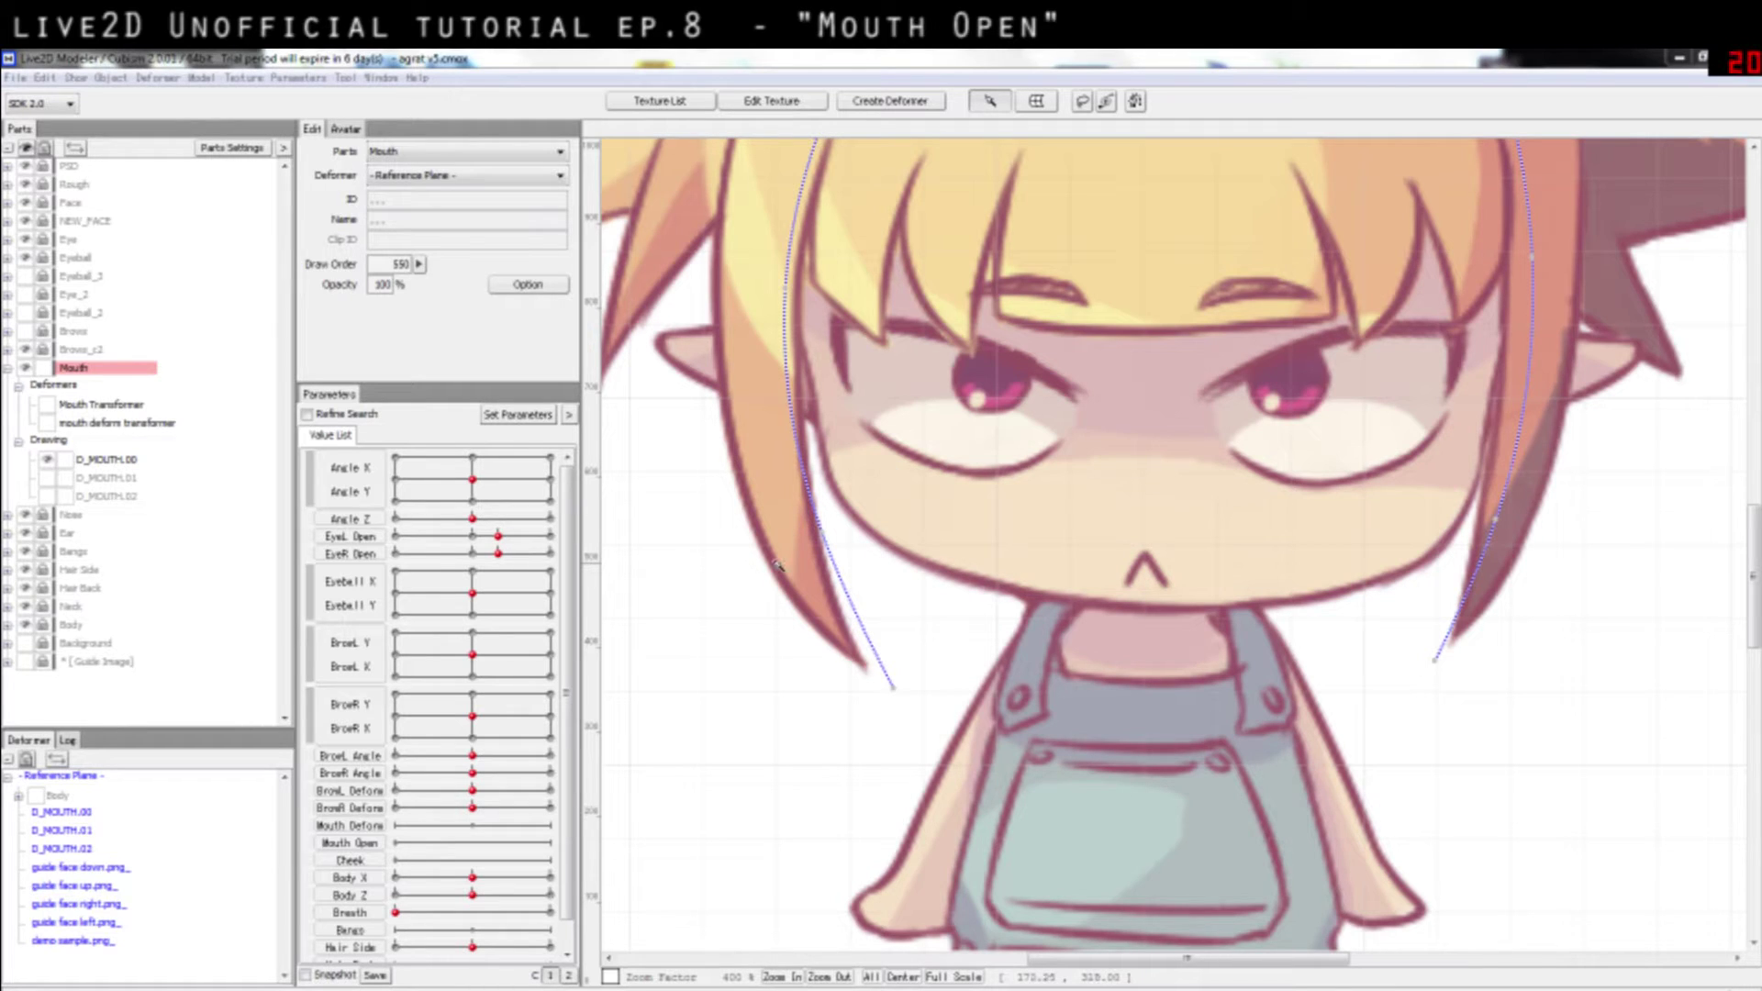
left_click(1147, 552)
scroll(1252, 550, "up", 1)
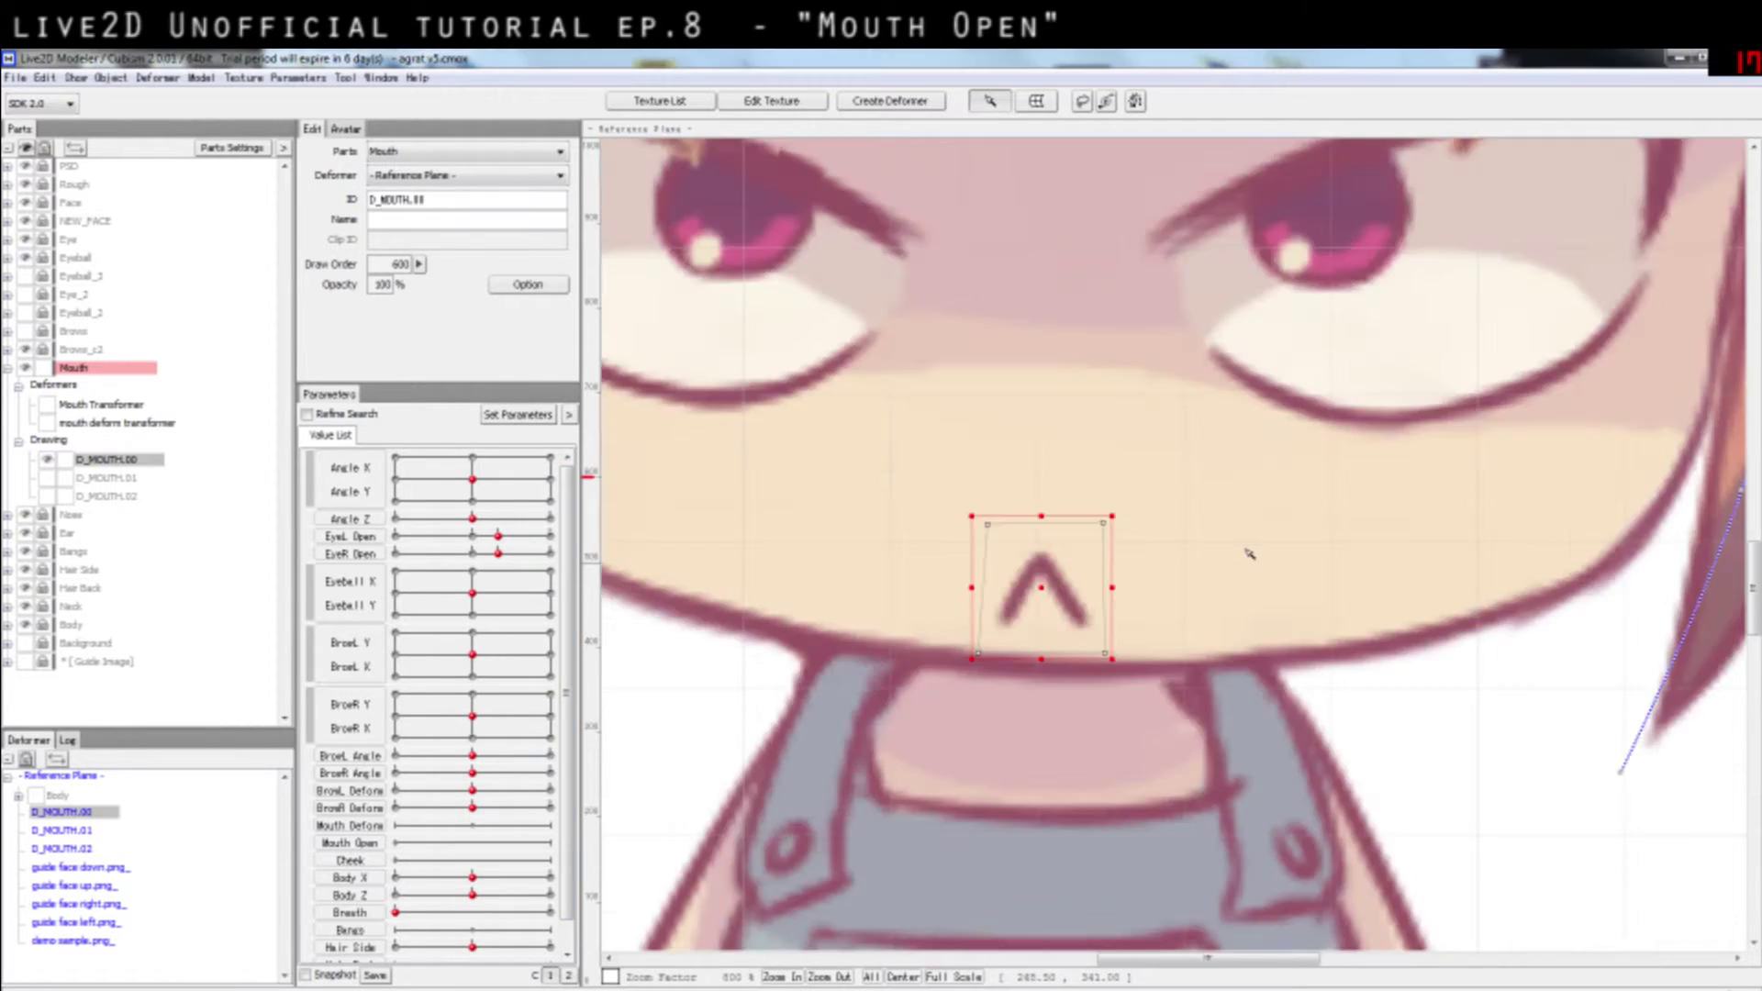
scroll(1249, 547, "down", 2)
scroll(1248, 543, "up", 1)
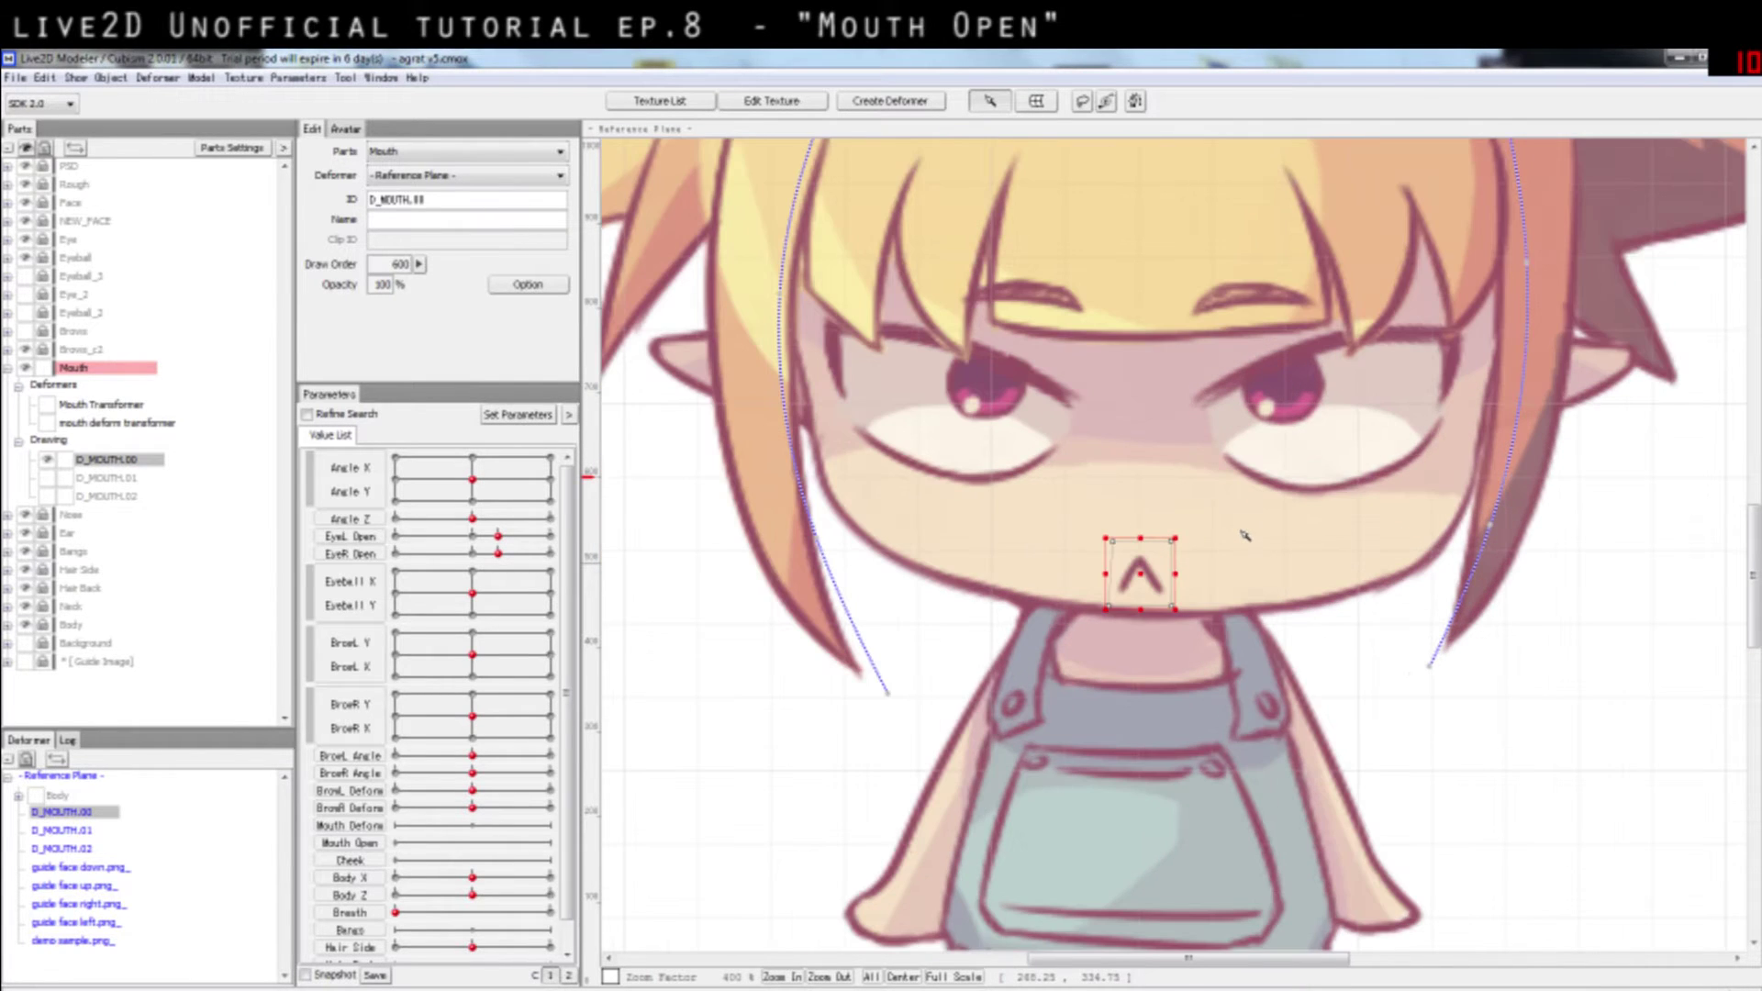
left_click(1075, 530)
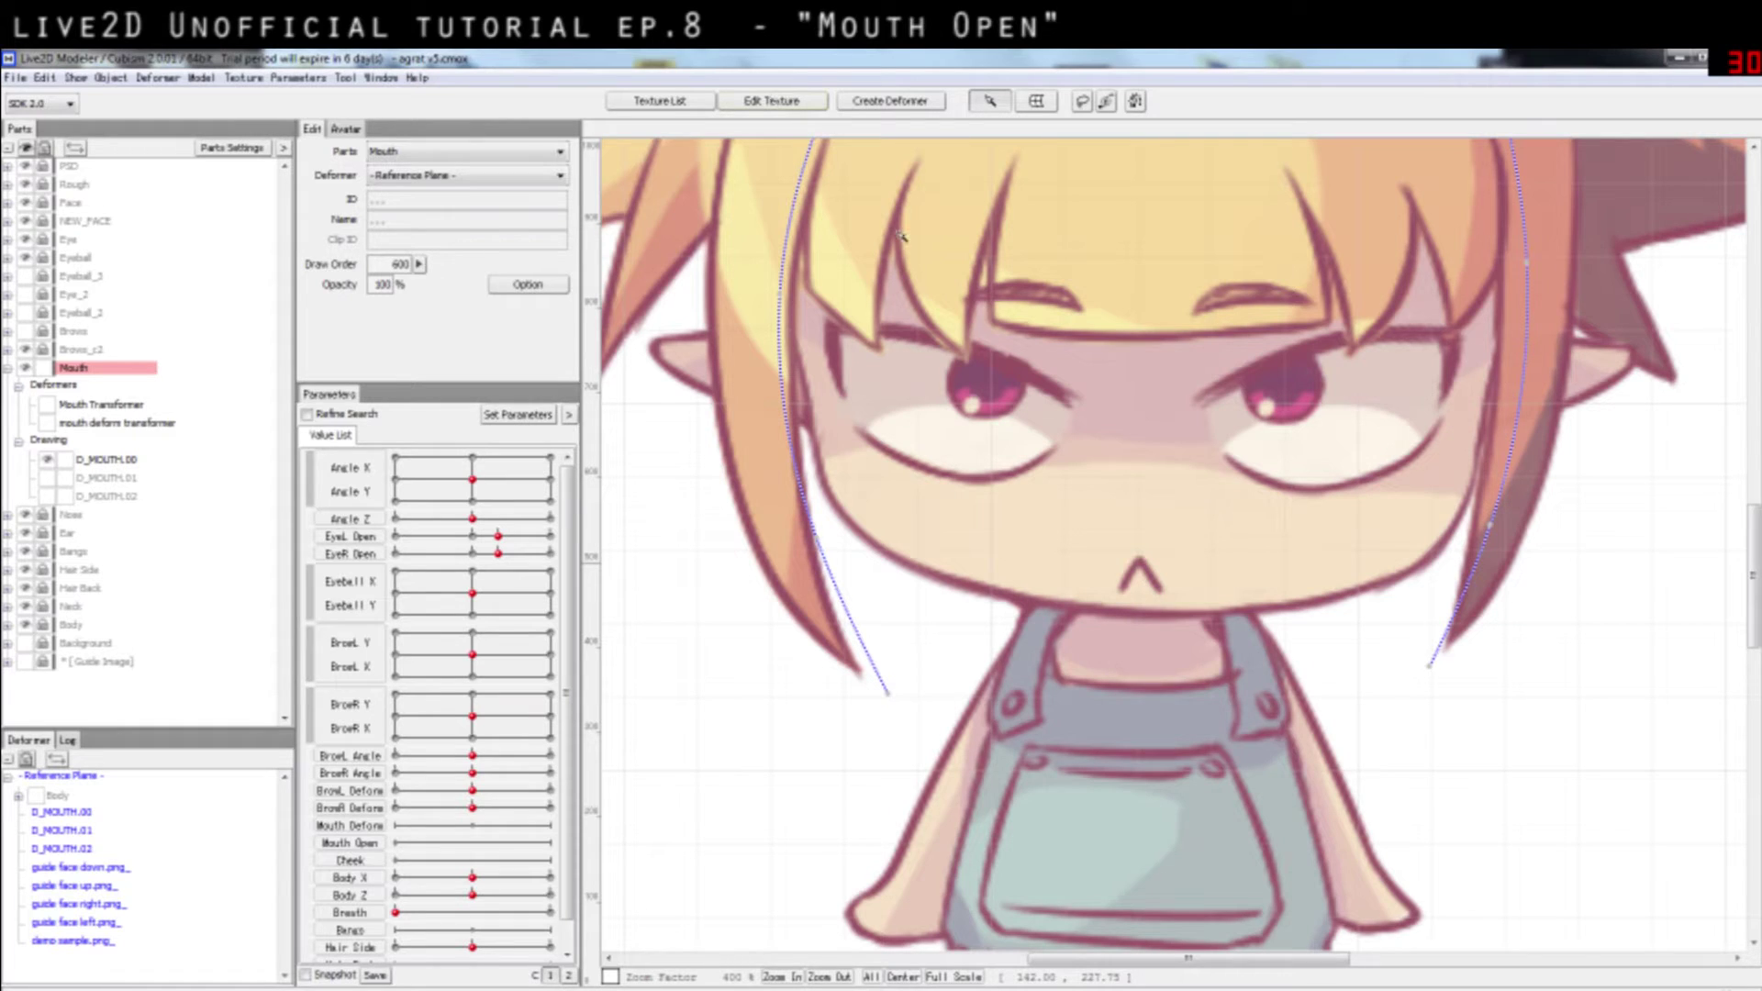
Step: Open the untitled 1024x1024 texture for editing and examine the separate mouth pieces up close
left_click(785, 105)
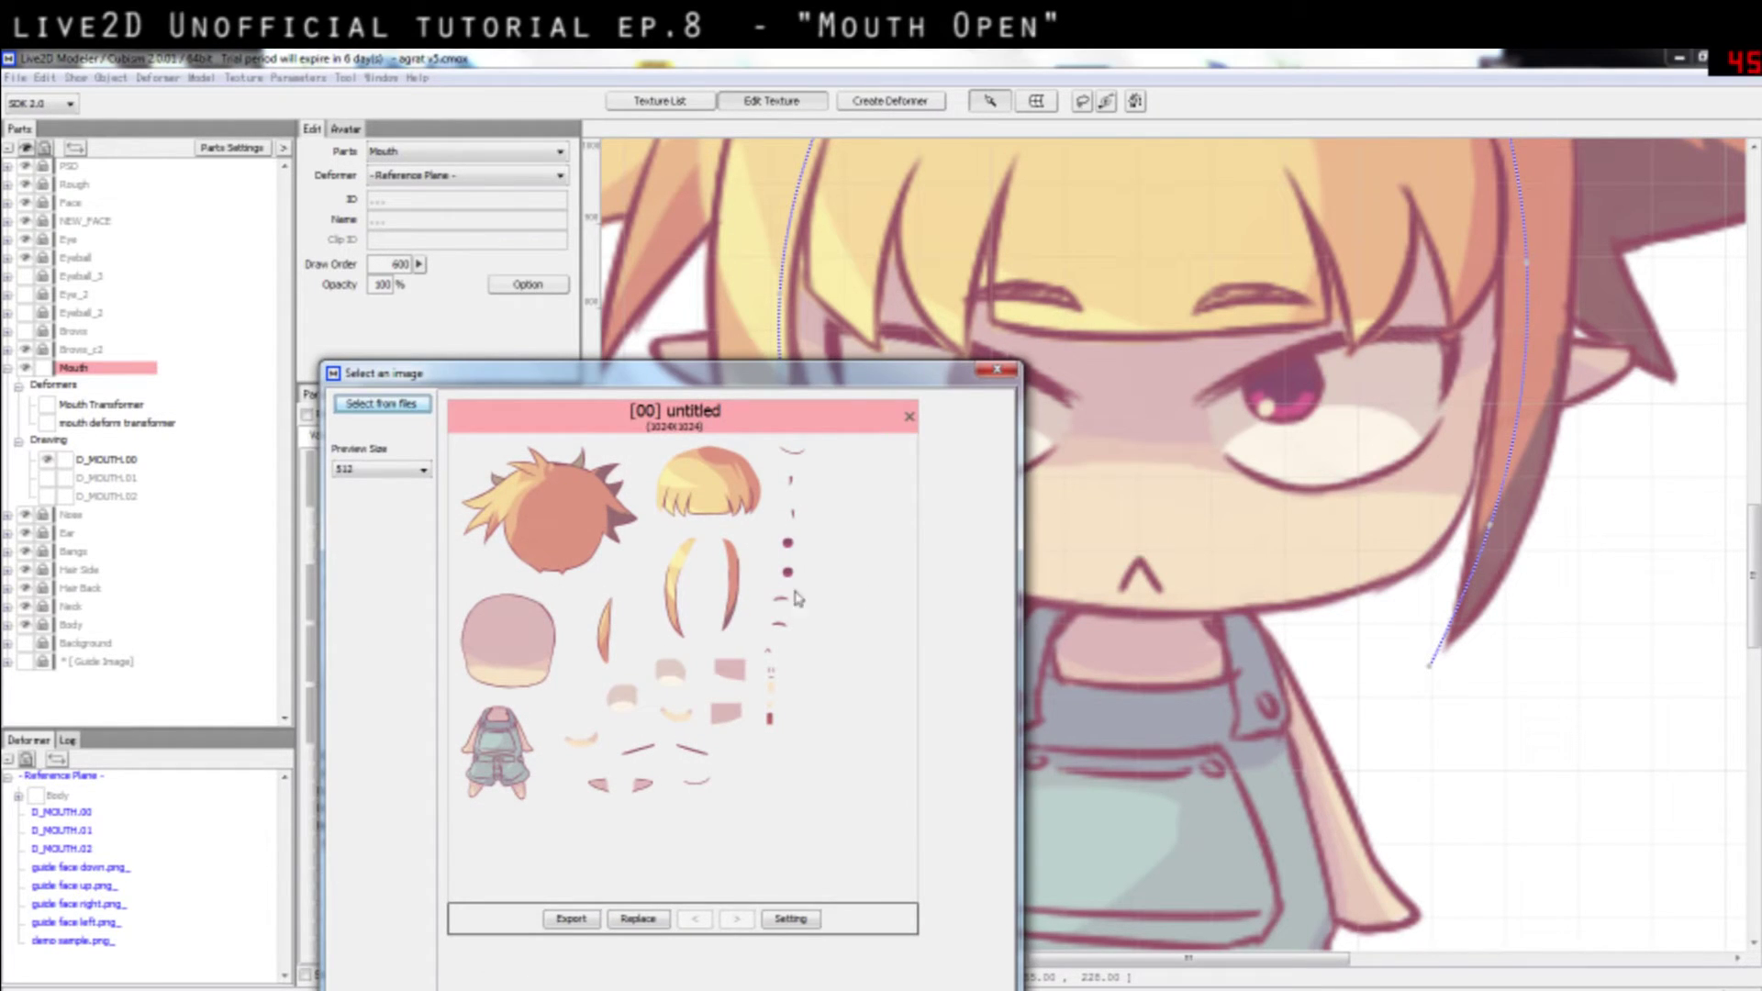
double_click(761, 795)
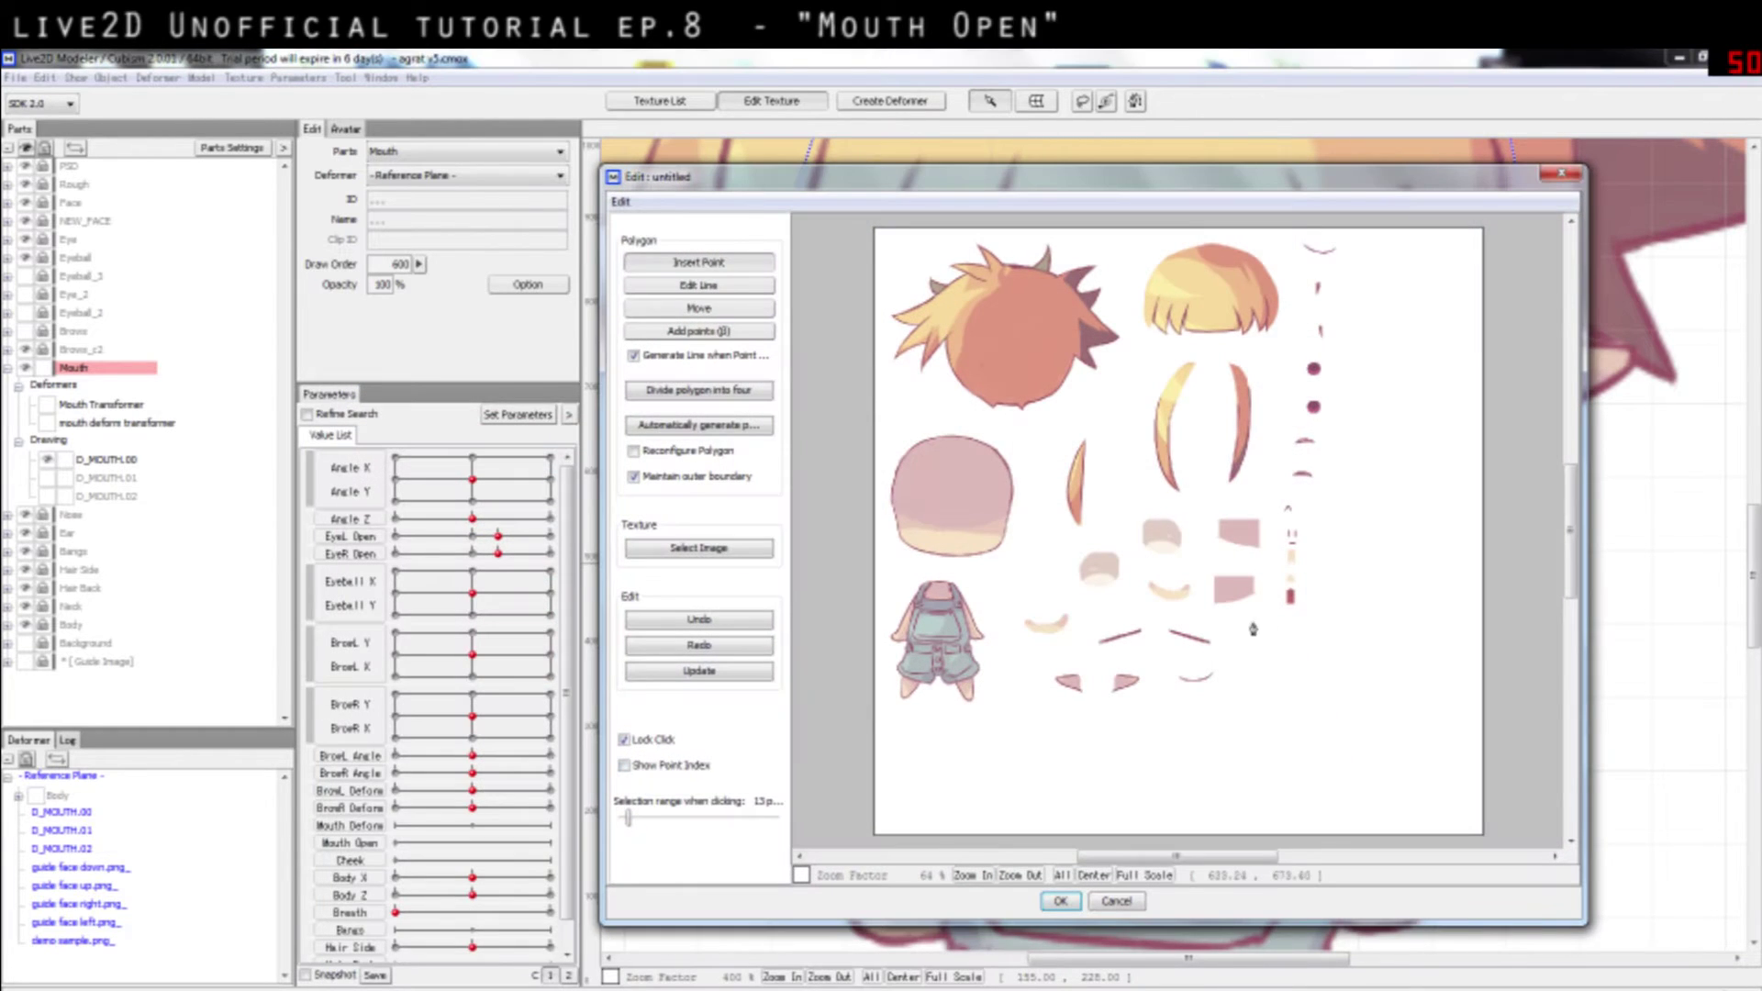
scroll(1349, 551, "up", 3)
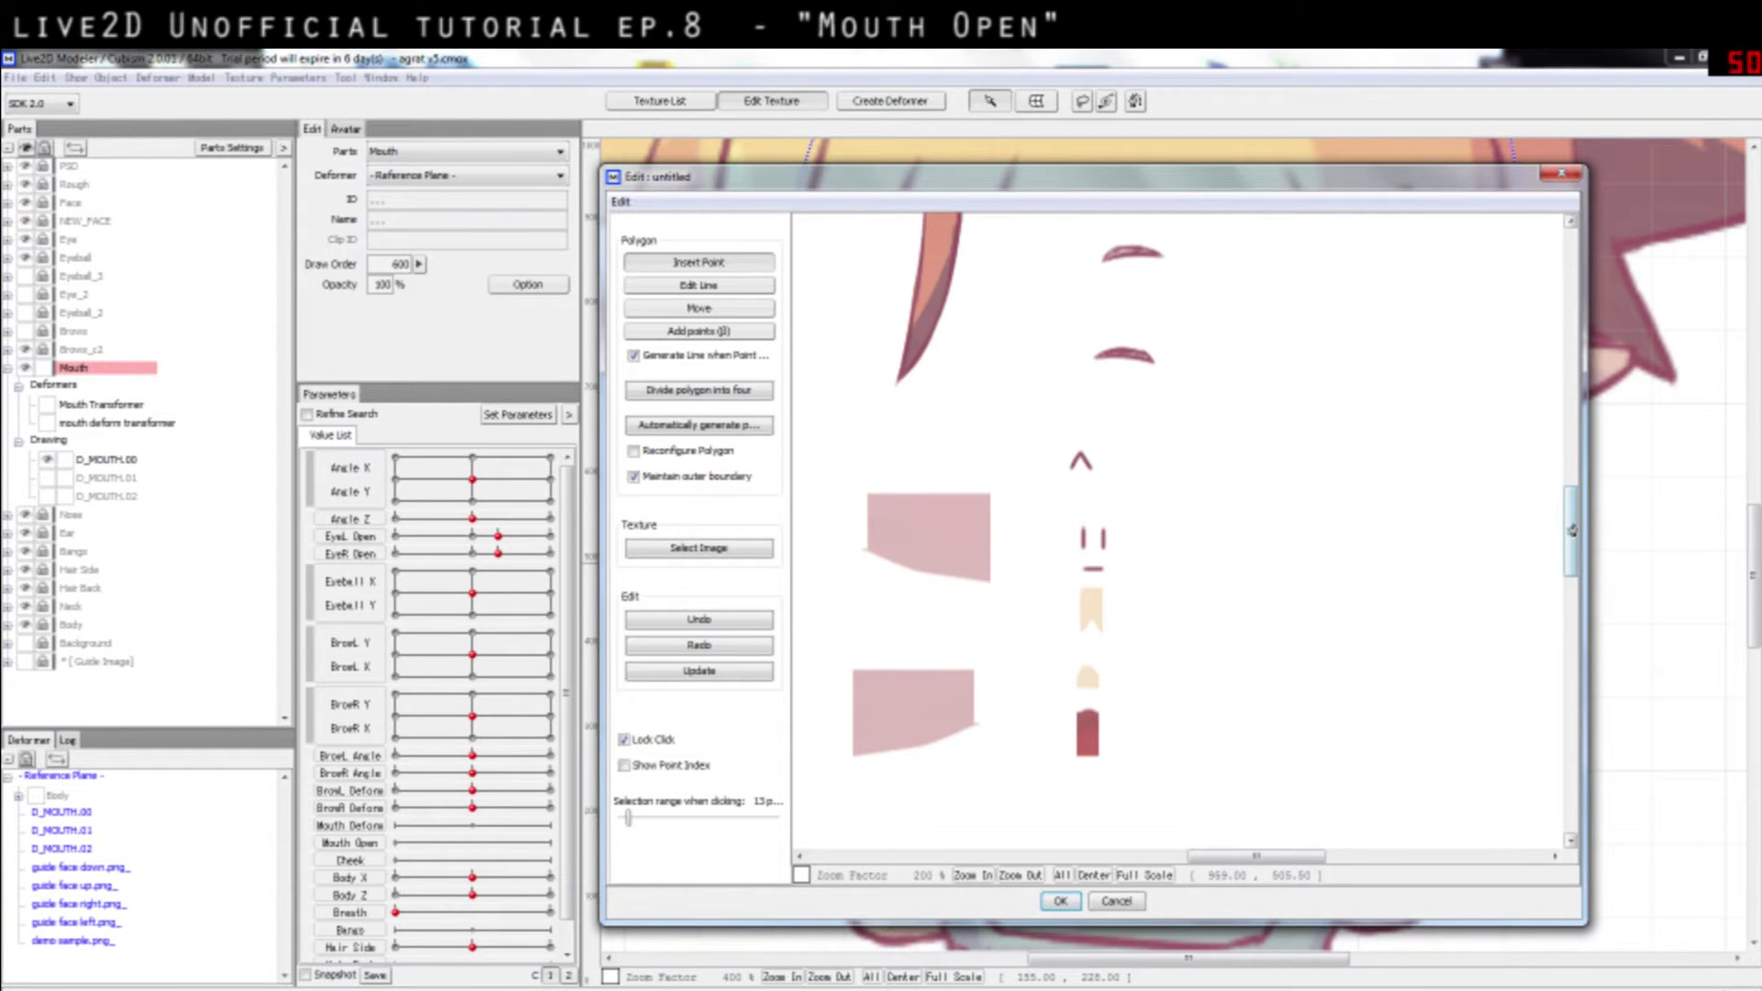
left_click_drag(1570, 529, 1570, 530)
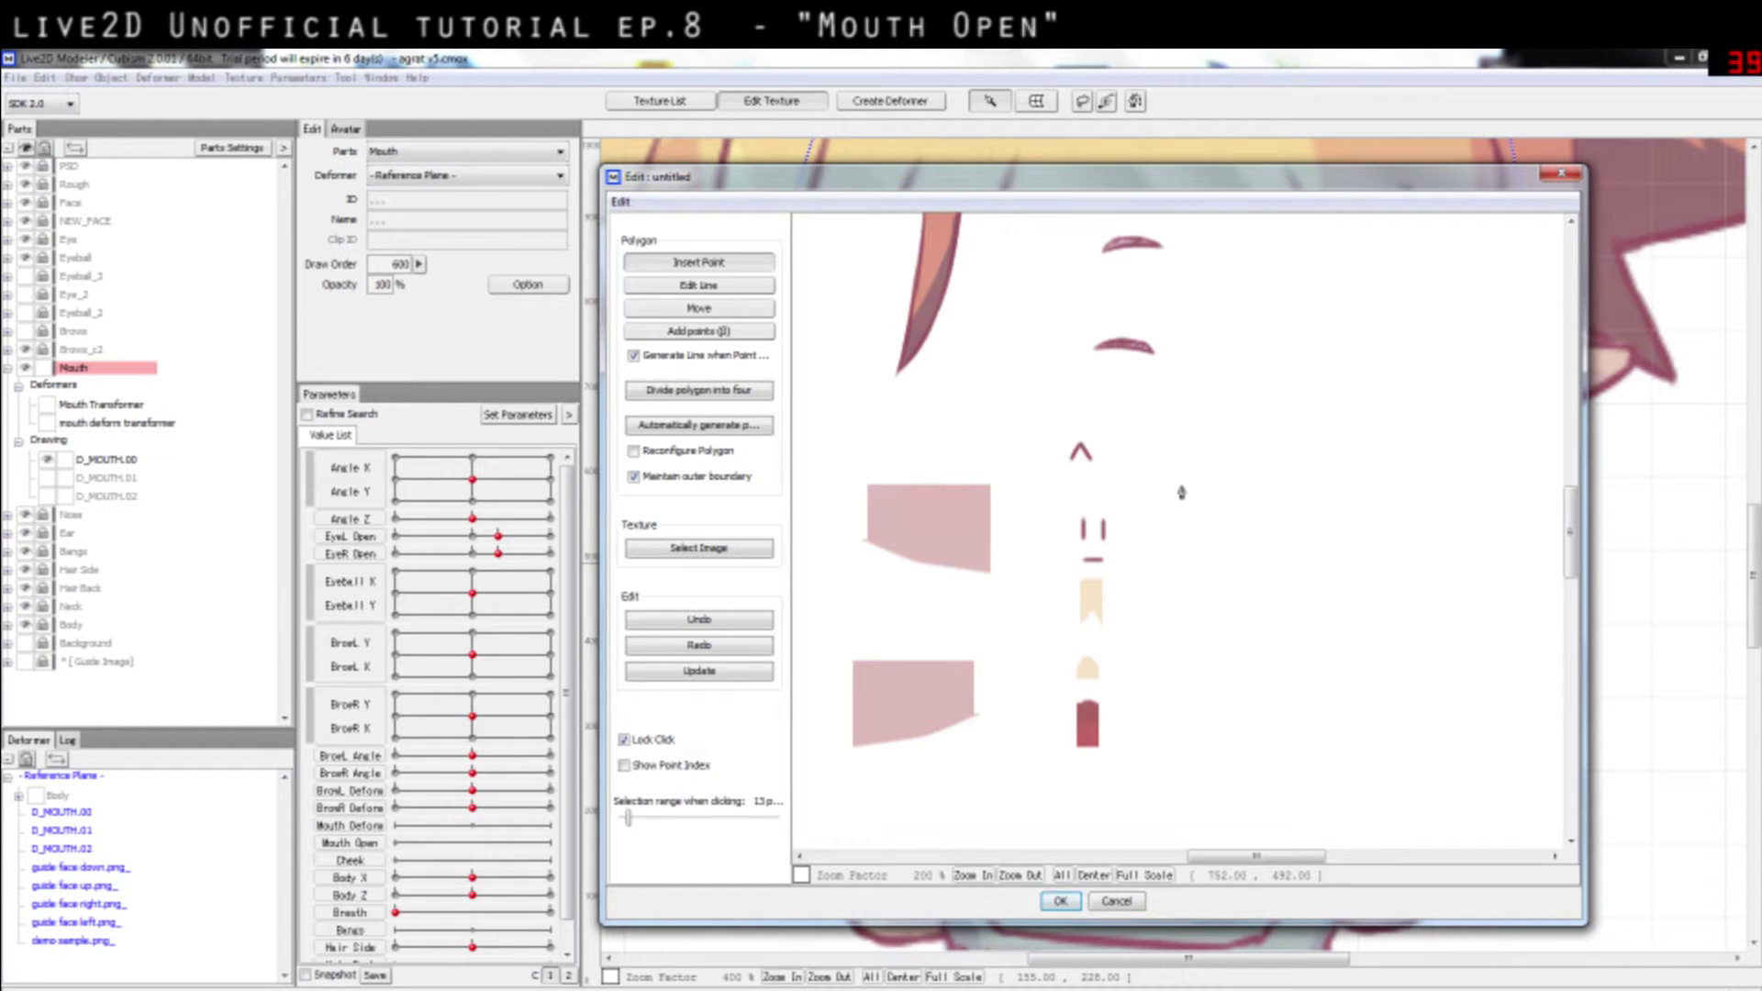
left_click_drag(1284, 179, 754, 170)
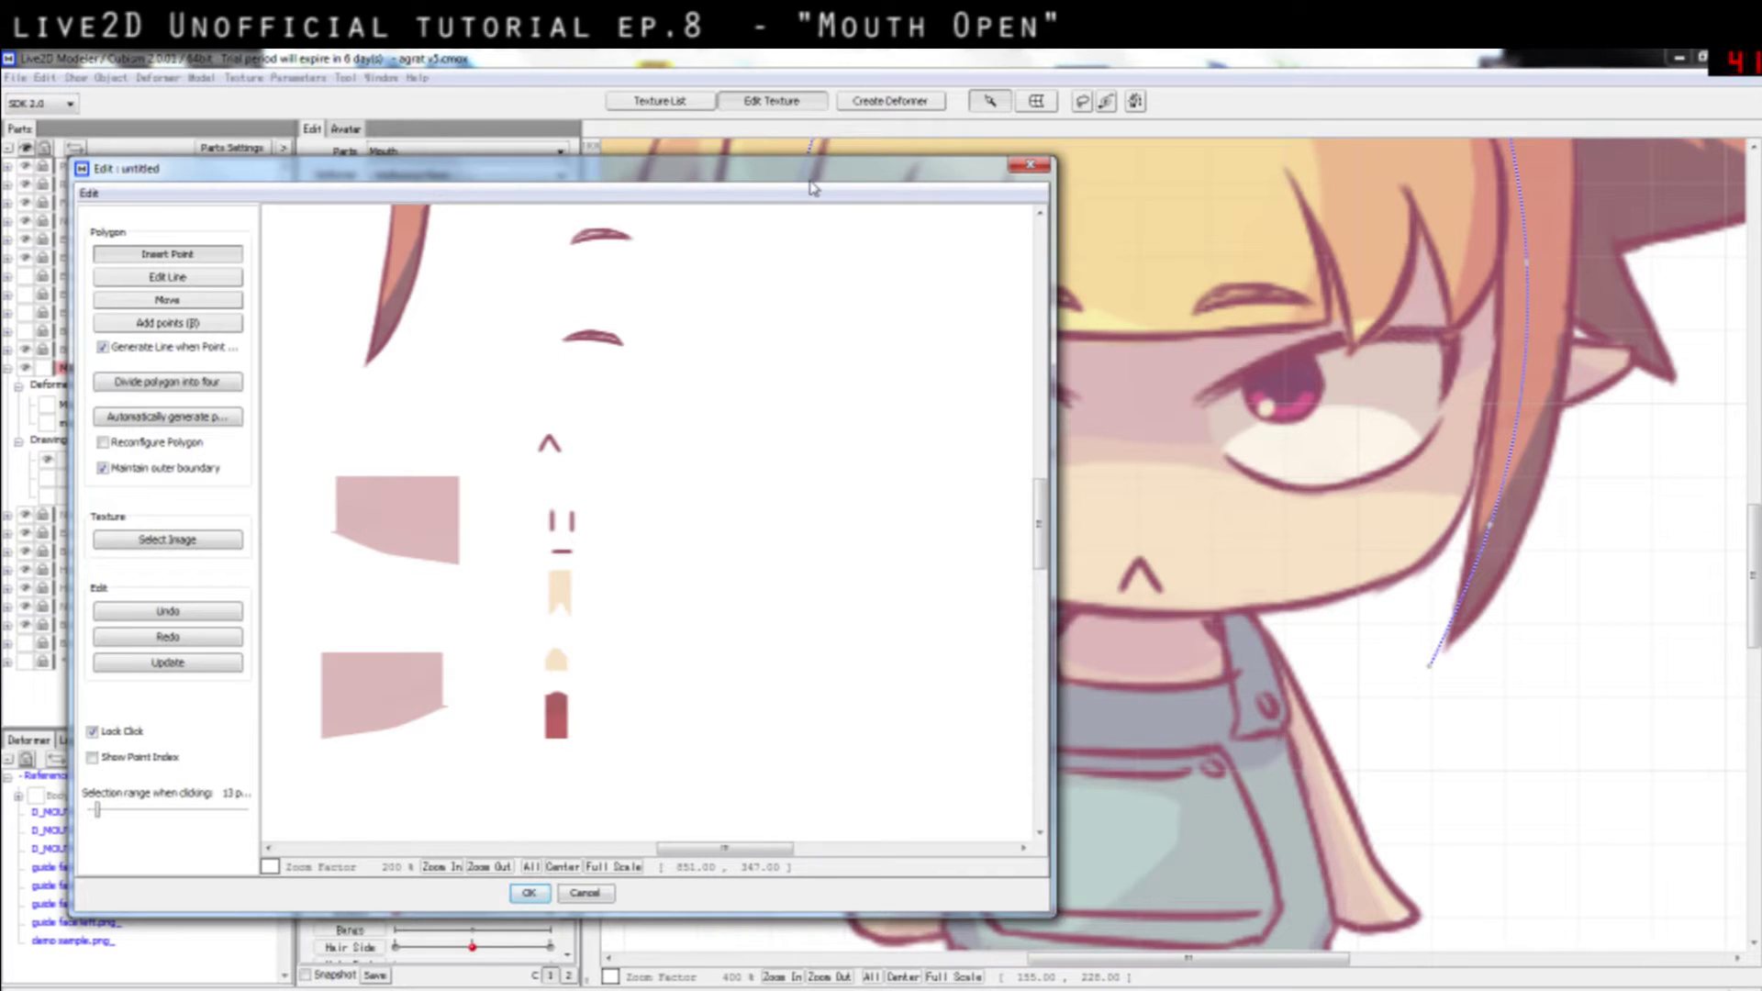
left_click_drag(835, 174, 873, 158)
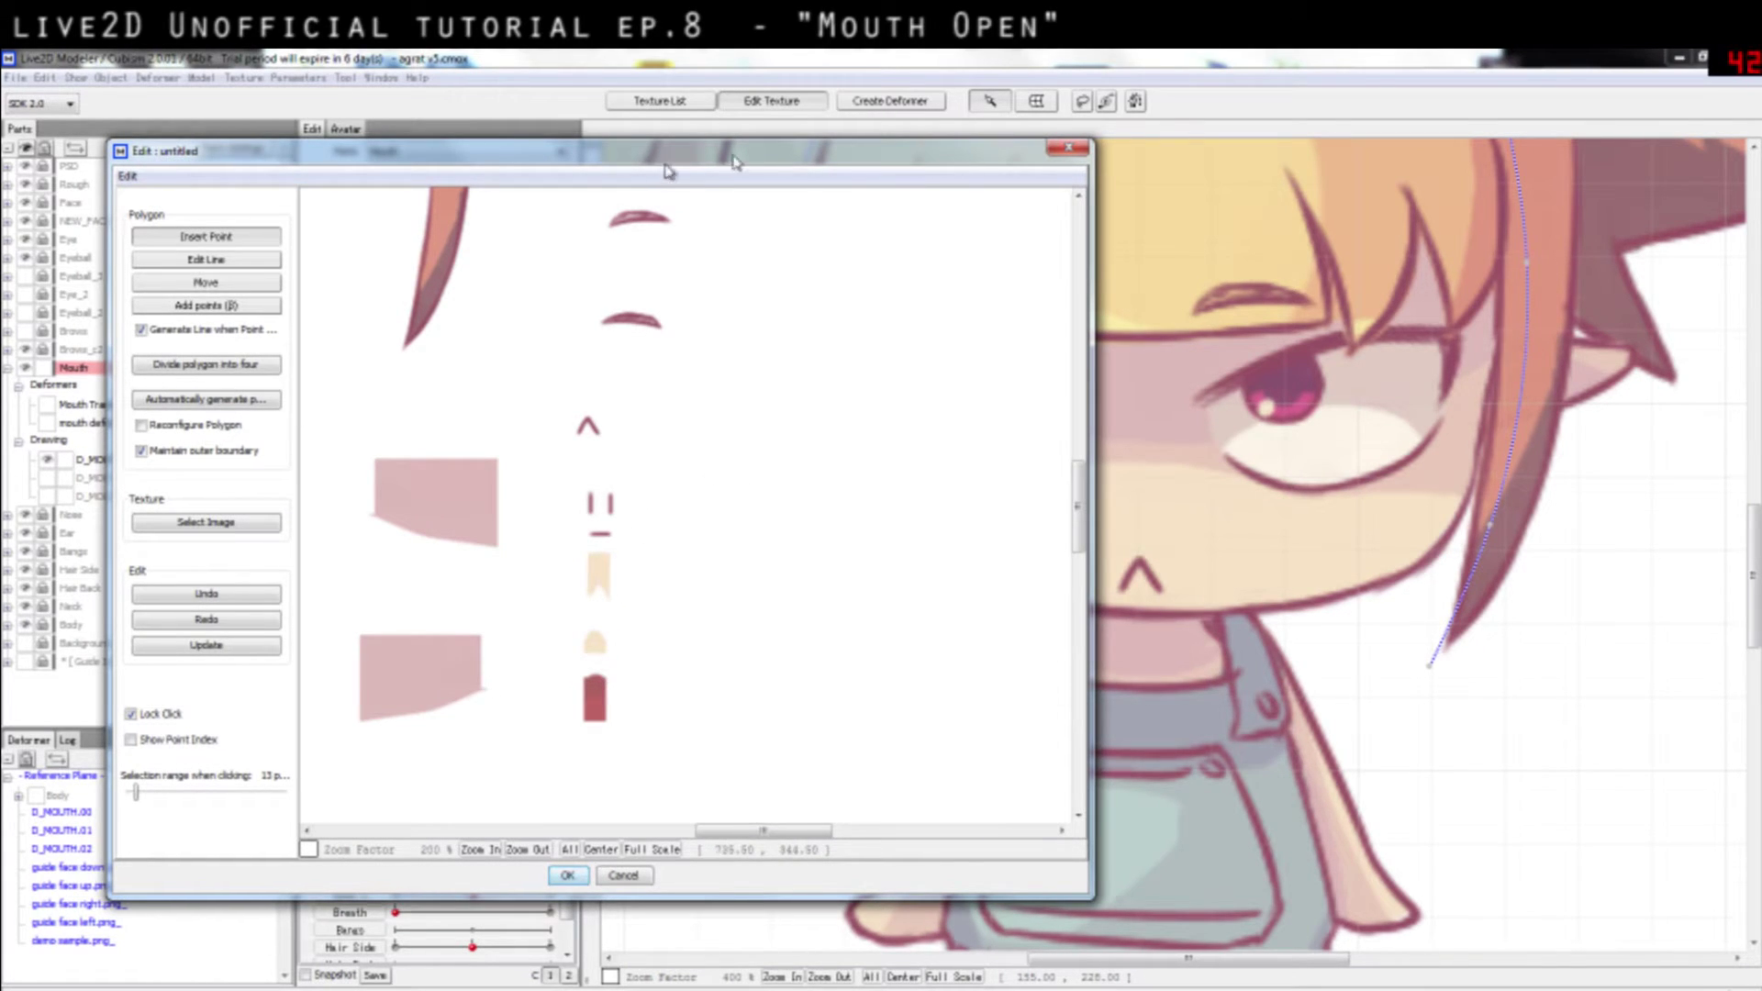
left_click_drag(669, 165, 606, 149)
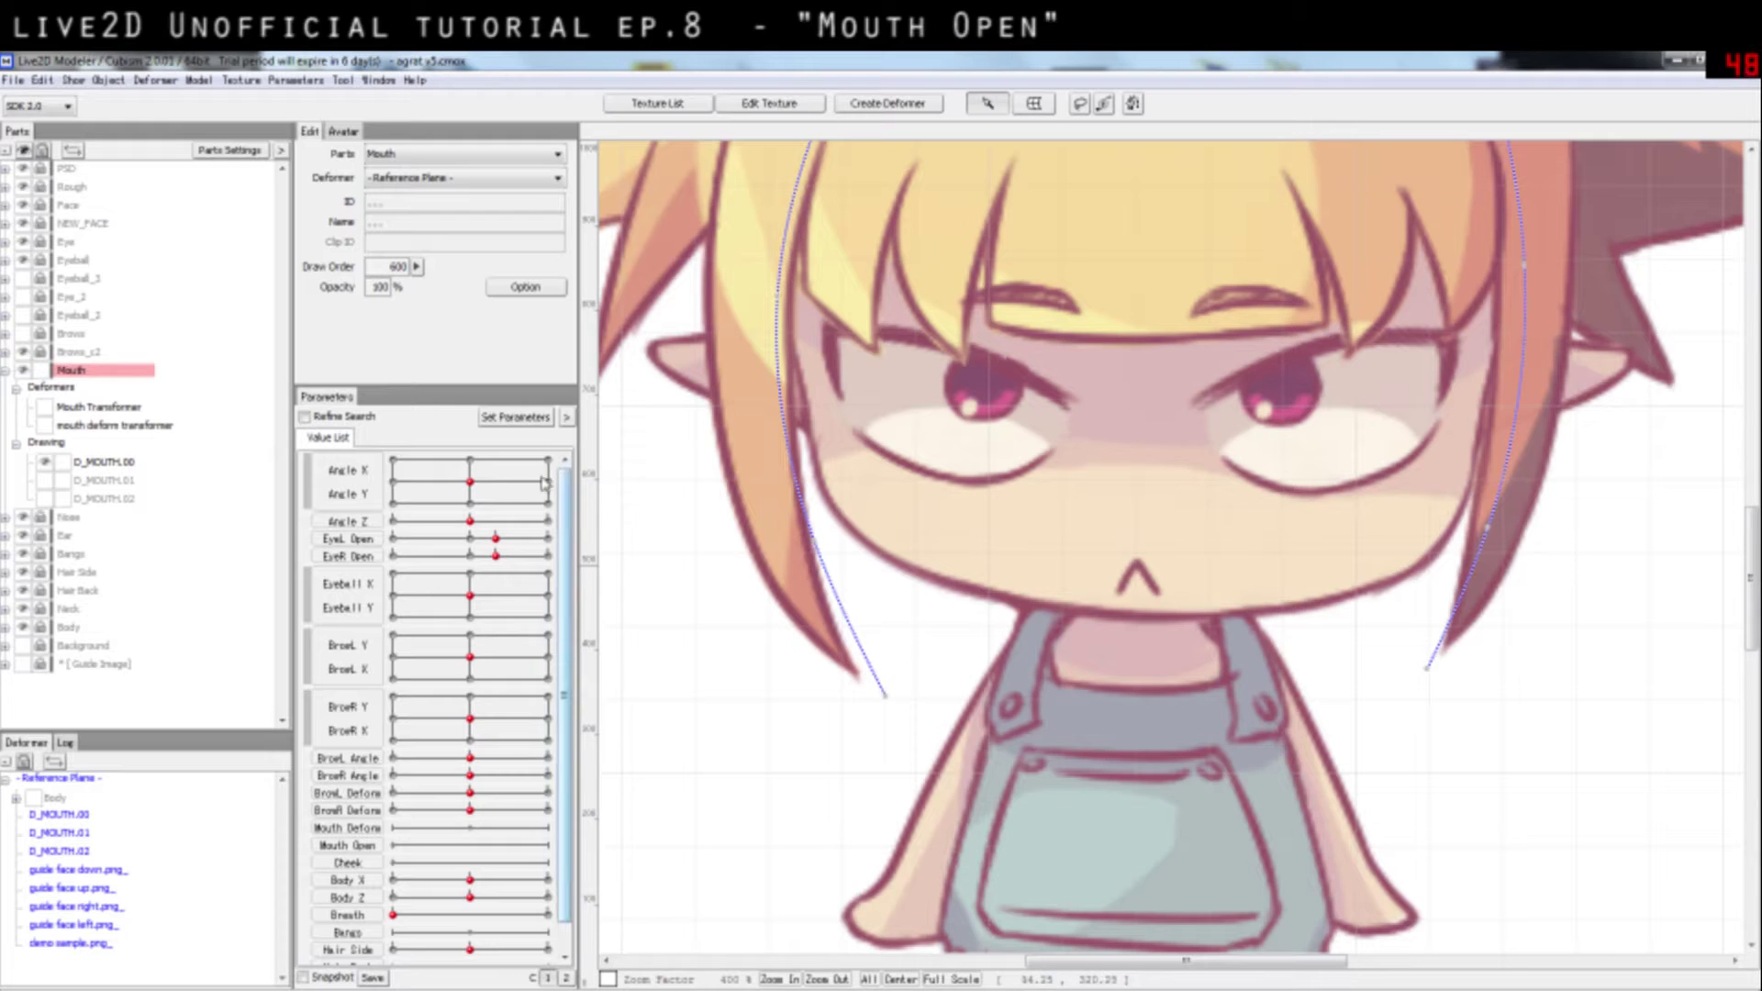
Step: Toggle the visibility of D_MOUTH.01 and D_MOUTH.02 to compare the lower lip line and the mouth interior
left_click(46, 481)
left_click(45, 498)
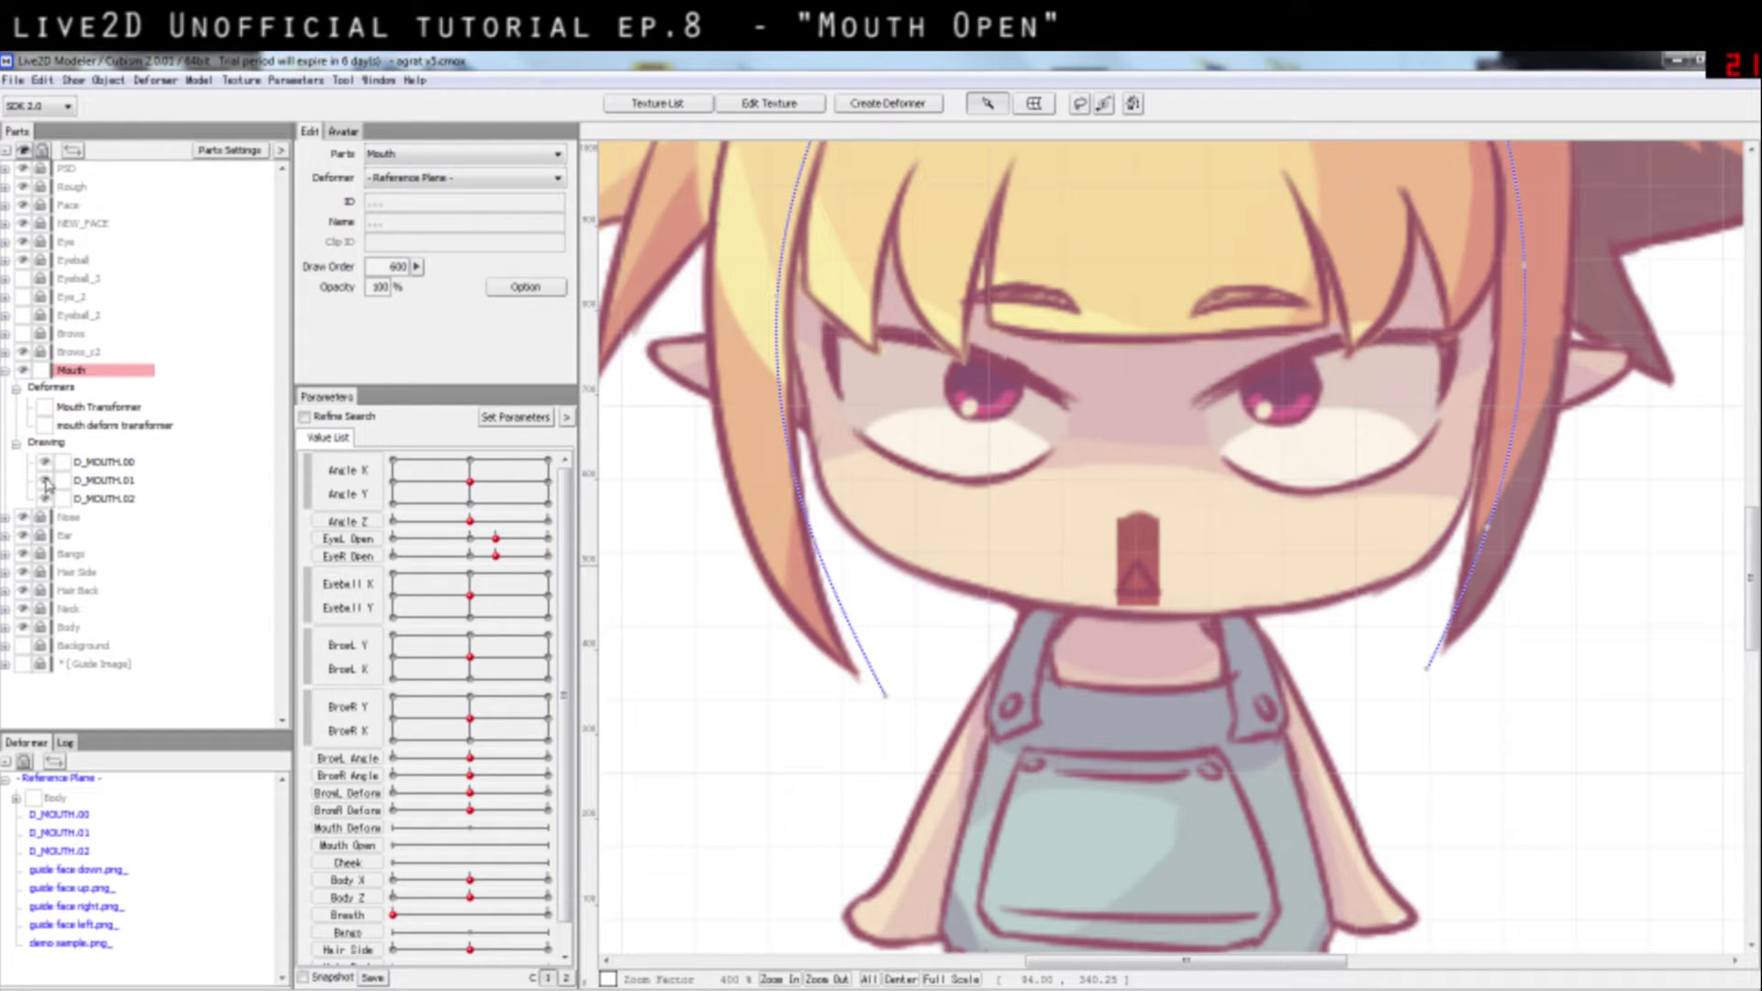
left_click(45, 480)
left_click(45, 480)
left_click(45, 499)
left_click(45, 480)
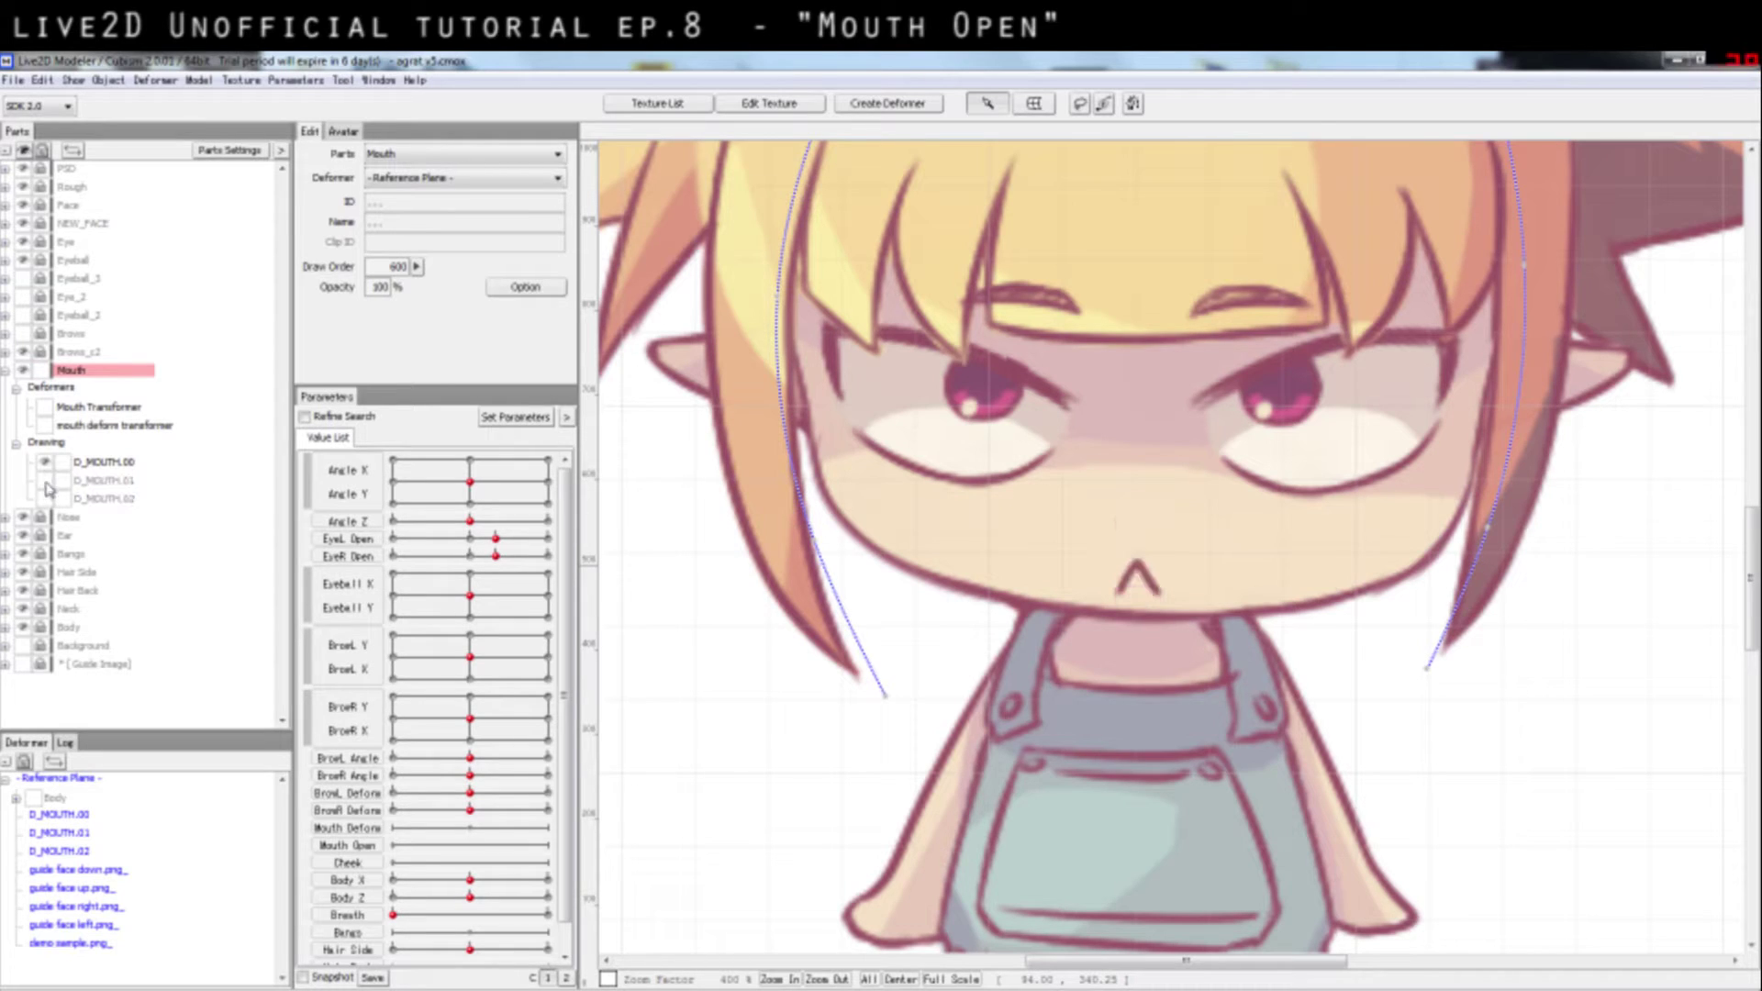
left_click(45, 480)
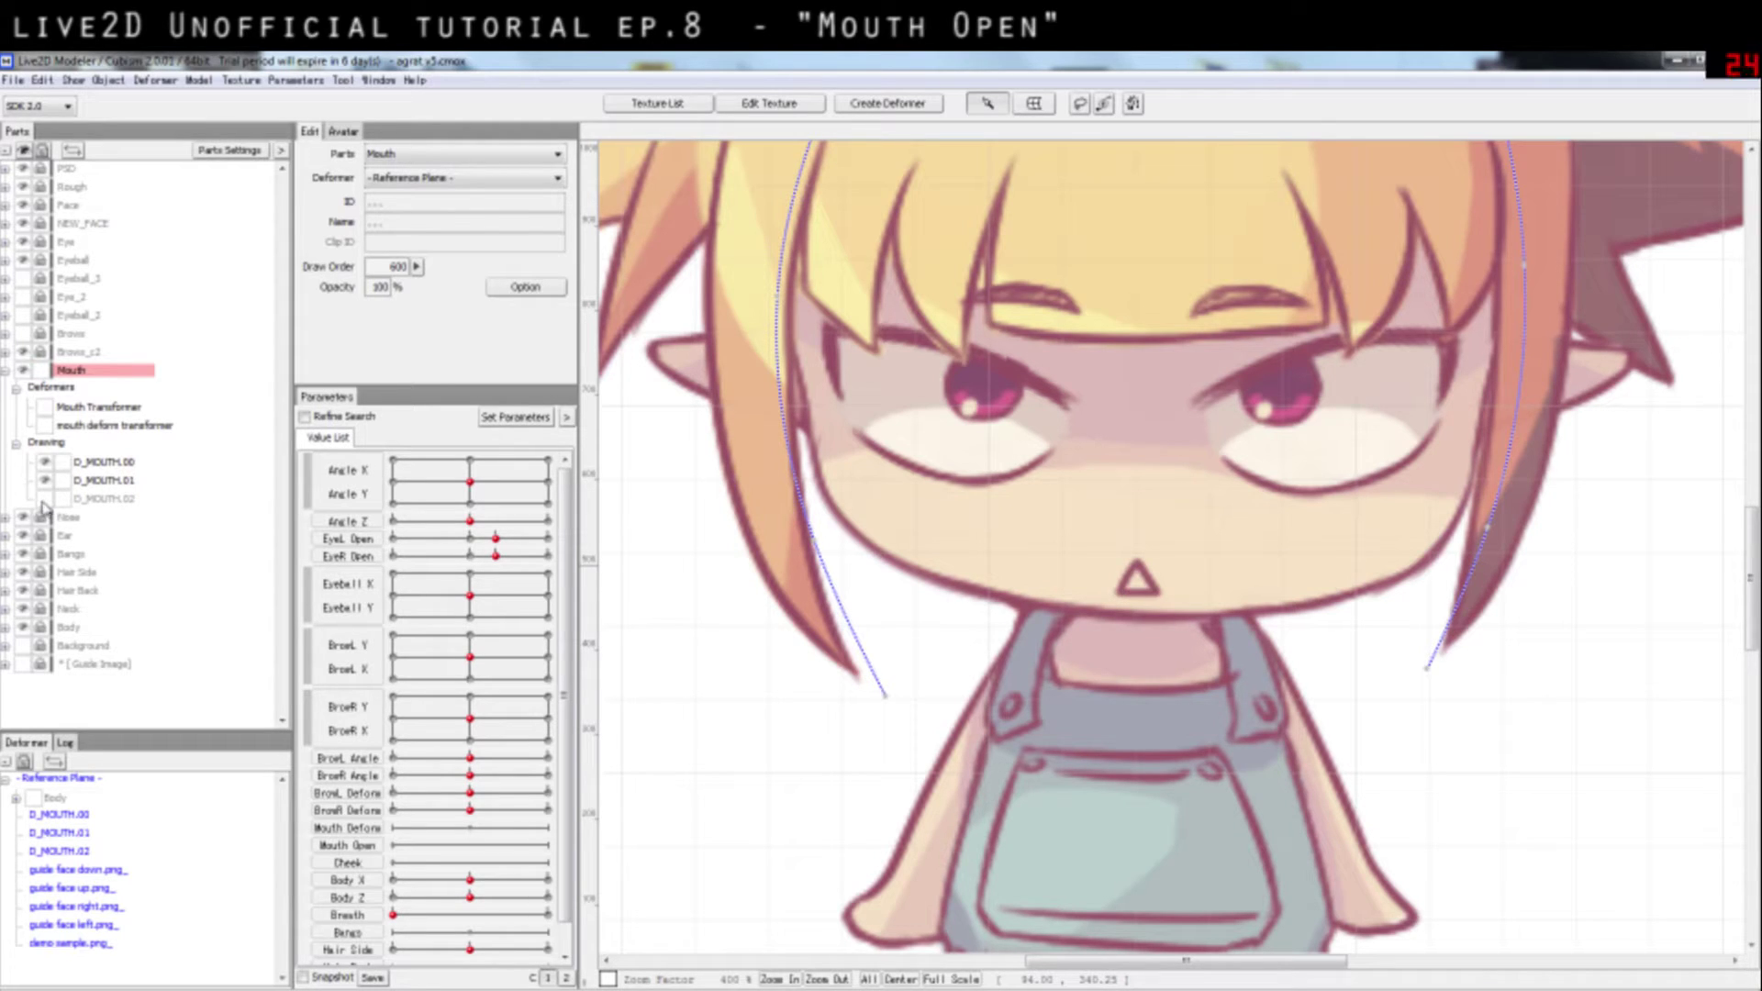
left_click(45, 498)
left_click(45, 480)
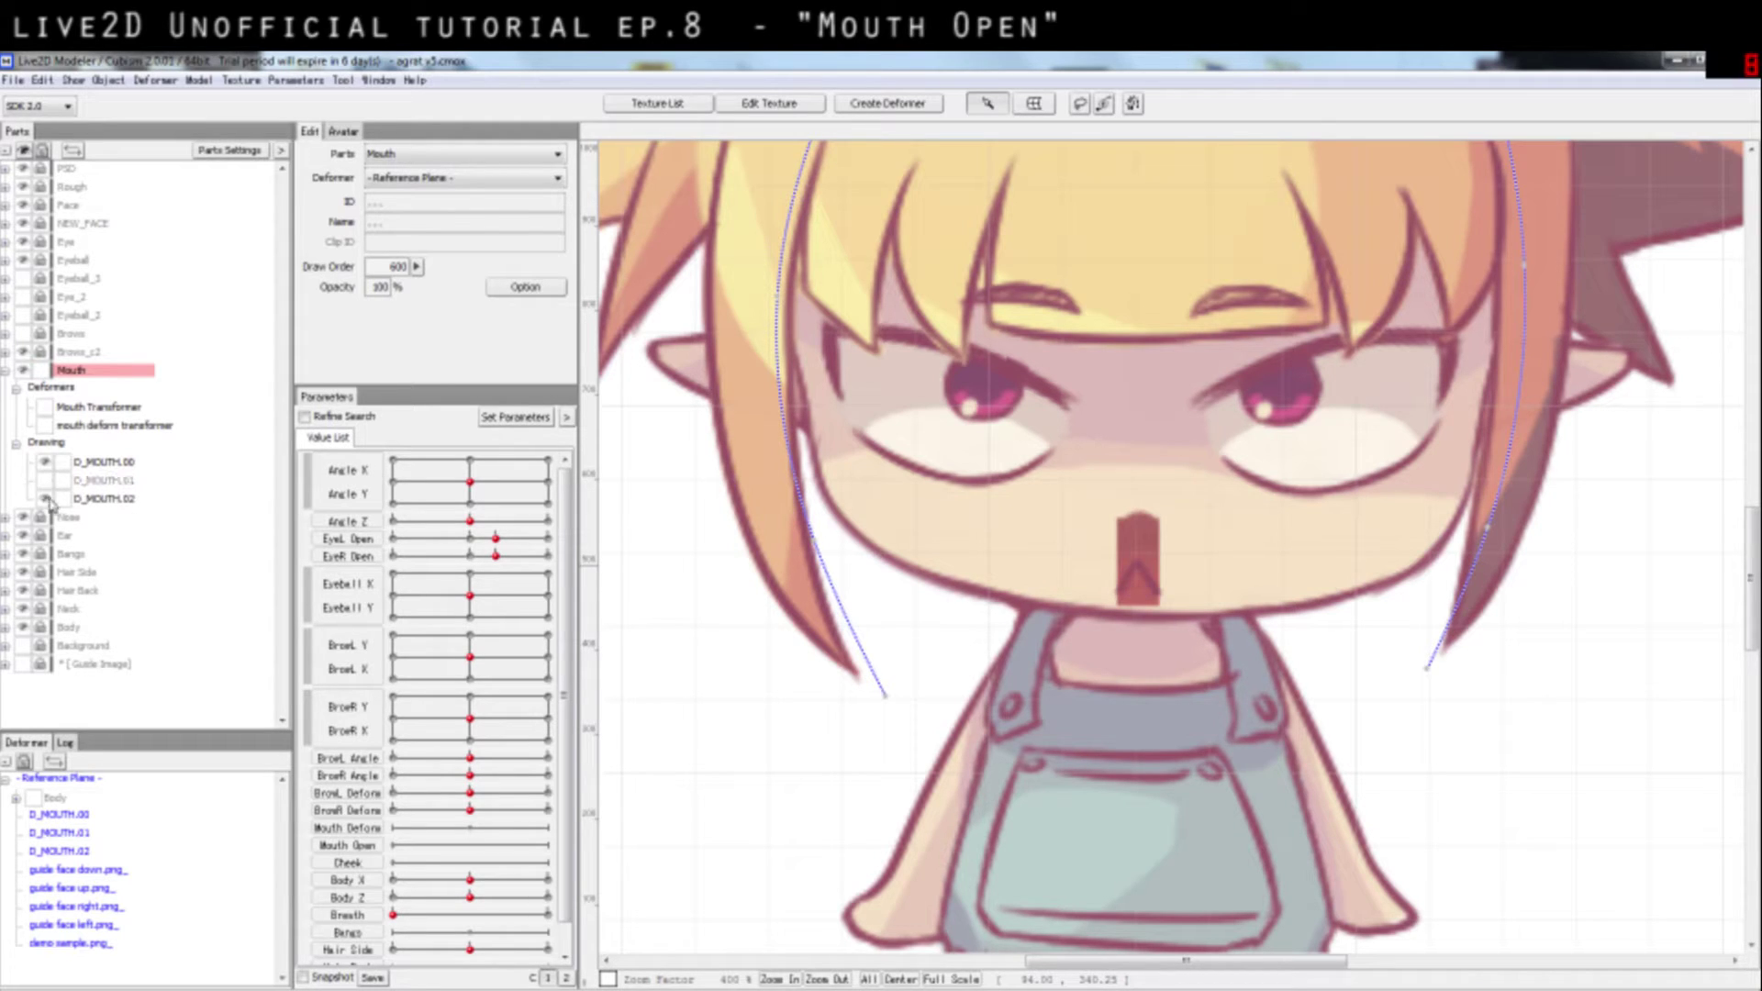
left_click(45, 498)
left_click(45, 480)
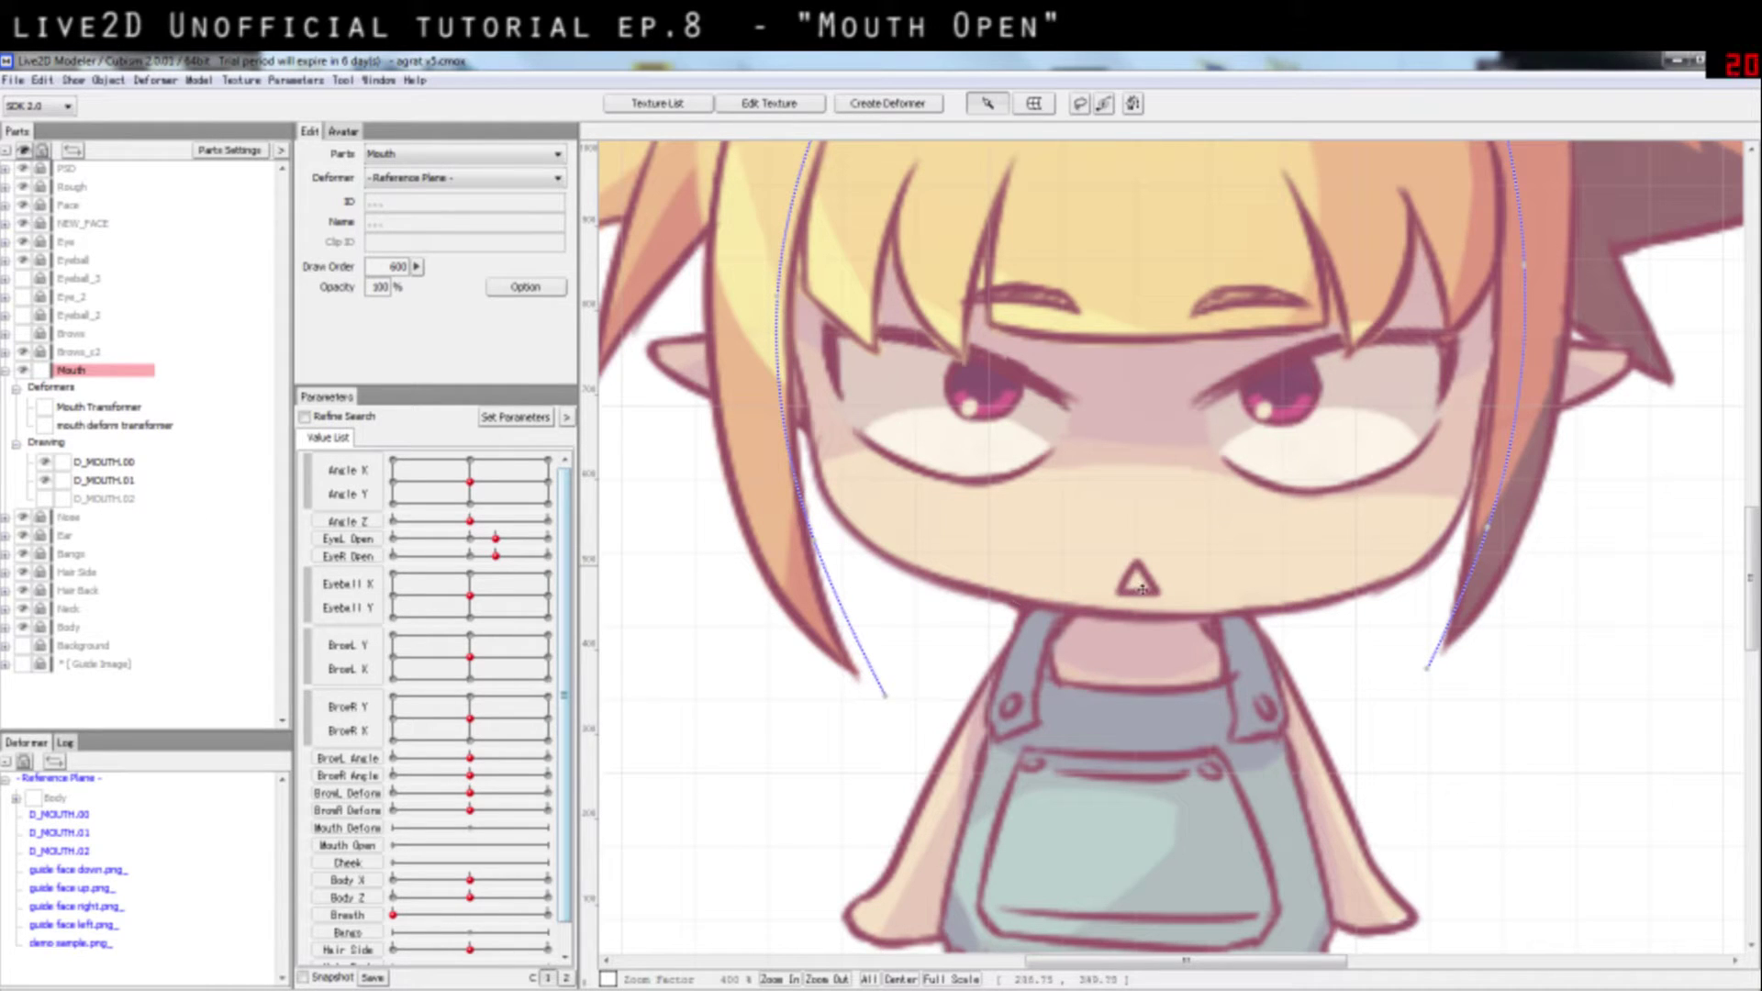
Step: Make D_MOUTH.01 and D_MOUTH.02 both visible together with D_MOUTH.00
scroll(1147, 597, "up", 2)
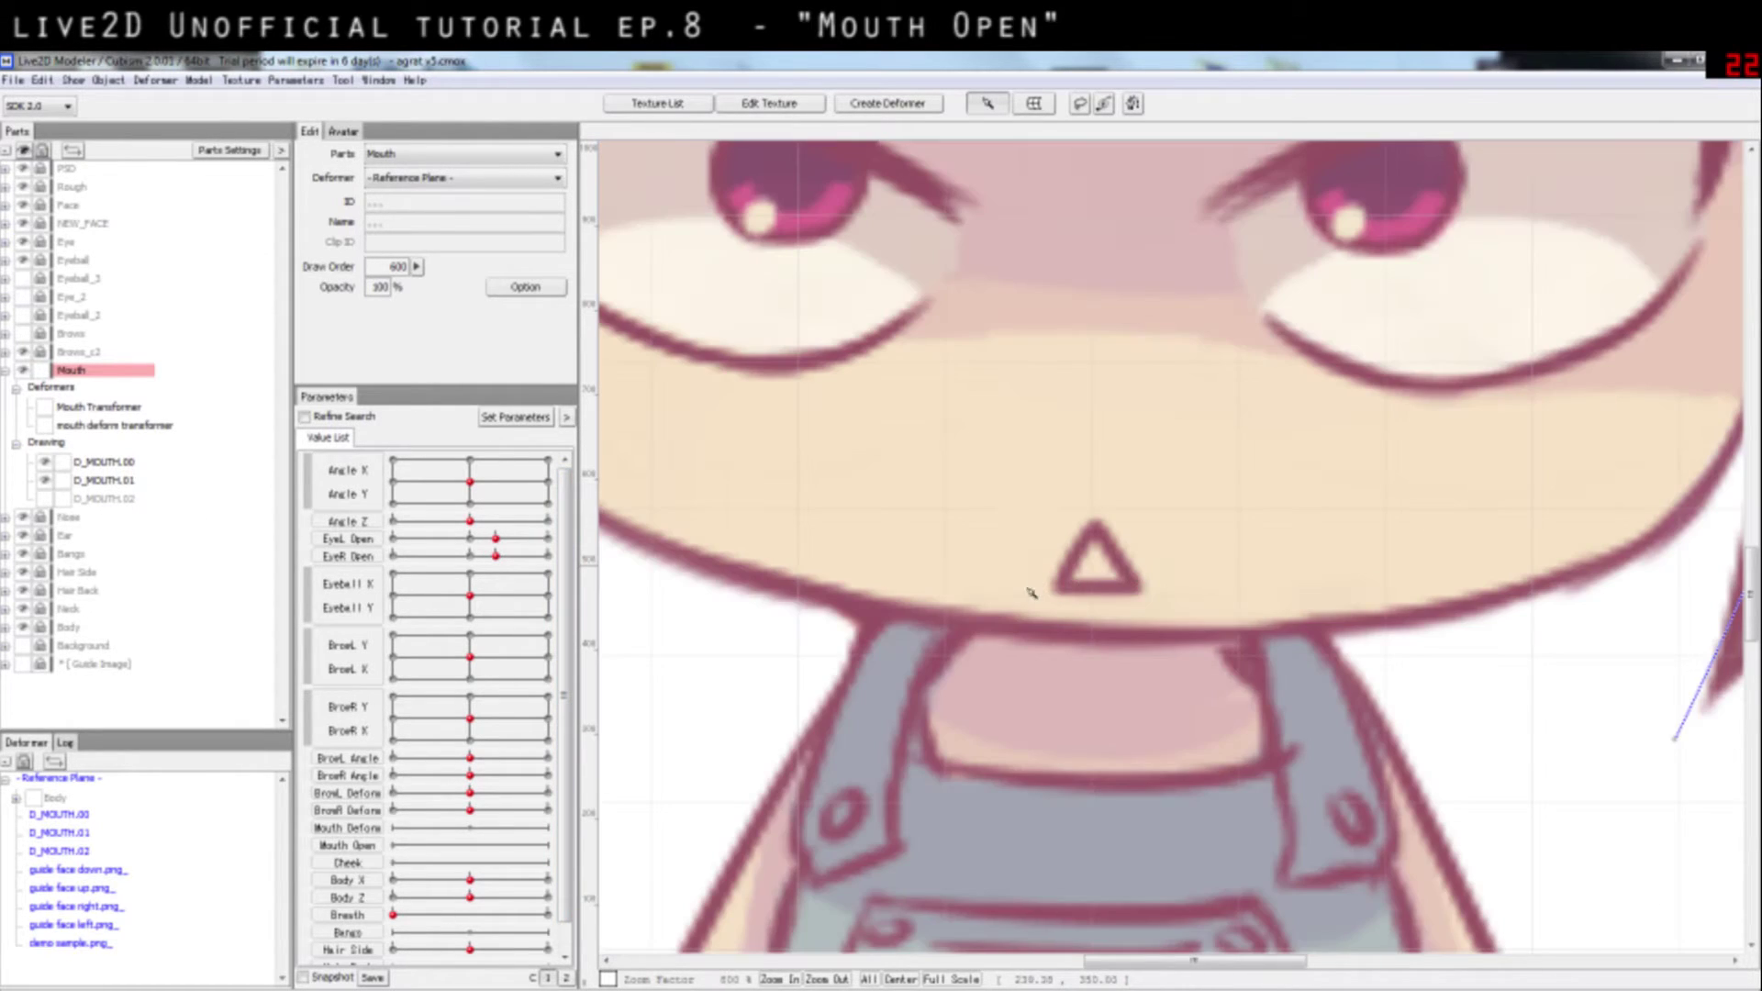
left_click(45, 480)
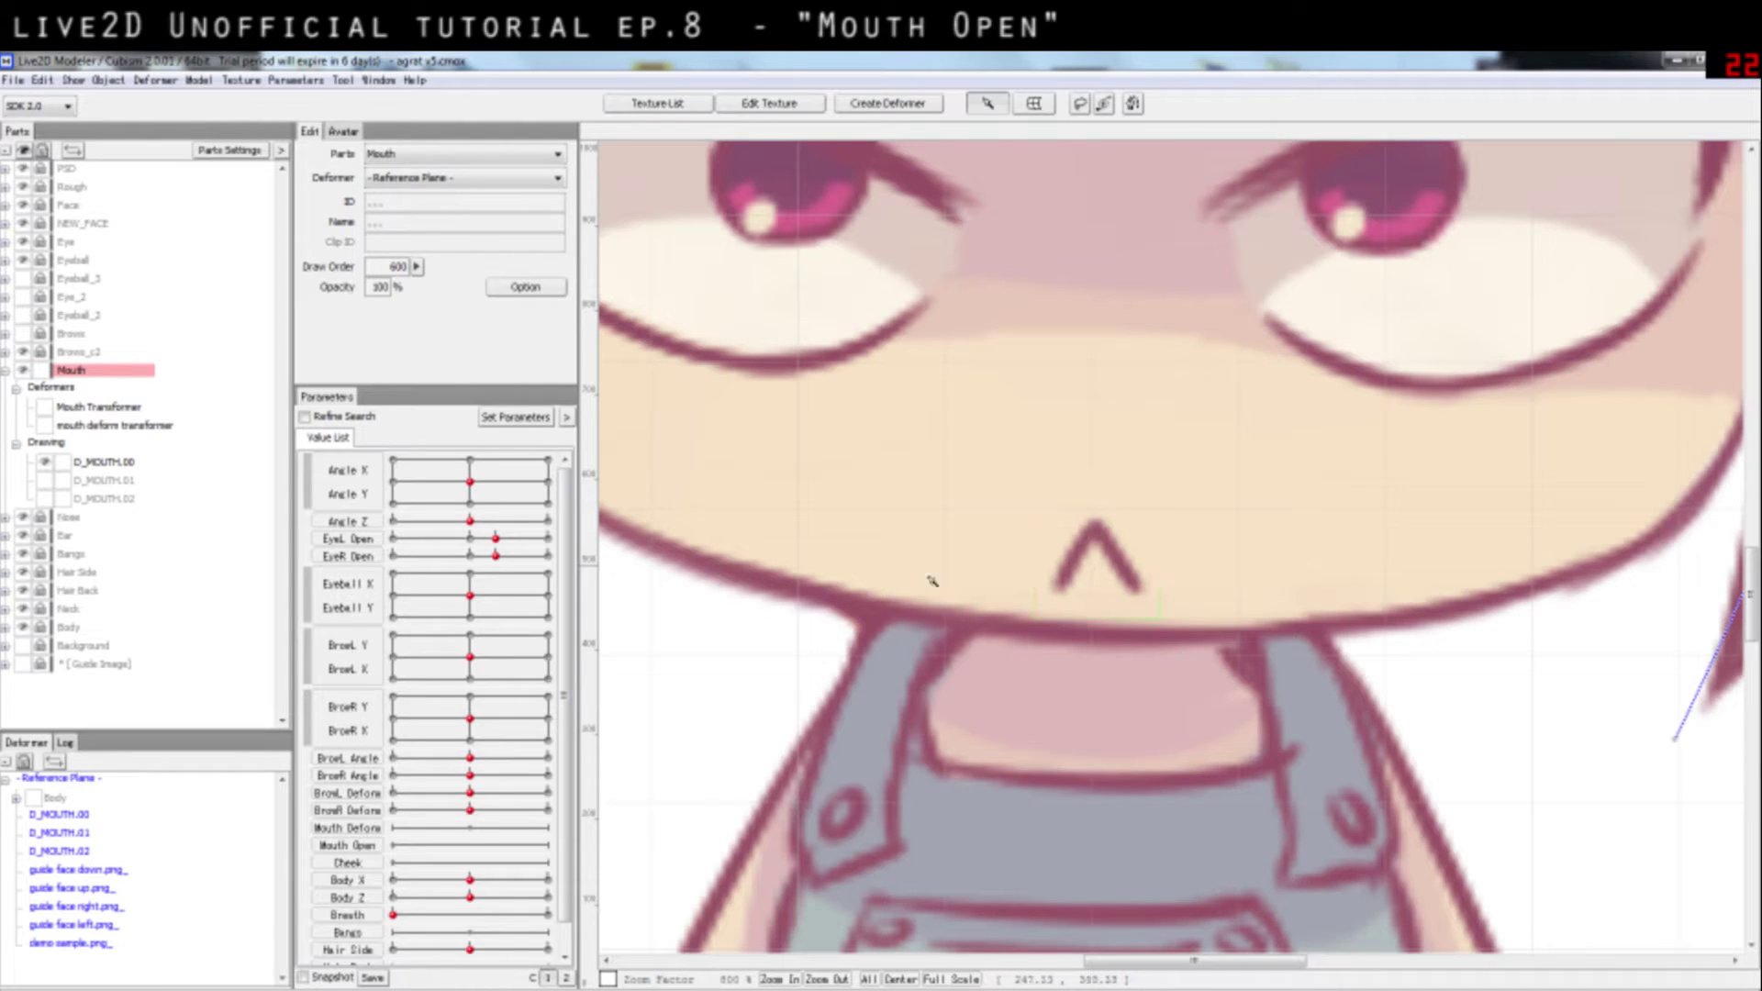
left_click(45, 480)
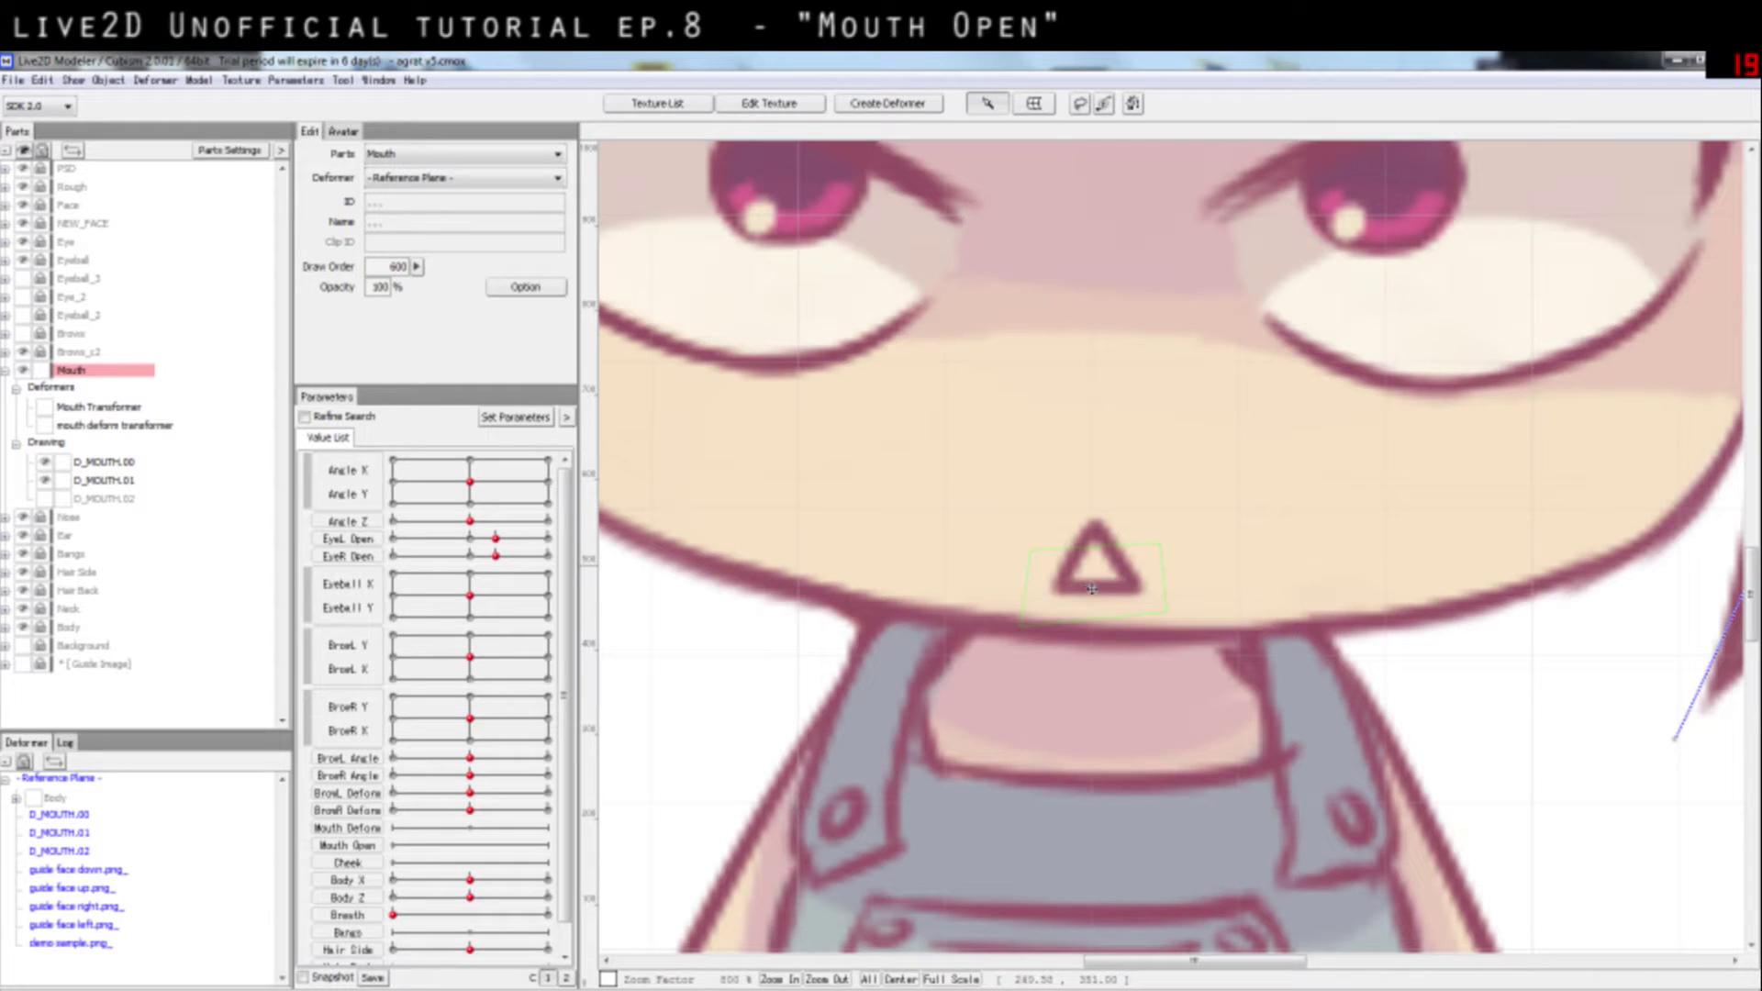
left_click(45, 498)
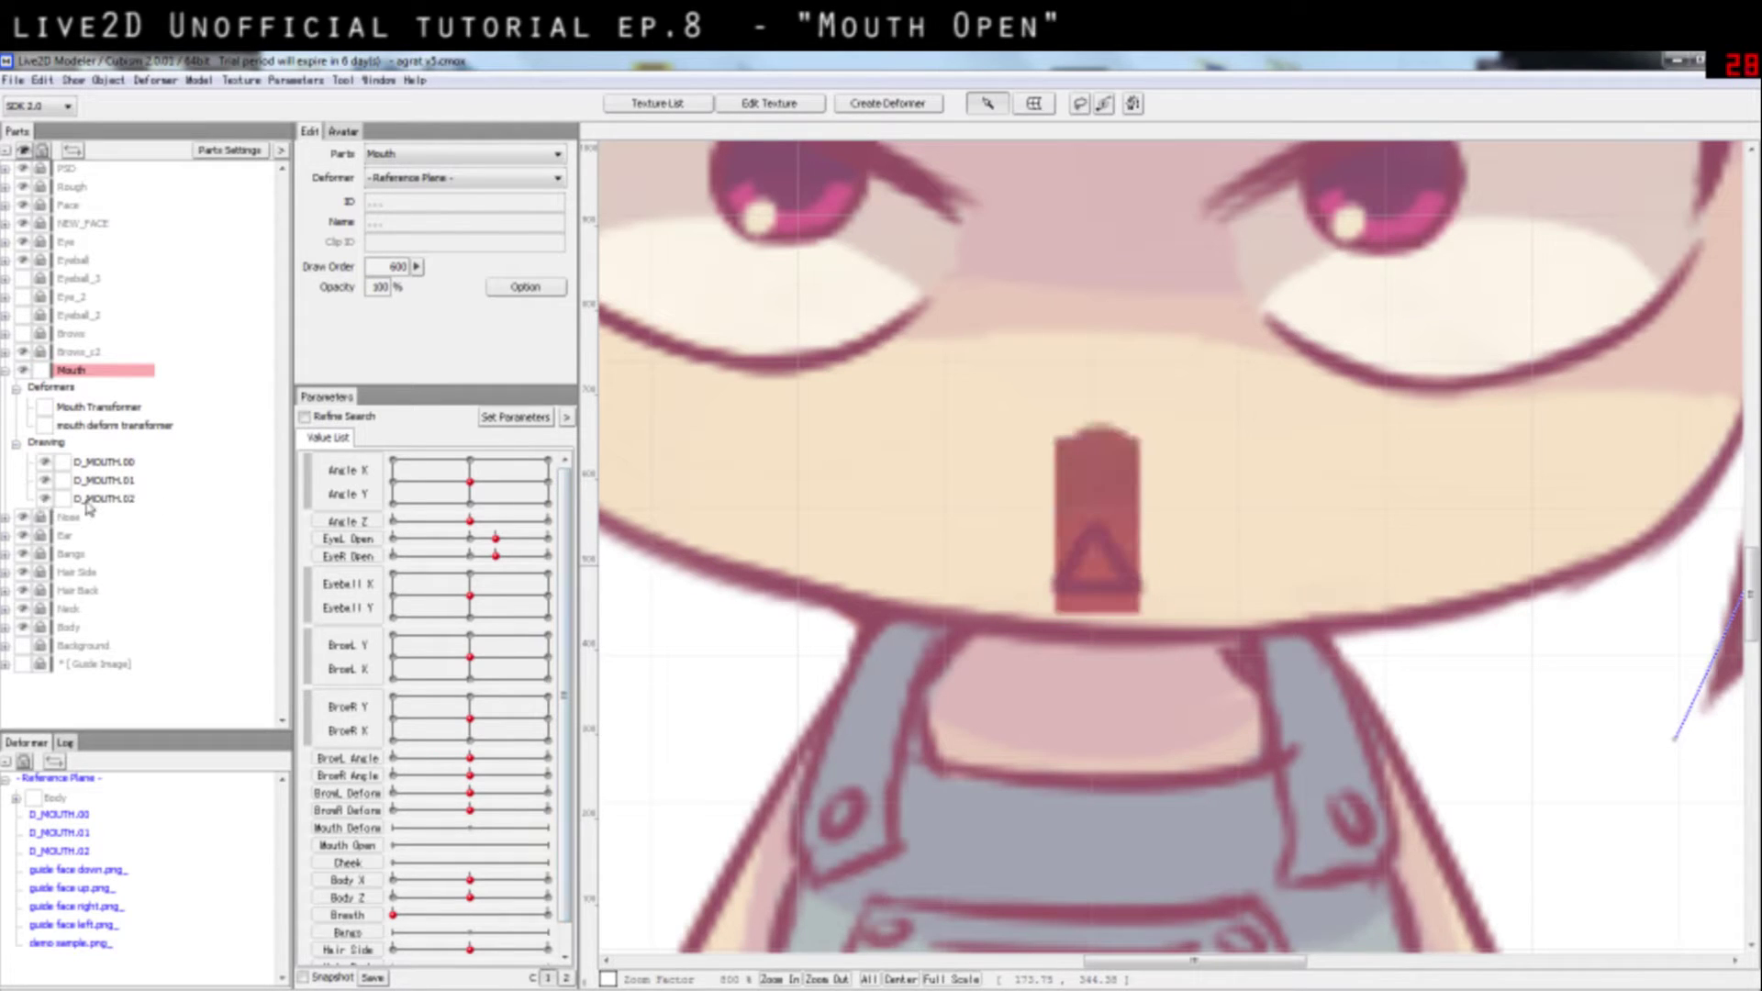
Step: Examine the three mouth drawings, the Mouth Open parameter and the two mouth deformers one by one
left_click(1099, 455)
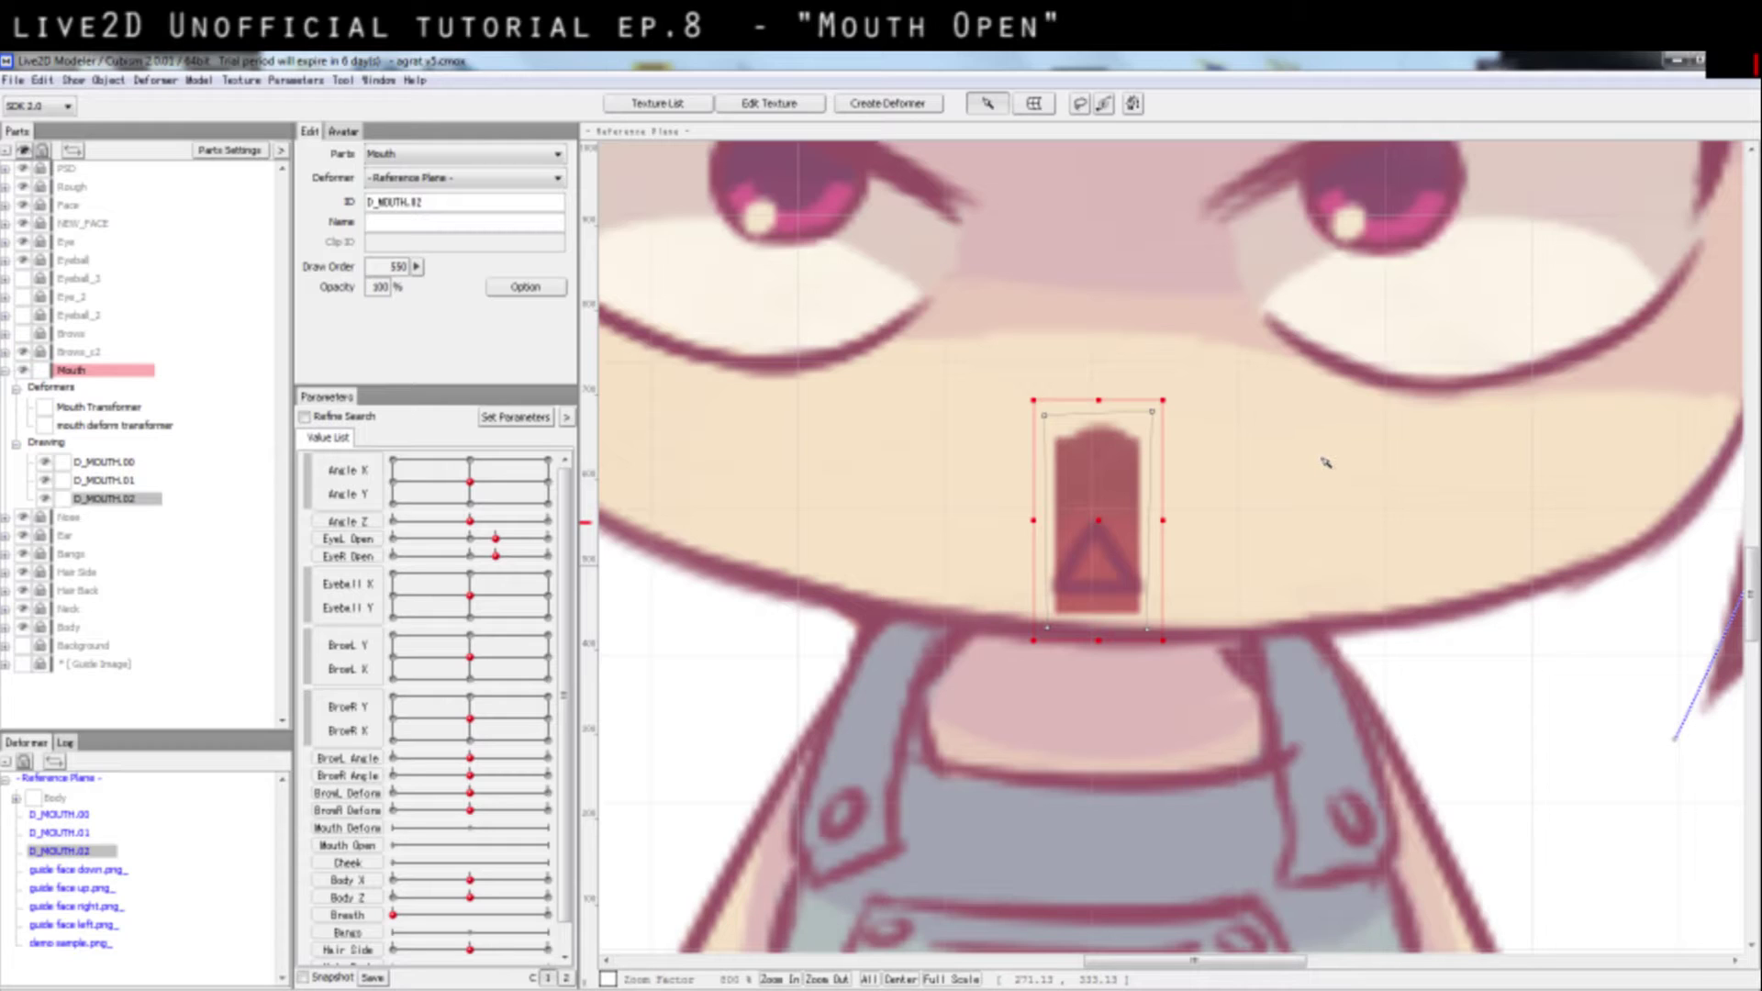
left_click(81, 482)
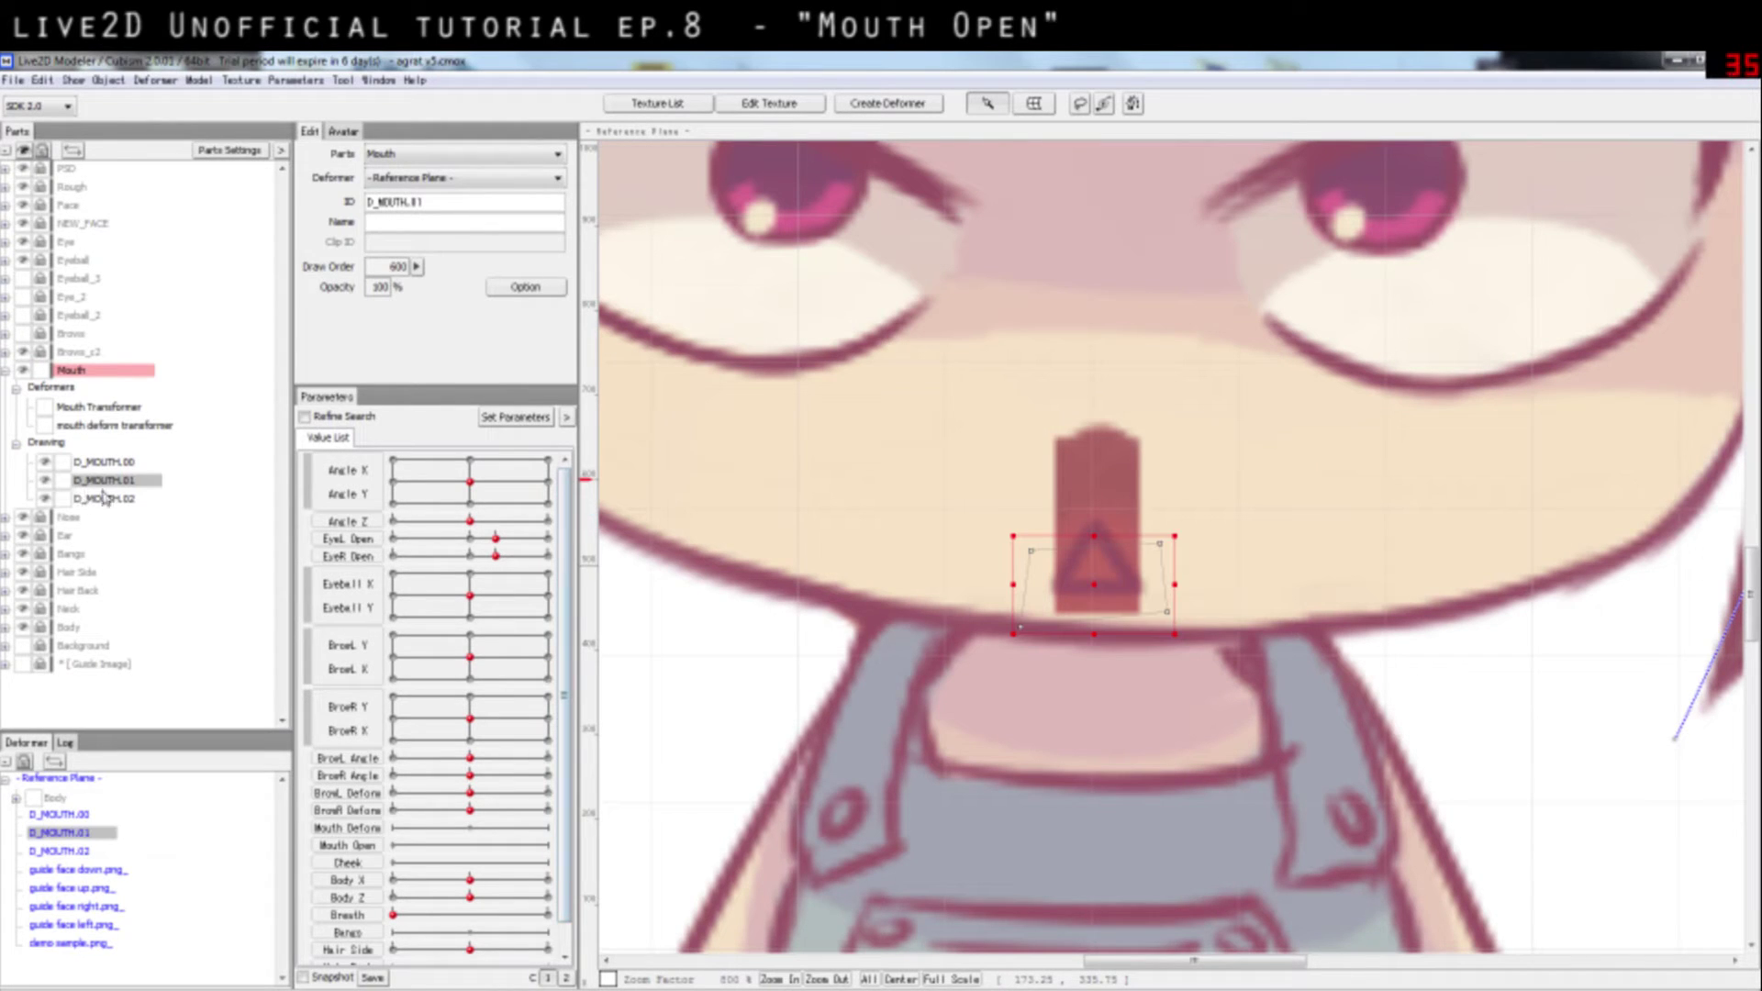
left_click(92, 464)
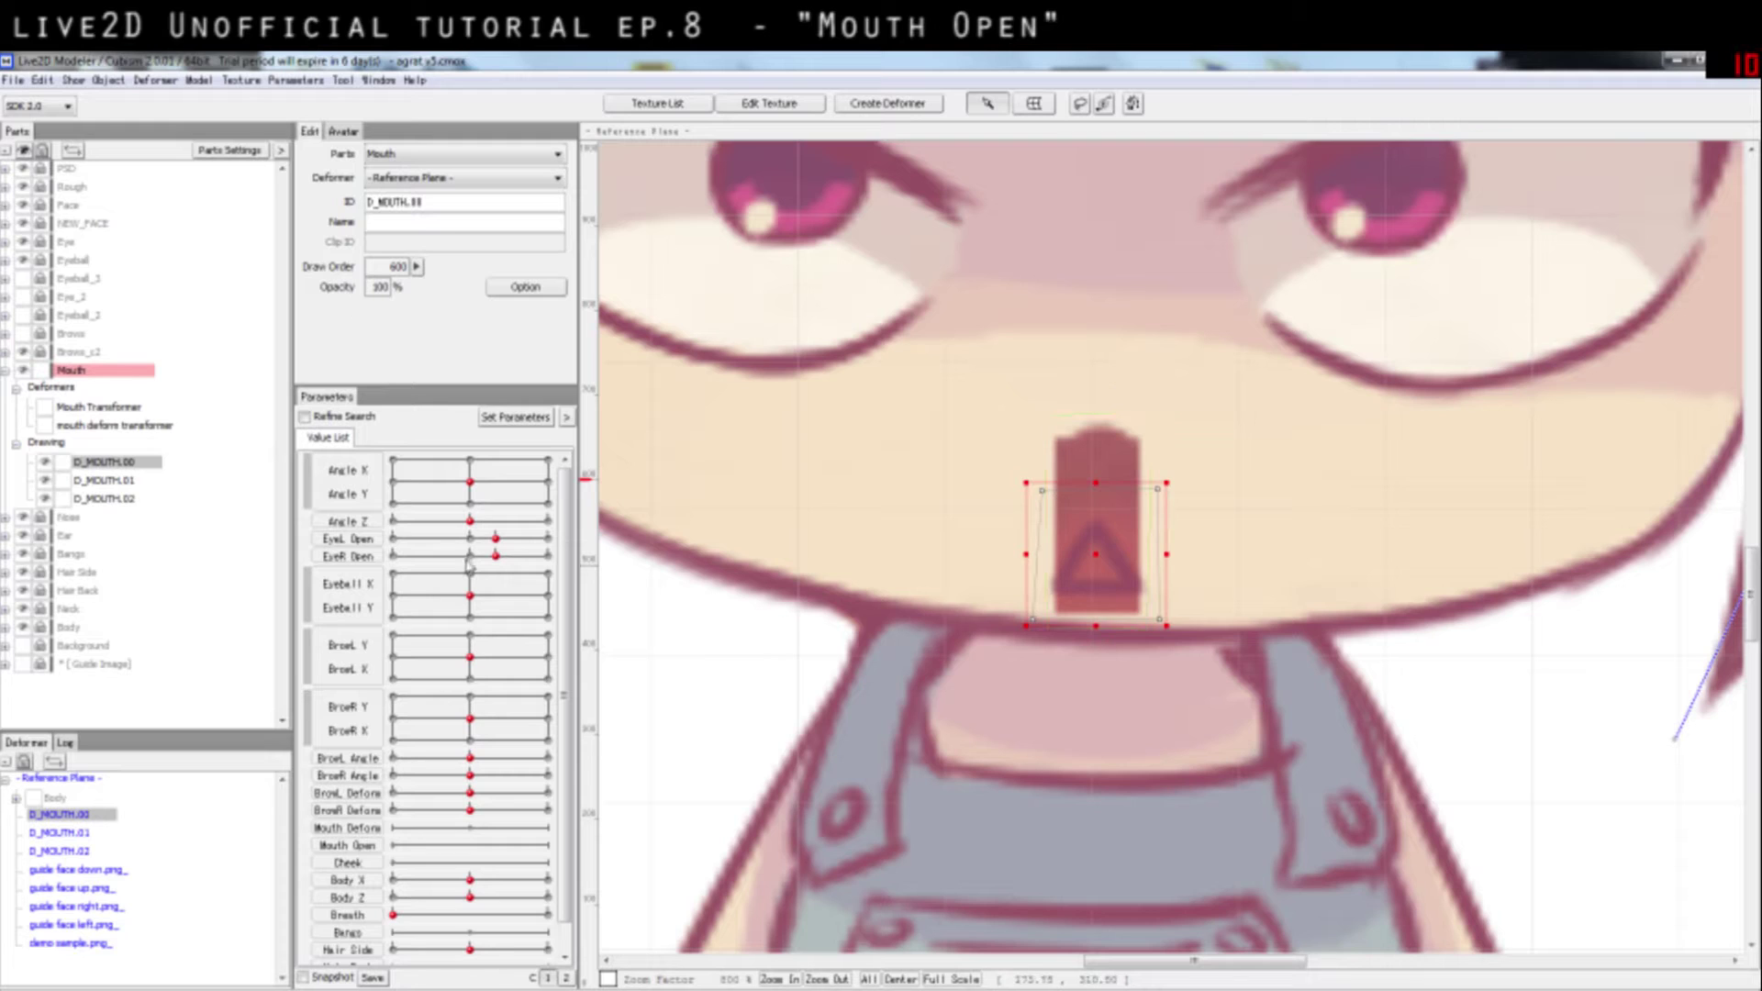
scroll(401, 680, "down", 1)
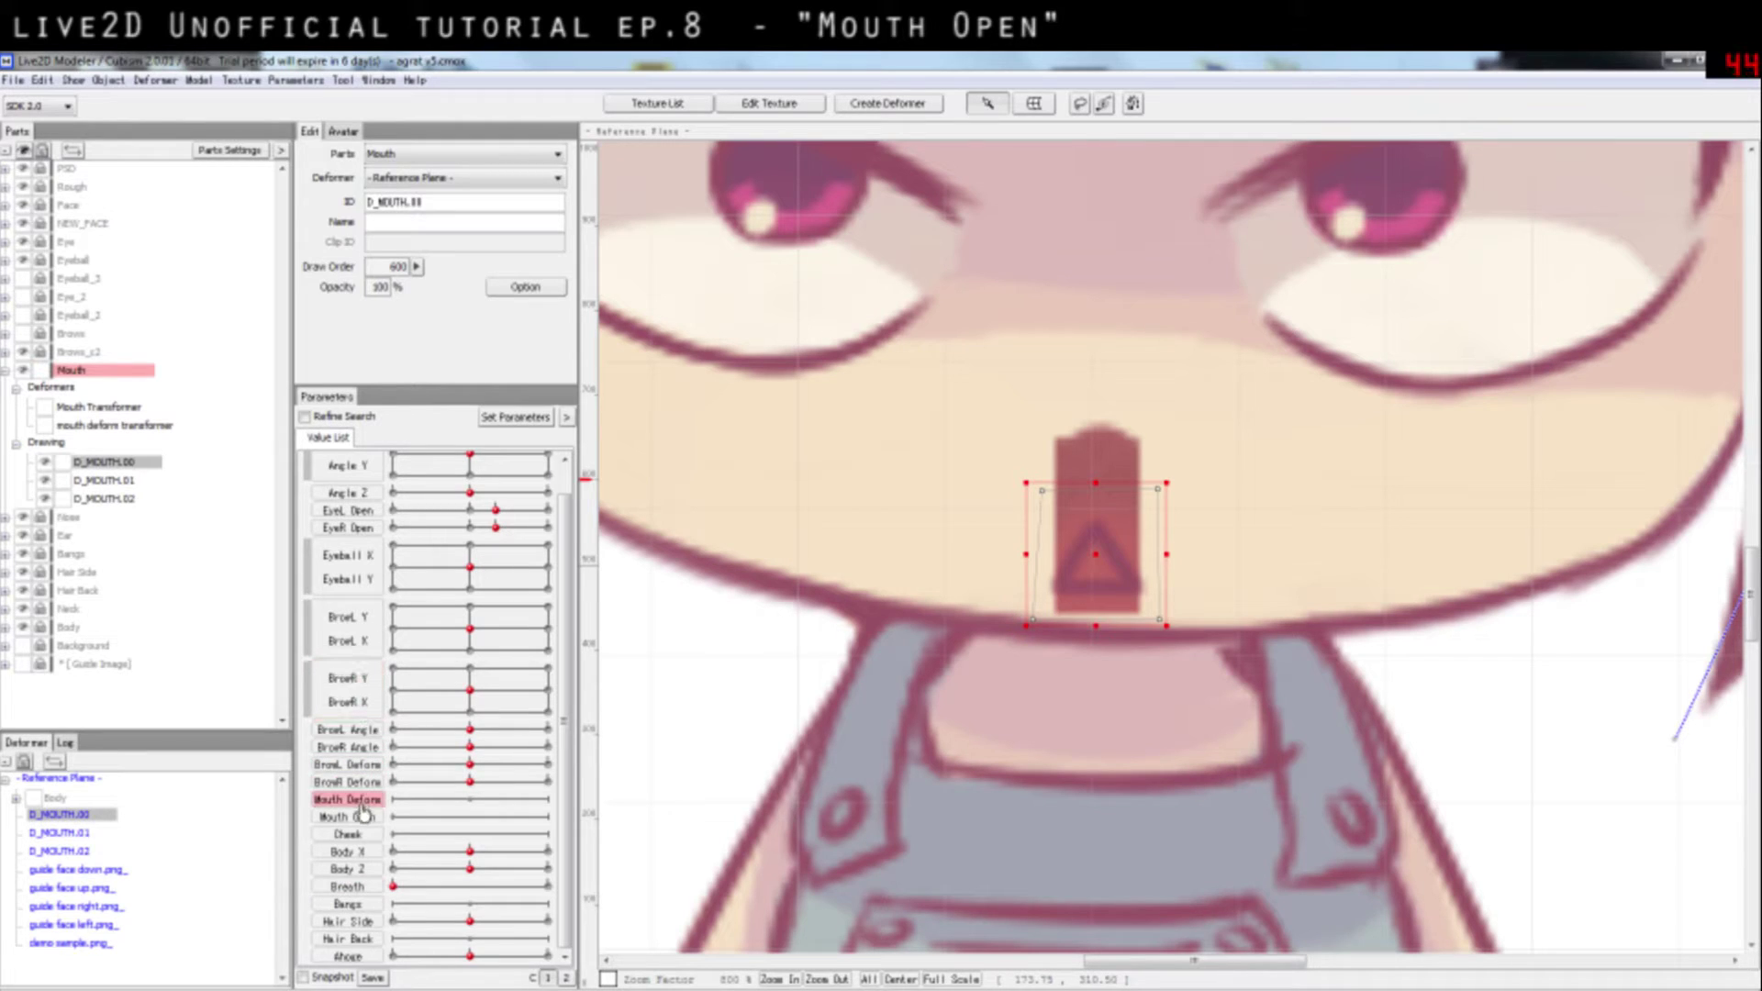
left_click(356, 821)
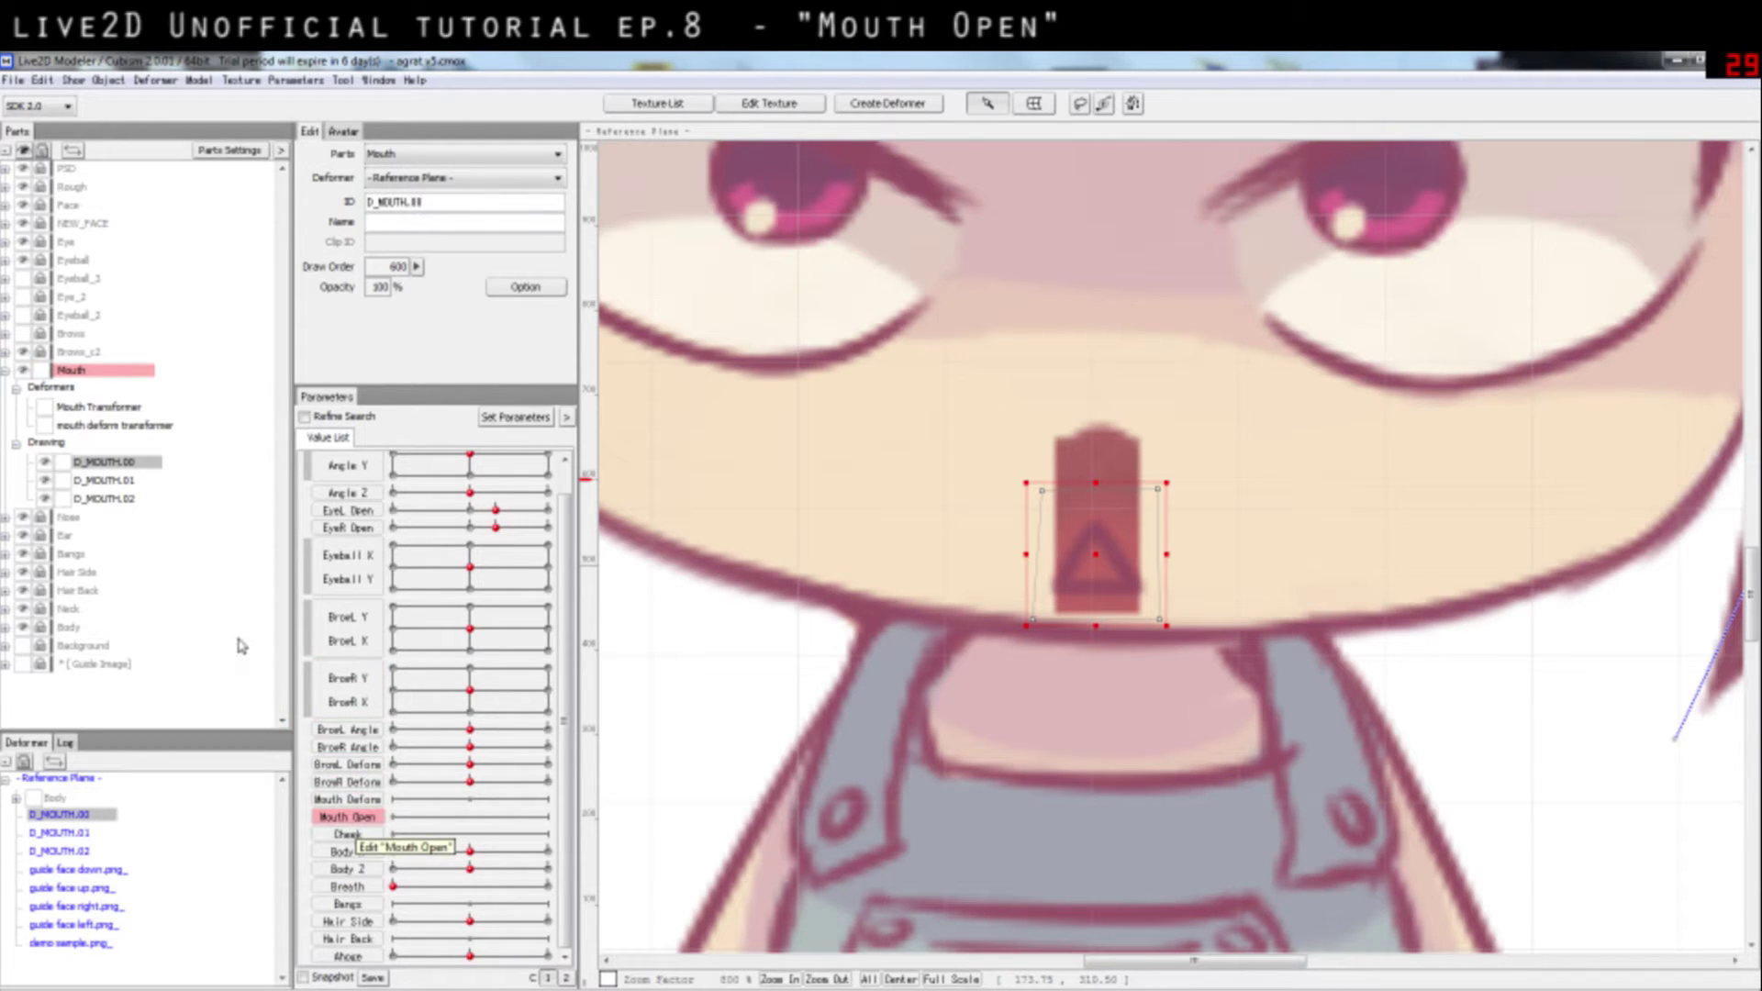
left_click(112, 428)
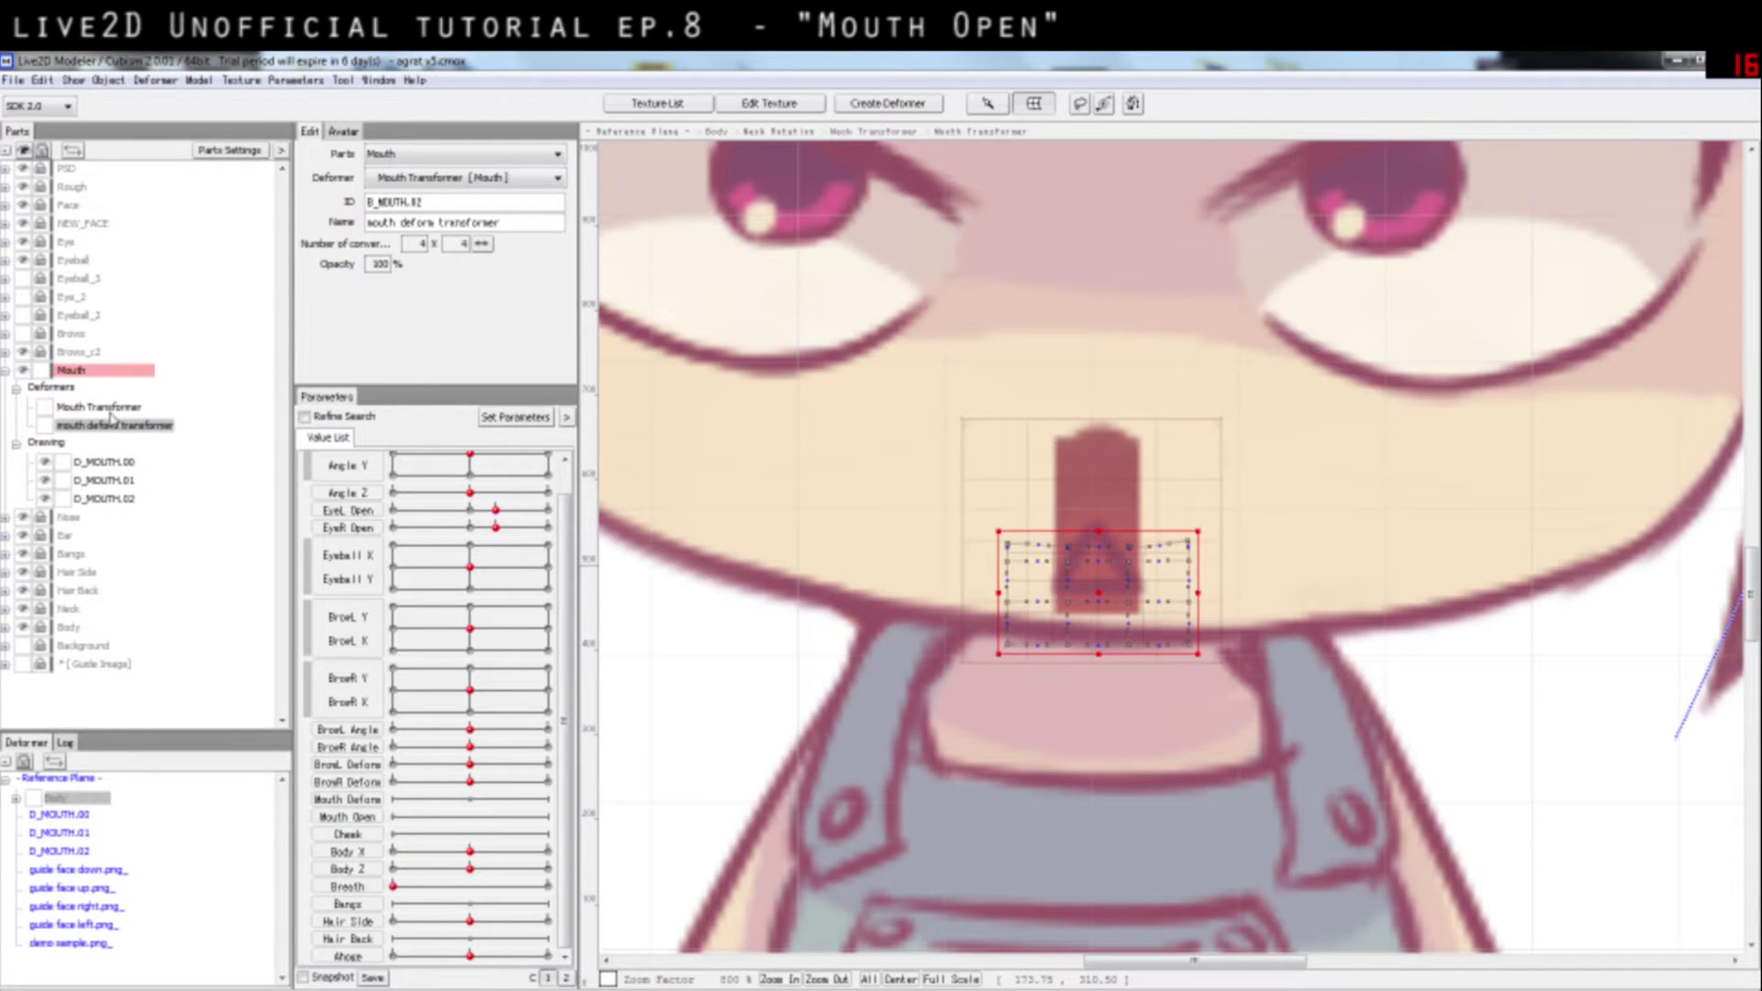
left_click(110, 413)
left_click(116, 426)
Step: Add Mouth Open keys at 0, 0.2, 0.5 and 1 to the D_MOUTH.02 drawing and scrub the parameter through them
left_click(122, 503)
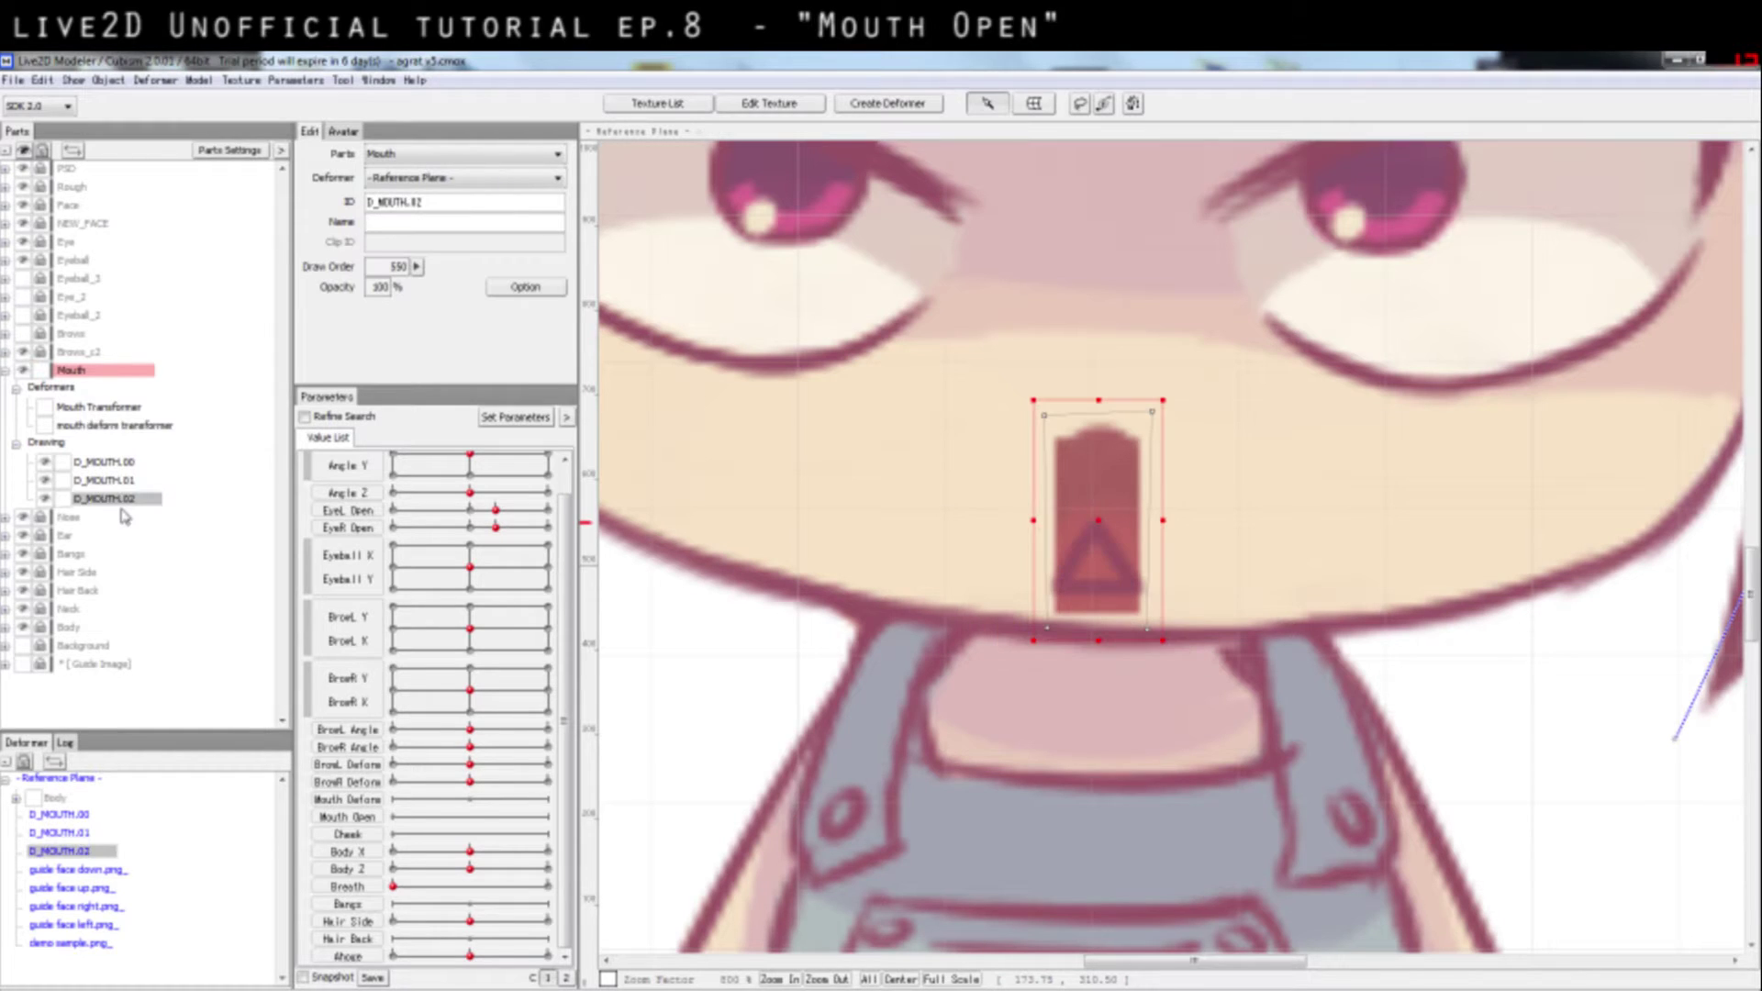
left_click(372, 816)
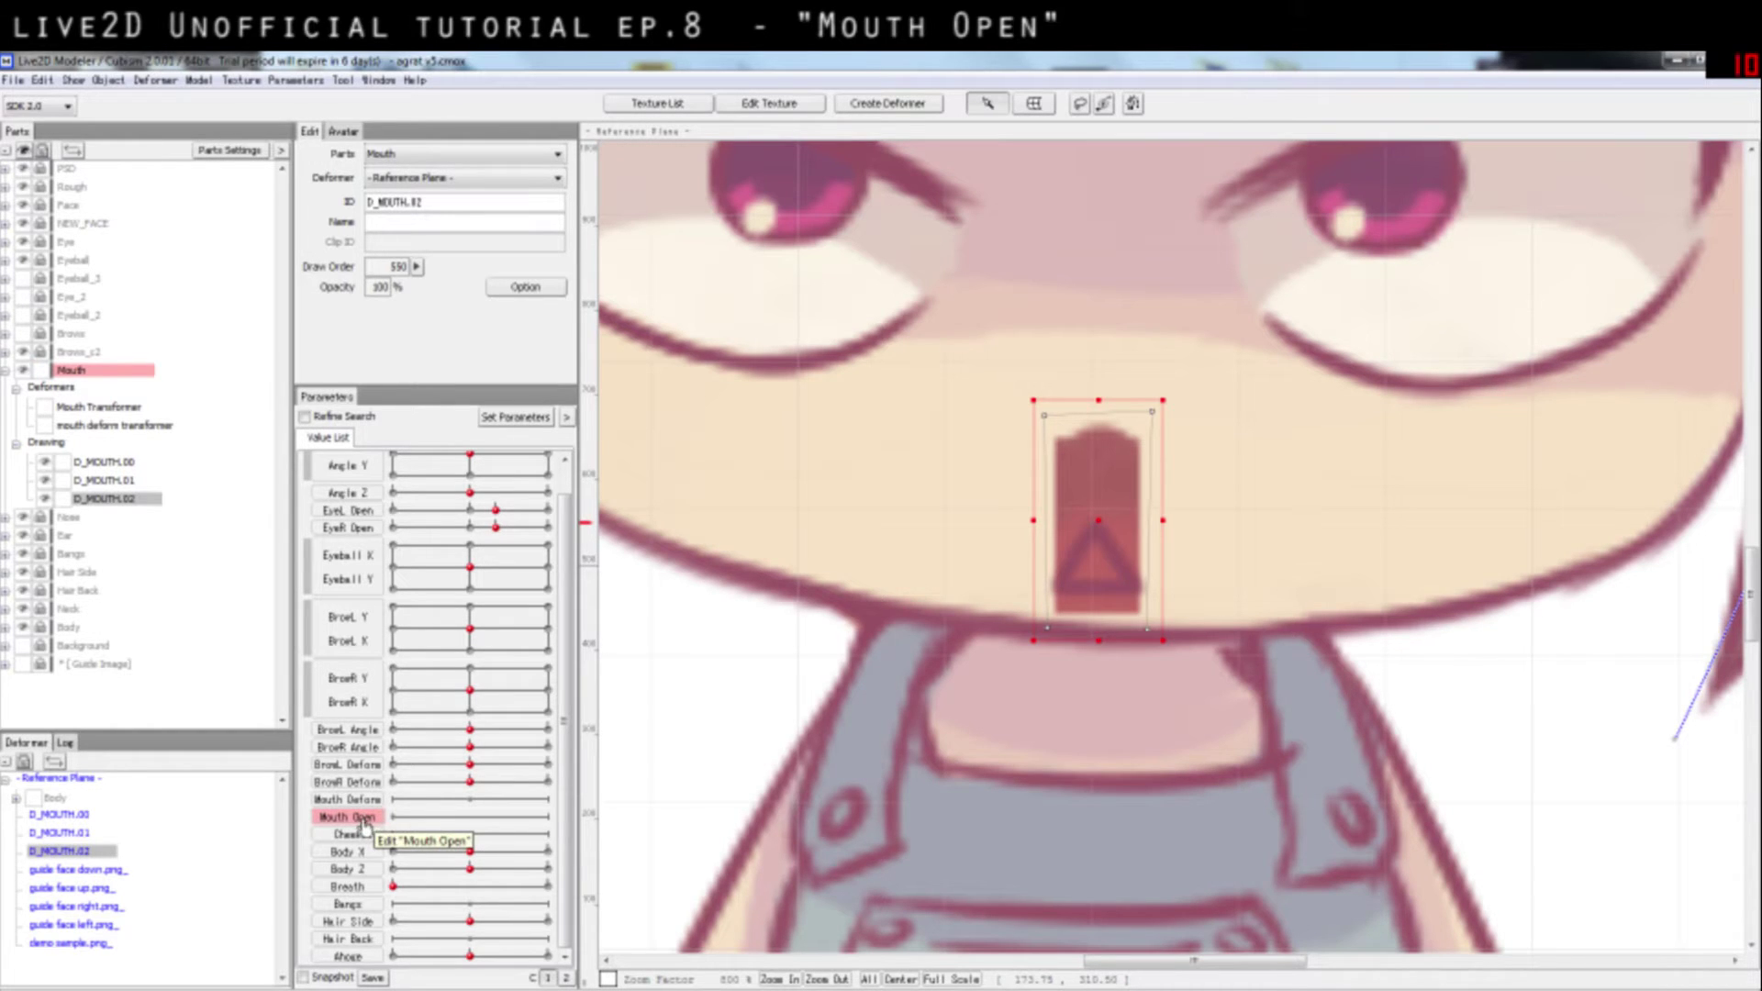
double_click(366, 821)
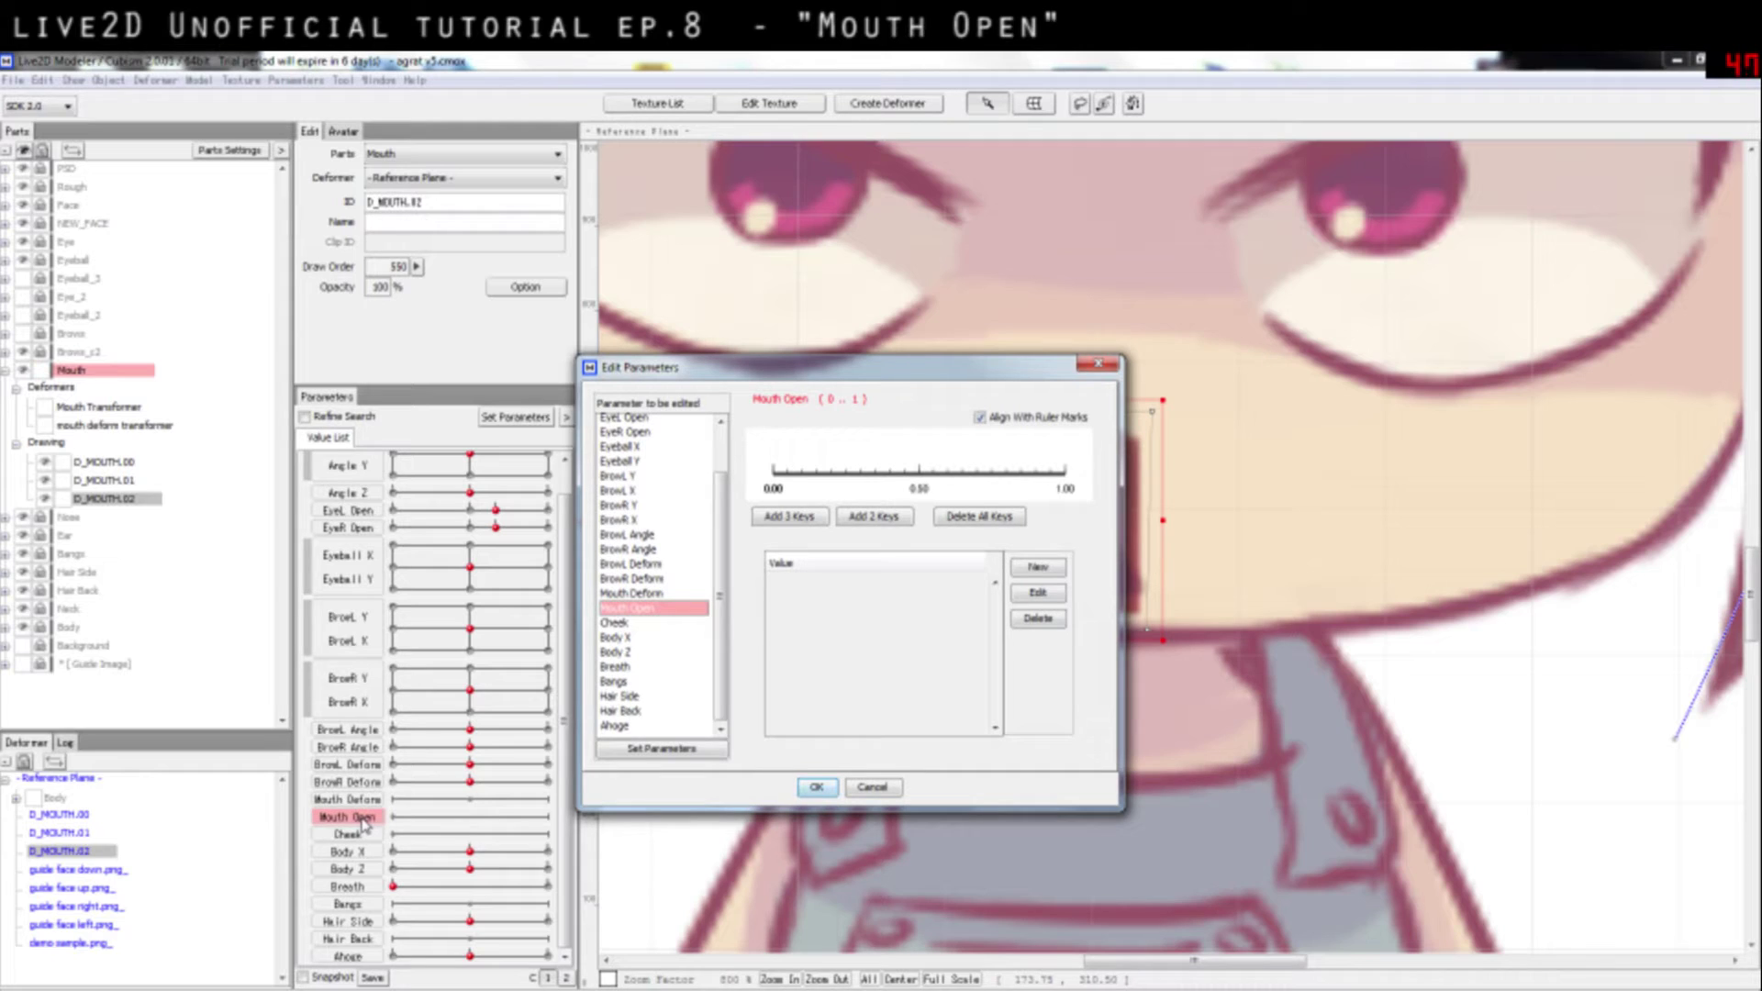
left_click(779, 484)
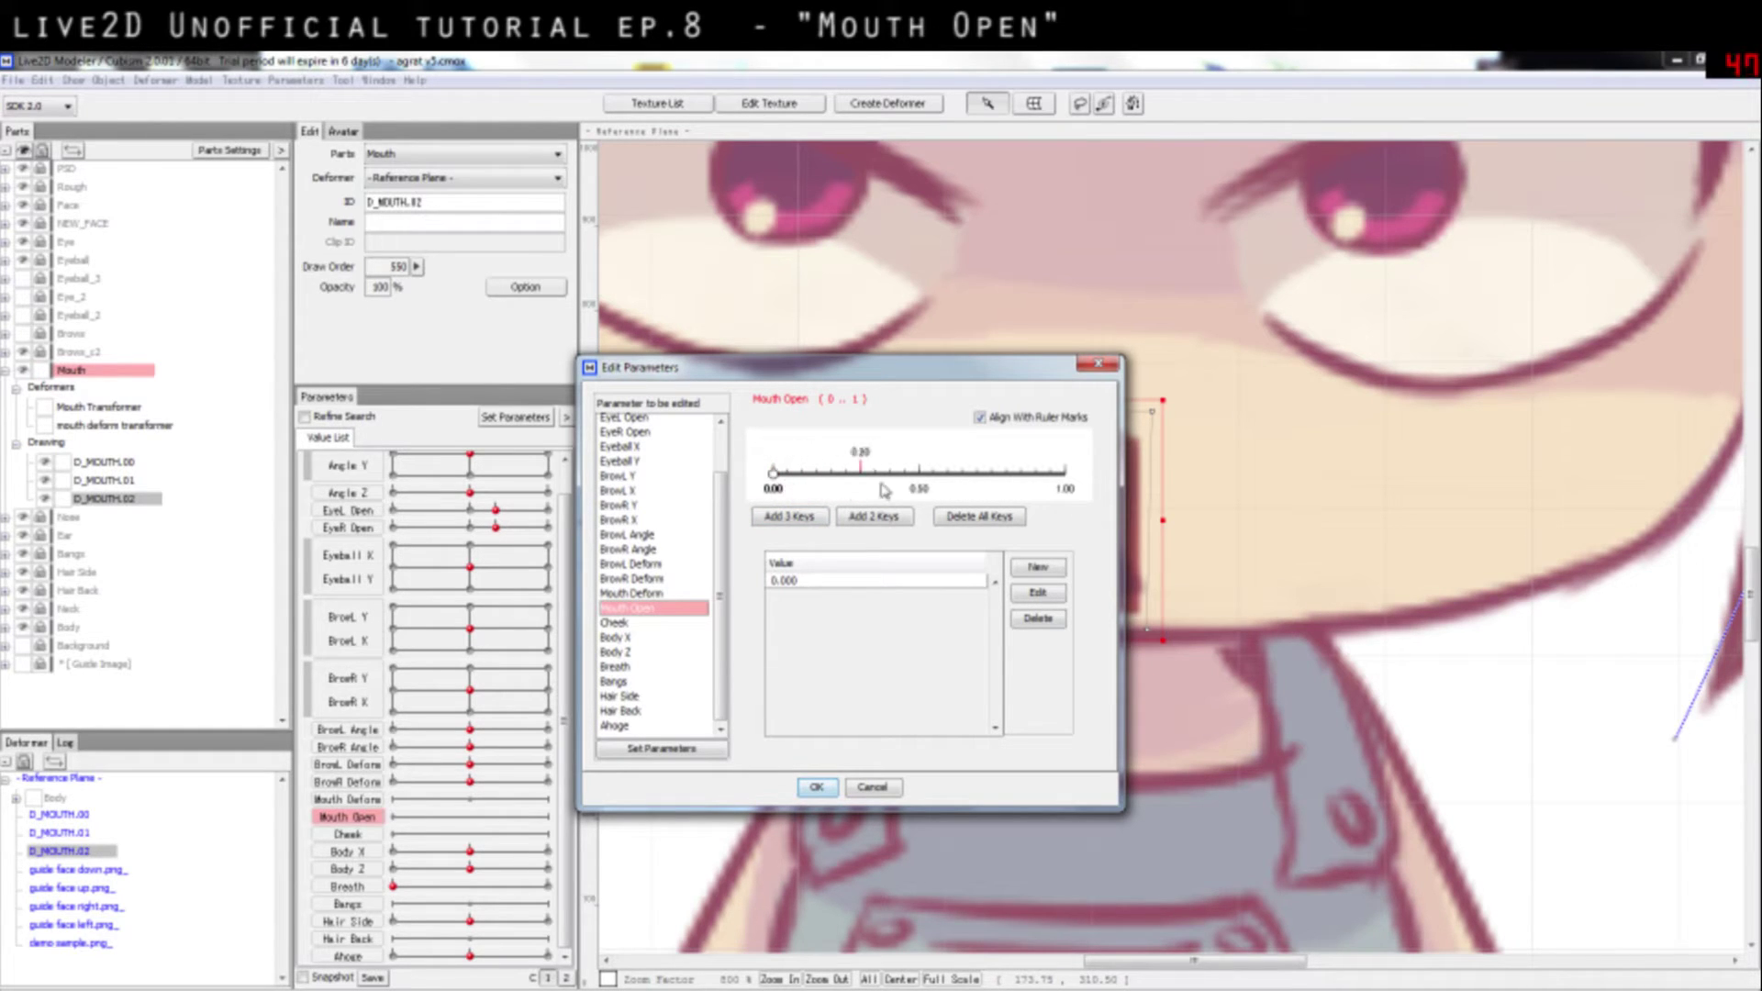
left_click(915, 491)
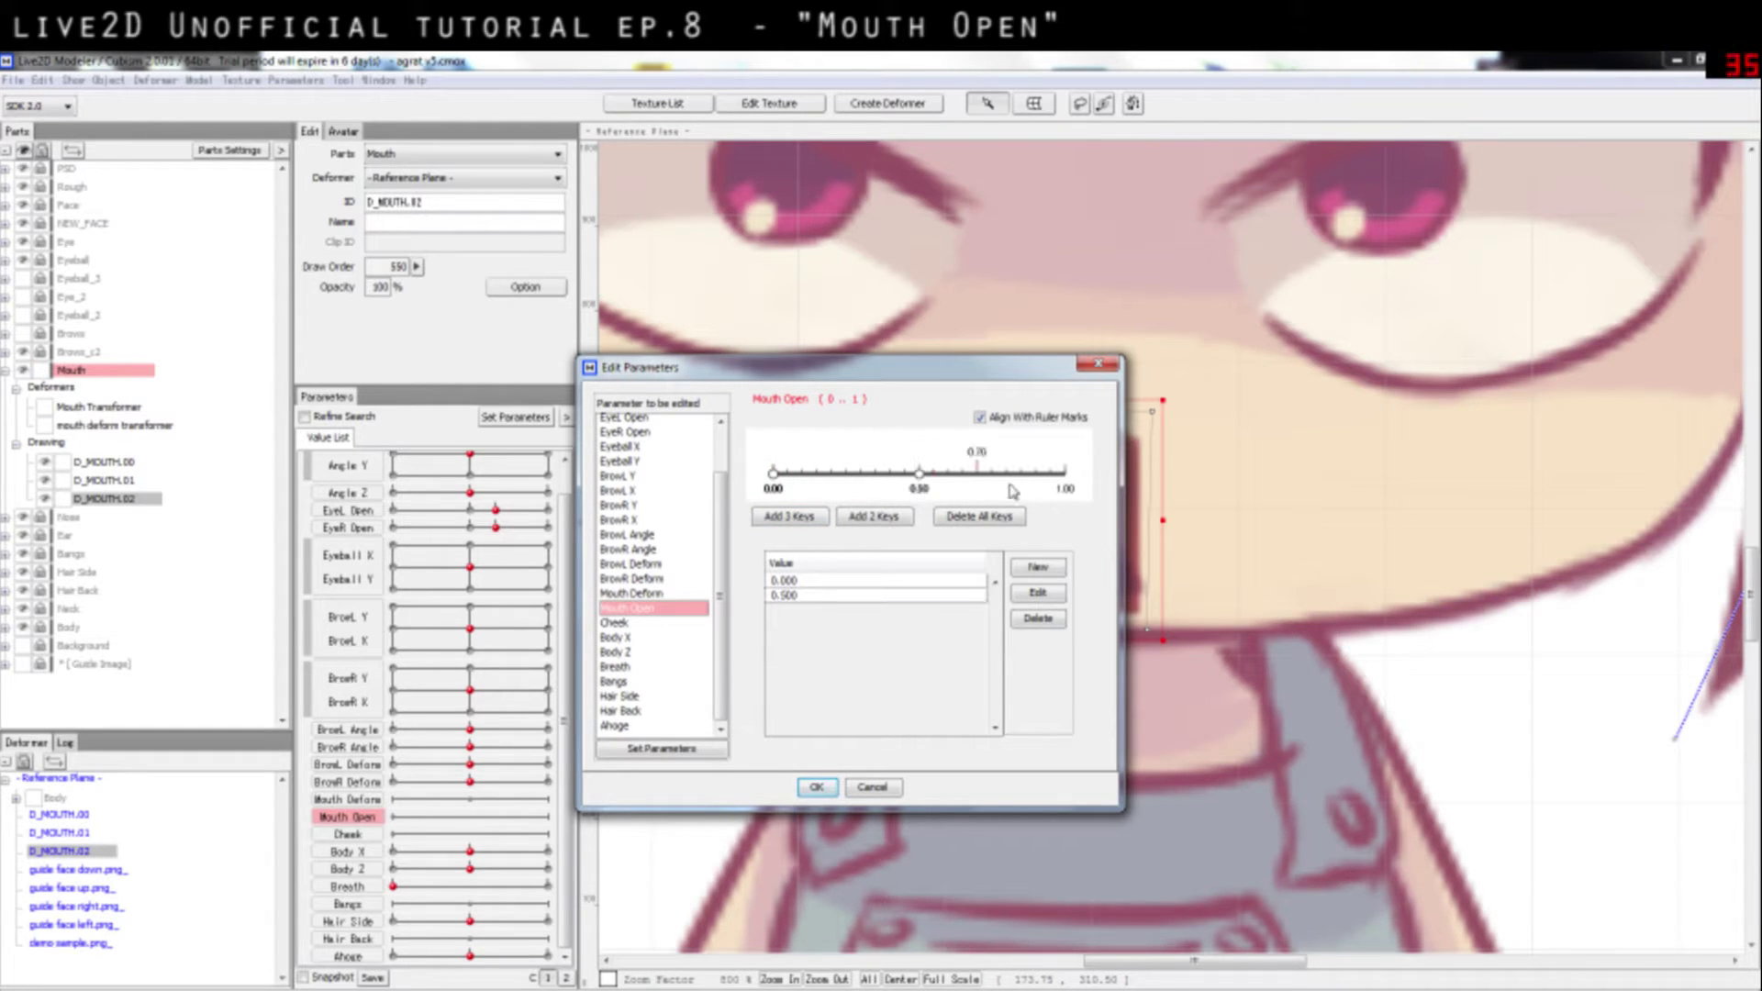
left_click(1066, 486)
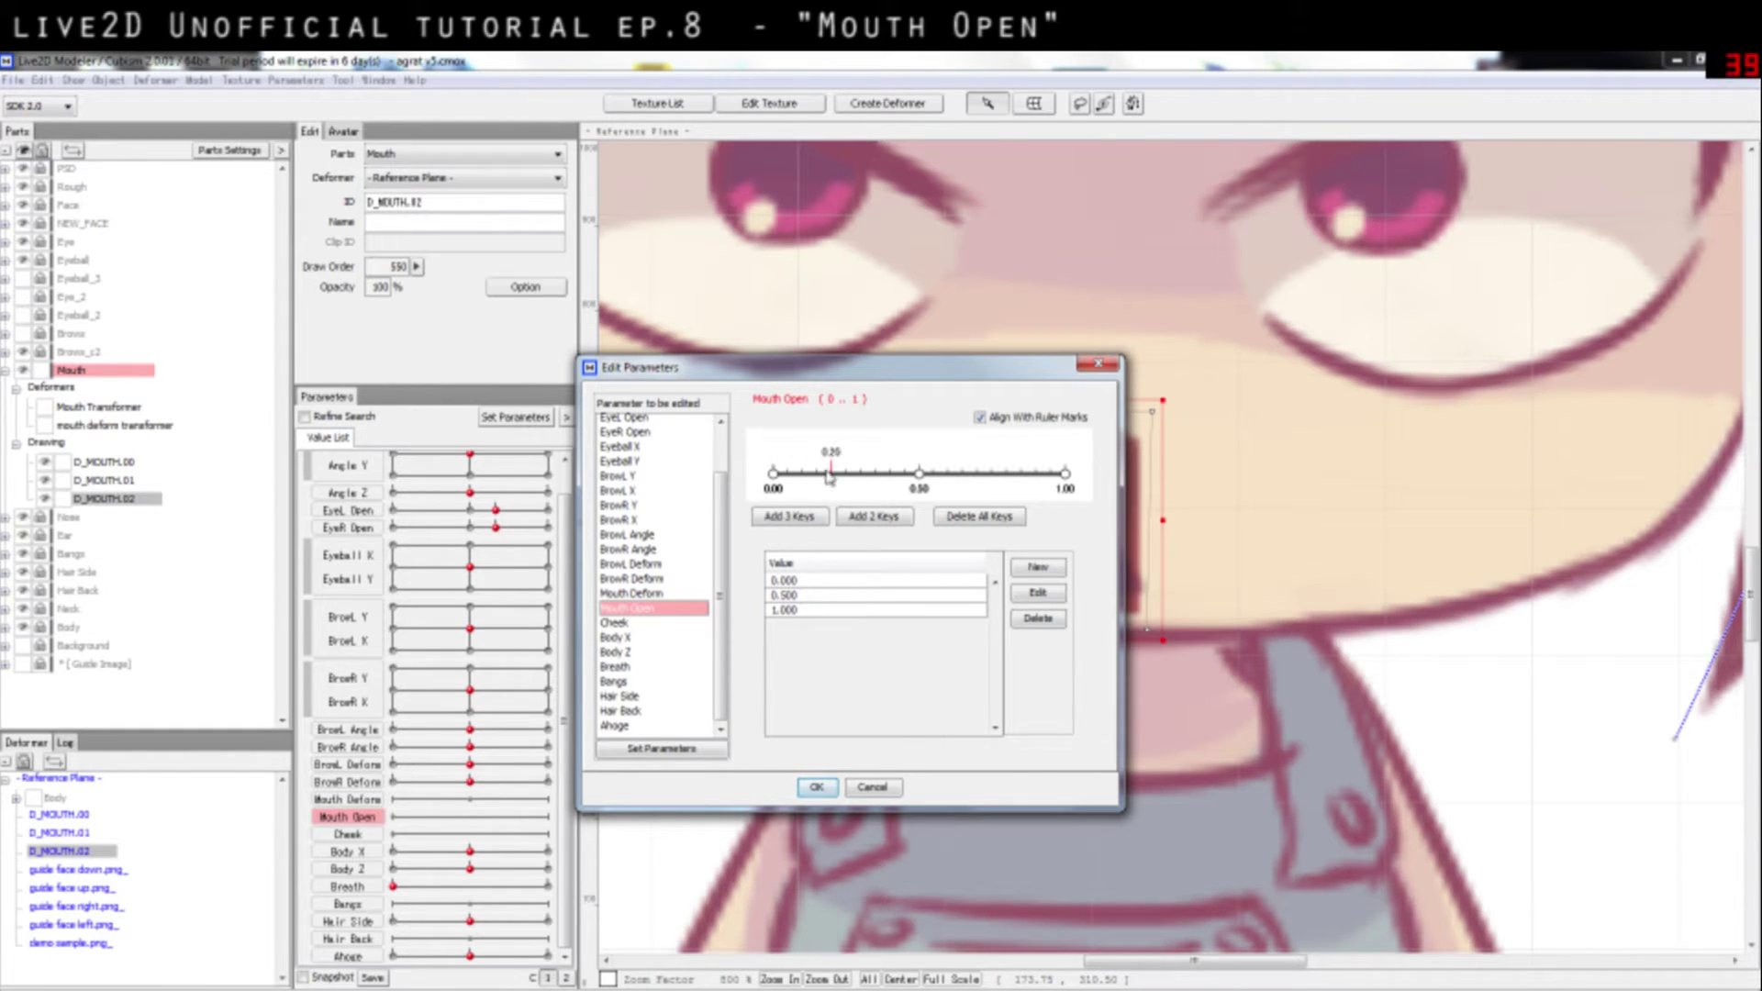
left_click(831, 477)
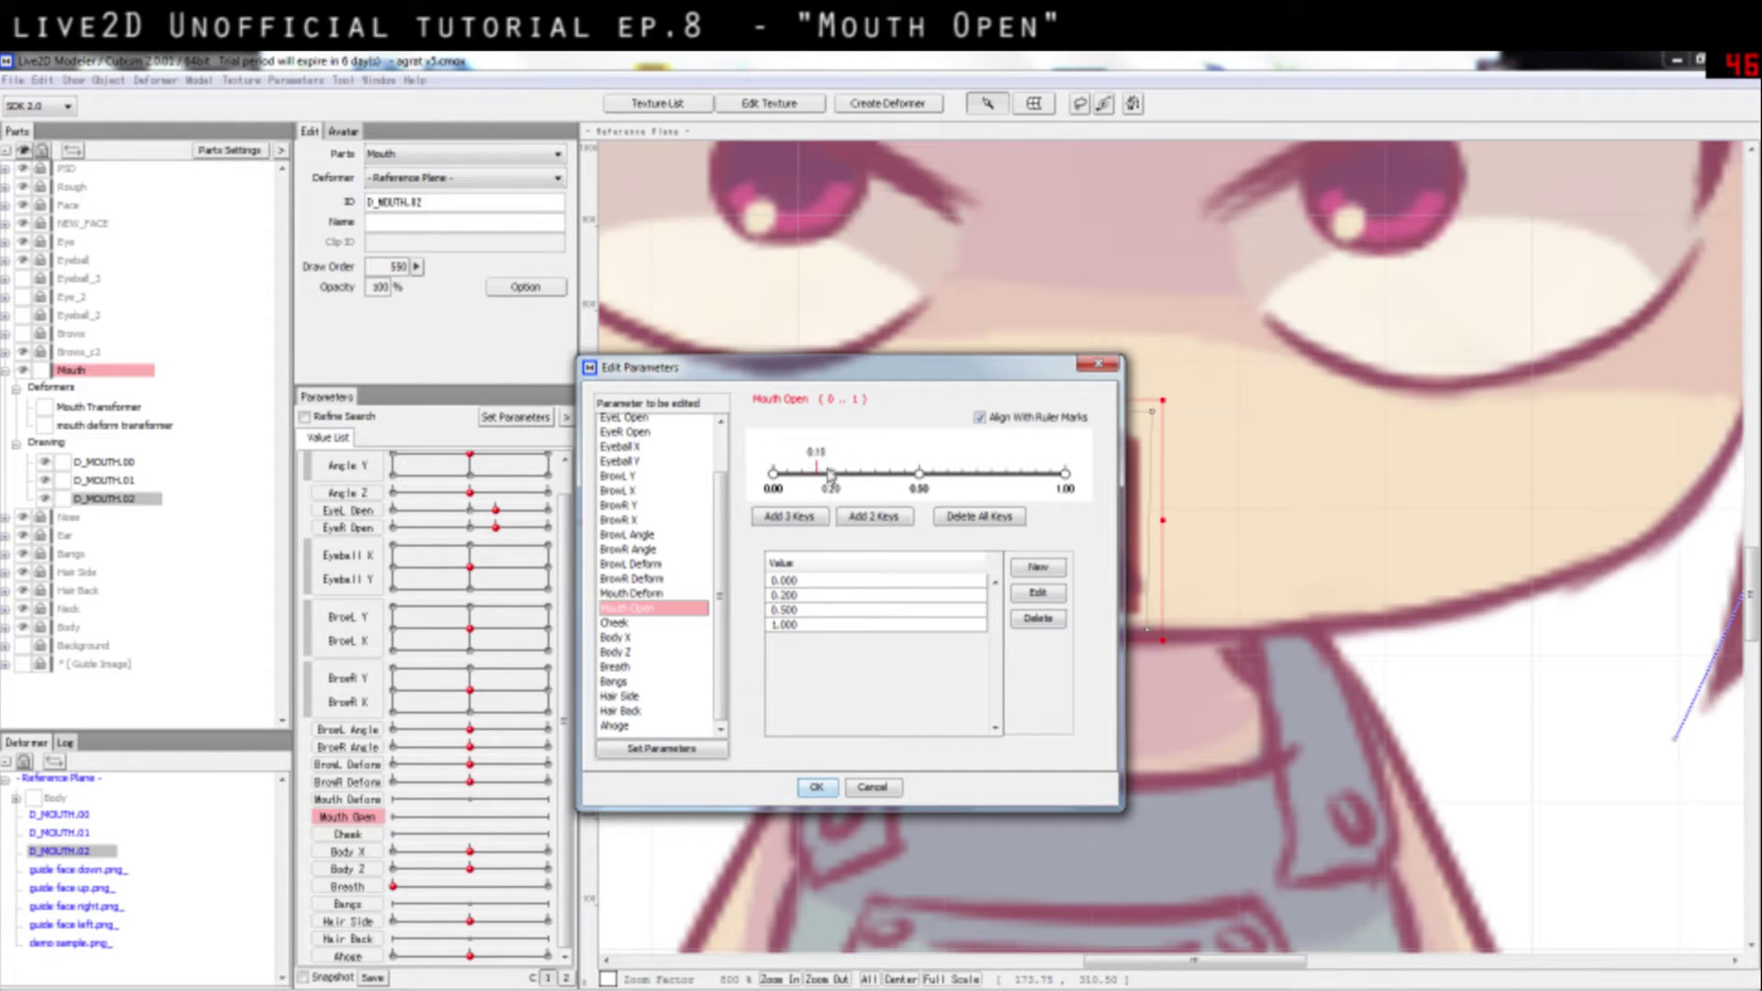
left_click(819, 786)
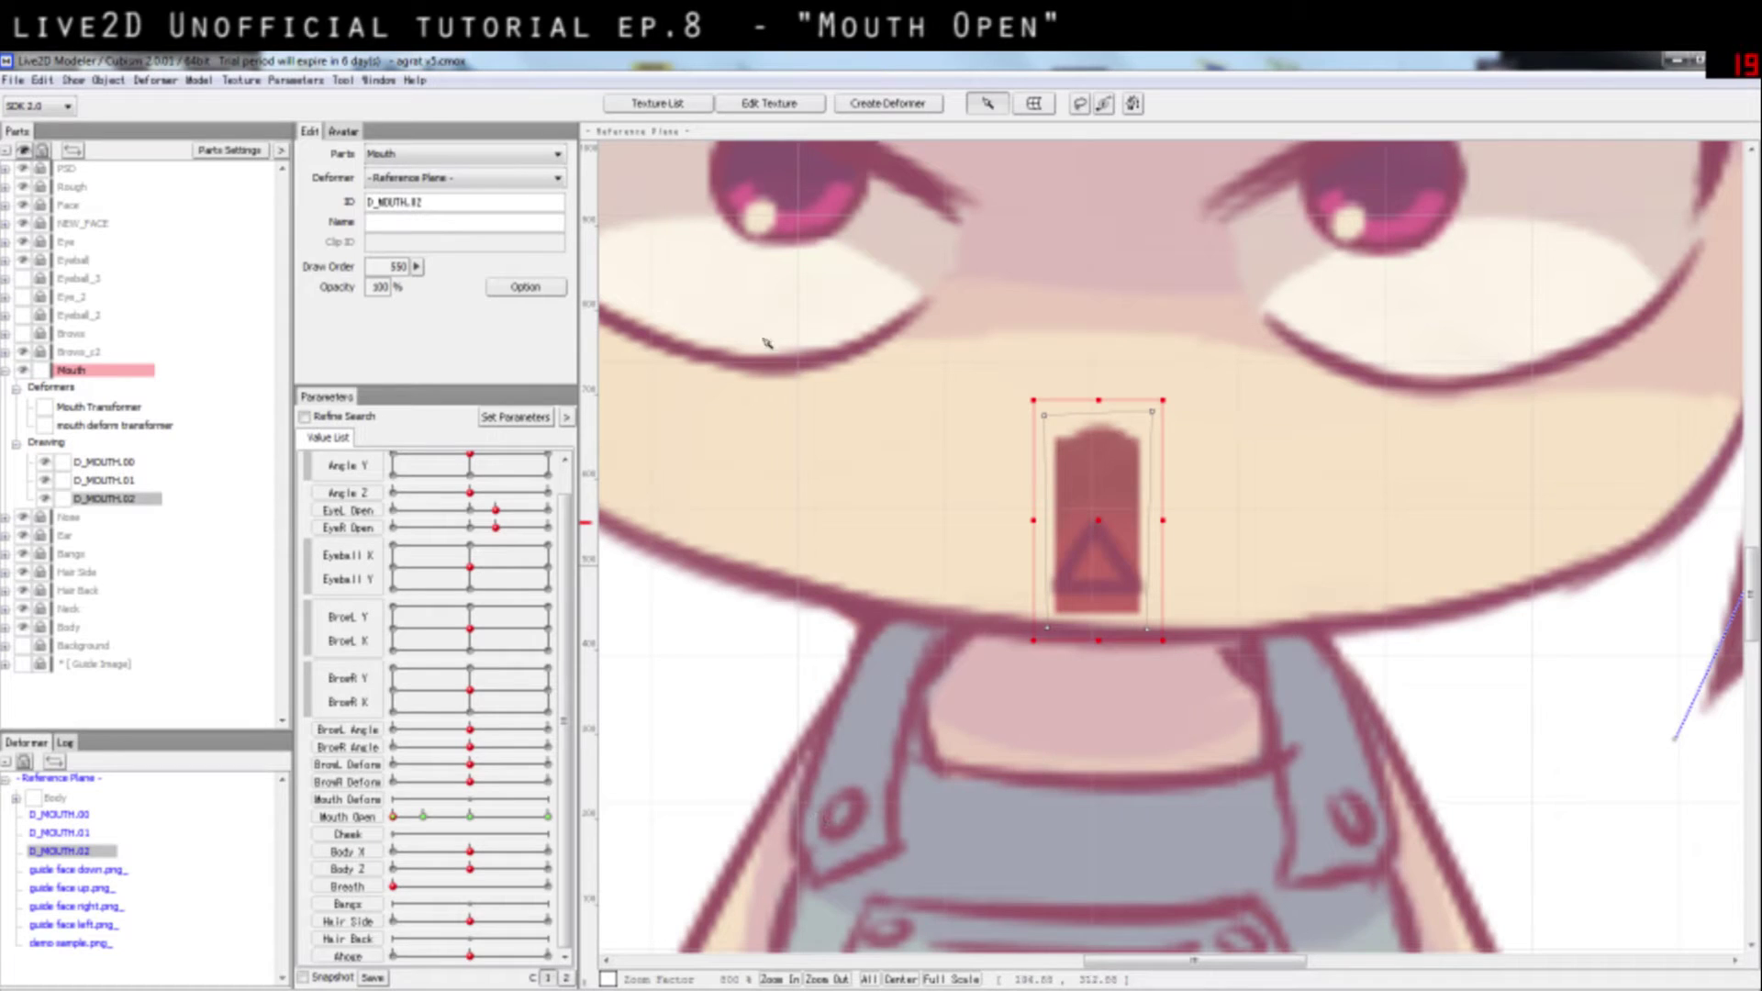
left_click(420, 816)
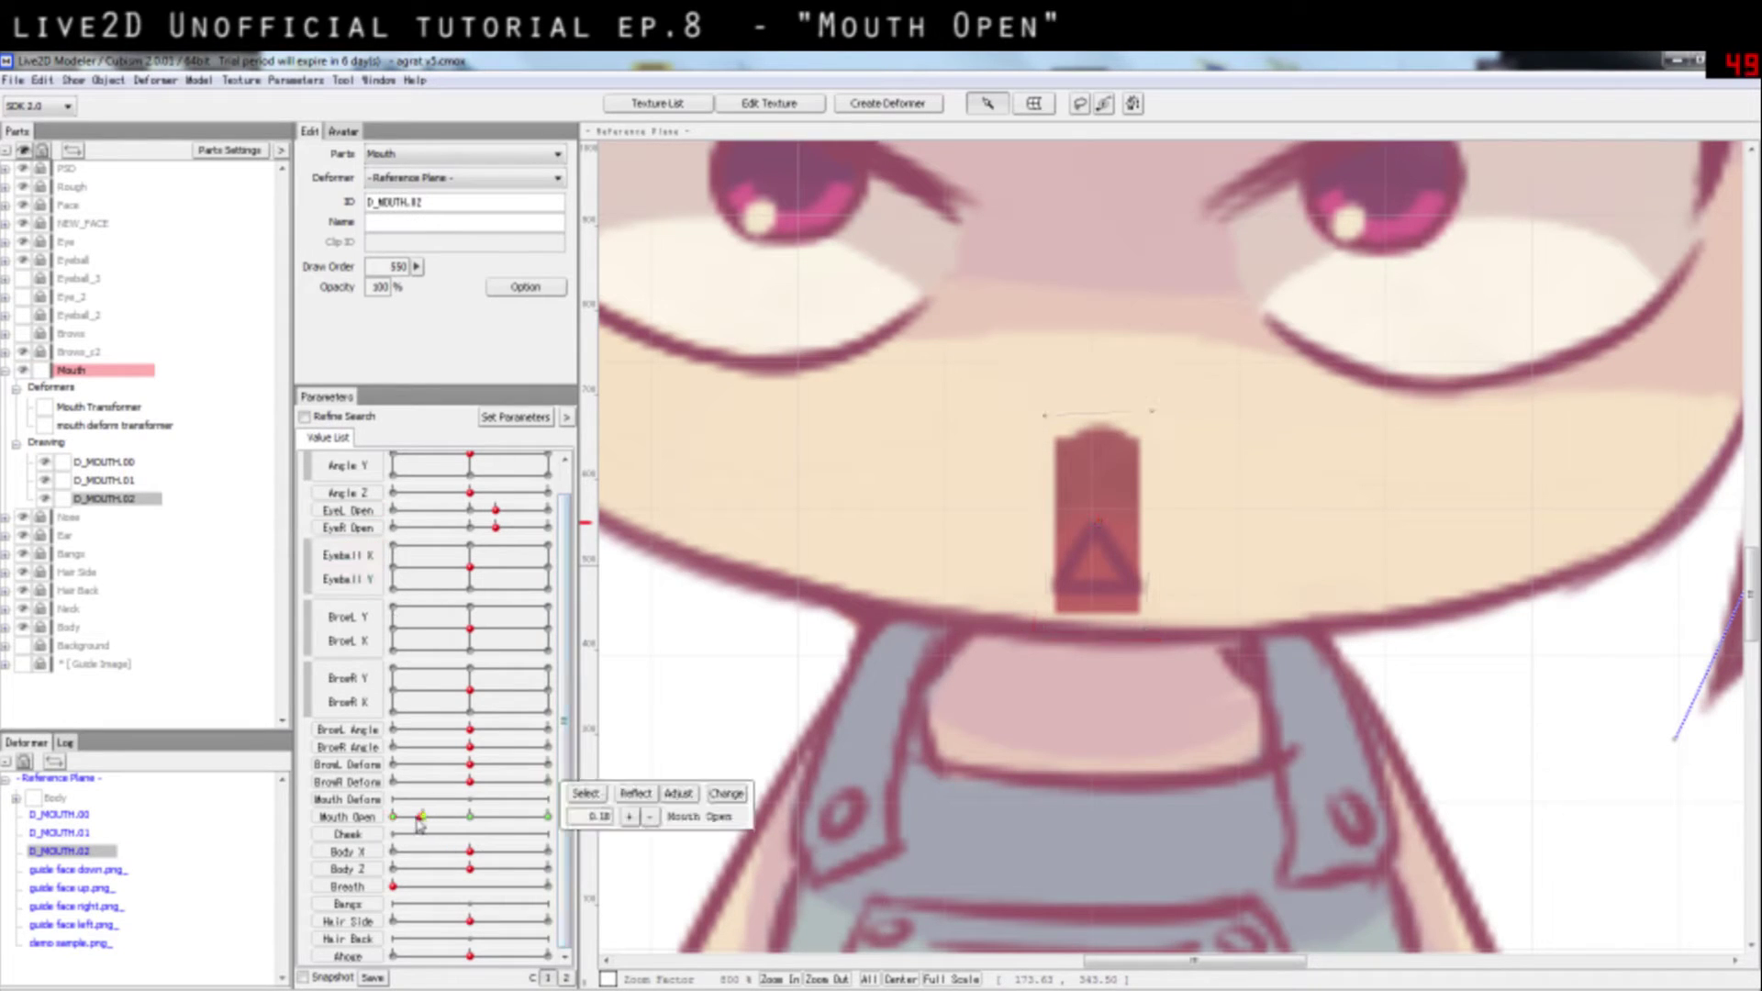
left_click_drag(417, 823, 560, 823)
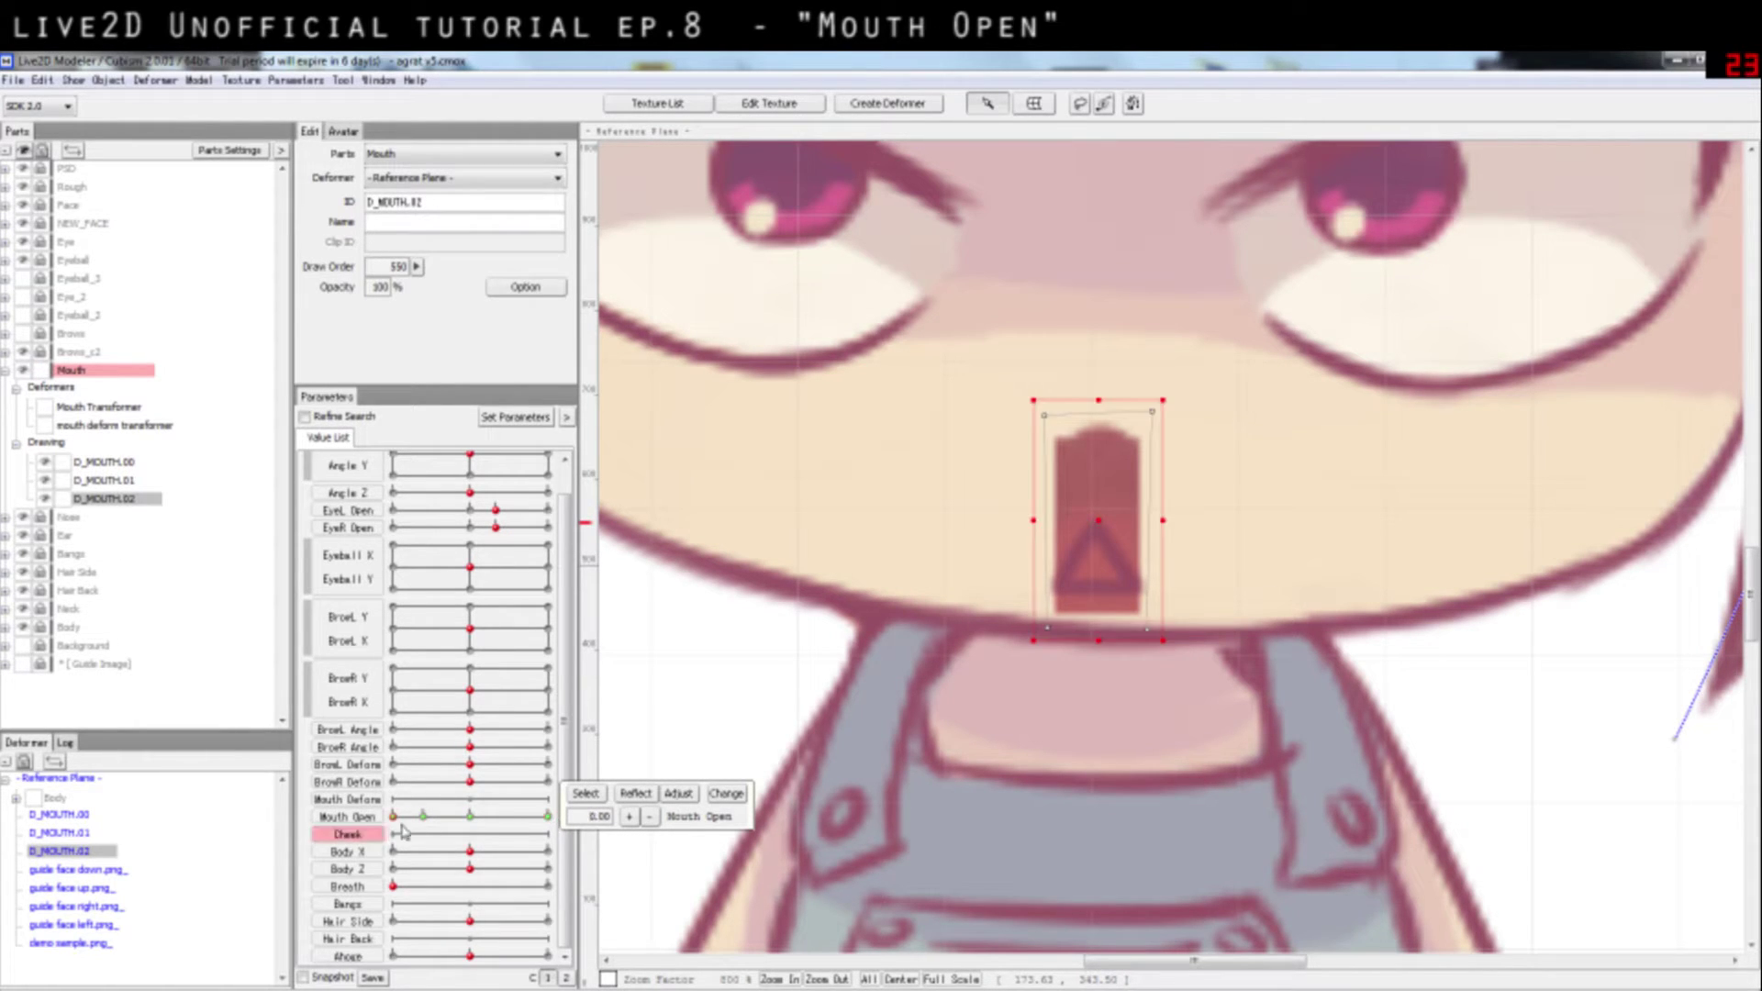
Step: Set Mouth Open to 0.5, then toggle the visibility of D_MOUTH.01 and D_MOUTH.02 to examine the lip lines and mouth interior
left_click_drag(550, 824, 484, 818)
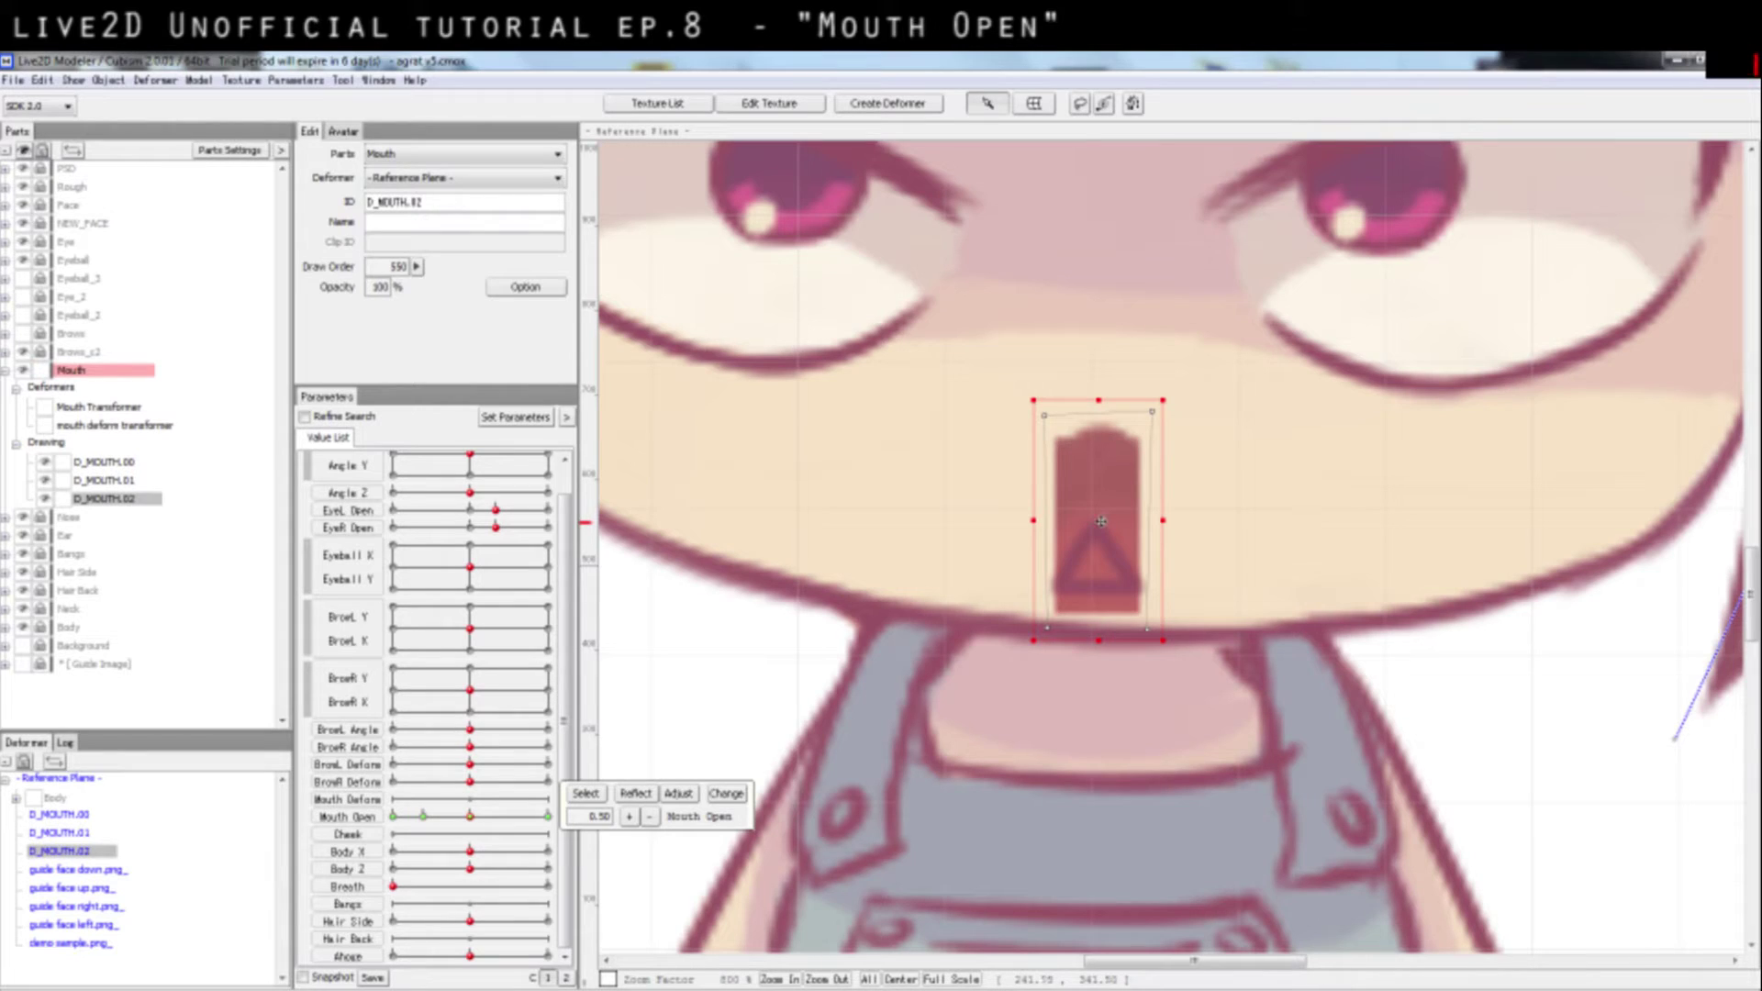
left_click(1205, 522)
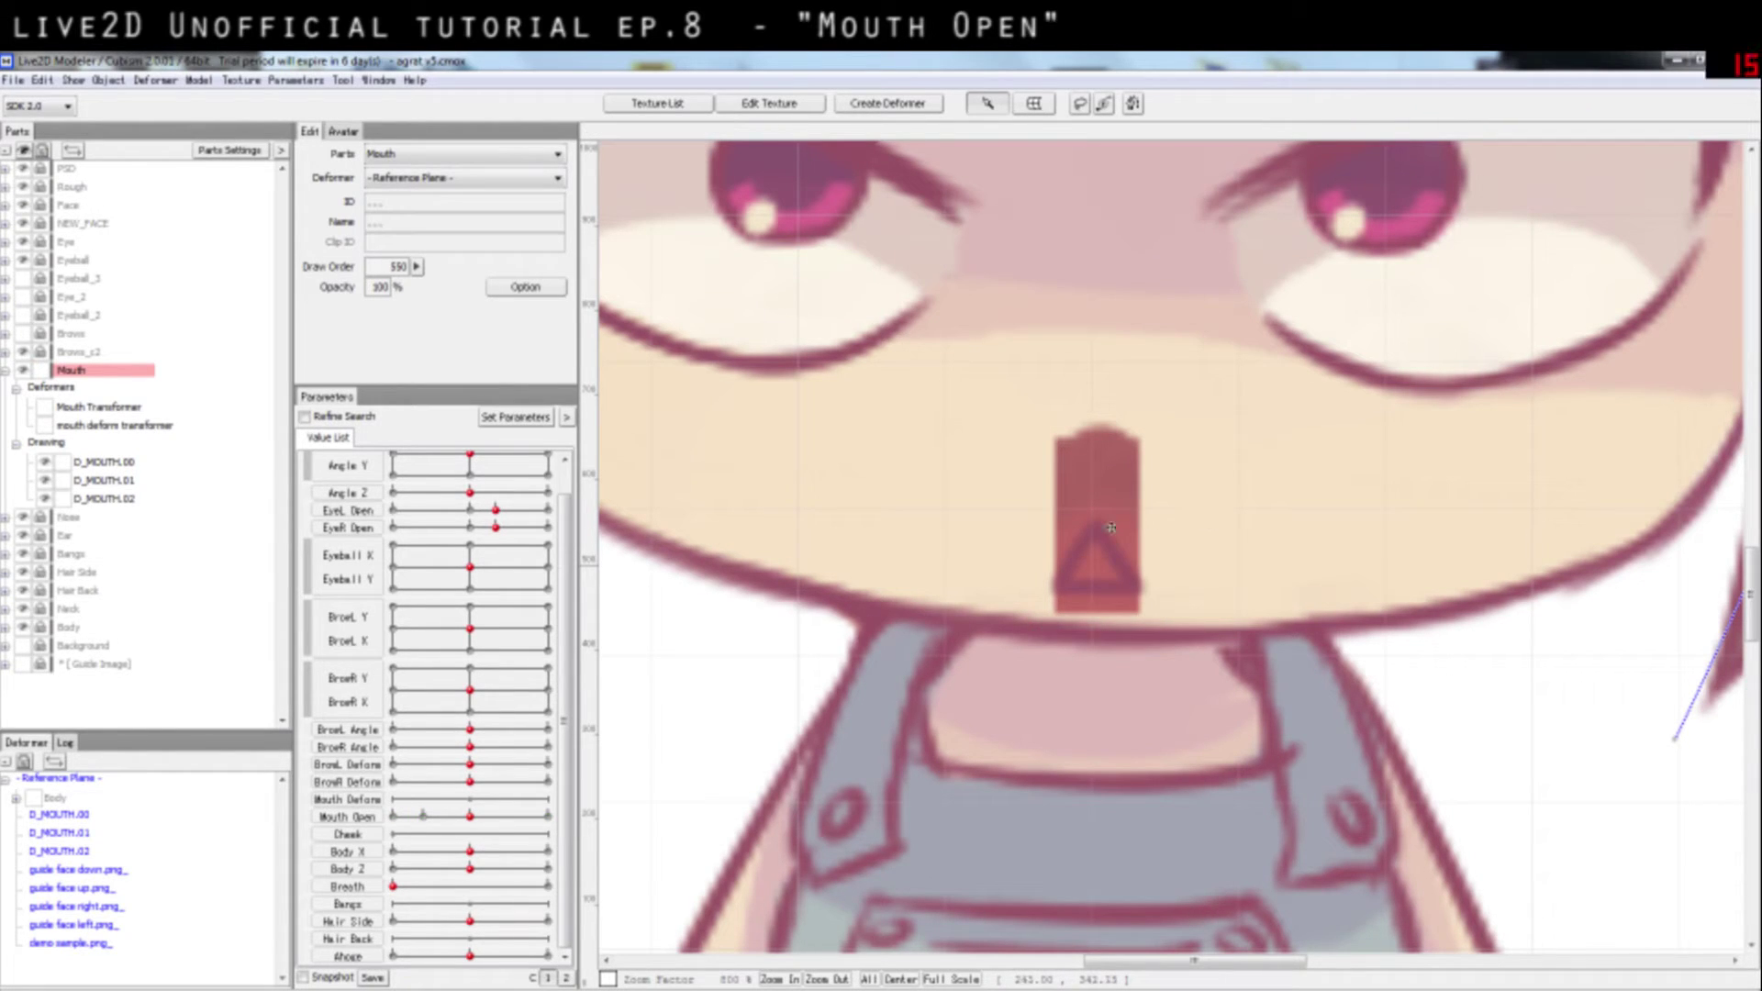
left_click(45, 480)
left_click(45, 498)
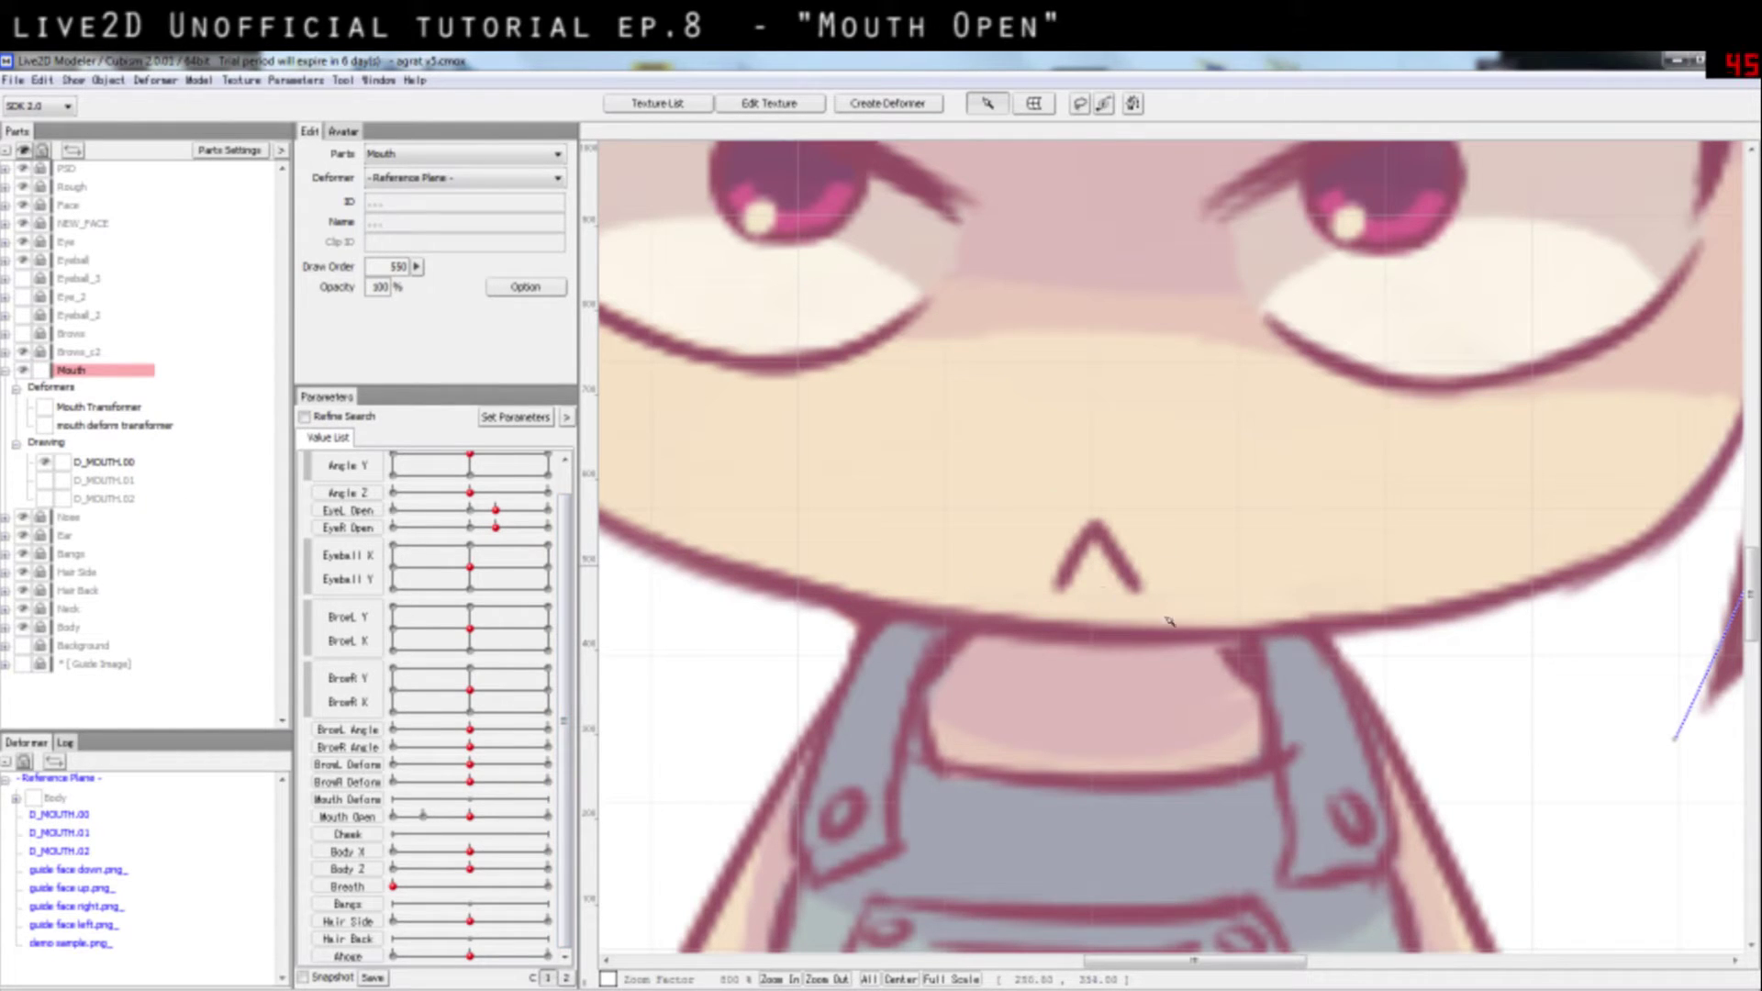
left_click(45, 480)
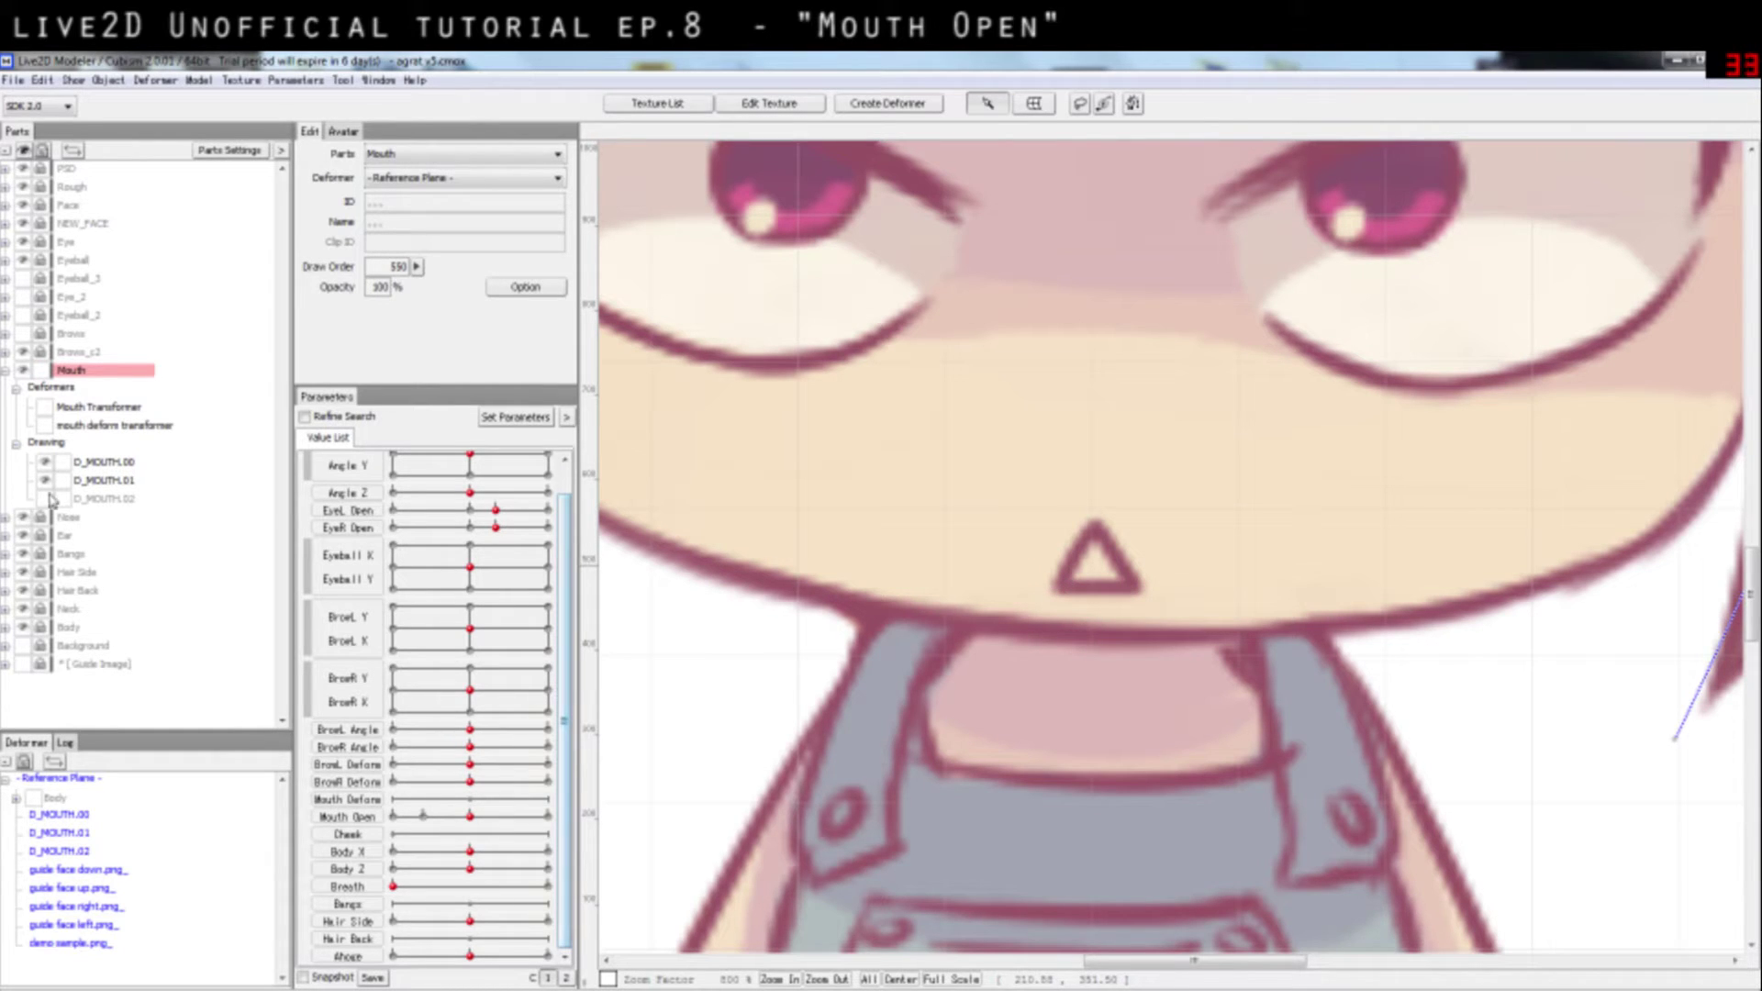
left_click(114, 482)
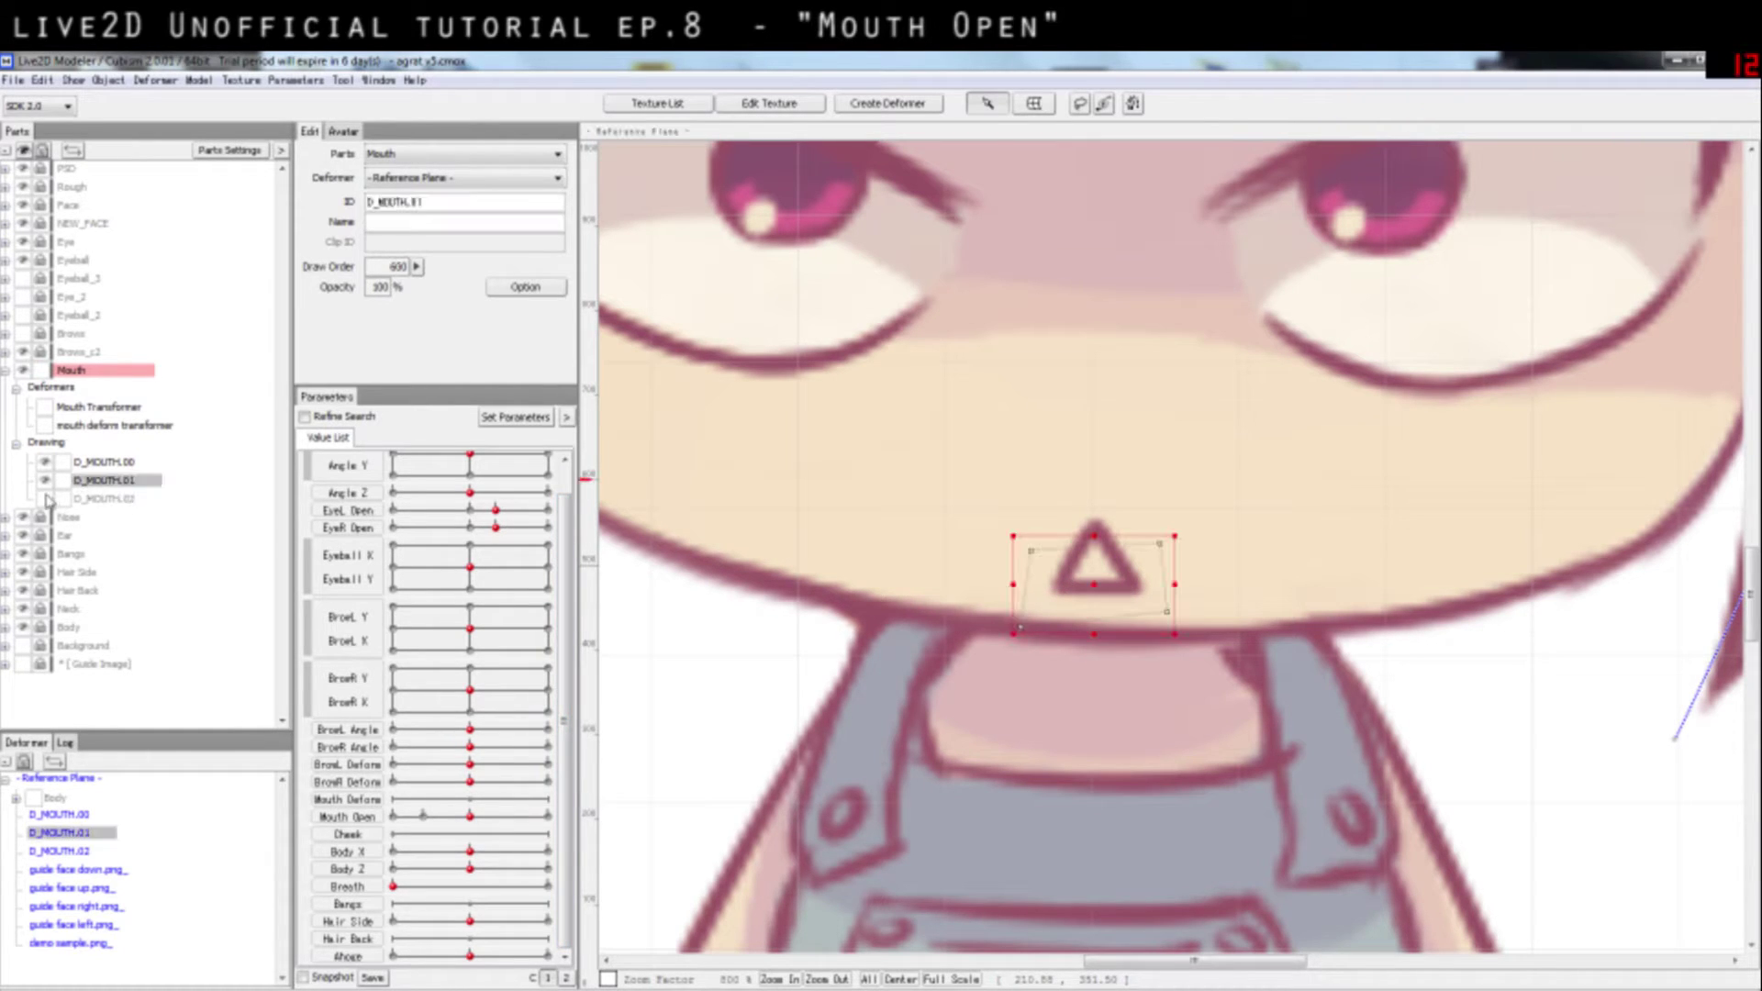
left_click(45, 498)
Step: Check D_MOUTH.00, D_MOUTH.01 and D_MOUTH.02 one by one for Mouth Open keys
left_click(114, 462)
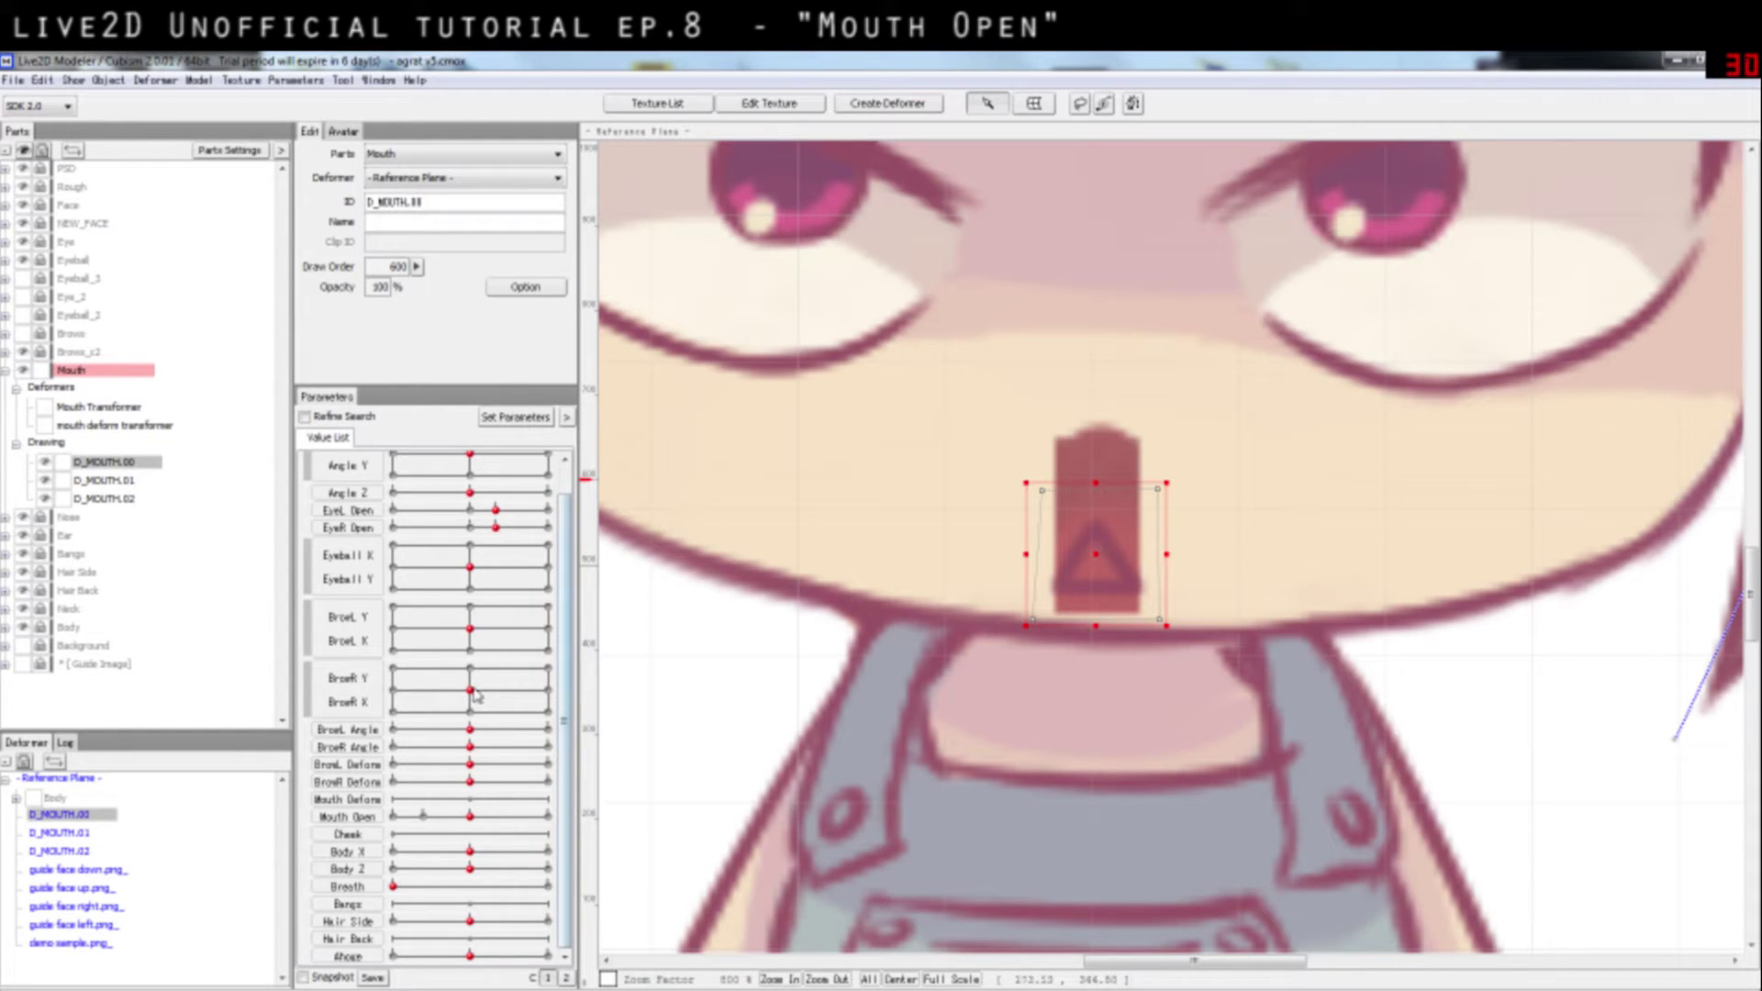
left_click(479, 816)
left_click(470, 817)
left_click(104, 498)
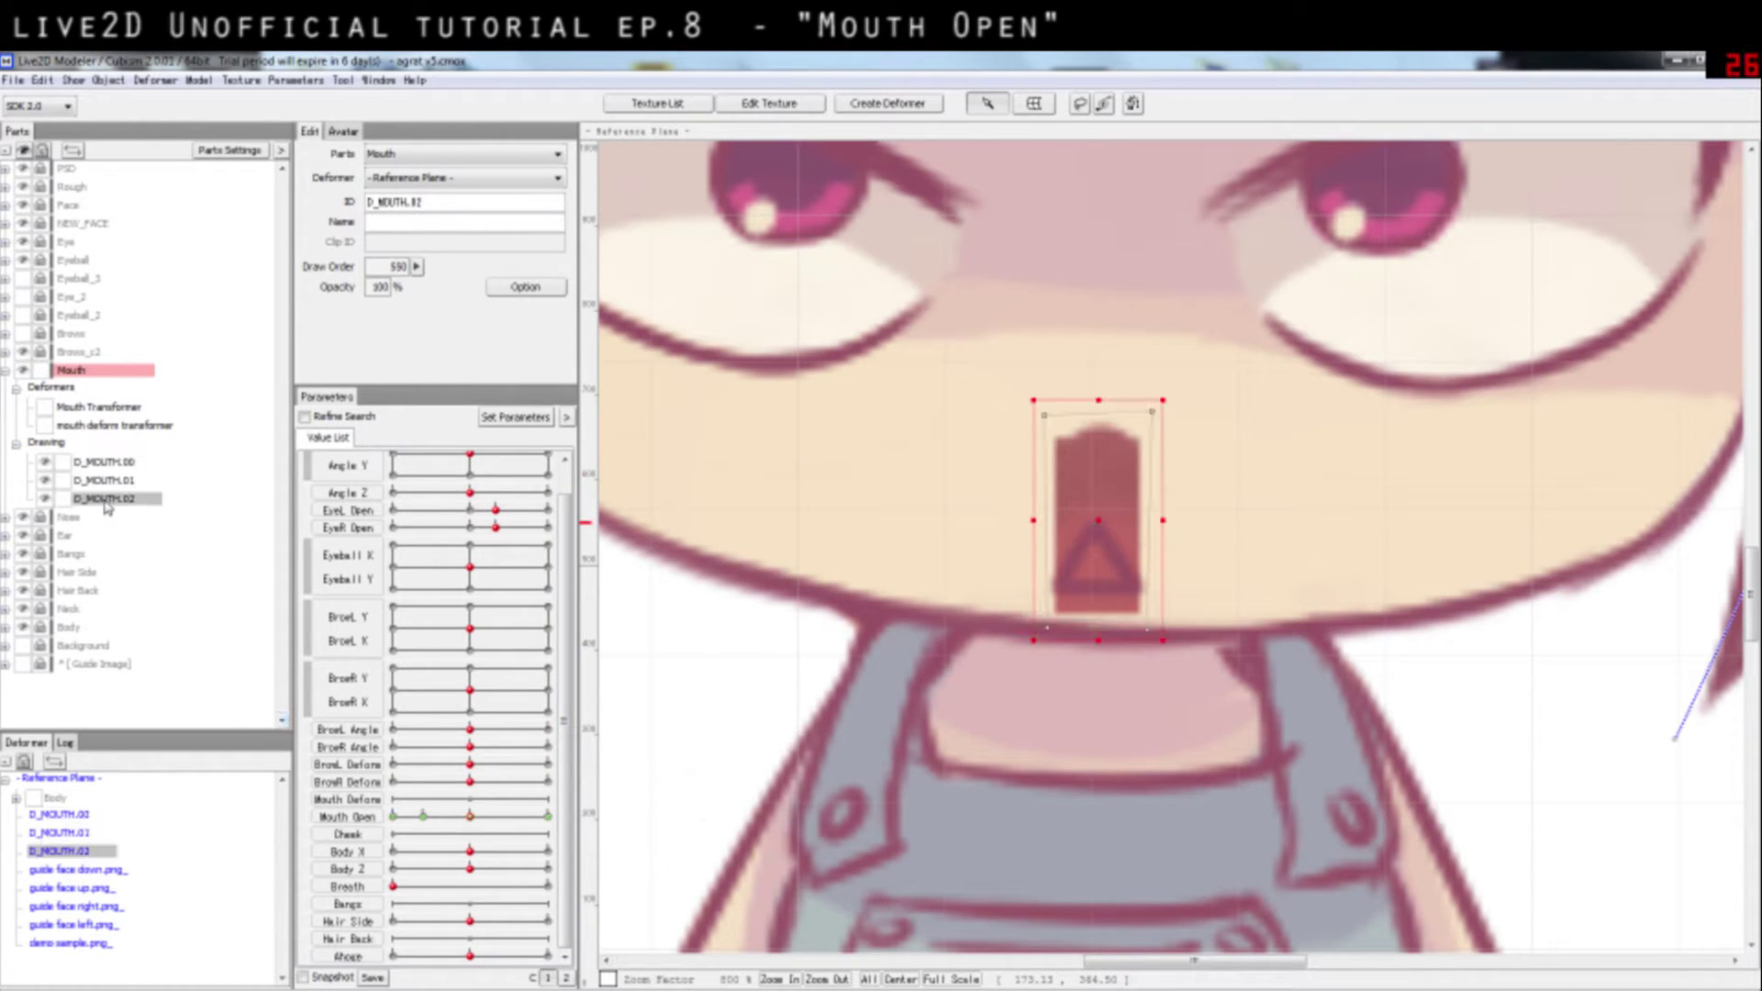
left_click(112, 484)
left_click(125, 501)
left_click(112, 463)
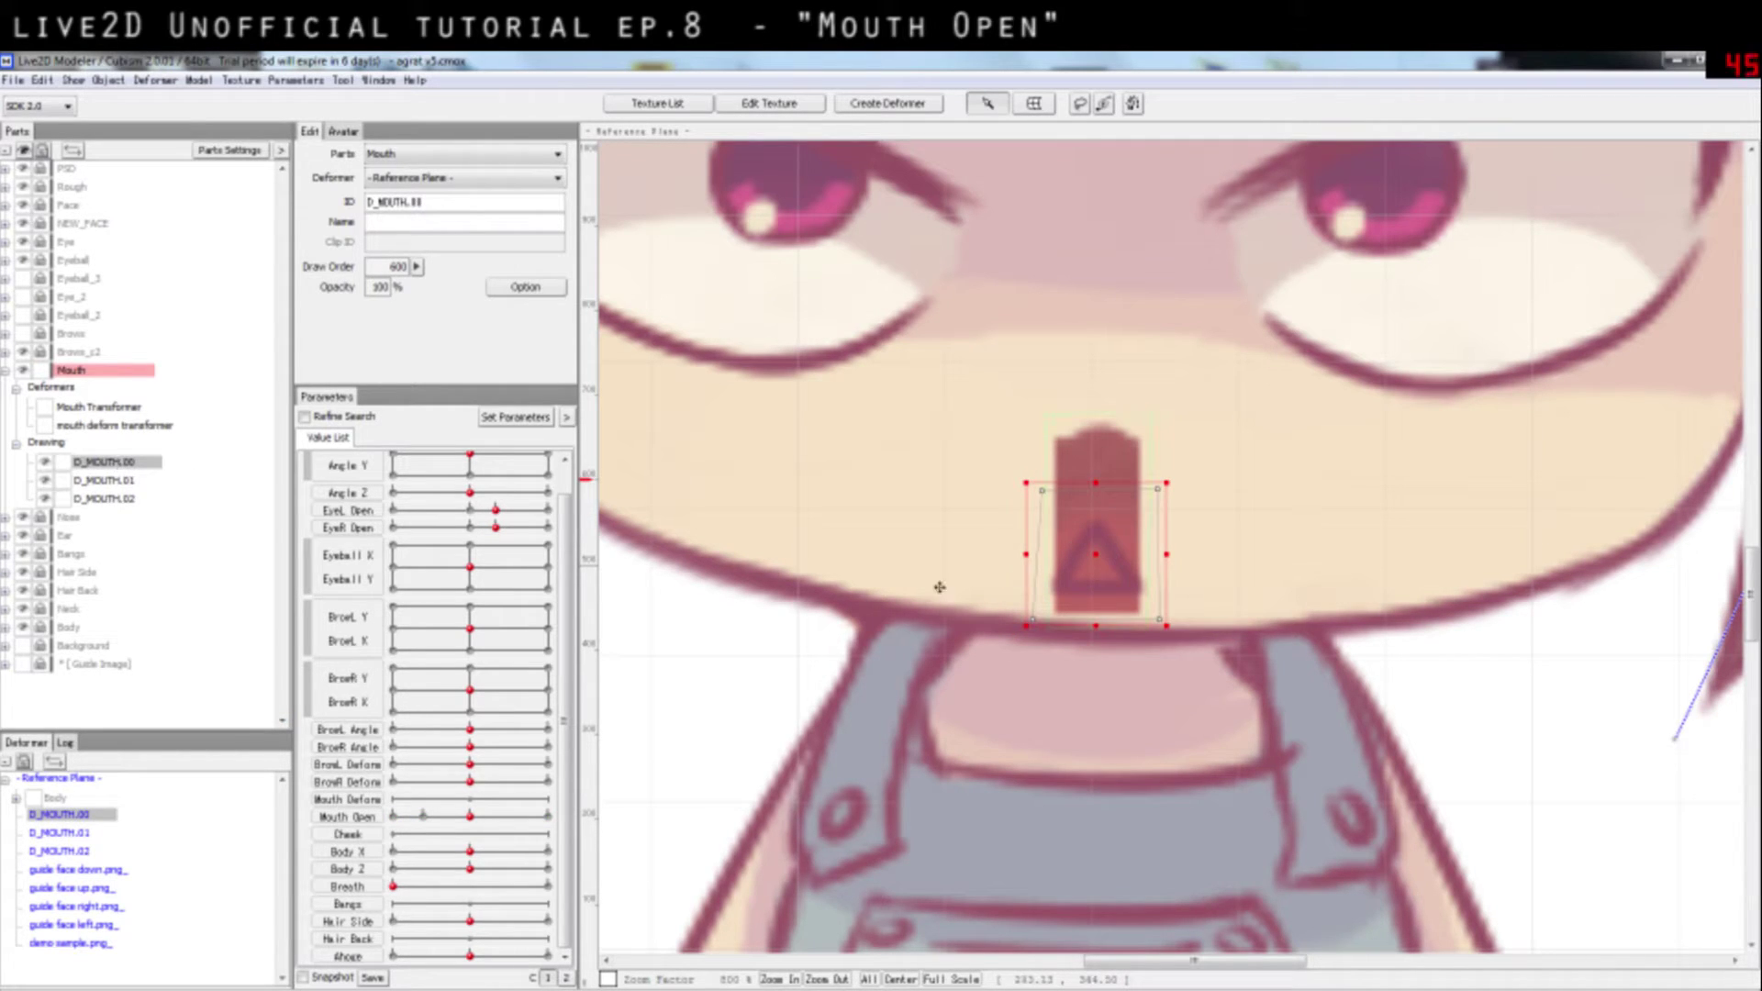
left_click(119, 500)
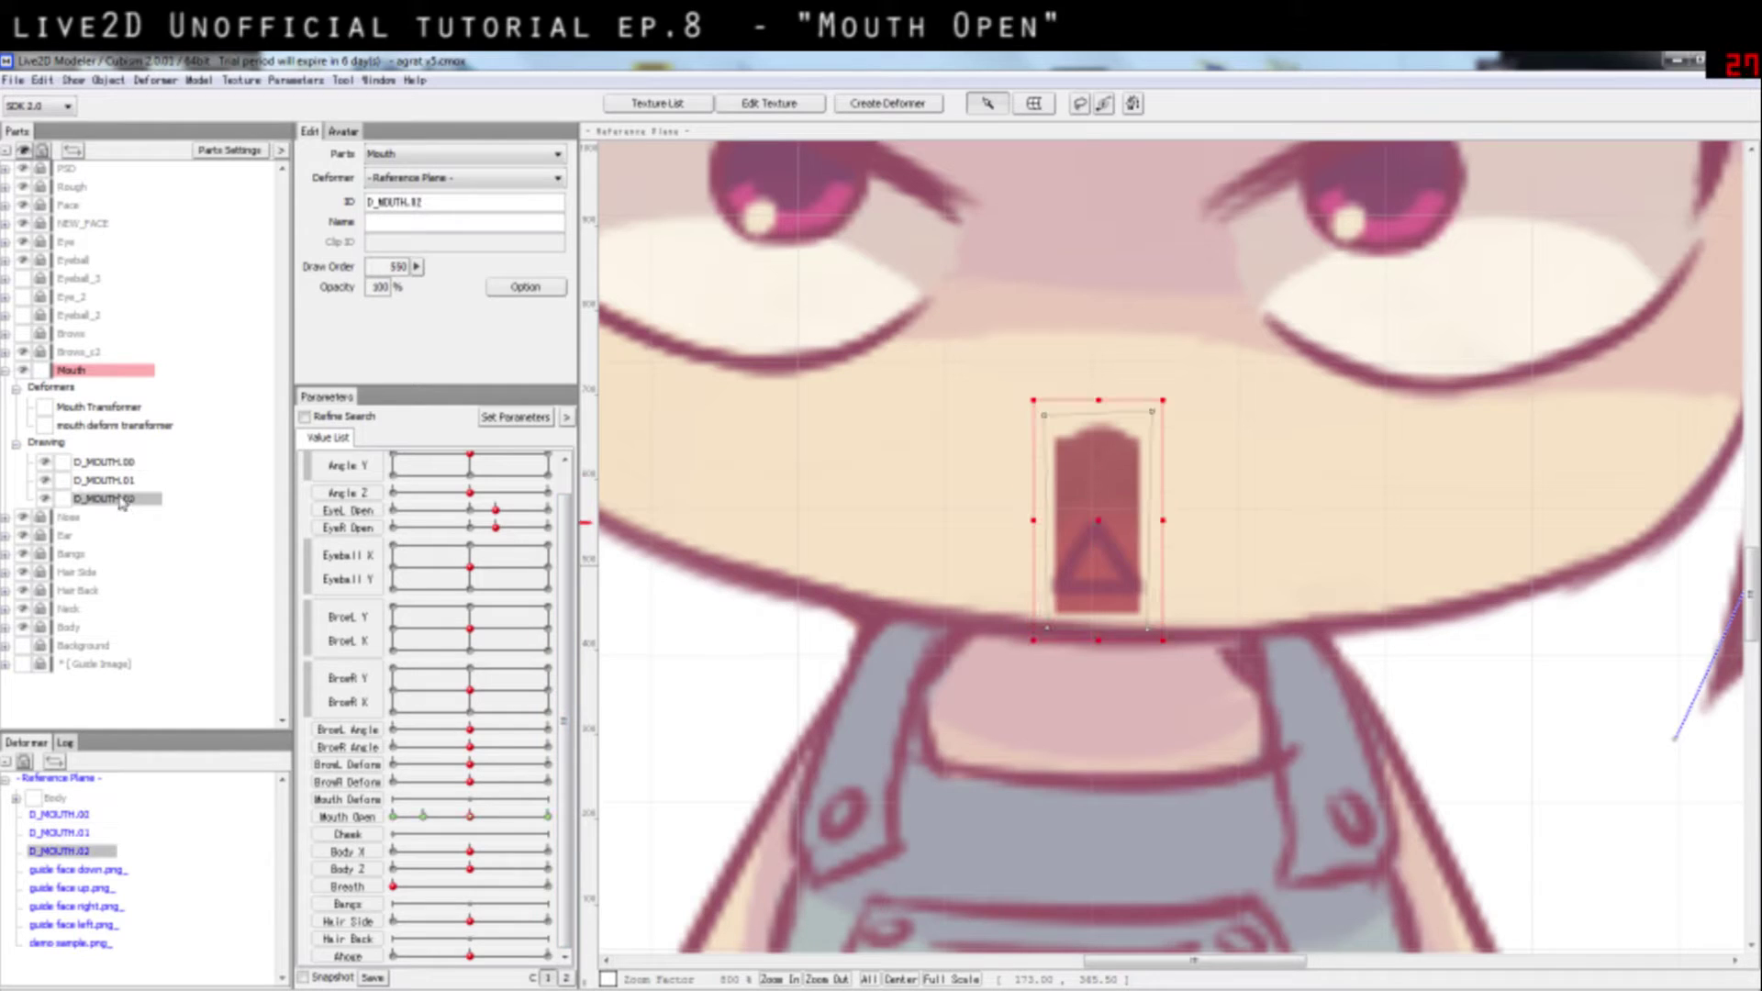
Step: Delete all Mouth Open keys from the D_MOUTH.02 drawing, keeping the drawing visible
left_click(46, 499)
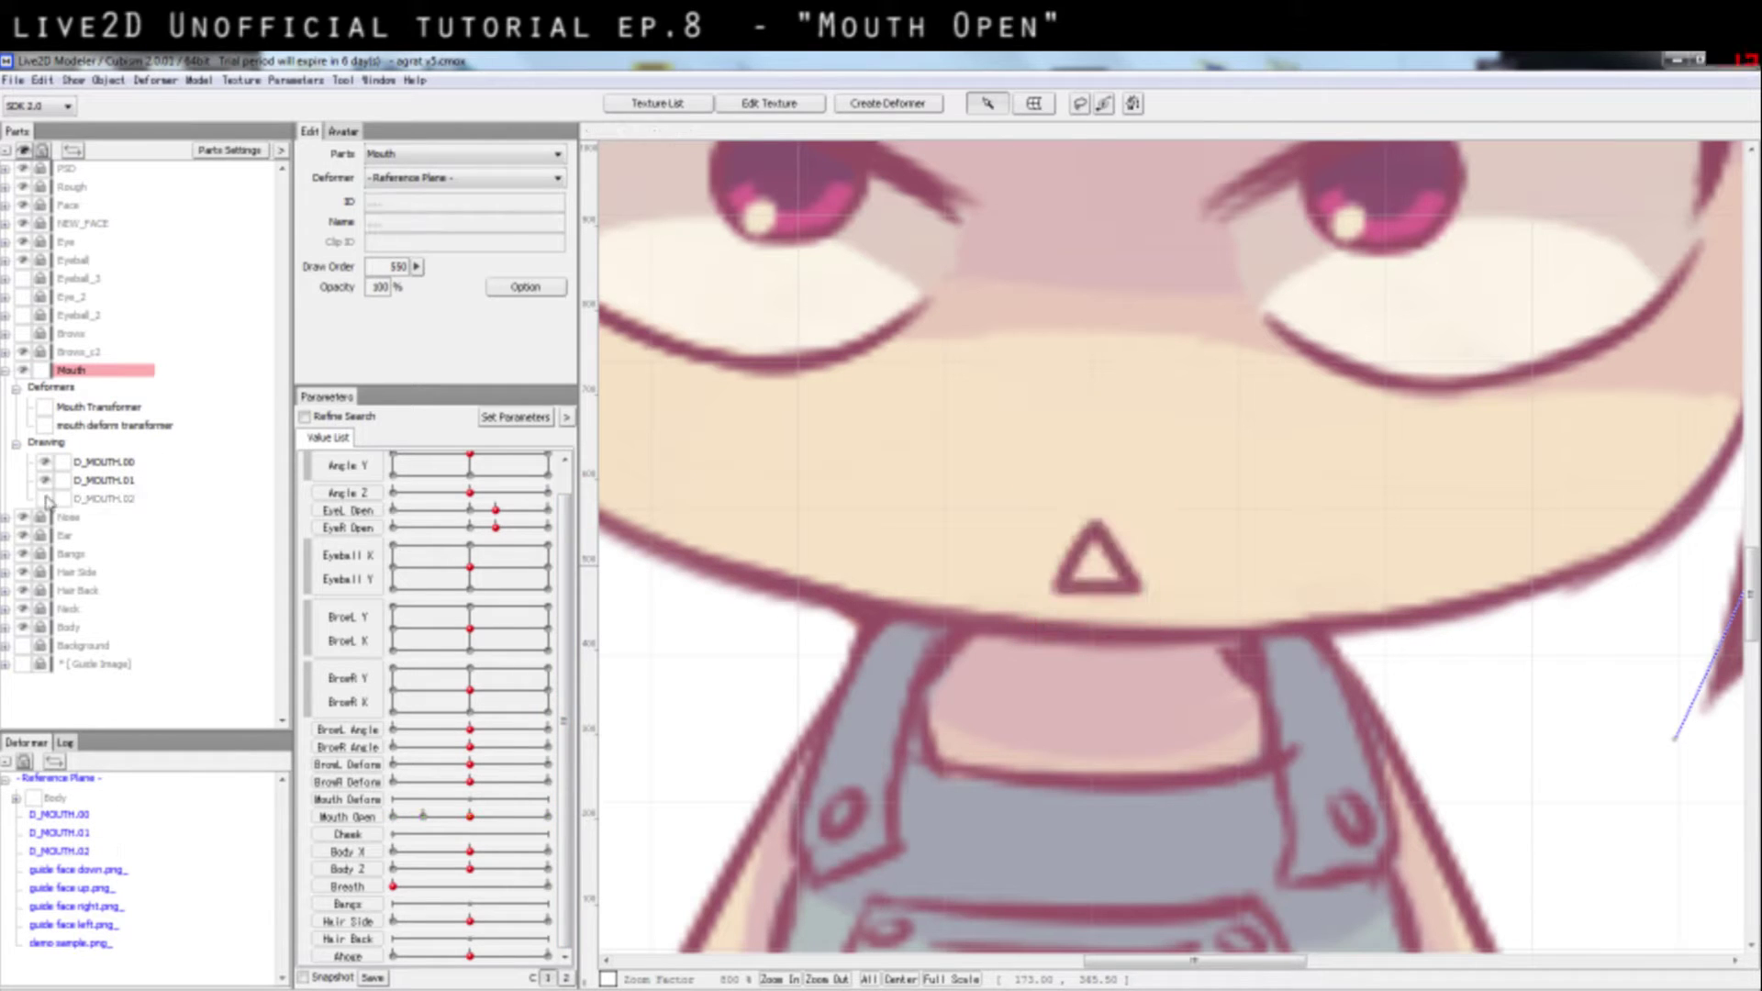
left_click(45, 498)
double_click(347, 816)
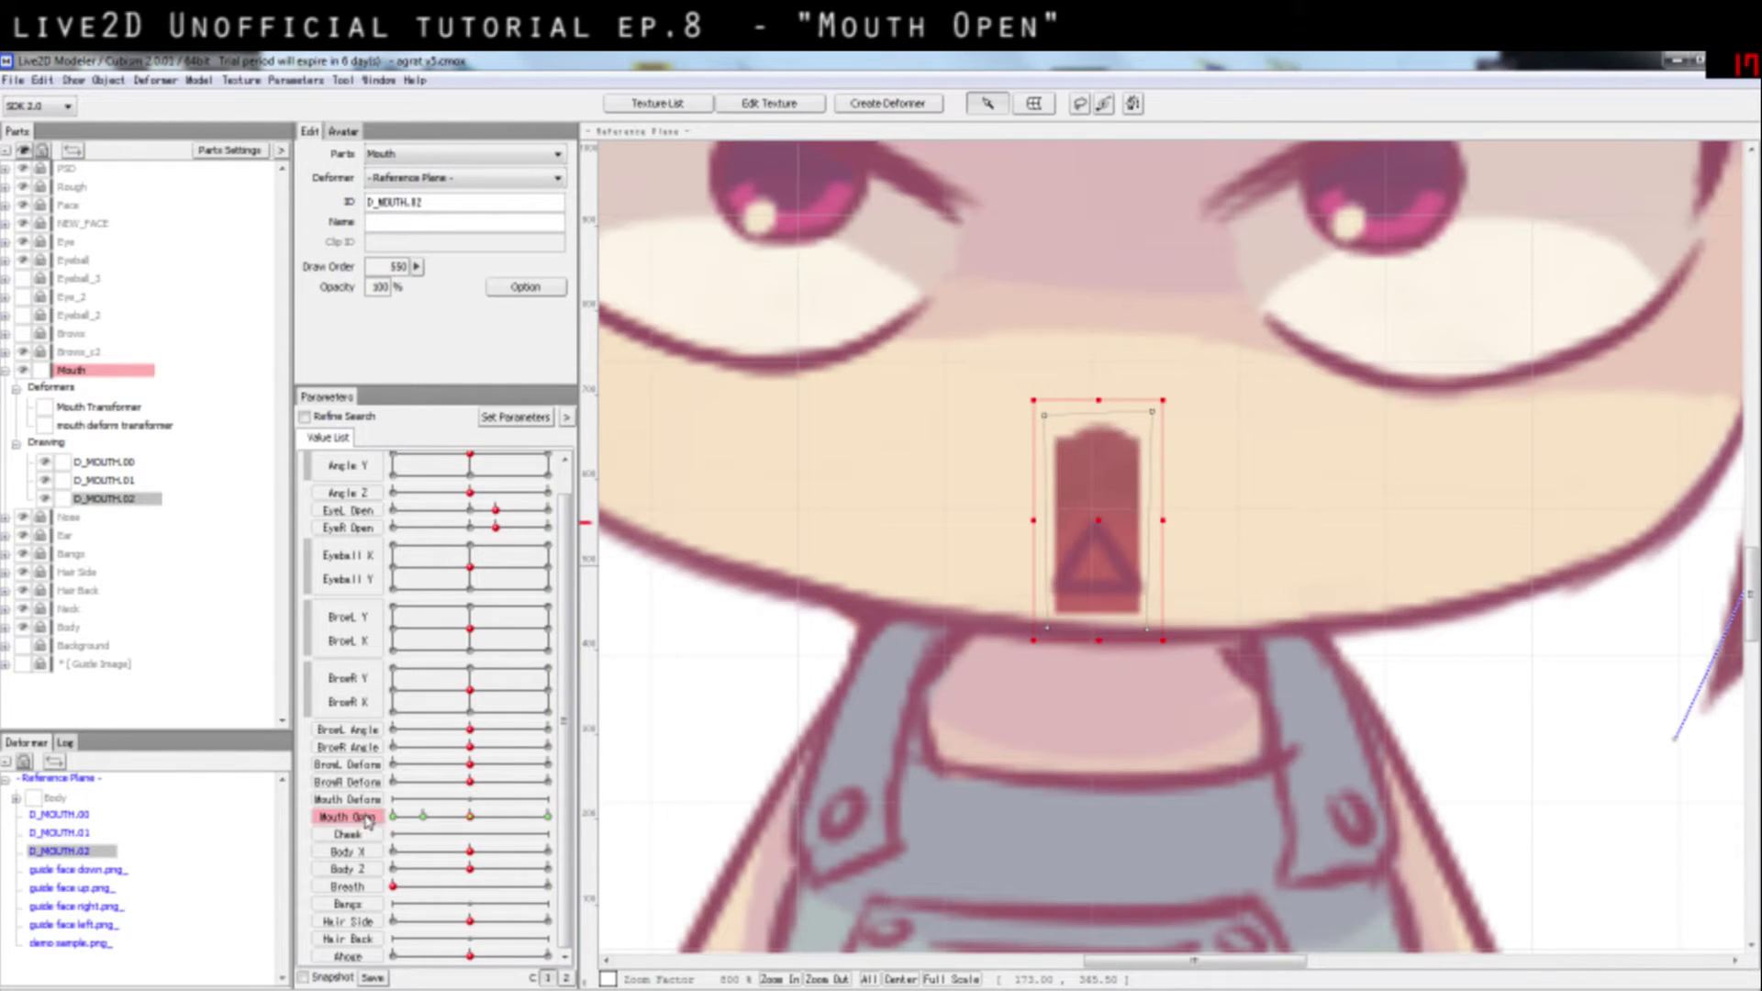
left_click(958, 518)
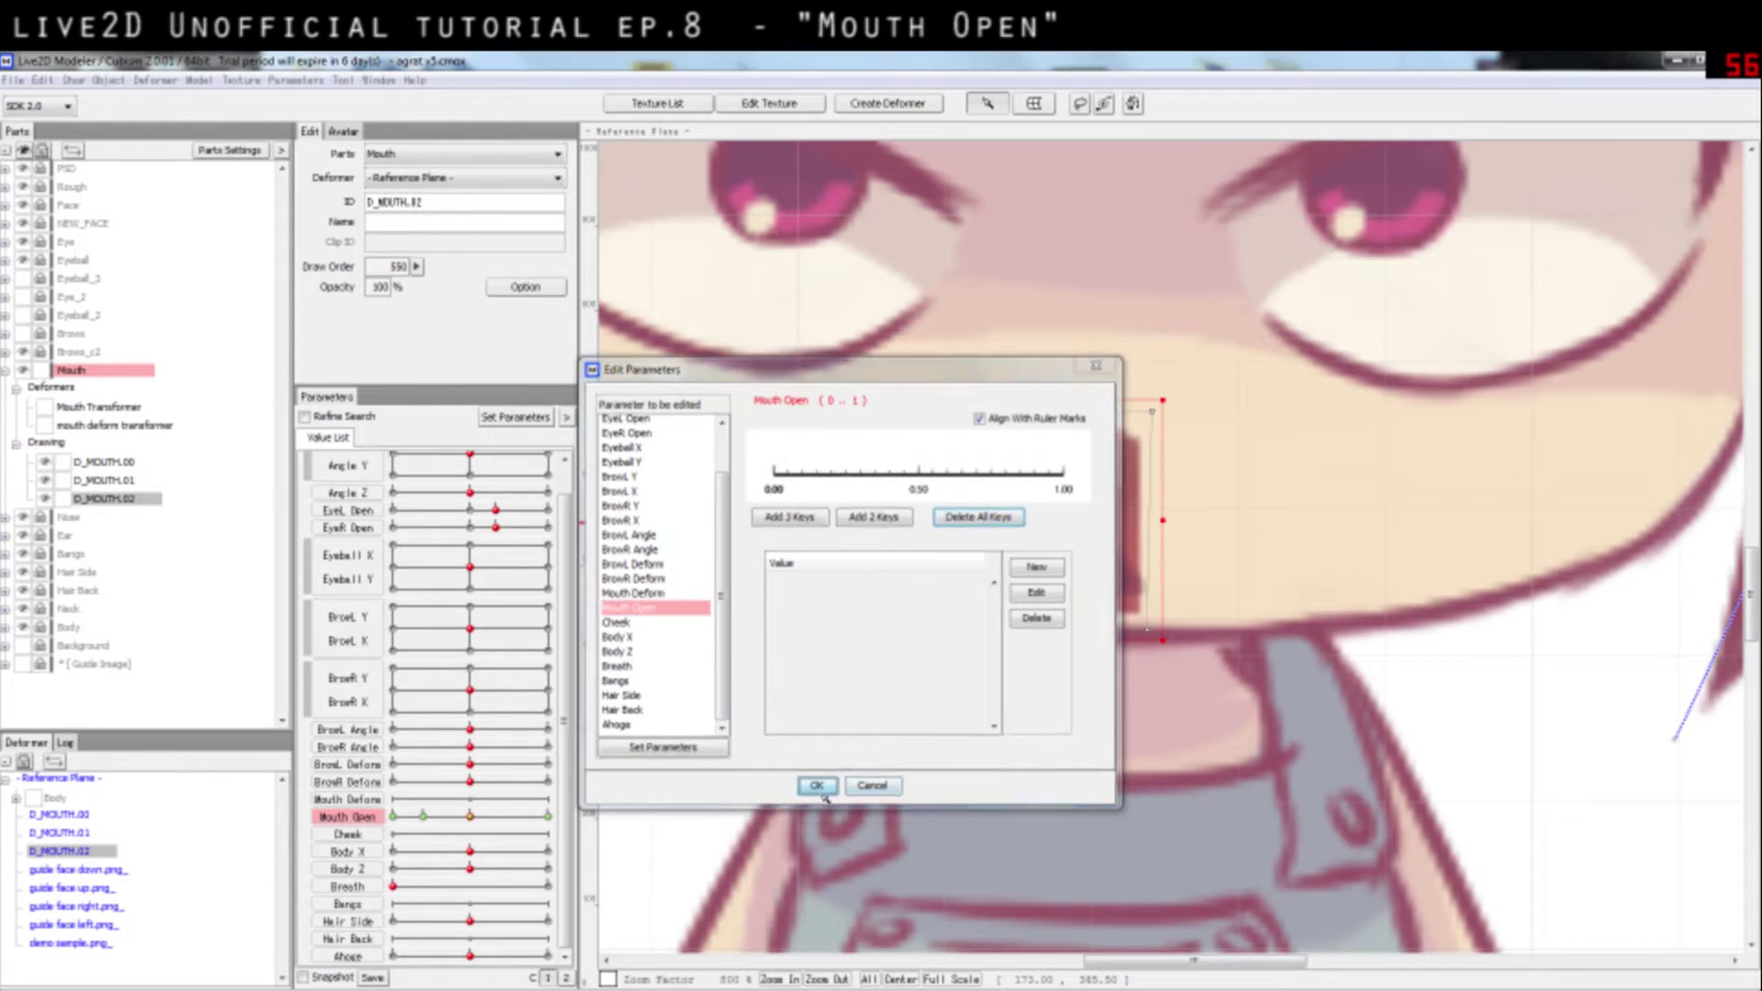
left_click(816, 788)
Step: Add Mouth Open keys at 0, 0.2, 0.5 and 1 to the D_MOUTH.00 drawing
left_click(114, 464)
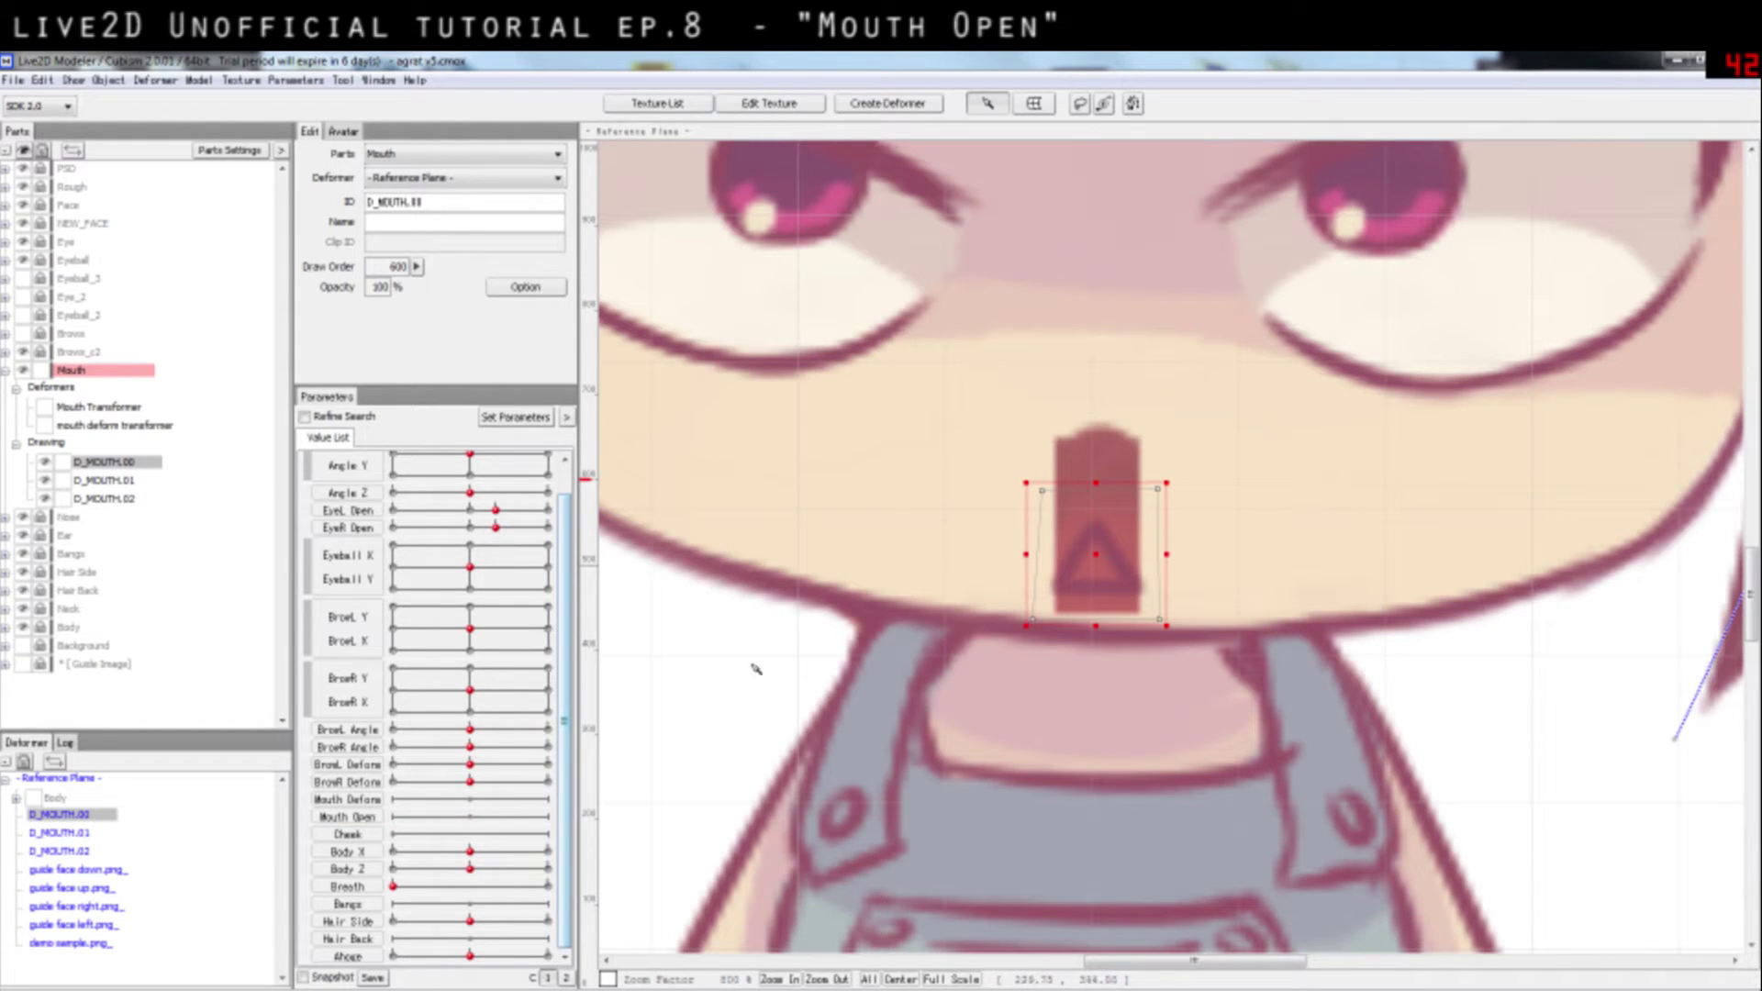
double_click(365, 817)
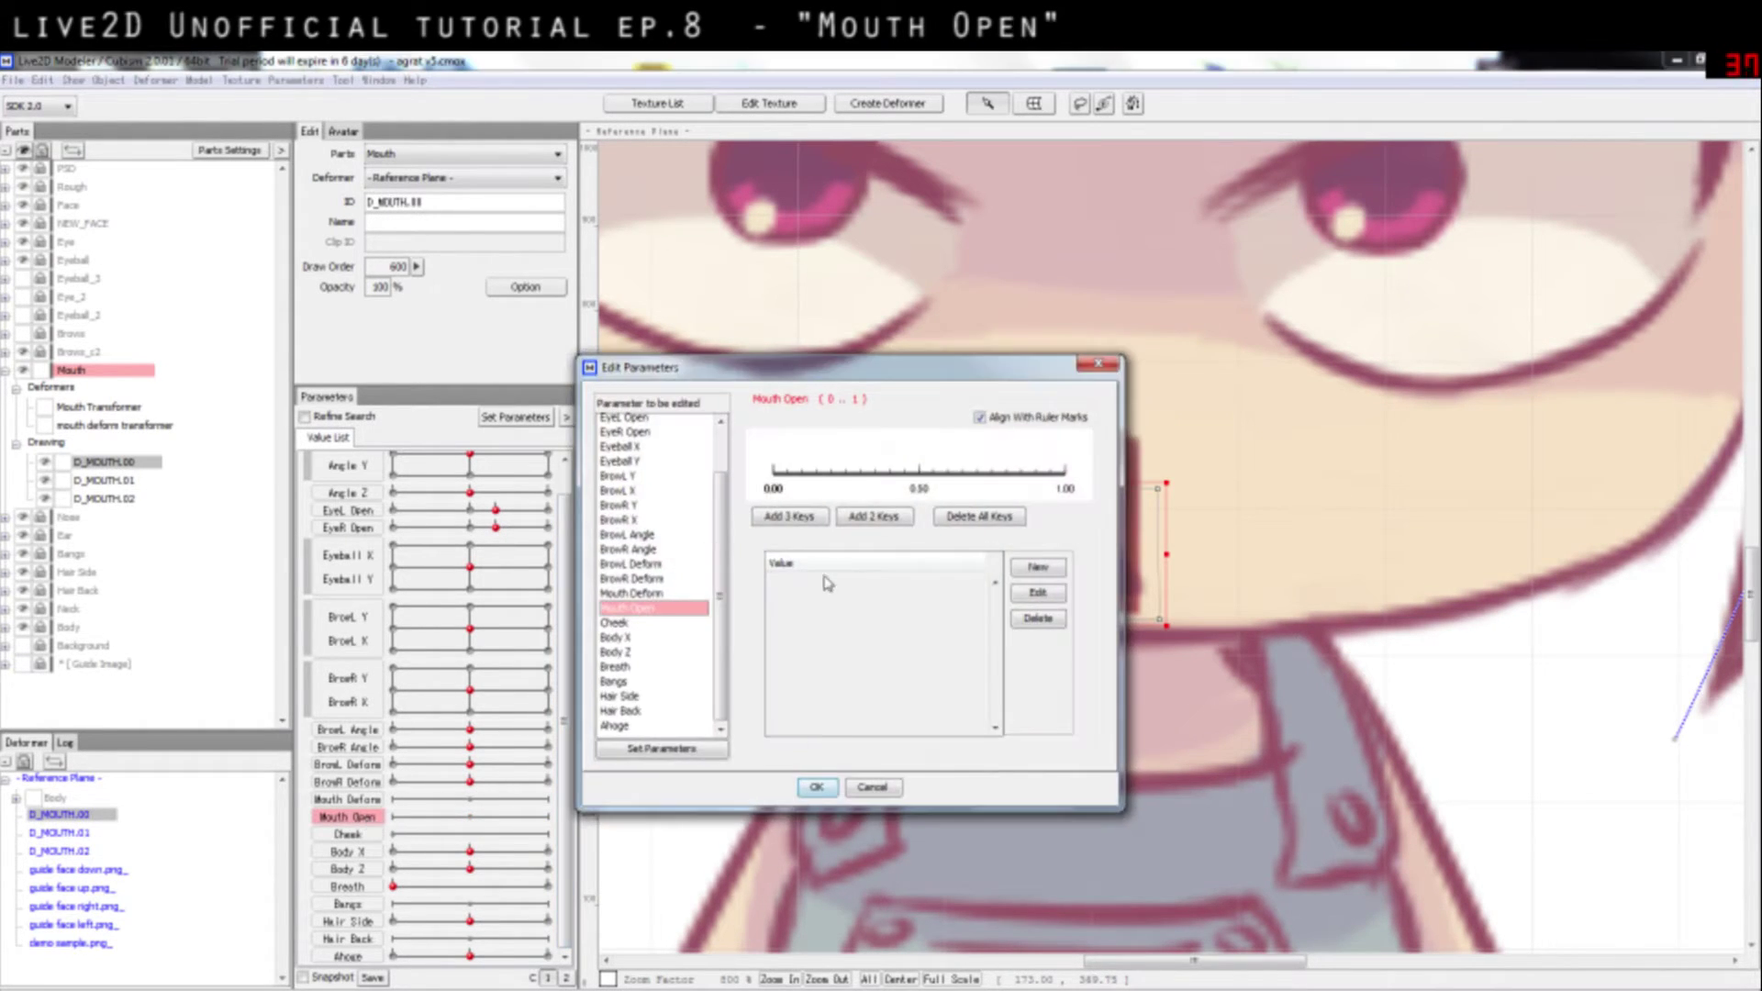
left_click(790, 516)
left_click(831, 473)
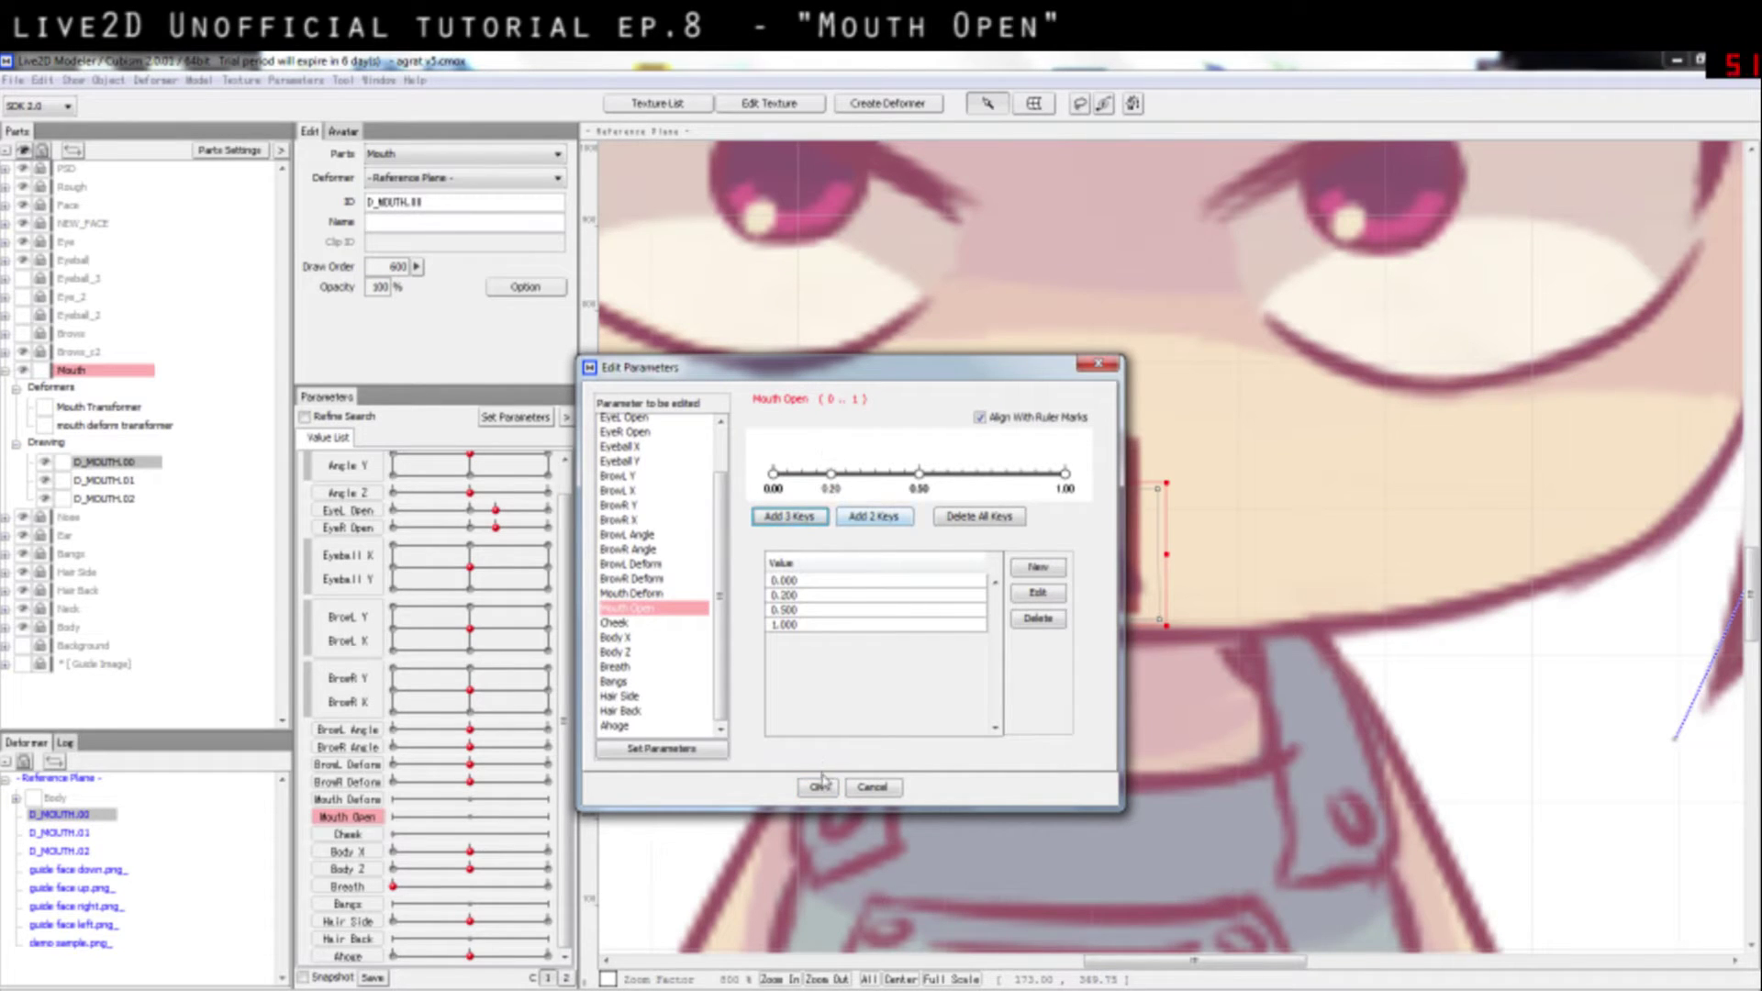
left_click(820, 786)
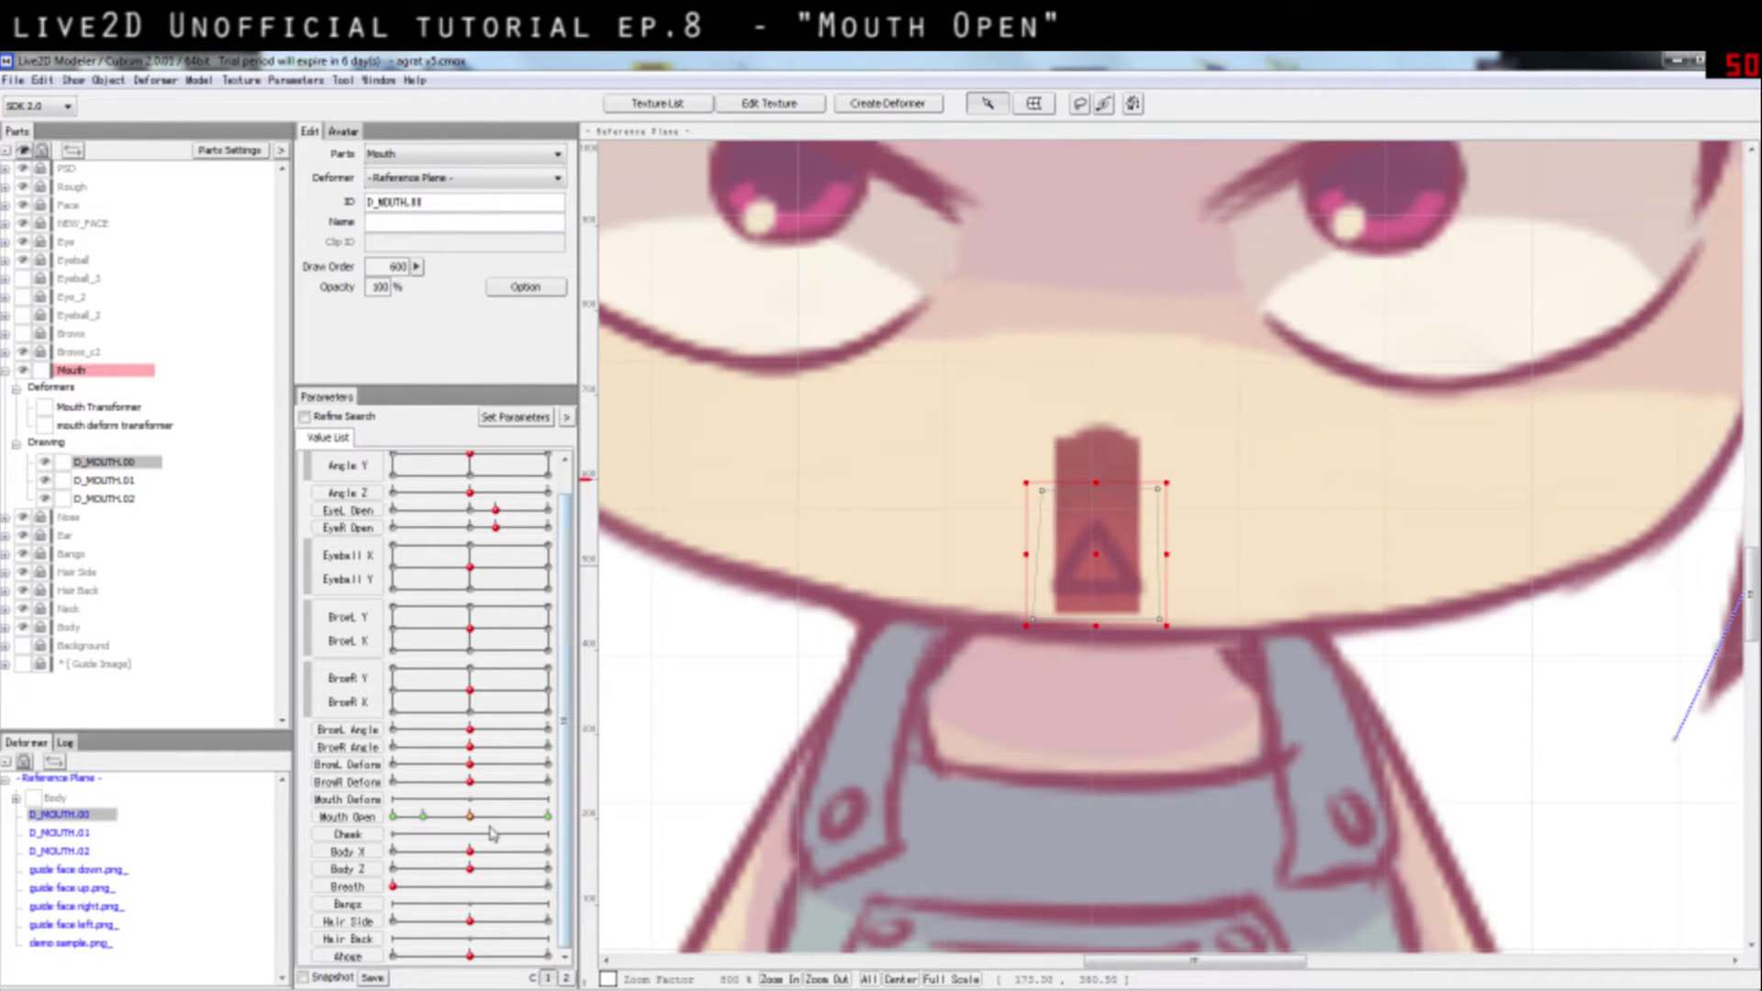
Step: At Mouth Open 1, move the D_MOUTH.00 upper lip up to the top edge of the mouth interior
left_click(548, 816)
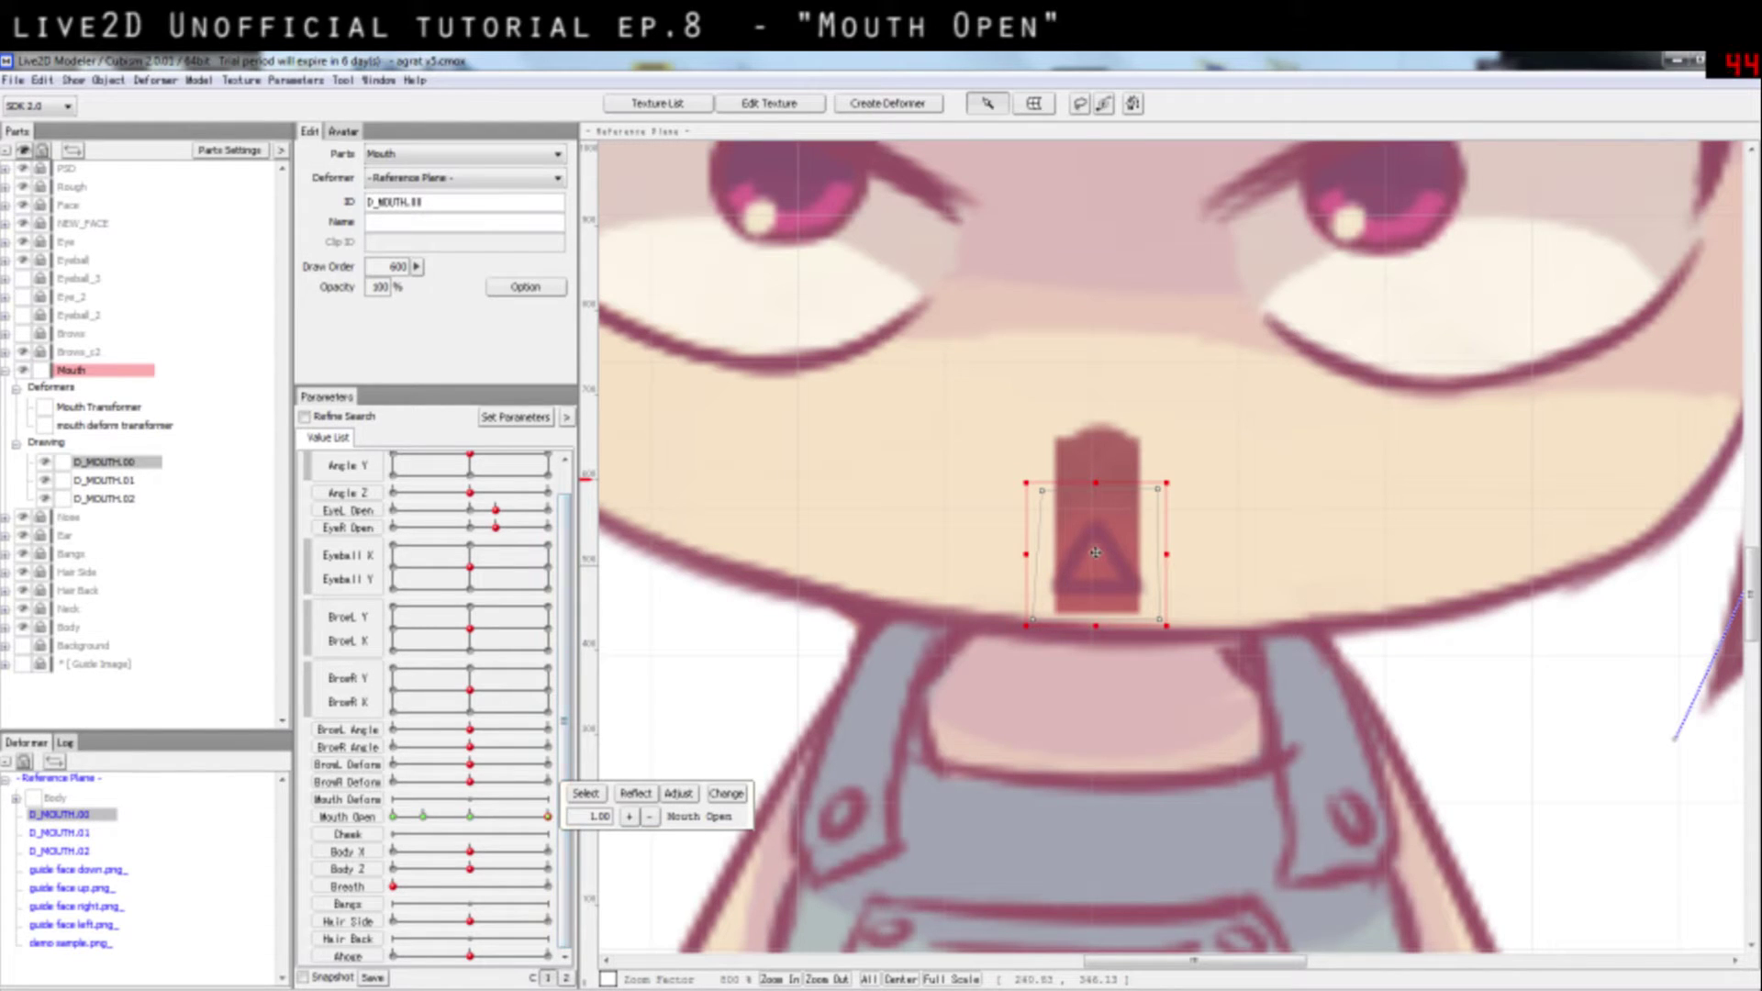
left_click_drag(1094, 552, 1116, 458)
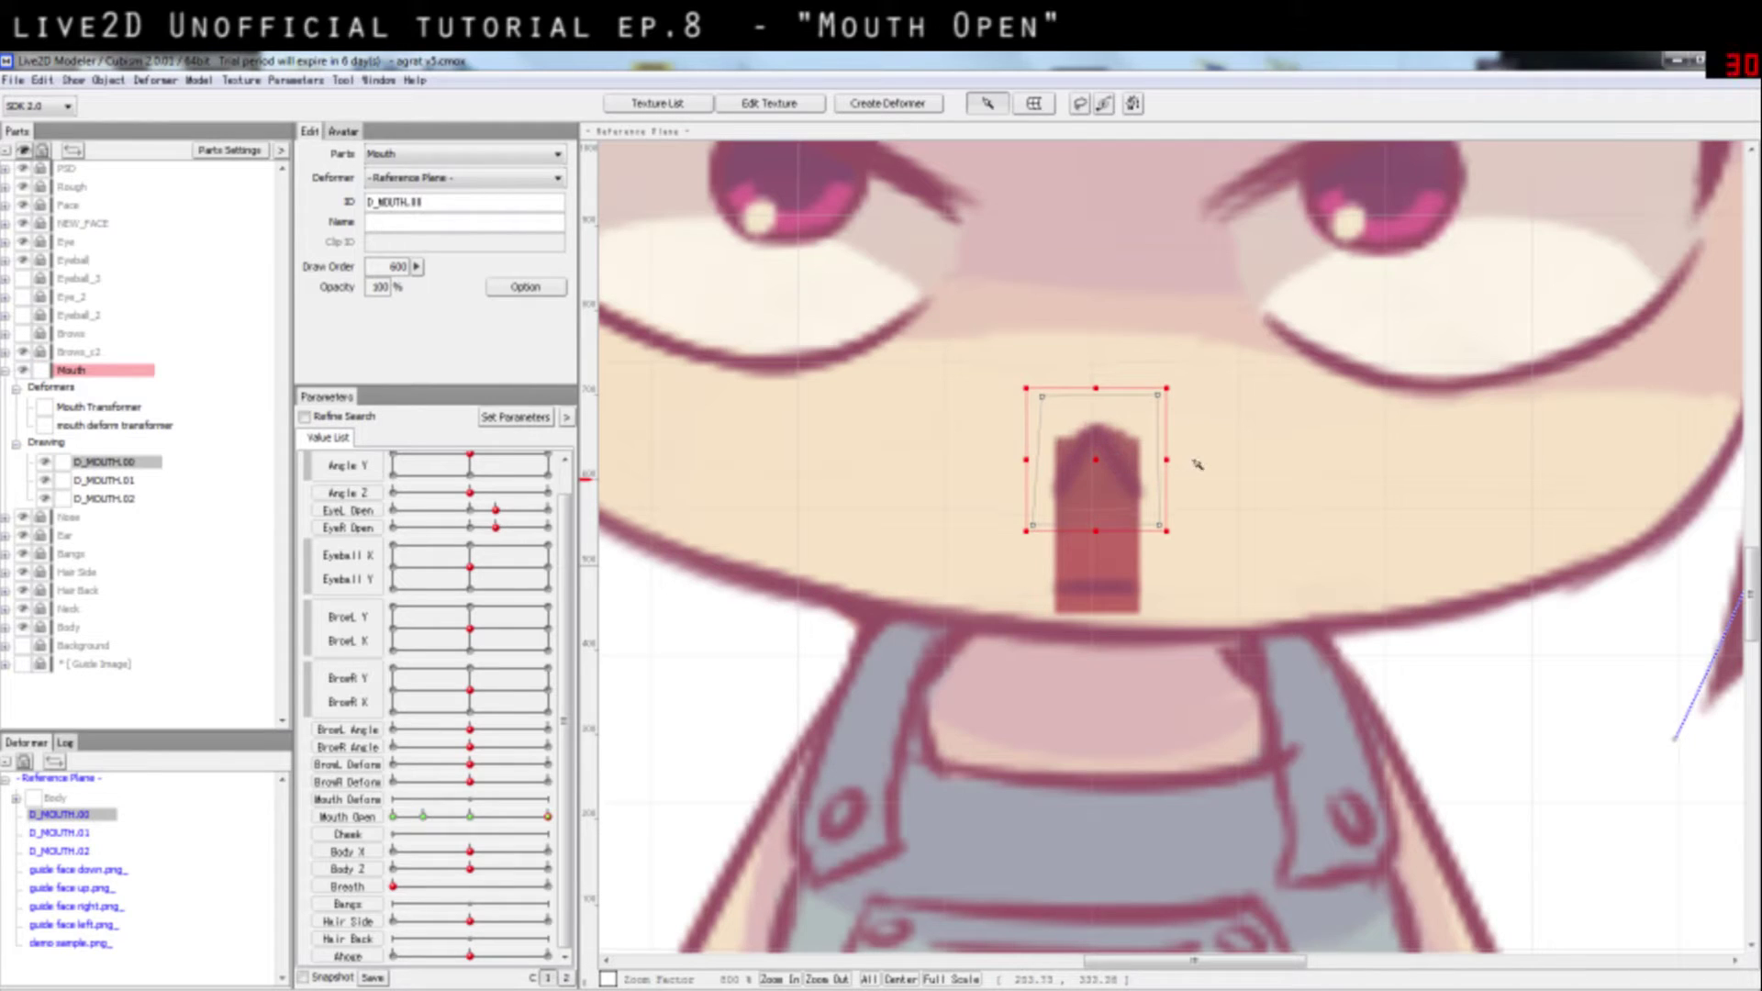
left_click(1320, 497)
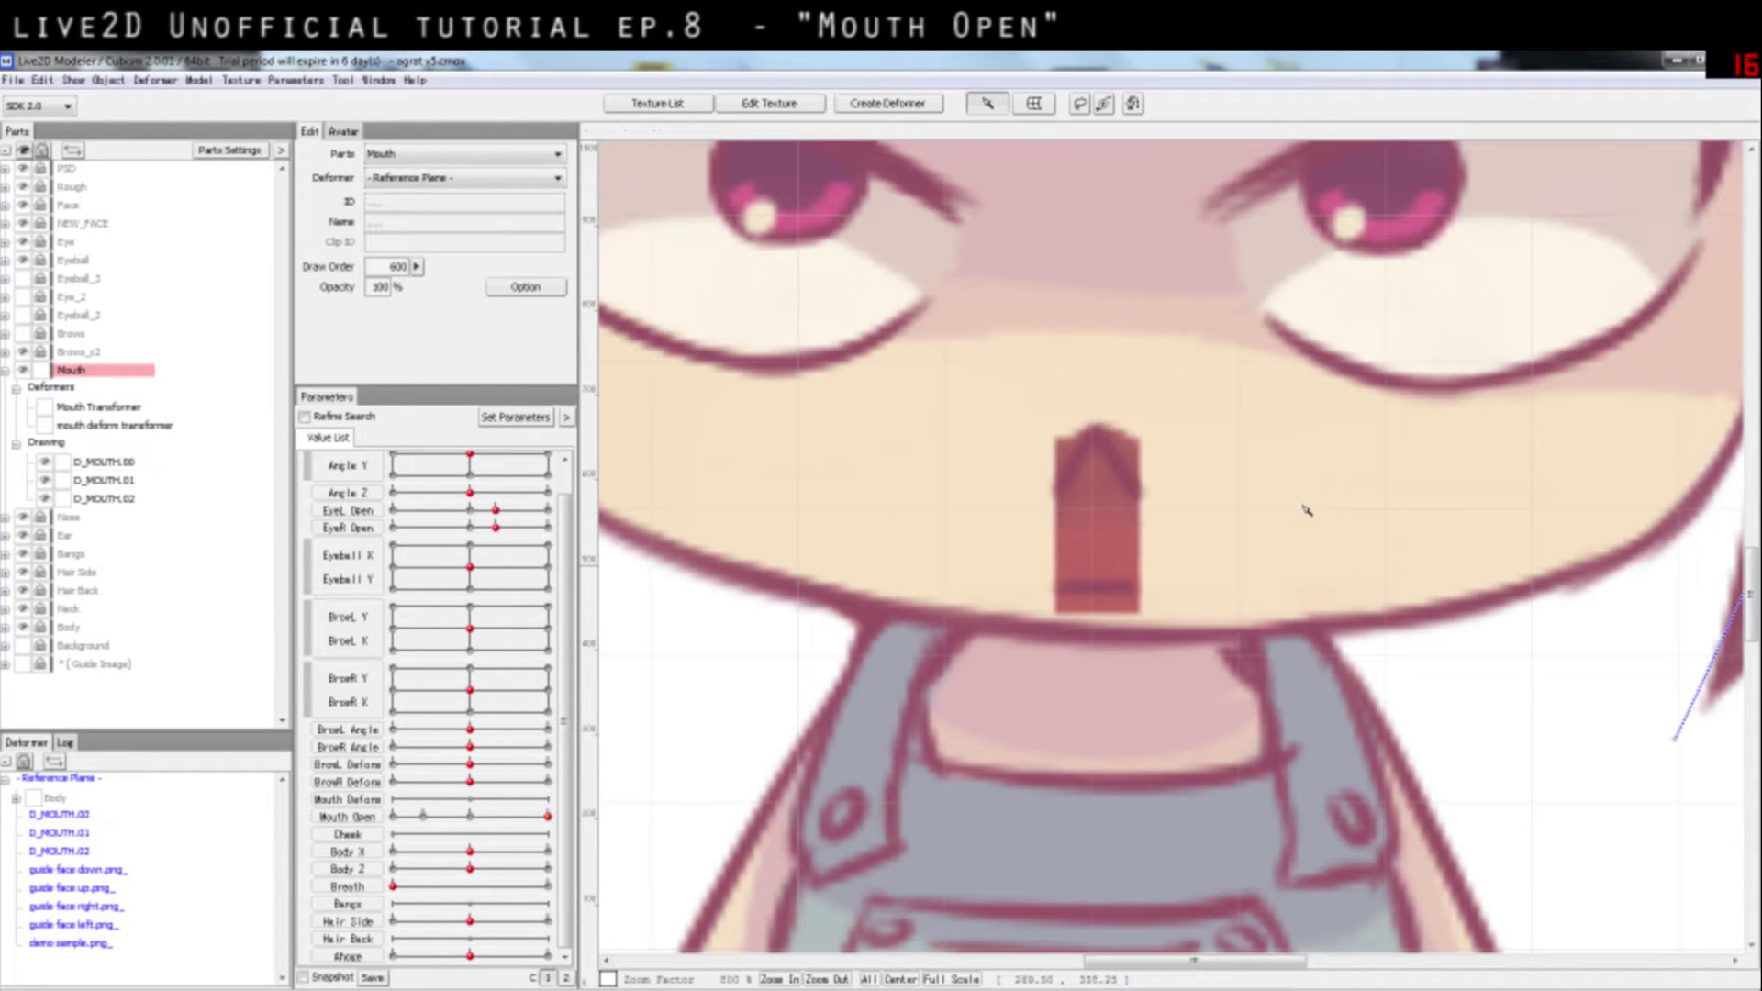
Step: Add Mouth Open keys at 0, 0.2, 0.5 and 1 to the D_MOUTH.01 drawing
left_click(115, 499)
left_click(109, 480)
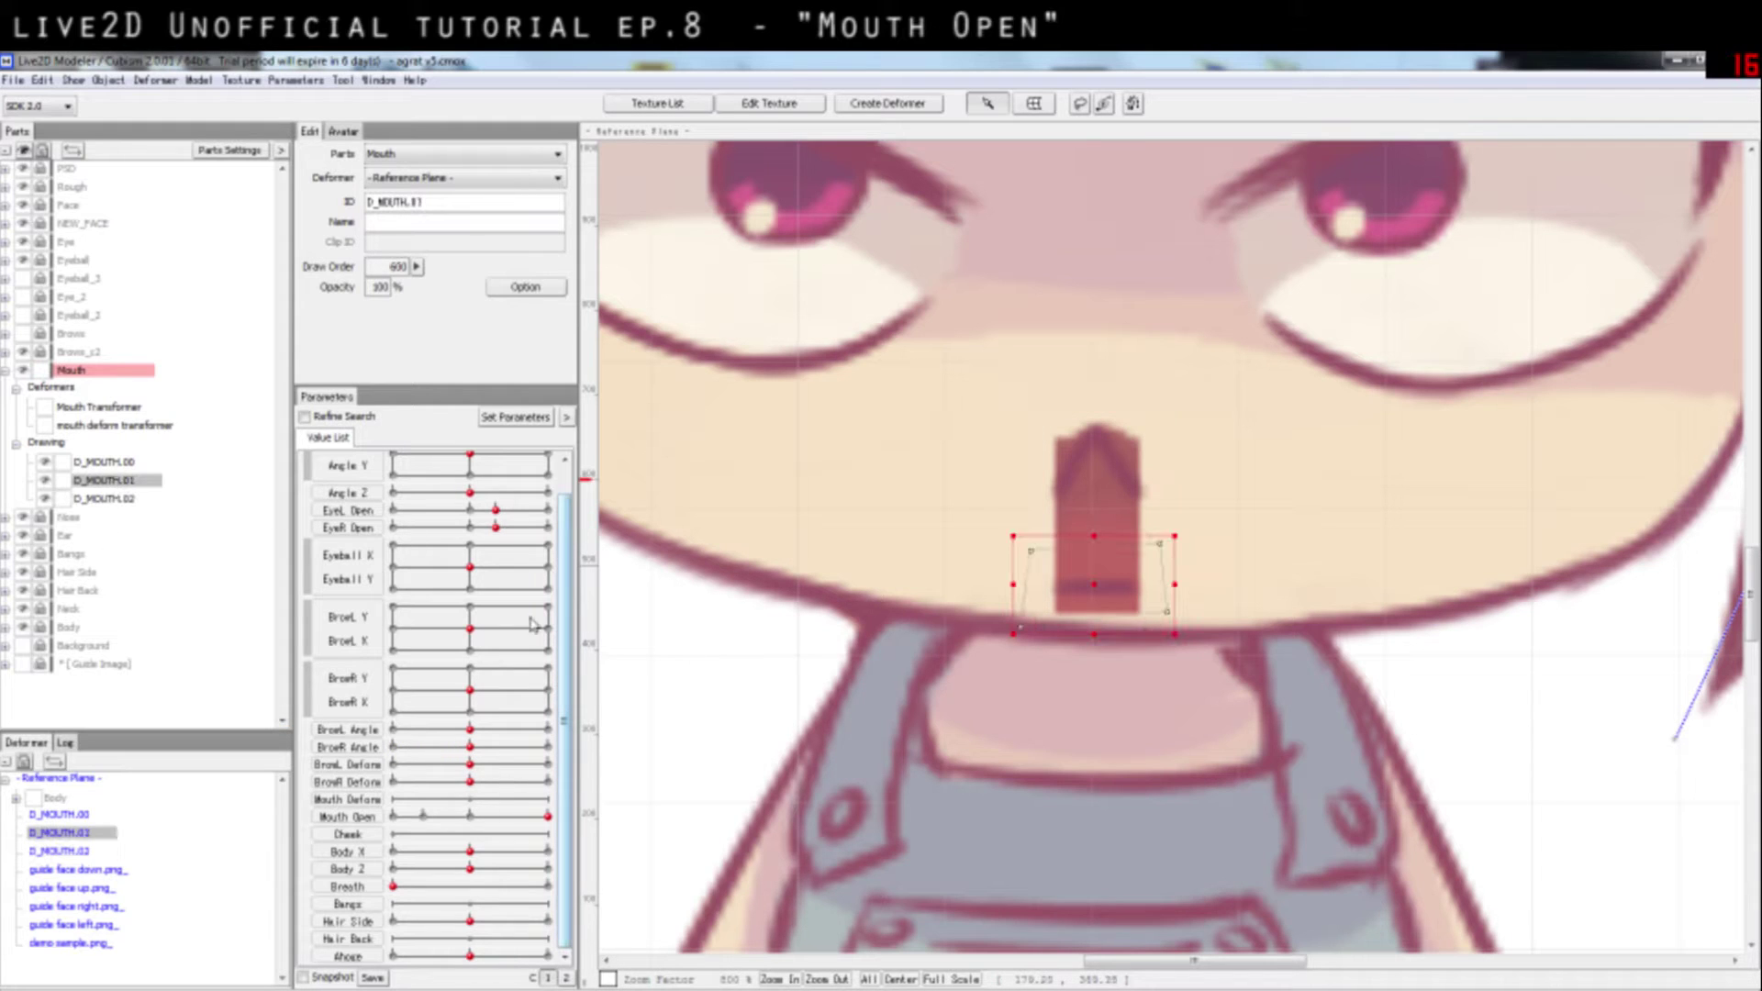
double_click(370, 817)
left_click(811, 519)
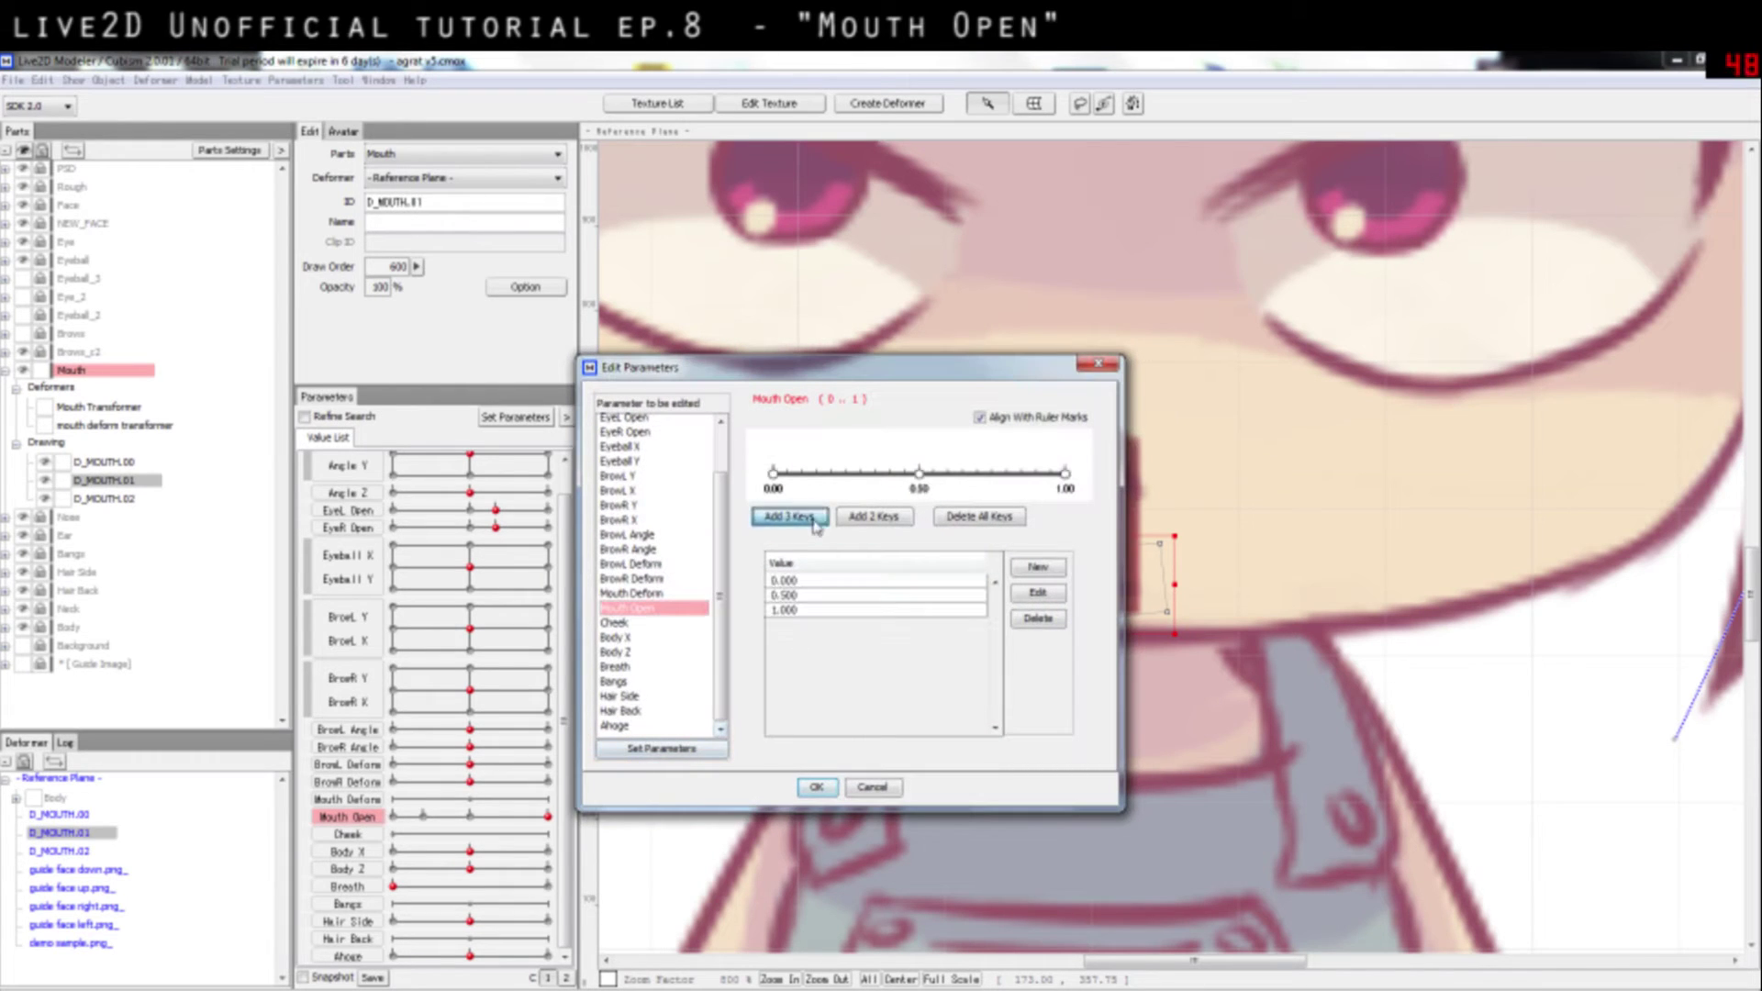
left_click(816, 787)
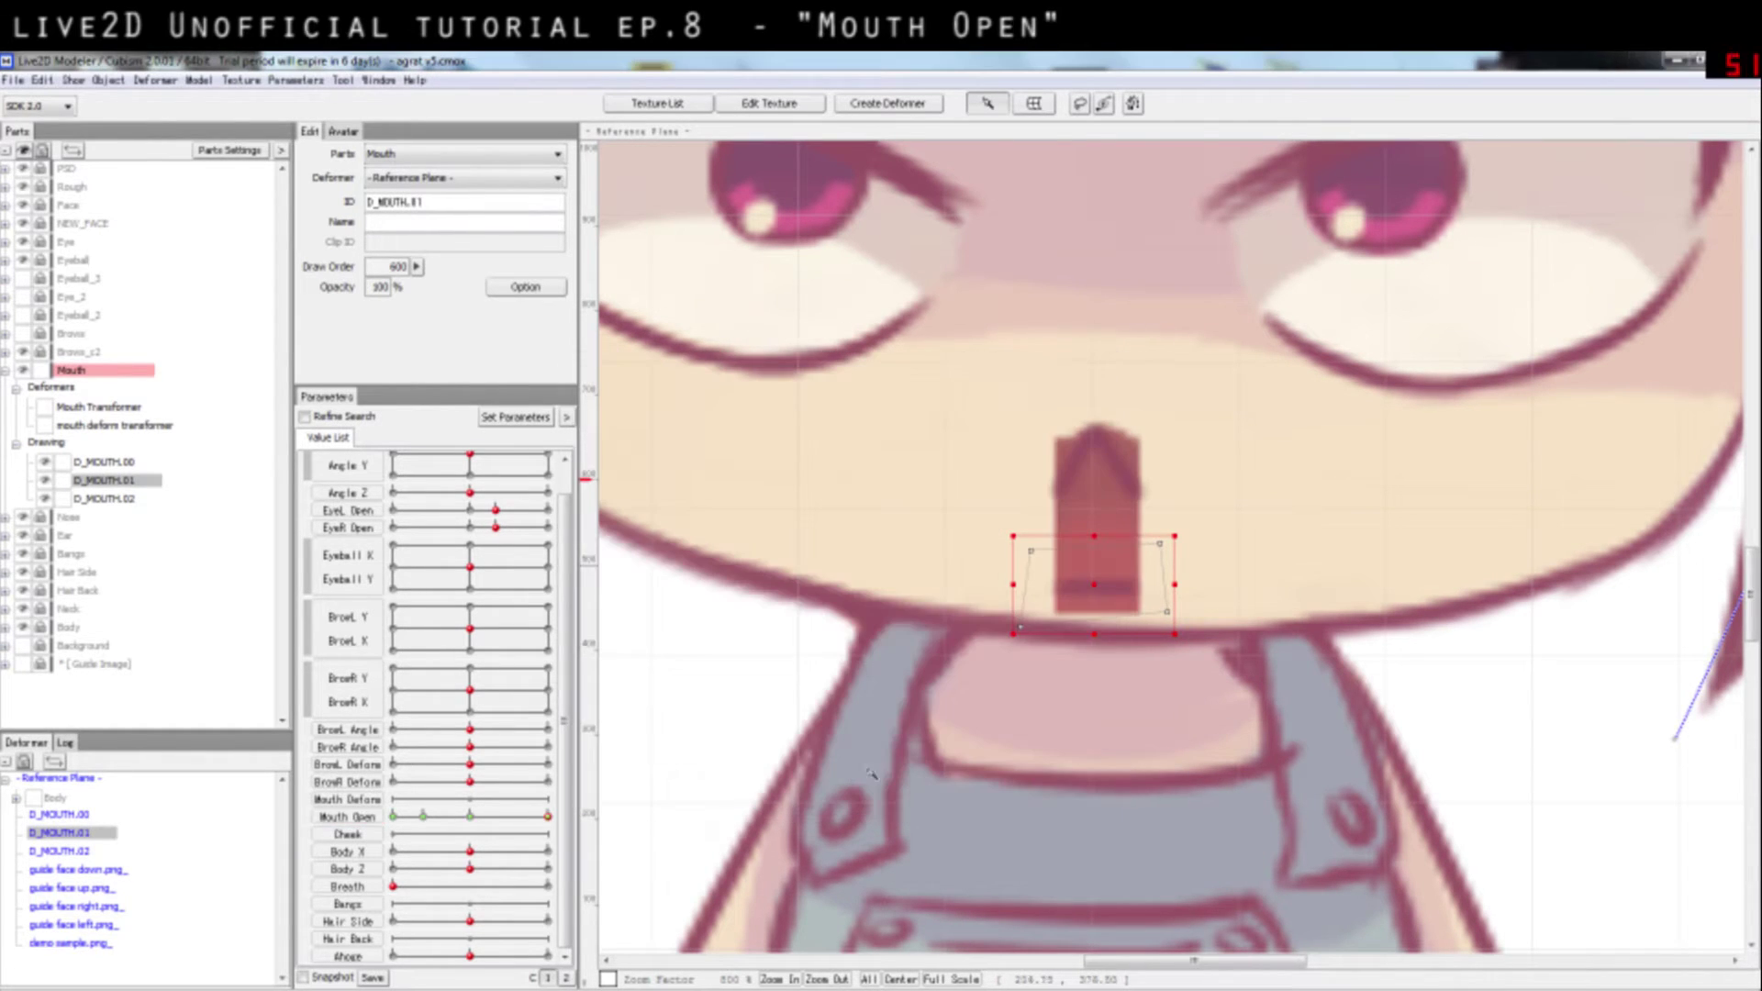
Step: At Mouth Open 0, shrink the D_MOUTH.01 lower lip line and tuck it under the peak of the upper lip
left_click(423, 816)
left_click_drag(422, 816, 394, 816)
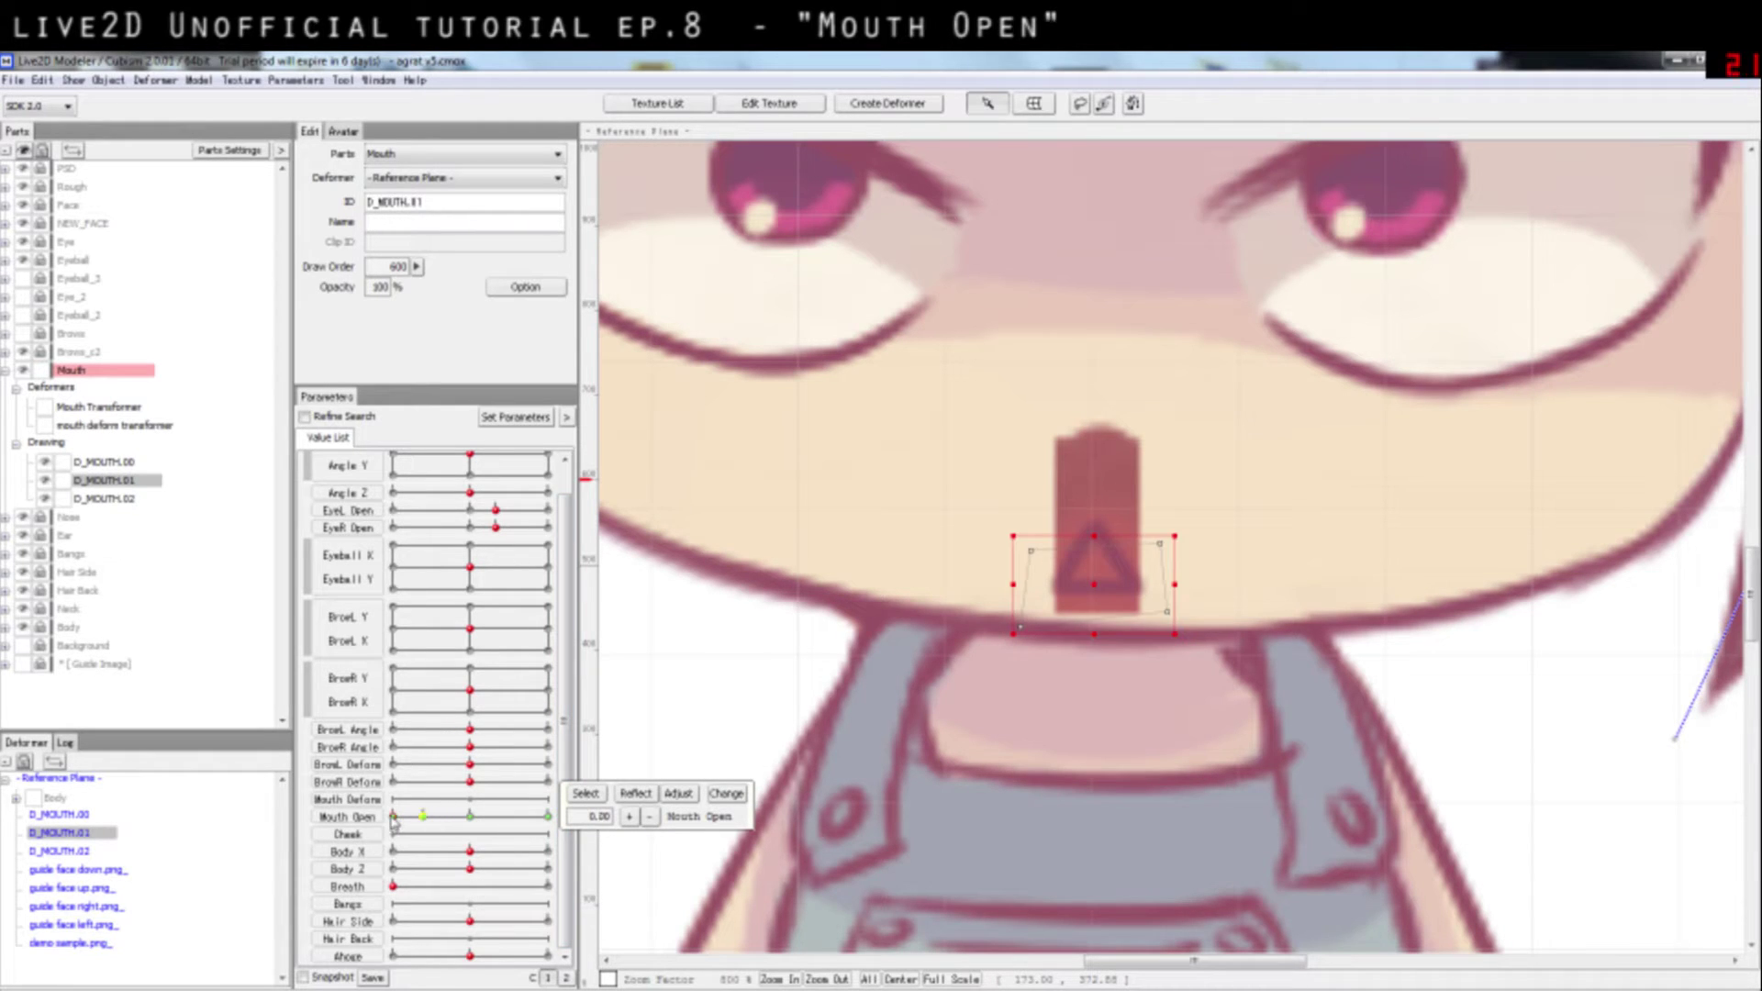
left_click(423, 817)
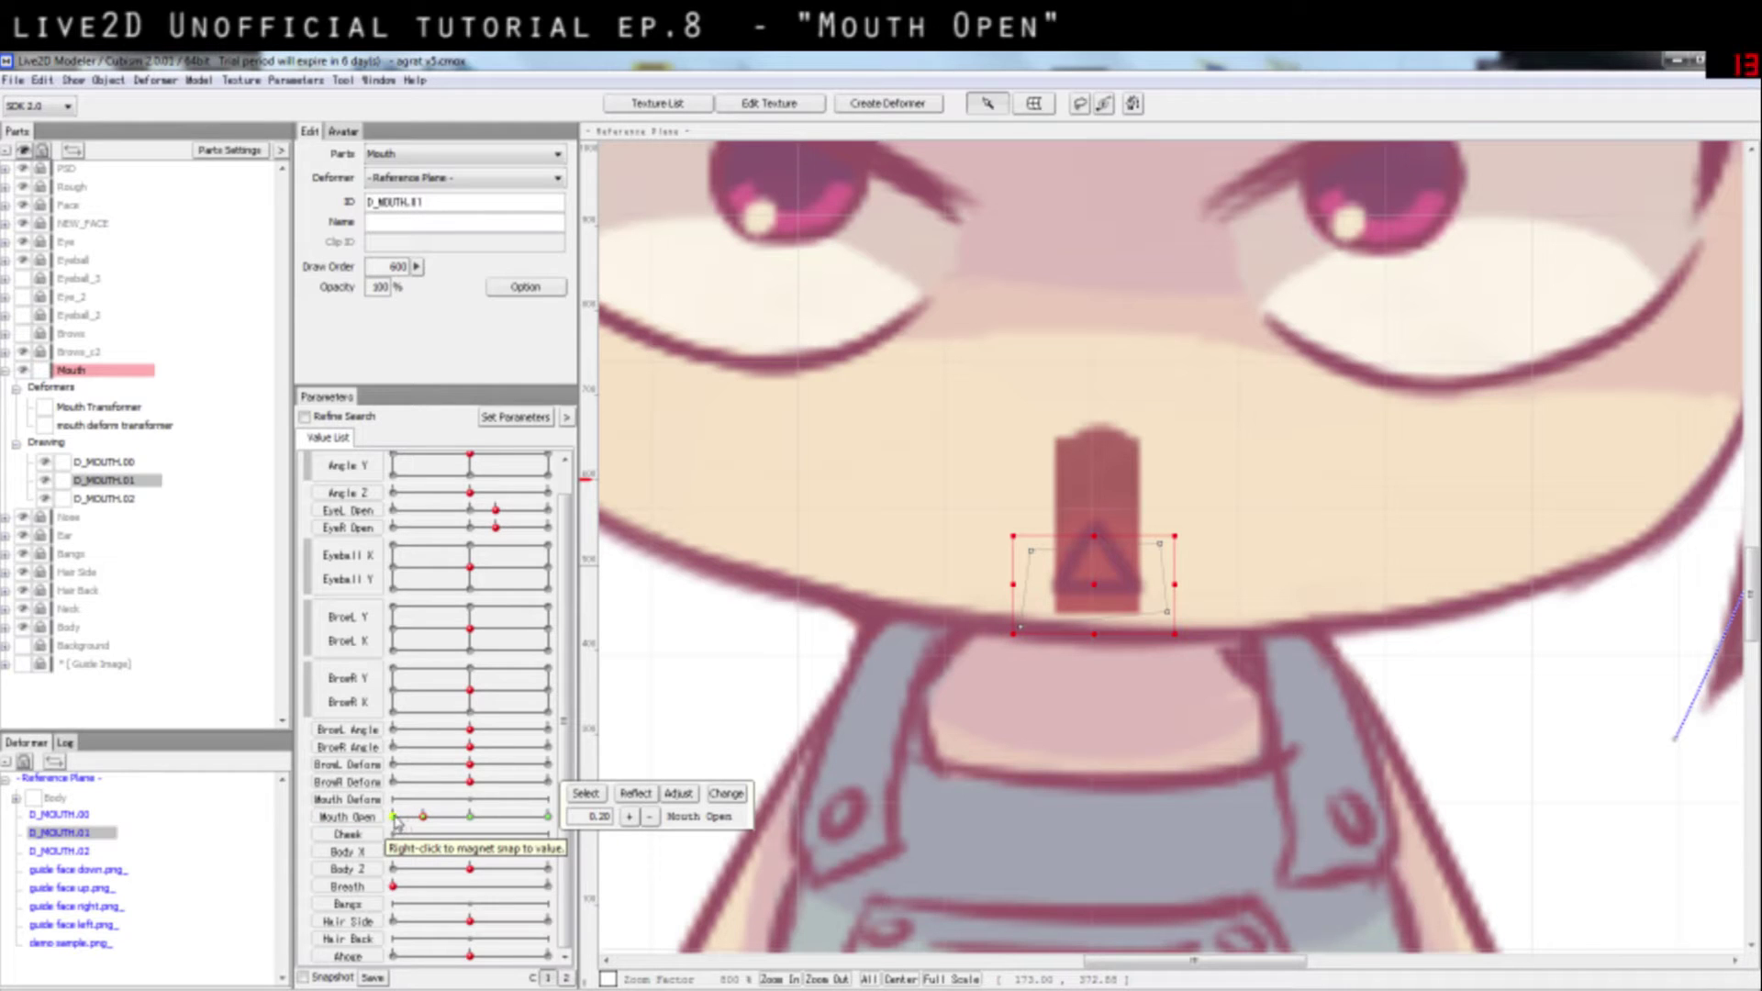
left_click(395, 817)
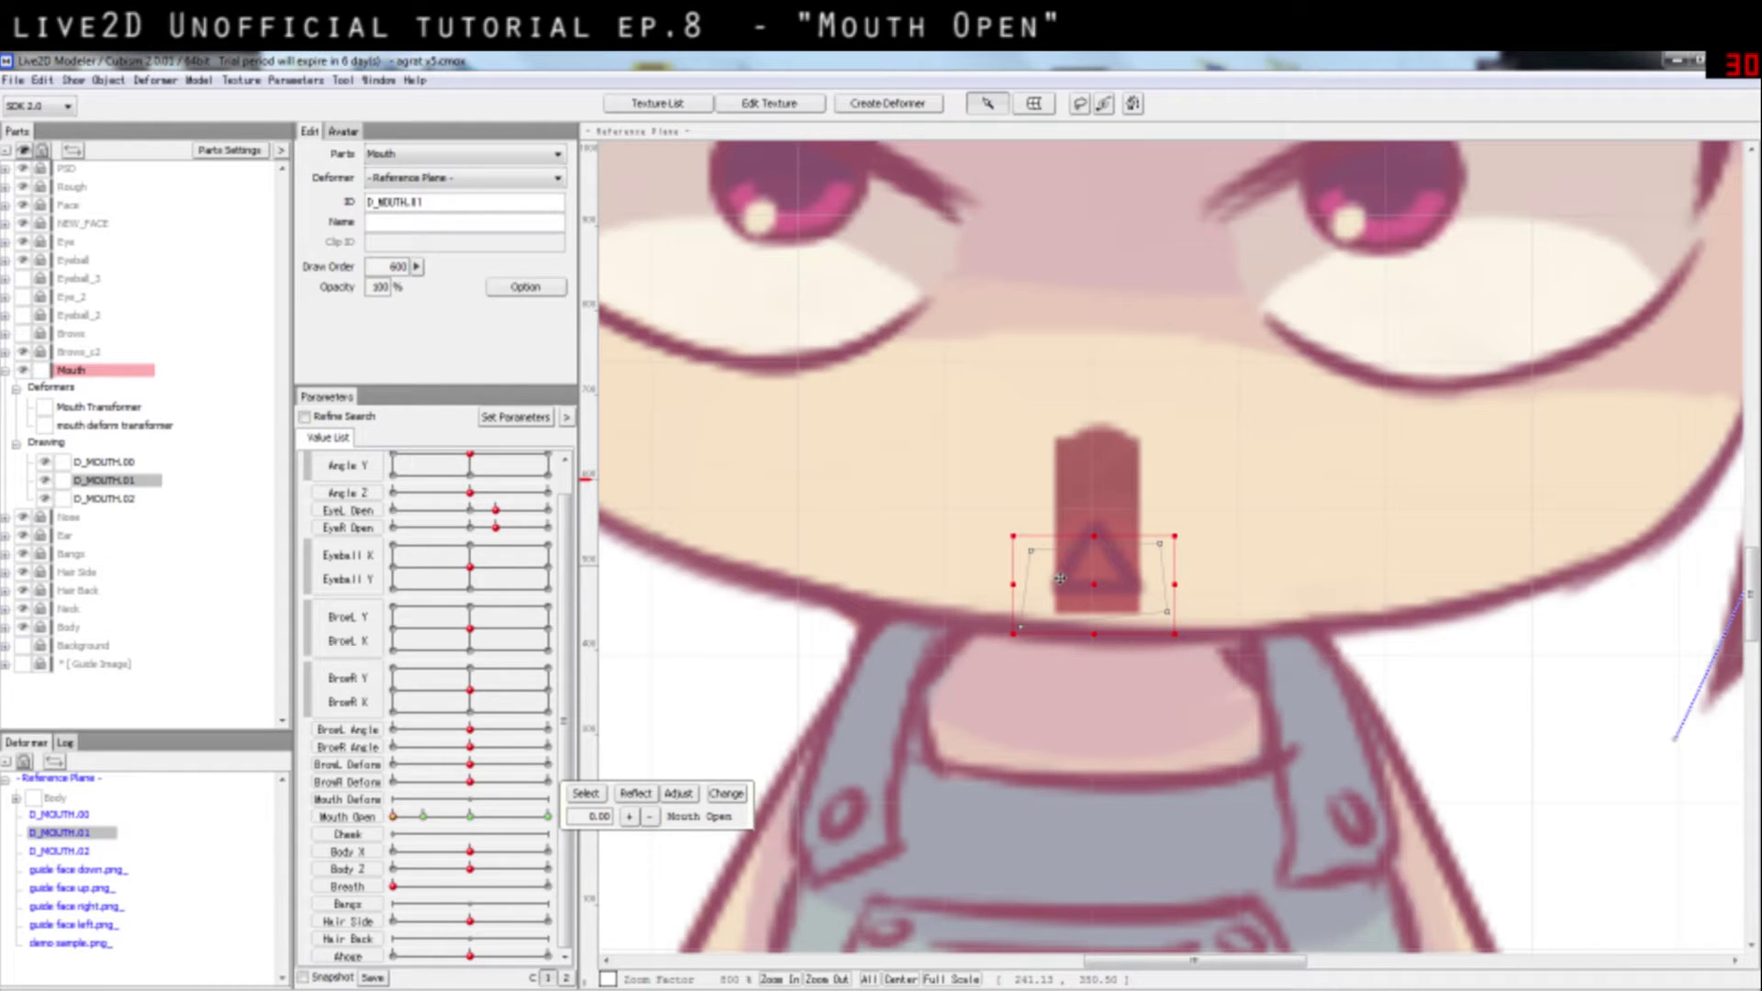
mouse_move(383, 288)
left_mouse_down()
mouse_move(242, 315)
mouse_move(503, 299)
left_mouse_up()
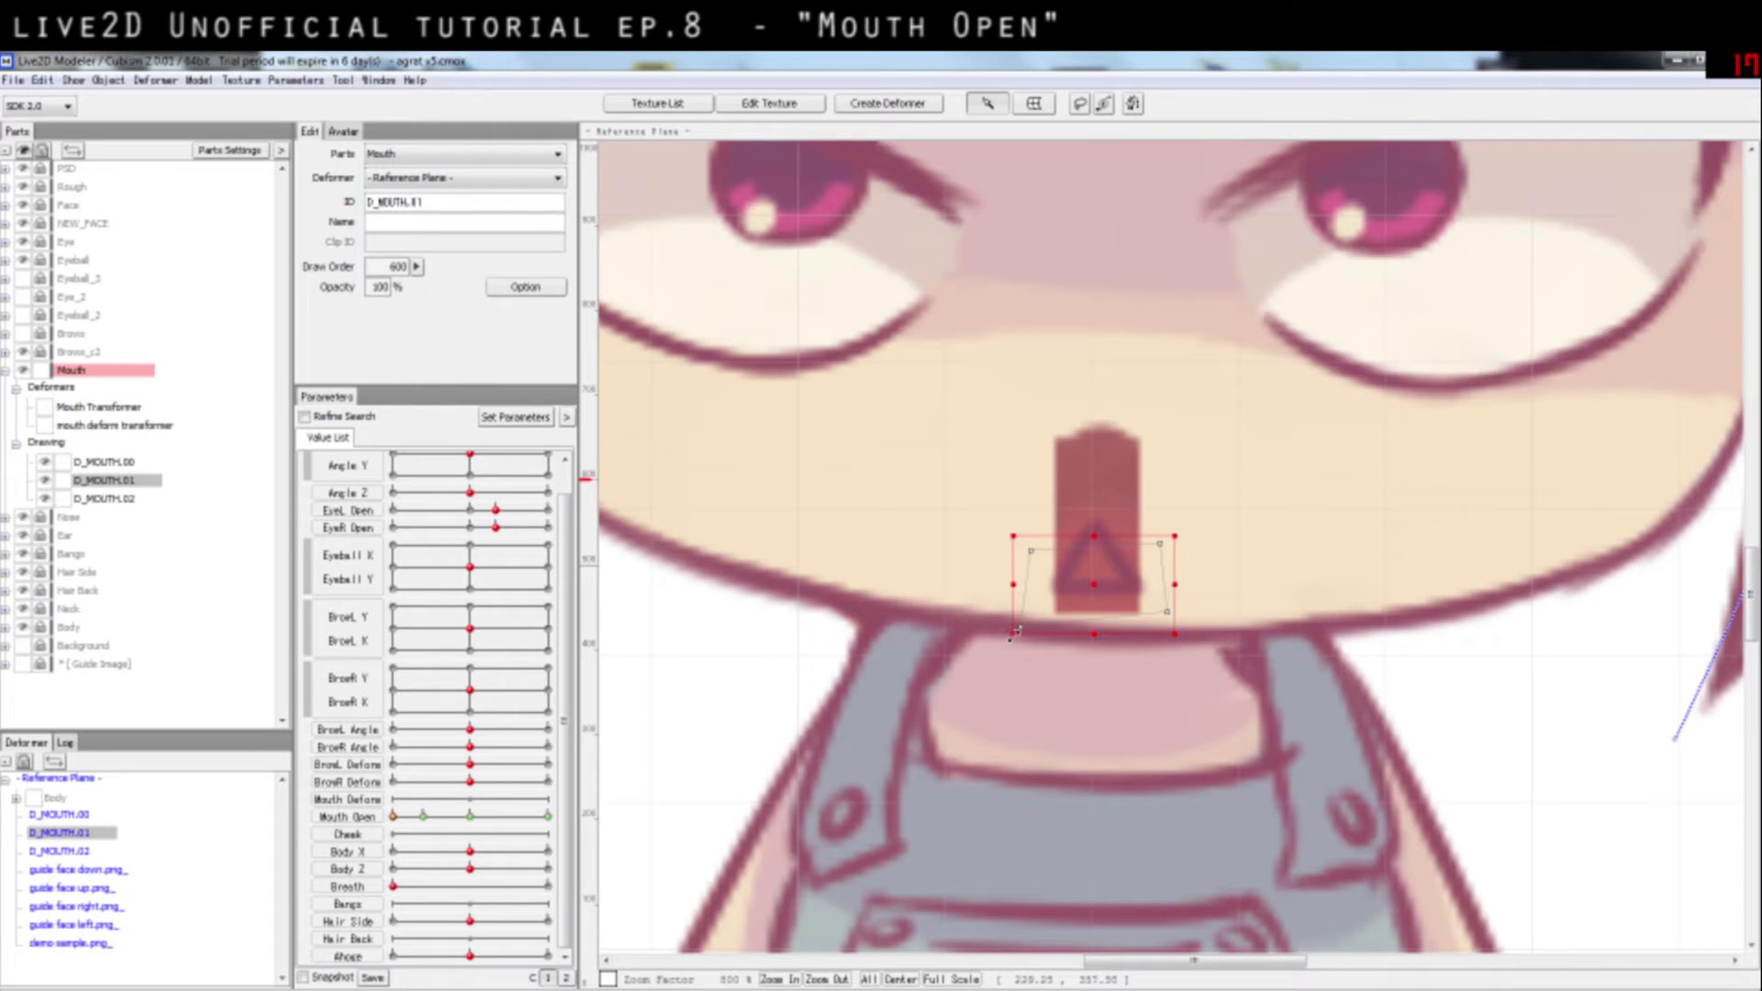
mouse_move(1014, 632)
left_mouse_down()
mouse_move(1054, 590)
mouse_move(1107, 577)
mouse_move(1042, 584)
mouse_move(1109, 583)
mouse_move(1090, 524)
mouse_move(1108, 522)
left_mouse_up()
key("ctrl+z")
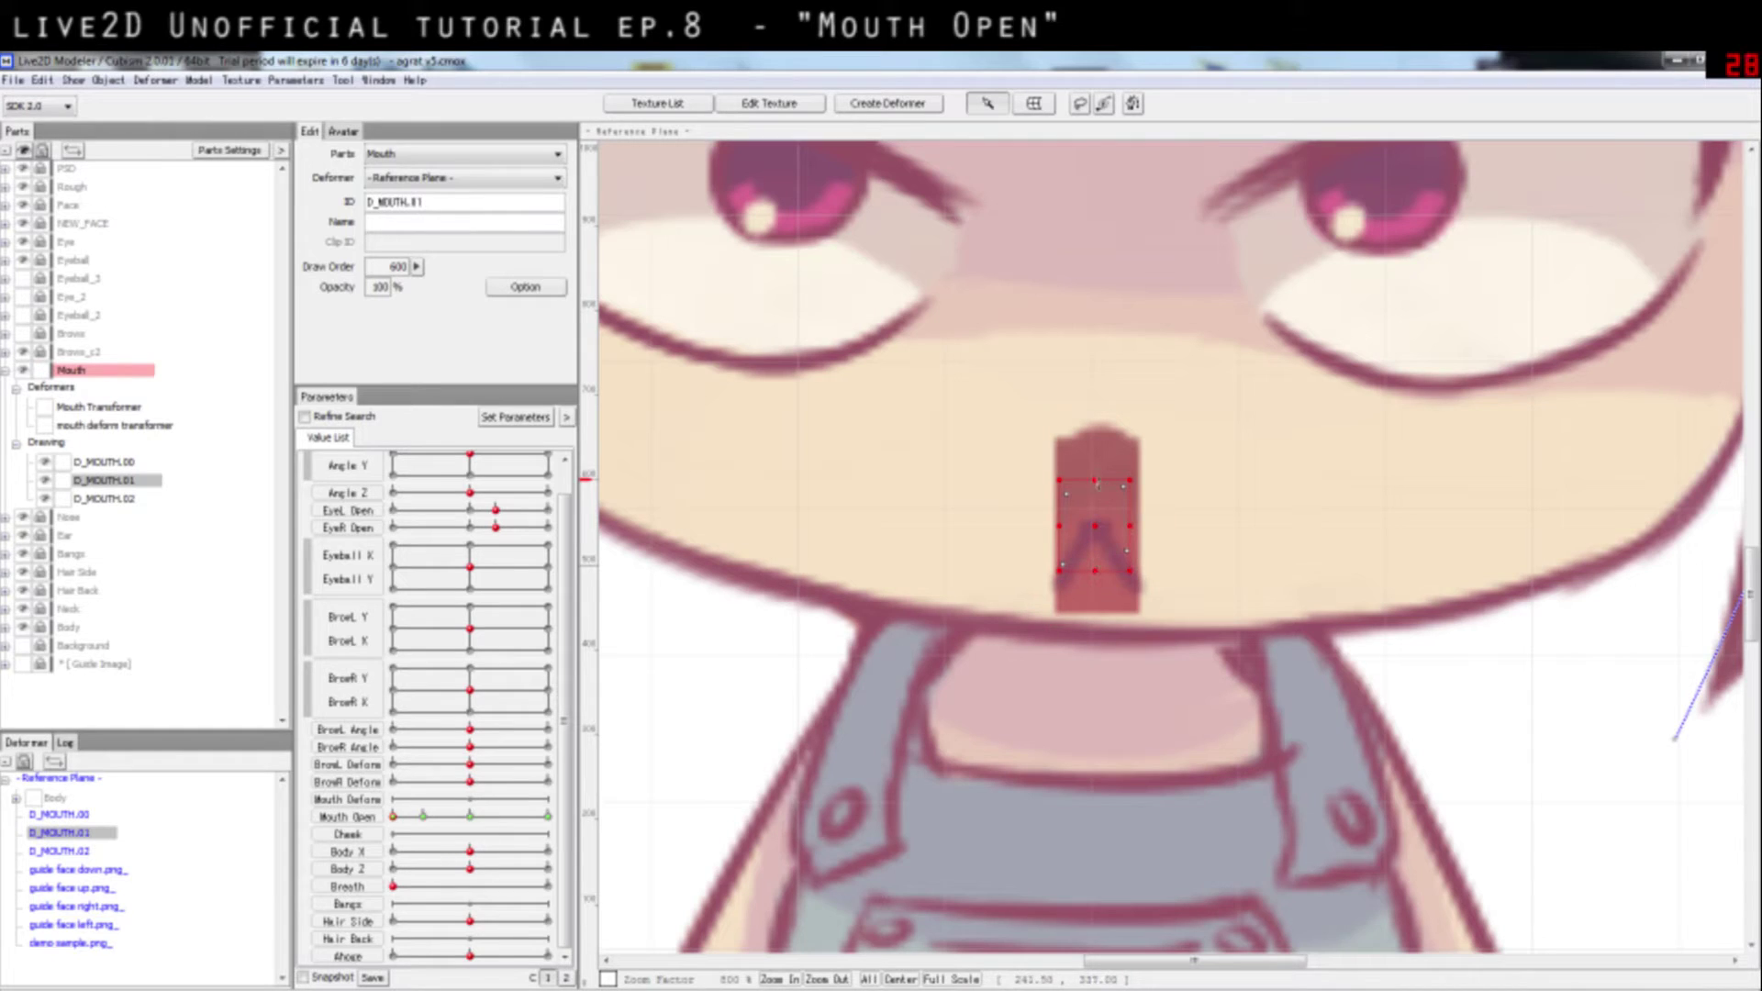
left_click_drag(1092, 486, 1079, 532)
left_click(1190, 531)
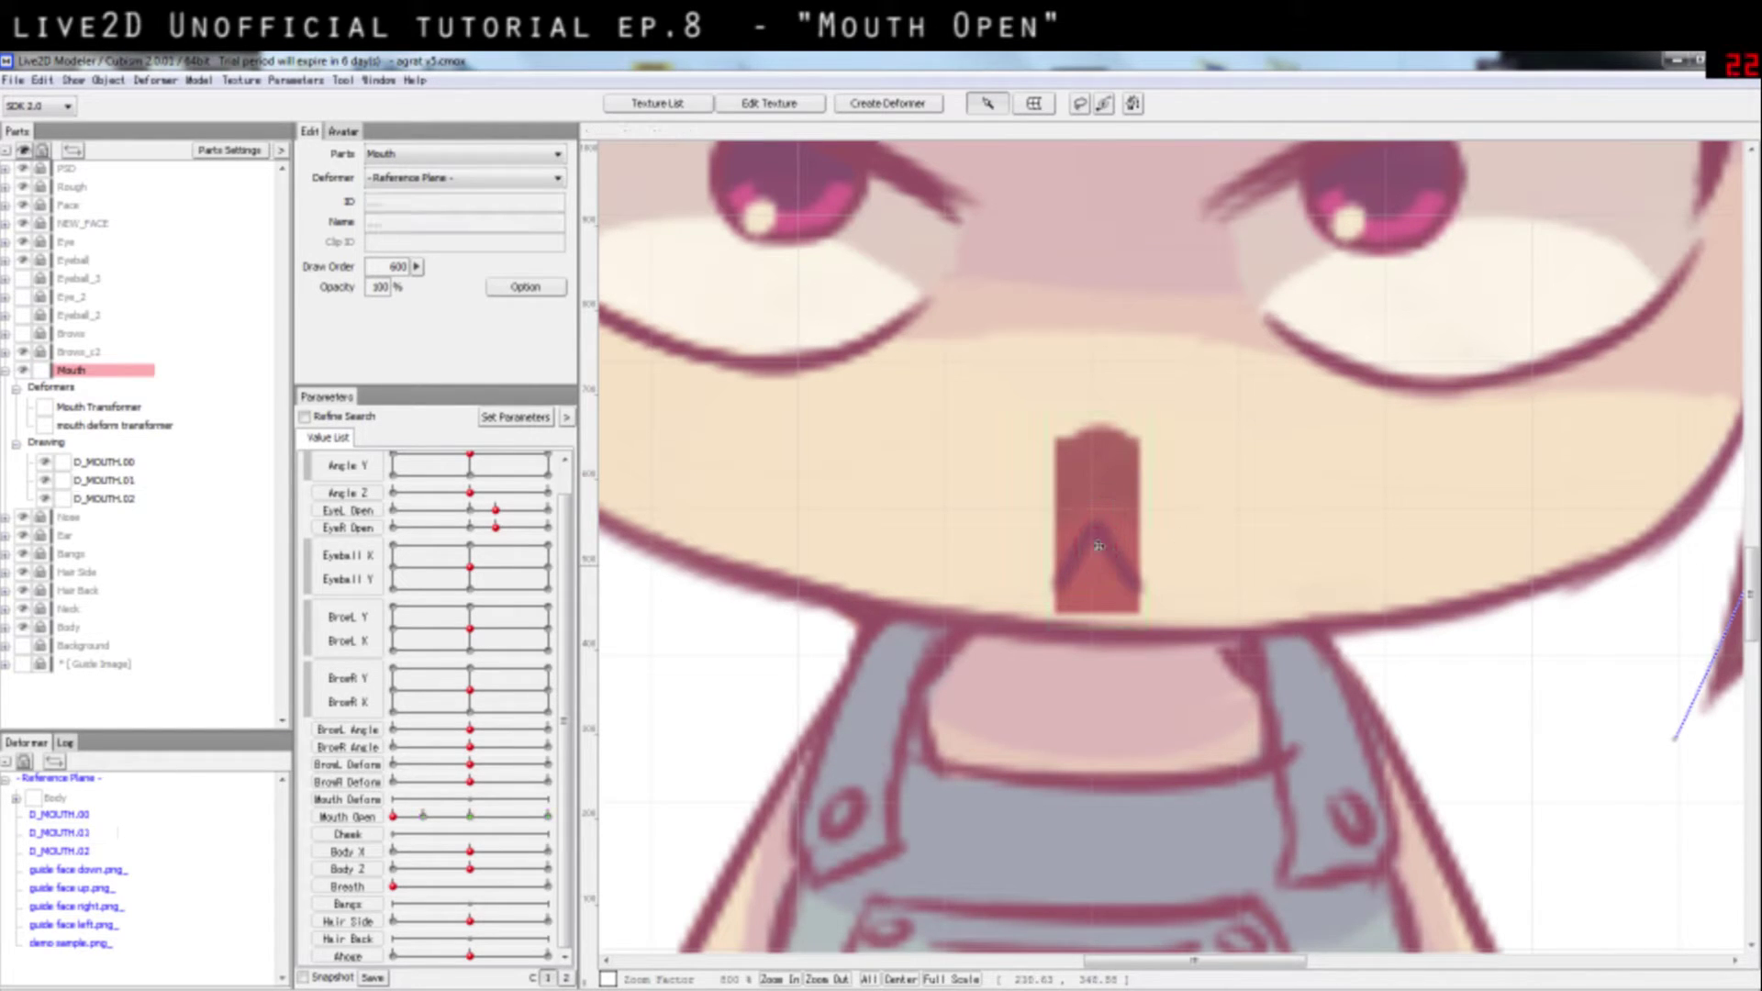
Step: Hide D_MOUTH.02, shrink D_MOUTH.01 under the upper lip's peak at Mouth Open 0.2, and compare it with value 0
left_click(45, 499)
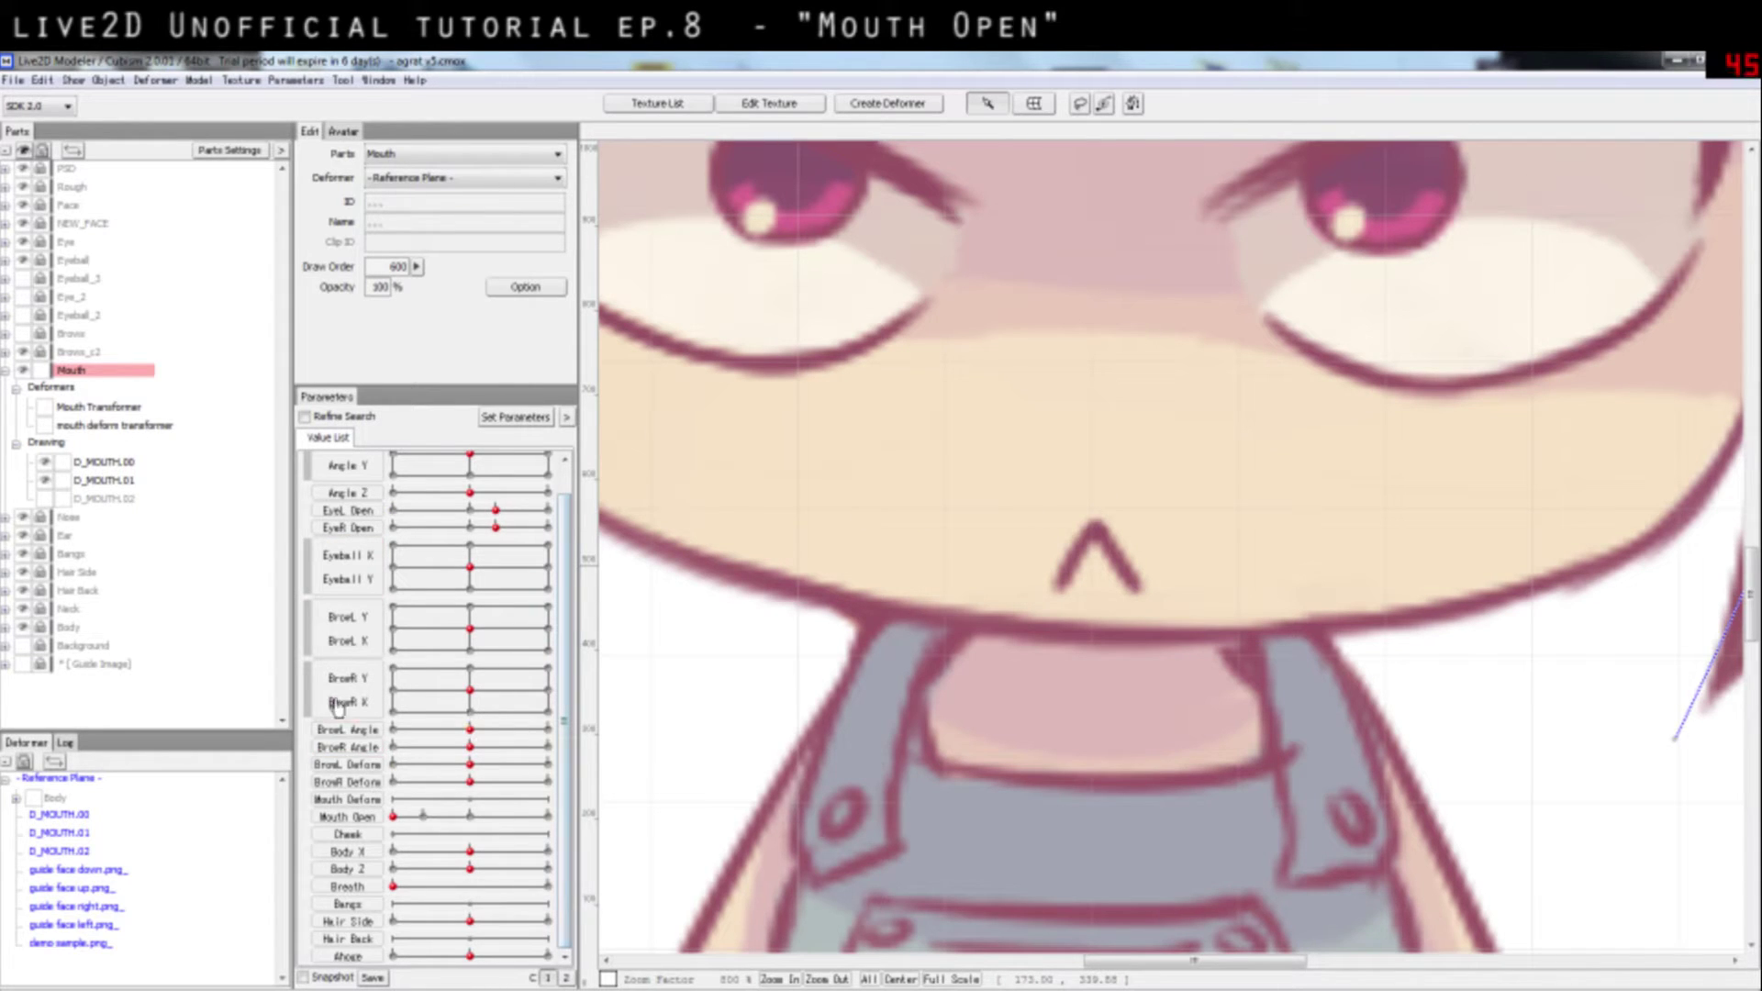
left_click(103, 481)
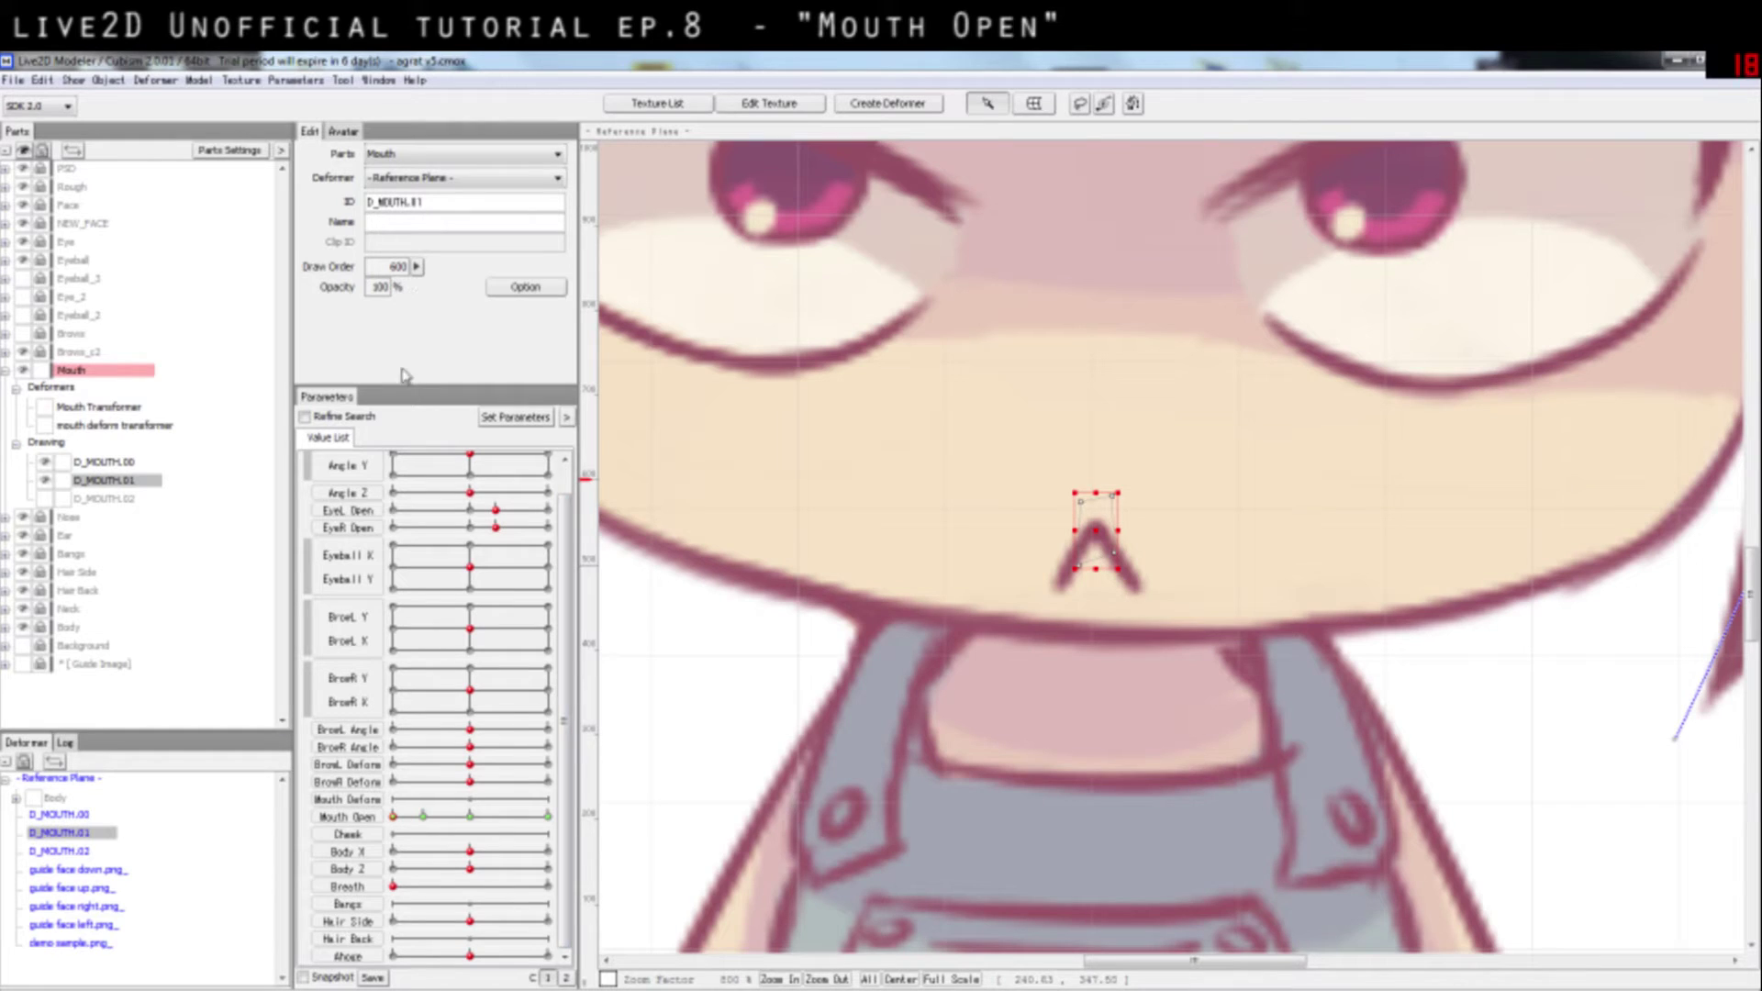
left_click(423, 816)
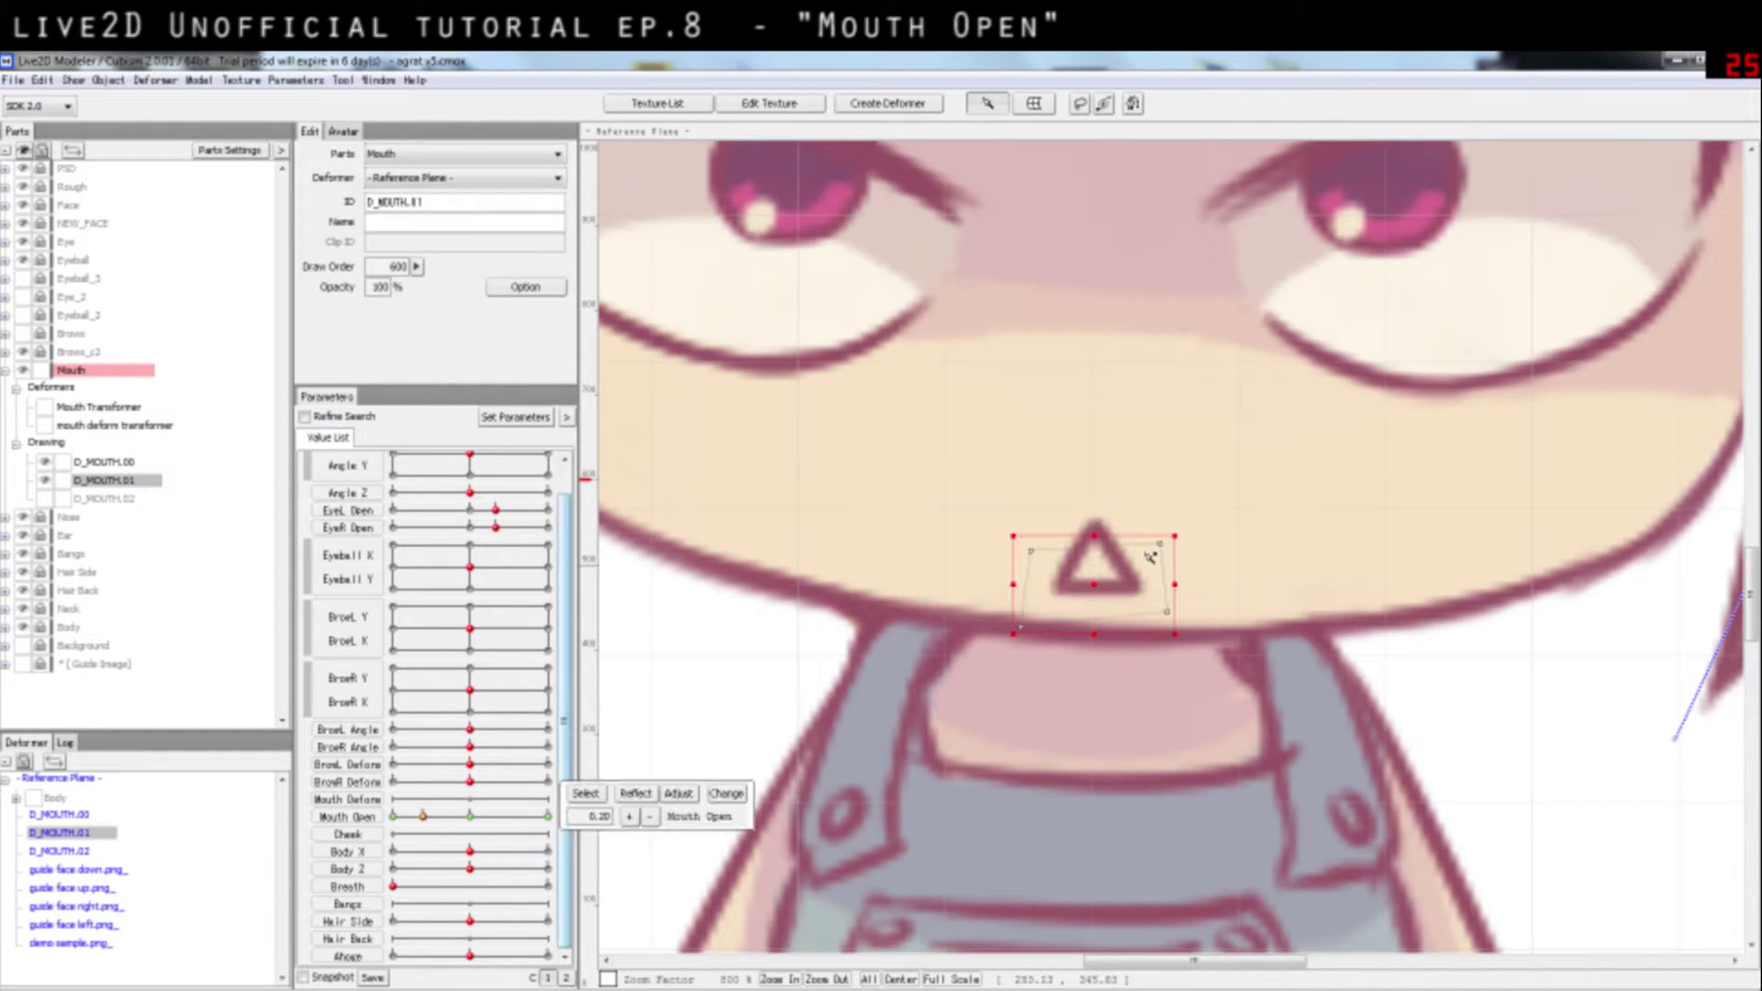
left_click_drag(1097, 590, 1086, 537)
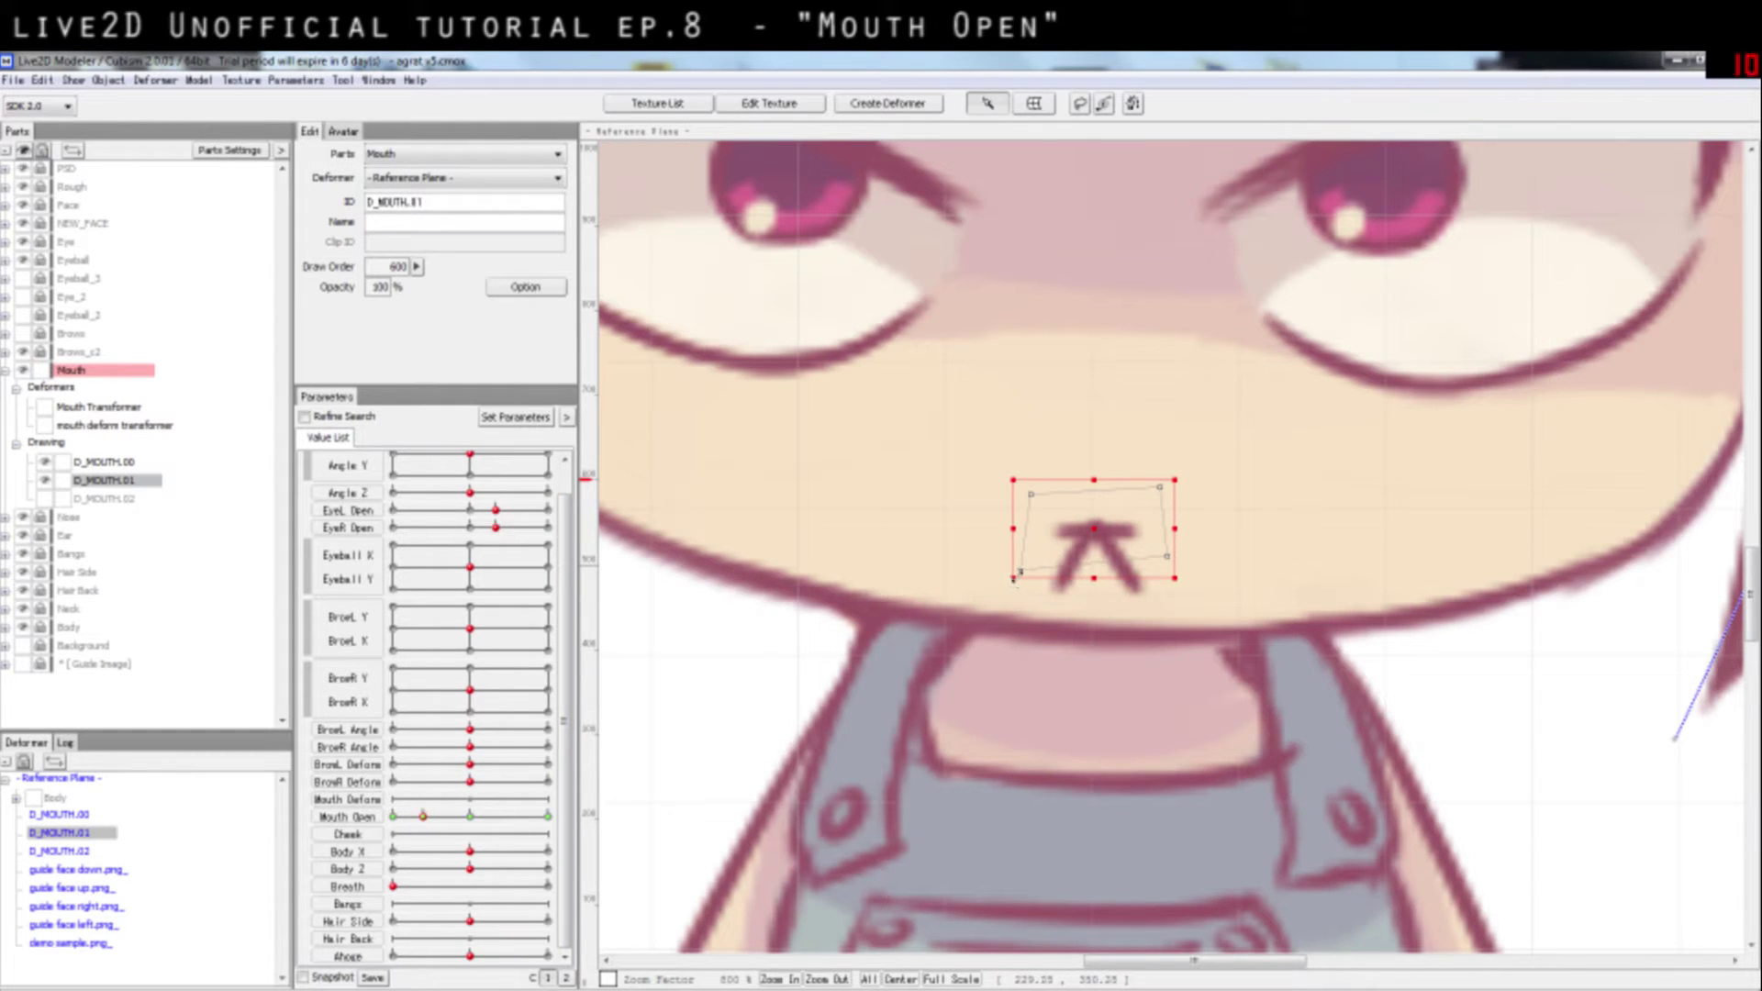
left_click_drag(1014, 530, 1100, 553)
left_click_drag(1094, 480, 1094, 500)
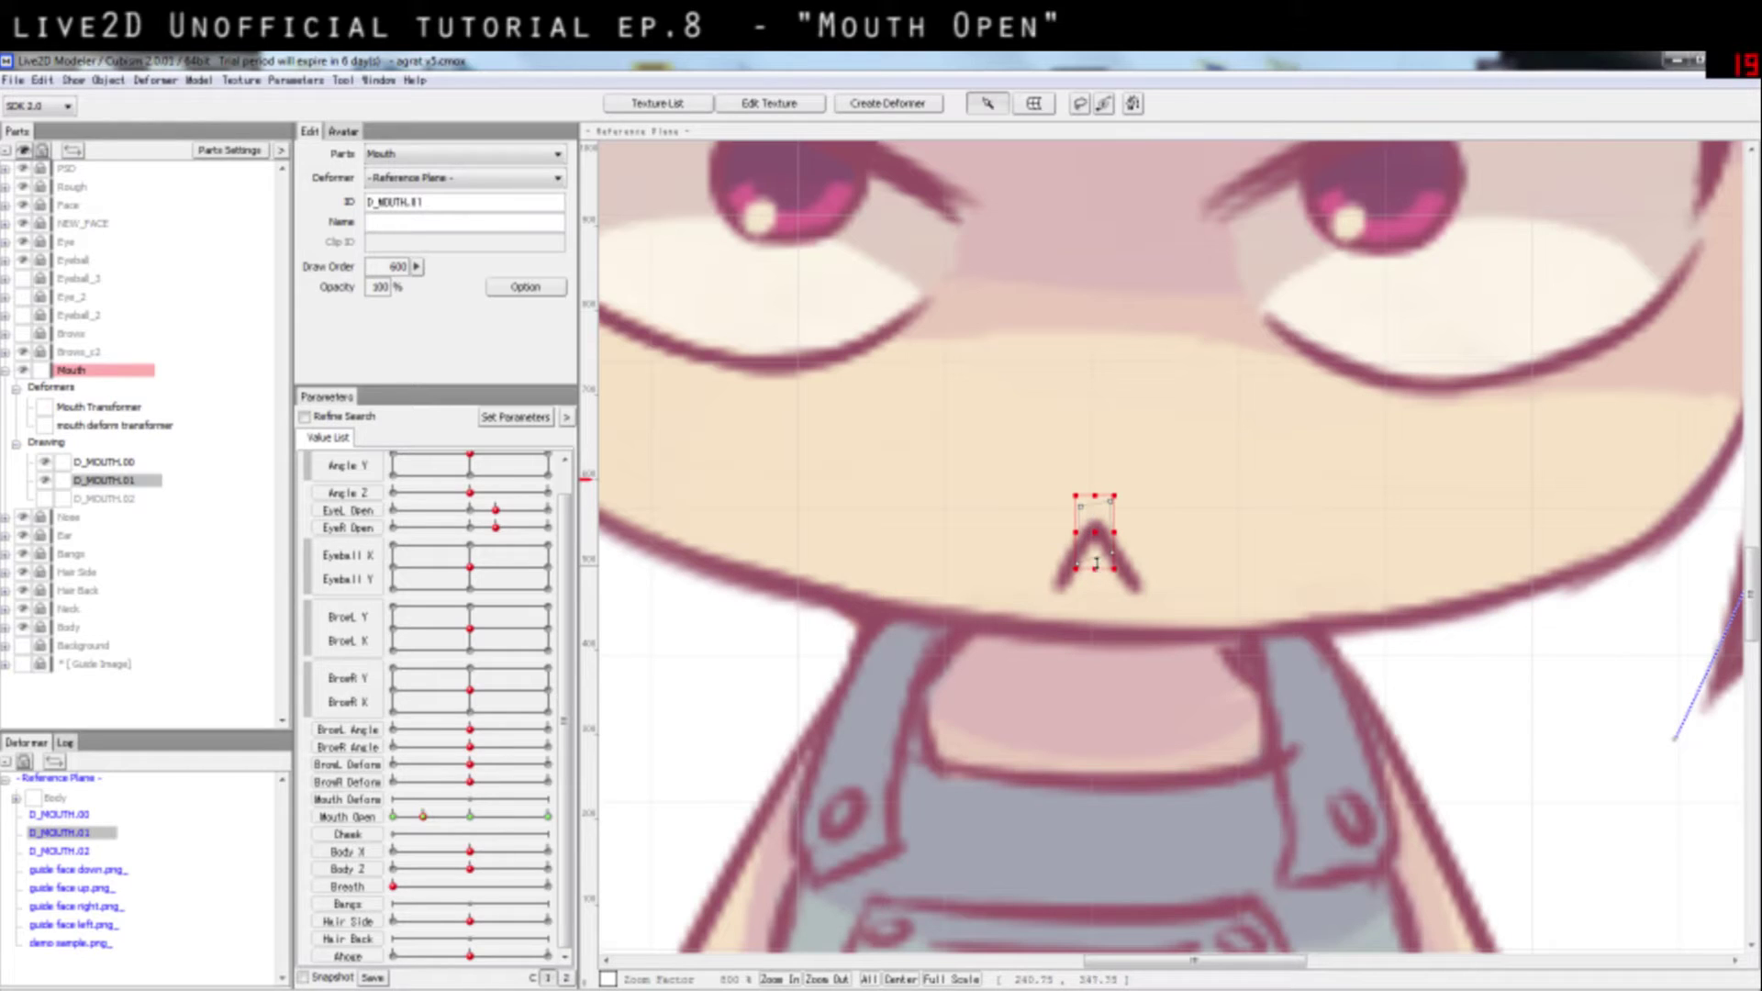
left_click_drag(1094, 568, 1096, 563)
left_click(1163, 547)
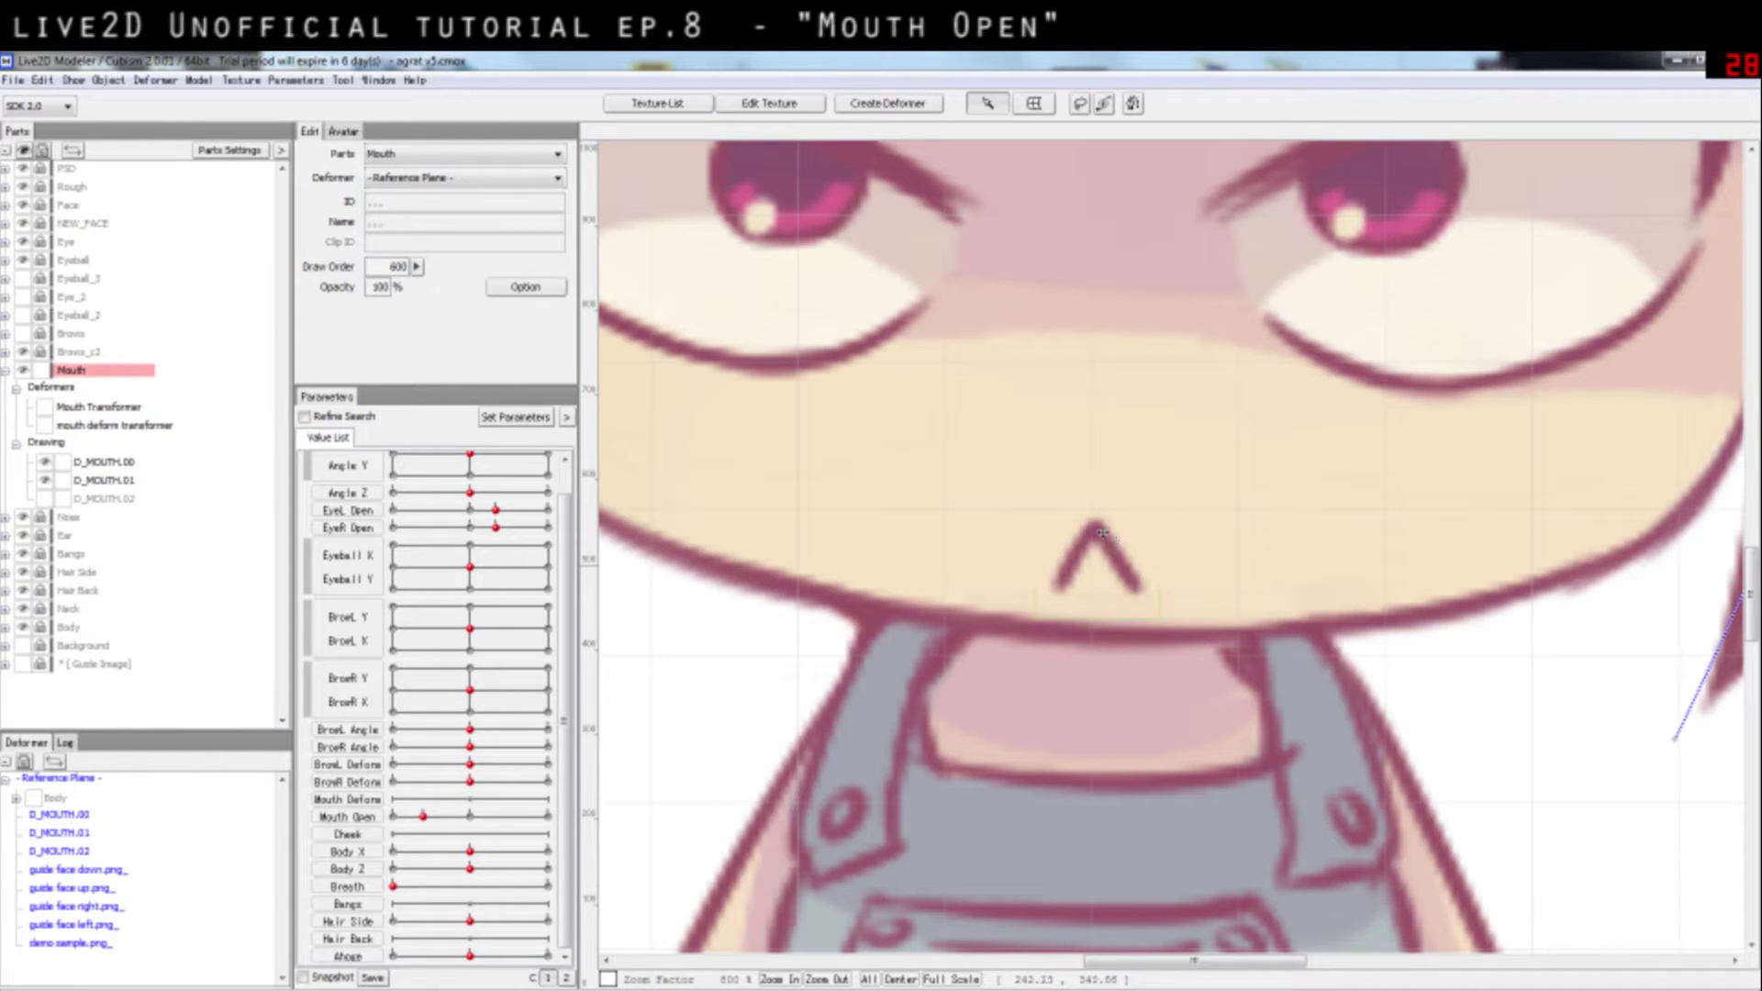
left_click(393, 815)
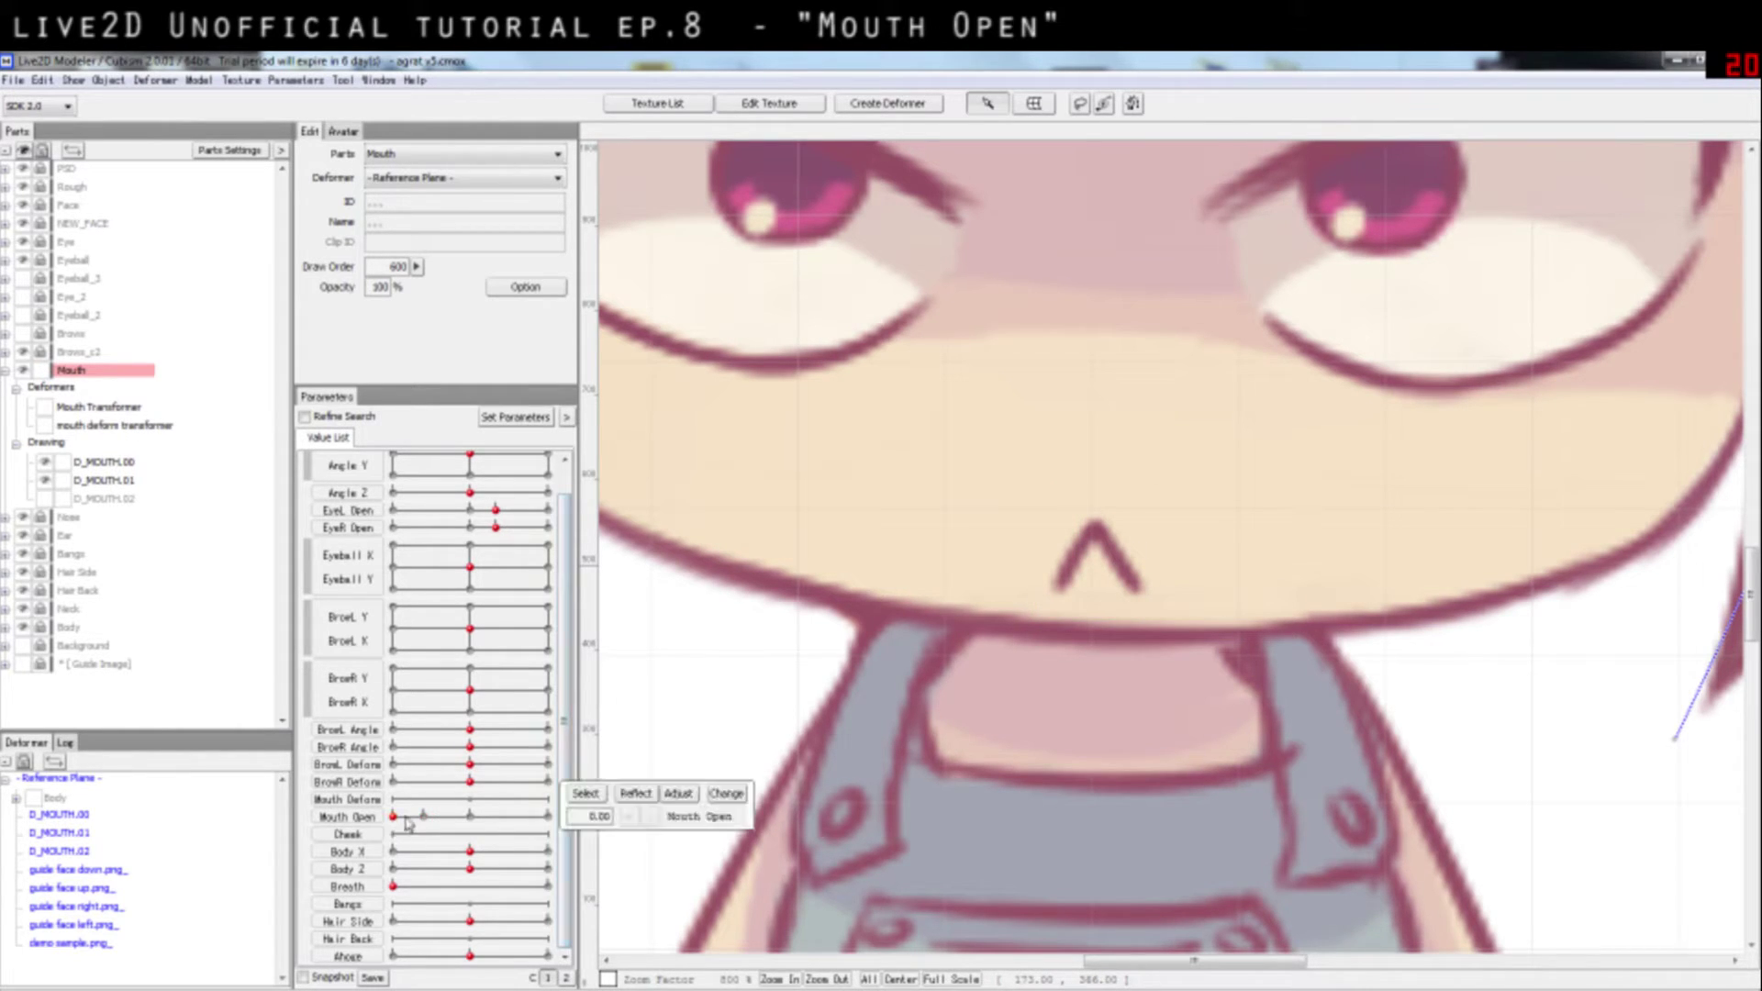
left_click(102, 462)
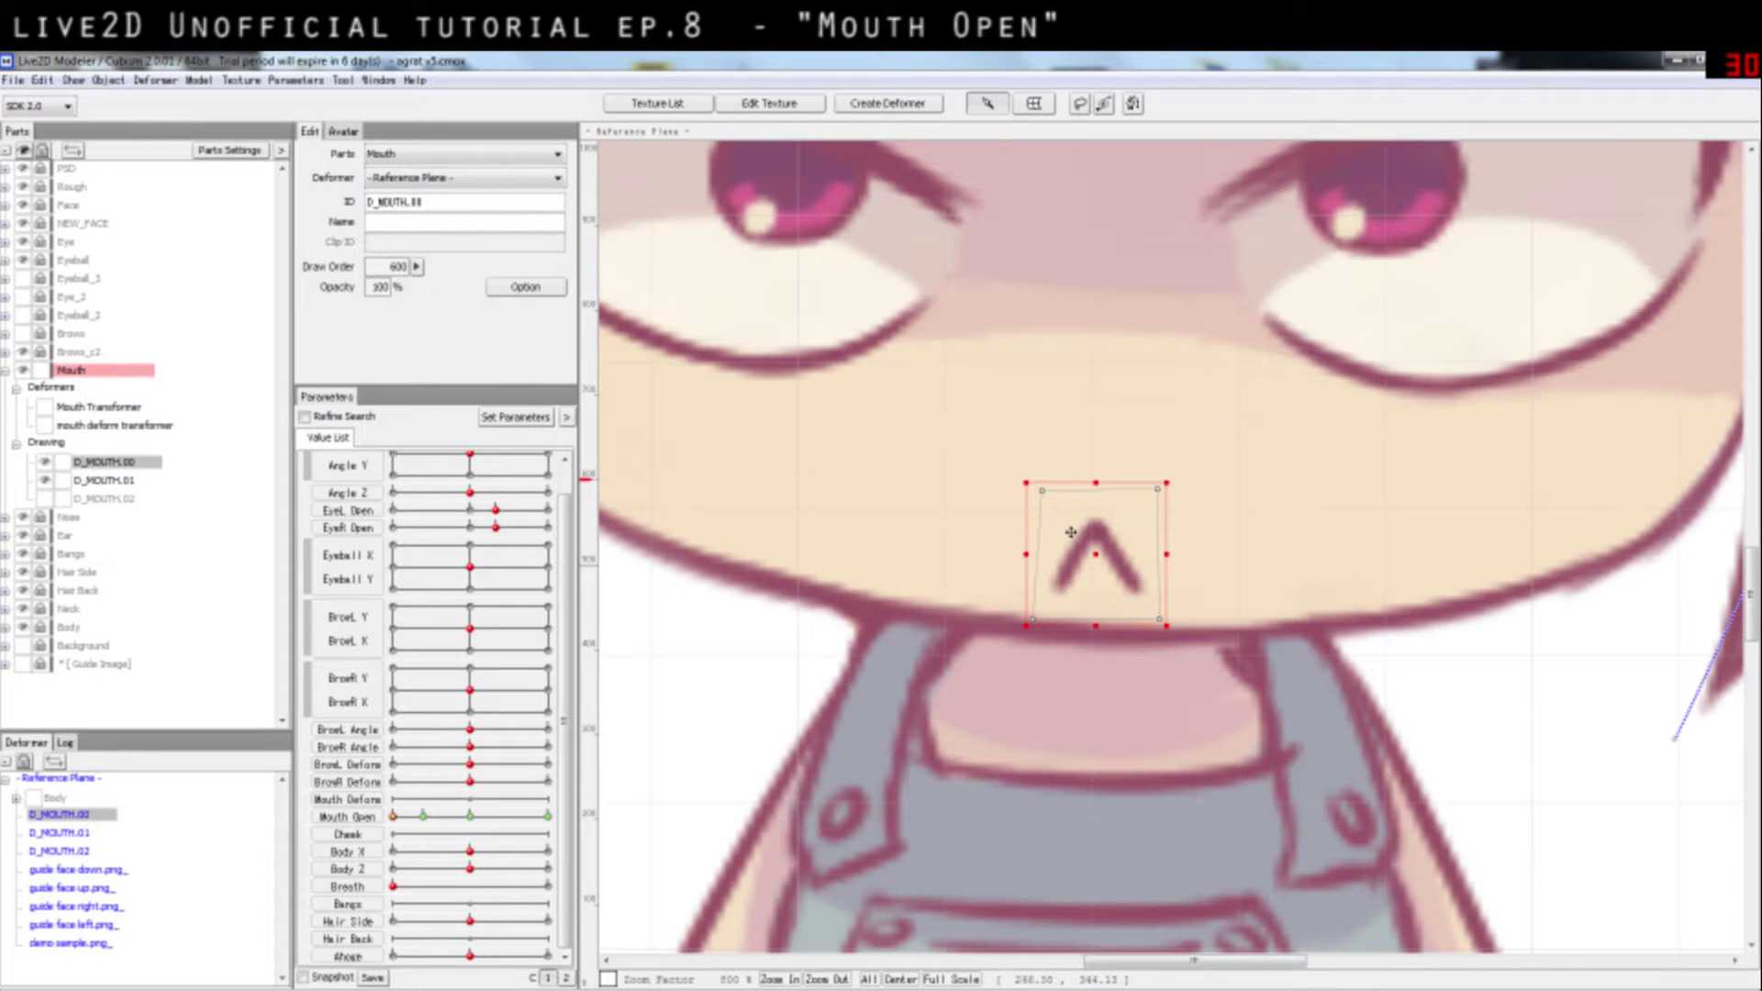
left_click(1193, 528)
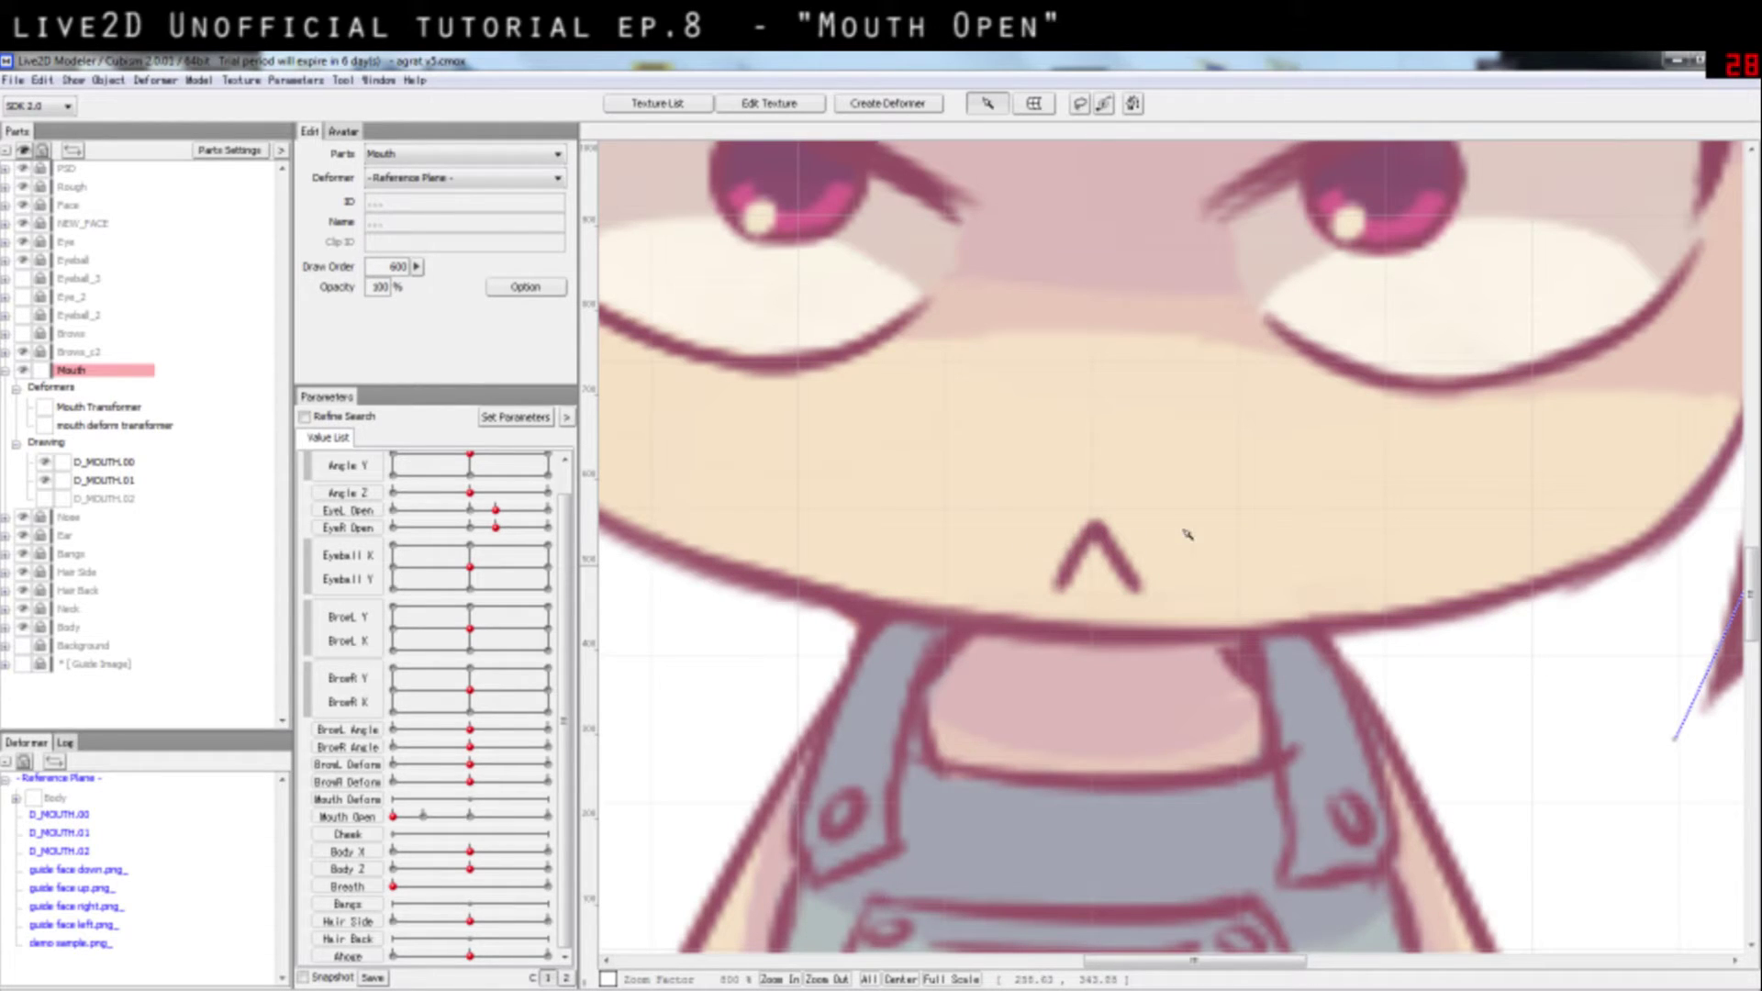
left_click(1080, 549)
left_click(1134, 586)
left_click(1211, 533)
Step: Set the opacity of the D_MOUTH.01 lower lip line to 0% at Mouth Open 0
left_click(1129, 548)
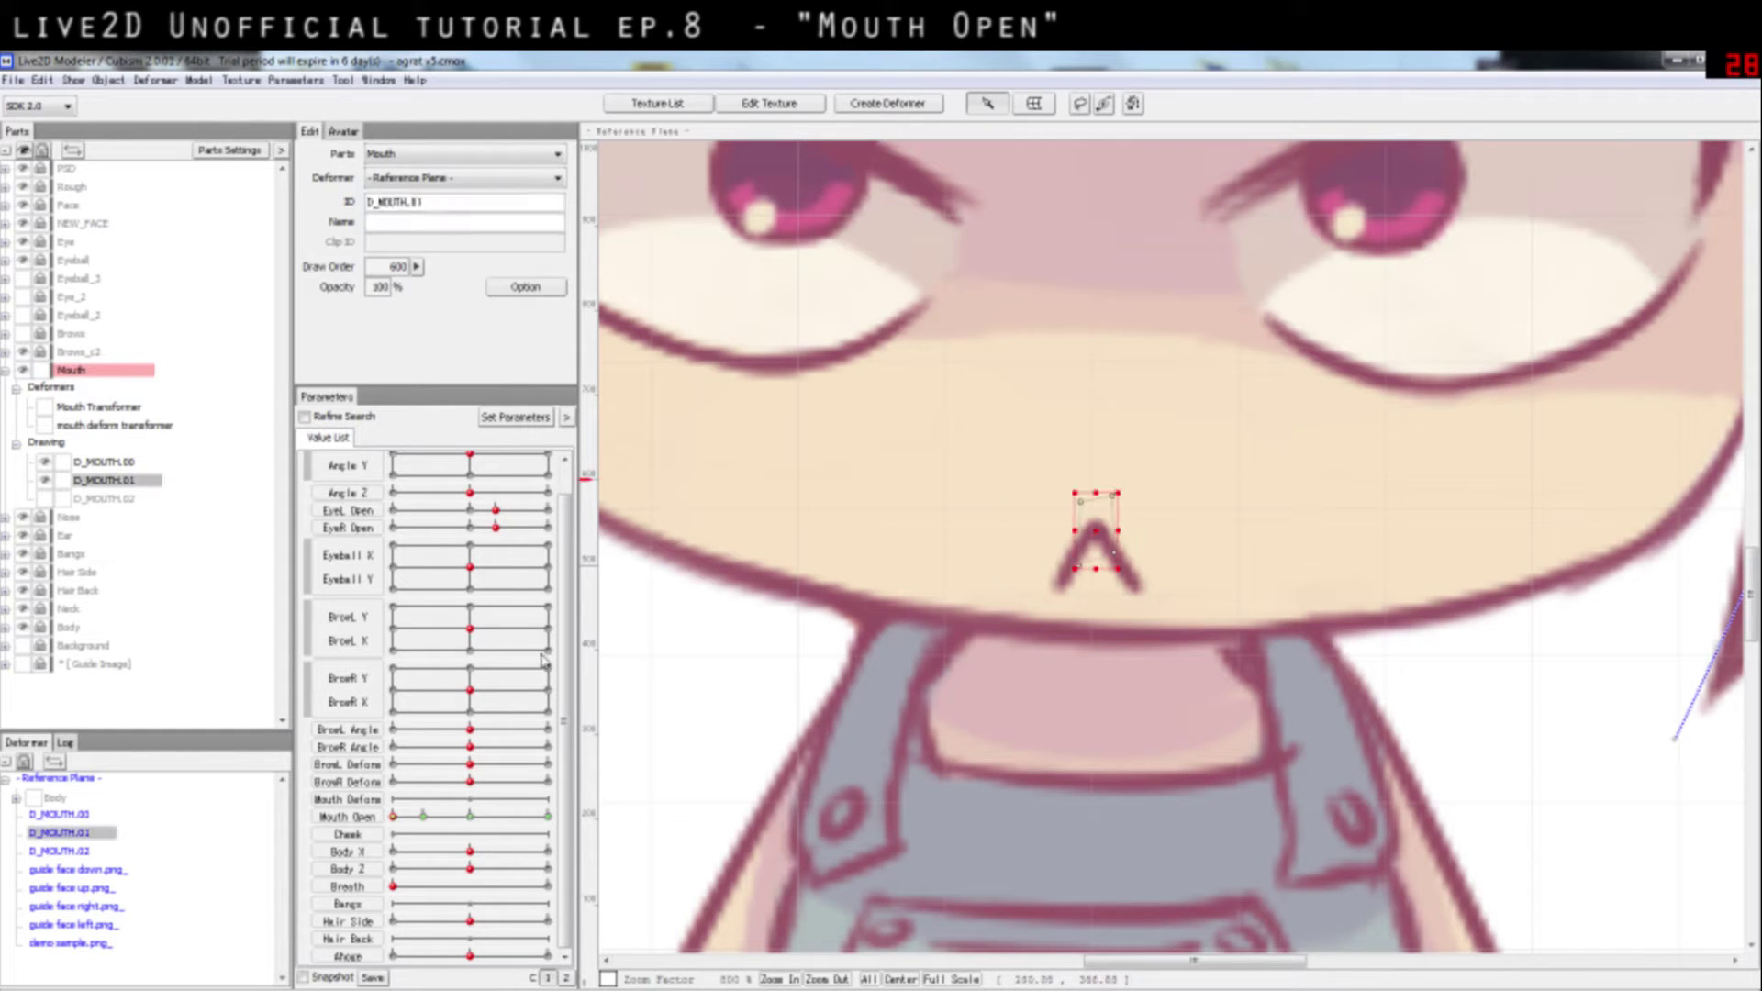
left_click(423, 816)
left_click_drag(423, 816, 394, 816)
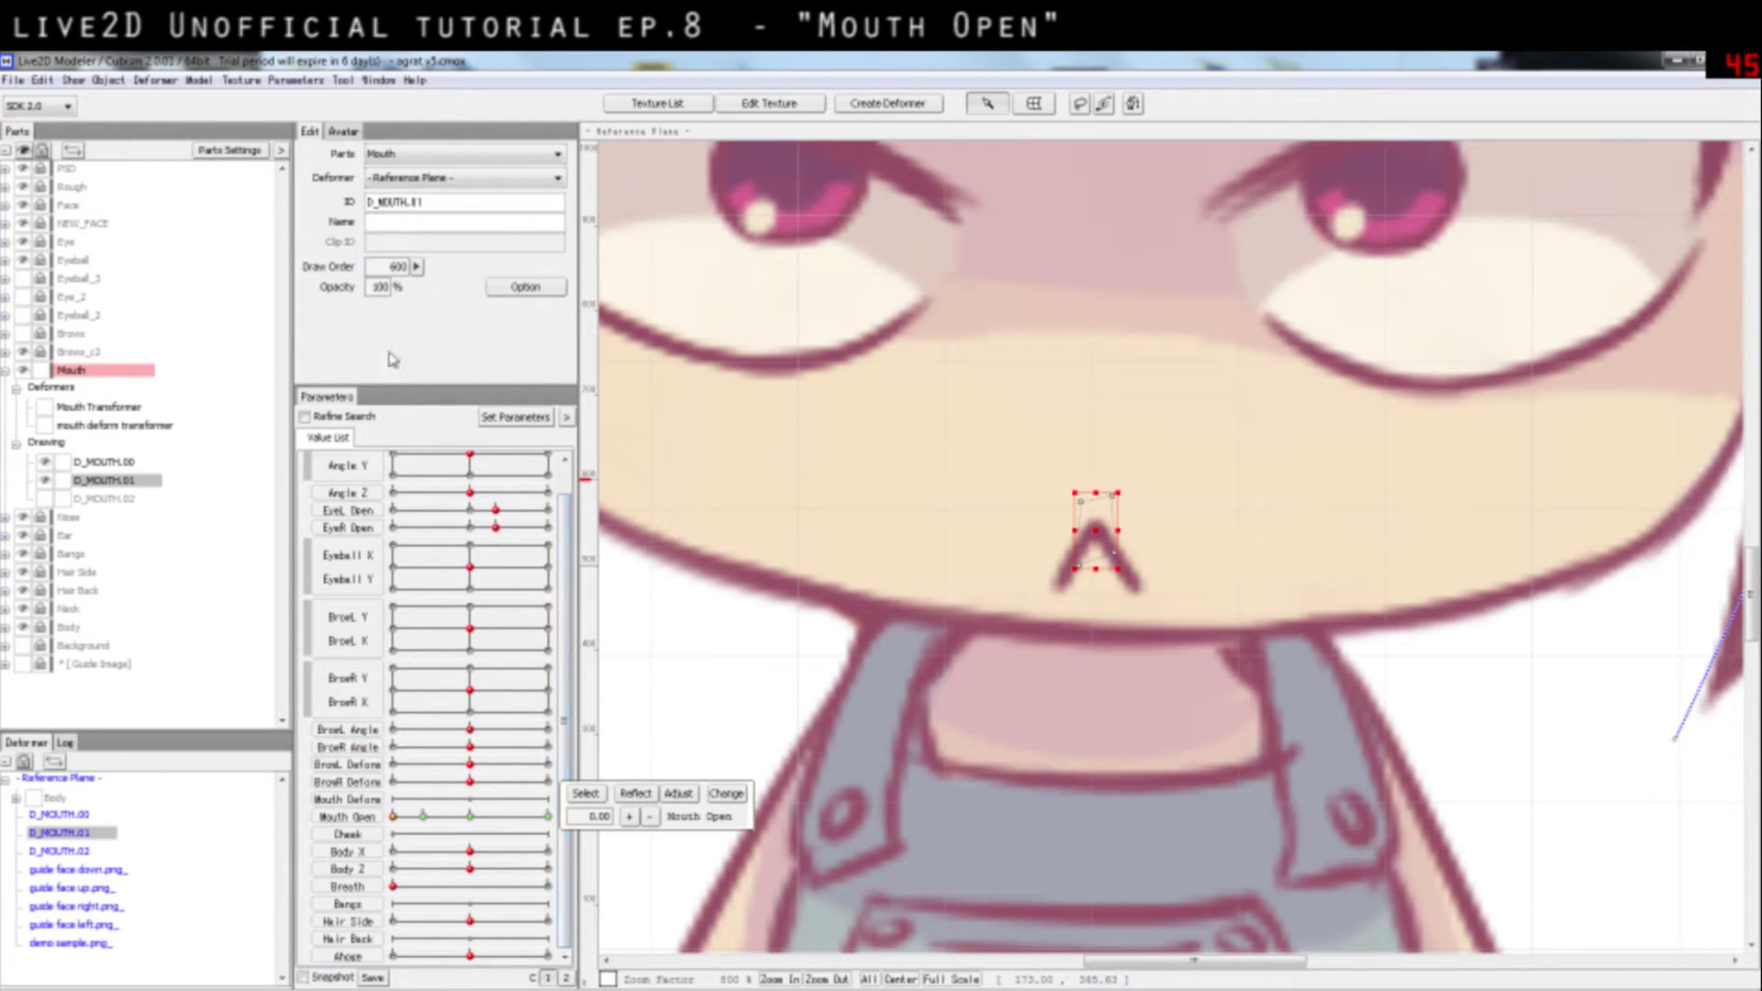
left_click_drag(379, 288, 352, 306)
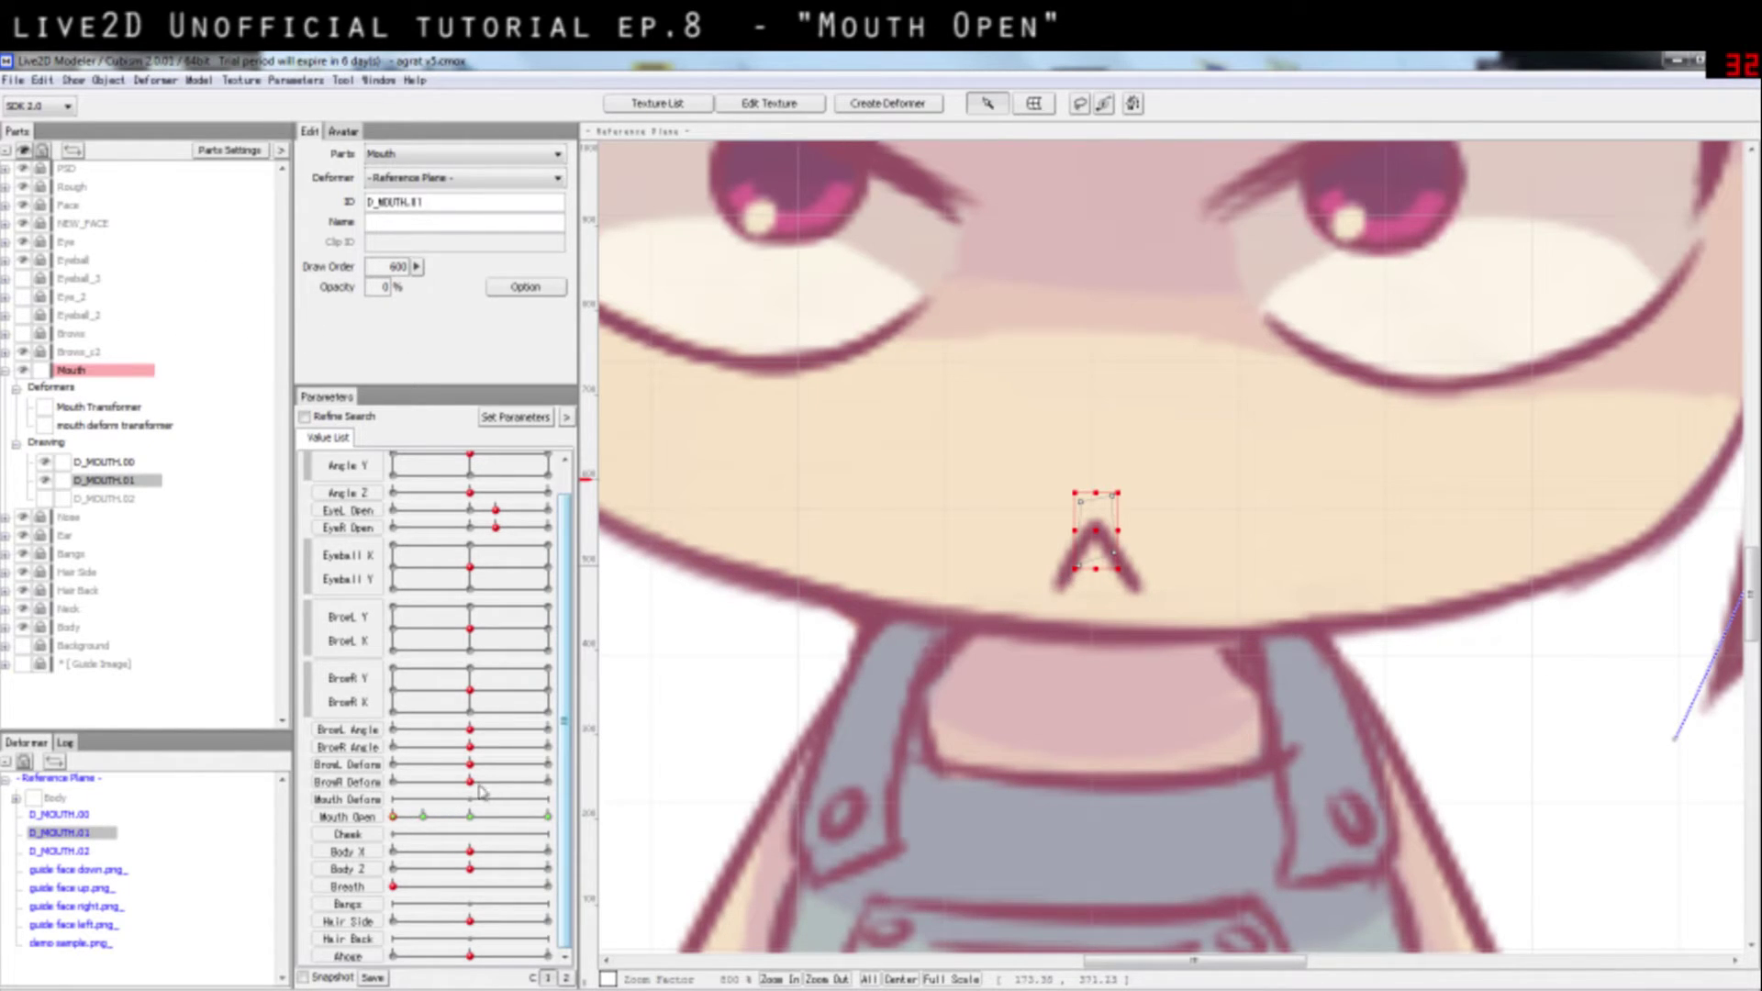
Step: Scrub Mouth Open between 0 and 0.2 to check how the lower lip line fades in beneath the upper lip
left_click(406, 816)
left_click(423, 816)
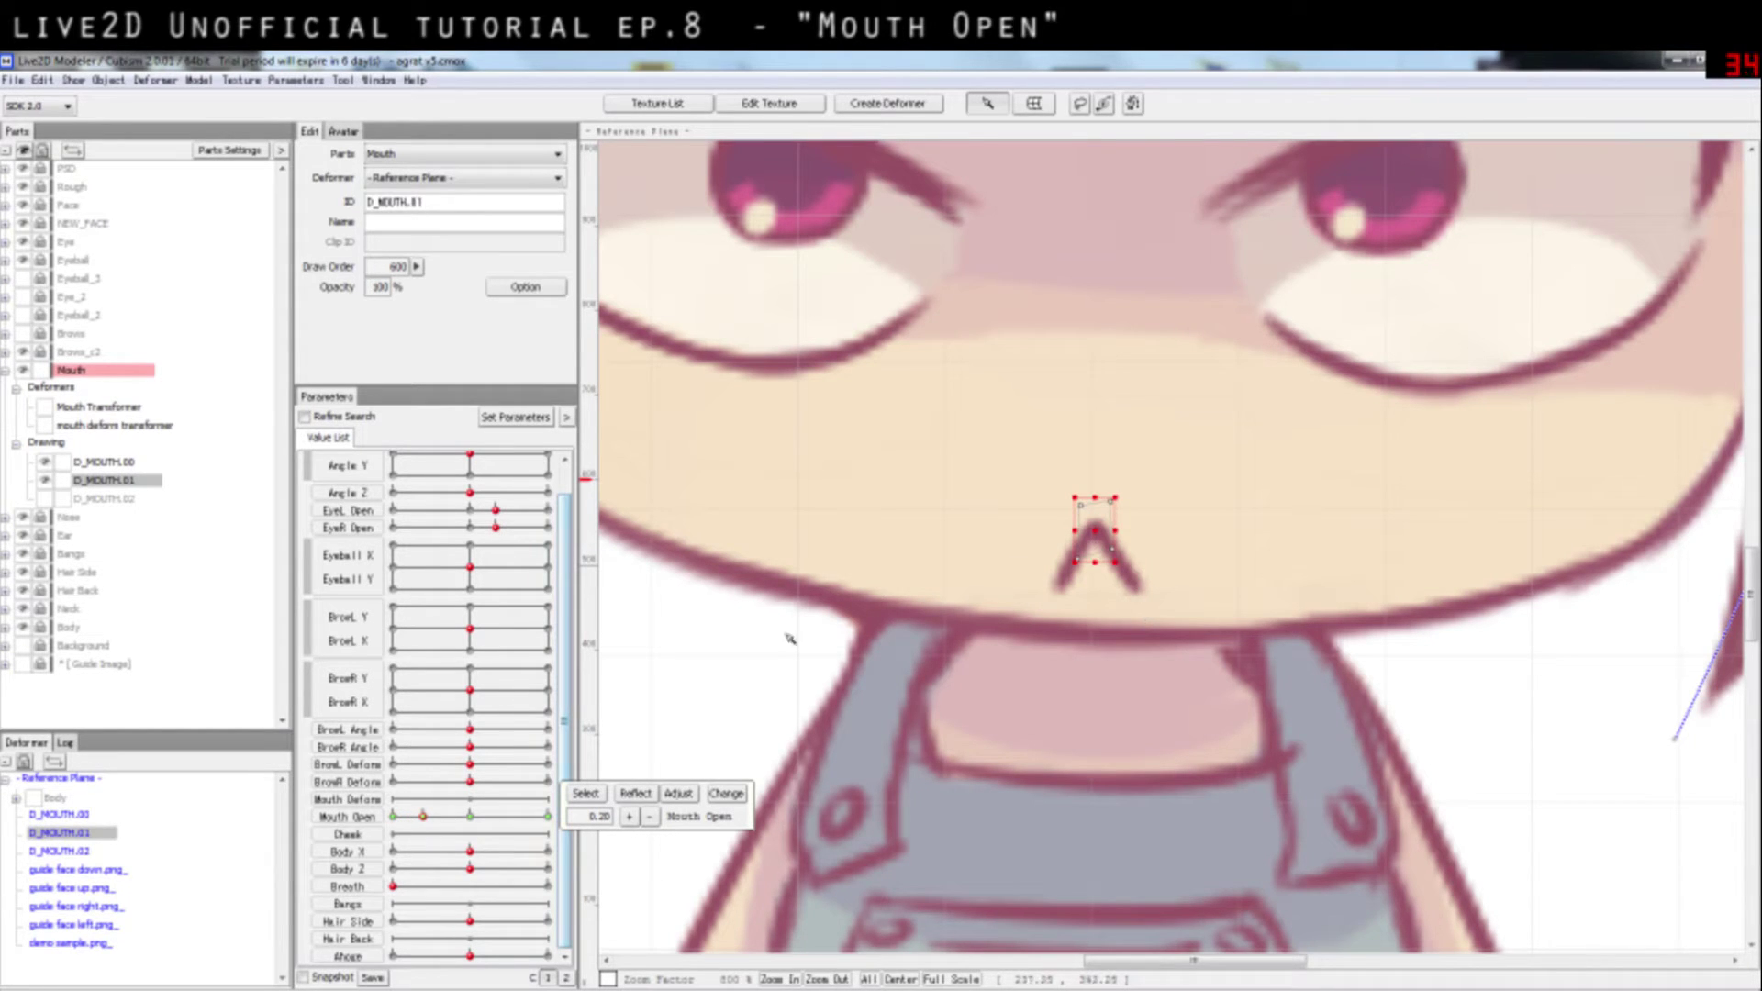
left_click_drag(424, 816, 398, 824)
scroll(1096, 695, "down", 3)
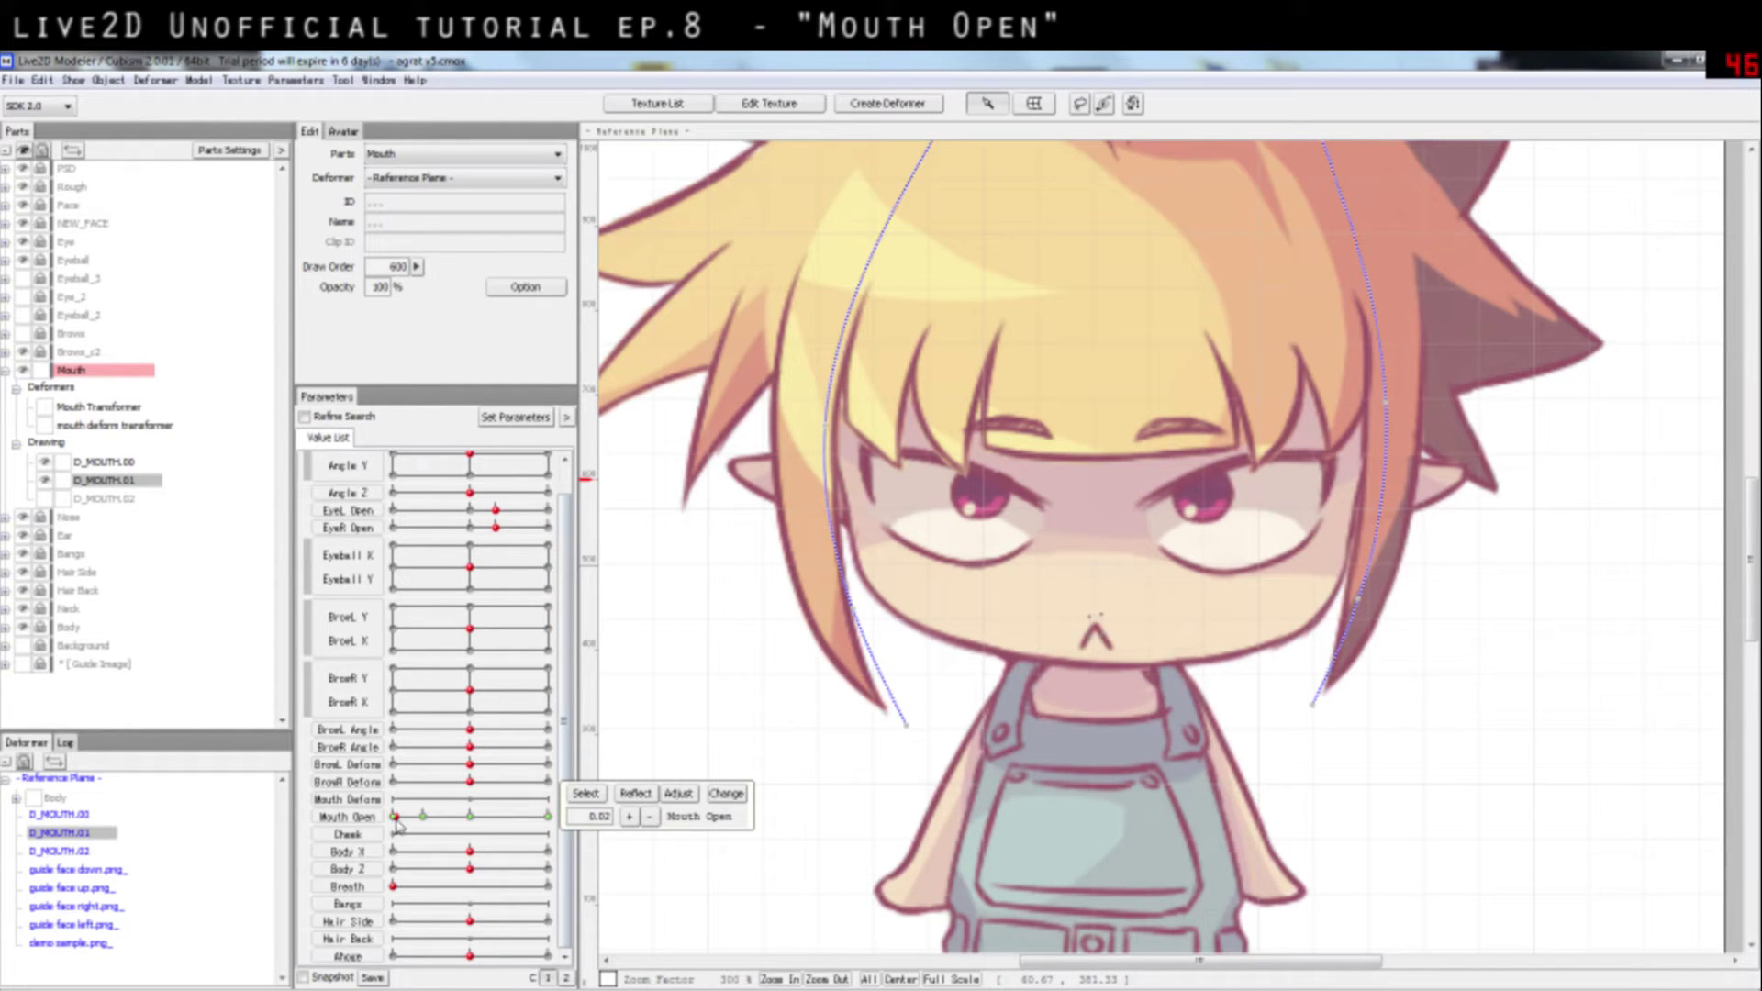
scroll(1168, 719, "up", 3)
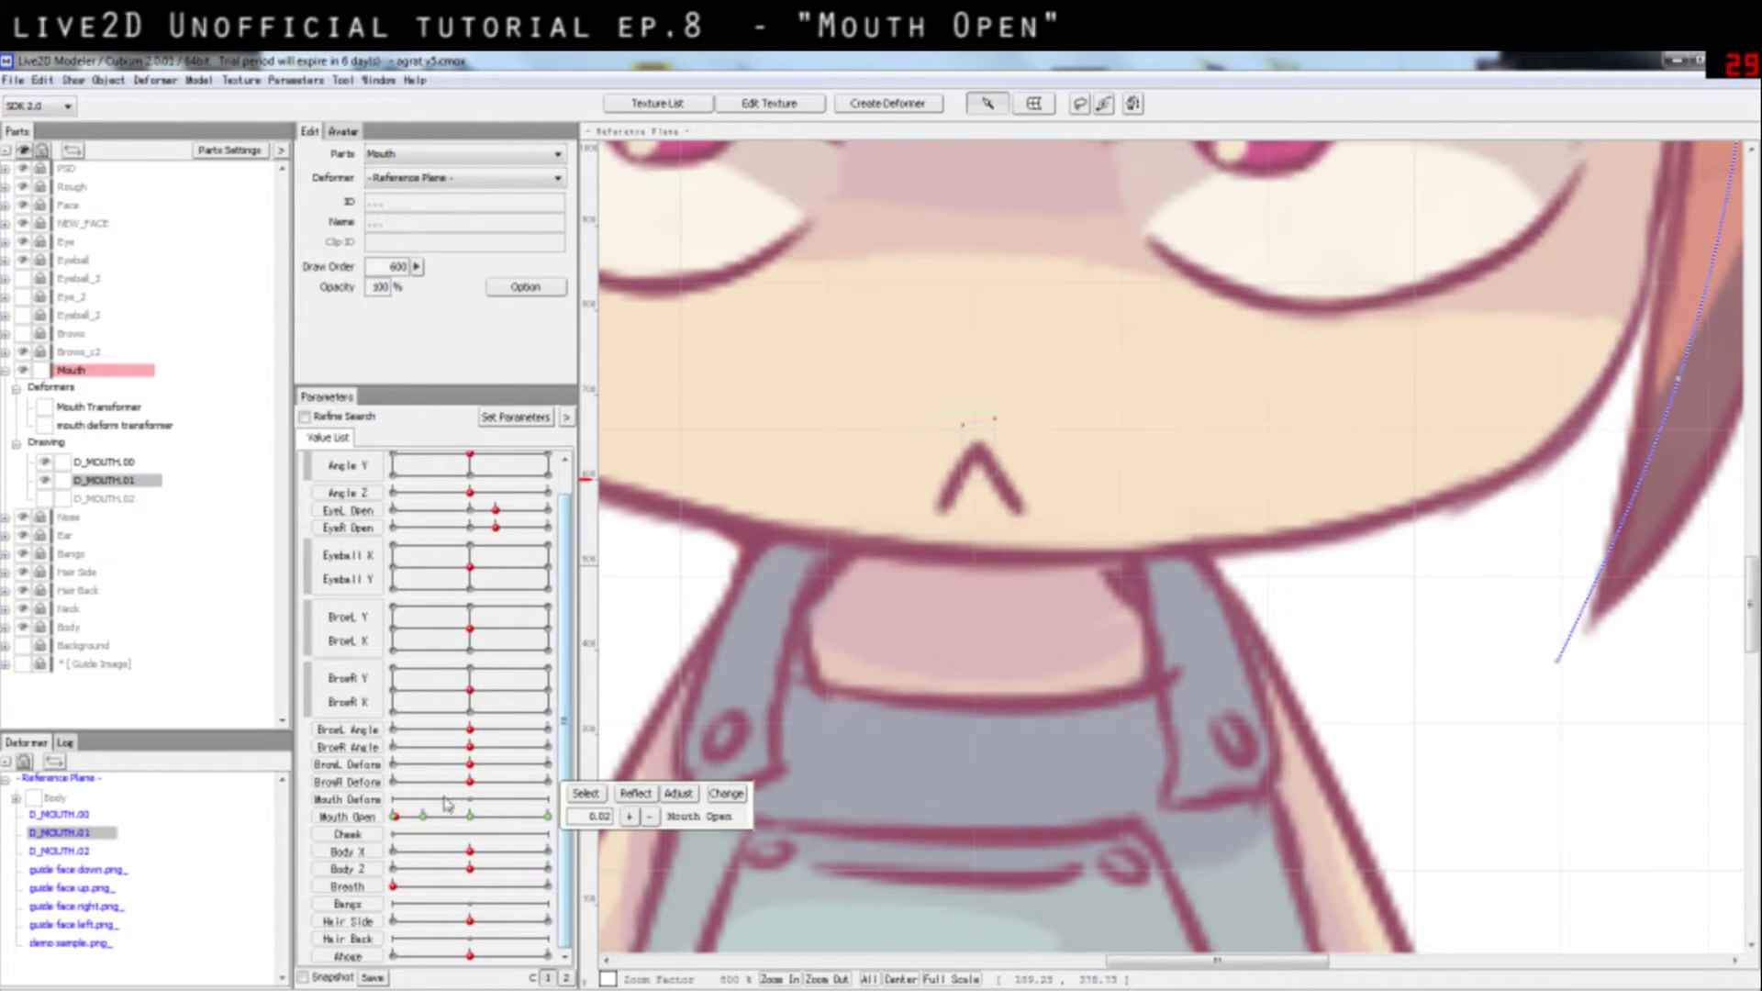
left_click(405, 817)
mouse_move(405, 817)
left_mouse_down()
mouse_move(424, 826)
mouse_move(390, 823)
mouse_move(411, 825)
left_mouse_up()
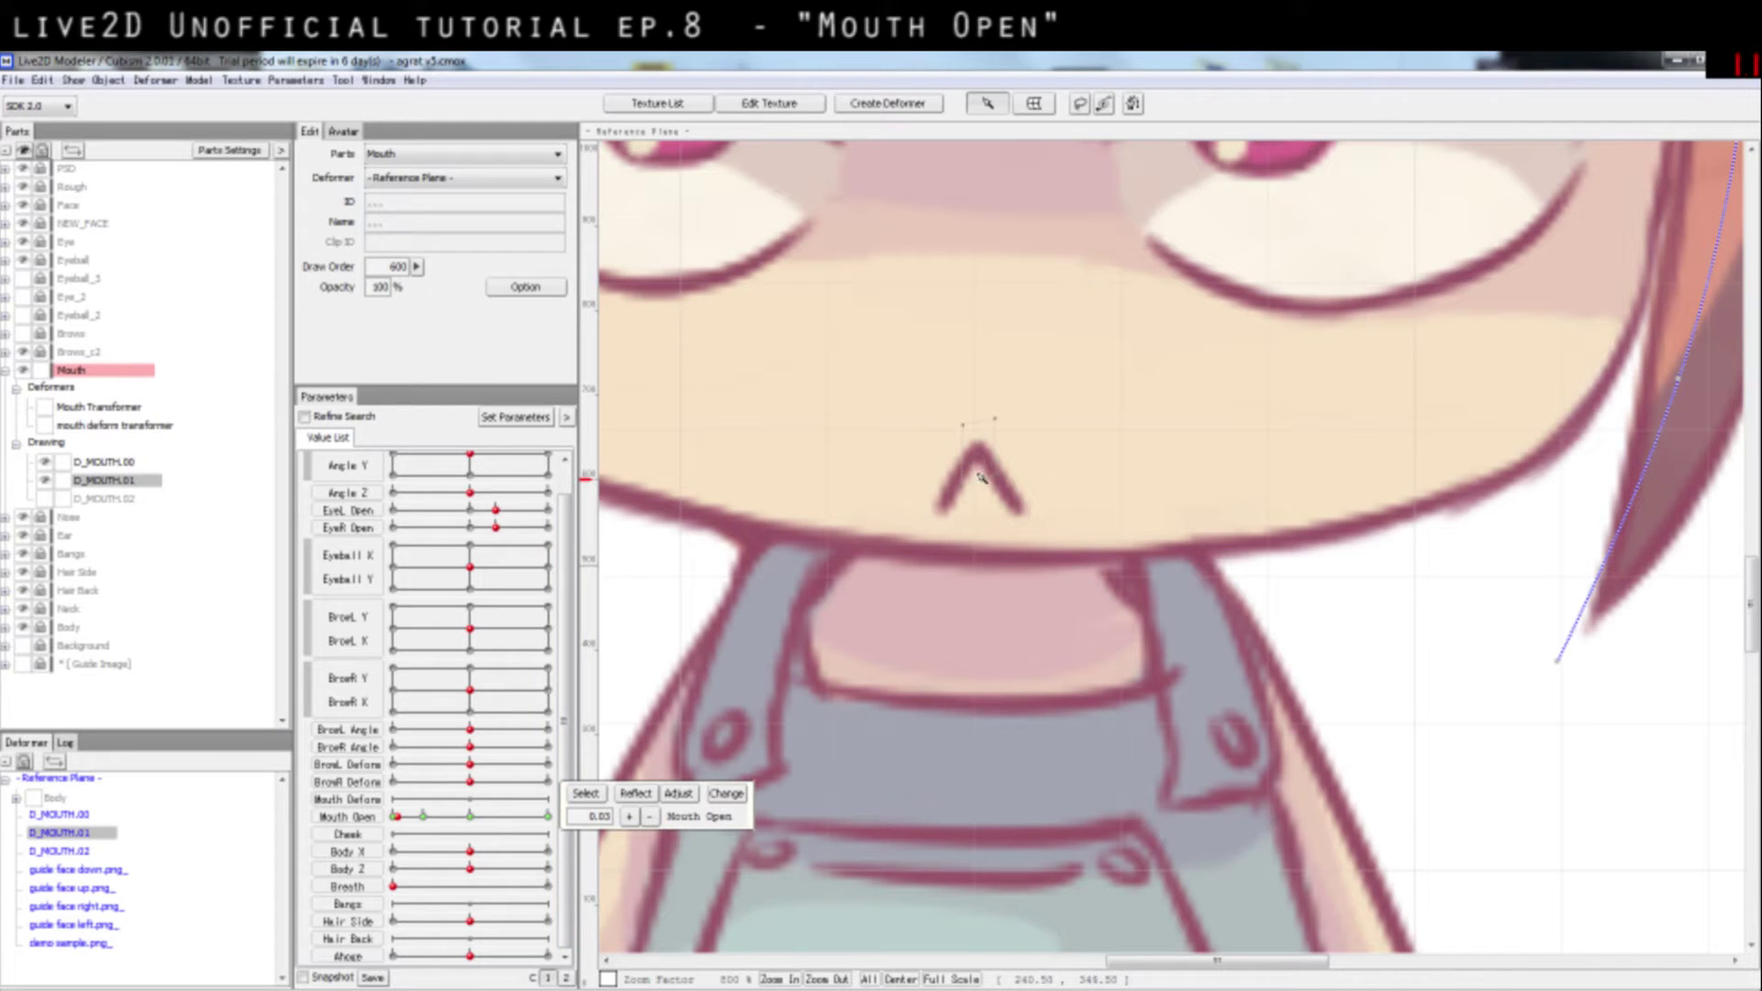
left_click_drag(421, 819, 420, 820)
left_click(396, 817)
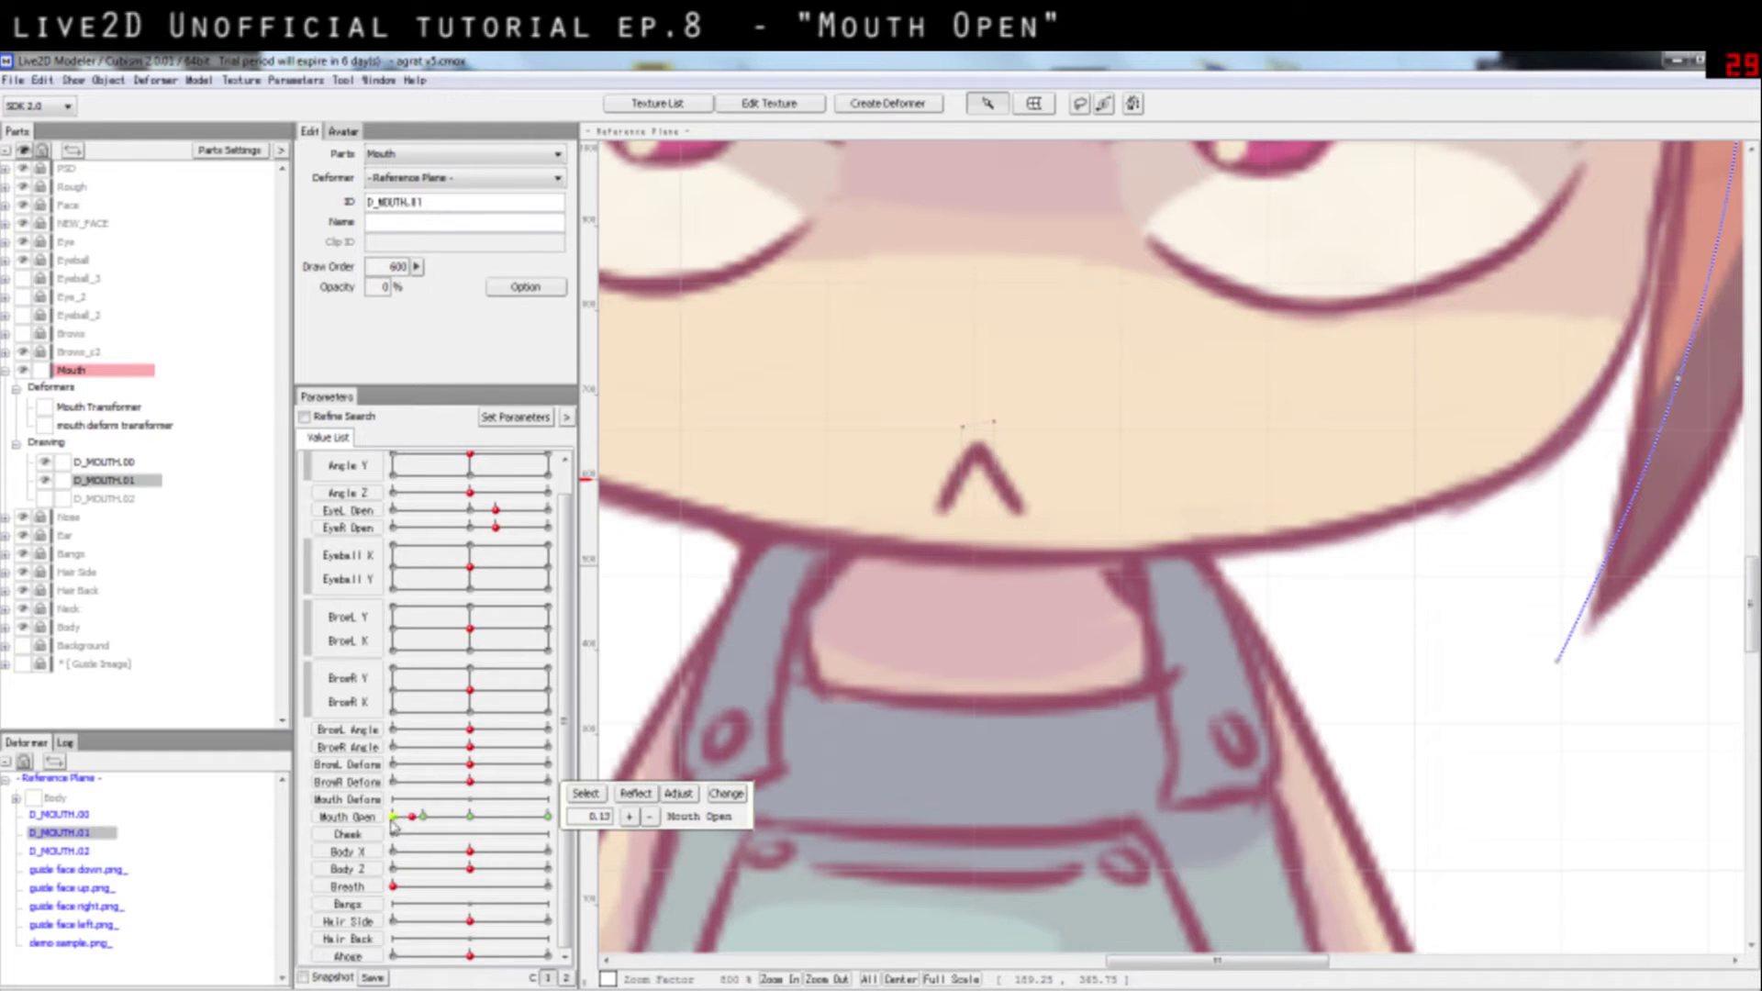
left_click(410, 818)
right_click(422, 816)
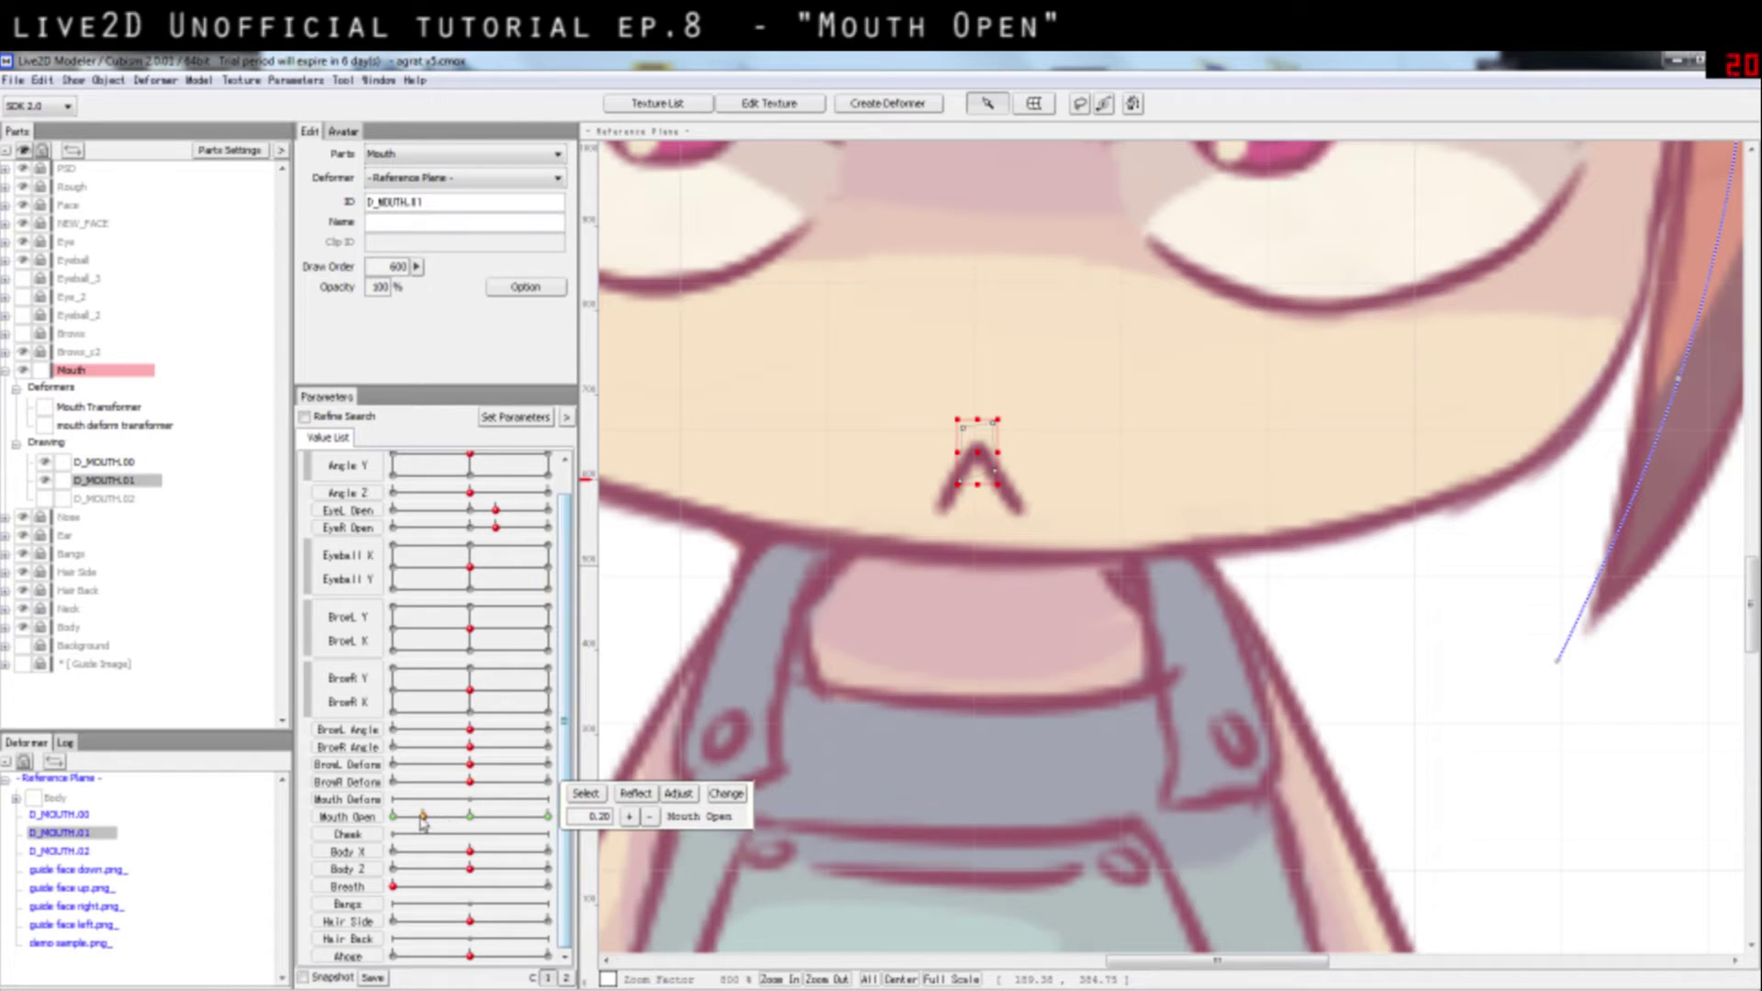
left_click_drag(421, 818, 424, 818)
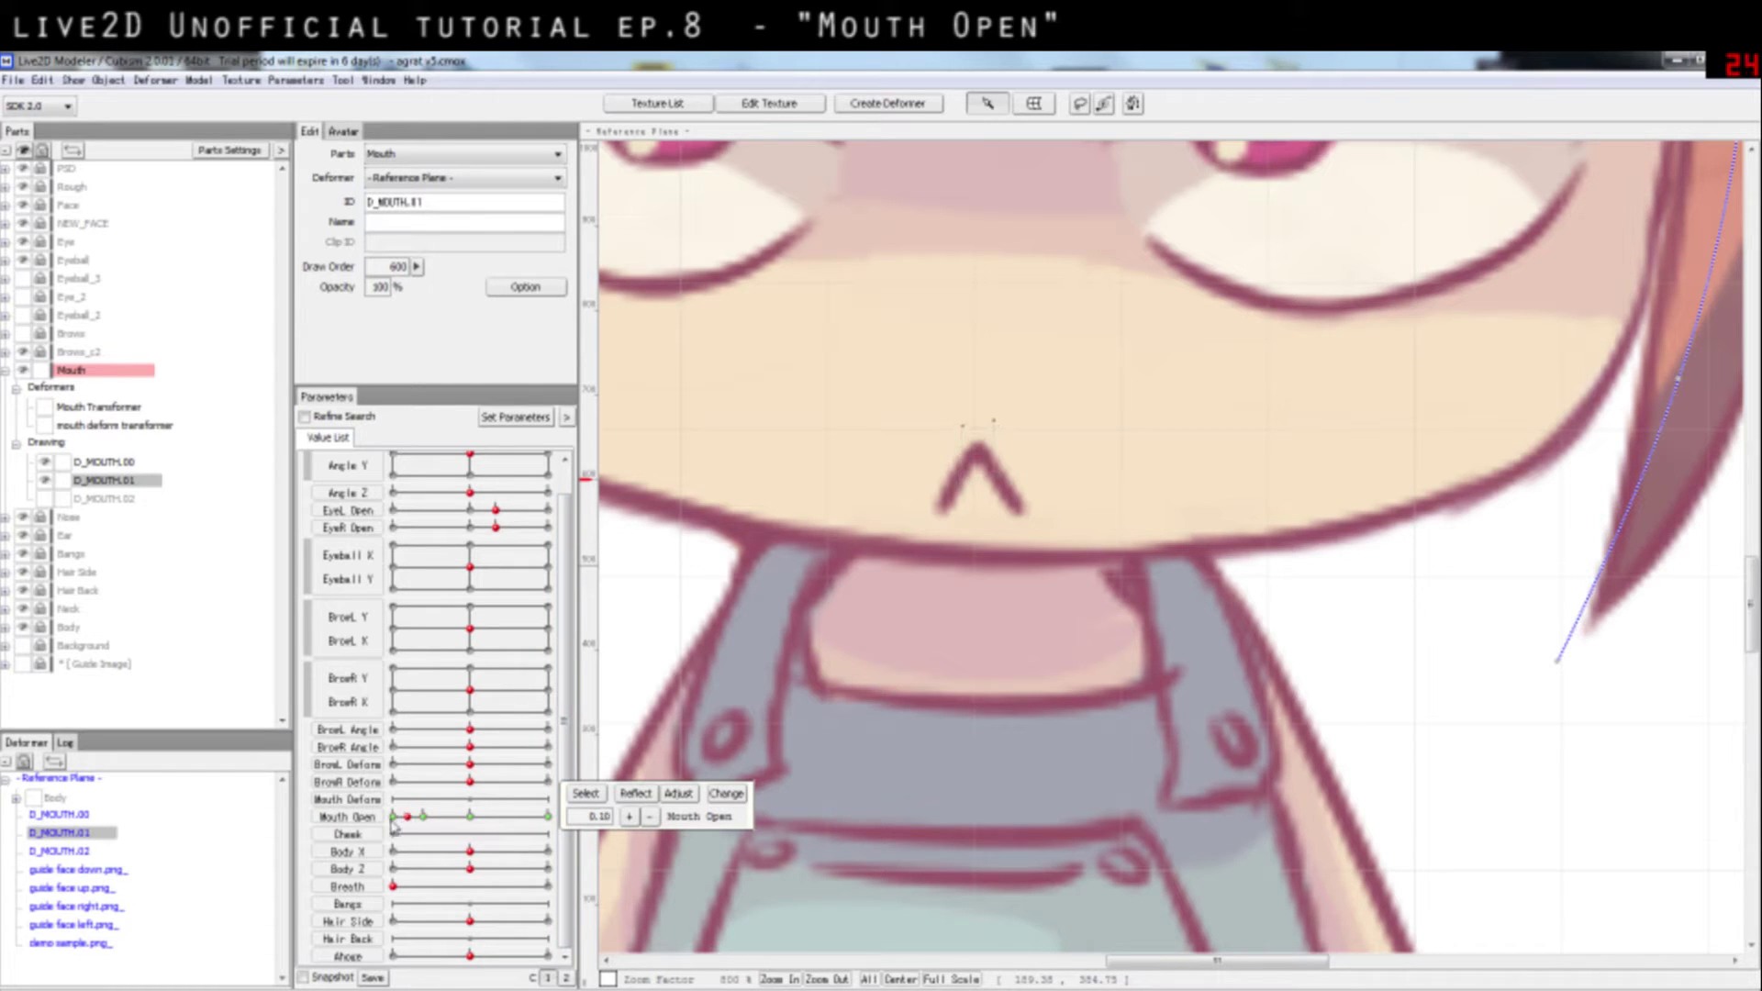
left_click(423, 819)
mouse_move(424, 818)
left_mouse_down()
mouse_move(394, 817)
mouse_move(422, 818)
left_mouse_up()
left_click(424, 818)
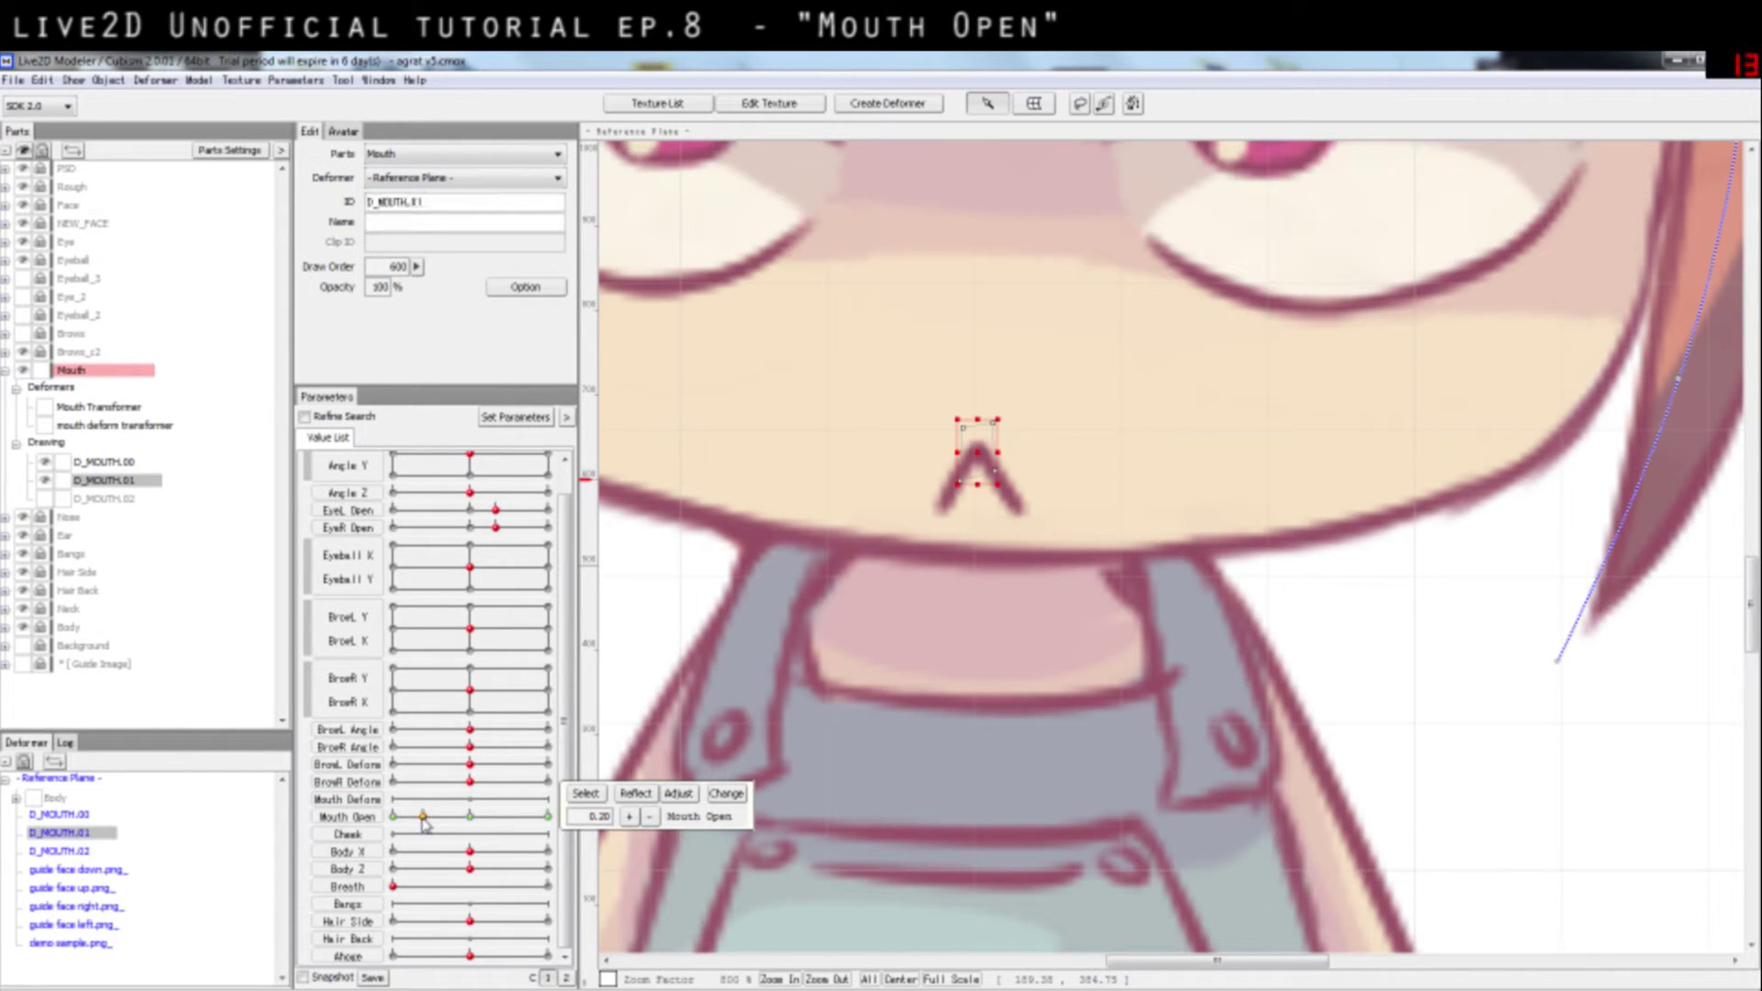
Step: Shrink D_MOUTH.01 slightly by raising its lower edge at Mouth Open 0 and lowering its upper edge at 0.2
left_click_drag(424, 818, 384, 818)
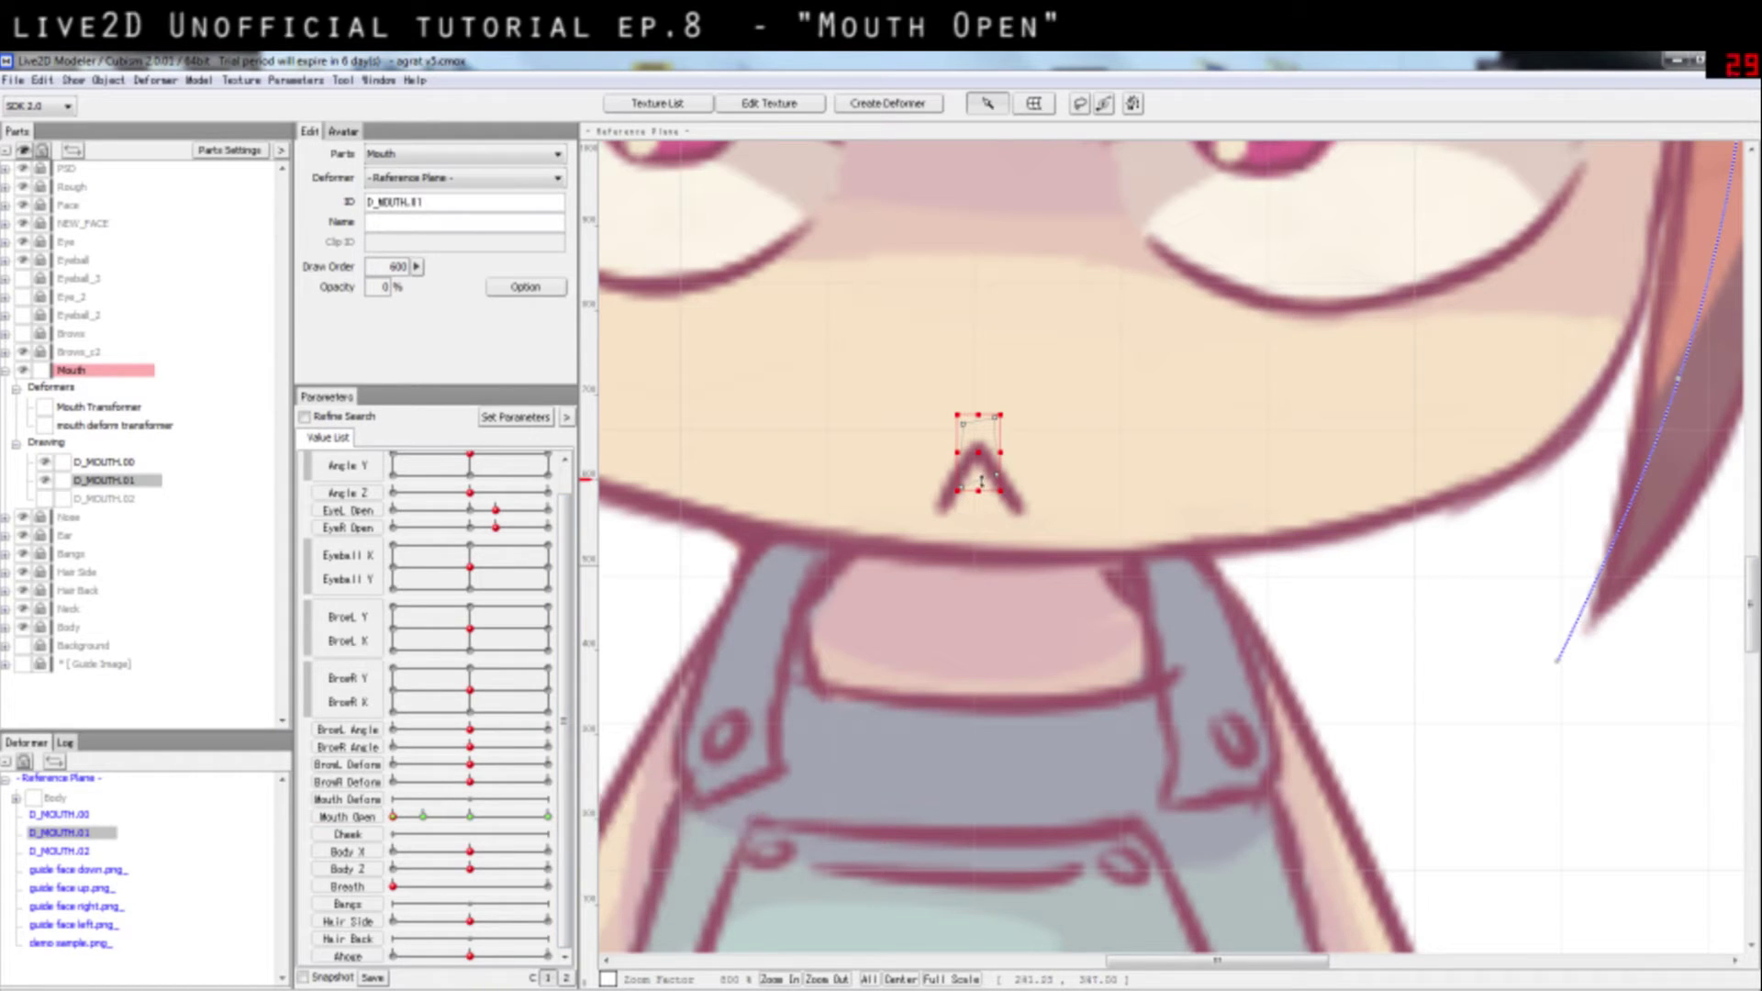
left_click_drag(981, 483, 980, 477)
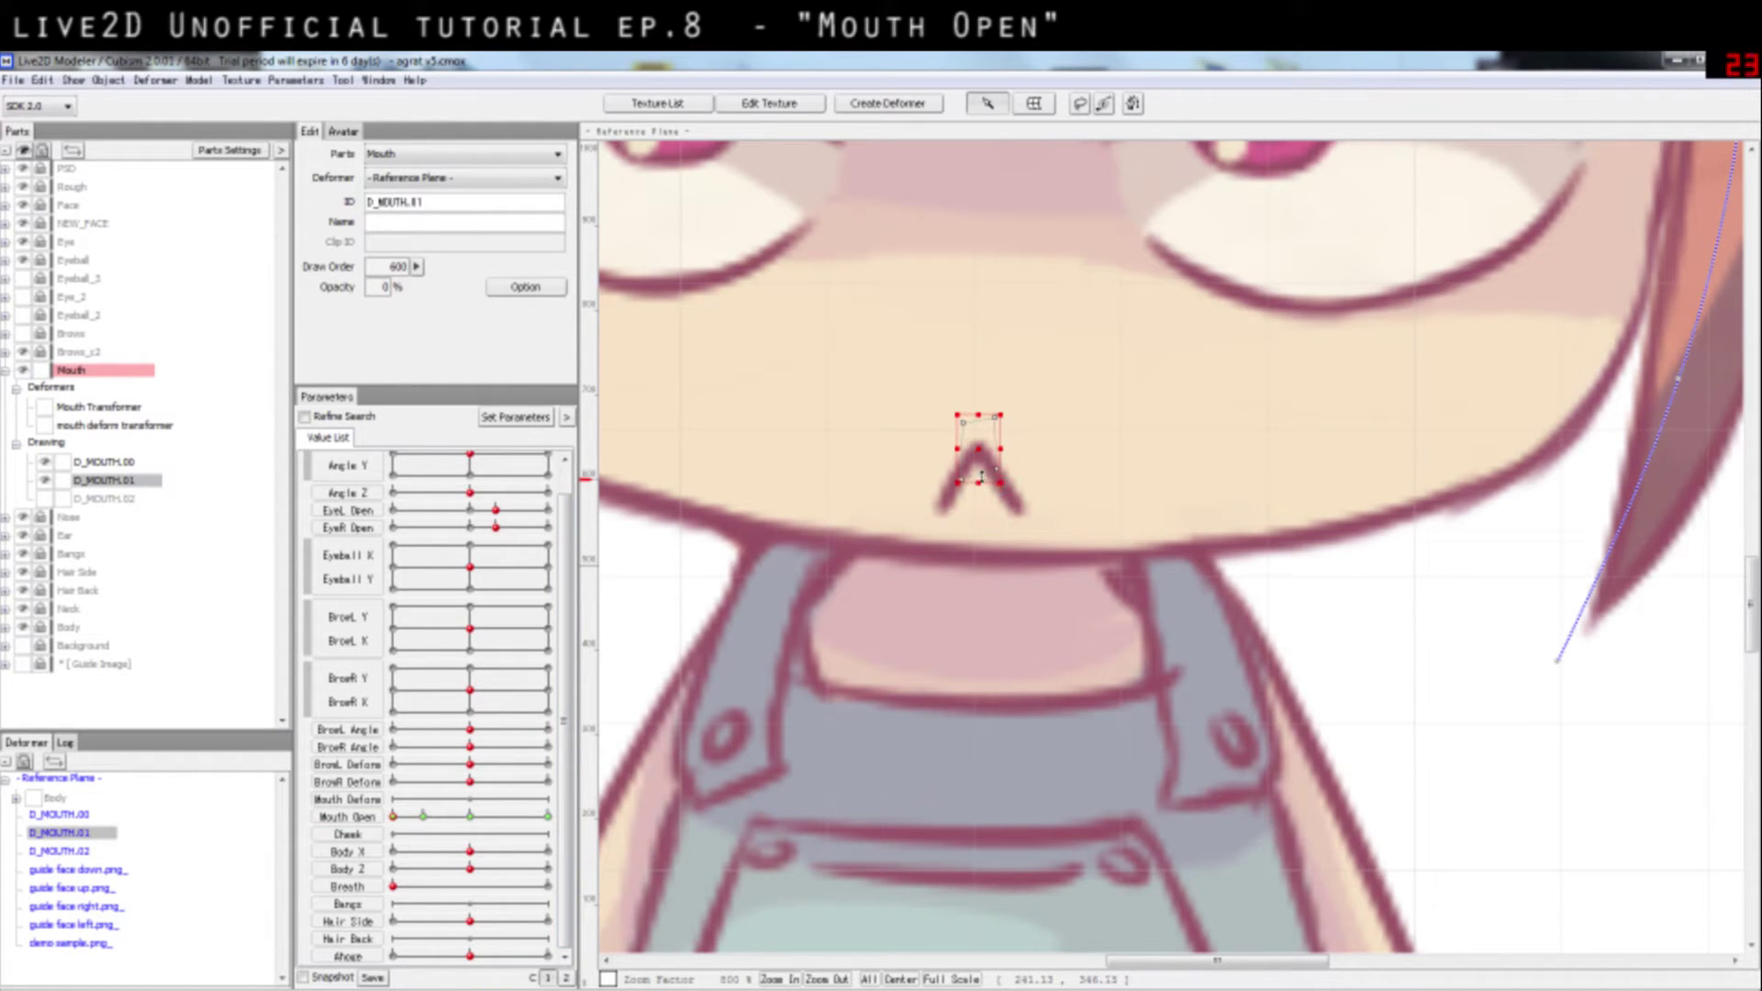
left_click(398, 819)
mouse_move(424, 817)
left_mouse_down()
mouse_move(408, 816)
mouse_move(426, 817)
left_mouse_up()
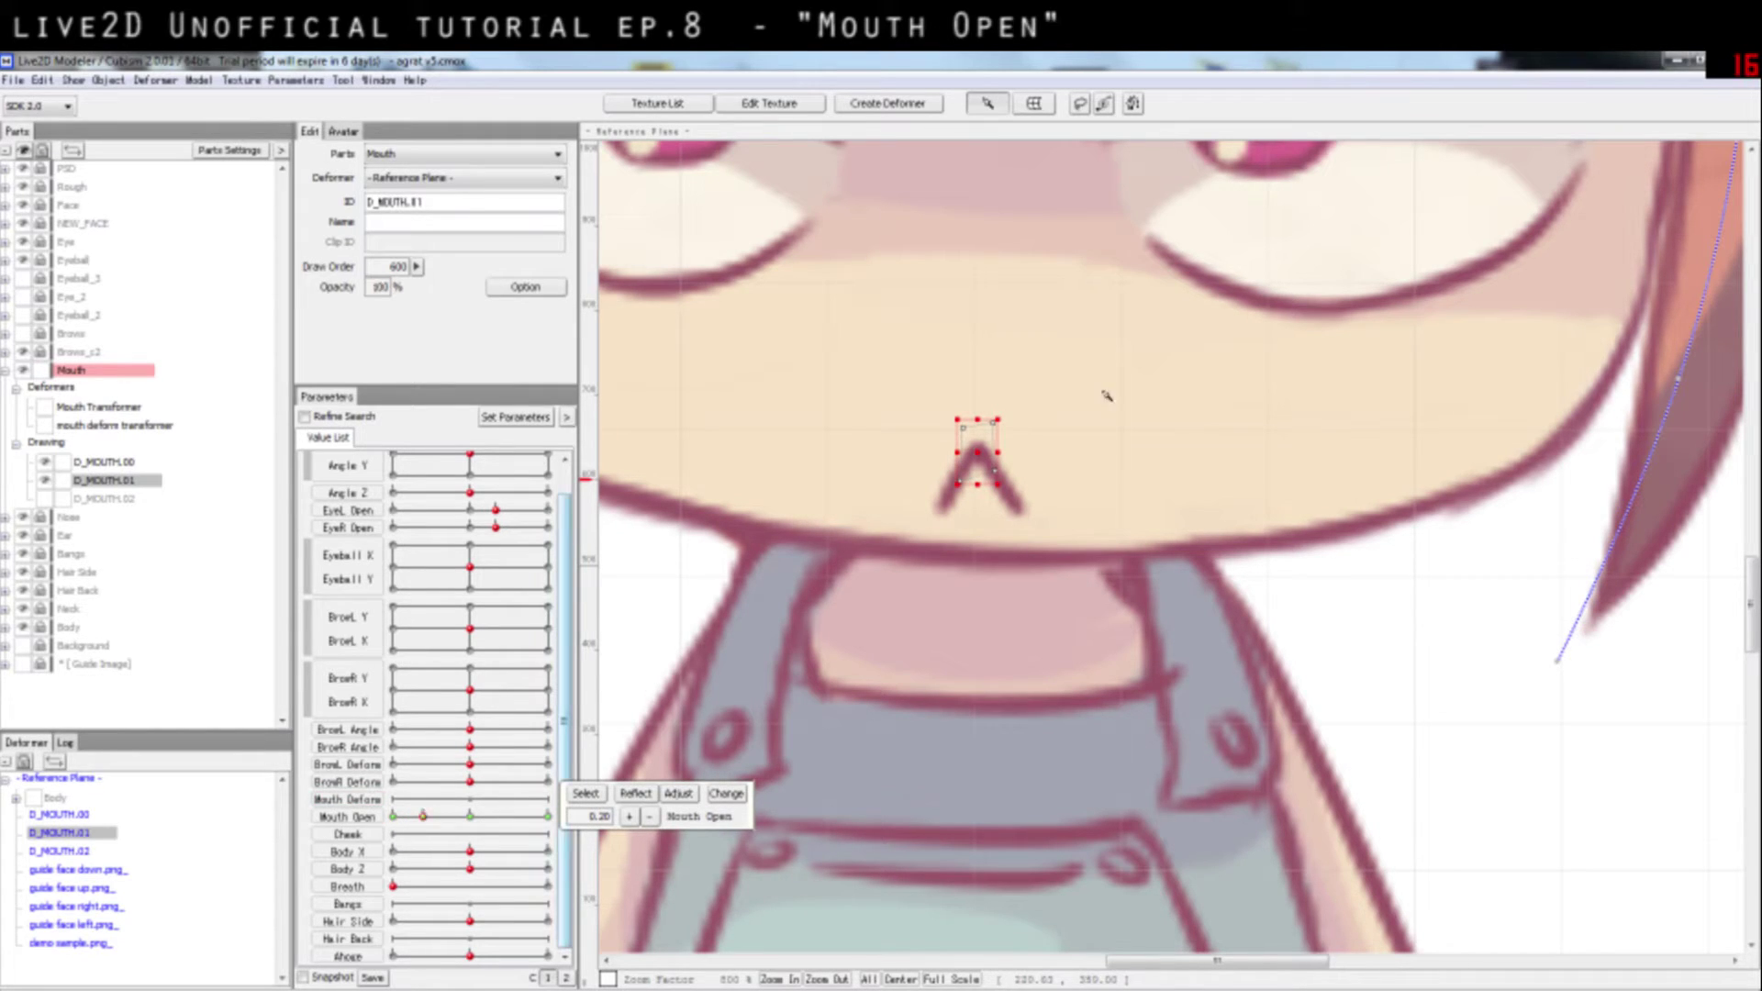
left_click_drag(975, 421, 975, 428)
Step: At Mouth Open 1, move the D_MOUTH.01 lower lip line down close to the chin line
left_click_drag(423, 816, 569, 816)
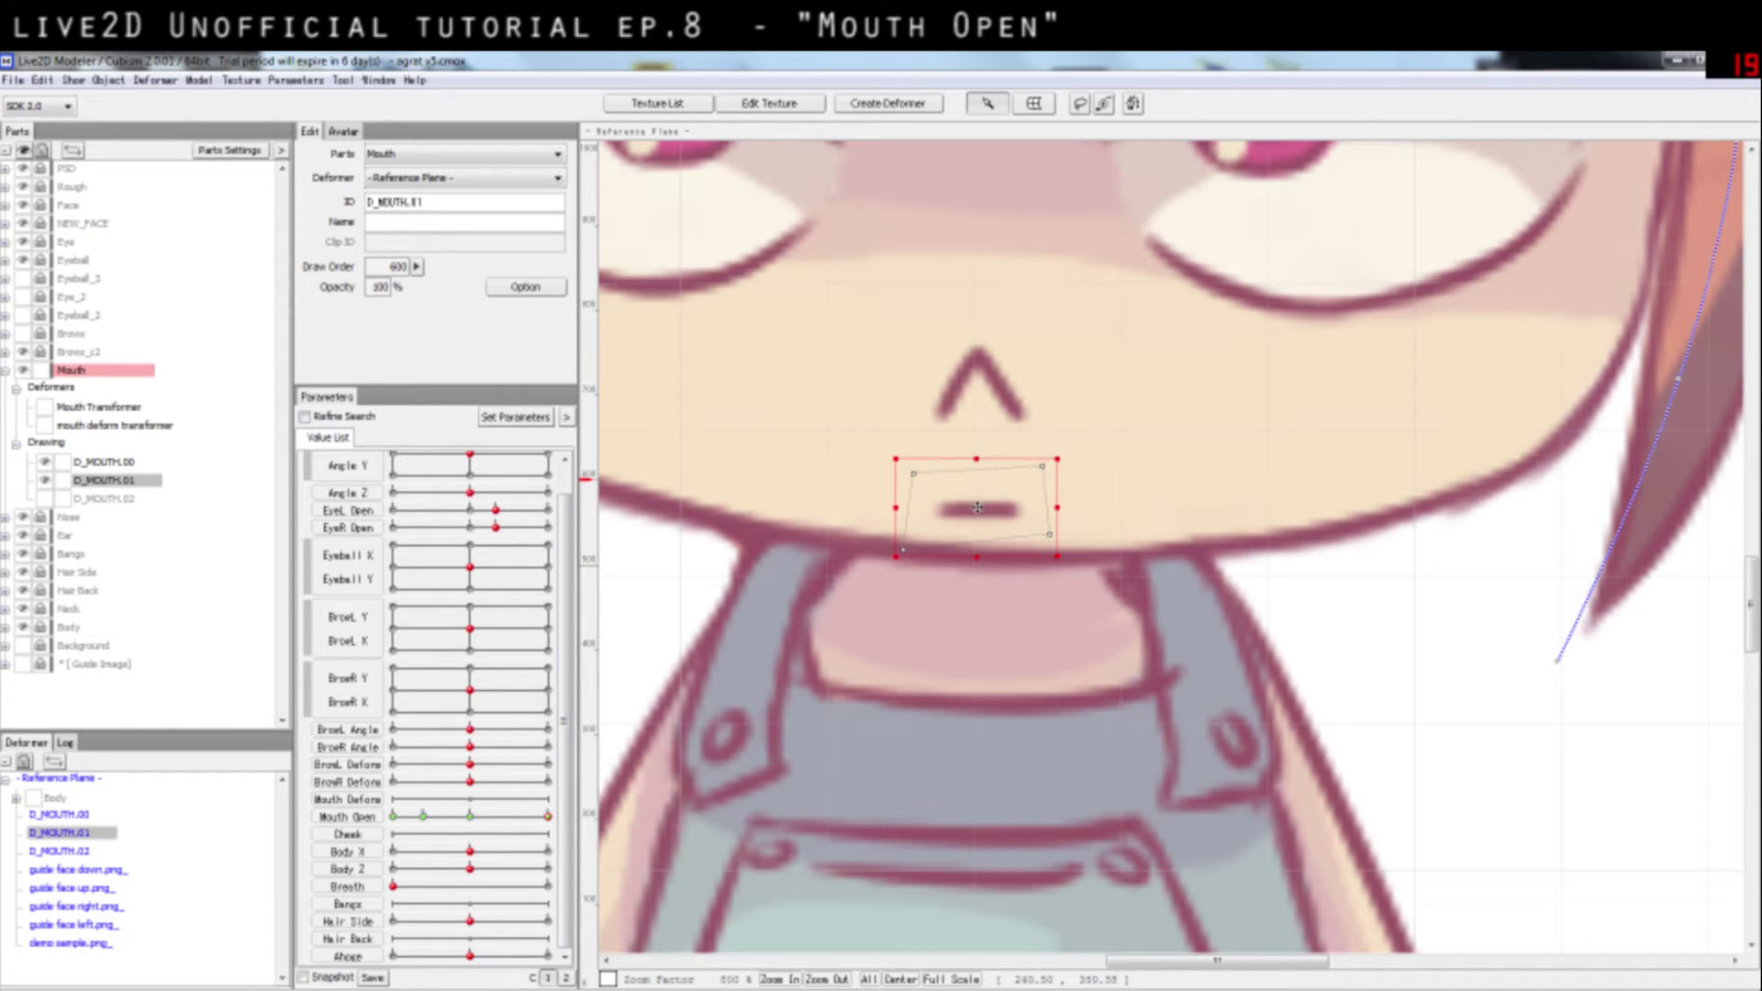
left_click_drag(978, 507, 978, 521)
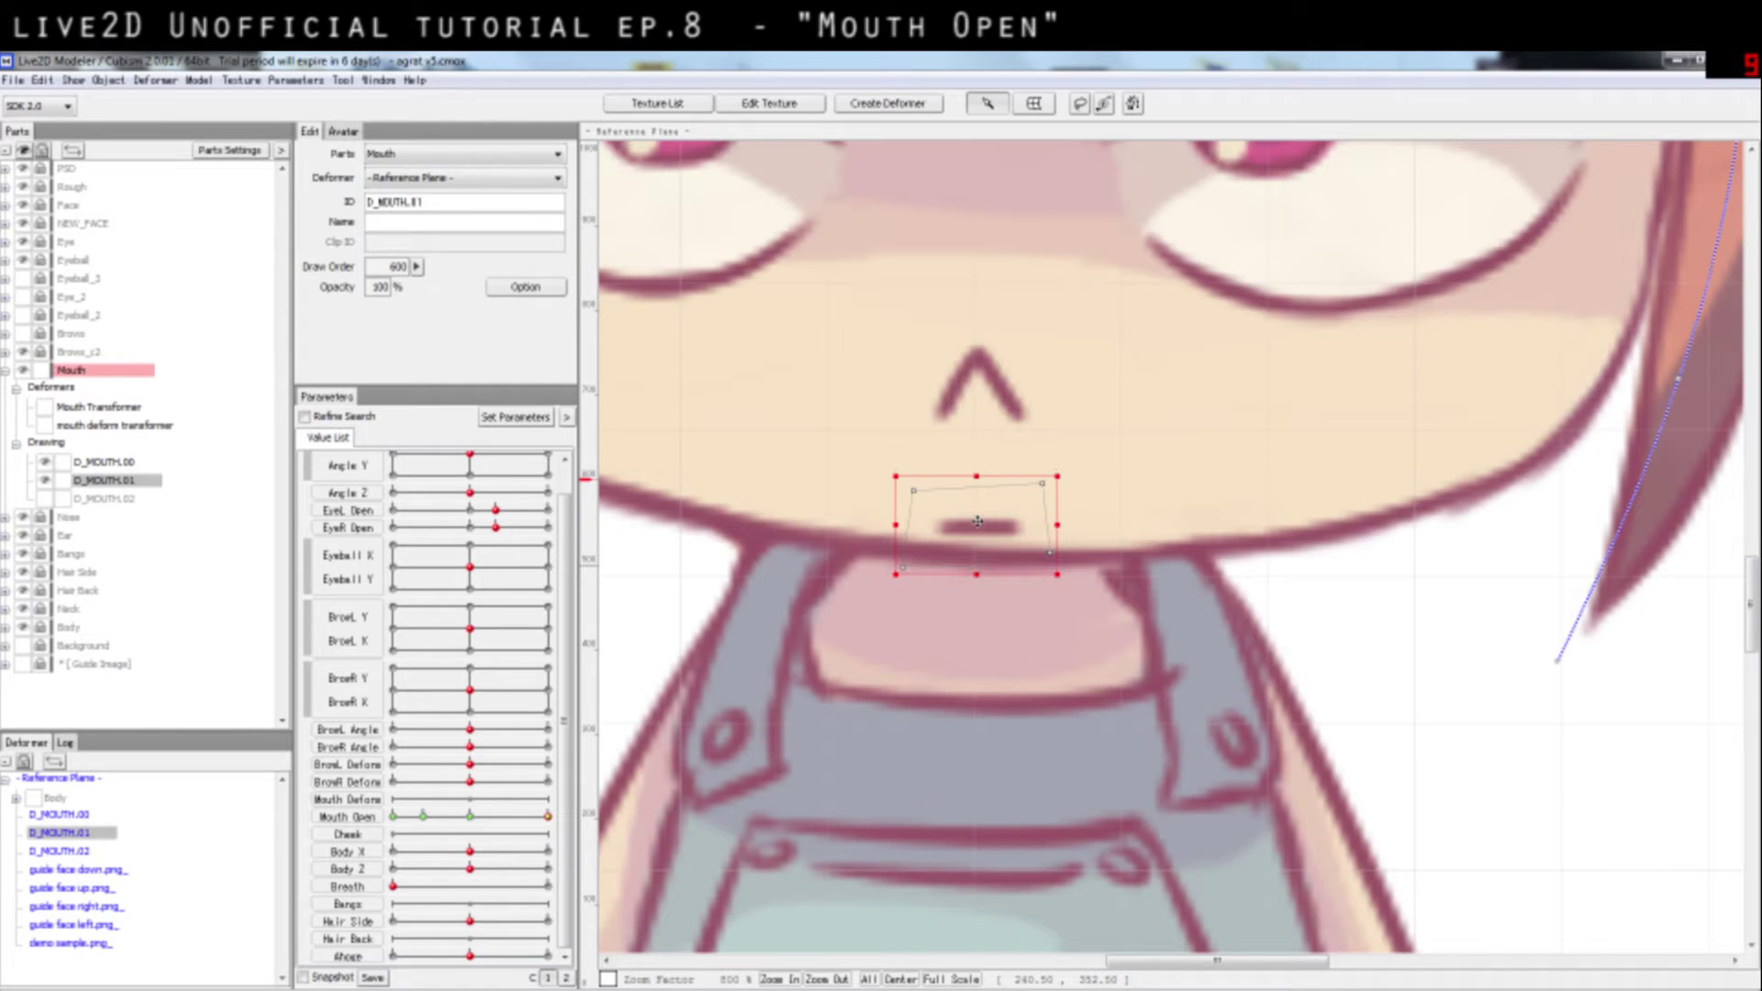
left_click_drag(548, 816, 493, 815)
left_click(548, 816)
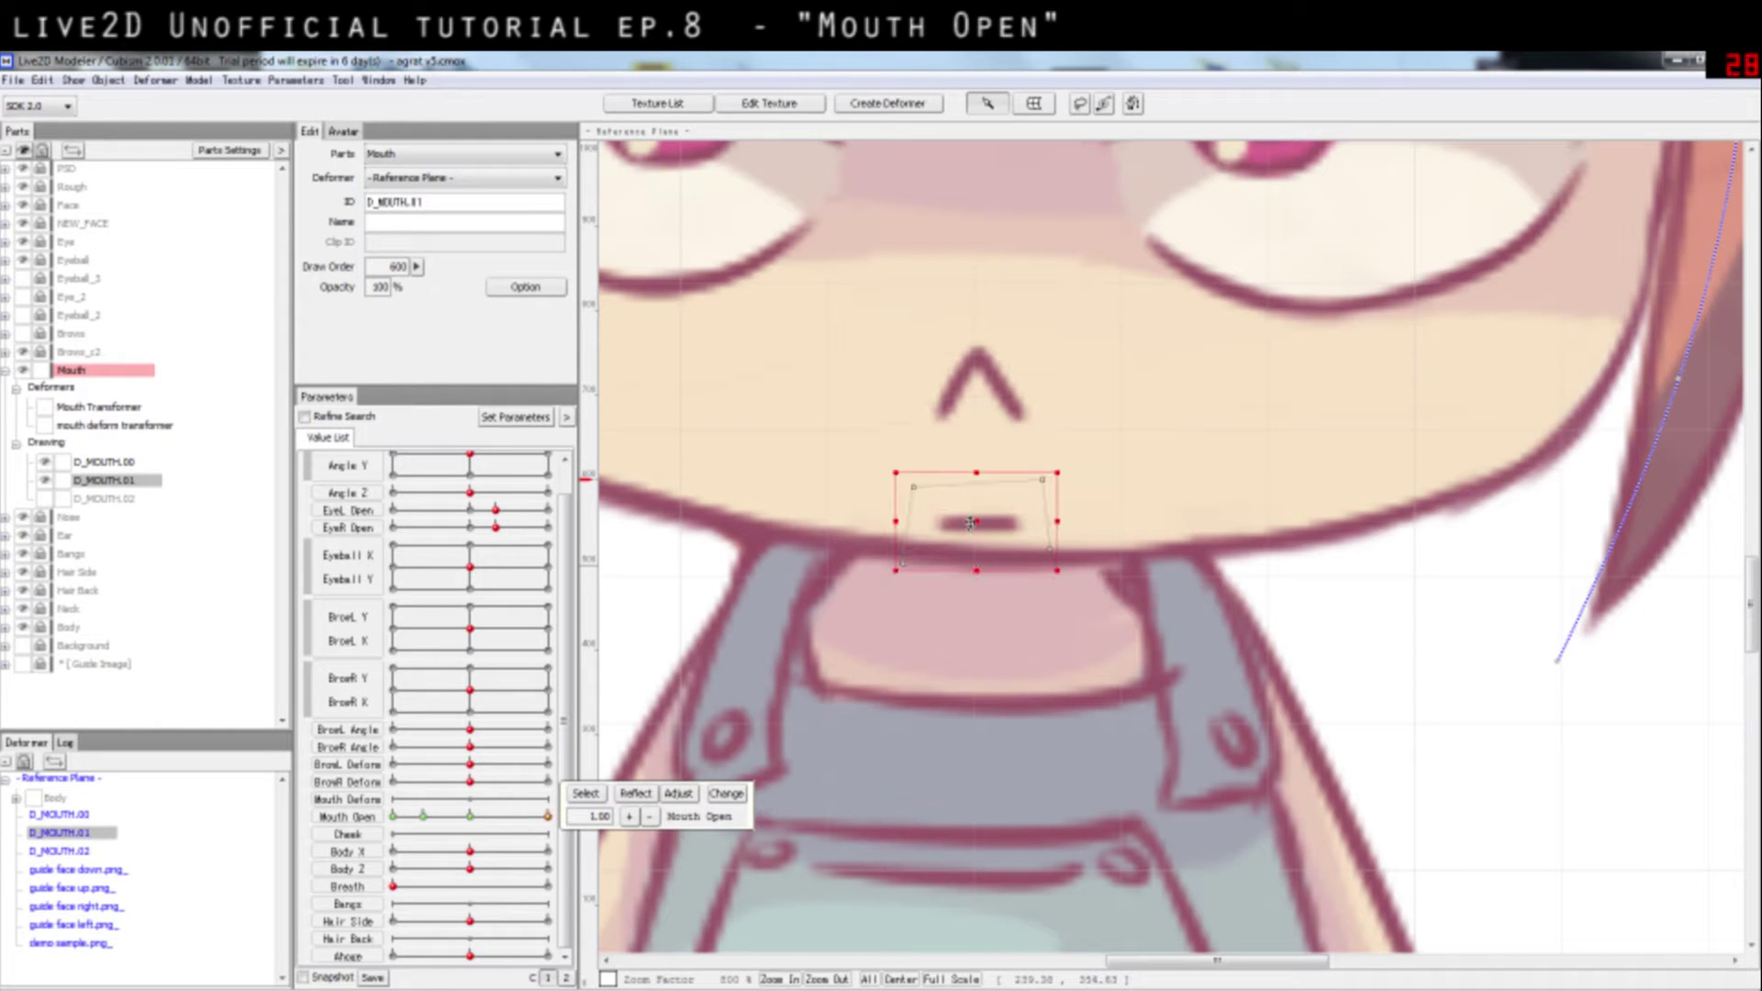
left_click_drag(973, 521, 973, 527)
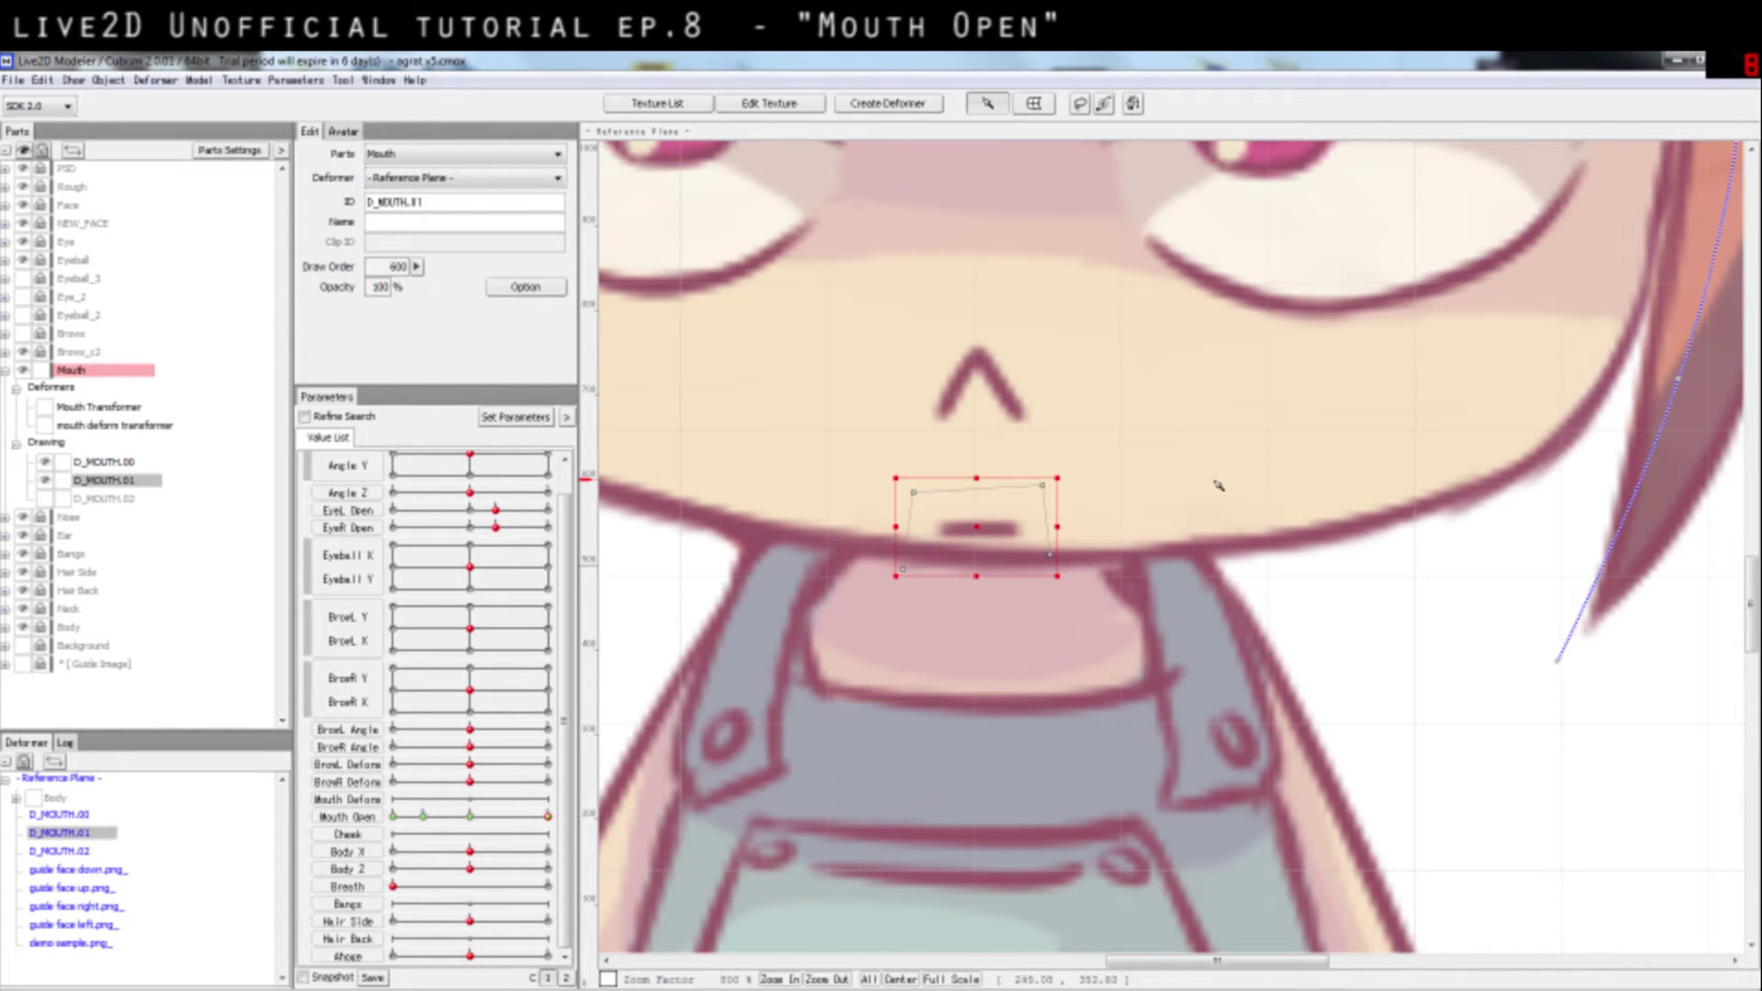
Step: Show the D_MOUTH.02 mouth interior again and scrub Mouth Open to compare it with the lips, ending at value 1
scroll(1213, 486, "down", 4)
mouse_move(470, 820)
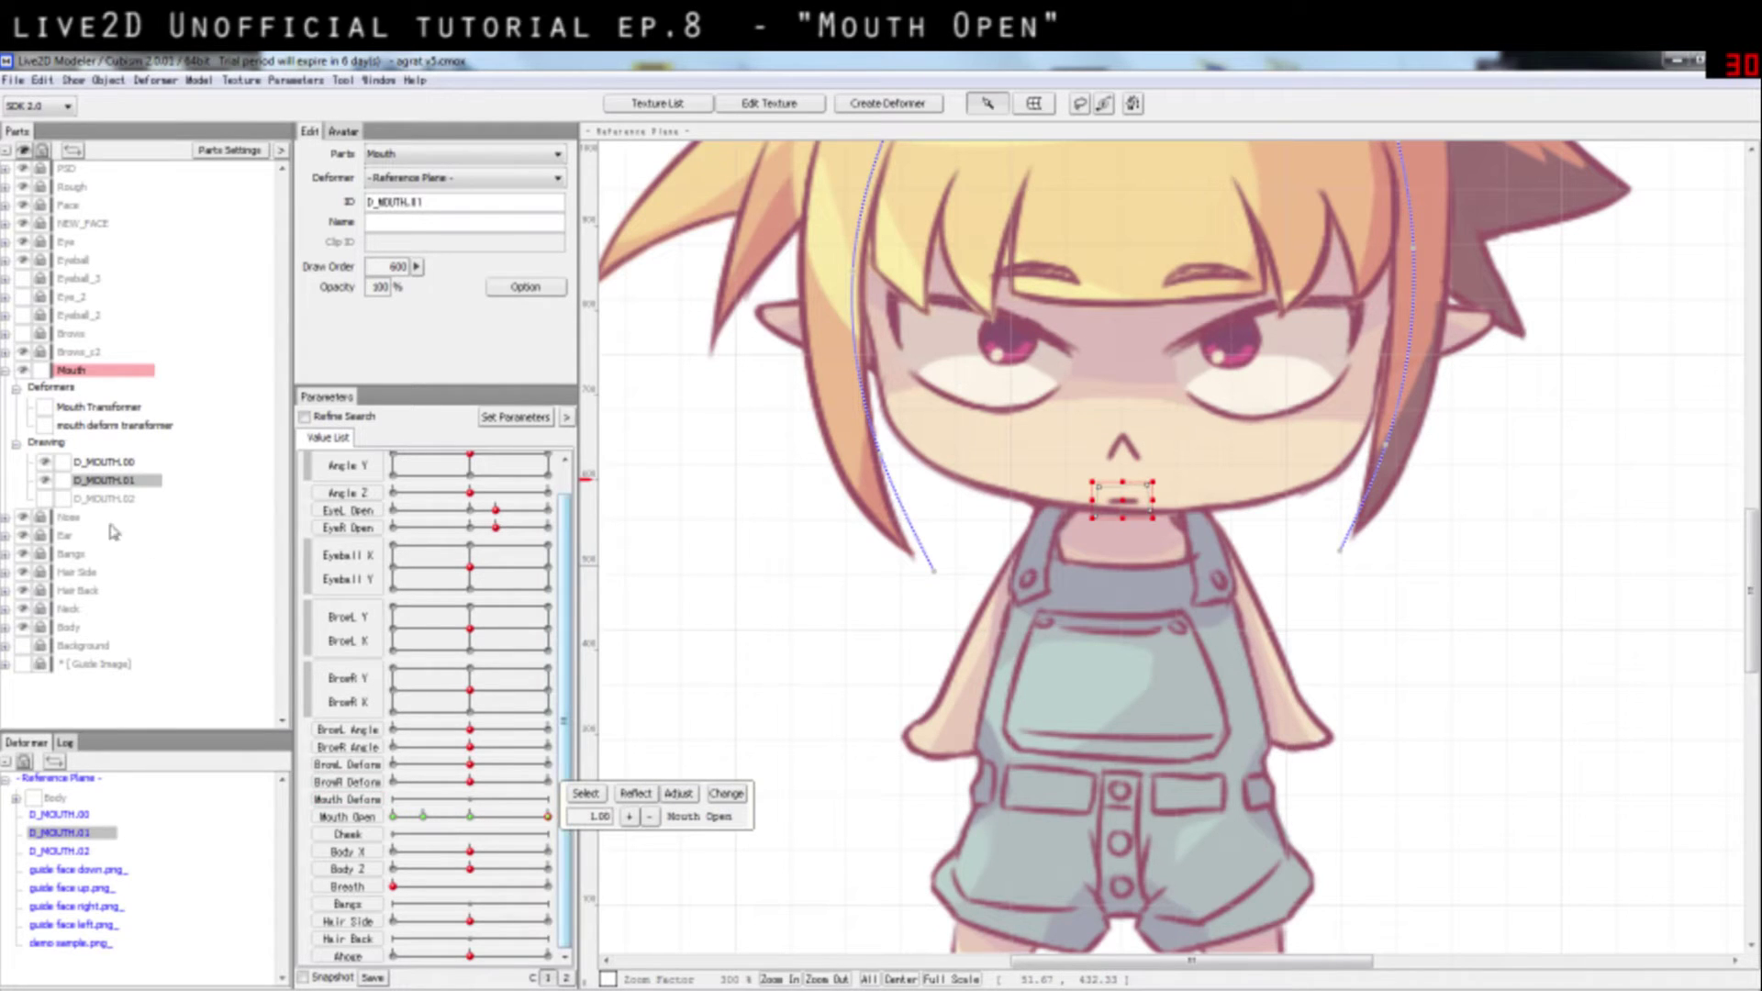
left_click(45, 498)
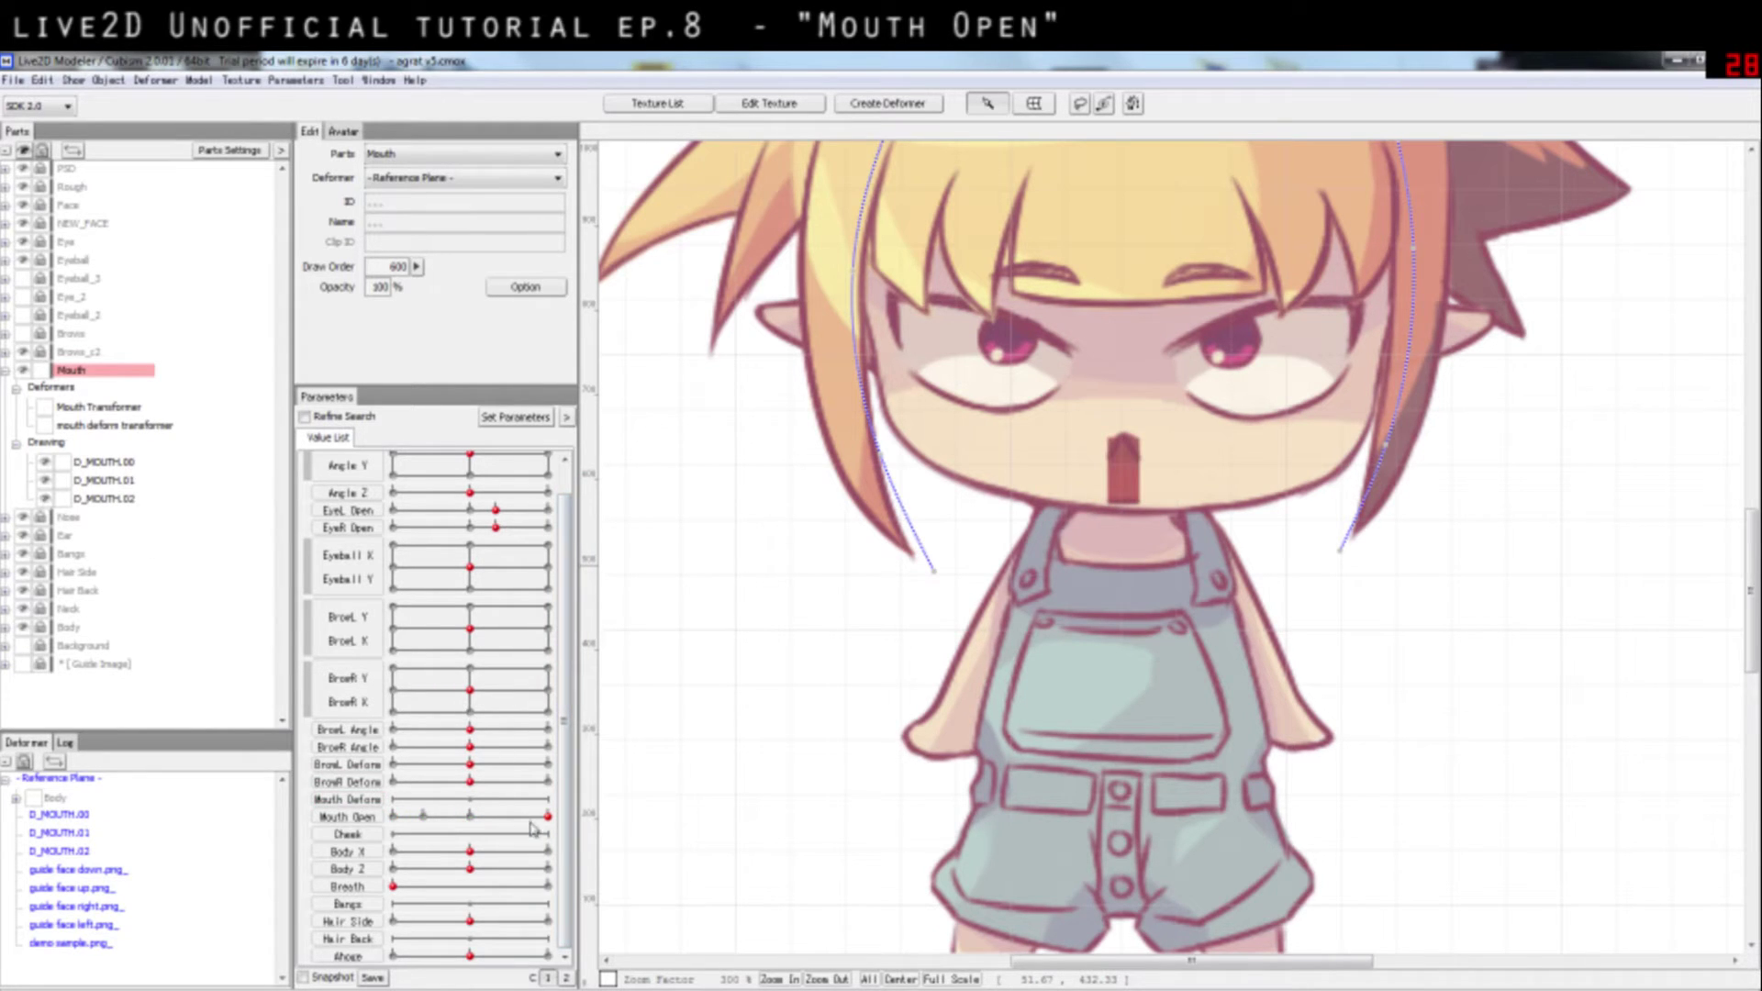
mouse_move(541, 819)
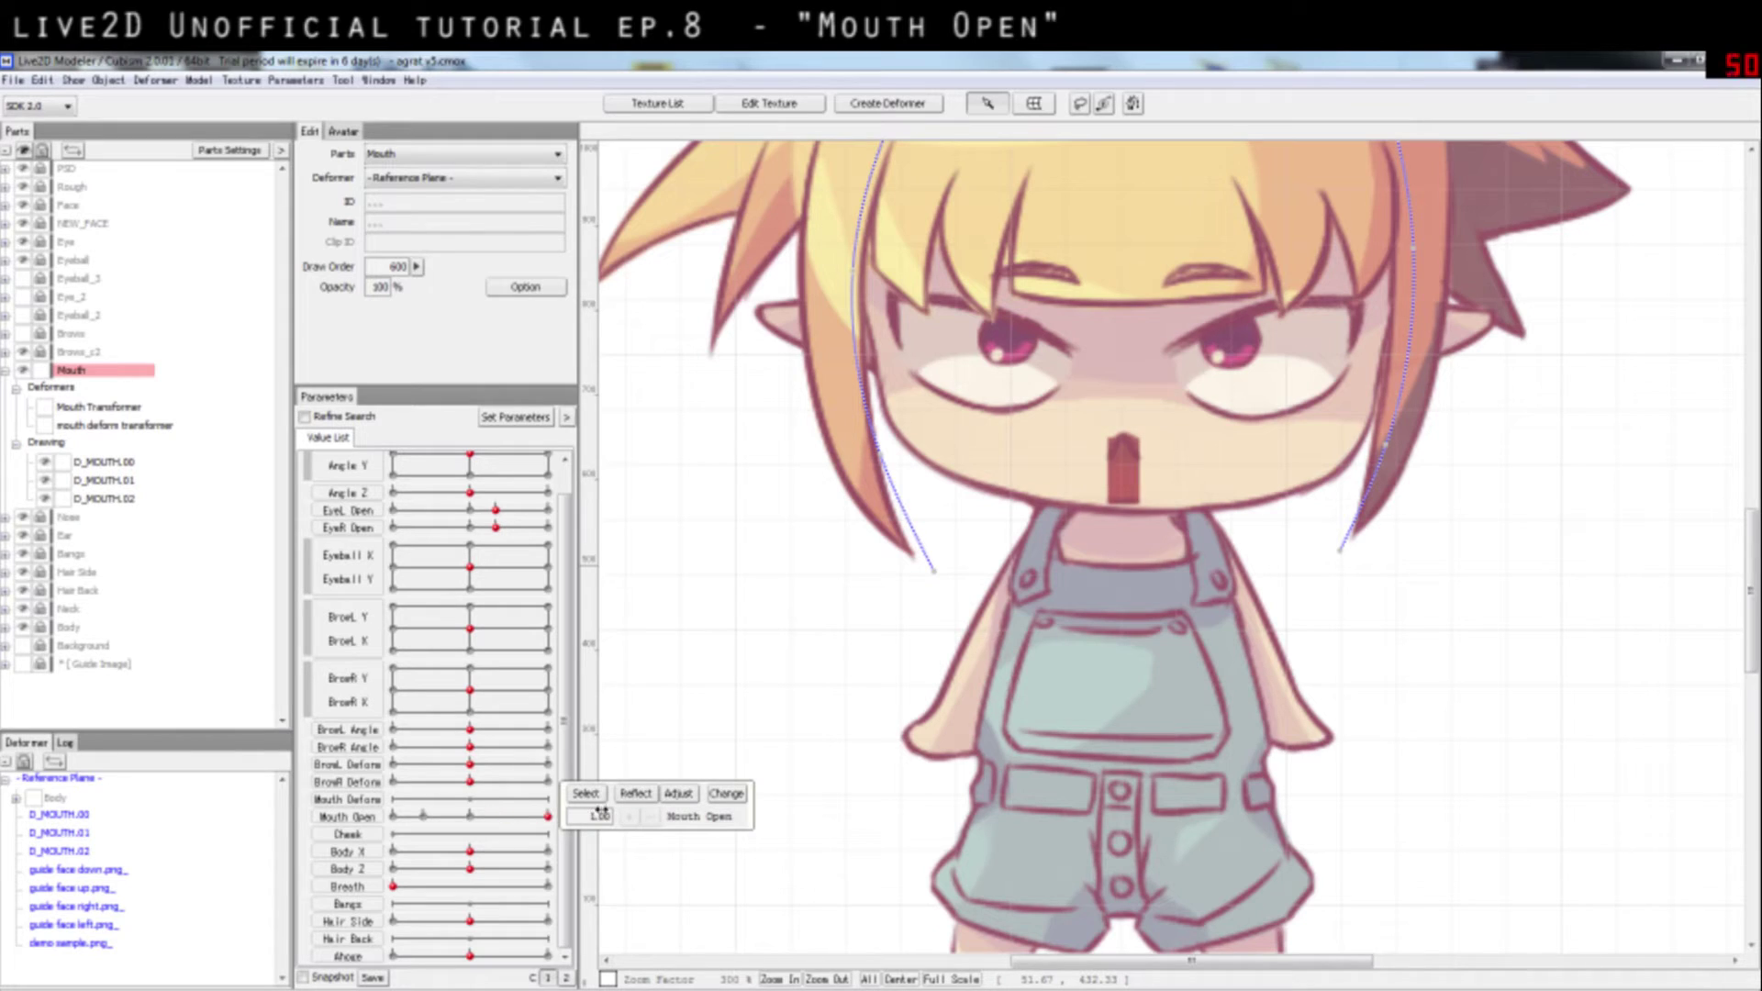
mouse_move(548, 816)
left_mouse_down()
mouse_move(480, 794)
mouse_move(505, 783)
mouse_move(476, 773)
mouse_move(612, 791)
mouse_move(491, 772)
mouse_move(636, 776)
left_mouse_up()
scroll(1133, 487, "up", 5)
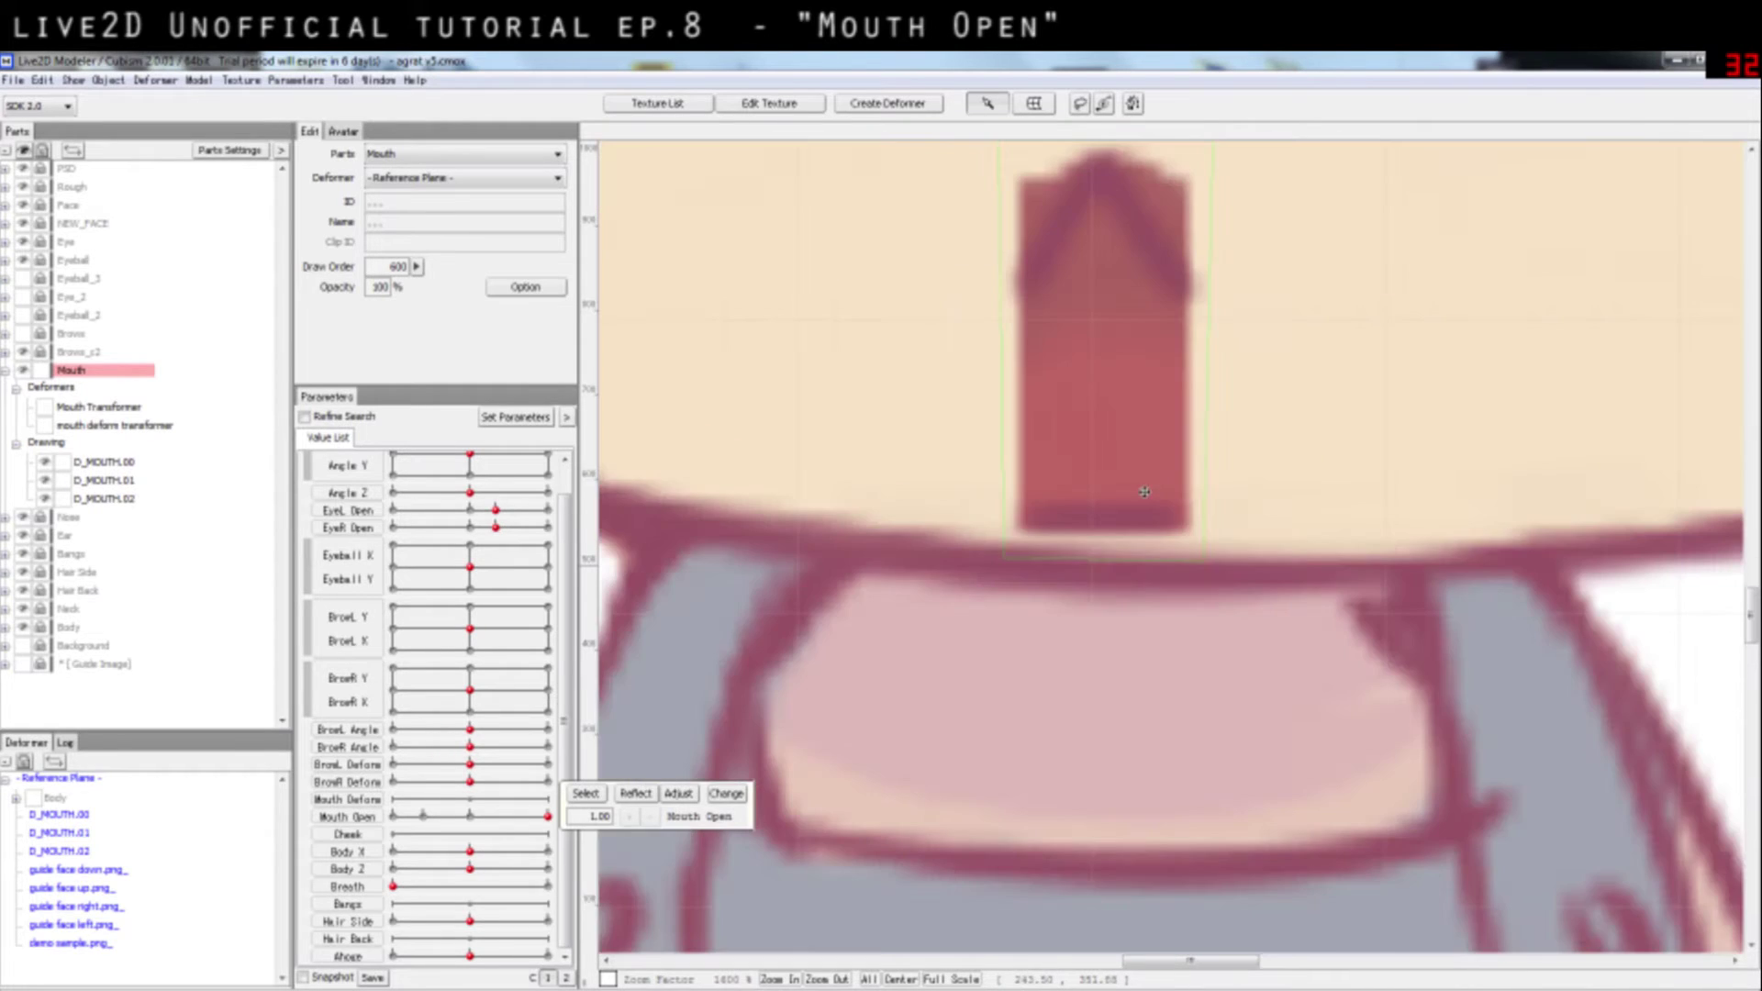
scroll(1147, 495, "down", 2)
scroll(1212, 522, "up", 1)
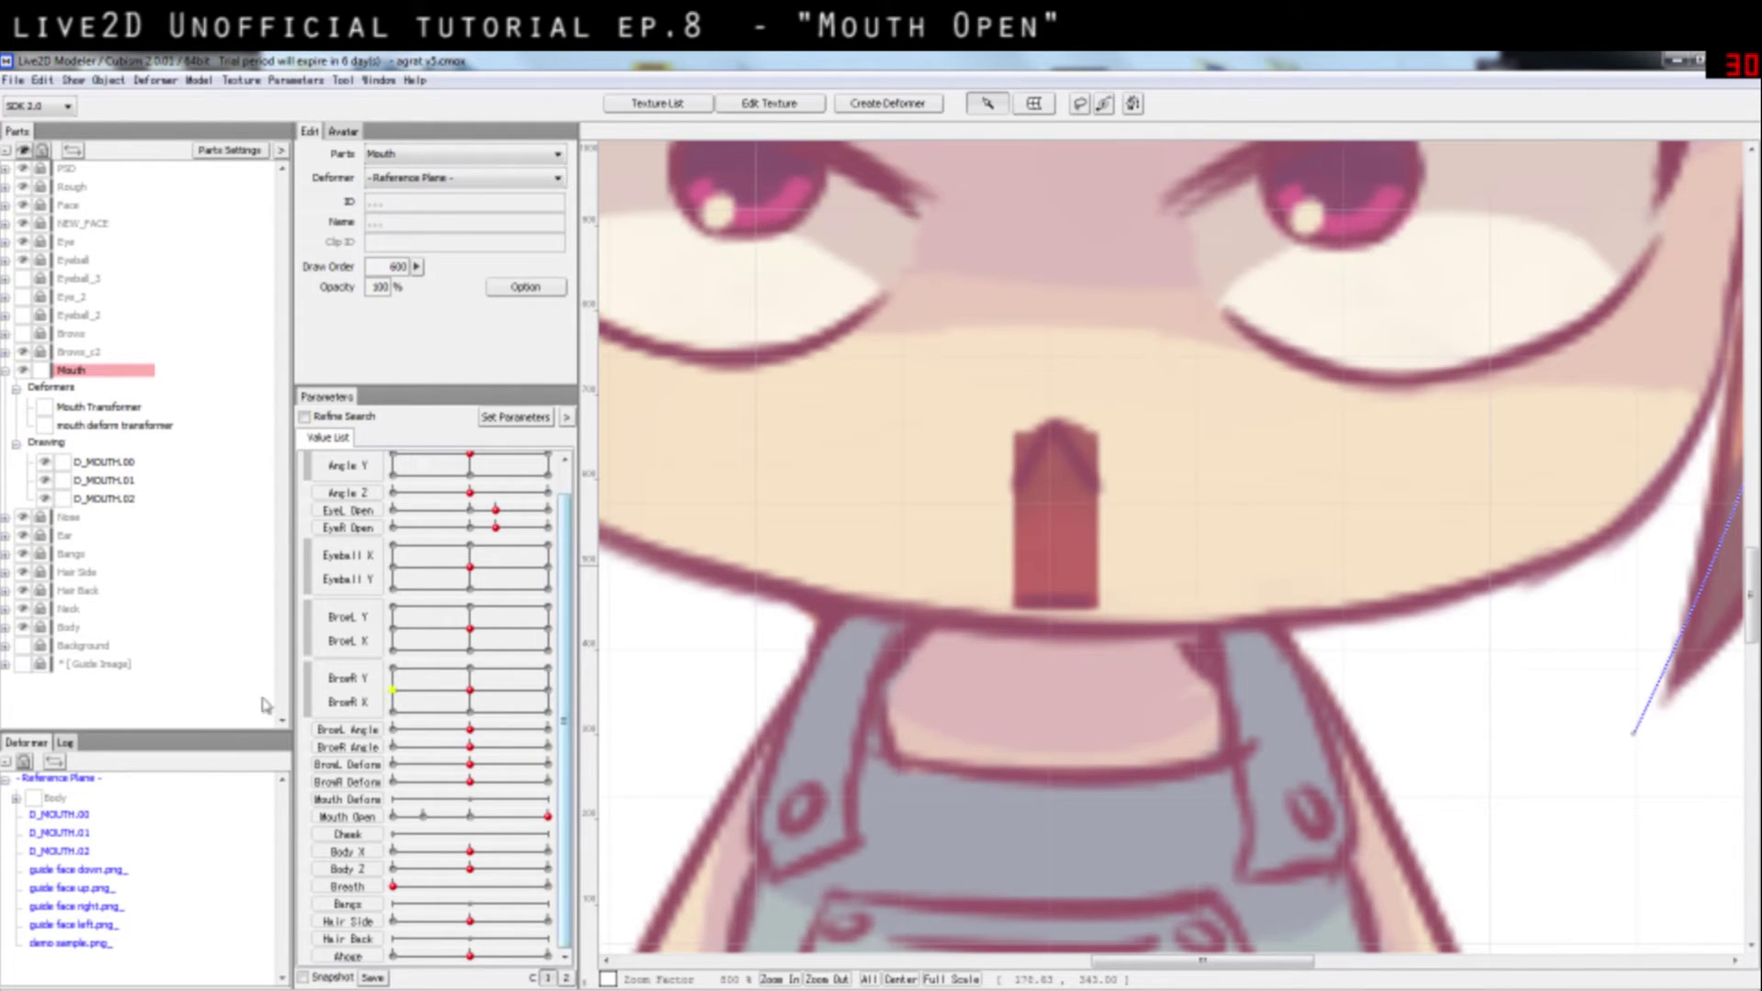
Step: With Mouth Open at 1, open the polygon mesh of the D_MOUTH.01 lower lip for editing
left_click(107, 480)
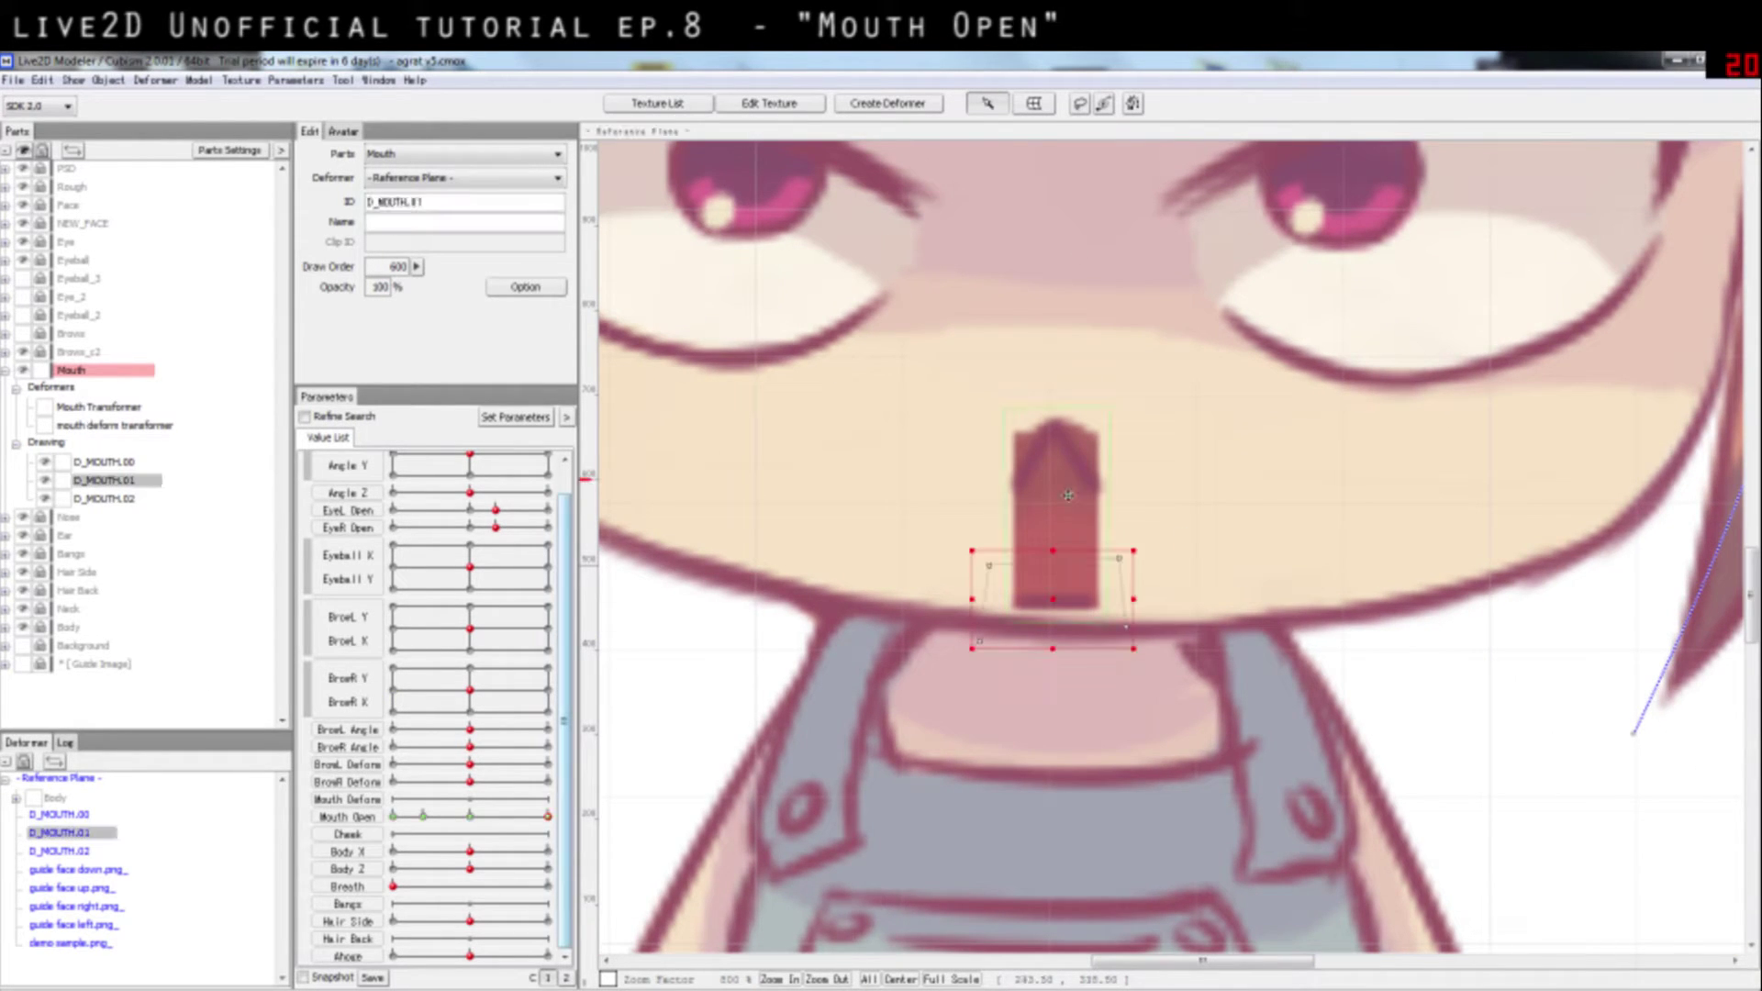
left_click(470, 816)
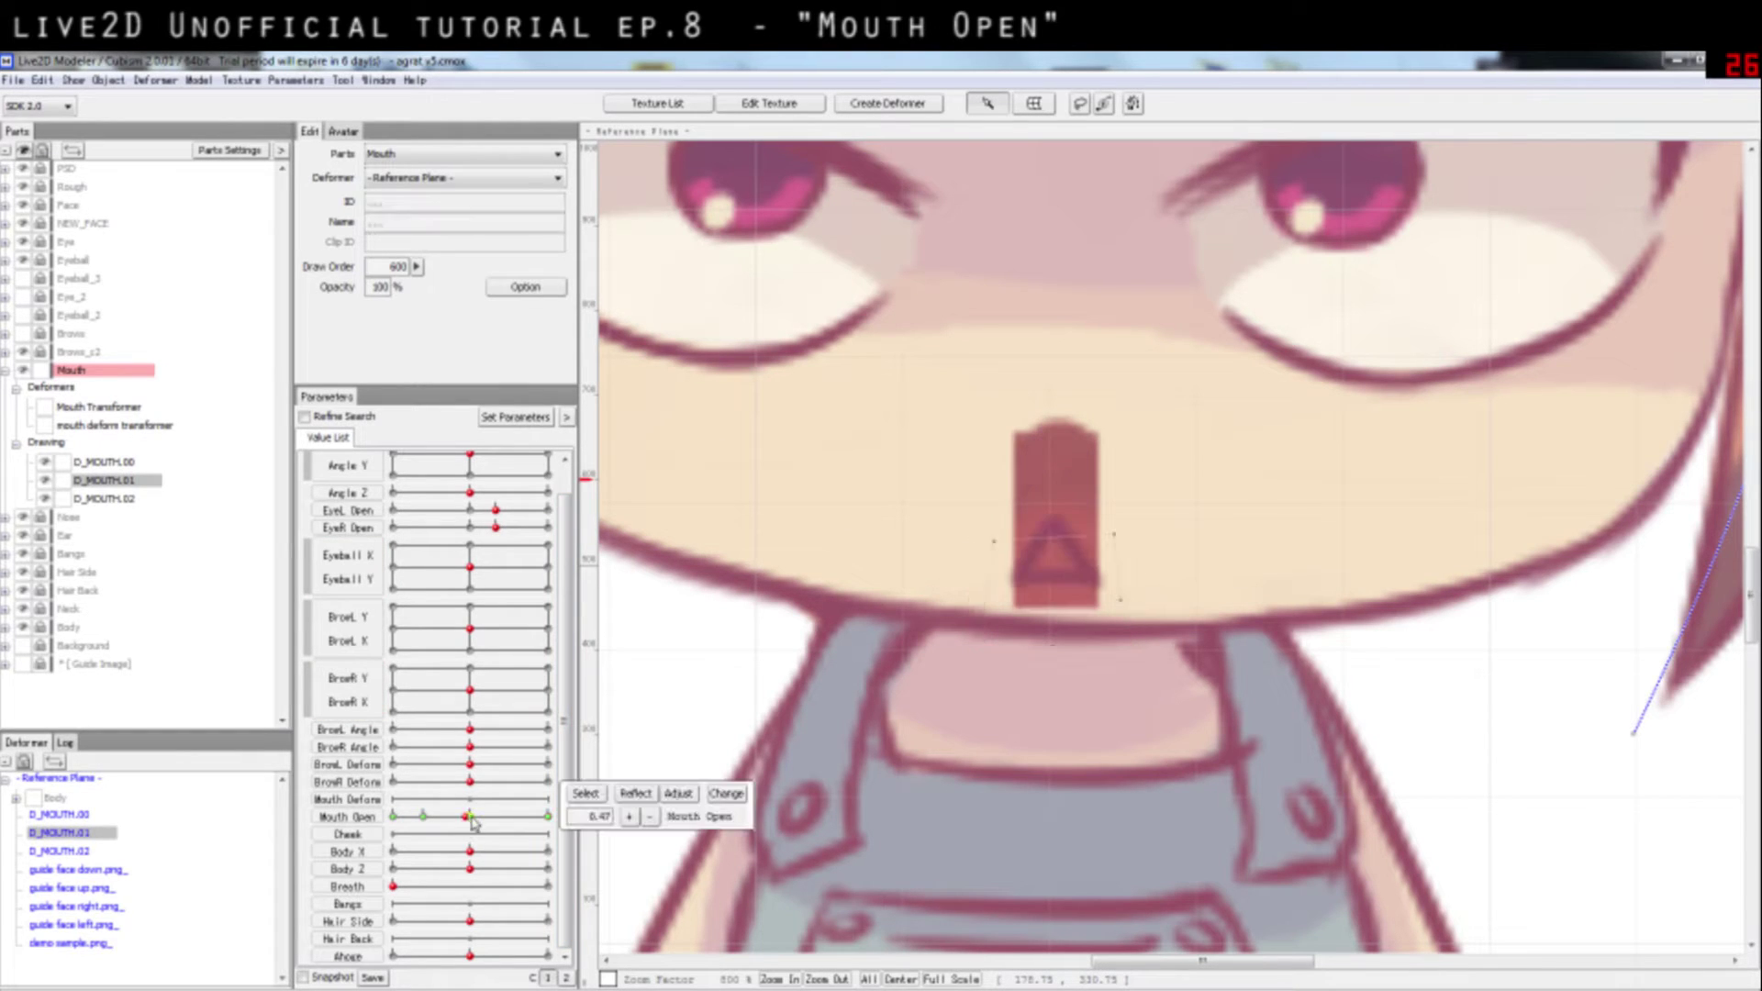
left_click(548, 816)
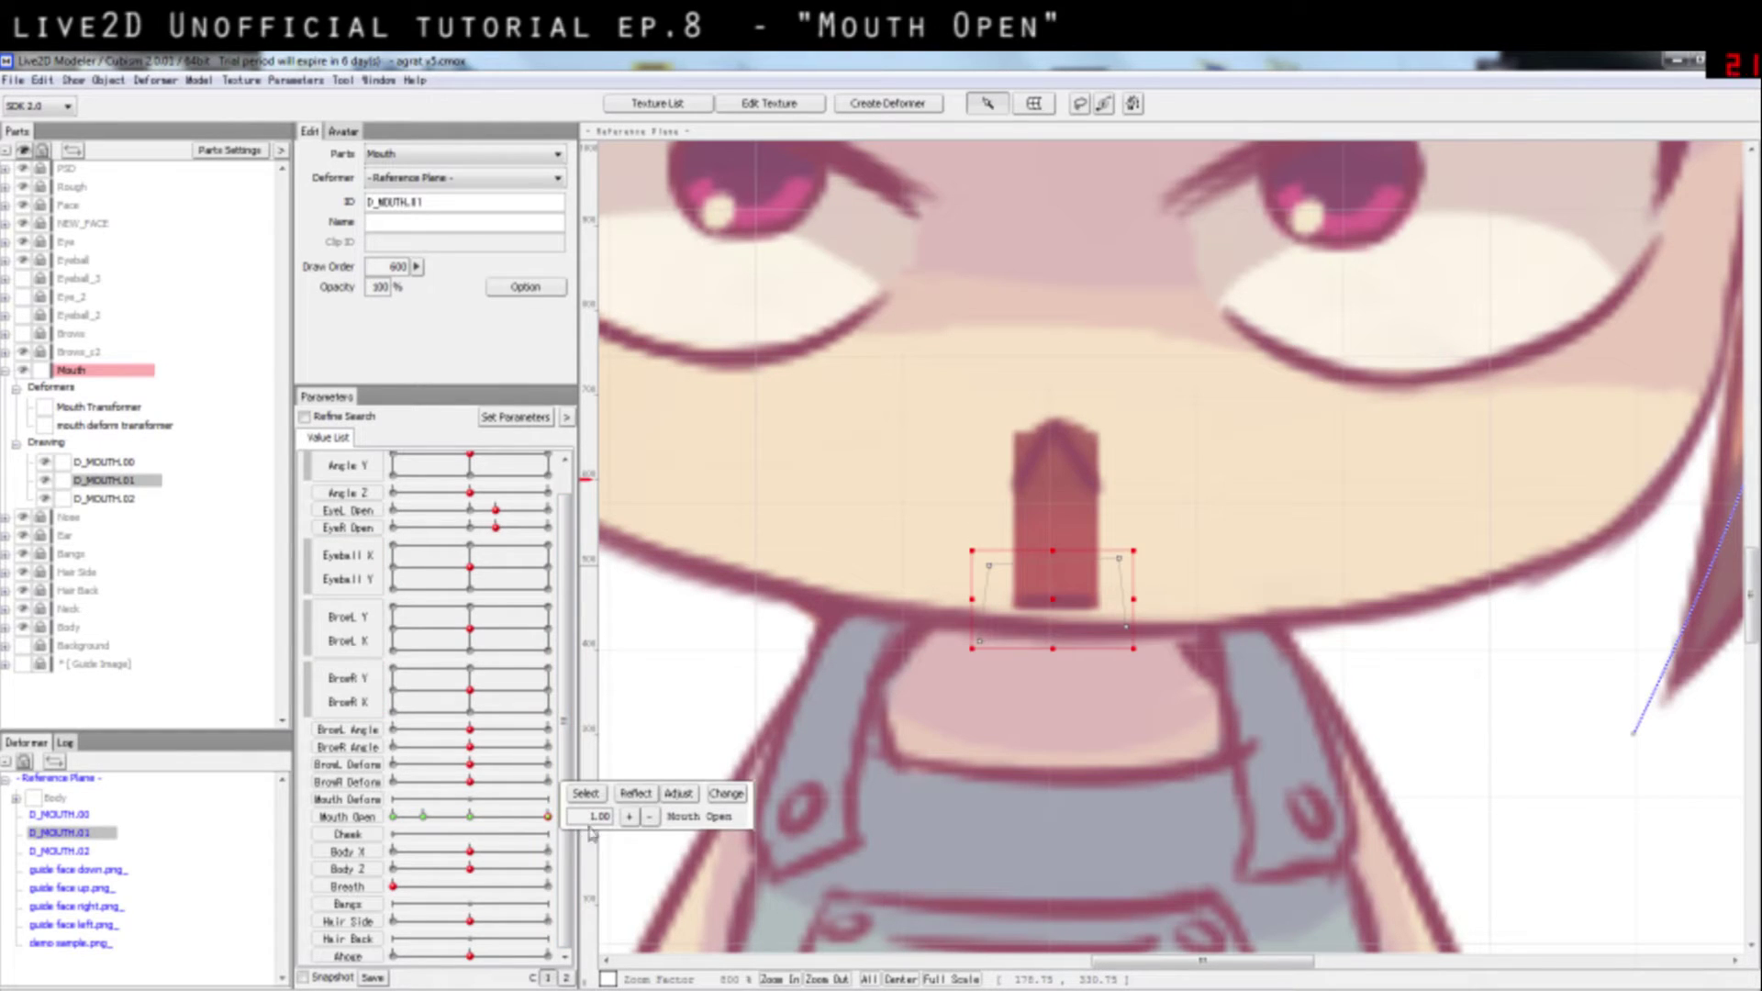
left_click(1135, 106)
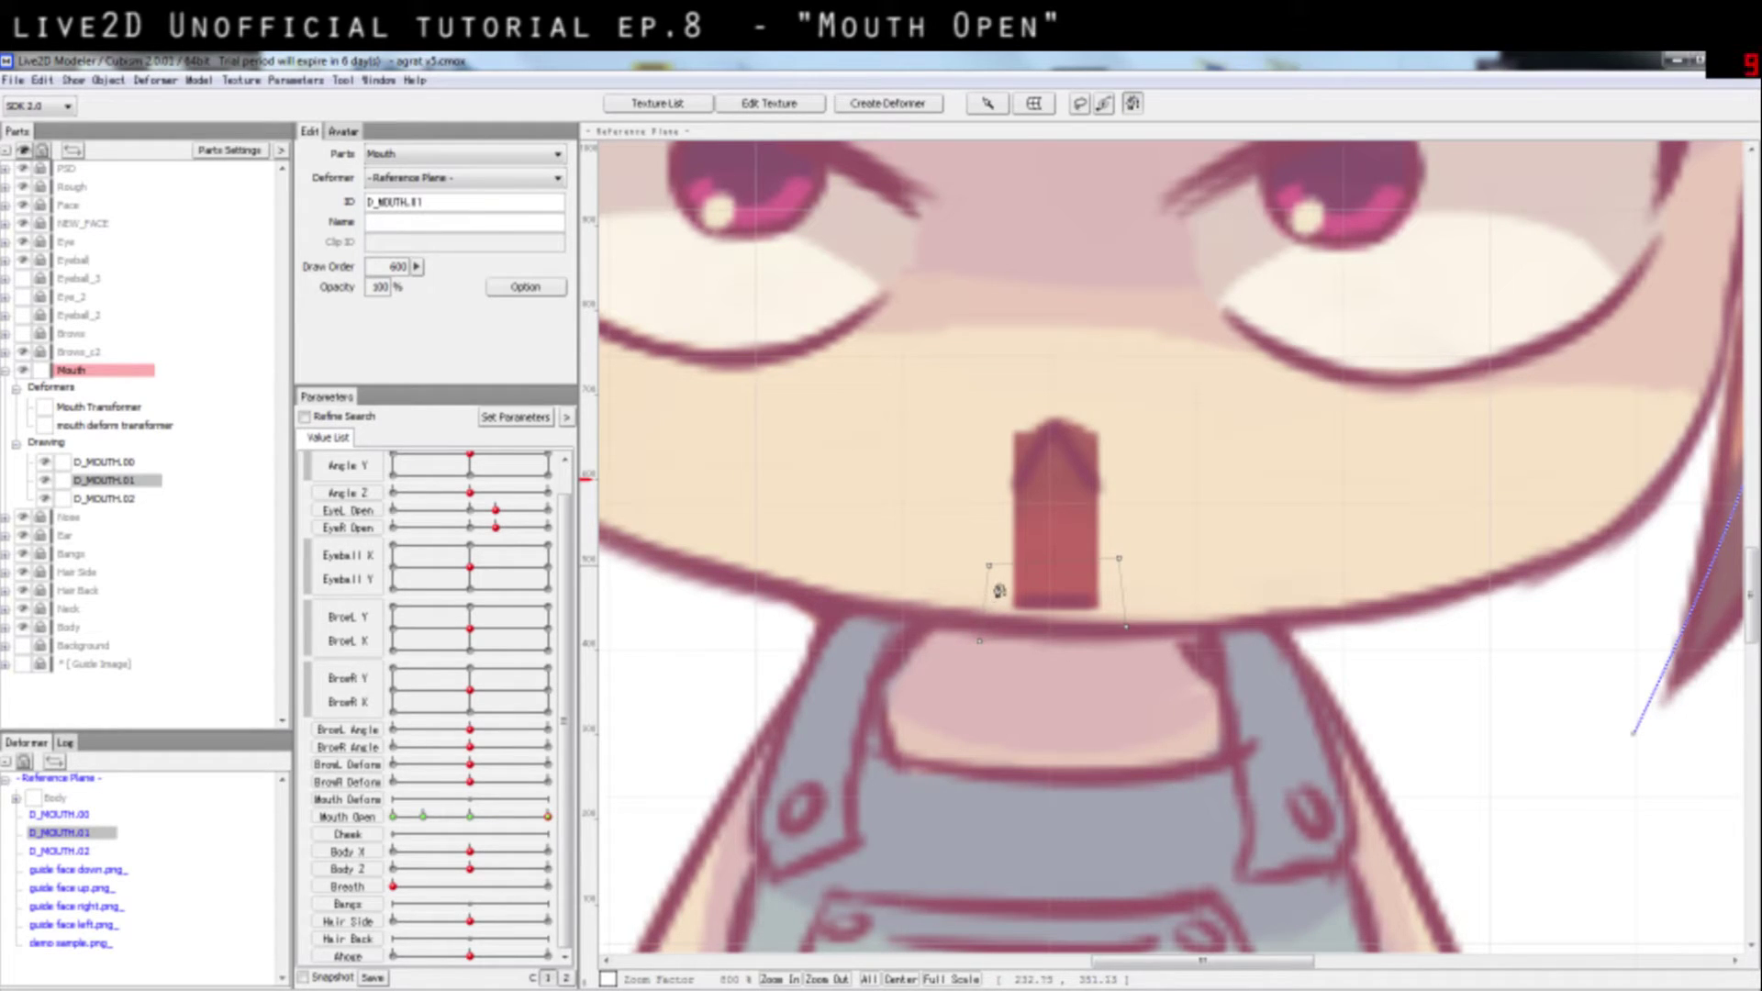
left_click(987, 103)
double_click(1064, 620)
scroll(636, 504, "up", 3)
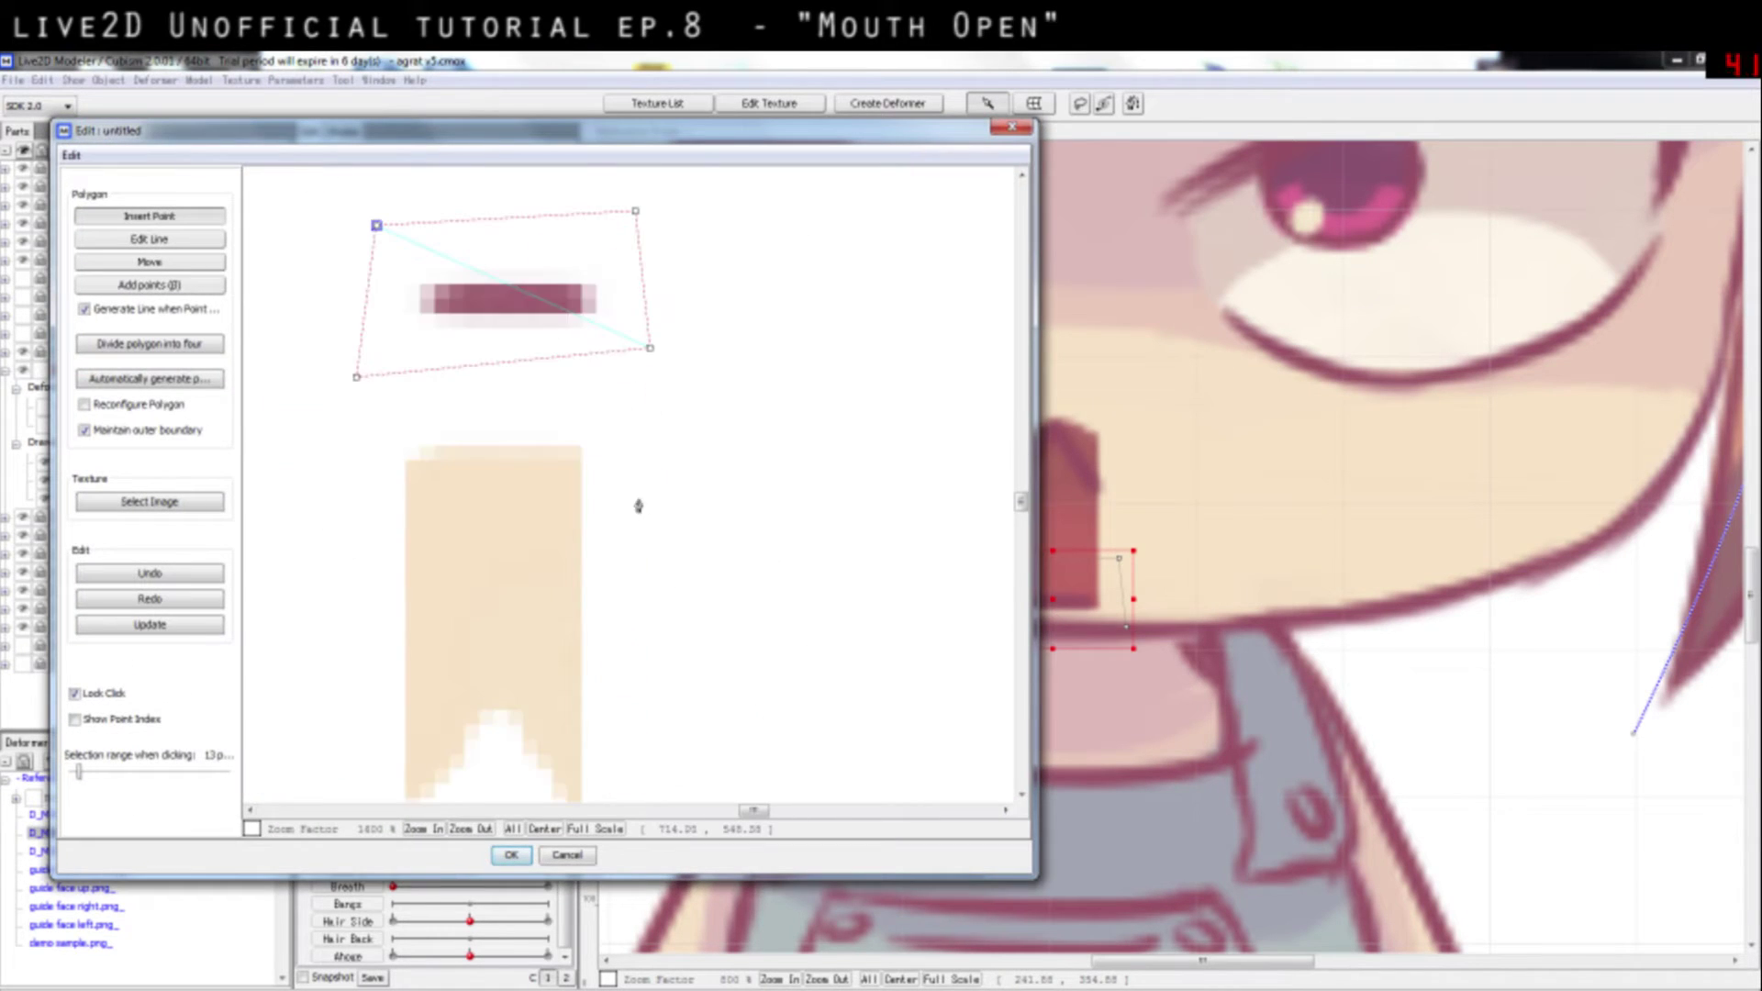
Step: Insert four mesh points inside the outer boundary, forming a closer frame around the lower lip line
scroll(558, 480, "up", 2)
left_click(470, 372)
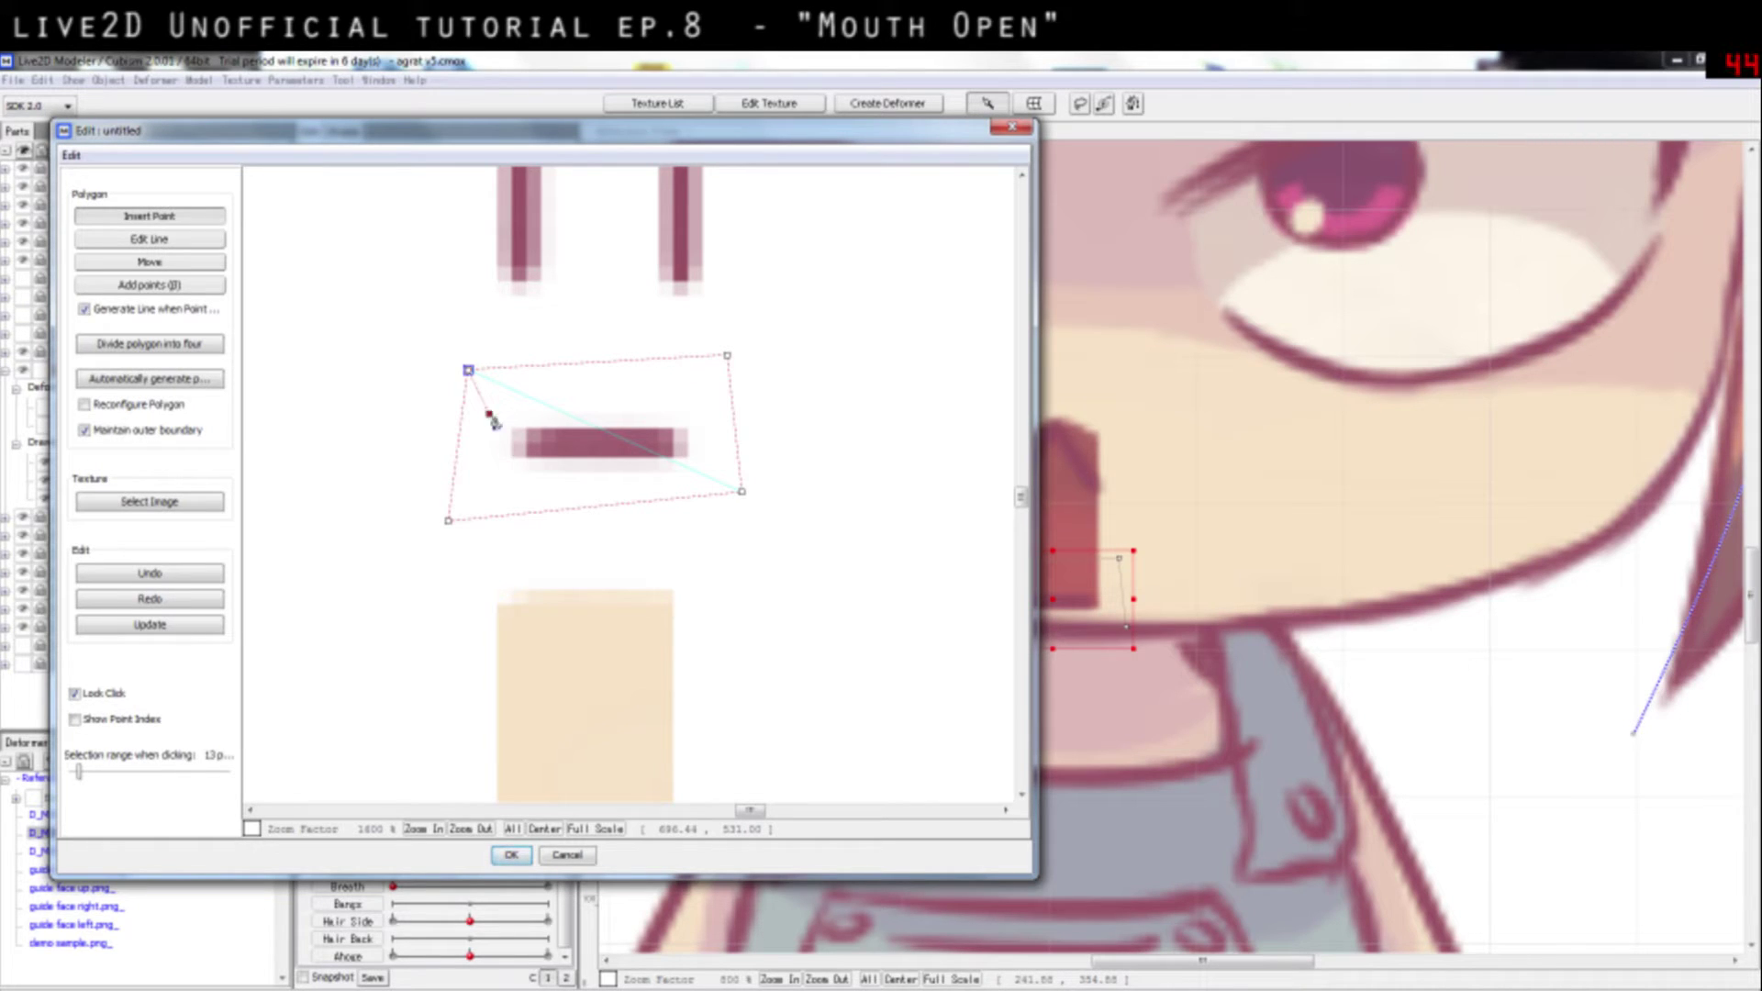
left_click(706, 413)
left_click(703, 477)
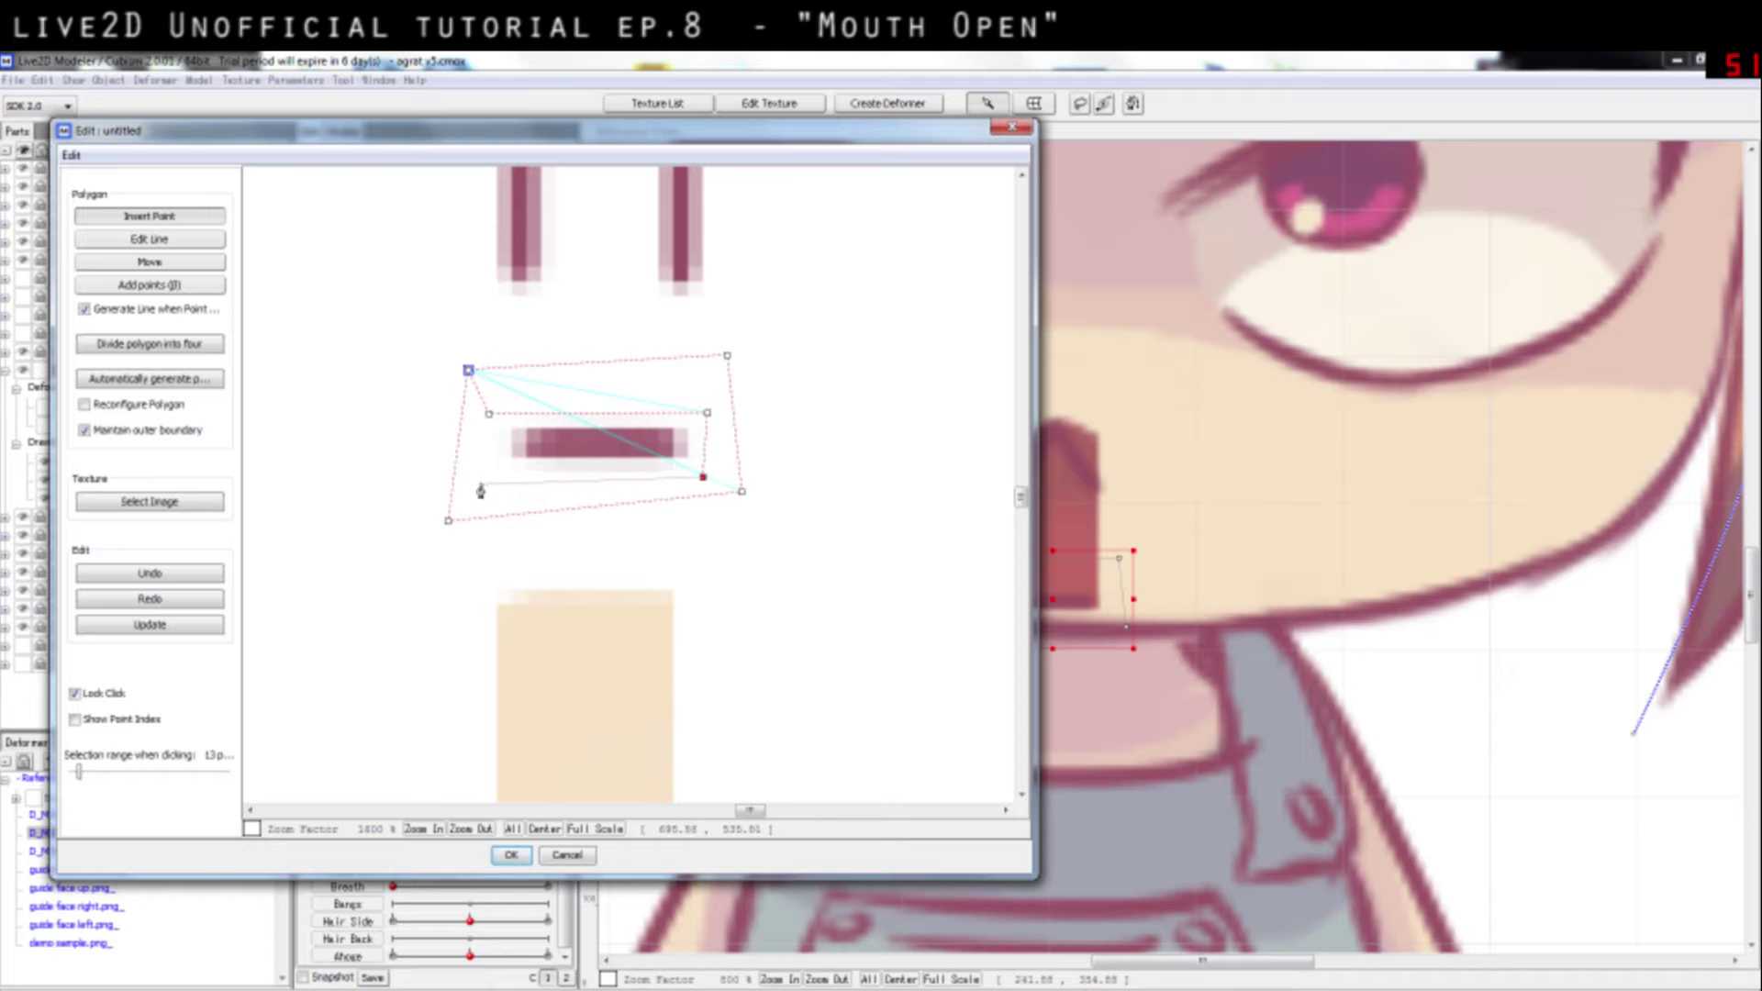
left_click(486, 483)
Step: Insert zigzag mesh points between the upper and lower sides of the inner frame, ending at its upper-right corner
left_click(525, 482)
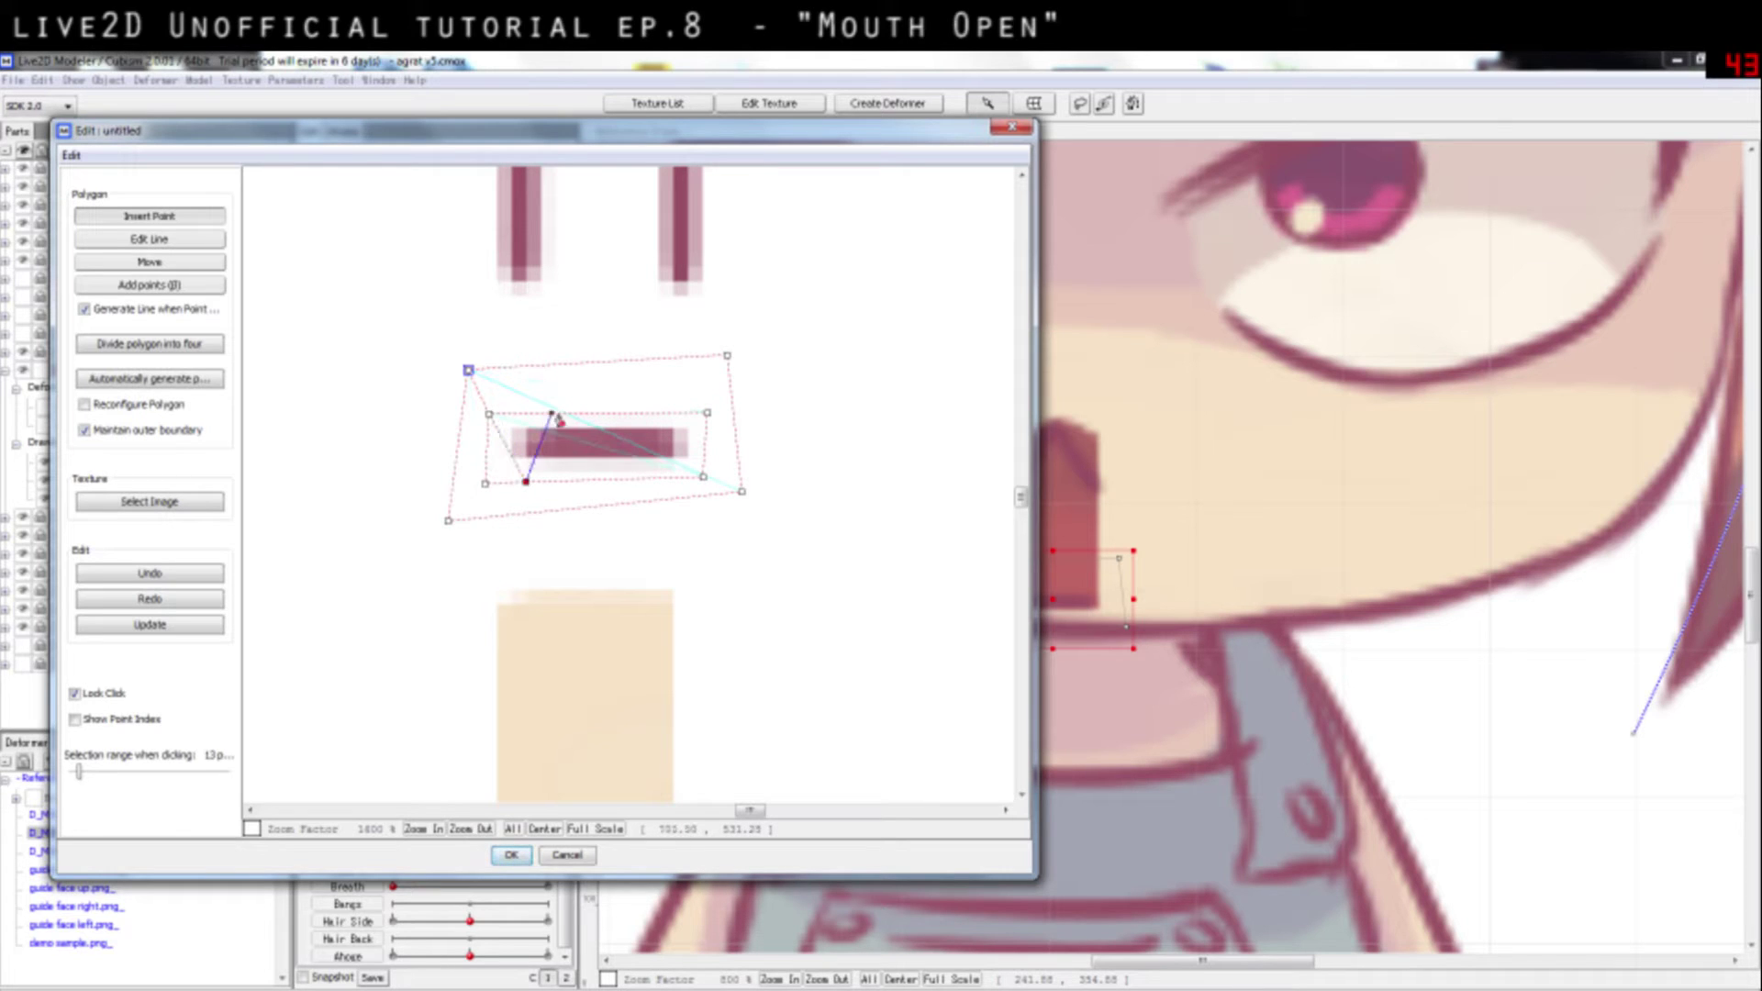
left_click(560, 414)
left_click(598, 480)
left_click(634, 414)
left_click(661, 477)
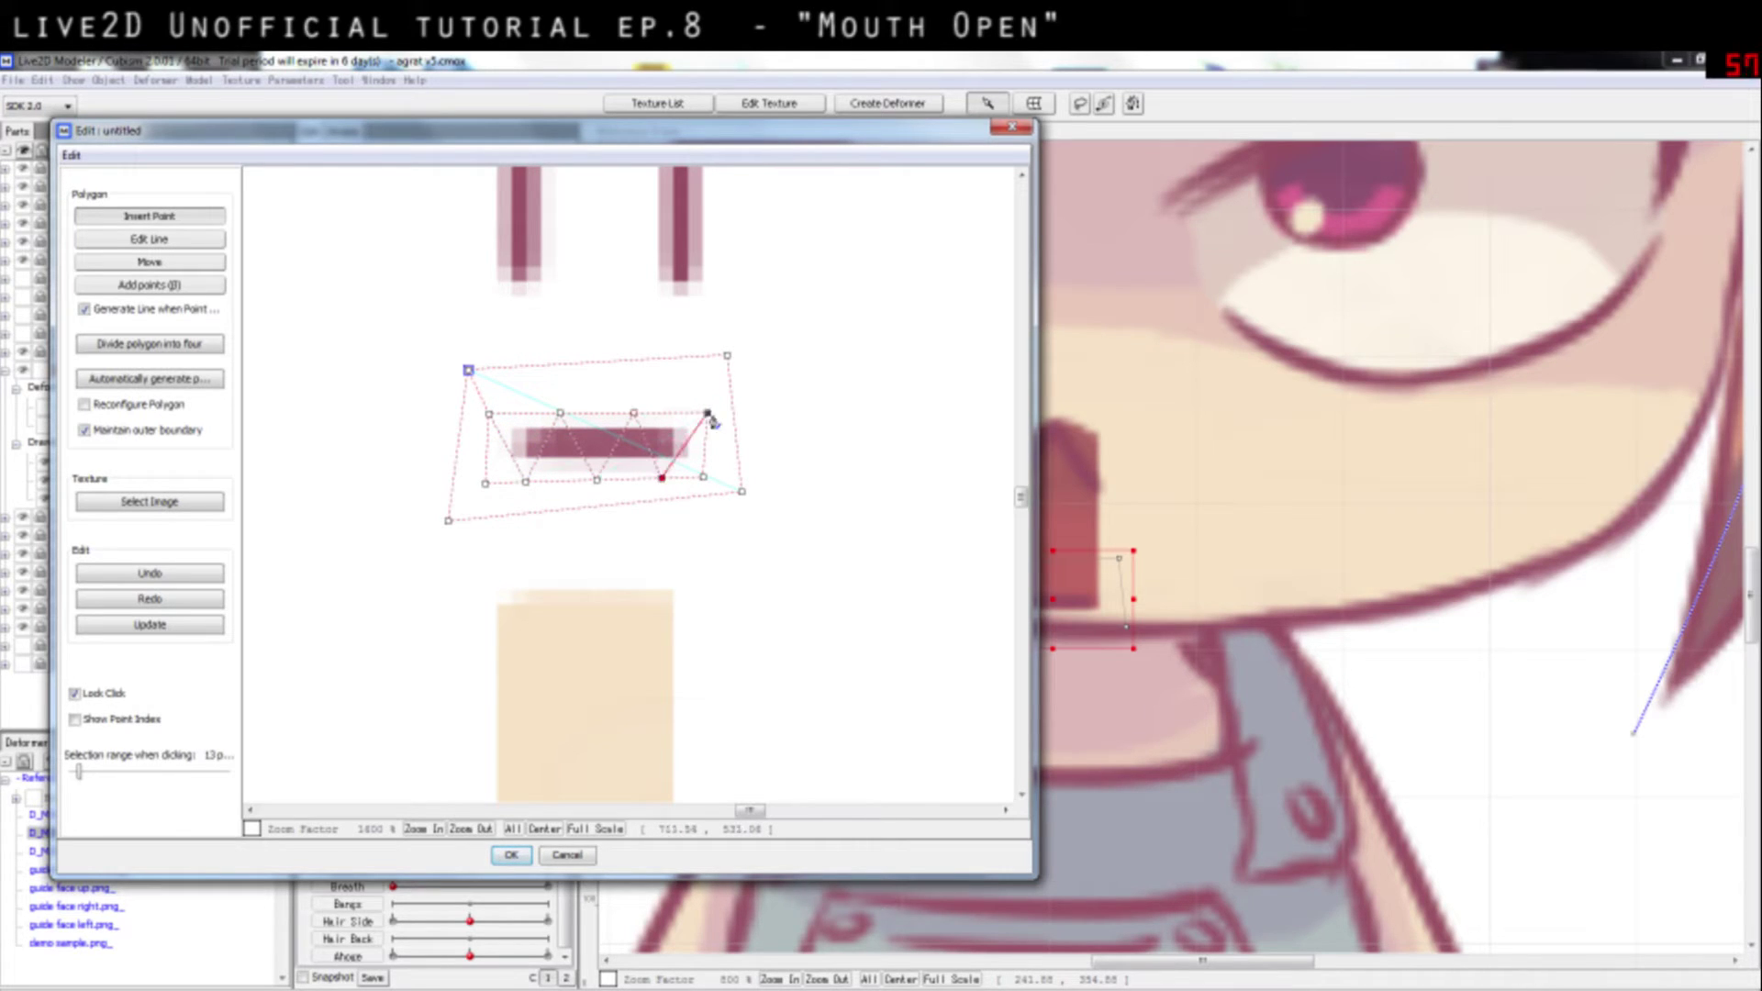
left_click(704, 413)
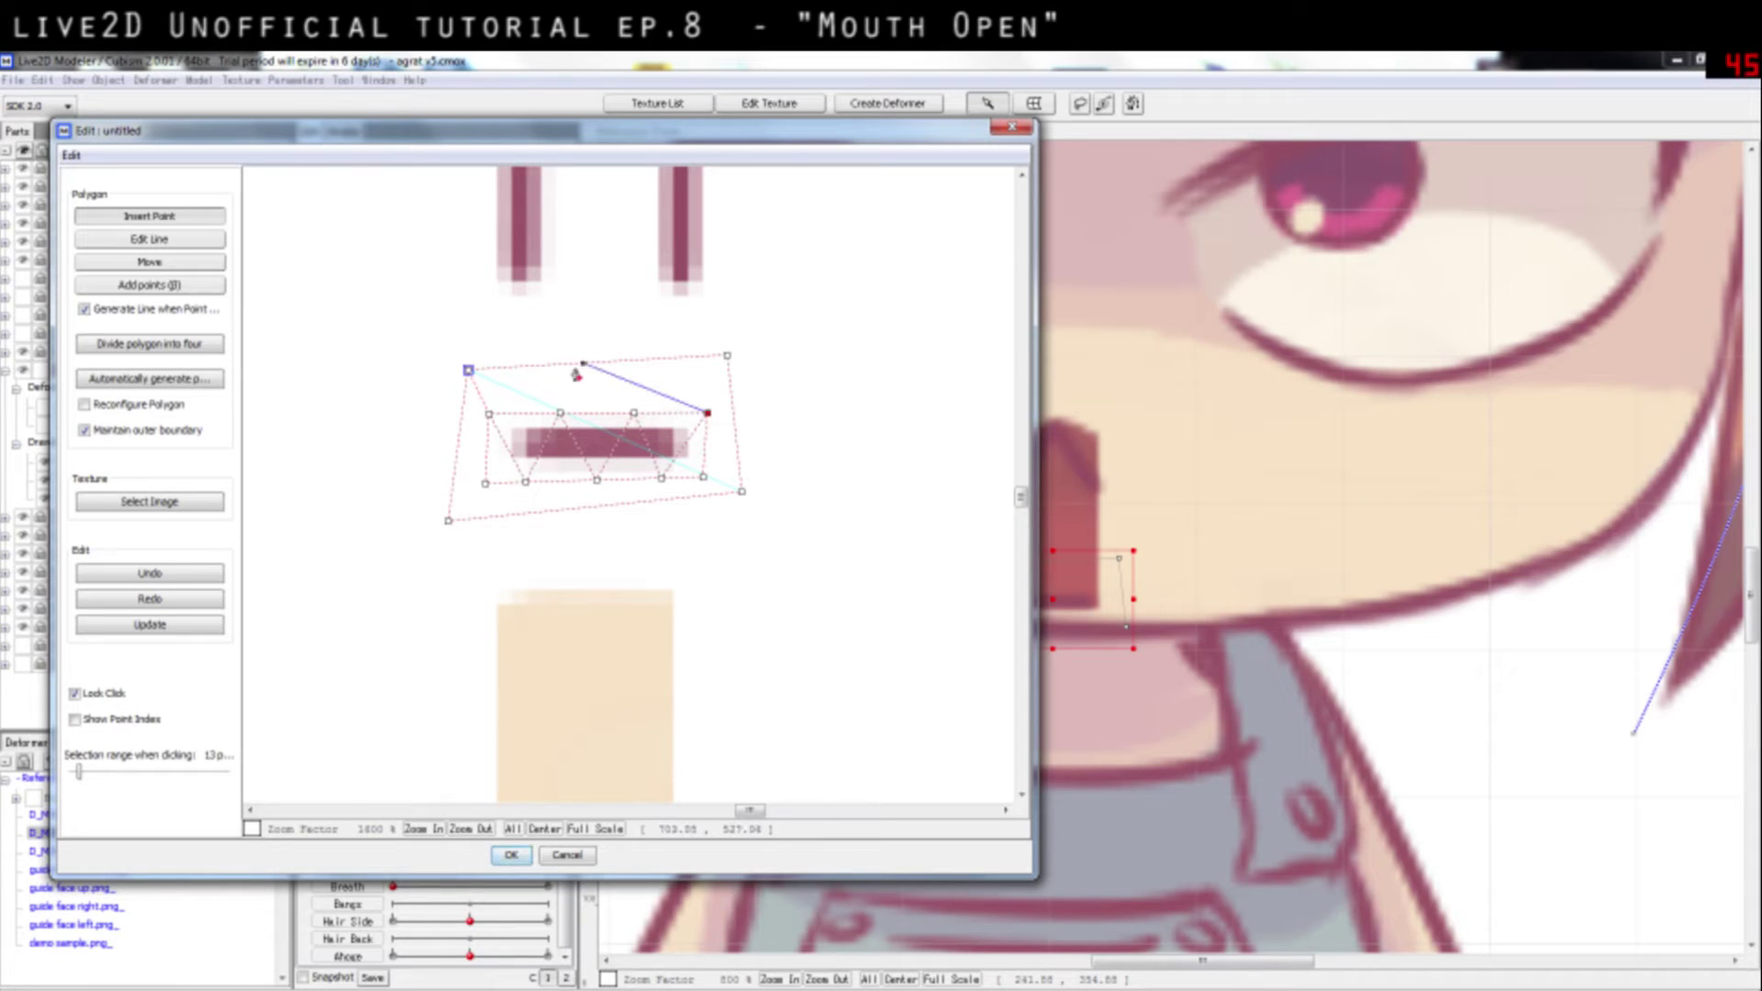
Step: Insert the last mesh point at the outer boundary's upper-right corner, auto-generate the remaining polygons, and apply the lower lip mesh
left_click(727, 356)
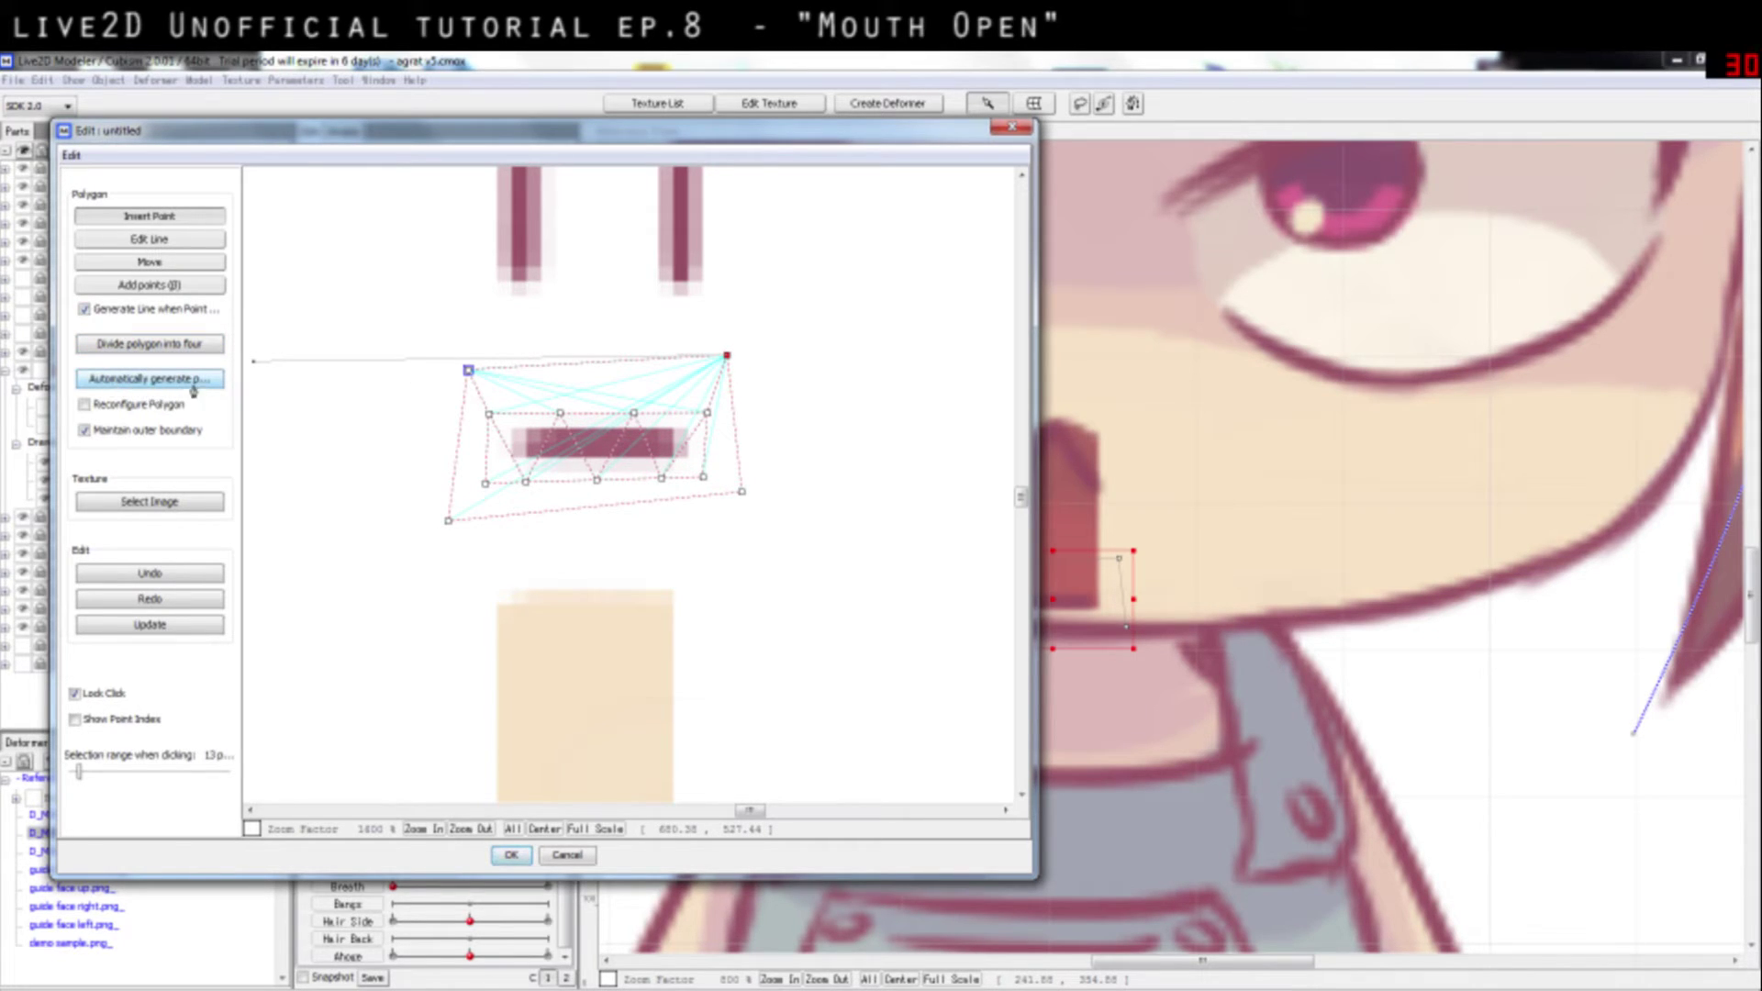
left_click(194, 391)
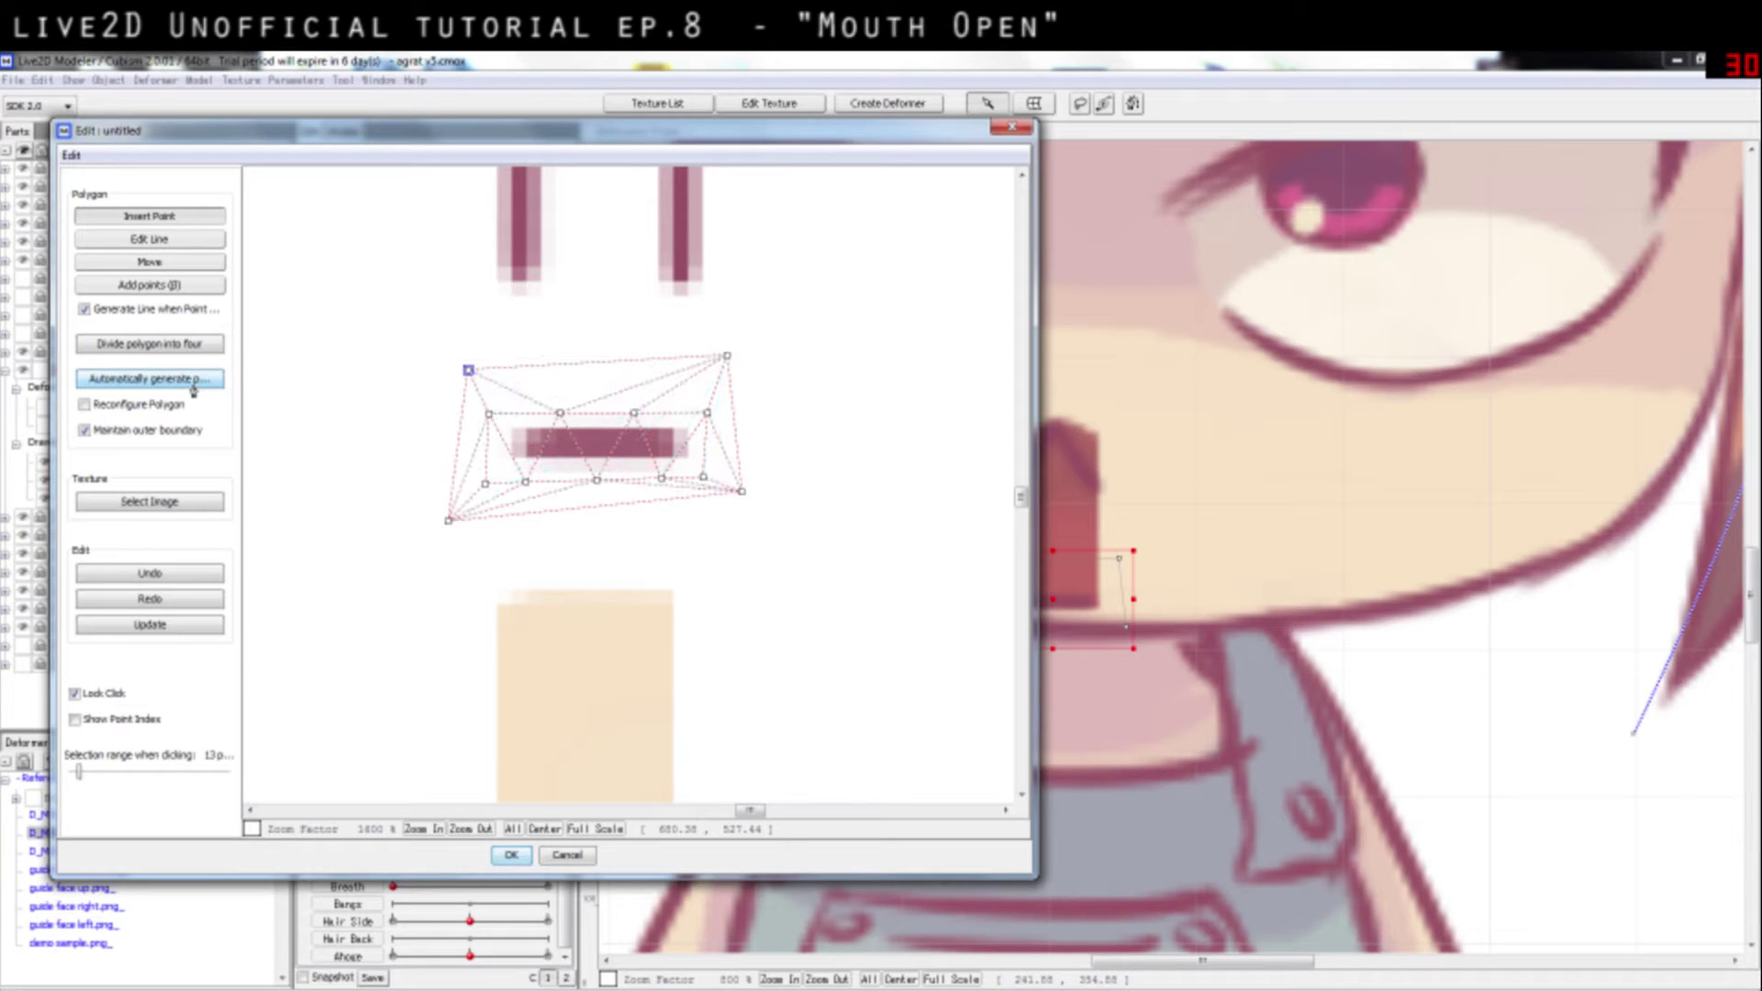
left_click(511, 854)
Step: Draw a four-point curve deformer across the D_MOUTH.01 lower lip line from one side of its mesh to the other
scroll(1142, 528, "up", 1)
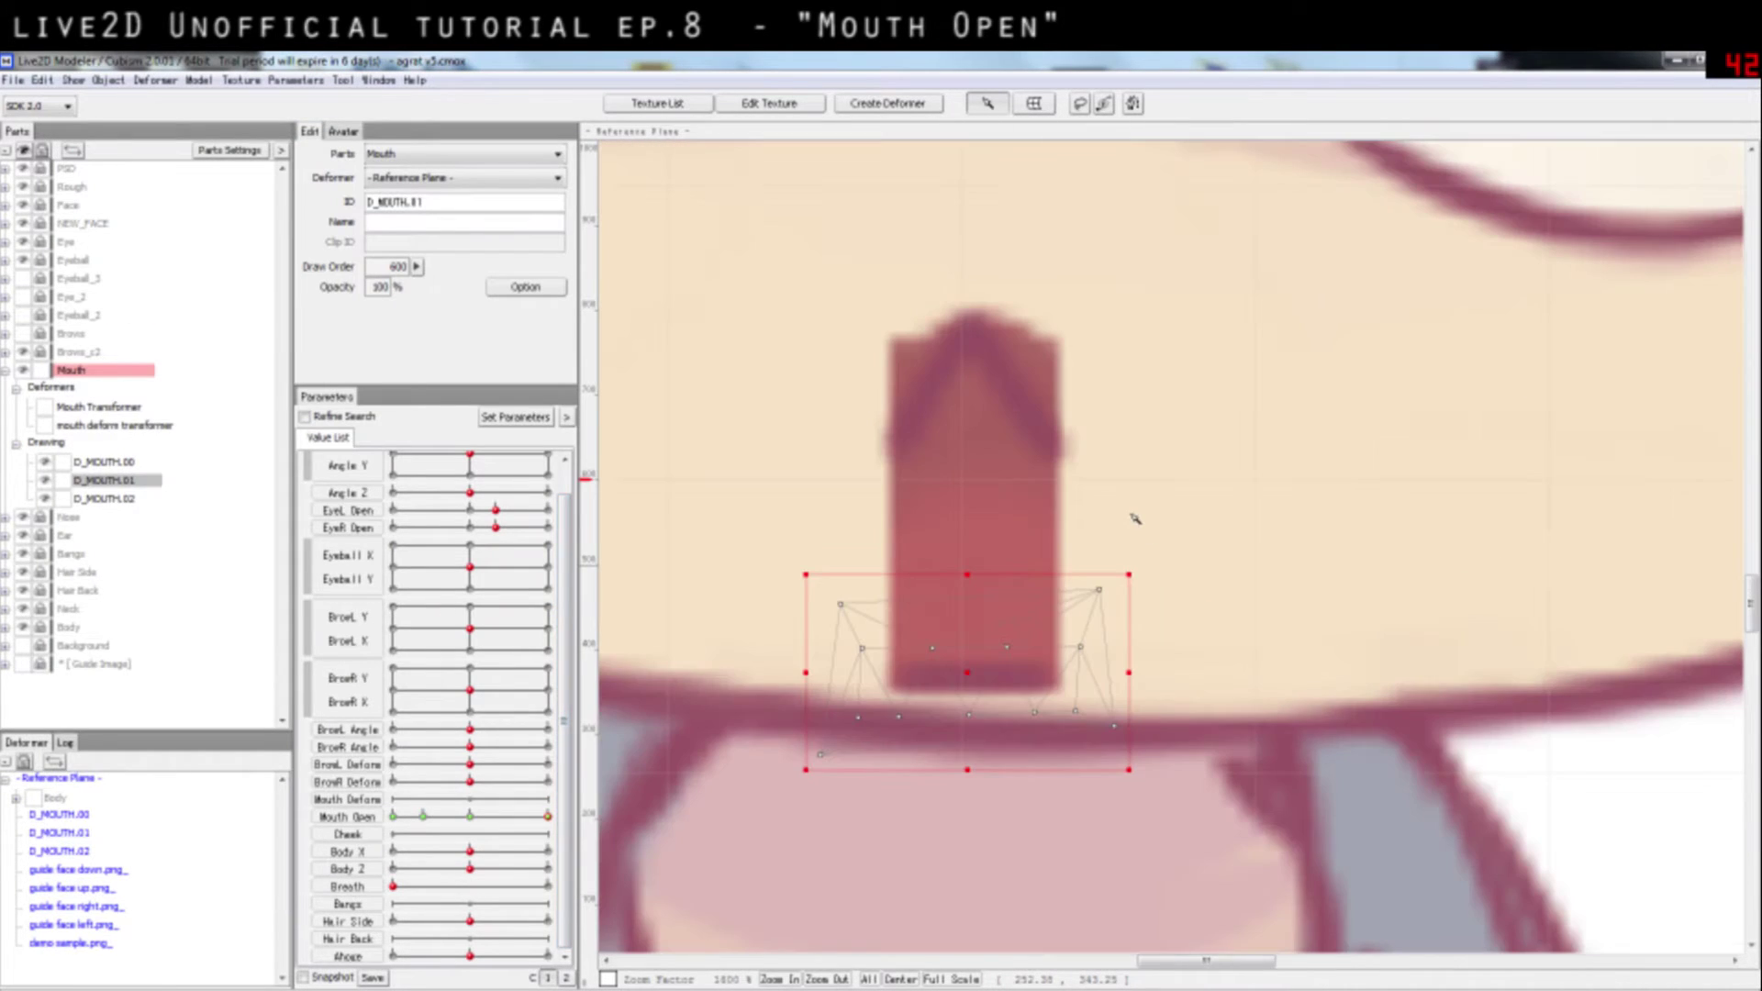
left_click(1135, 129)
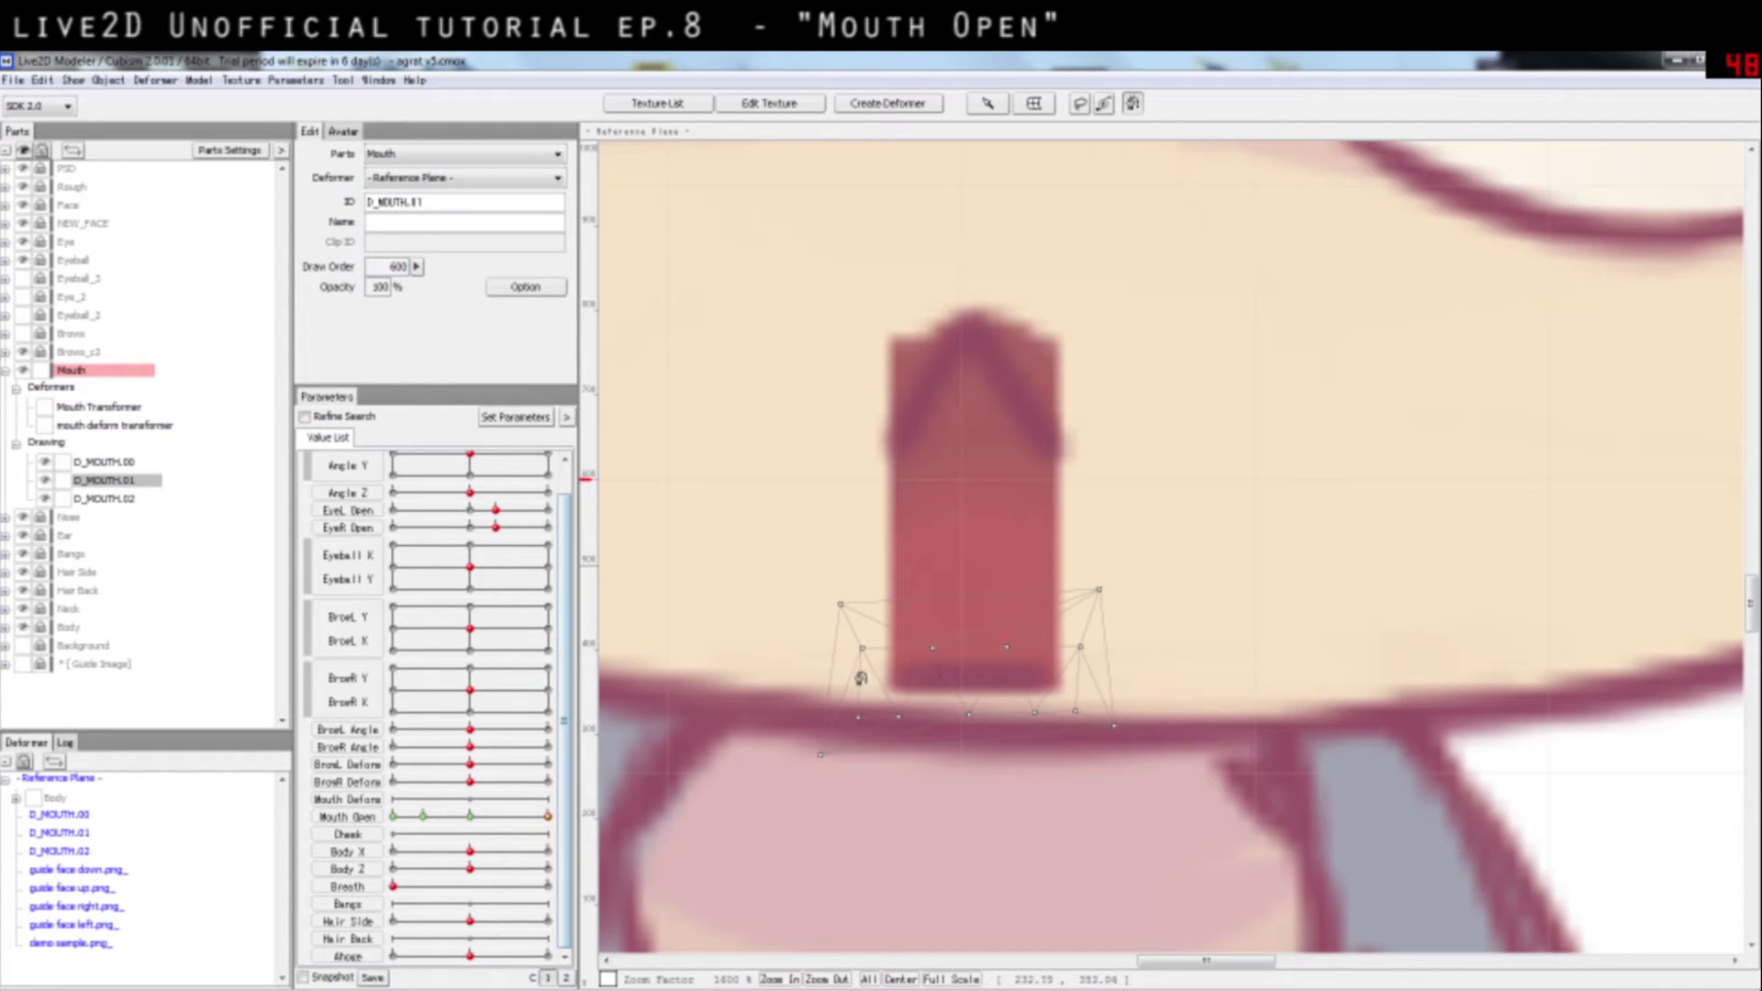
key("ctrl+v")
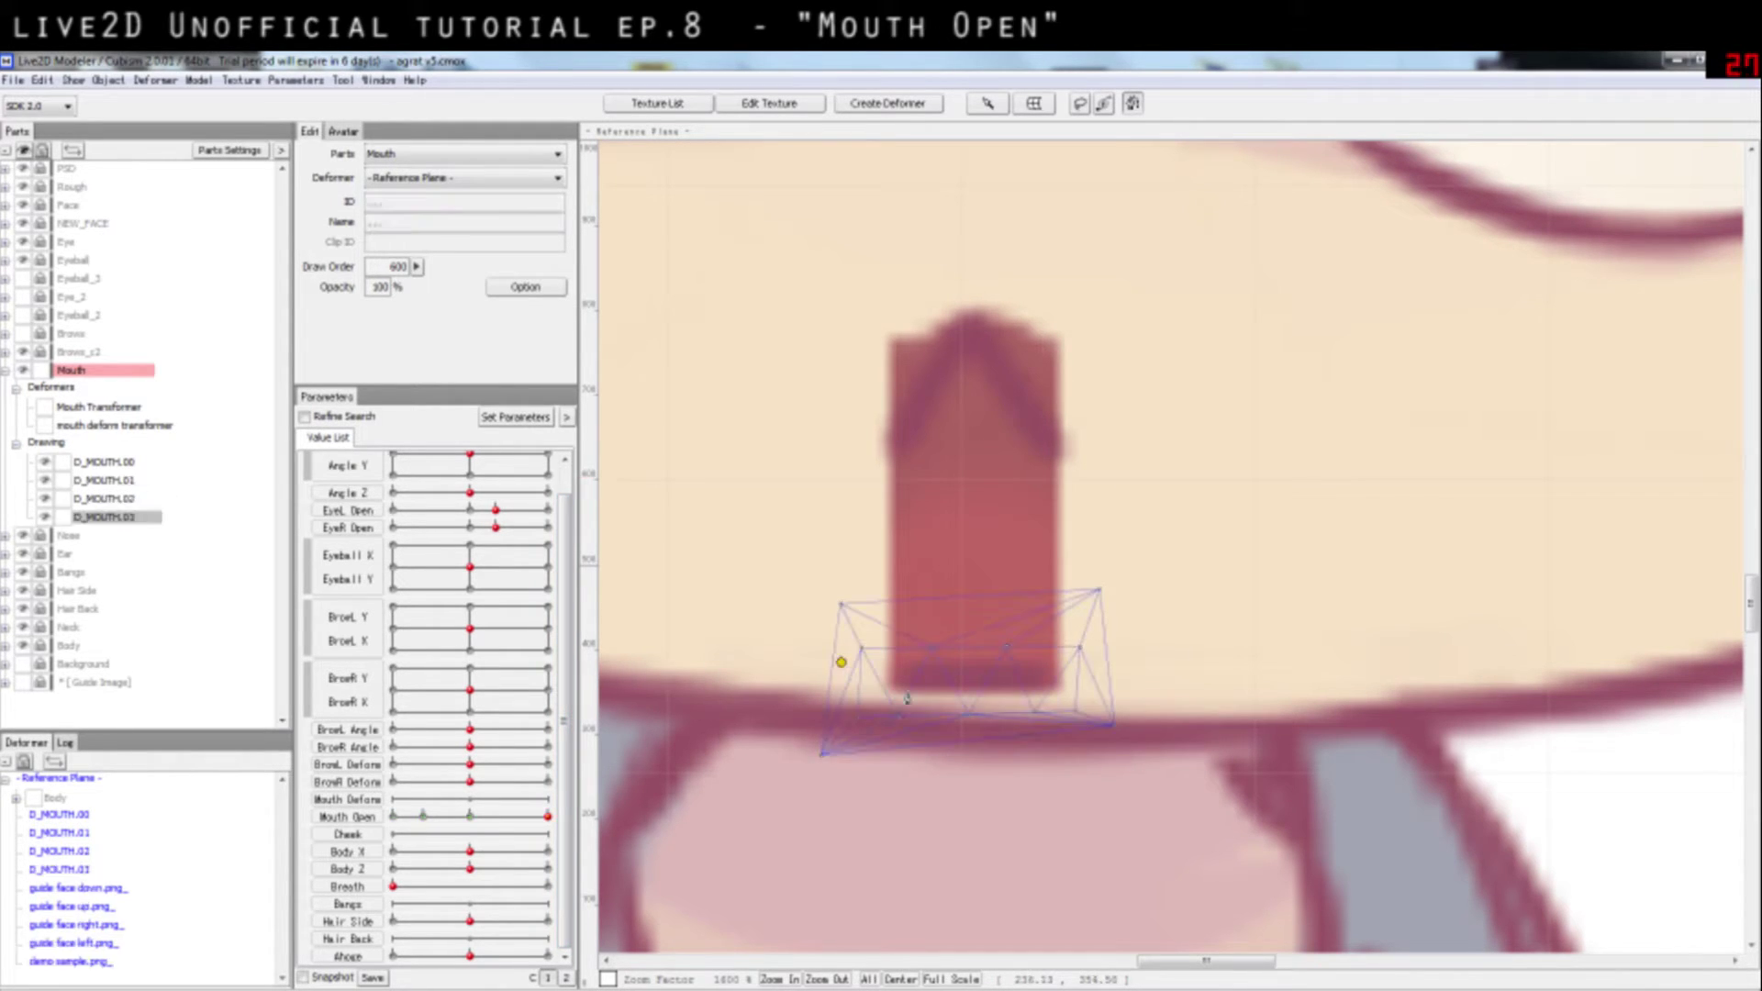
left_click(931, 683)
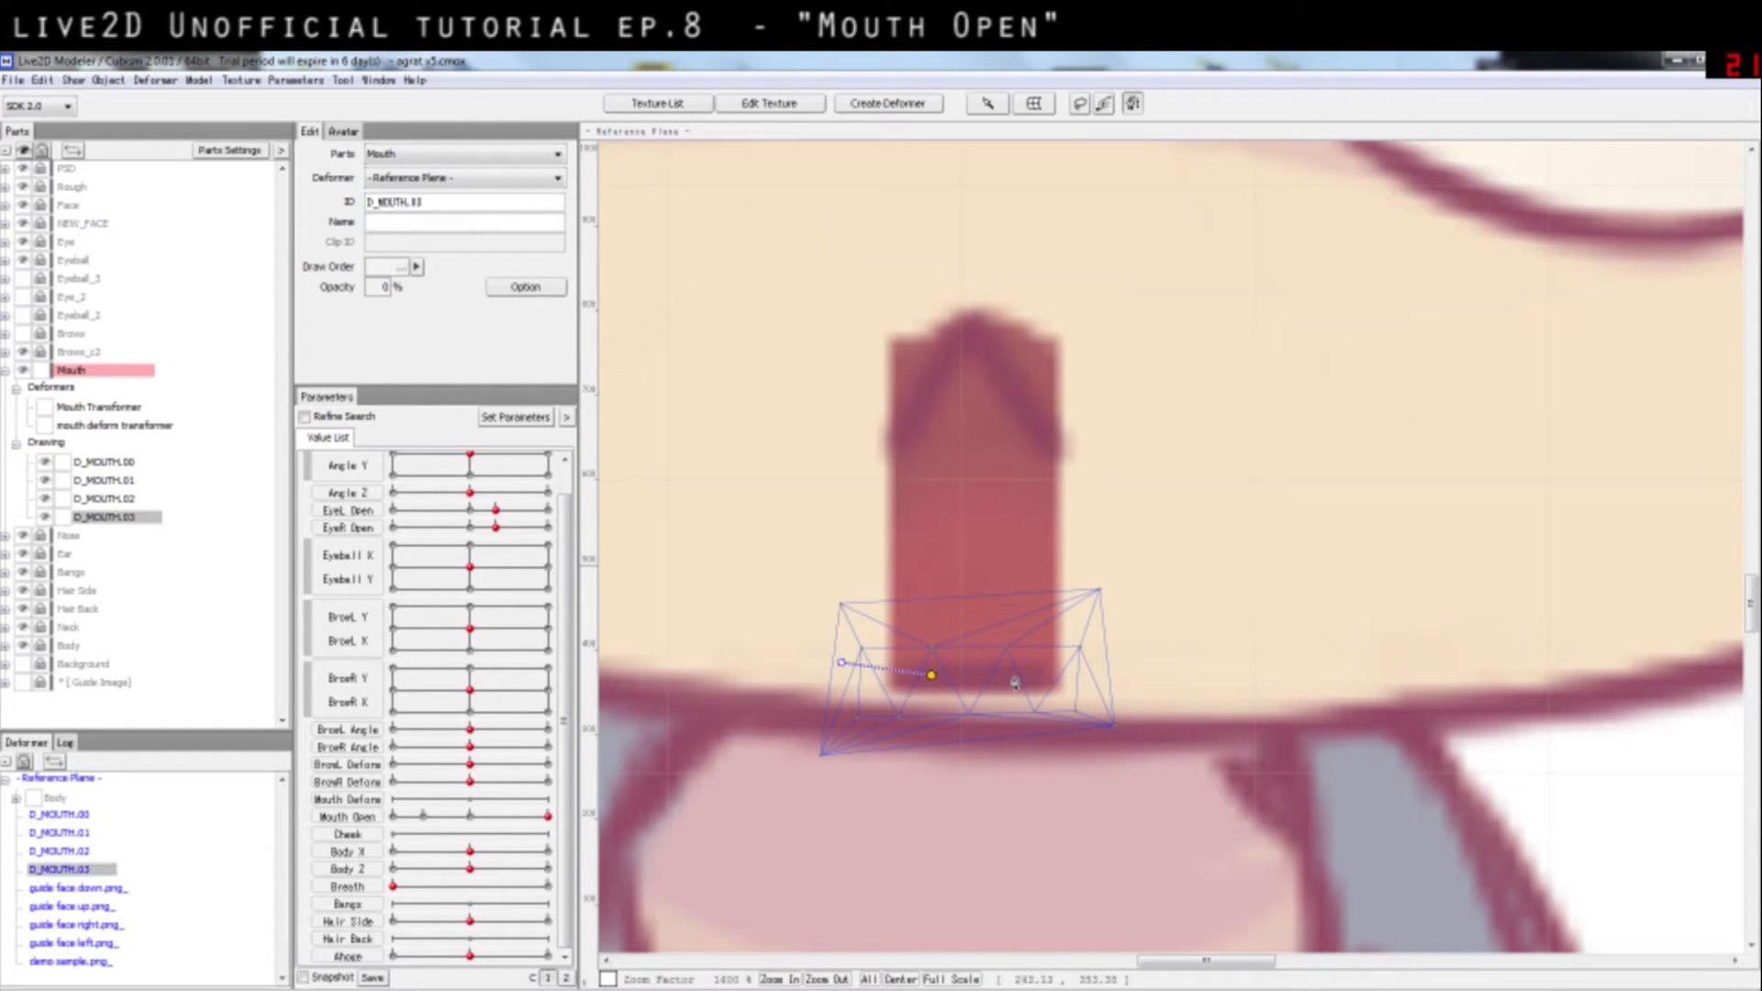
left_click(1028, 673)
left_click(1100, 669)
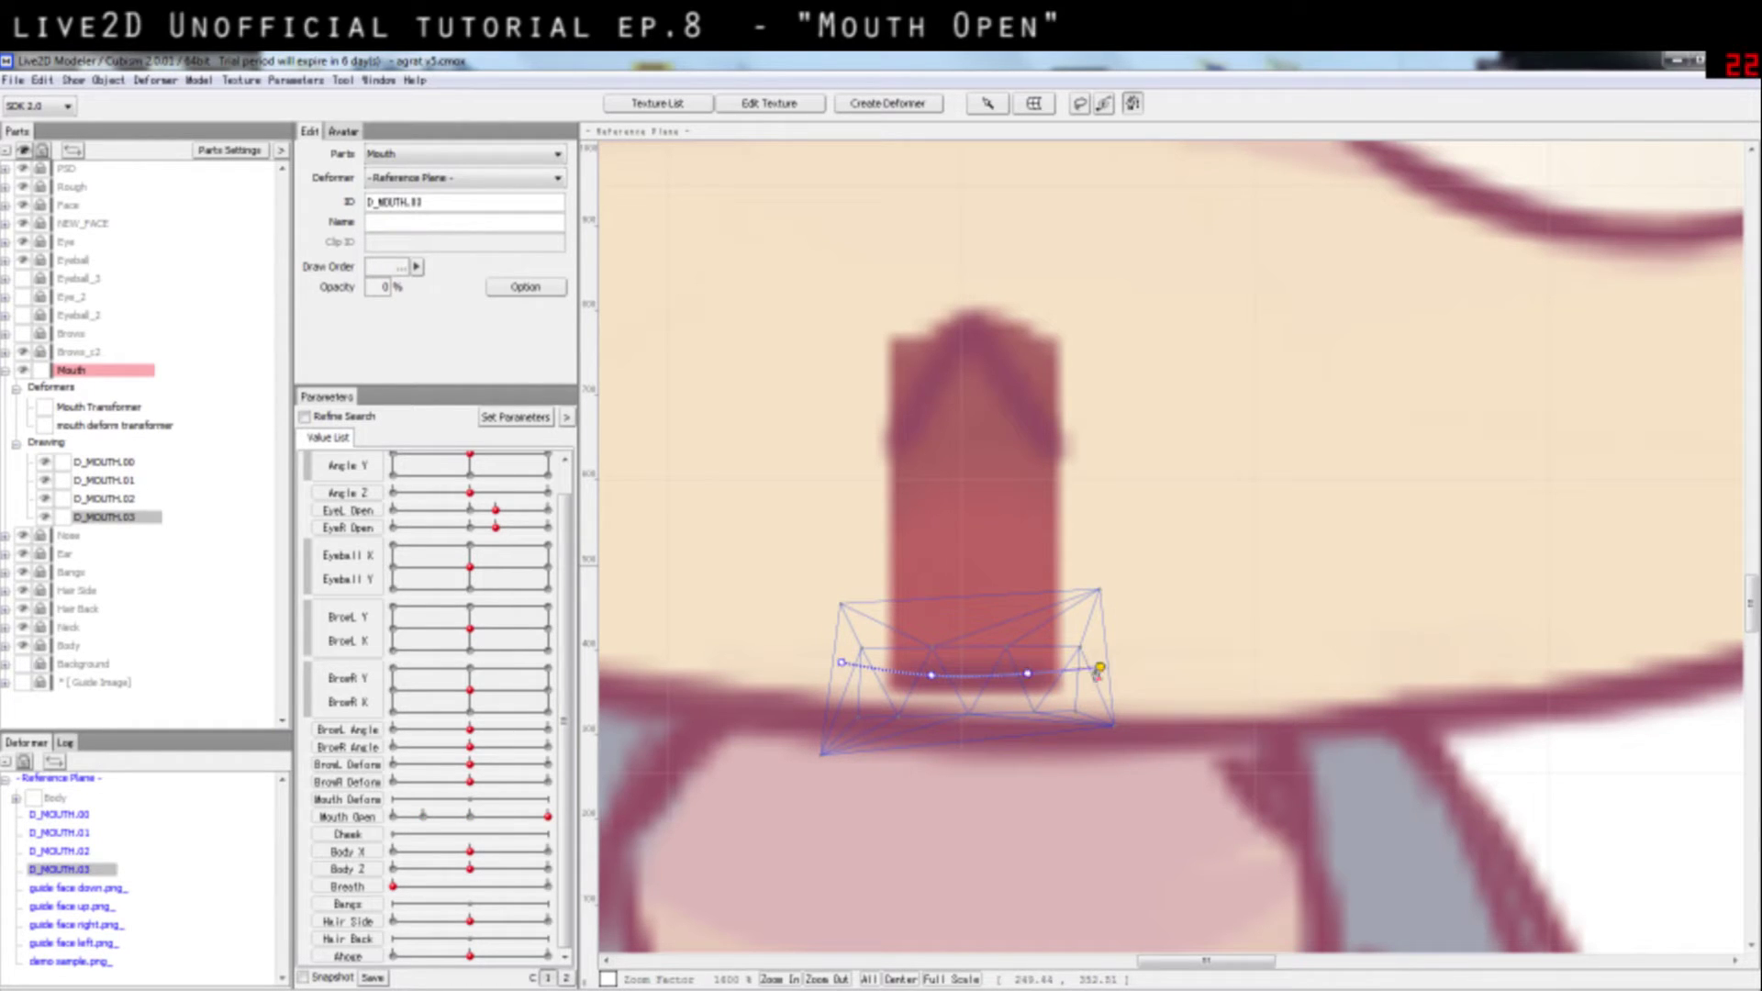
Step: Bend the lower lip into a shallow U by lowering the curve's two middle points and raising its two end points
left_click(932, 680, "ctrl")
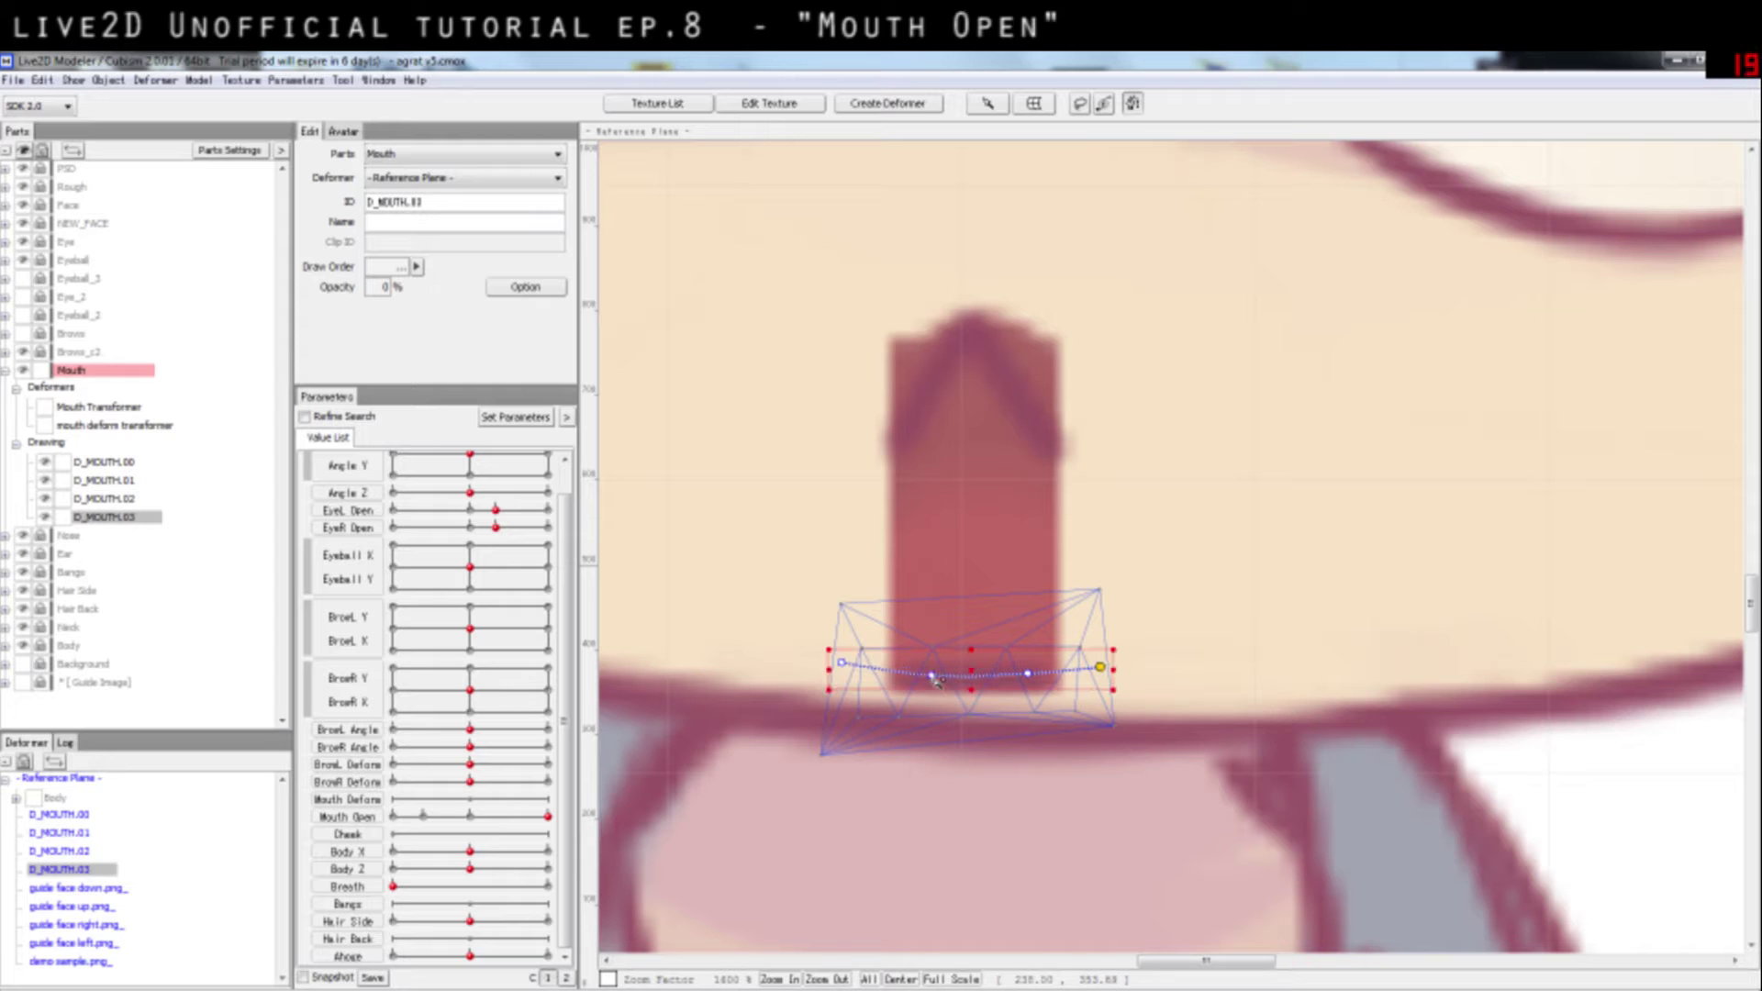
left_click(932, 683)
left_click_drag(1029, 675, 1027, 679)
left_click_drag(842, 663, 849, 635)
left_click(1101, 666)
left_click_drag(1101, 666, 1092, 649)
left_click_drag(930, 683, 1048, 683)
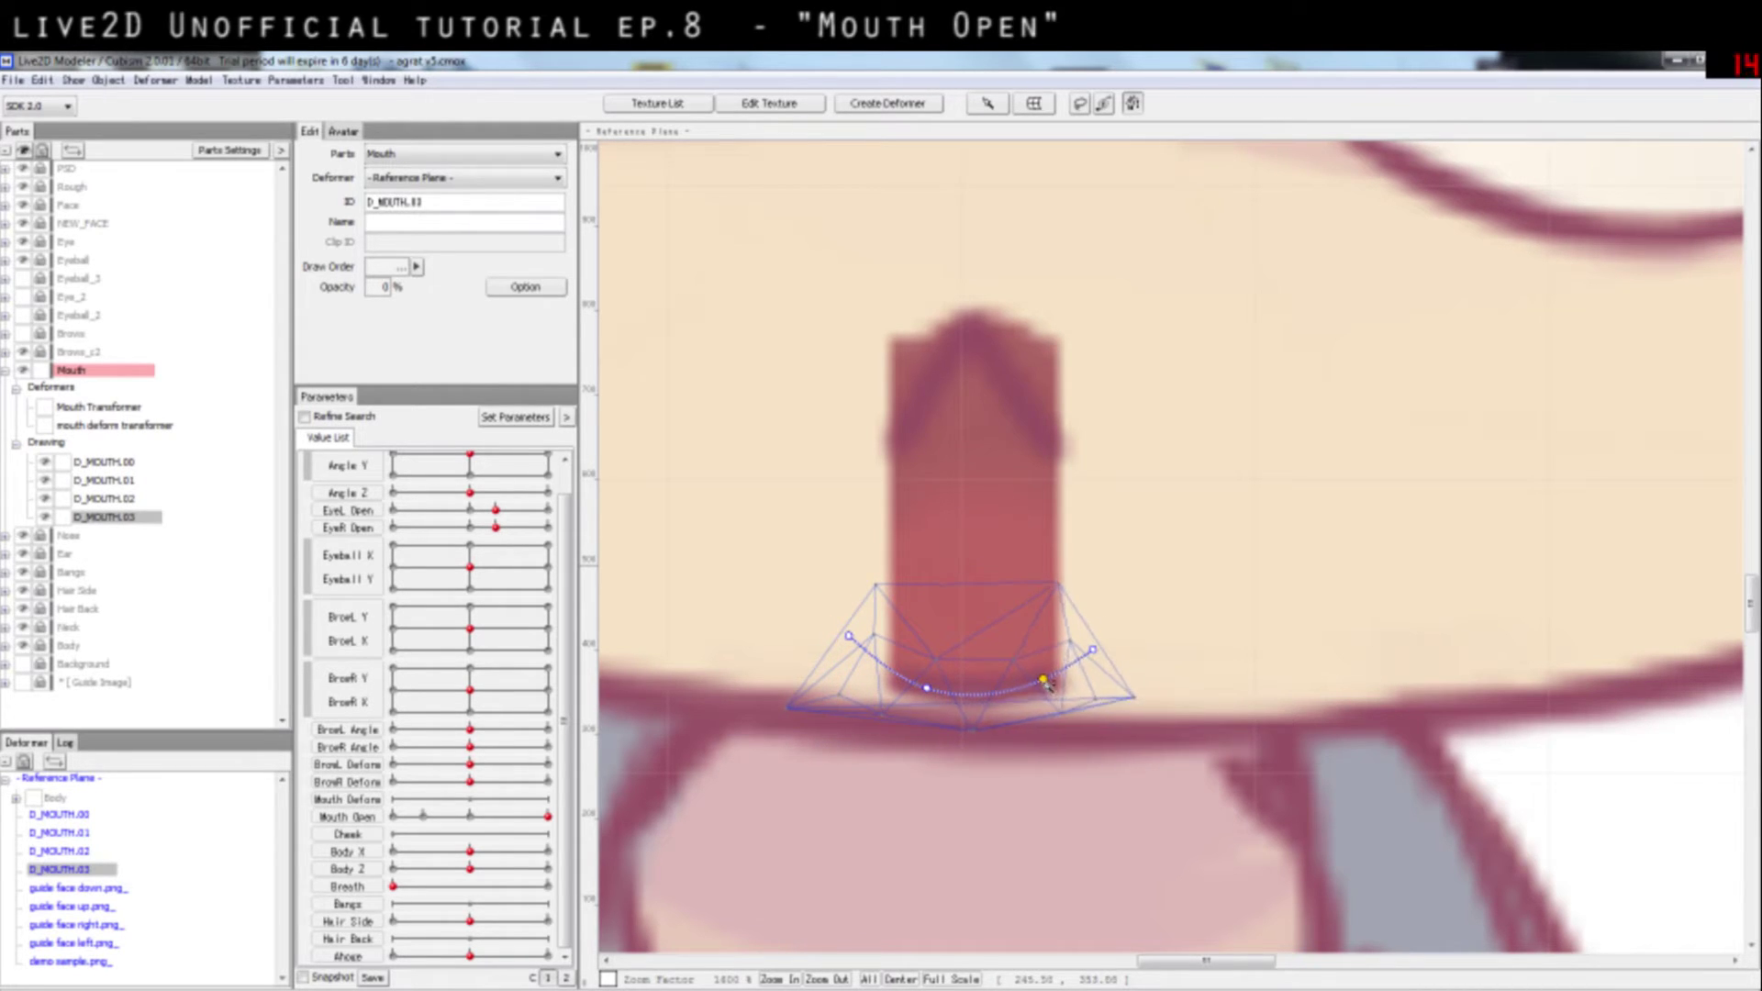
Step: Select the lower lip's curve deformer and delete it
left_click(1258, 662)
scroll(1276, 725, "down", 1)
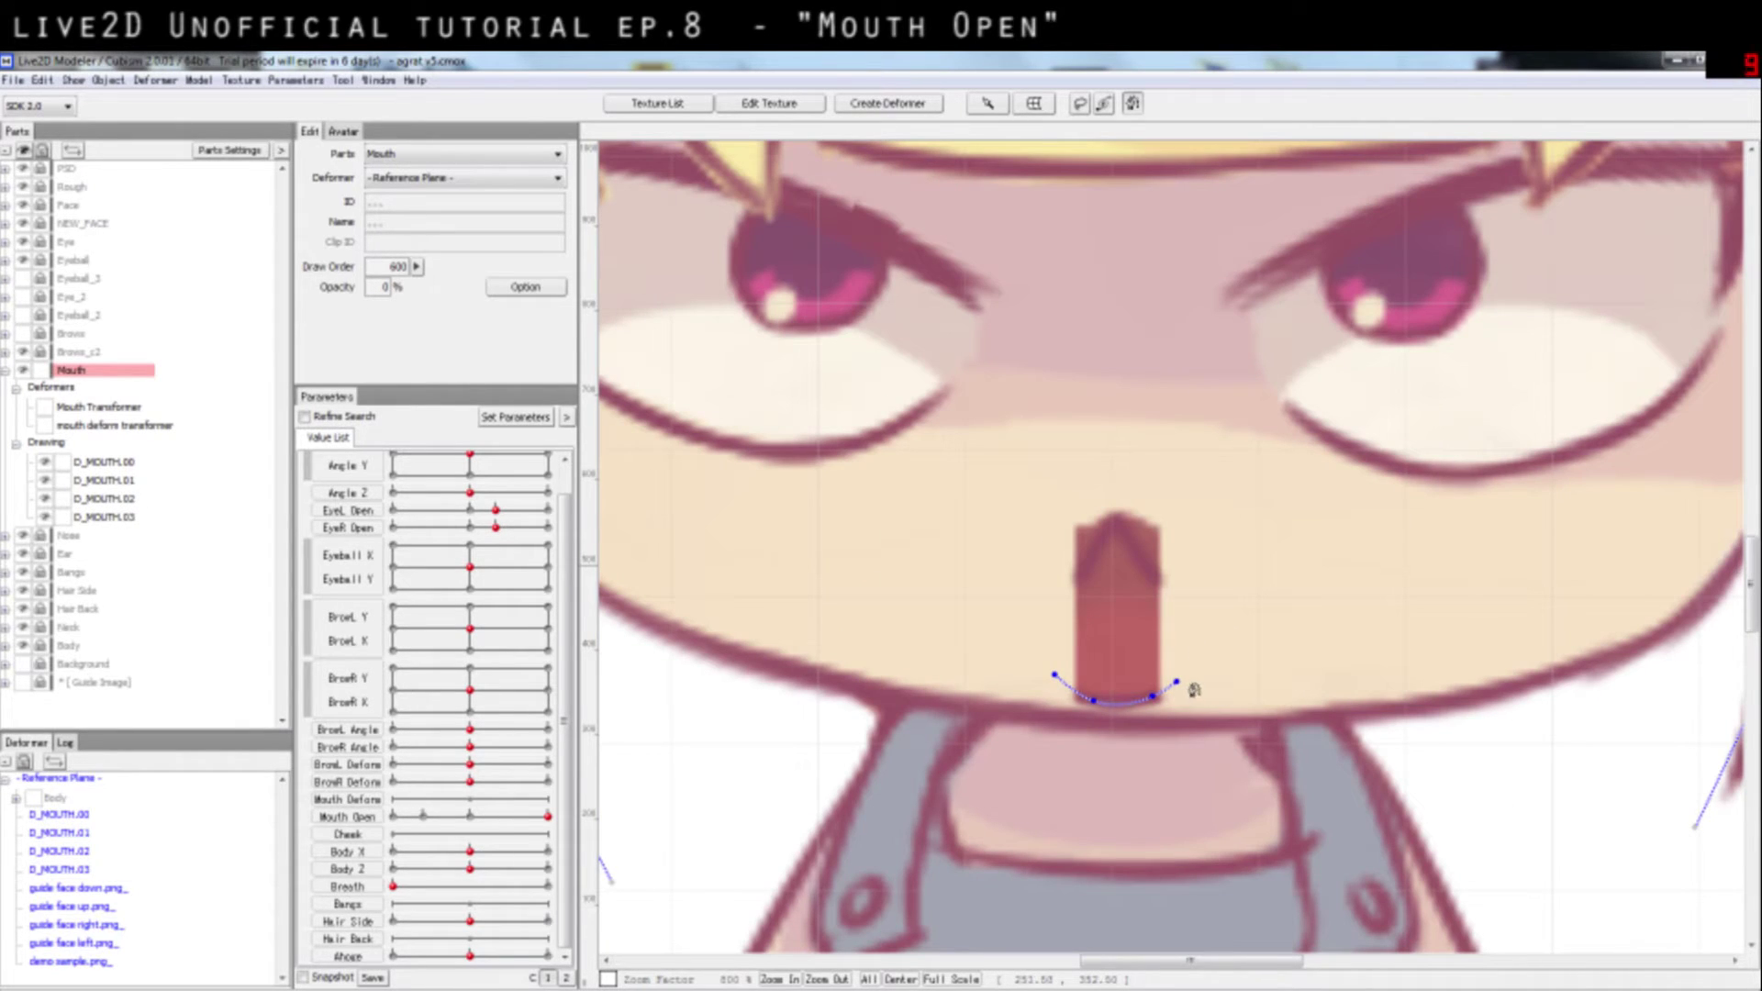
left_click(1175, 687)
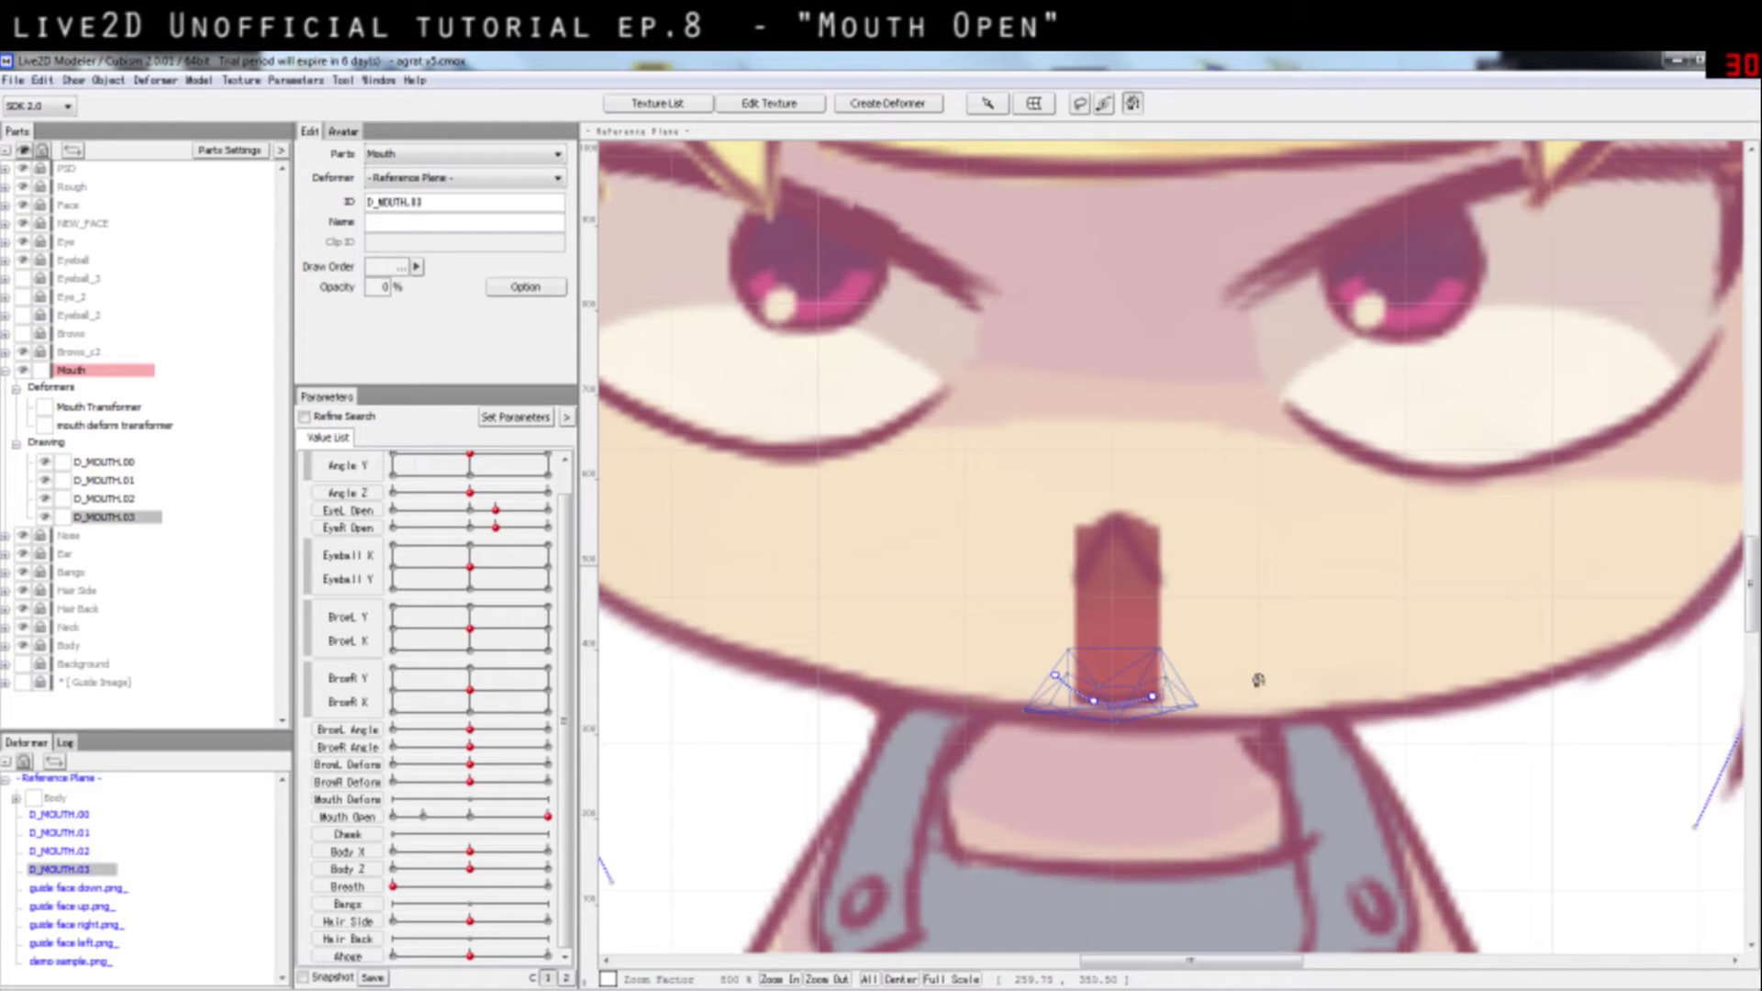
key("Delete")
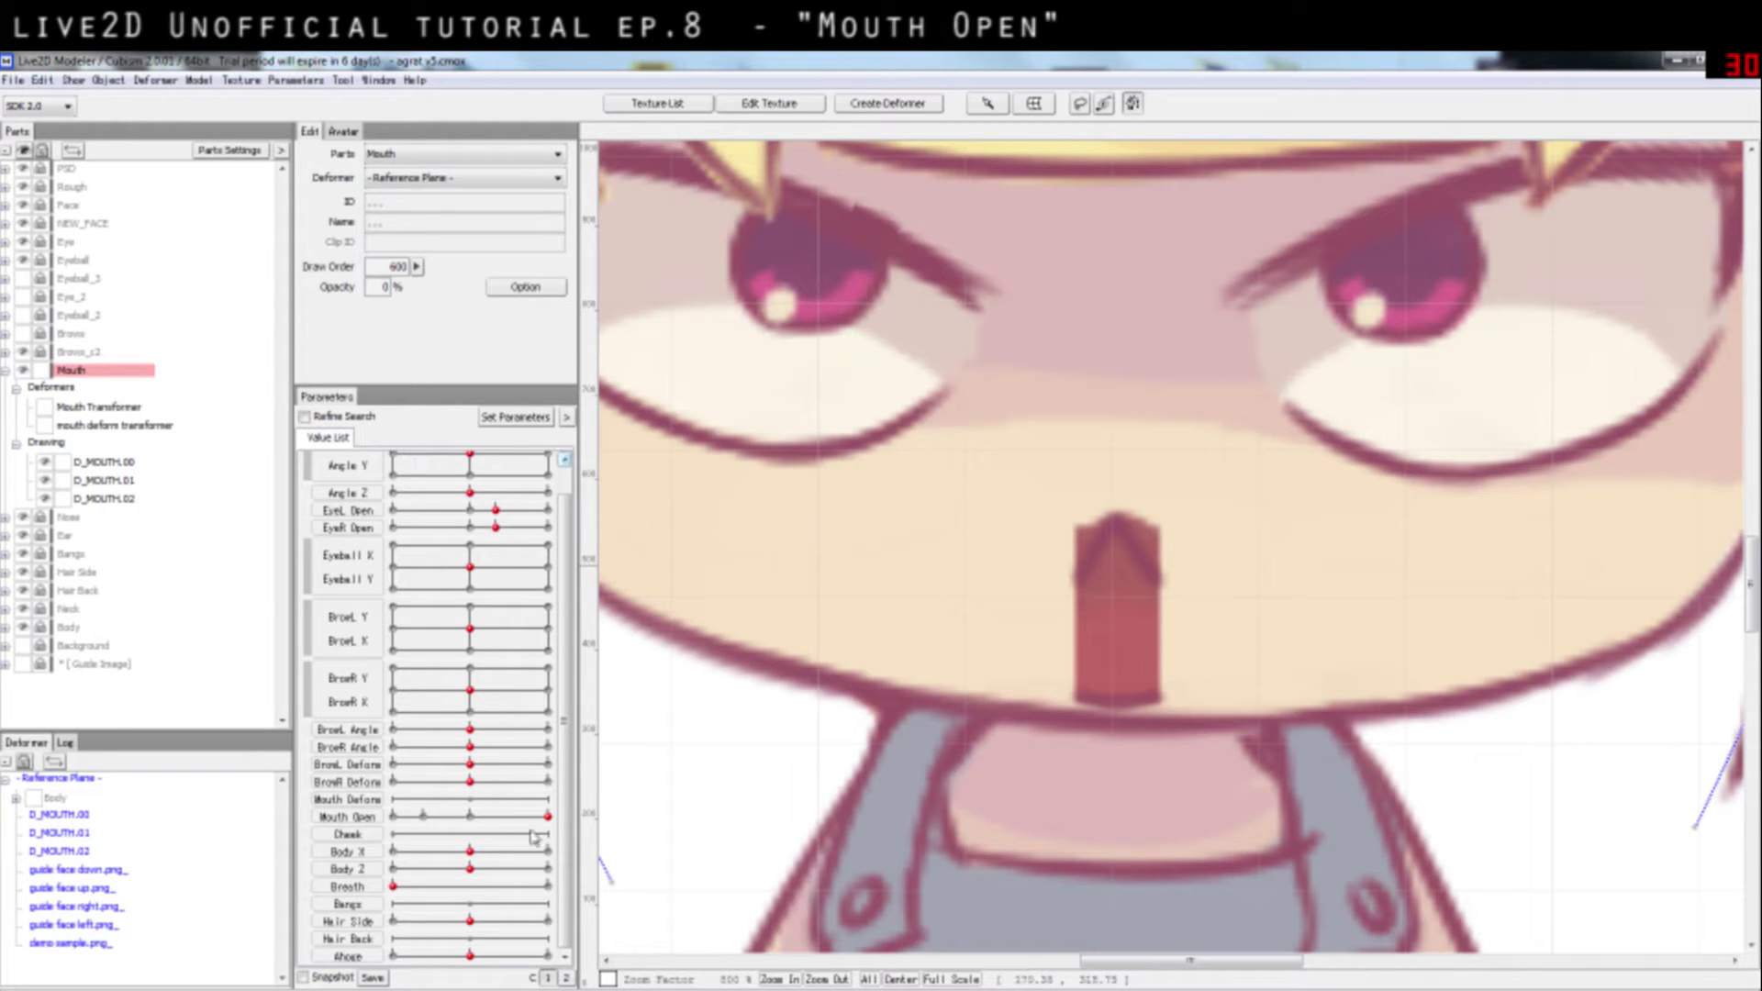
Step: Scrub Mouth Open through its range, ending at 1, and select the D_MOUTH.02 interior to examine how the mouth parts fit together
left_click_drag(531, 819, 693, 831)
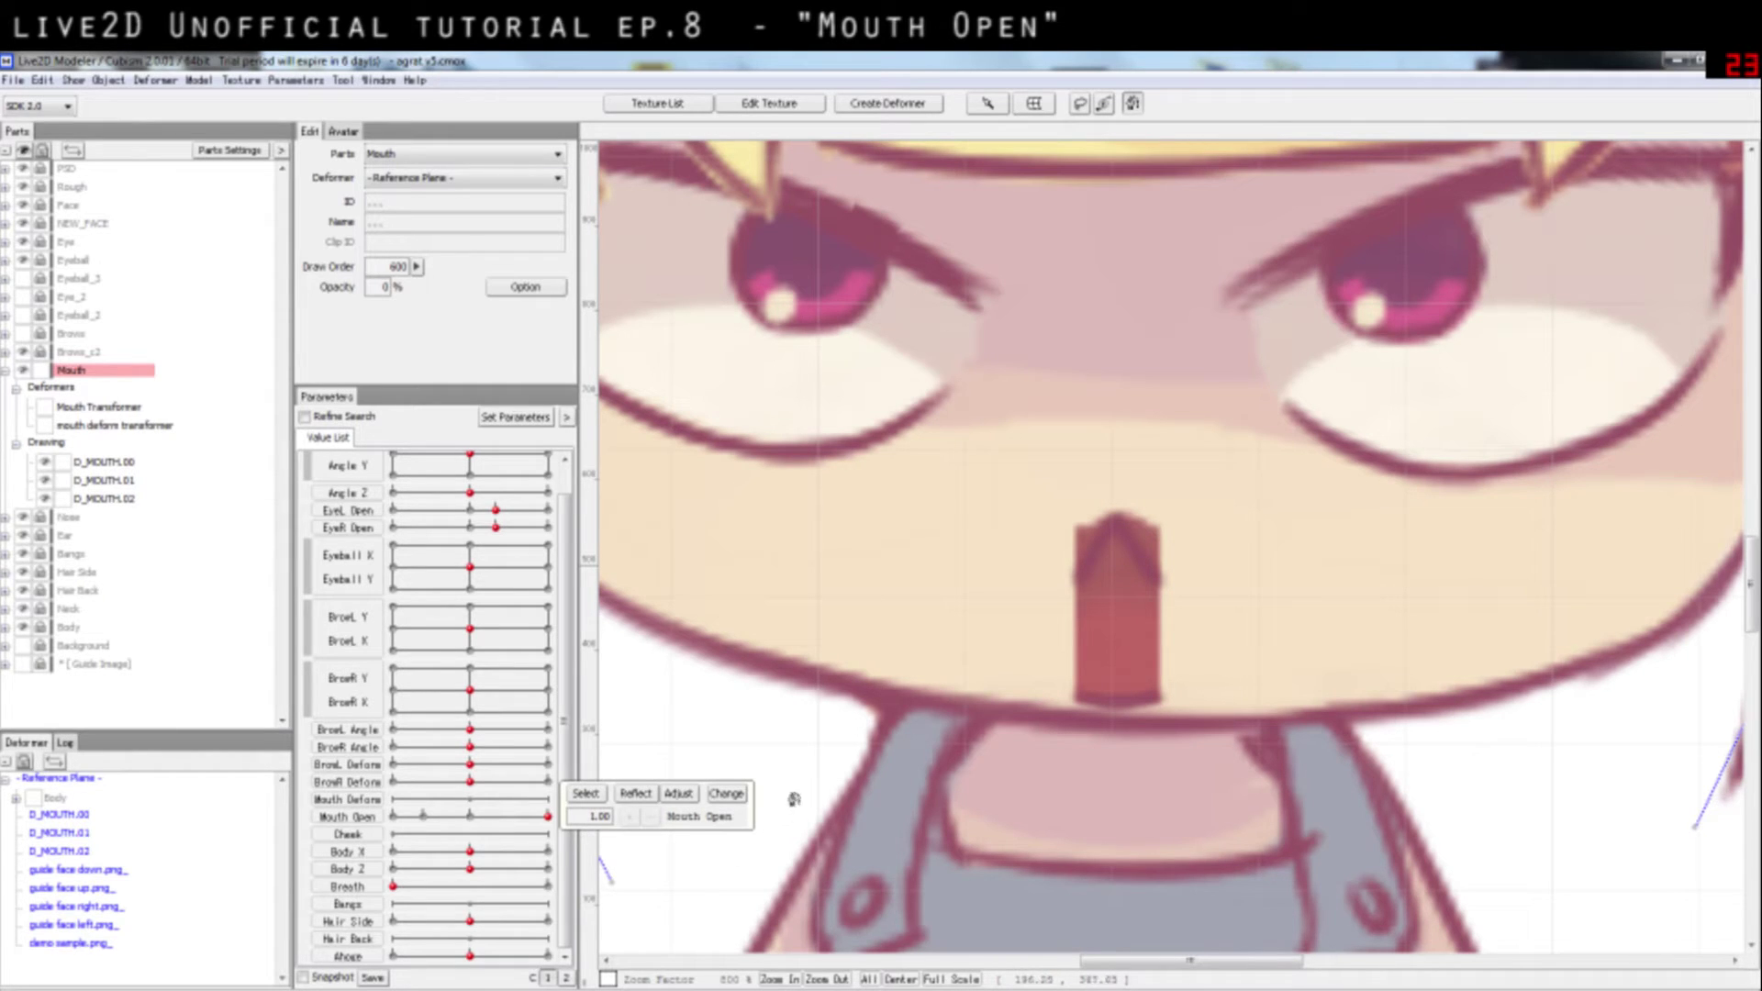
left_click_drag(470, 819, 438, 816)
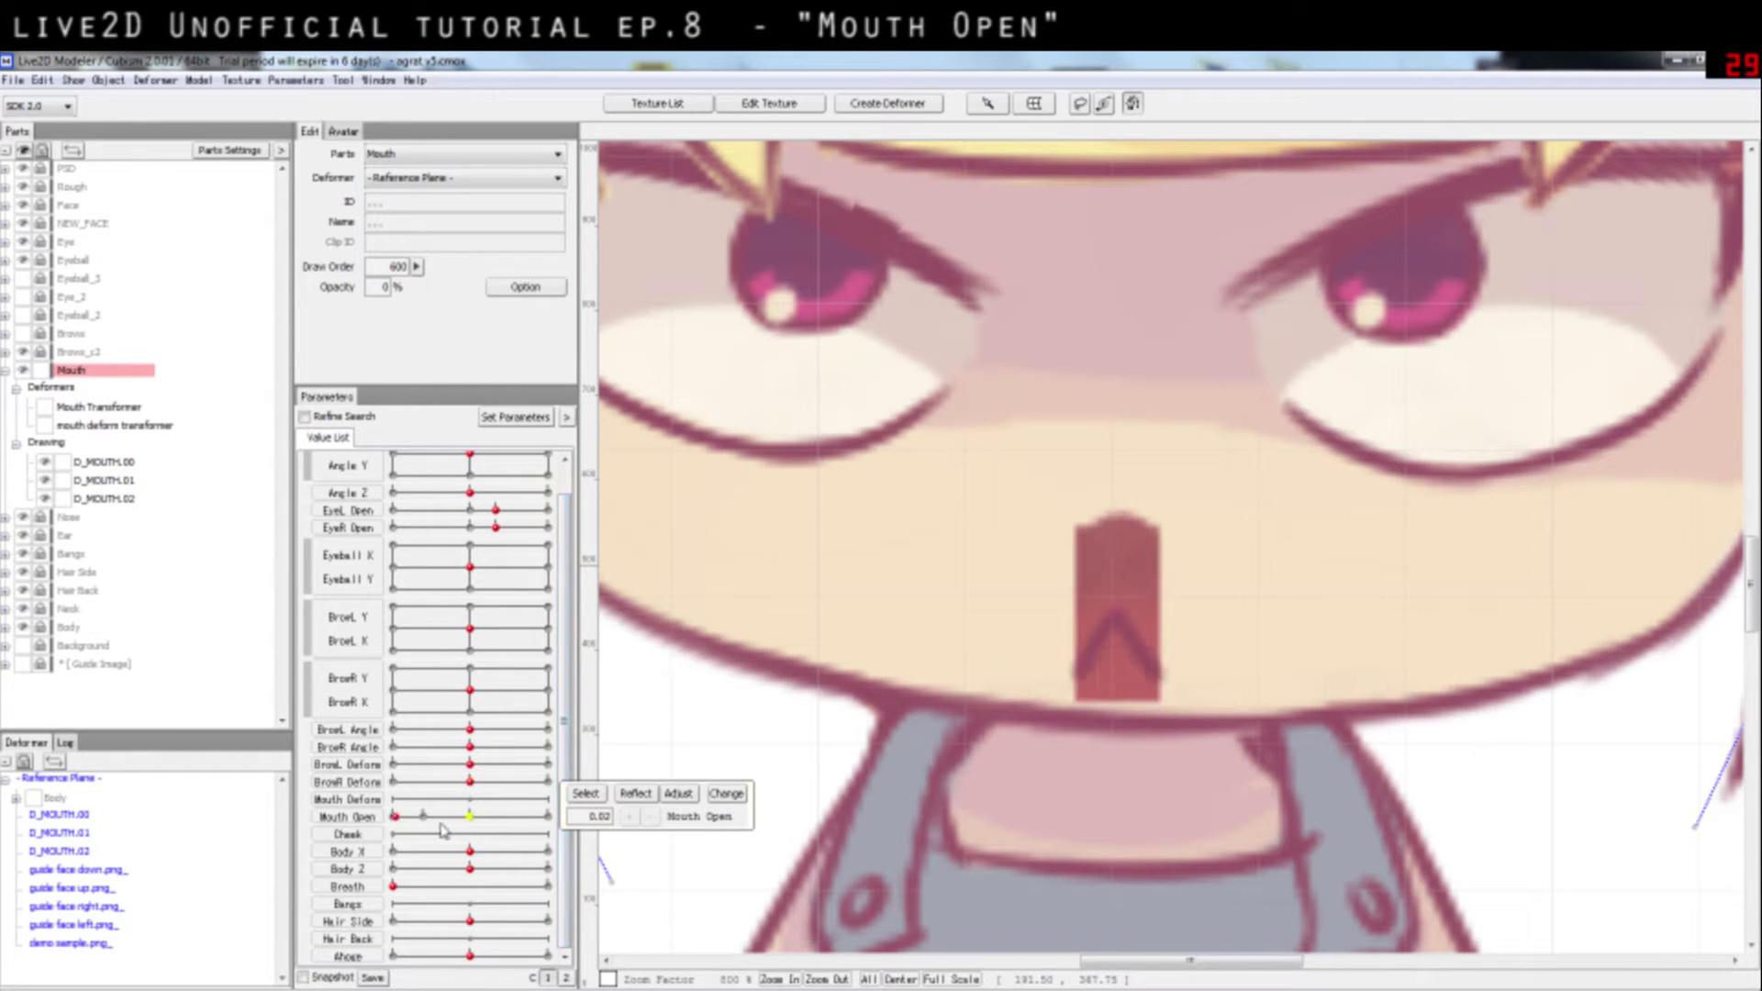
left_click_drag(550, 856, 625, 860)
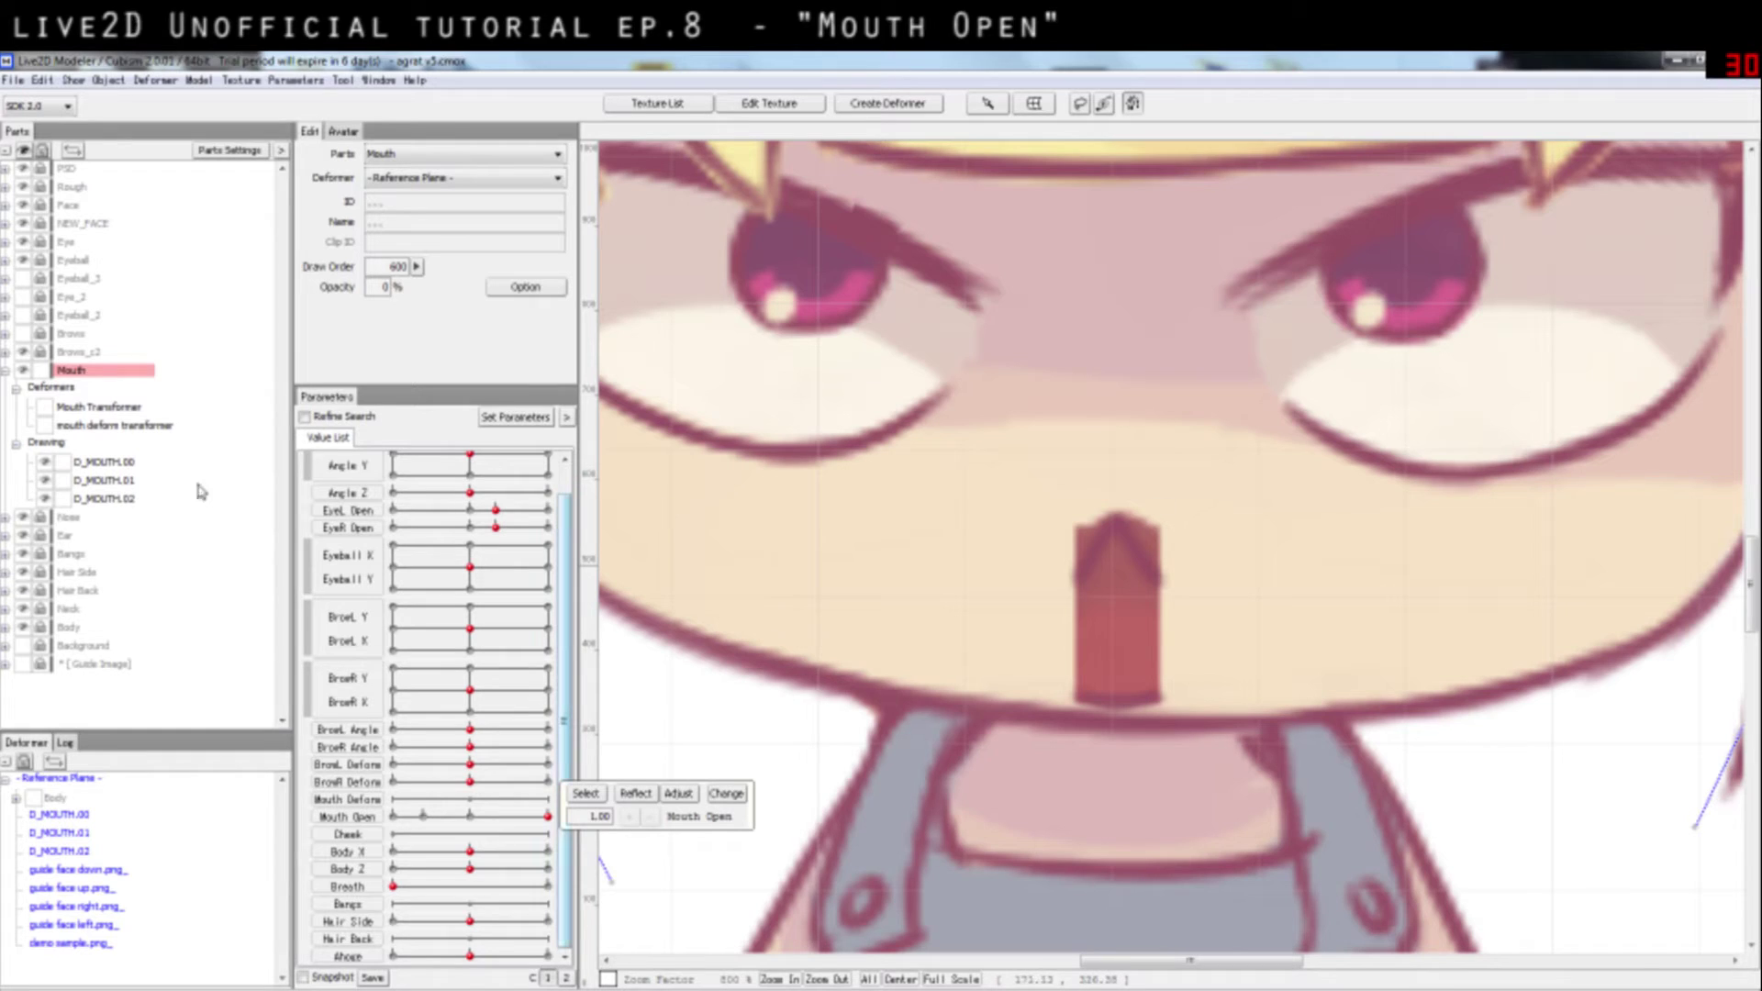
left_click(117, 496)
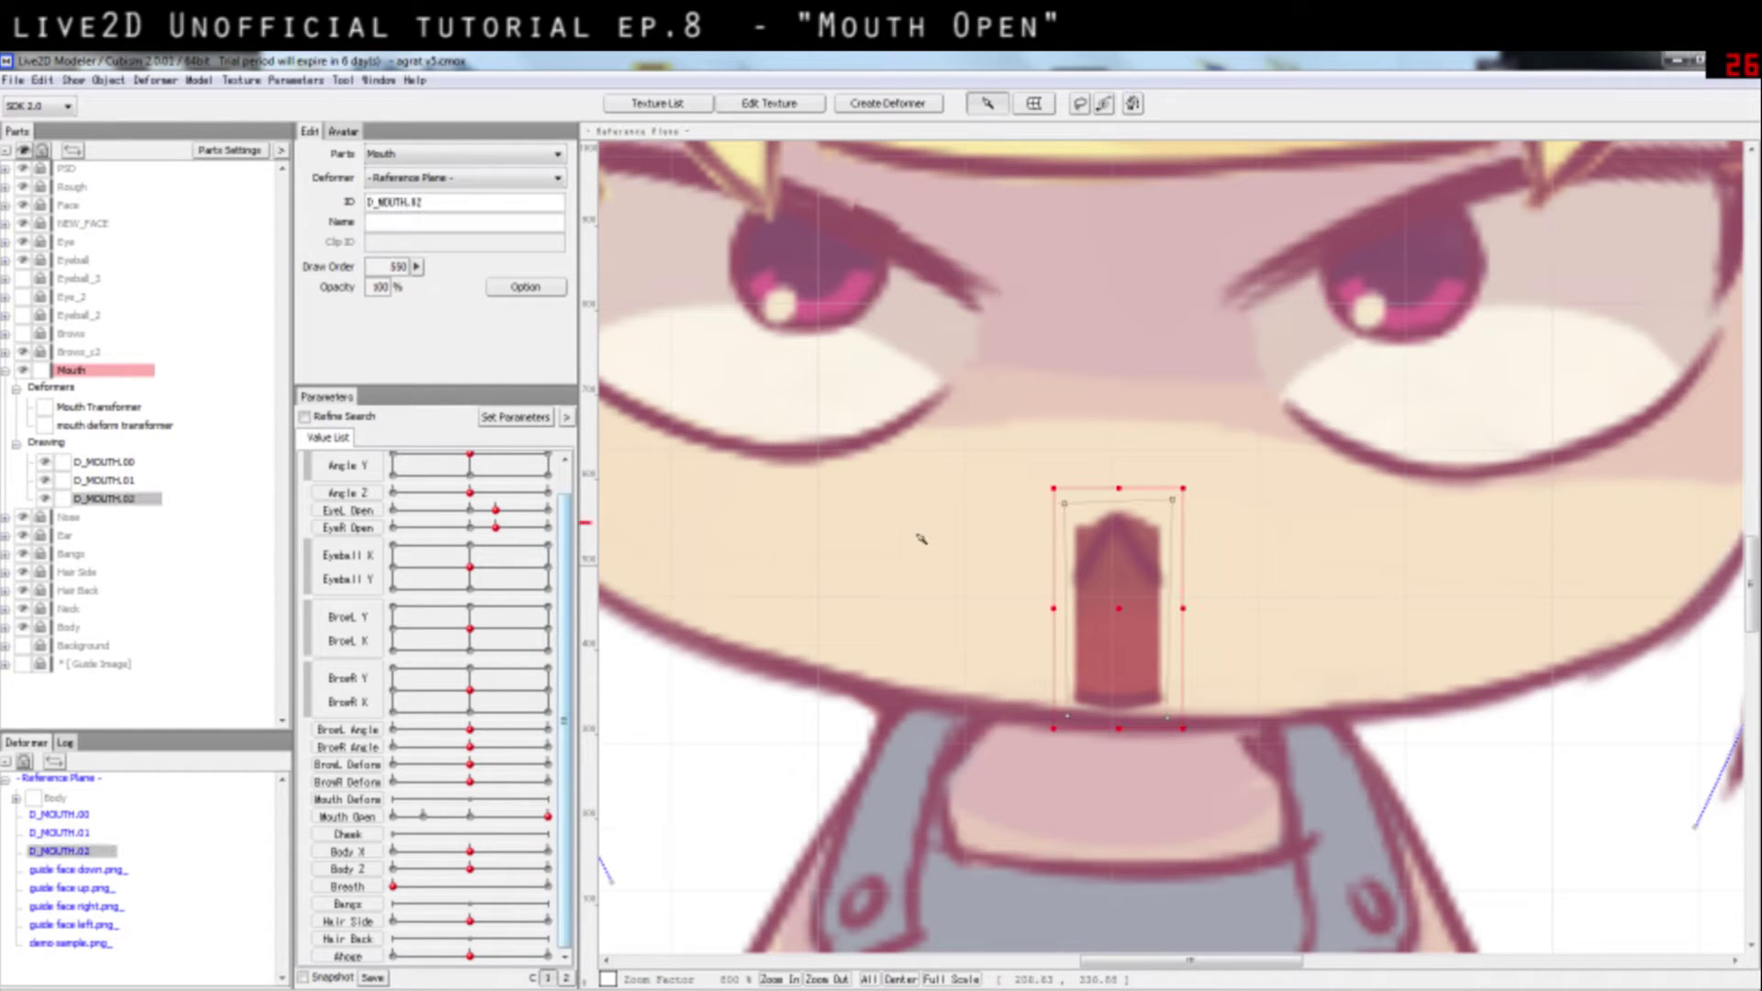
left_click(964, 570)
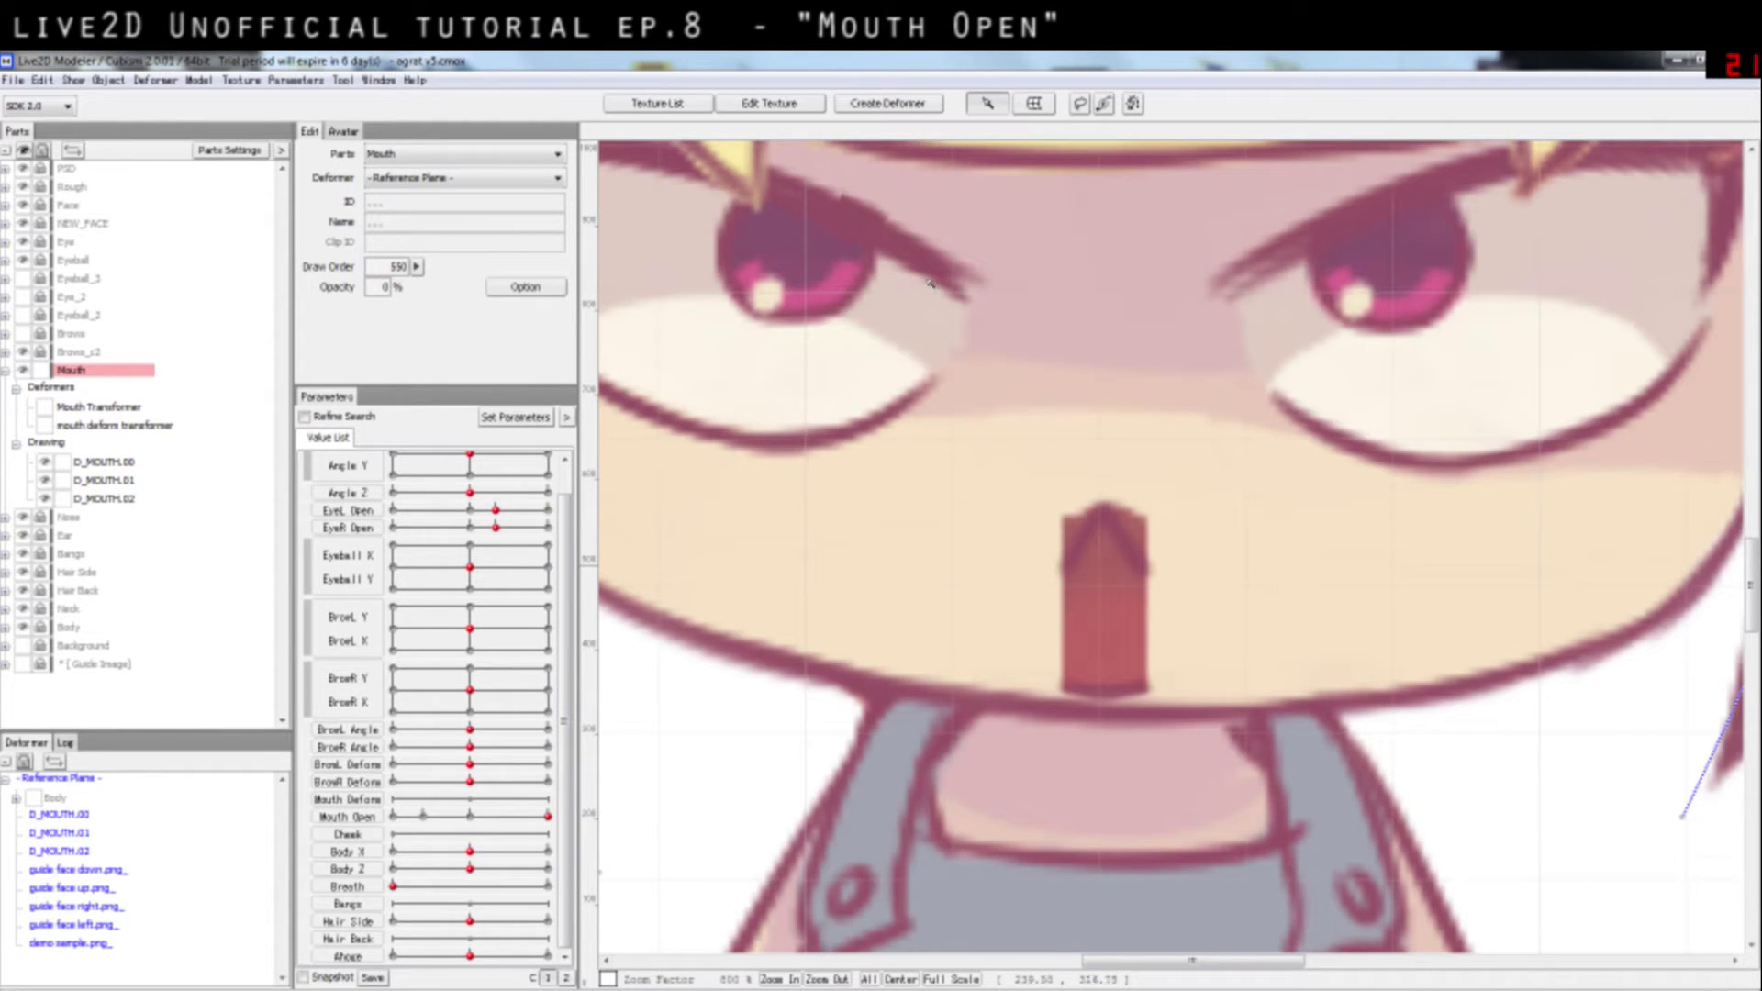
Step: Create a new drawing from the untitled texture with a closed four-point outline around the notched skin-coloured patch
left_click(775, 103)
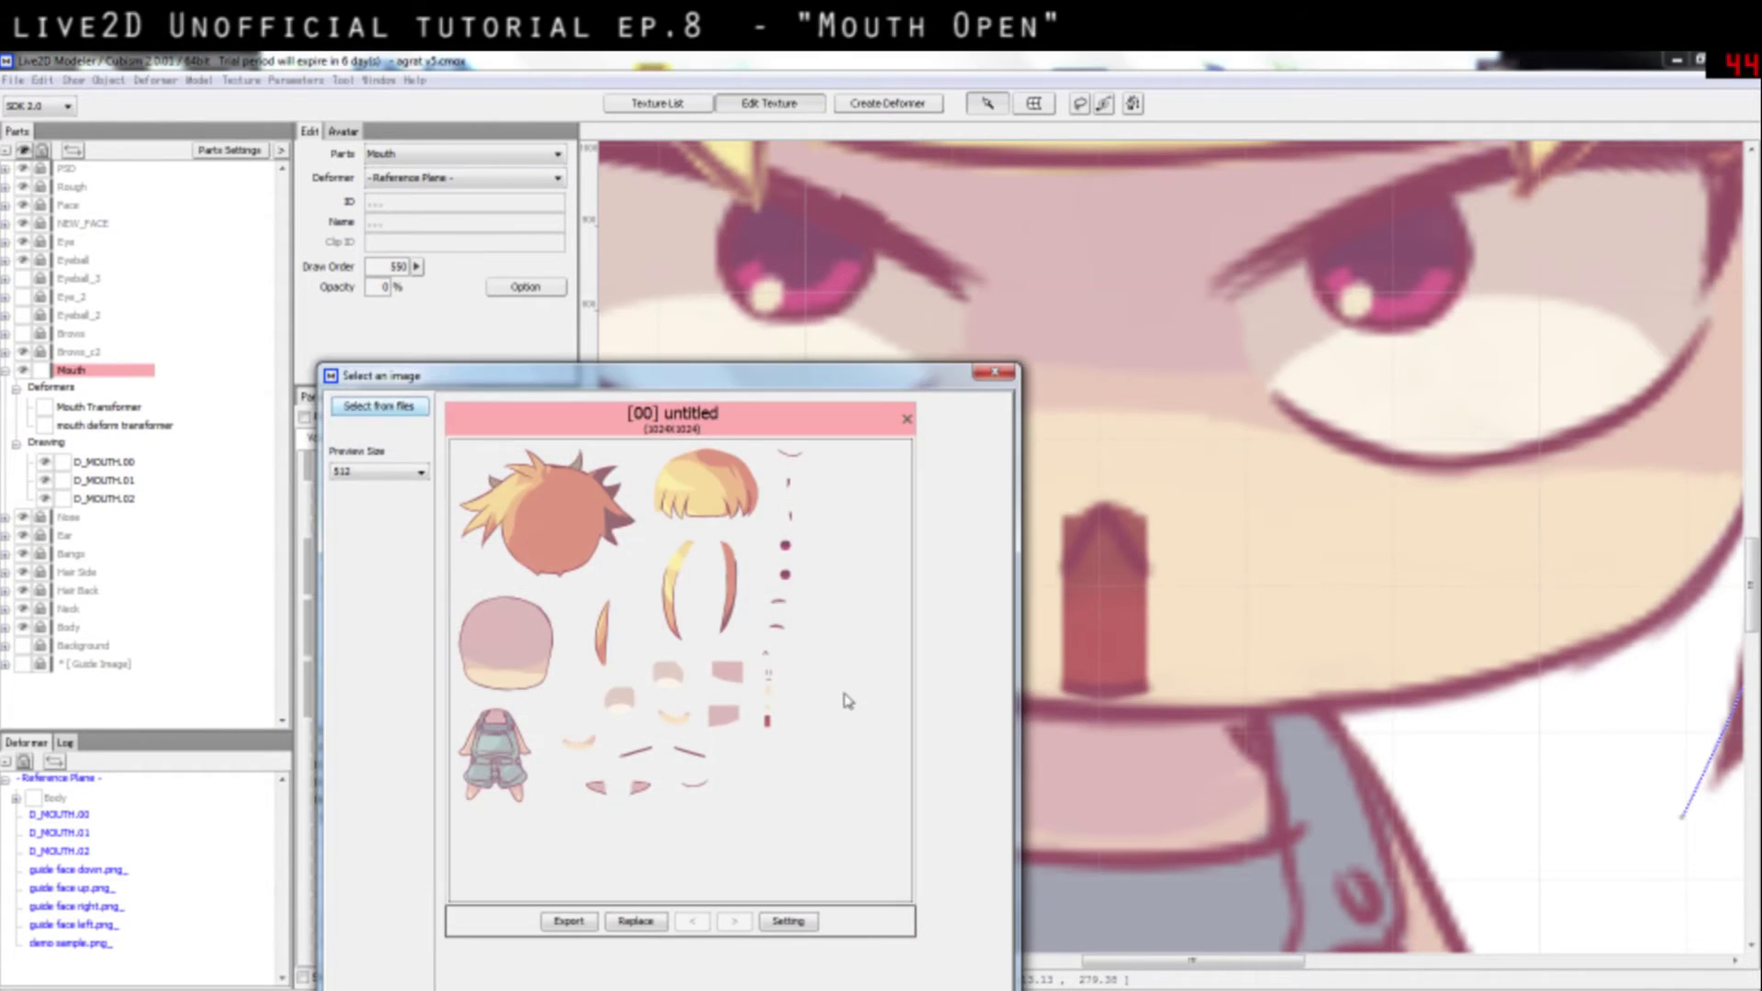
double_click(842, 700)
scroll(784, 464, "up", 5)
left_click_drag(578, 542, 743, 456)
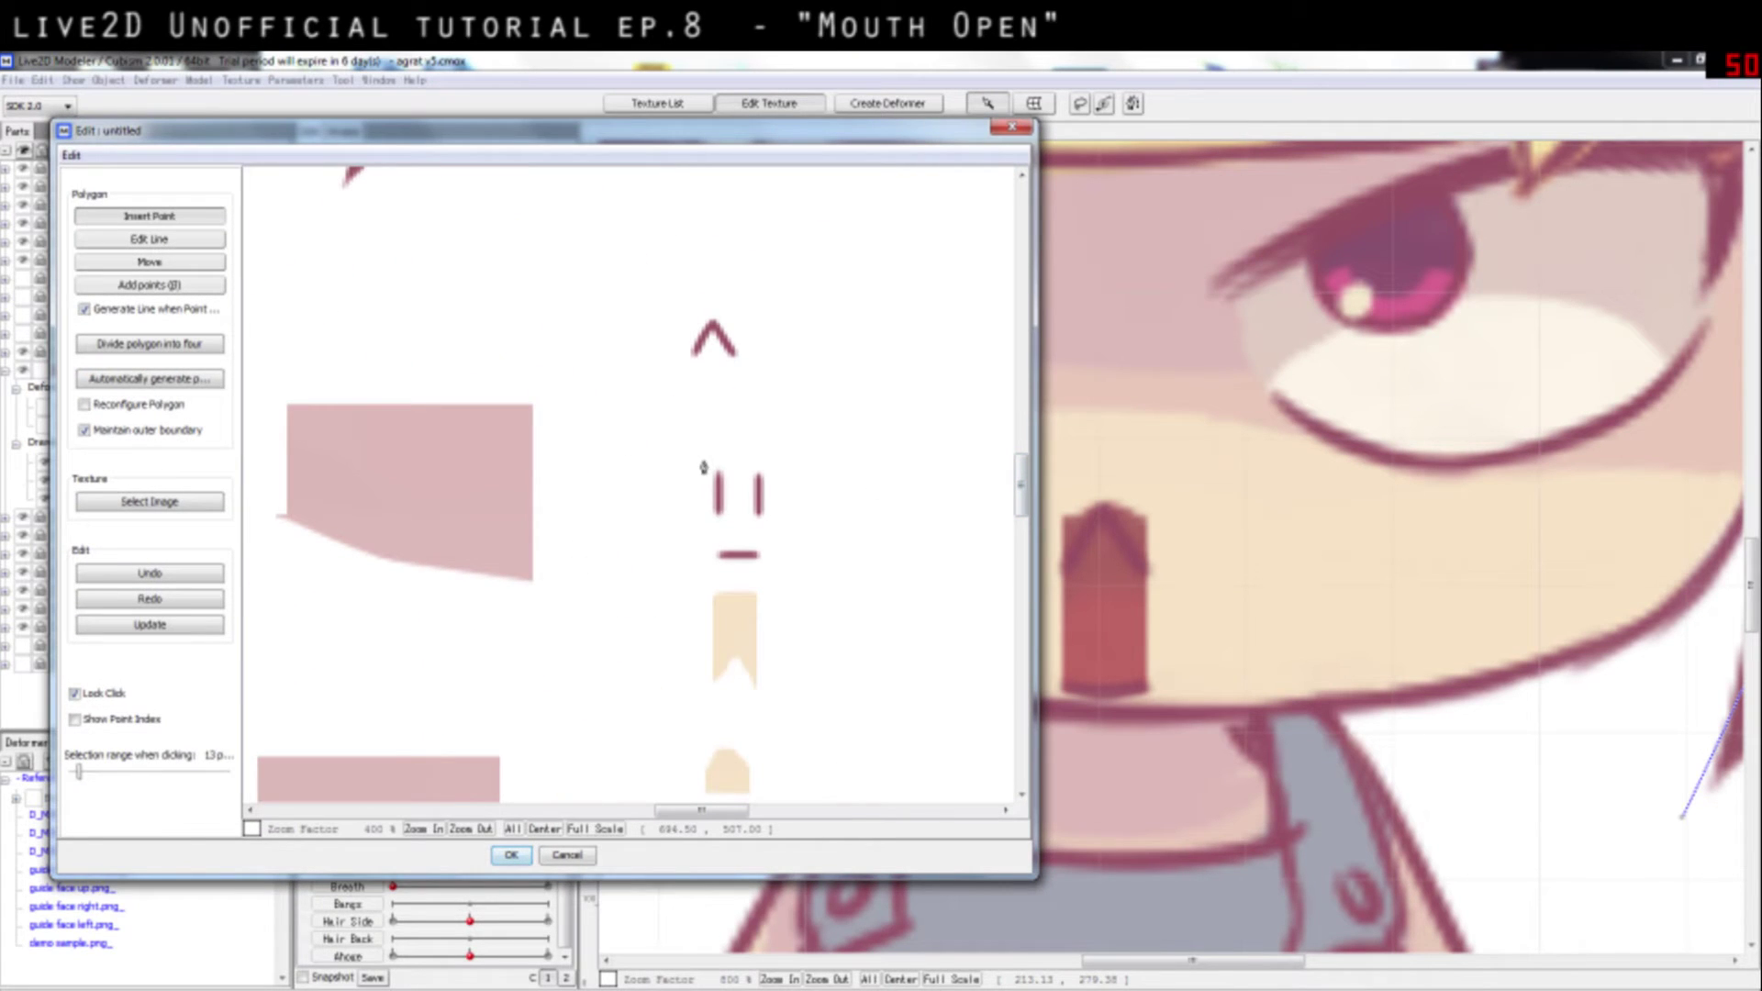
left_click(1022, 531)
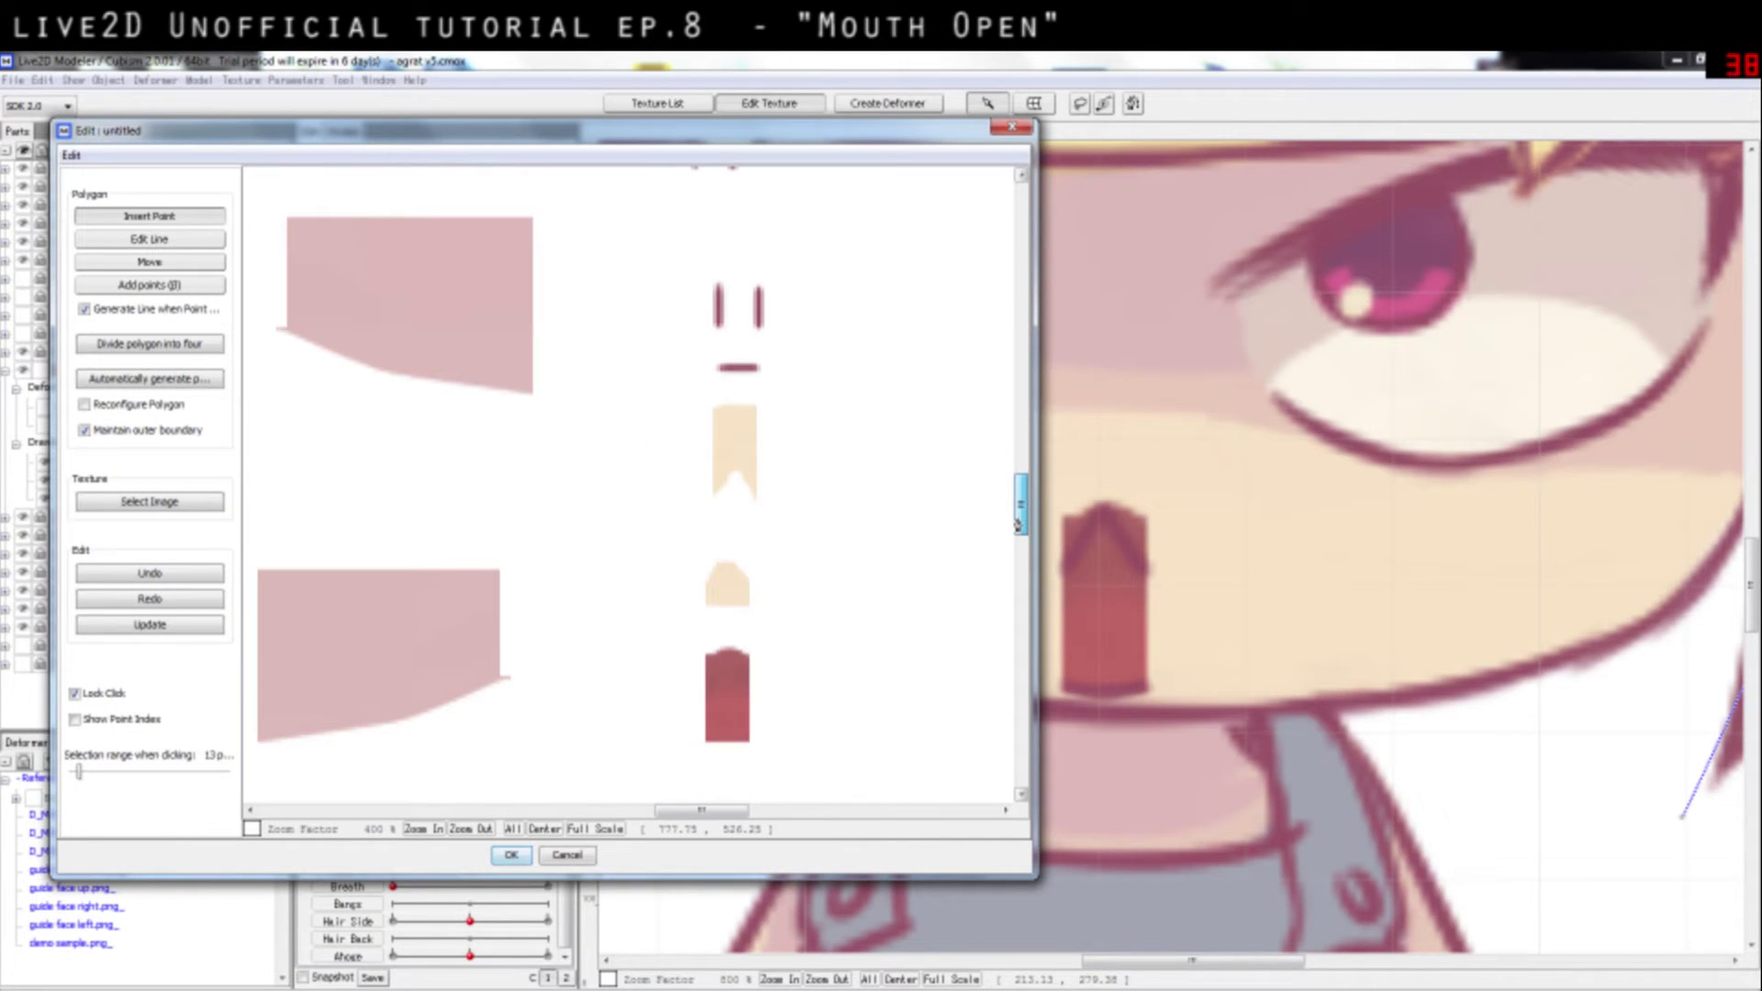
left_click(701, 392)
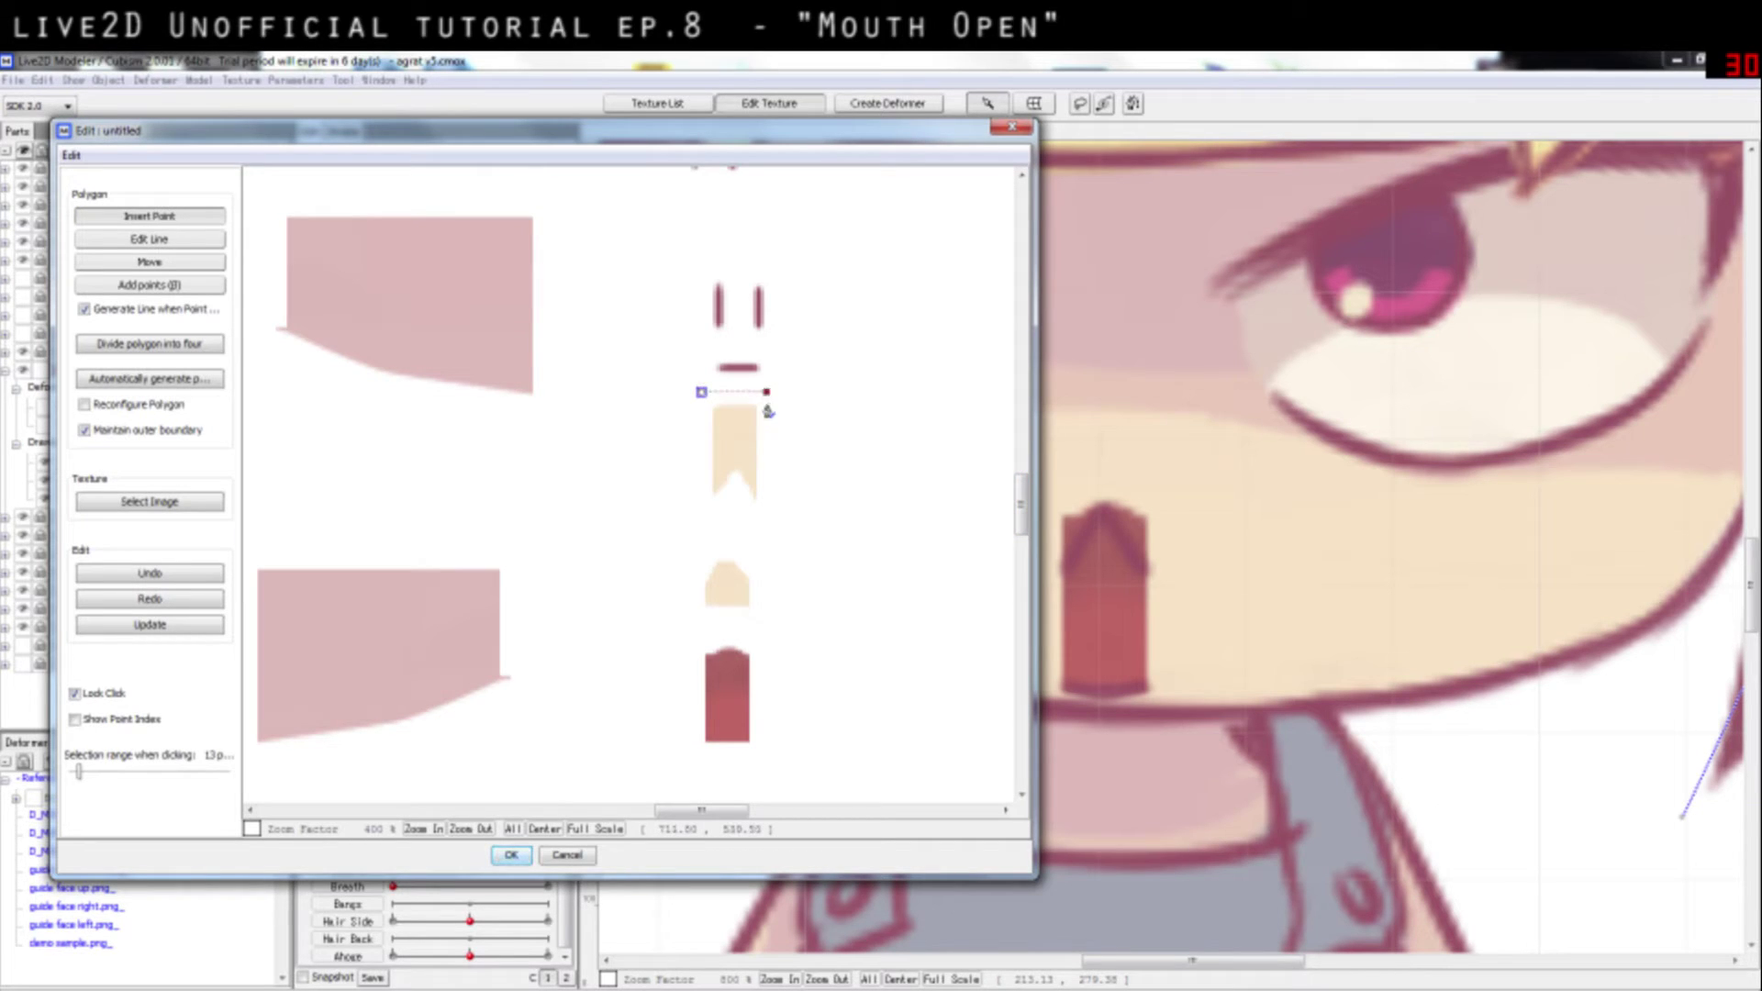
left_click(766, 519)
left_click(703, 513)
left_click(701, 392)
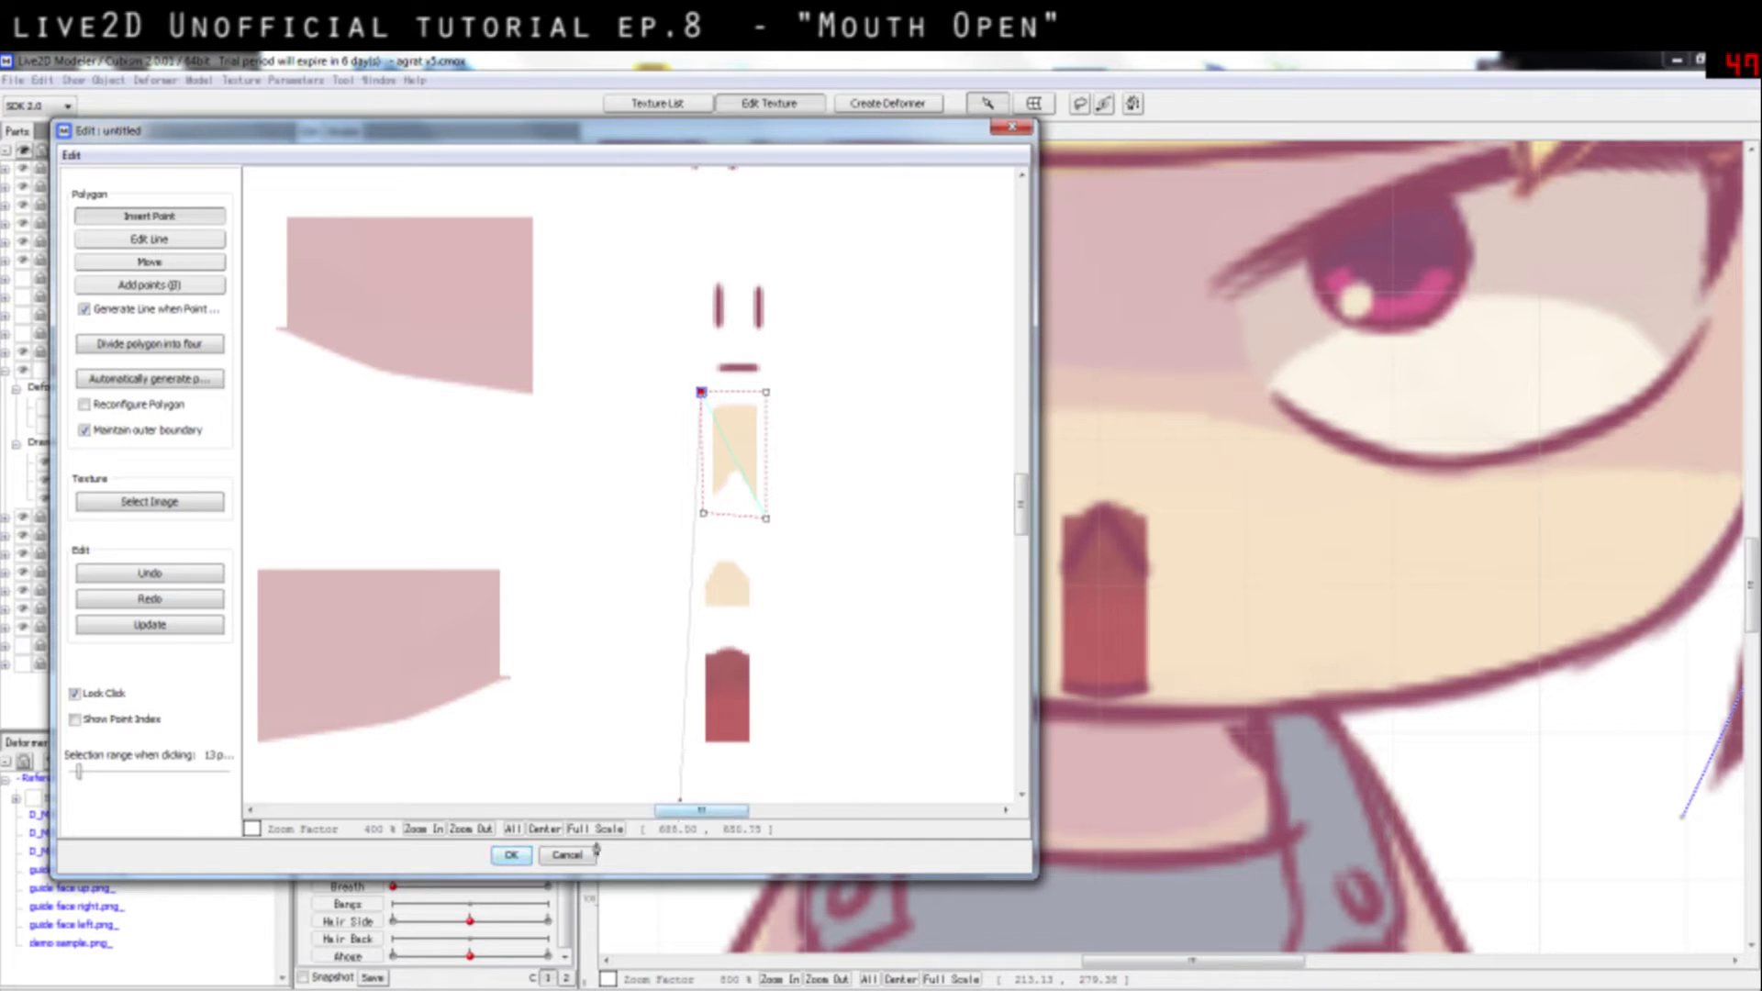
left_click(511, 854)
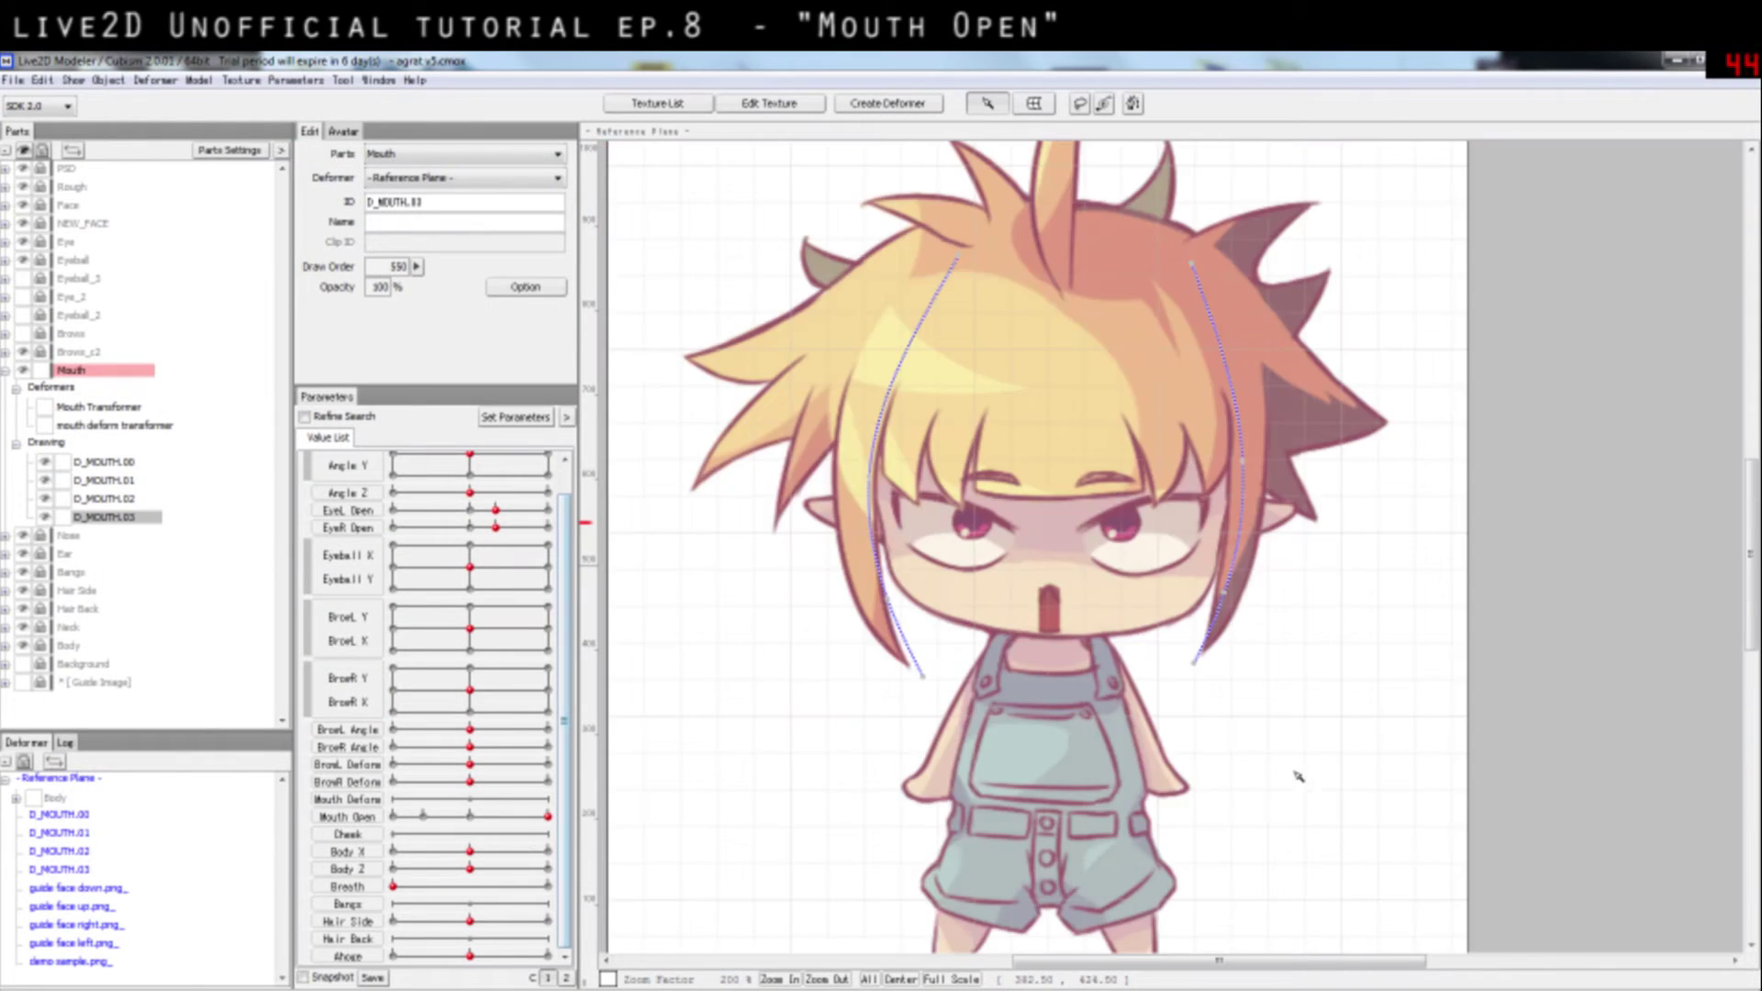
Step: Move the notched skin patch over the top of the mouth so it masks around the upper lip, and widen it slightly on both sides
scroll(1548, 846, "down", 3)
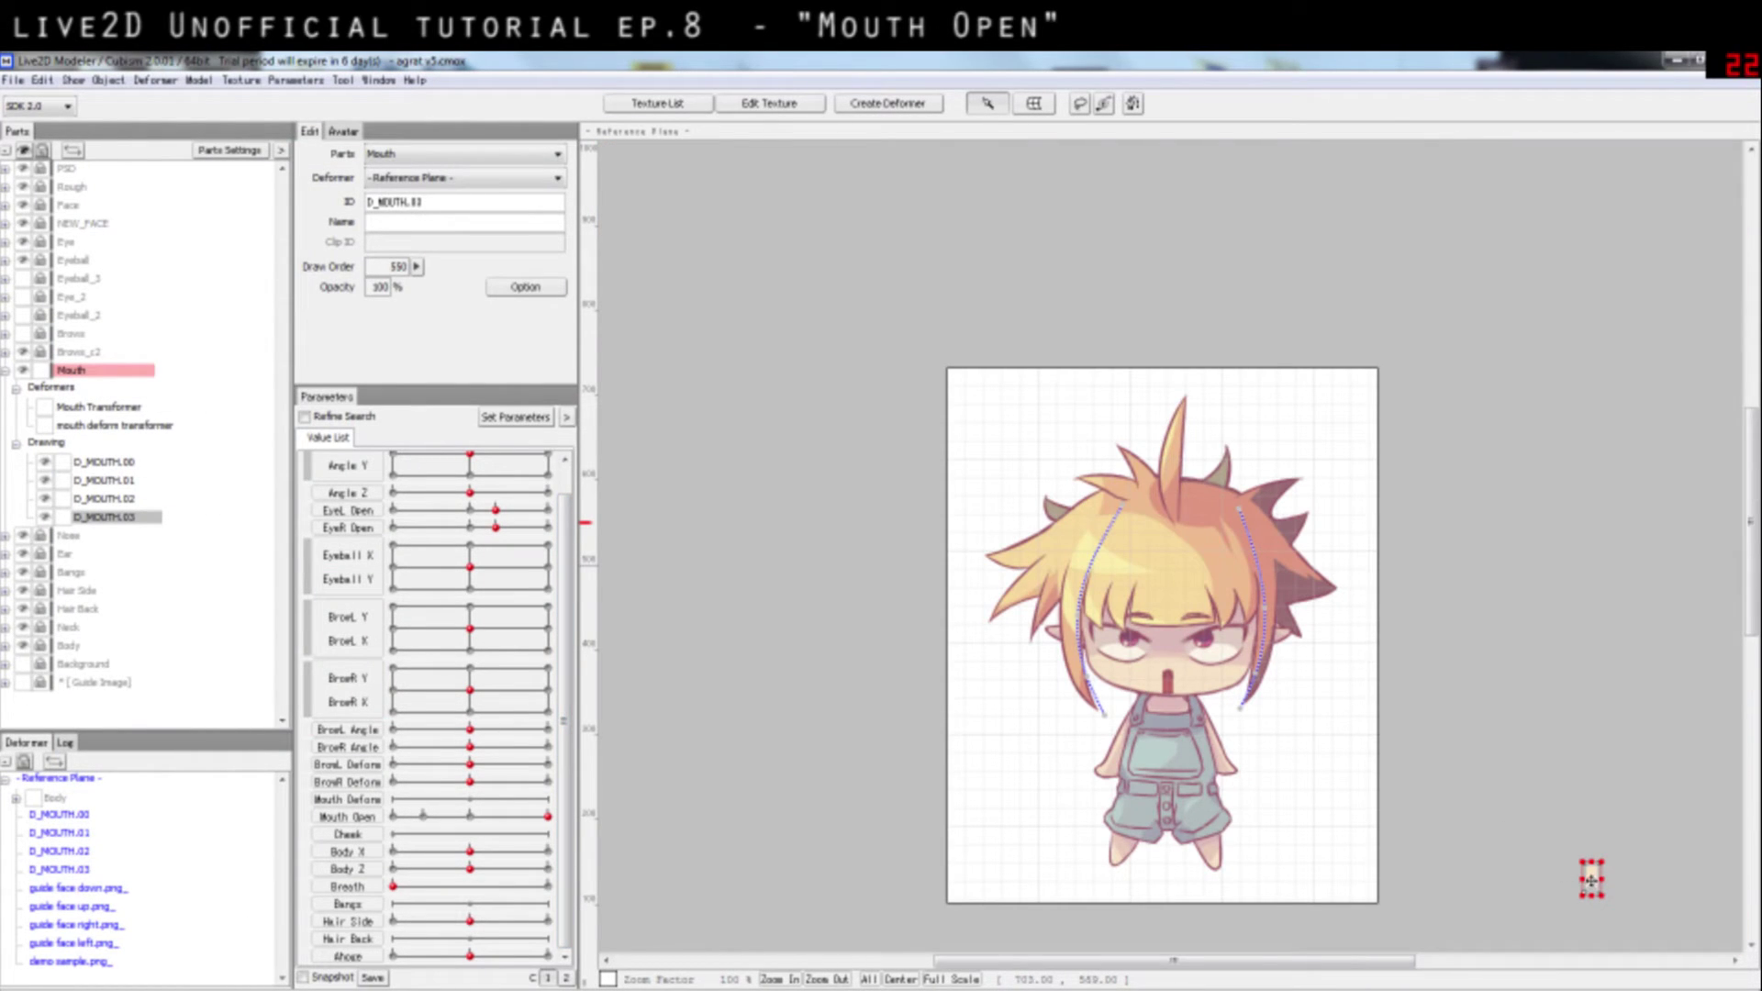
scroll(1180, 643, "up", 5)
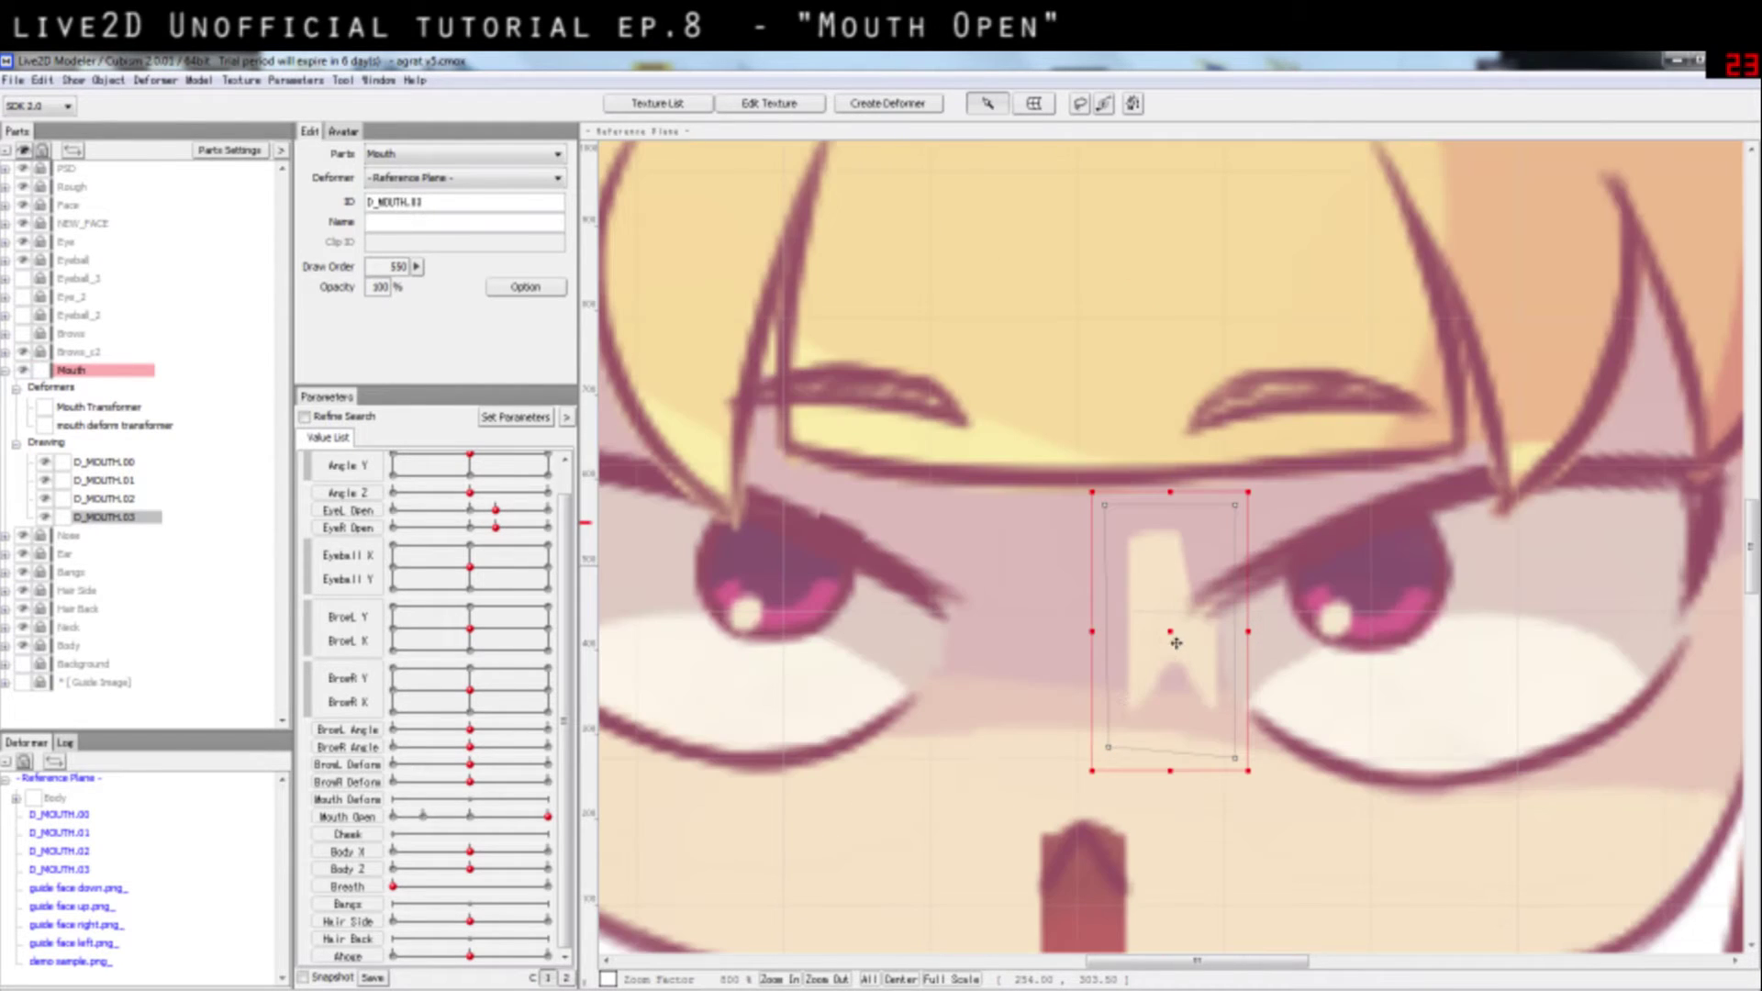
left_click_drag(958, 806, 866, 539)
left_click_drag(1061, 381, 965, 531)
left_click_drag(969, 550, 886, 541)
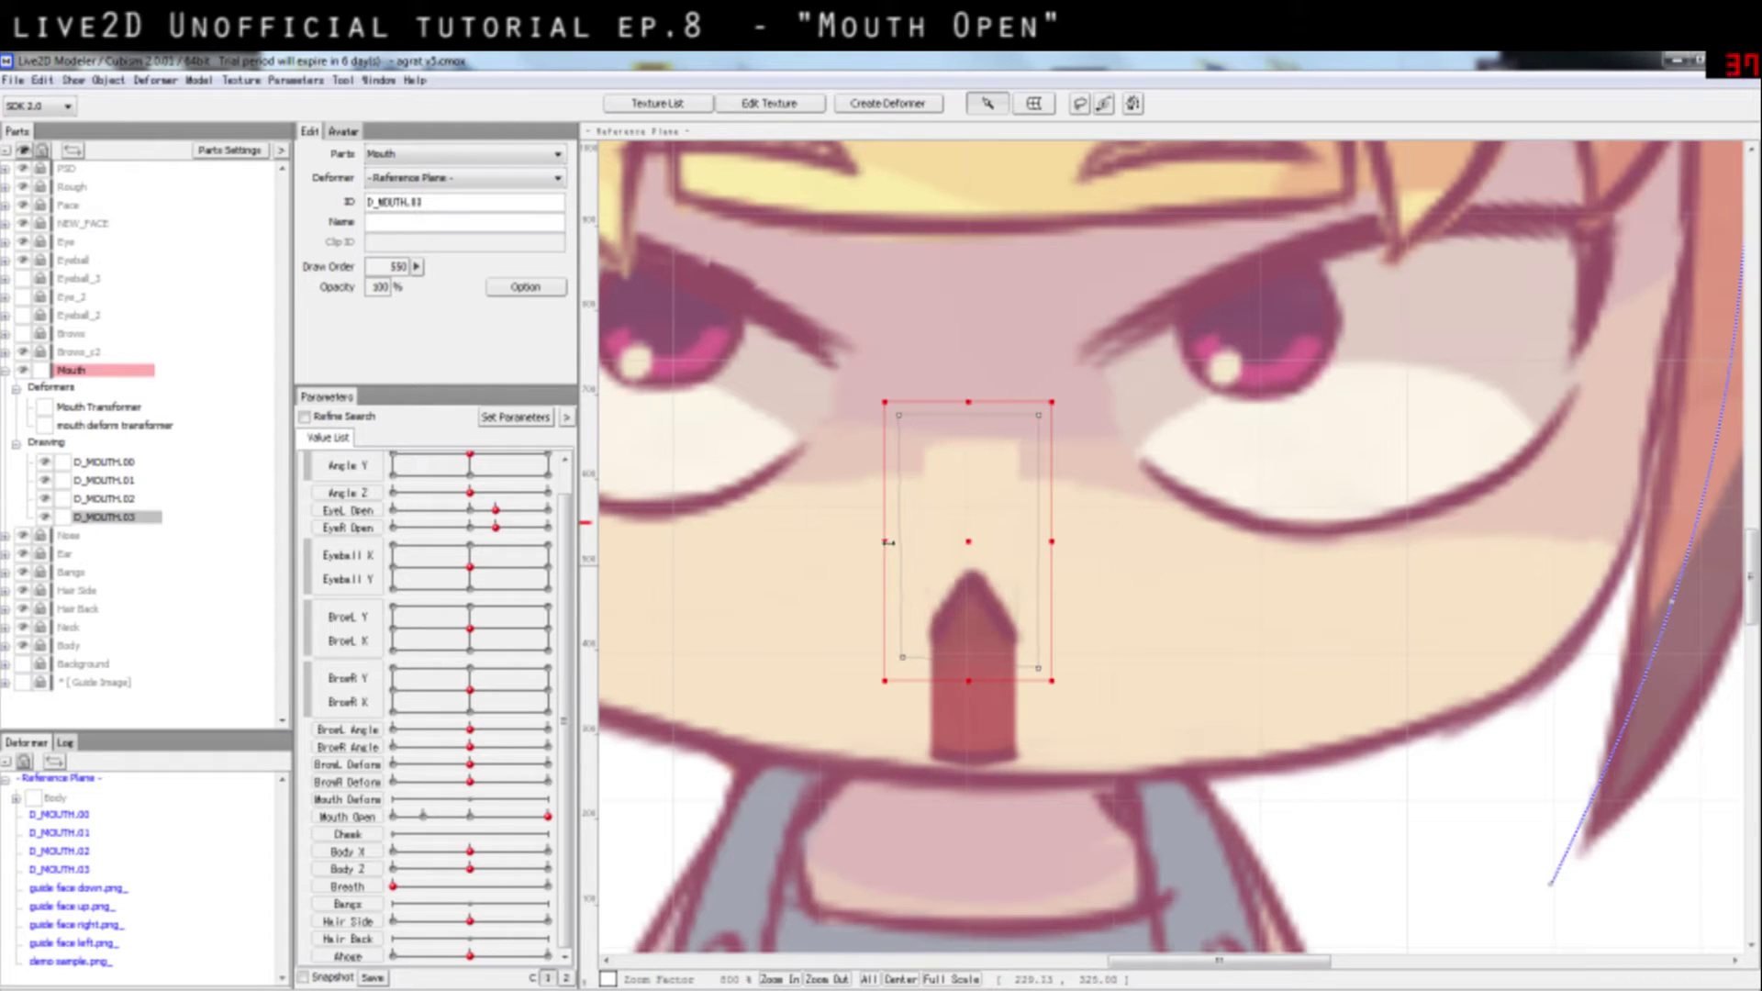
left_click_drag(1053, 542, 1059, 542)
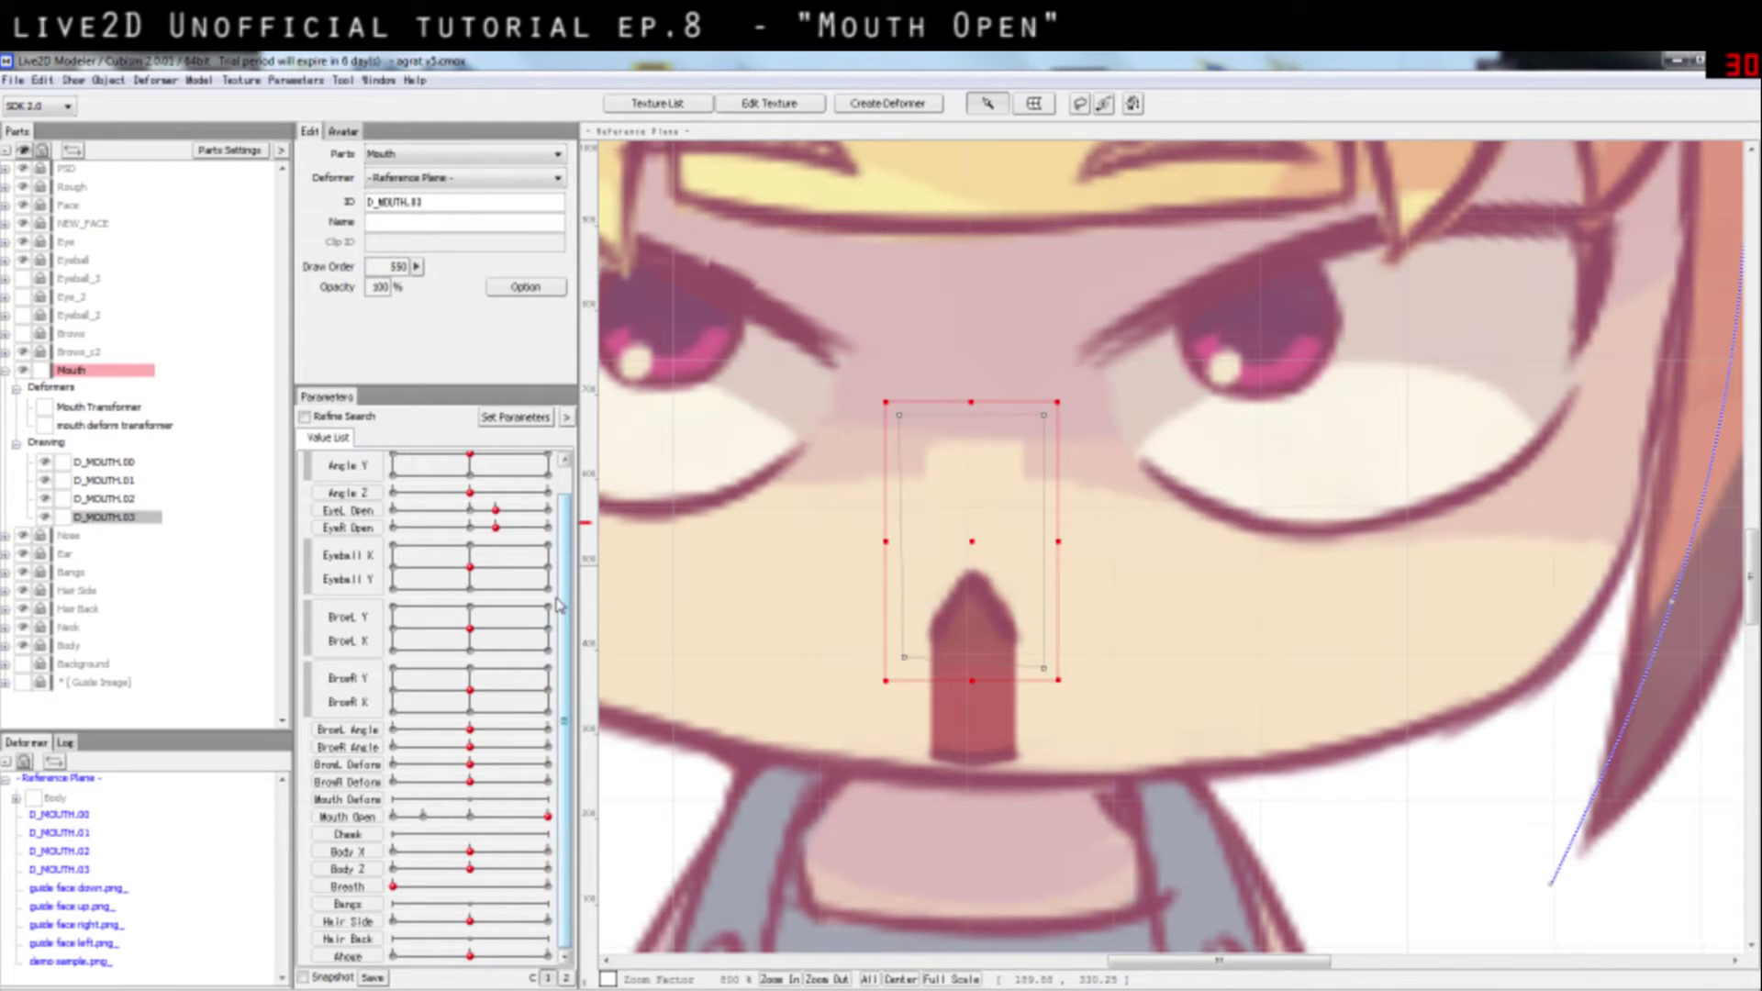
Step: Add Mouth Open keys at 0, 0.5 and 1 to the skin patch, plus an extra key between 0 and 0.5
double_click(381, 820)
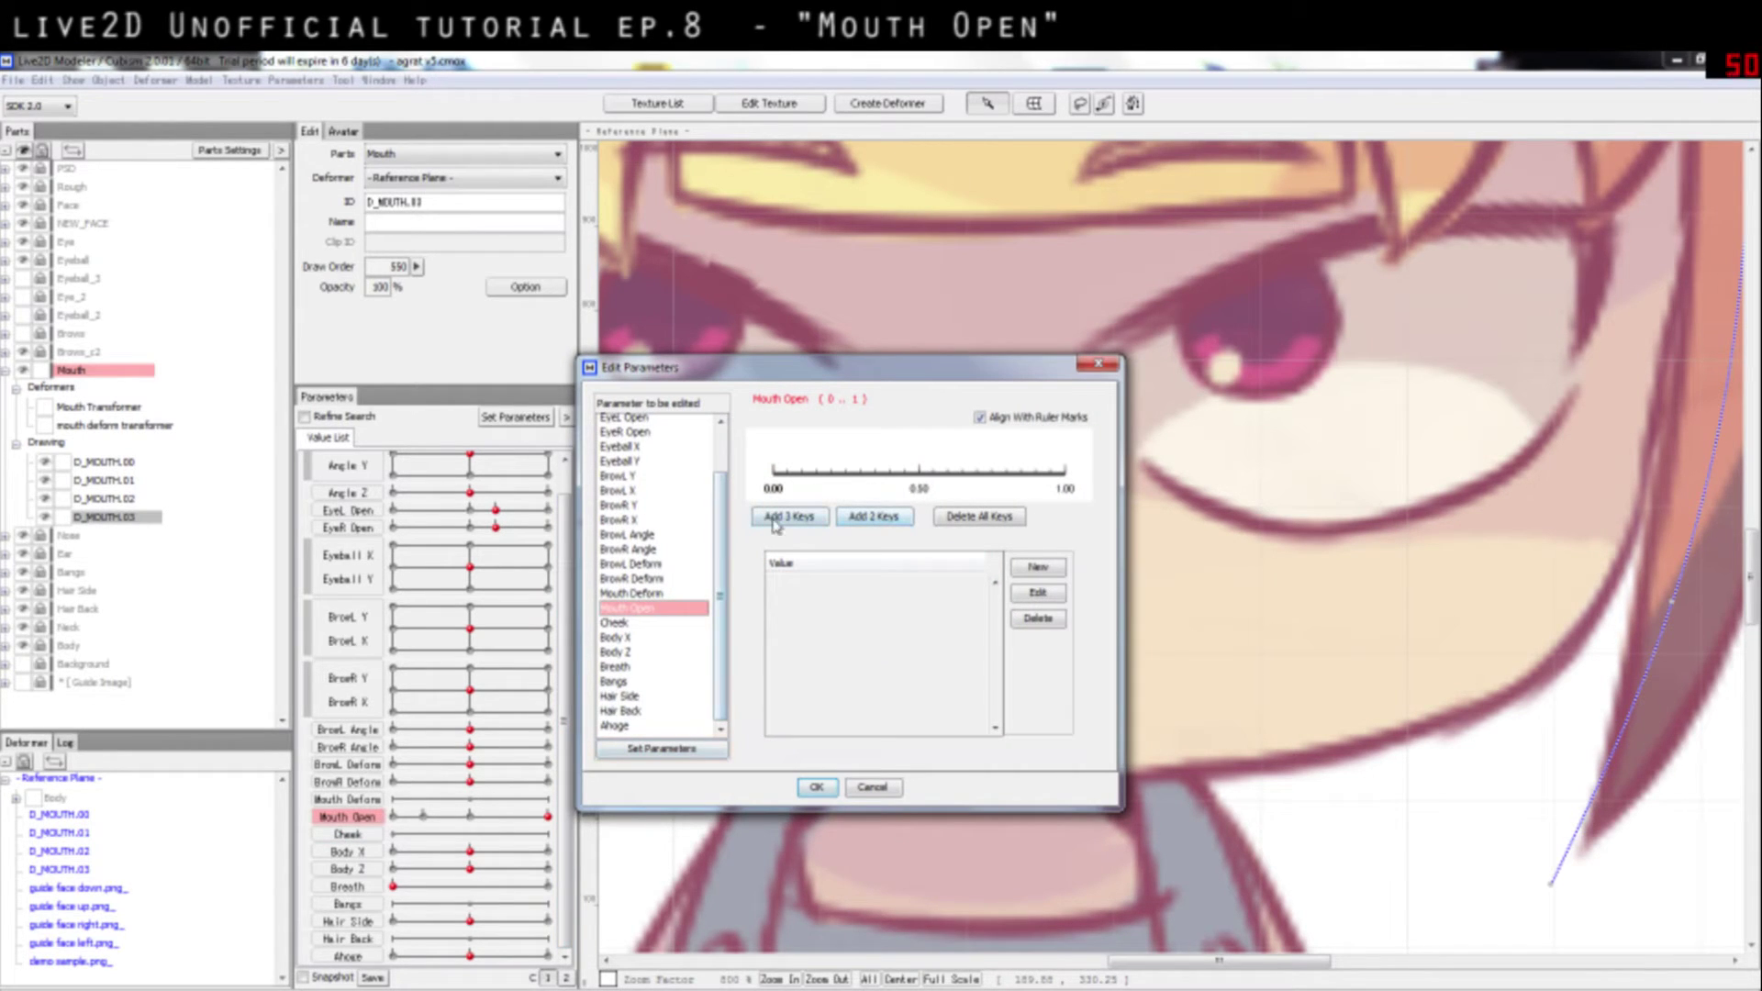
left_click(773, 519)
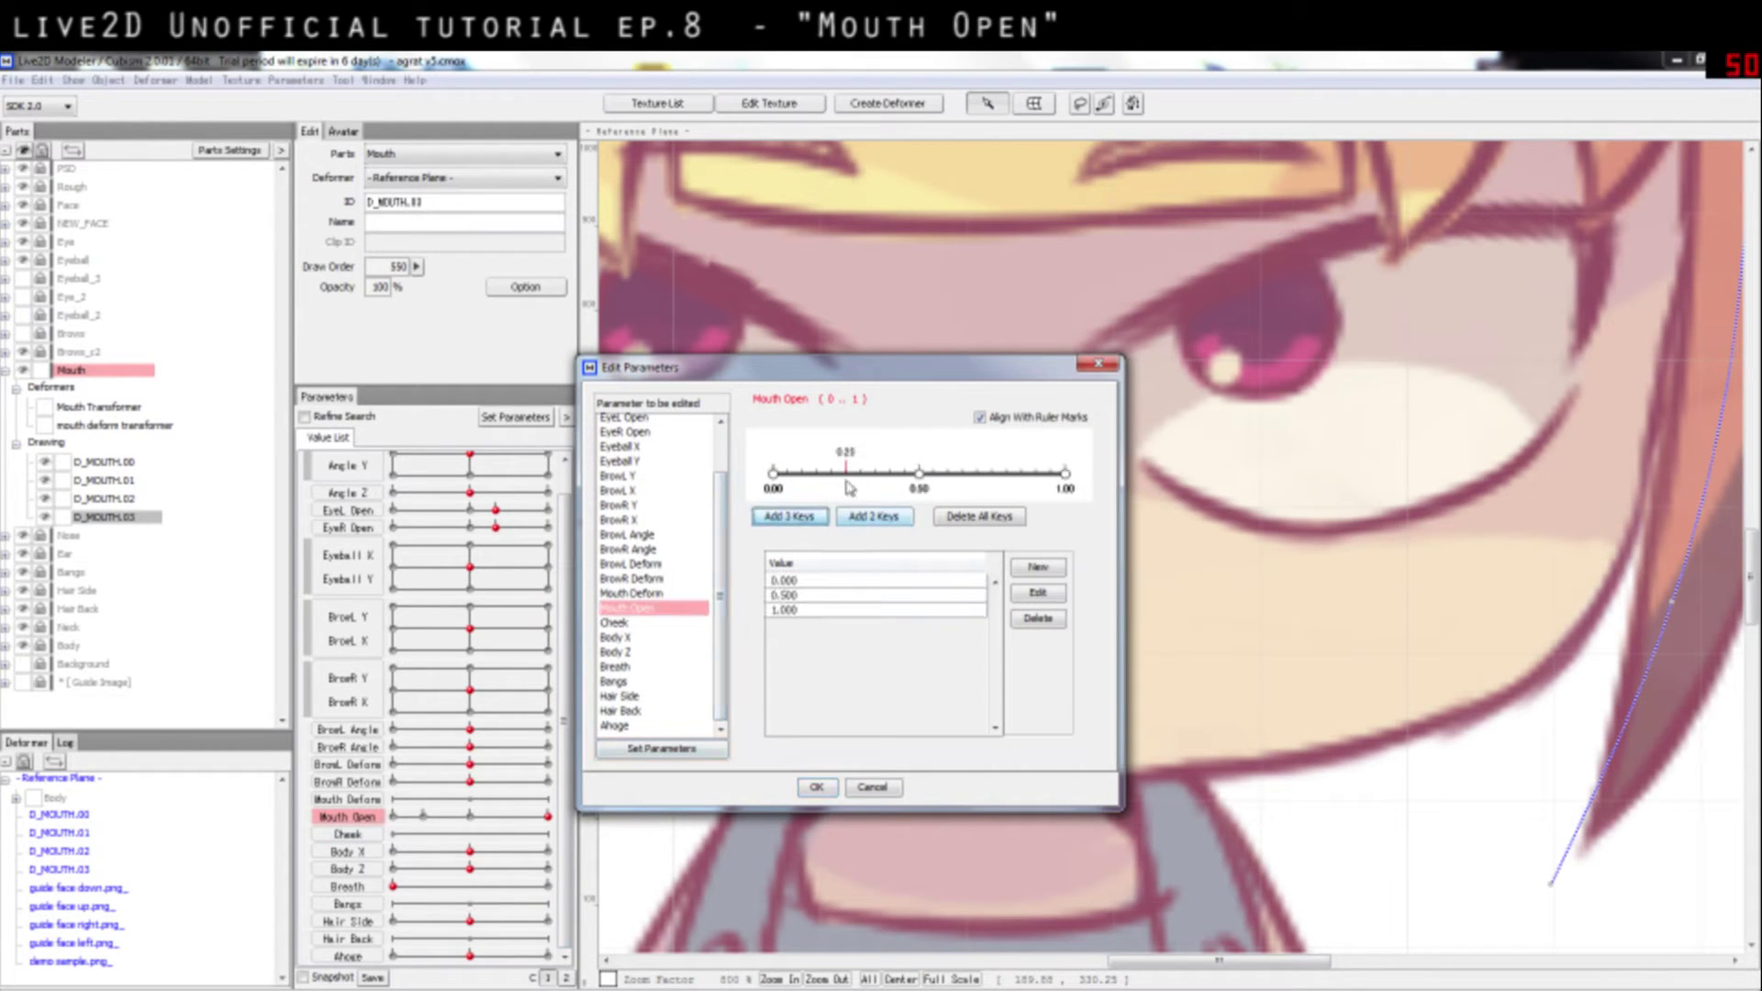
left_click(816, 789)
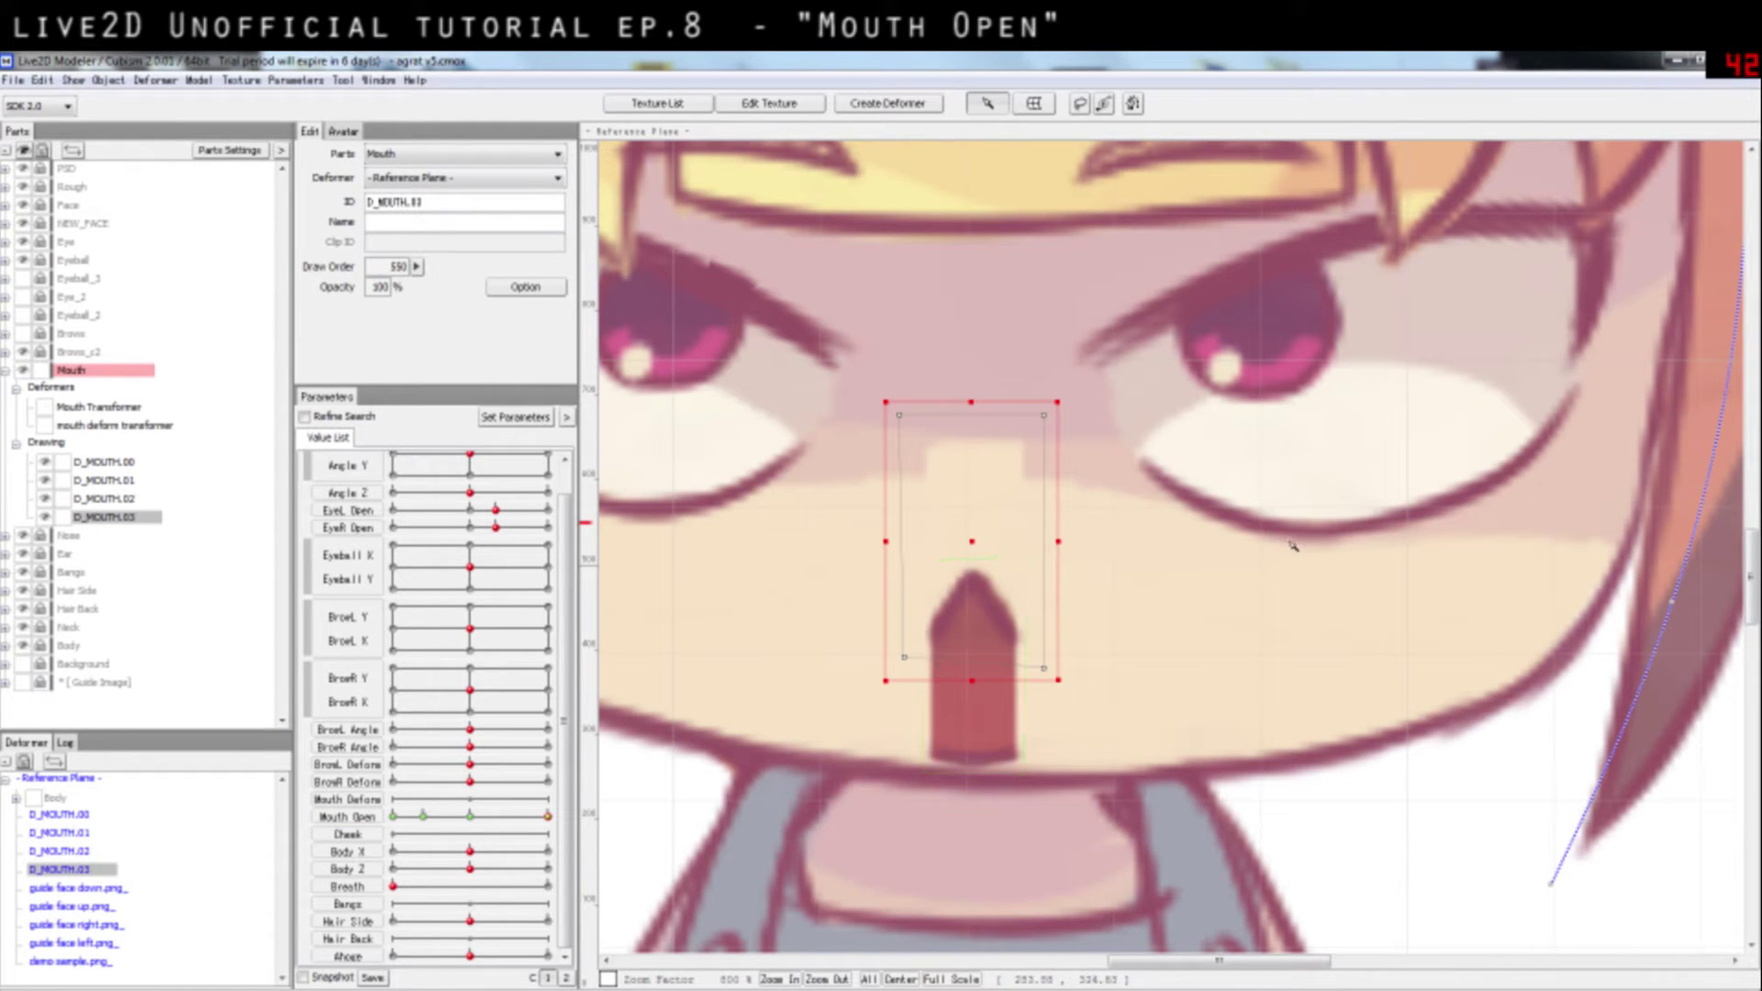
Step: With Mouth Open at 1, try shortening the skin patch by lowering its upper edge
left_click(548, 817)
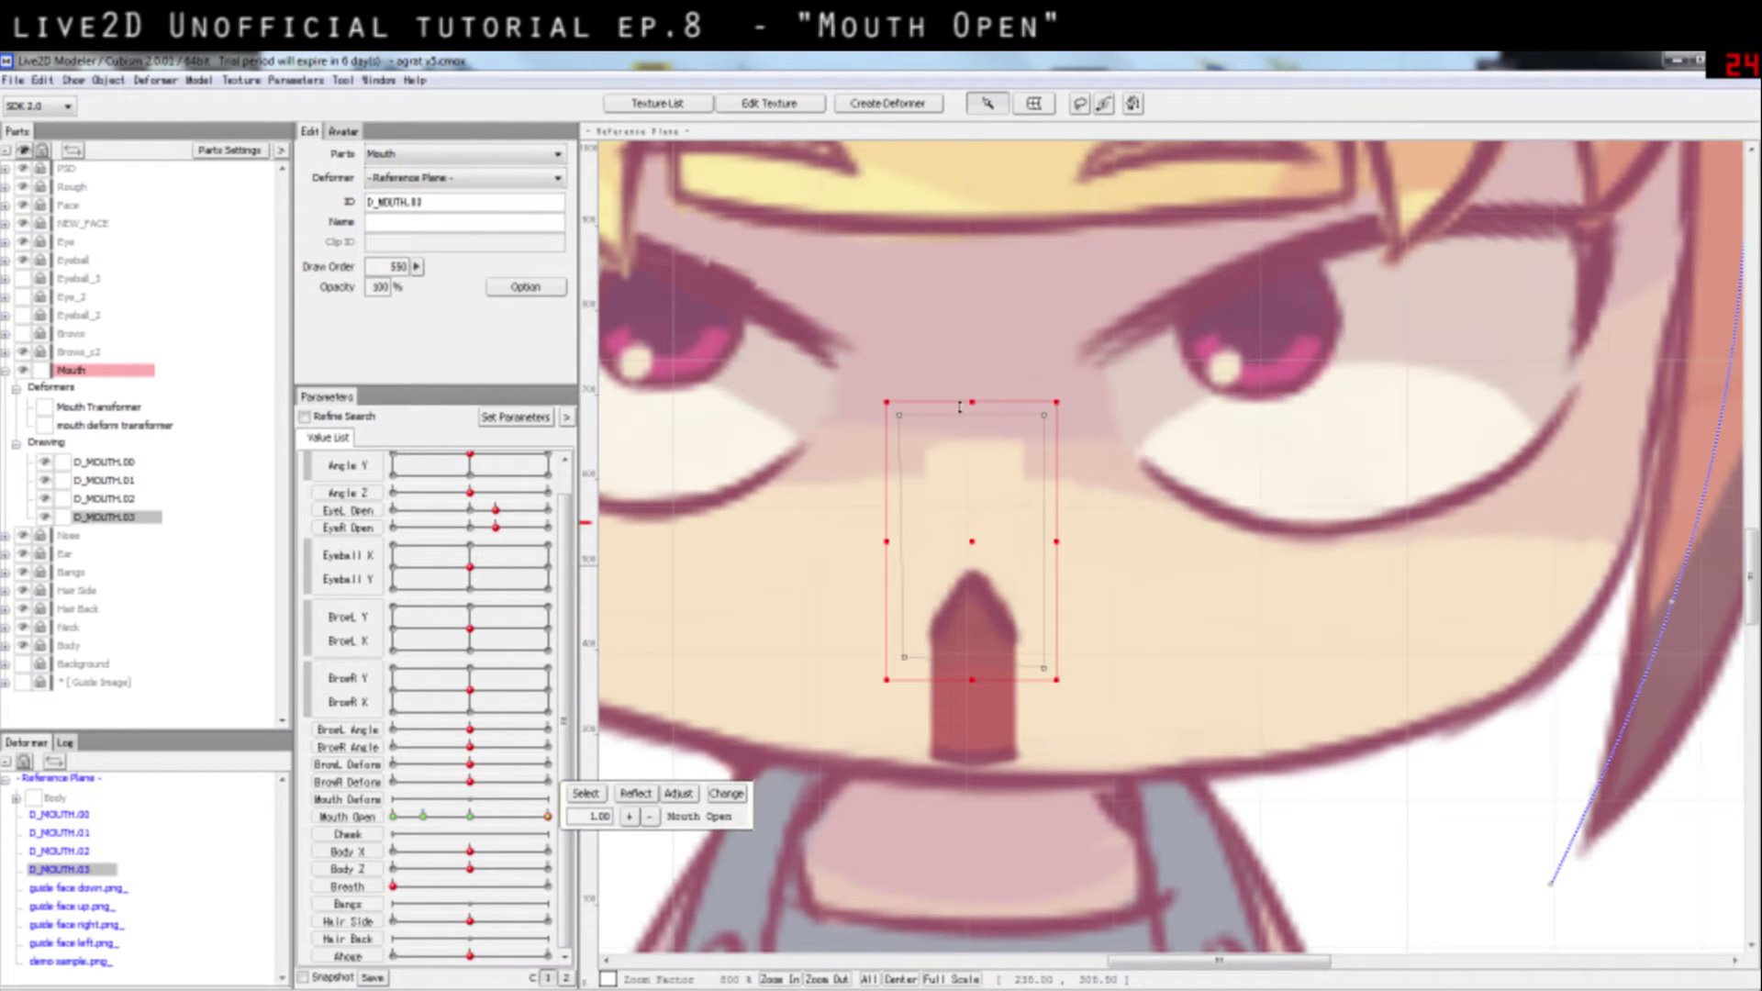
left_click_drag(972, 401, 999, 464)
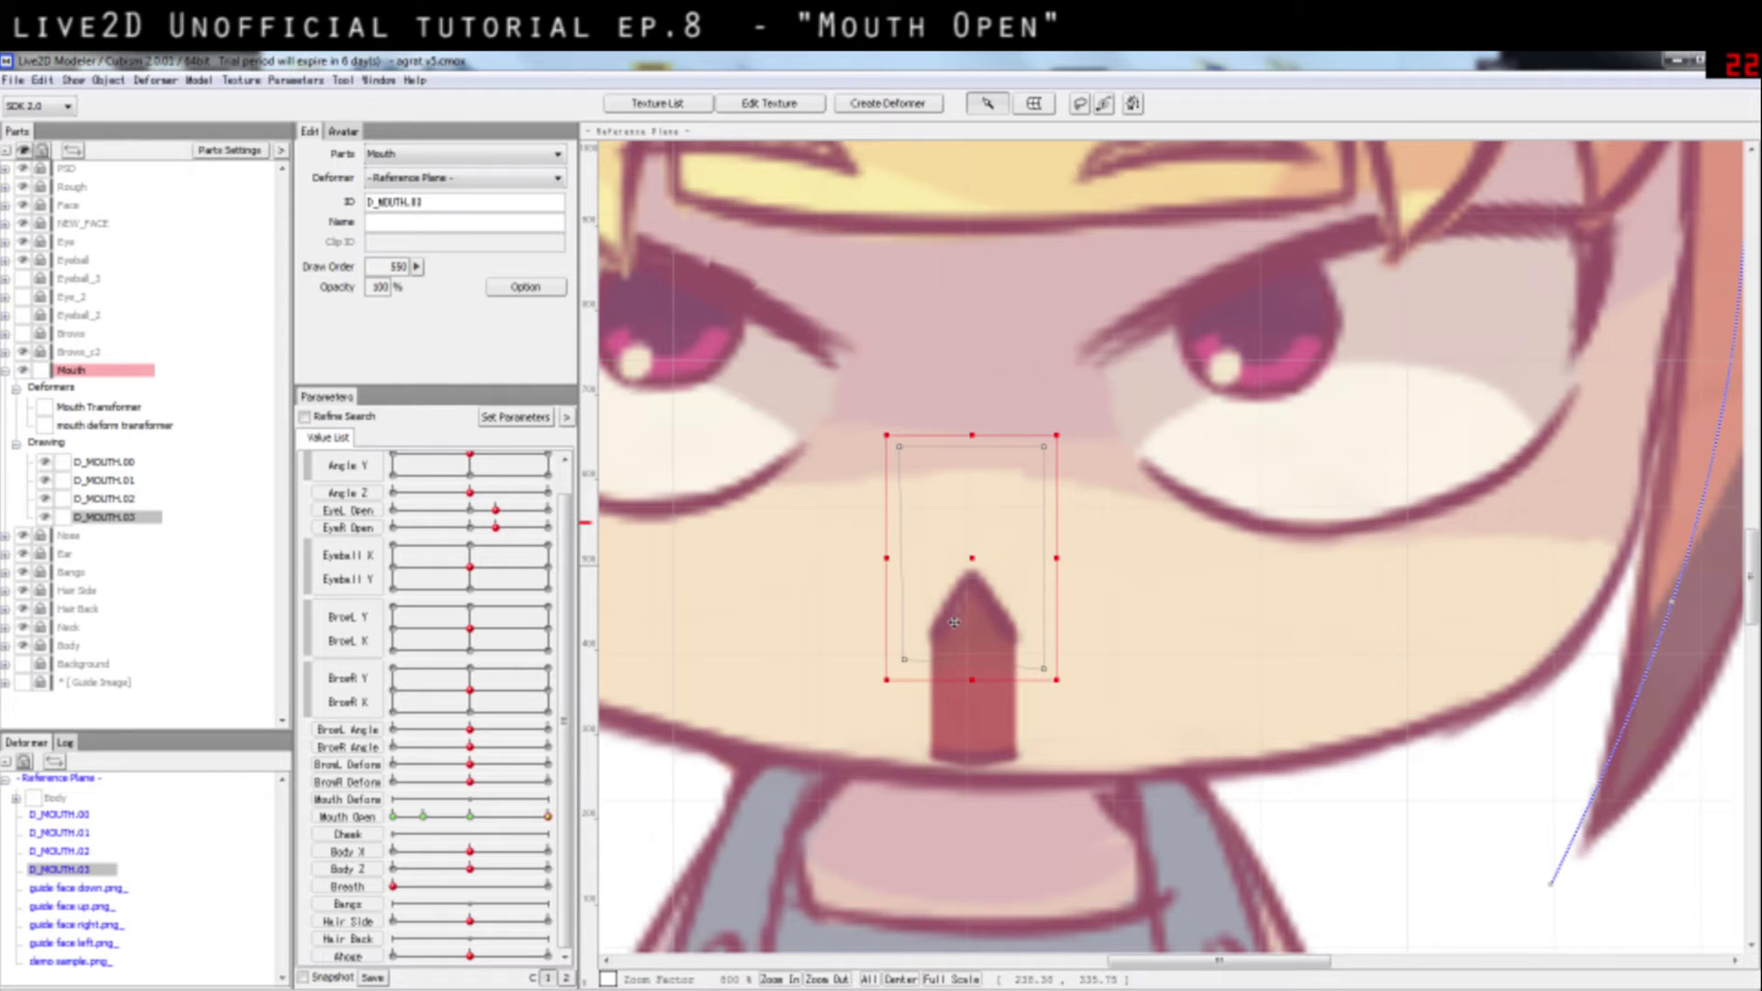
key("ctrl+z")
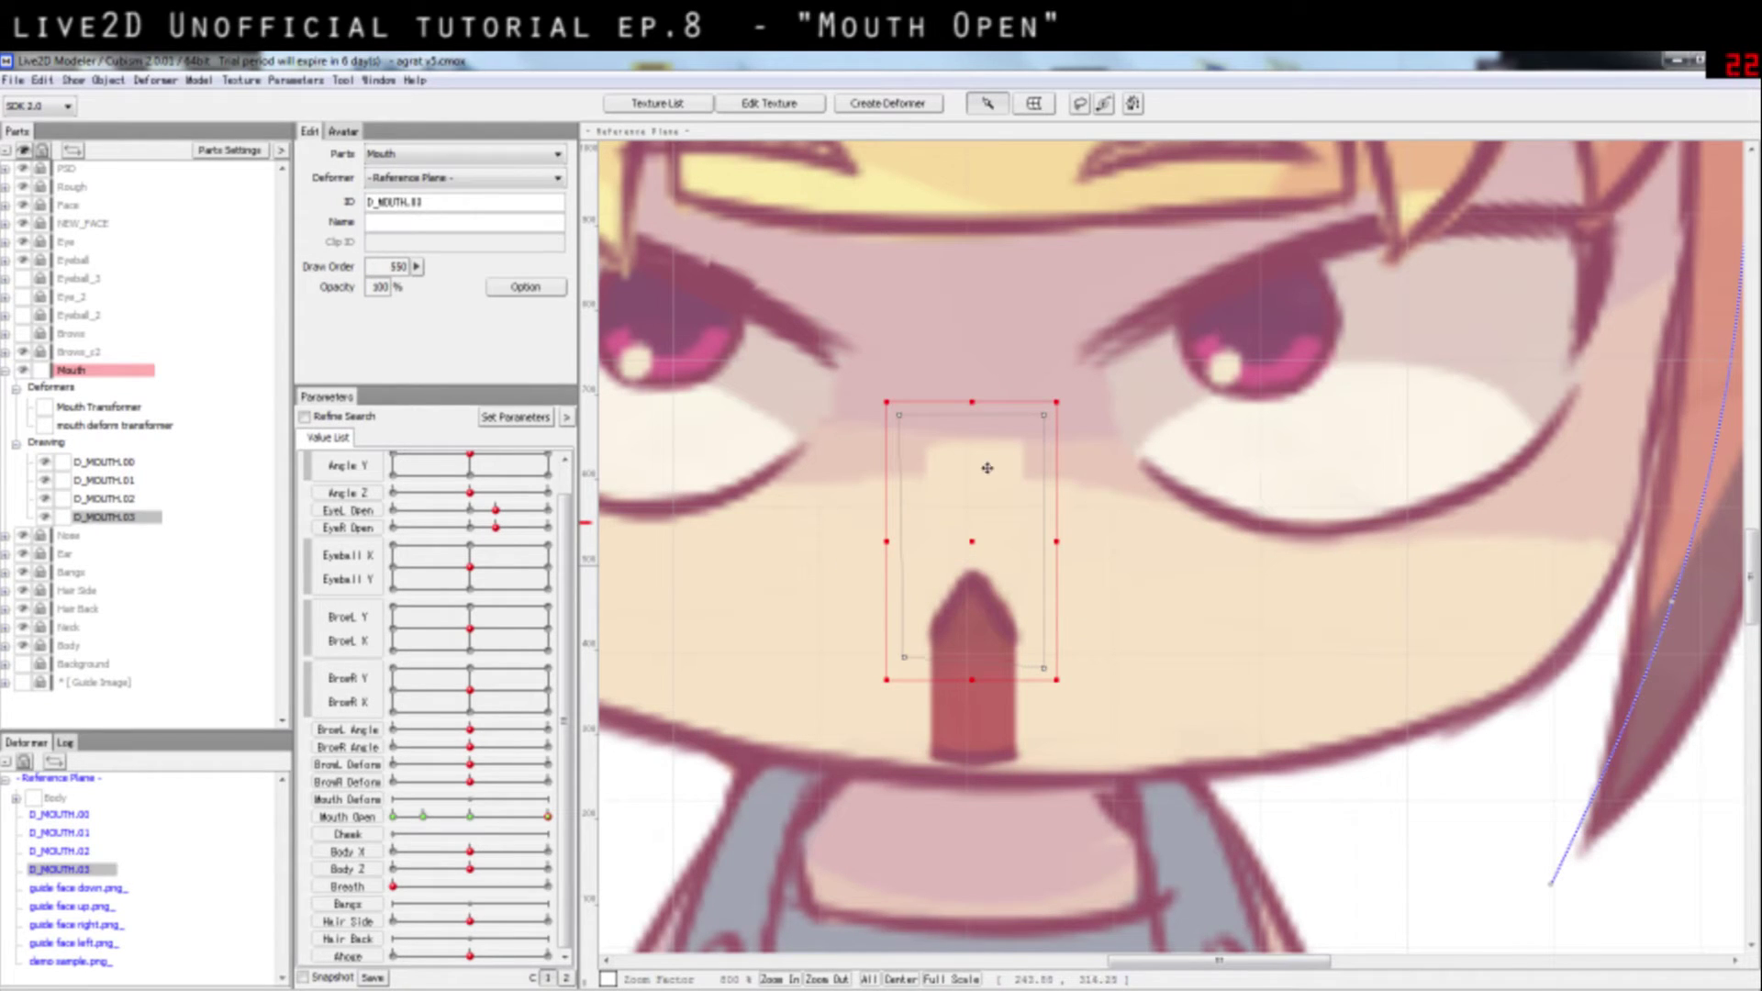
Step: Edit the notched skin patch's mesh, adding a crosswise edge between new points on its two long sides, just below the upper edge
double_click(969, 502)
scroll(751, 488, "up", 5)
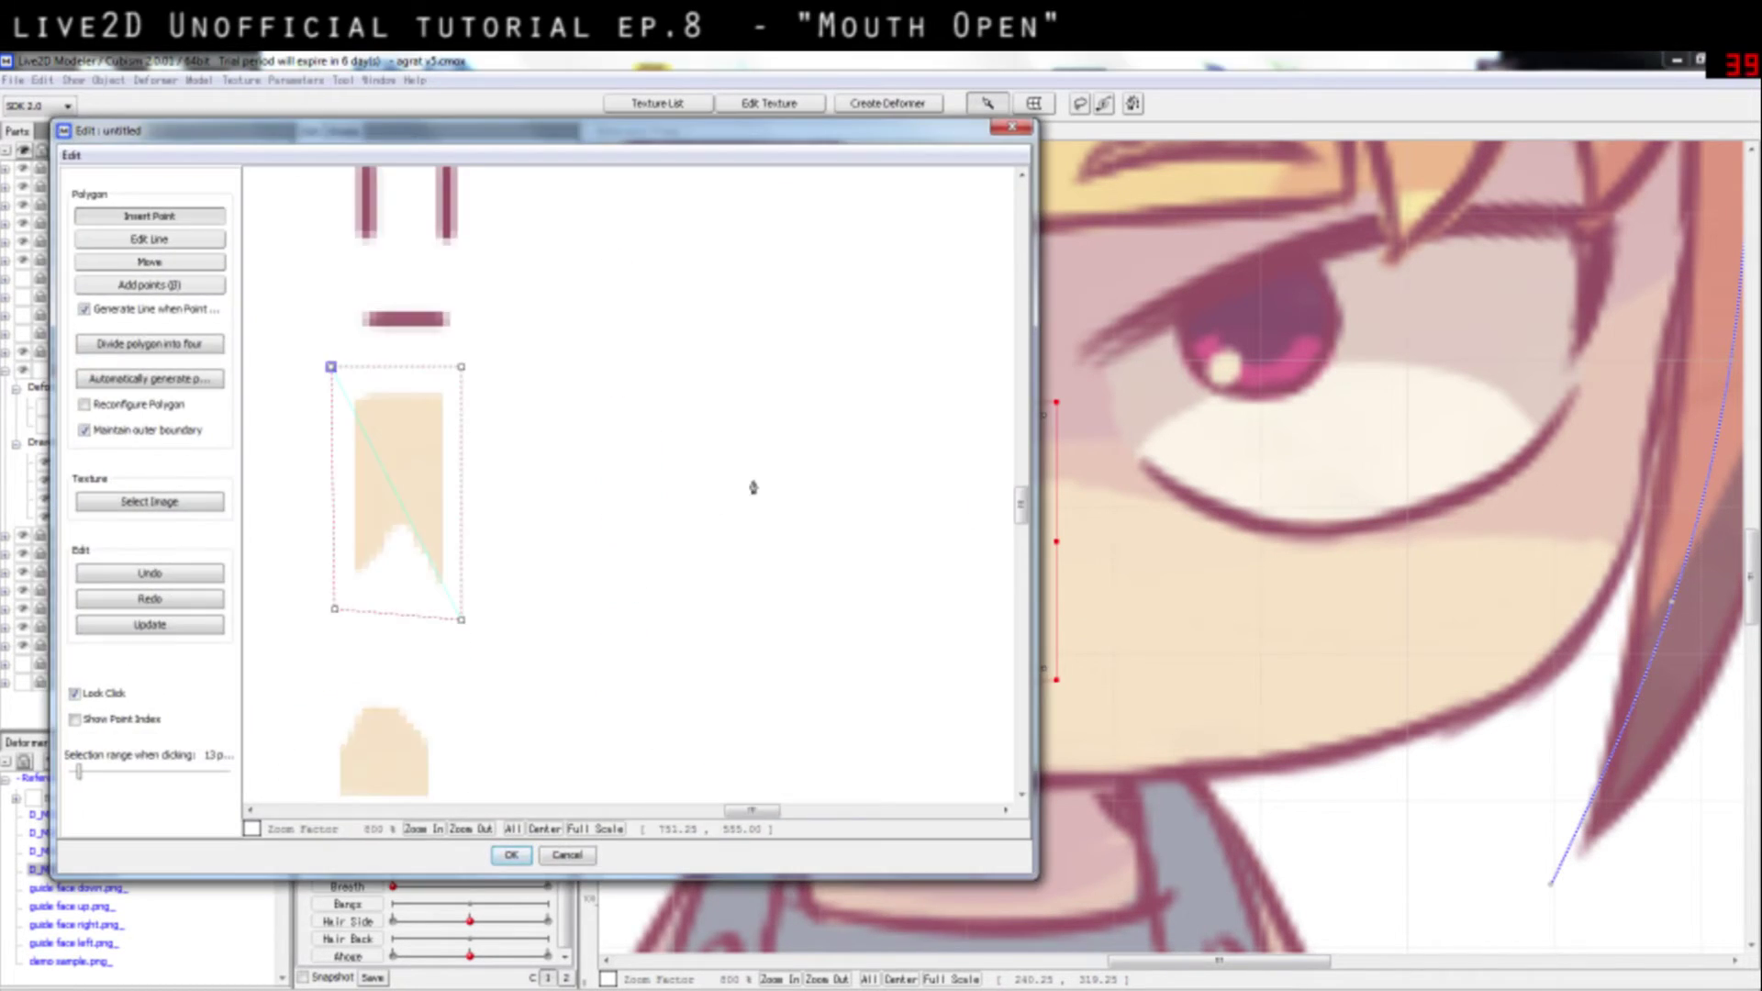
left_click_drag(693, 493, 1127, 571)
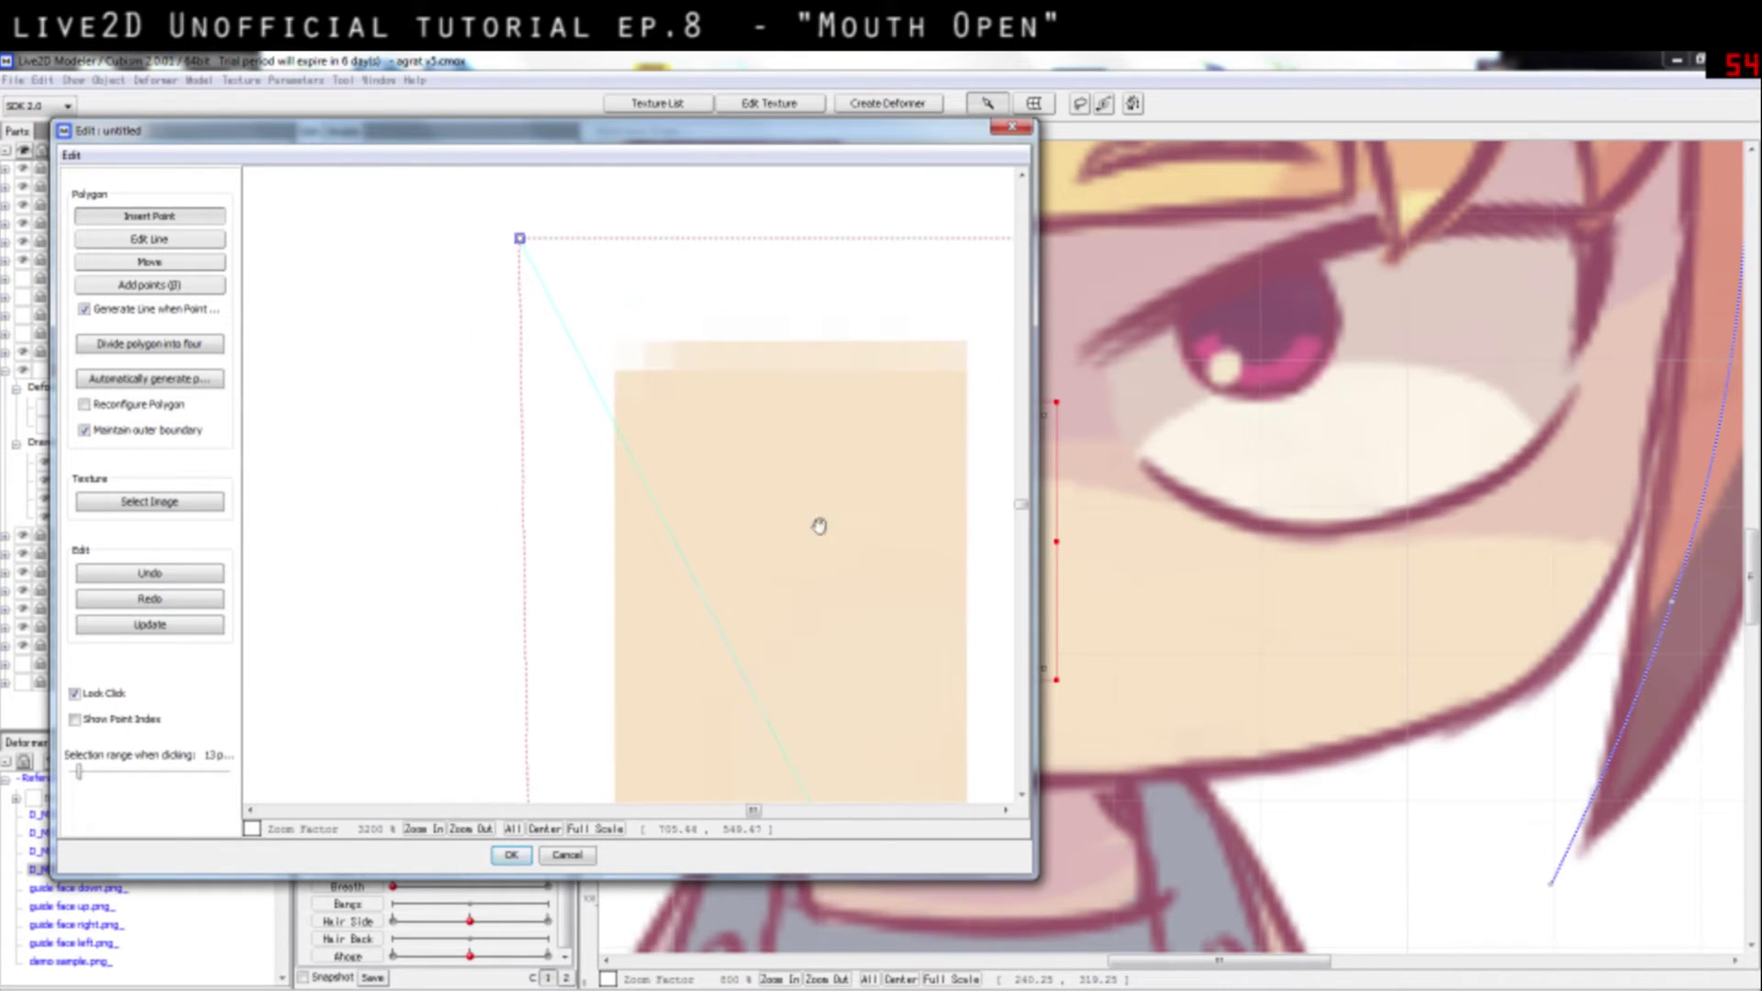
left_click_drag(818, 524, 676, 525)
left_click(382, 509)
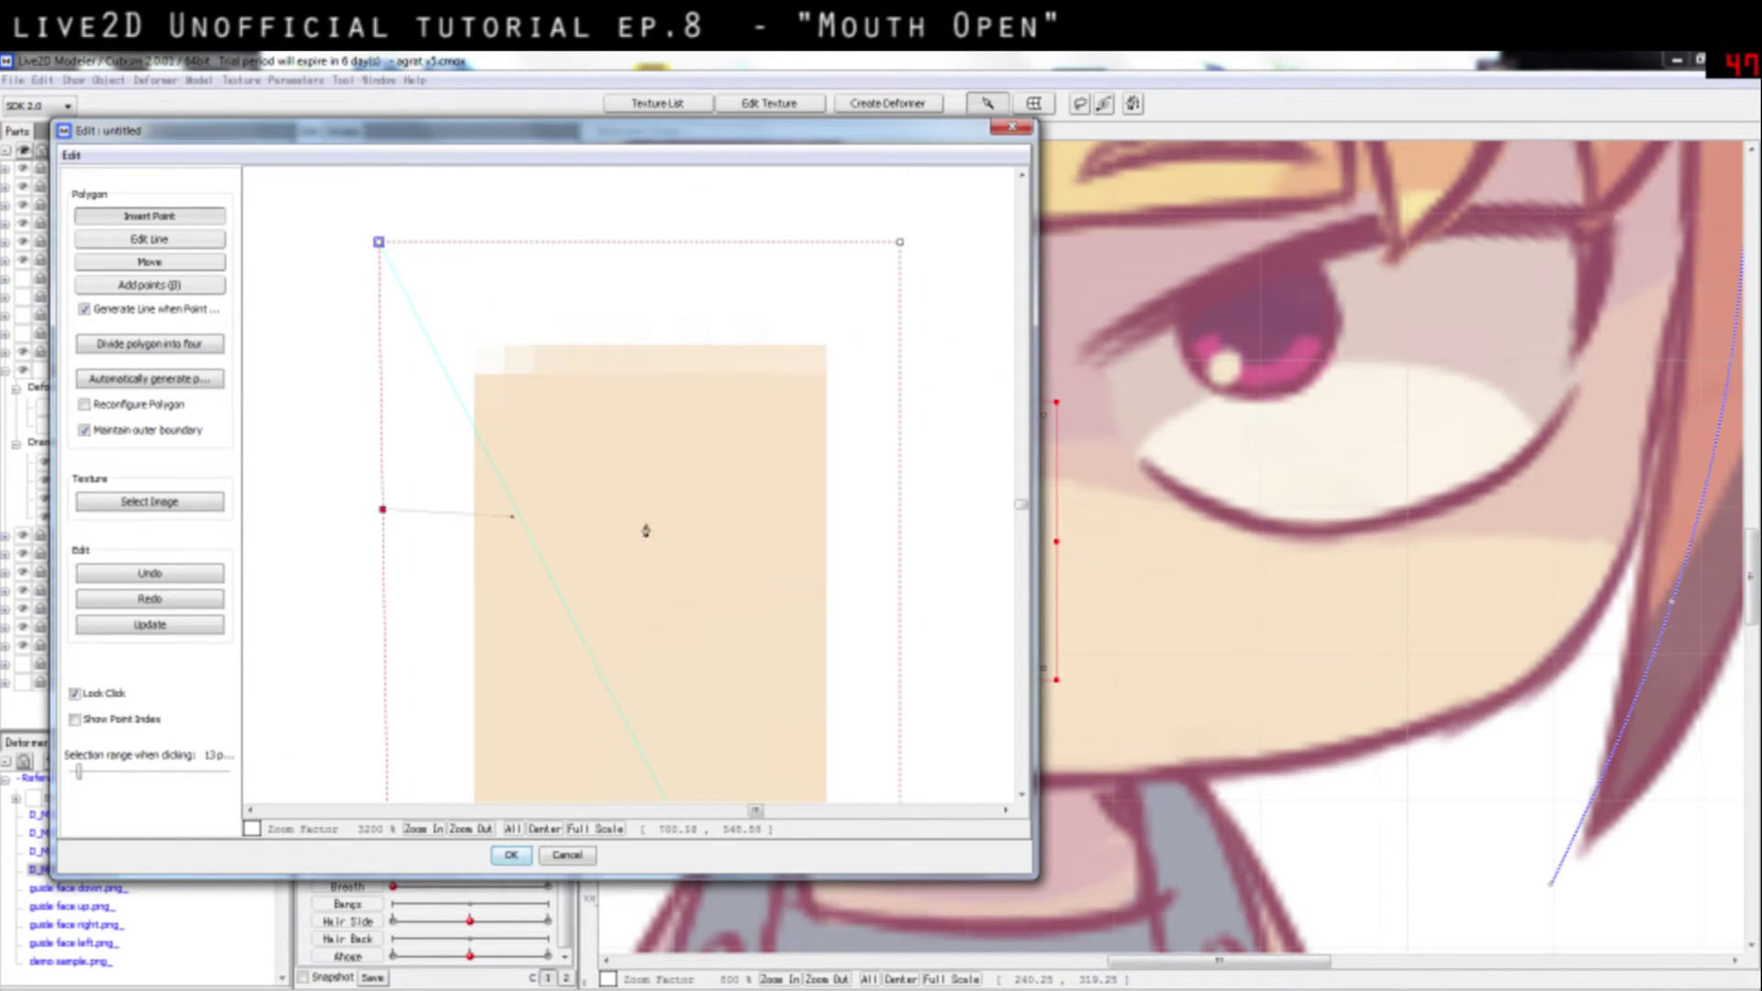
left_click(901, 508)
Step: Add a point in the middle of the patch's upper section, connect it to the section's four corners, and apply the mesh
left_click(645, 378)
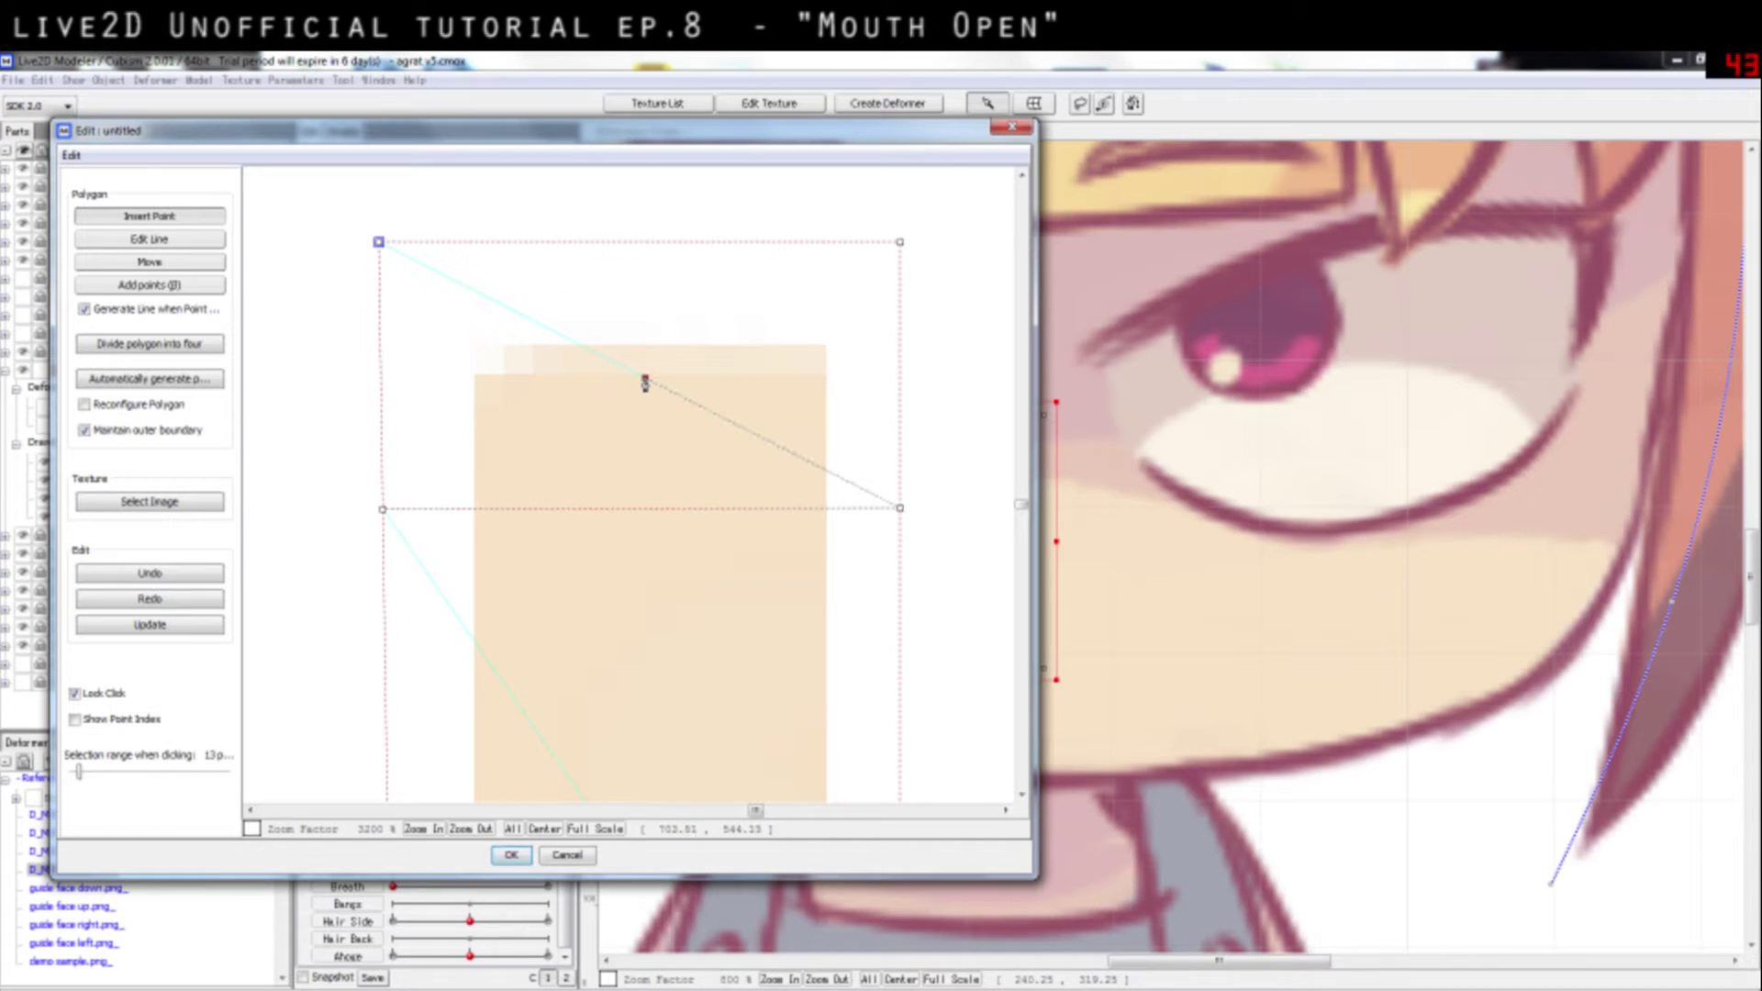
left_click(900, 242)
left_click(645, 378)
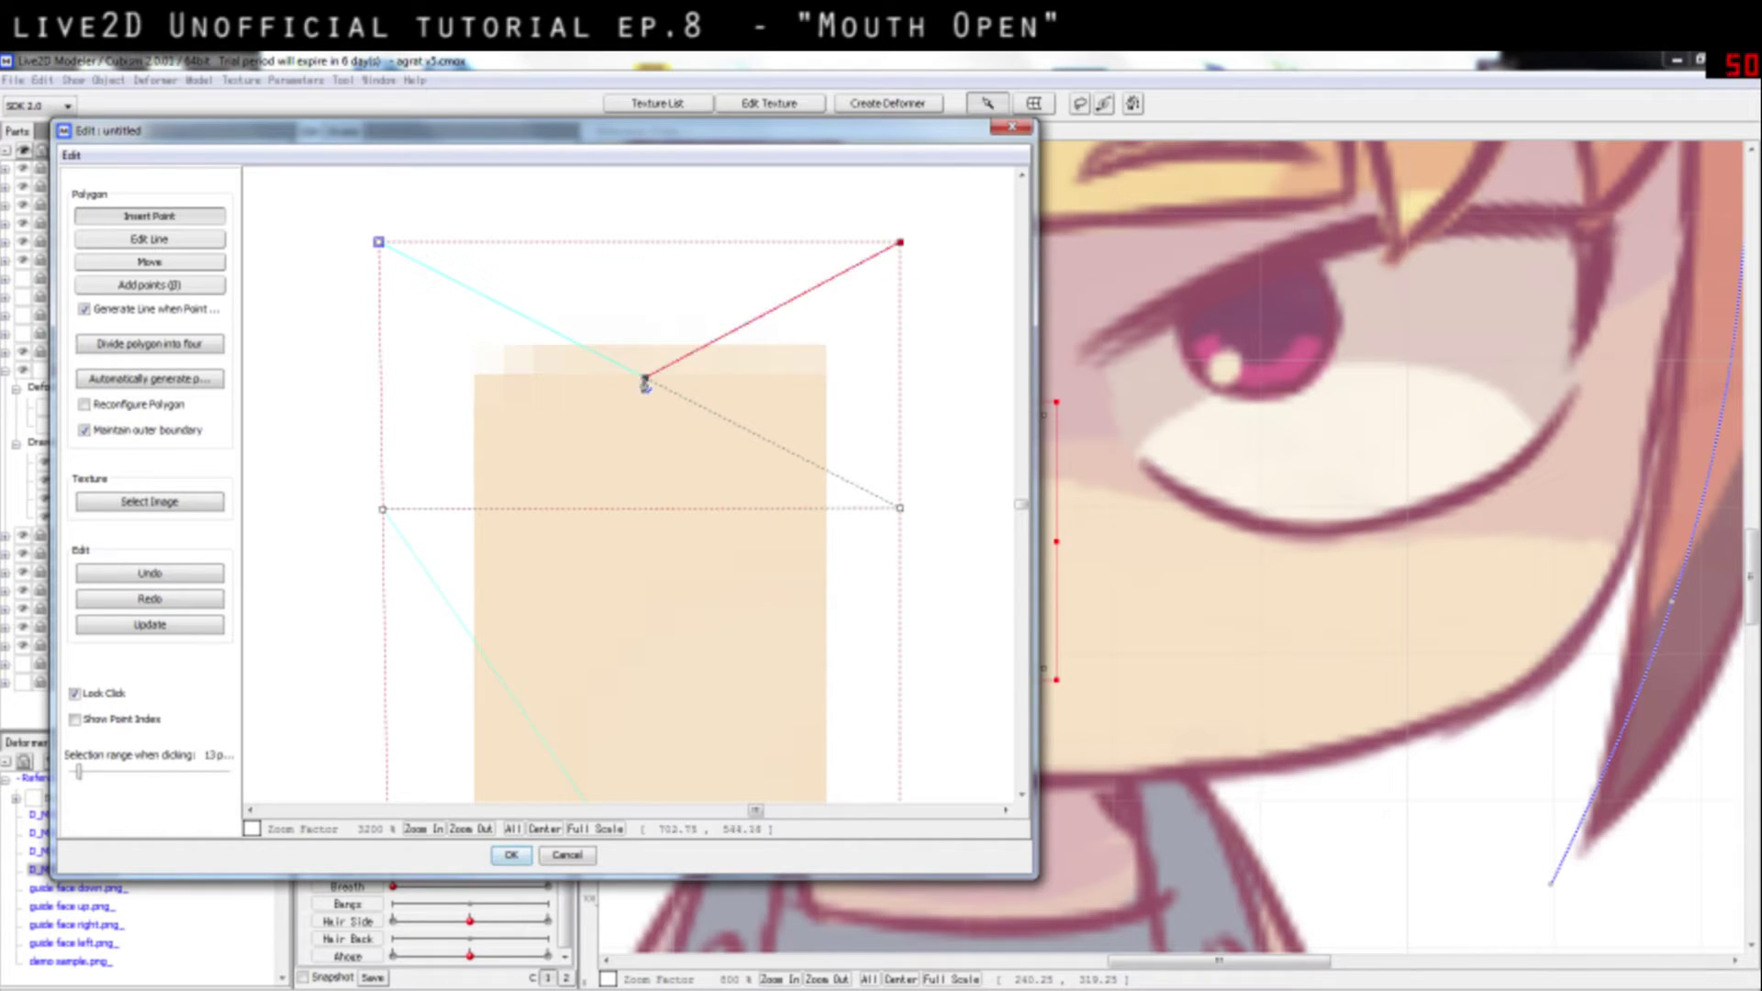
left_click(379, 243)
left_click(645, 378)
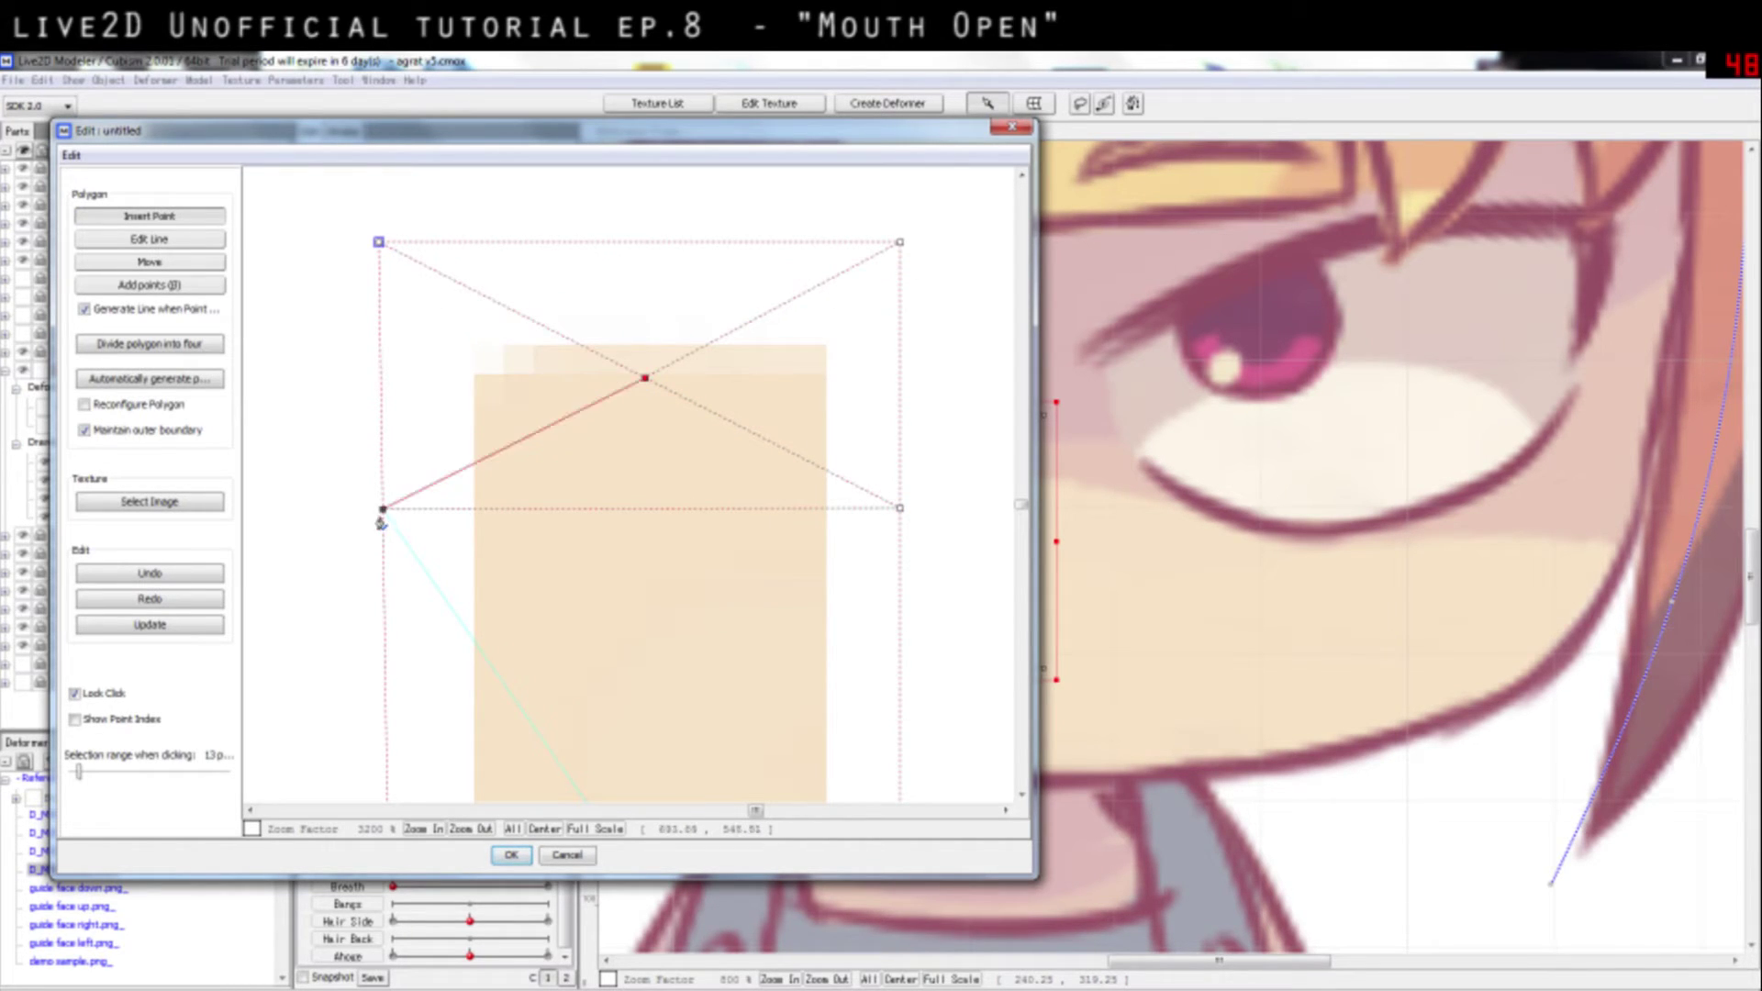
left_click(381, 510)
left_click(511, 854)
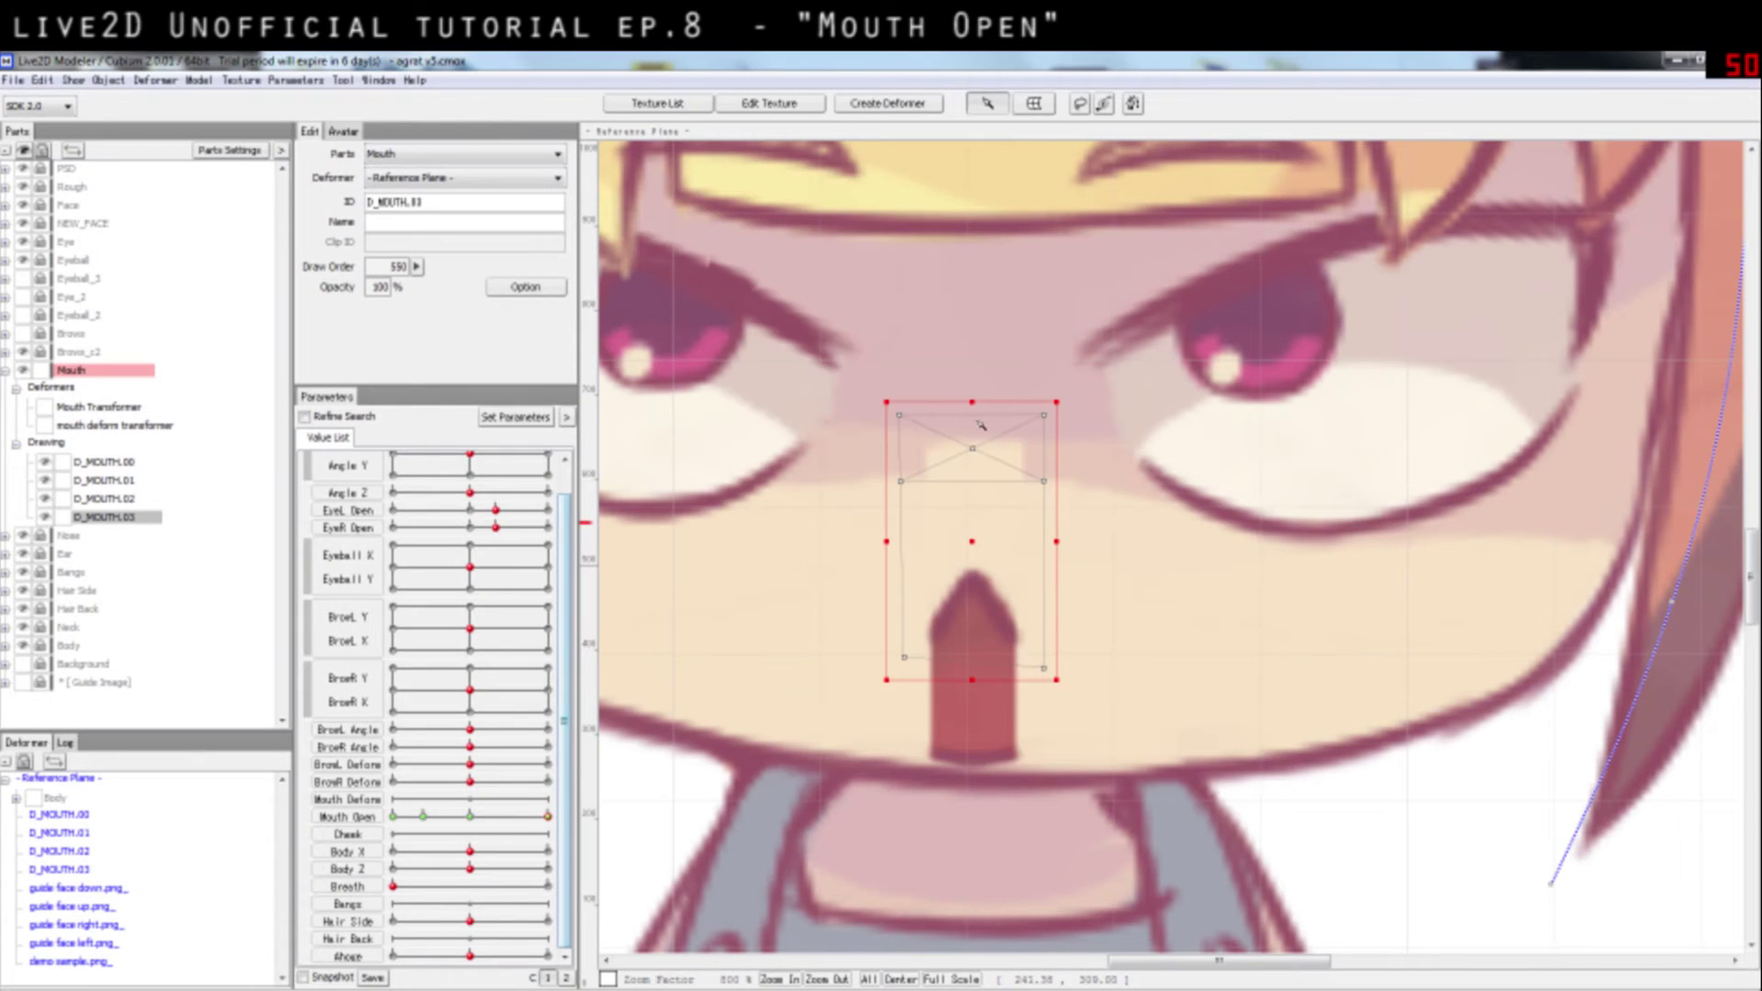
Step: With Mouth Open at 1, lower the skin patch's centre point, crosswise edge and upper corners to keep it off the shaded face area
left_click(900, 415)
left_click(1044, 415)
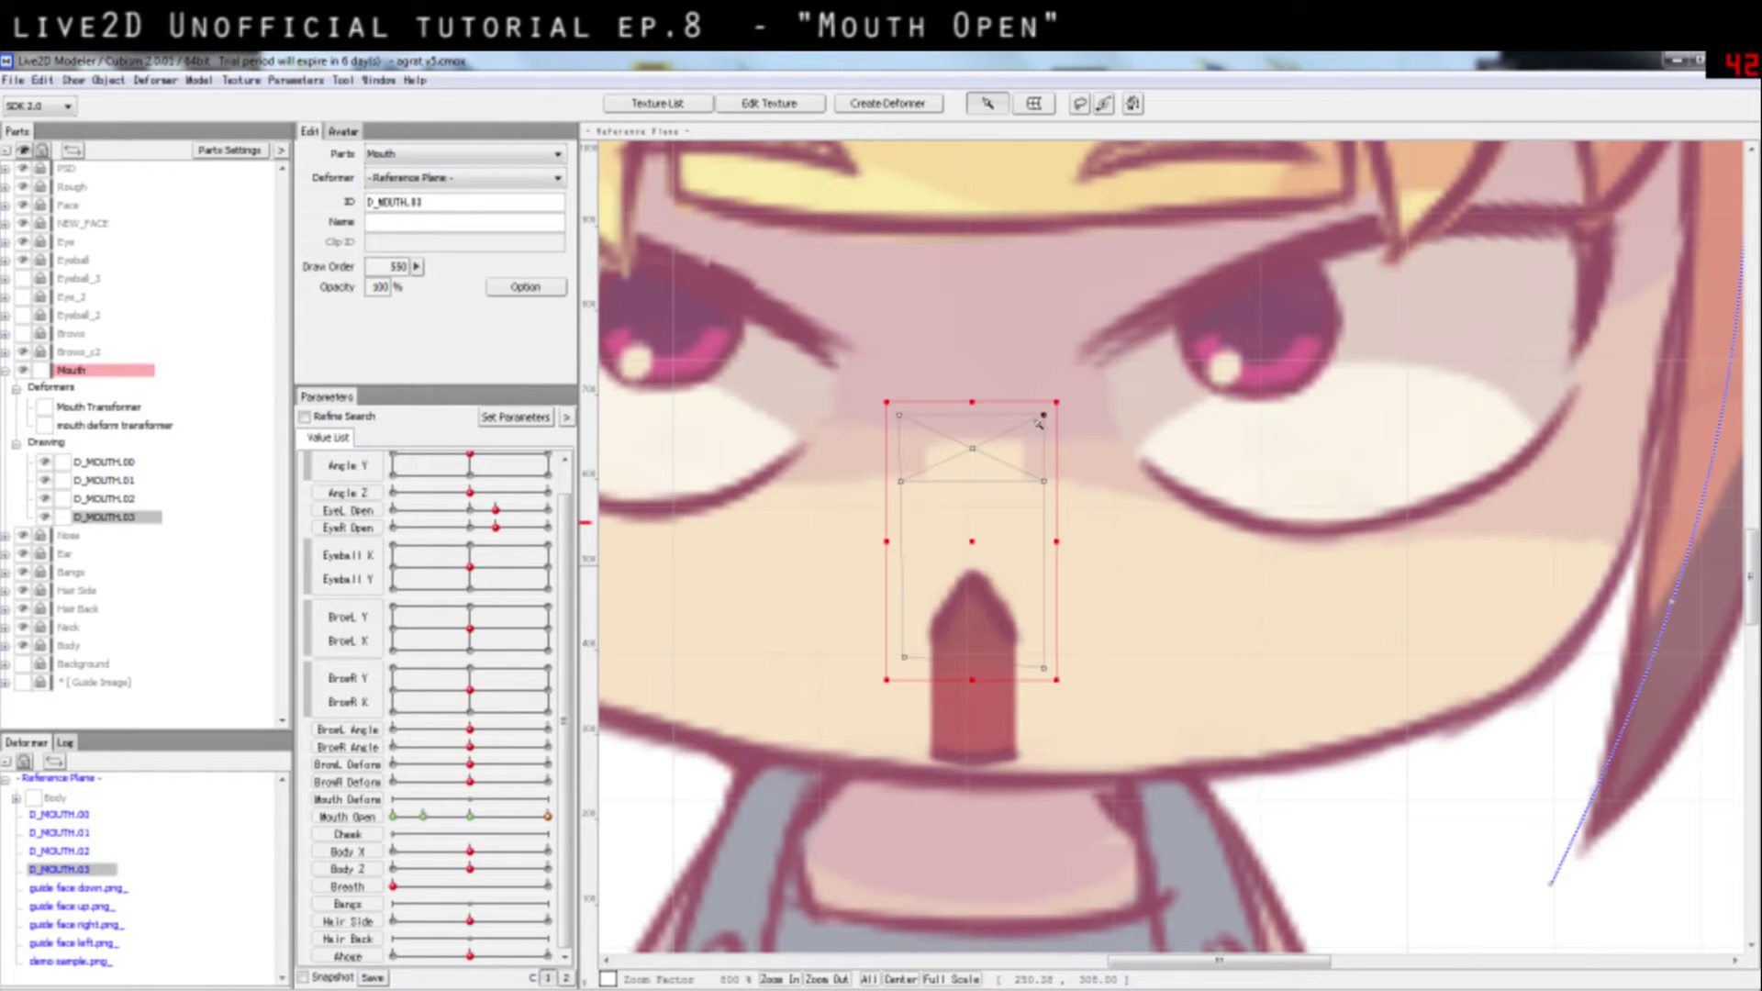
left_click(902, 415, "shift")
left_click(902, 416)
left_click(1045, 417, "shift")
left_click_drag(978, 453, 1042, 487)
left_click_drag(904, 483, 909, 496)
left_click_drag(1047, 489, 1044, 470)
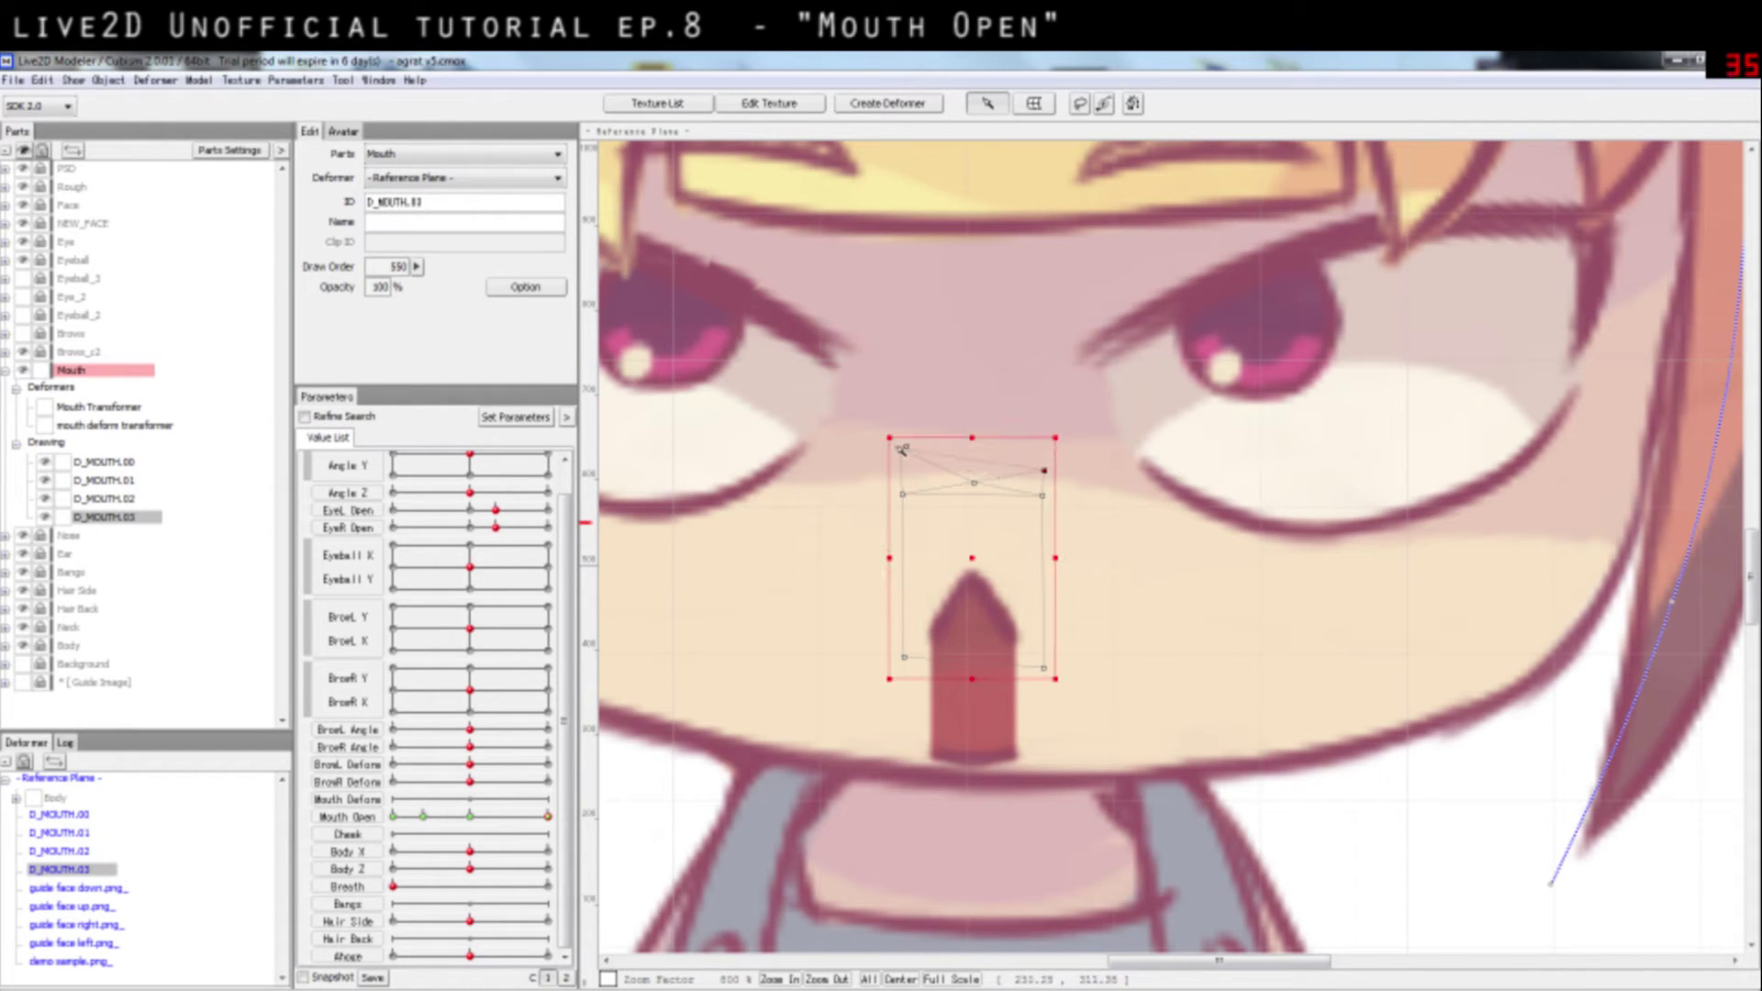
Step: Even out the skin patch's two upper corners so its upper edge sits level just above the crosswise edge
left_click_drag(901, 450, 903, 473)
left_click(975, 485)
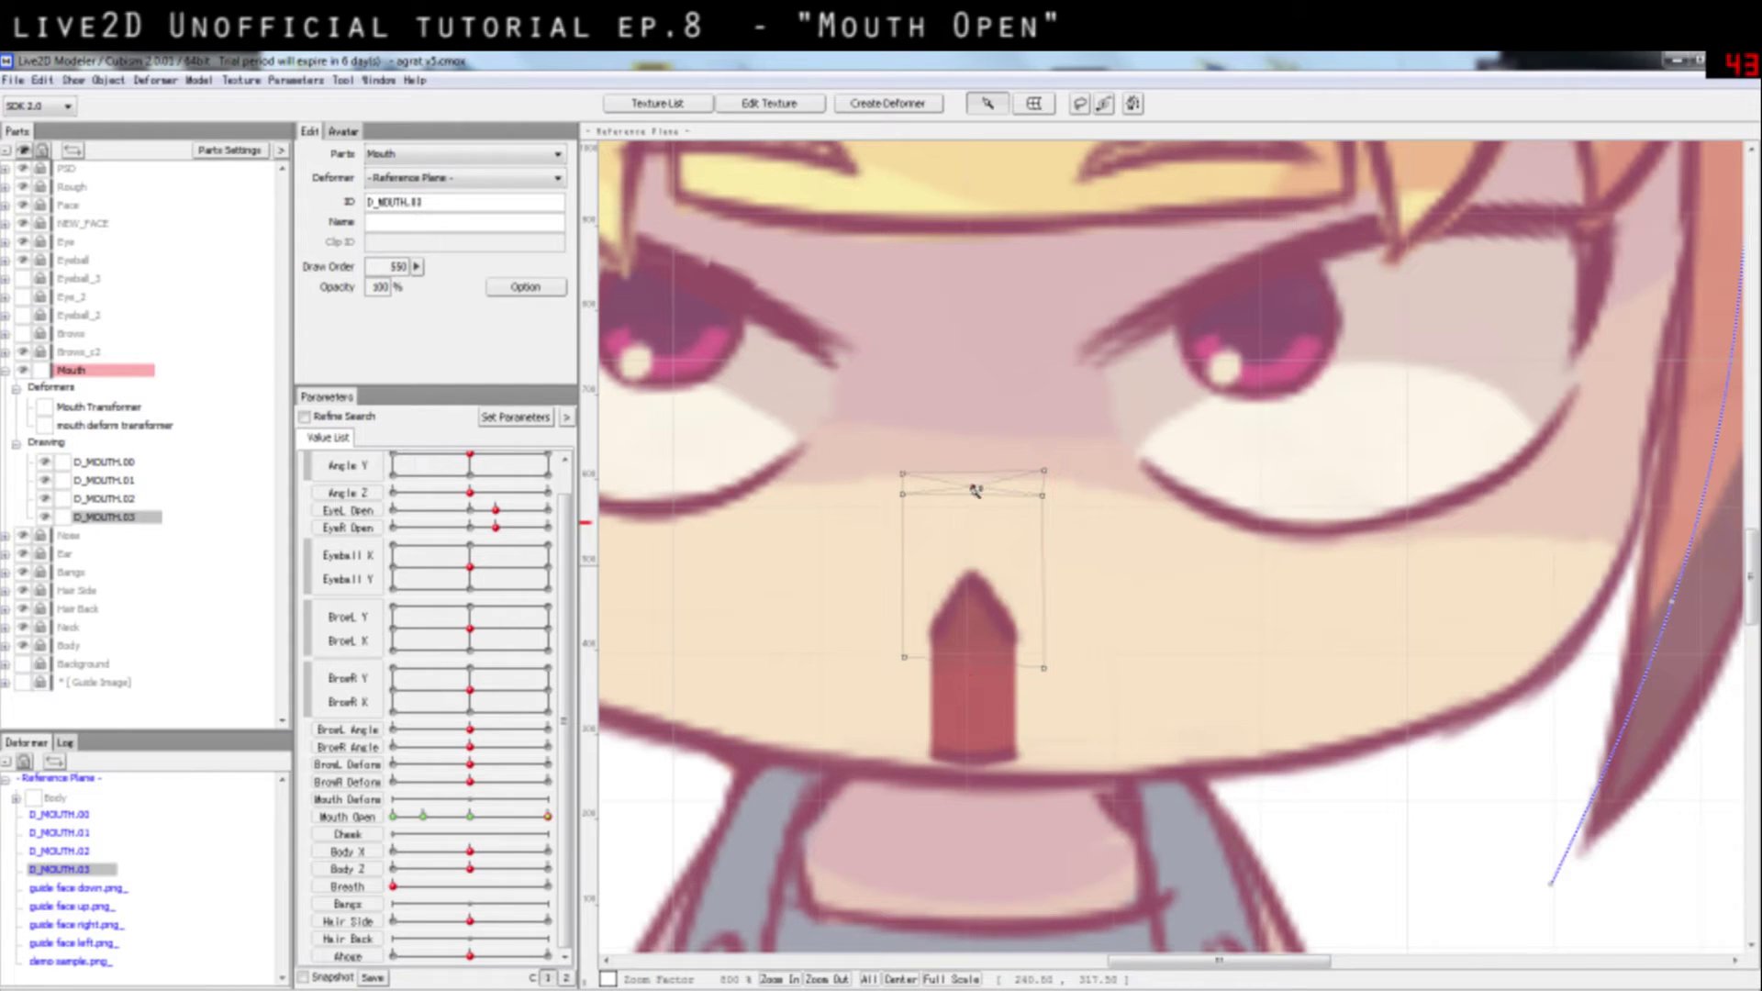
left_click_drag(906, 475, 903, 480)
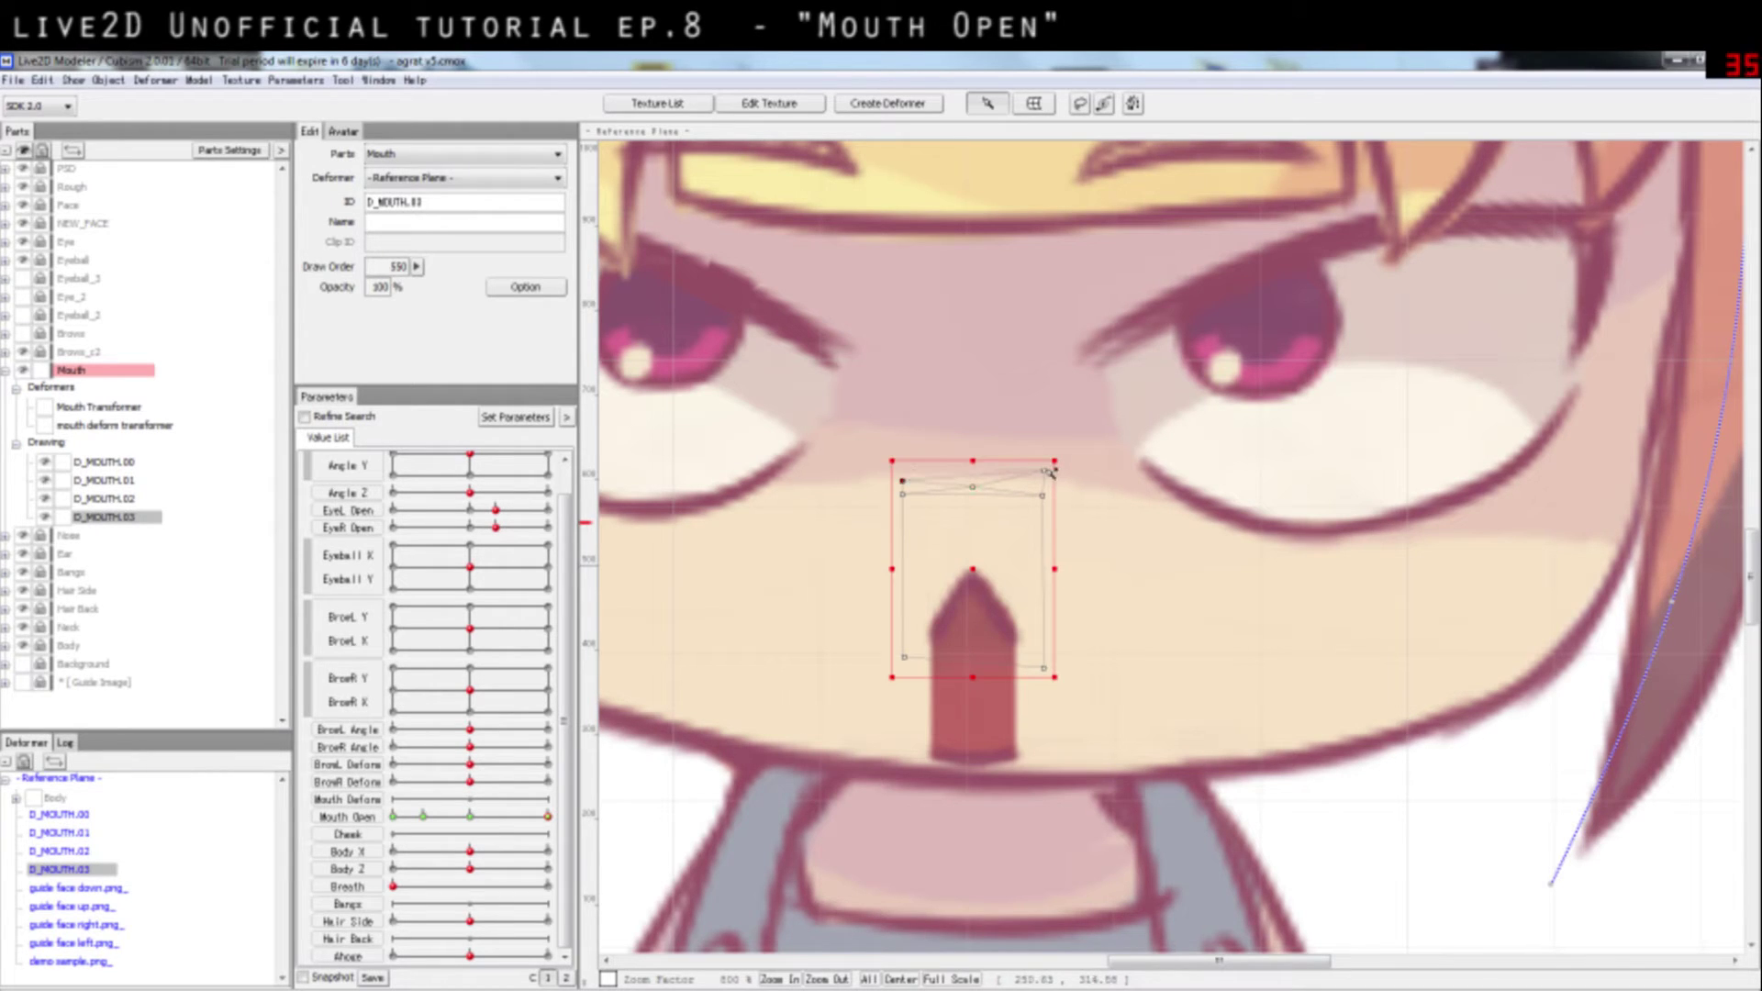
left_click_drag(1045, 472, 1048, 477)
left_click(1130, 558)
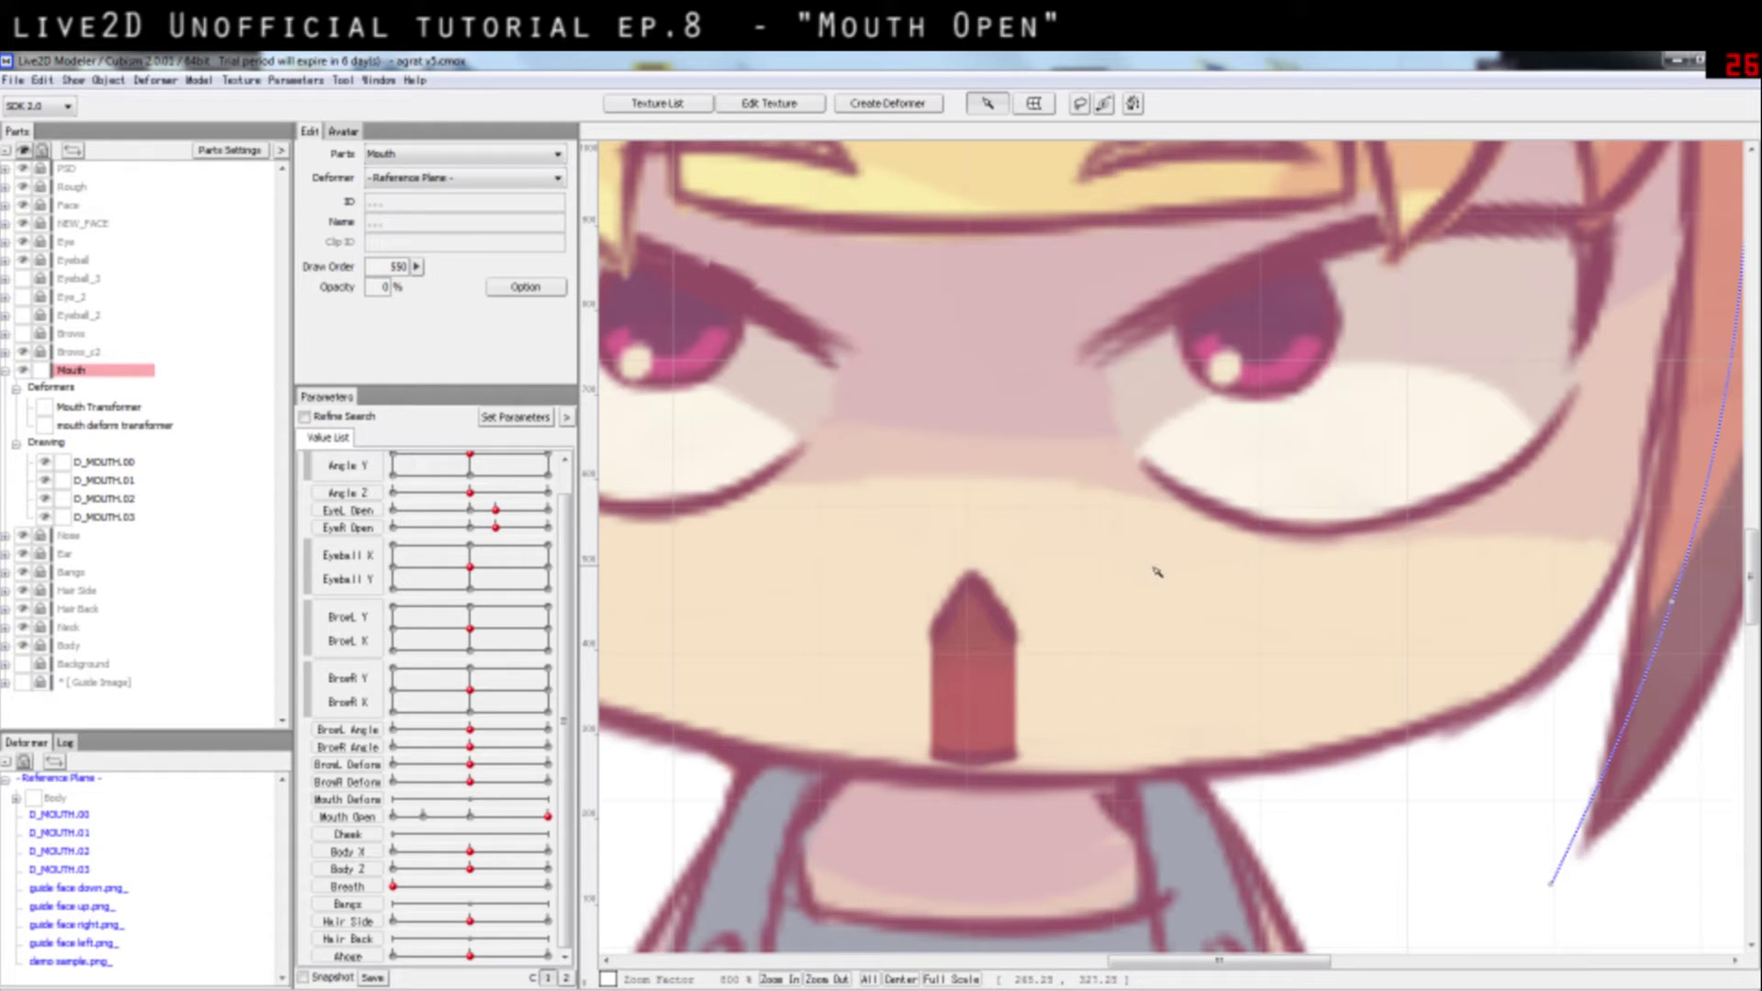
Step: With Mouth Open at 0.5, move the skin patch D_MOUTH.03 straight down so its notch follows the triangular upper lip line
scroll(1161, 576, "down", 5)
scroll(1147, 574, "up", 5)
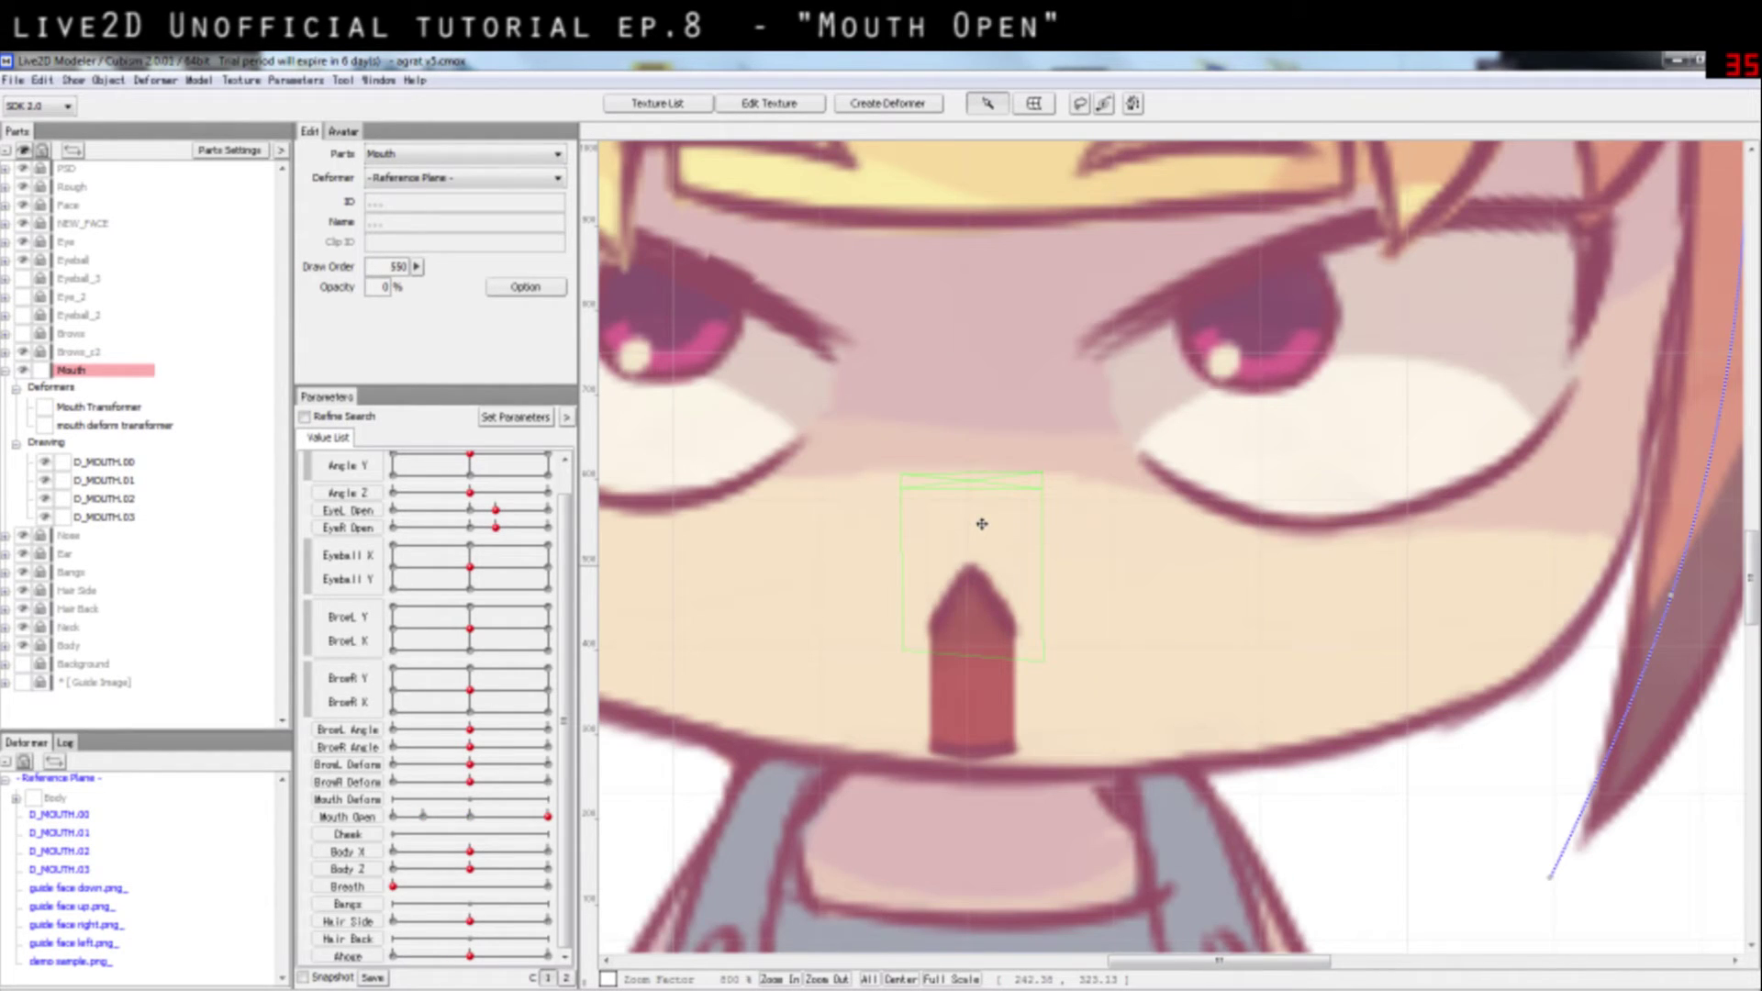
left_click(115, 464)
mouse_move(547, 816)
left_mouse_down()
mouse_move(520, 816)
mouse_move(547, 816)
left_mouse_up()
left_click(120, 518)
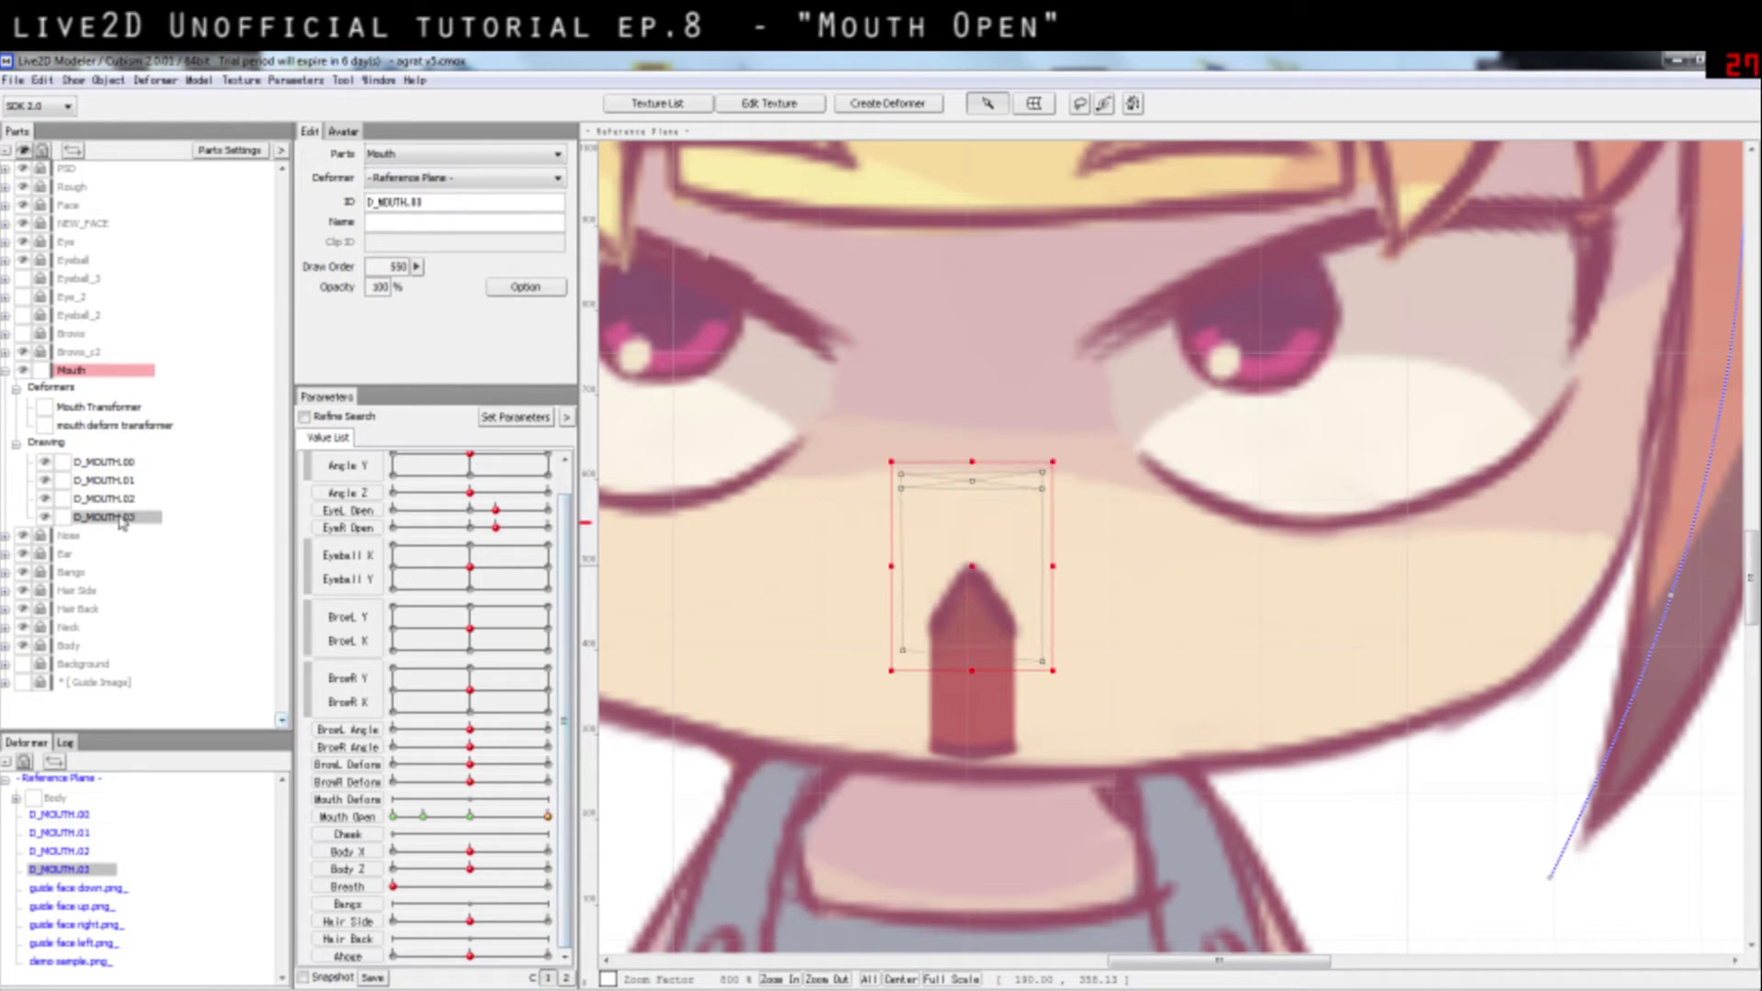
left_click(477, 824)
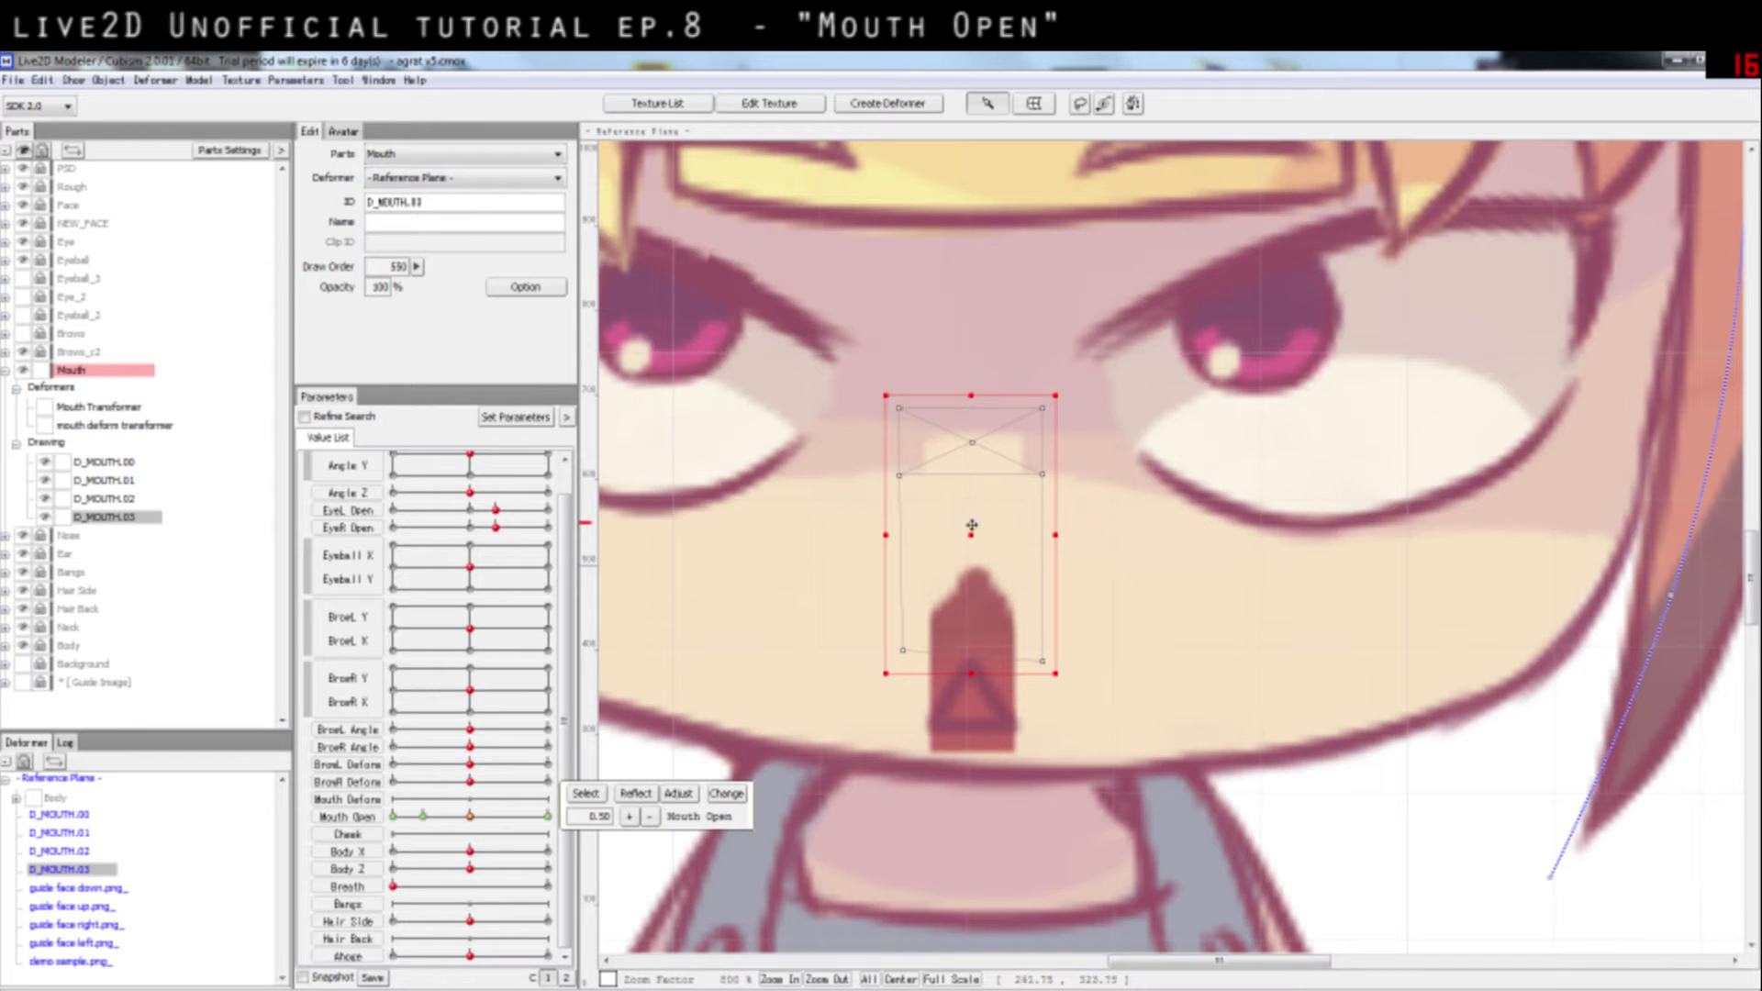
left_click_drag(974, 536, 972, 630)
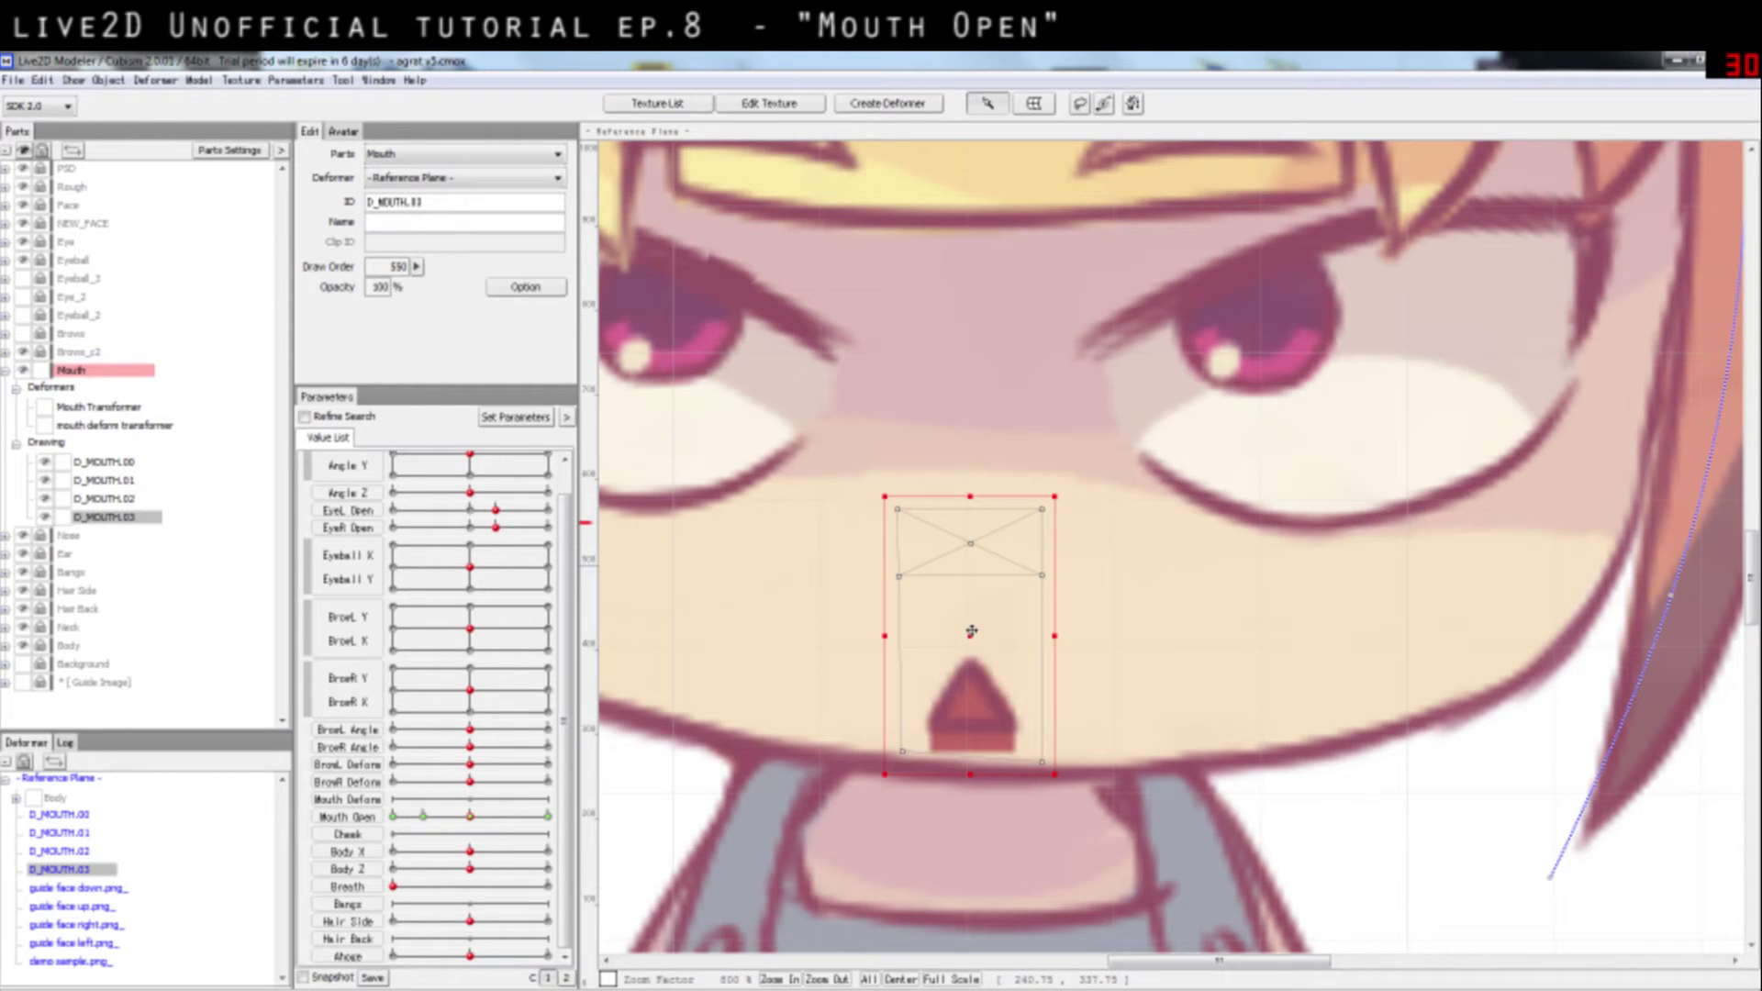
left_click(1152, 564)
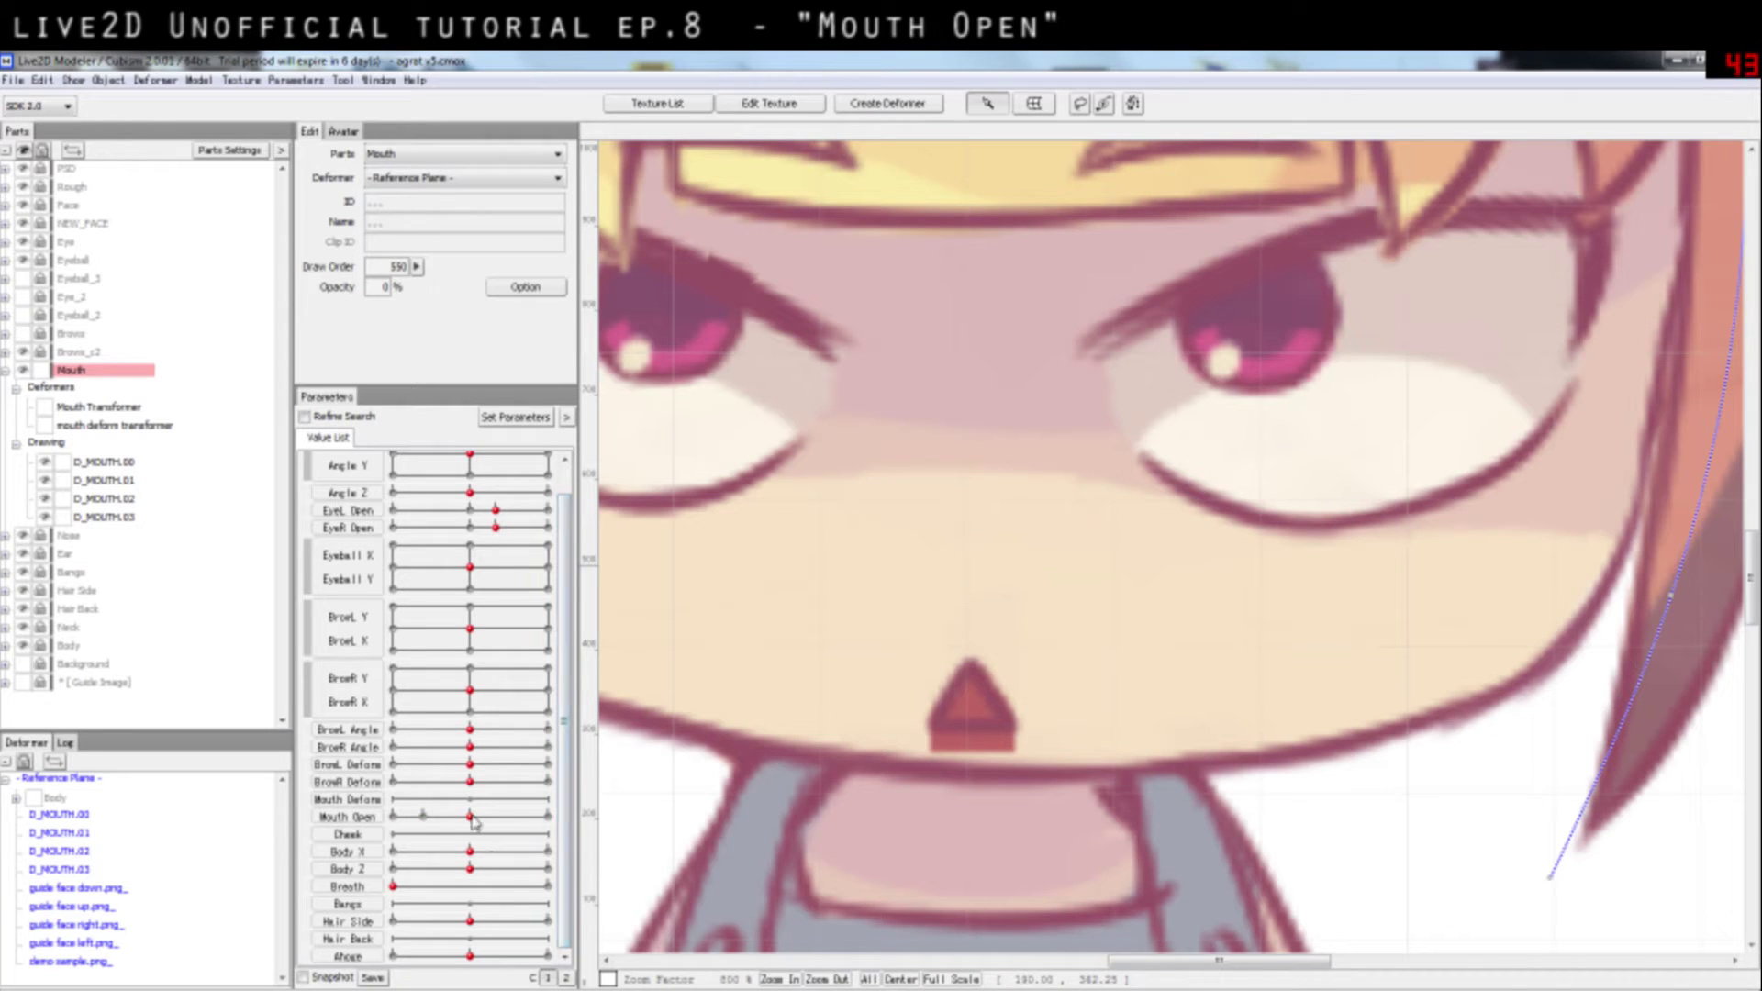
Step: With Mouth Open at 0.2, move the notched skin patch down so its notch lines up with the upper lip line
mouse_move(473, 820)
left_mouse_down()
mouse_move(542, 822)
mouse_move(496, 831)
mouse_move(549, 858)
mouse_move(474, 824)
left_mouse_up()
left_click(1003, 589)
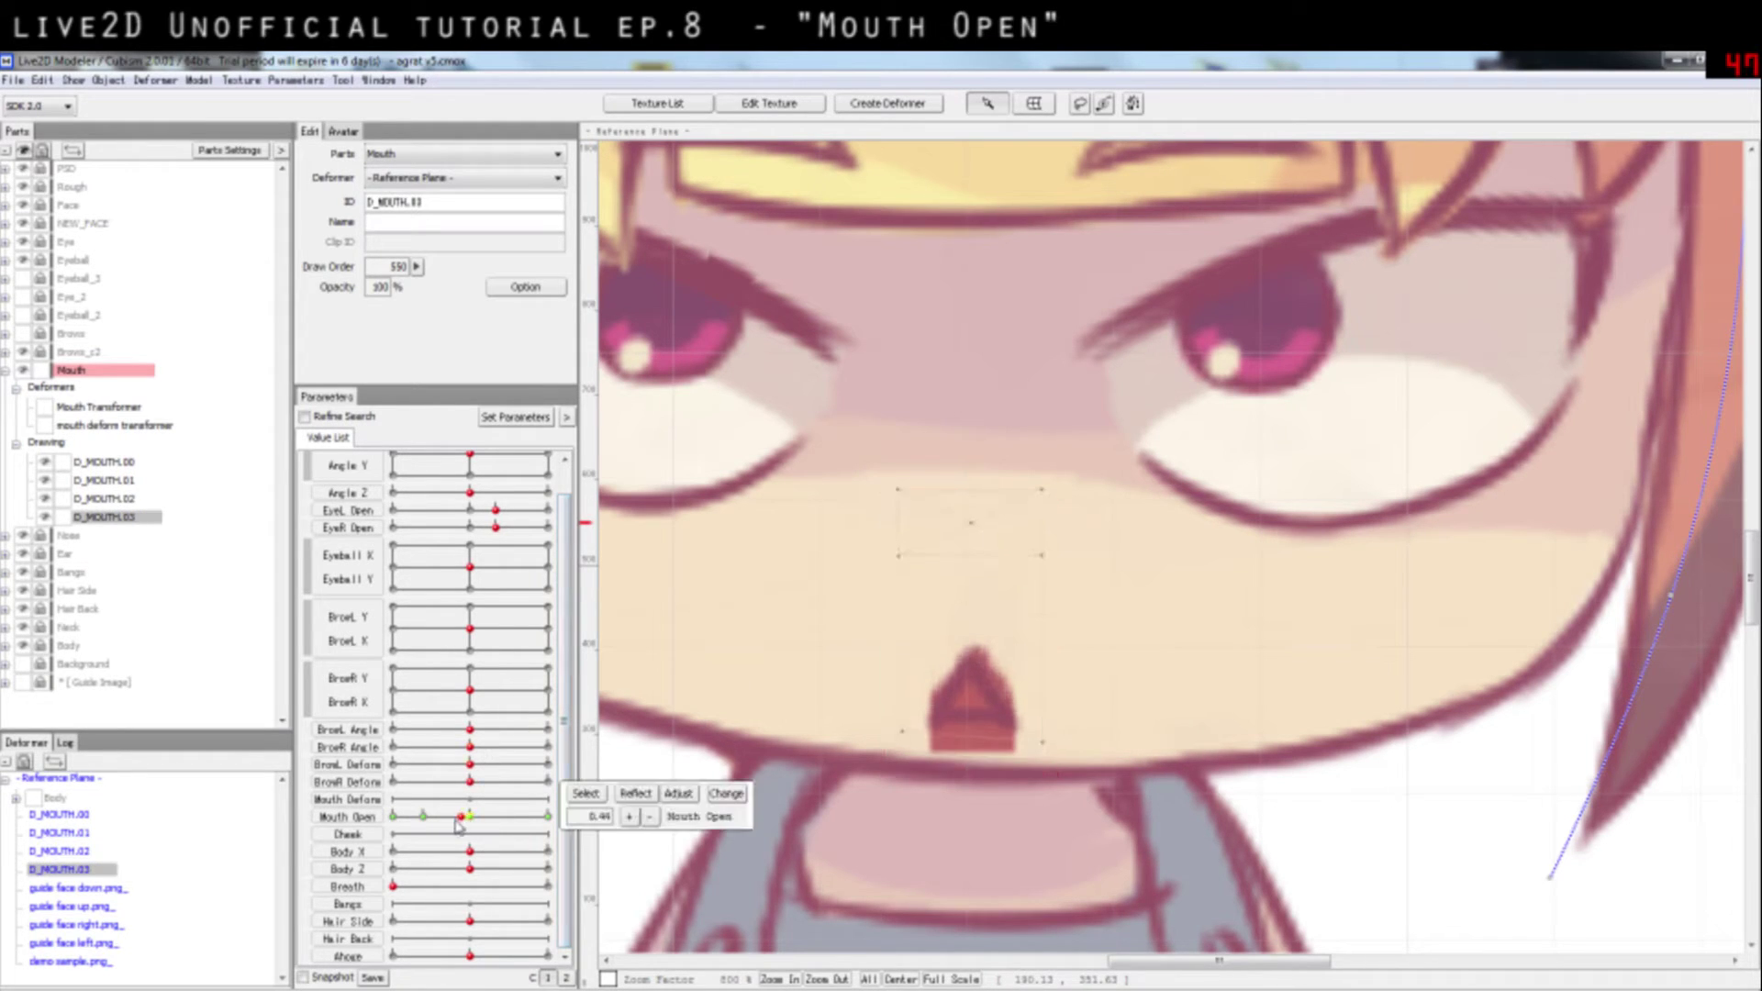
left_click_drag(471, 822, 423, 817)
left_click(1003, 546)
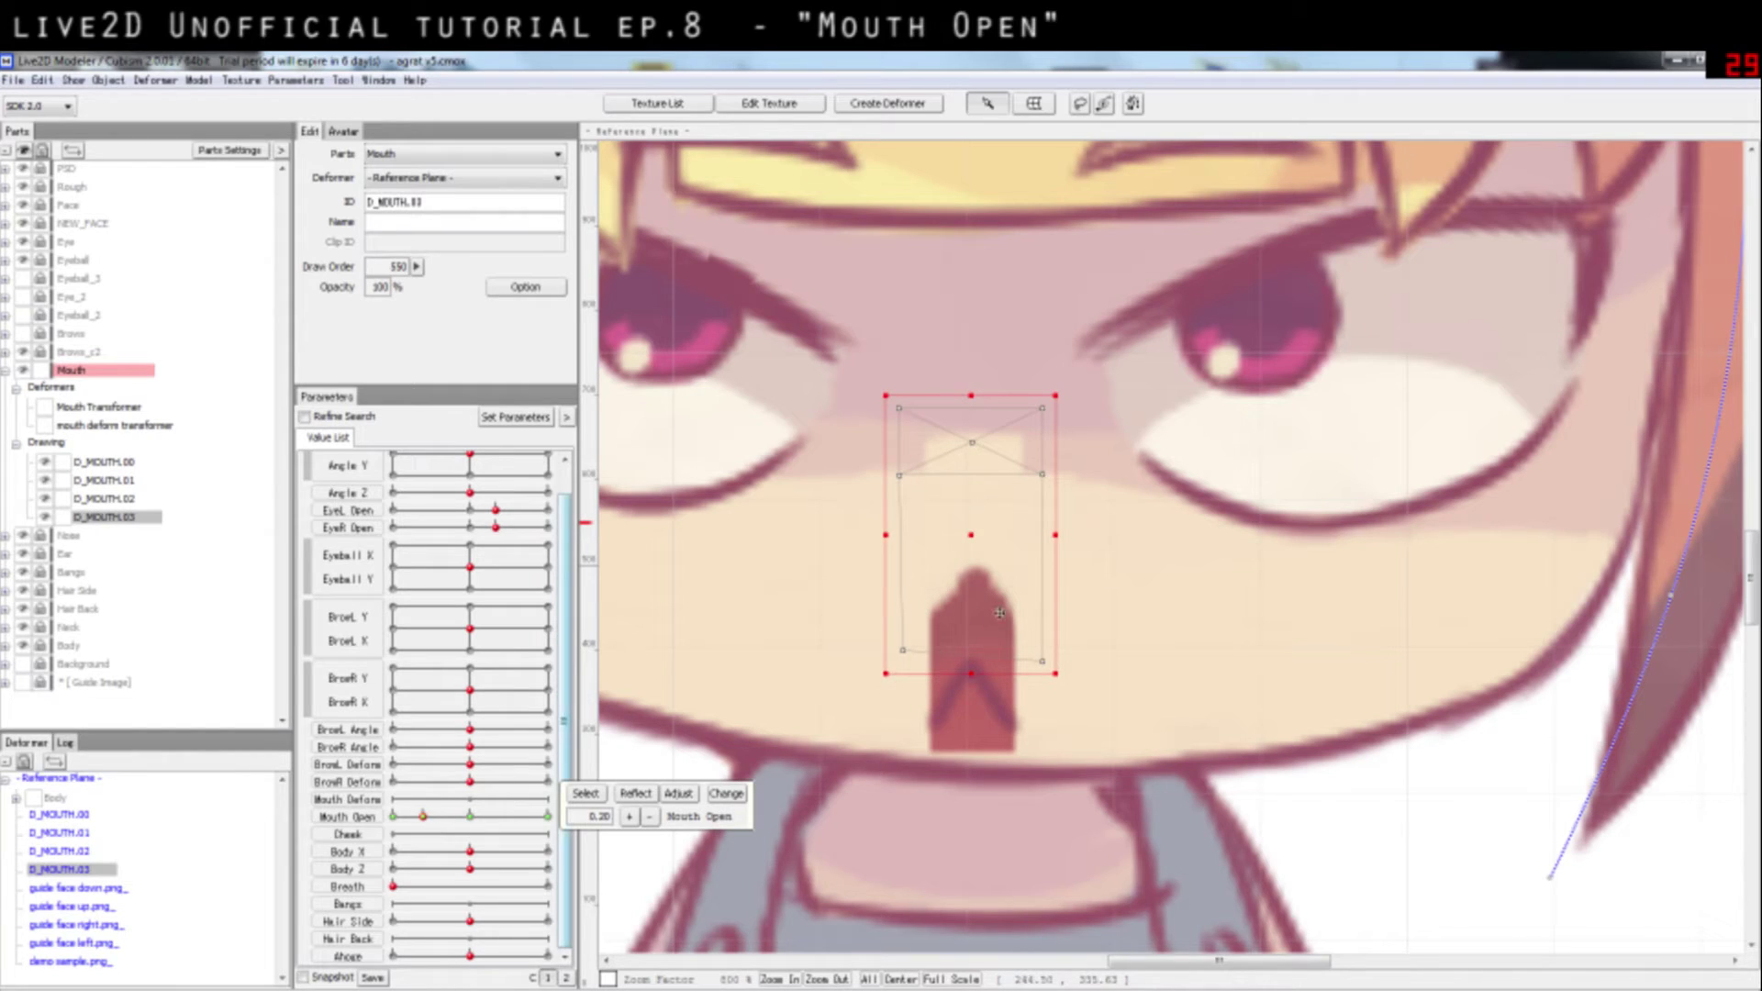
left_click_drag(969, 531, 949, 633)
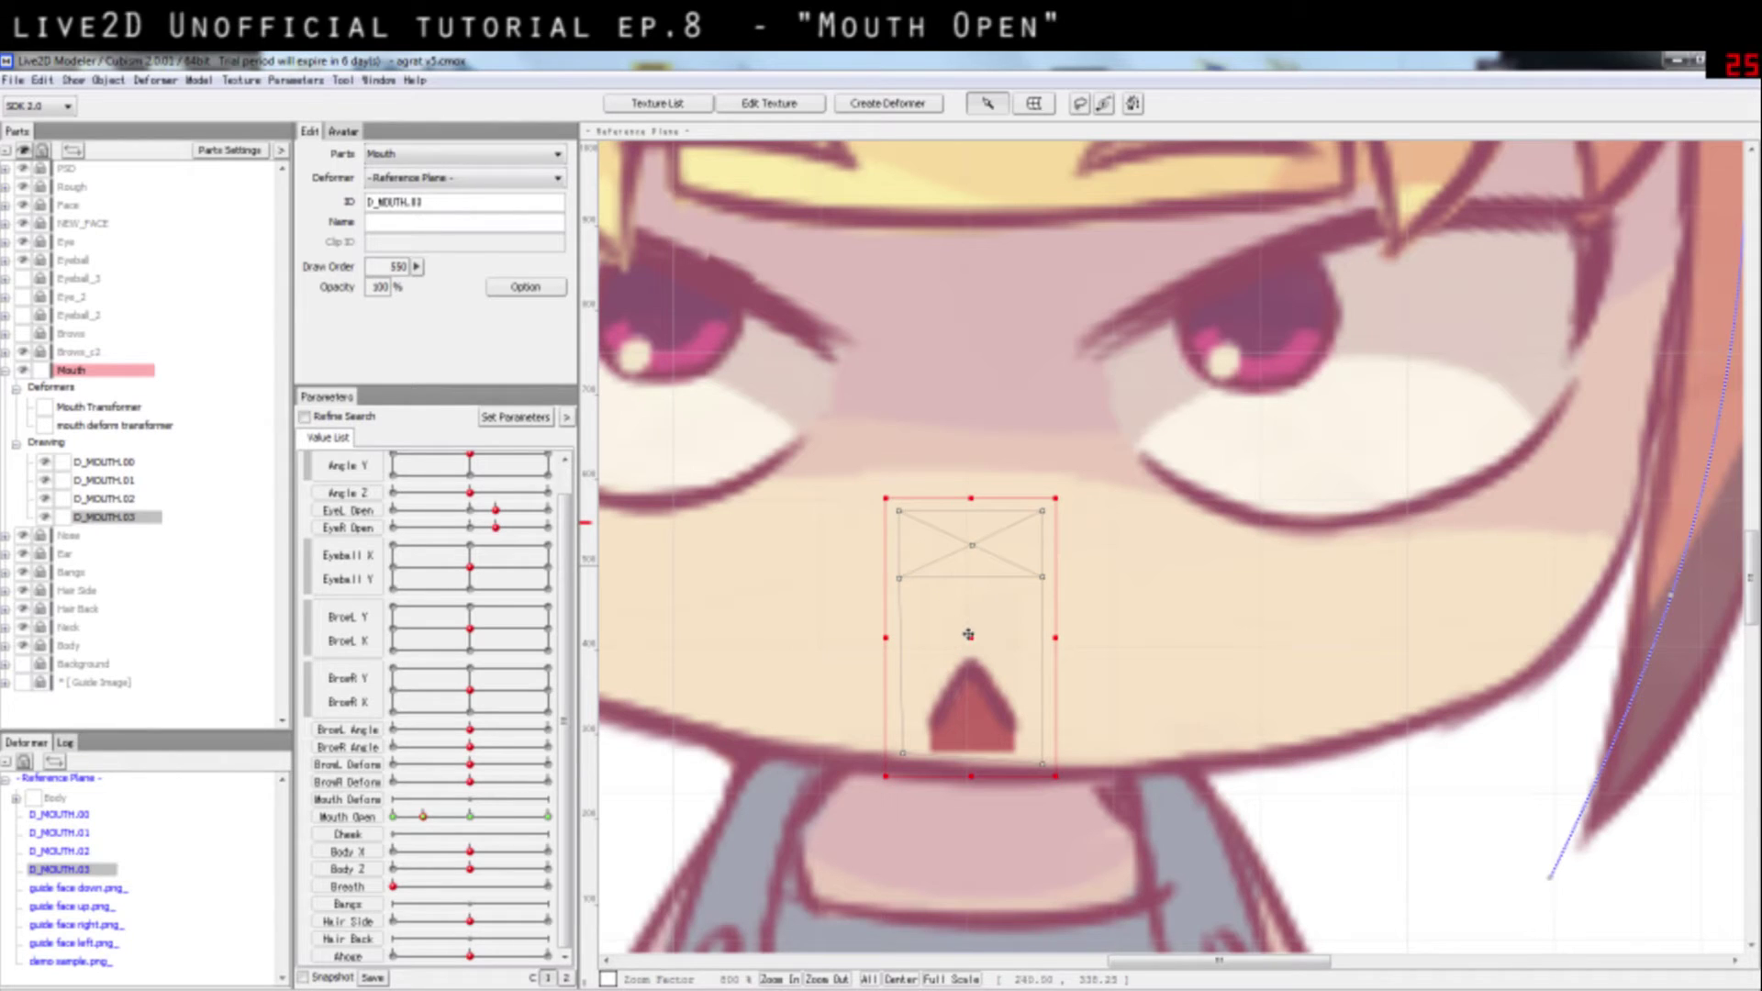
mouse_move(968, 636)
left_mouse_down()
mouse_move(978, 625)
mouse_move(969, 637)
left_mouse_up()
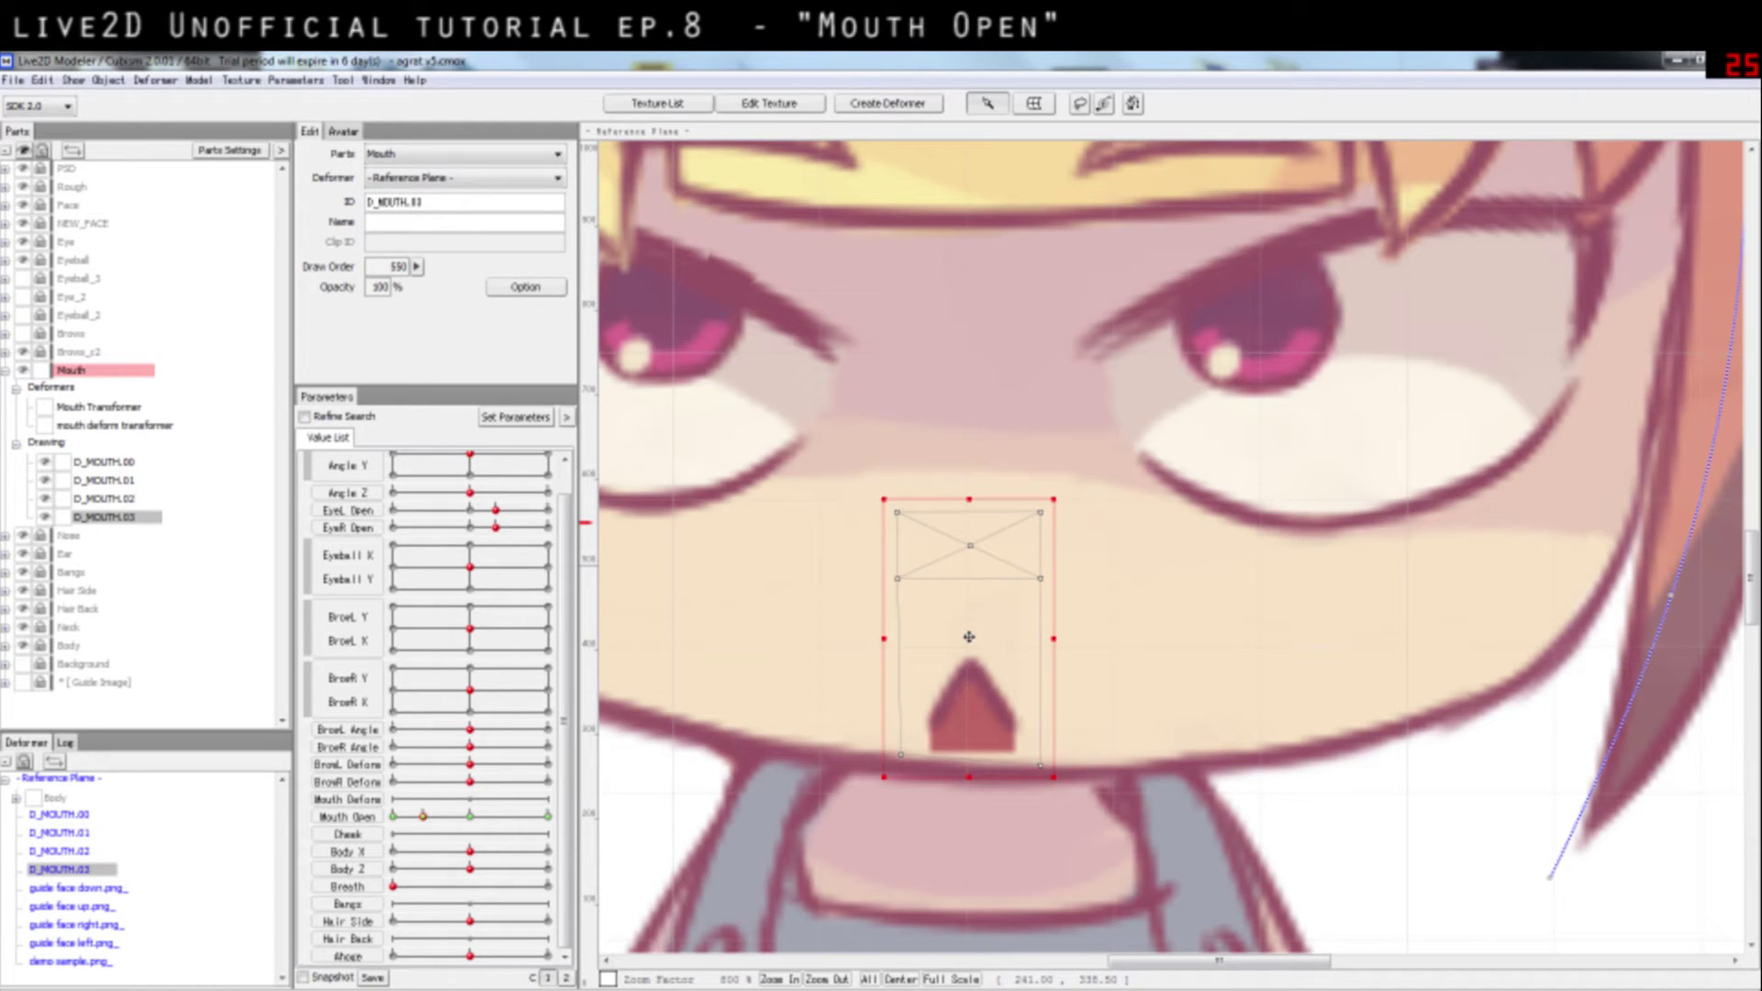
Step: With Mouth Open at 0, move the notched skin patch down to mask around the closed mouth's upper lip line
left_click(394, 816)
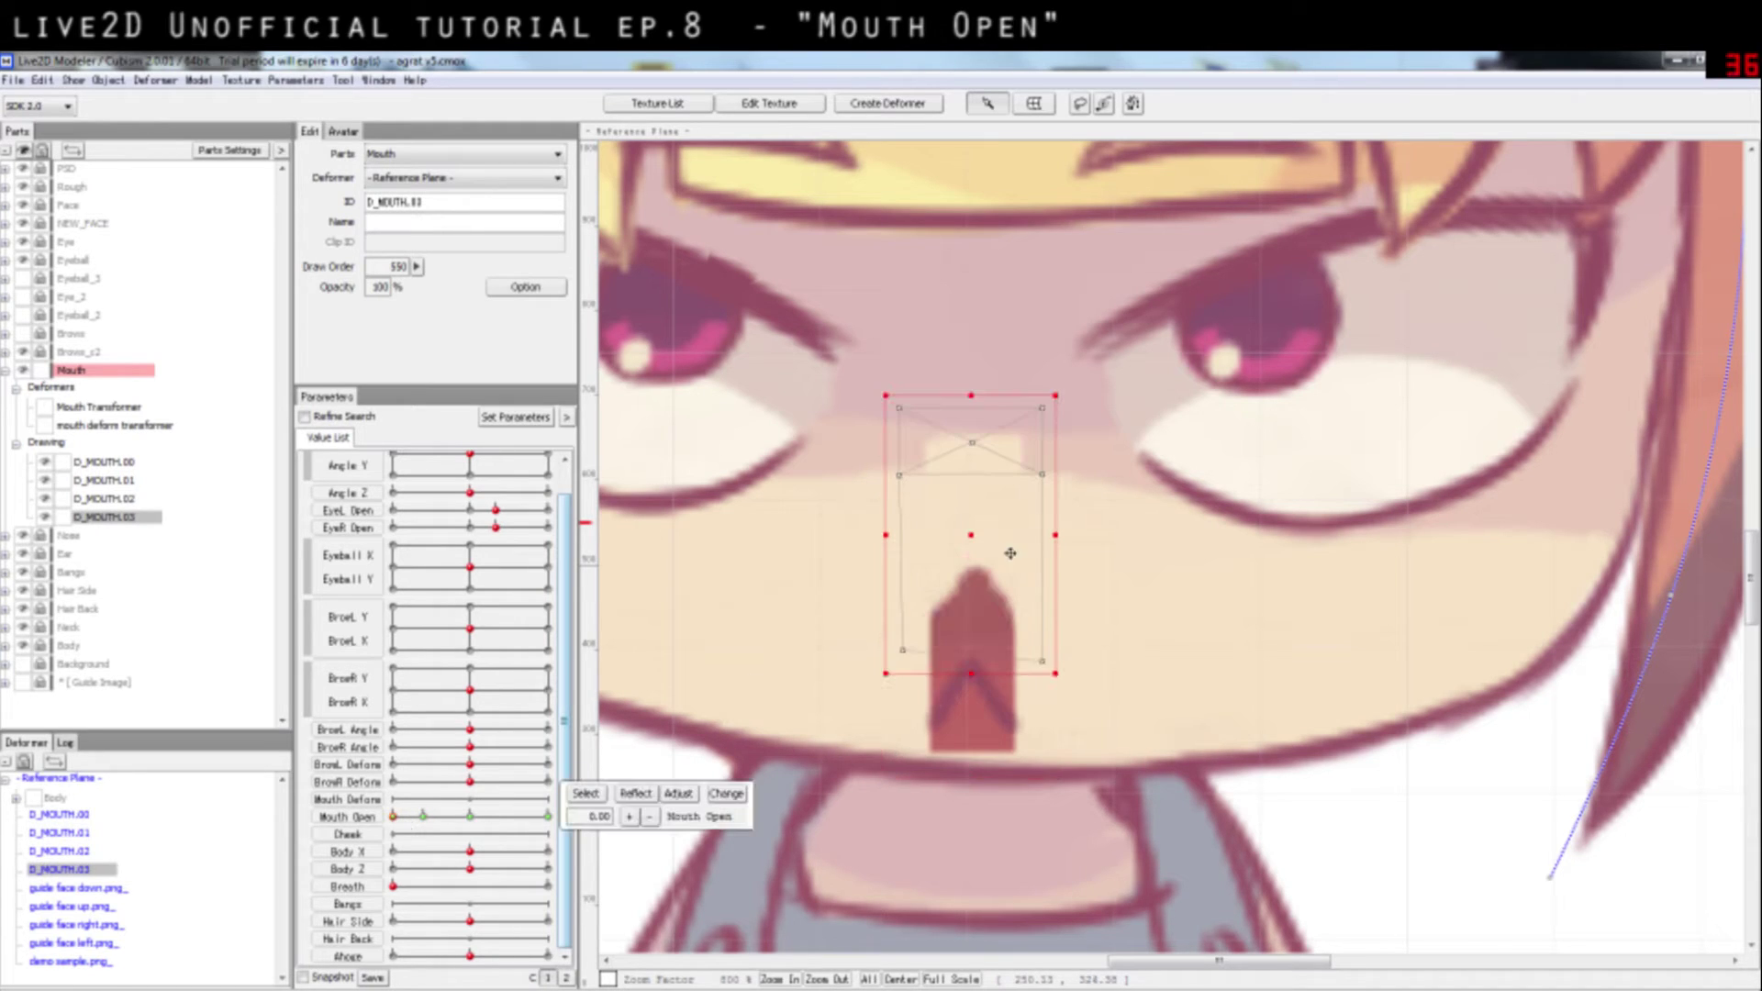
left_click_drag(974, 542, 974, 643)
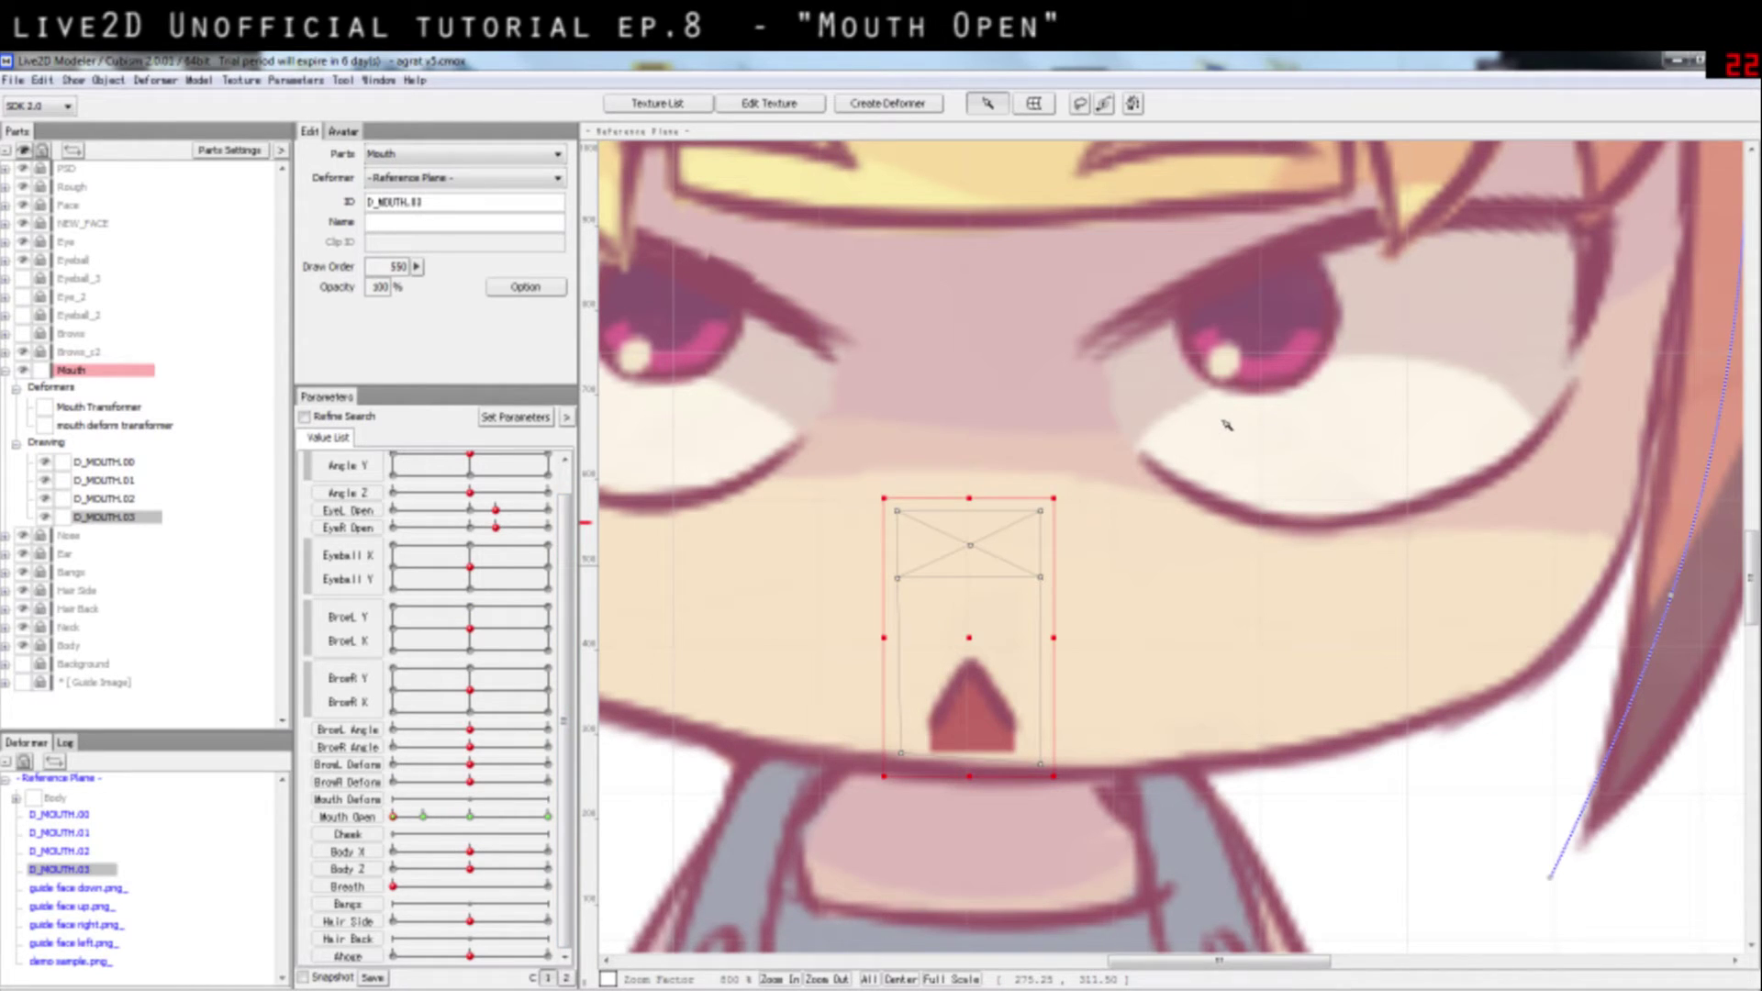
left_click(1154, 642)
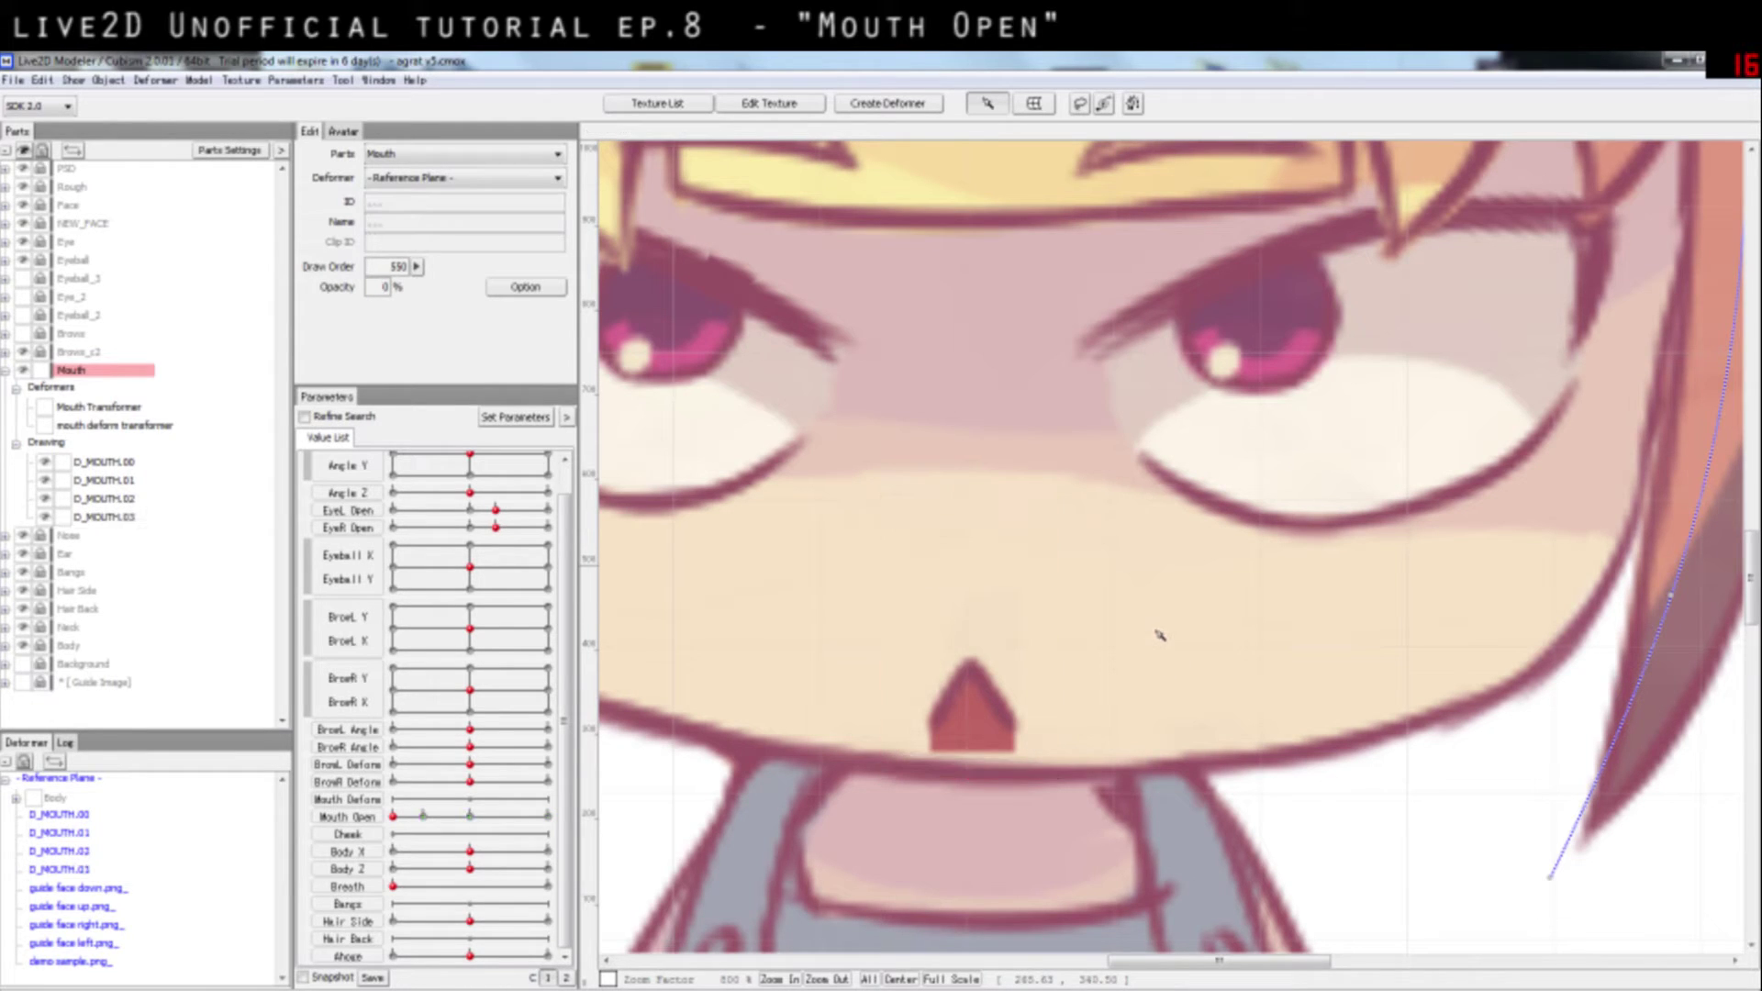
Step: Run Mouth Open between 0 and 1 to check how the skin patch masks the mouth, ending at 0
left_click_drag(395, 819, 418, 816)
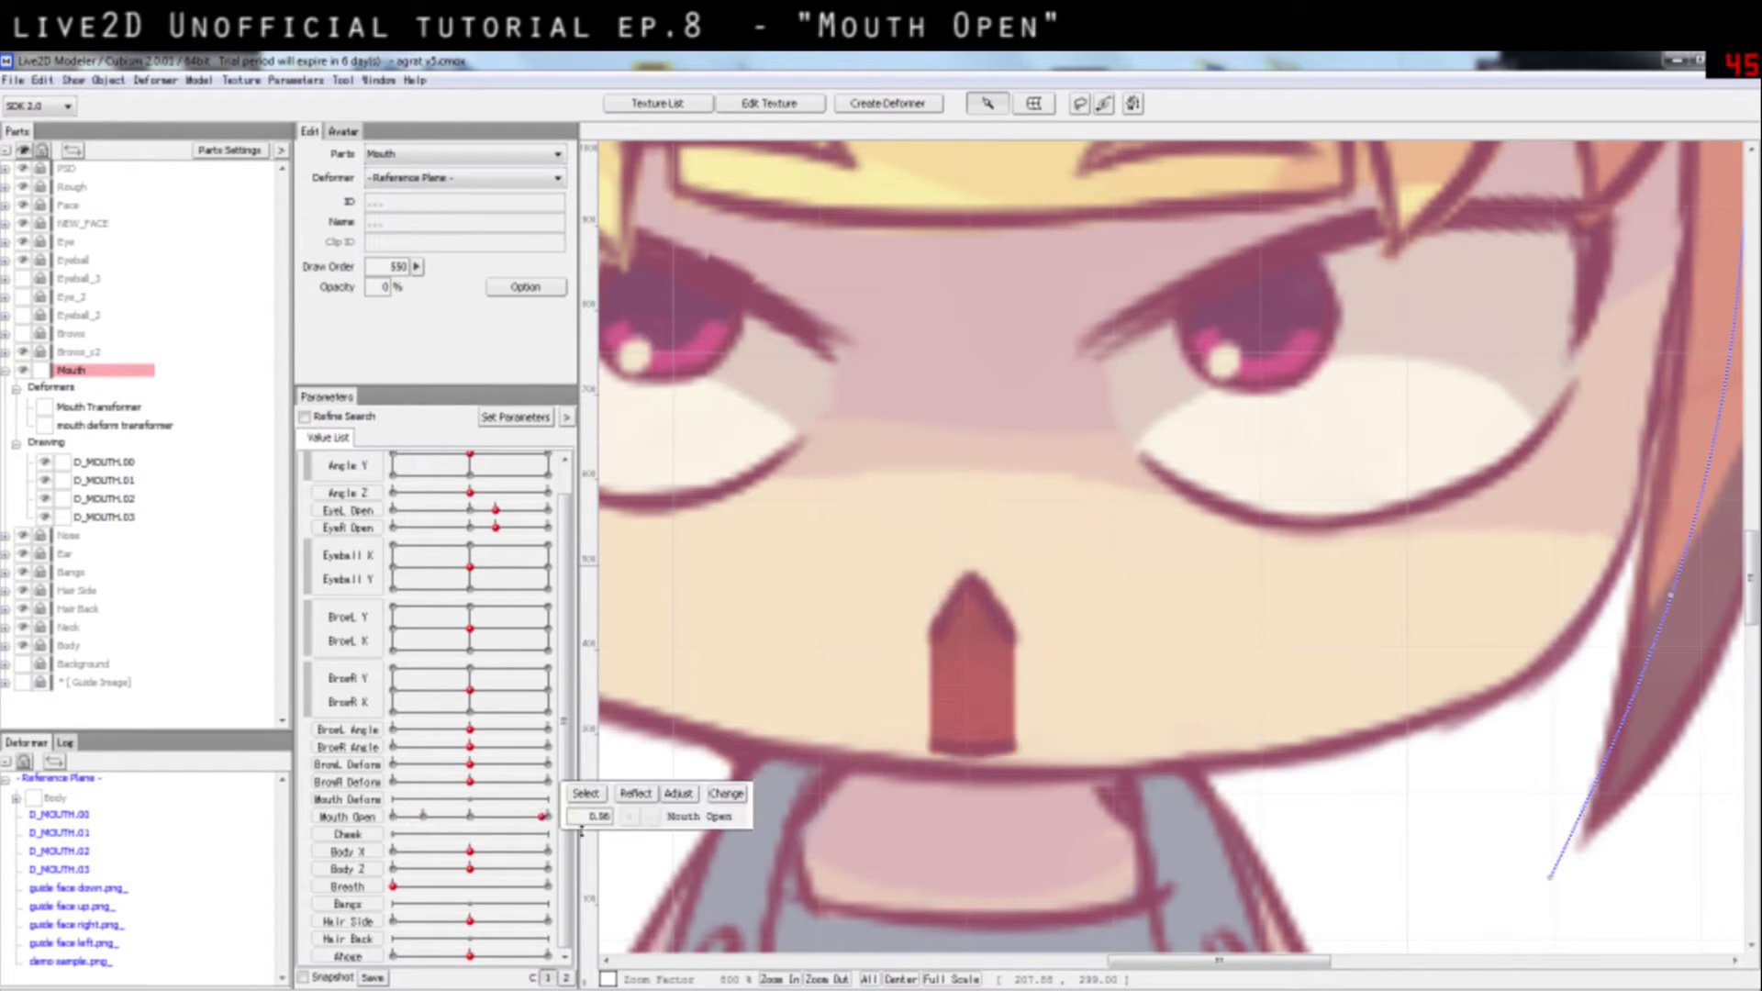
left_click(525, 816)
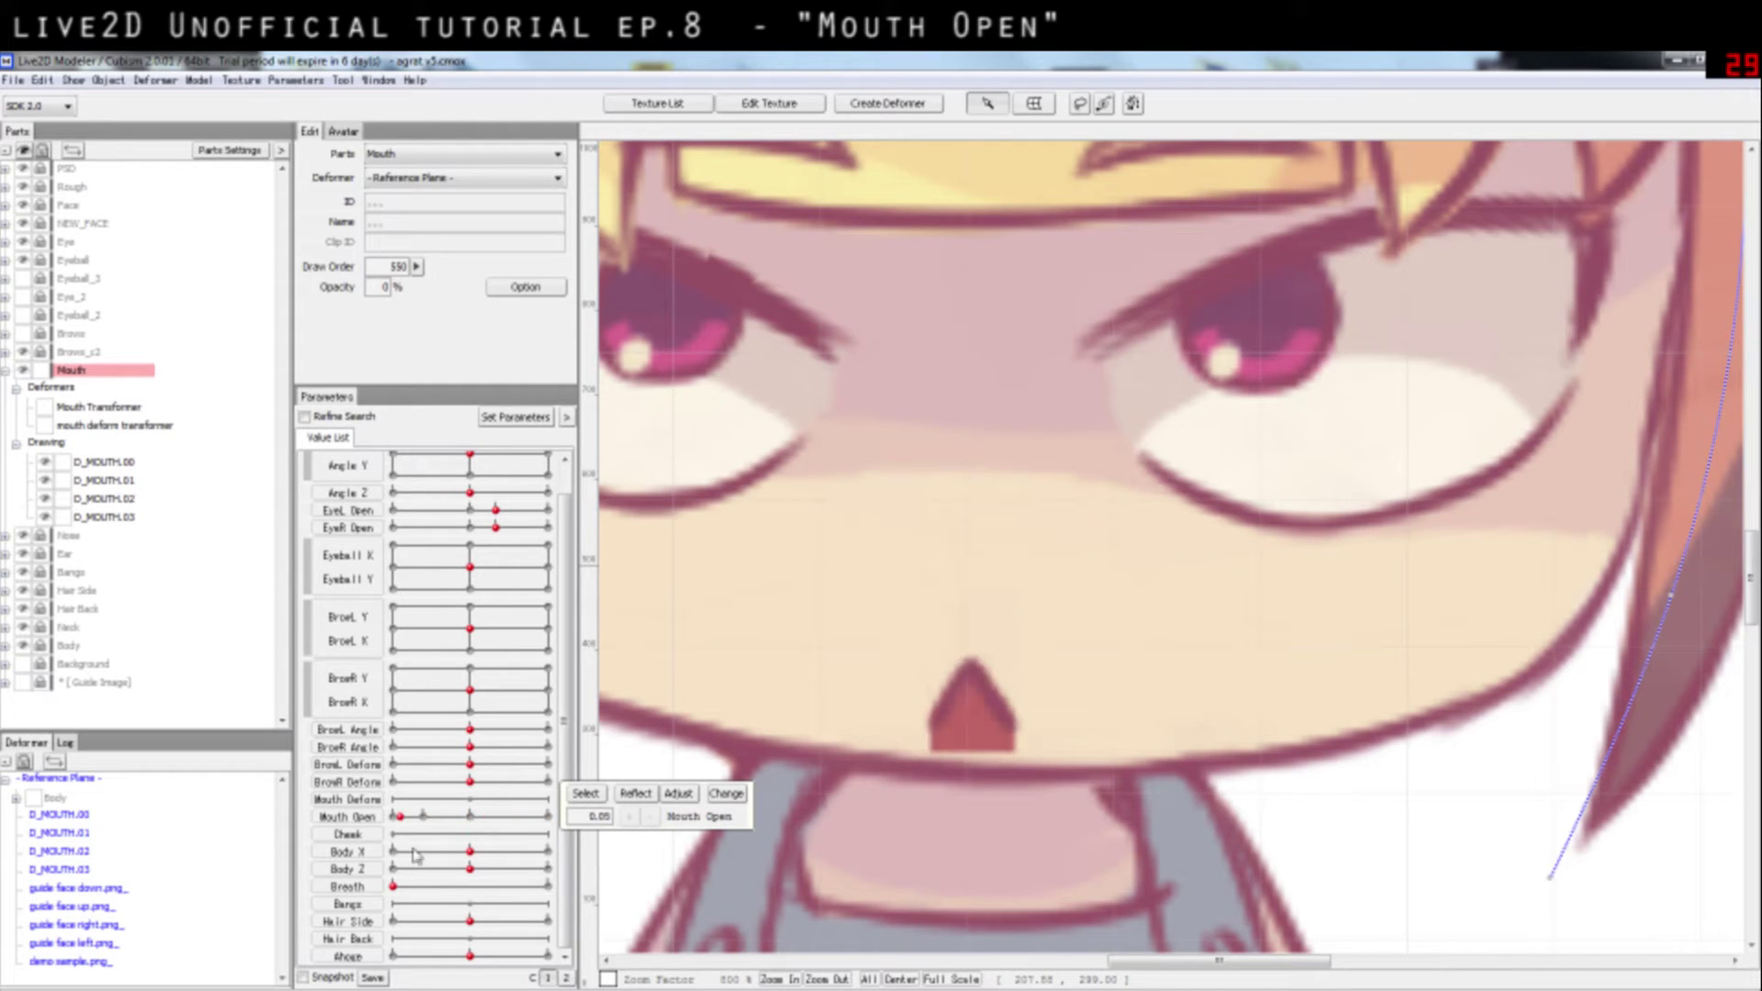
left_click(423, 816)
left_click(547, 816)
left_click(394, 816)
left_click(374, 818)
left_click(152, 519)
left_click(810, 664)
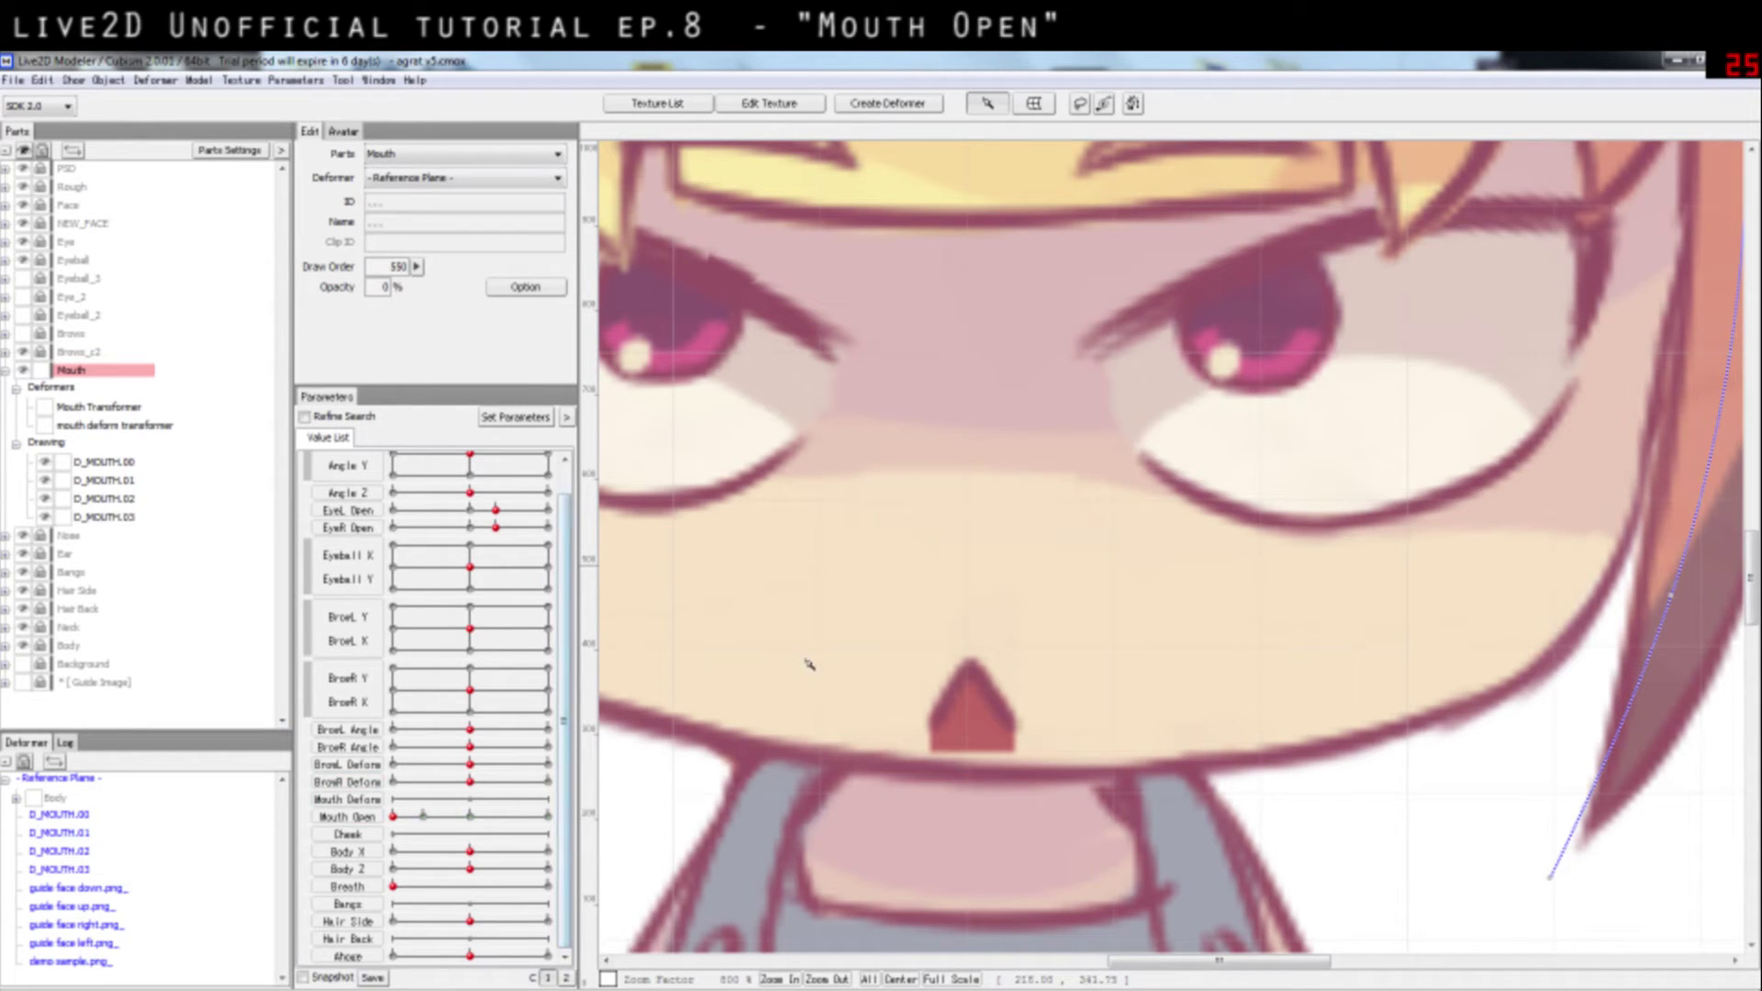
Step: Create a new drawing from the texture with a closed four-point outline around the round-topped skin-coloured patch
left_click(759, 106)
left_click(758, 746)
scroll(687, 636, "up", 5)
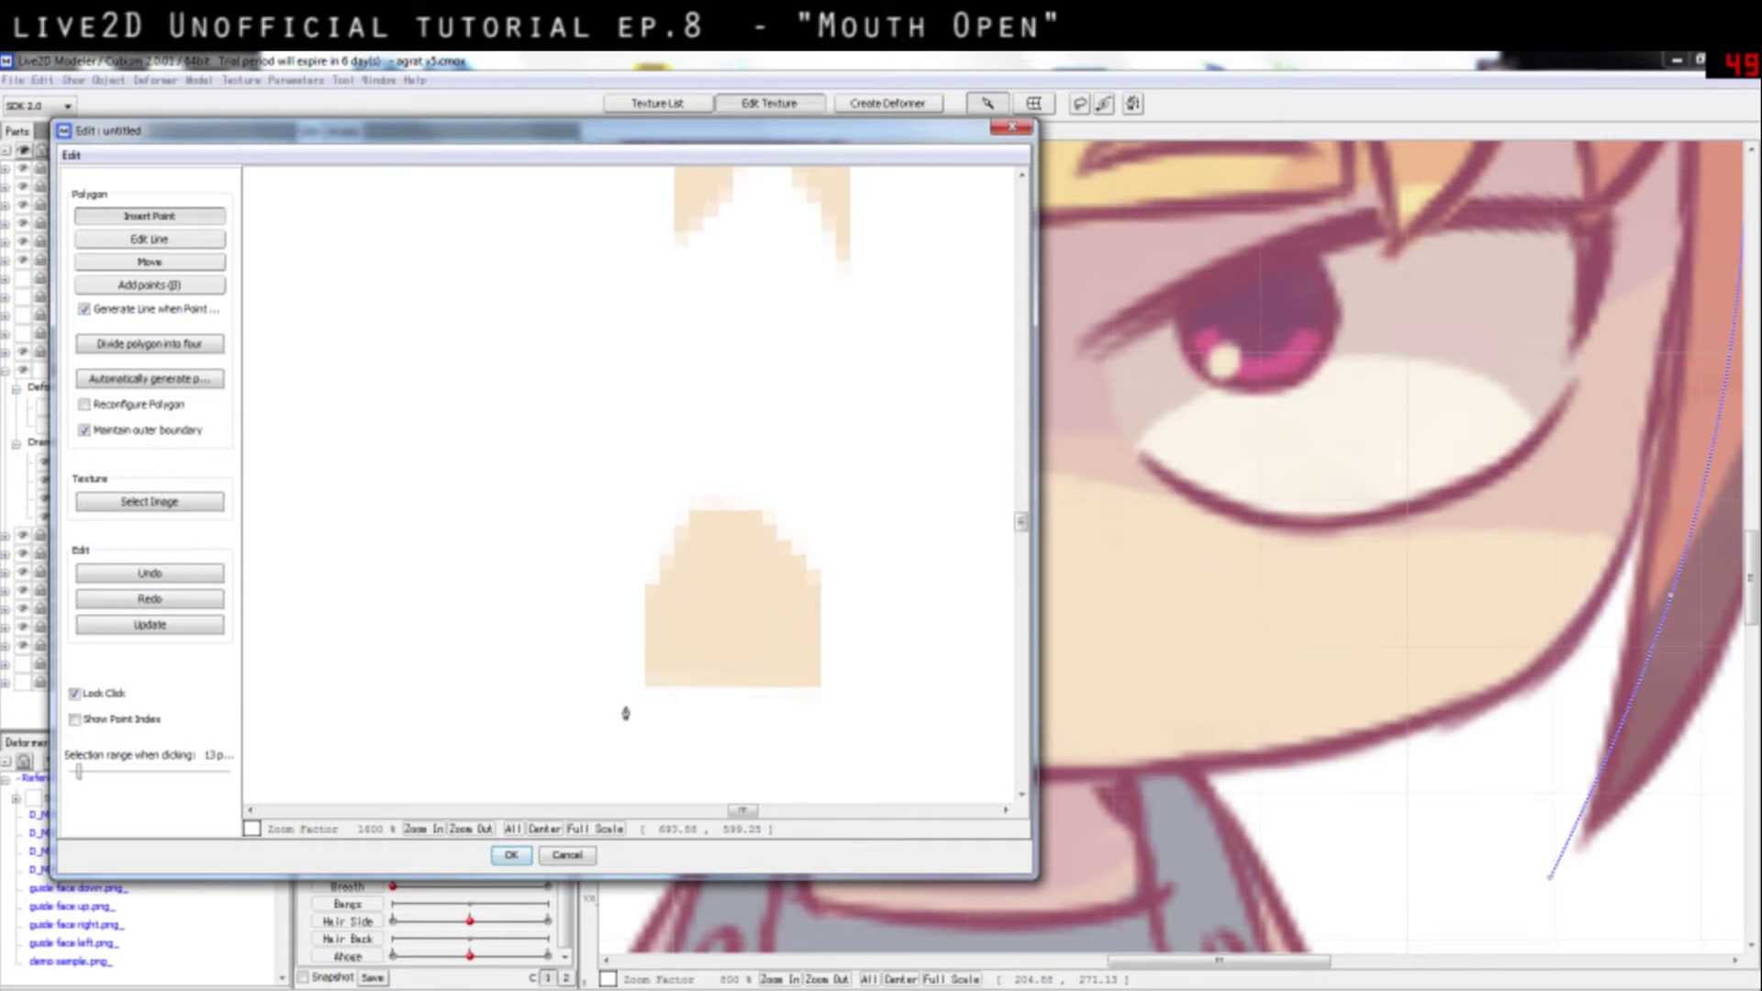
left_click(625, 705)
left_click(853, 708)
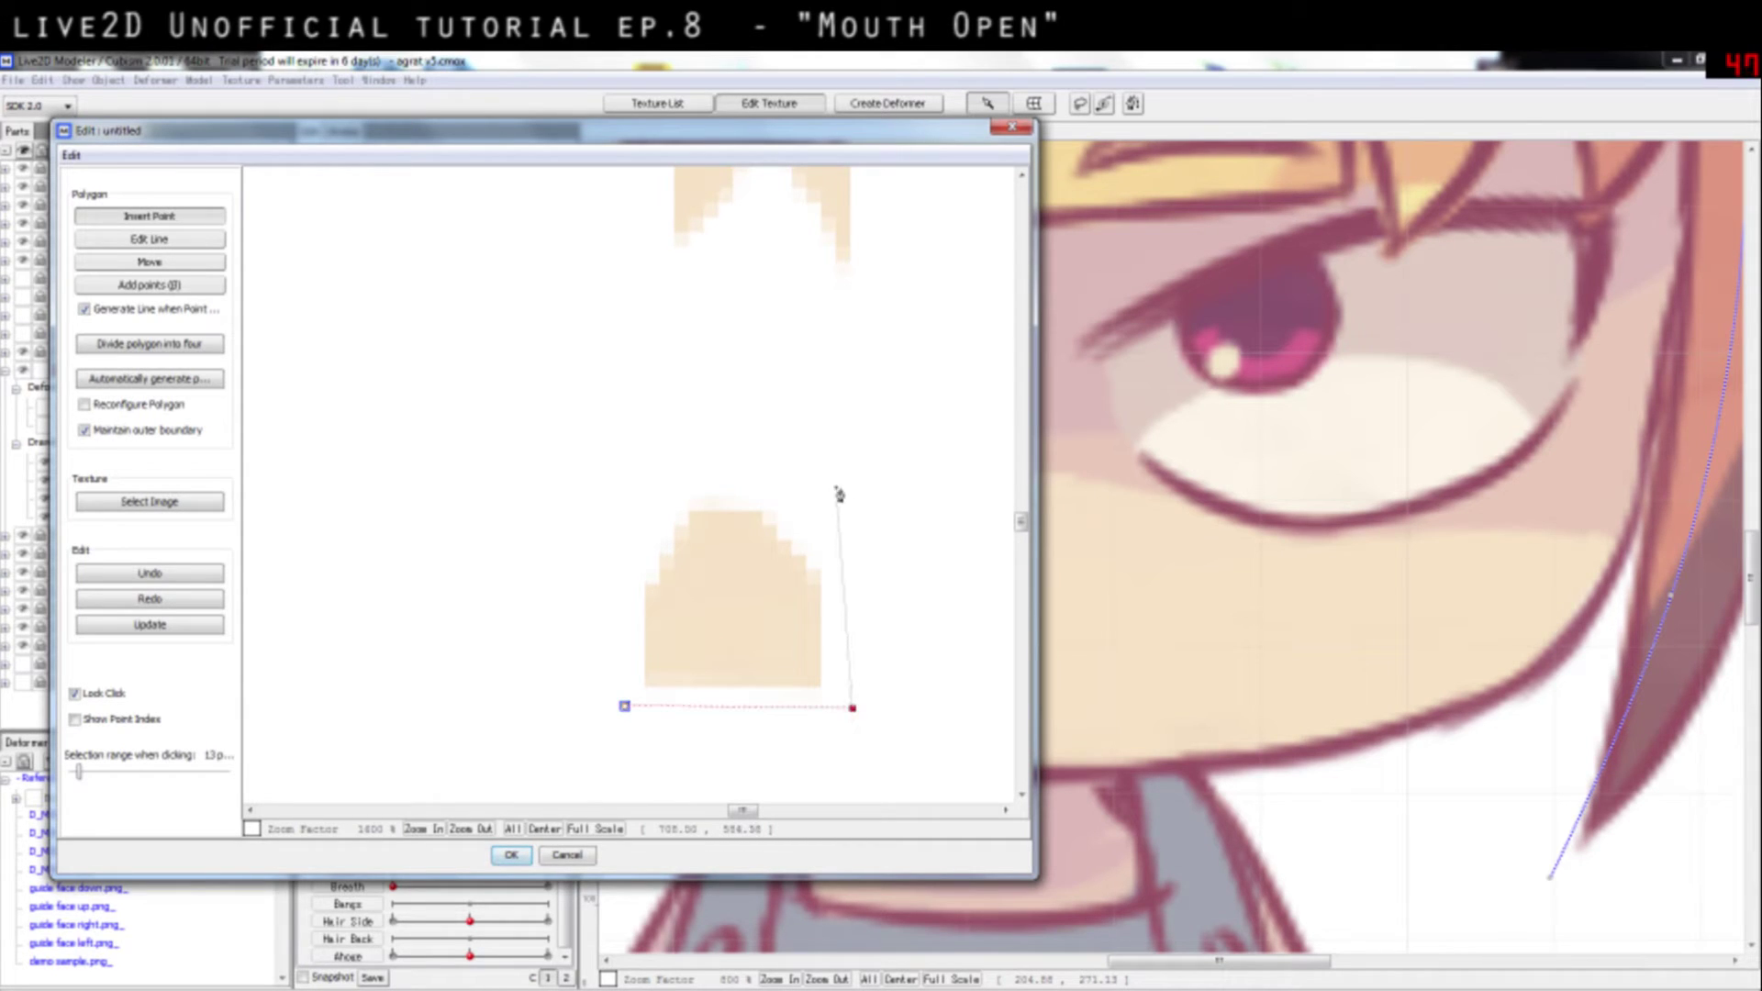
left_click(850, 489)
left_click(621, 488)
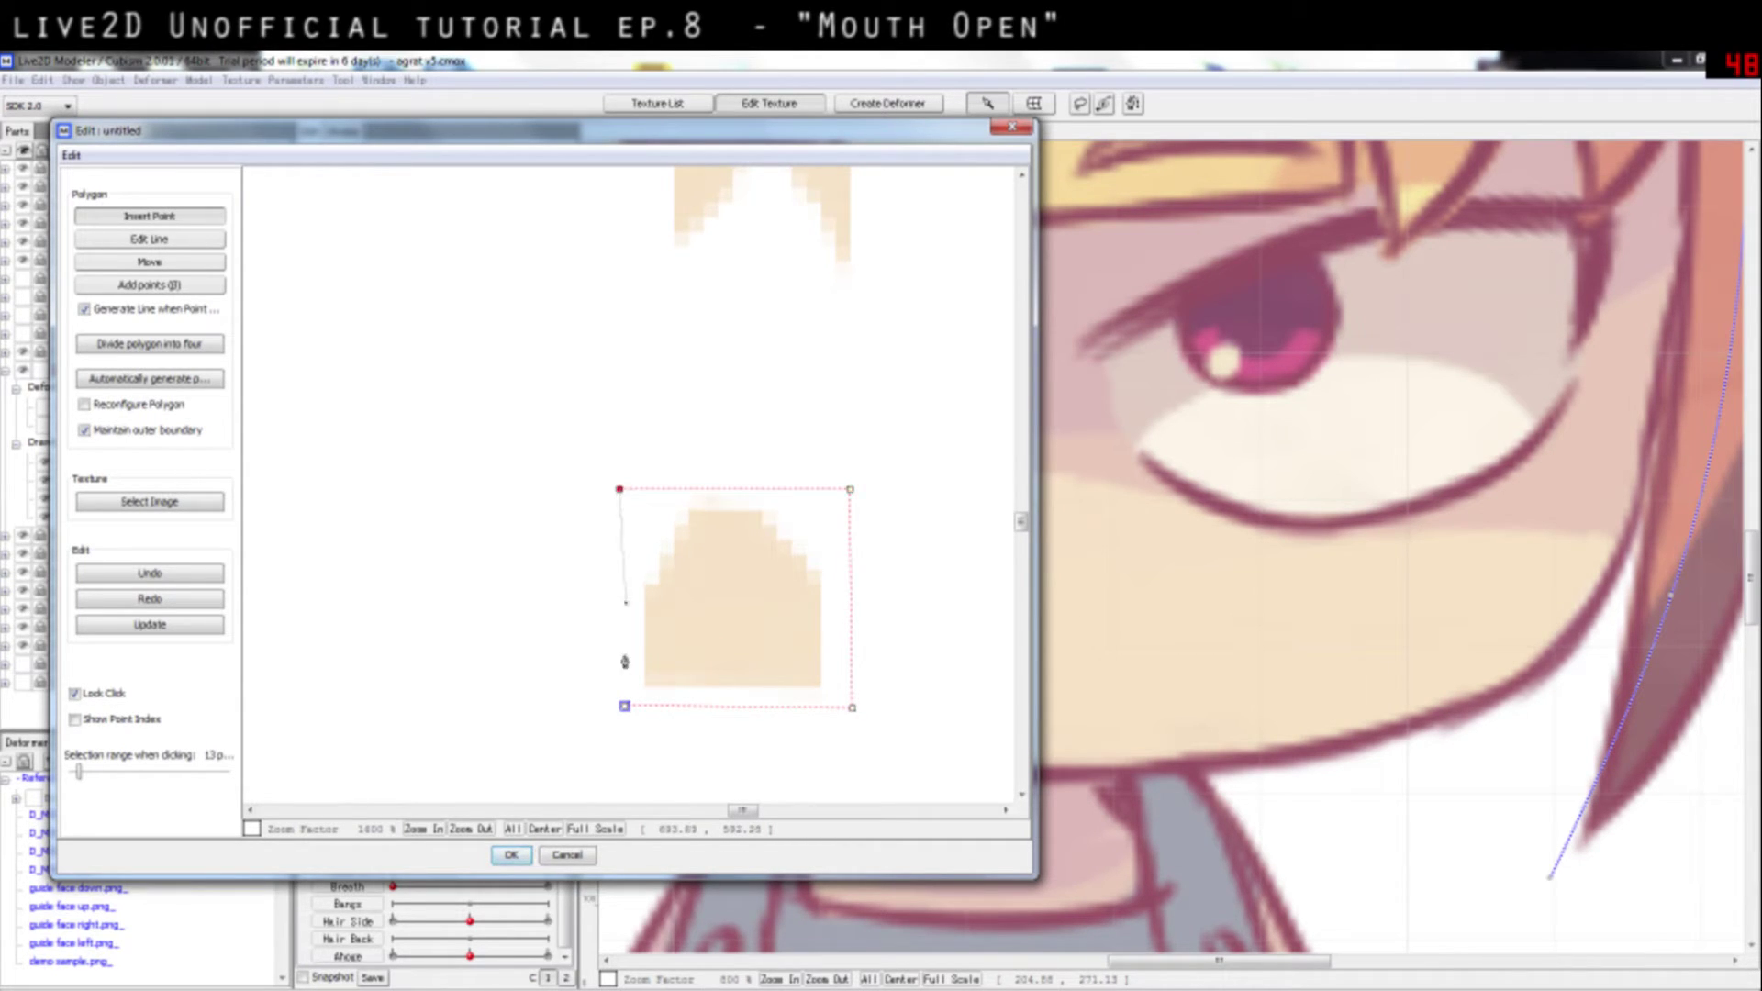
left_click(625, 705)
left_click(525, 855)
Step: Move the round-topped skin patch over the red mouth interior below the lip line and widen it slightly on both sides
scroll(1023, 743, "down", 10)
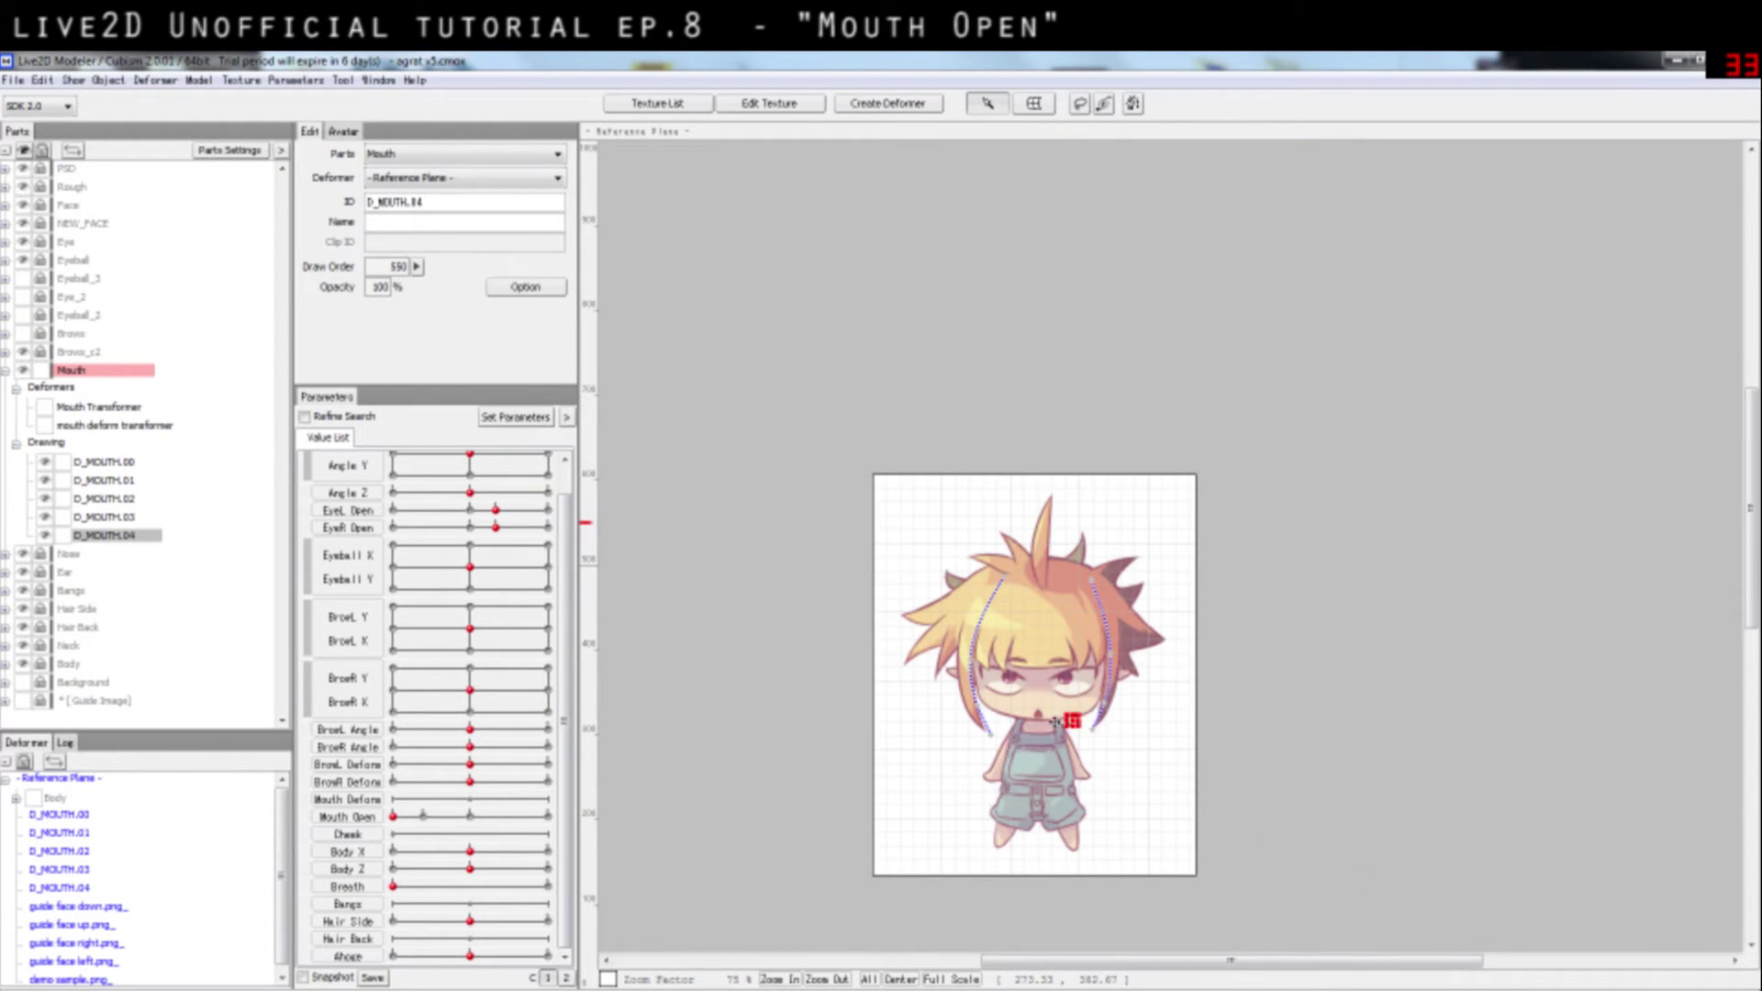
scroll(1045, 702, "up", 5)
left_click_drag(1056, 683, 1098, 690)
scroll(1089, 681, "up", 2)
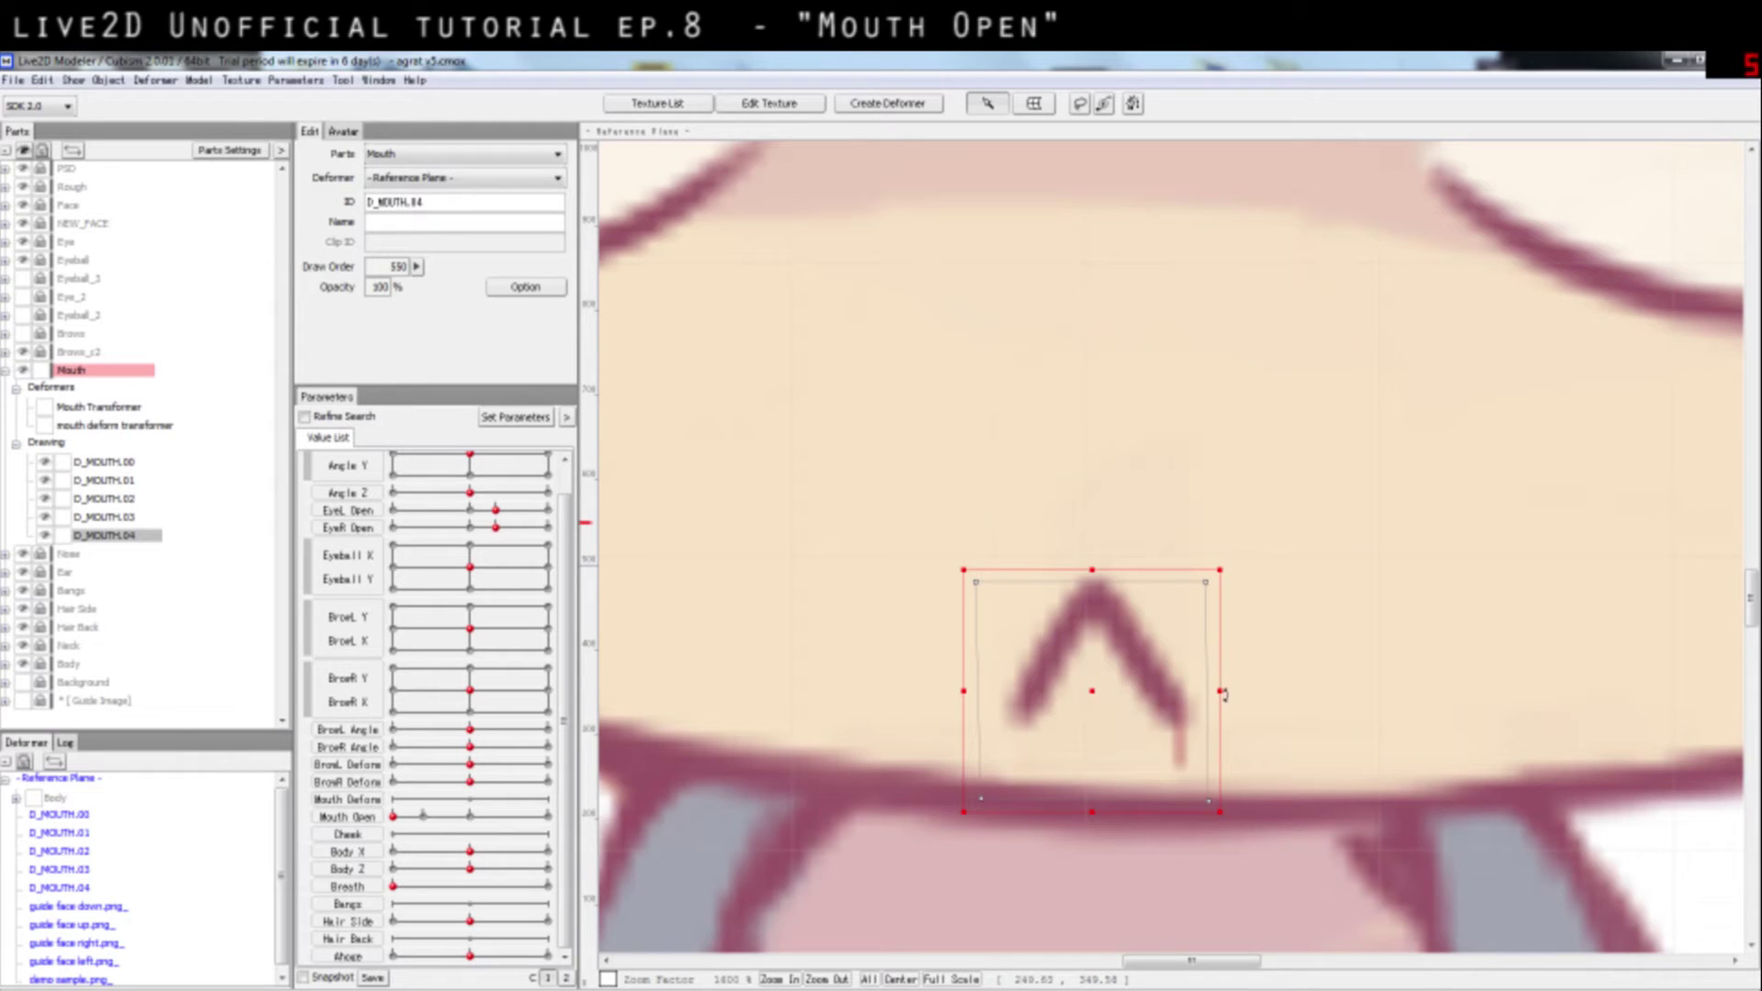
left_click_drag(1222, 691, 1245, 686)
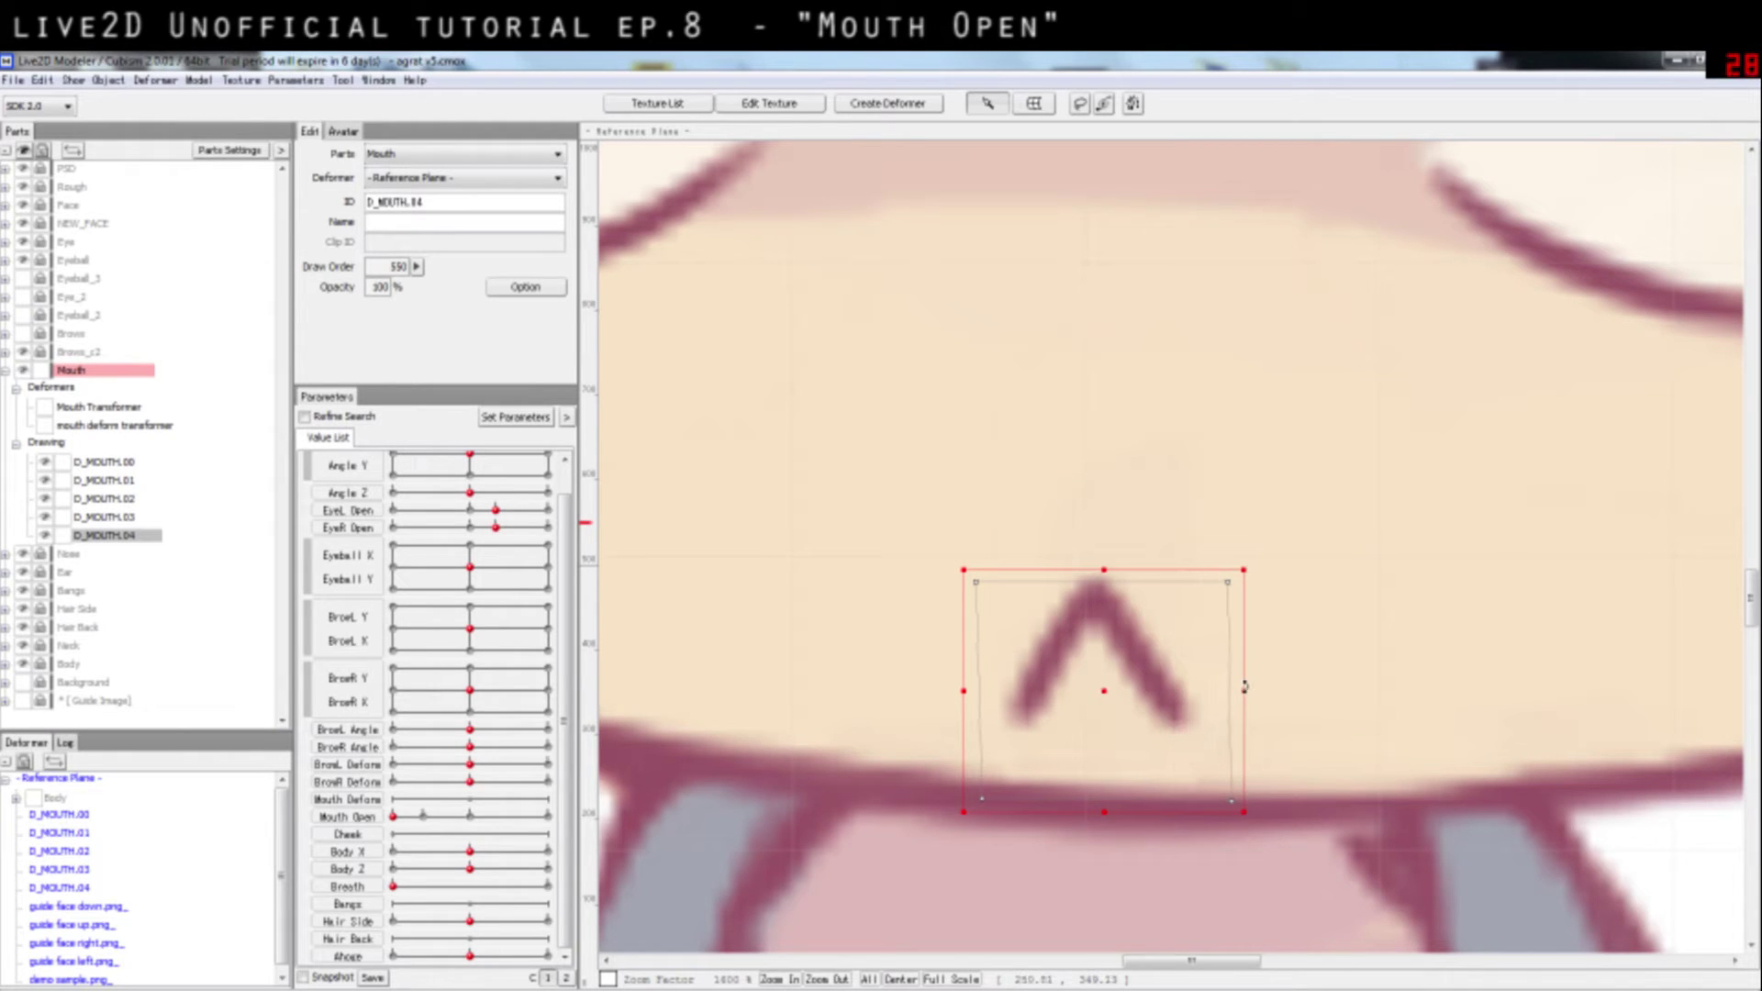
left_click_drag(964, 691, 959, 691)
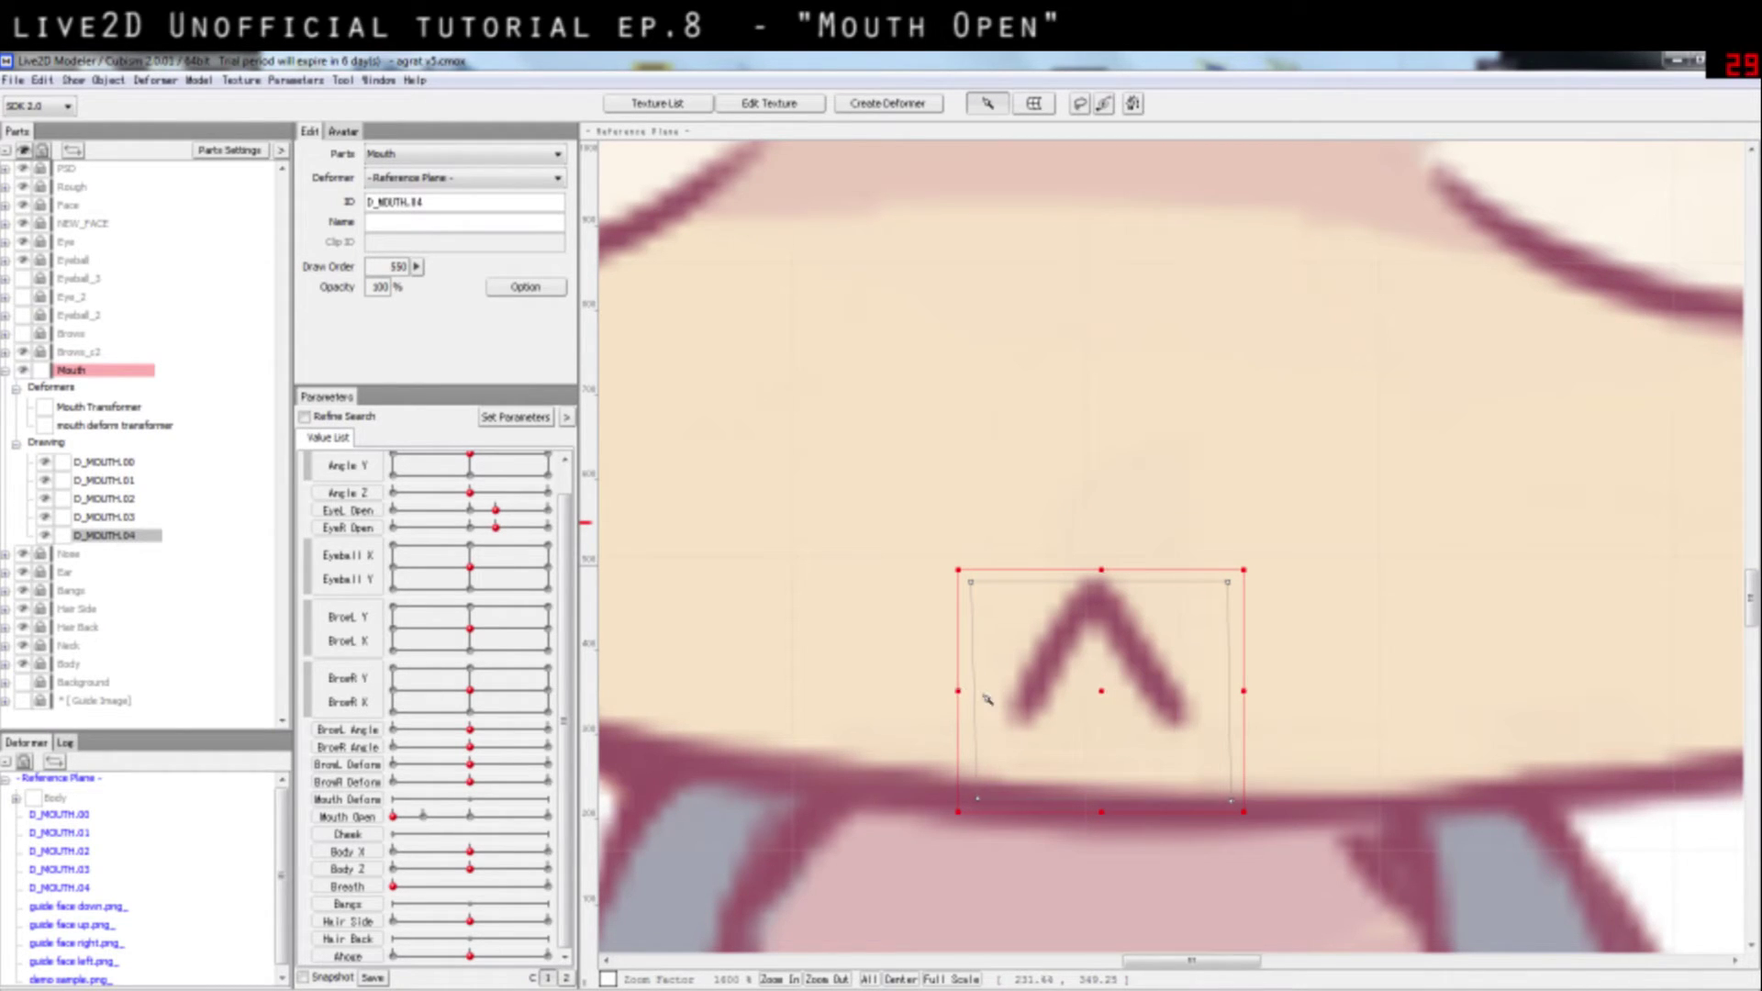
left_click(1466, 701)
scroll(1294, 675, "down", 1)
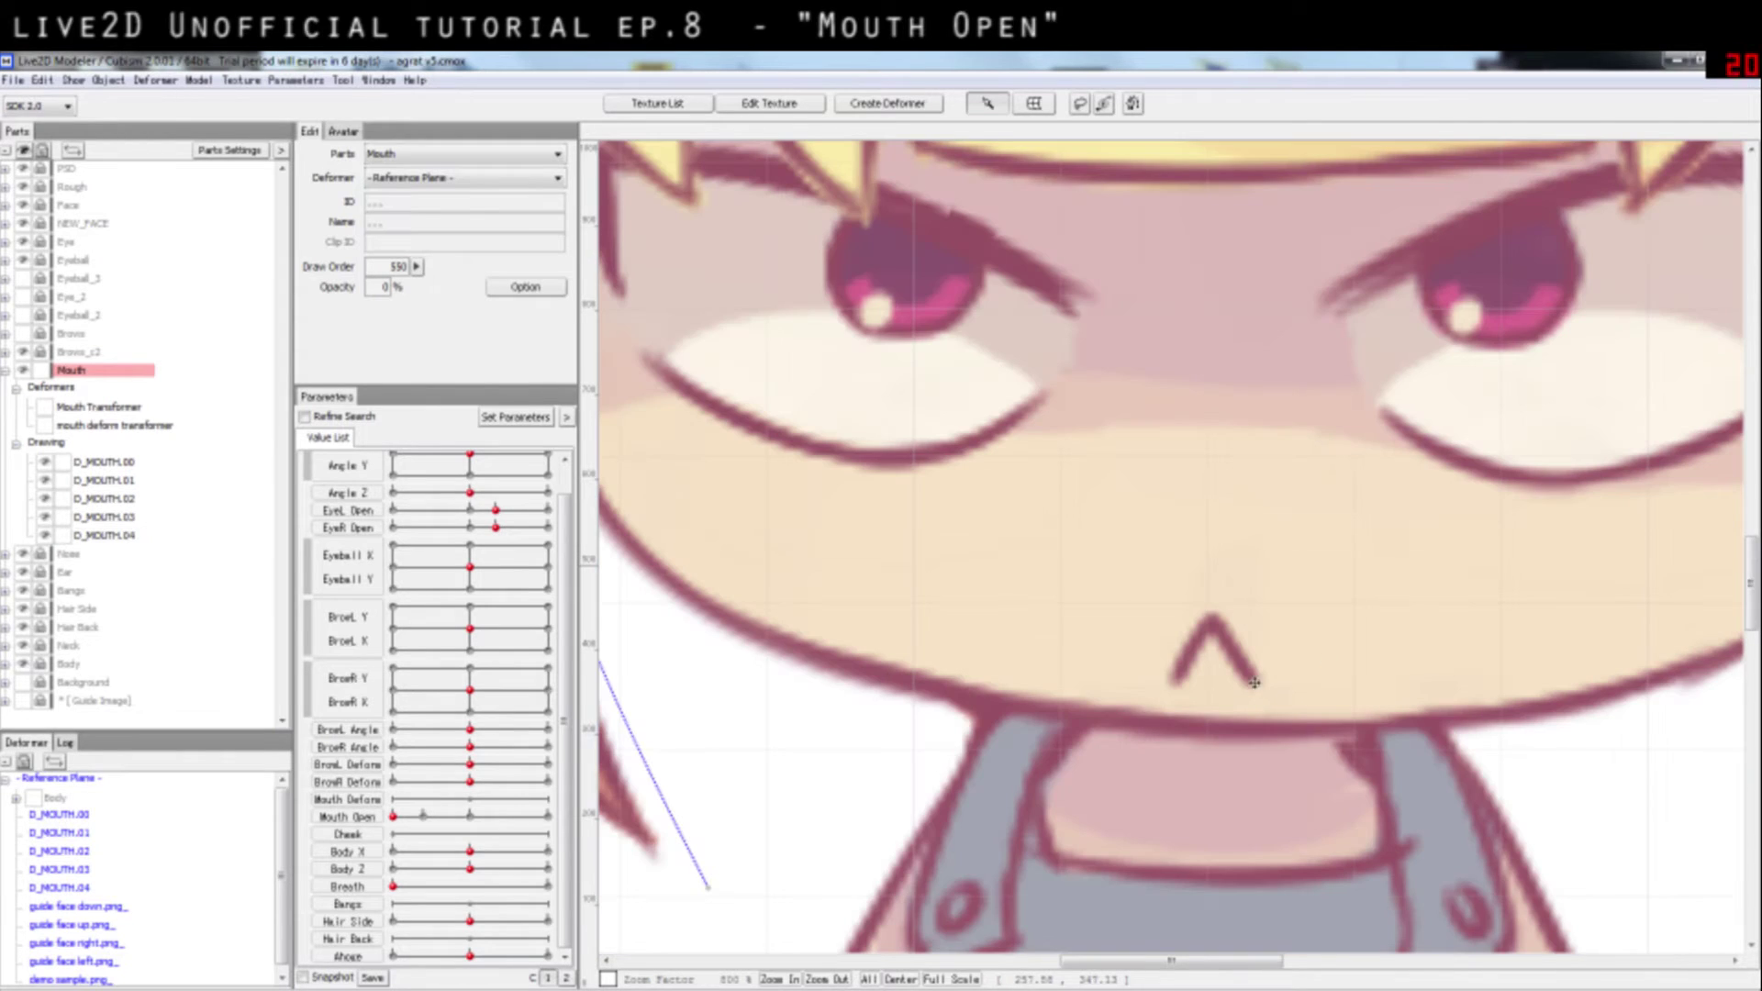
Step: Examine the round-topped skin patch around the closed mouth and chin line, both close up and with the whole head in view
left_click(1210, 697)
scroll(1216, 693, "up", 1)
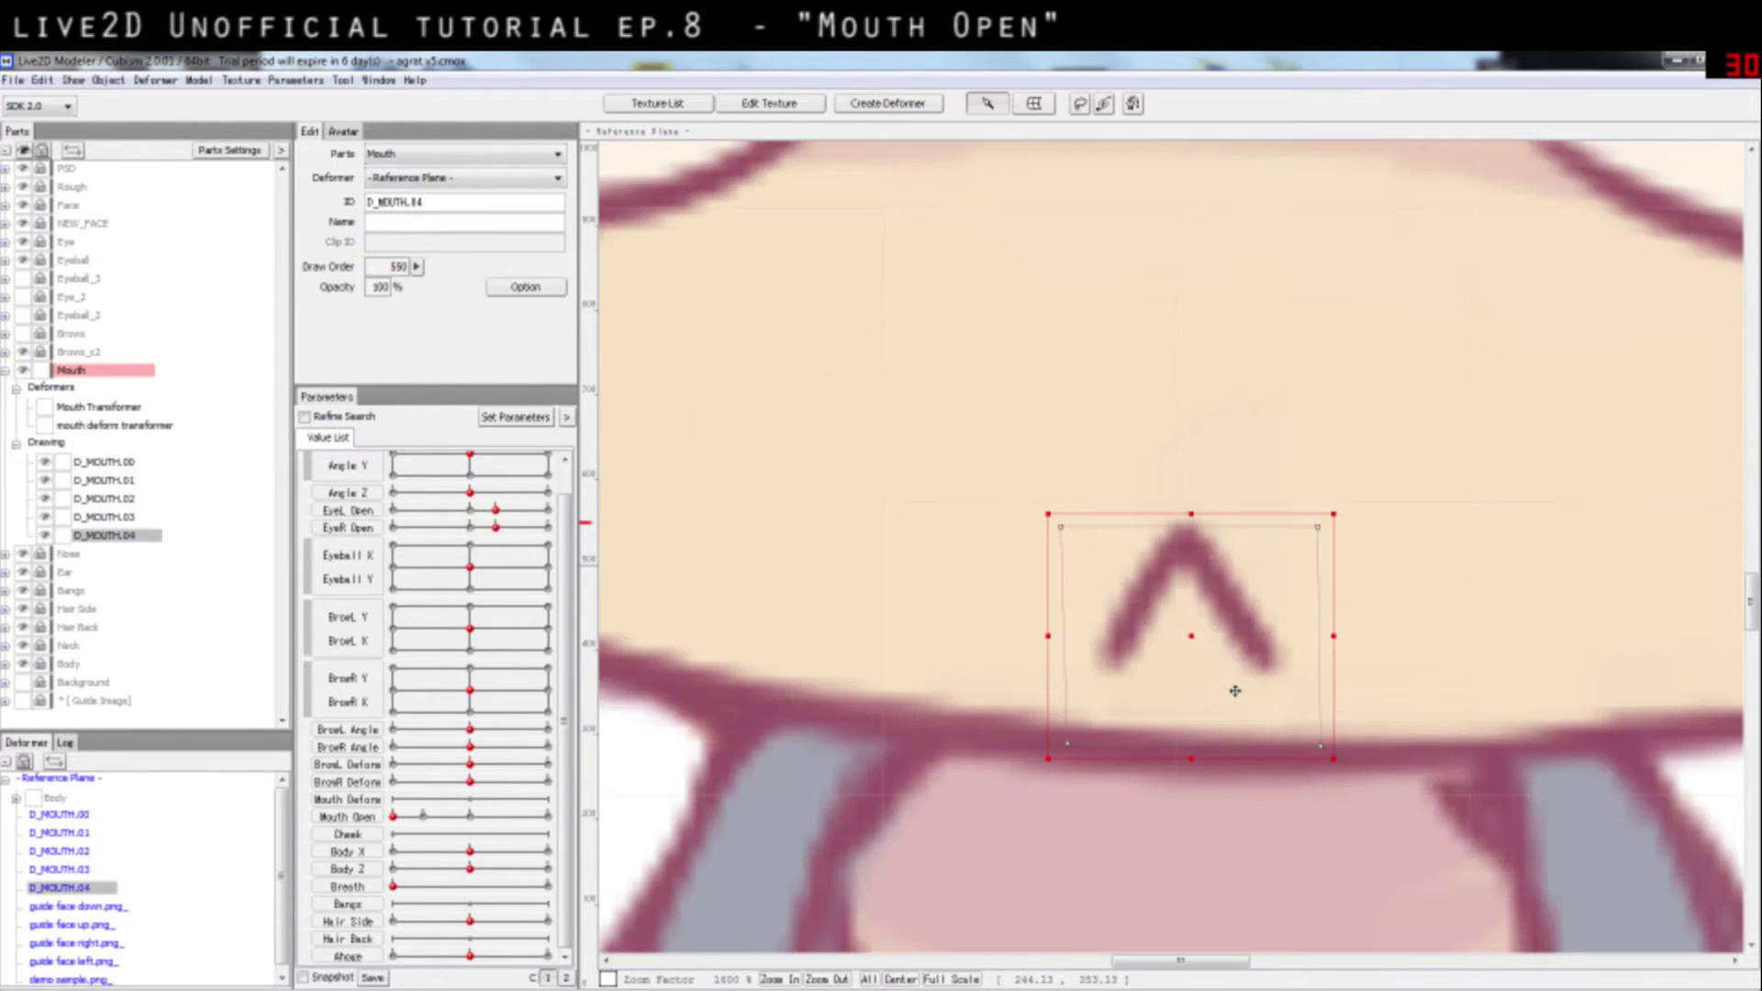
scroll(1235, 691, "down", 1)
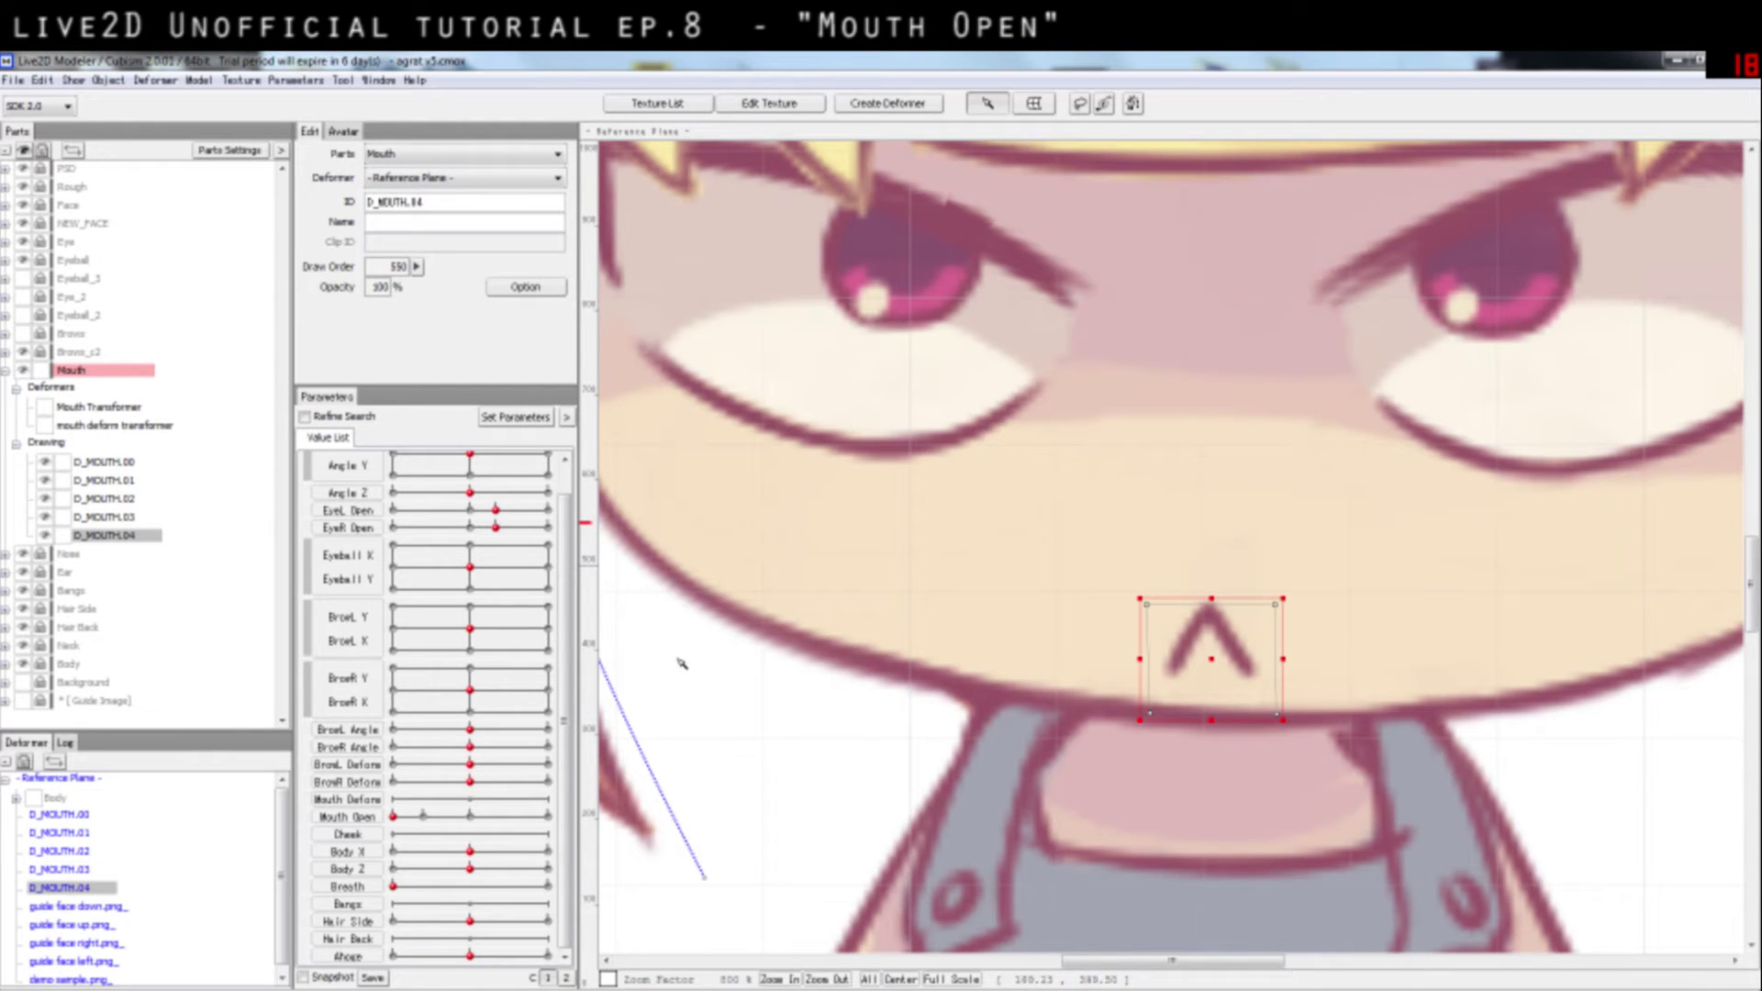
scroll(1099, 668, "up", 2)
scroll(1165, 647, "down", 2)
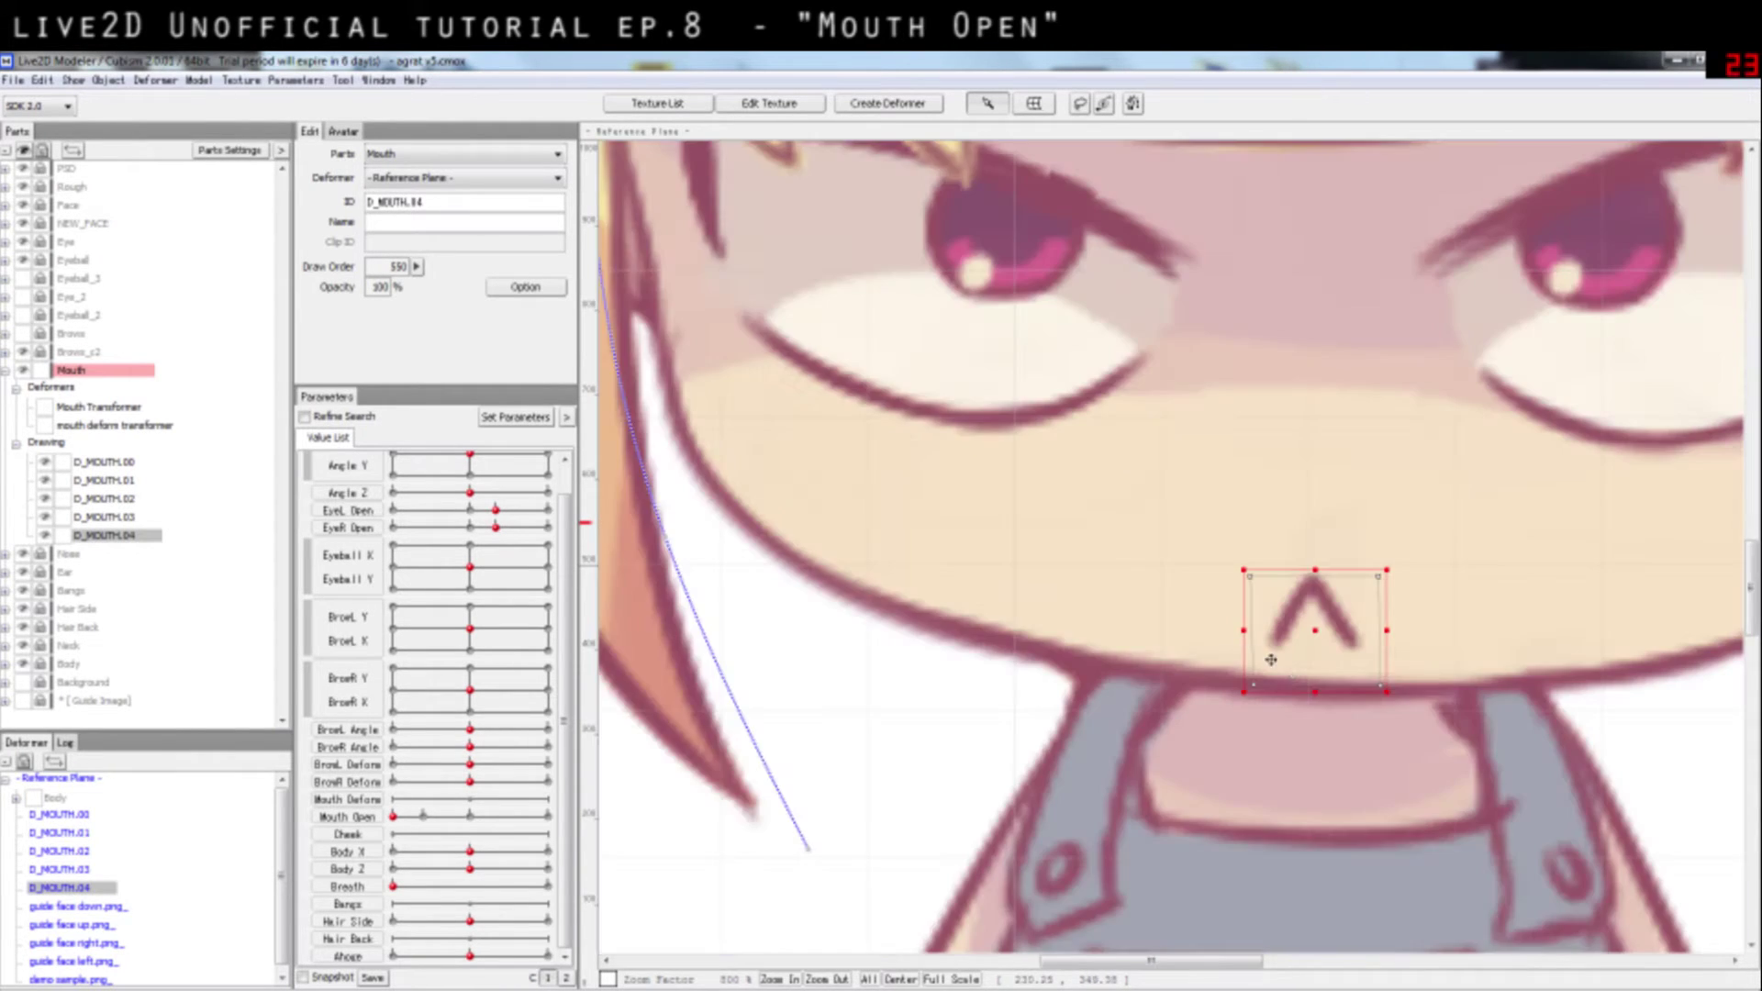
left_click_drag(1285, 679, 961, 682)
scroll(974, 679, "up", 1)
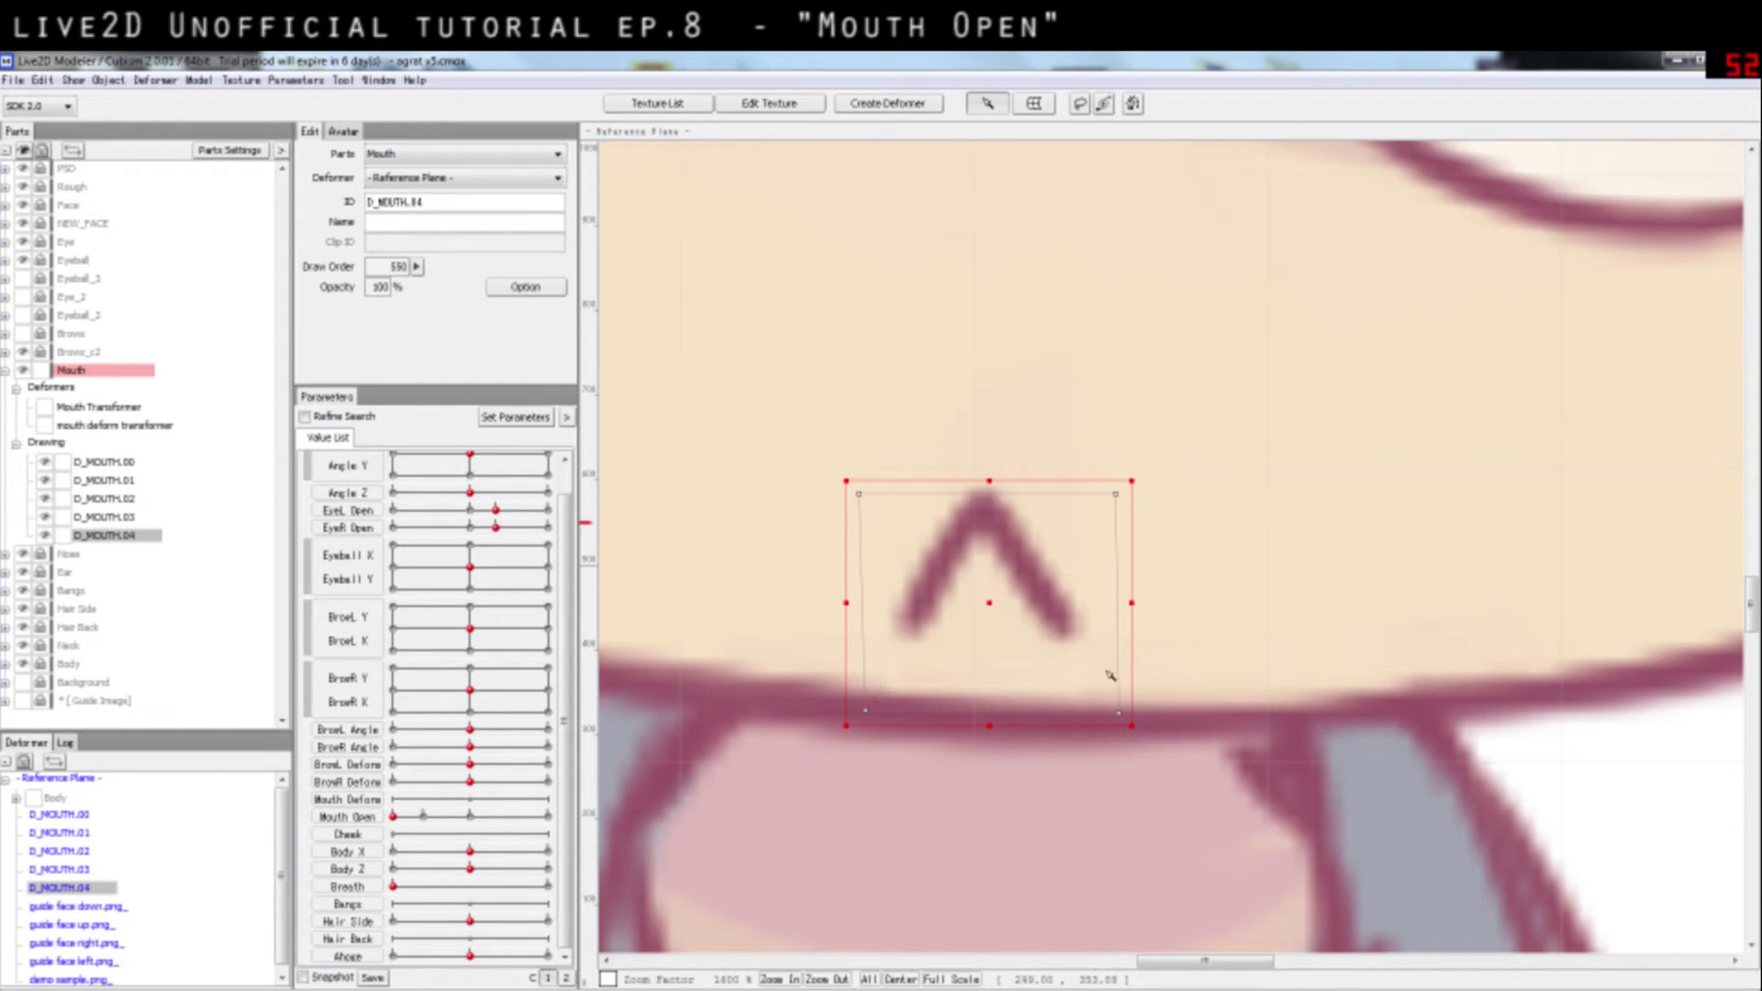
scroll(934, 658, "down", 1)
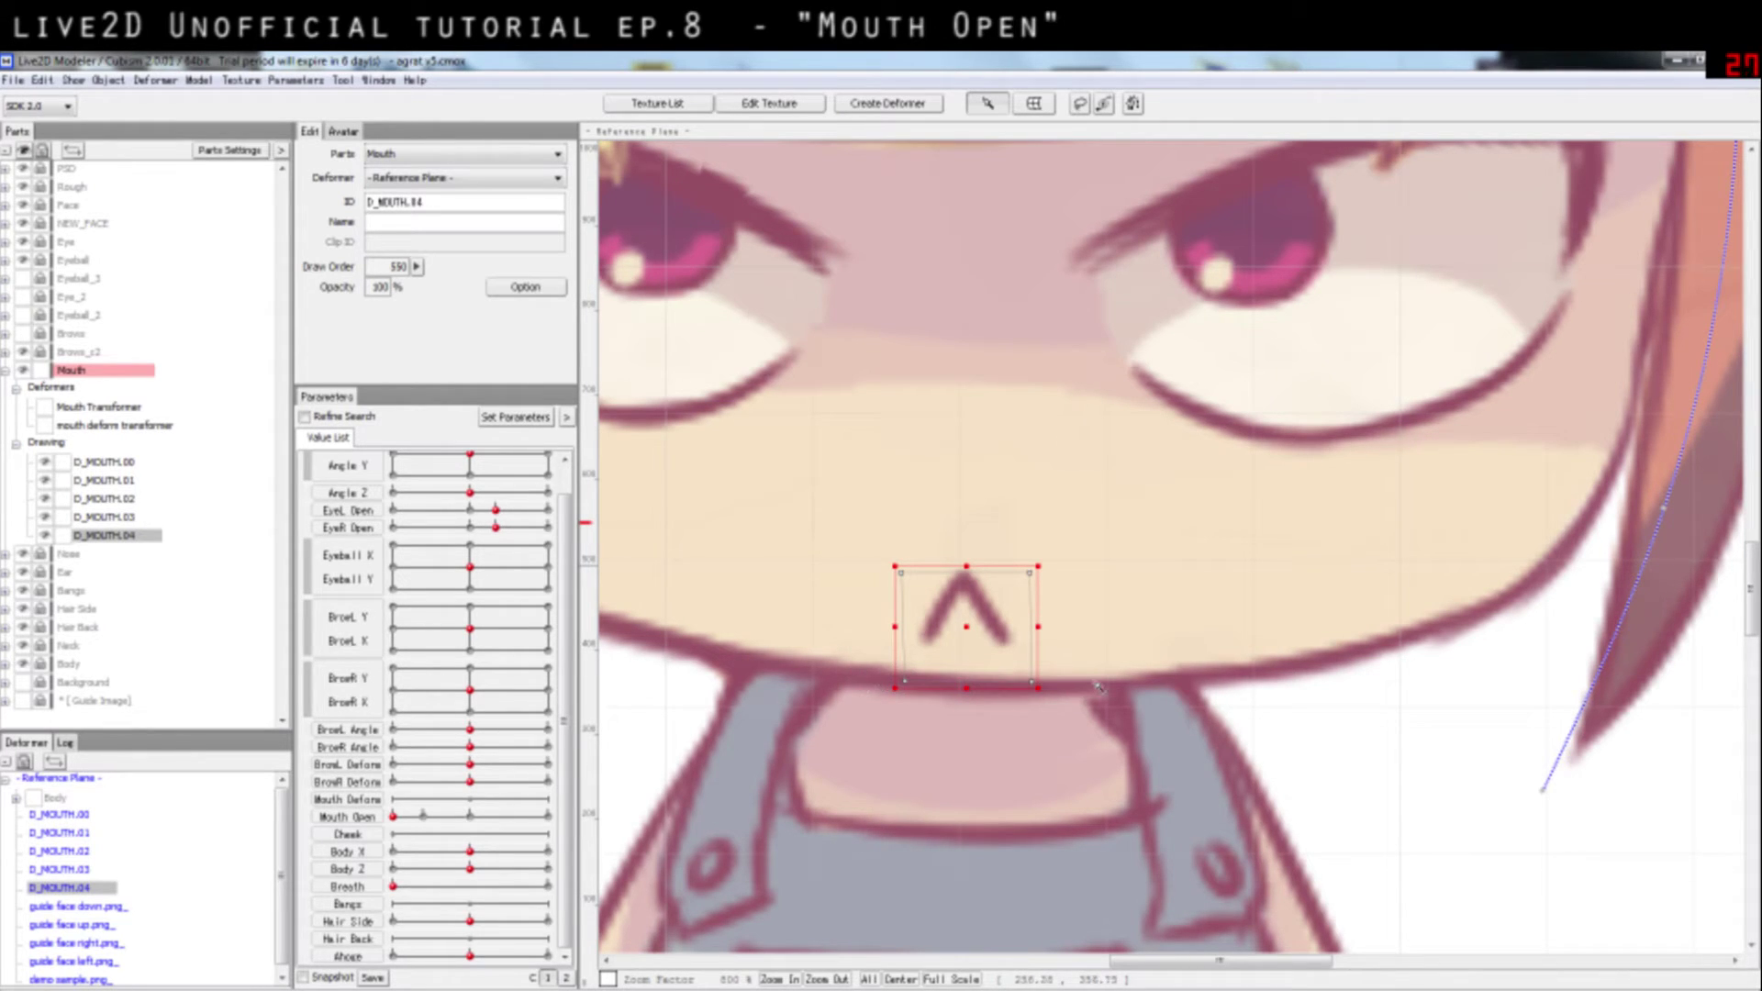
scroll(1100, 676, "down", 2)
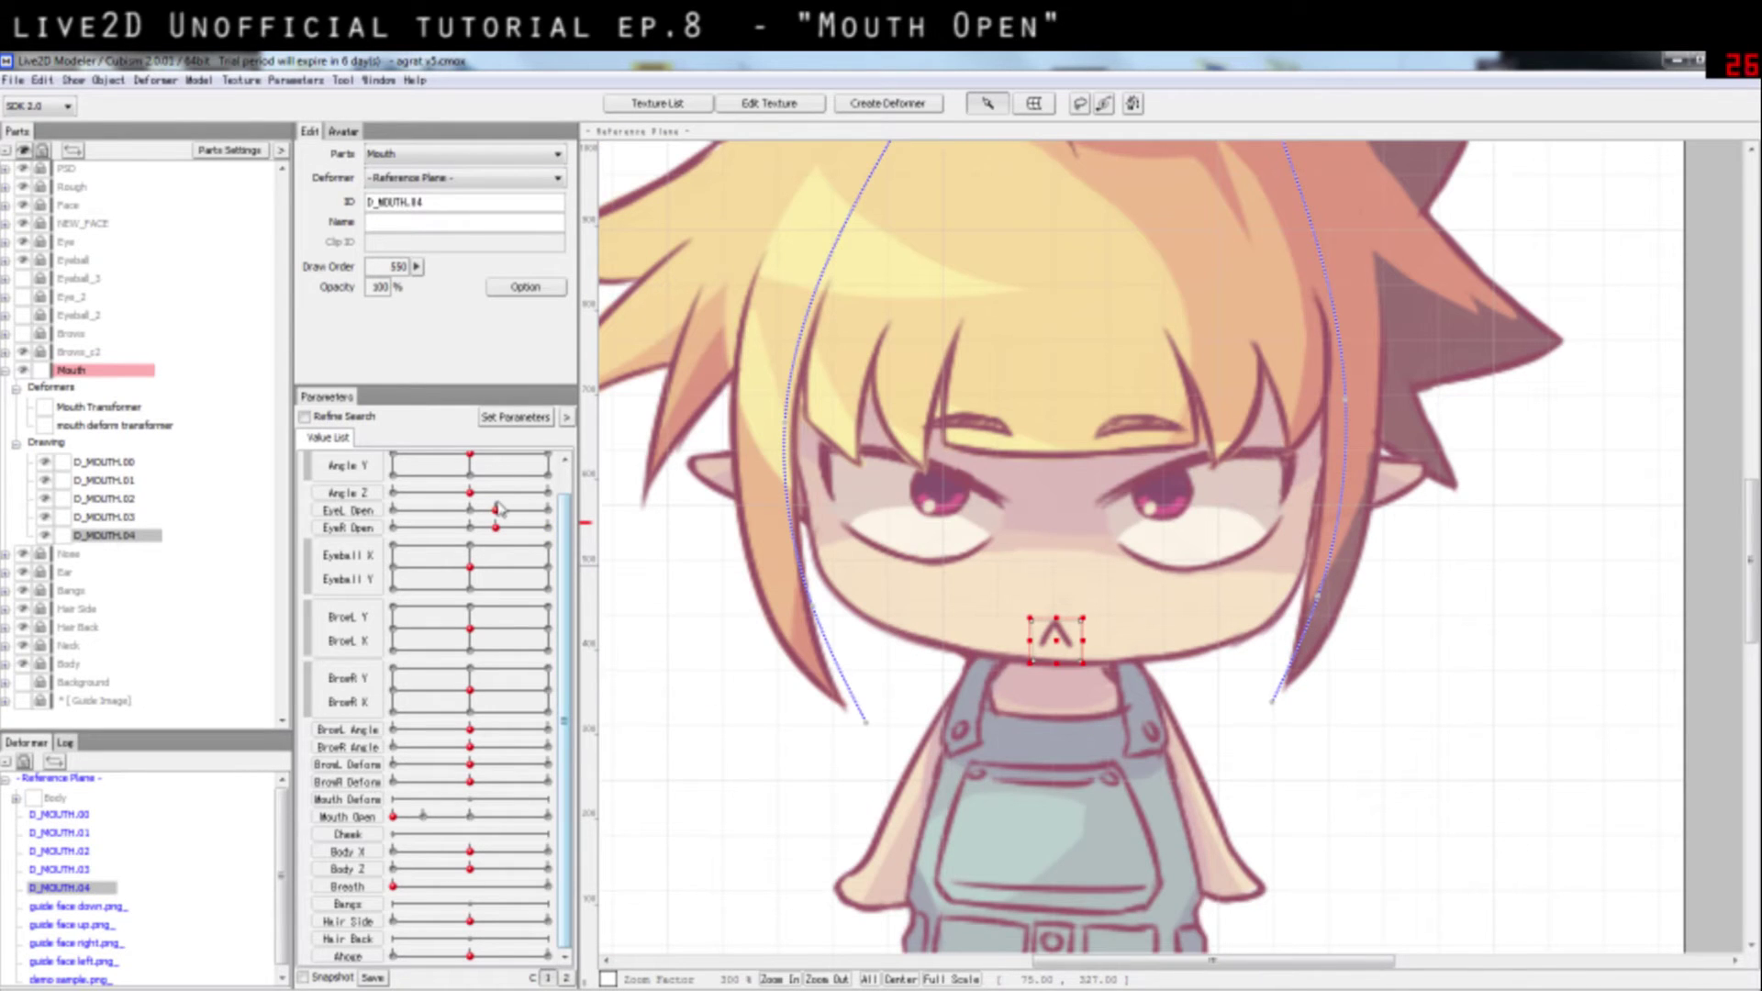
Step: Turn the head to about Angle X -14 and Angle Y 26 to check the mouth masking, and return both to 0
scroll(504, 509, "up", 1)
left_click_drag(476, 485, 434, 461)
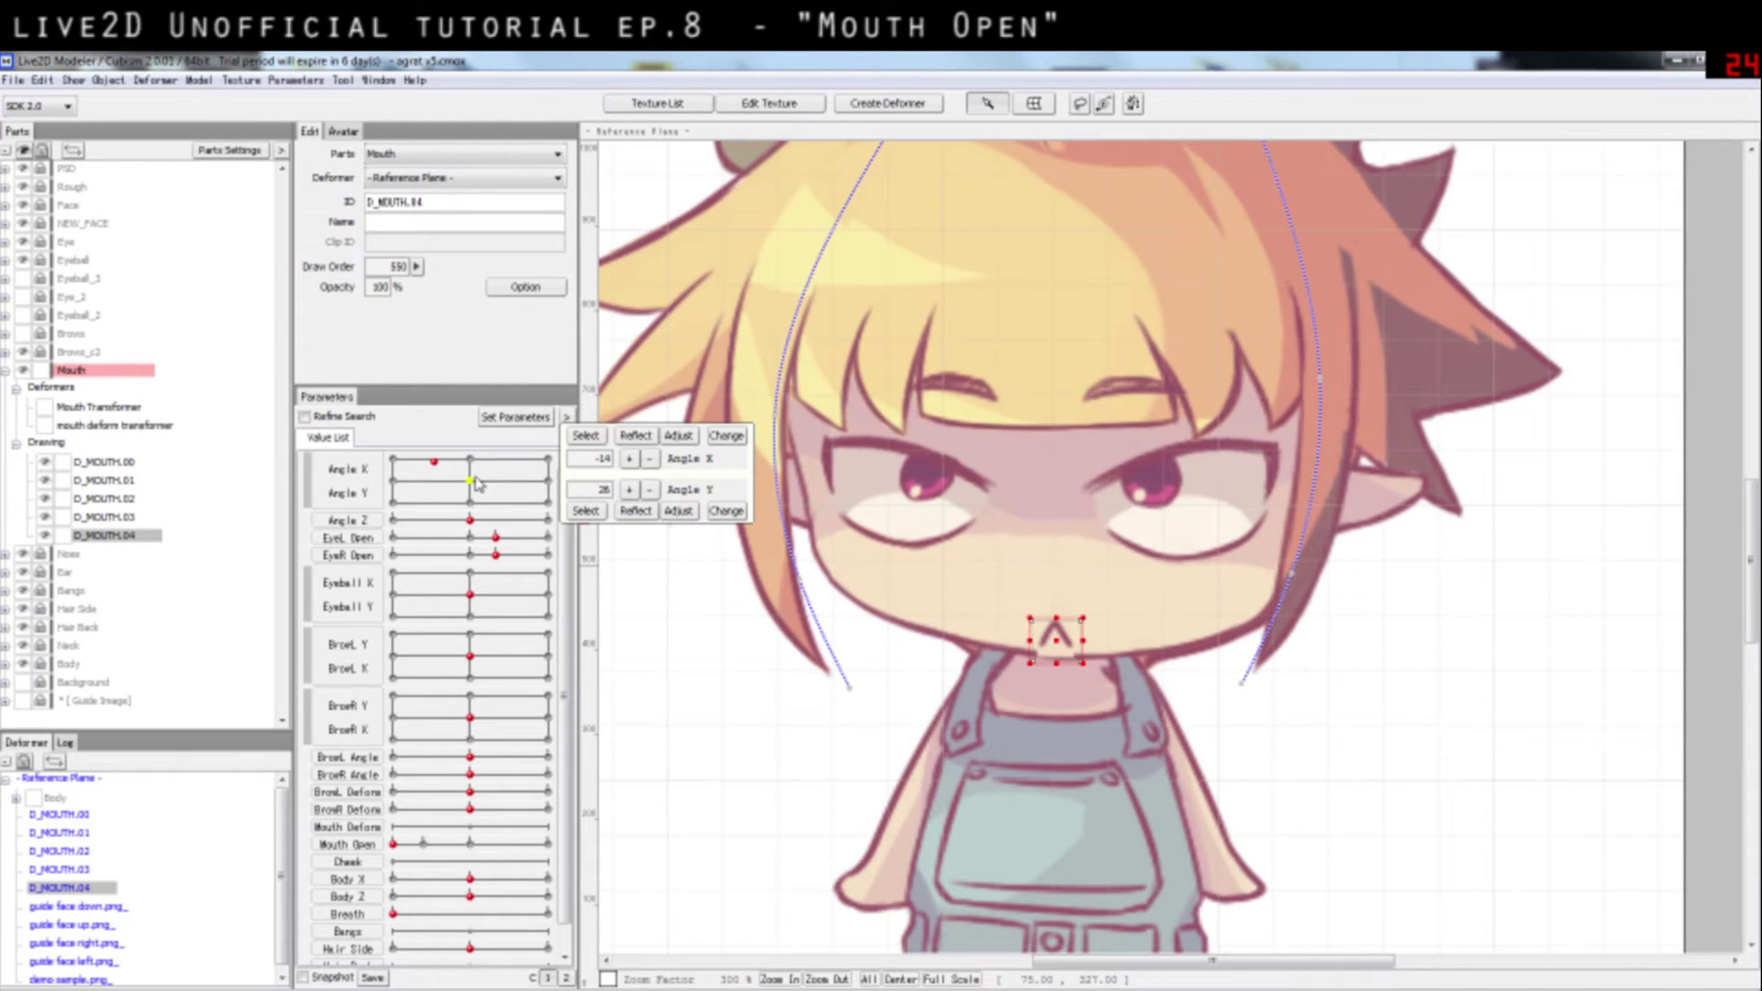
left_click(470, 481)
Step: Hide the Face part while keeping NEW_FACE shown, and leave Angle X and Angle Y at 0
left_click(25, 223)
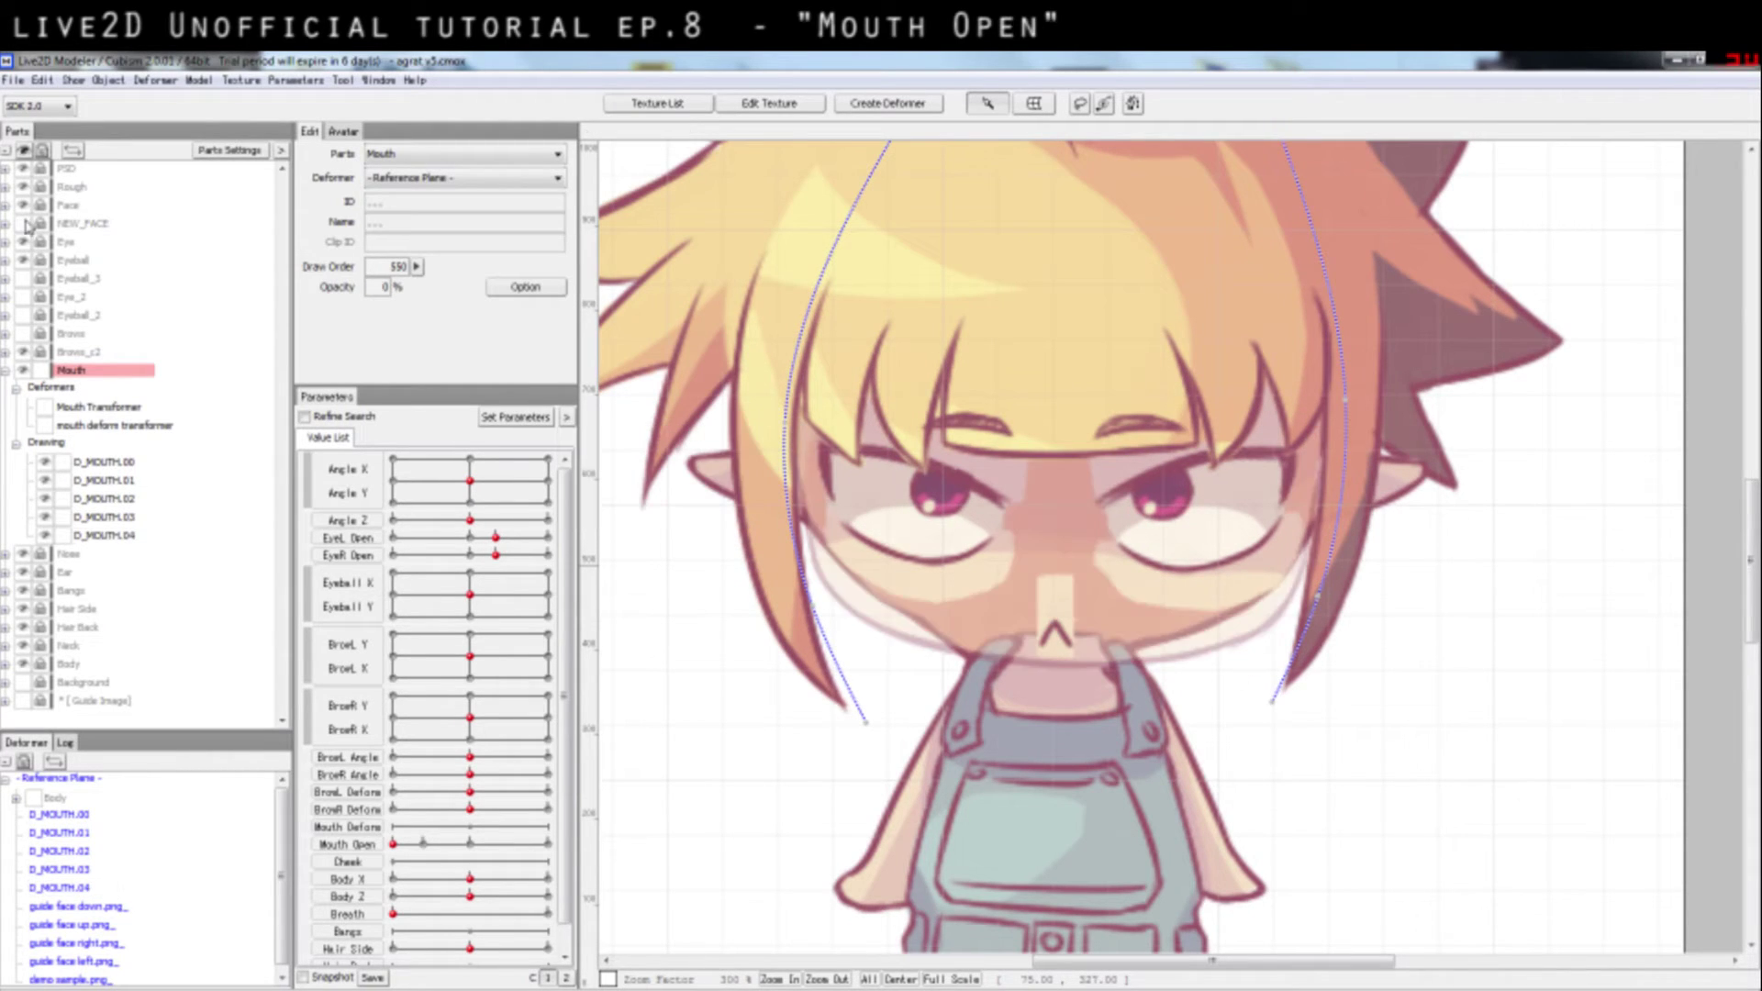
left_click(25, 223)
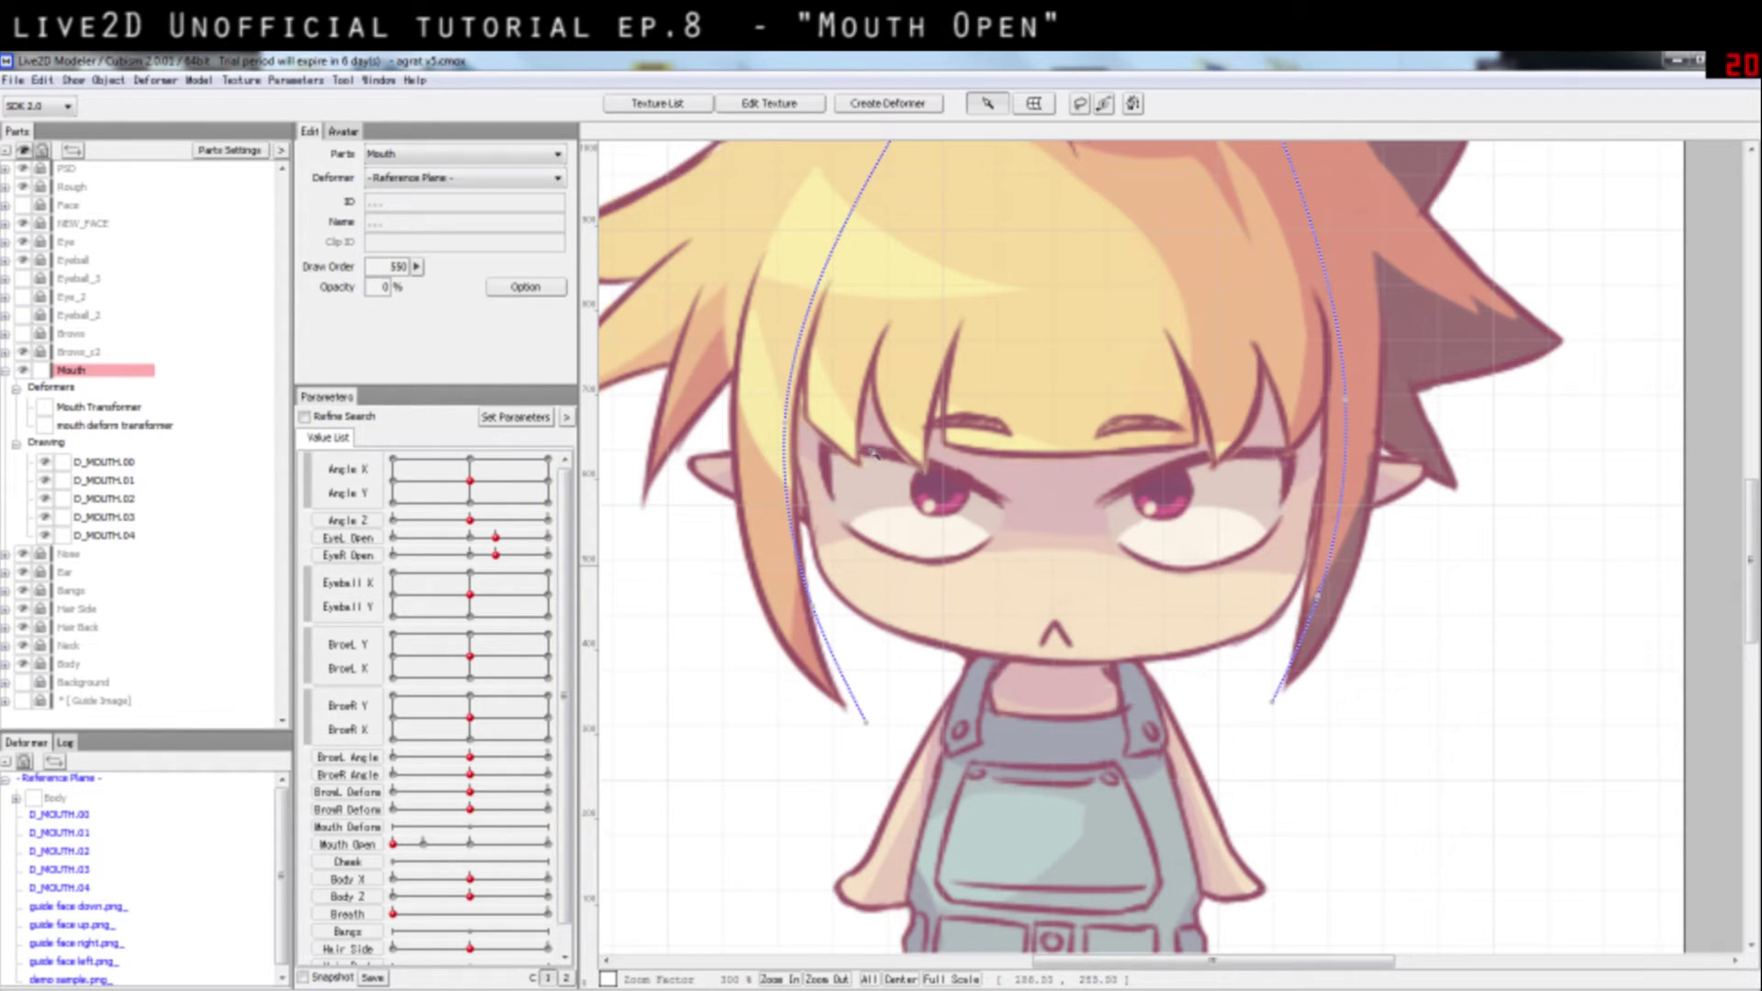
mouse_move(473, 484)
left_mouse_down()
mouse_move(540, 488)
mouse_move(432, 470)
mouse_move(470, 481)
left_mouse_up()
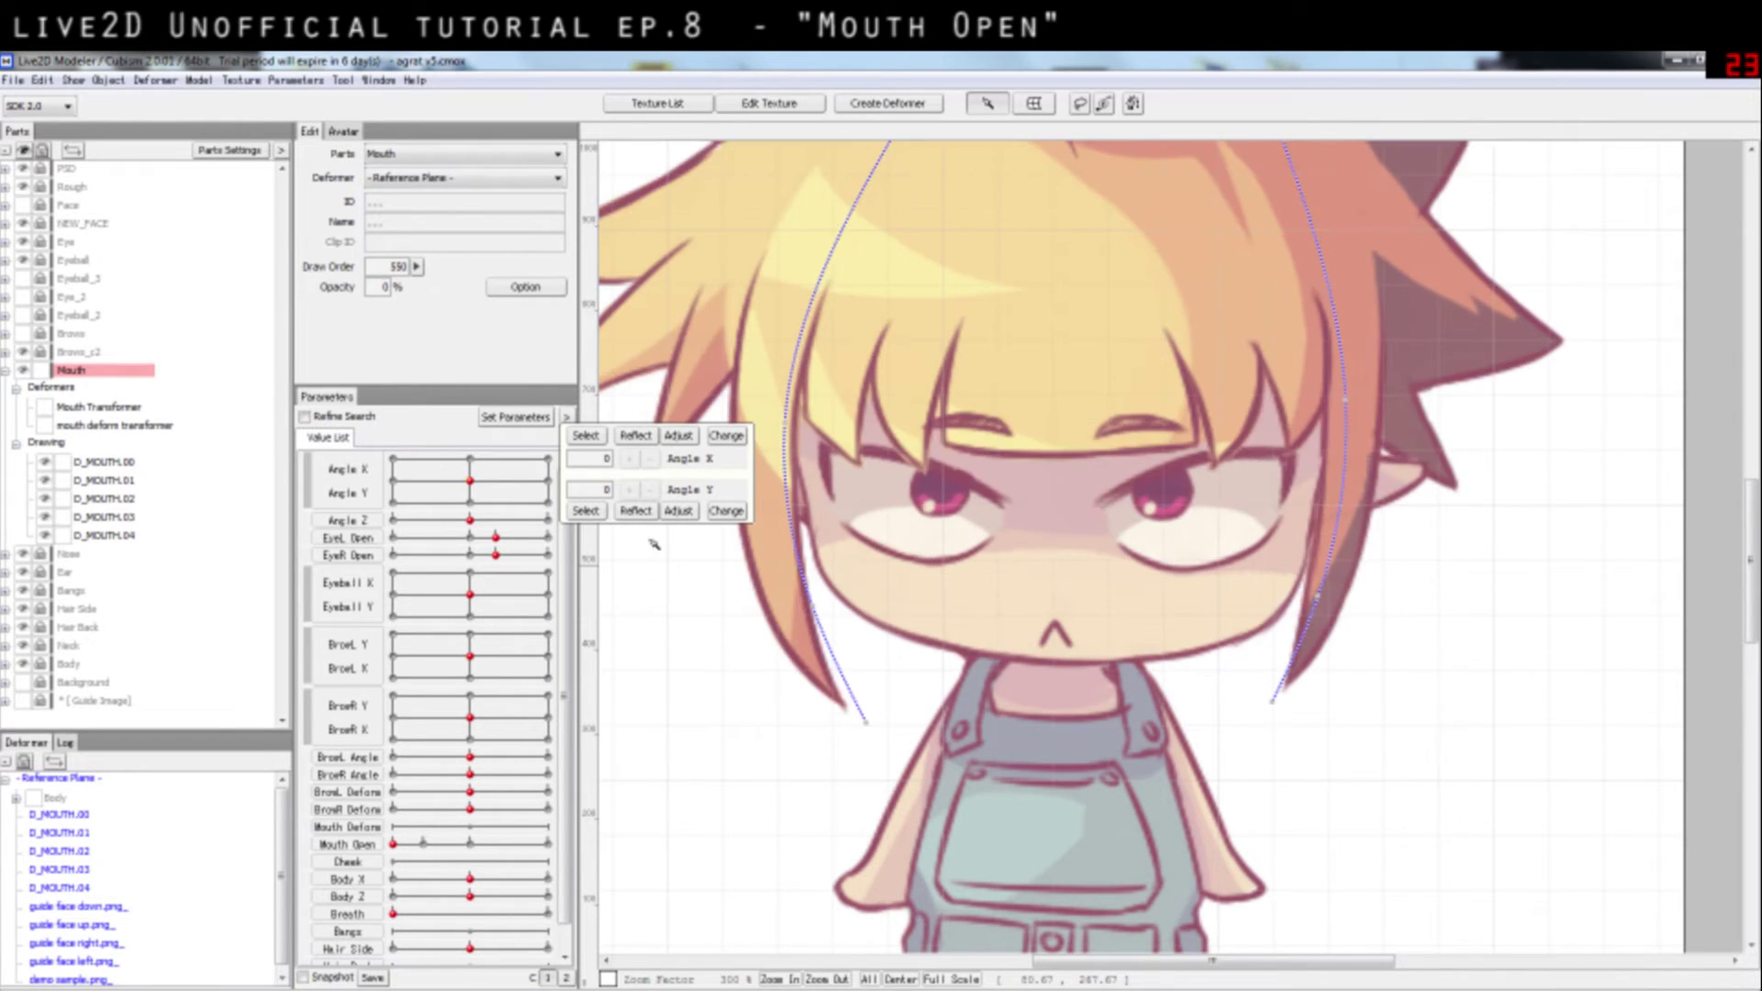
Step: Add a horizontal row of points below the lip line in the D_MOUTH.00 mesh and connect it to the lower edge with zigzag triangles
scroll(1202, 688, "up", 5)
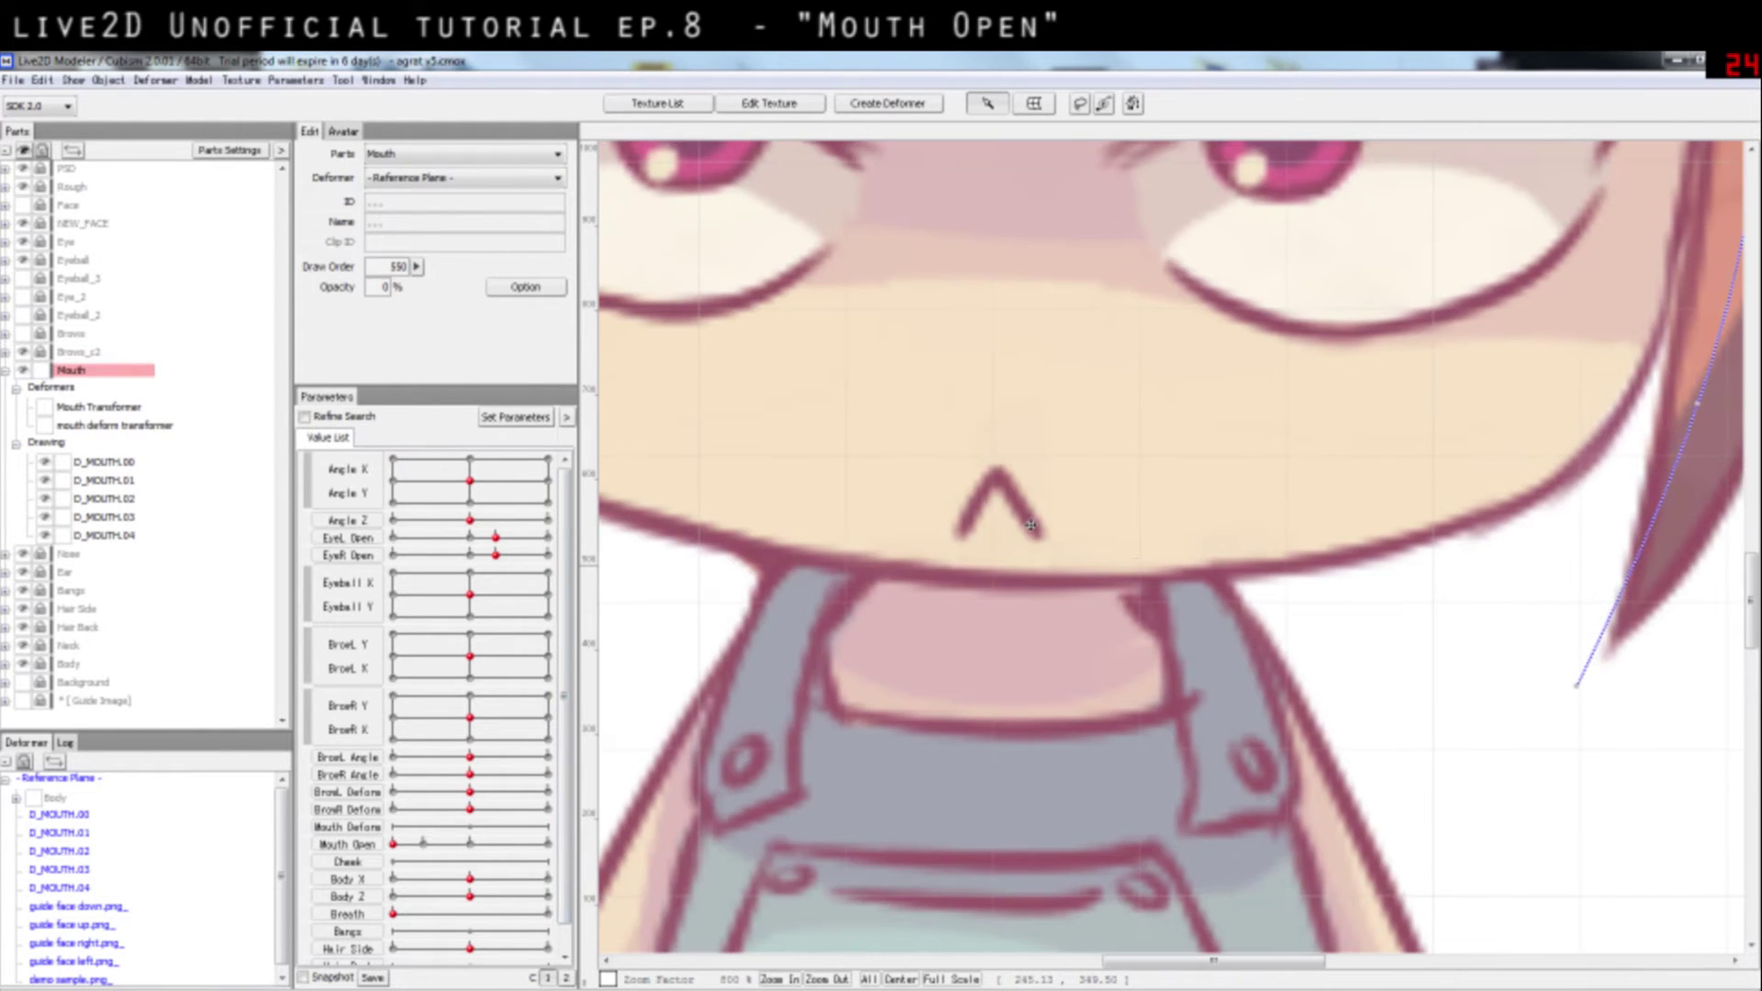
left_click(1031, 525)
scroll(994, 505, "up", 3)
double_click(999, 512)
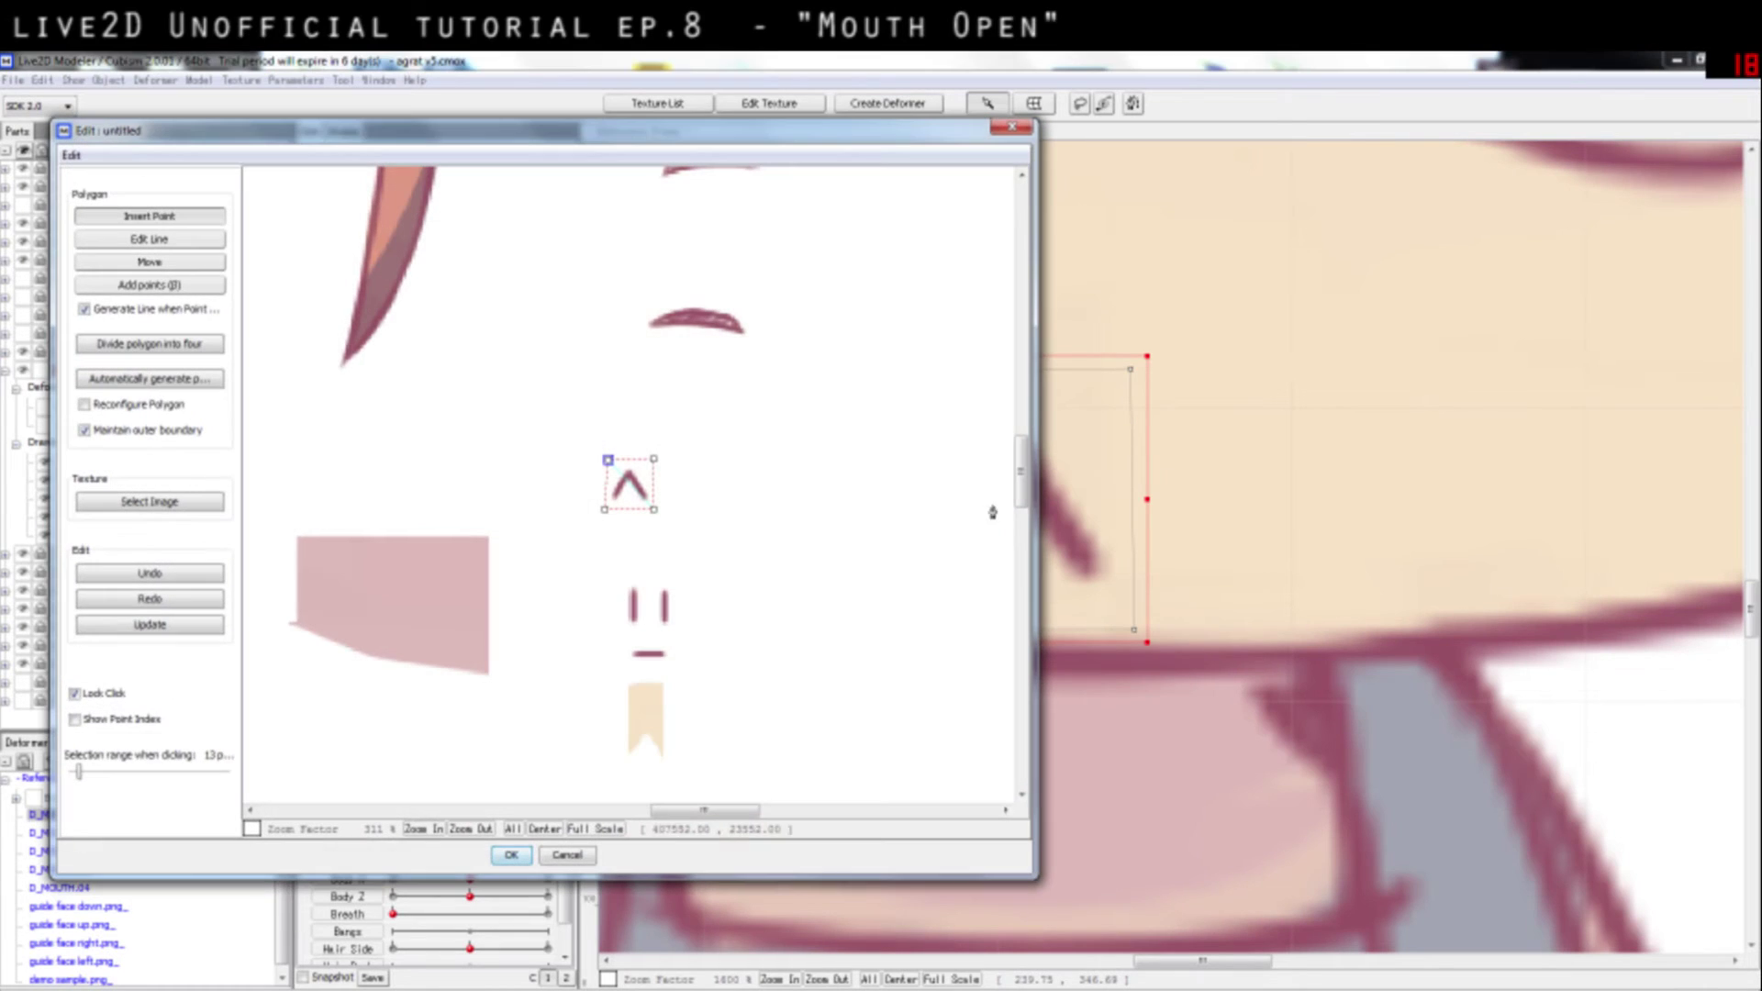
scroll(638, 474, "up", 4)
left_click_drag(638, 475, 762, 230)
mouse_move(434, 441)
left_mouse_down()
mouse_move(934, 448)
mouse_move(807, 542)
mouse_move(872, 525)
mouse_move(814, 440)
left_mouse_up()
mouse_move(814, 441)
left_mouse_down()
mouse_move(747, 492)
mouse_move(764, 551)
mouse_move(697, 441)
mouse_move(640, 523)
mouse_move(665, 550)
mouse_move(592, 440)
mouse_move(546, 510)
mouse_move(556, 546)
mouse_move(512, 442)
mouse_move(428, 533)
left_mouse_up()
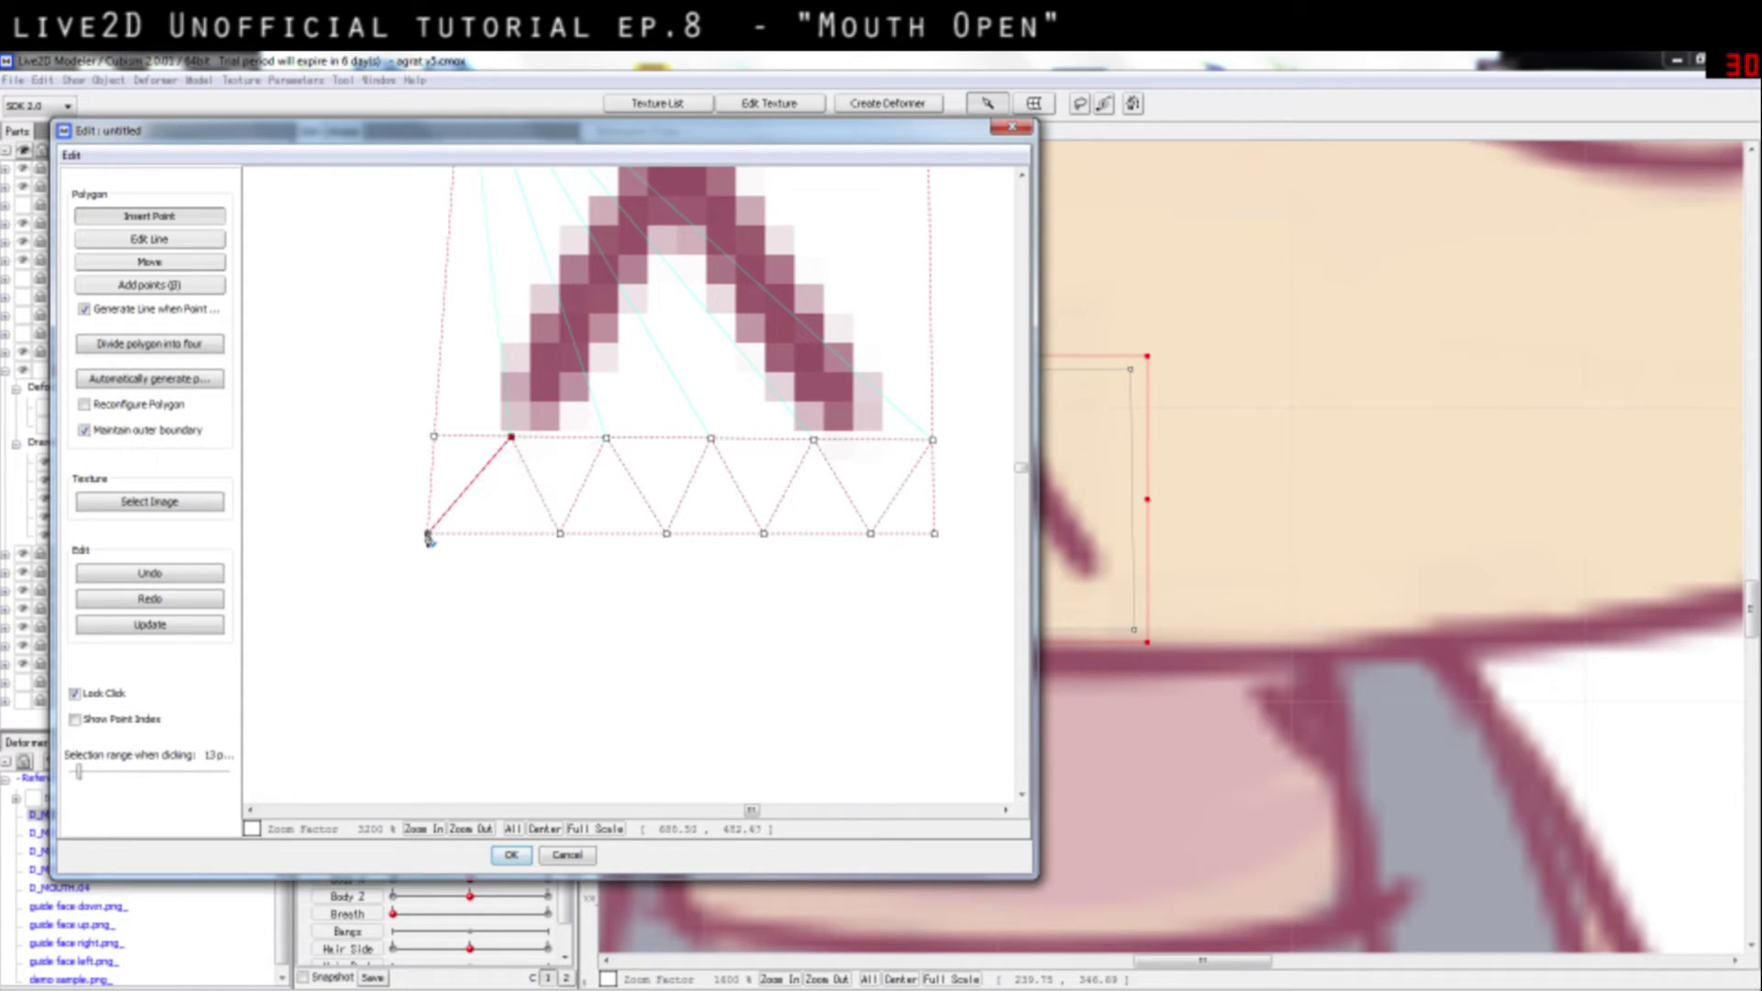
left_click(511, 855)
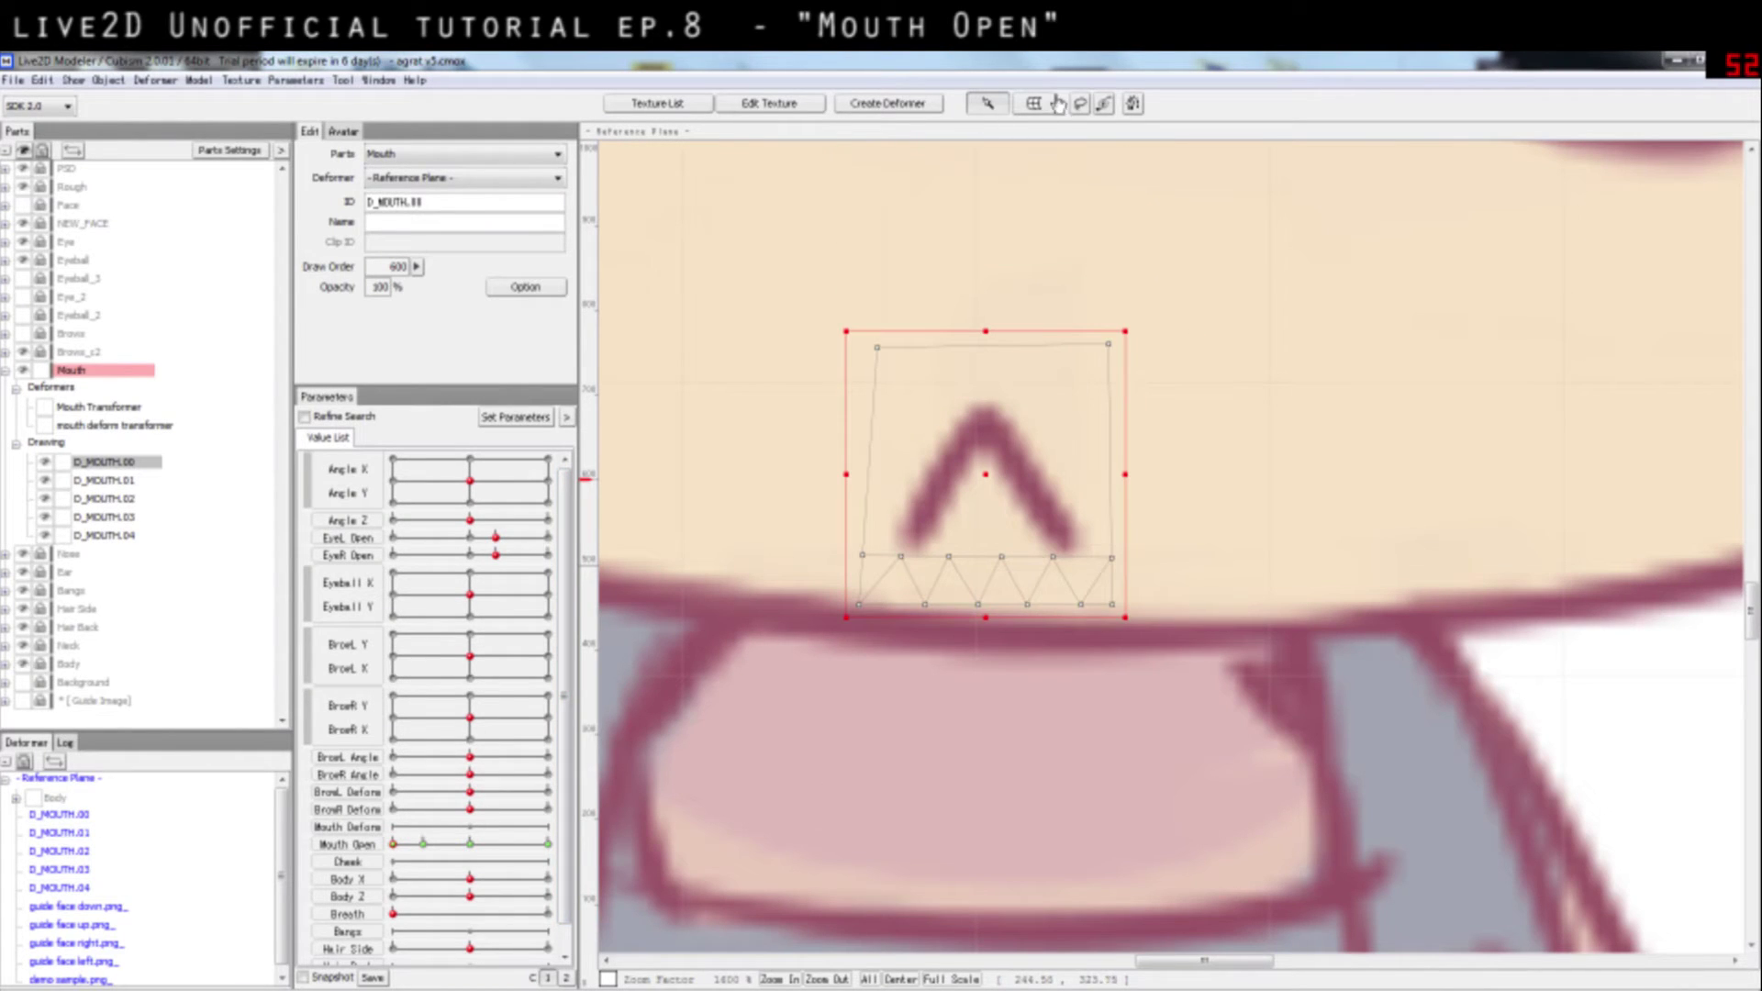
Step: Lock D_MOUTH.00 to D_MOUTH.03, select D_MOUTH.04, and open and close its mesh editor
left_click_drag(835, 590, 1161, 645)
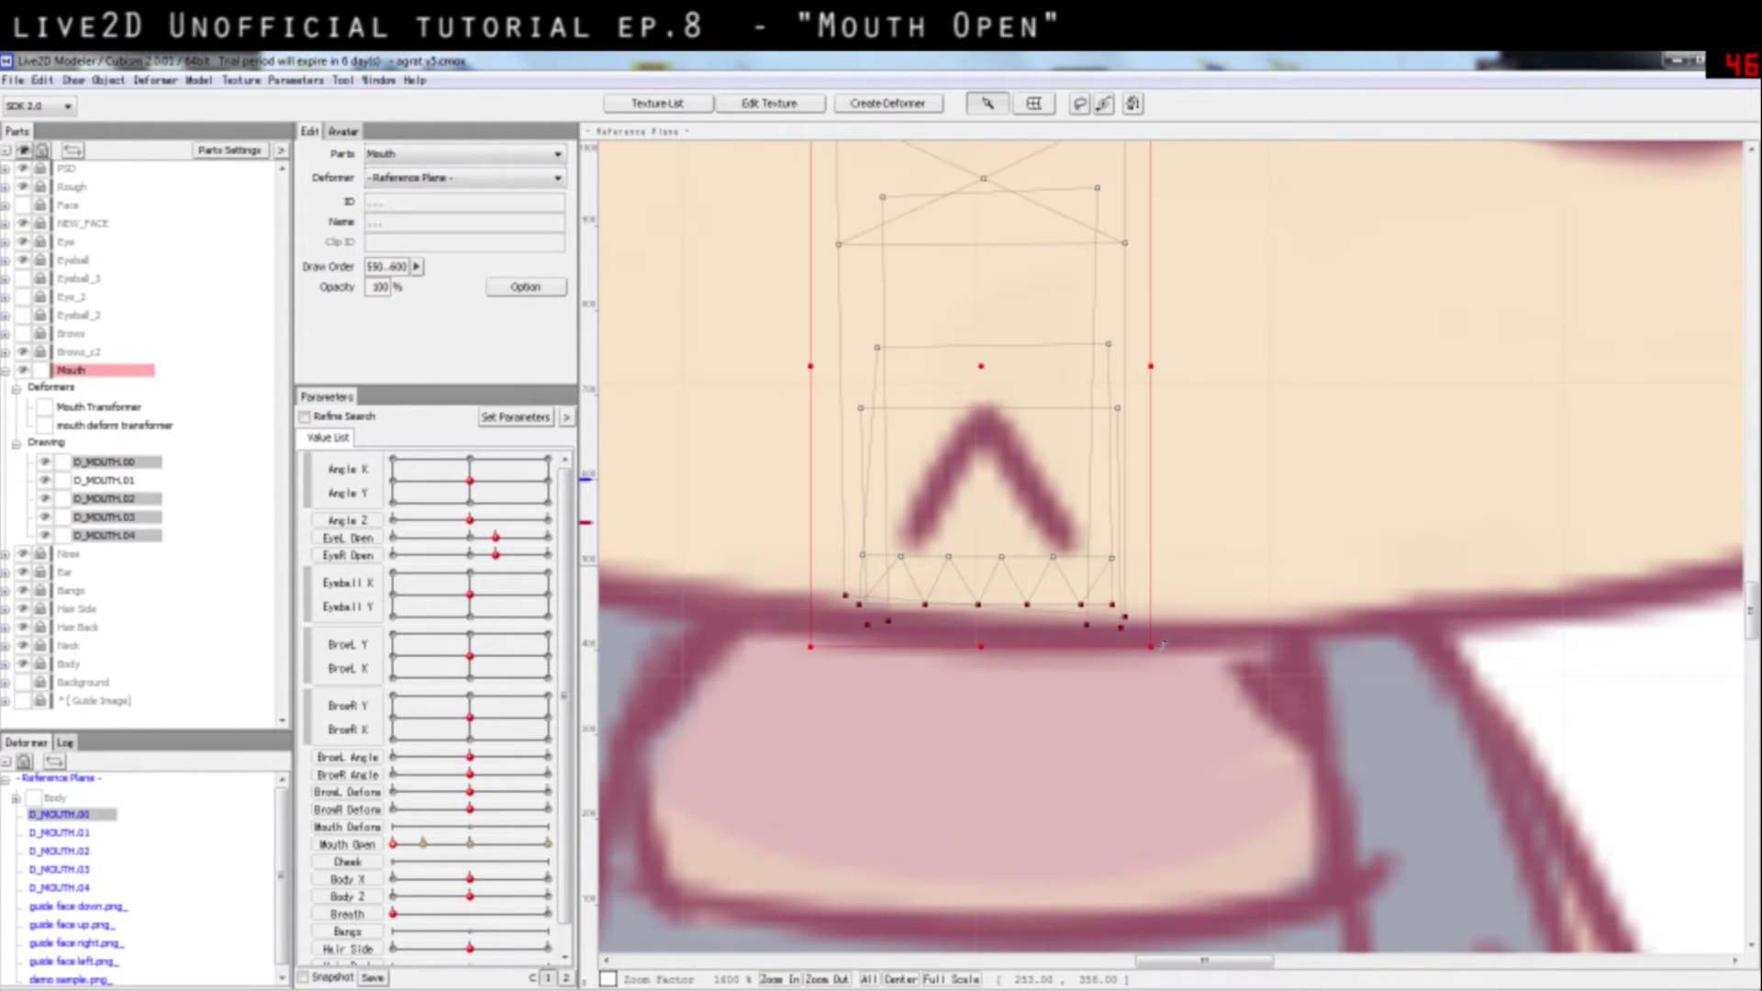
left_click(63, 517)
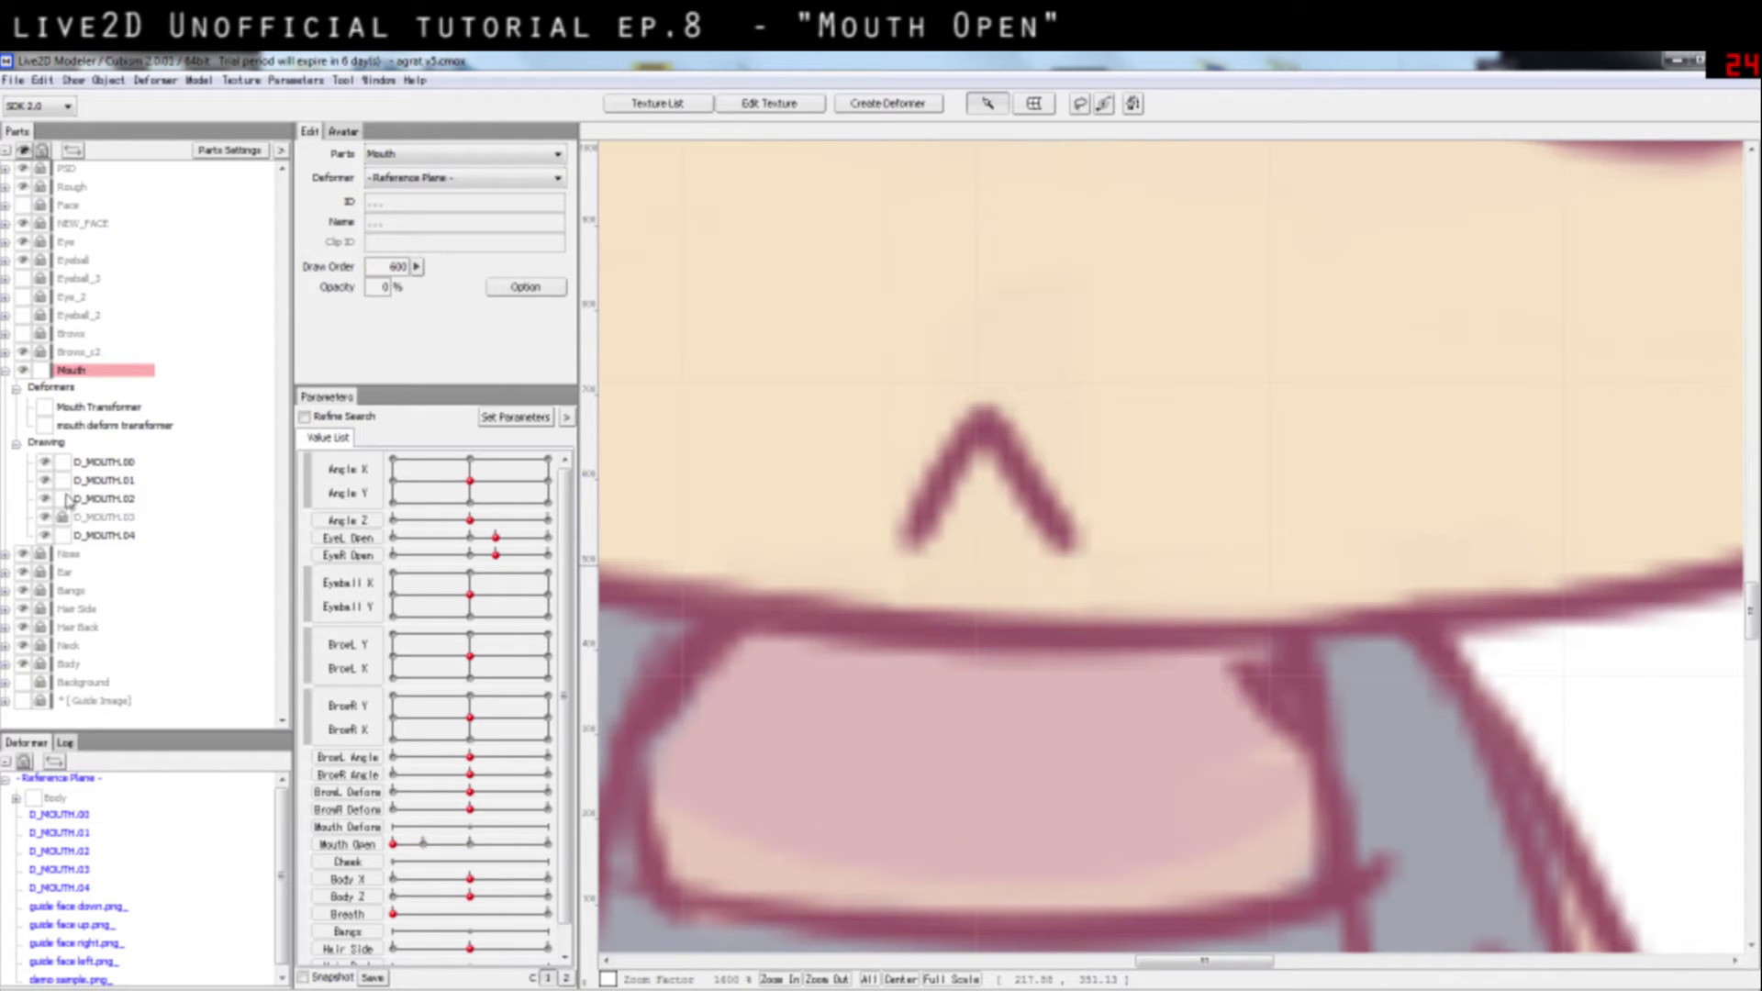
left_click(63, 480)
left_click(62, 461)
left_click(62, 499)
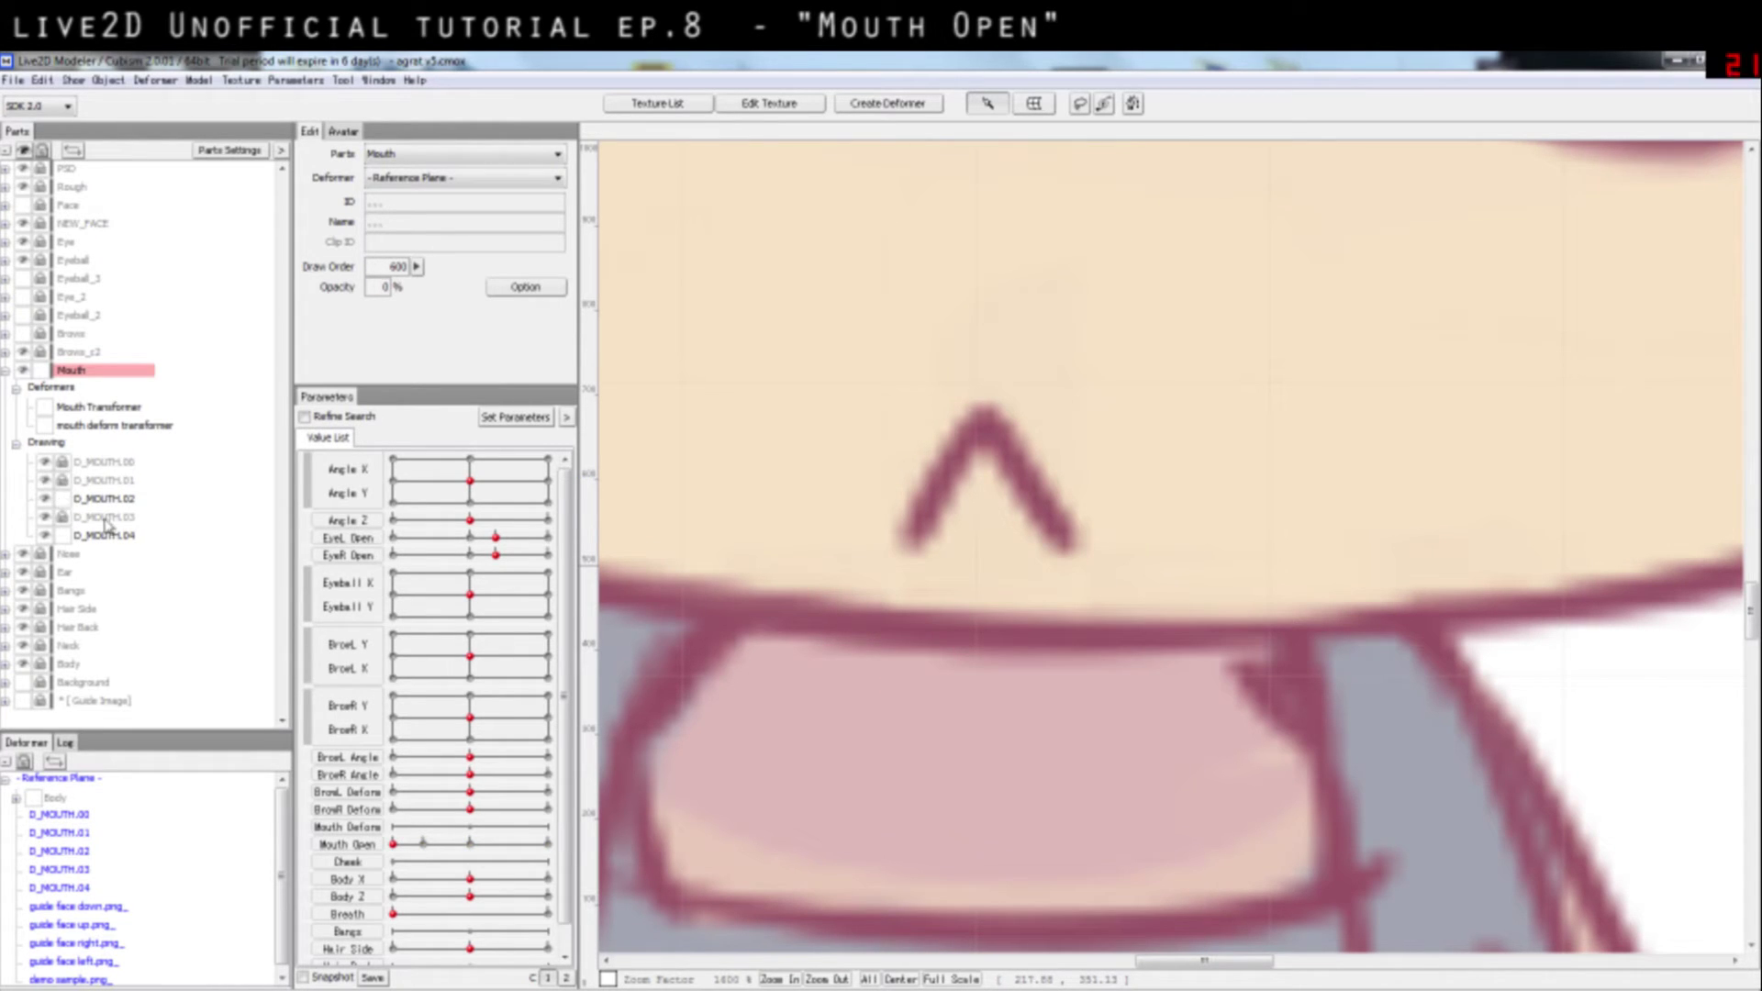
left_click(117, 537)
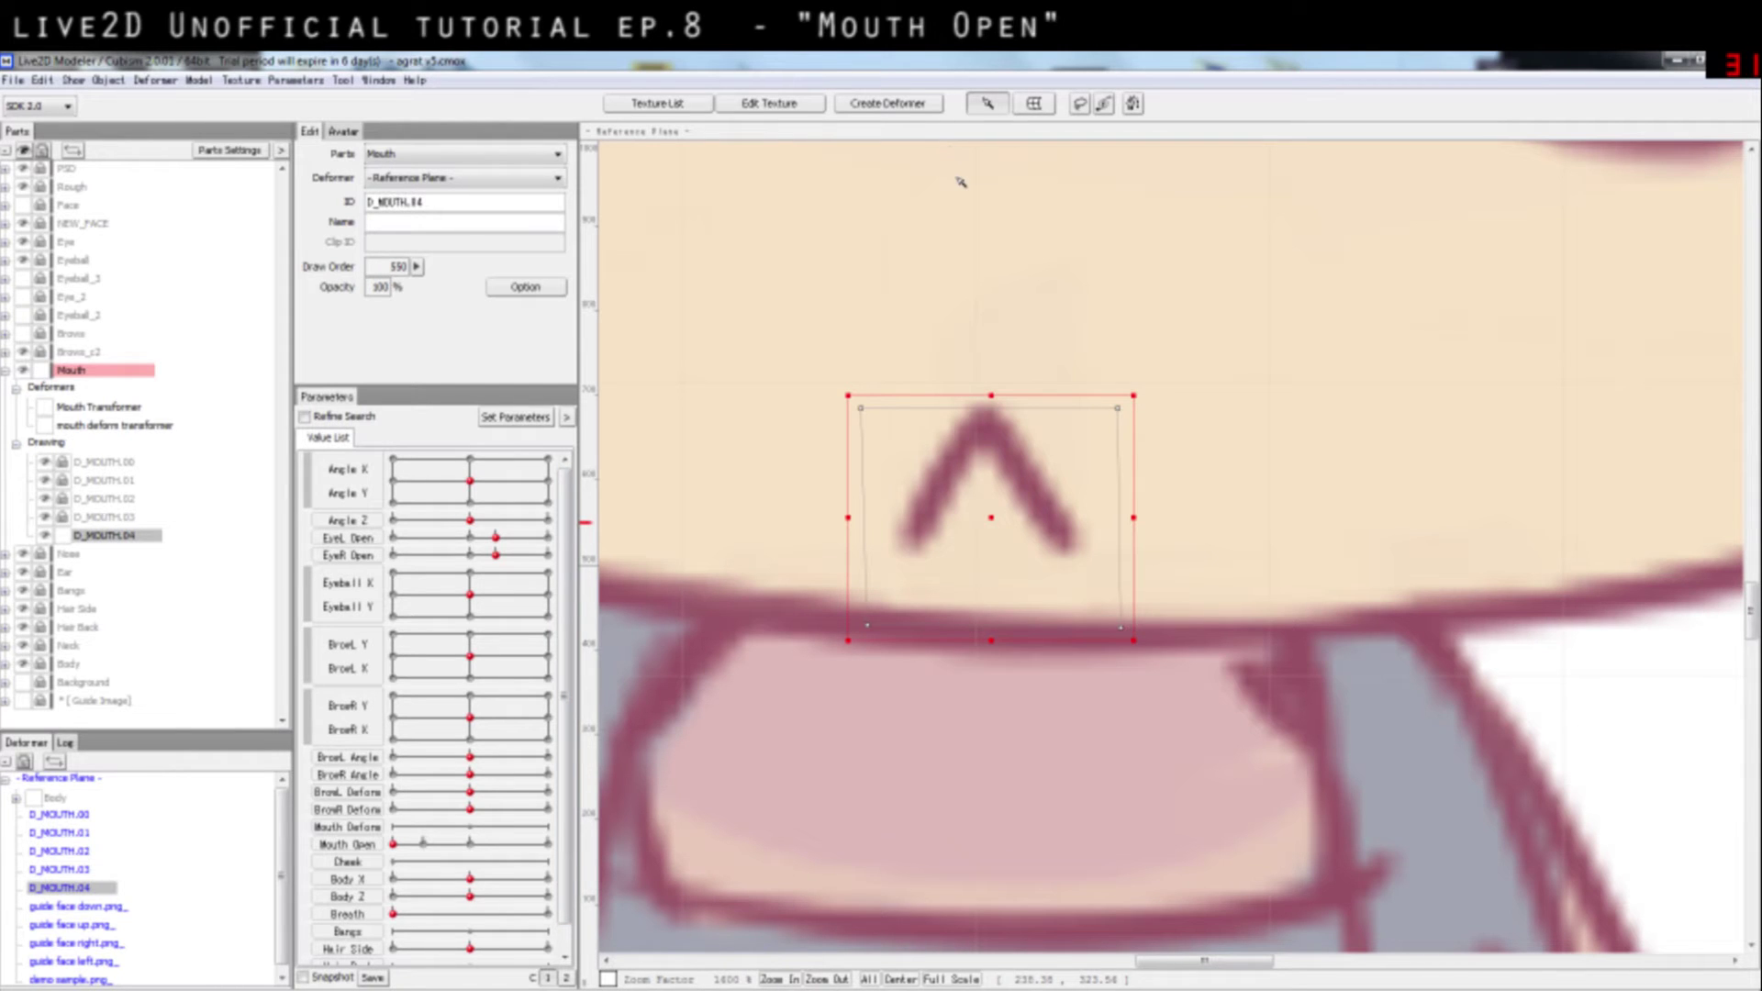
double_click(1014, 463)
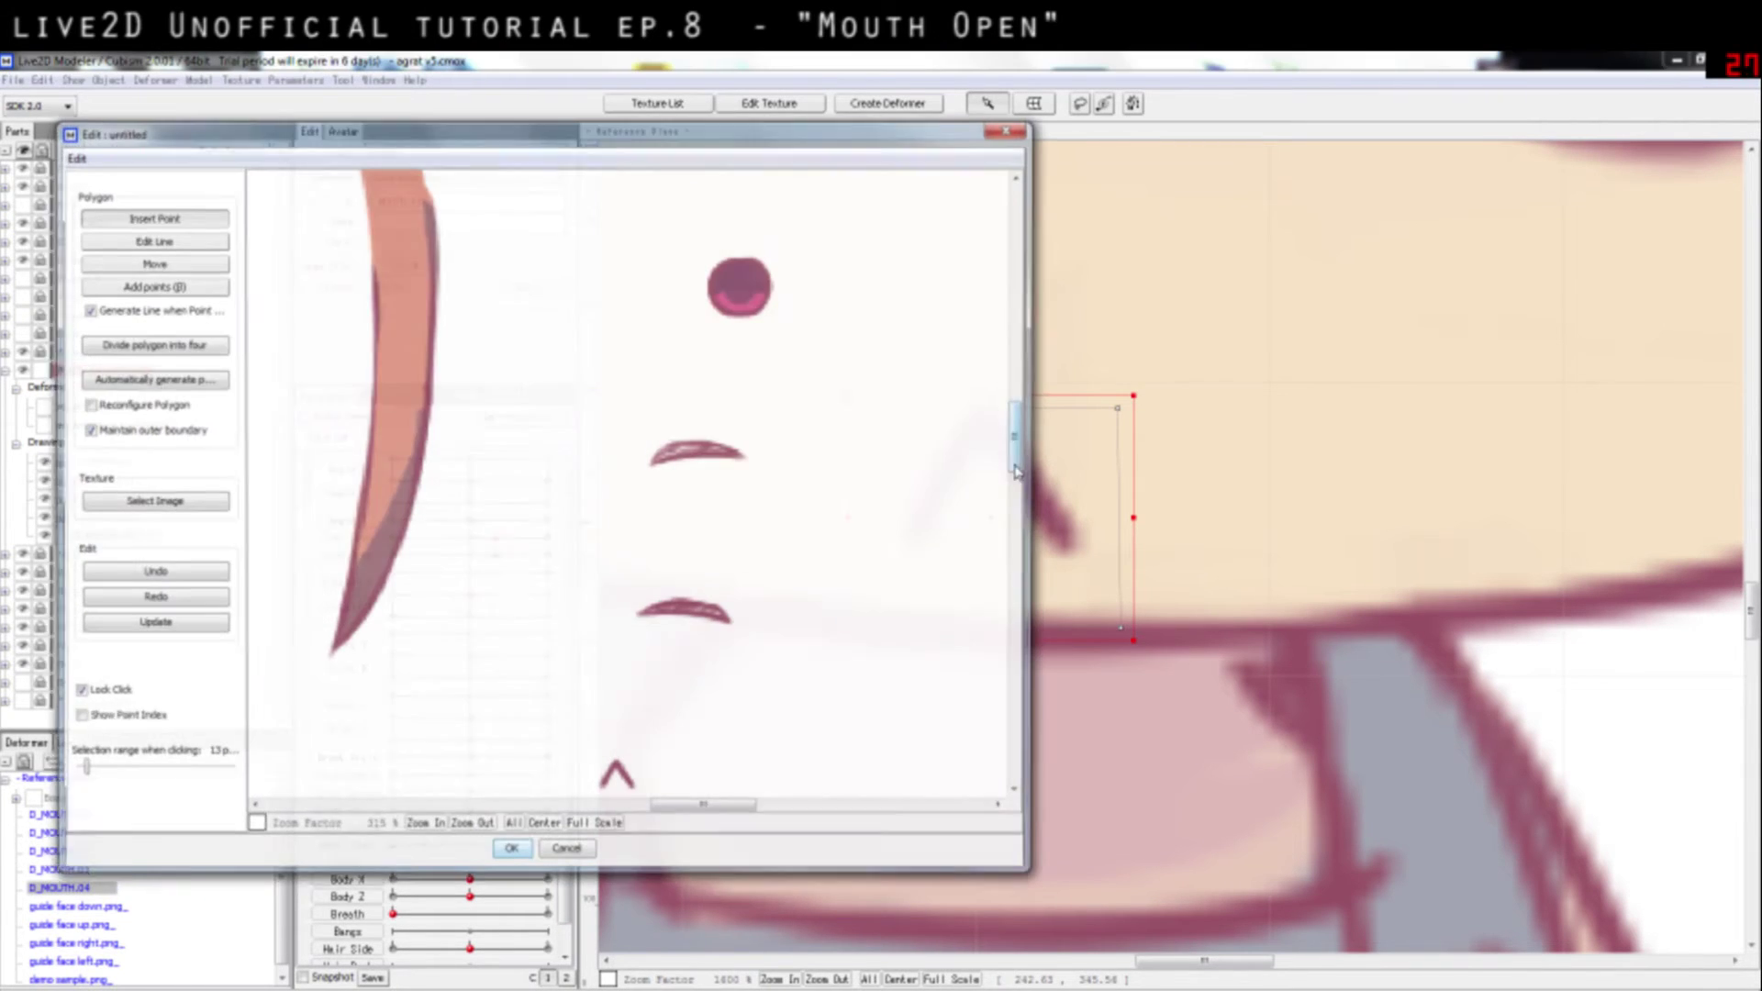
left_click(1026, 119)
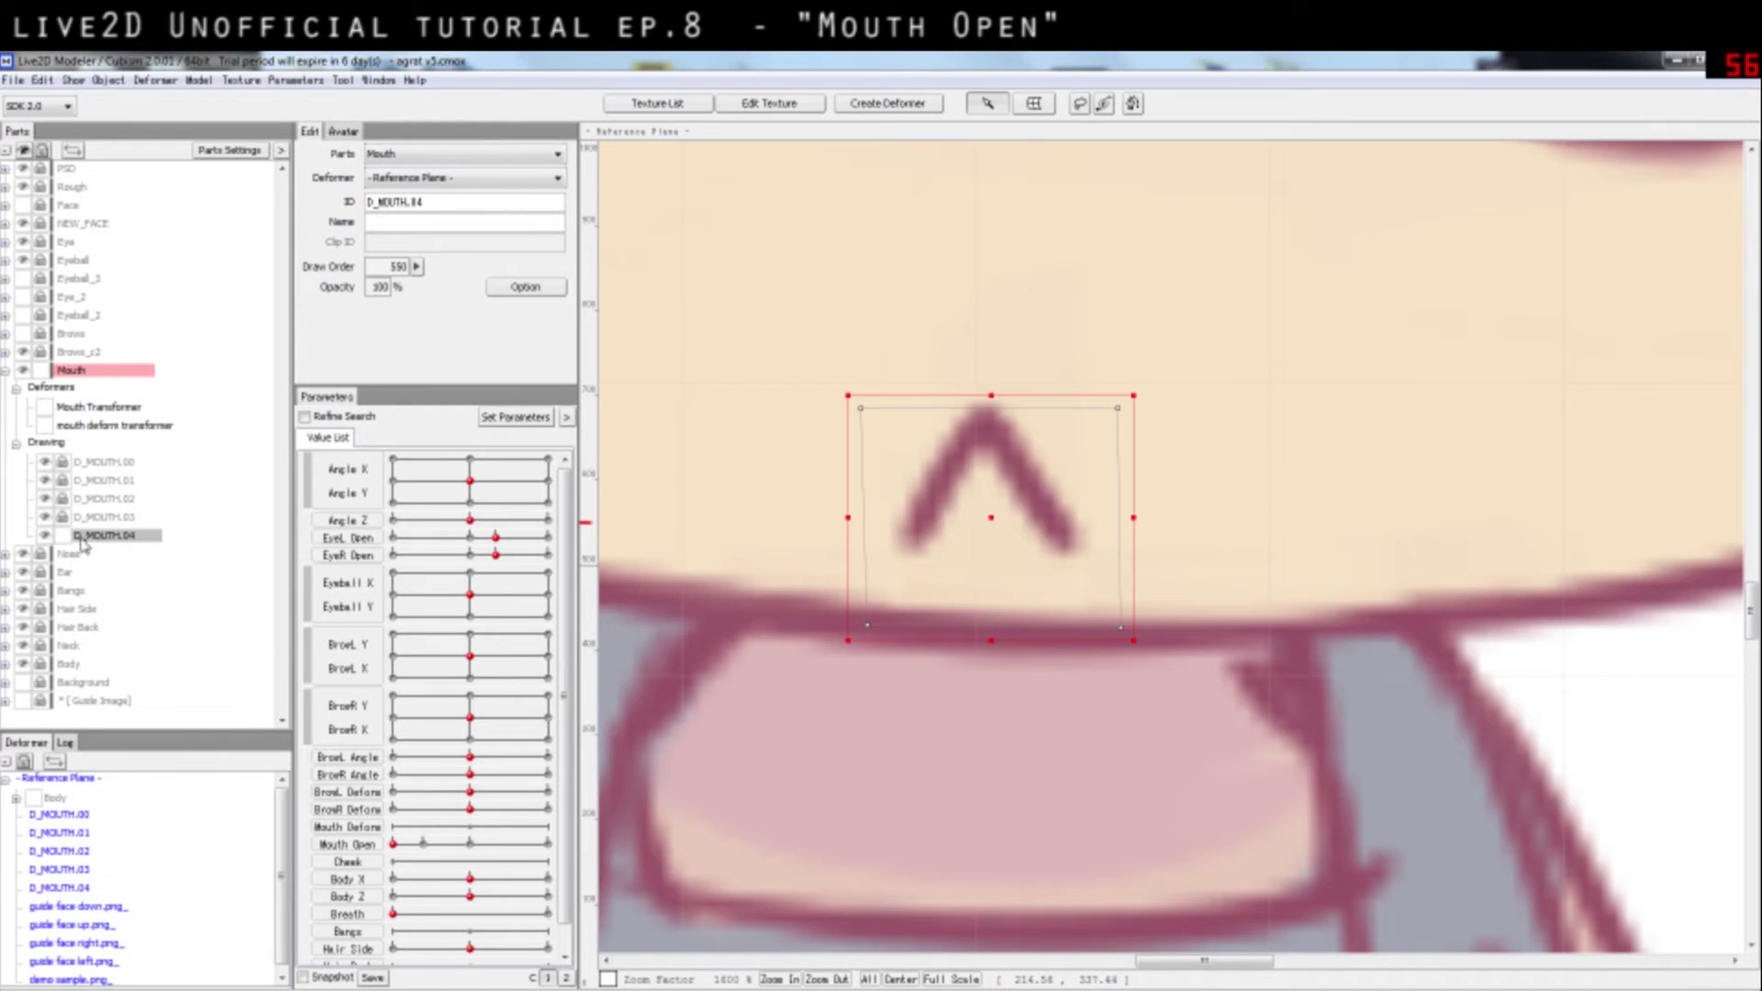
Step: Toggle the visibility of D_MOUTH.04 to check what it masks, leaving it visible and selected
left_click(44, 535)
left_click(44, 535)
left_click(44, 535)
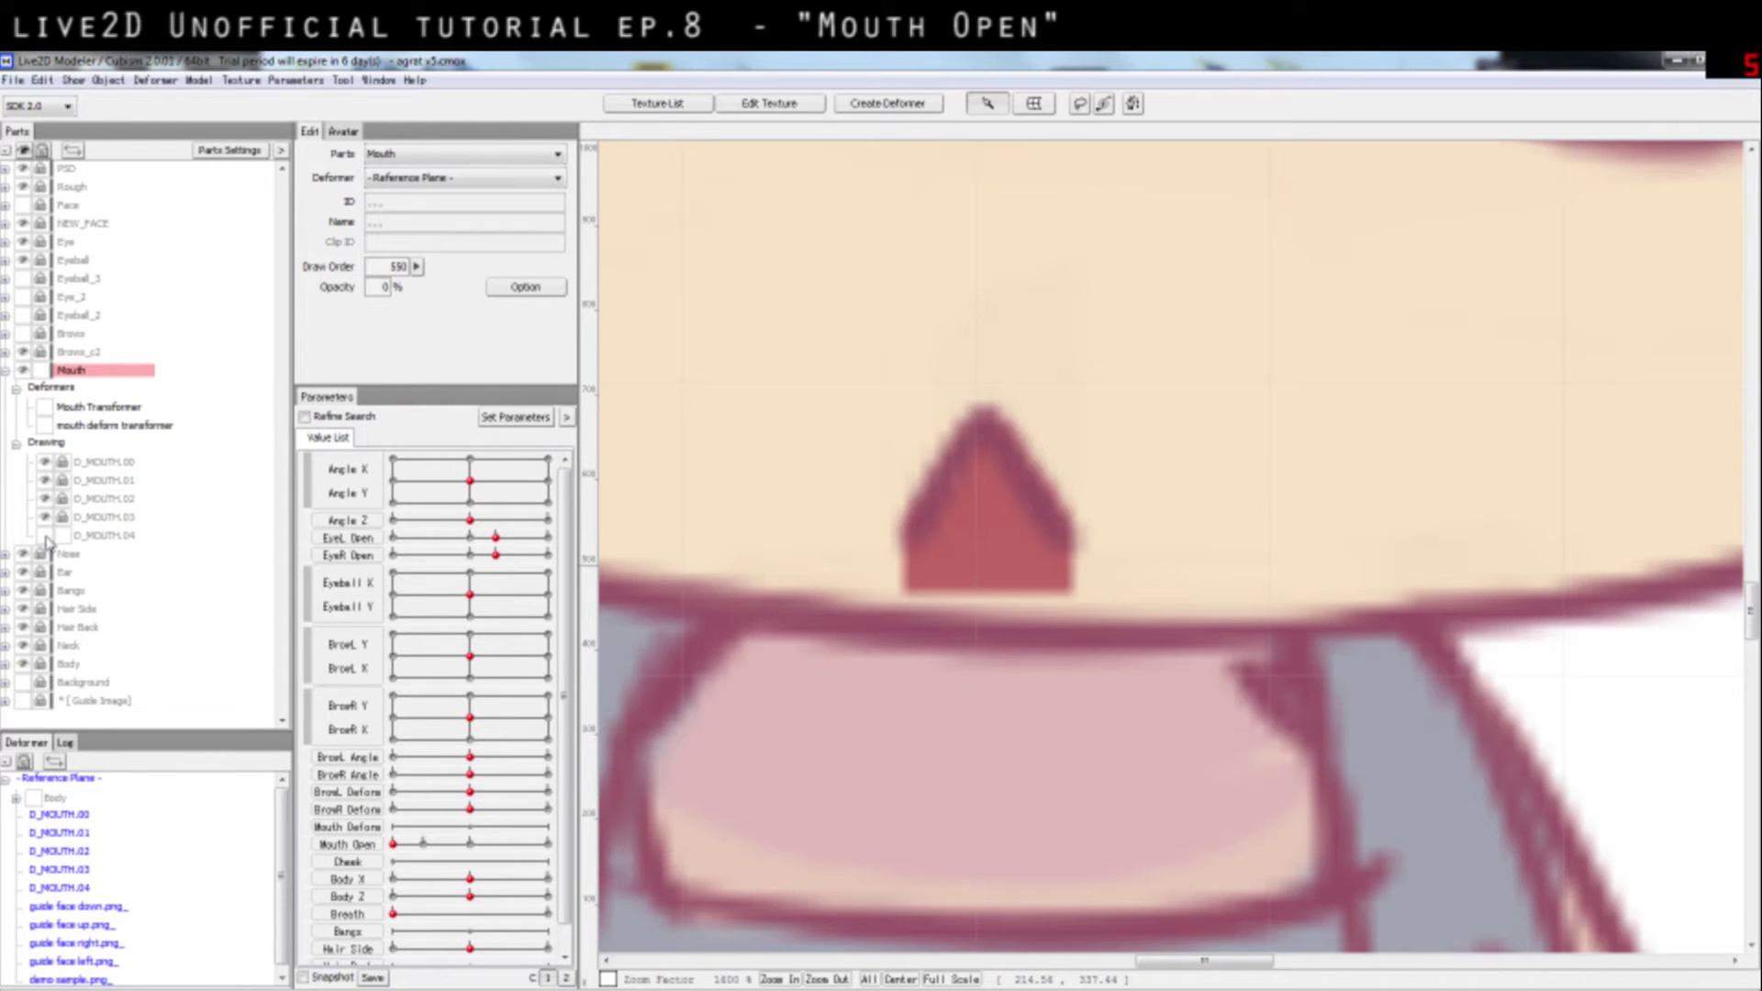
left_click(44, 535)
left_click(128, 537)
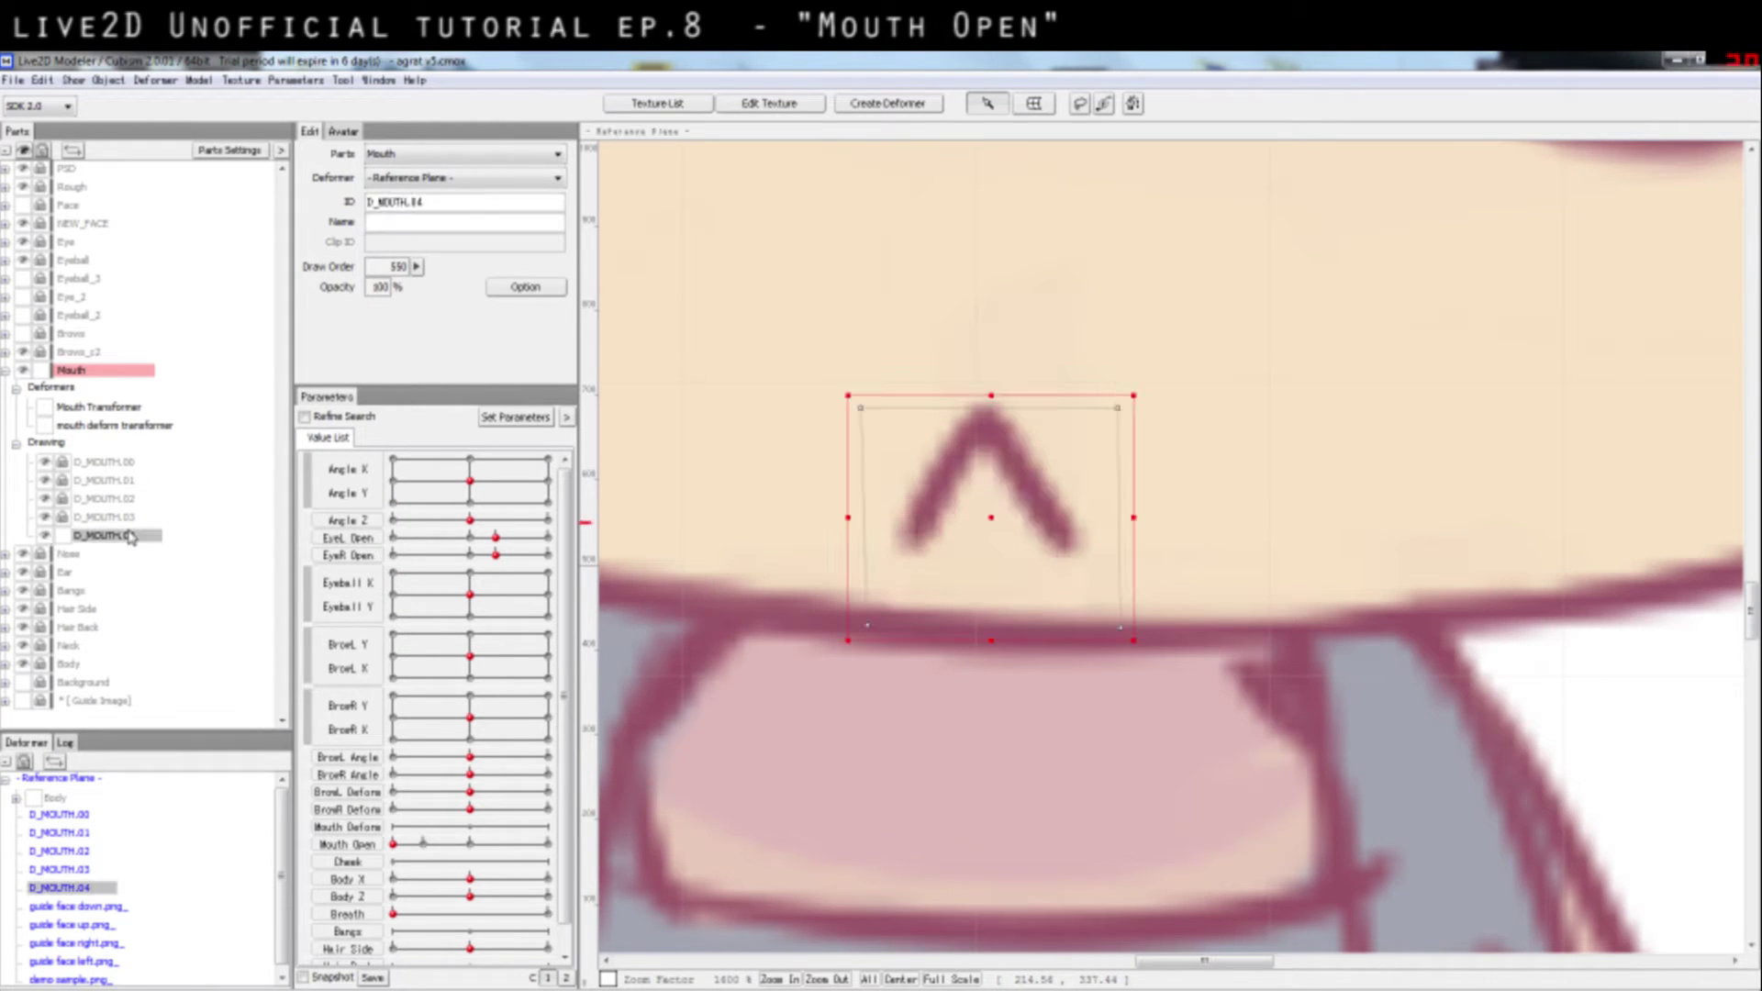
Step: Unlock D_MOUTH.00 to D_MOUTH.03 and select them one by one to identify their mesh outlines
left_click(62, 519)
left_click(69, 498)
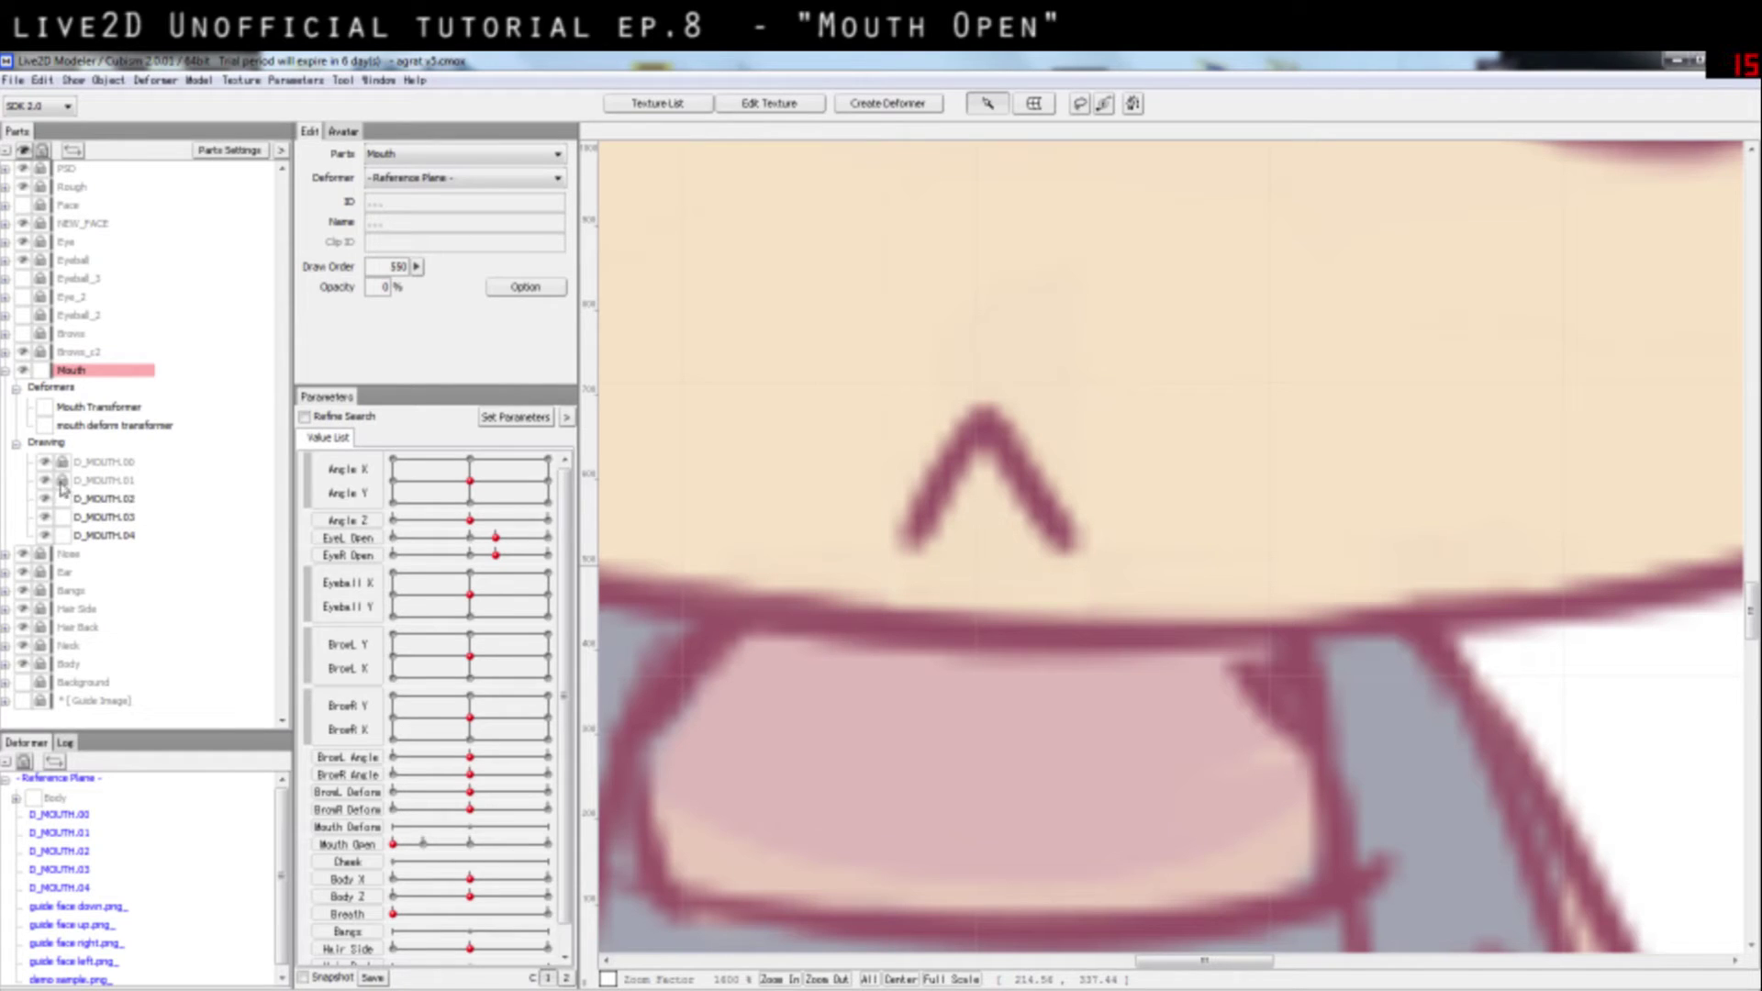
left_click(62, 480)
left_click(97, 518)
left_click(99, 499)
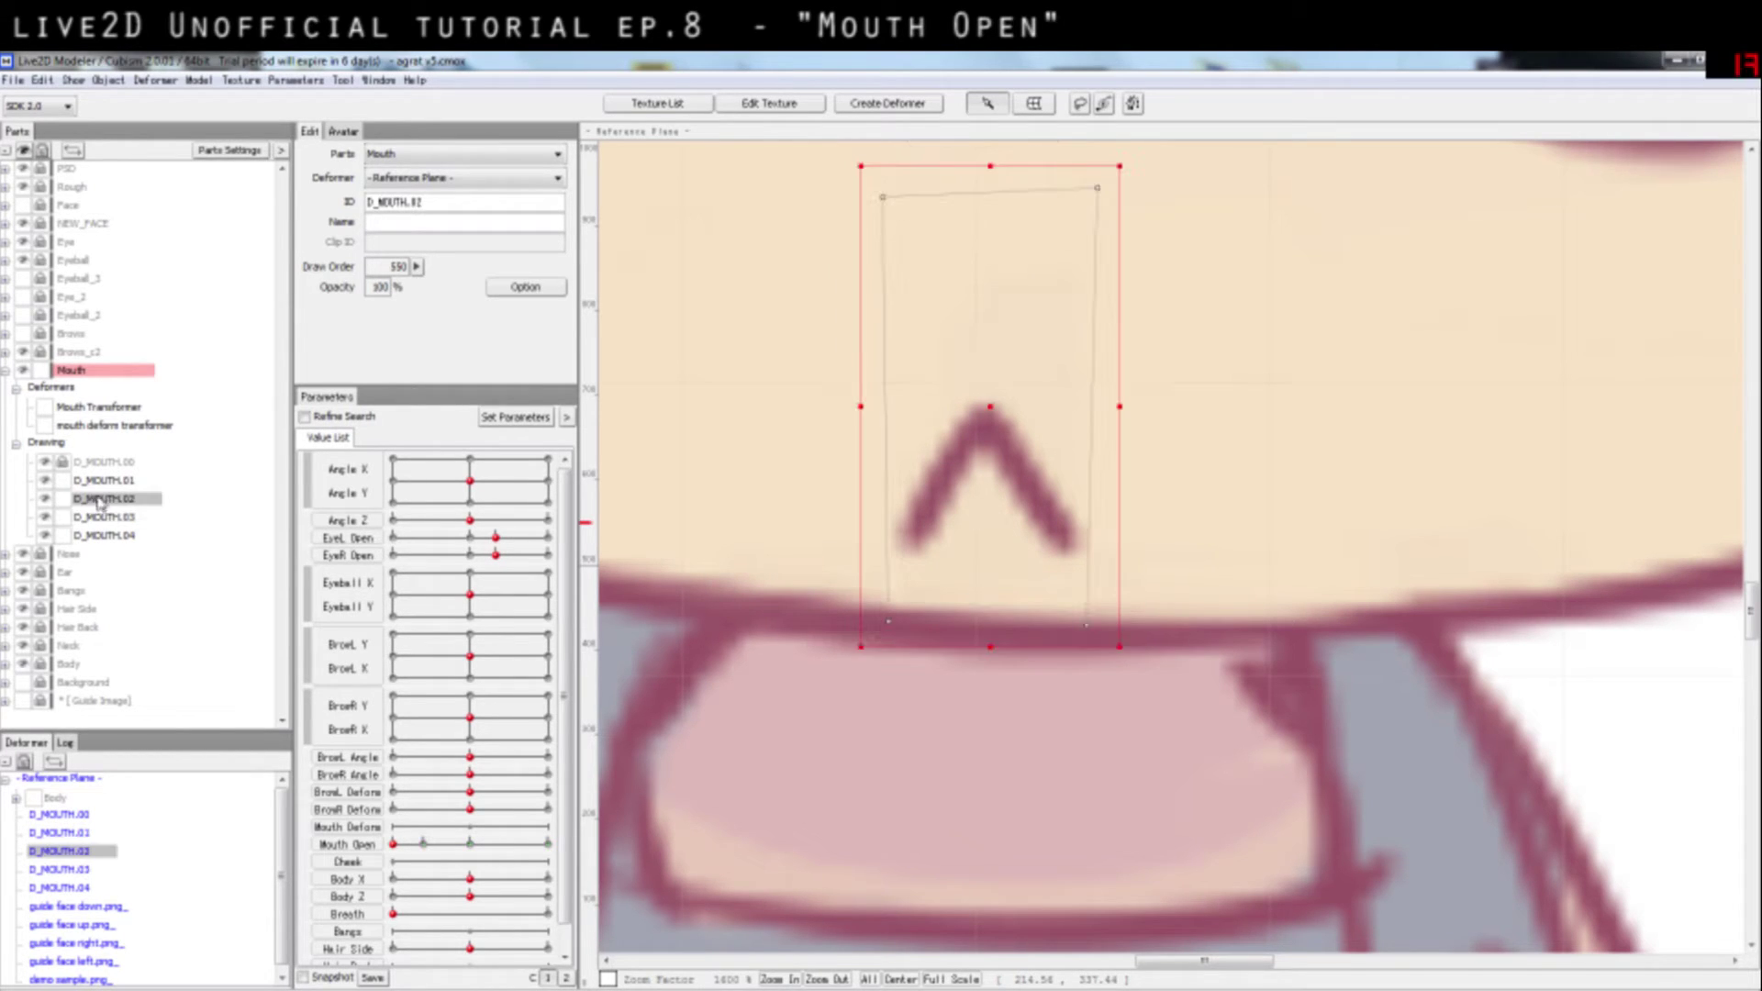
left_click(103, 480)
left_click(112, 464)
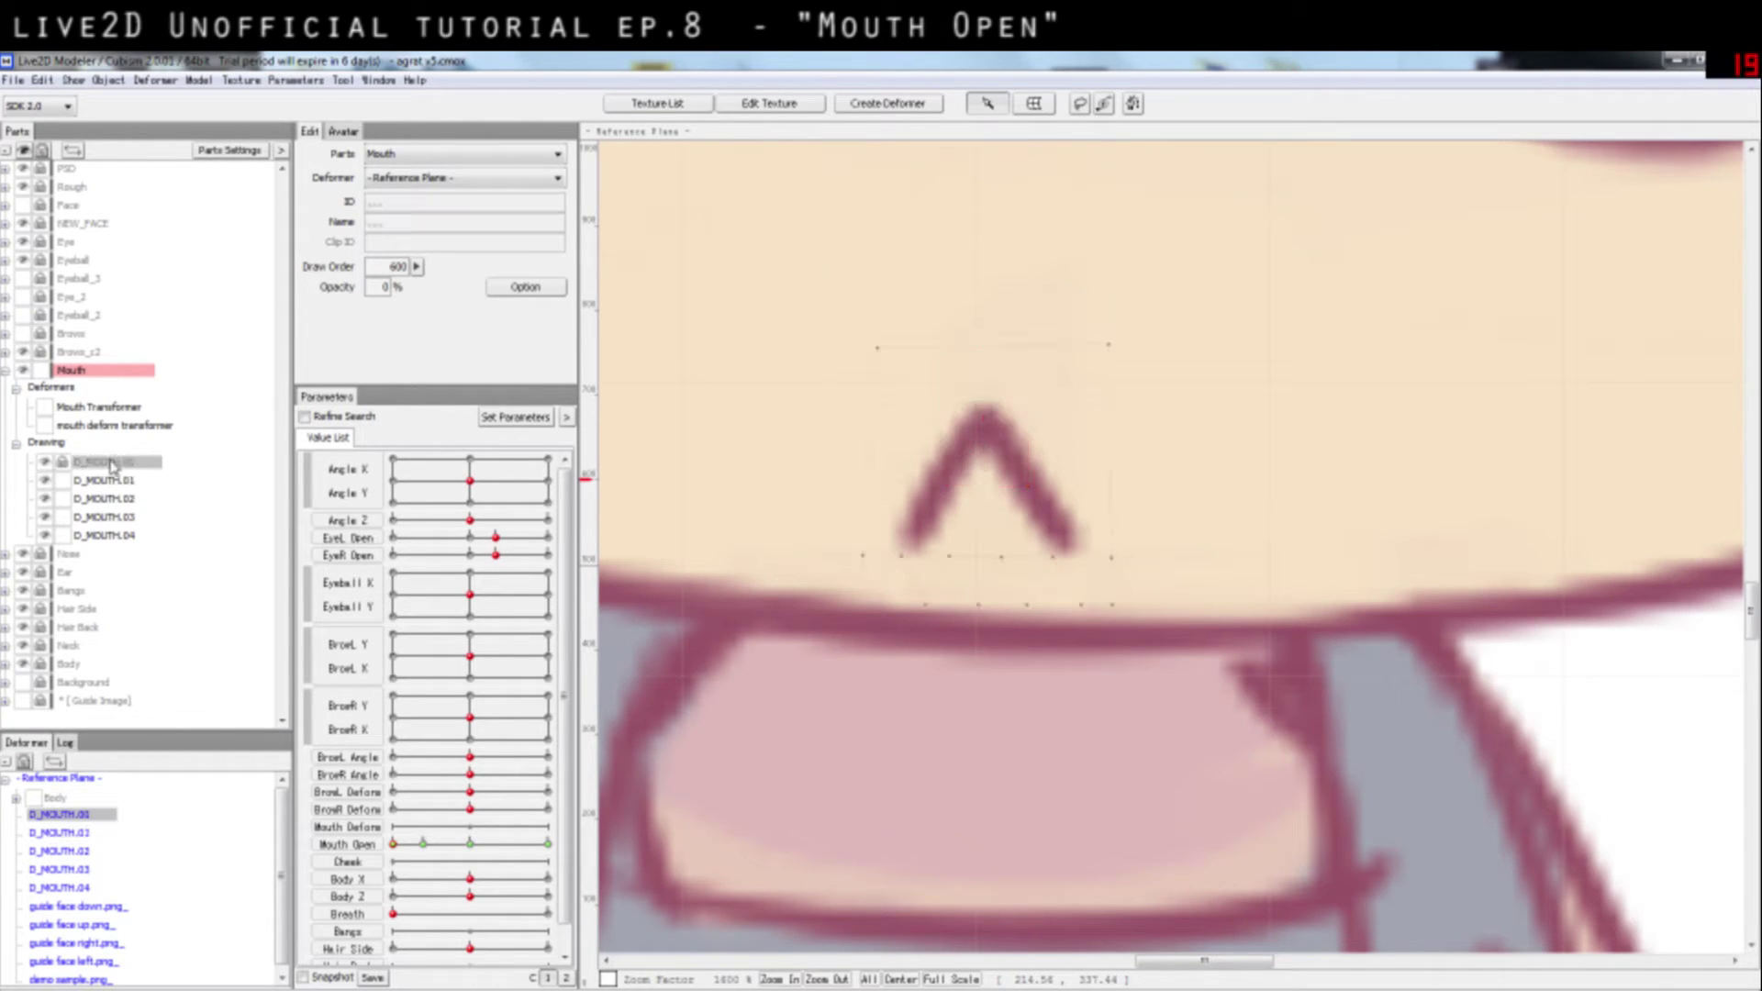
left_click(61, 464)
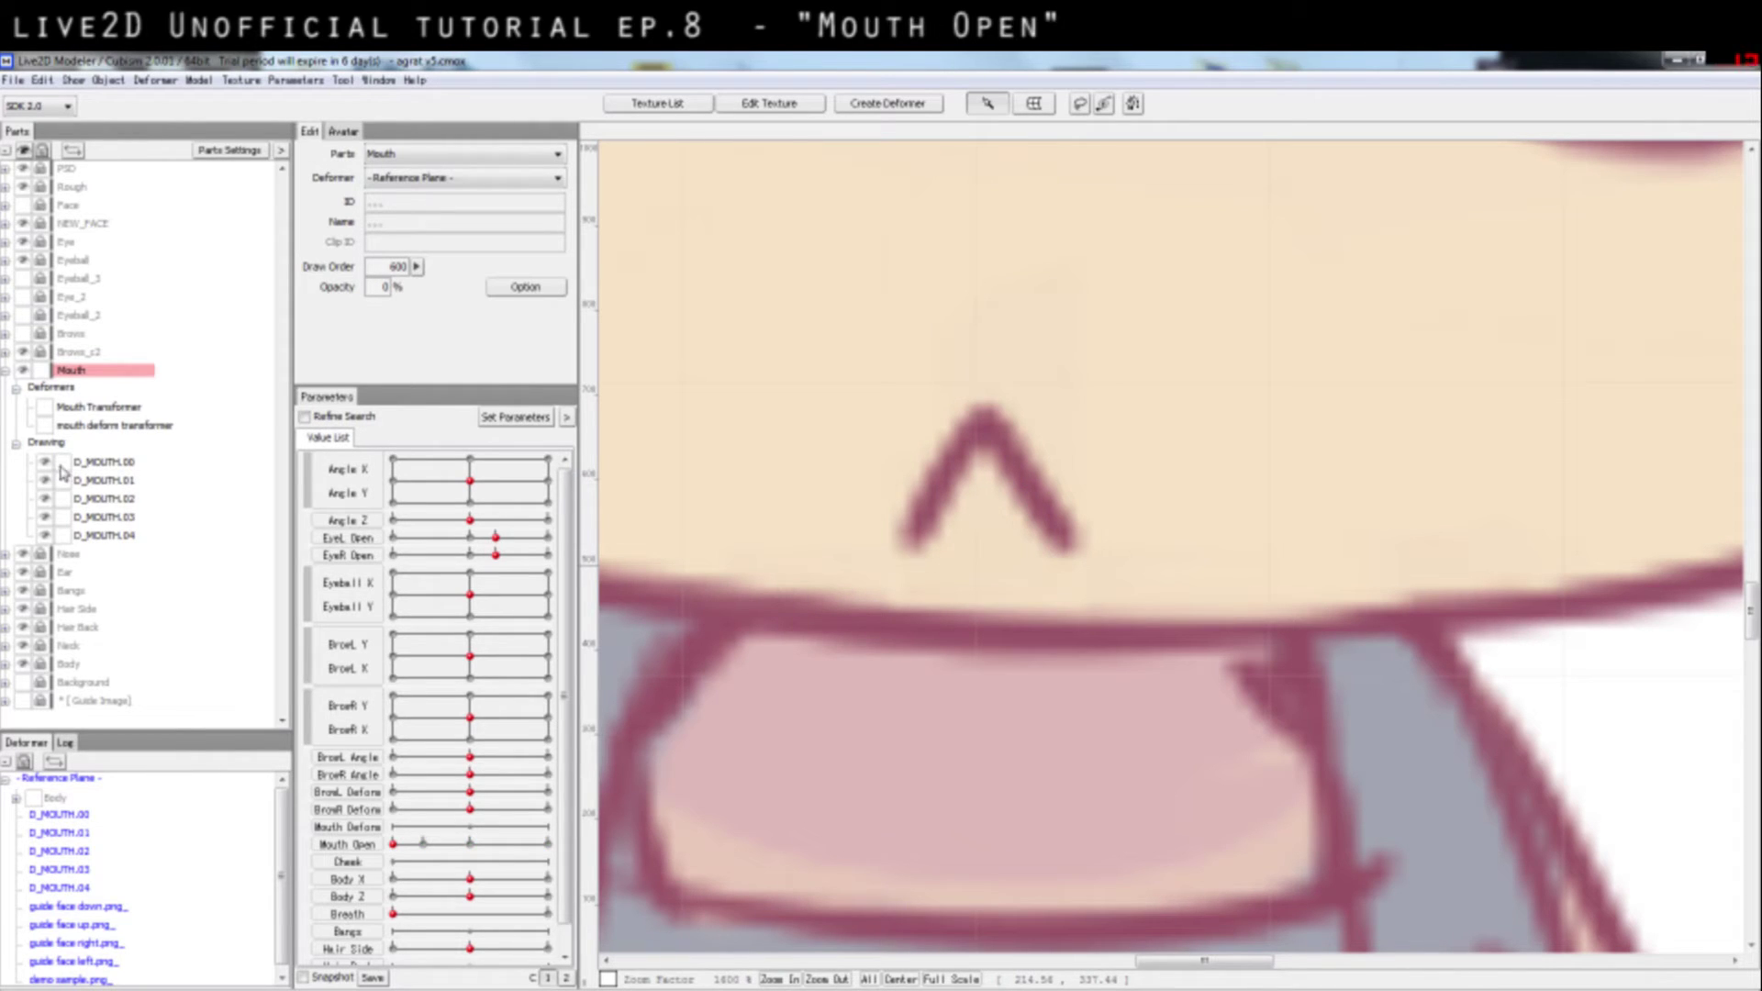
left_click(83, 464)
left_click(81, 470)
left_click(81, 465)
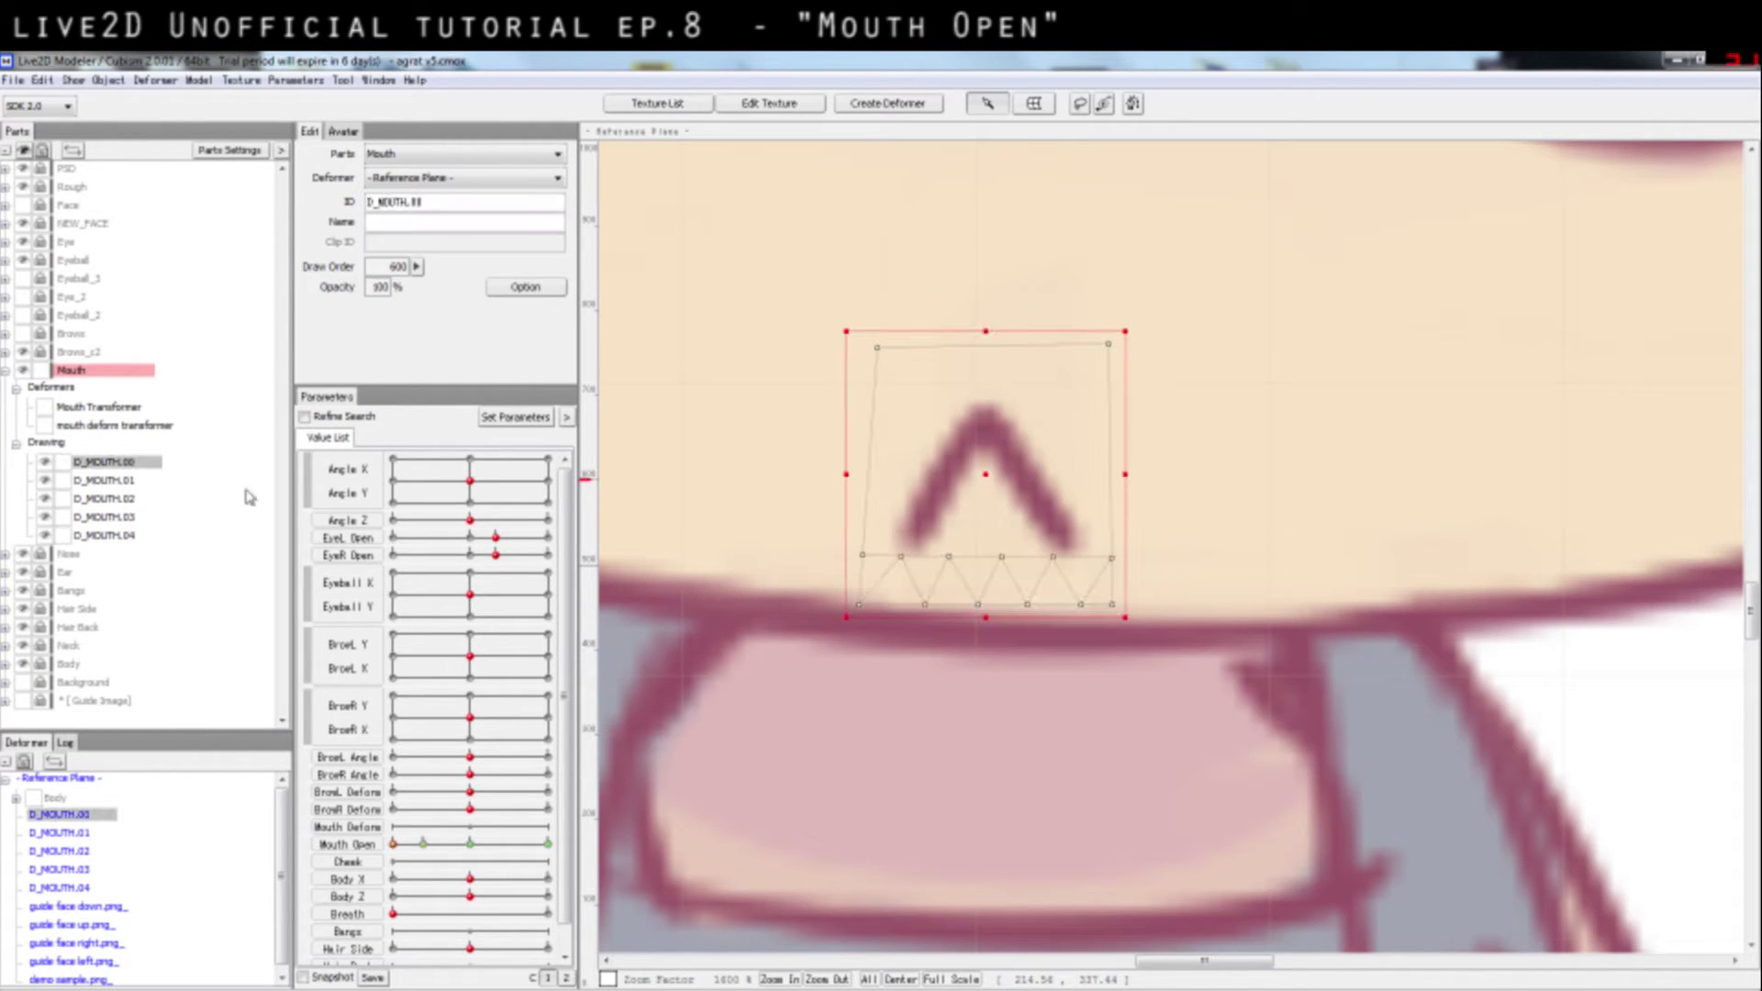
Step: Lock D_MOUTH.00 to D_MOUTH.03 so only D_MOUTH.04 stays editable, and select D_MOUTH.04
left_click(62, 462)
left_click(63, 498)
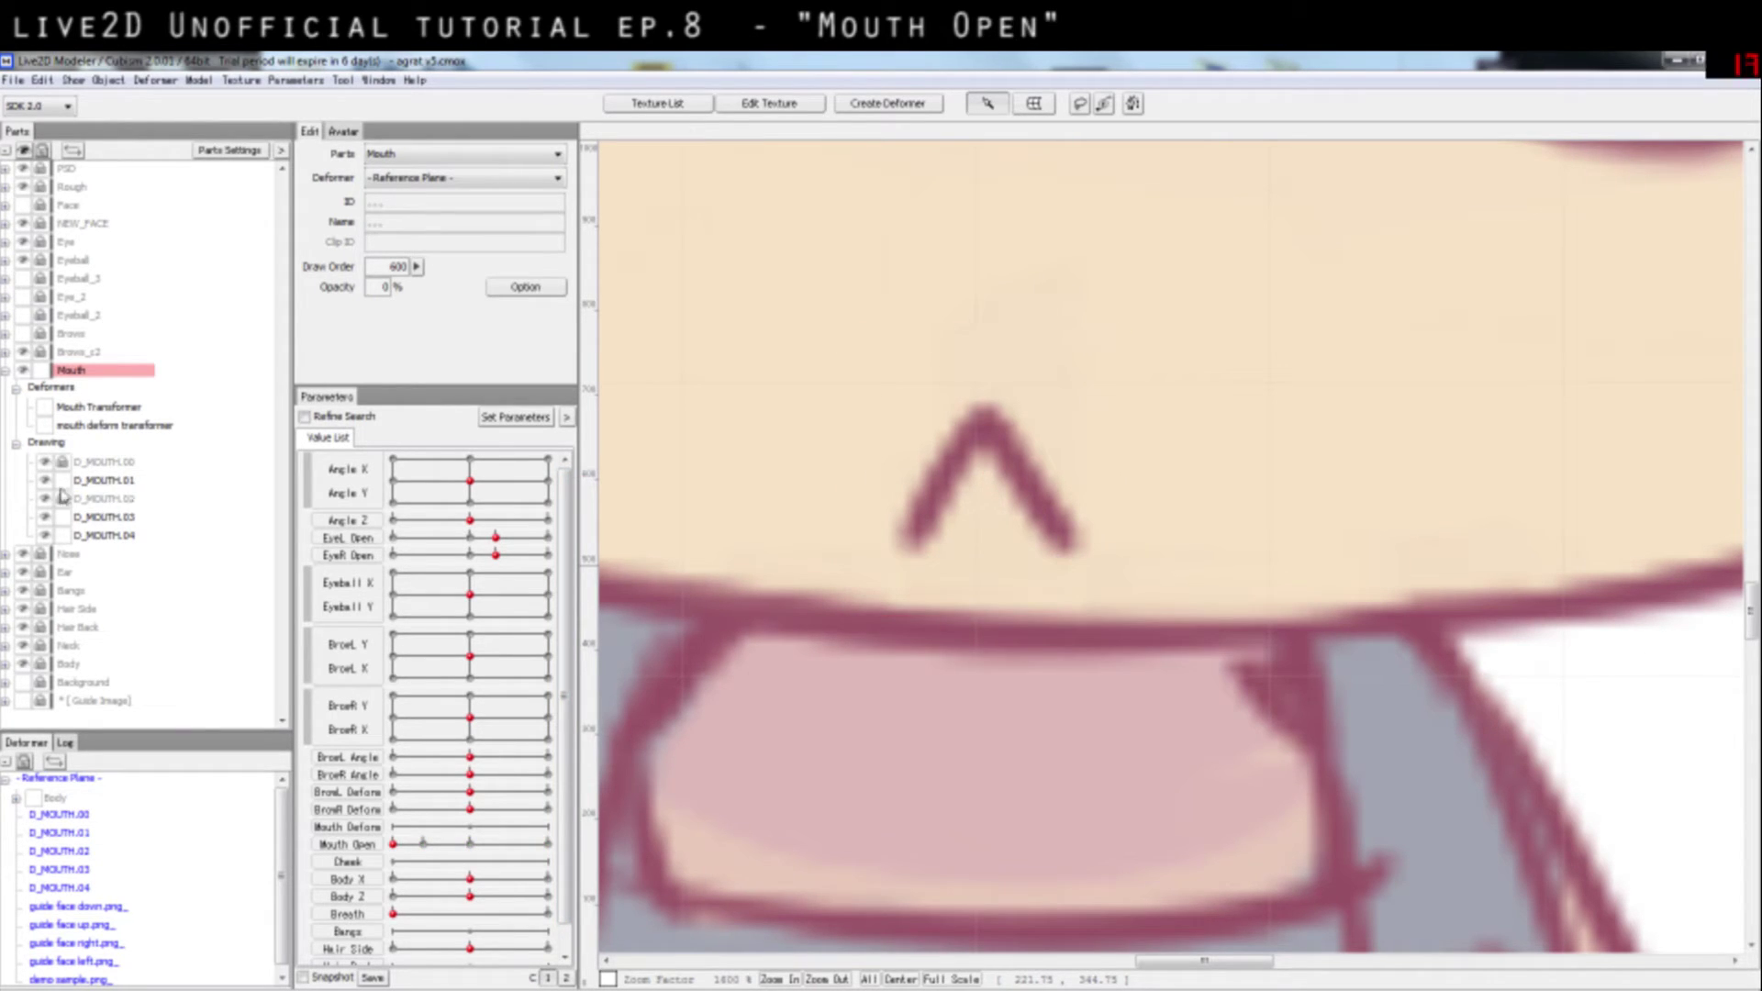
left_click(62, 480)
left_click(62, 517)
left_click(95, 536)
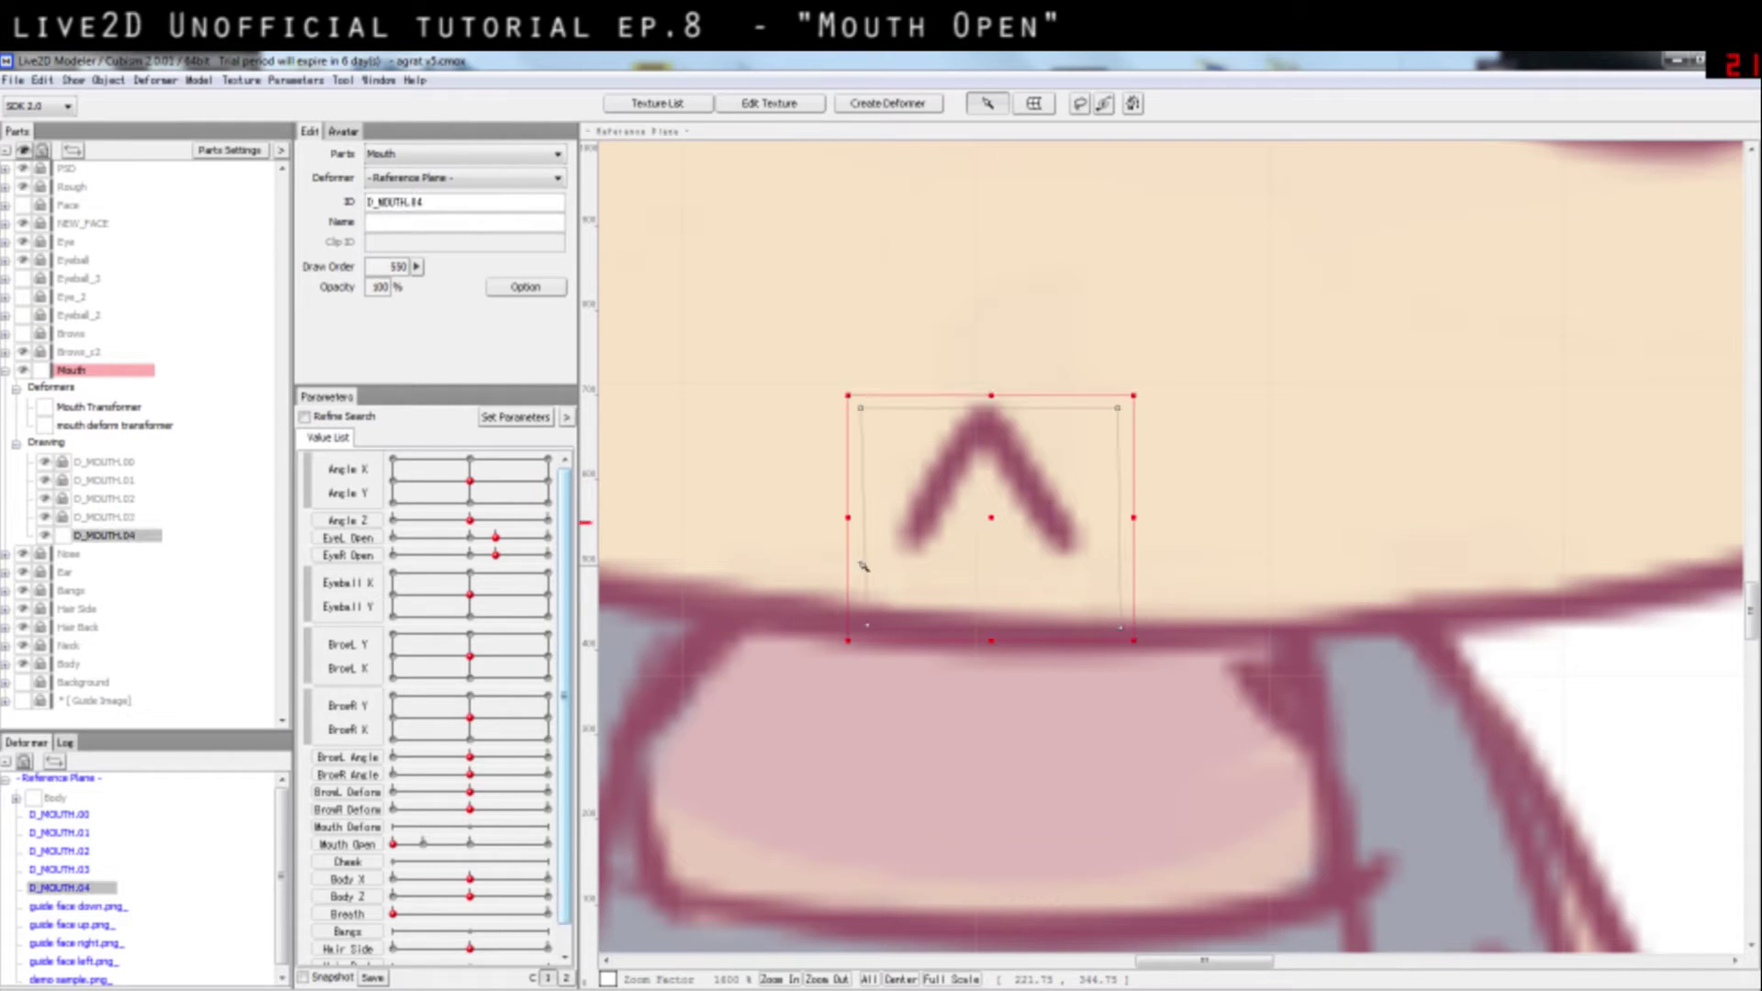
double_click(987, 522)
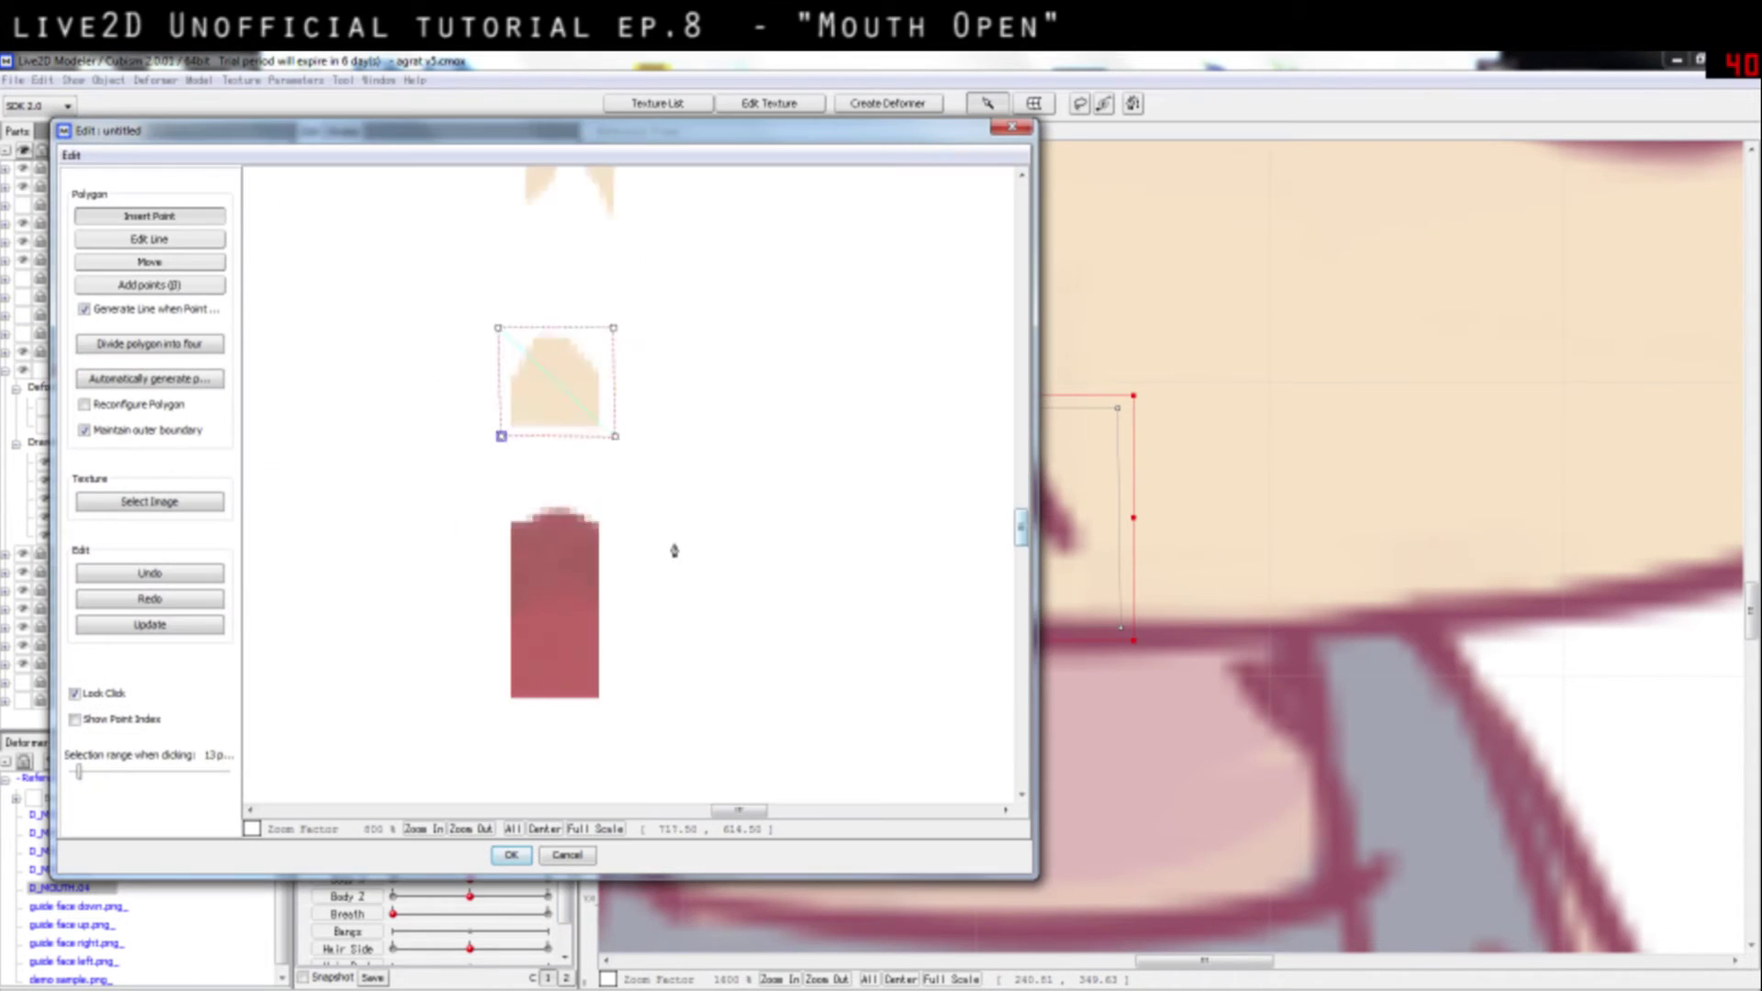
scroll(707, 541, "up", 5)
left_click_drag(769, 398, 797, 536)
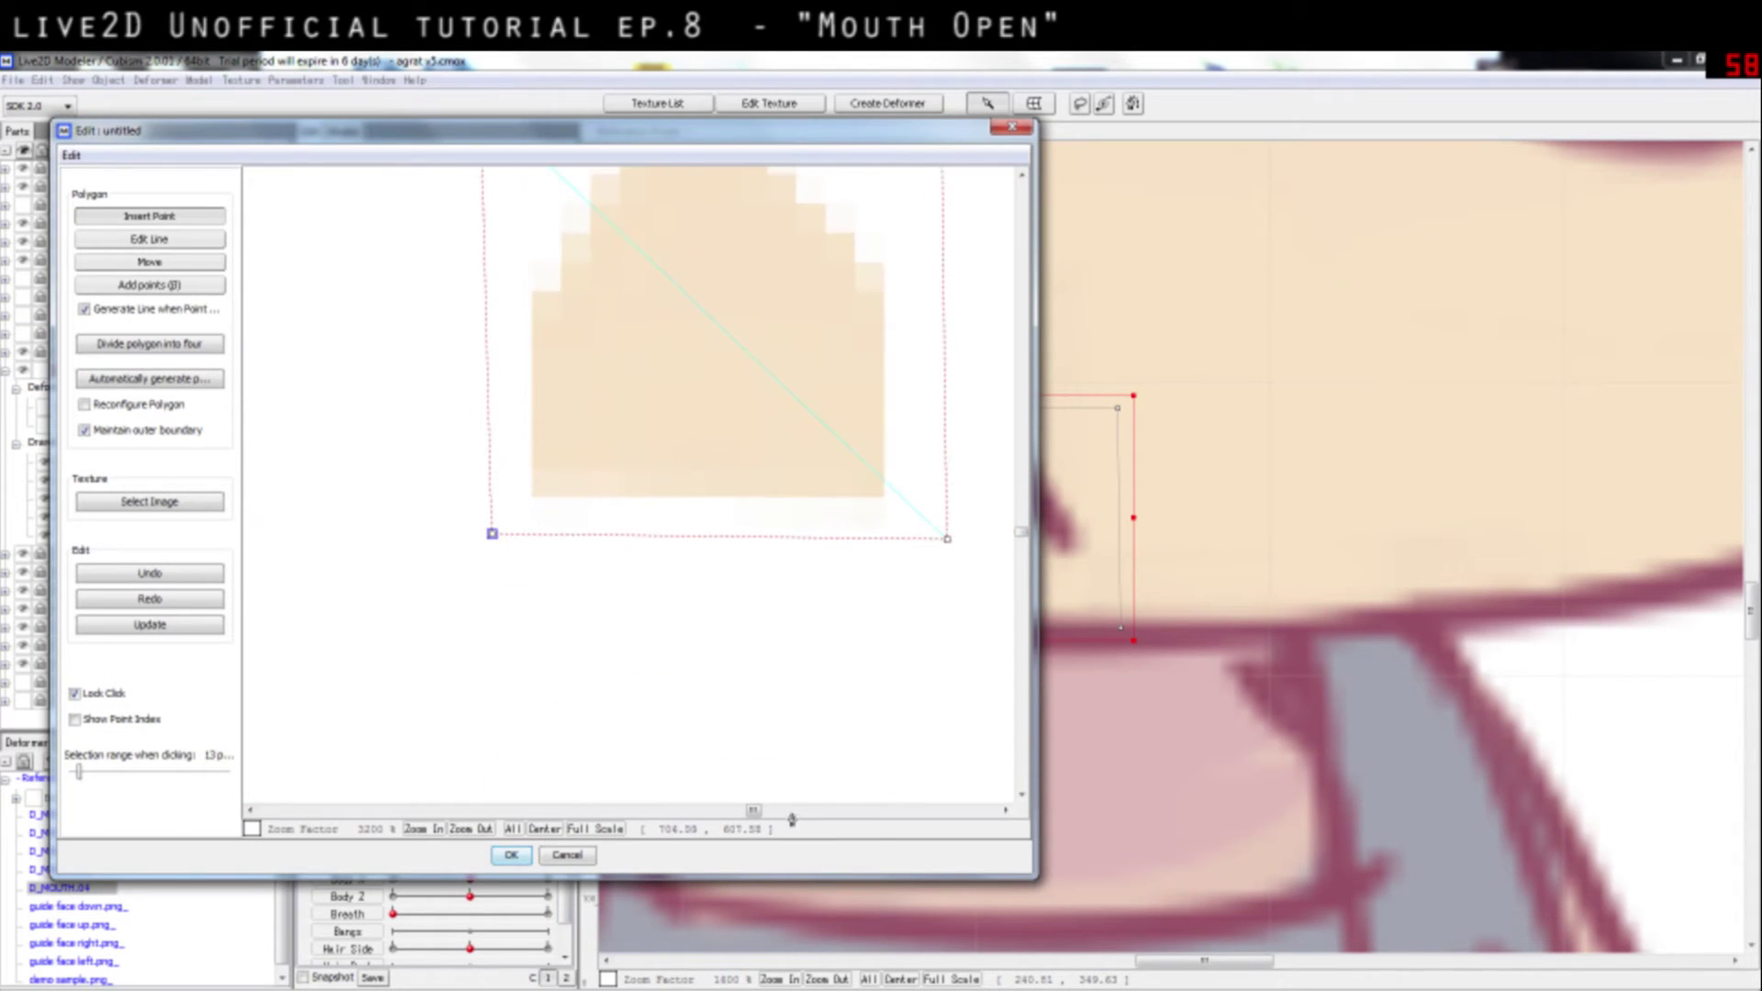
left_click(589, 853)
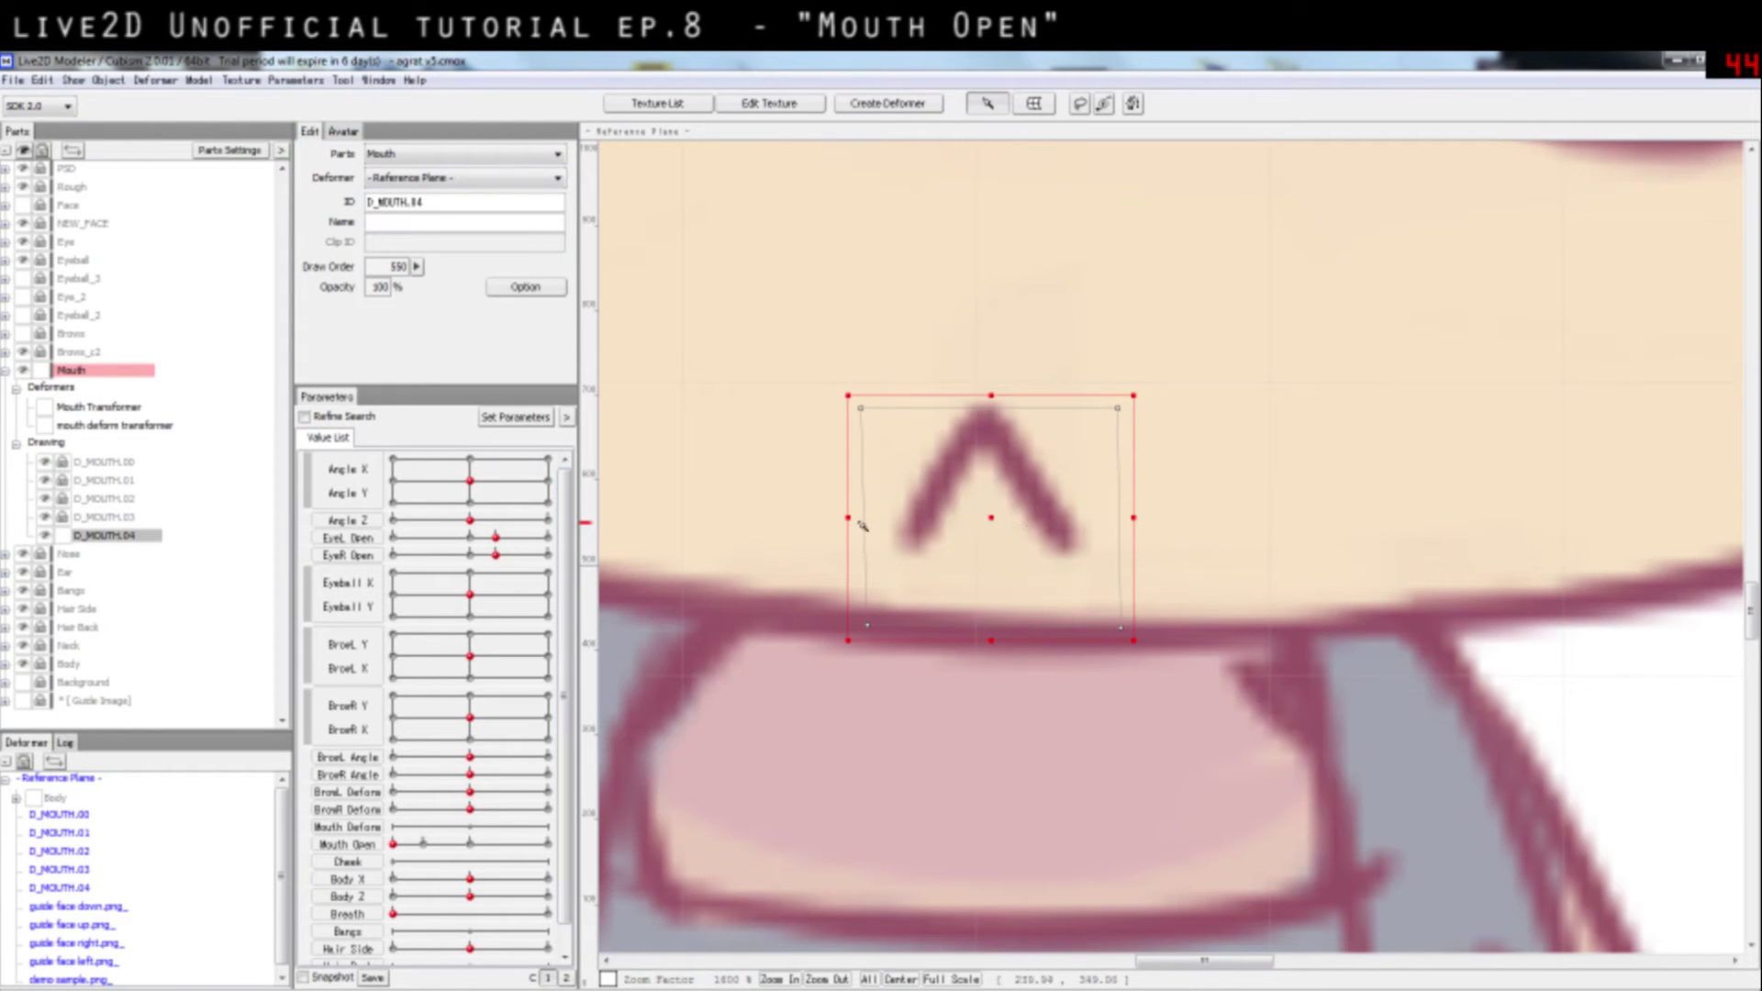
Step: Add a row of points above the bottom edge of D_MOUTH.04's mesh, connect both with a zigzag of triangles, and apply the mesh
double_click(1013, 501)
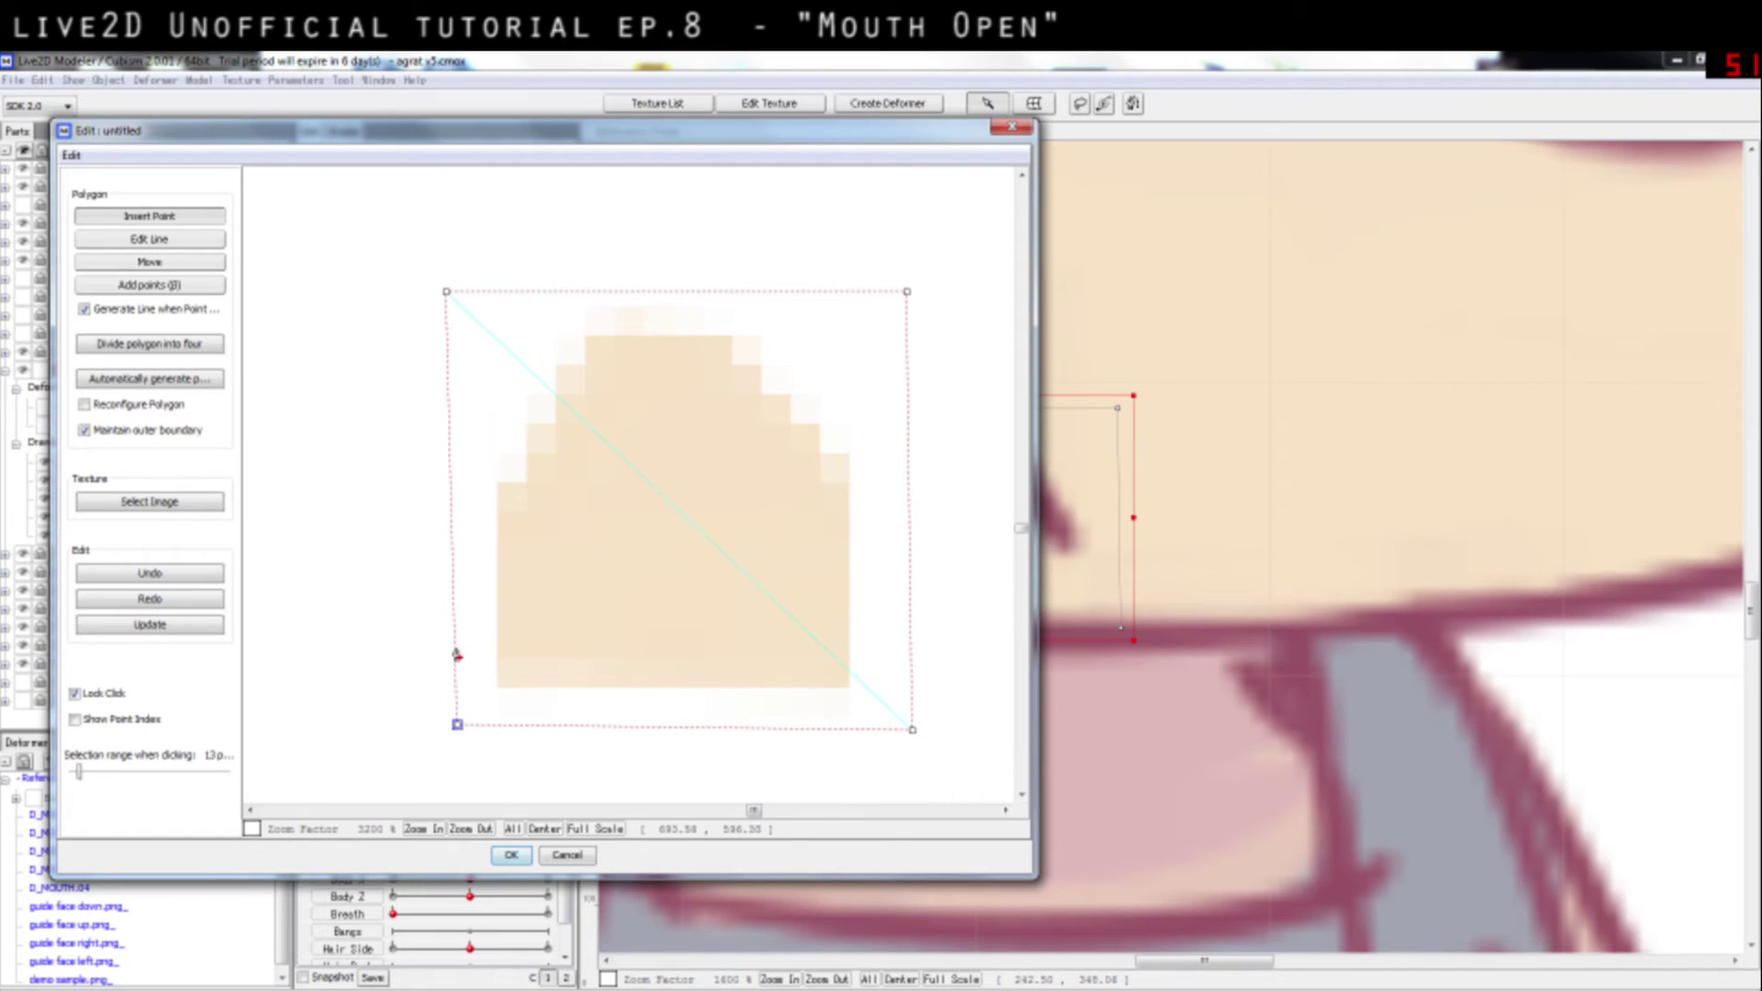
left_click(454, 607)
left_click(911, 608)
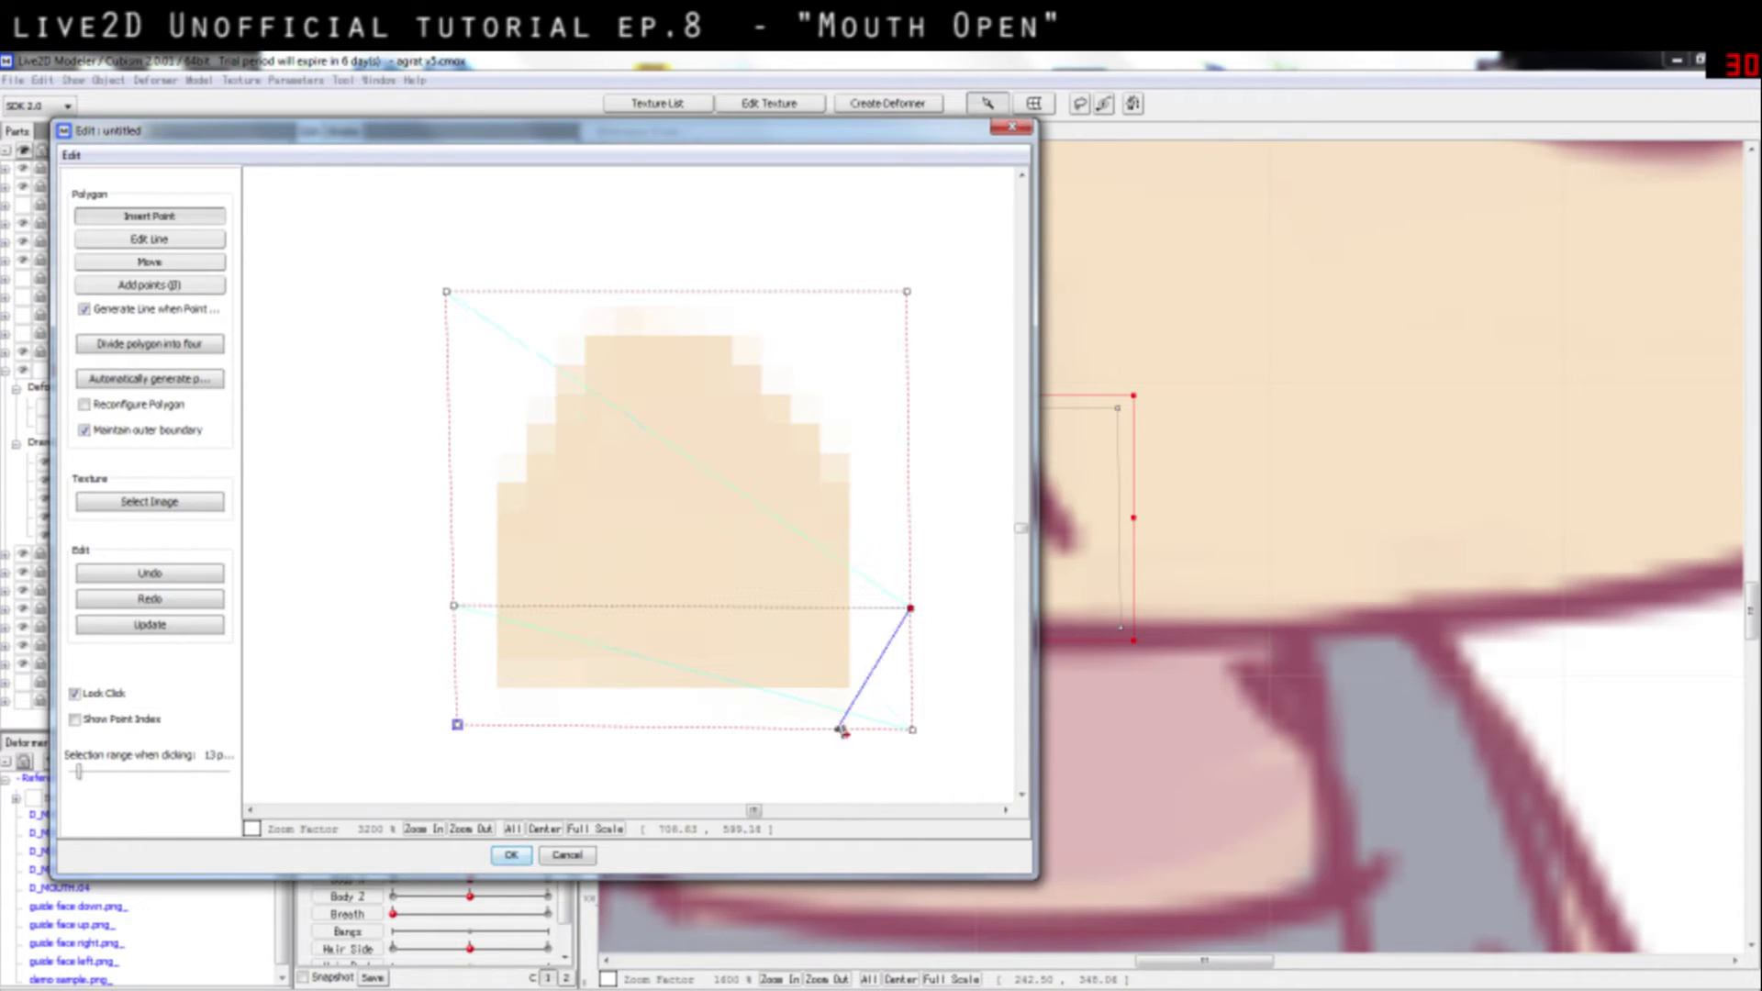
left_click(851, 730)
left_click(804, 607)
left_click(732, 728)
left_click(670, 608)
left_click(612, 727)
left_click(577, 608)
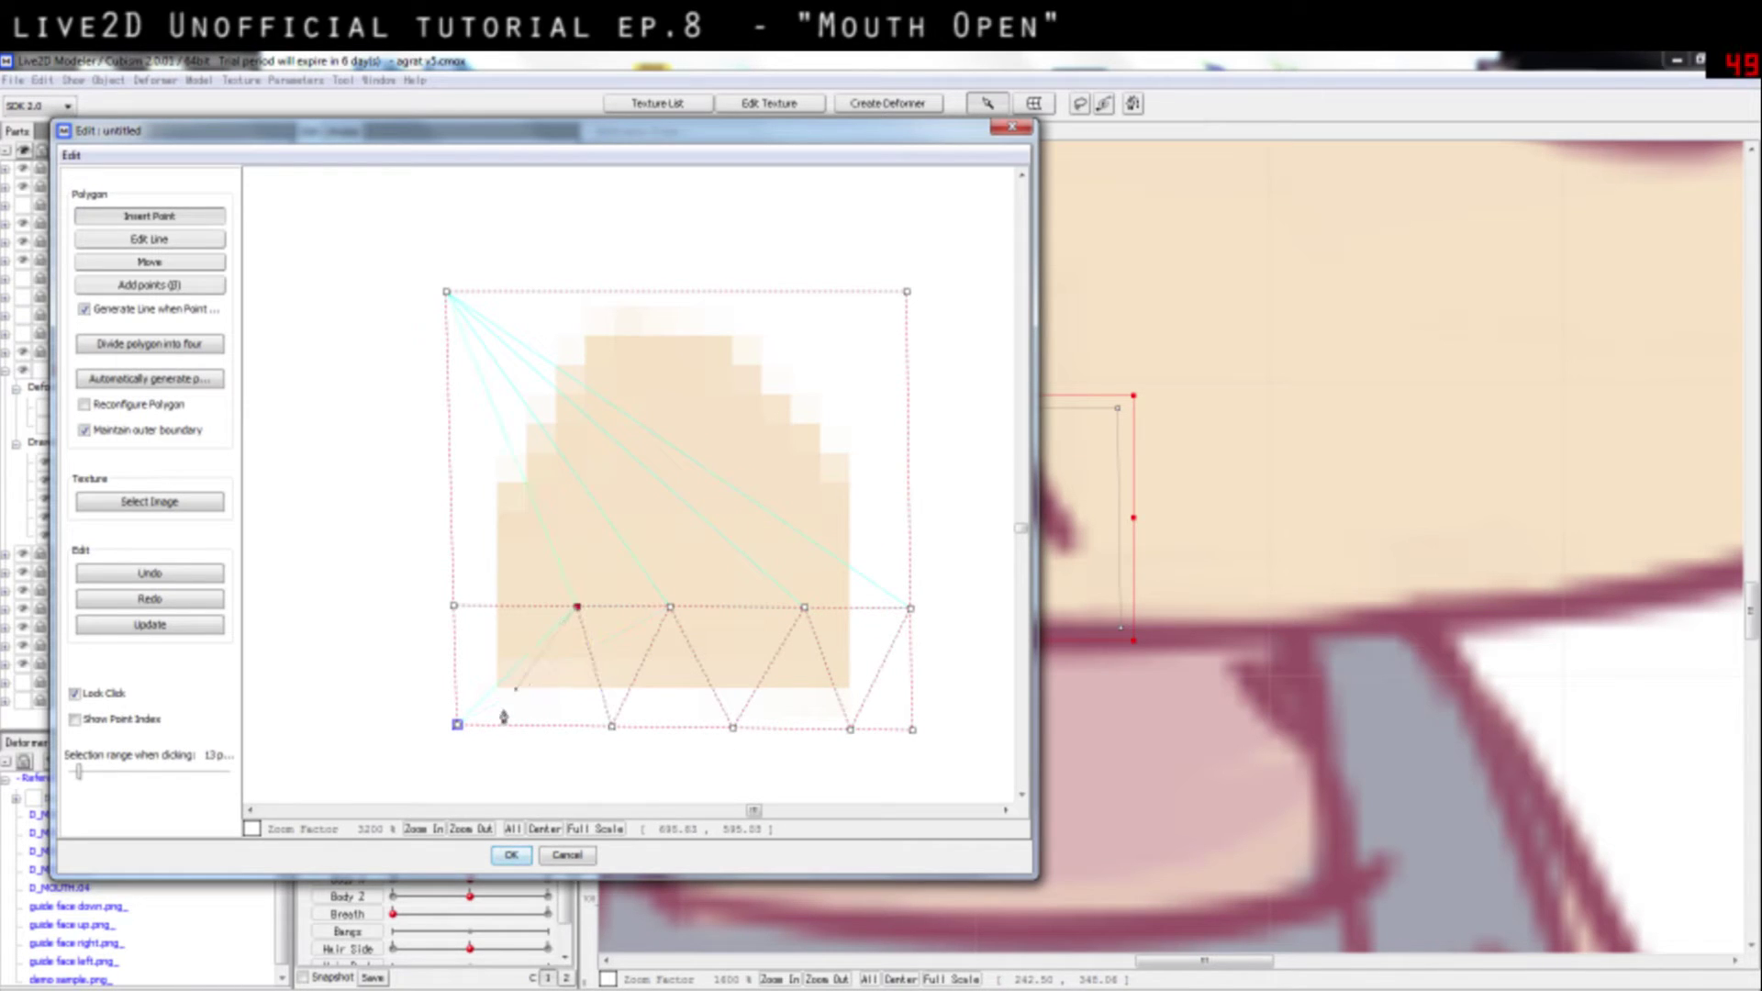
left_click(517, 726)
left_click(454, 606)
left_click(511, 854)
Step: Select the bottom row of D_MOUTH.04's mesh points and shift it slightly up along the chin line
scroll(1074, 623, "up", 1)
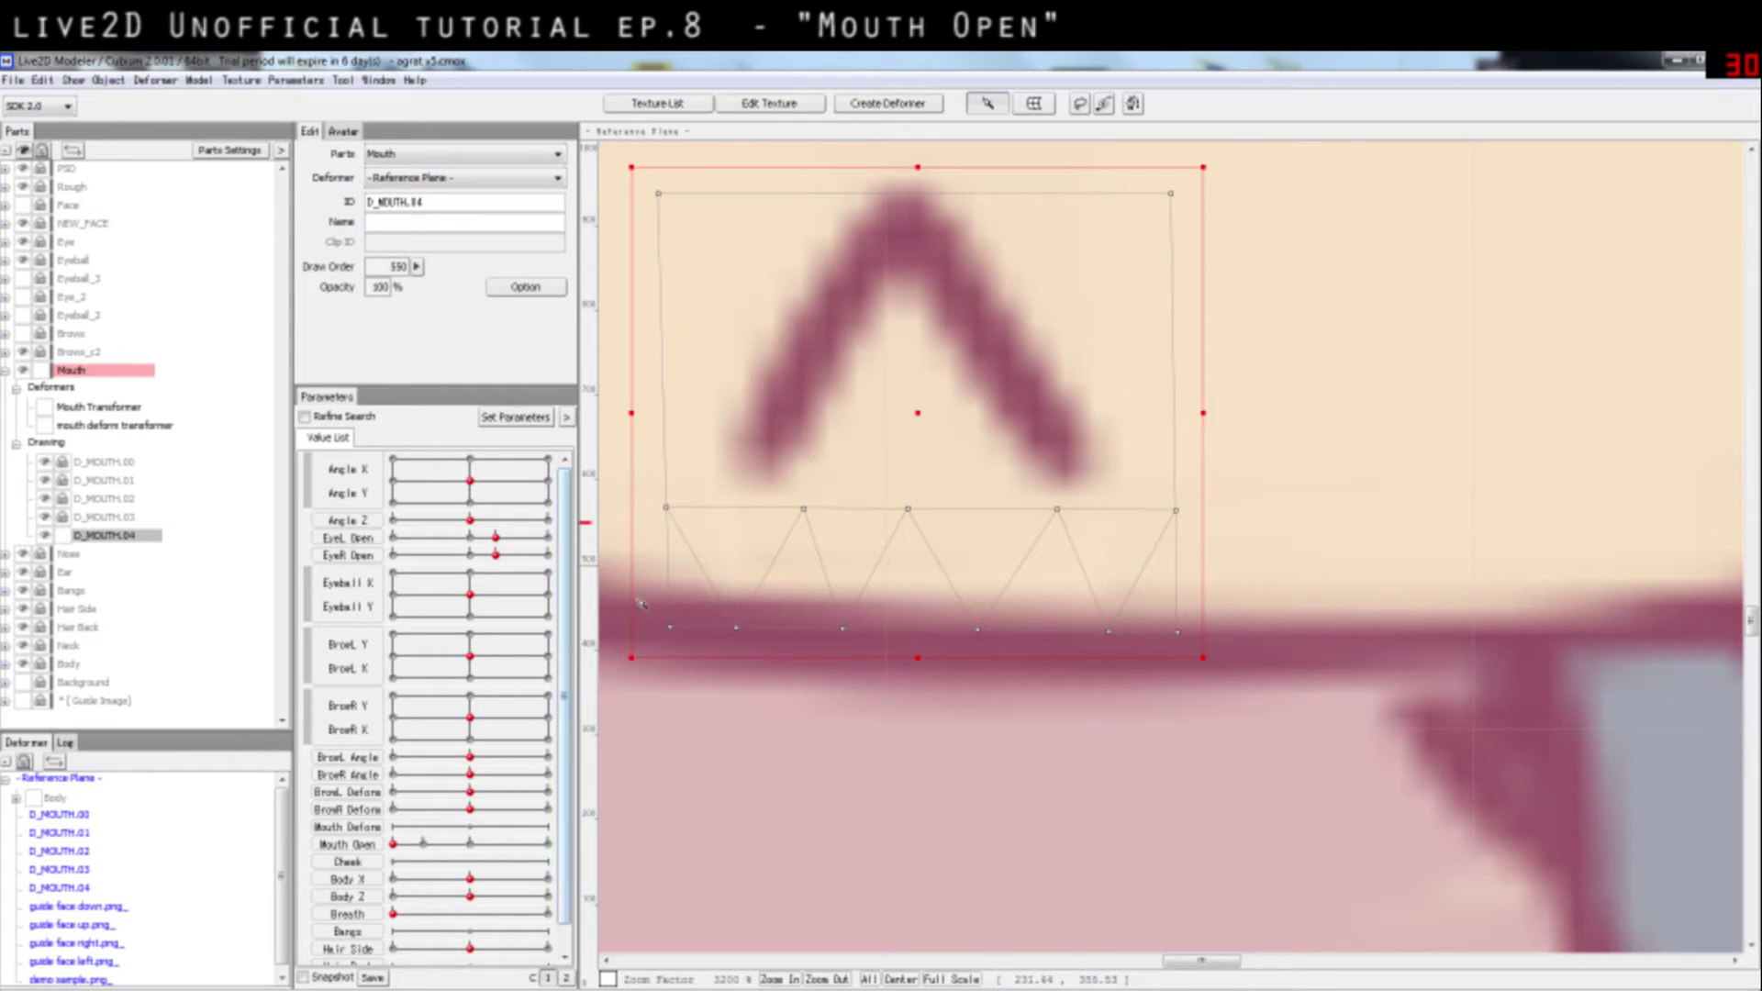
left_click_drag(640, 603, 1090, 667)
left_click_drag(982, 635, 974, 549)
key("ctrl+z")
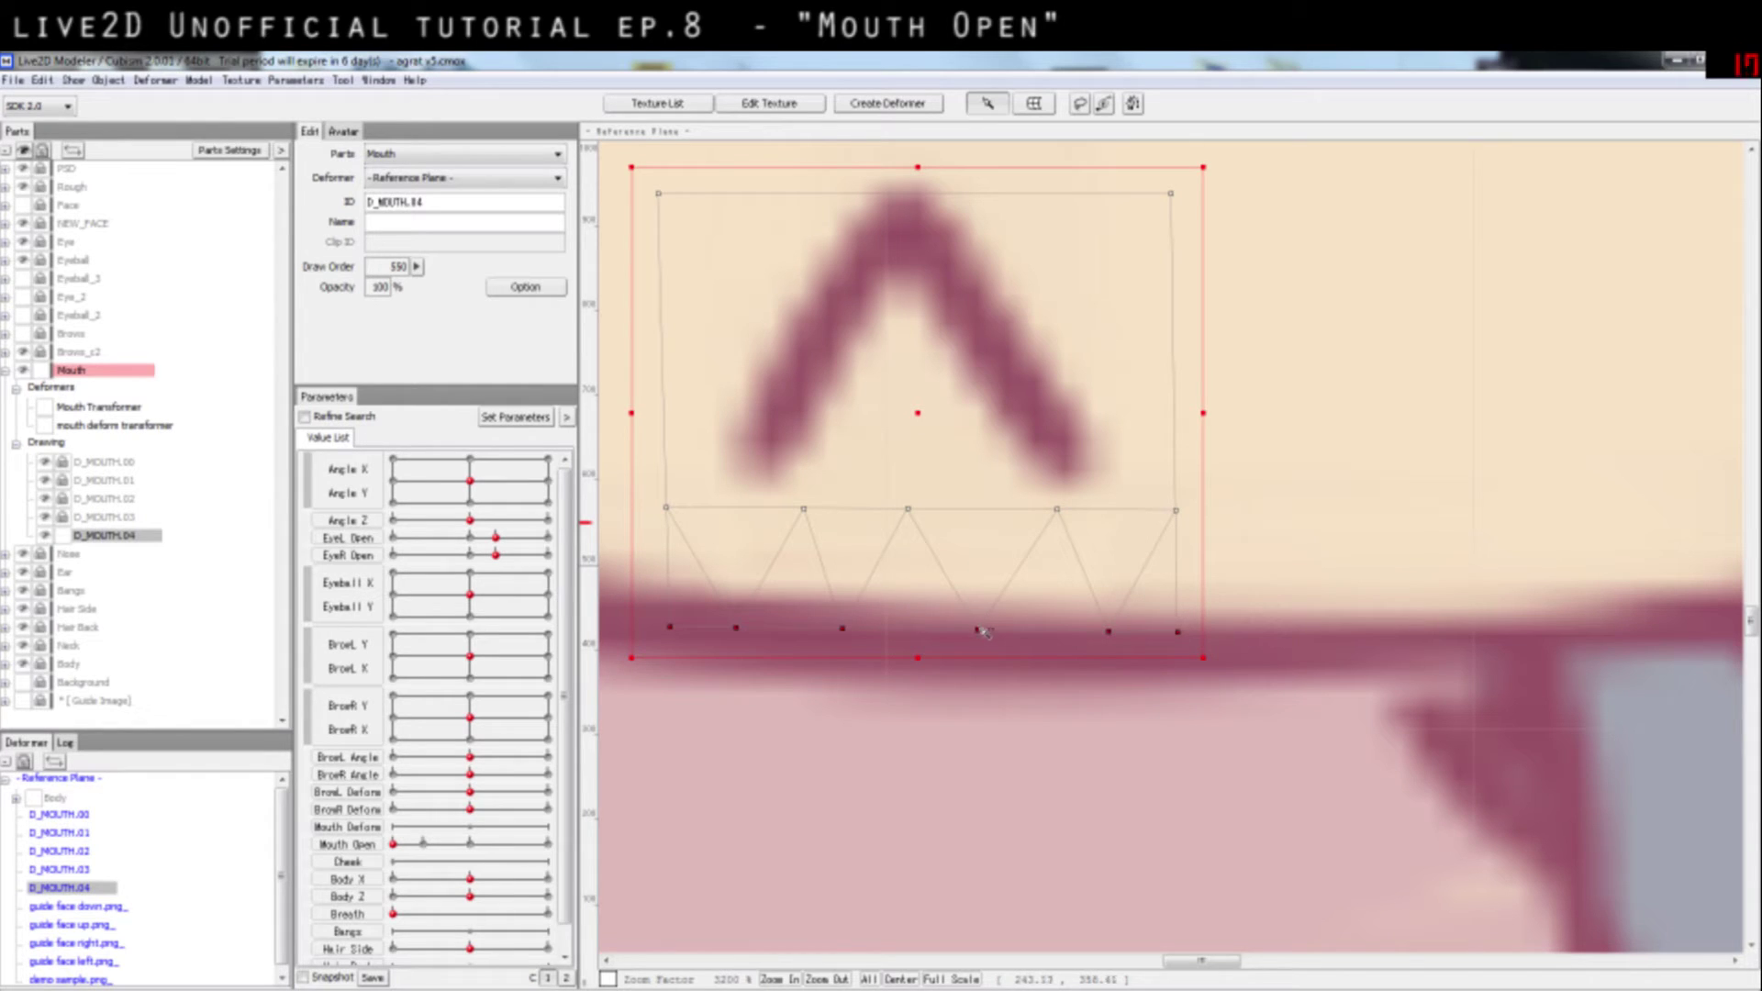
left_click_drag(980, 633, 950, 563)
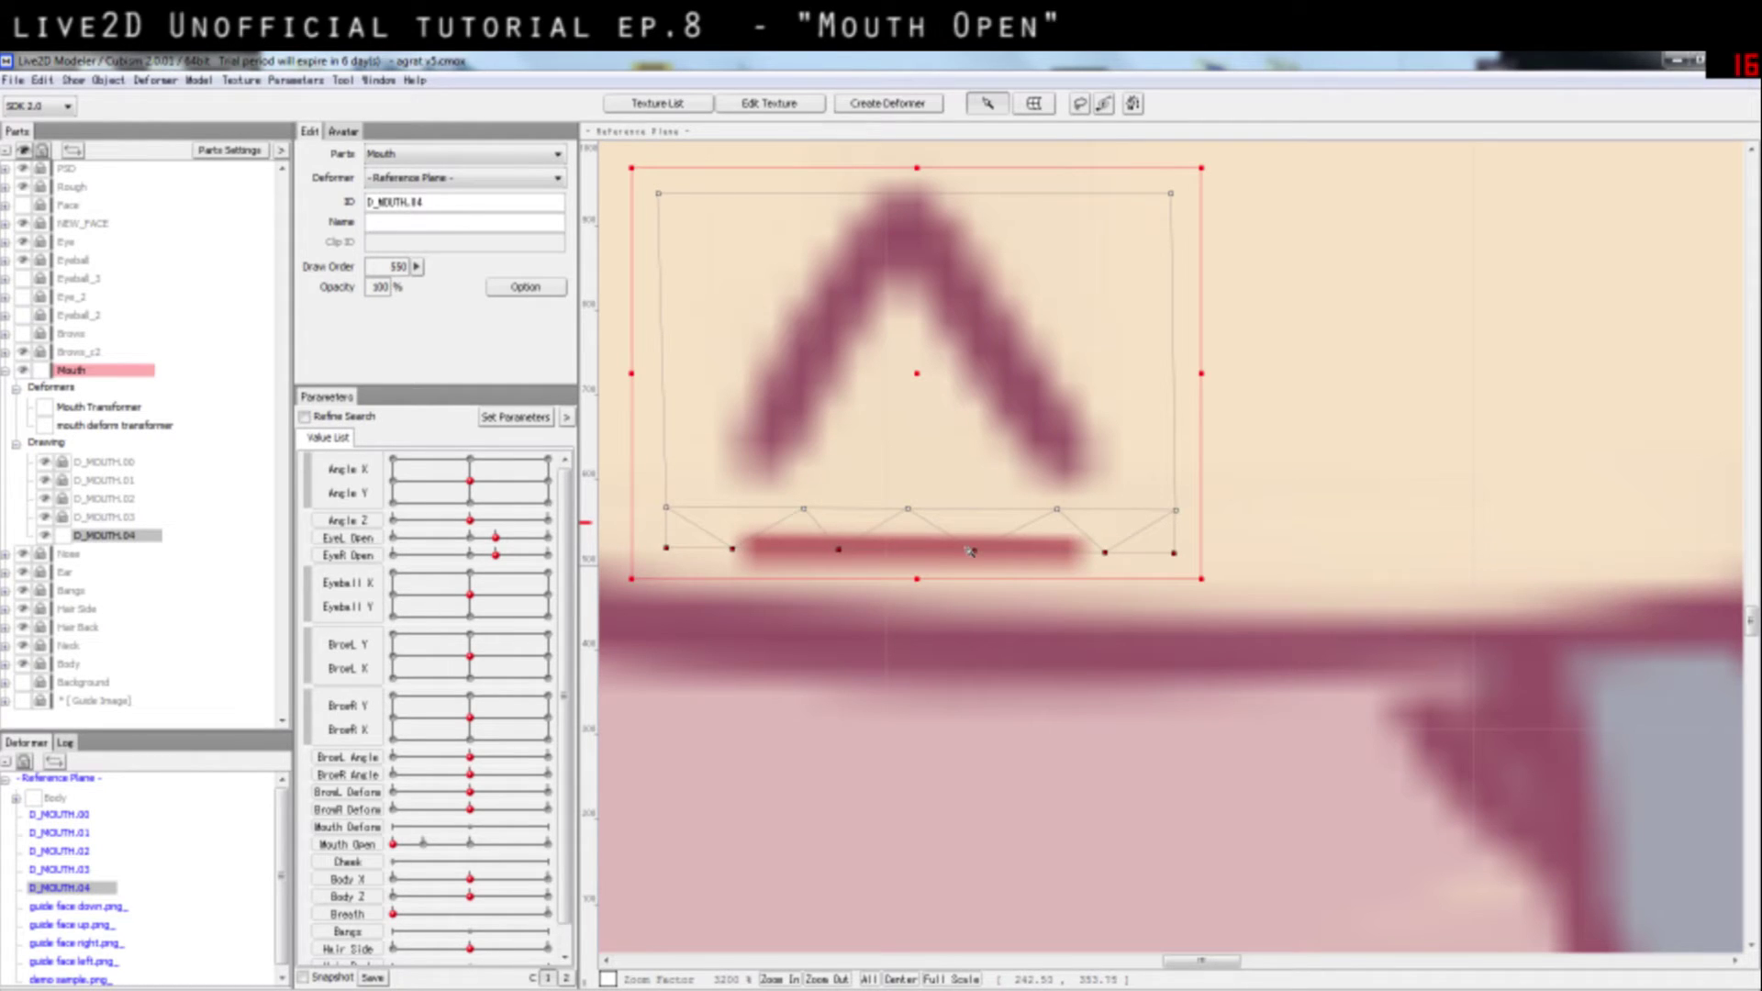
left_click_drag(978, 561, 981, 622)
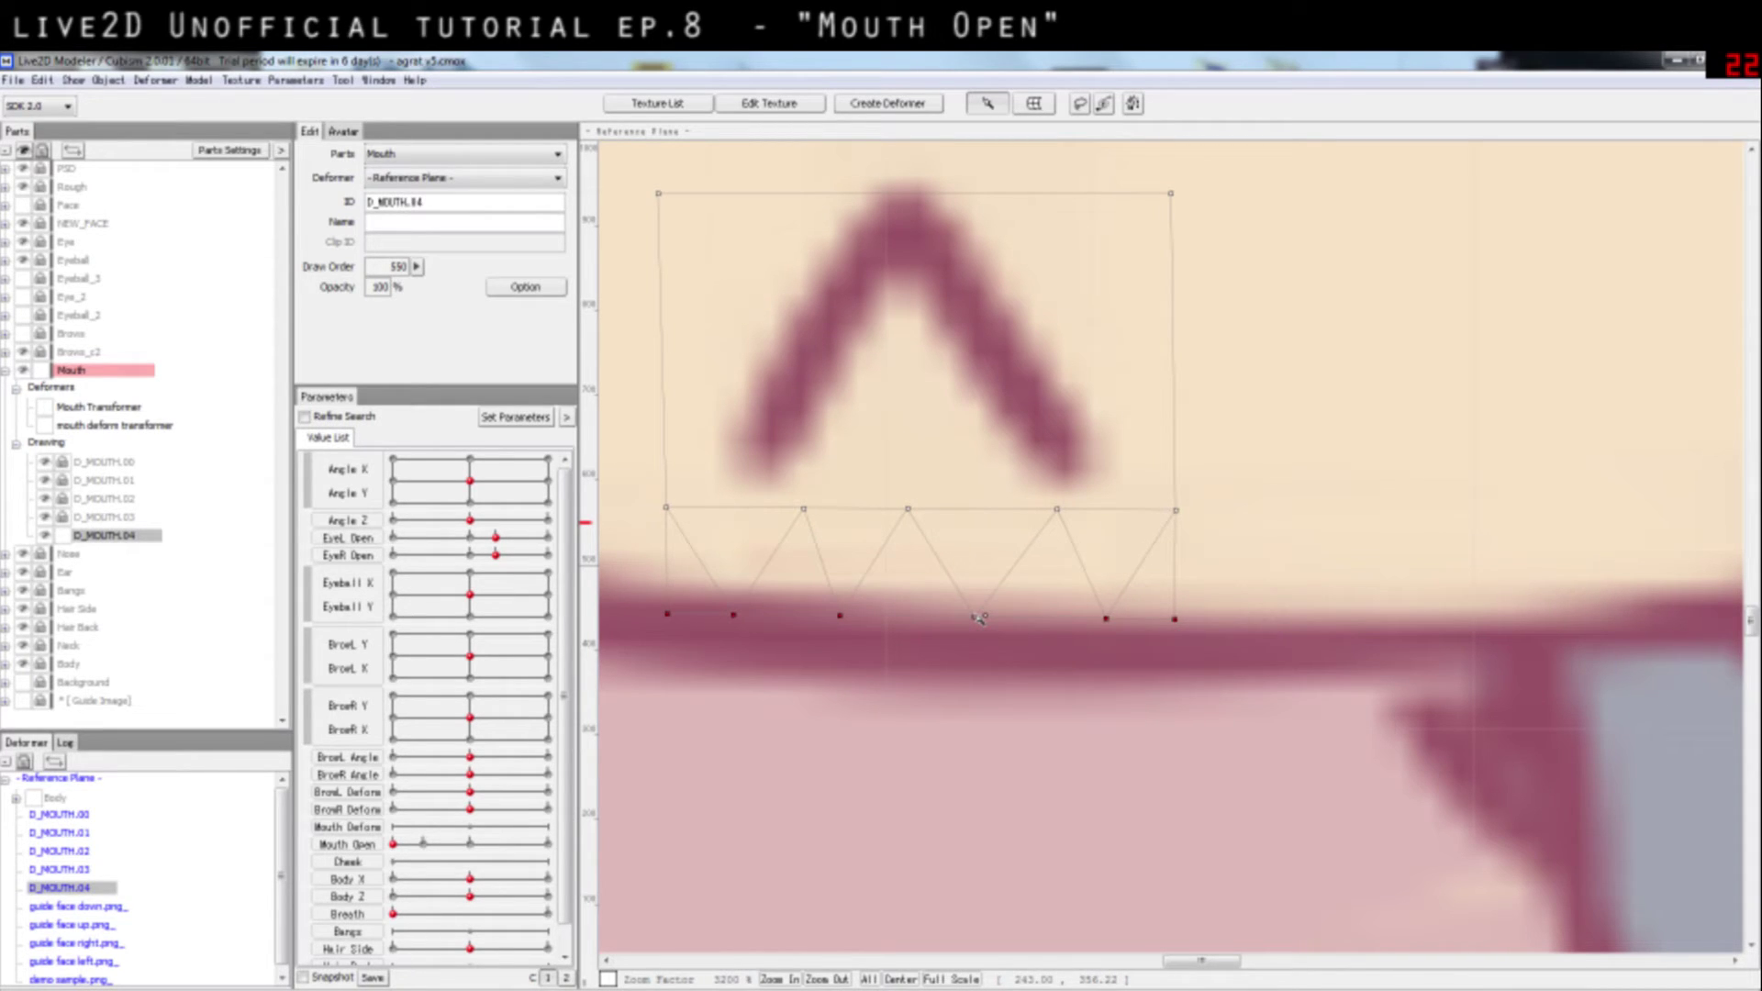
left_click_drag(979, 619, 974, 613)
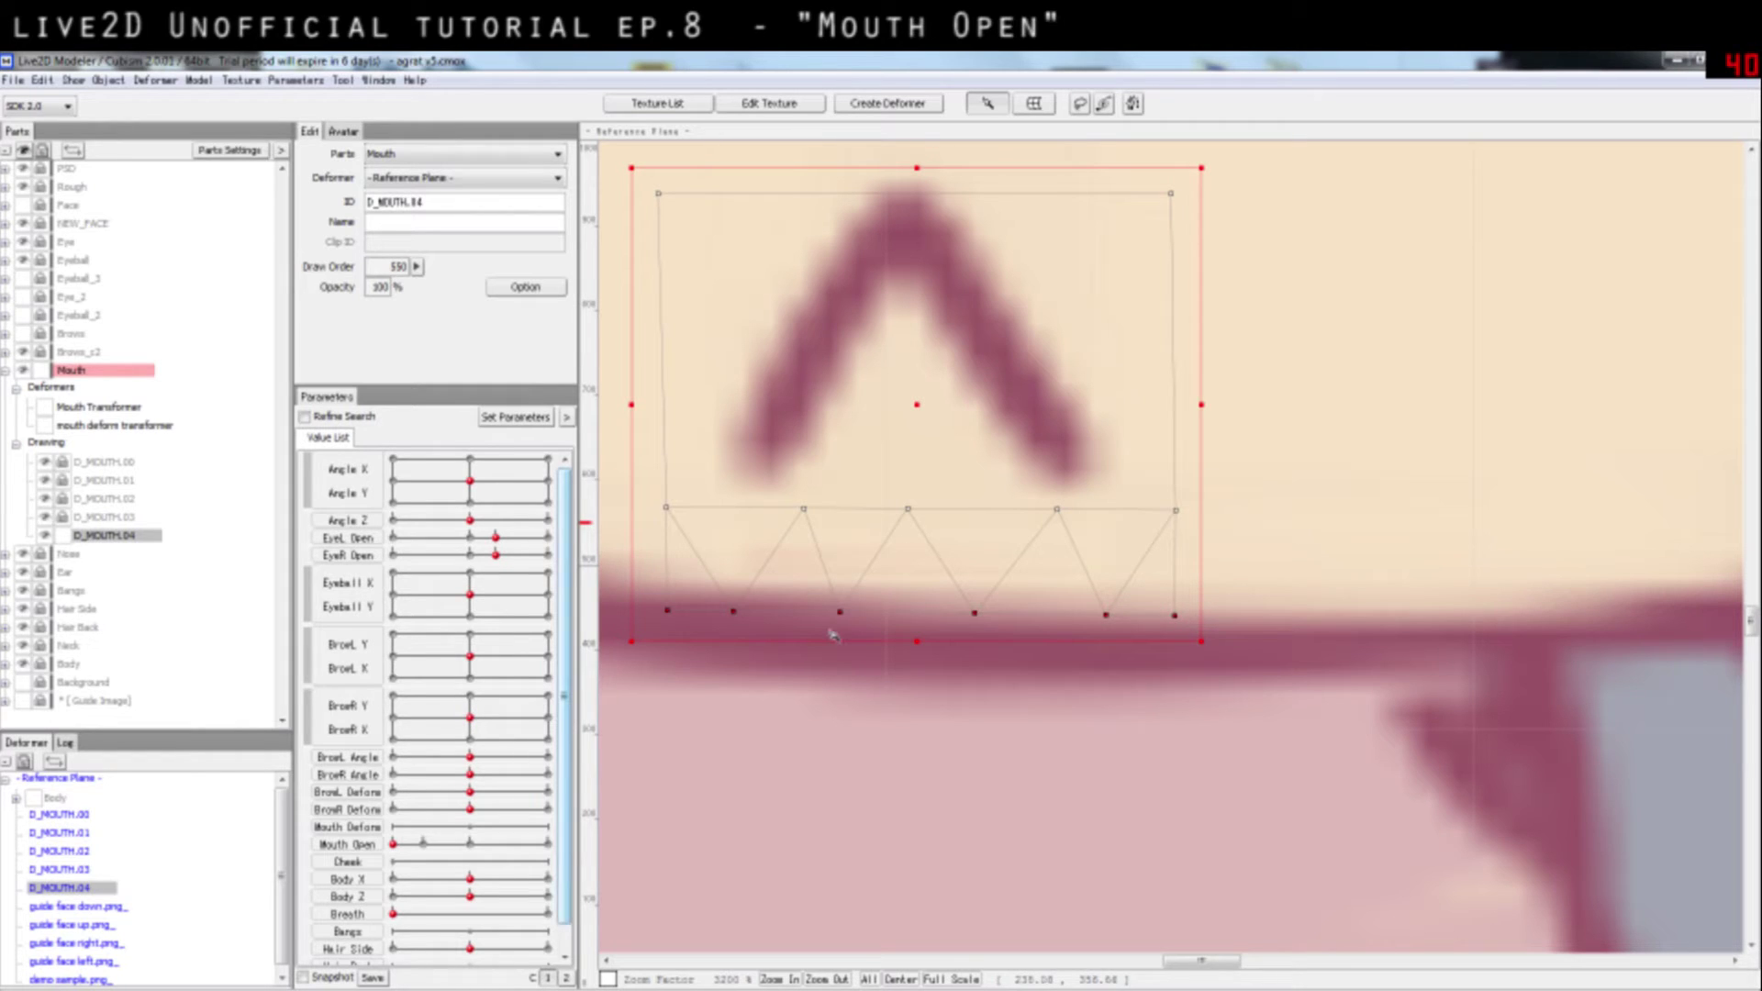
Step: Adjust D_MOUTH.04's bottom mesh points individually into a curve with raised outer corners and a lower middle, and deselect the patch
left_click(718, 662)
left_click(788, 543)
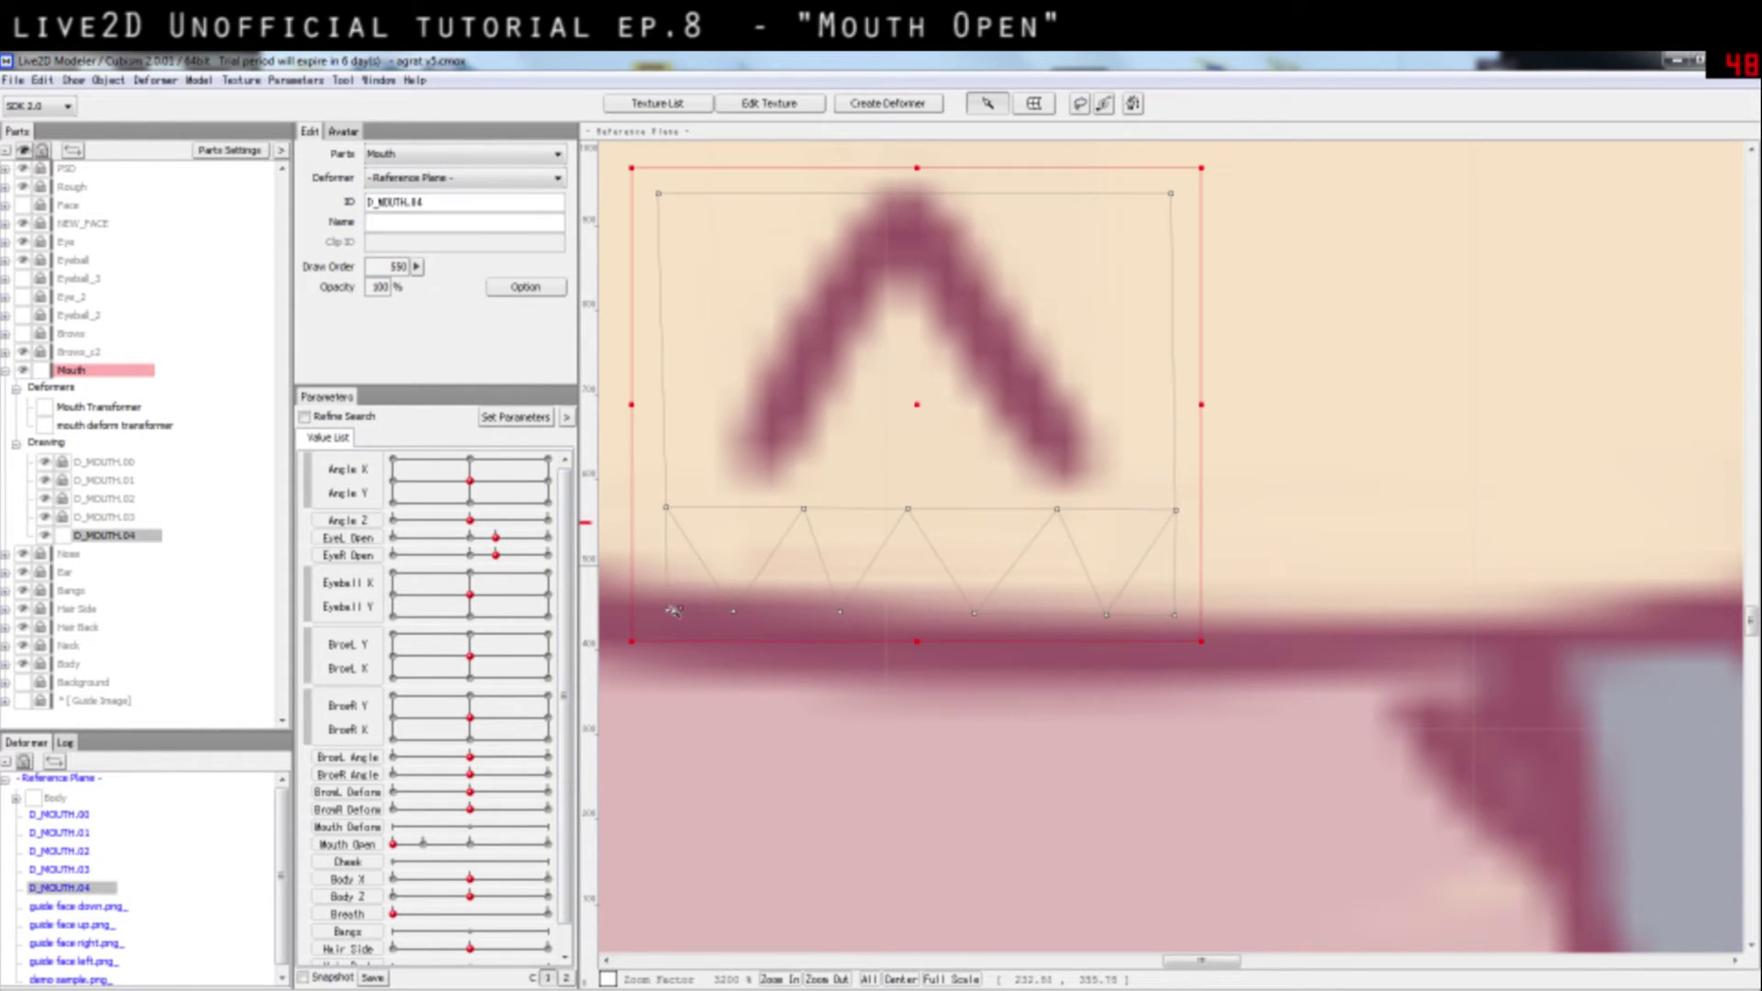
left_click_drag(675, 610, 732, 610)
left_click_drag(840, 612, 841, 627)
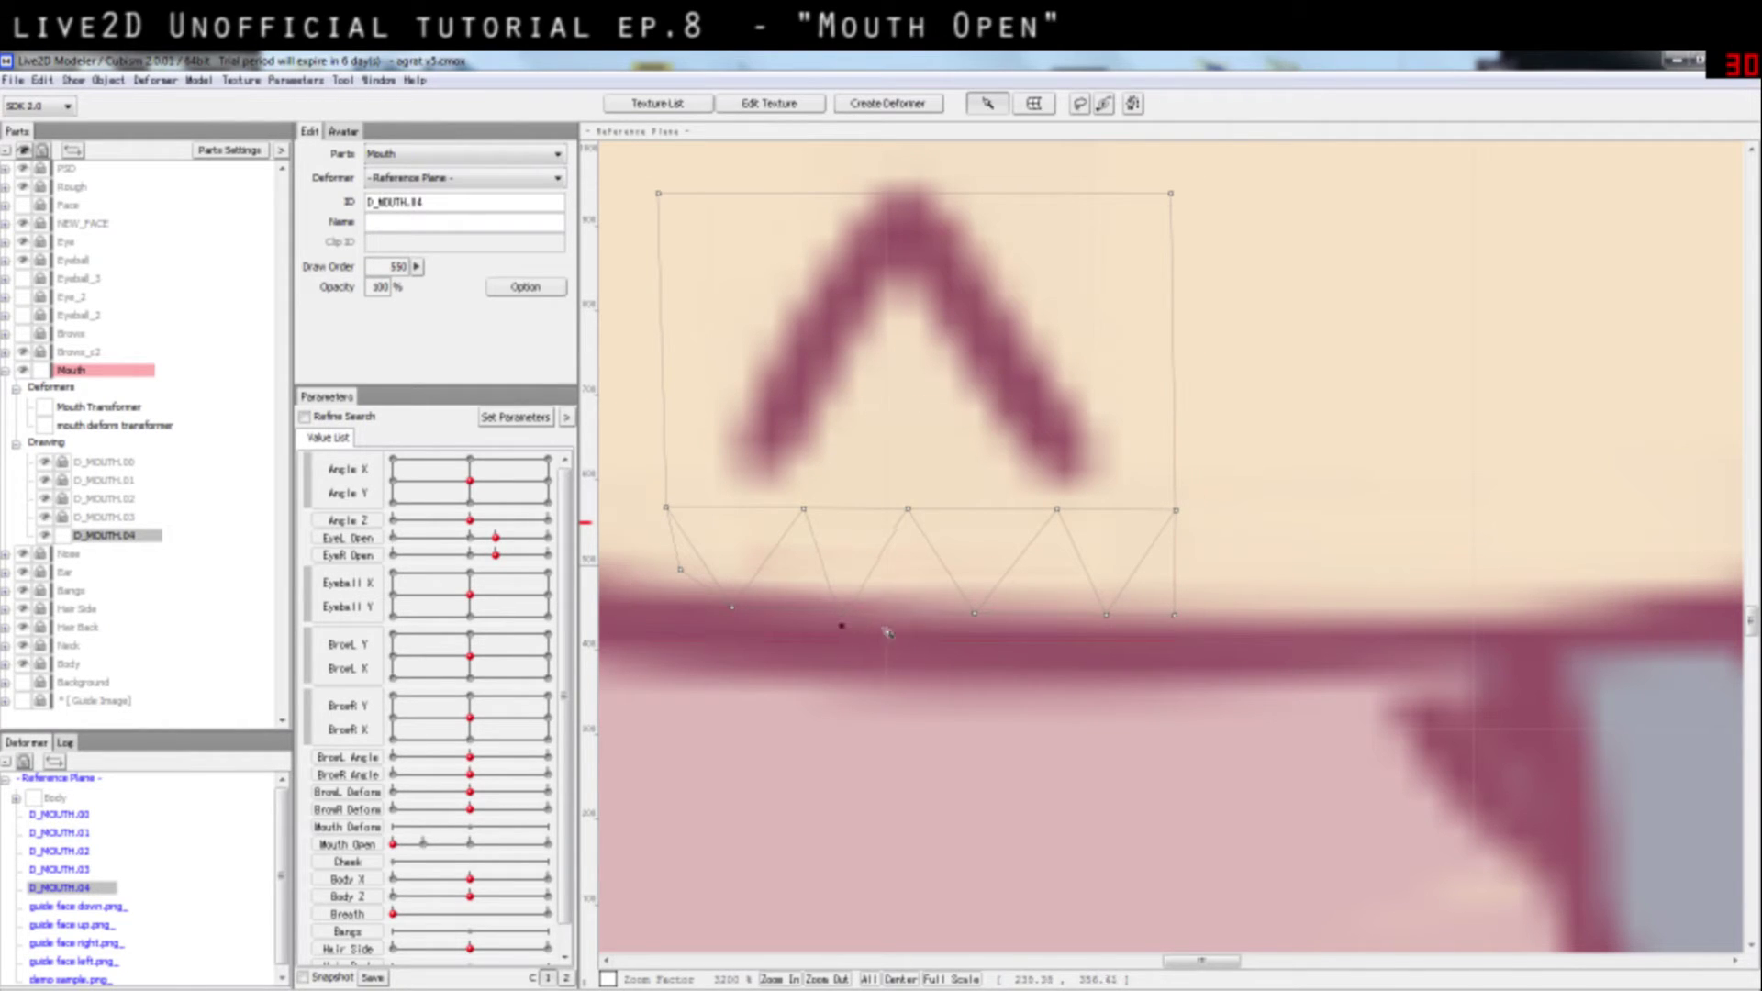
left_click_drag(974, 613, 977, 626)
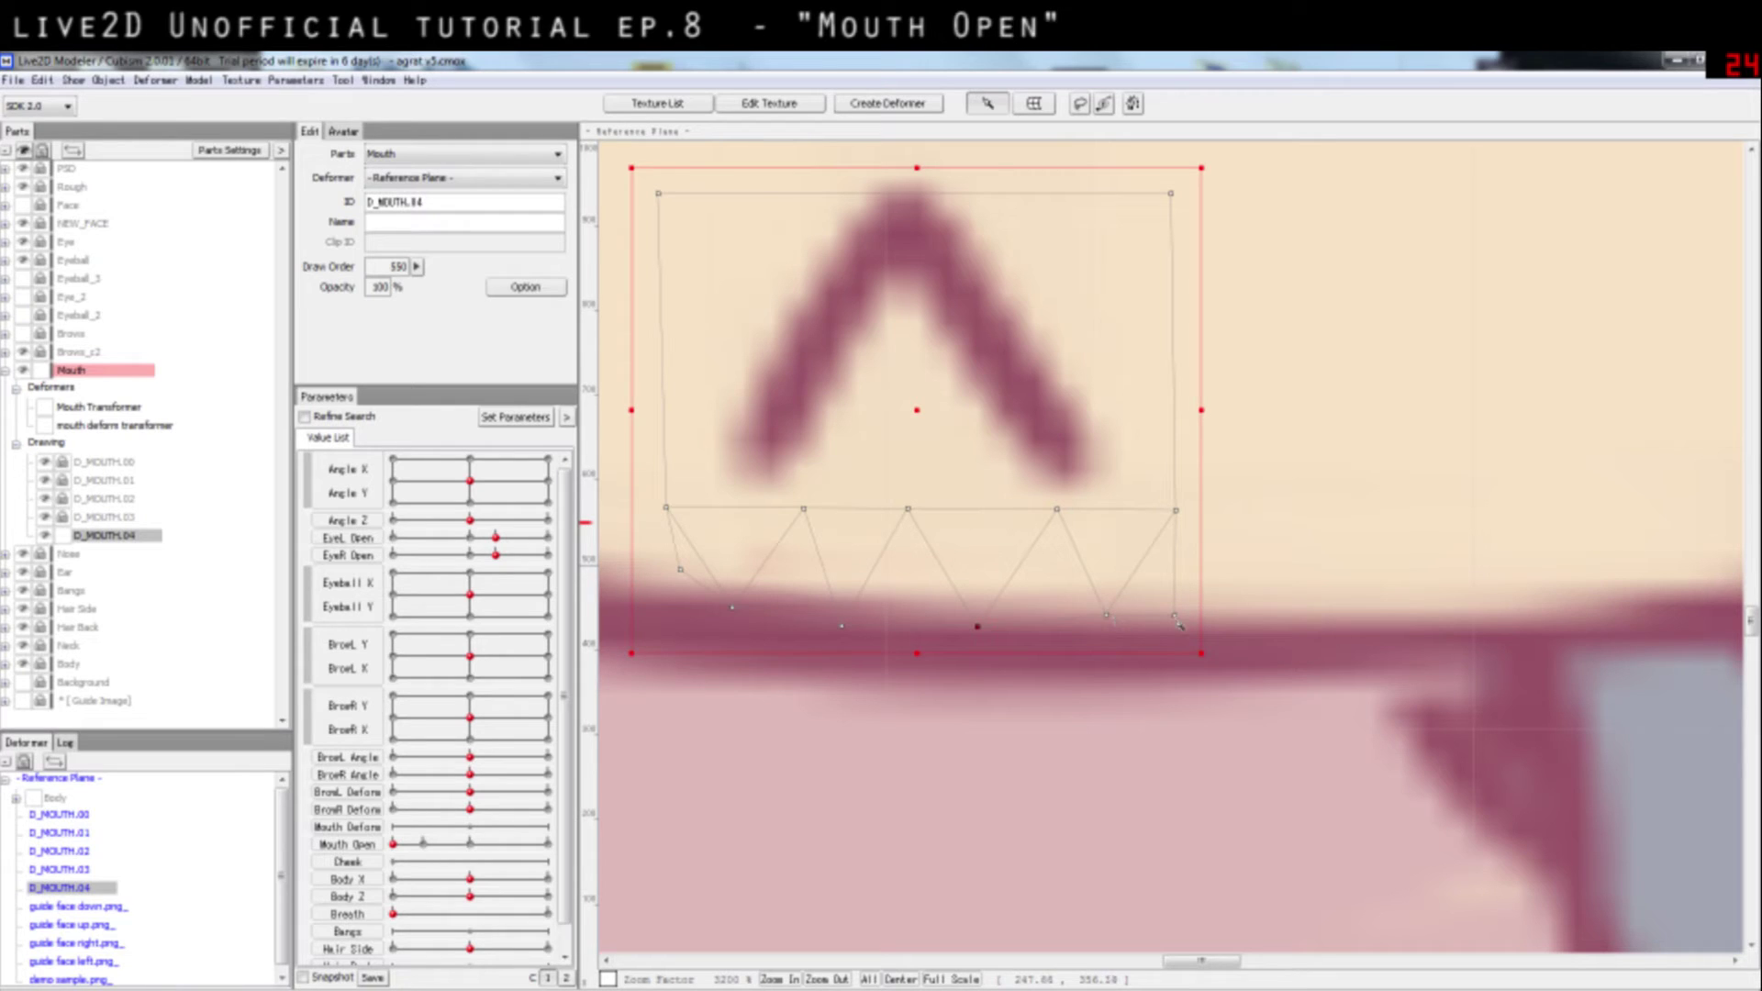
left_click_drag(1180, 615, 1173, 596)
left_click(1264, 545)
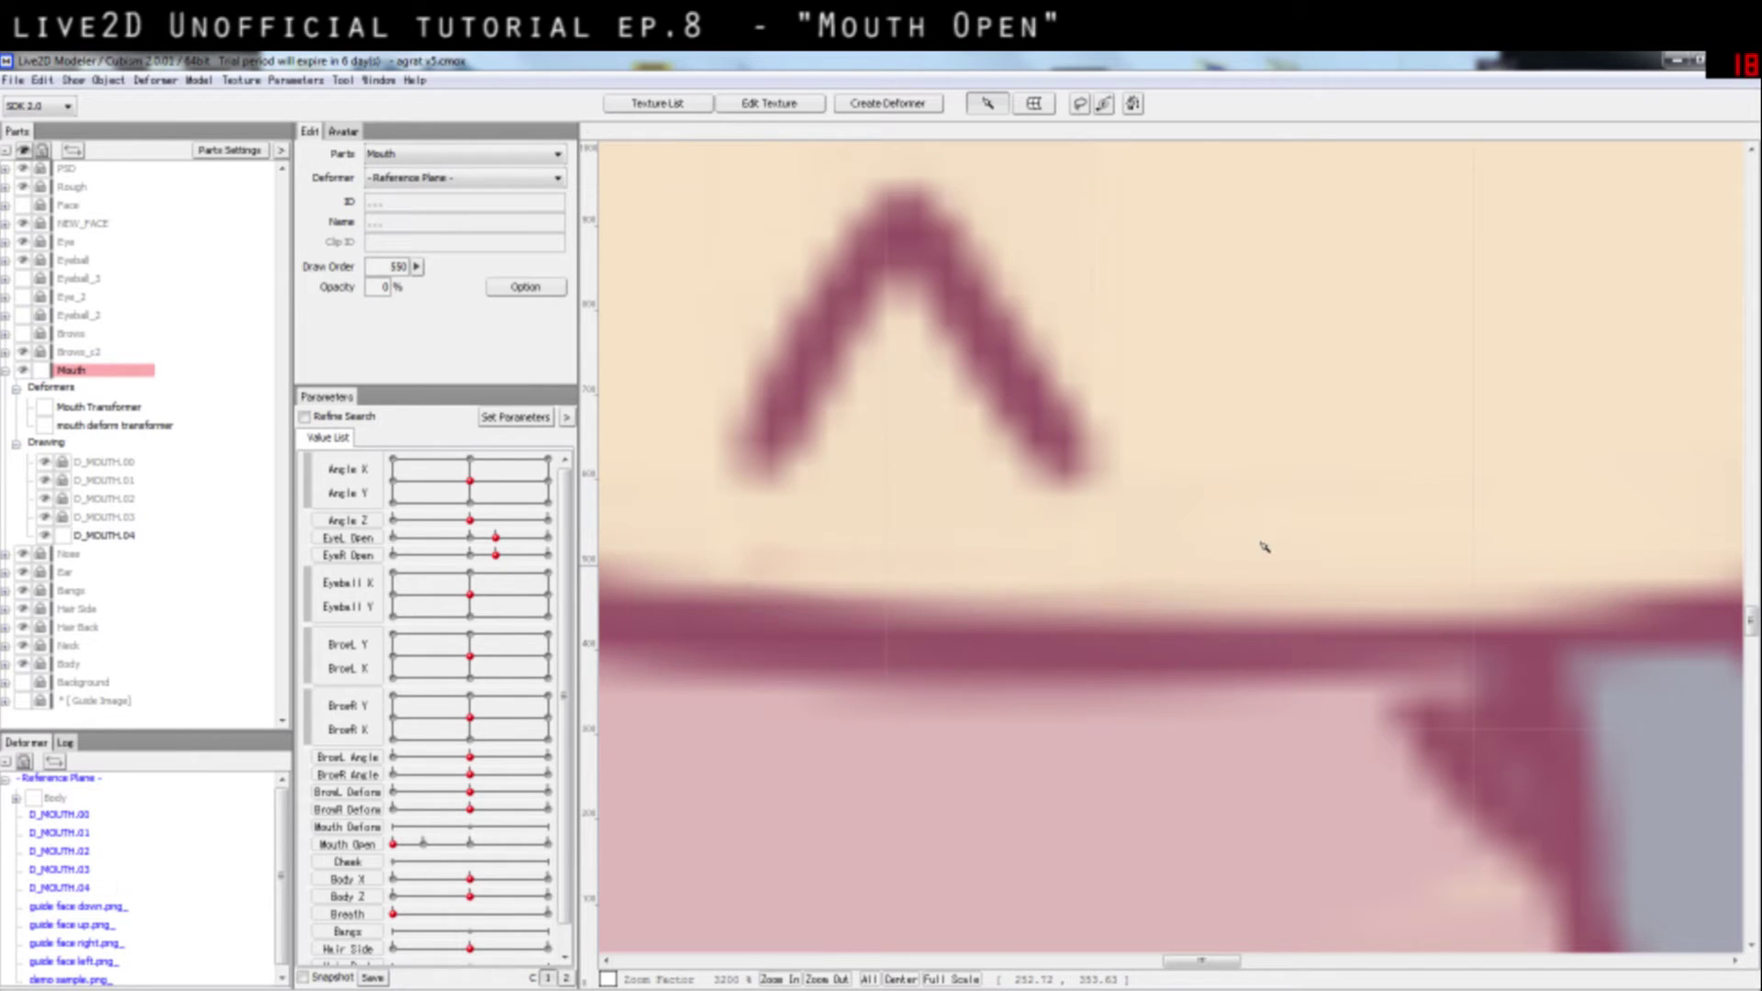
Step: Give D_MOUTH.04 four Mouth Open keys at 0, 0.2, 0.5 and 1
scroll(1339, 537, "down", 1)
scroll(1339, 537, "down", 3)
scroll(979, 440, "up", 2)
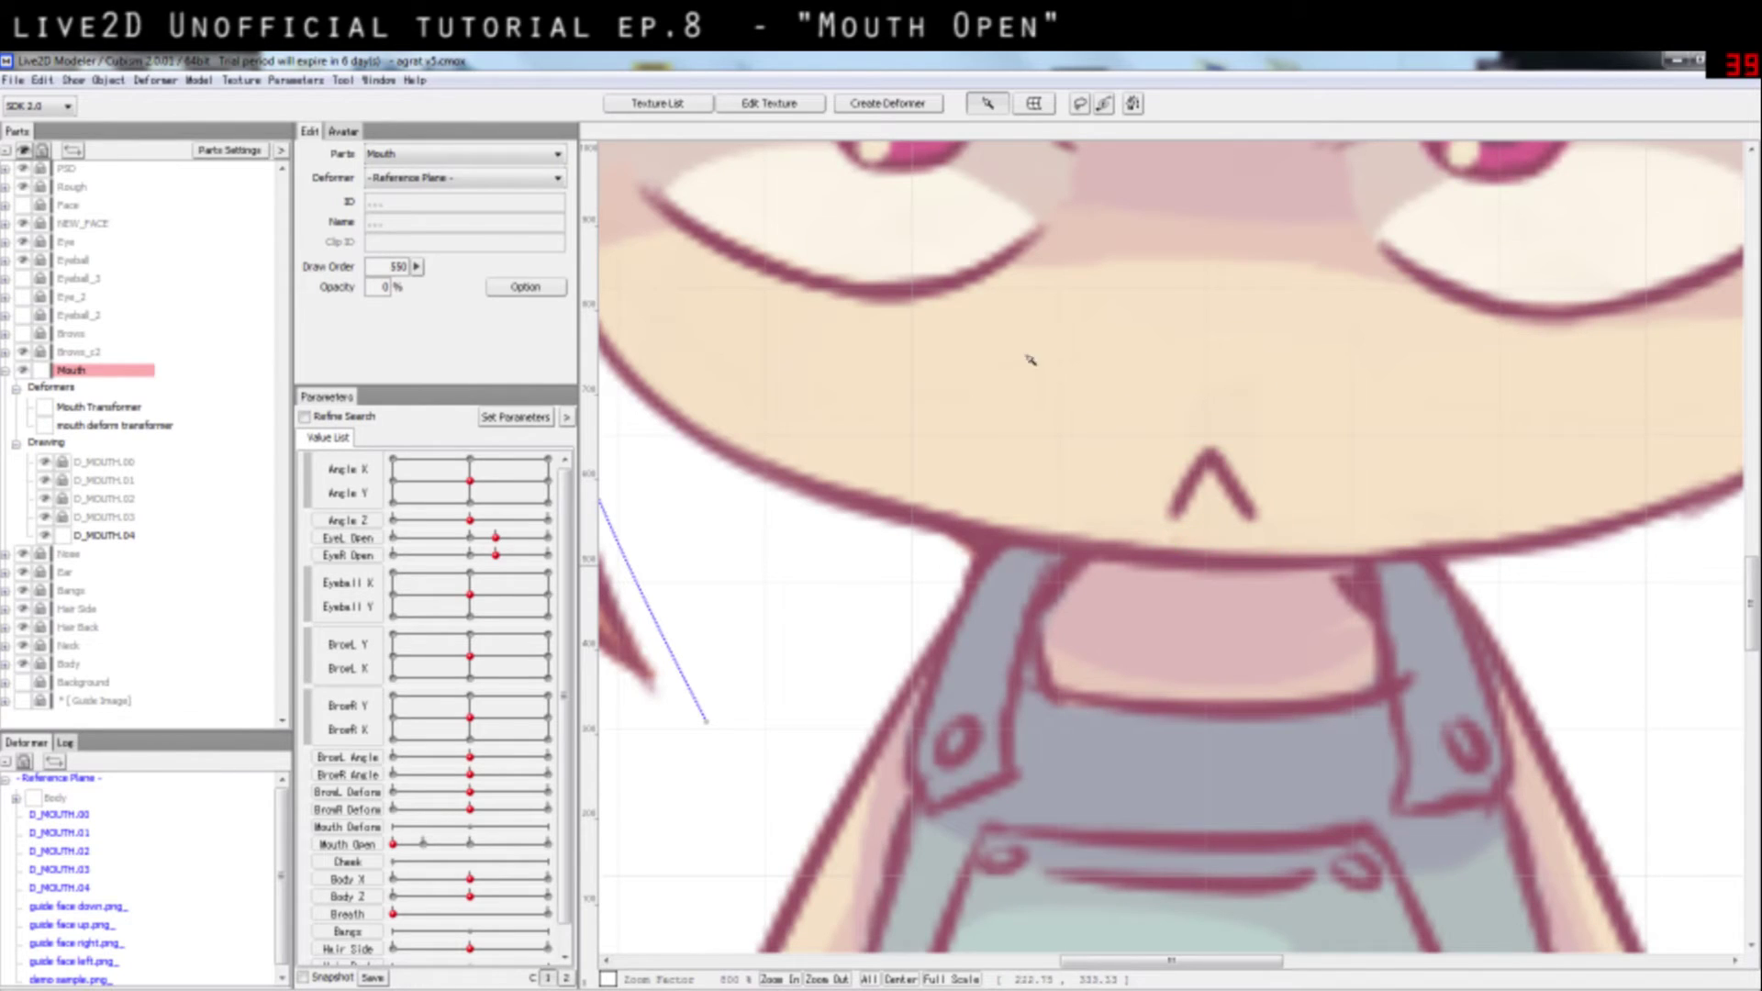
left_click_drag(1337, 315, 1170, 438)
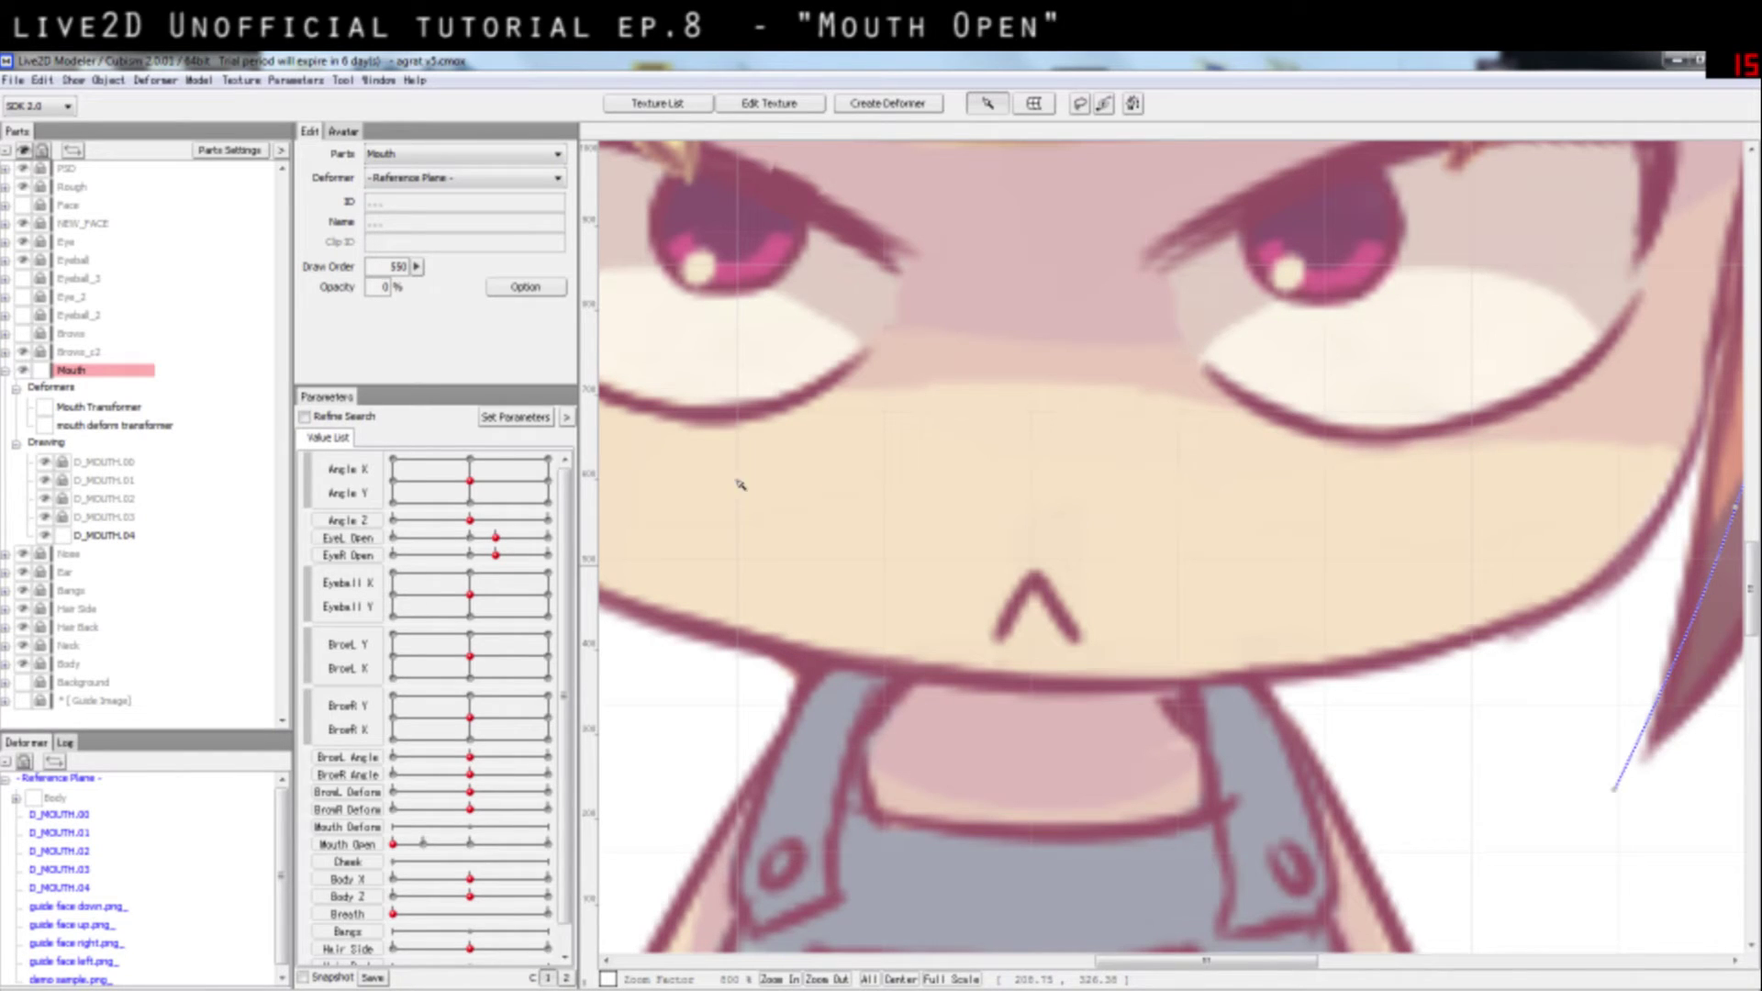
left_click(355, 846)
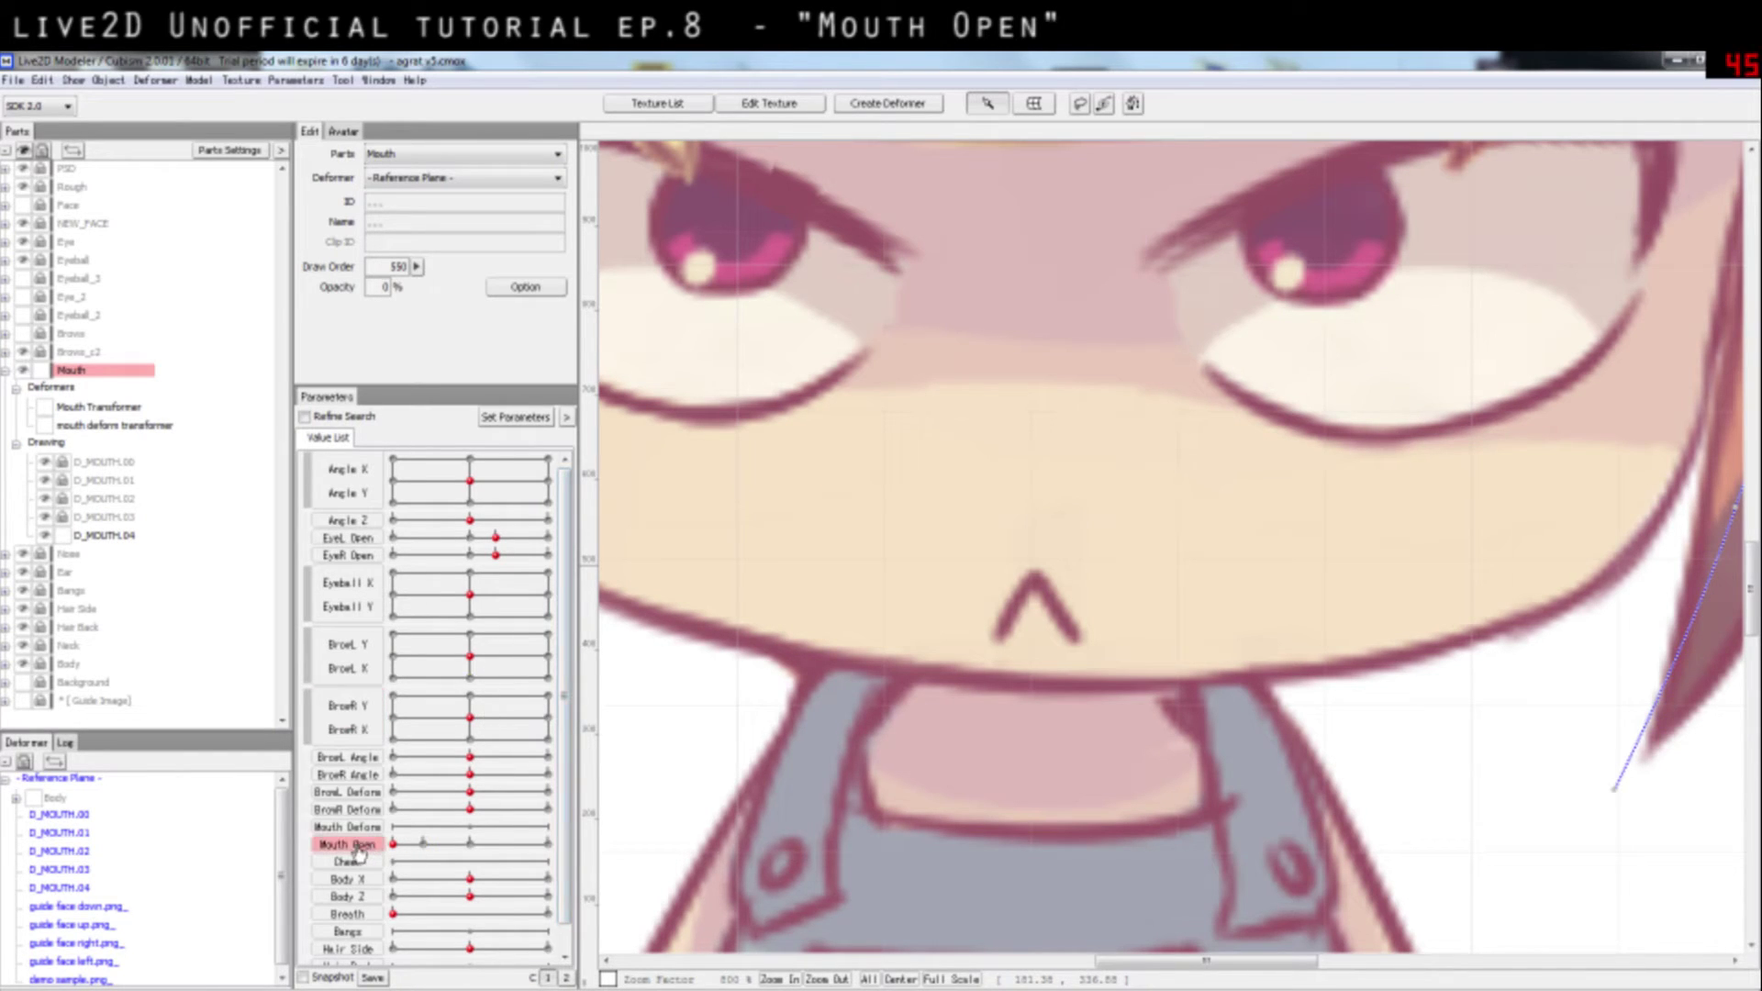
left_click(101, 536)
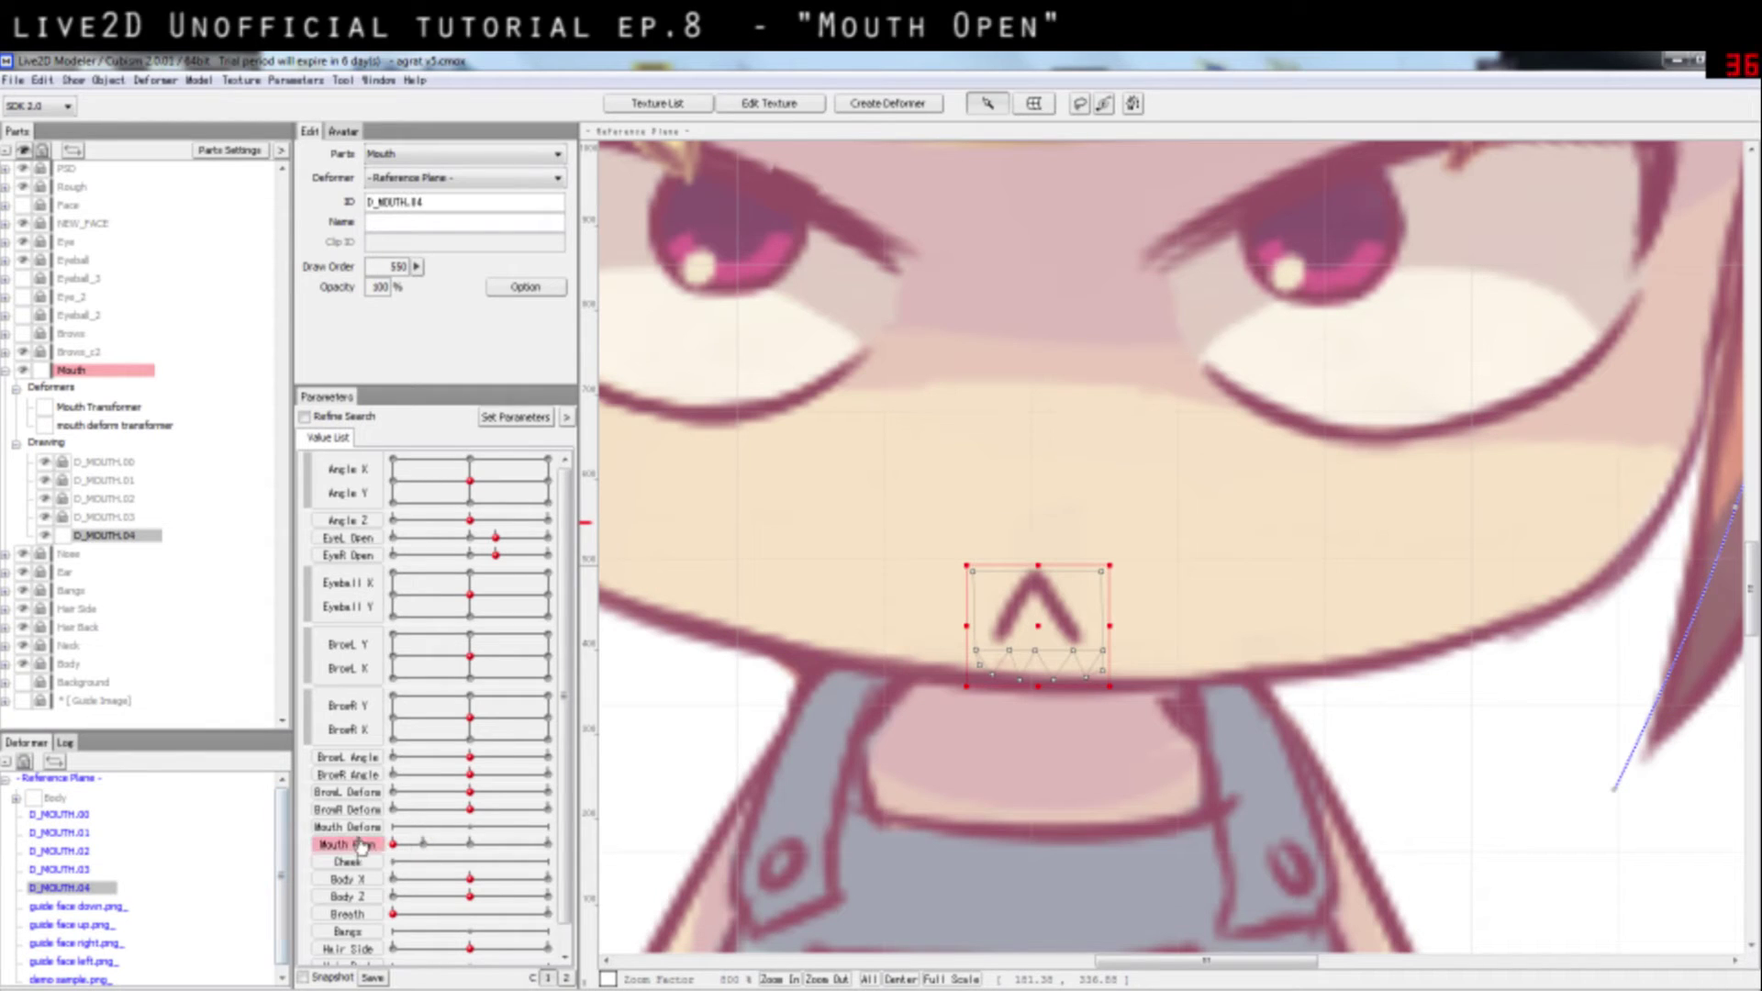
double_click(356, 846)
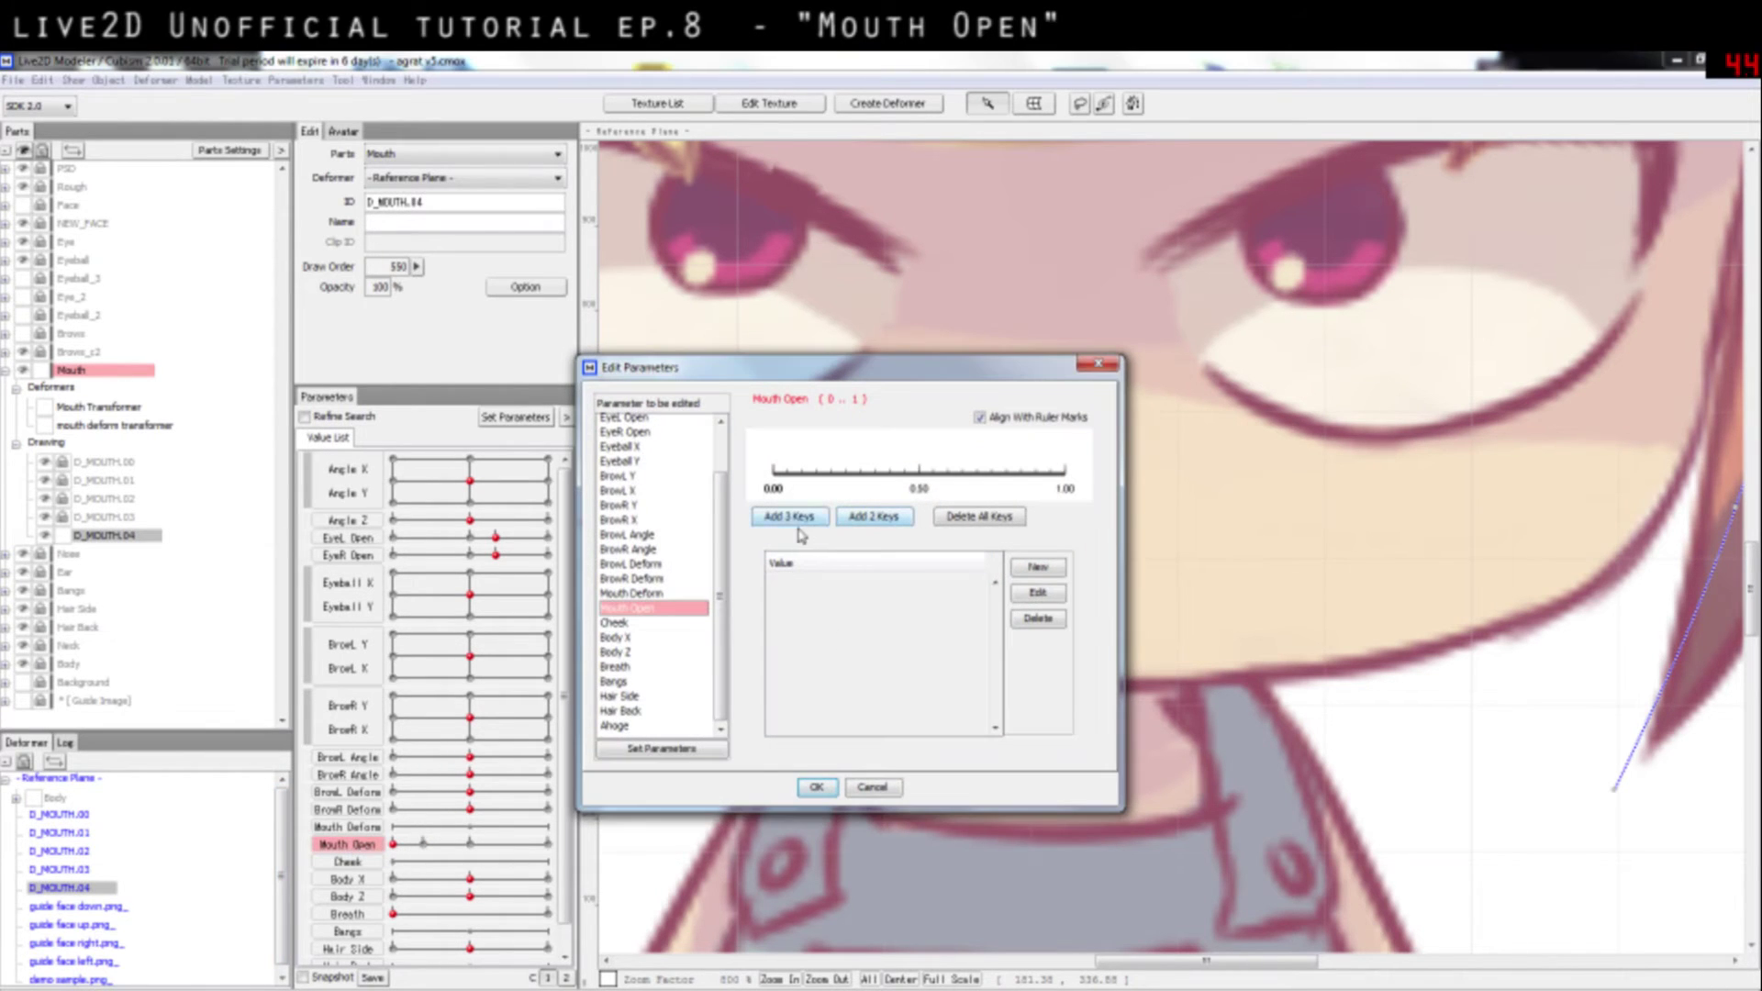
left_click(792, 518)
left_click(831, 474)
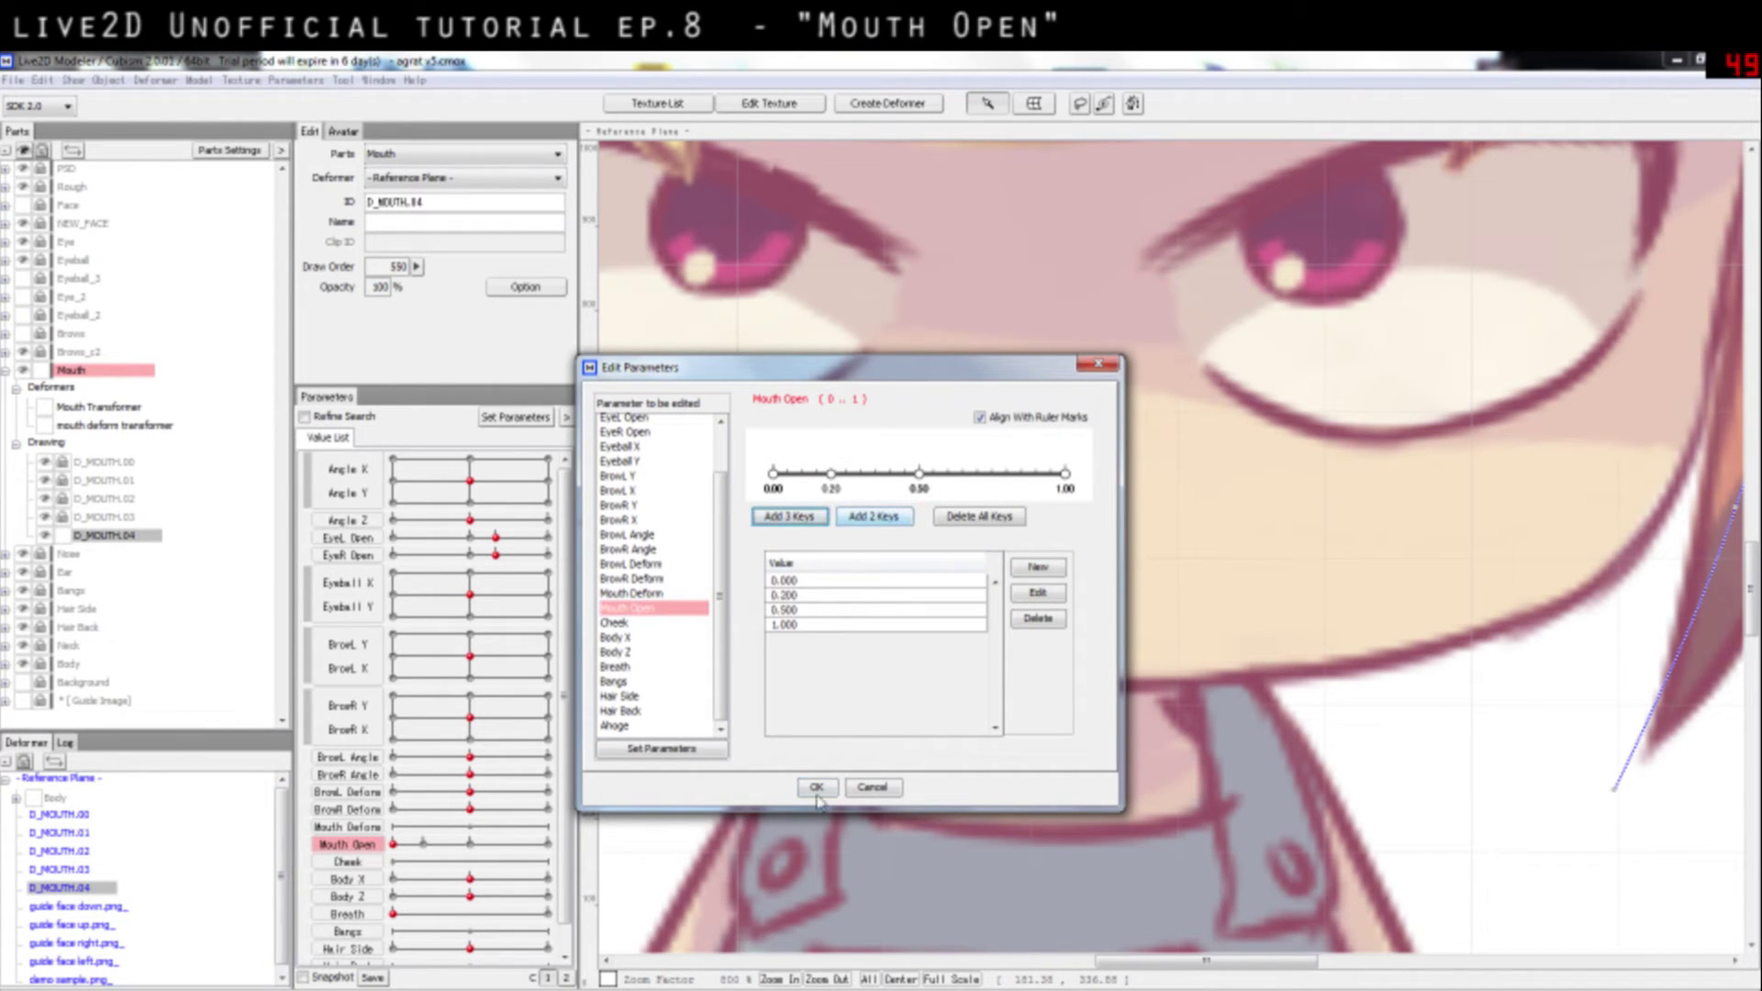
left_click(817, 788)
Step: Set Mouth Open to 0.50 with D_MOUTH.04 selected
scroll(1131, 623, "up", 2)
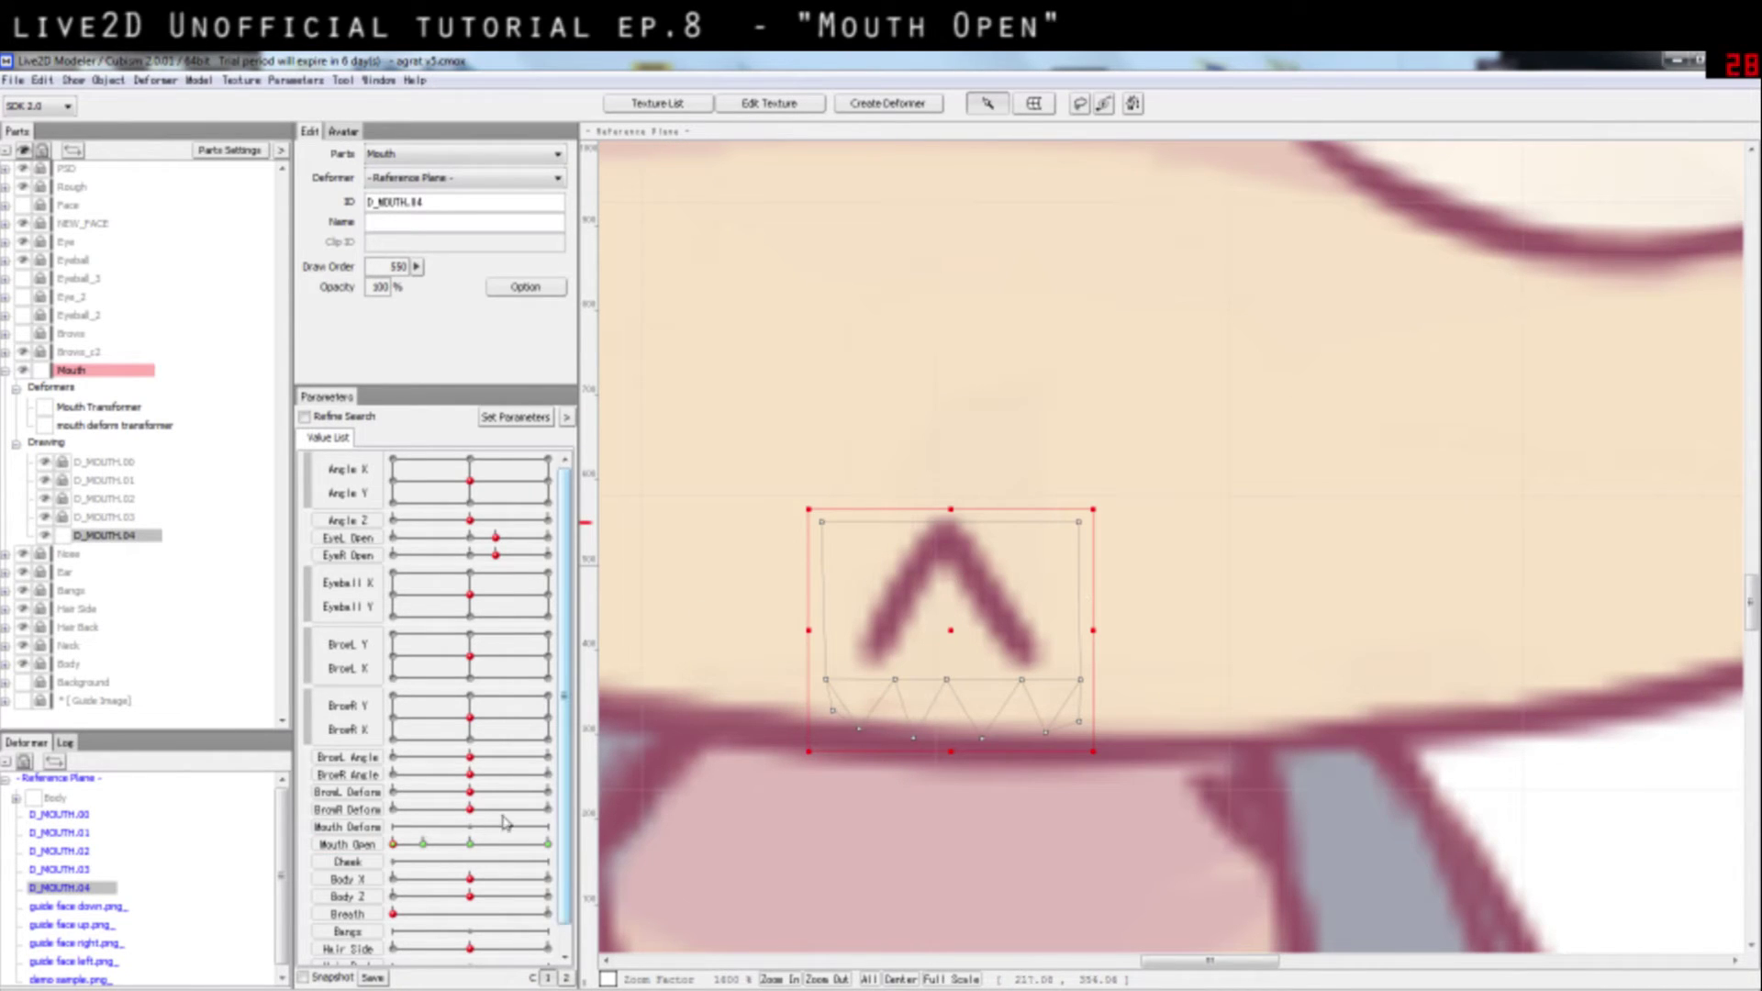
left_click(393, 844)
left_click_drag(393, 845, 470, 855)
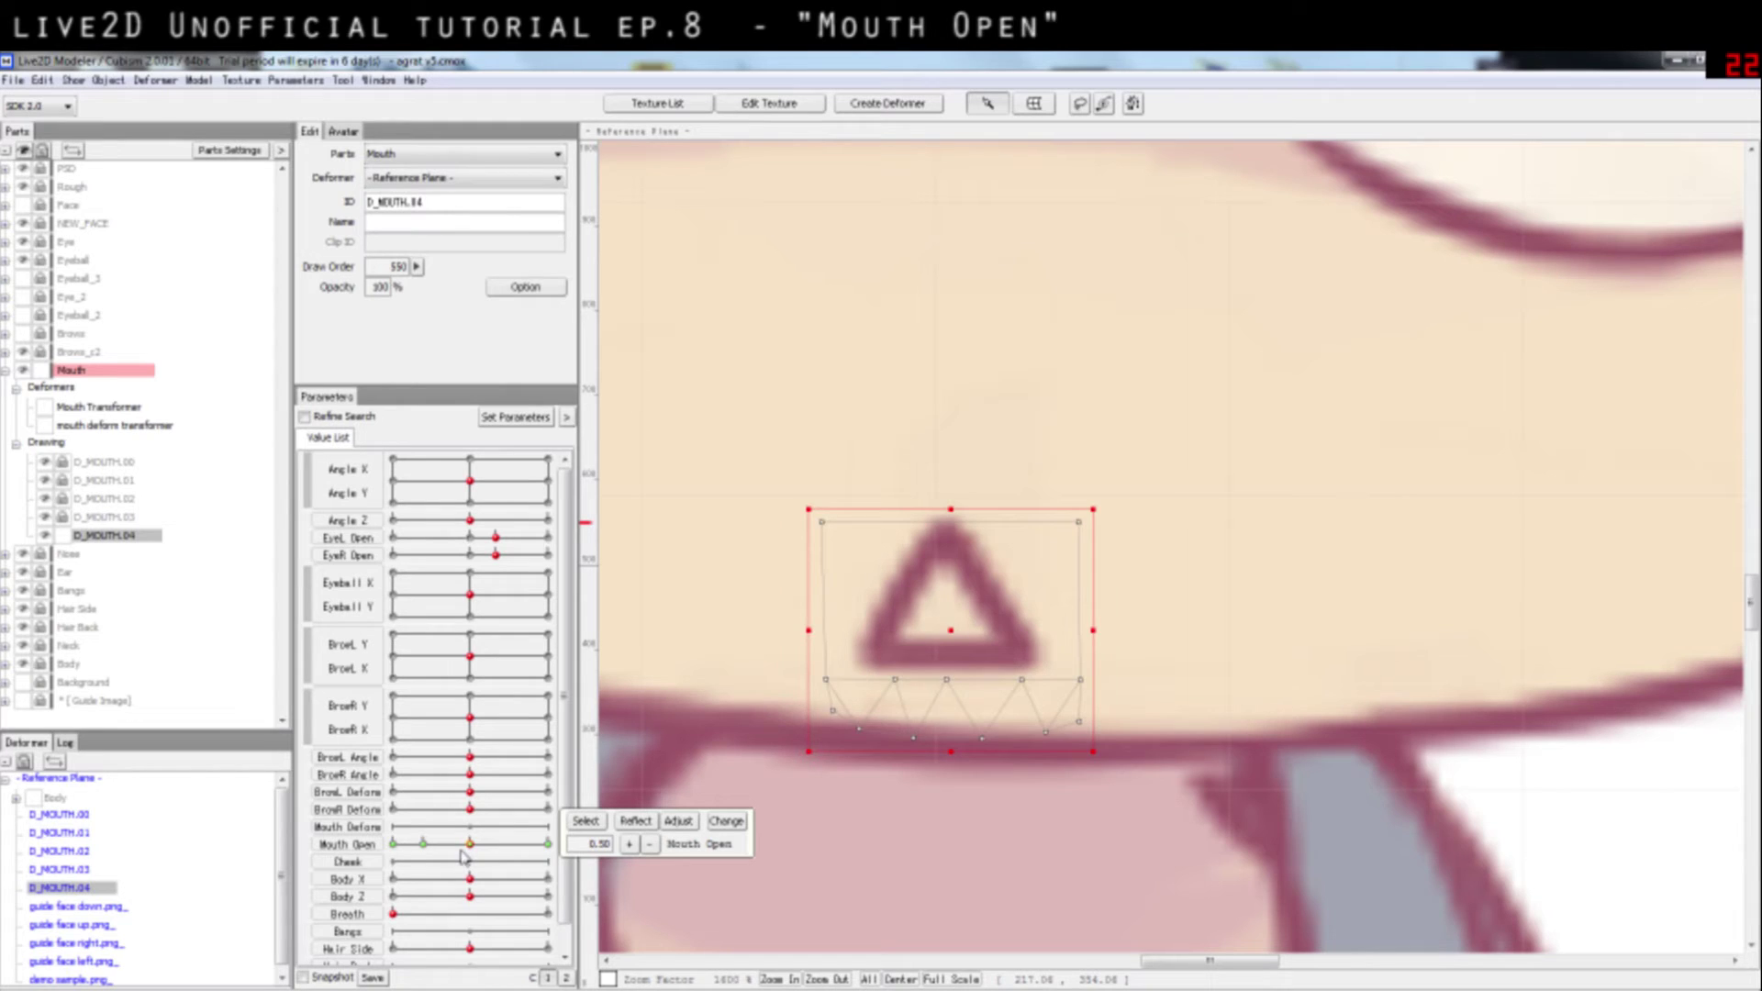
left_click_drag(463, 856, 469, 858)
Step: Edit D_MOUTH.04's mesh, adding an upper horizontal line of points and a second line spanning the patch's full width at mid-height
double_click(950, 575)
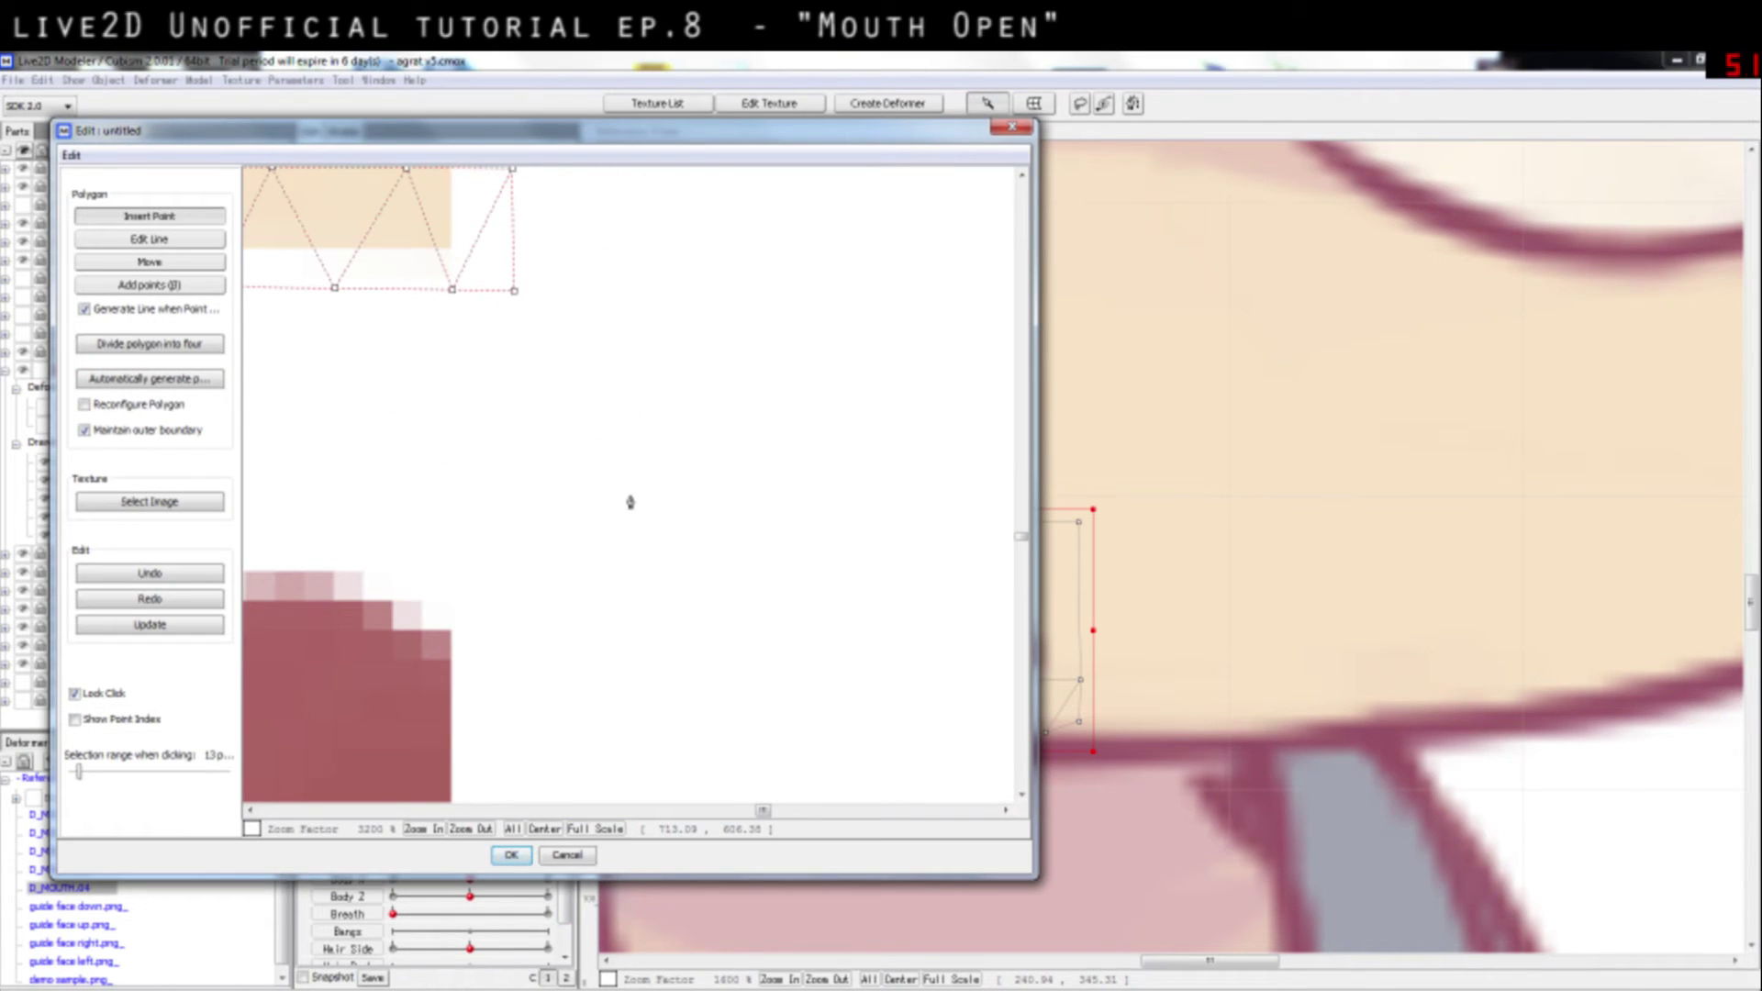
left_click_drag(517, 389, 832, 755)
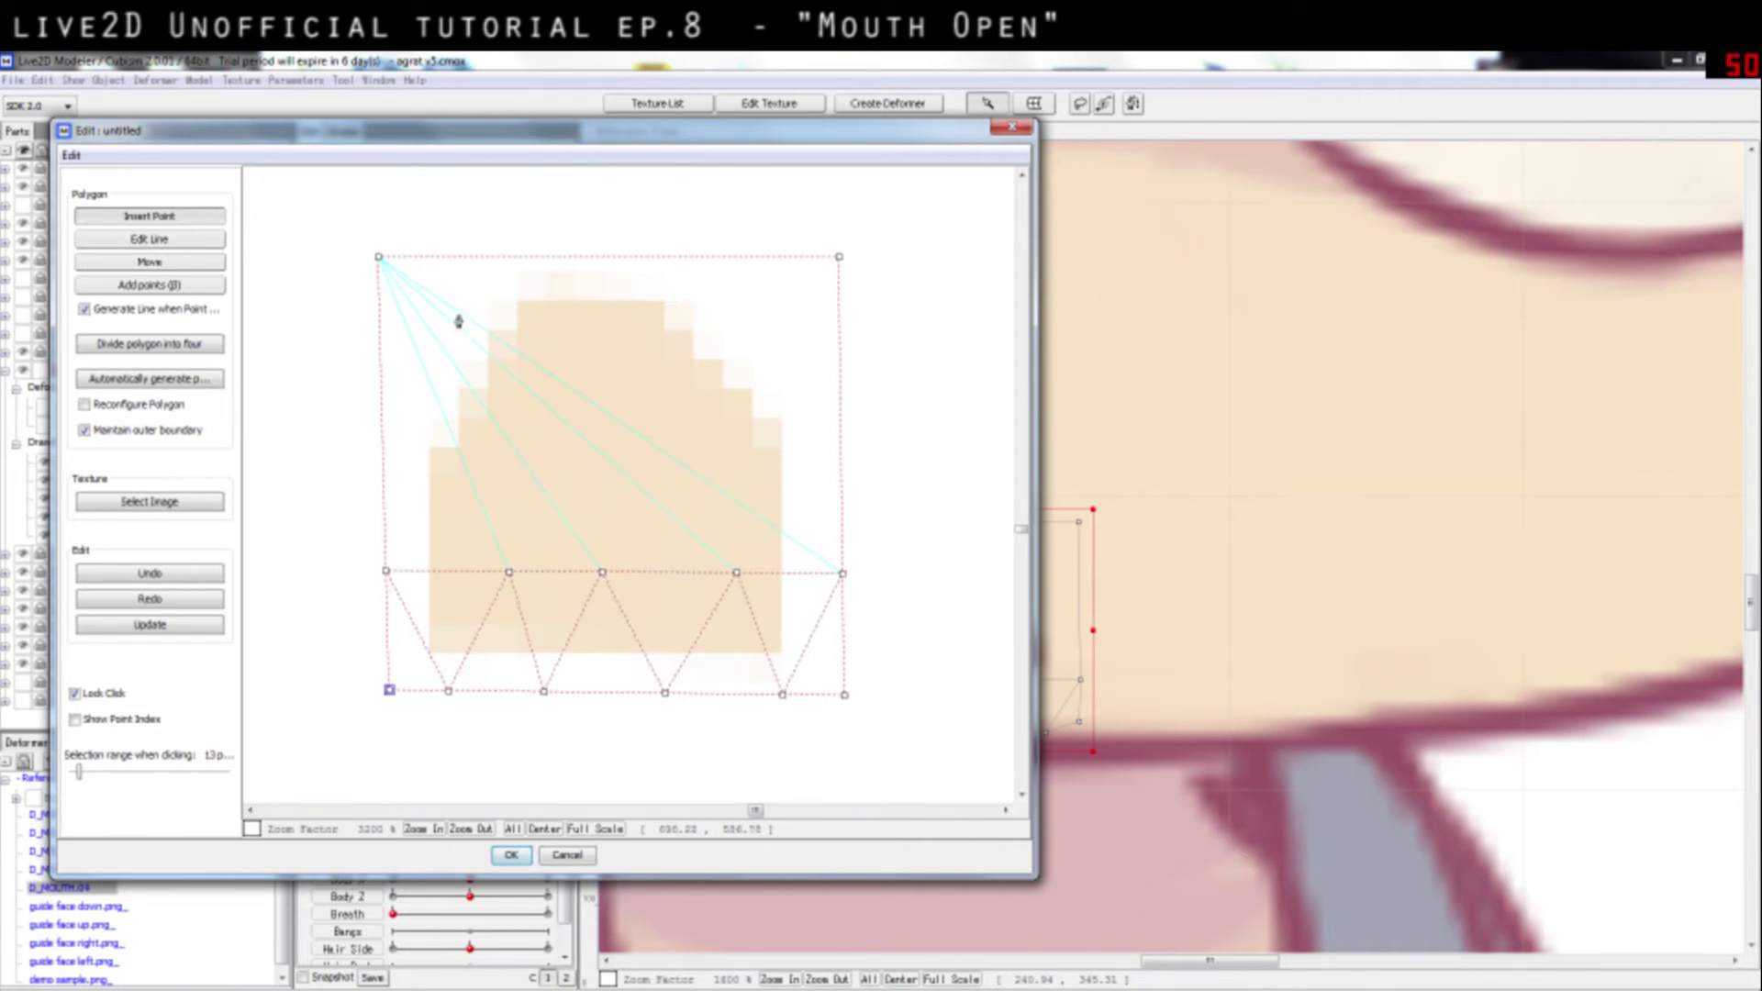
left_click(379, 257)
left_click(447, 358)
left_click(765, 359)
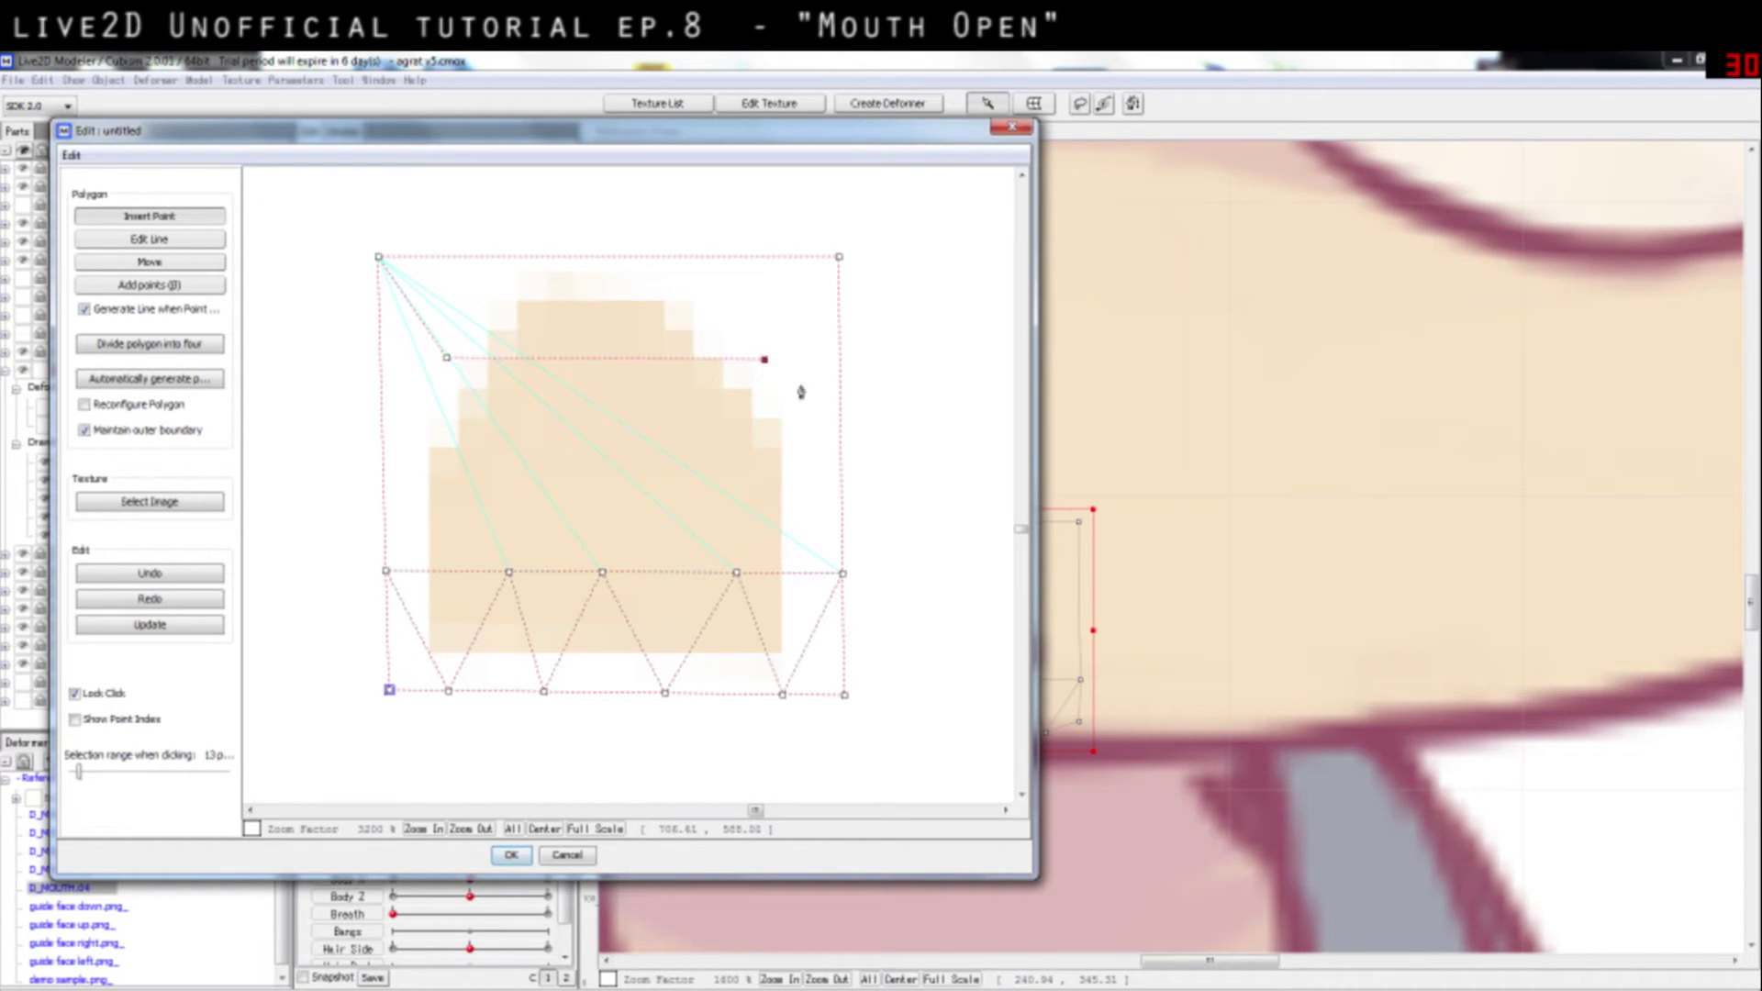
left_click(841, 454)
left_click(382, 463)
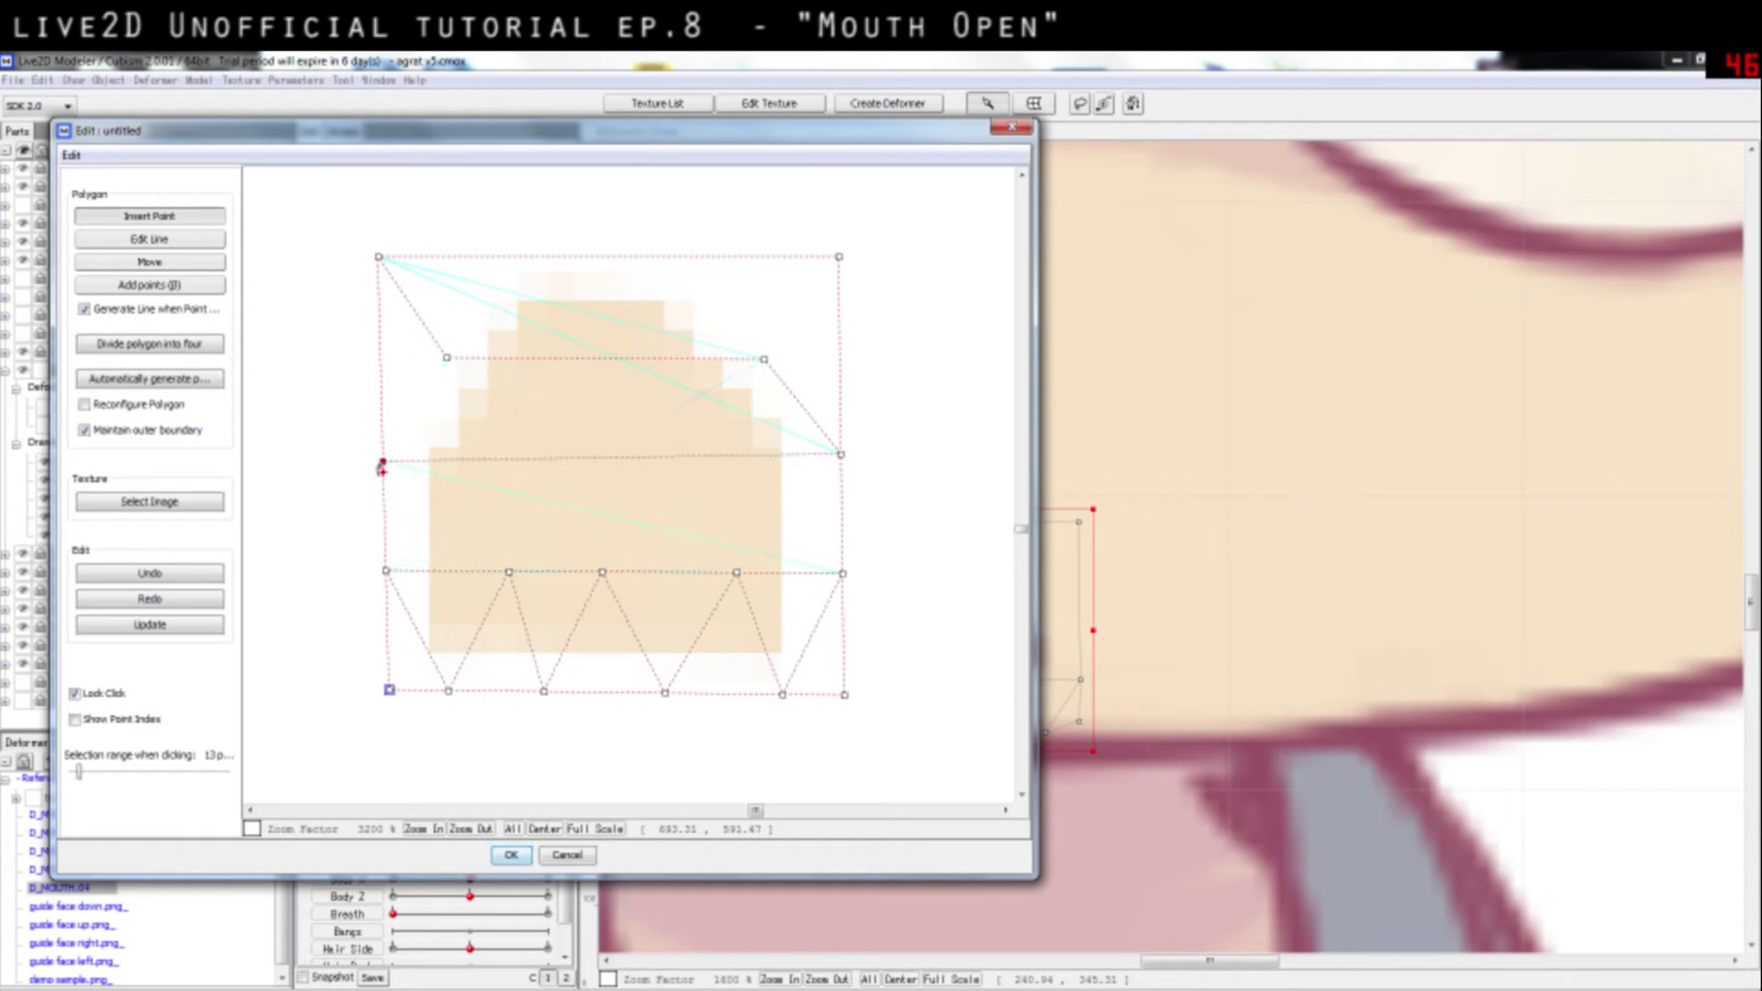
Step: Connect the two new horizontal mesh lines with a zigzag of points, forming a band of triangles across D_MOUTH.04
left_click(447, 358)
left_click(508, 460)
left_click(580, 359)
left_click(628, 457)
left_click(687, 360)
left_click(735, 456)
left_click(764, 360)
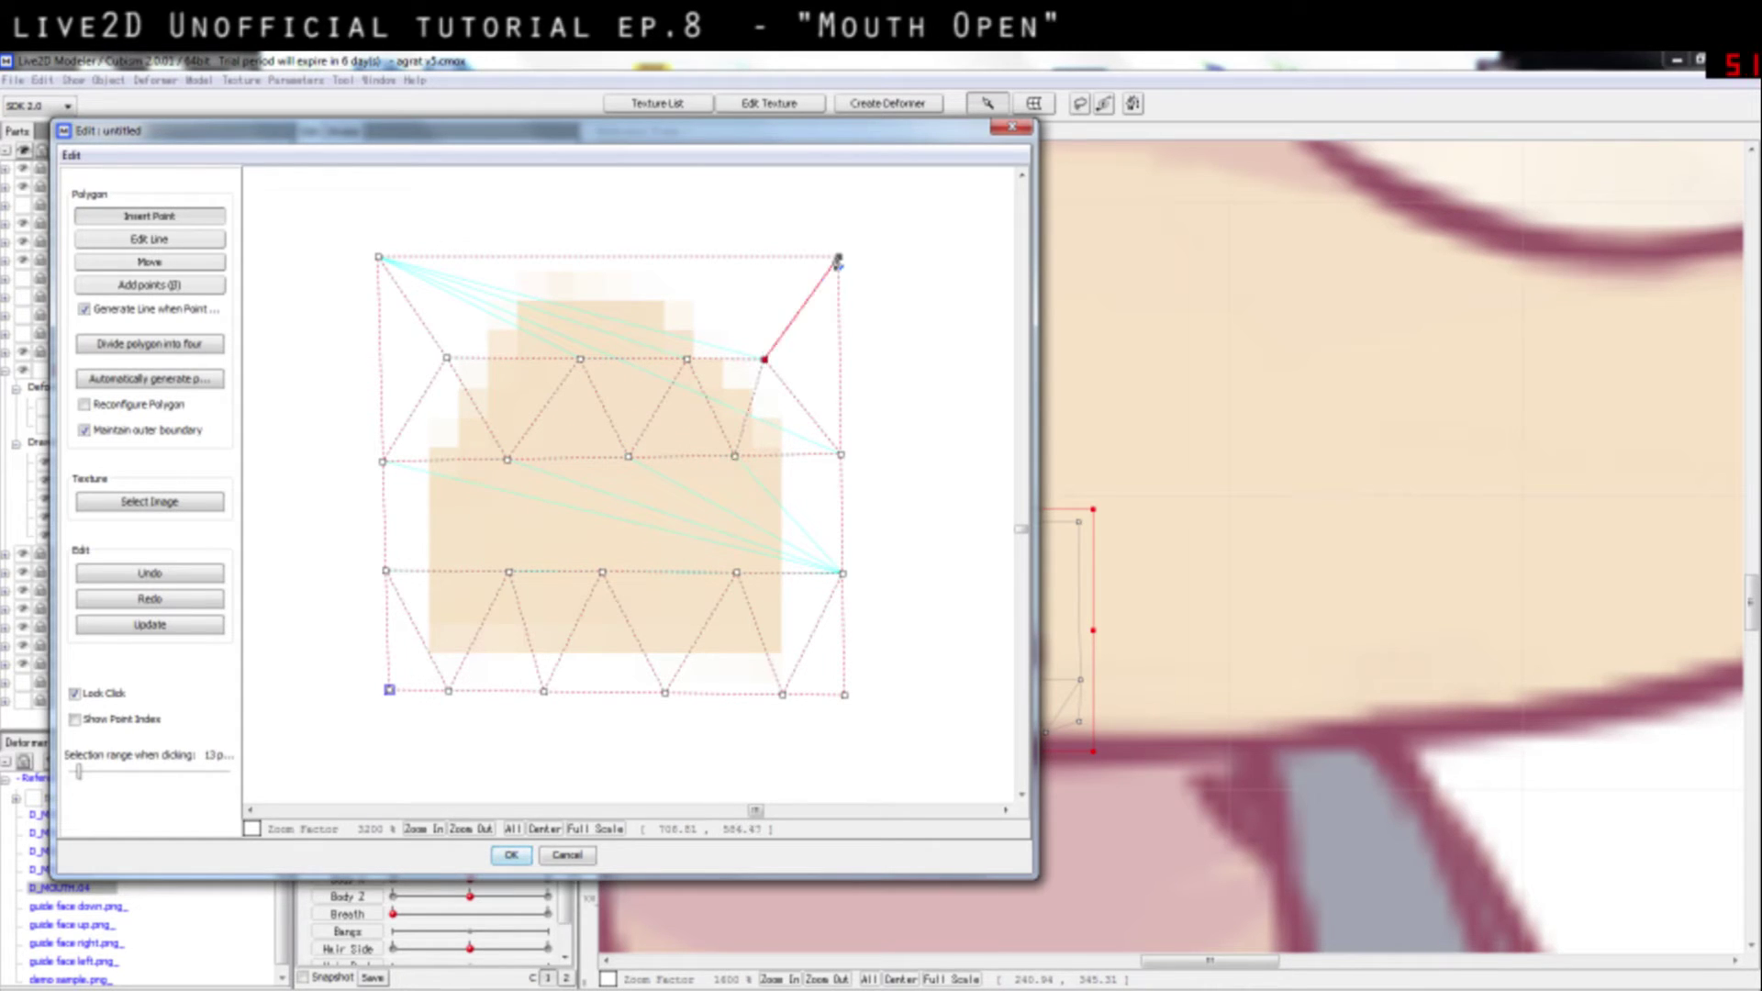
Step: Zigzag points between the top edge and upper line of D_MOUTH.04's mesh, generate the remaining polygons automatically, and apply the mesh
left_click(838, 259)
left_click(729, 257)
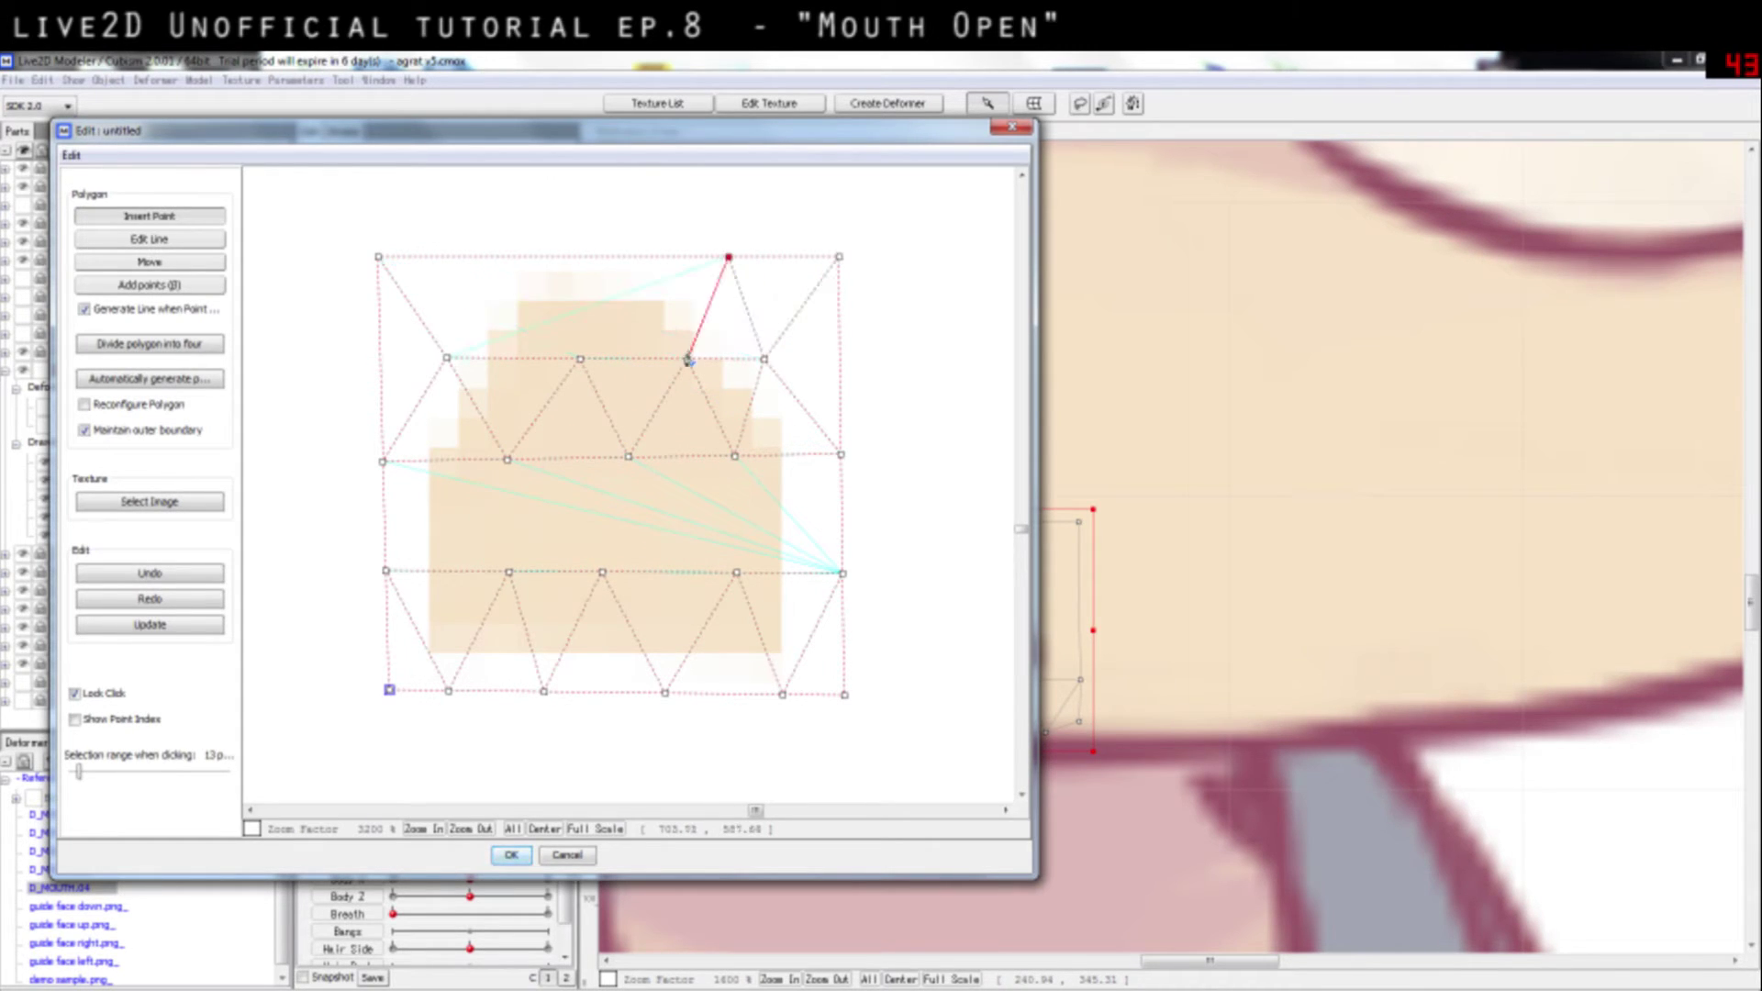
left_click(687, 359)
left_click(625, 258)
left_click(580, 359)
left_click(504, 257)
left_click(447, 359)
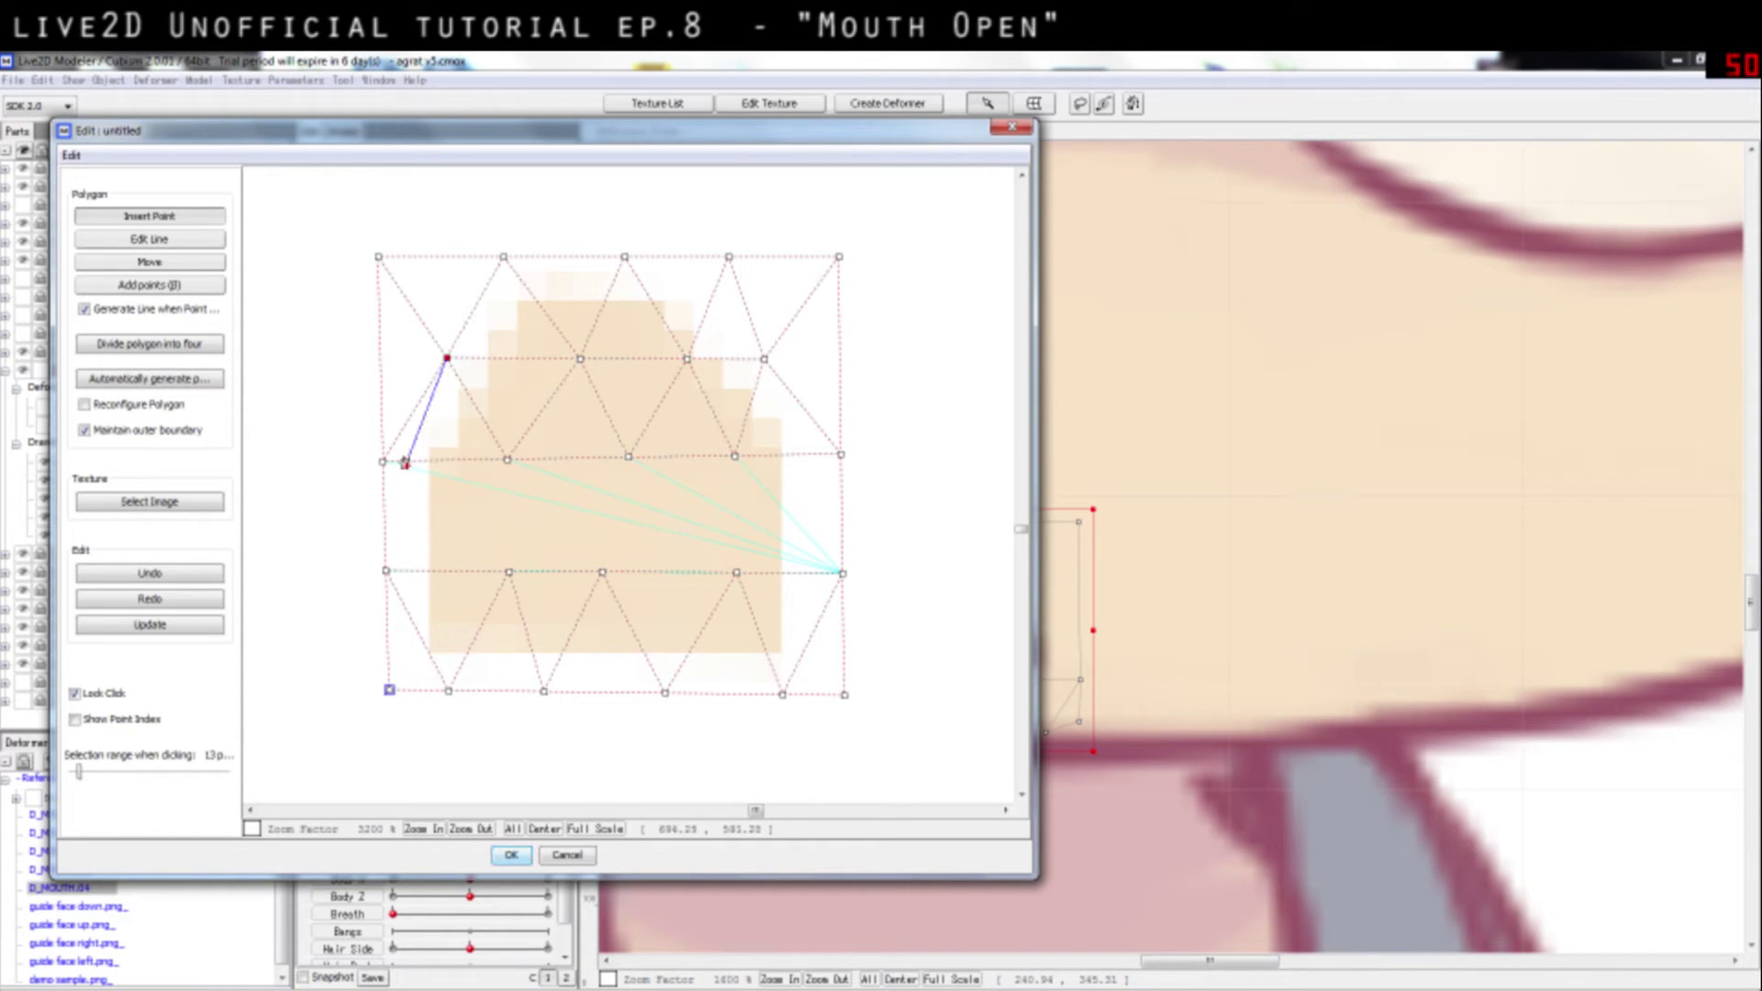
left_click(162, 382)
left_click(511, 855)
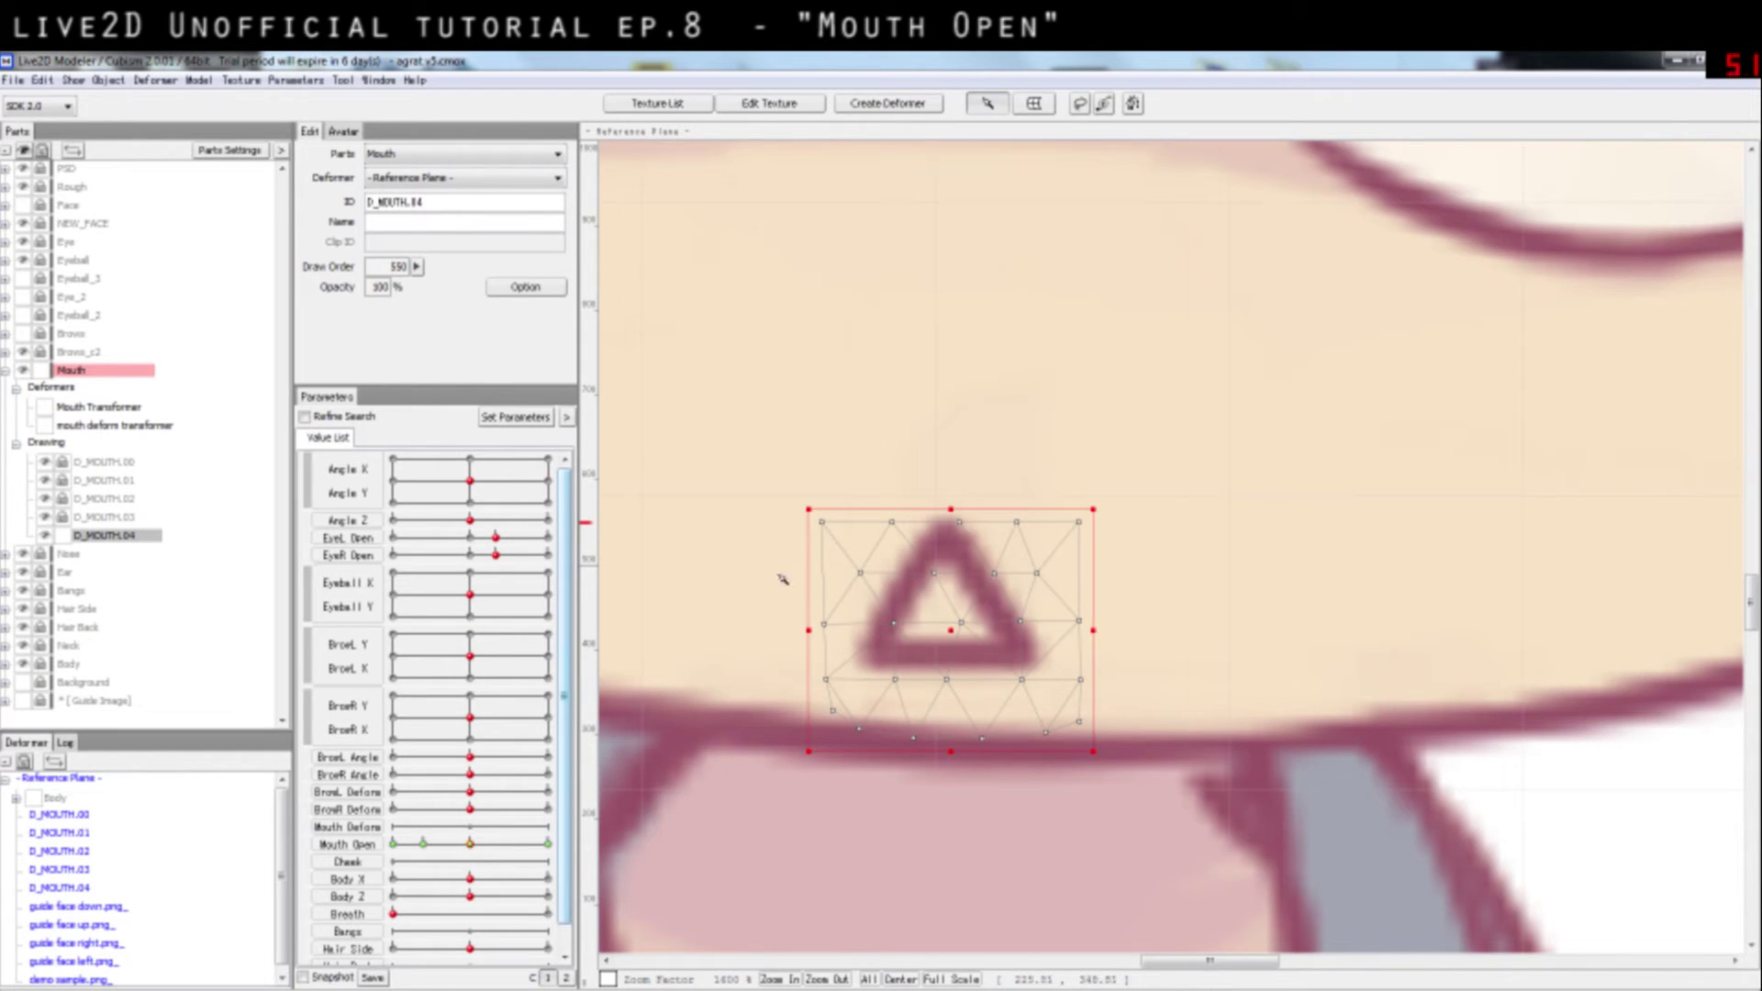
Step: At Mouth Open 0.50, move D_MOUTH.04's upper mesh points down to the lower lip line to uncover the mouth interior
left_click(1133, 699)
left_click(973, 539)
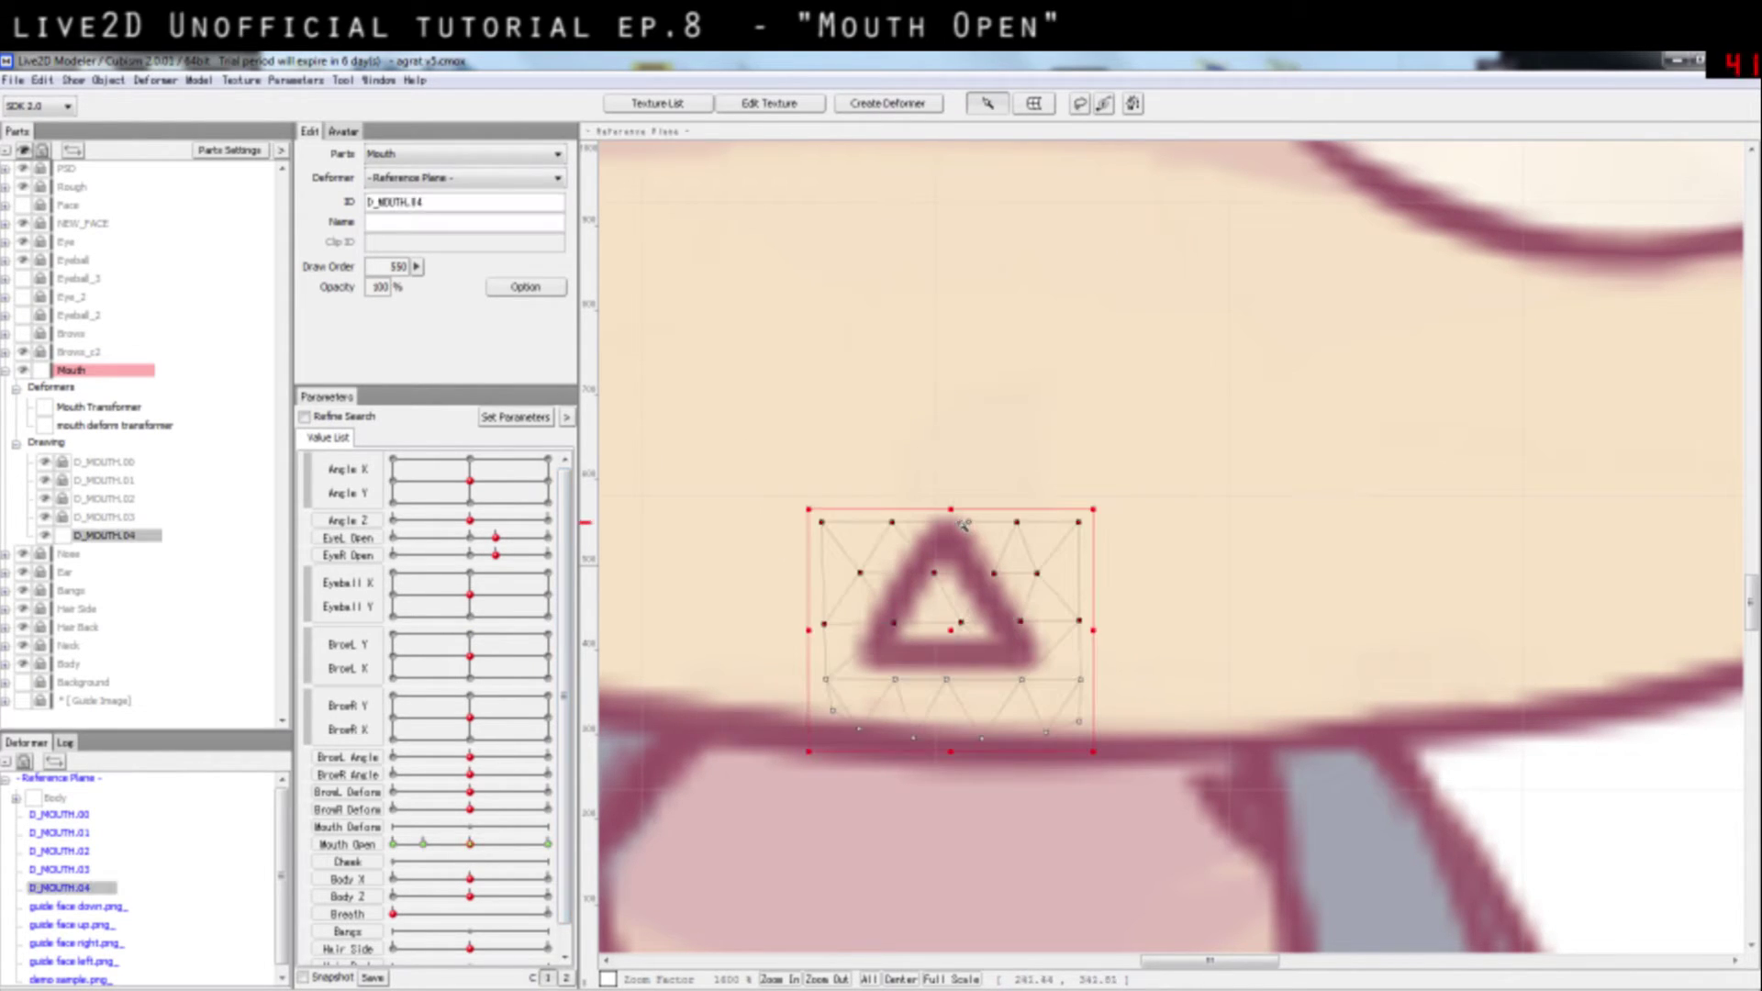
left_click(949, 495)
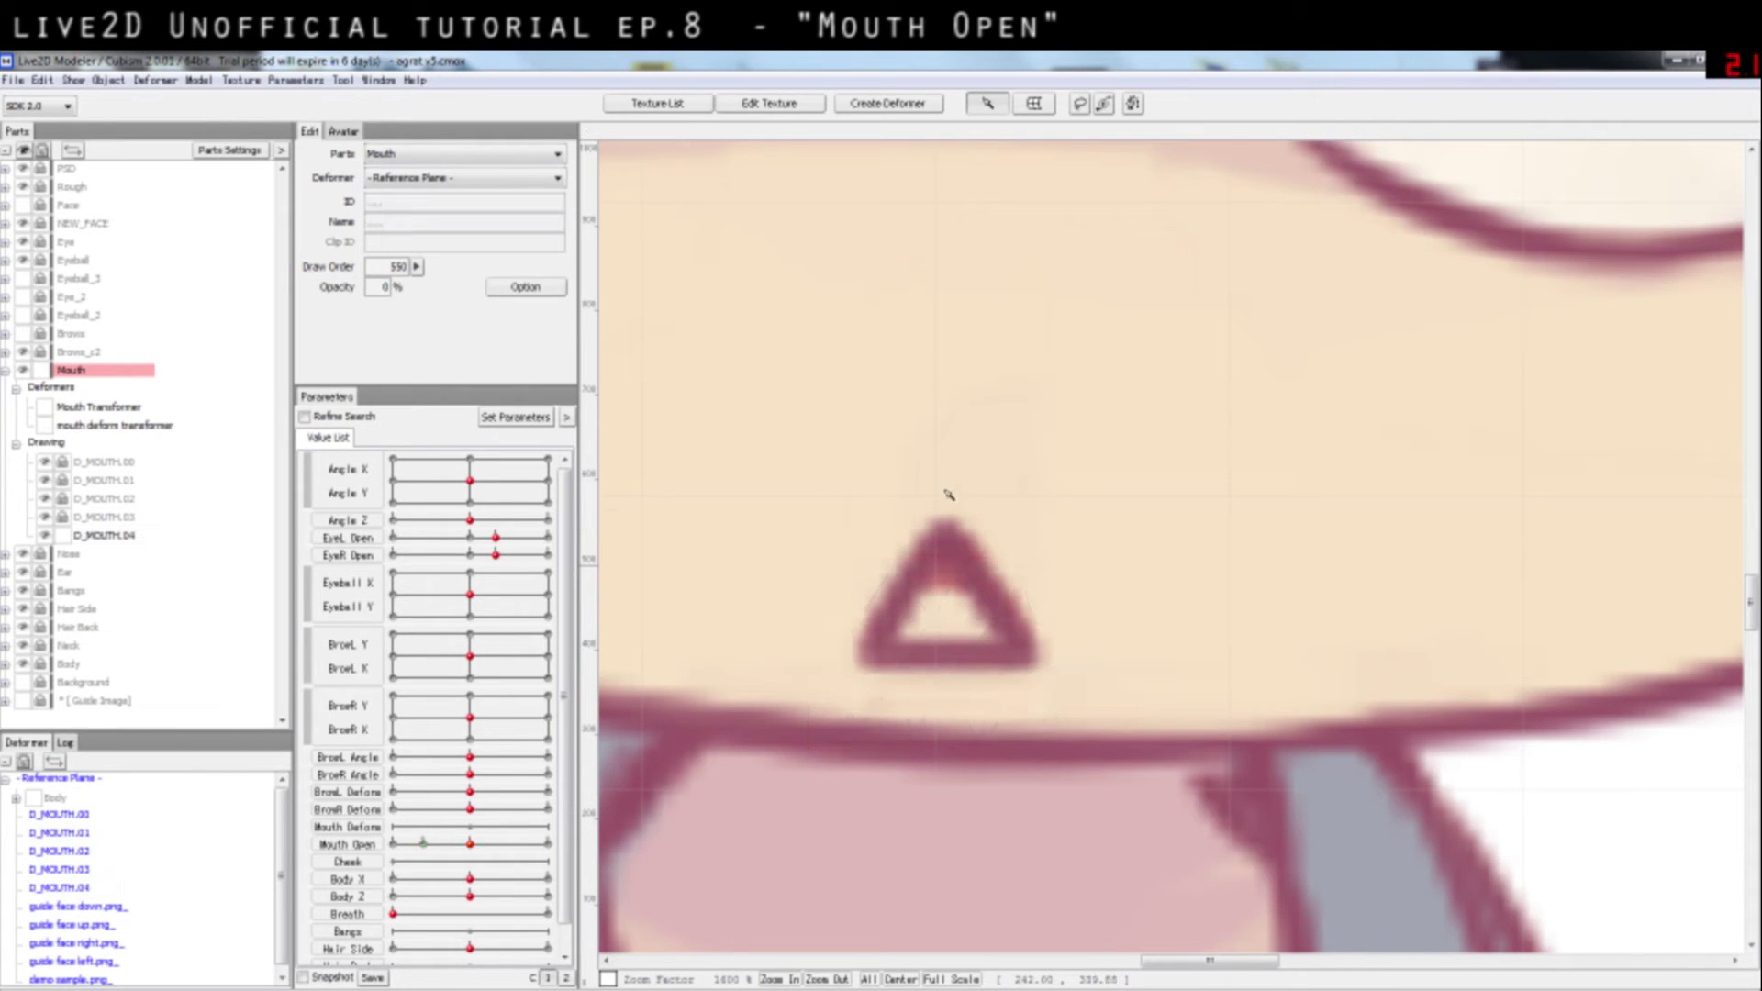
left_click_drag(751, 517, 1110, 645)
left_click_drag(962, 582, 954, 629)
left_click_drag(812, 560, 1094, 643)
left_click_drag(966, 618, 969, 641)
left_click(1202, 607)
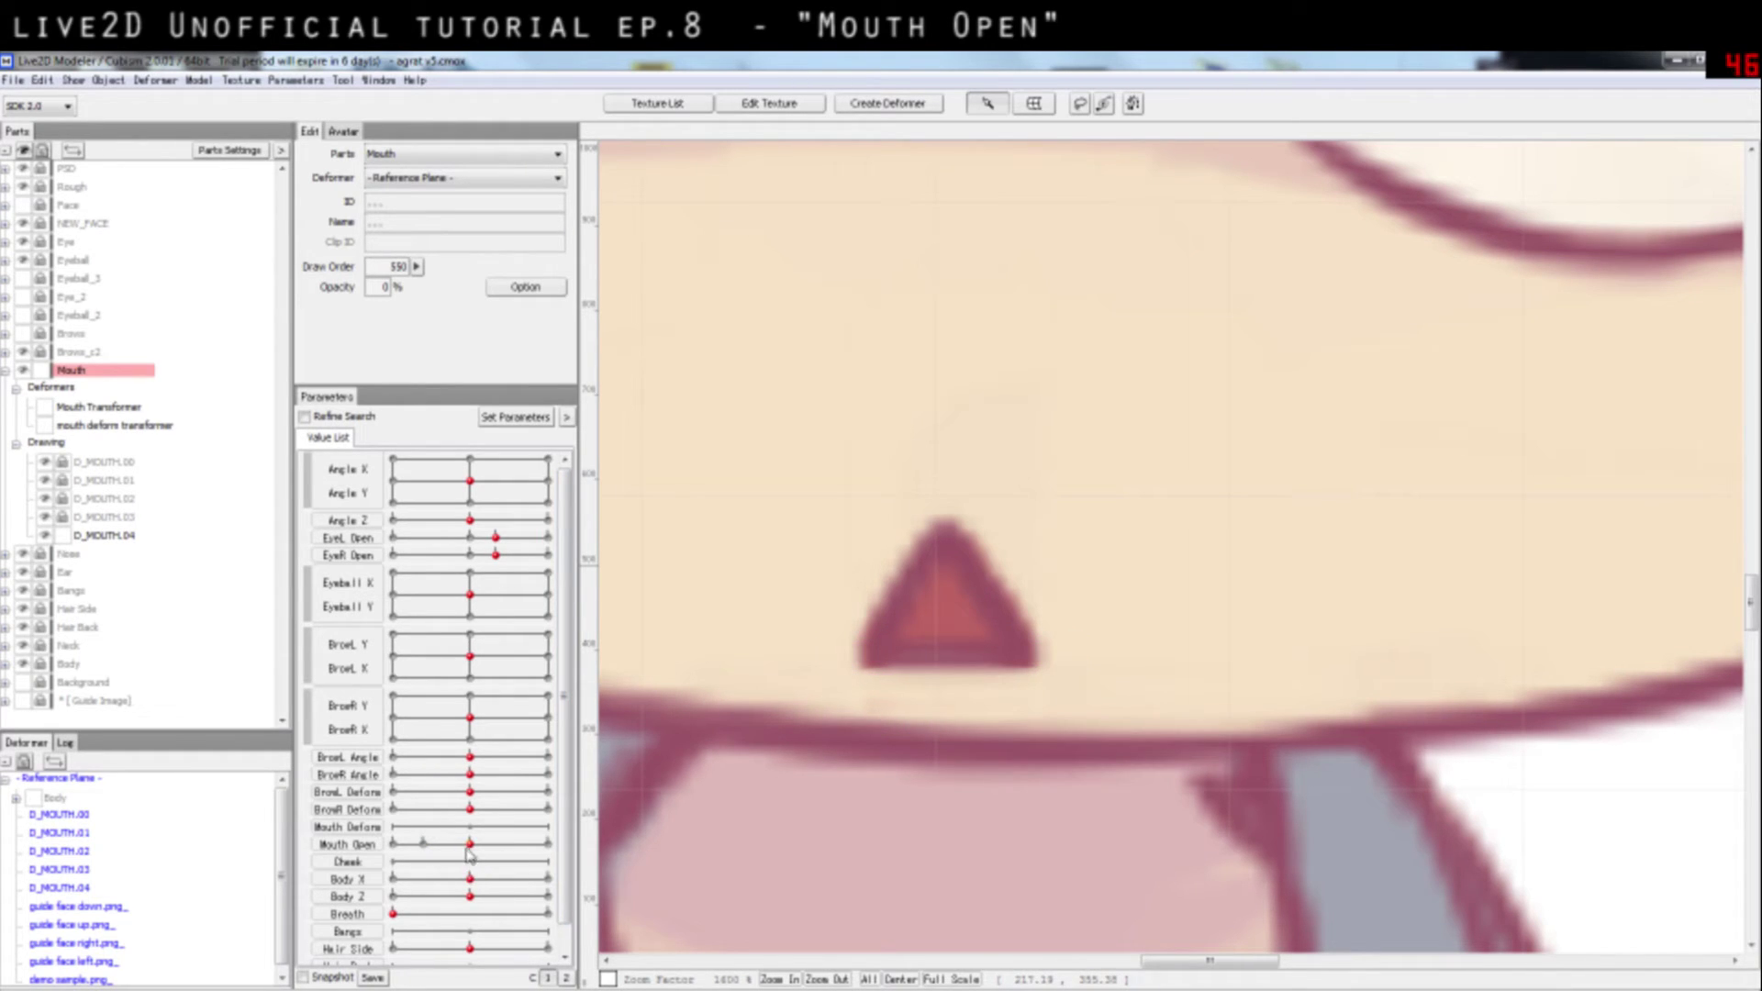
Step: Set Mouth Open to 1.00 and move D_MOUTH.04's upper mesh rows down toward the lower lip
left_click_drag(470, 844, 564, 840)
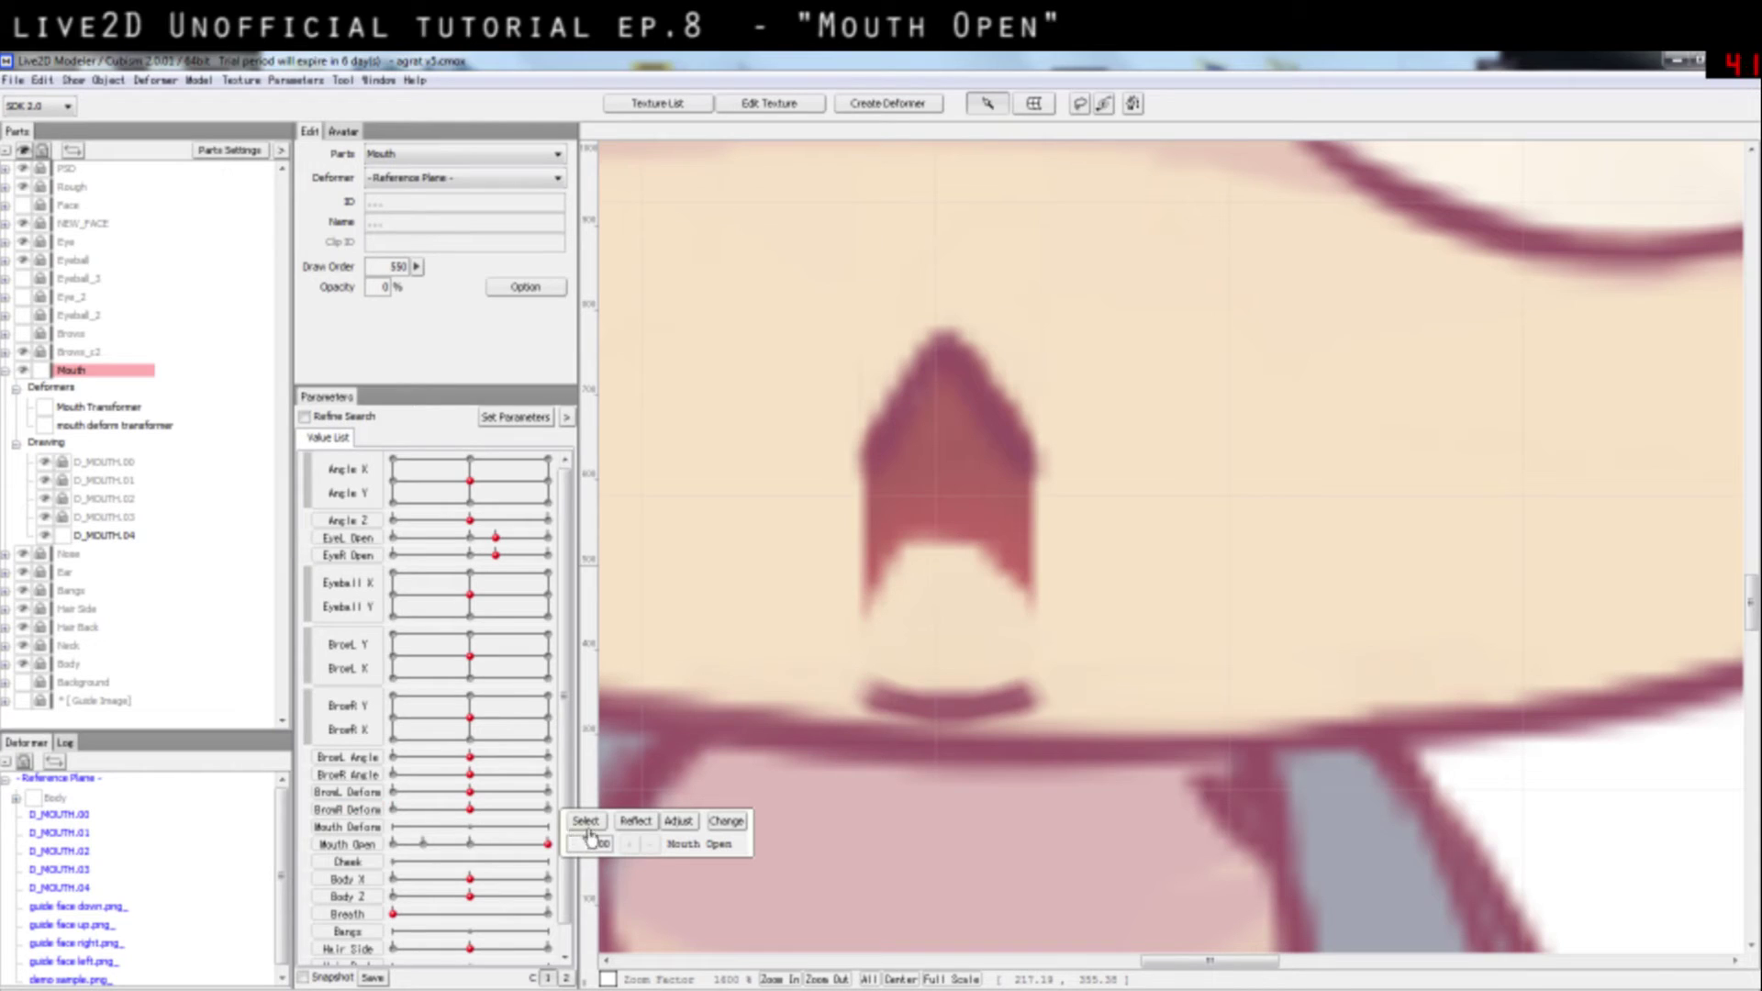
left_click(963, 587)
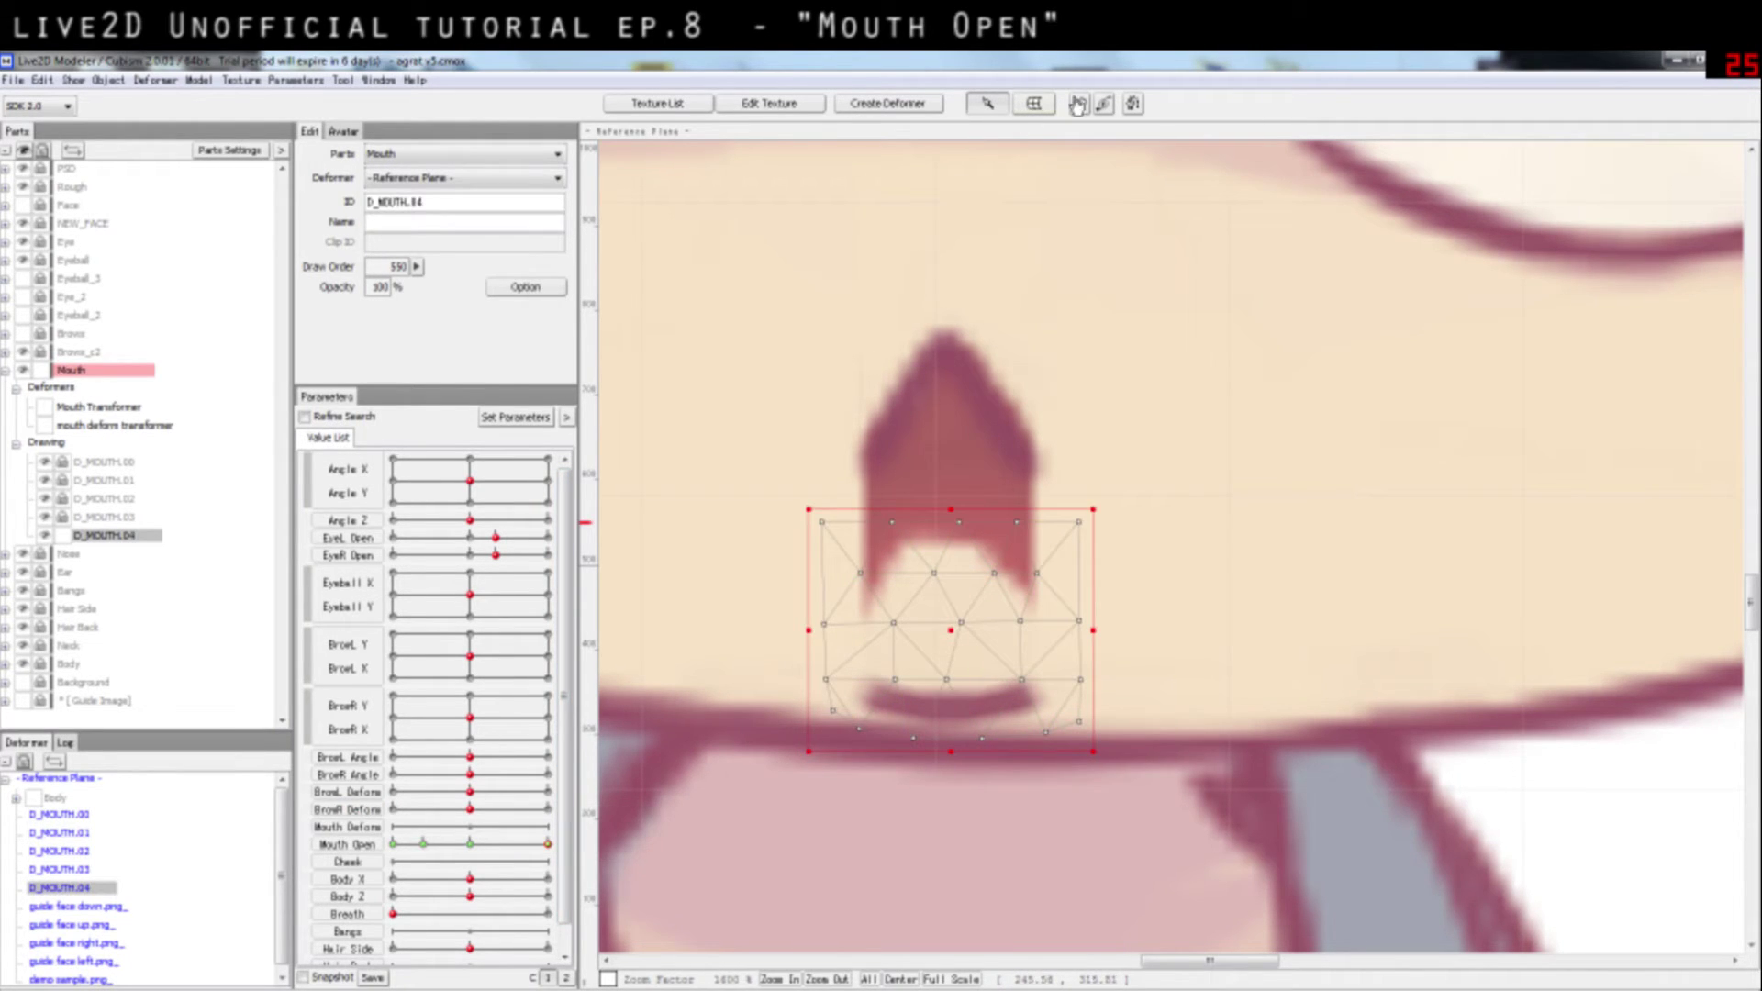
left_click_drag(738, 457, 1147, 662)
left_click_drag(746, 443, 1110, 701)
mouse_move(966, 539)
left_mouse_down()
mouse_move(963, 564)
mouse_move(959, 514)
mouse_move(951, 556)
left_mouse_up()
Step: At Mouth Open 1.00, move D_MOUTH.04's upper mesh rows further down toward the lower lip
left_click_drag(720, 472, 1201, 702)
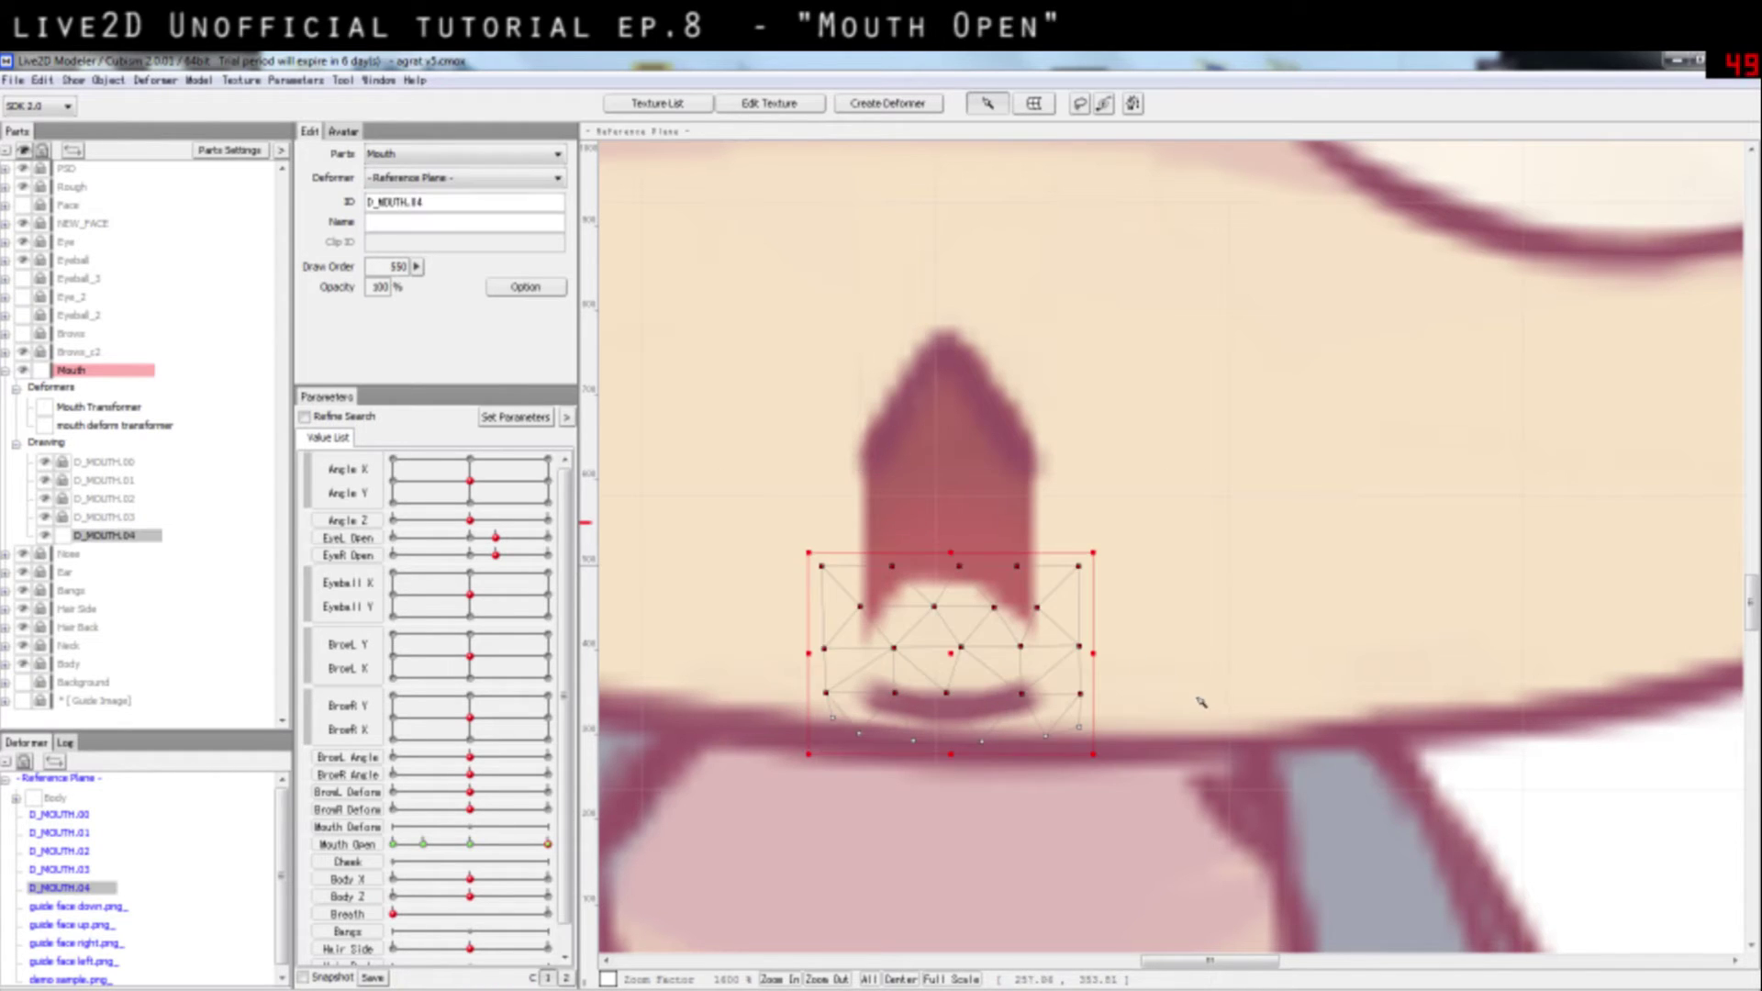
left_click_drag(966, 568, 966, 585)
key("ctrl+z")
left_click_drag(778, 504, 1129, 686)
left_click_drag(964, 576, 962, 610)
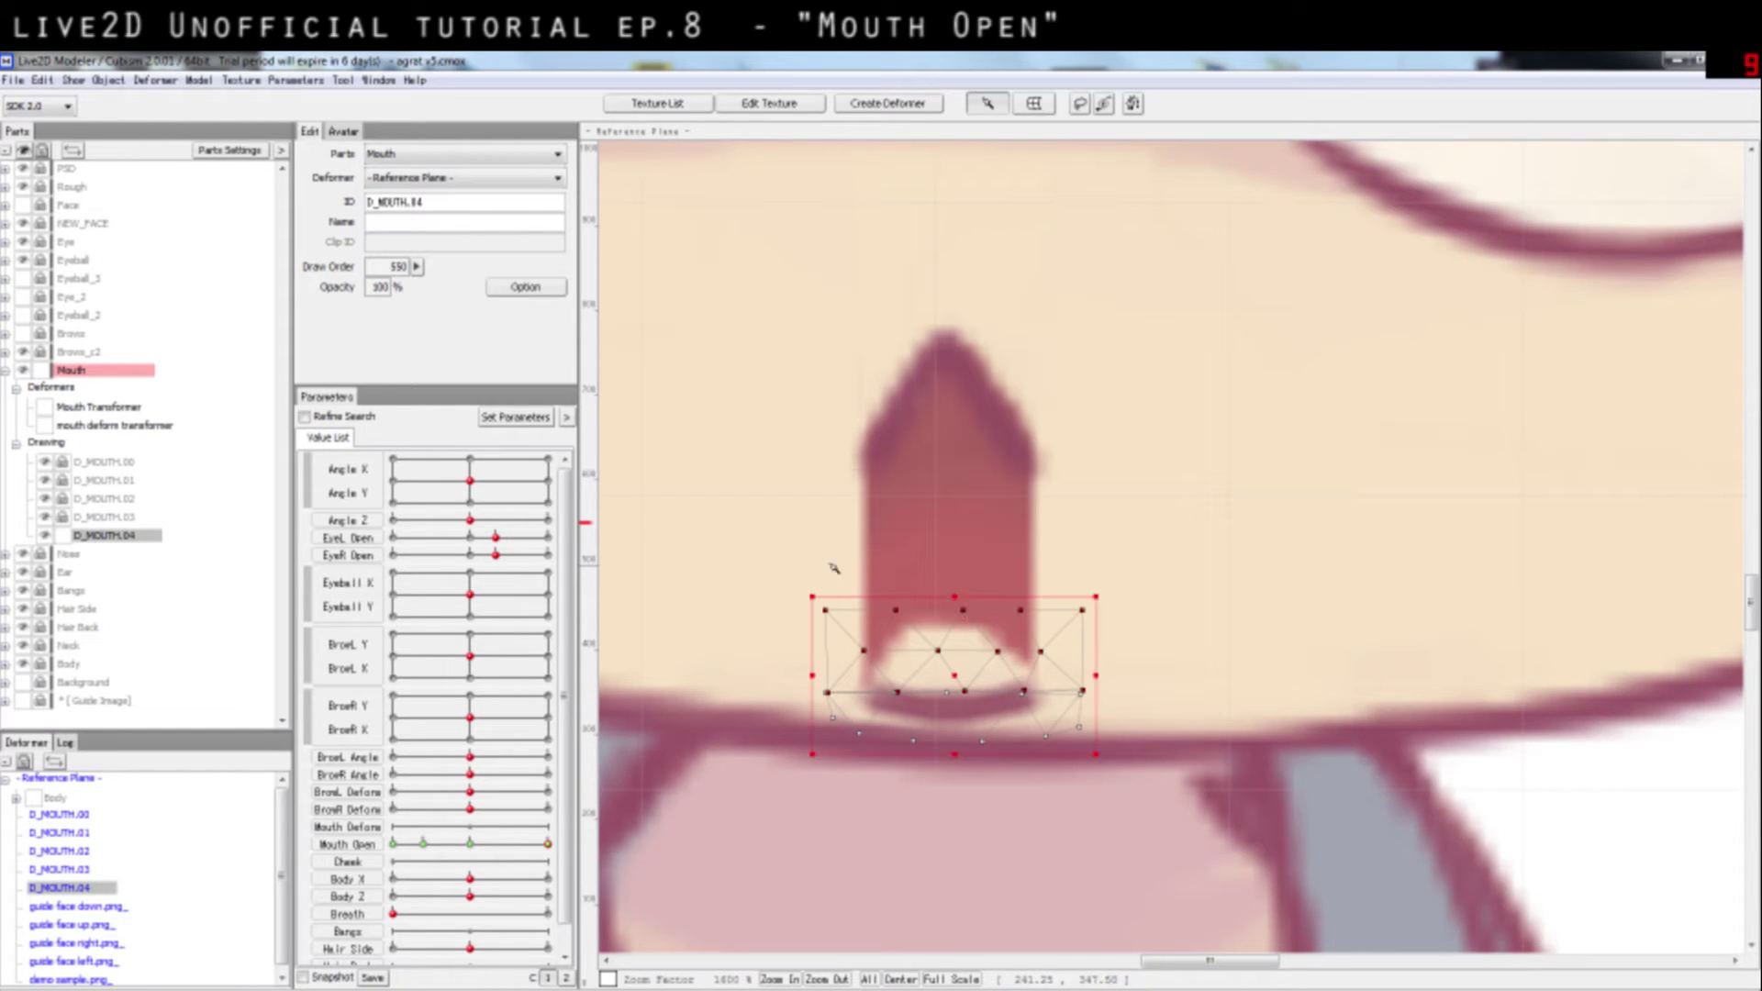
Step: Flatten D_MOUTH.04's remaining upper mesh rows onto the lower lip line to uncover the whole mouth interior
left_click(780, 543)
left_click_drag(774, 543, 1087, 719)
left_click_drag(959, 617, 960, 649)
key("ctrl+z")
left_click_drag(731, 506, 1144, 682)
left_click_drag(969, 613, 969, 649)
left_click_drag(742, 583, 1162, 703)
left_click_drag(744, 569, 1105, 684)
left_click_drag(965, 659, 968, 681)
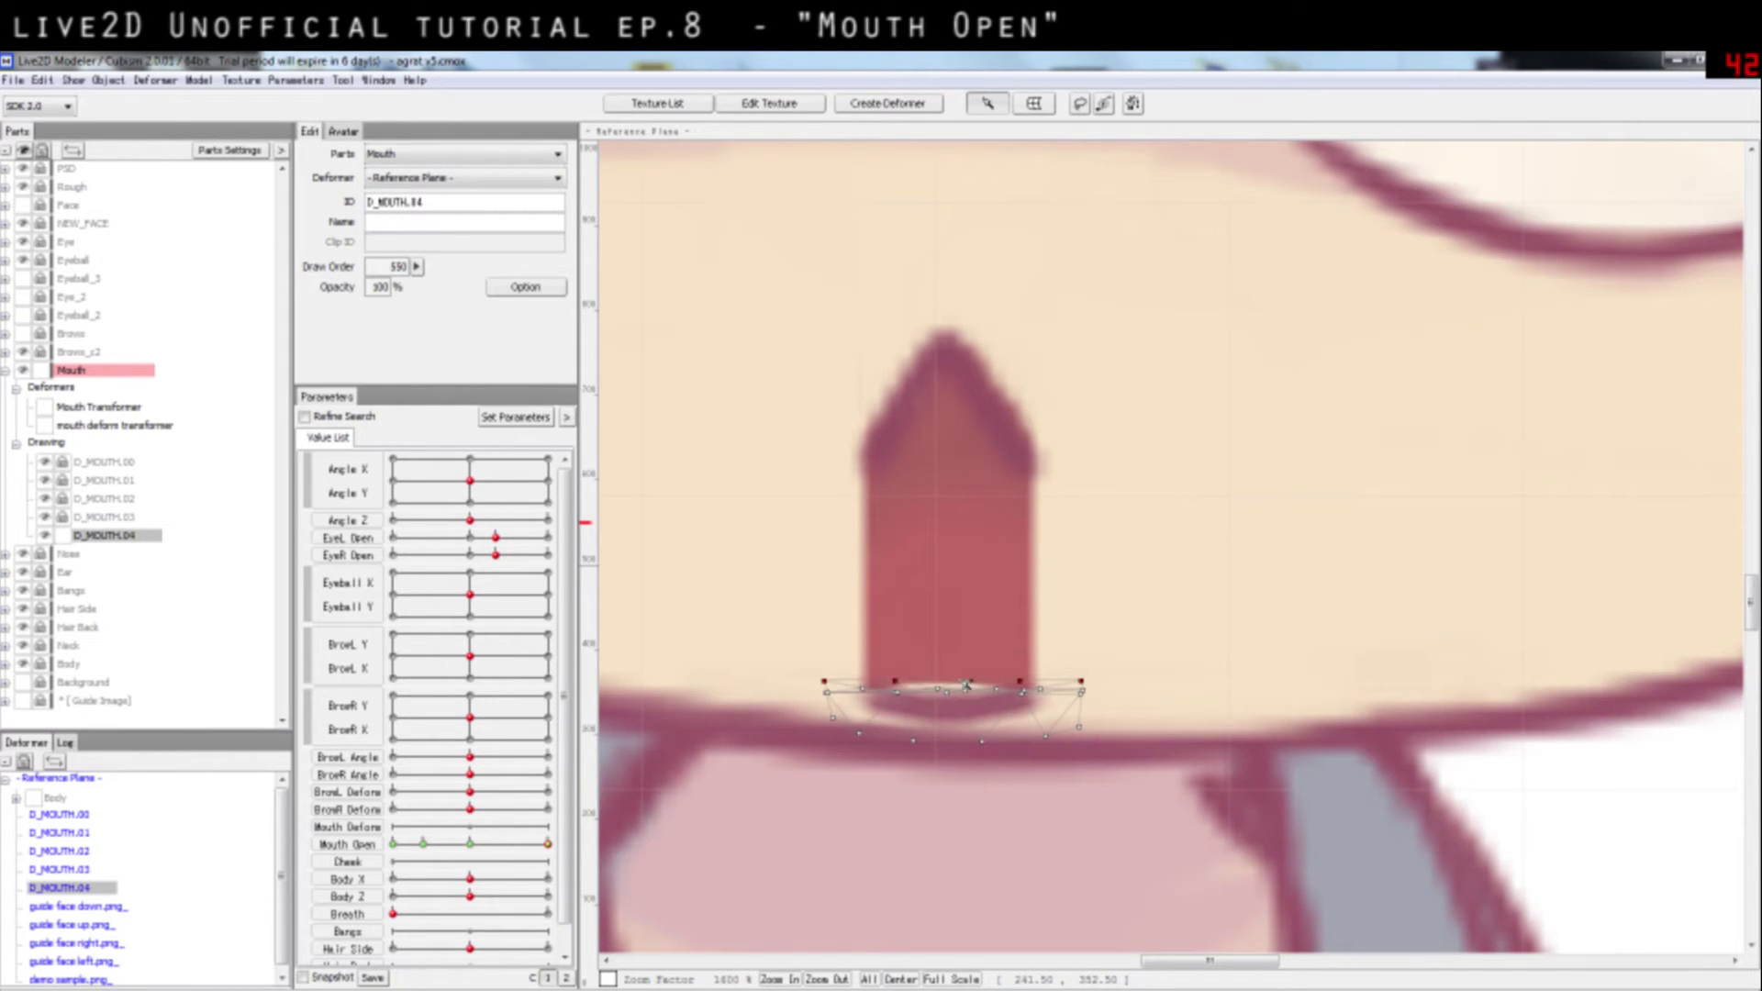
left_click(1164, 661)
scroll(1138, 645, "up", 2)
scroll(1136, 642, "down", 2)
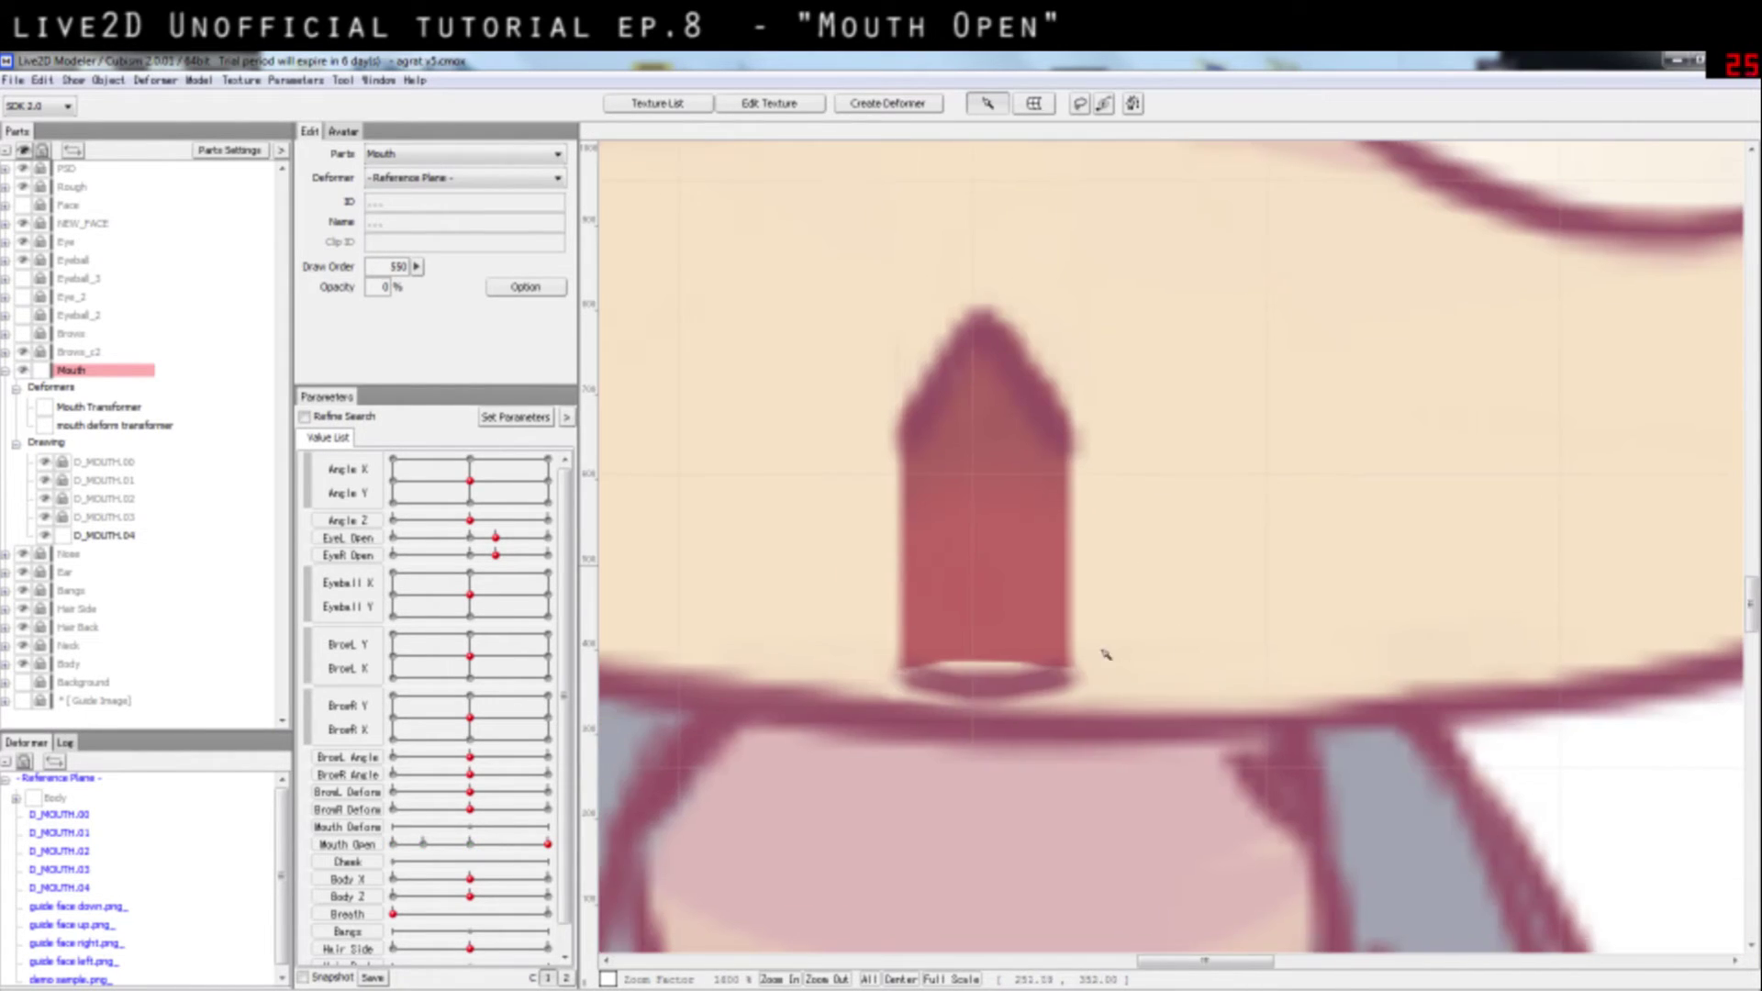
scroll(1163, 704, "up", 1)
scroll(1163, 666, "down", 1)
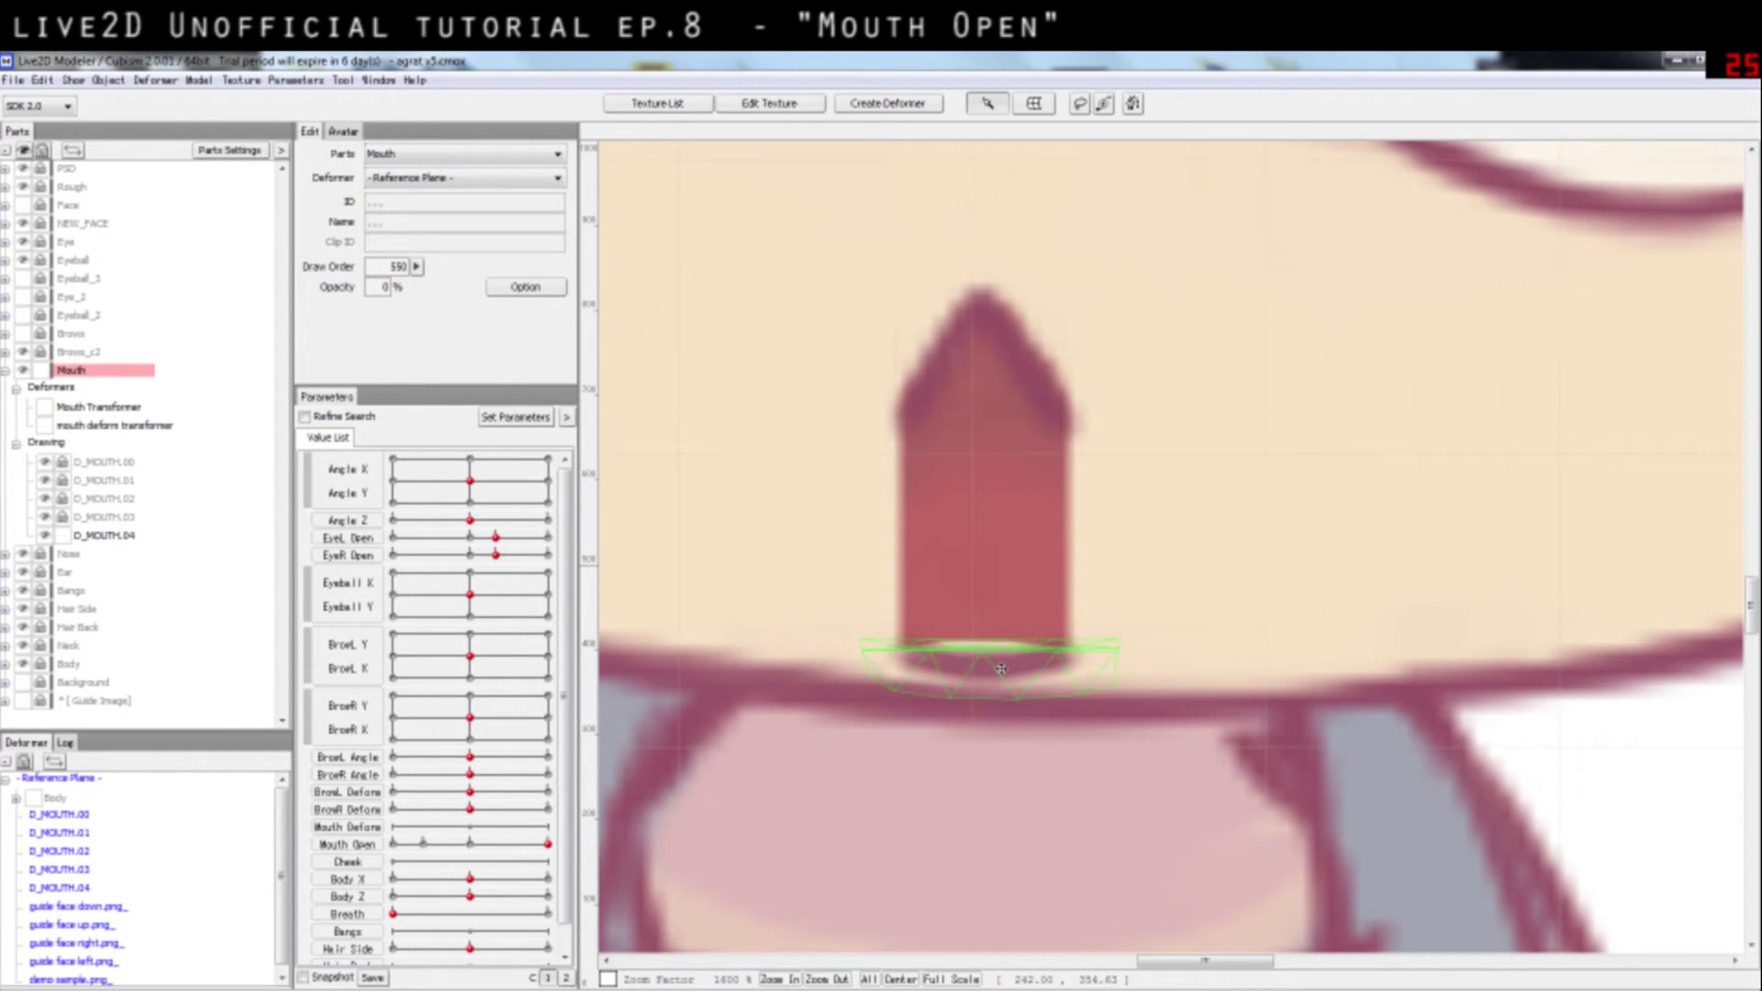
Step: Unlock D_MOUTH.01 and move it up so the lower lip line closes the bottom end of the mouth interior
left_click(1001, 669)
left_click(1230, 670)
left_click(61, 517)
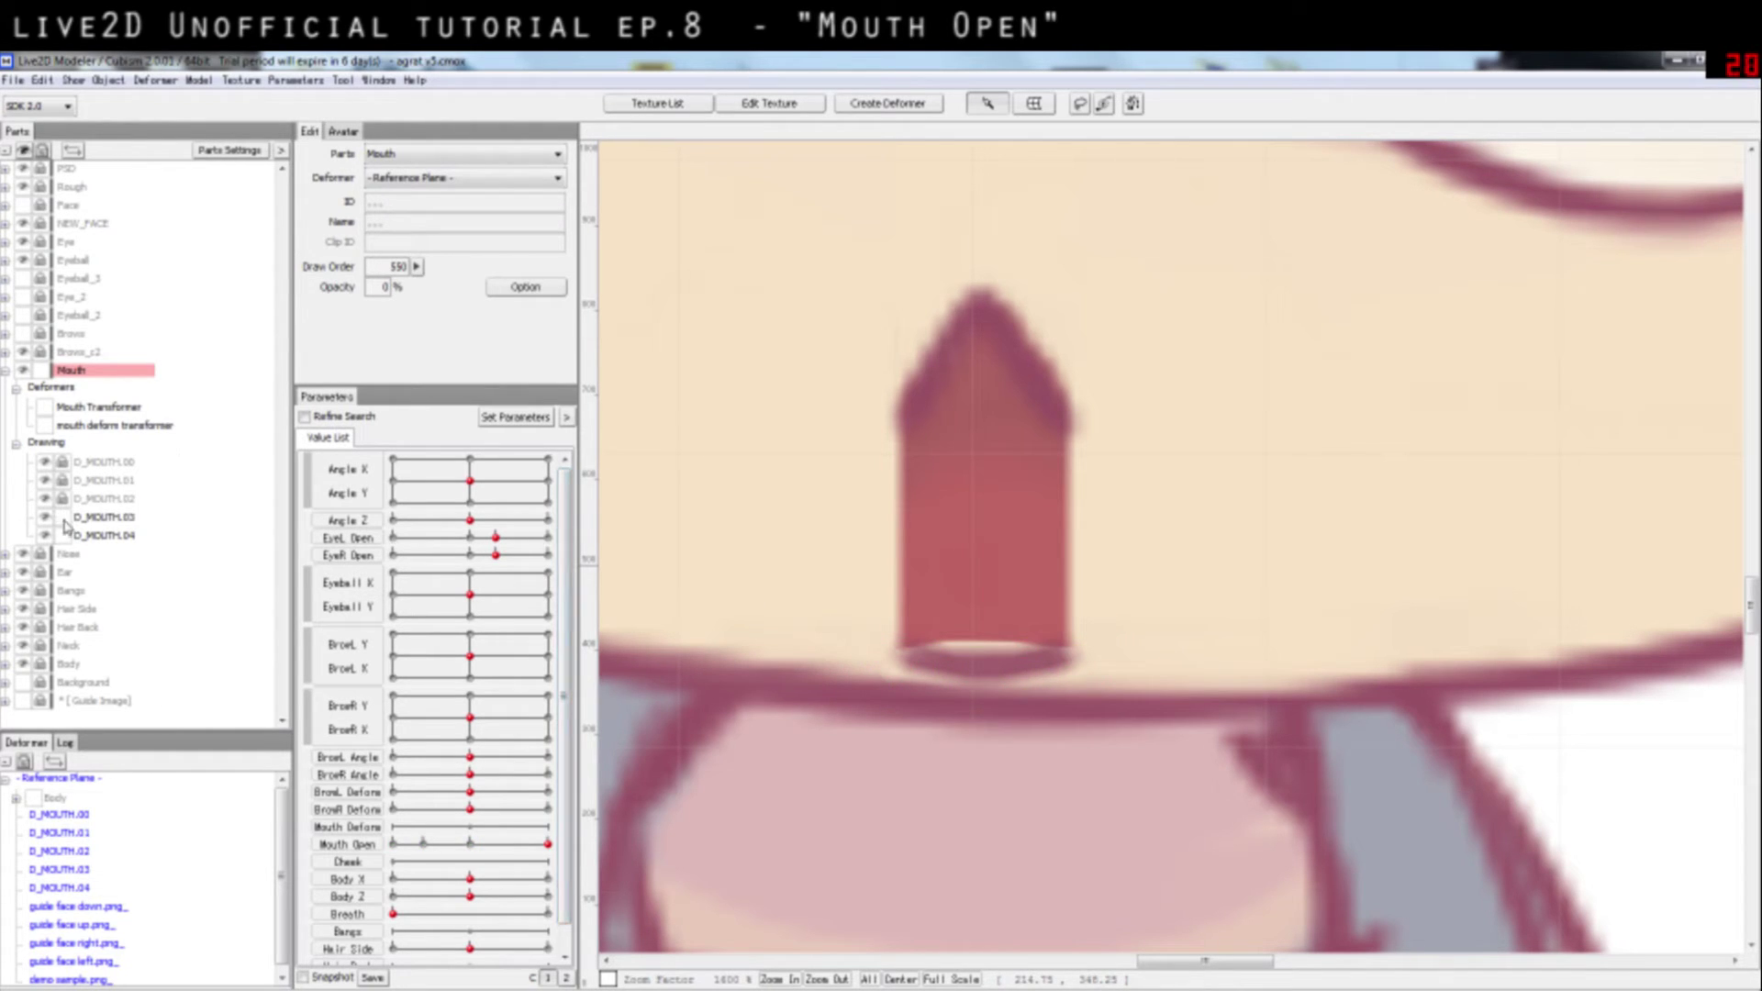
left_click(61, 518)
left_click(61, 499)
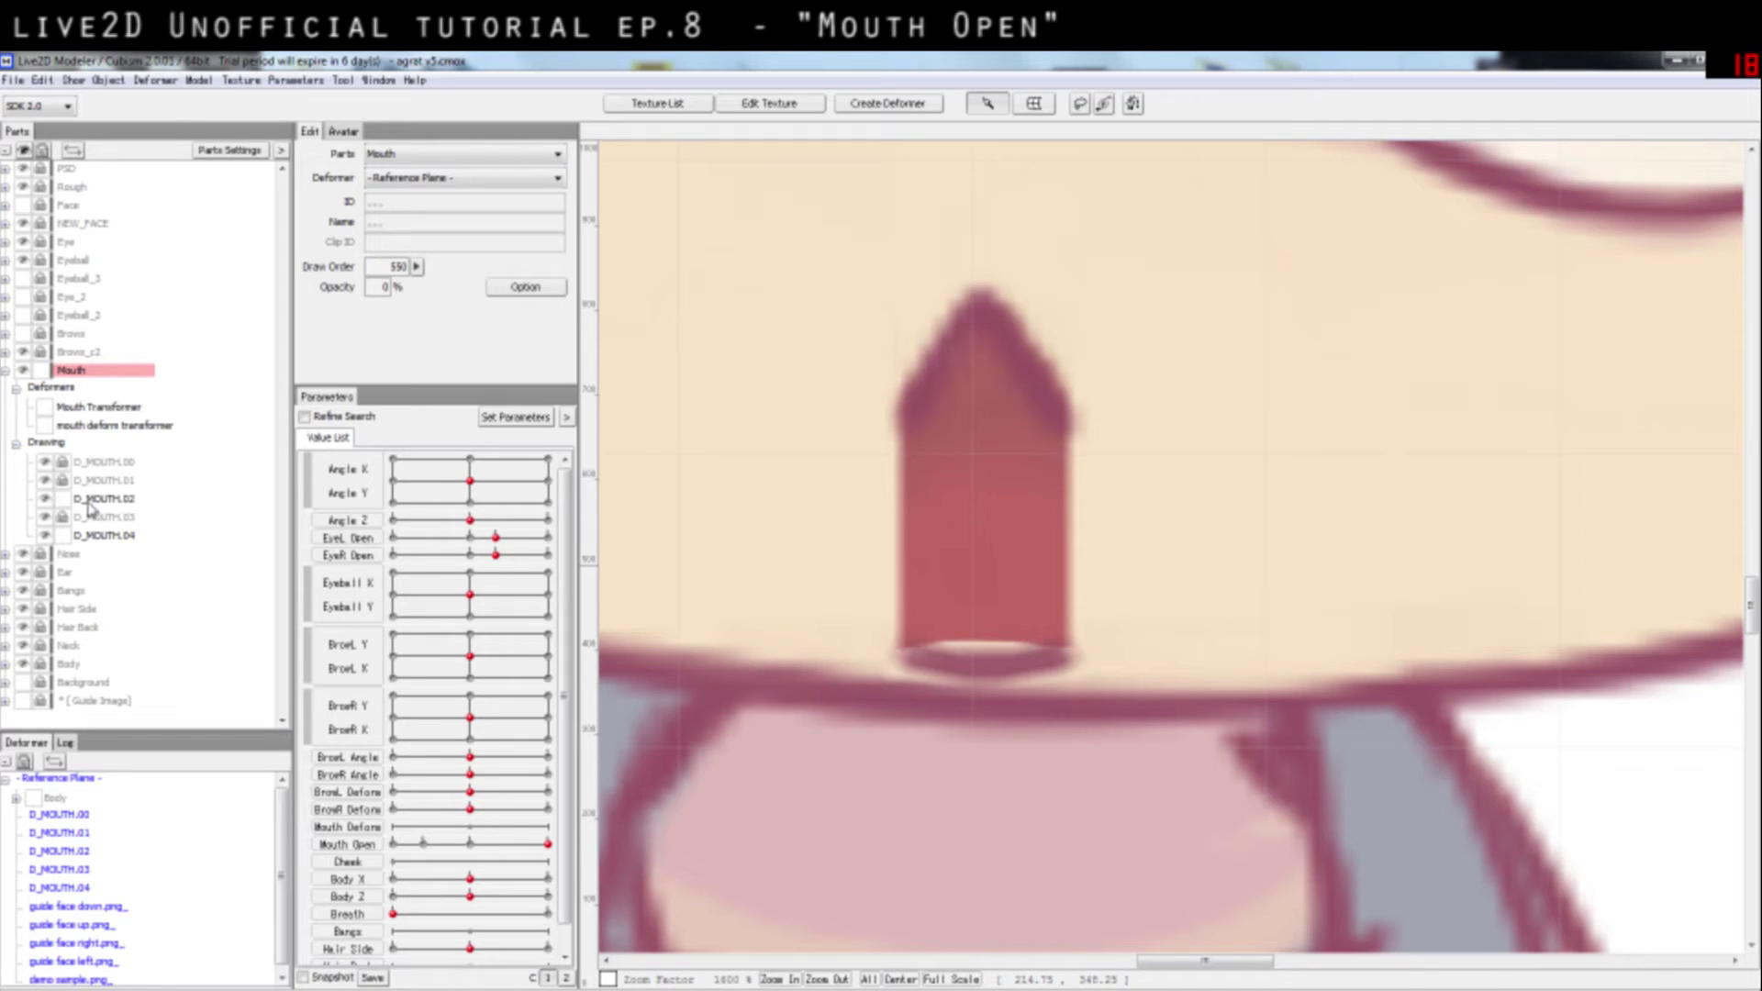
left_click(61, 499)
left_click(62, 481)
left_click(103, 480)
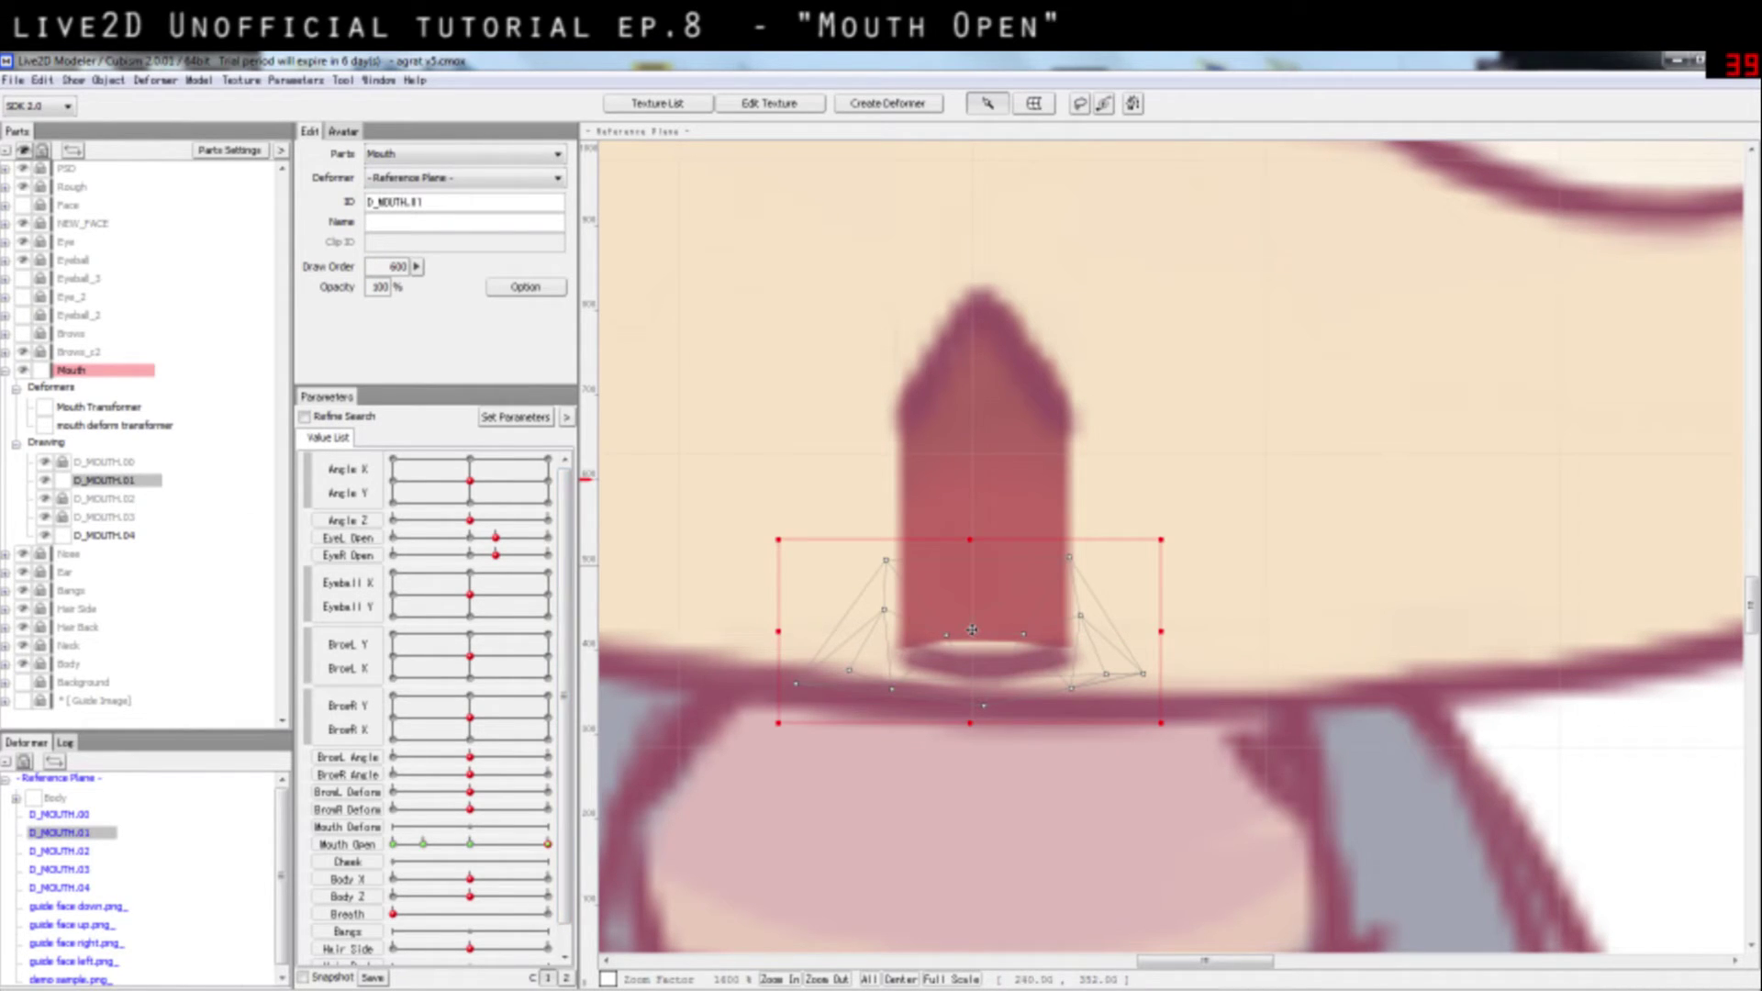
mouse_move(970, 625)
left_mouse_down()
mouse_move(972, 641)
mouse_move(964, 609)
left_mouse_up()
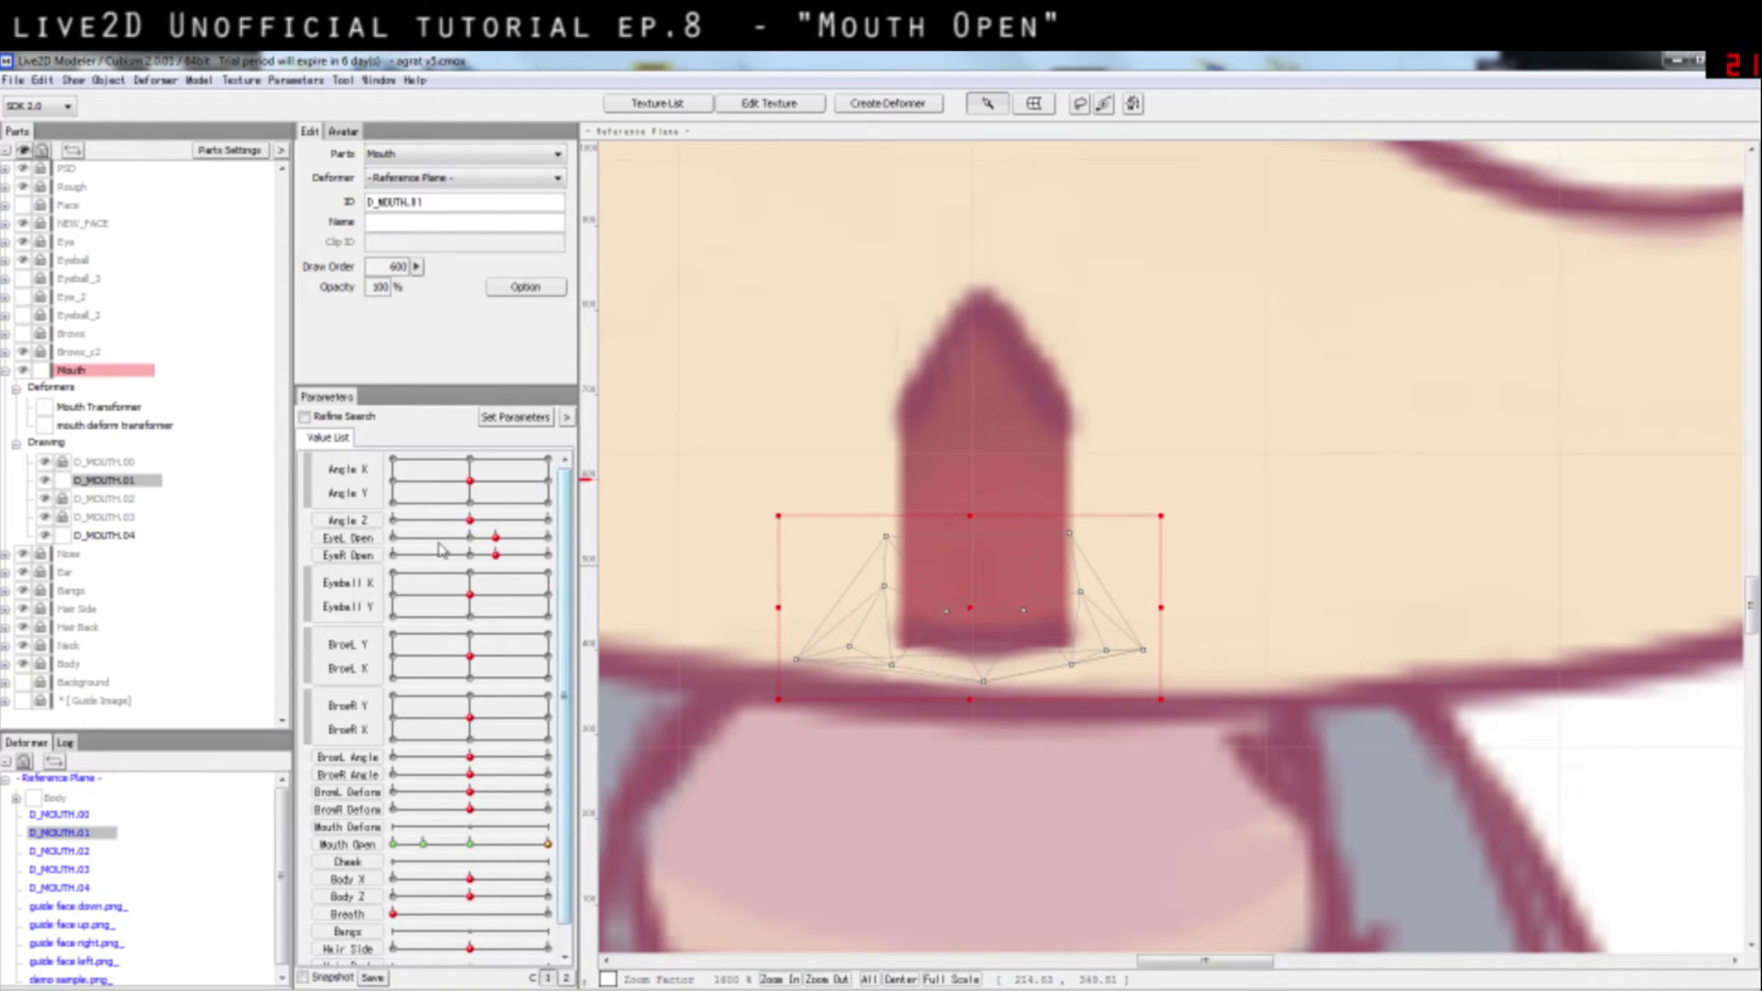
Step: Check how D_MOUTH.04 fits under the raised lower lip and preview the Mouth Open parameter up to 1.00
left_click(115, 537)
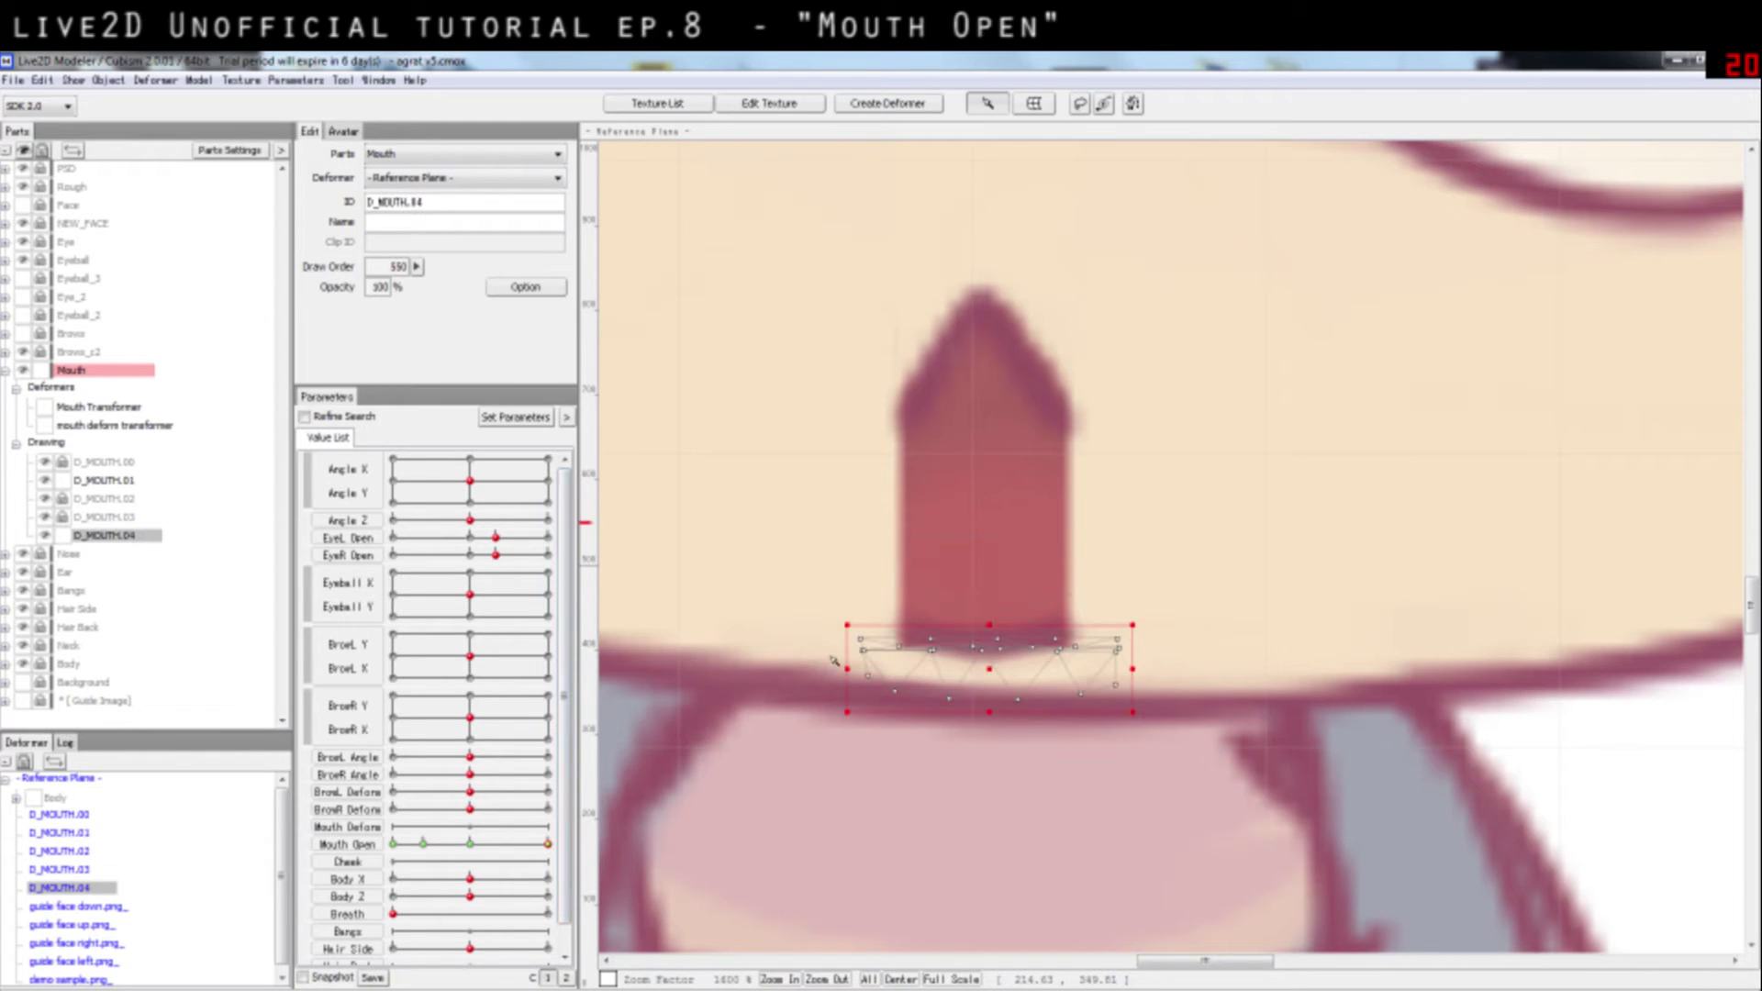
left_click(1279, 667)
left_click(984, 656)
left_click(1033, 702)
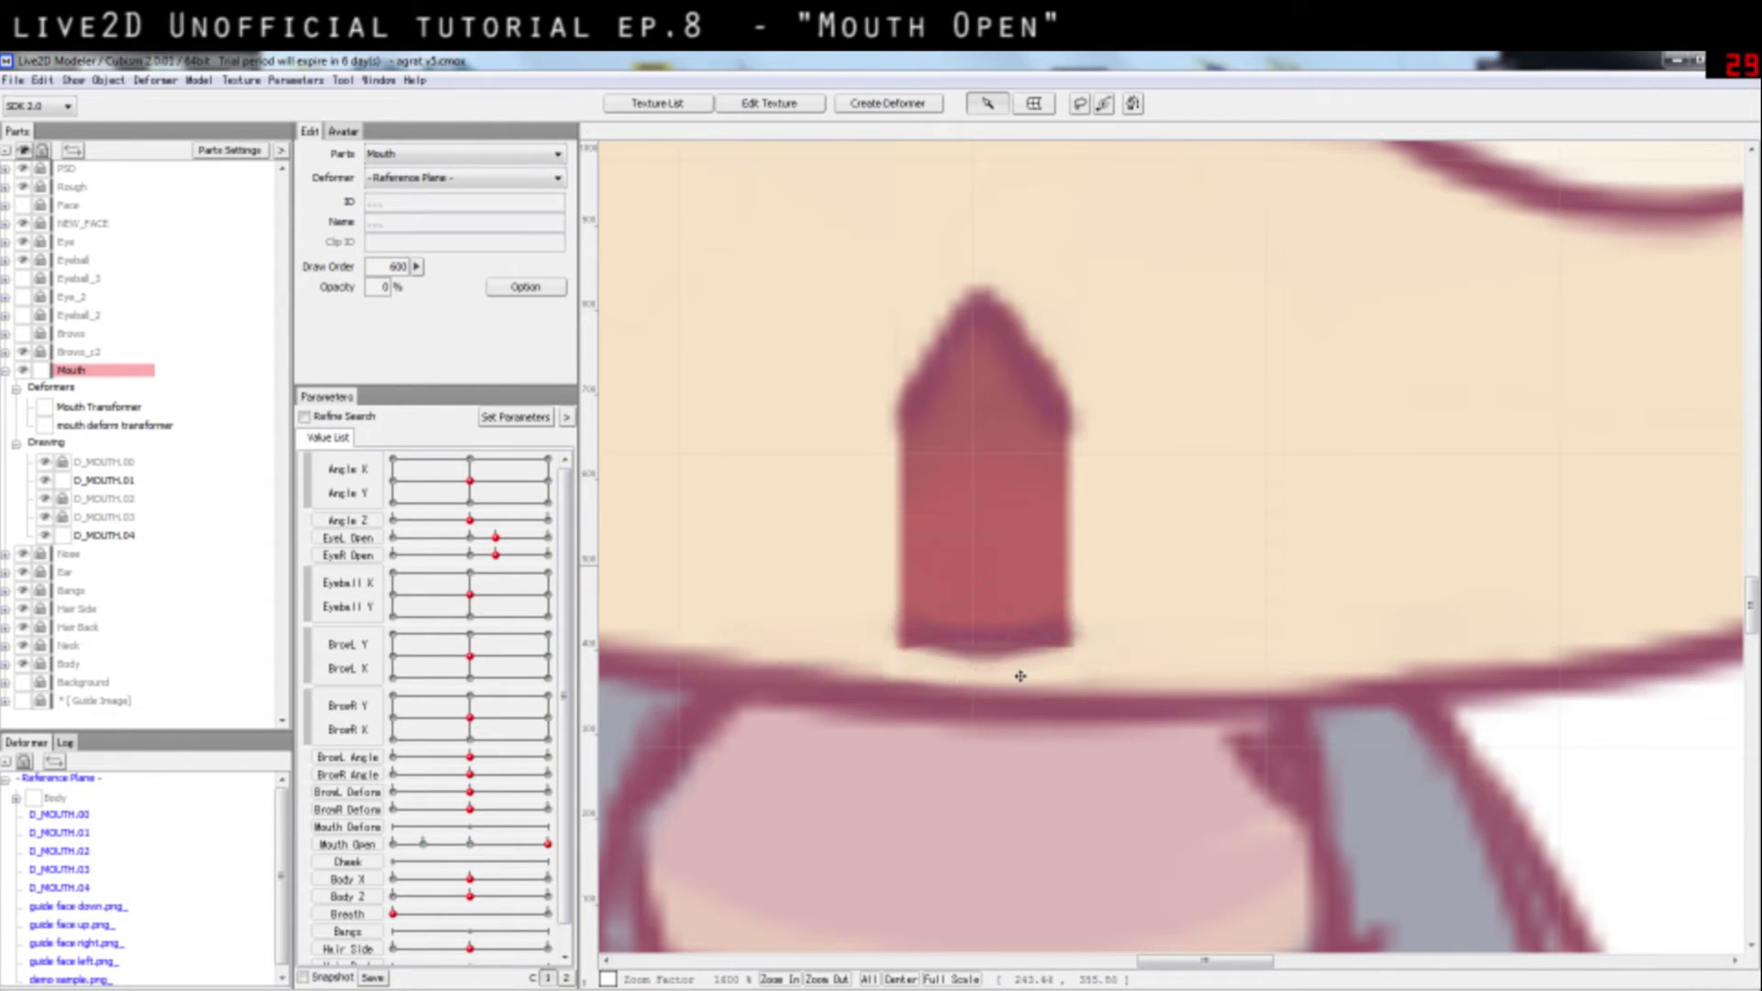
left_click(1035, 662)
scroll(1037, 658, "down", 3)
scroll(1041, 658, "up", 3)
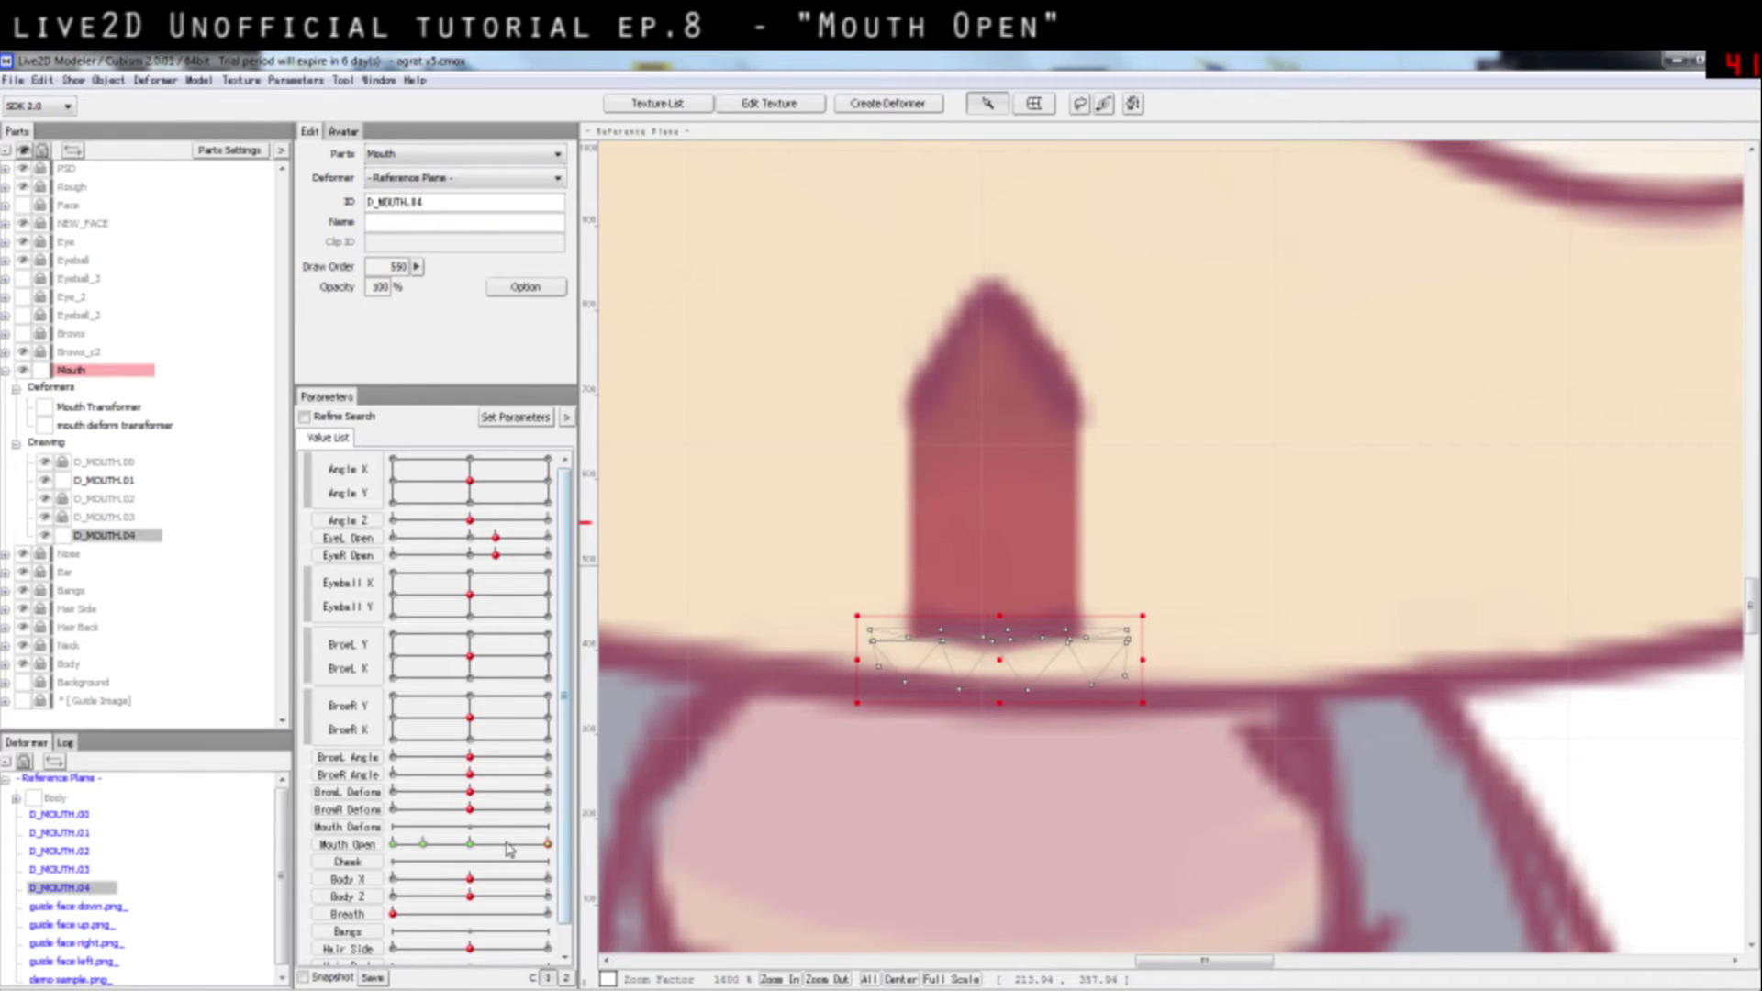
left_click_drag(507, 844, 615, 886)
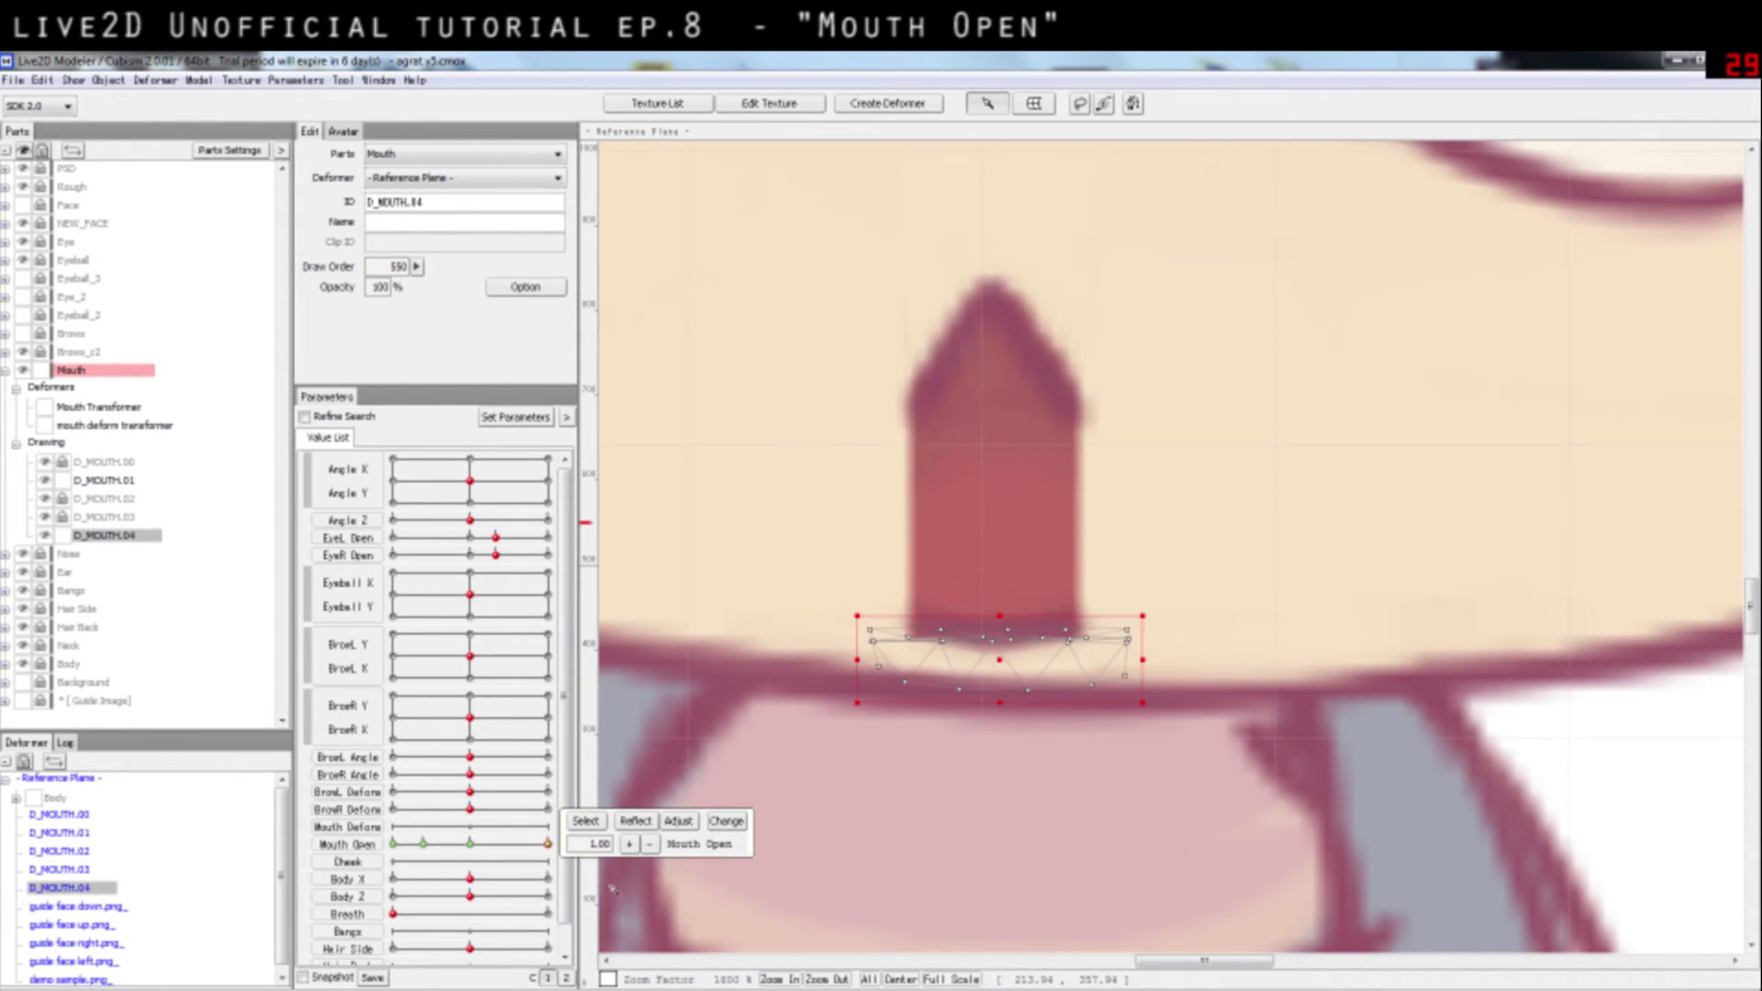
Step: Raise D_MOUTH.04's upper corner points and the neighbouring upper-edge point to fit the patch around the lower lip's ends
scroll(1078, 669, "up", 2)
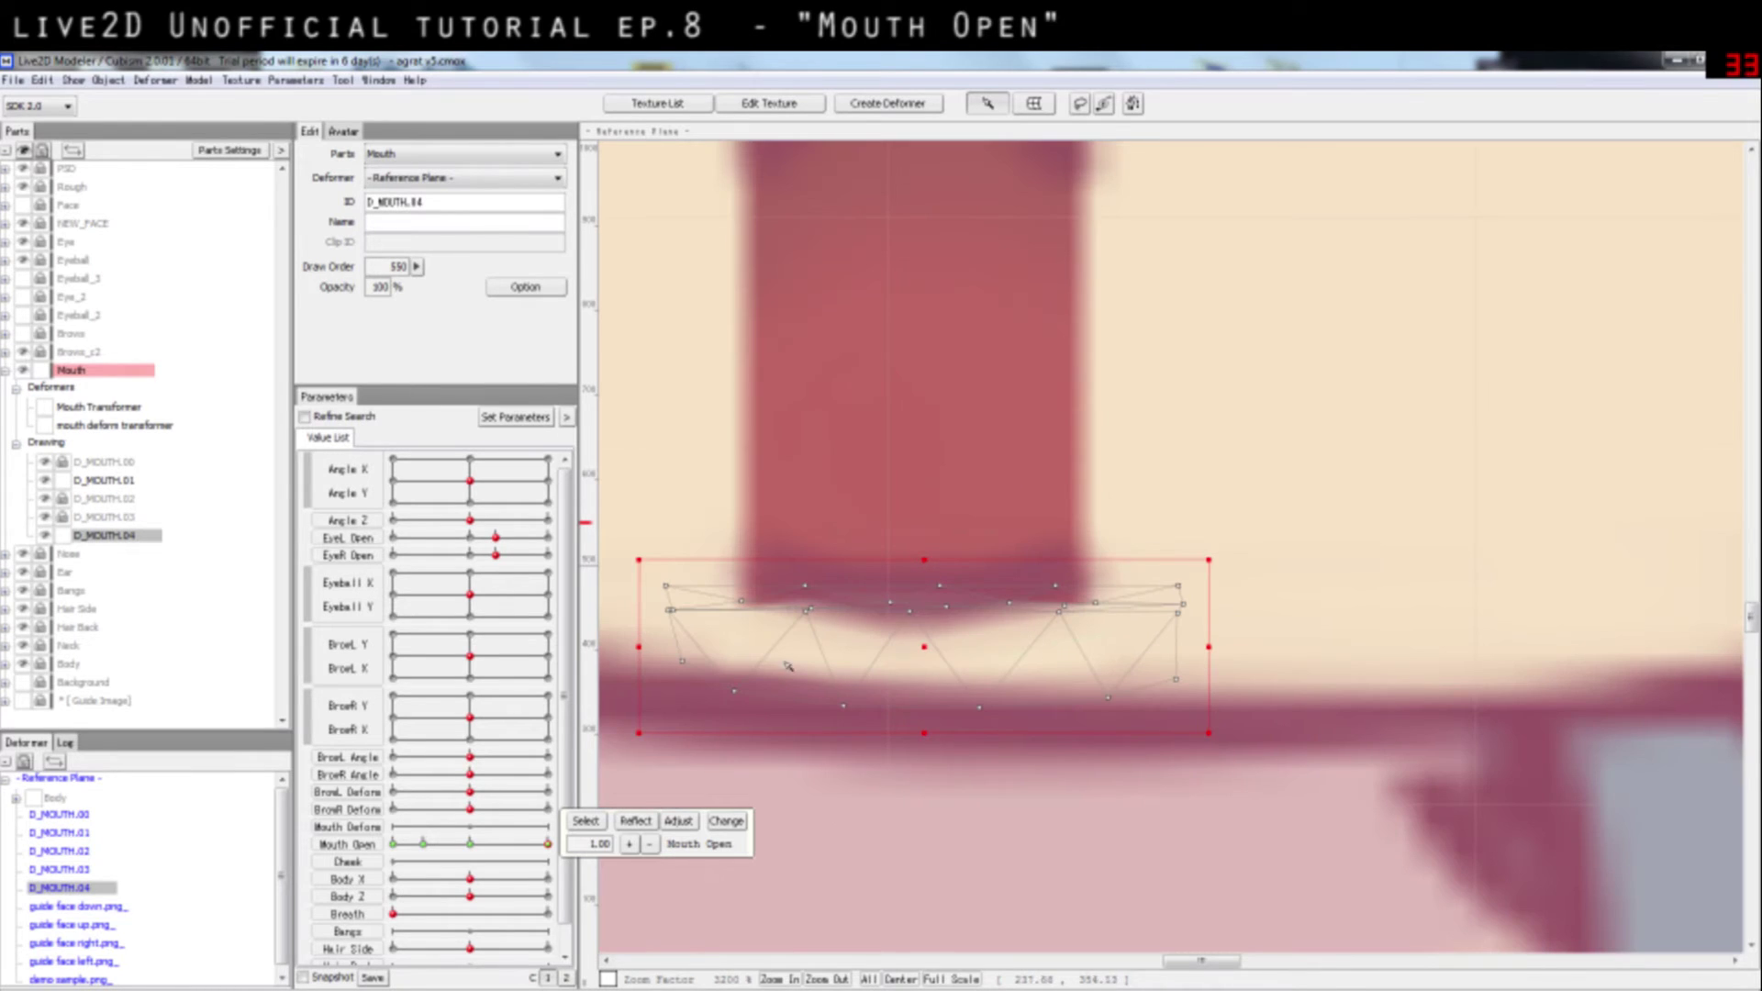
left_click(947, 450)
left_click(786, 592)
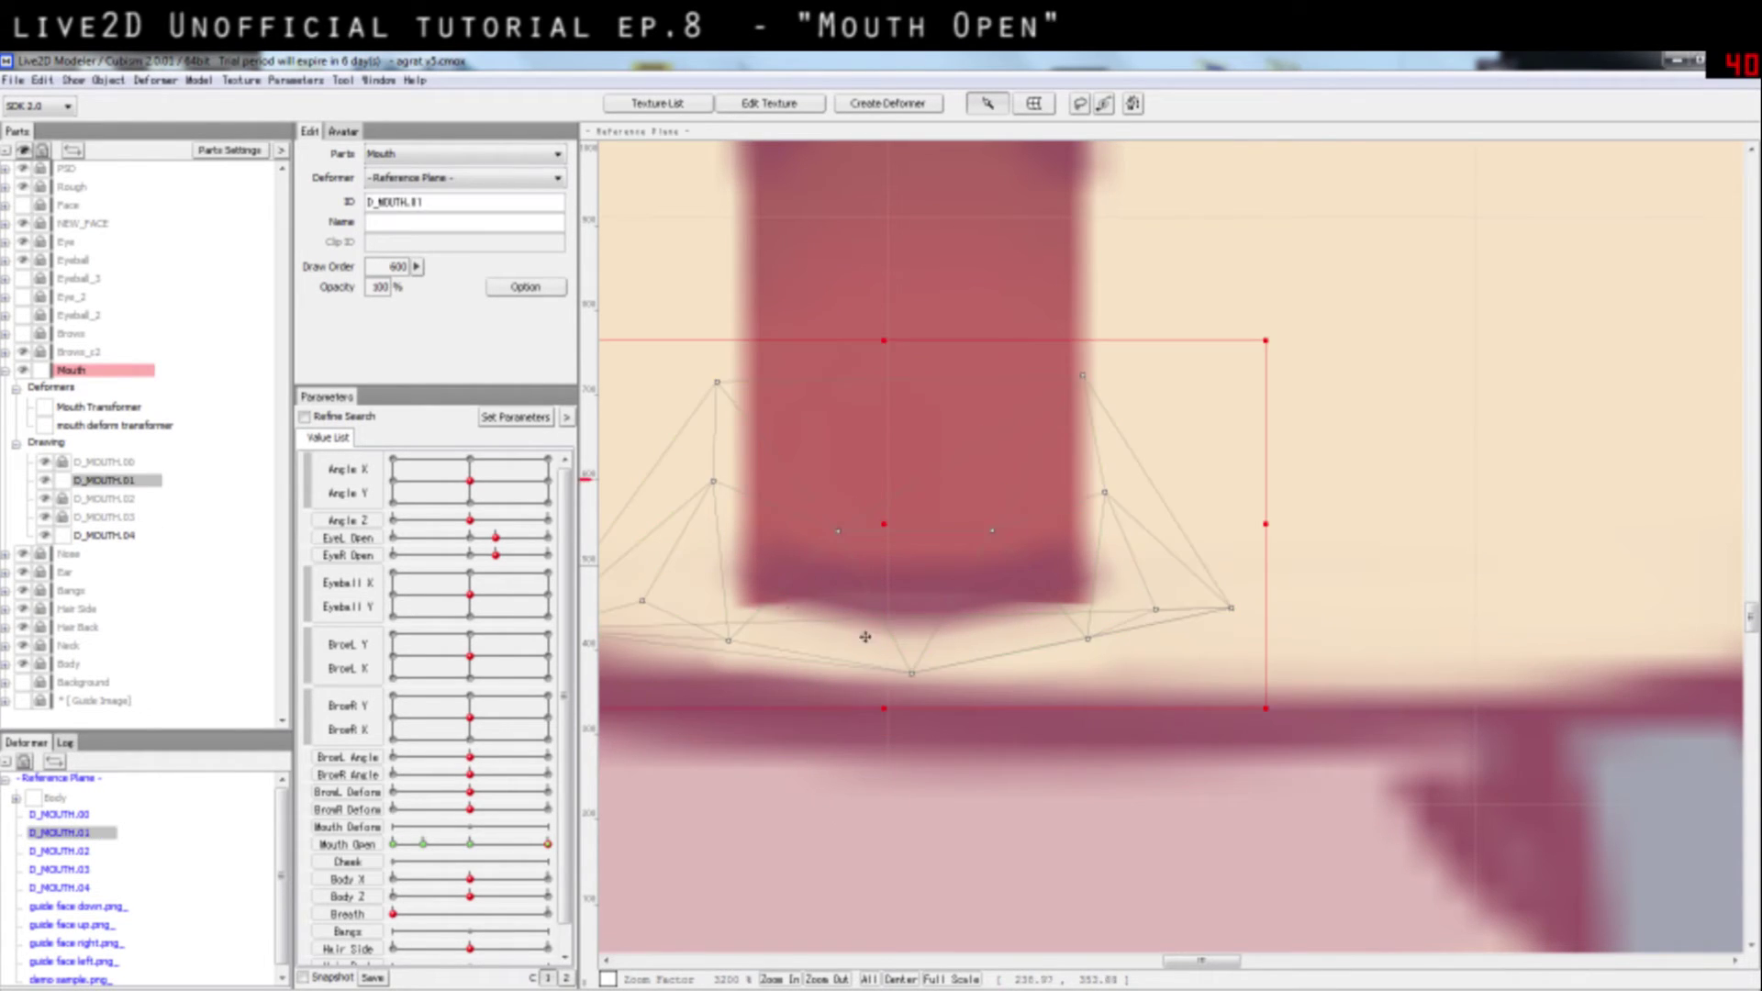
left_click_drag(744, 603, 677, 521)
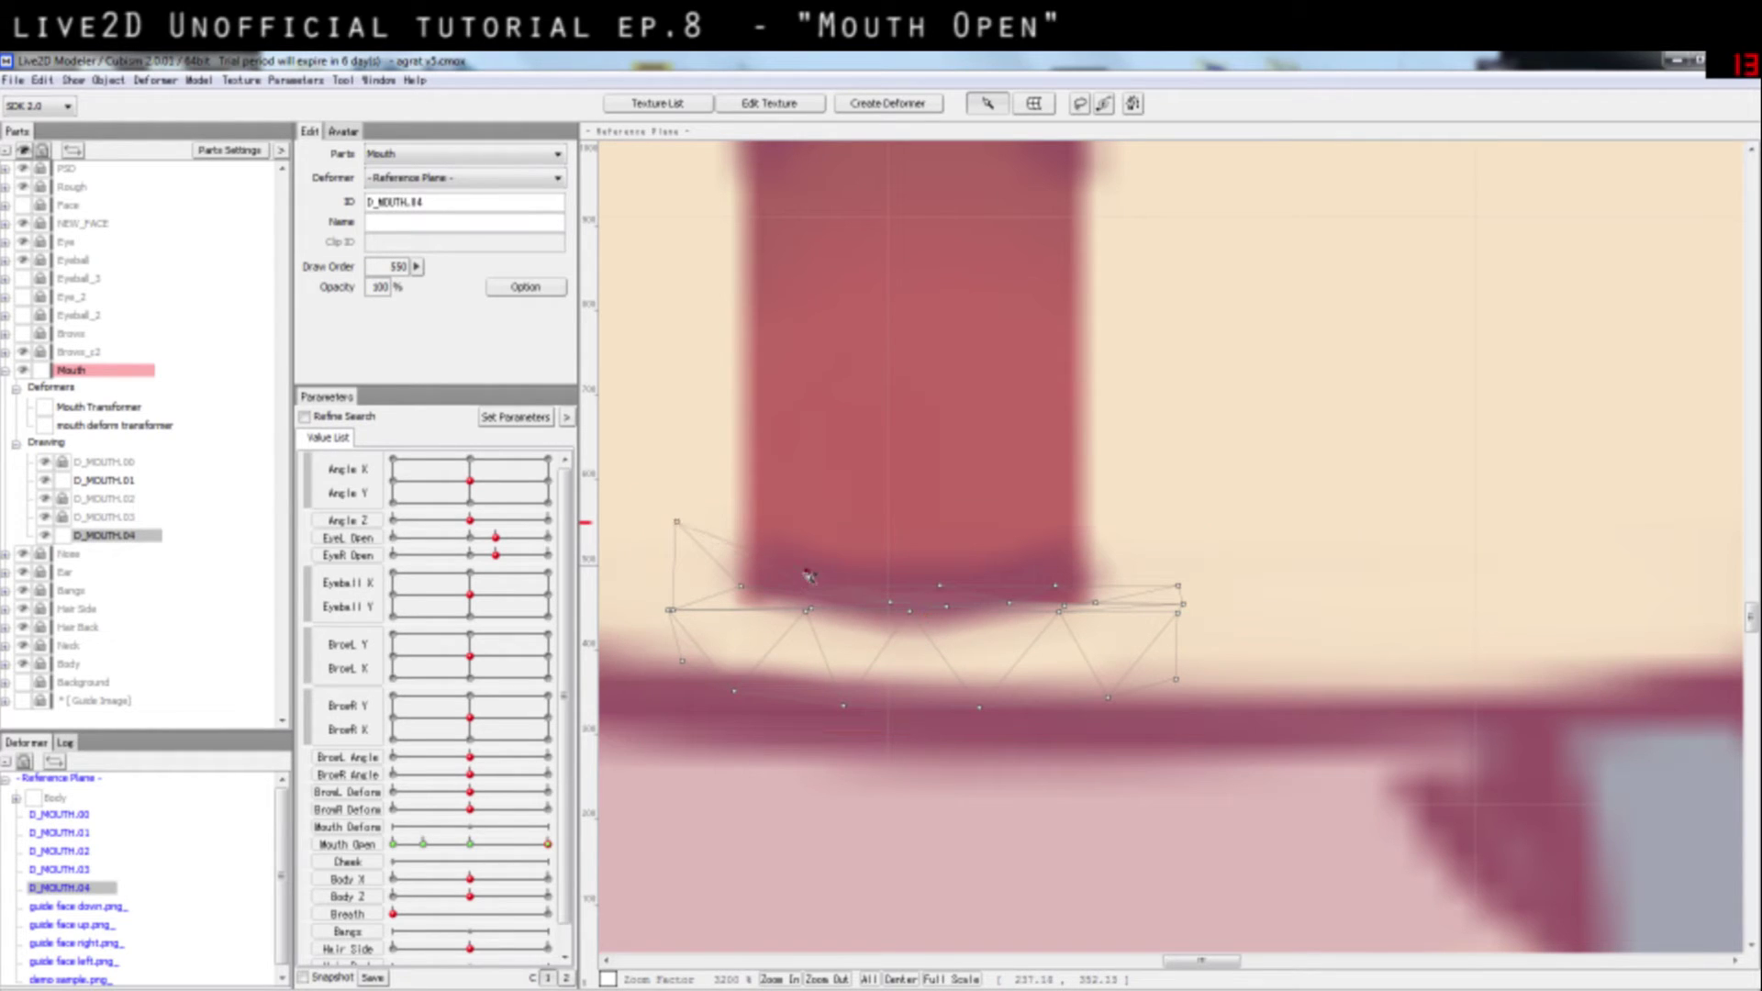
mouse_move(806, 588)
left_mouse_down()
mouse_move(807, 571)
mouse_move(743, 573)
mouse_move(806, 565)
left_mouse_up()
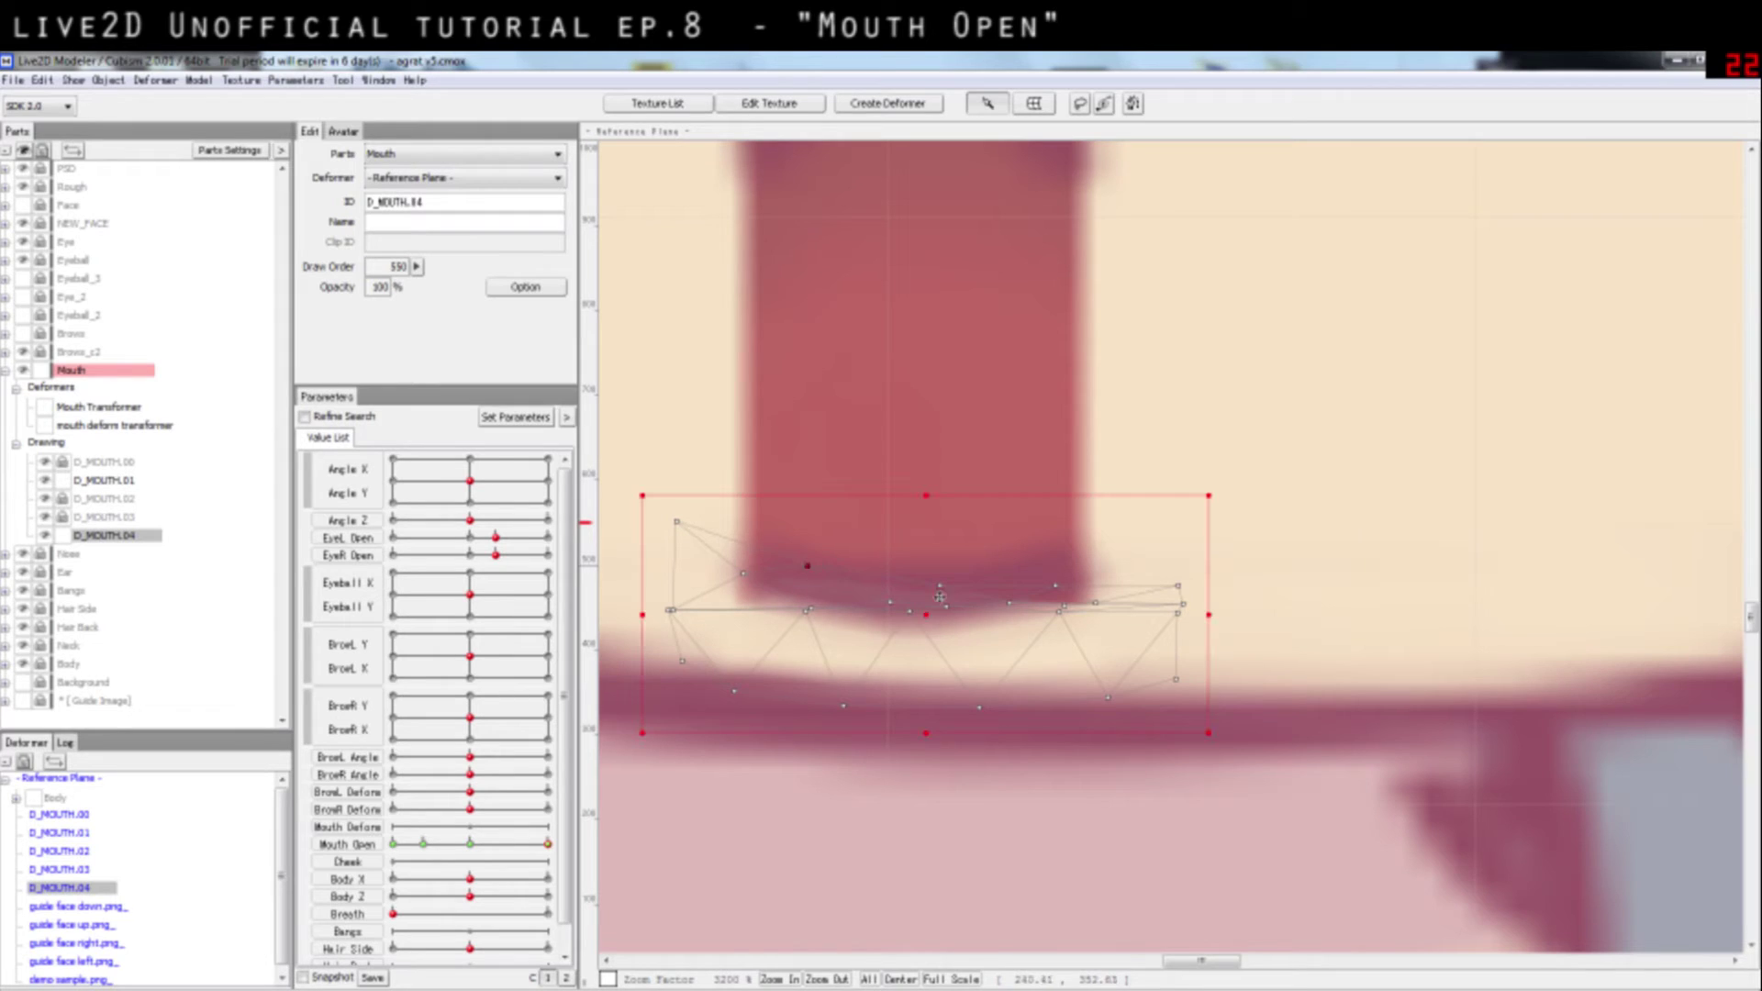
left_click_drag(1105, 608, 1164, 543)
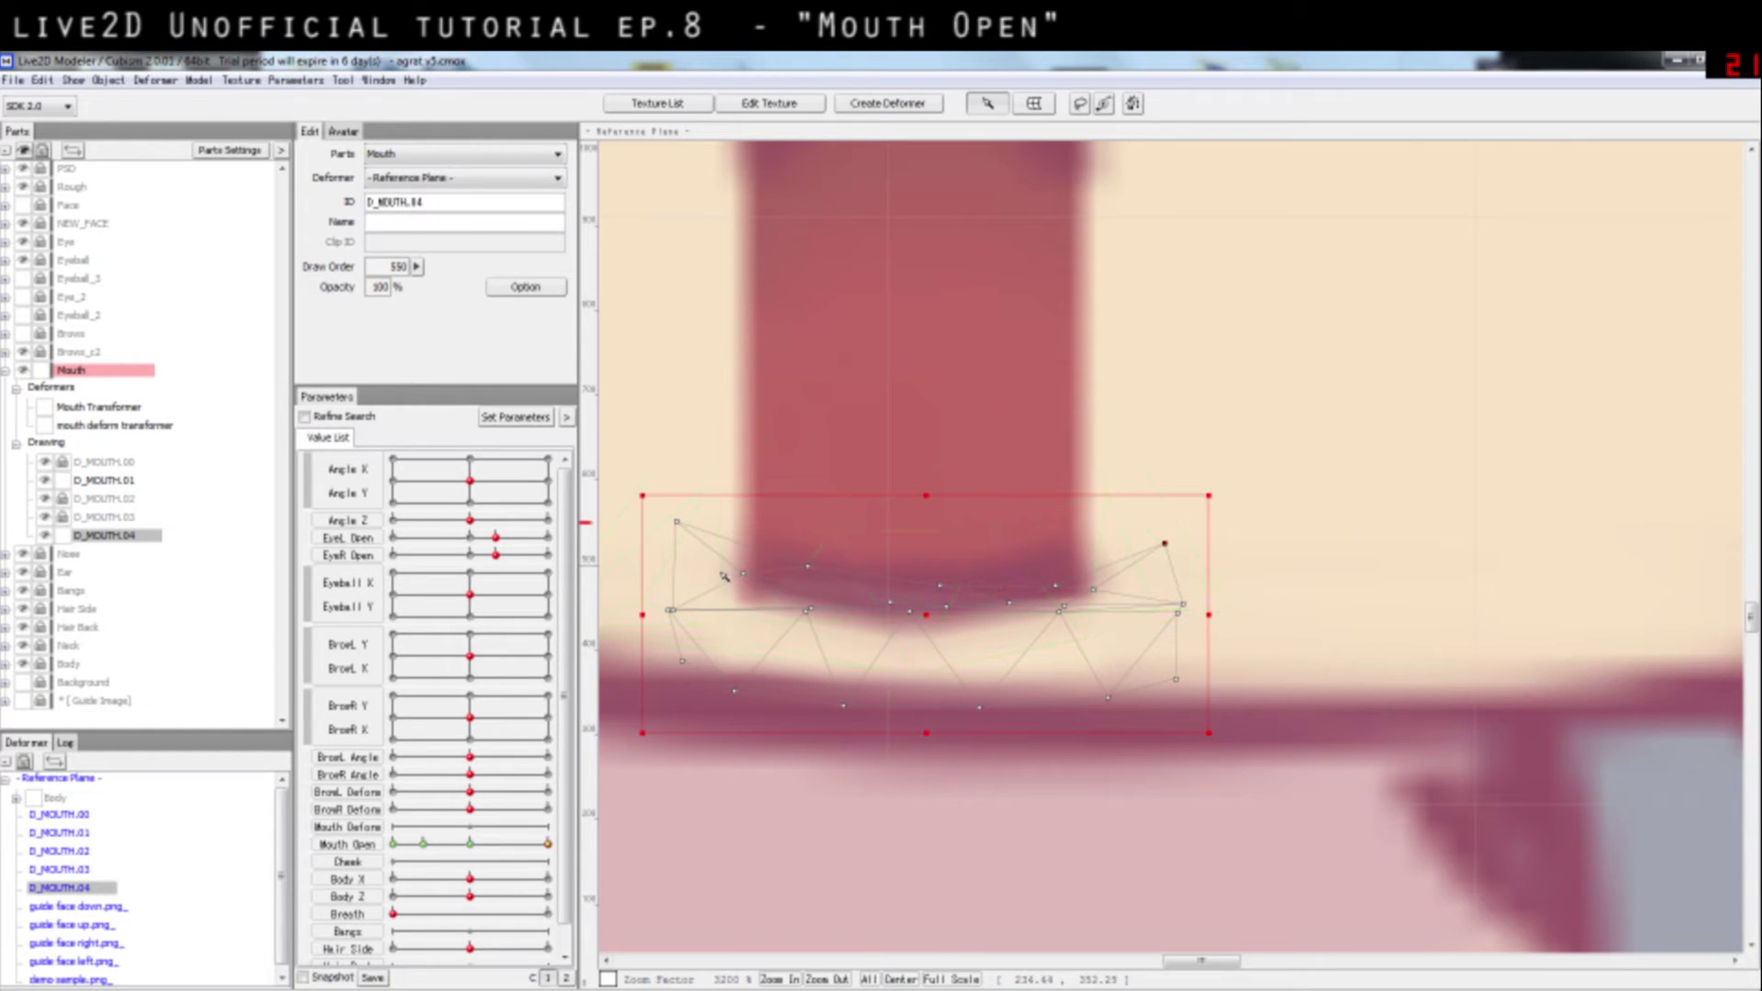
Step: Compare the meshes of D_MOUTH.01 and D_MOUTH.04 around the lower lip
left_click(845, 454)
left_click(816, 581)
scroll(816, 581, "down", 1)
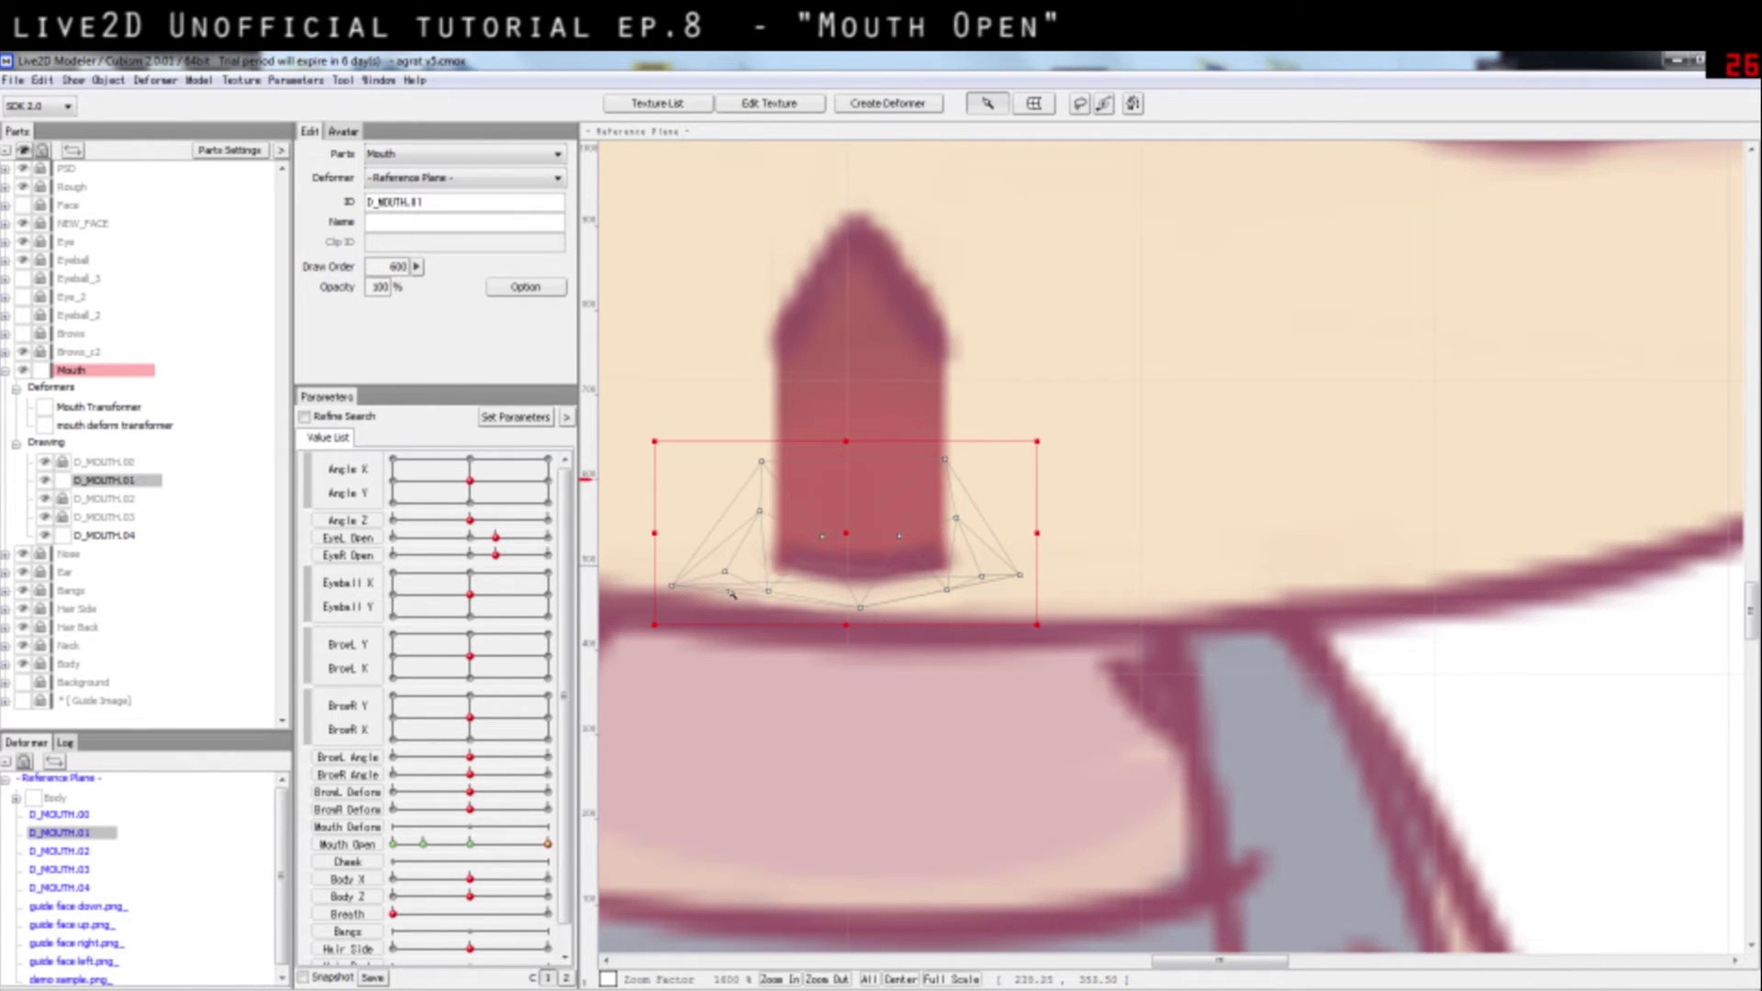
left_click(115, 536)
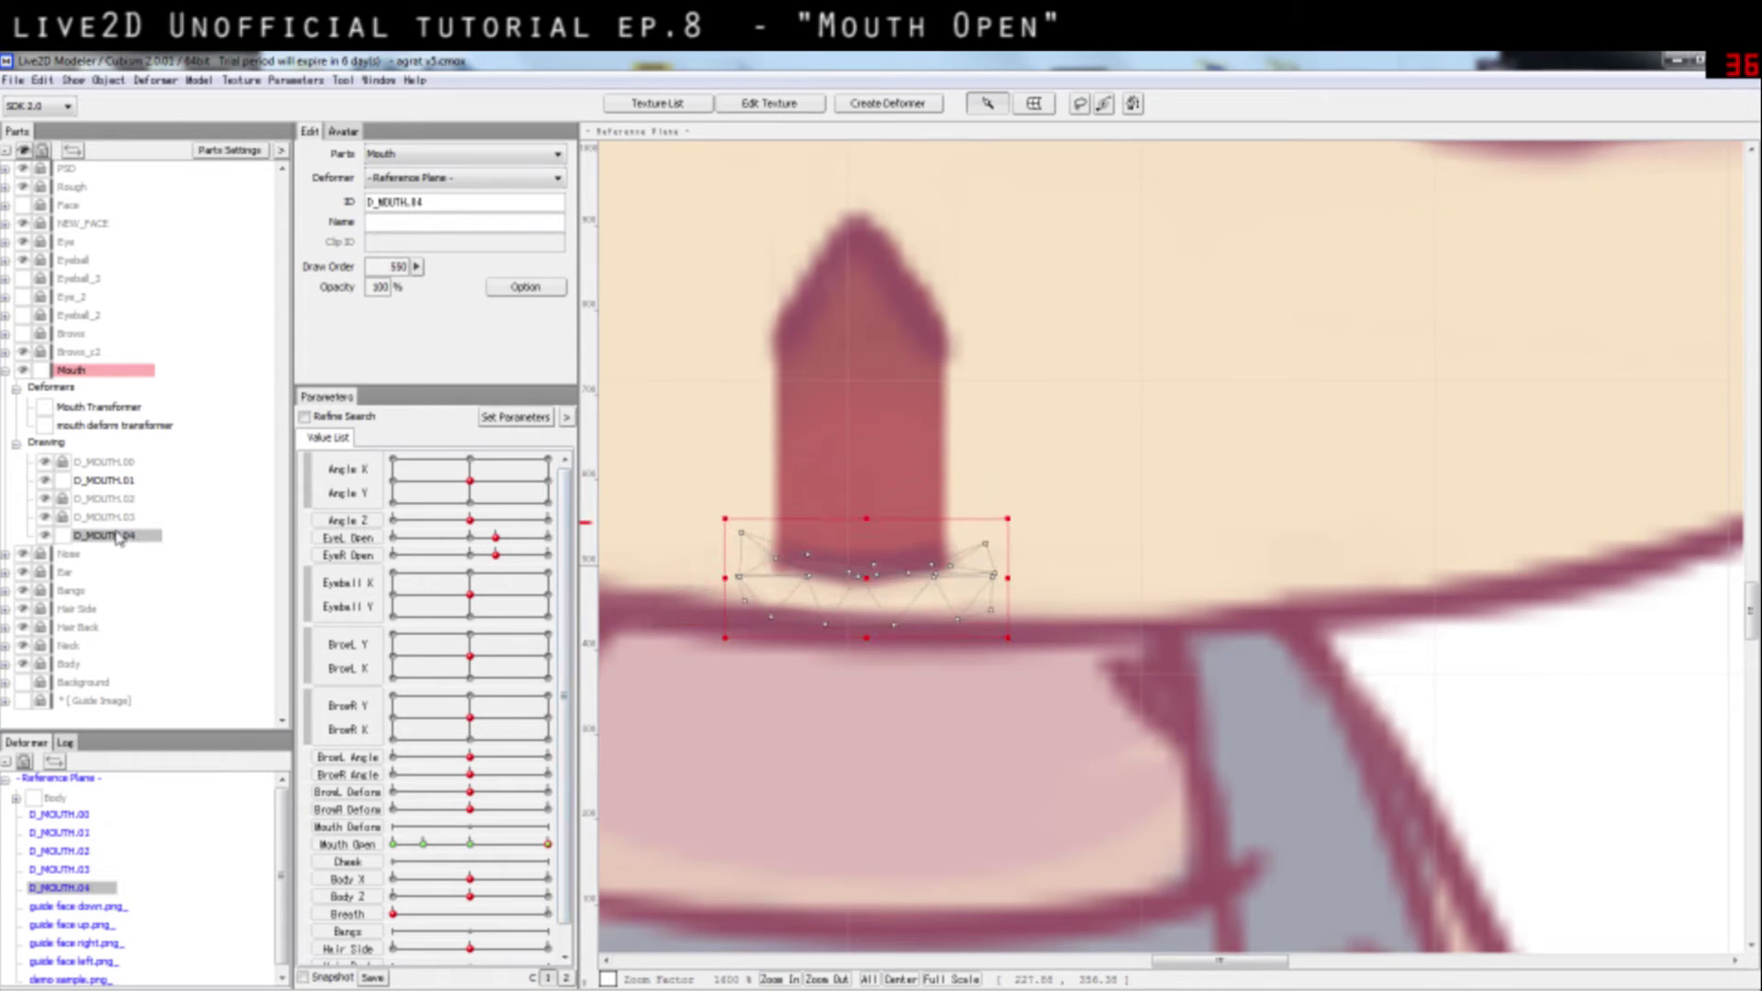
left_click(116, 481)
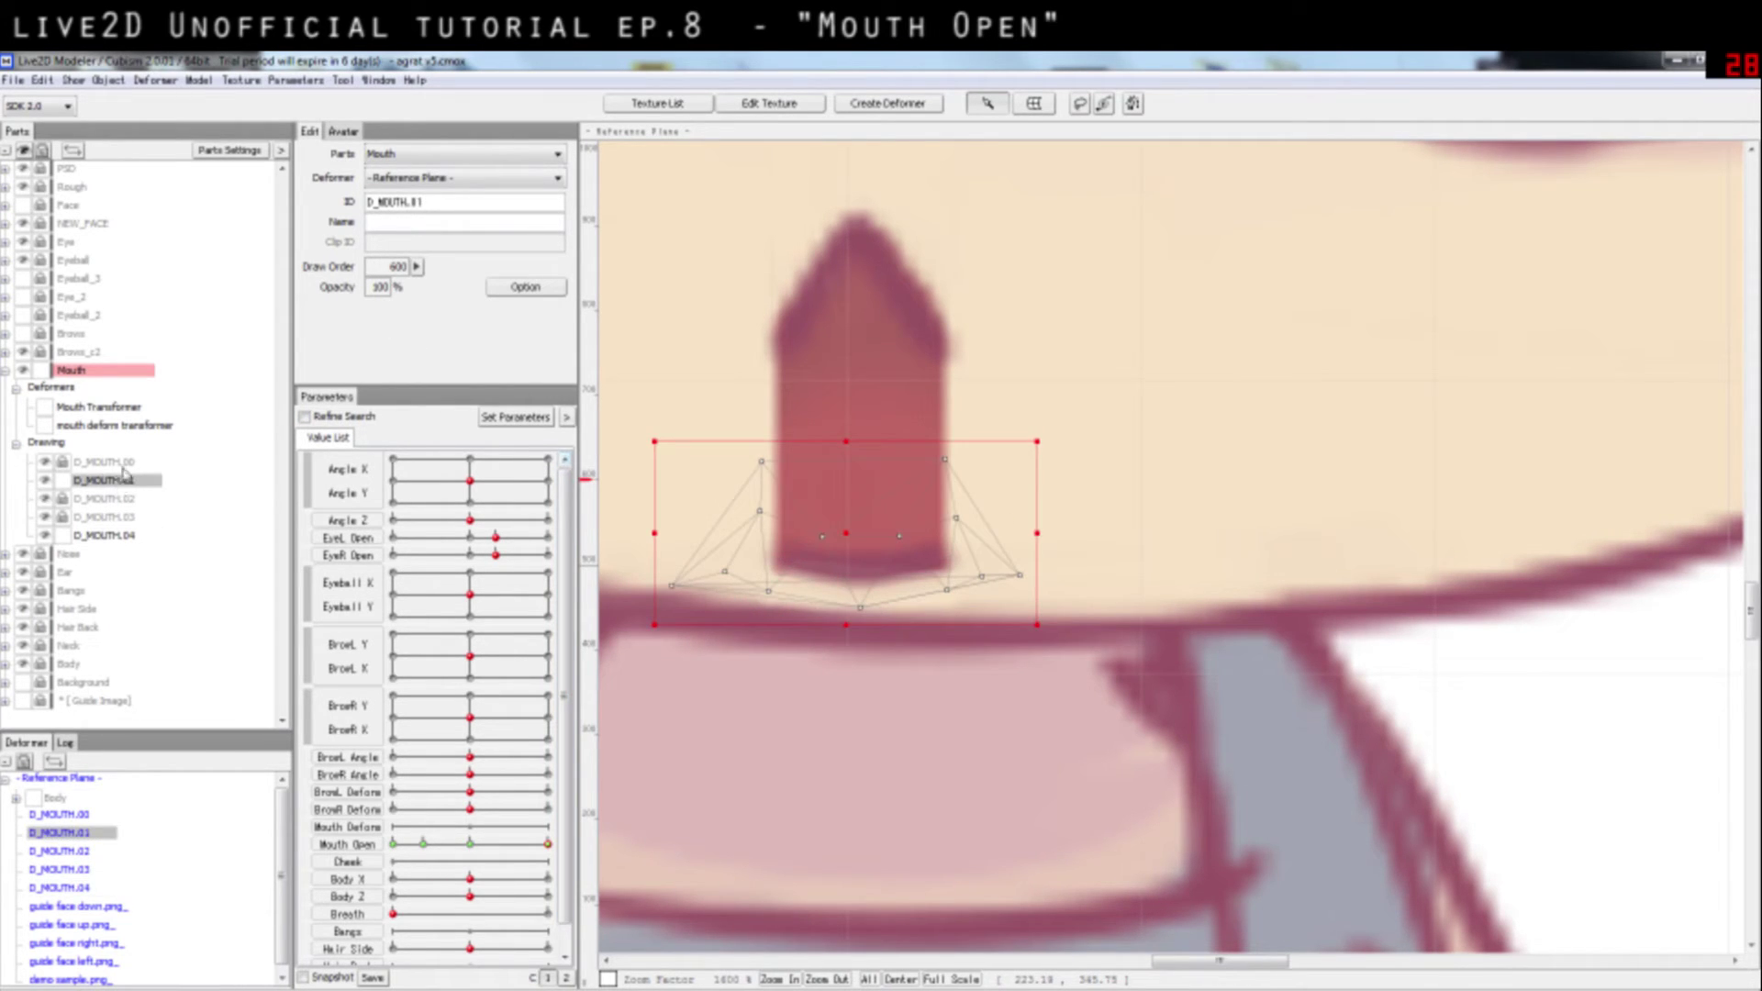
left_click(151, 537)
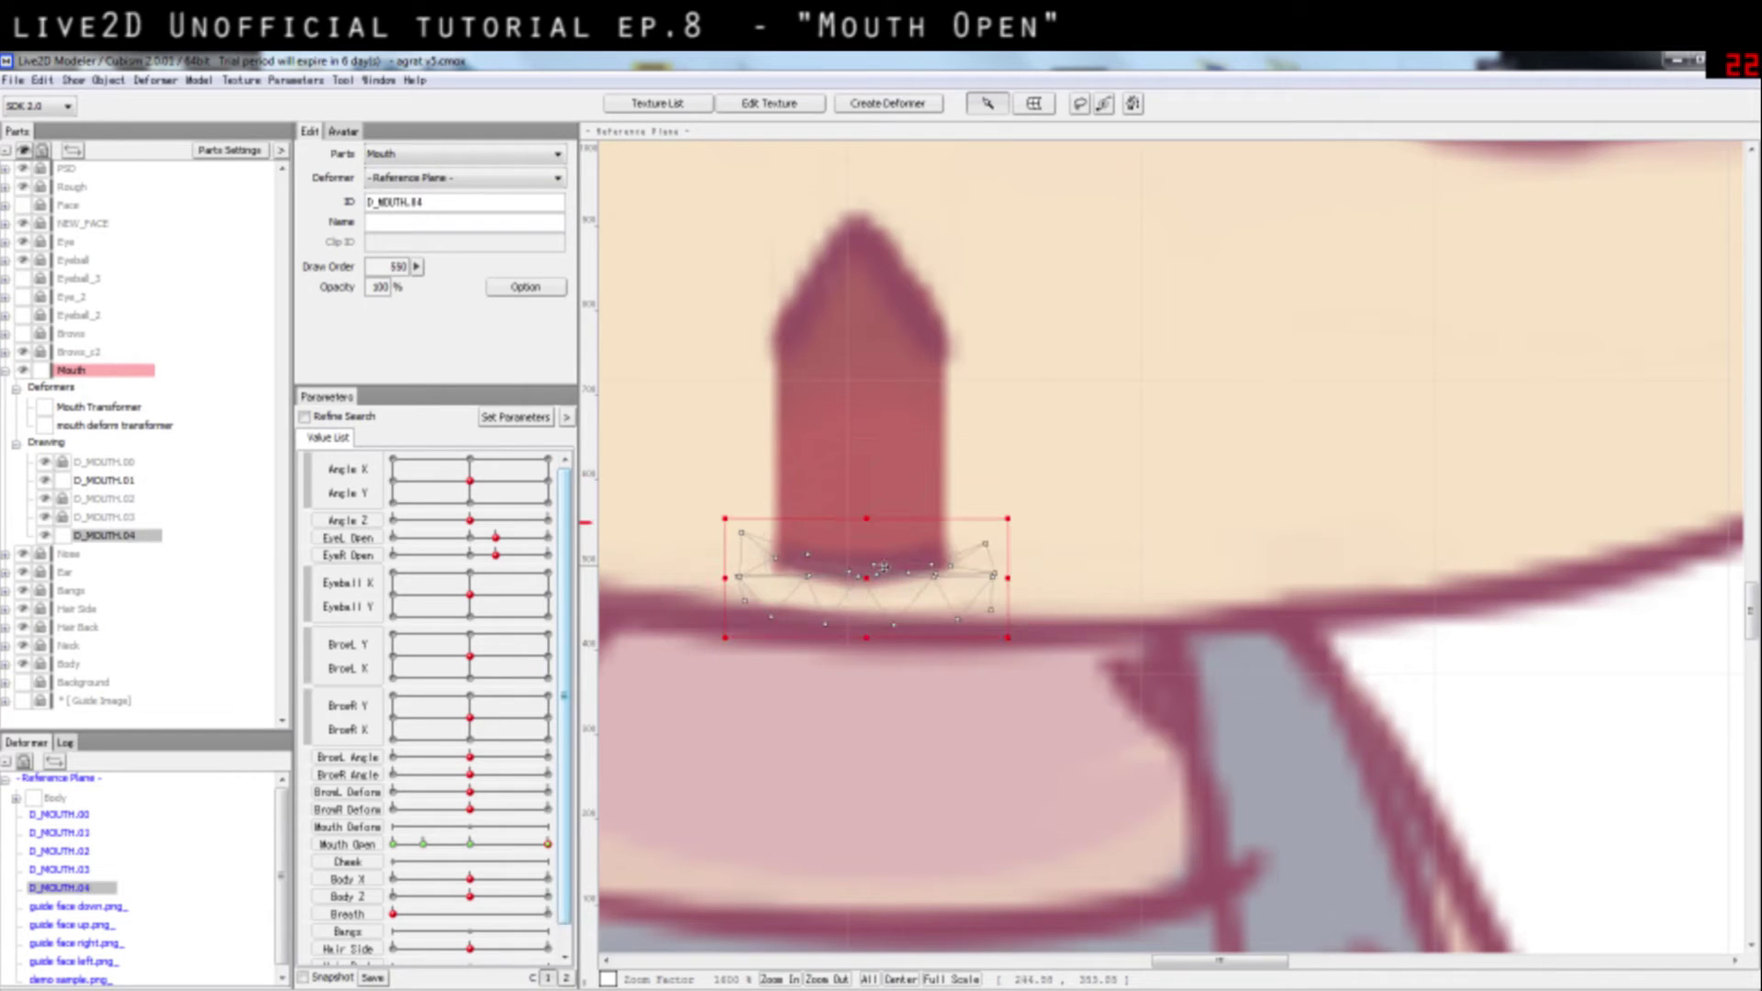
left_click(1142, 549)
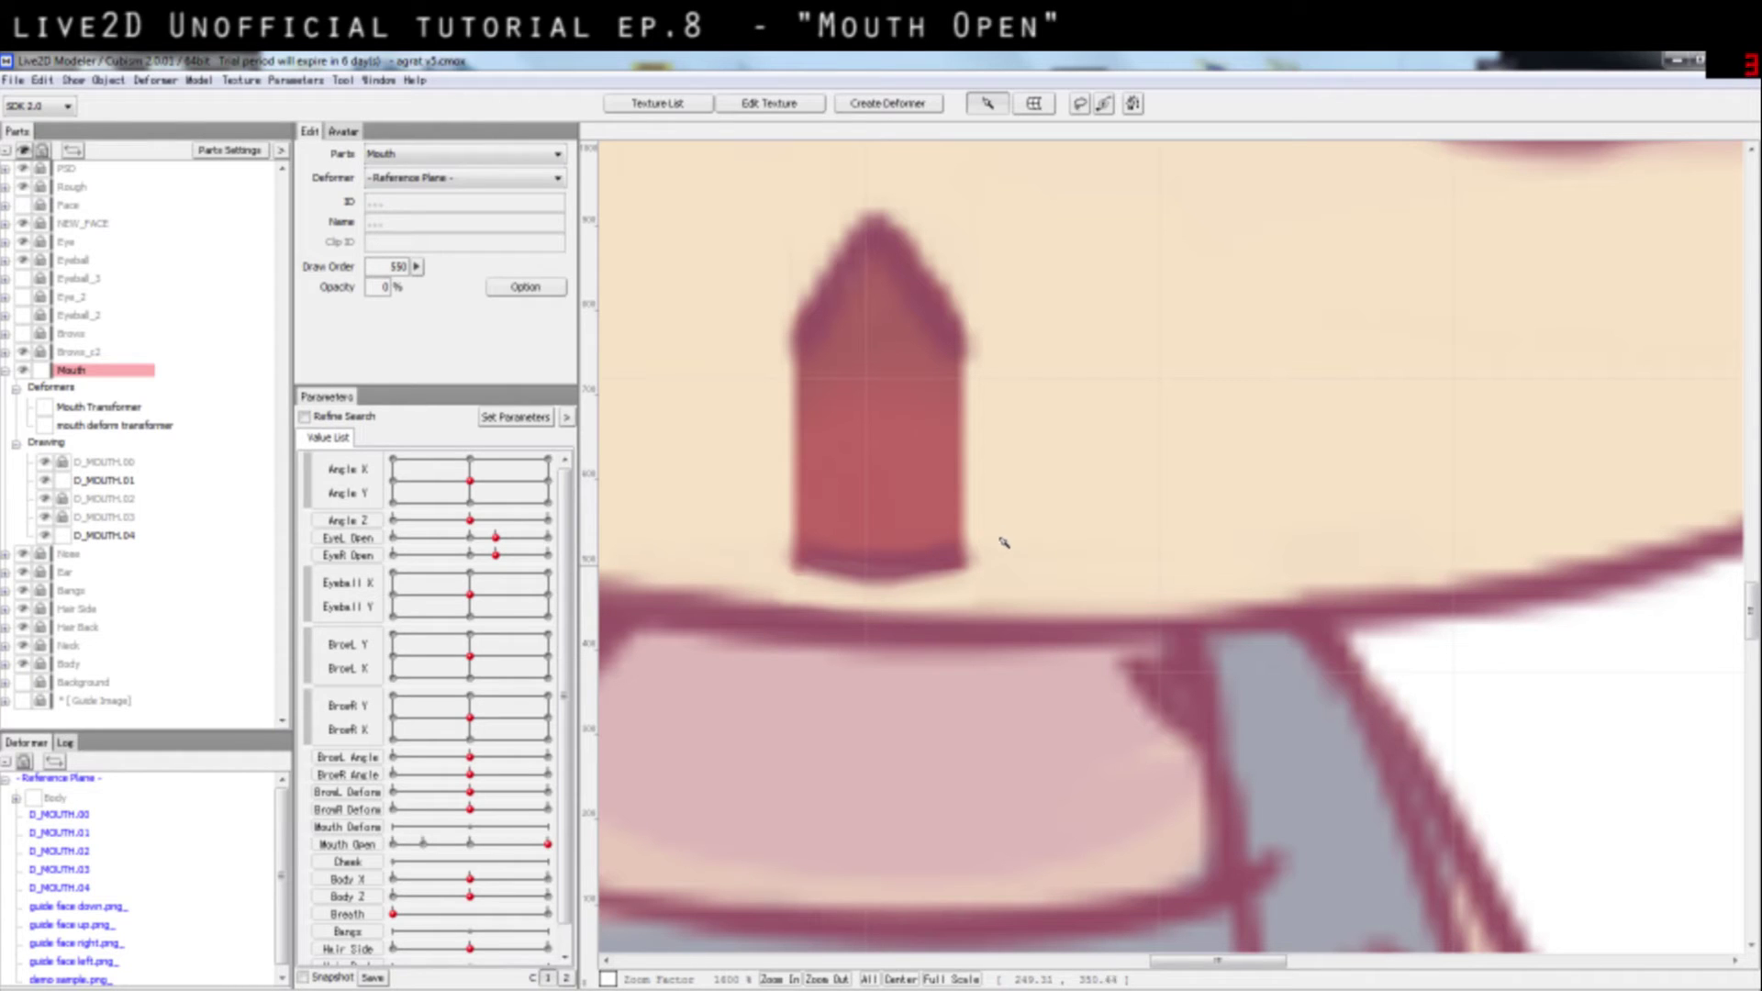
Step: Try to squash D_MOUTH.01 slightly downward from its upper edge
left_click(880, 546)
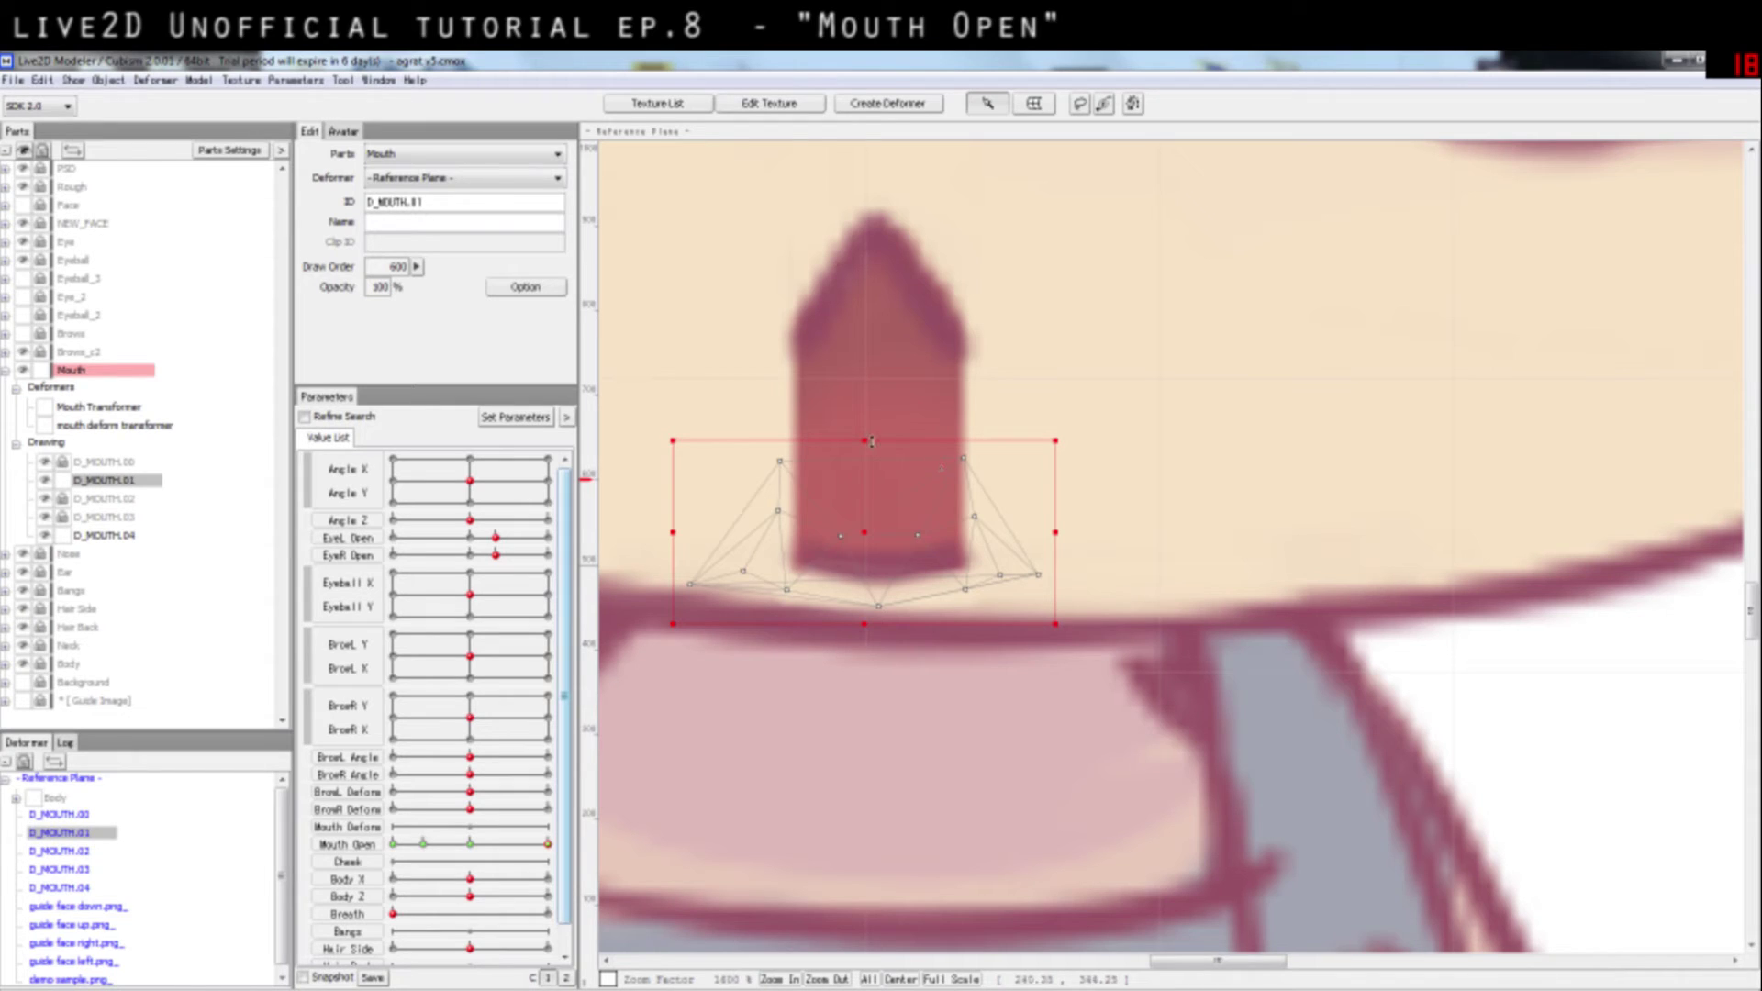
left_click_drag(865, 451, 864, 457)
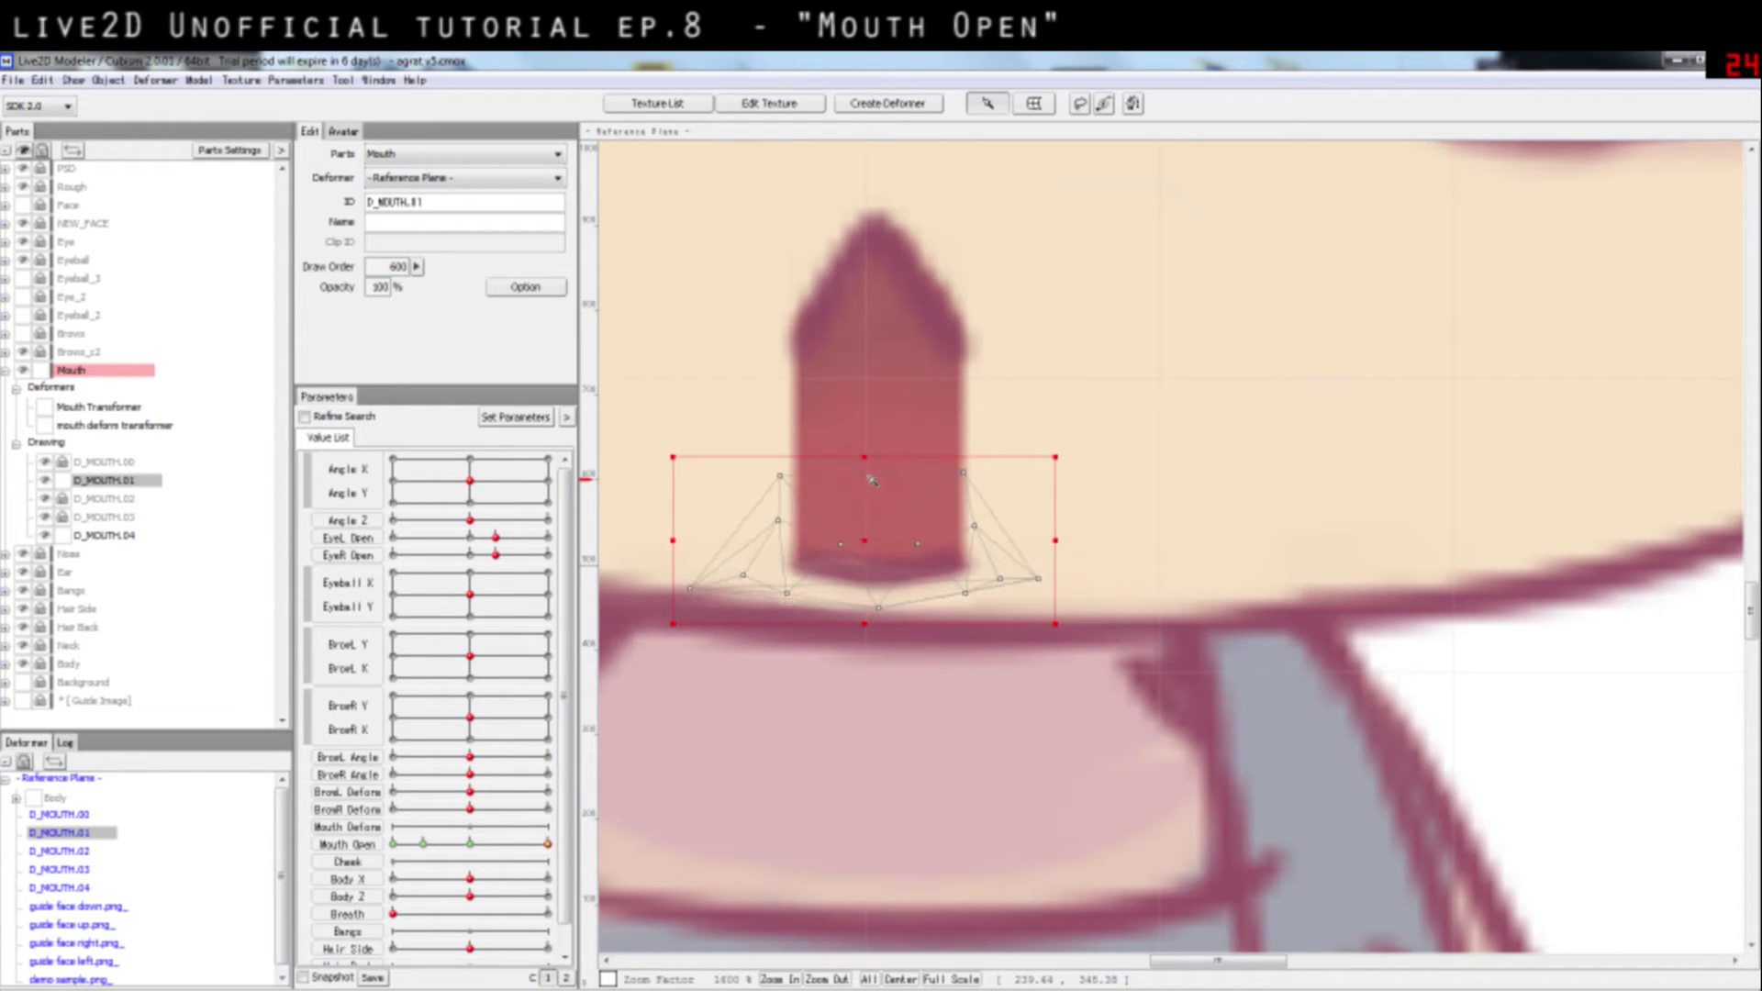
left_click(1163, 598)
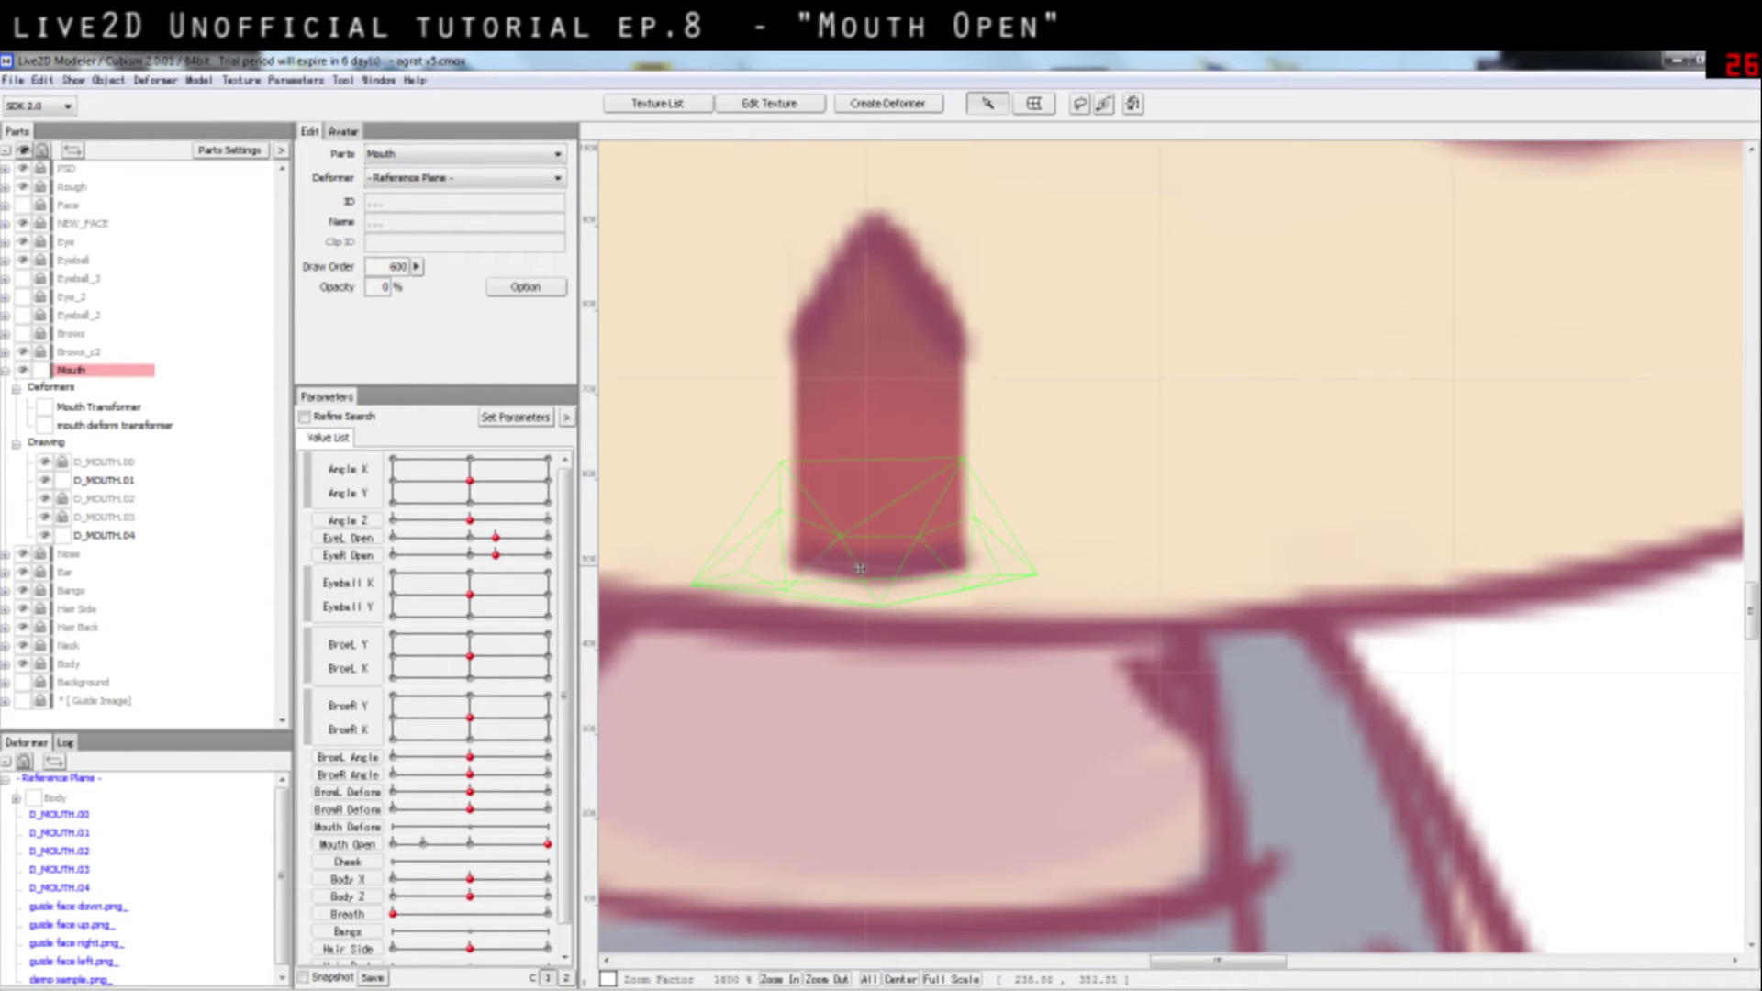
left_click(972, 553)
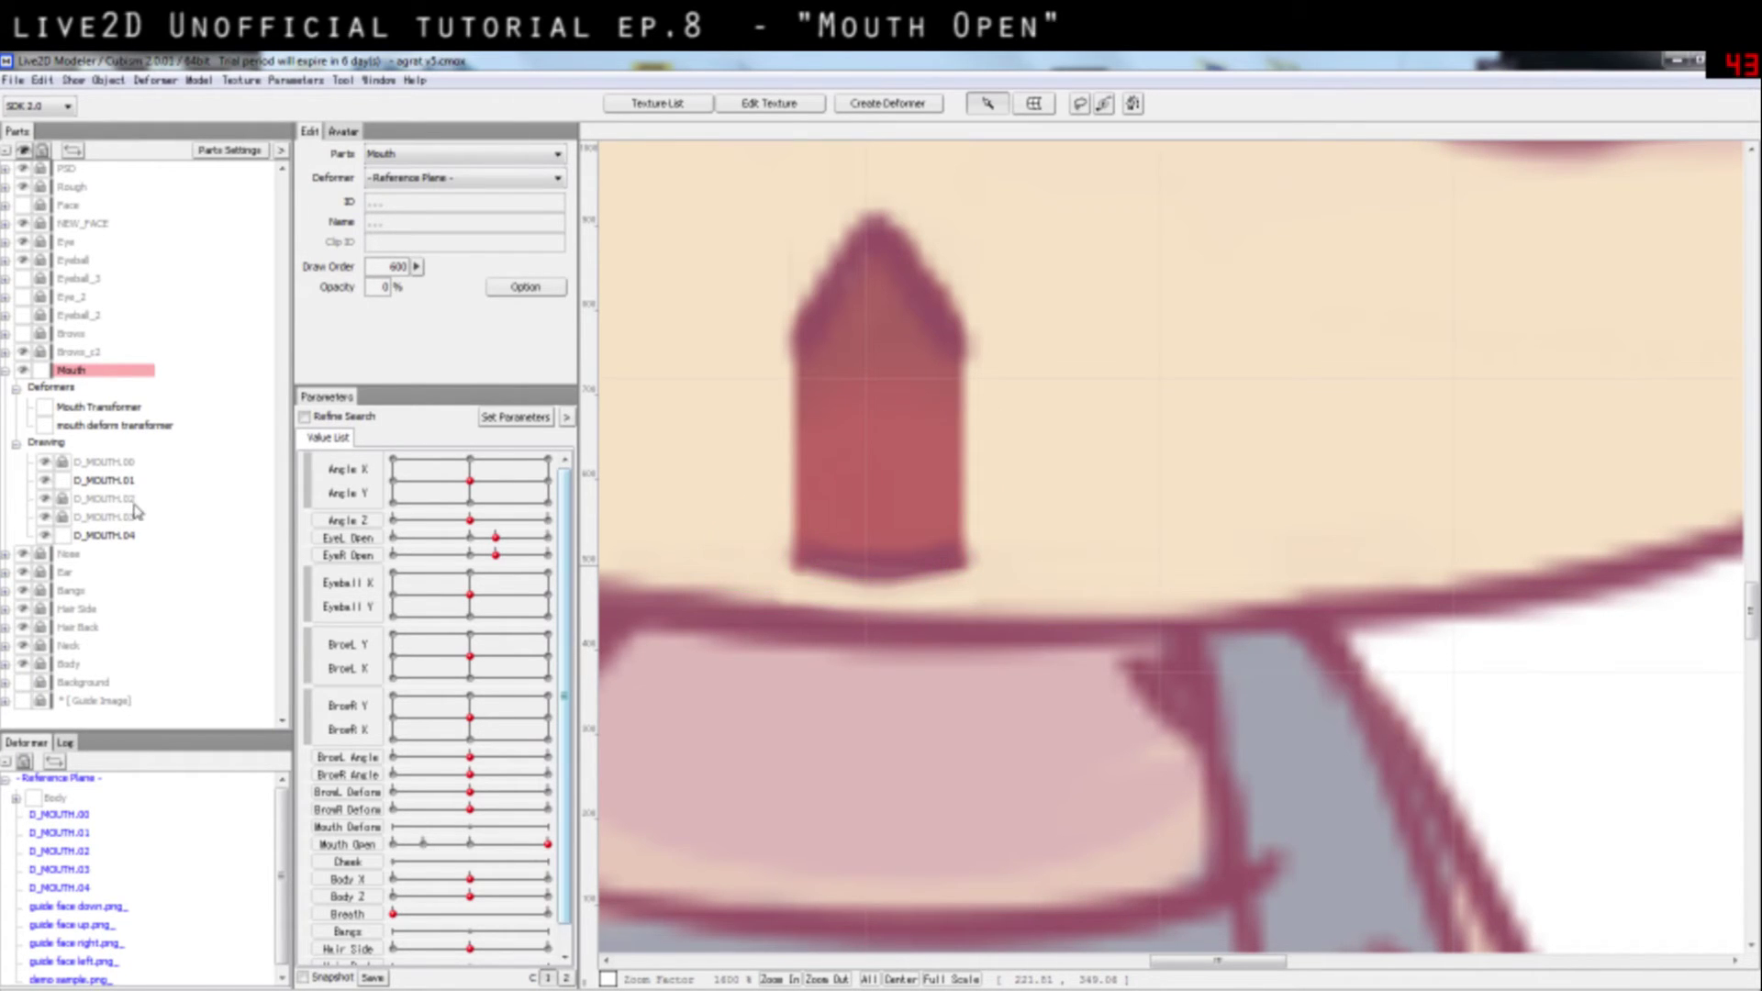
Step: Spread D_MOUTH.01's two inner mesh points apart and pull its side point outward to reshape the lower lip's ends
scroll(1064, 576, "down", 5)
scroll(1226, 571, "up", 5)
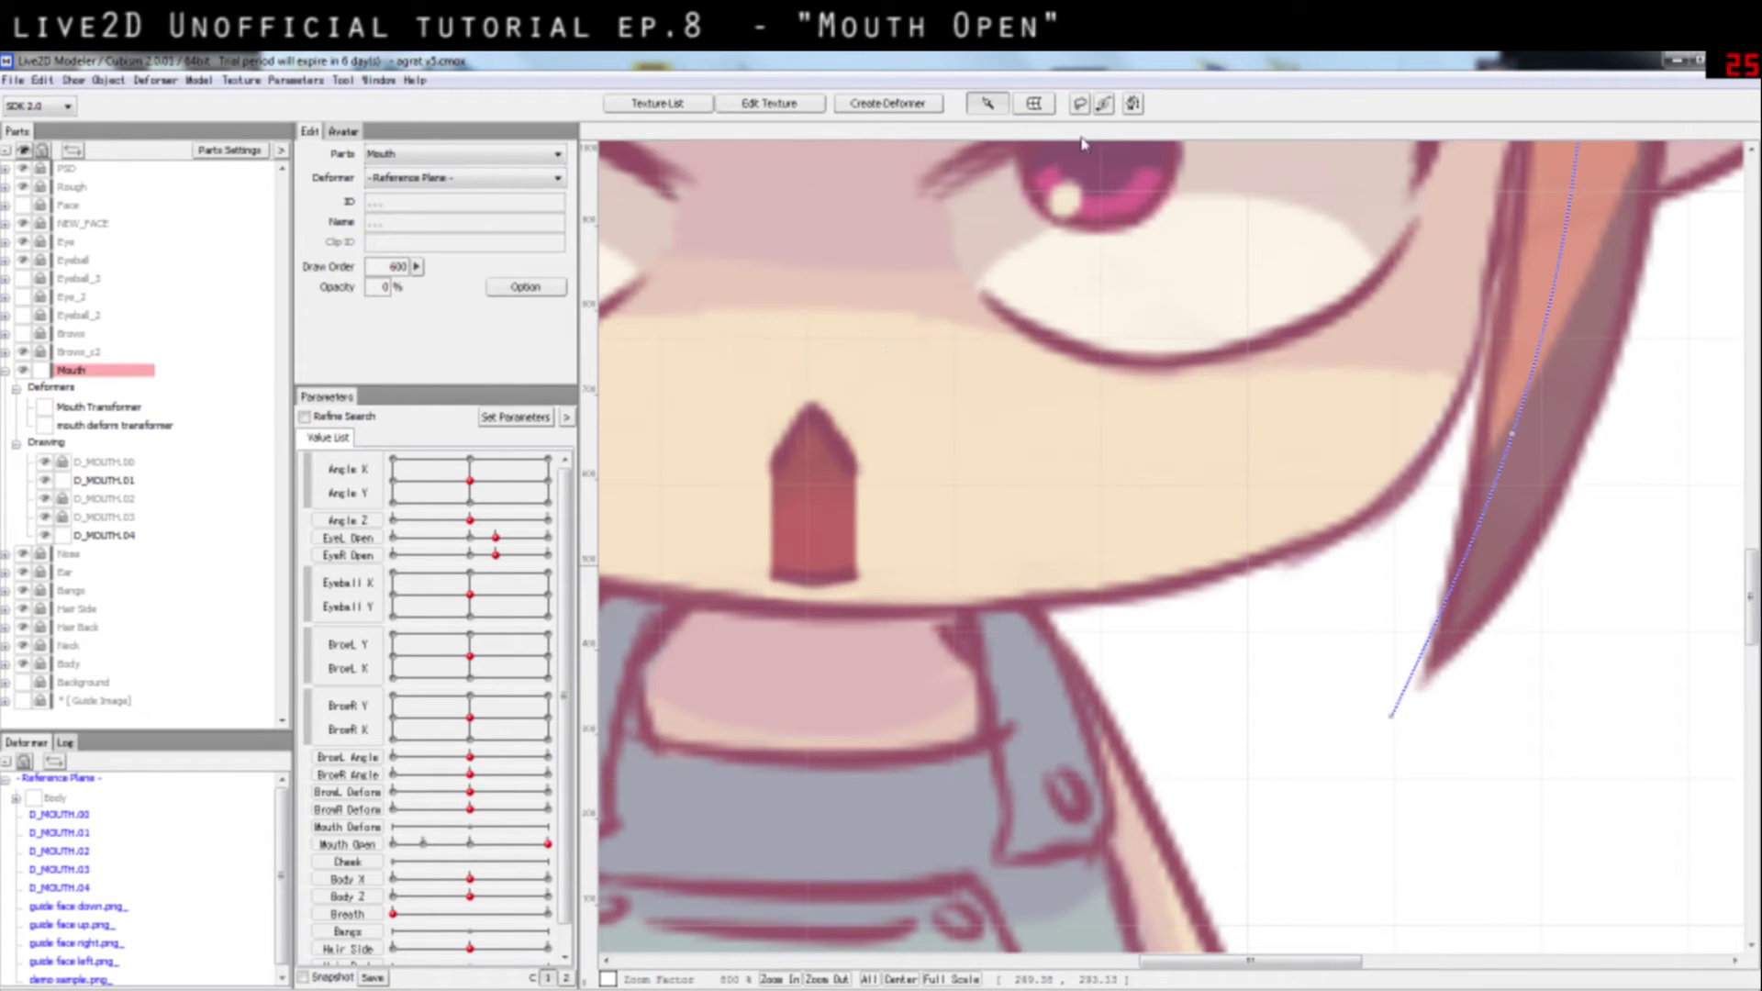
left_click(109, 480)
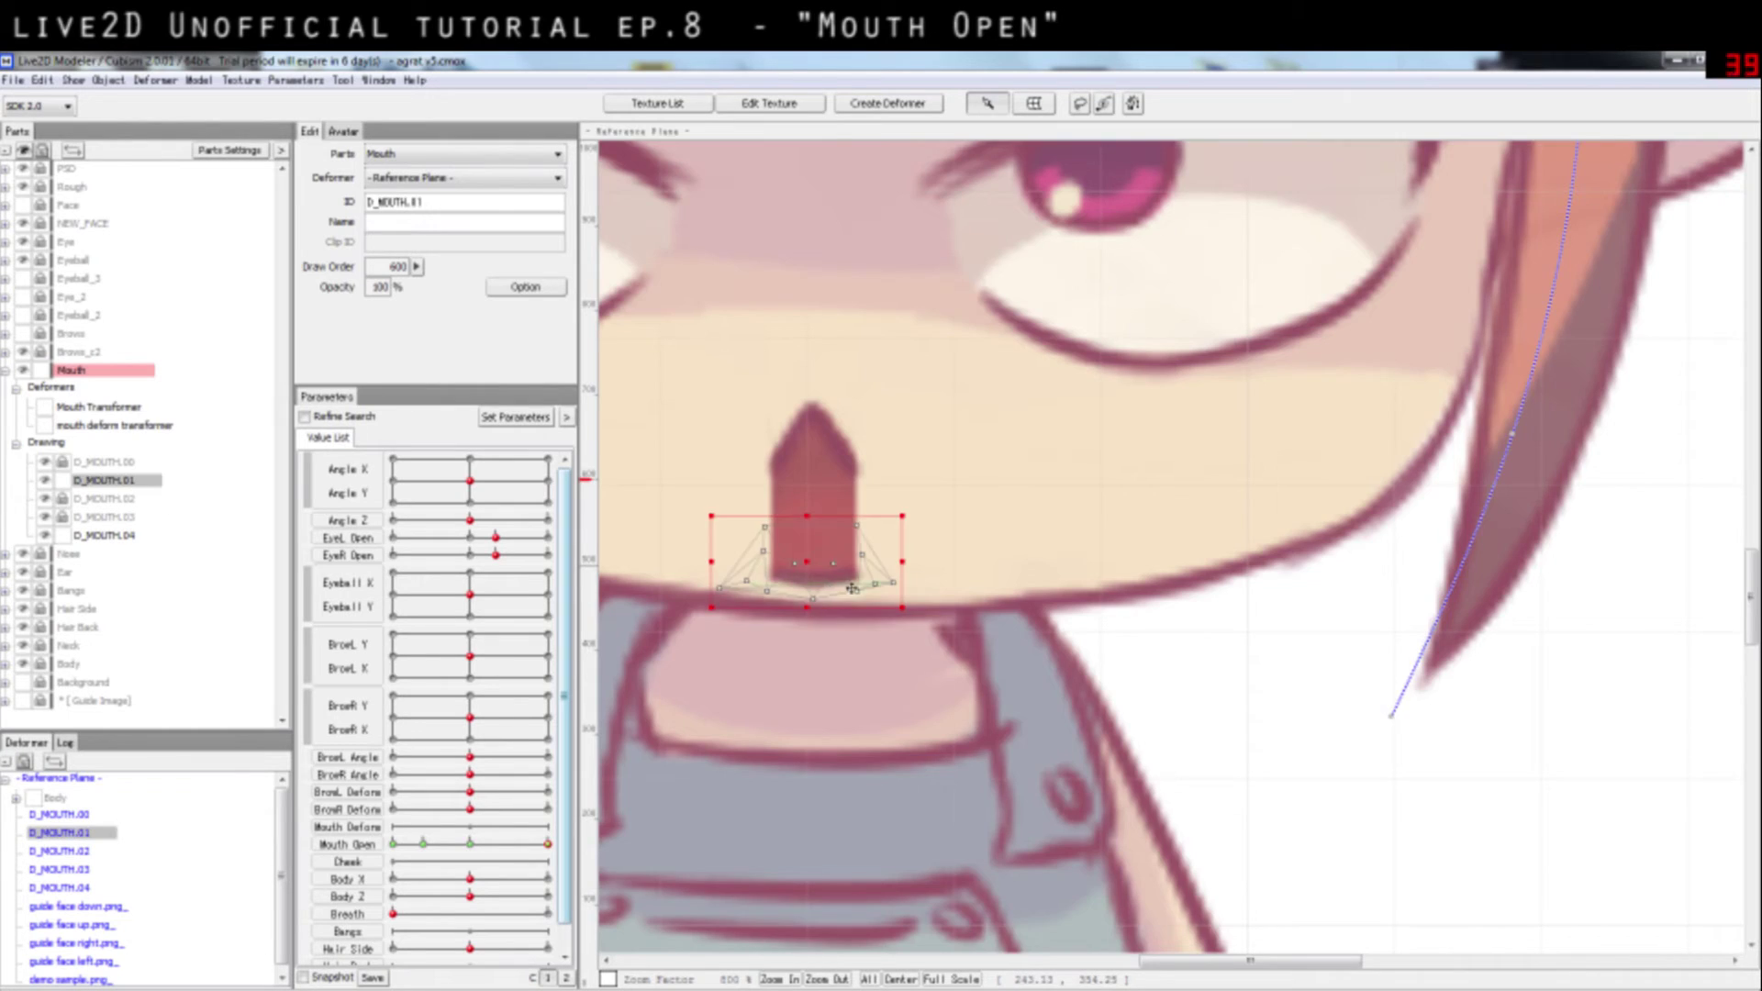
scroll(953, 641, "up", 4)
scroll(1359, 572, "down", 1)
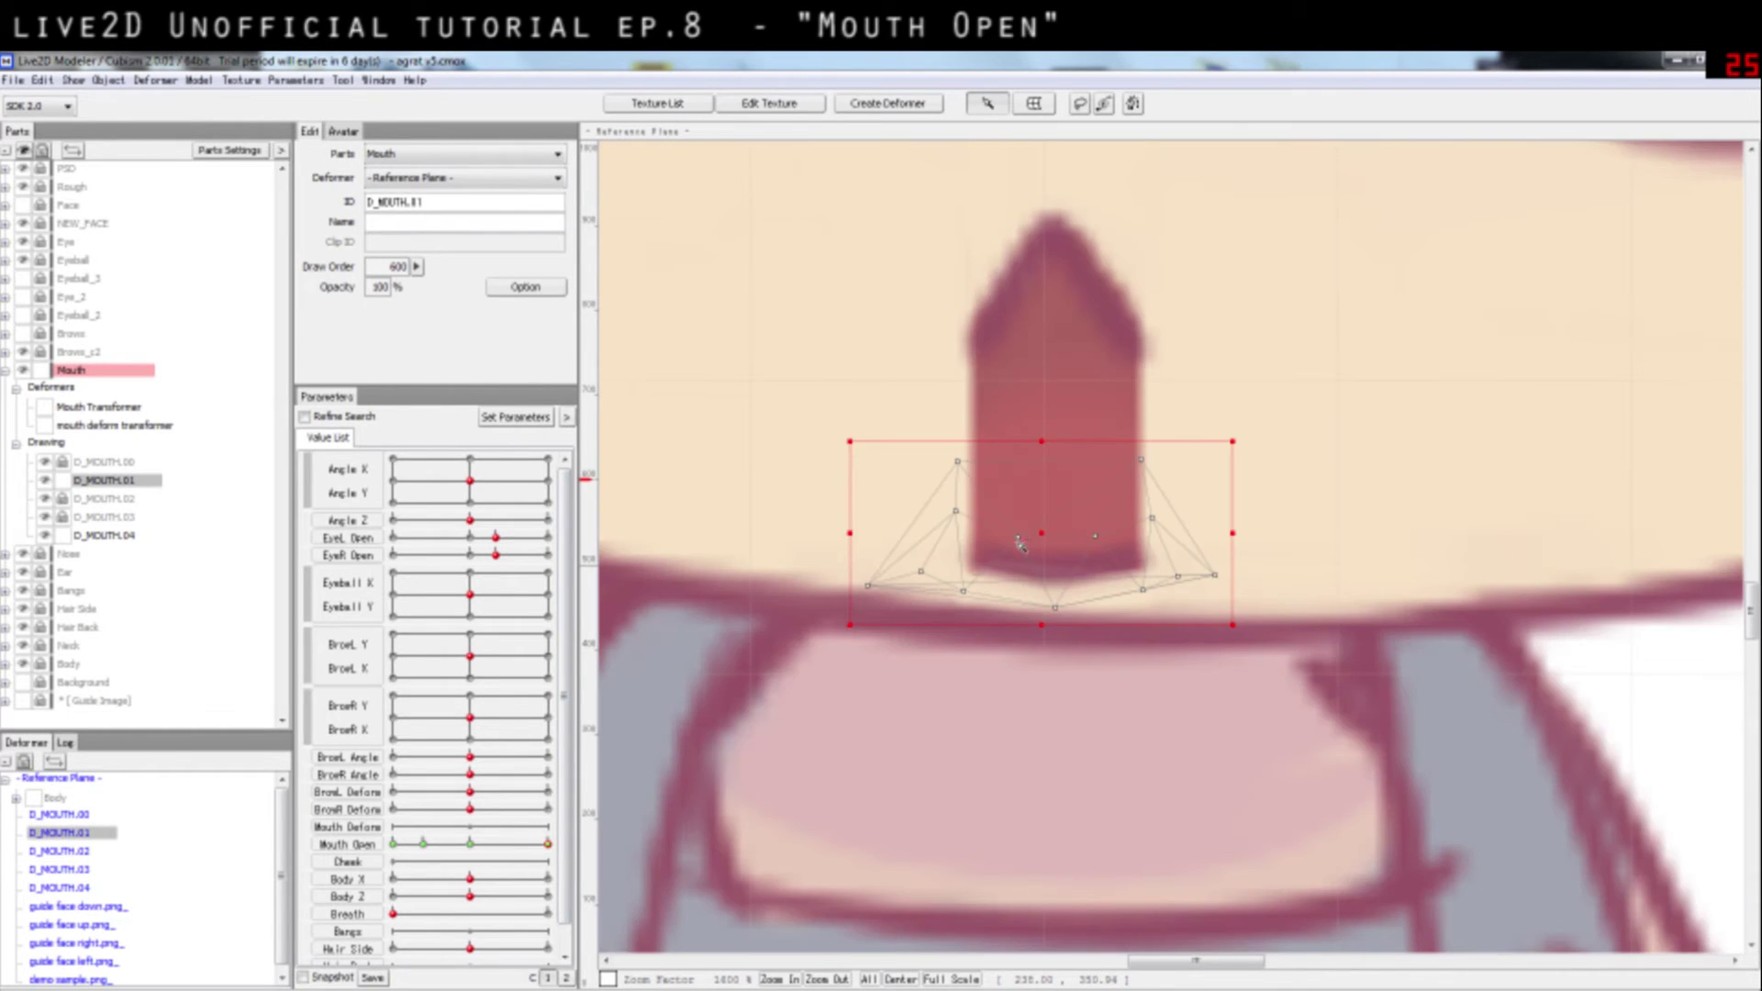
scroll(1019, 545, "up", 1)
left_click_drag(1026, 538, 990, 536)
left_click_drag(1196, 541, 1321, 518)
left_click(1305, 506)
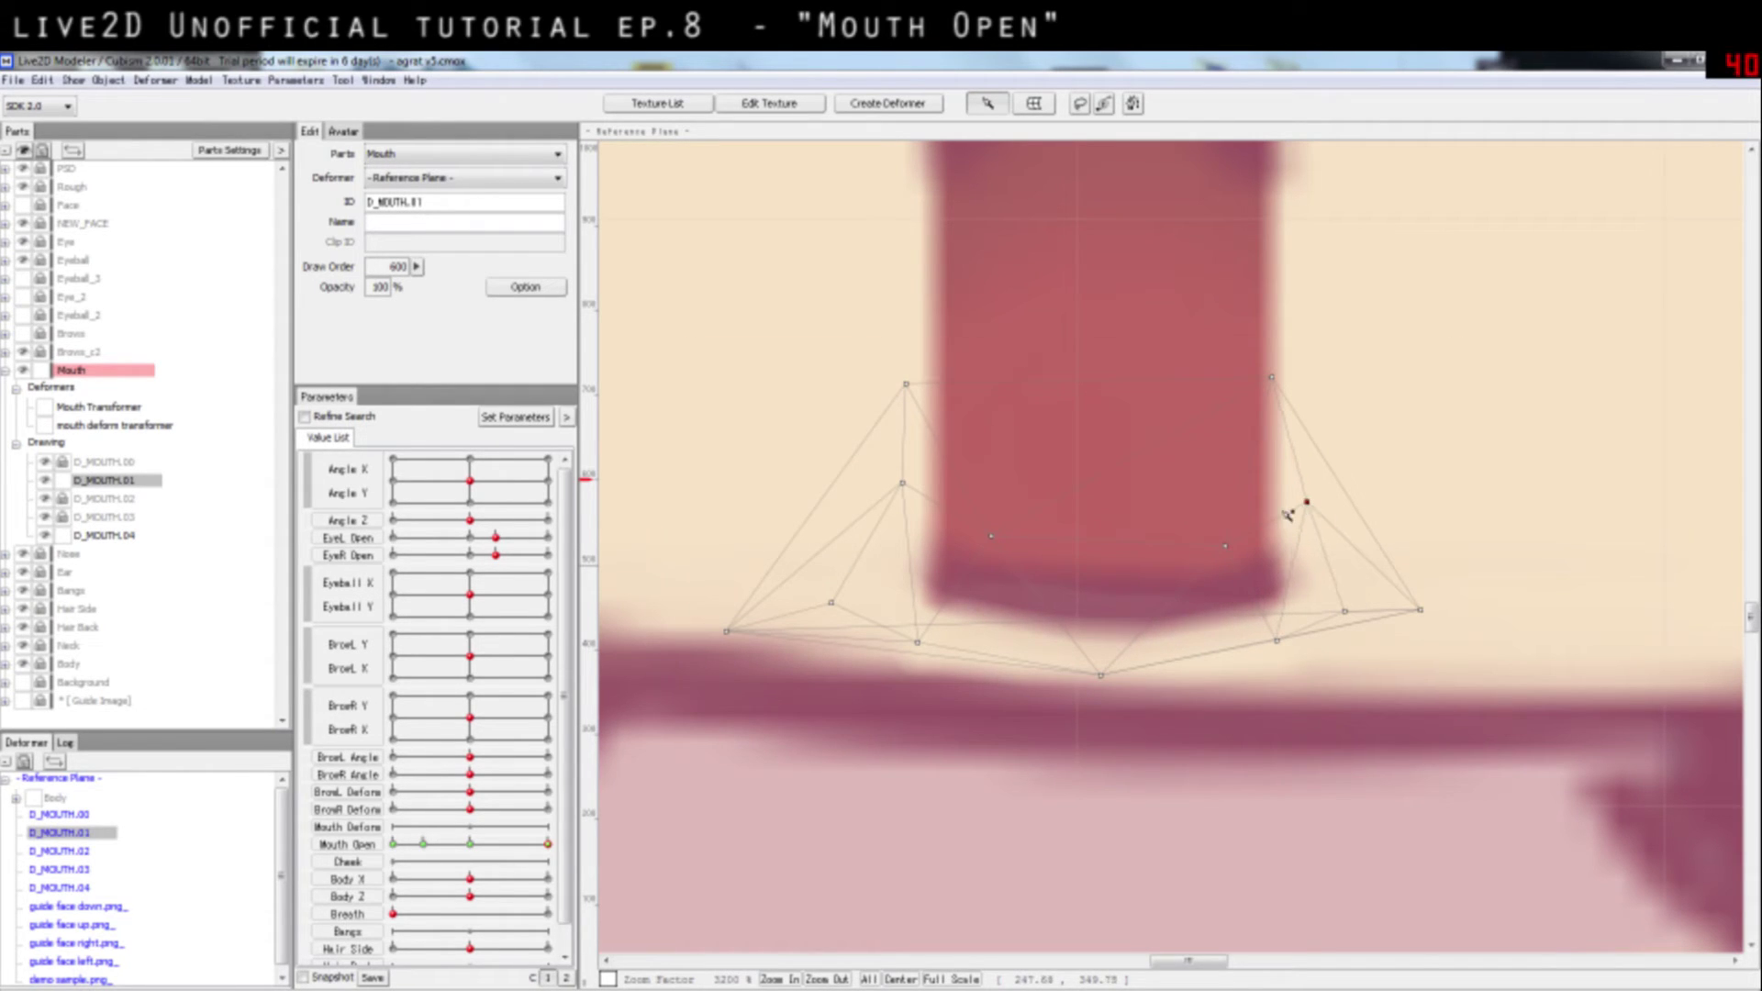
left_click(923, 511)
left_click_drag(914, 497, 1034, 555)
left_click(1238, 555)
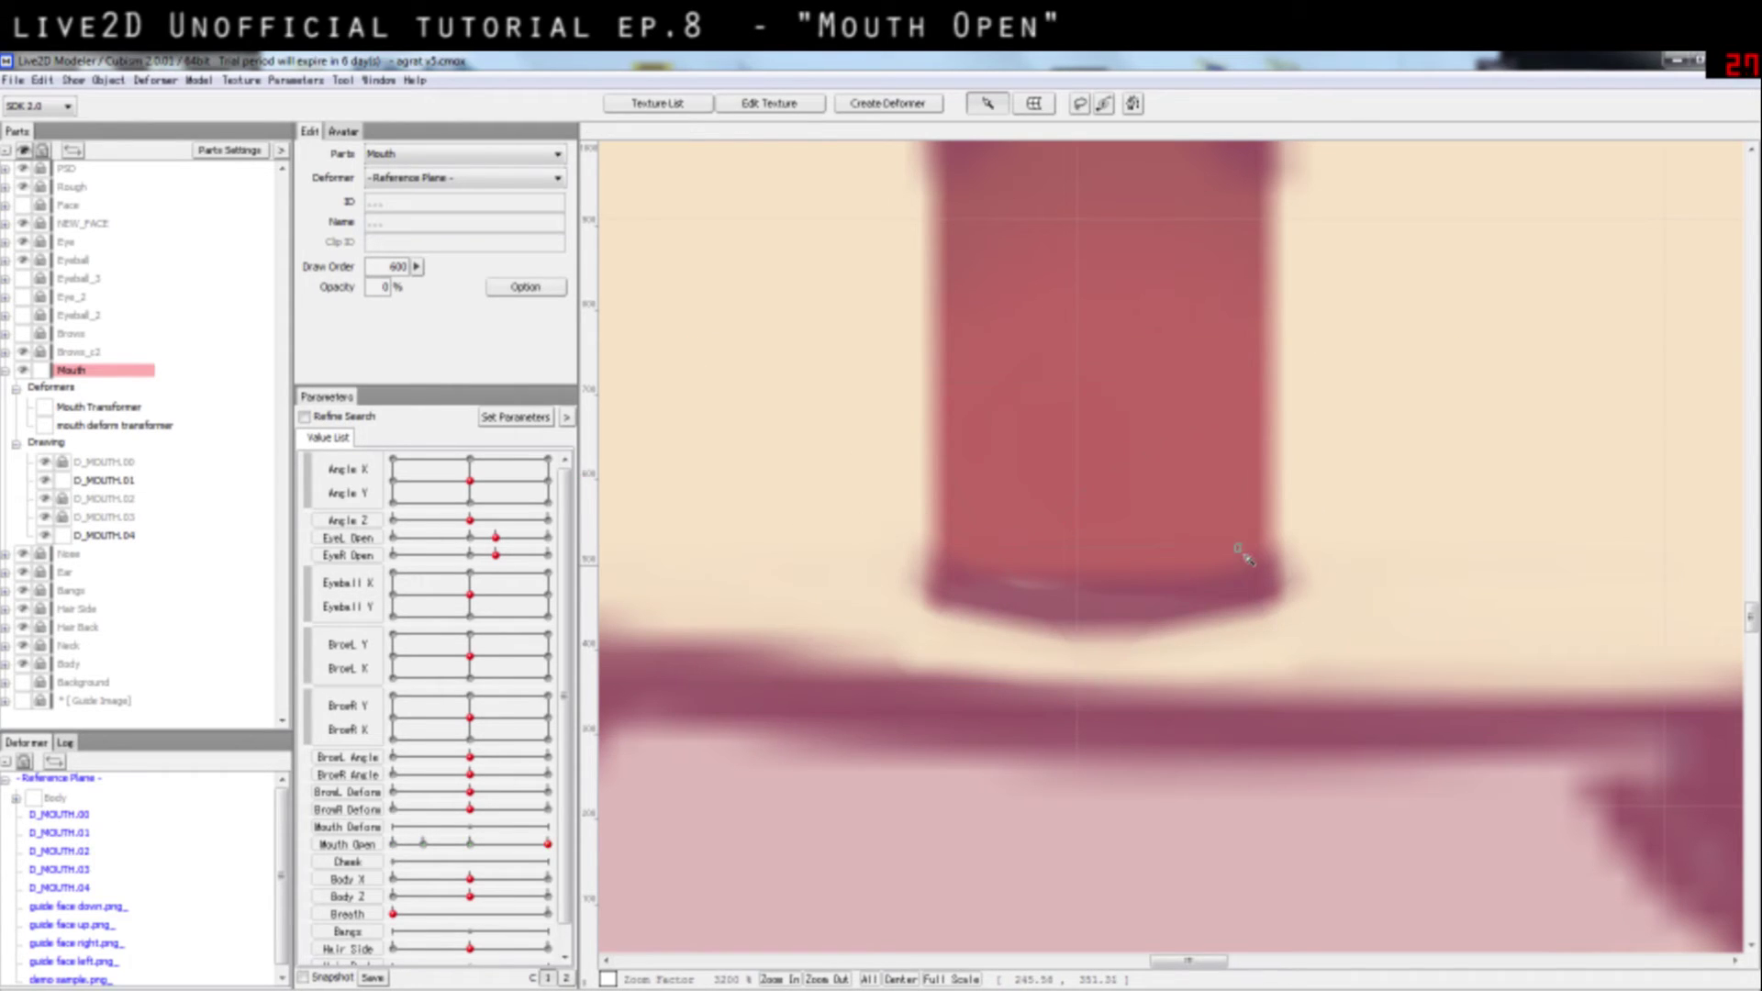
Step: Unlock the D_MOUTH.02 mouth interior drawing and select it on the canvas
left_click(1232, 555)
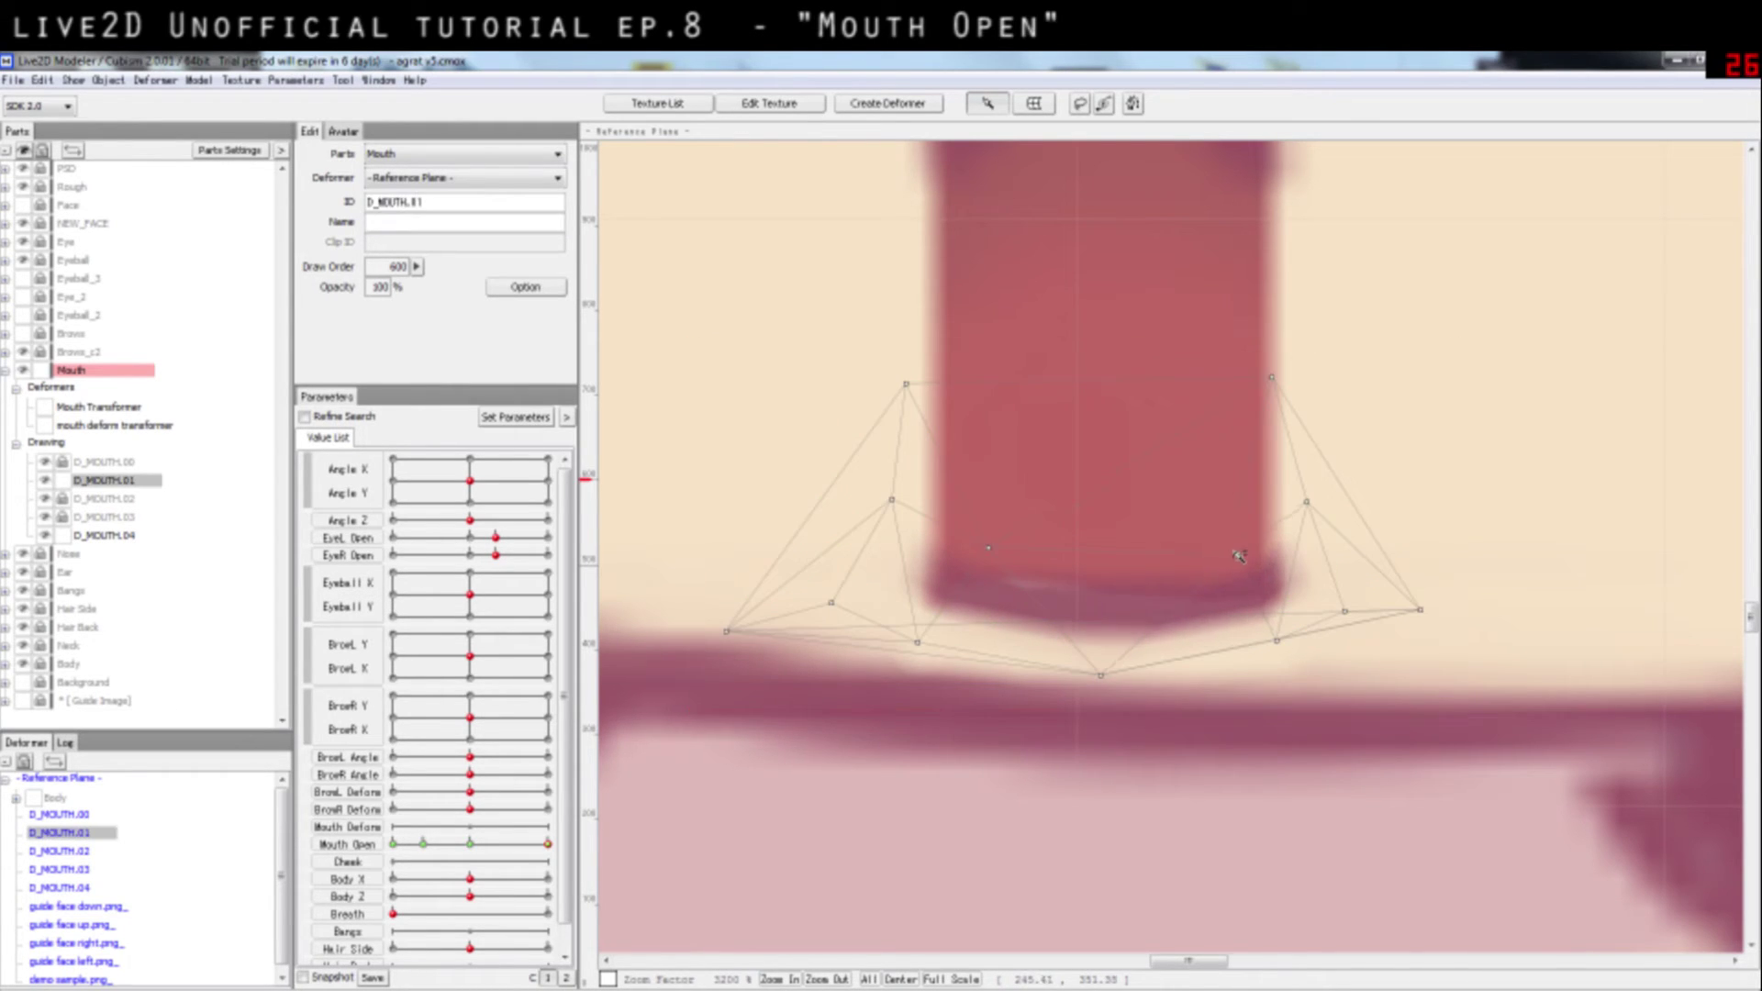
left_click(1236, 554)
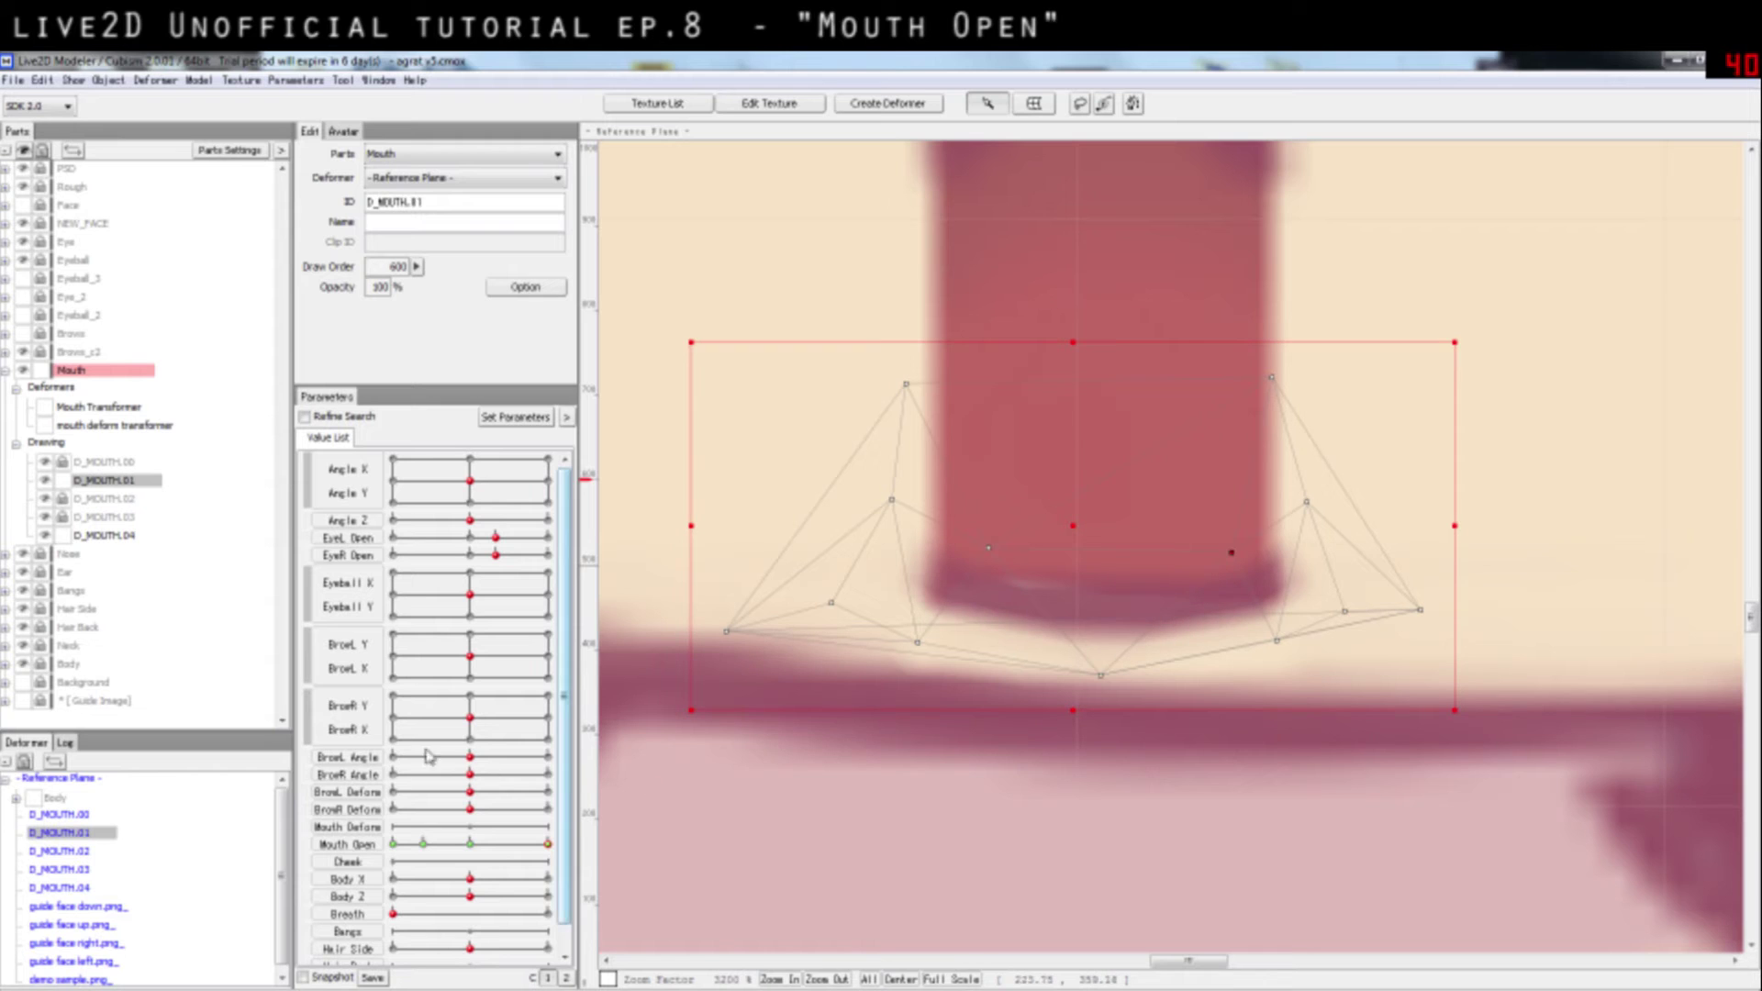
left_click(104, 498)
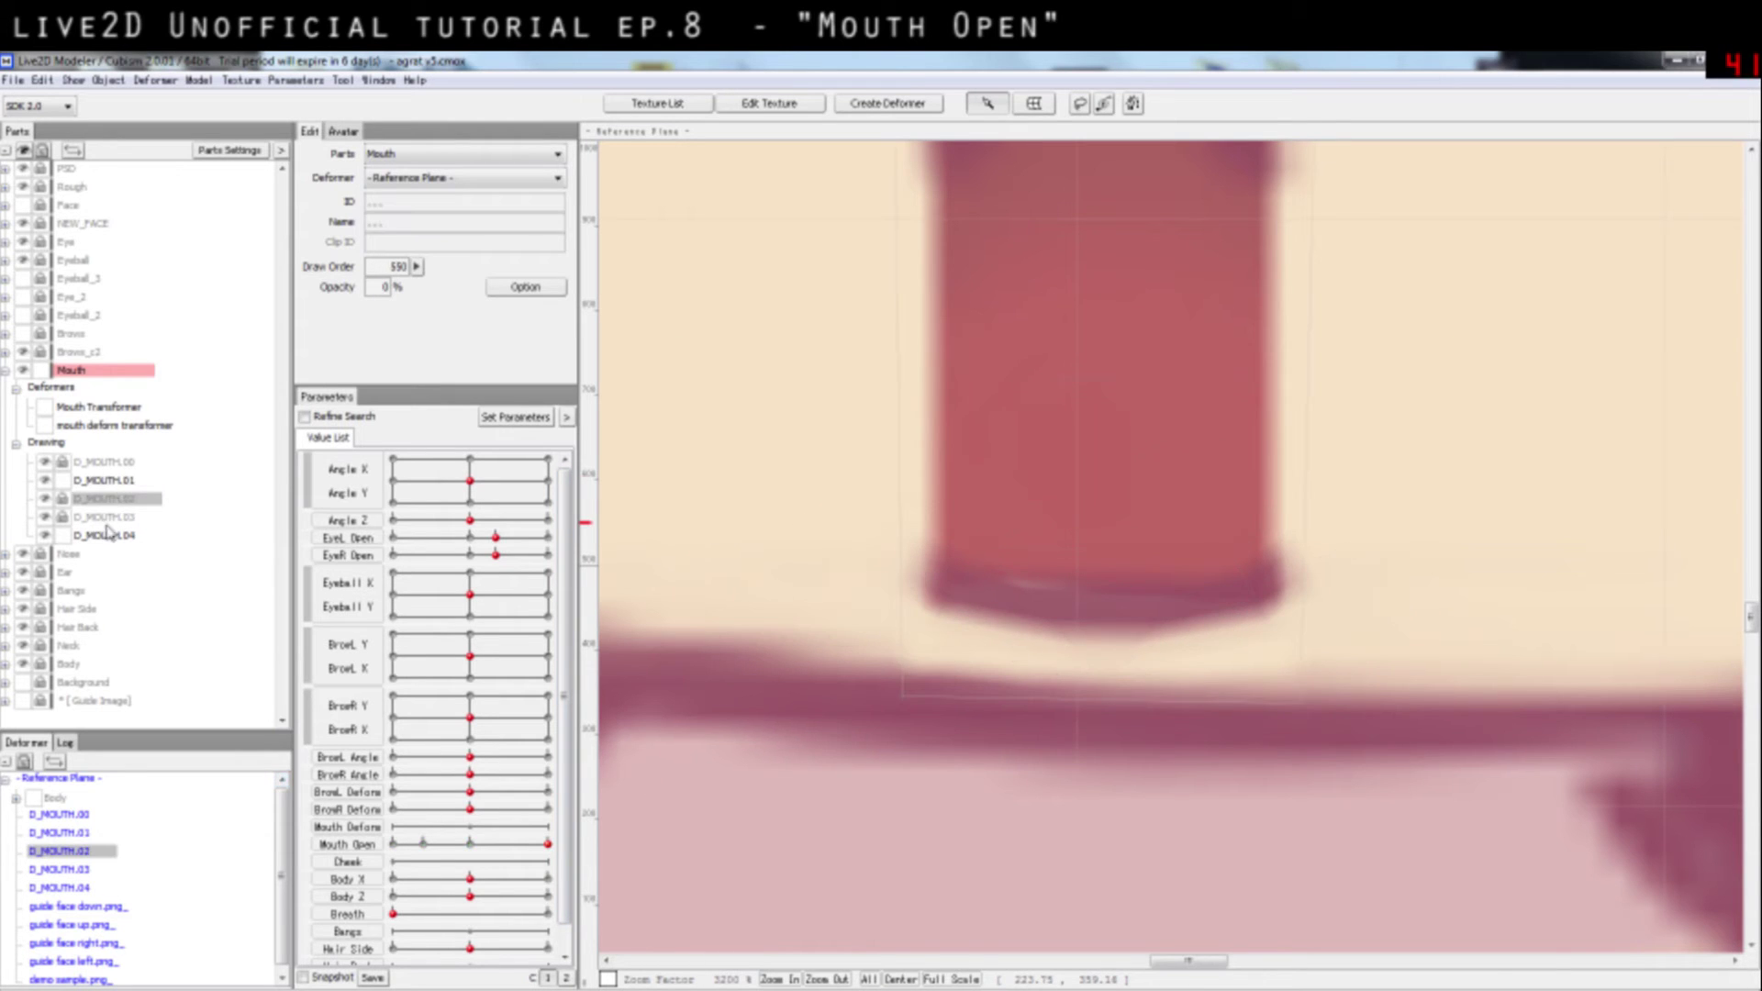
left_click(62, 499)
left_click(1117, 572)
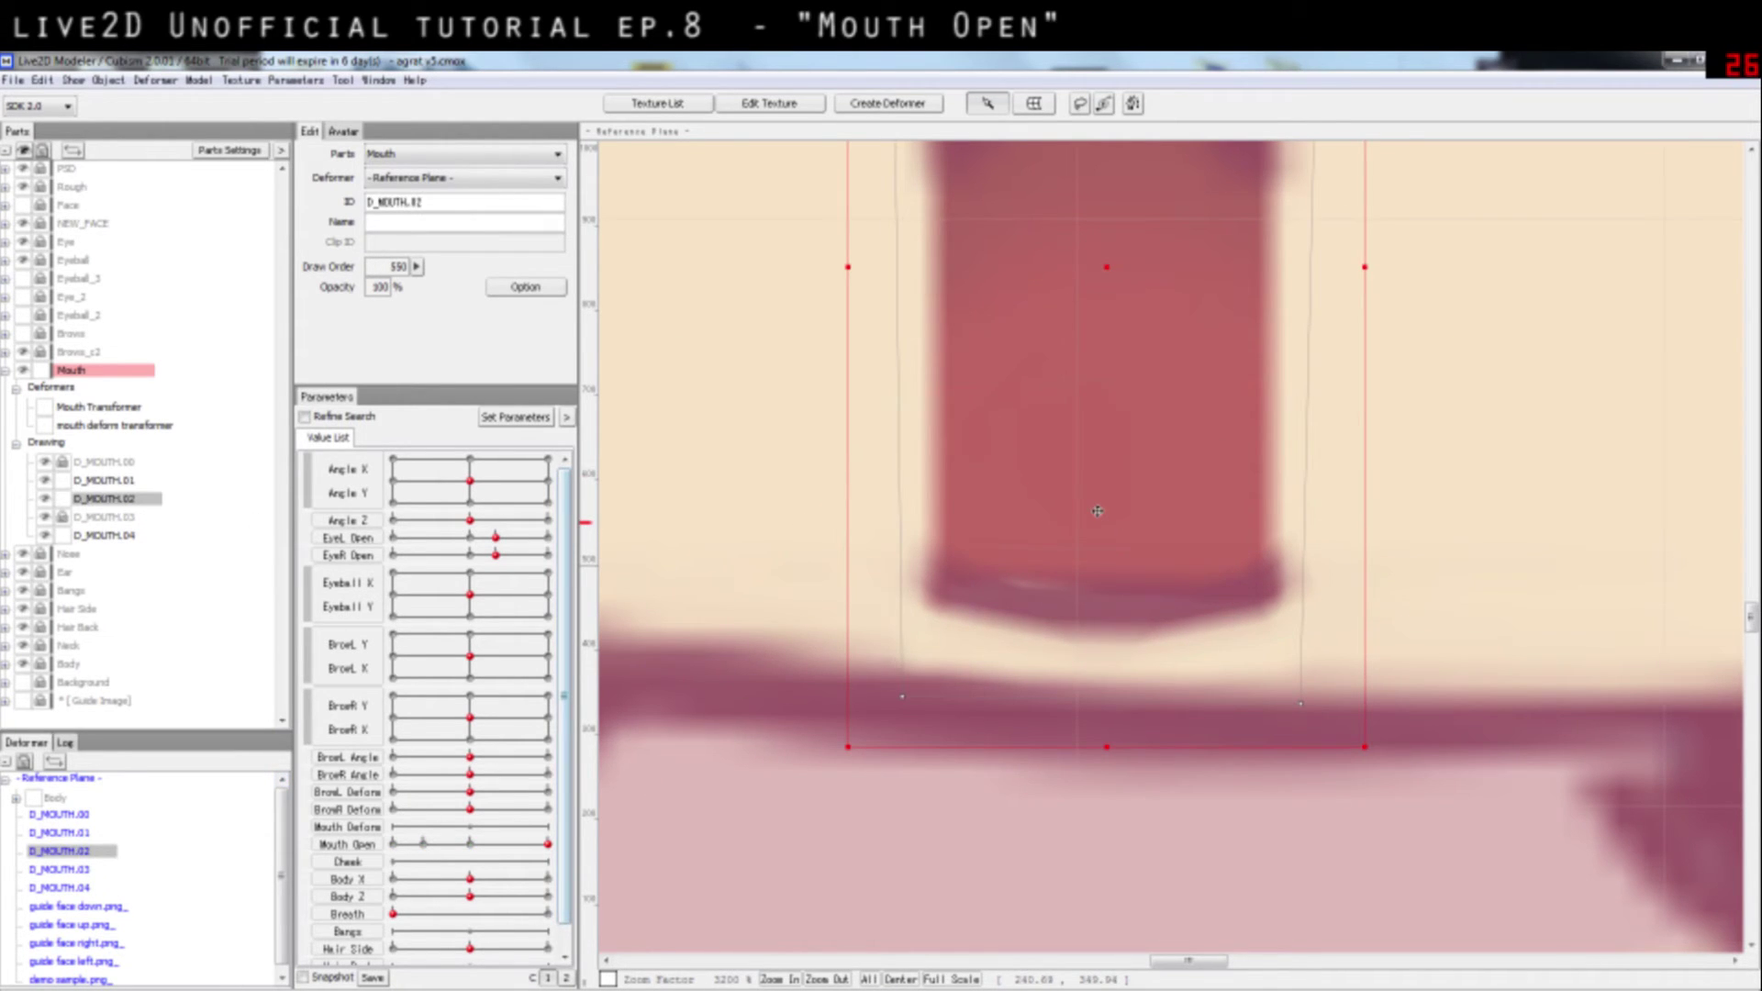
Step: Add a zigzag strip of mesh points across the lower end of D_MOUTH.02's red mouth texture and apply the polygon edit
double_click(1055, 571)
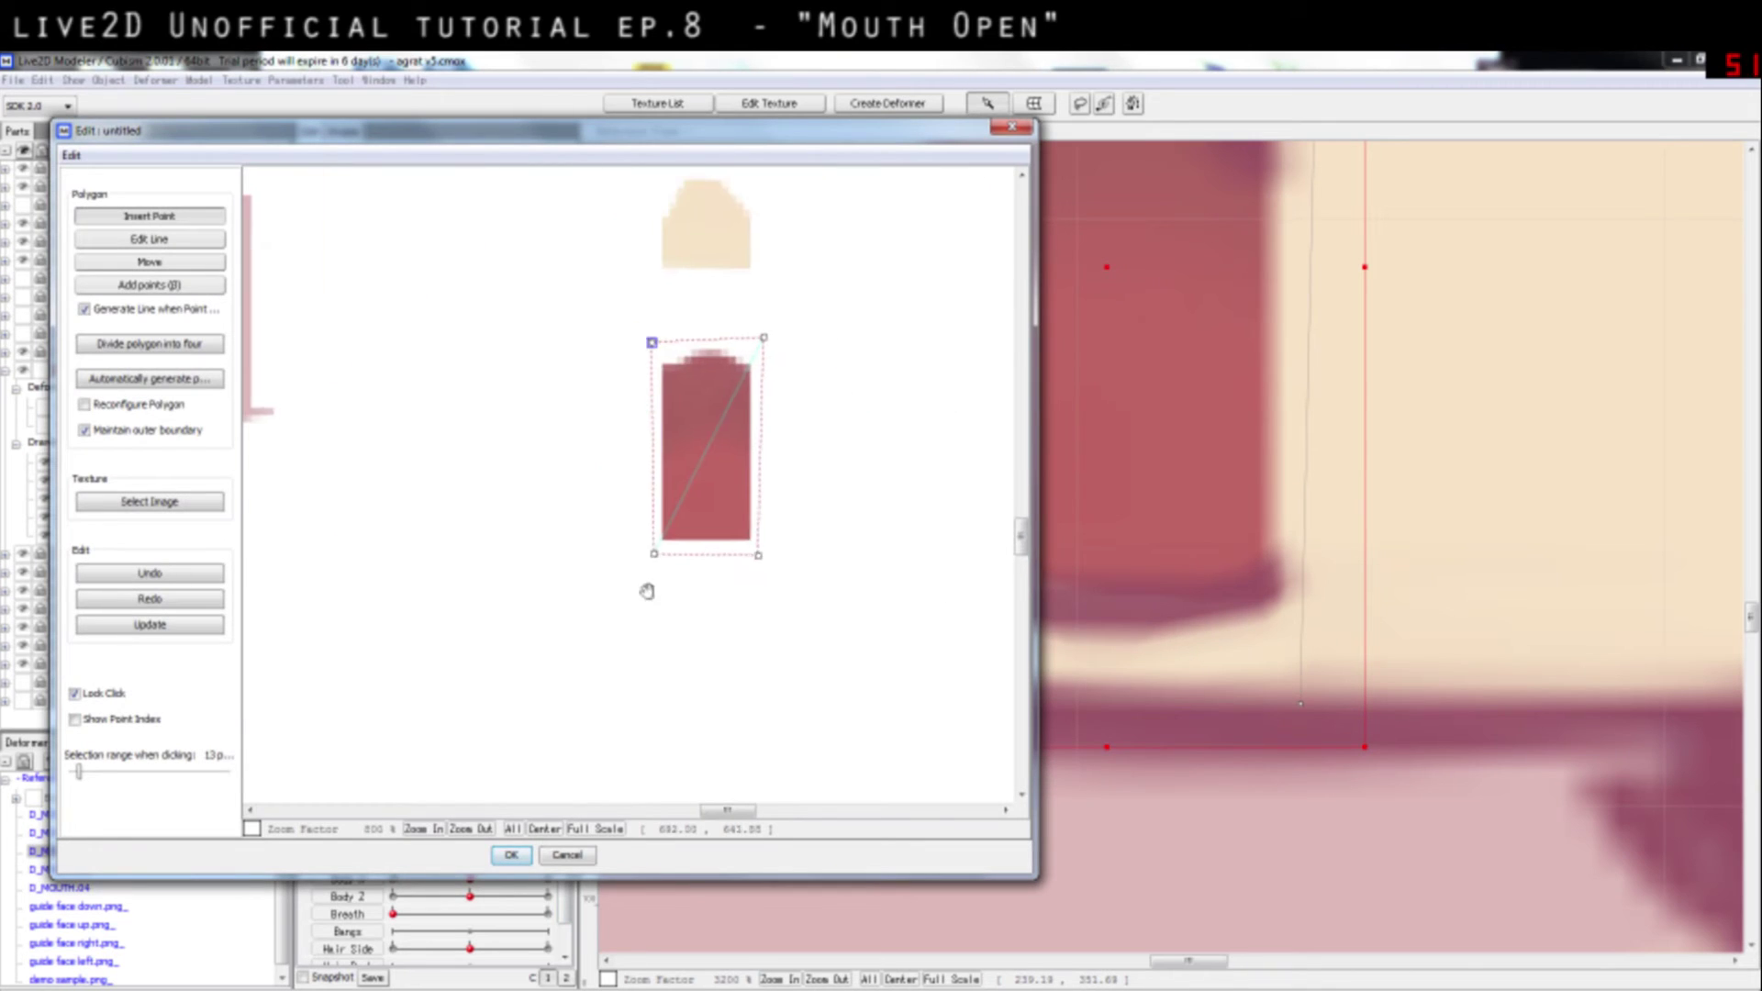
scroll(649, 590, "up", 3)
left_click(570, 496)
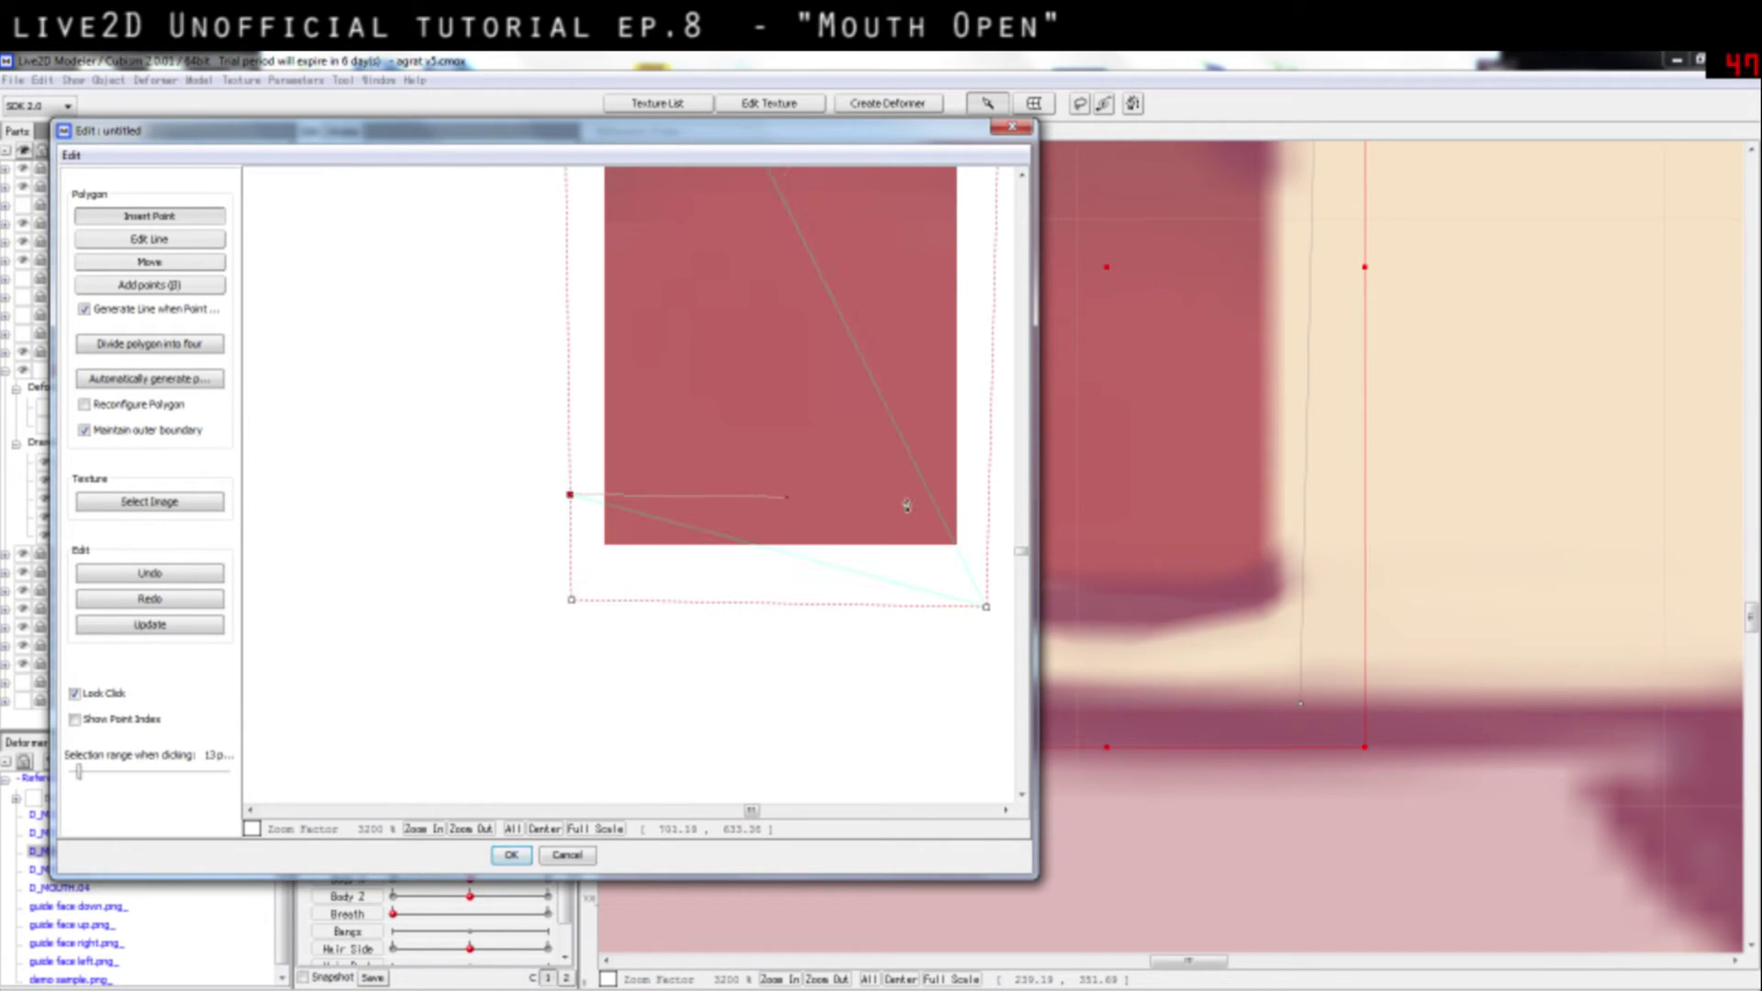
left_click(989, 500)
left_click(942, 606)
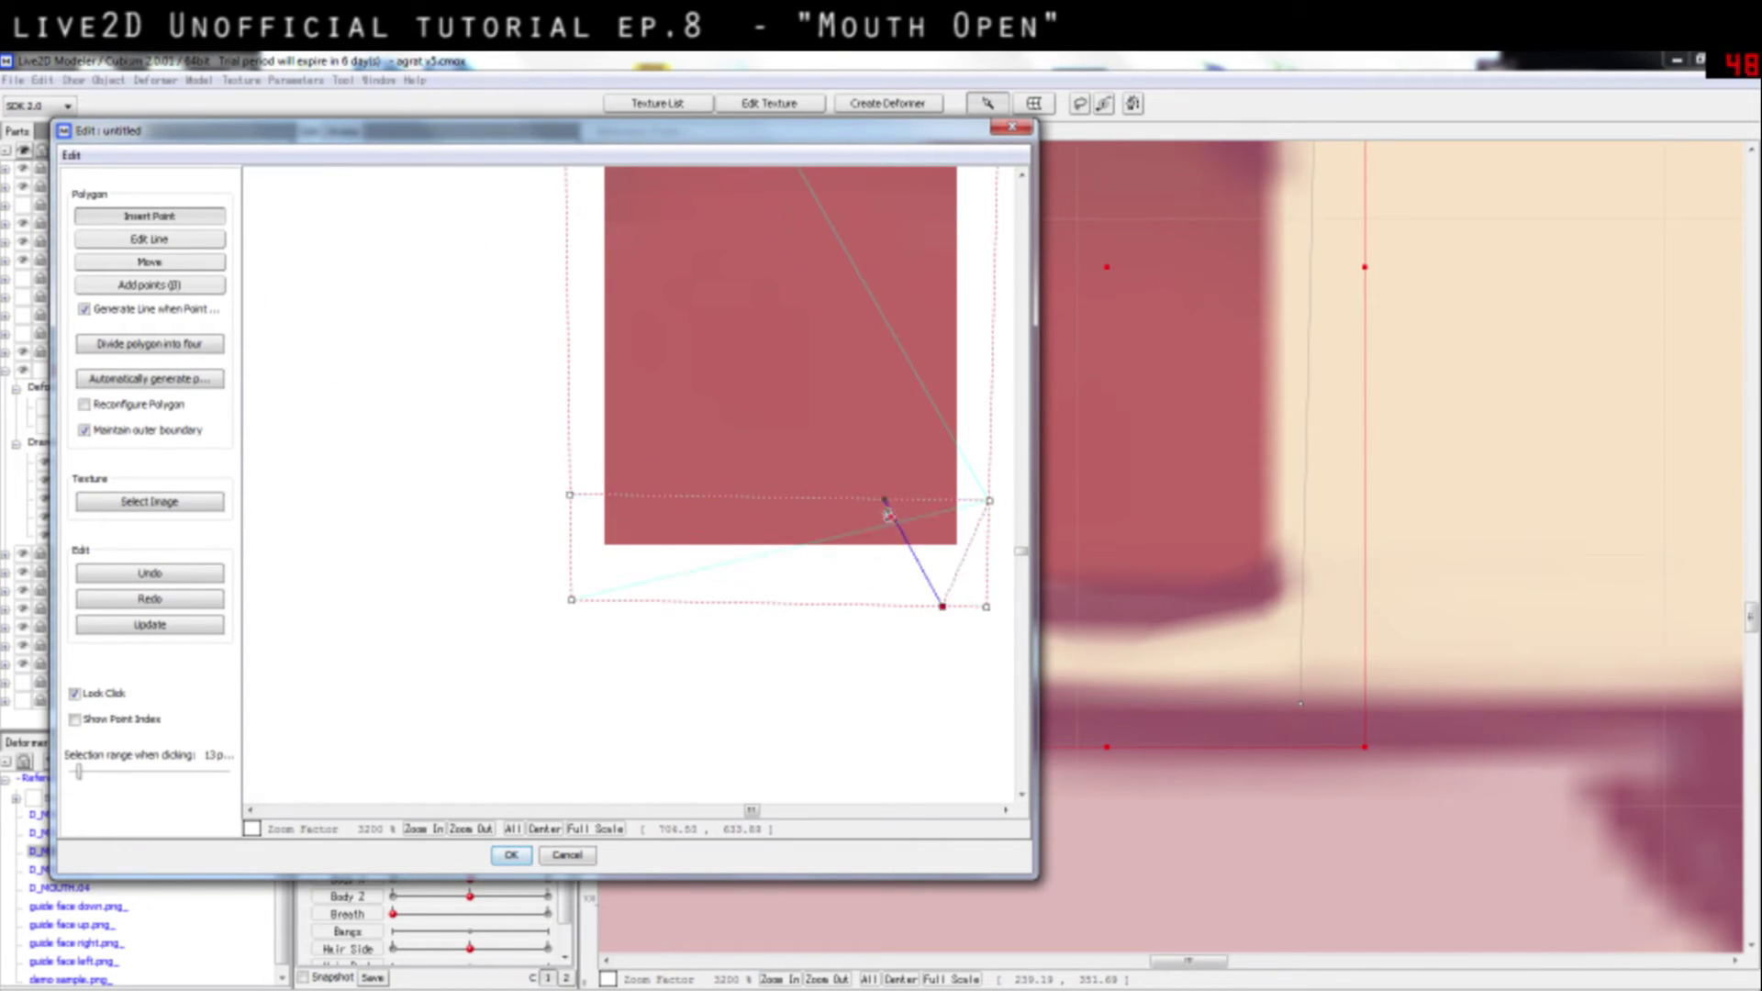
left_click(900, 501)
left_click(855, 605)
left_click(815, 498)
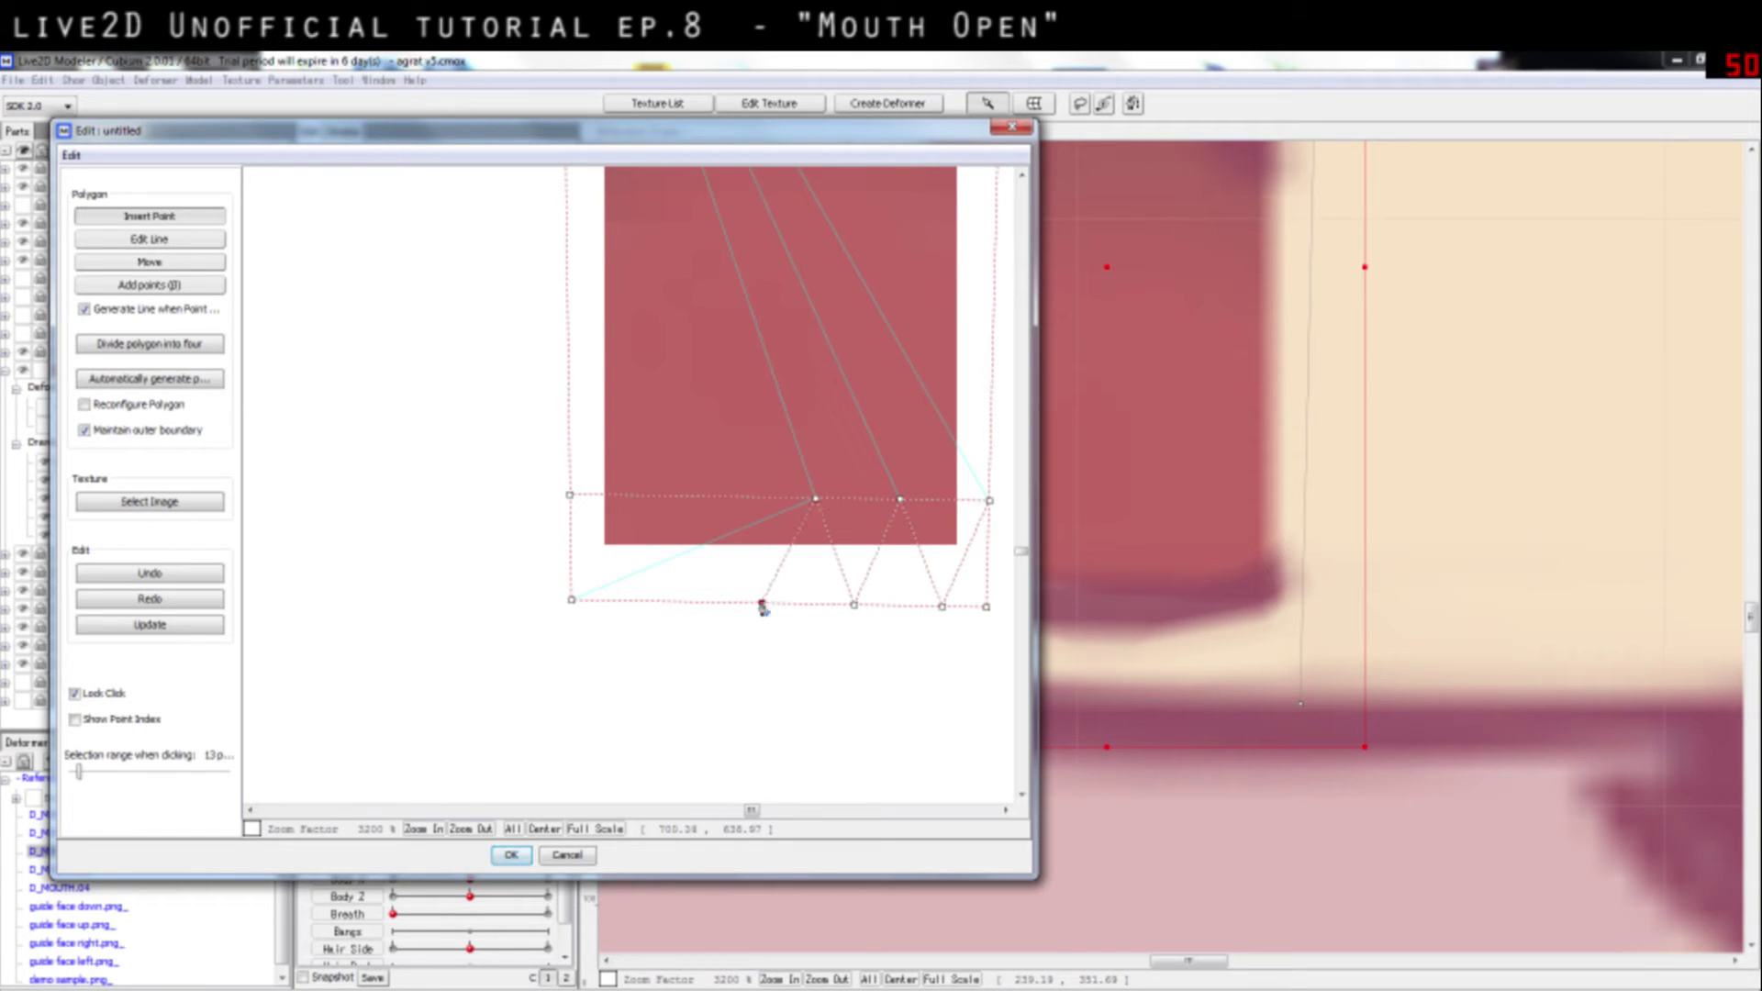
left_click(762, 603)
left_click(714, 497)
left_click(695, 602)
left_click(647, 497)
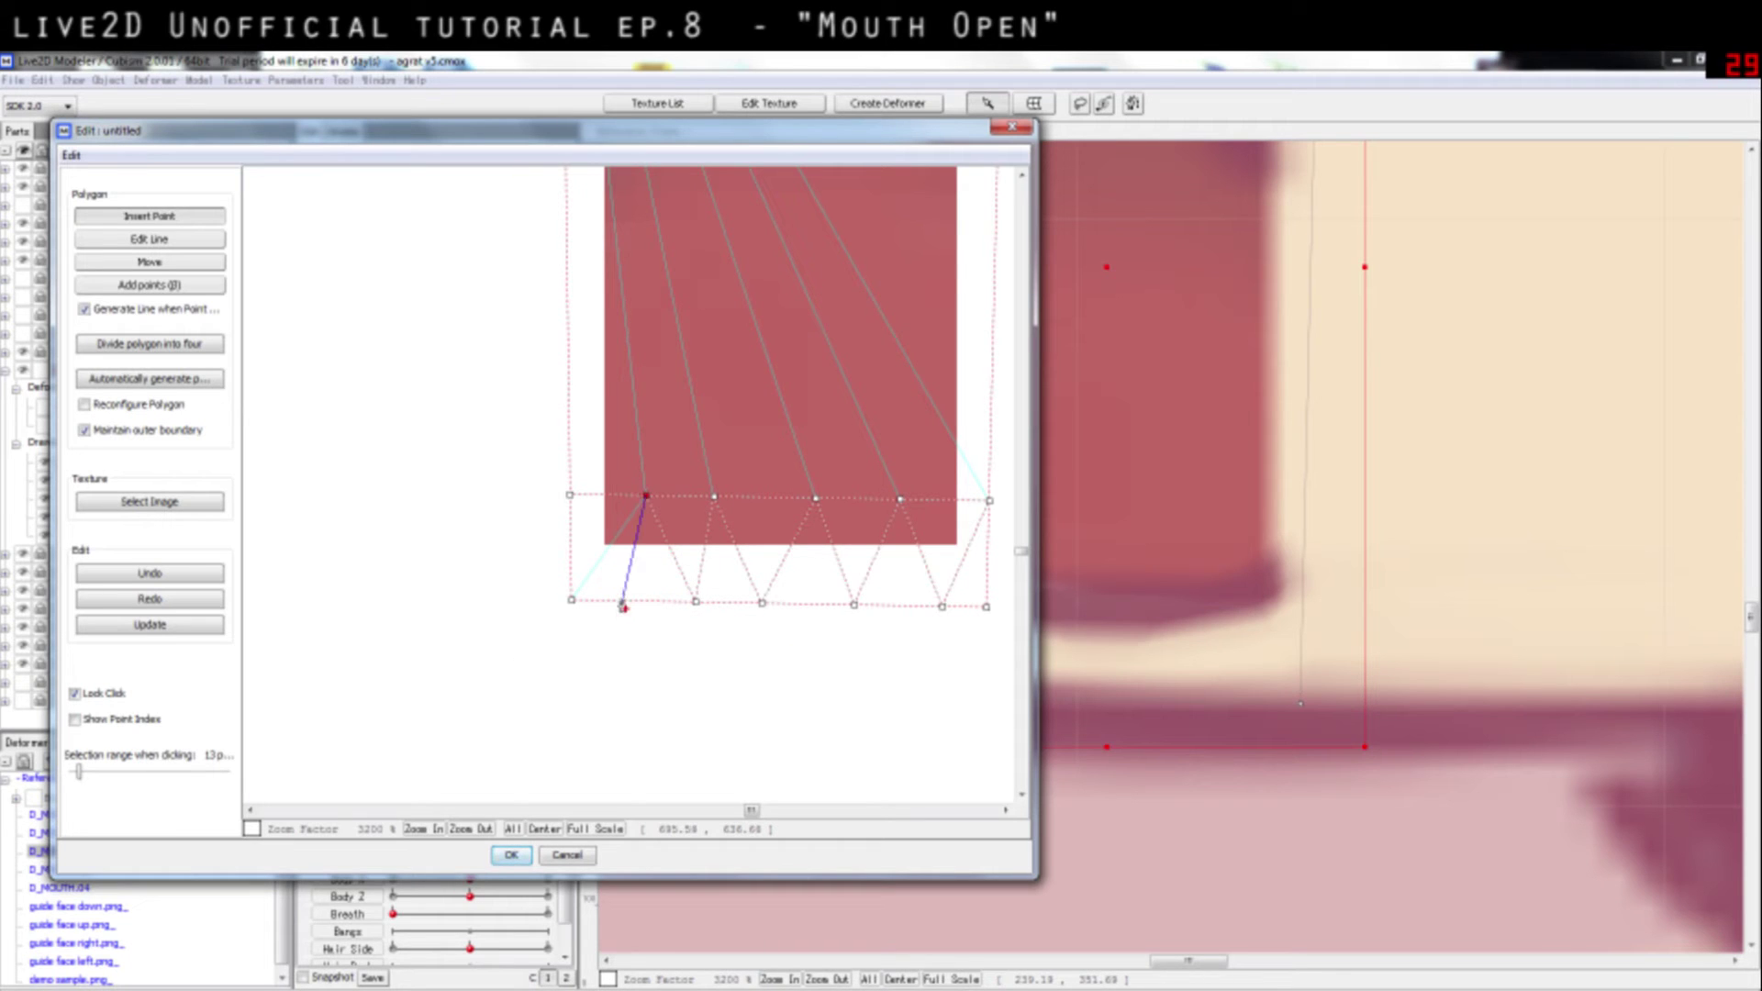
left_click(622, 601)
left_click(570, 495)
left_click(511, 855)
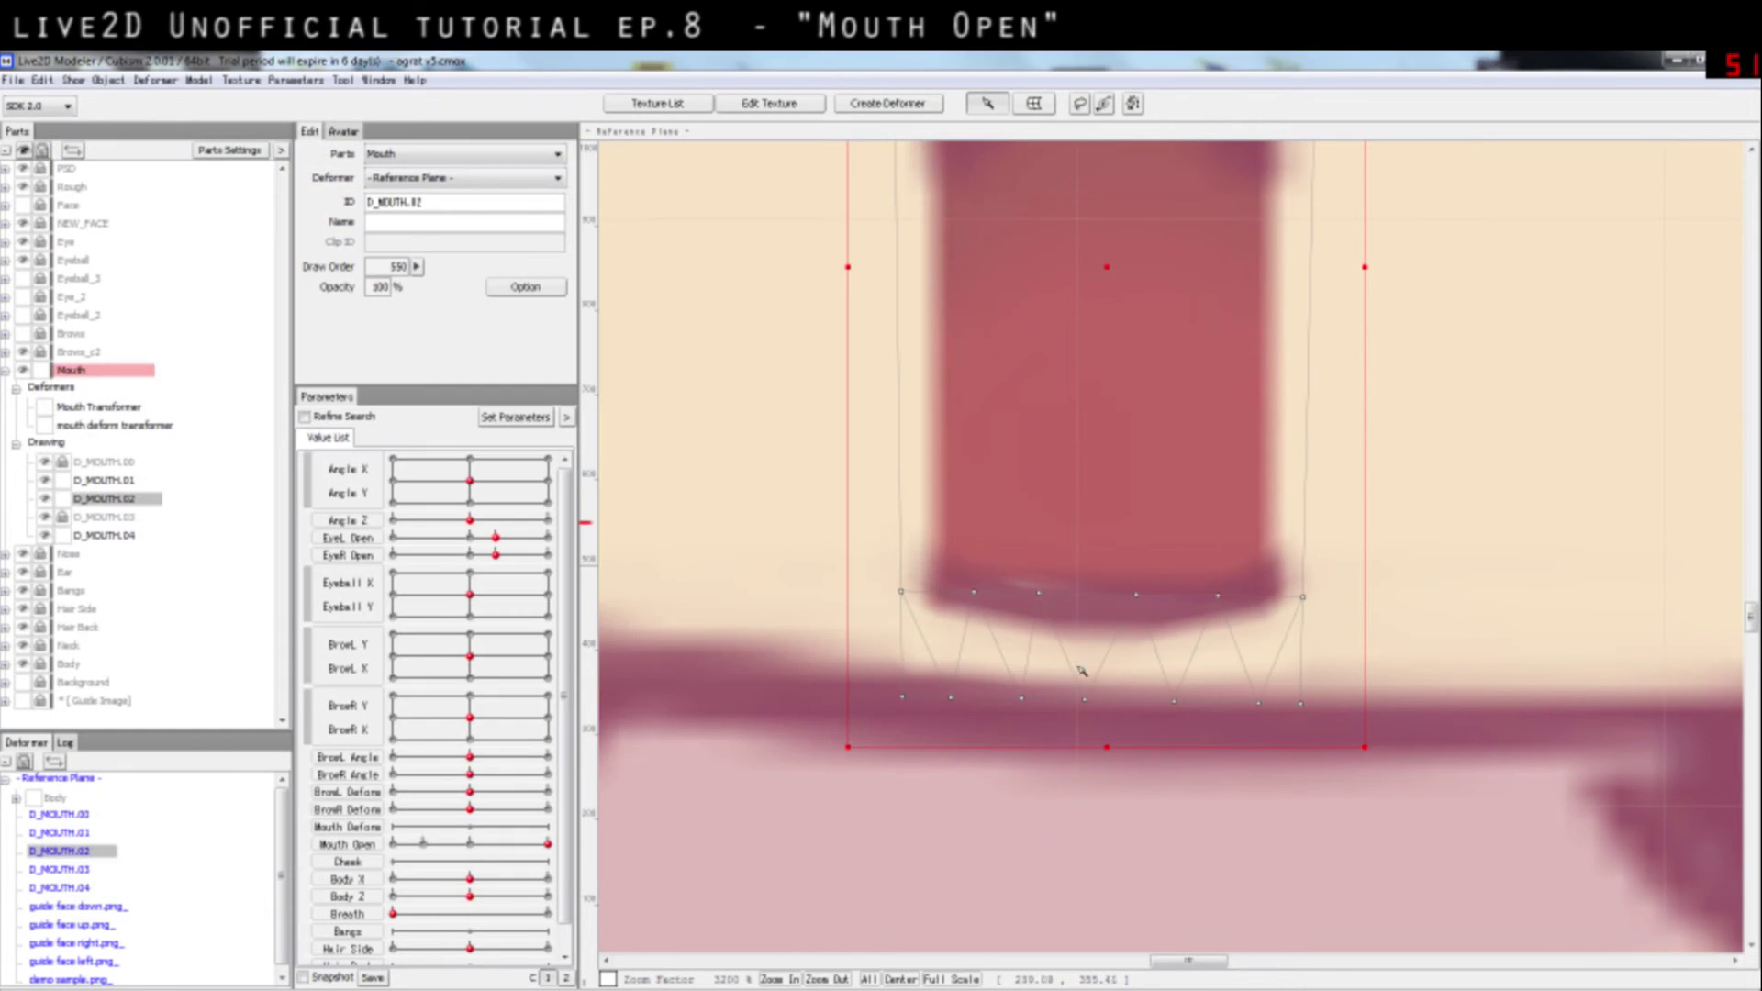
Step: Raise the mesh points at D_MOUTH.02's lower left corner to round that corner of the open mouth
left_click(1573, 599)
left_click(975, 592)
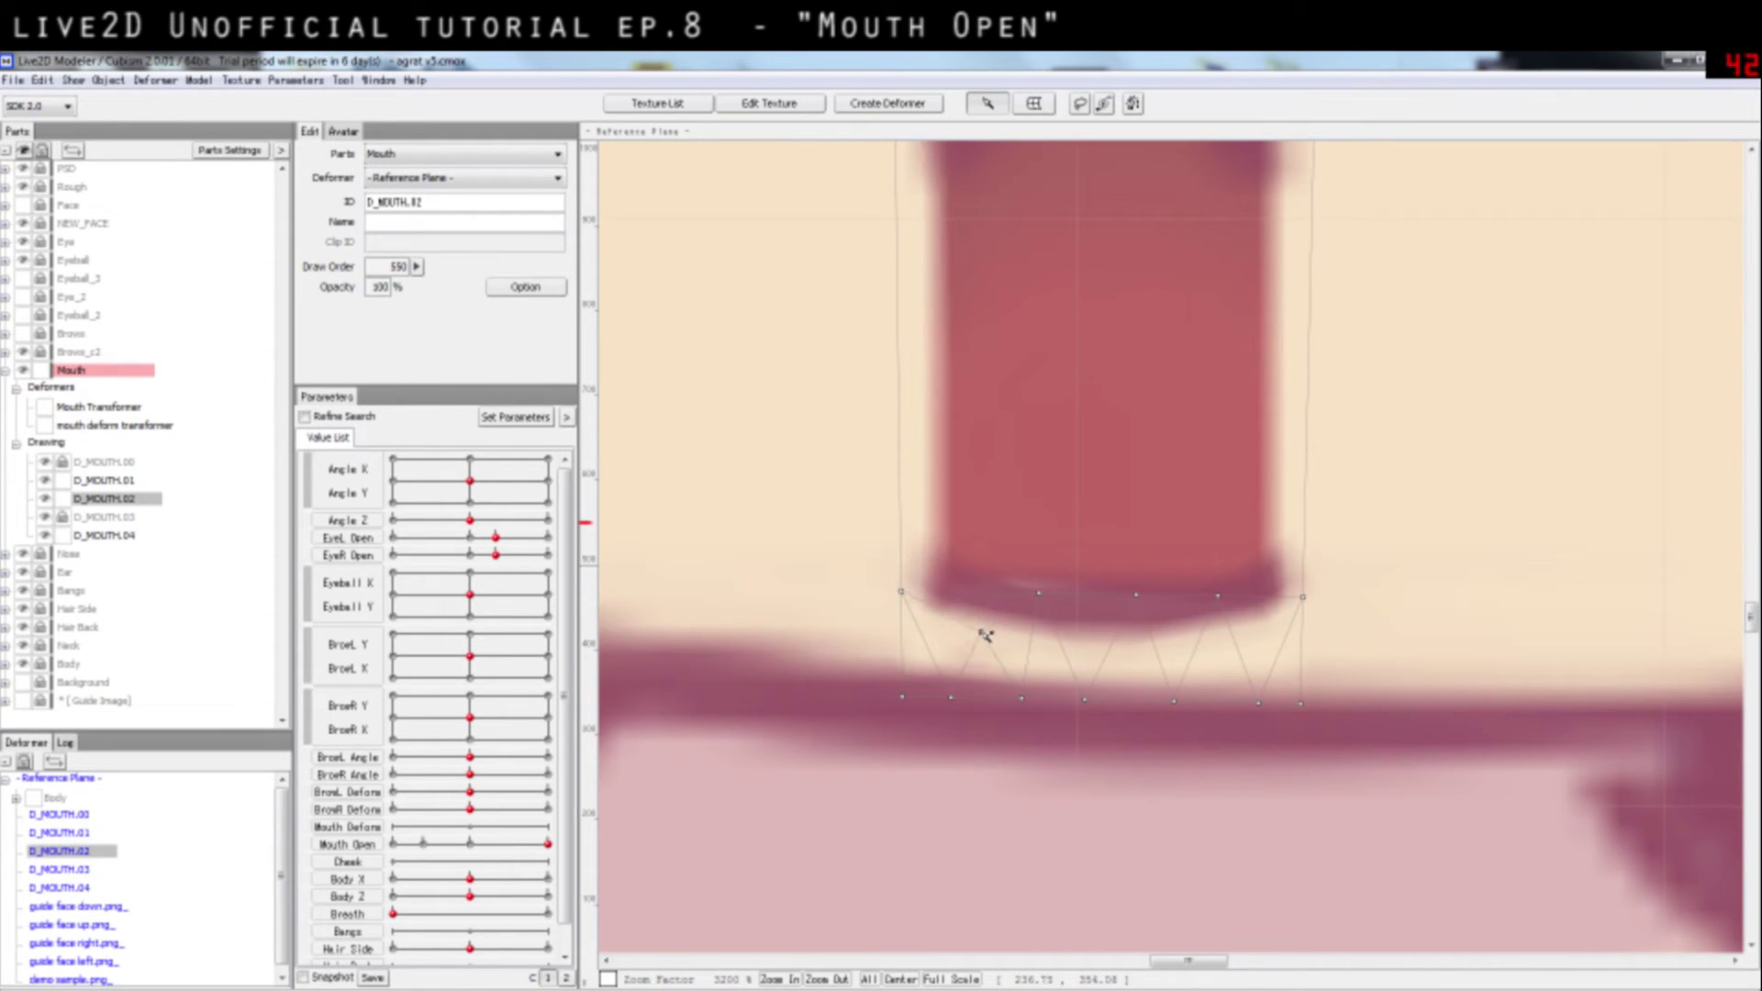
left_click(1039, 594)
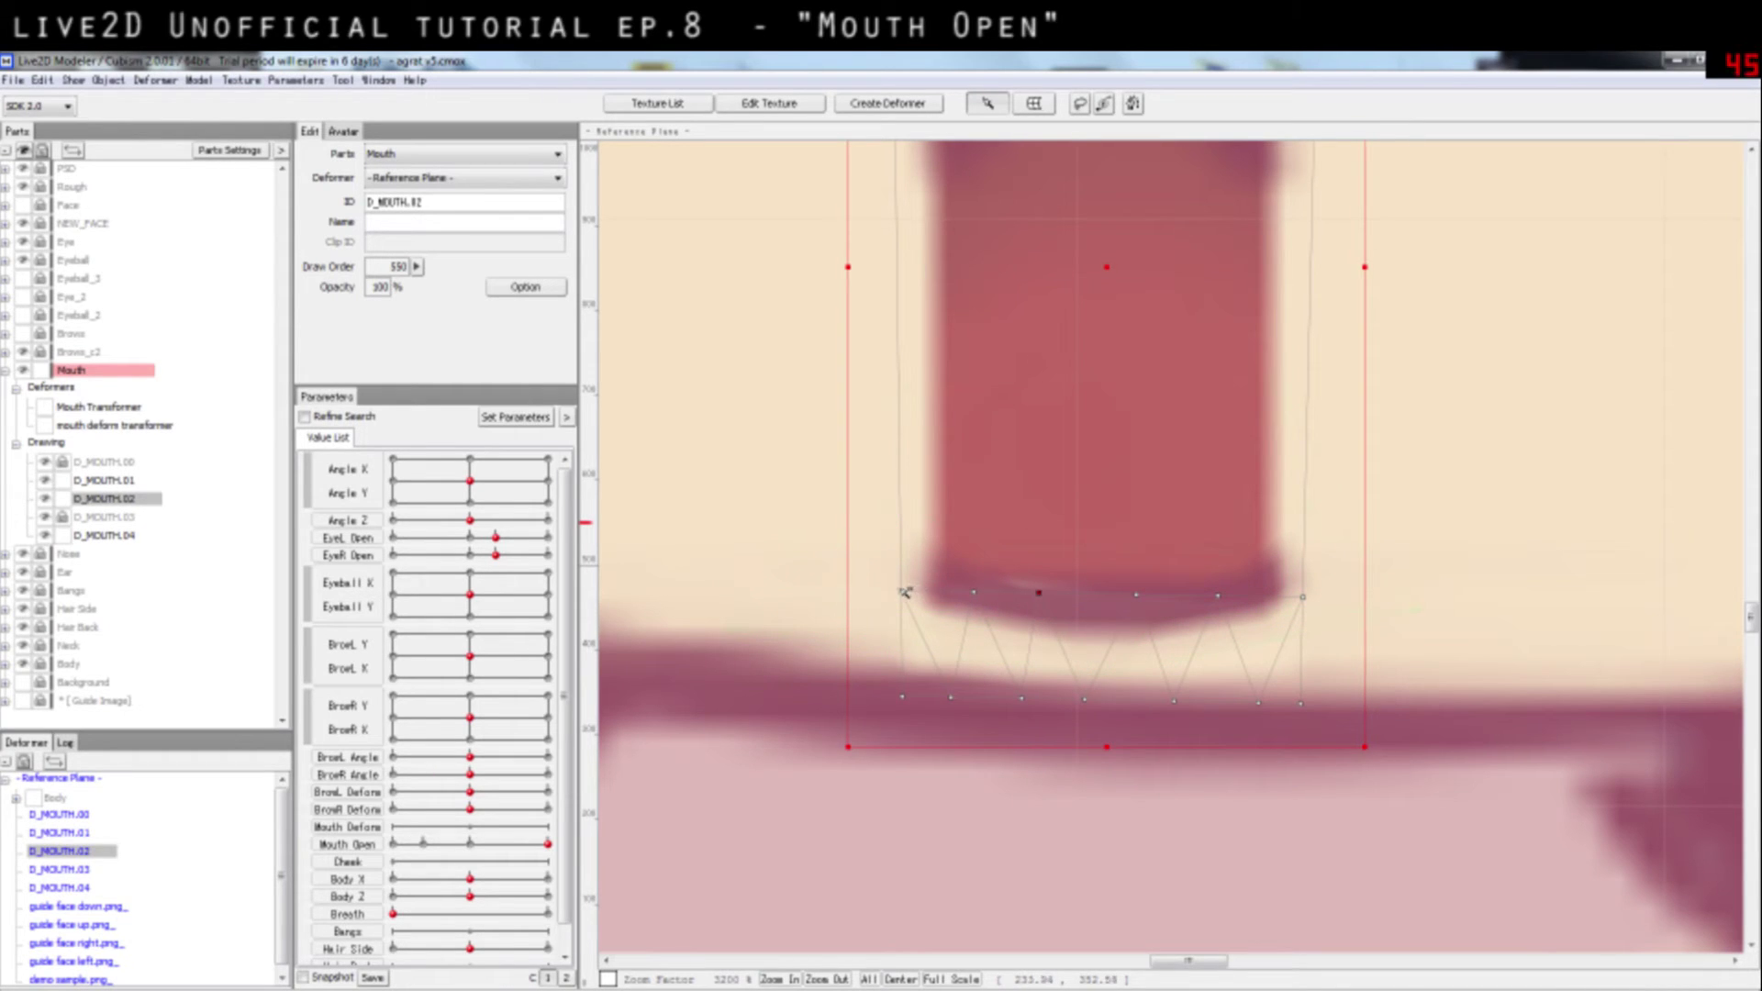
left_click_drag(902, 699, 951, 648)
left_click(975, 588)
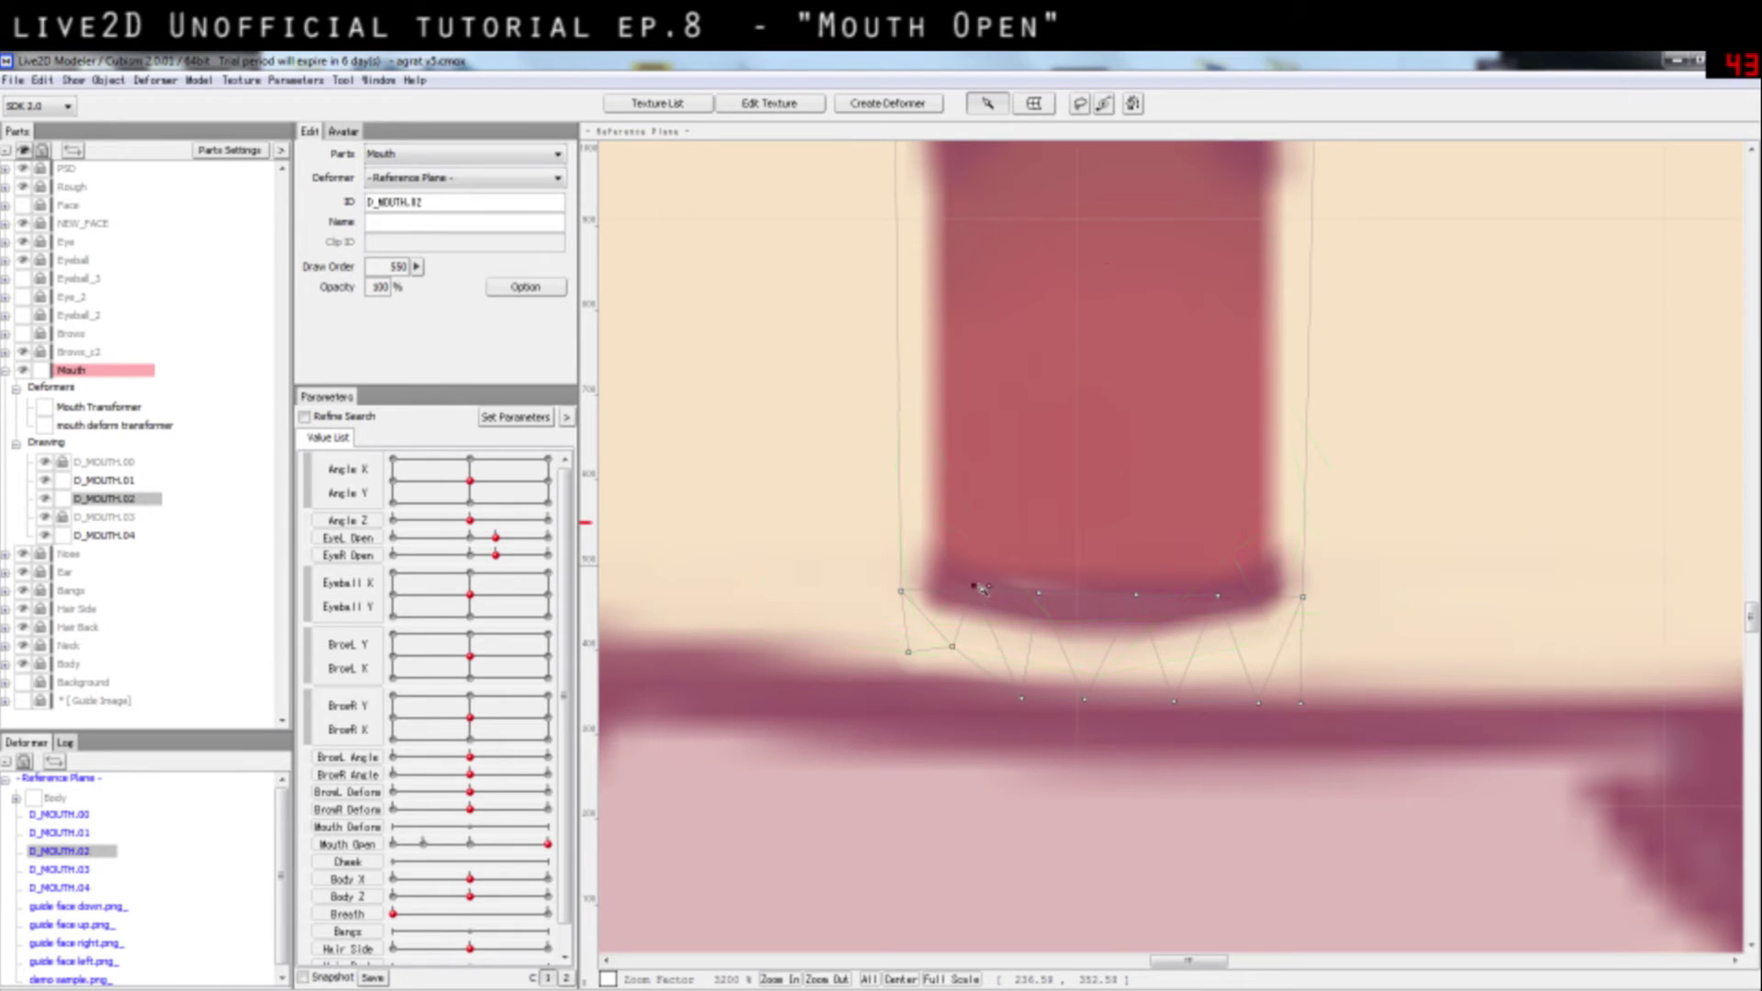
mouse_move(901, 591)
left_mouse_down()
mouse_move(928, 503)
mouse_move(743, 499)
mouse_move(887, 534)
mouse_move(904, 563)
left_mouse_up()
key("ctrl+z")
left_click(912, 633)
left_click_drag(953, 645, 961, 627)
Step: Raise the mesh points at D_MOUTH.02's lower right corner to match the rounded left corner, and deselect the drawing
left_click(1304, 596)
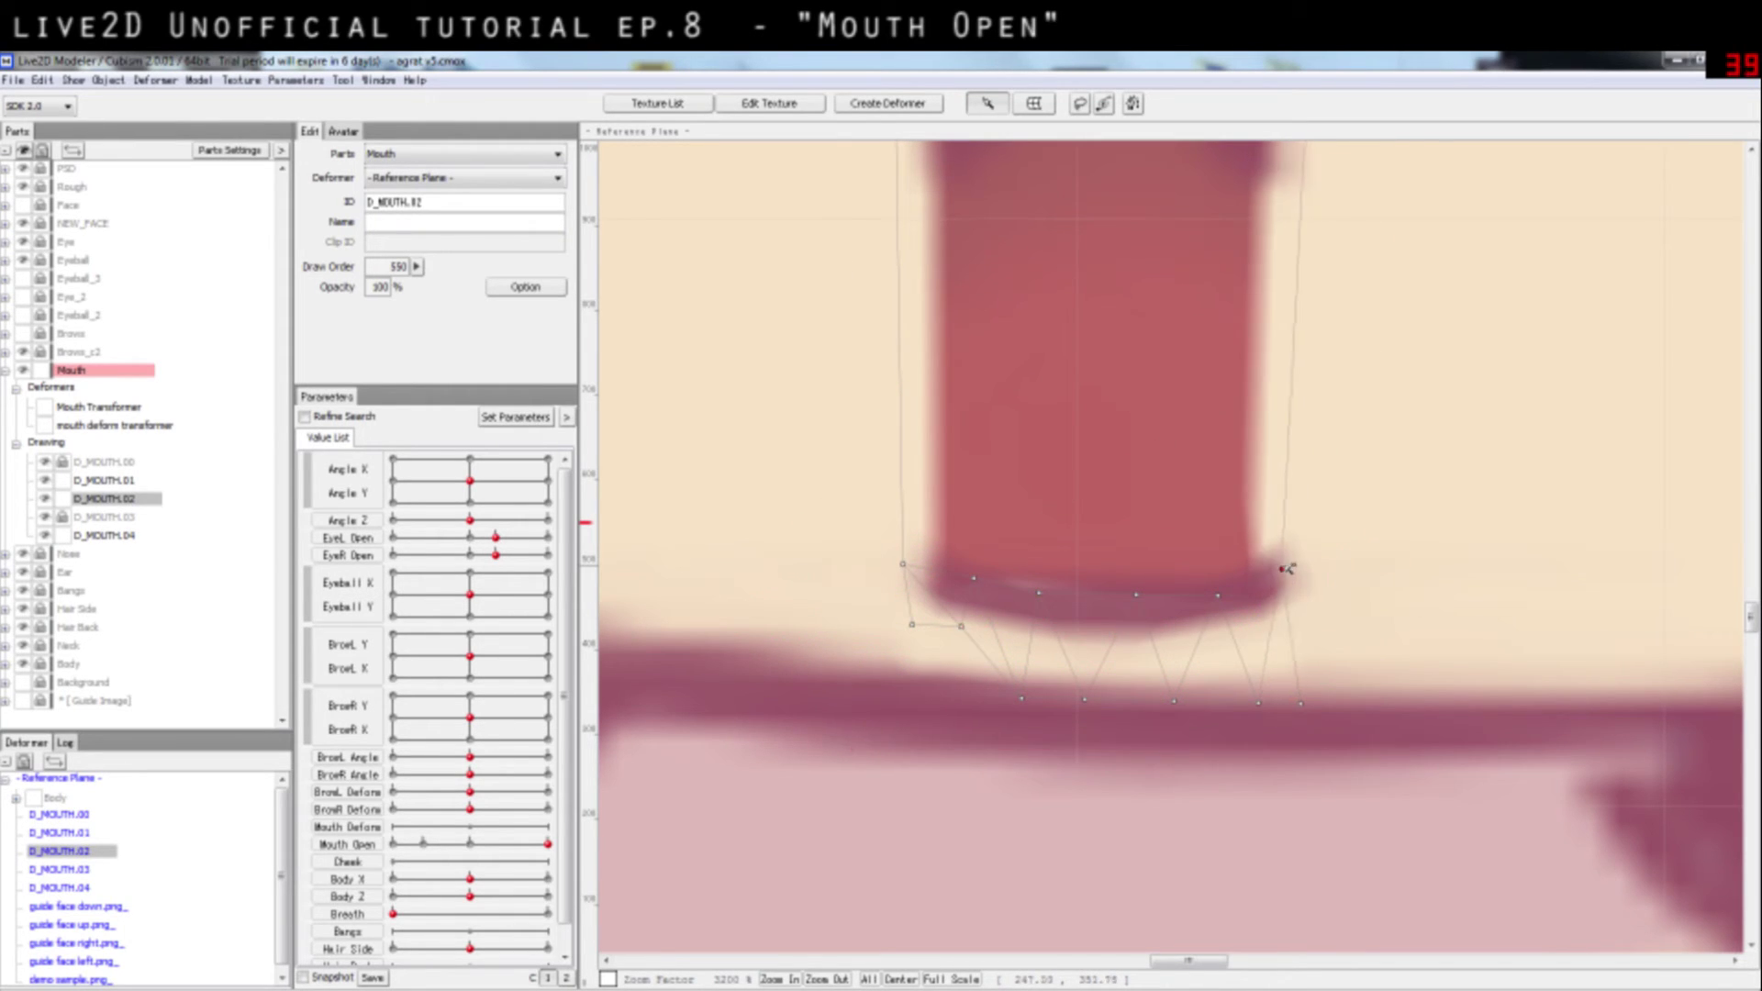
left_click_drag(1261, 700, 1289, 657)
left_click(1396, 630)
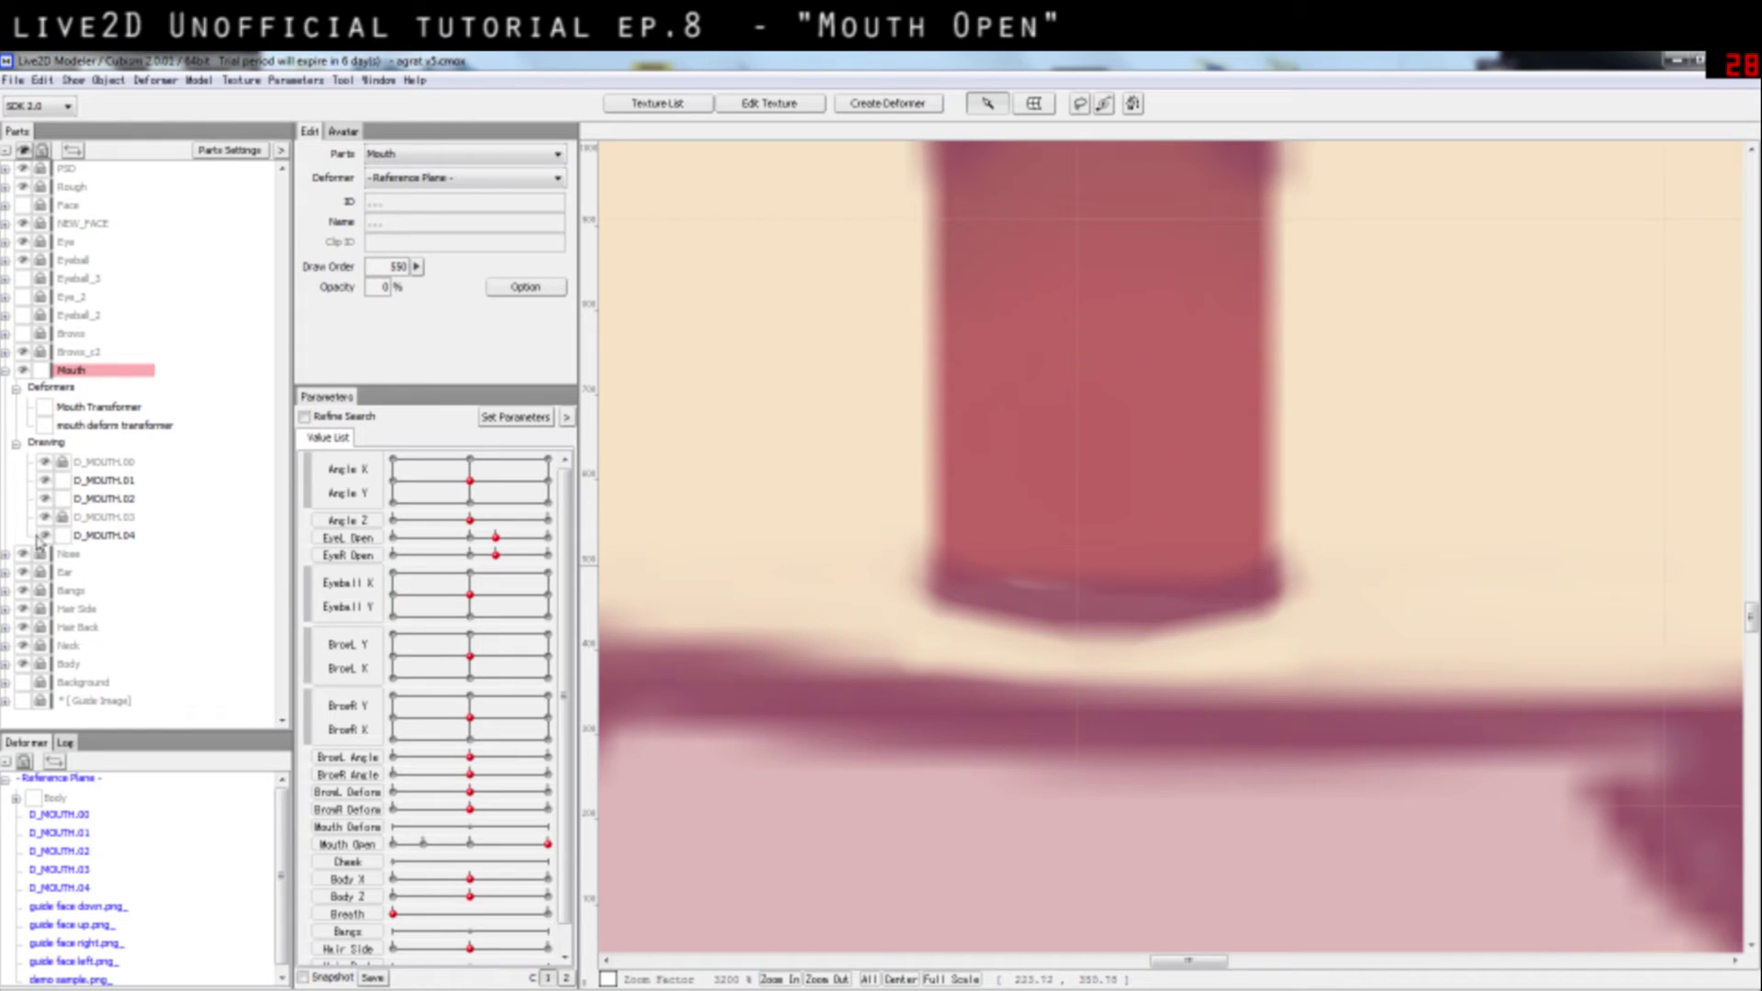
Step: Move D_MOUTH.04's inner mesh points downward so the lower lip line forms a smooth curve under the mouth
left_click(112, 535)
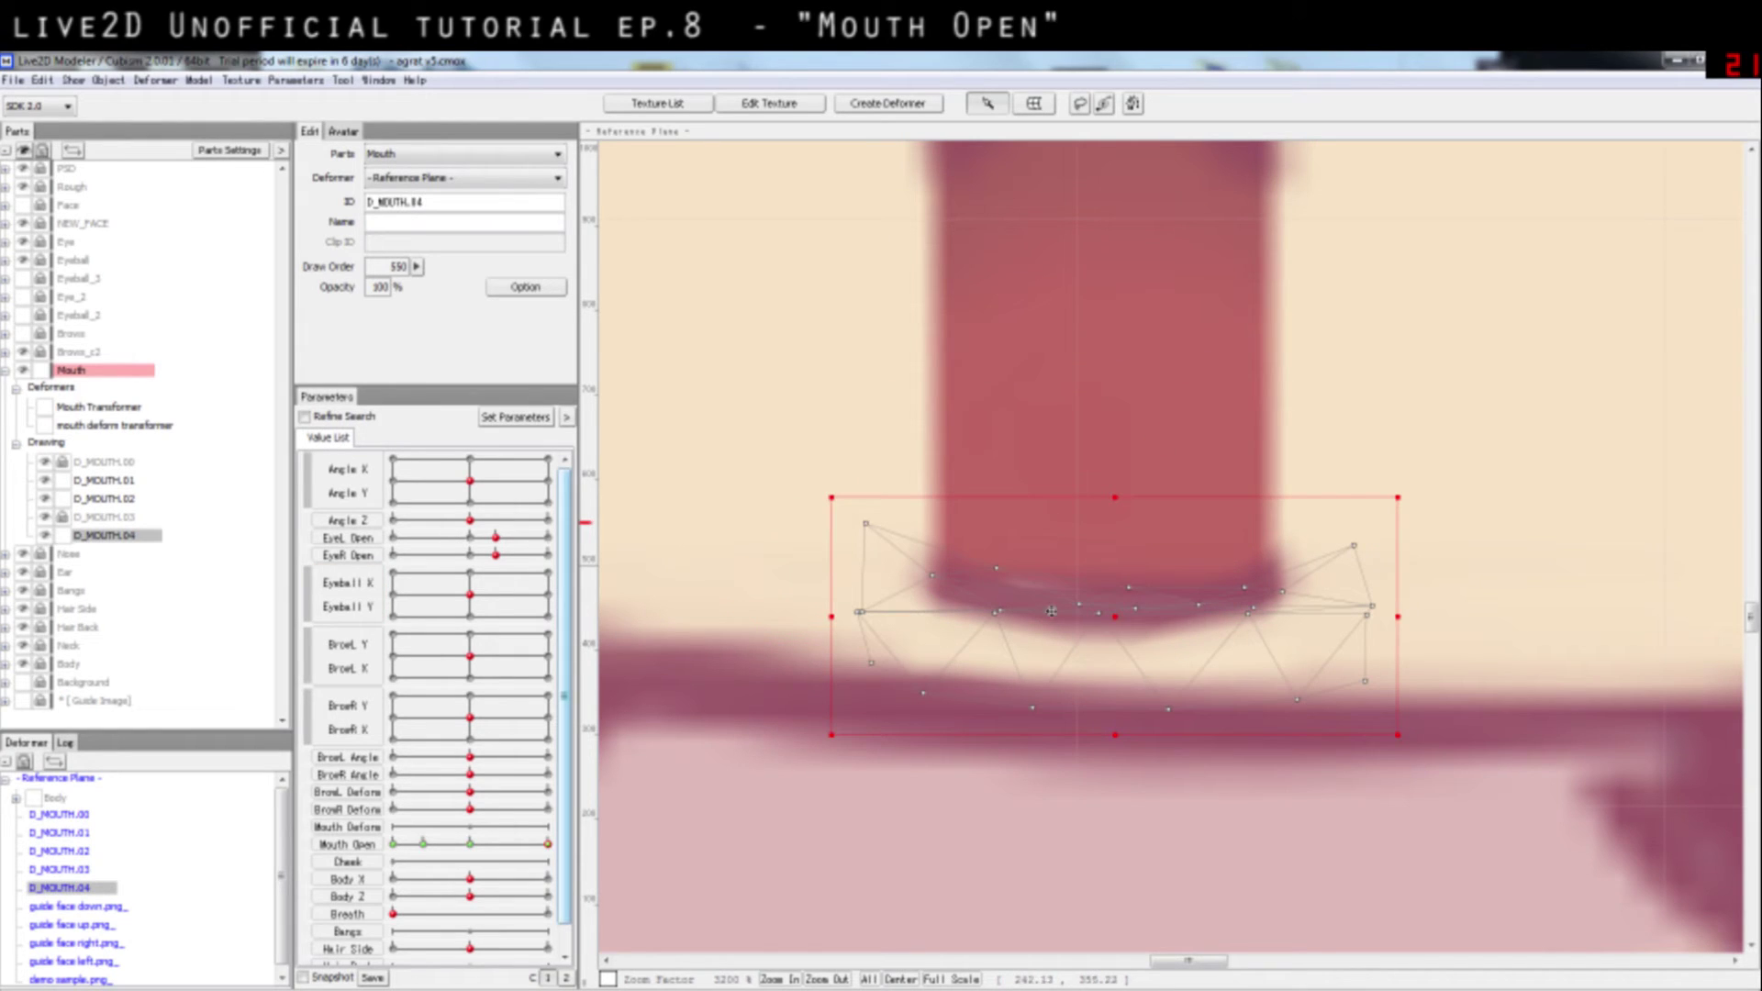
left_click(999, 574)
left_click(1131, 585)
left_click_drag(1099, 615, 994, 635)
left_click(1137, 613)
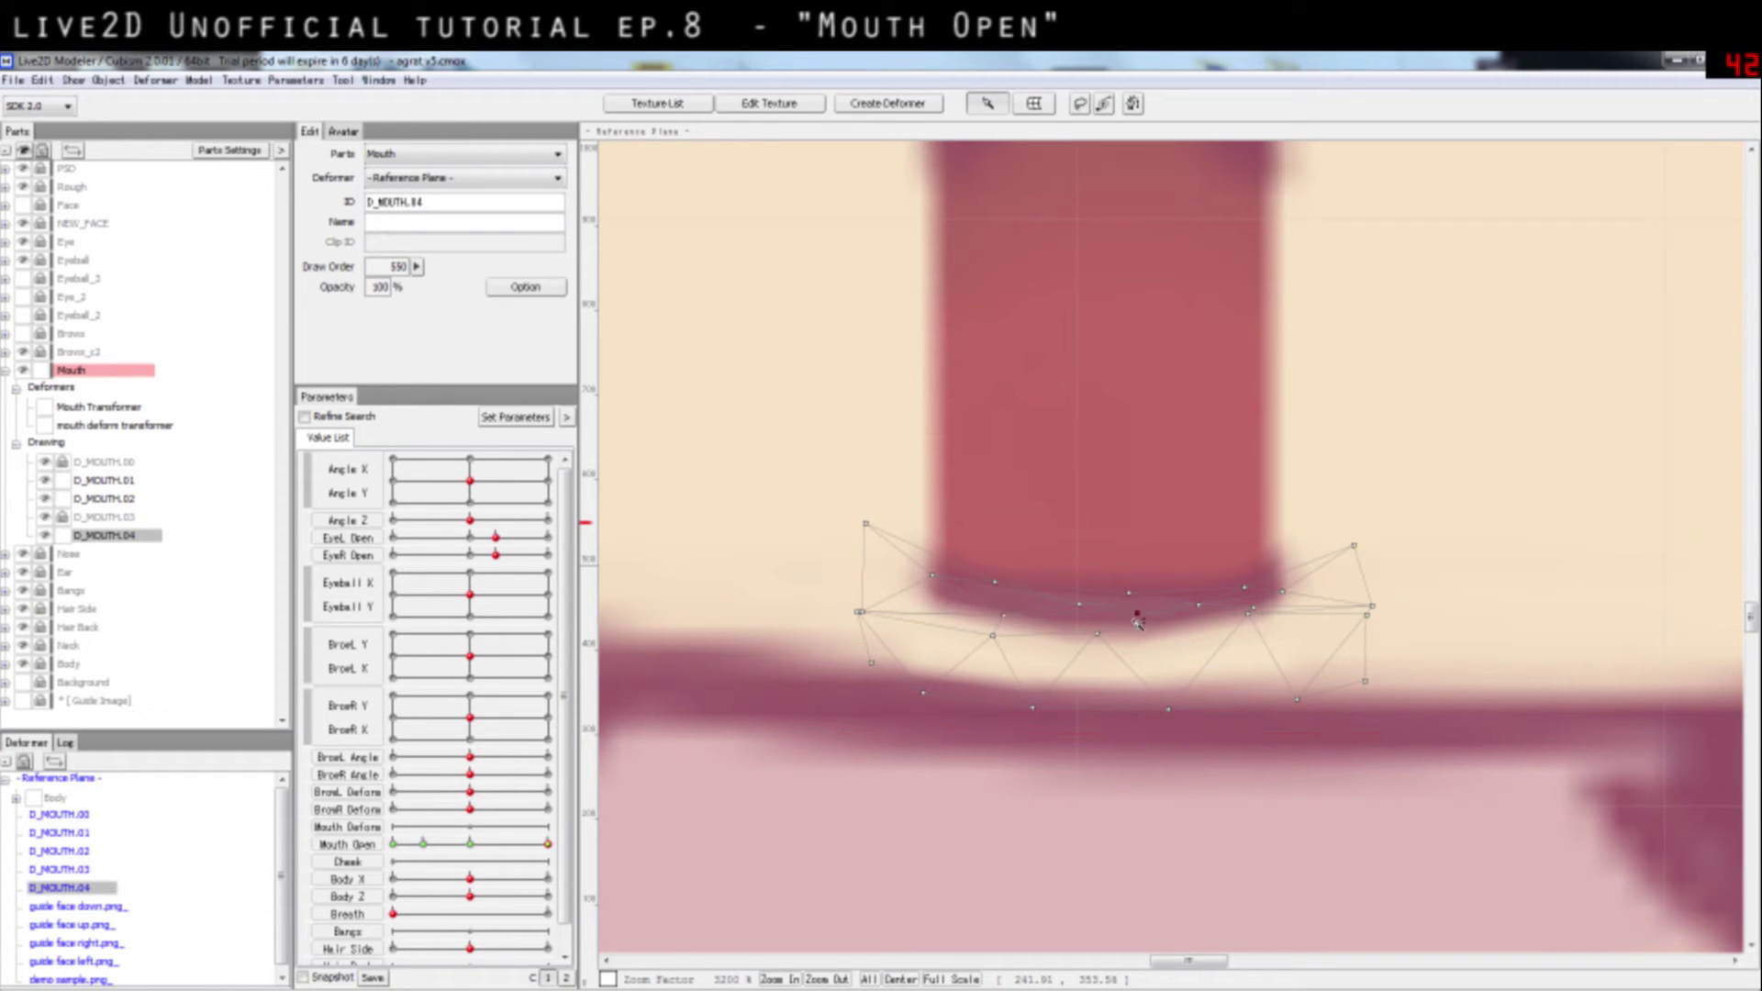
key("ctrl+a")
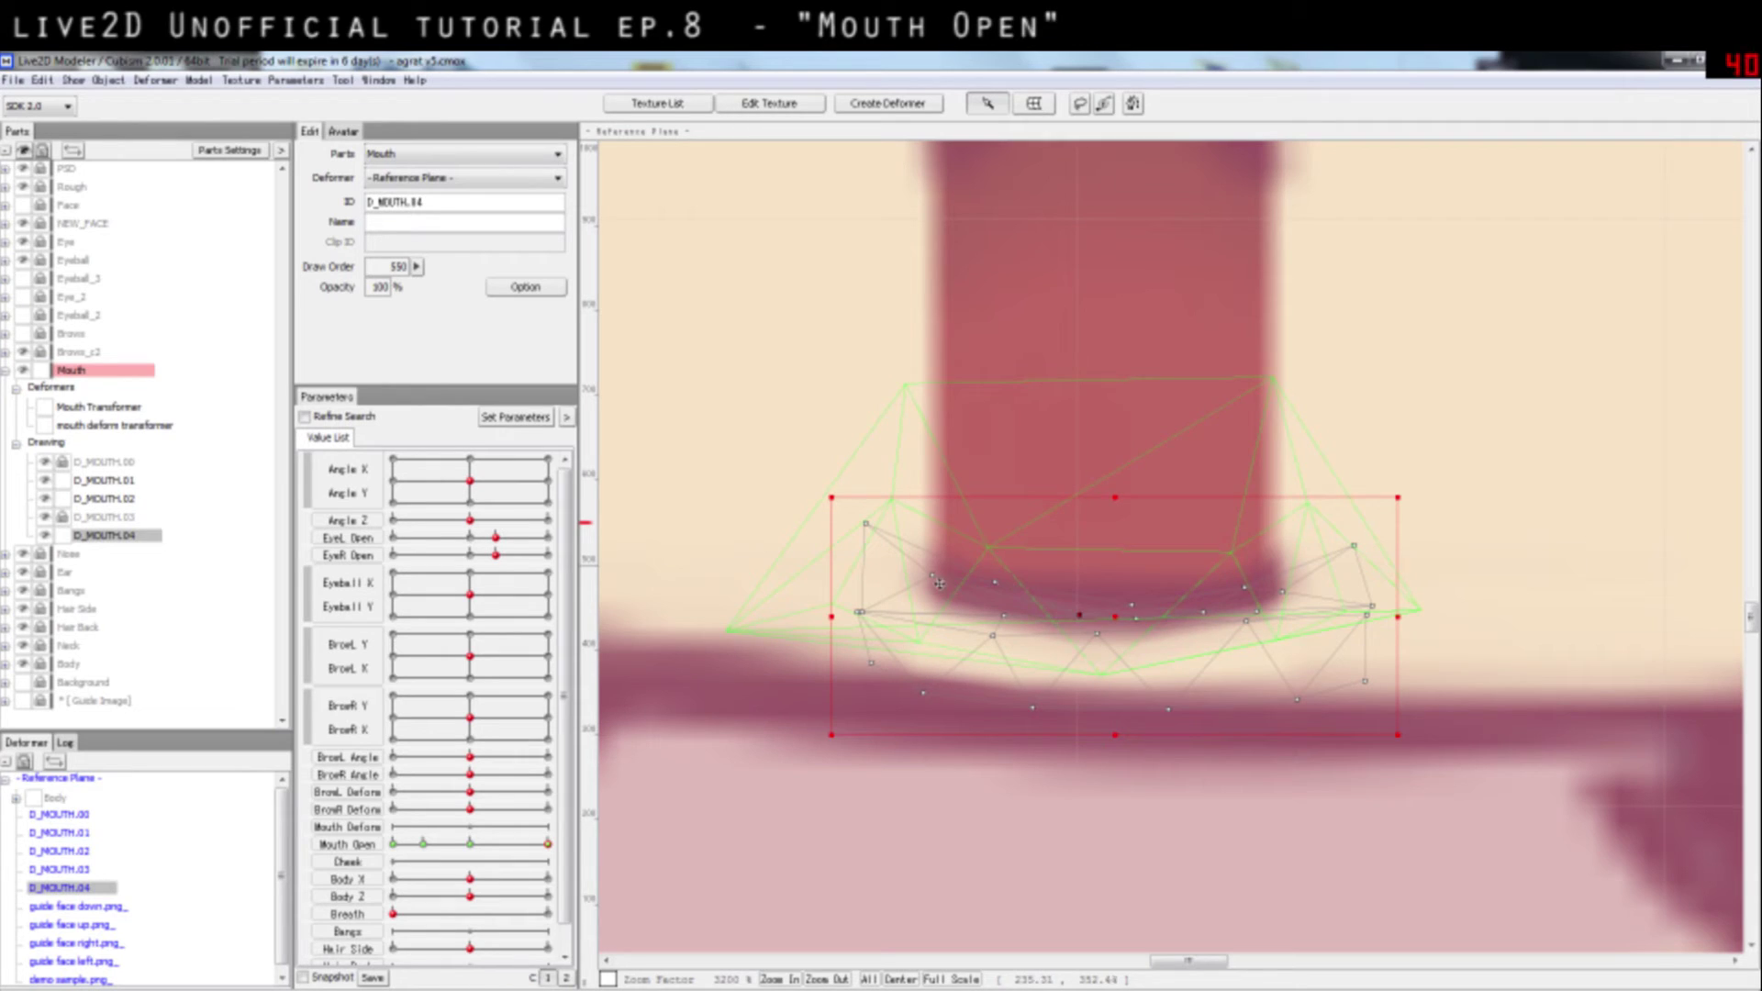
left_click(994, 583)
left_click(1477, 526)
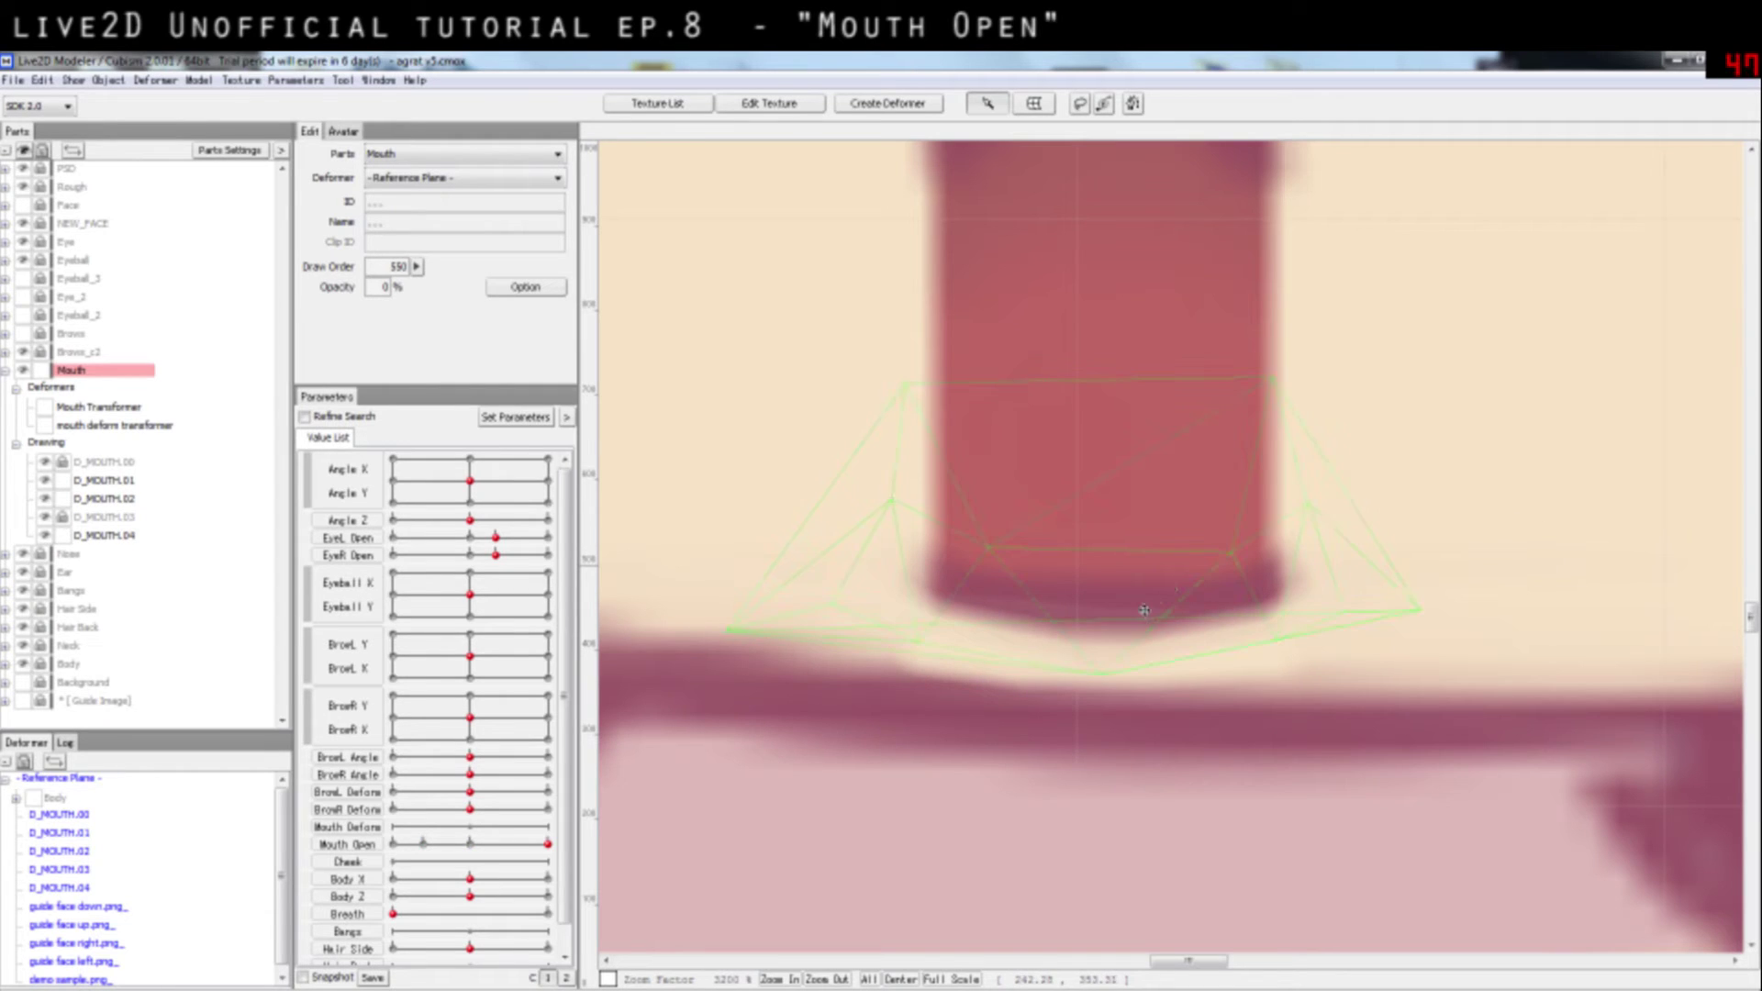
Step: Examine the mouth on the whole face and scrub the Mouth Open parameter, returning it to 1.00
left_click(1144, 610)
scroll(1423, 616, "down", 5)
left_click(1563, 583)
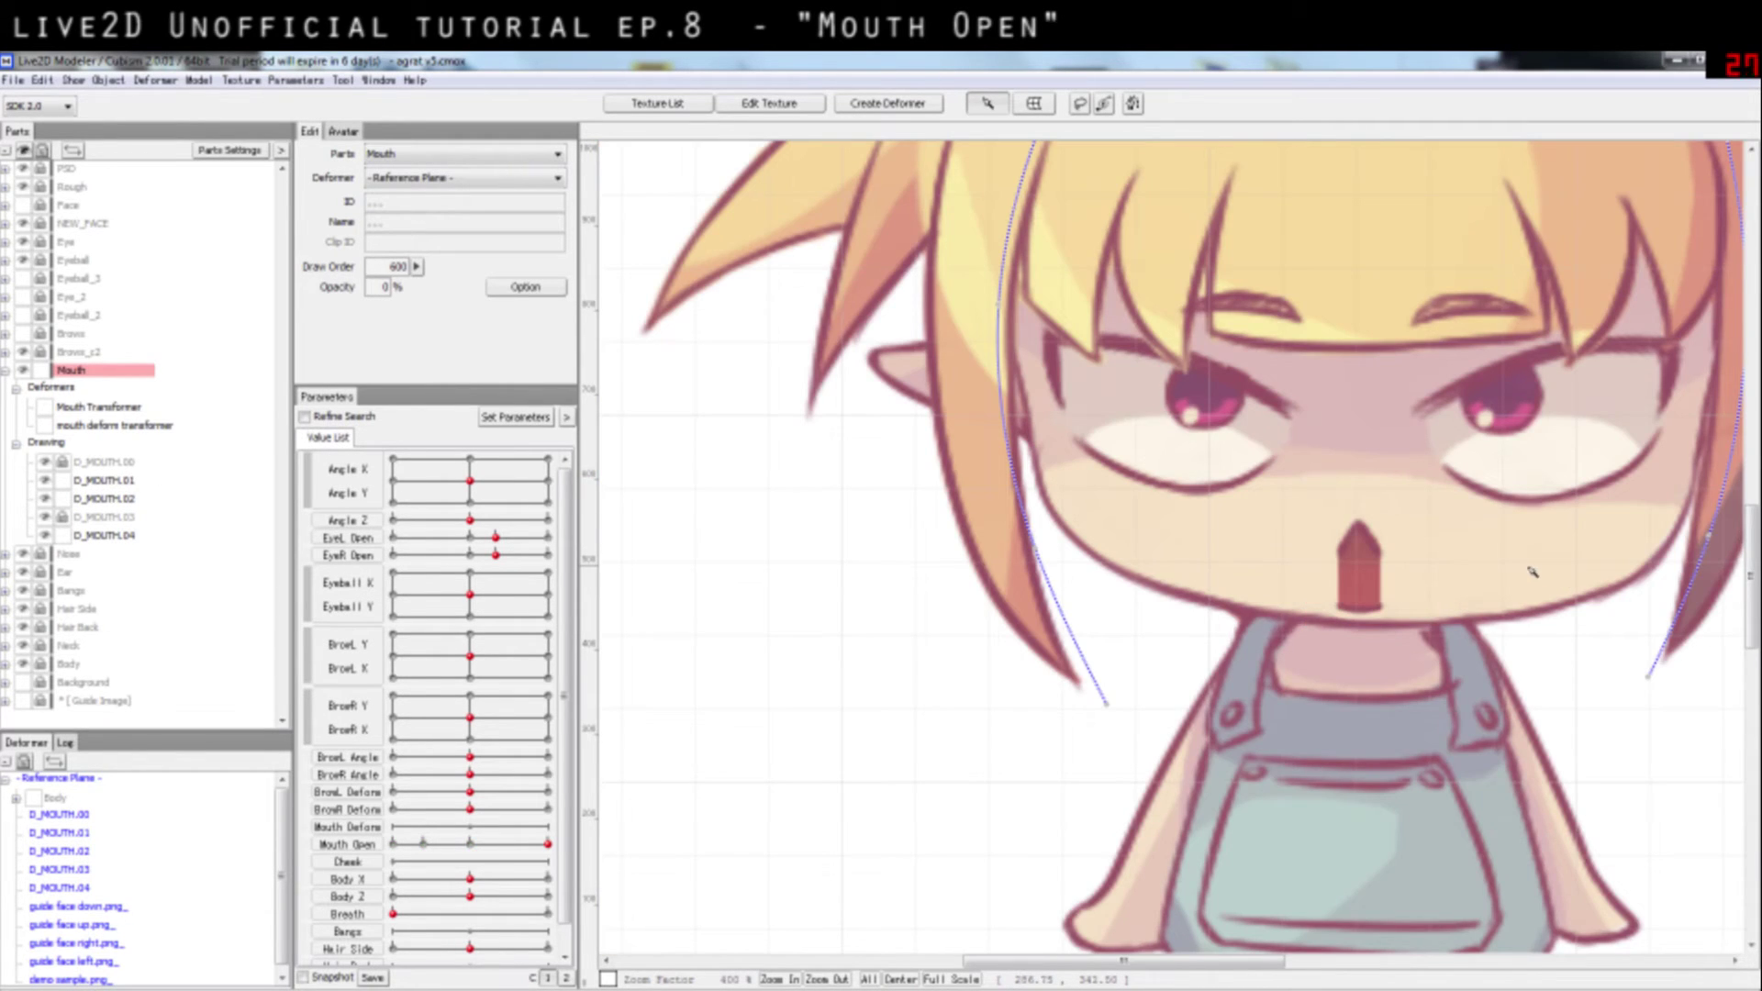
scroll(1468, 592, "up", 2)
scroll(1367, 628, "down", 3)
scroll(1331, 638, "up", 6)
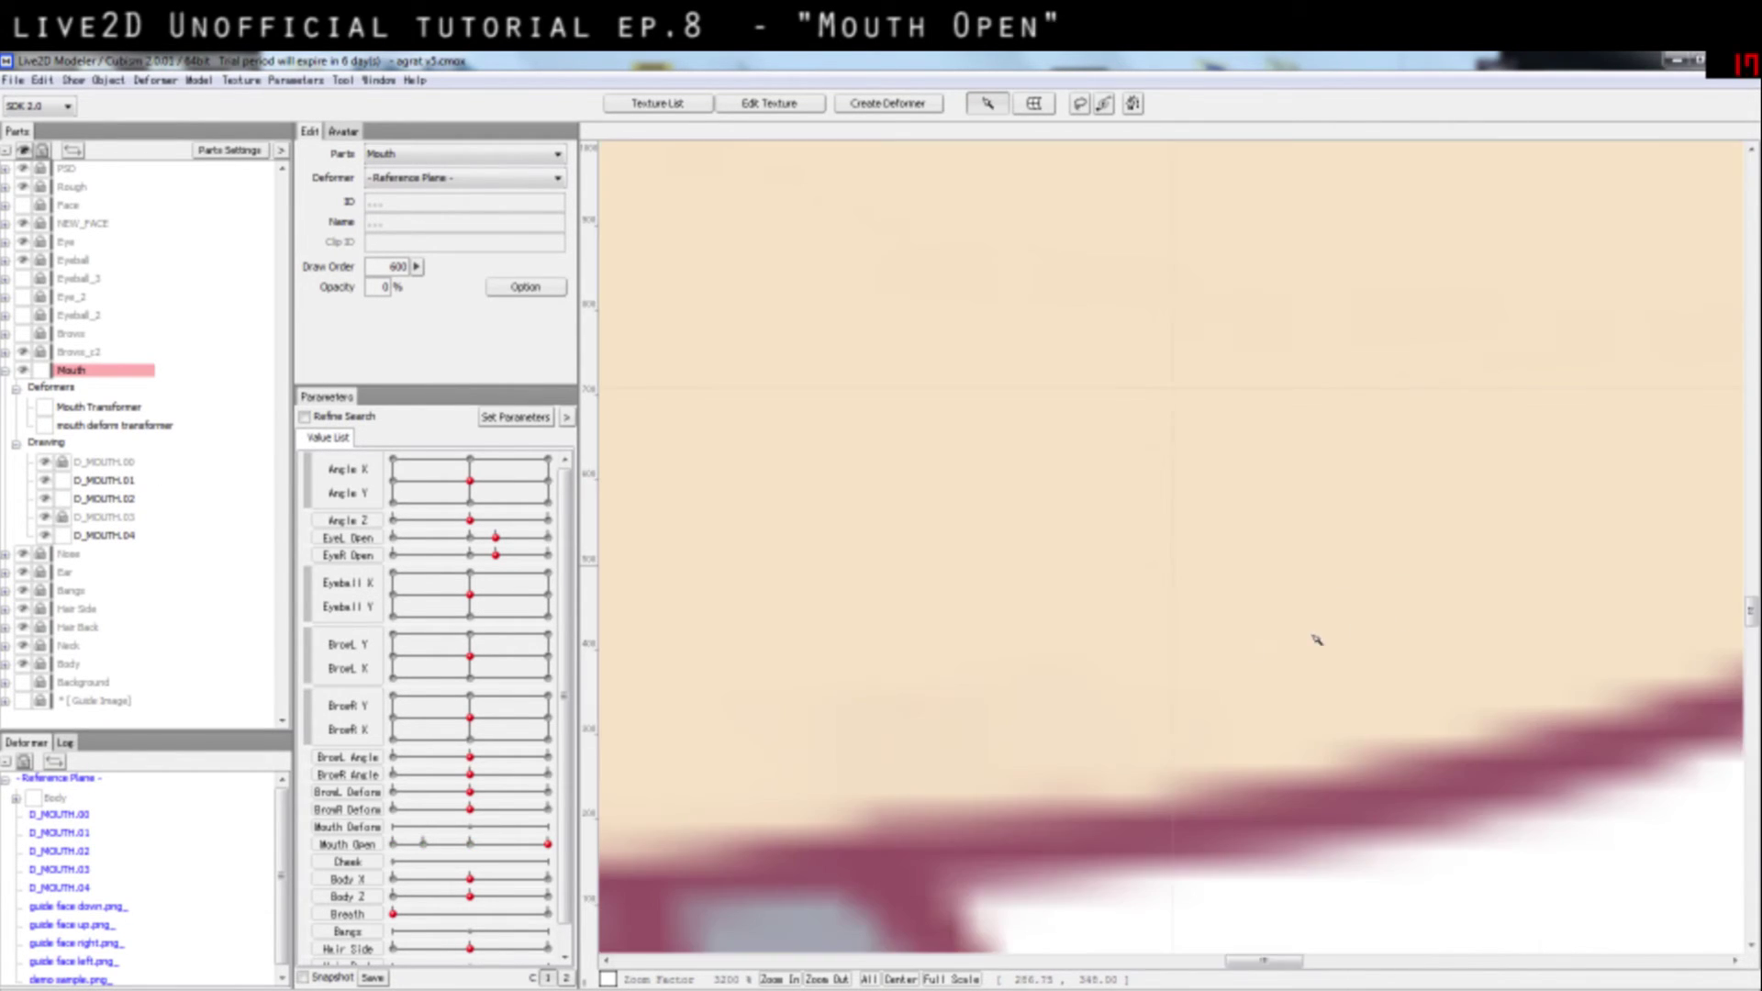
scroll(1066, 653, "down", 7)
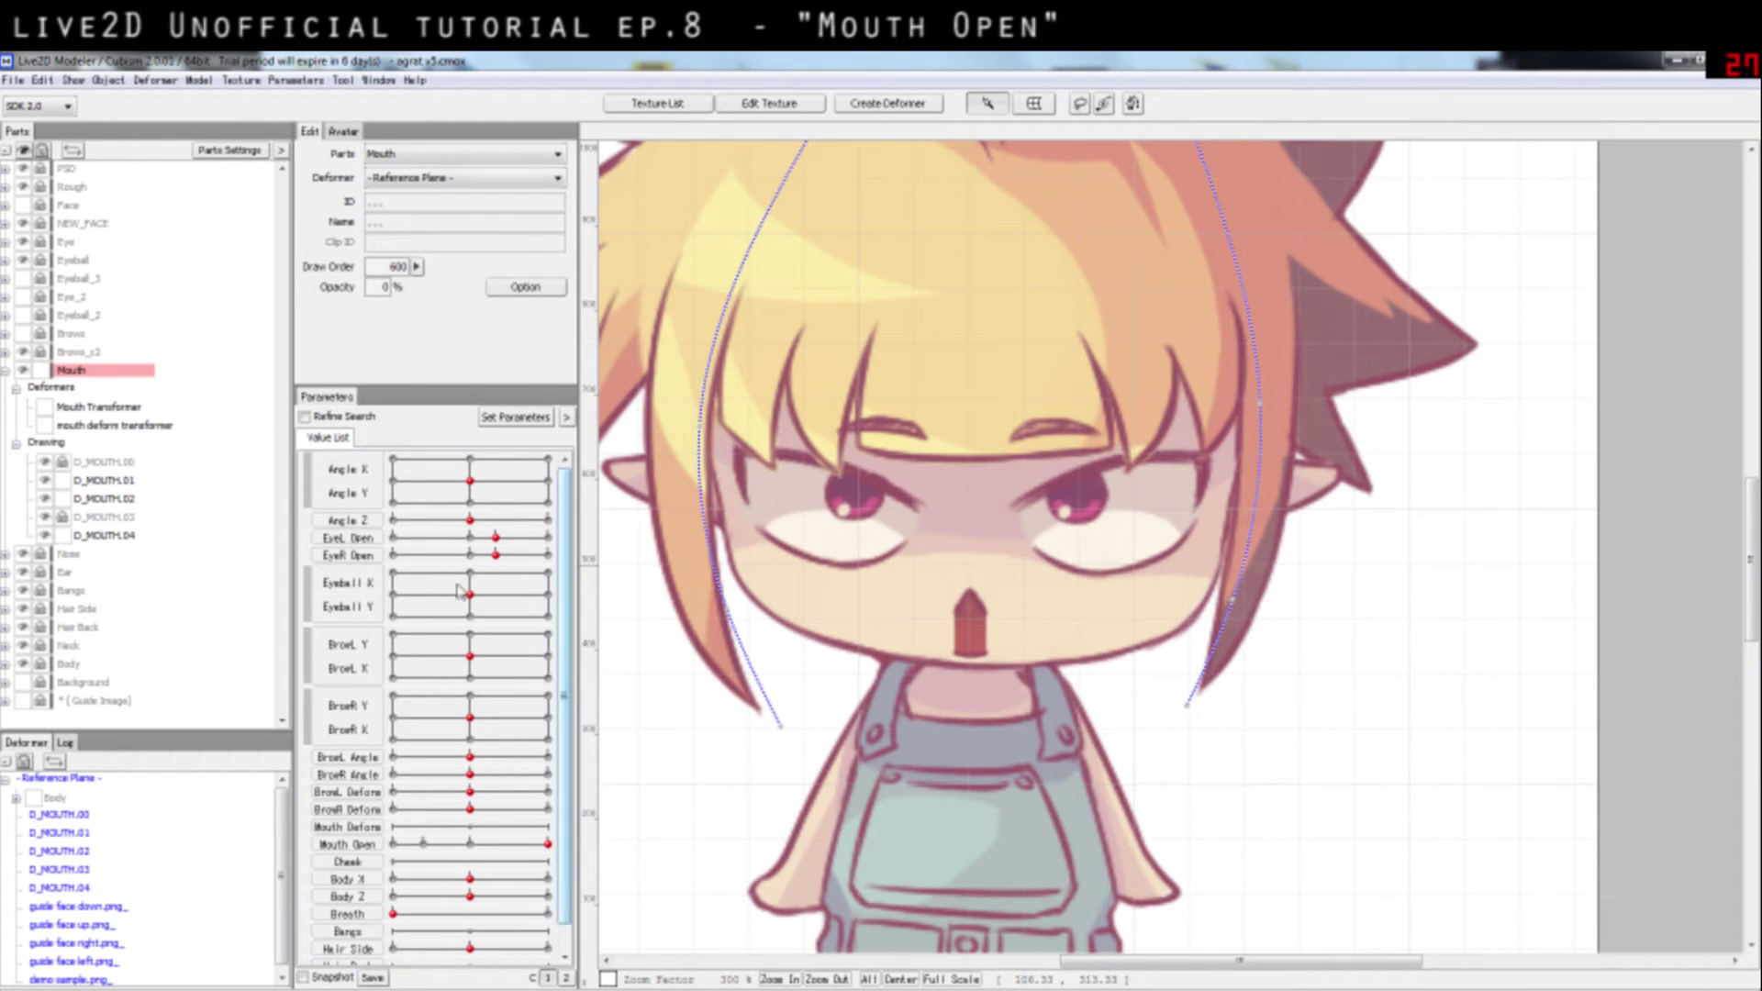
left_click_drag(515, 849, 835, 829)
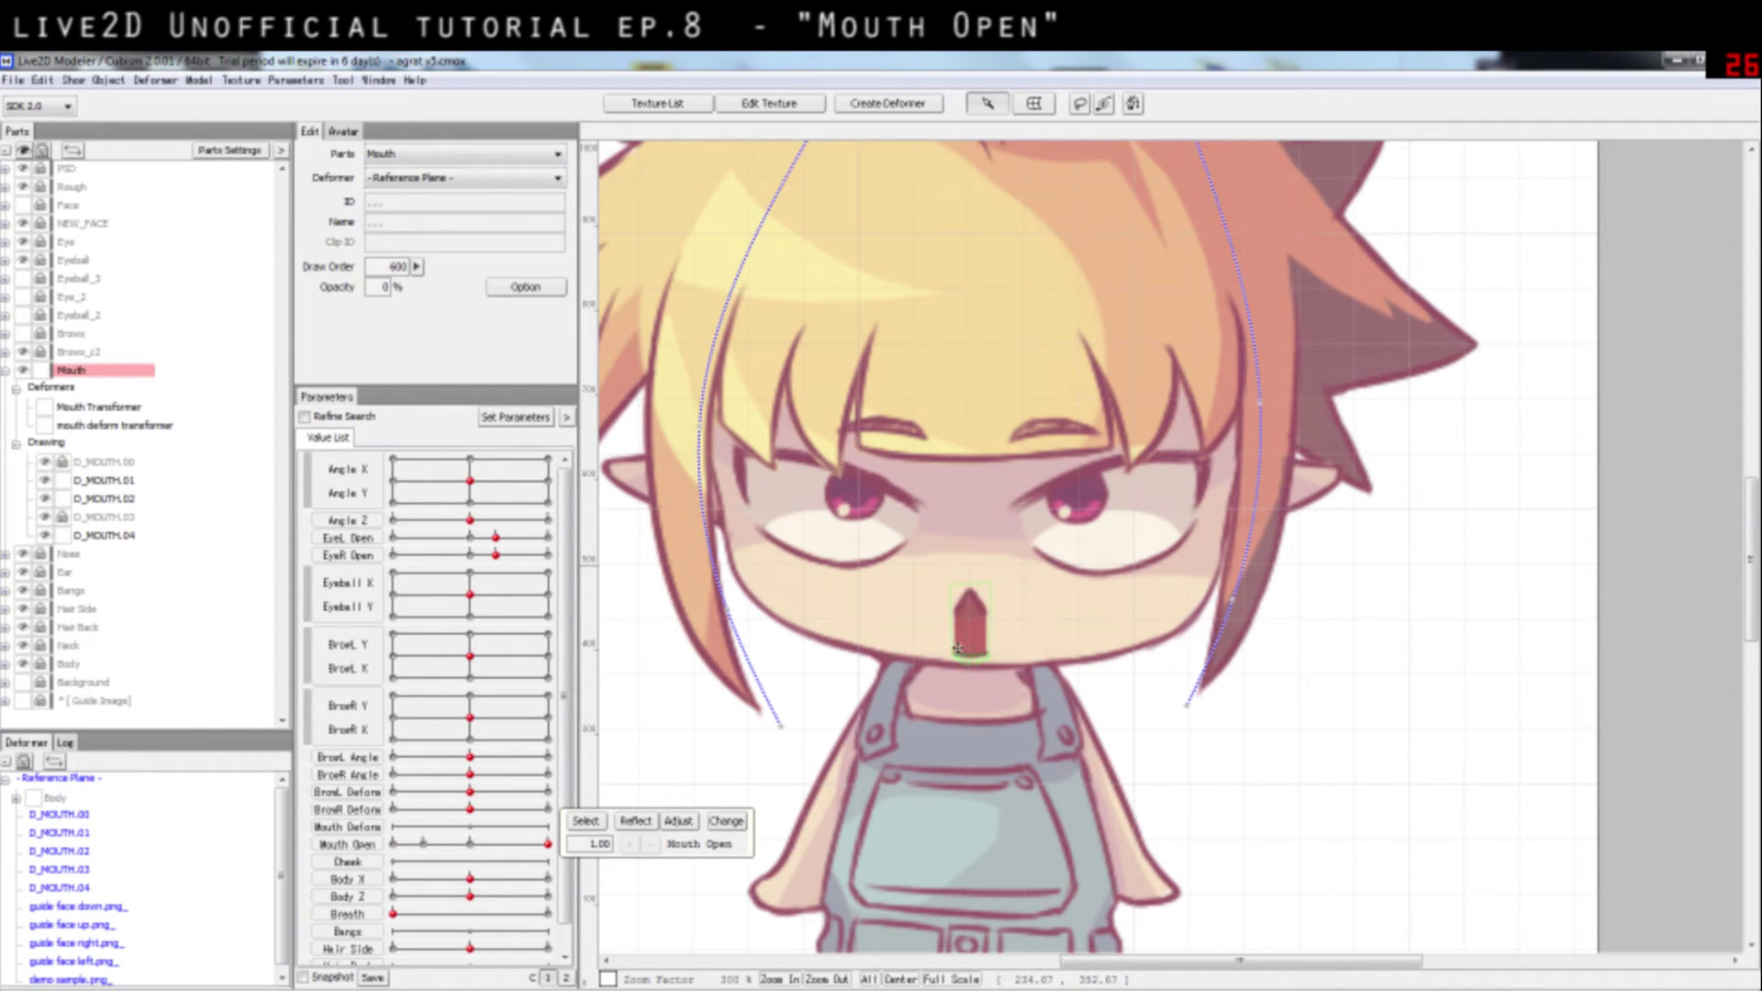
scroll(1062, 629, "up", 5)
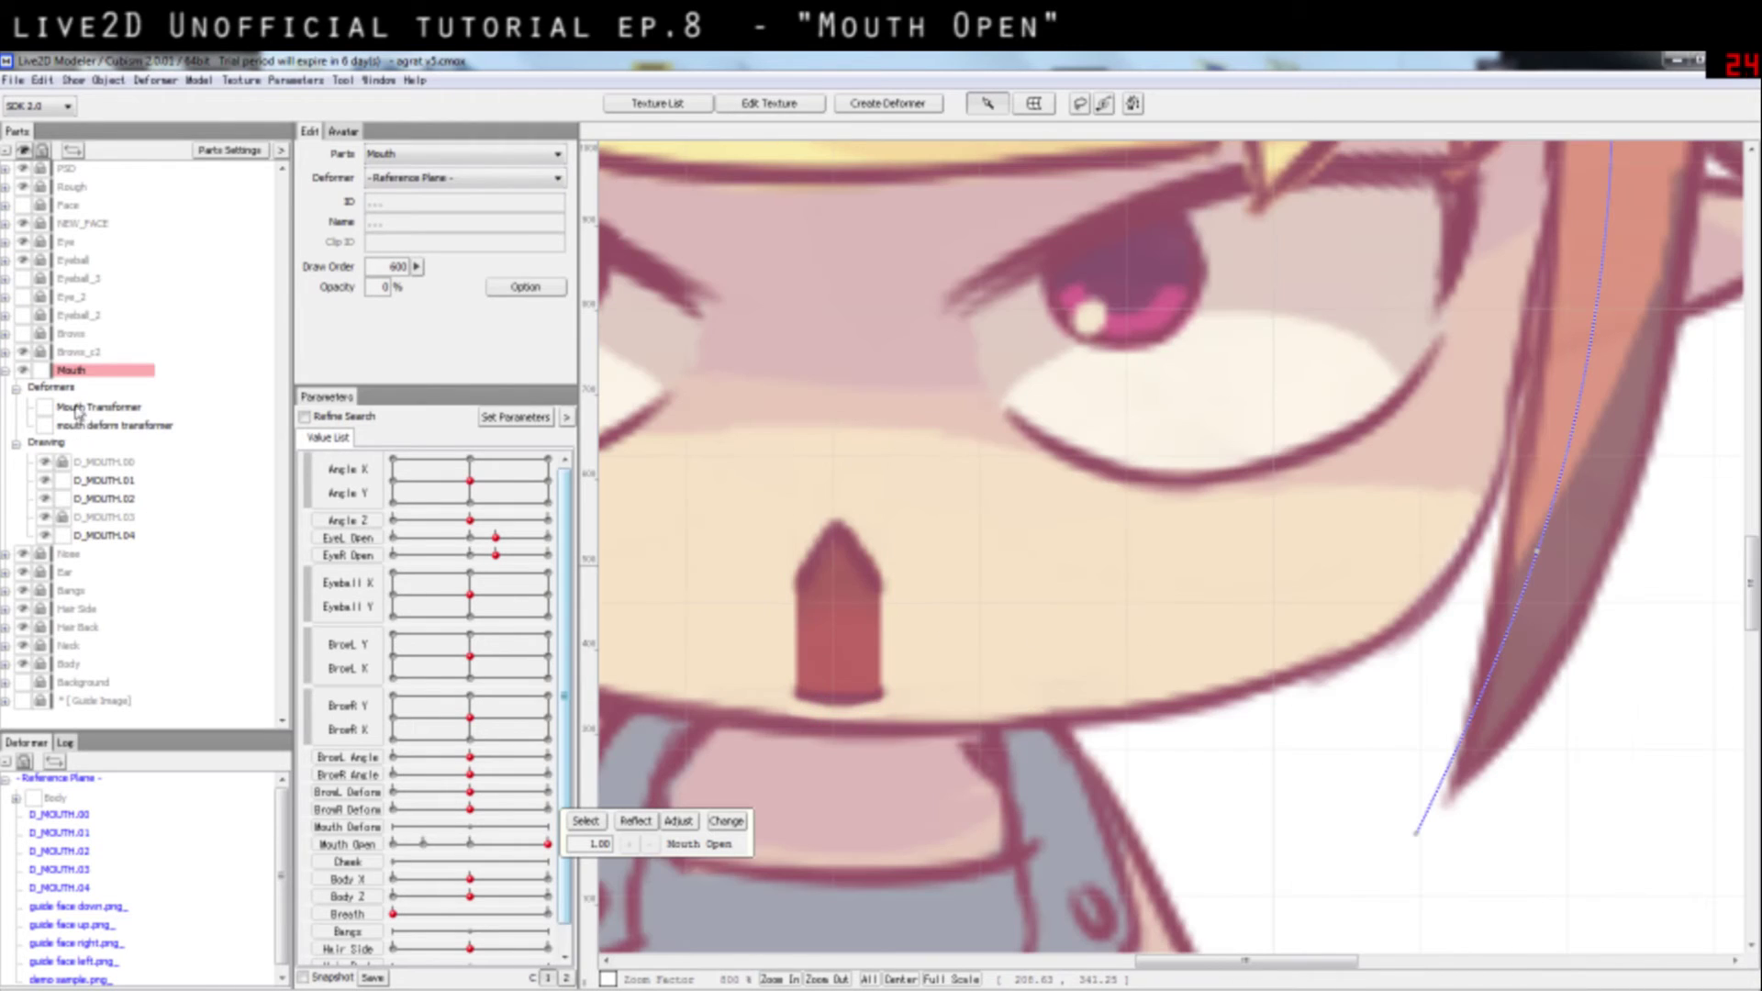
left_click(95, 537)
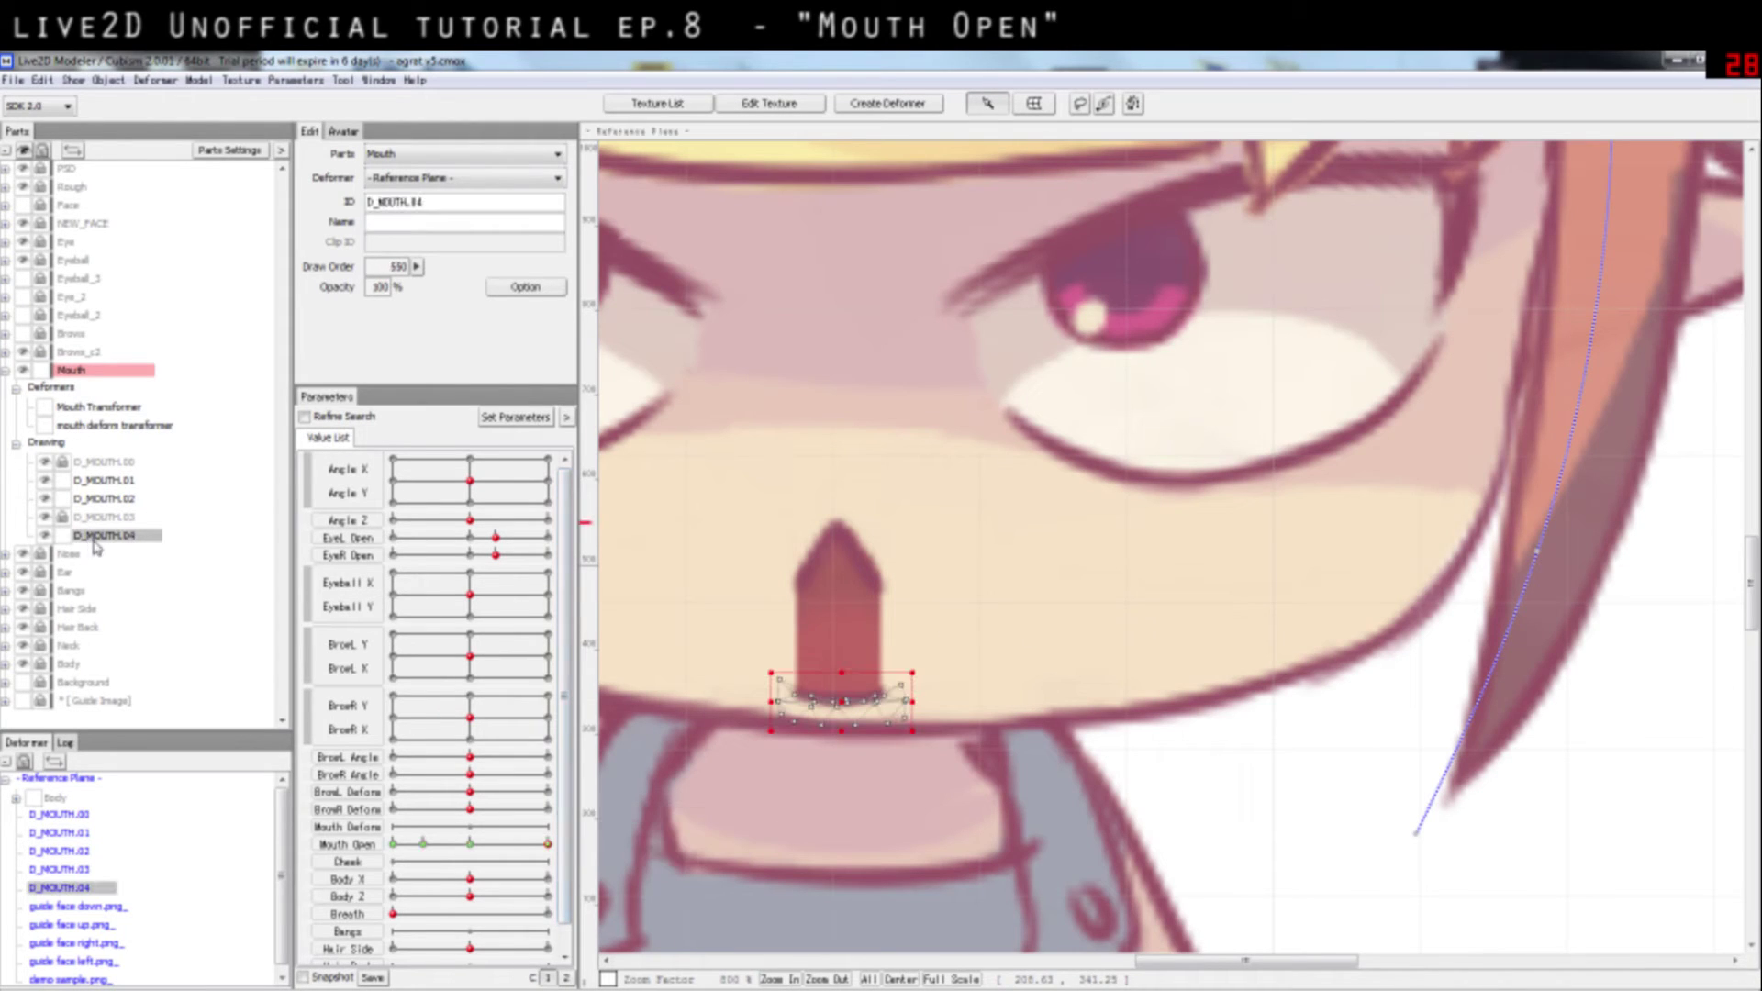
left_click(641, 103)
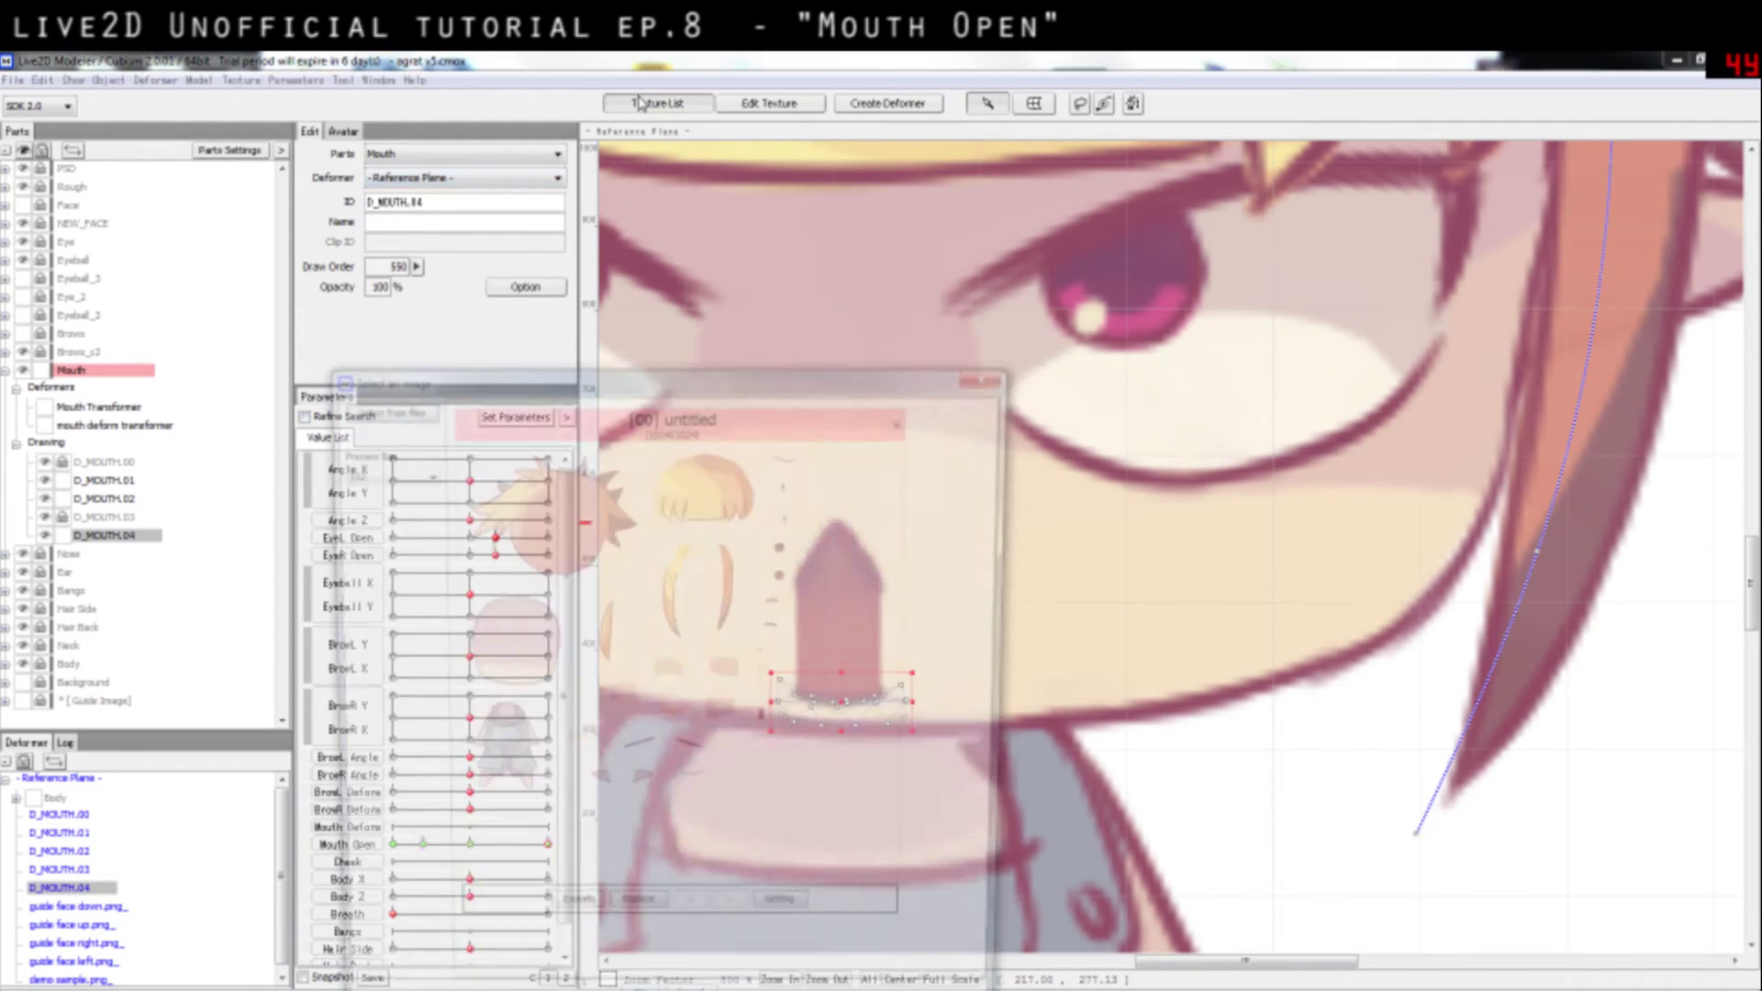
left_click(999, 374)
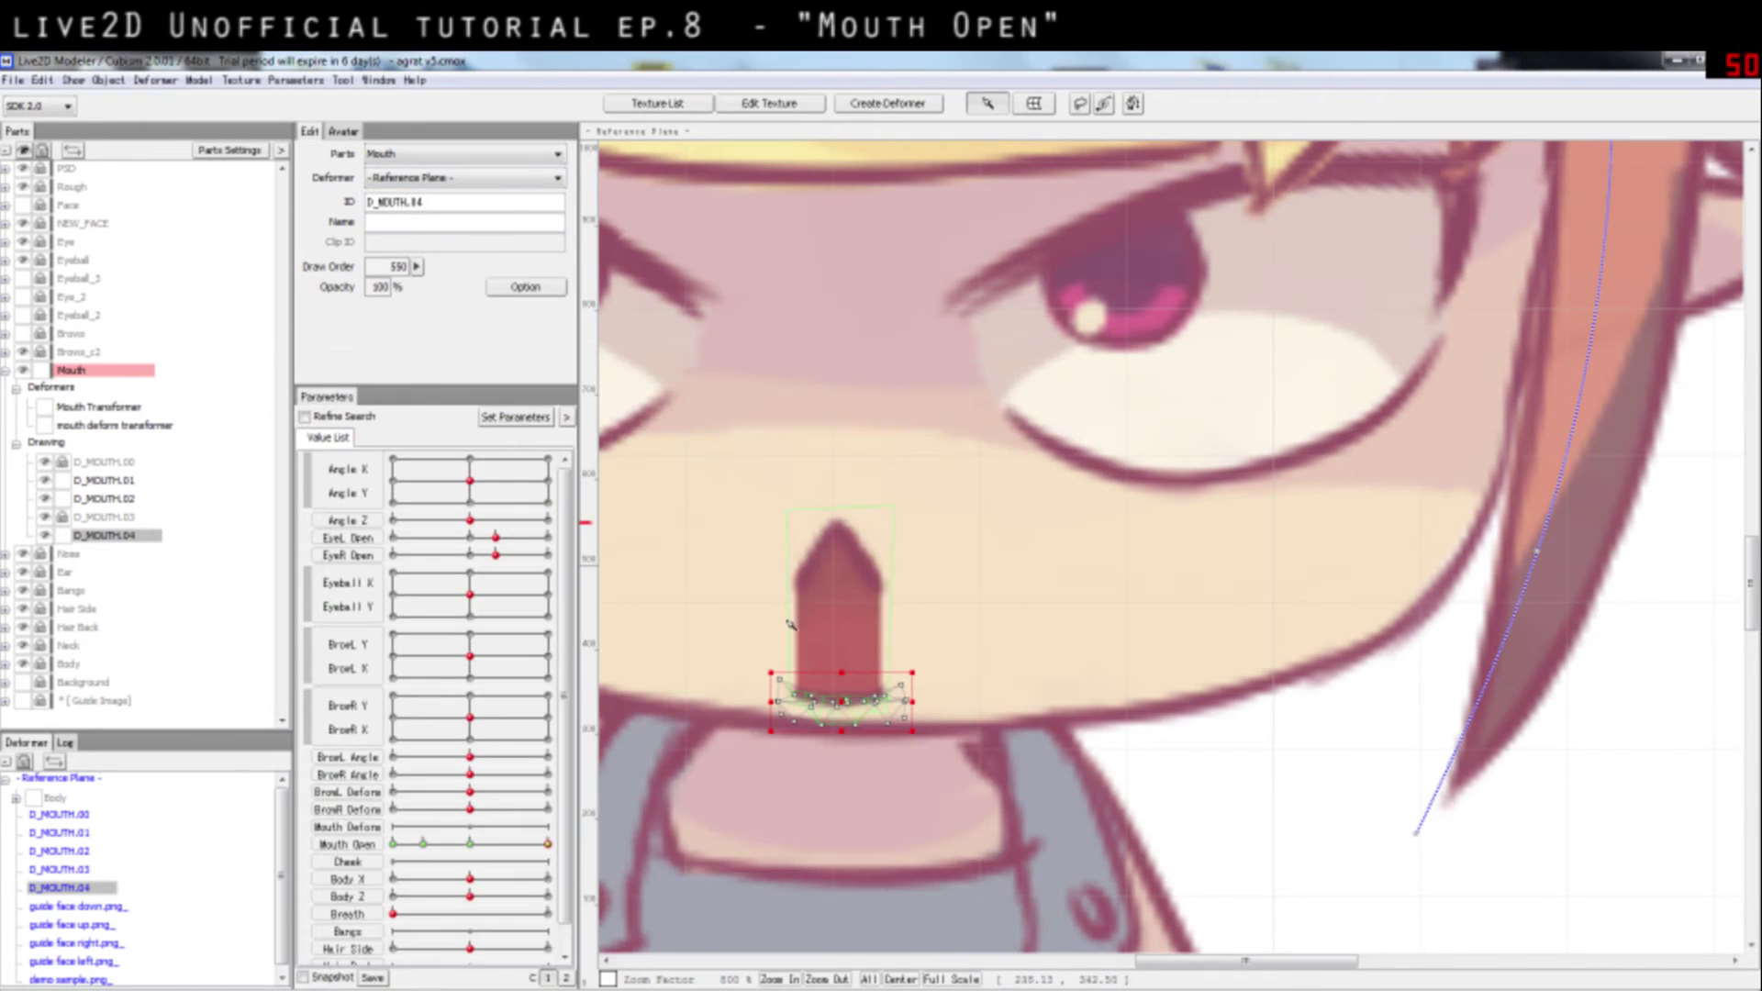
Step: Create a new drawing from the texture by outlining the two vertical mouth side lines with a four-point polygon
left_click(679, 108)
double_click(790, 710)
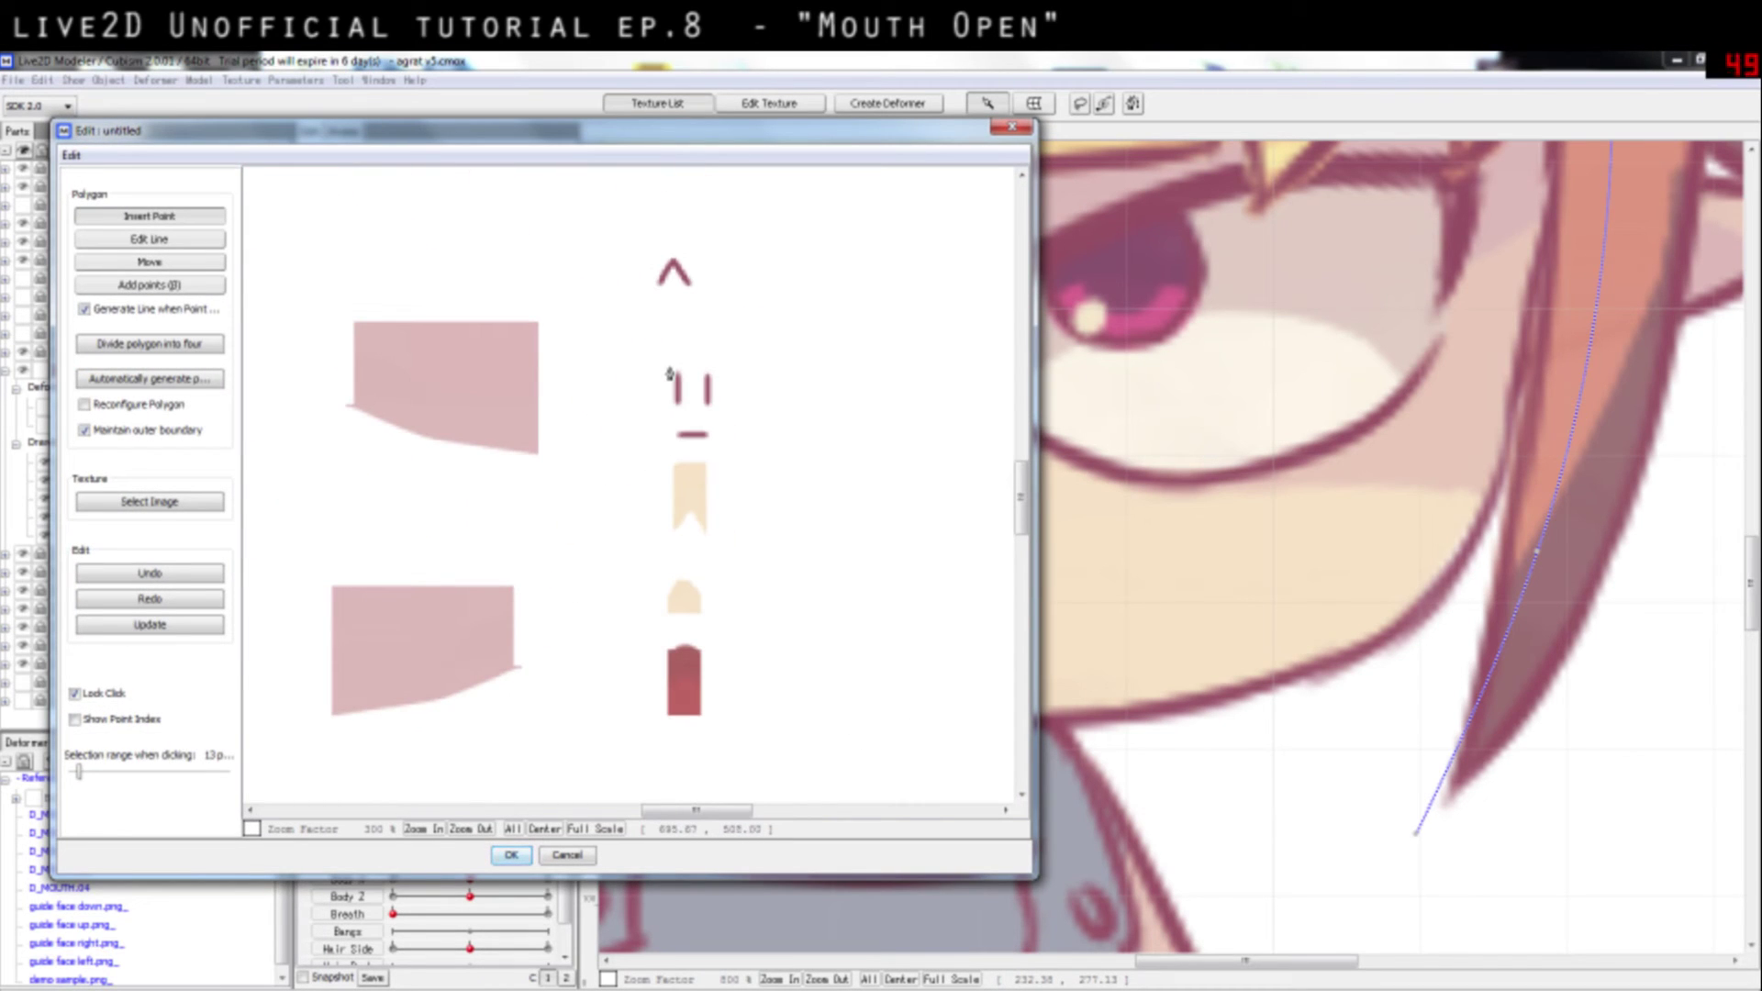
left_click(670, 366)
left_click(718, 365)
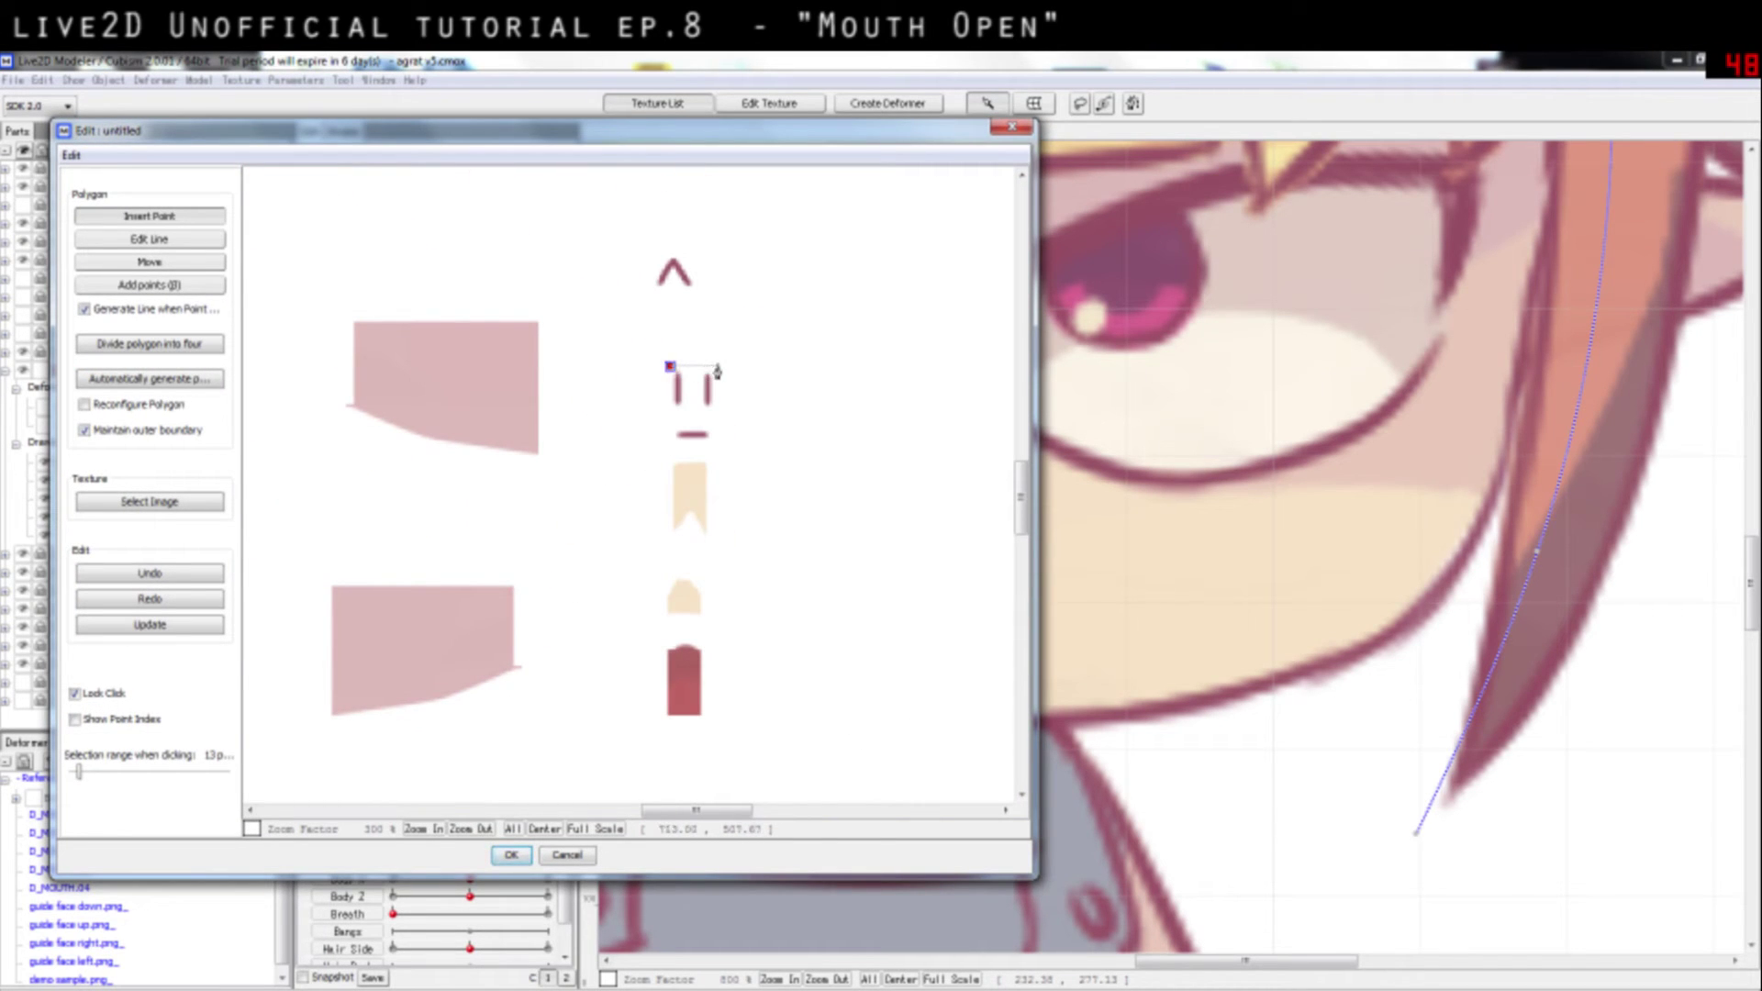
left_click(717, 418)
left_click(666, 416)
left_click(670, 366)
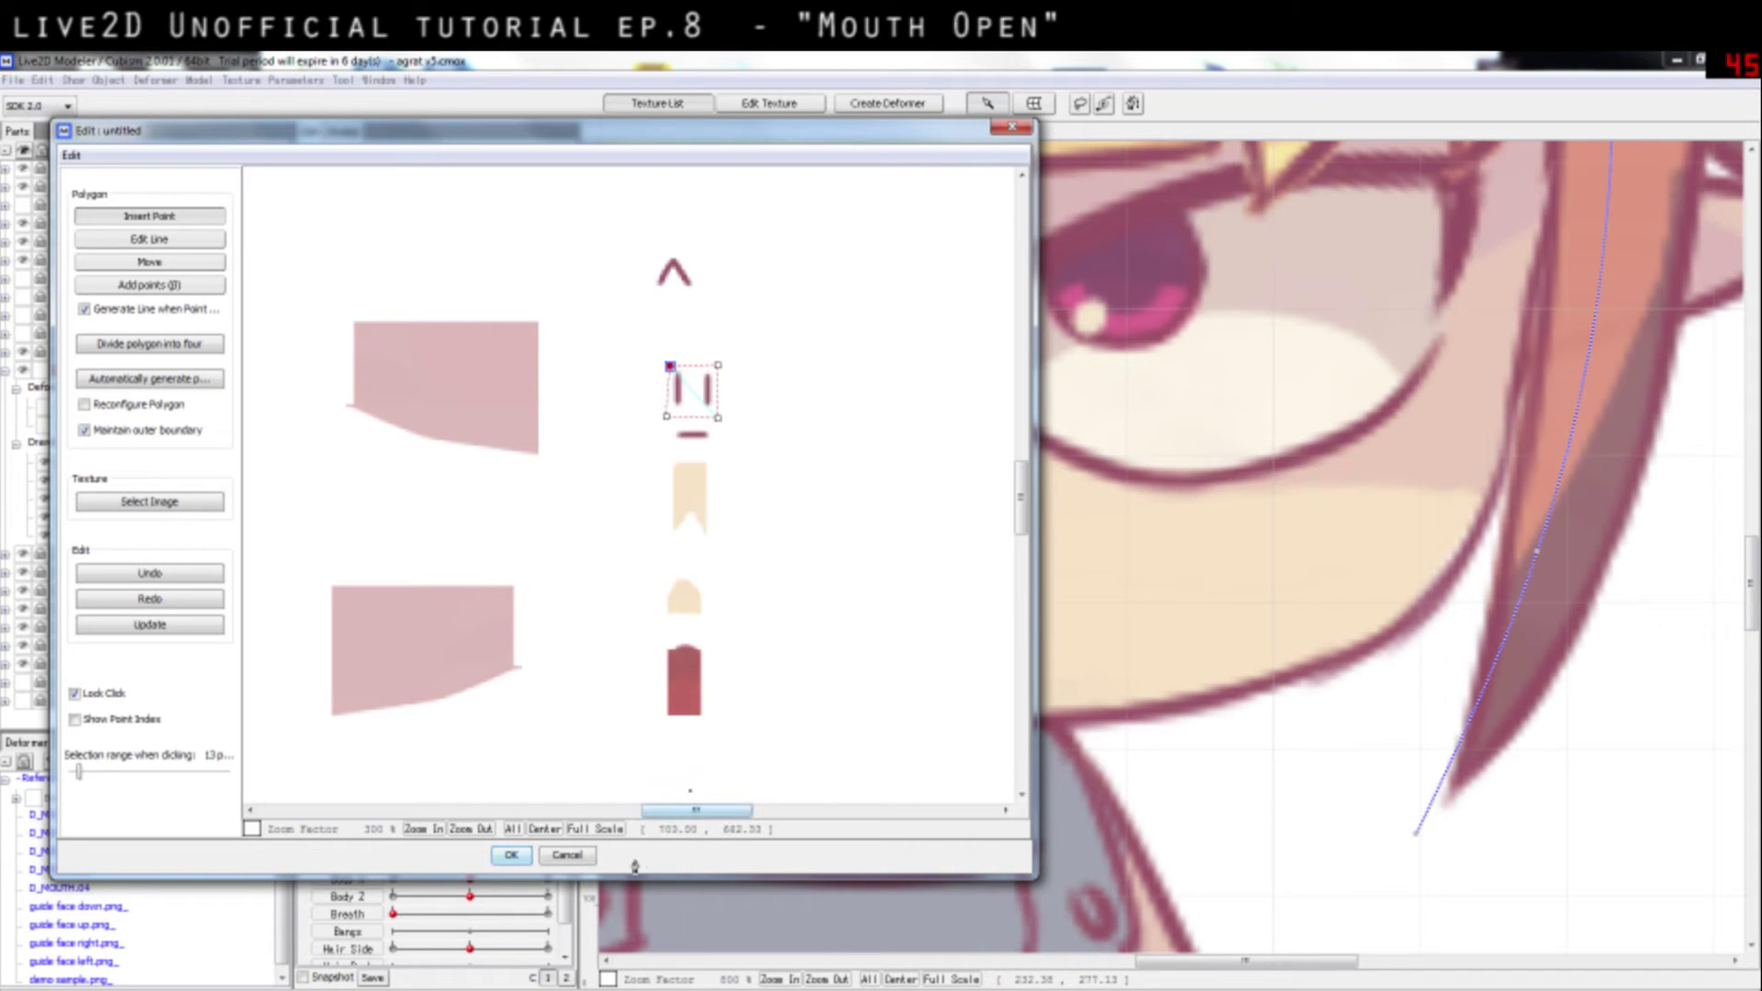
left_click(512, 855)
Step: Place the new side-line drawing over the open mouth so its lines follow the mouth's left and right edges
scroll(1070, 661, "down", 5)
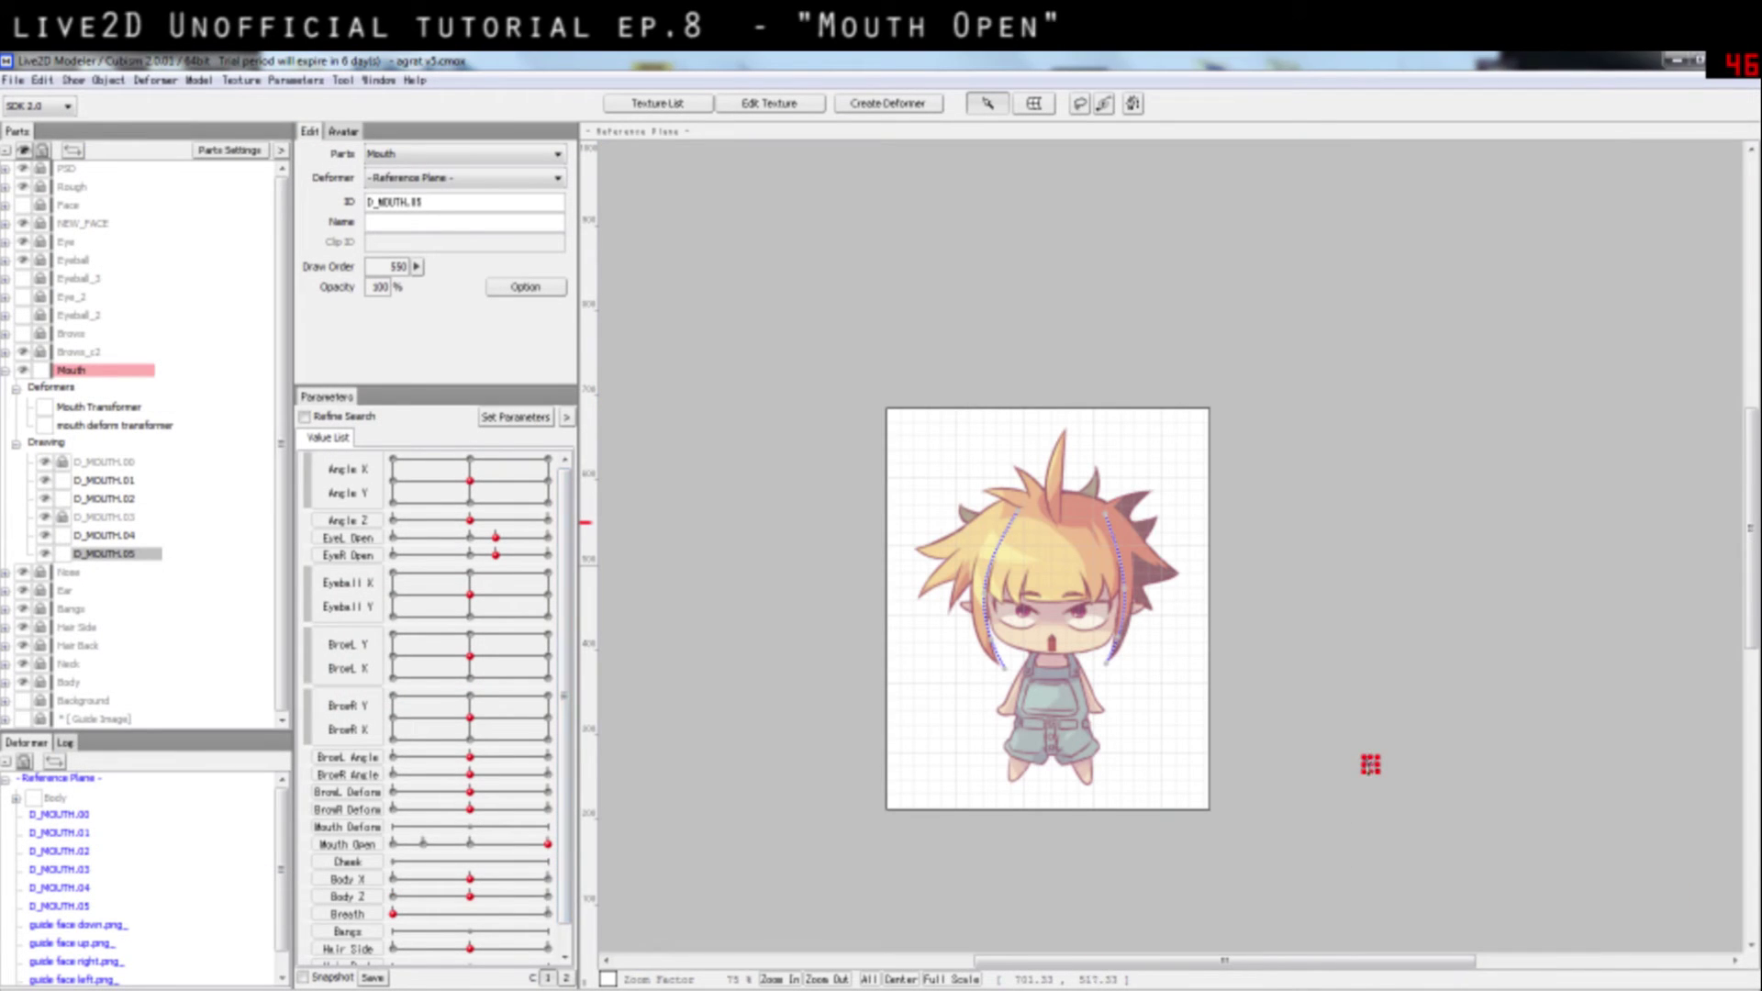
scroll(1056, 643, "up", 5)
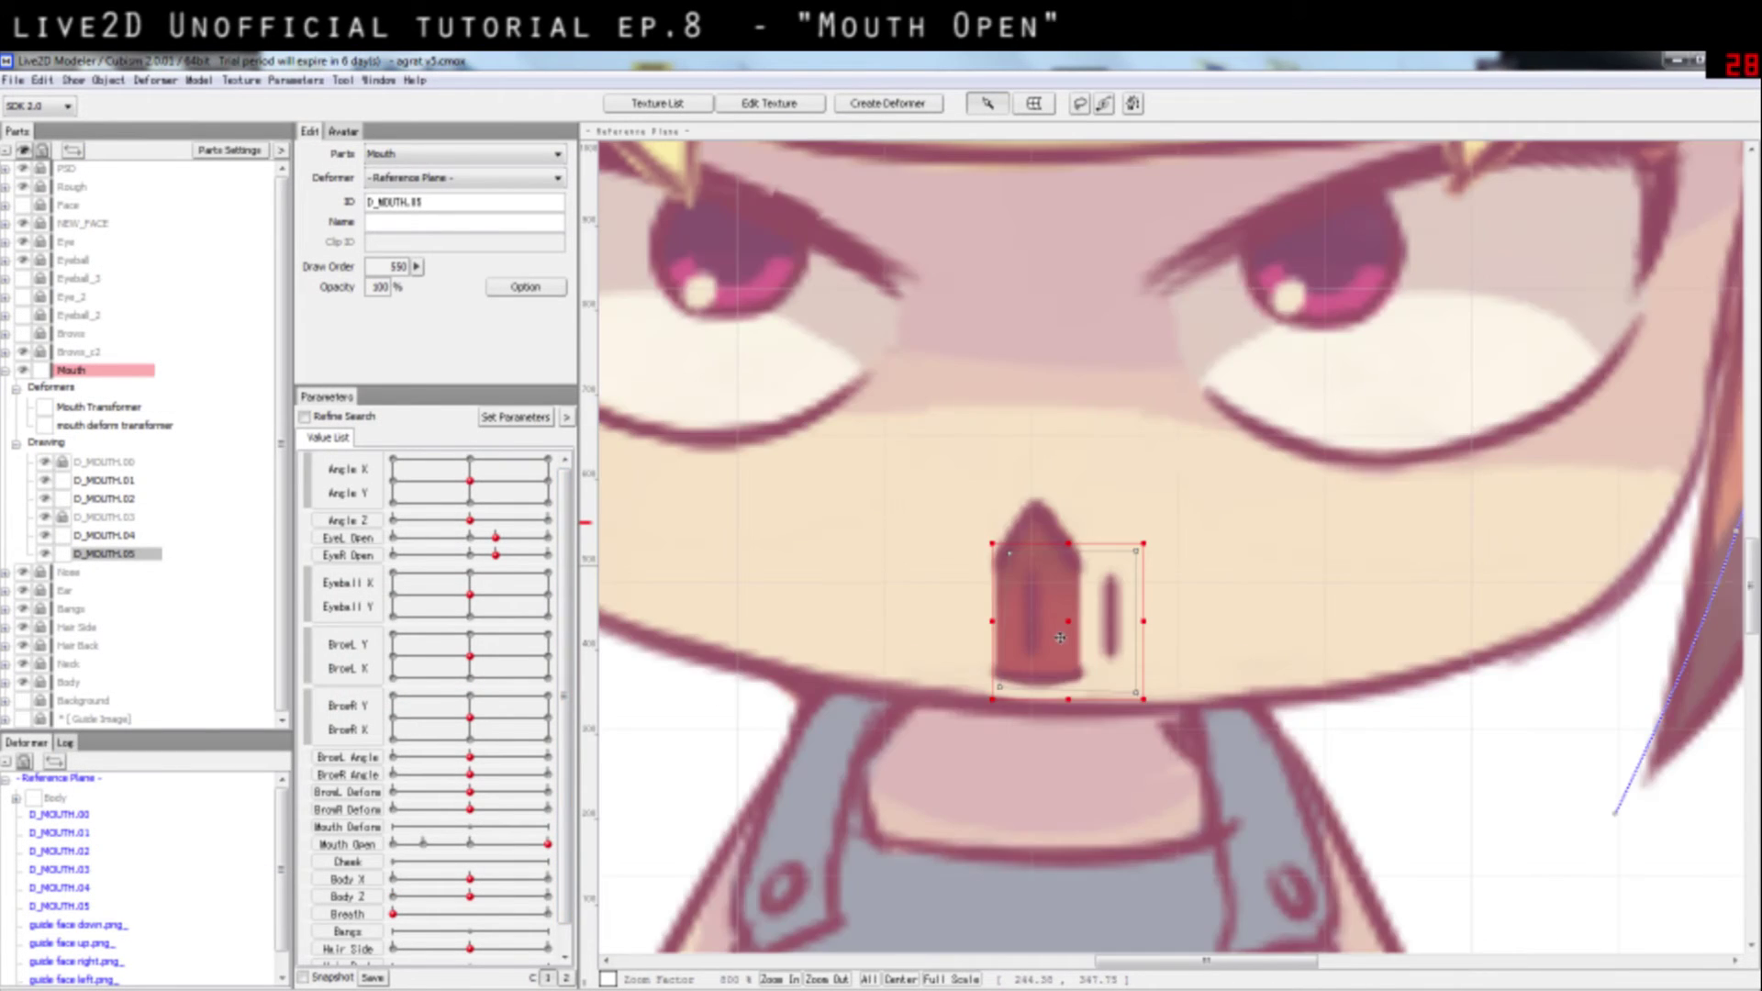
left_click_drag(1068, 622, 1054, 604)
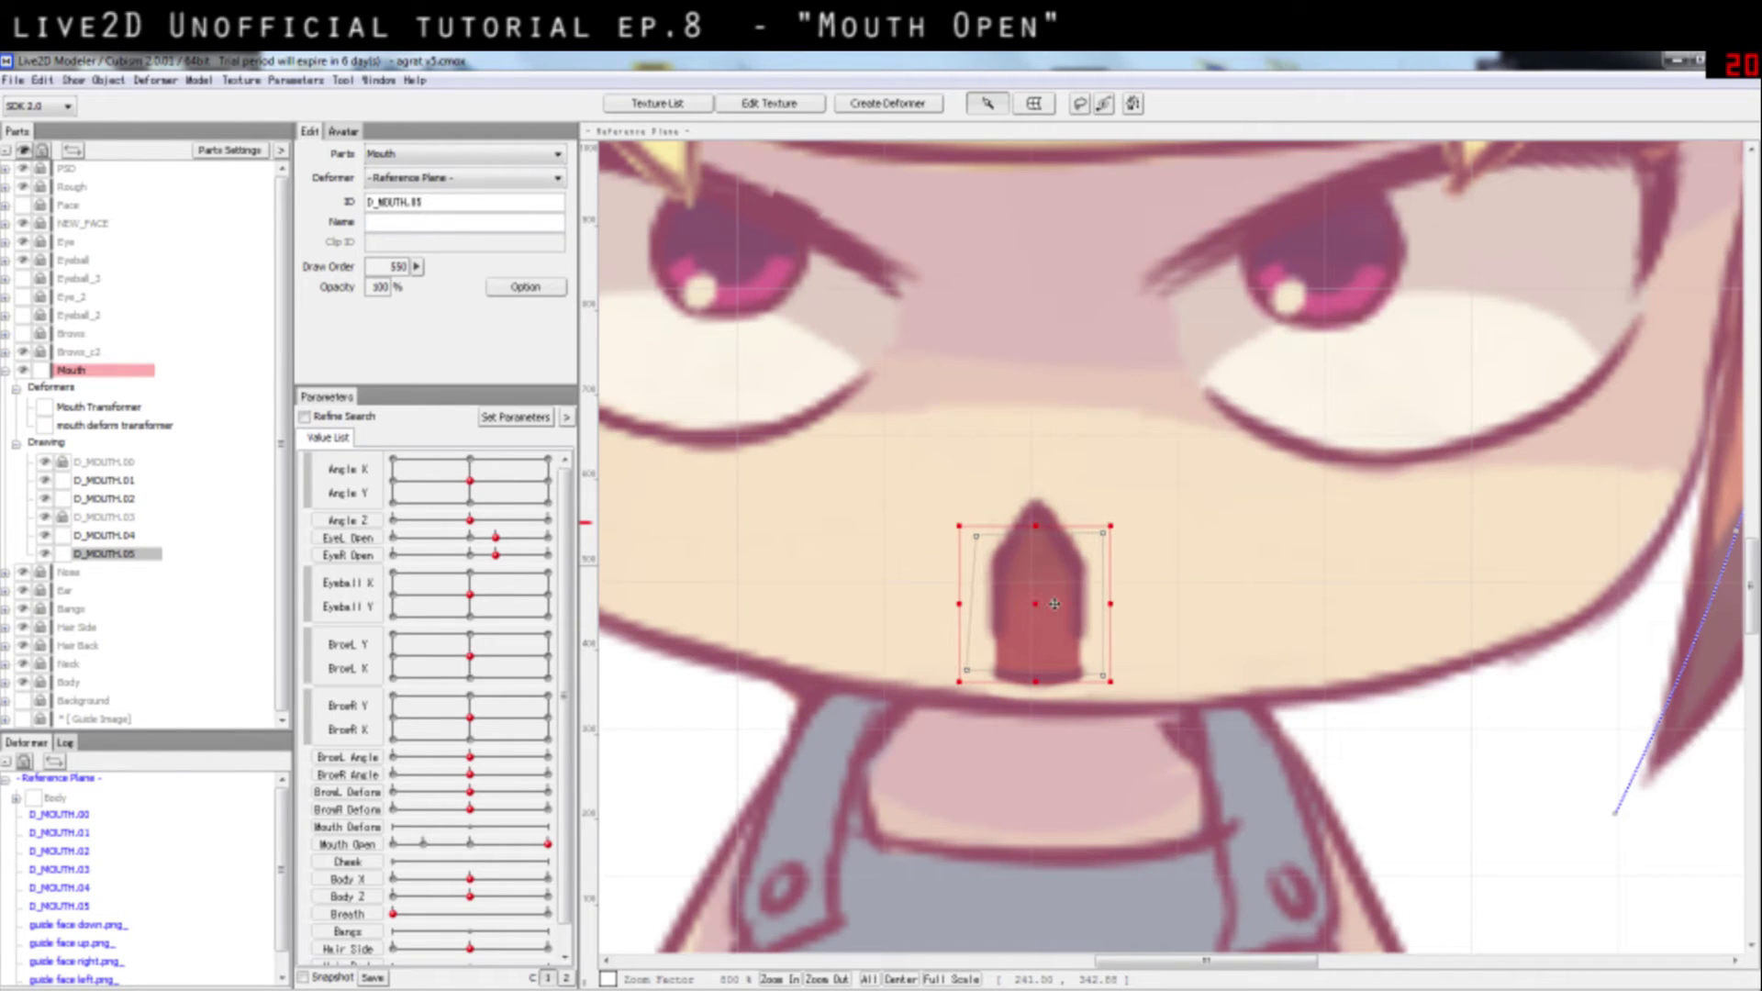
left_click(1202, 589)
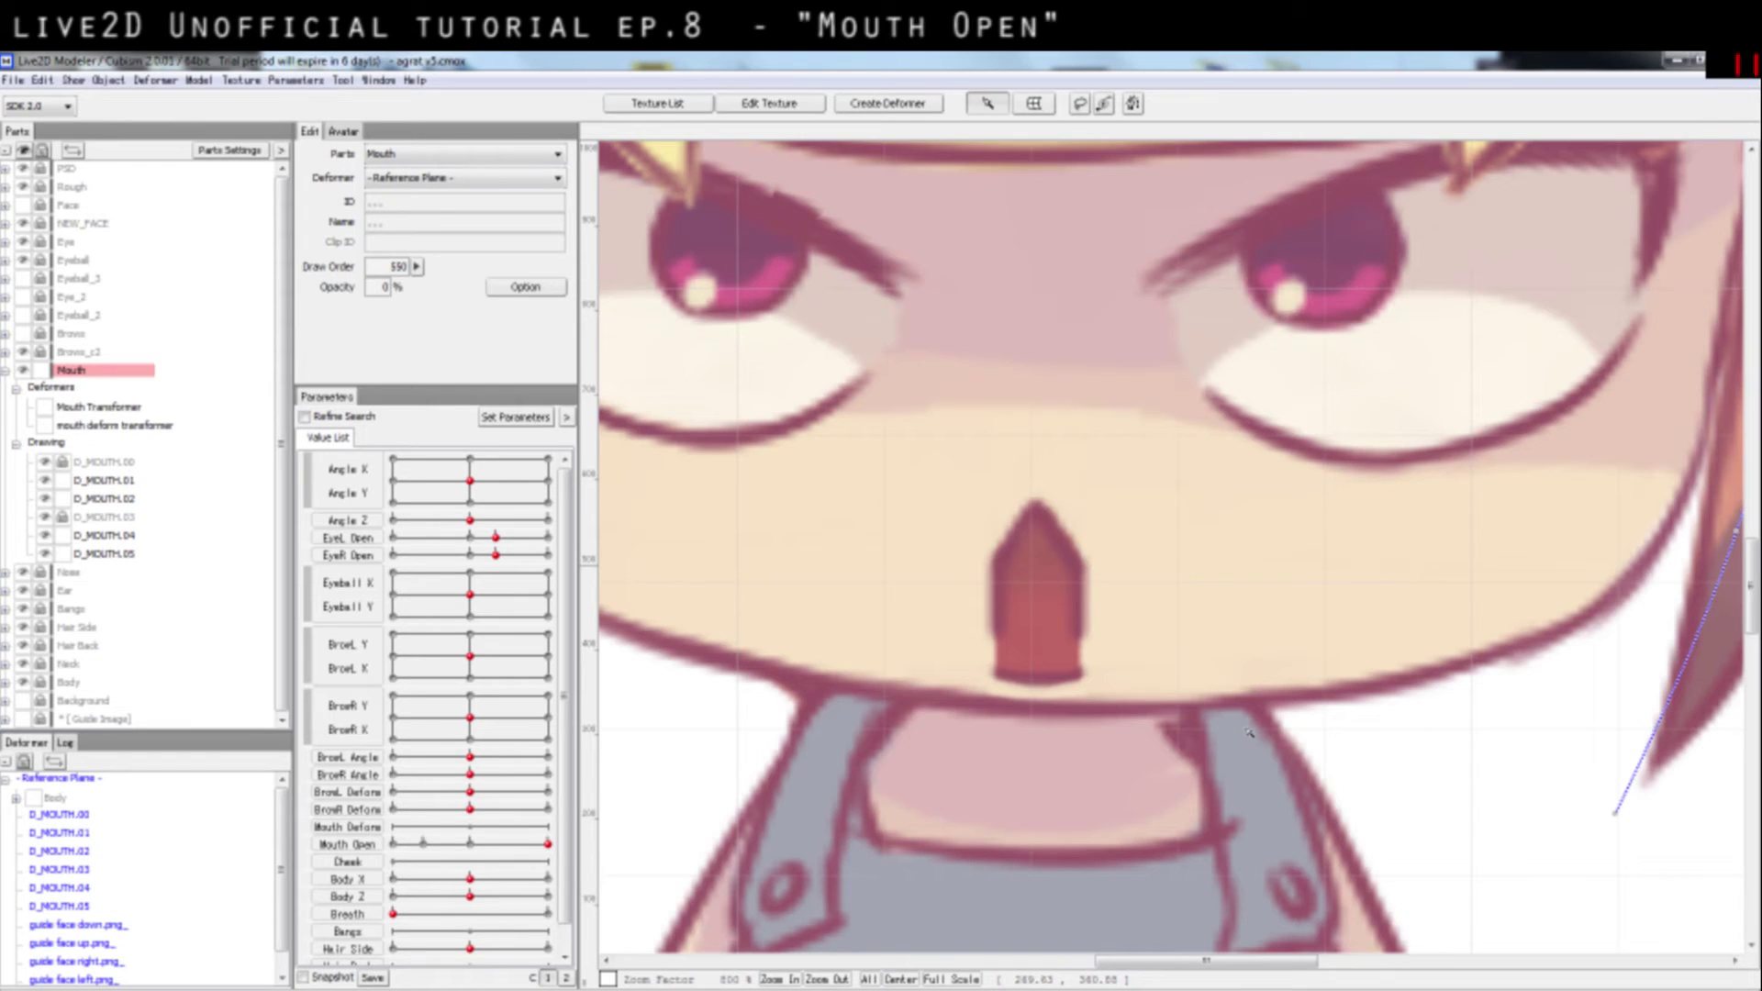
Step: Lock D_MOUTH.01, D_MOUTH.02 and D_MOUTH.04, and nudge the D_MOUTH.05 side lines into place over the mouth's edges
left_click(1036, 590)
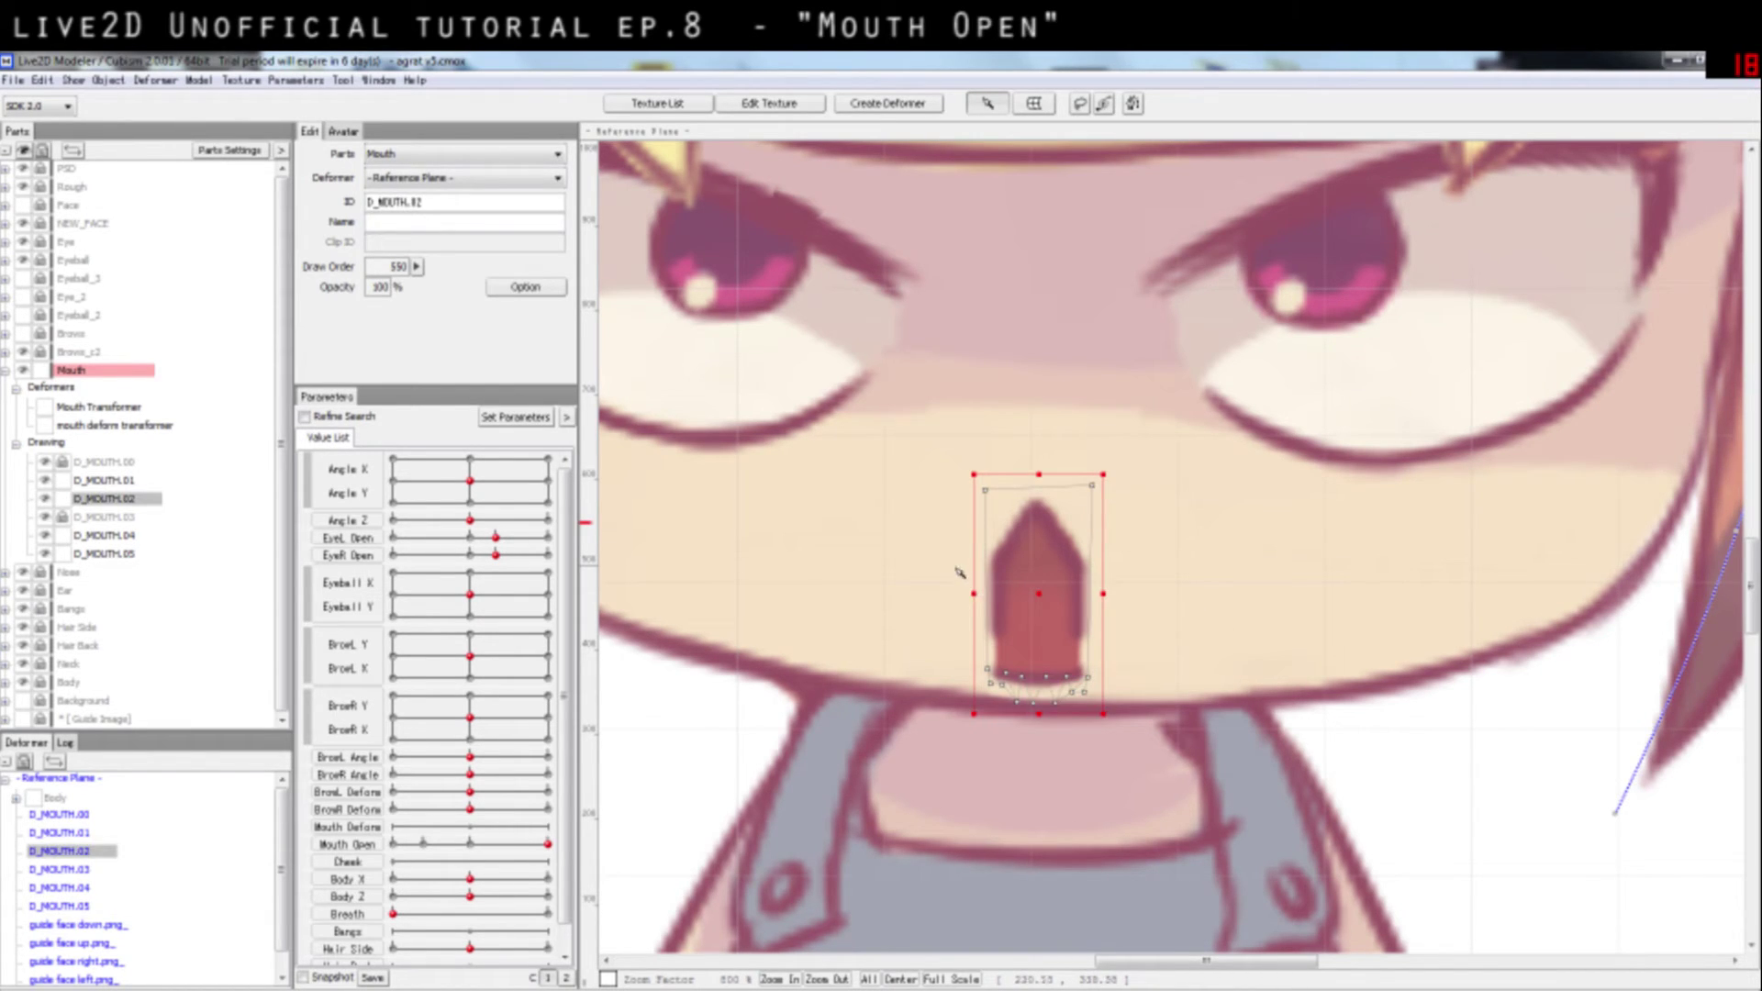
left_click(62, 535)
left_click(61, 498)
left_click(61, 480)
left_click(1035, 664)
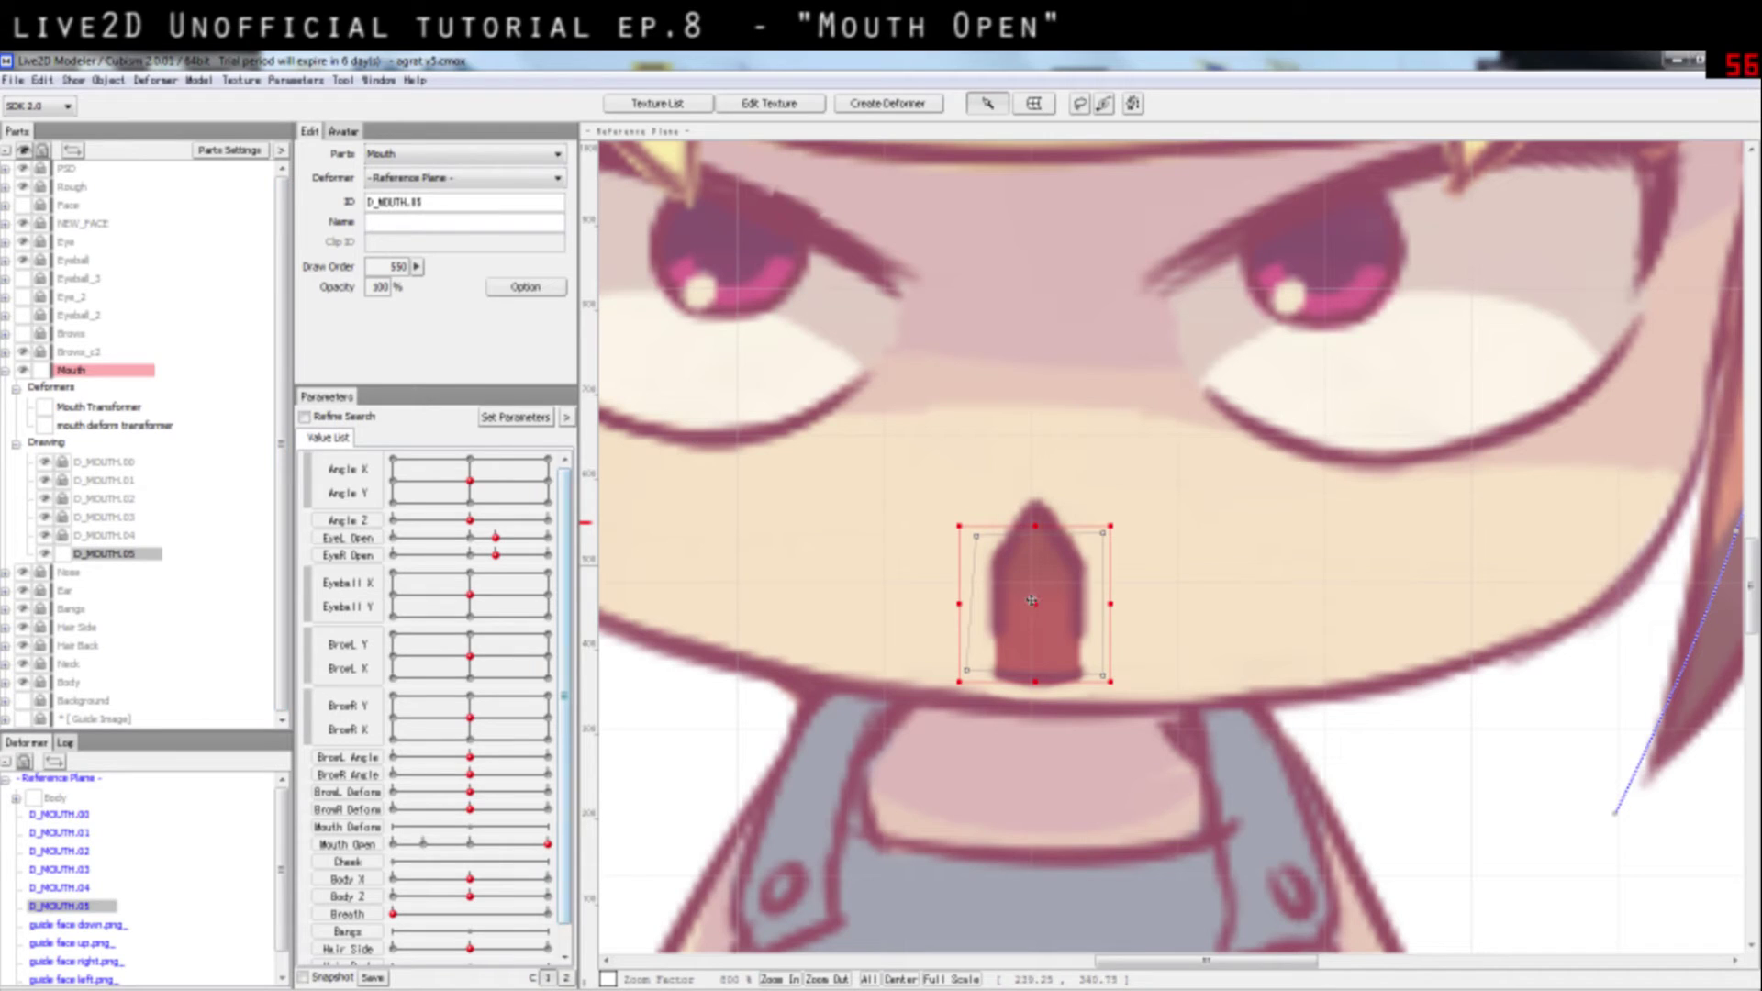
mouse_move(1032, 600)
left_mouse_down()
mouse_move(980, 595)
mouse_move(964, 536)
mouse_move(1089, 500)
mouse_move(983, 552)
mouse_move(1009, 549)
mouse_move(998, 592)
left_mouse_up()
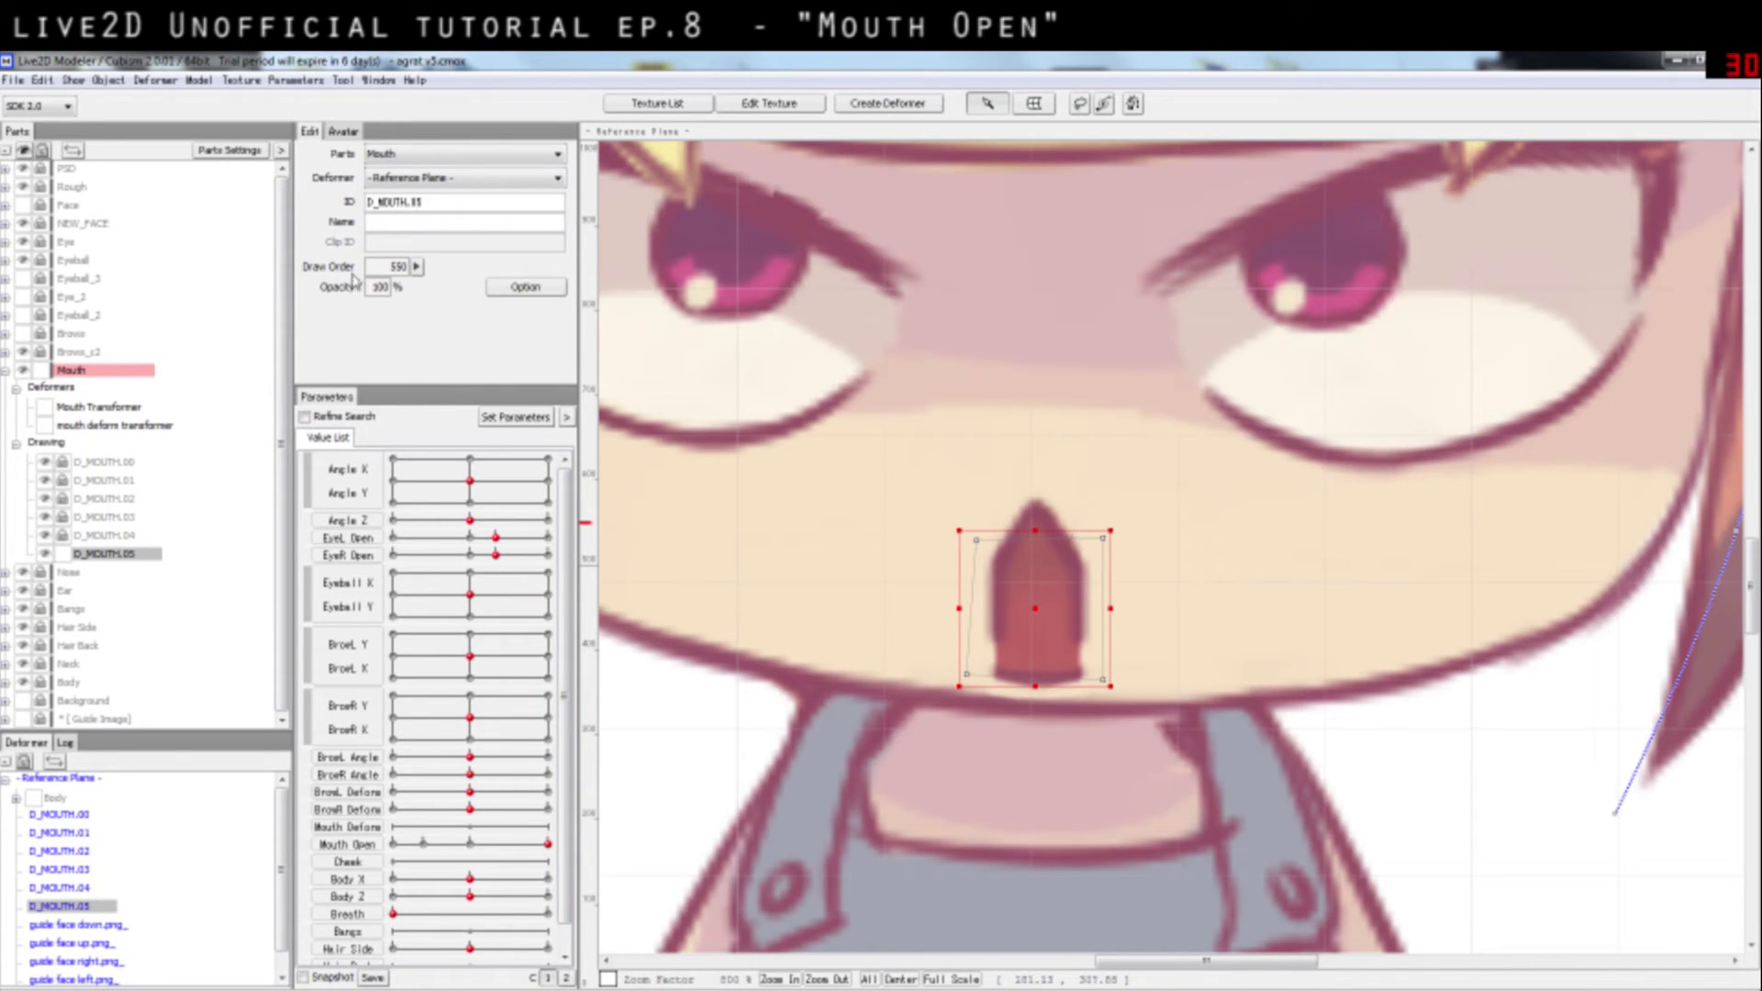
Step: Unlock D_MOUTH.03 and D_MOUTH.04, and raise D_MOUTH.03's draw order by 30
left_click(62, 517)
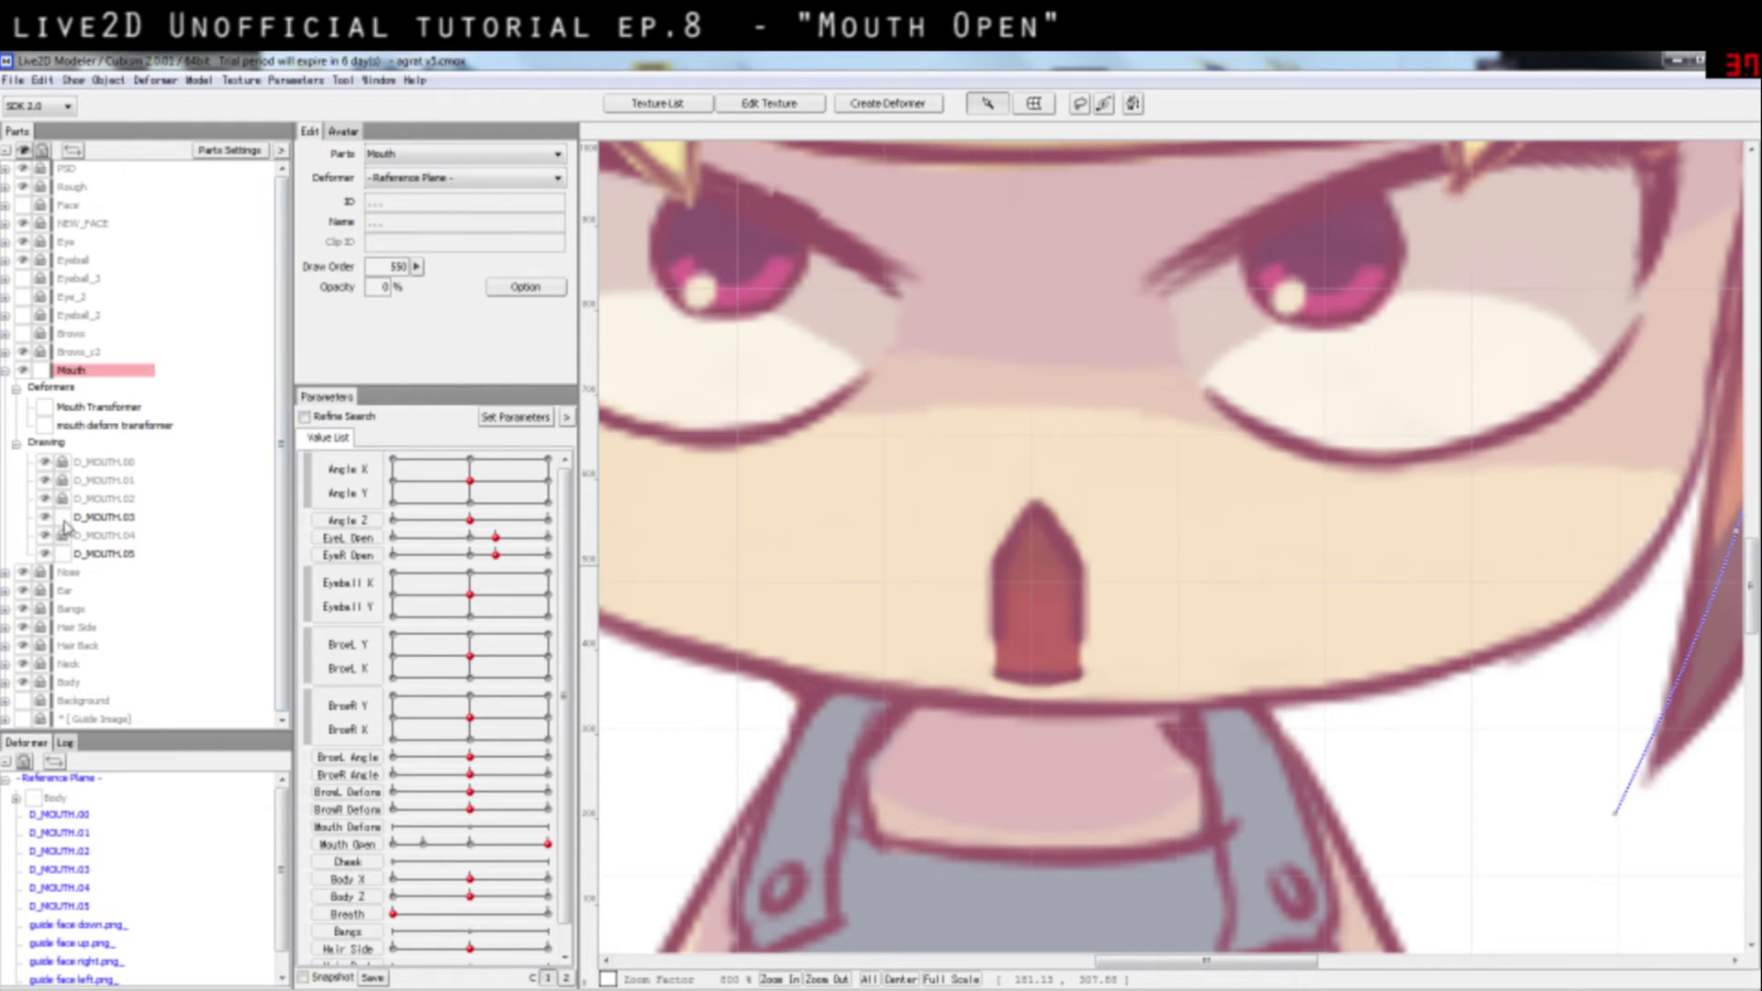
left_click(62, 538)
left_click(108, 517)
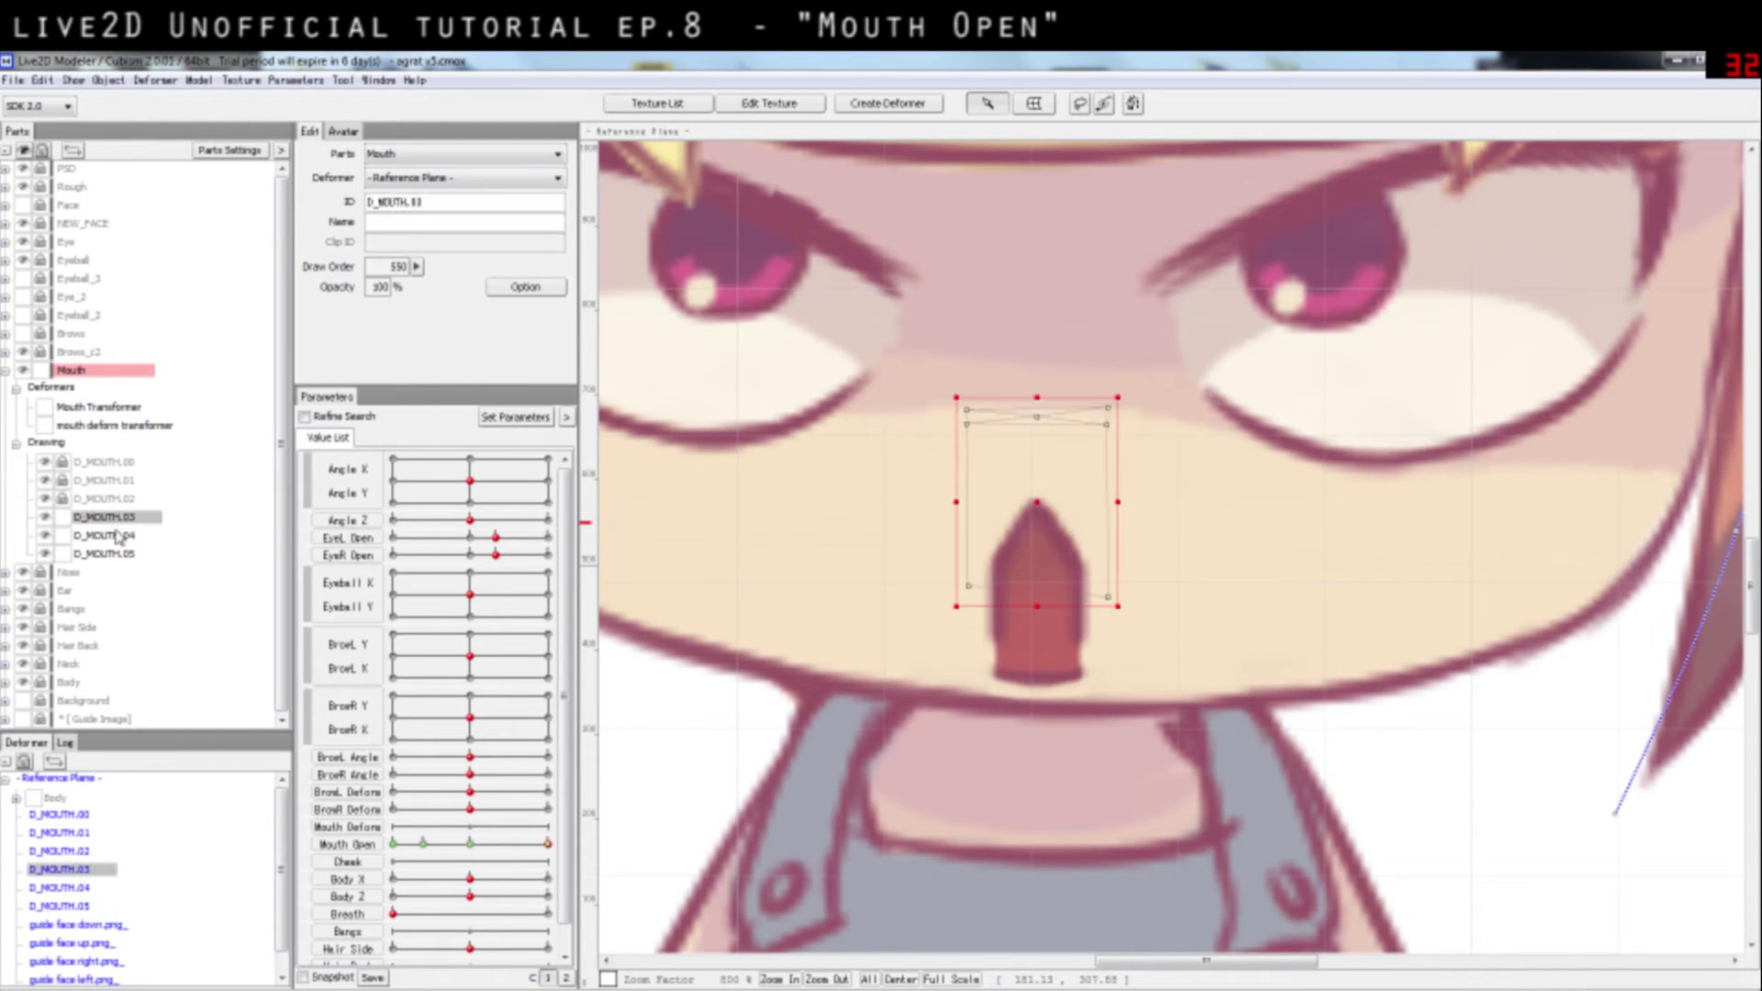
left_click(416, 266)
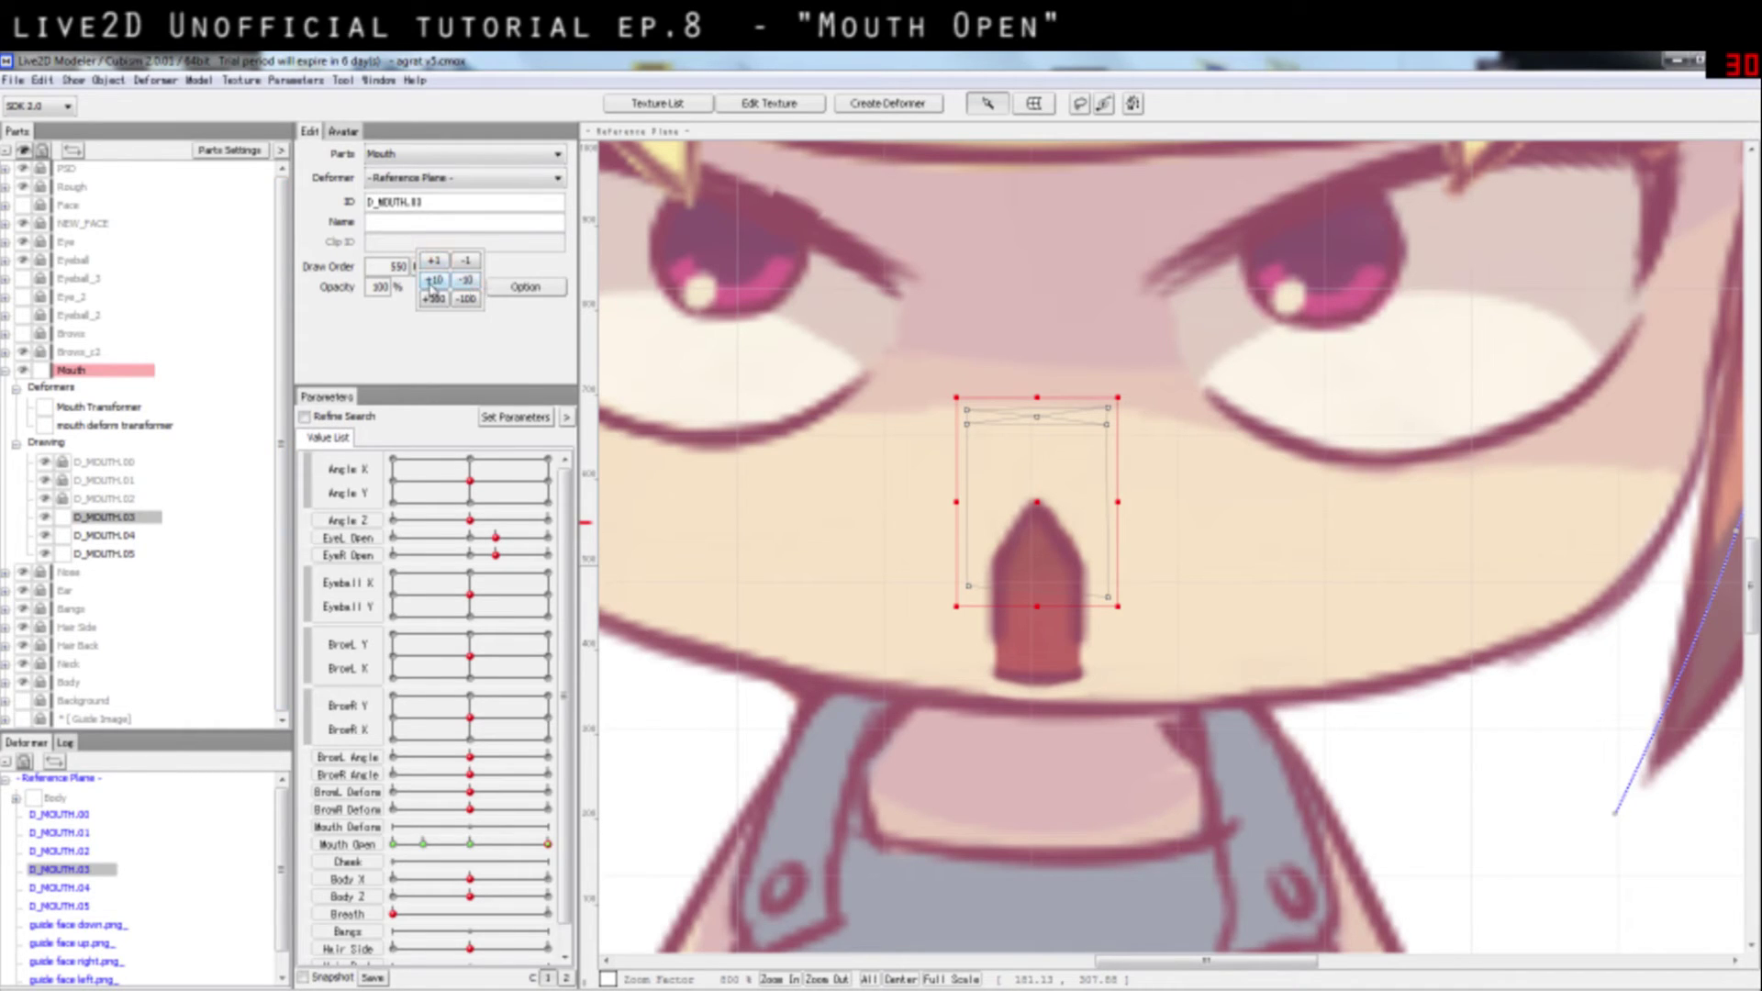
left_click(433, 281)
left_click(434, 281)
left_click(434, 281)
Step: Raise D_MOUTH.04's draw order to 580
left_click(133, 535)
left_click(417, 266)
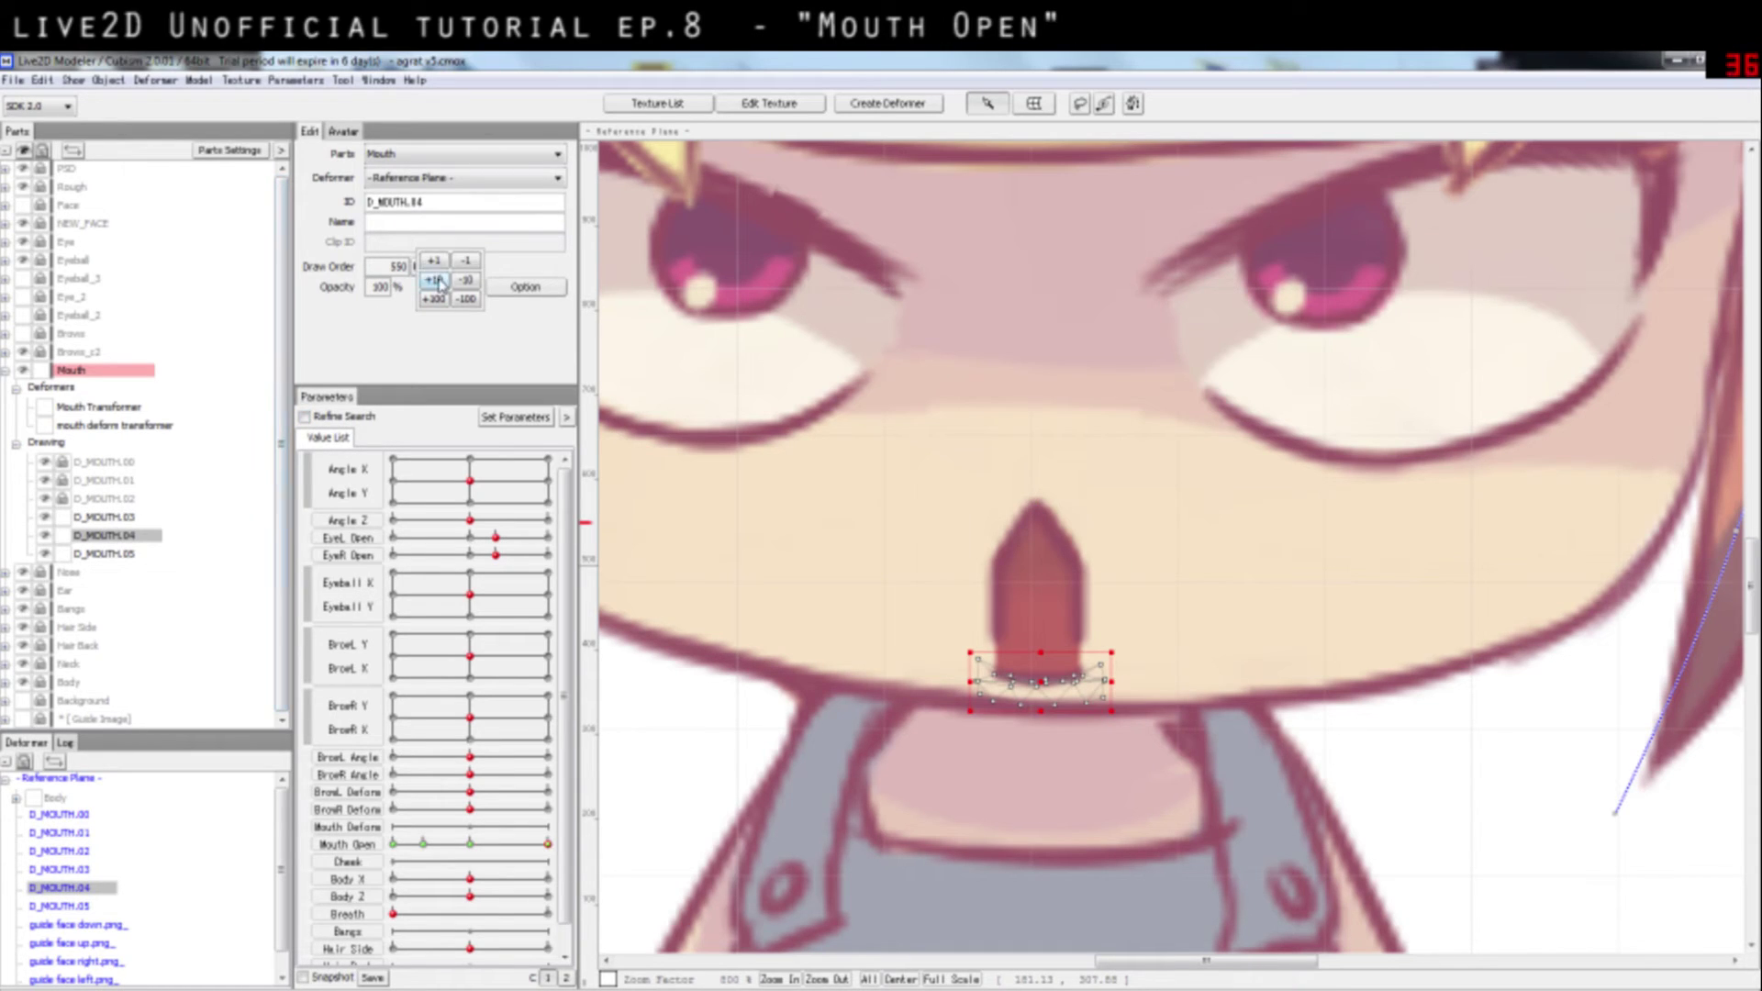
left_click(436, 281)
left_click(436, 281)
left_click(436, 281)
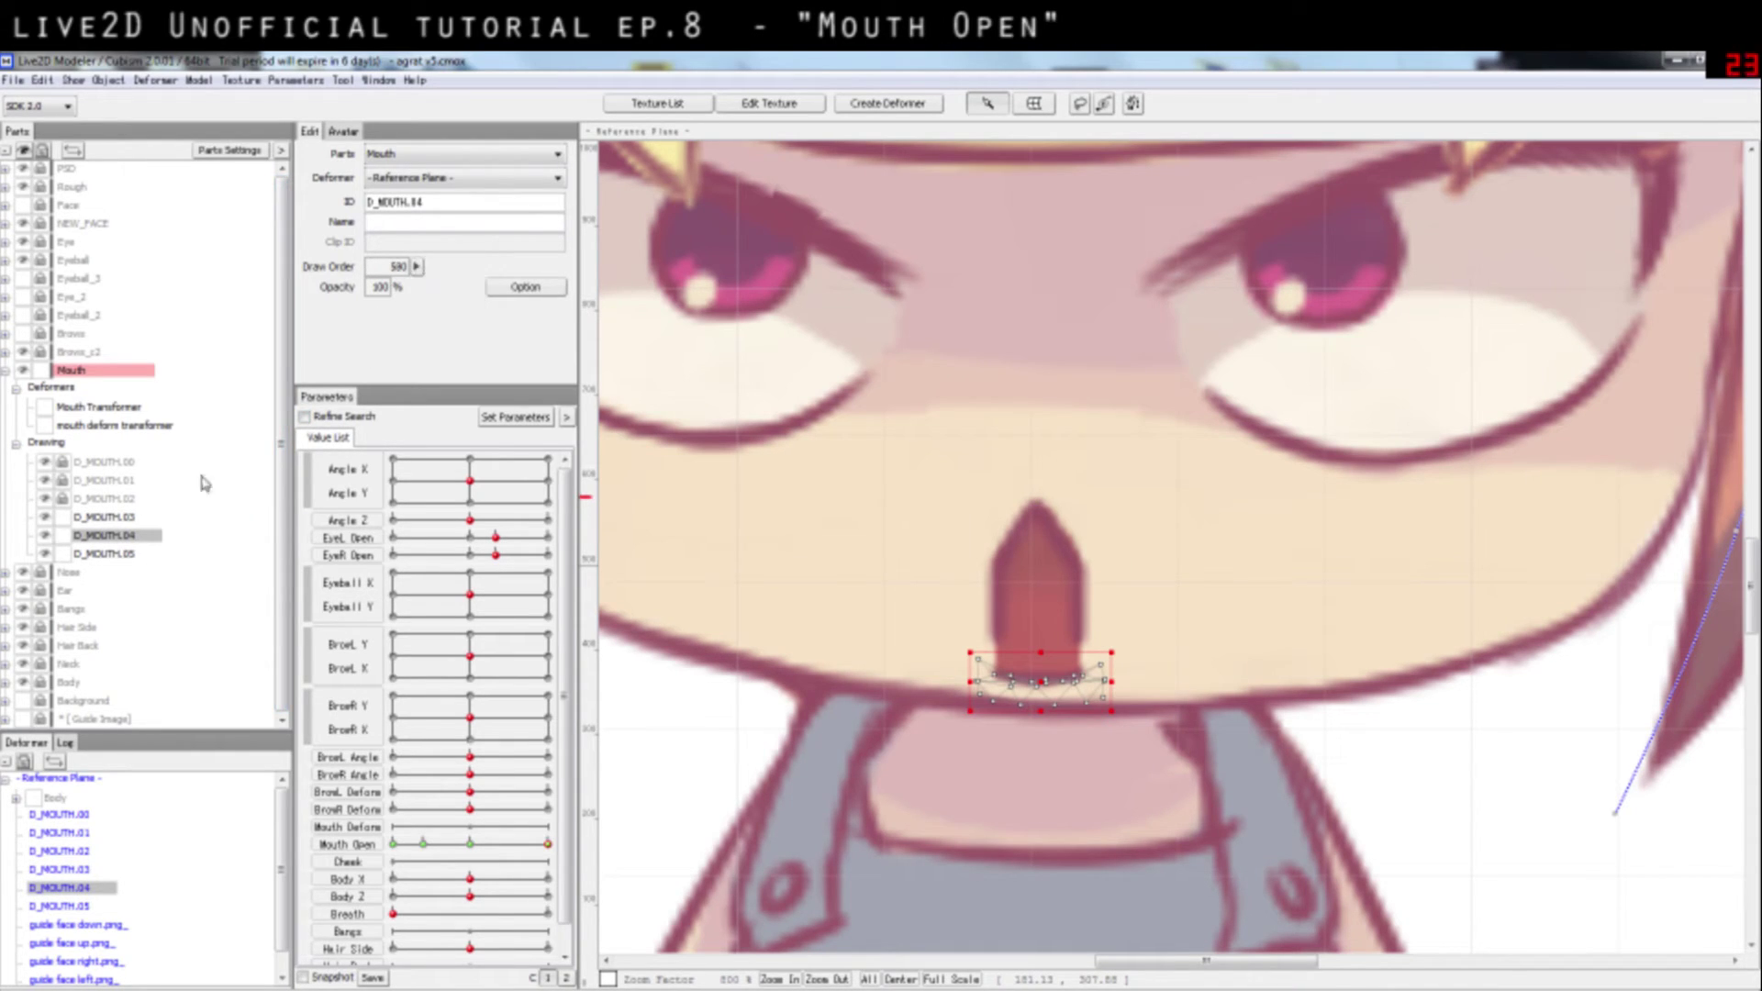
left_click(101, 554)
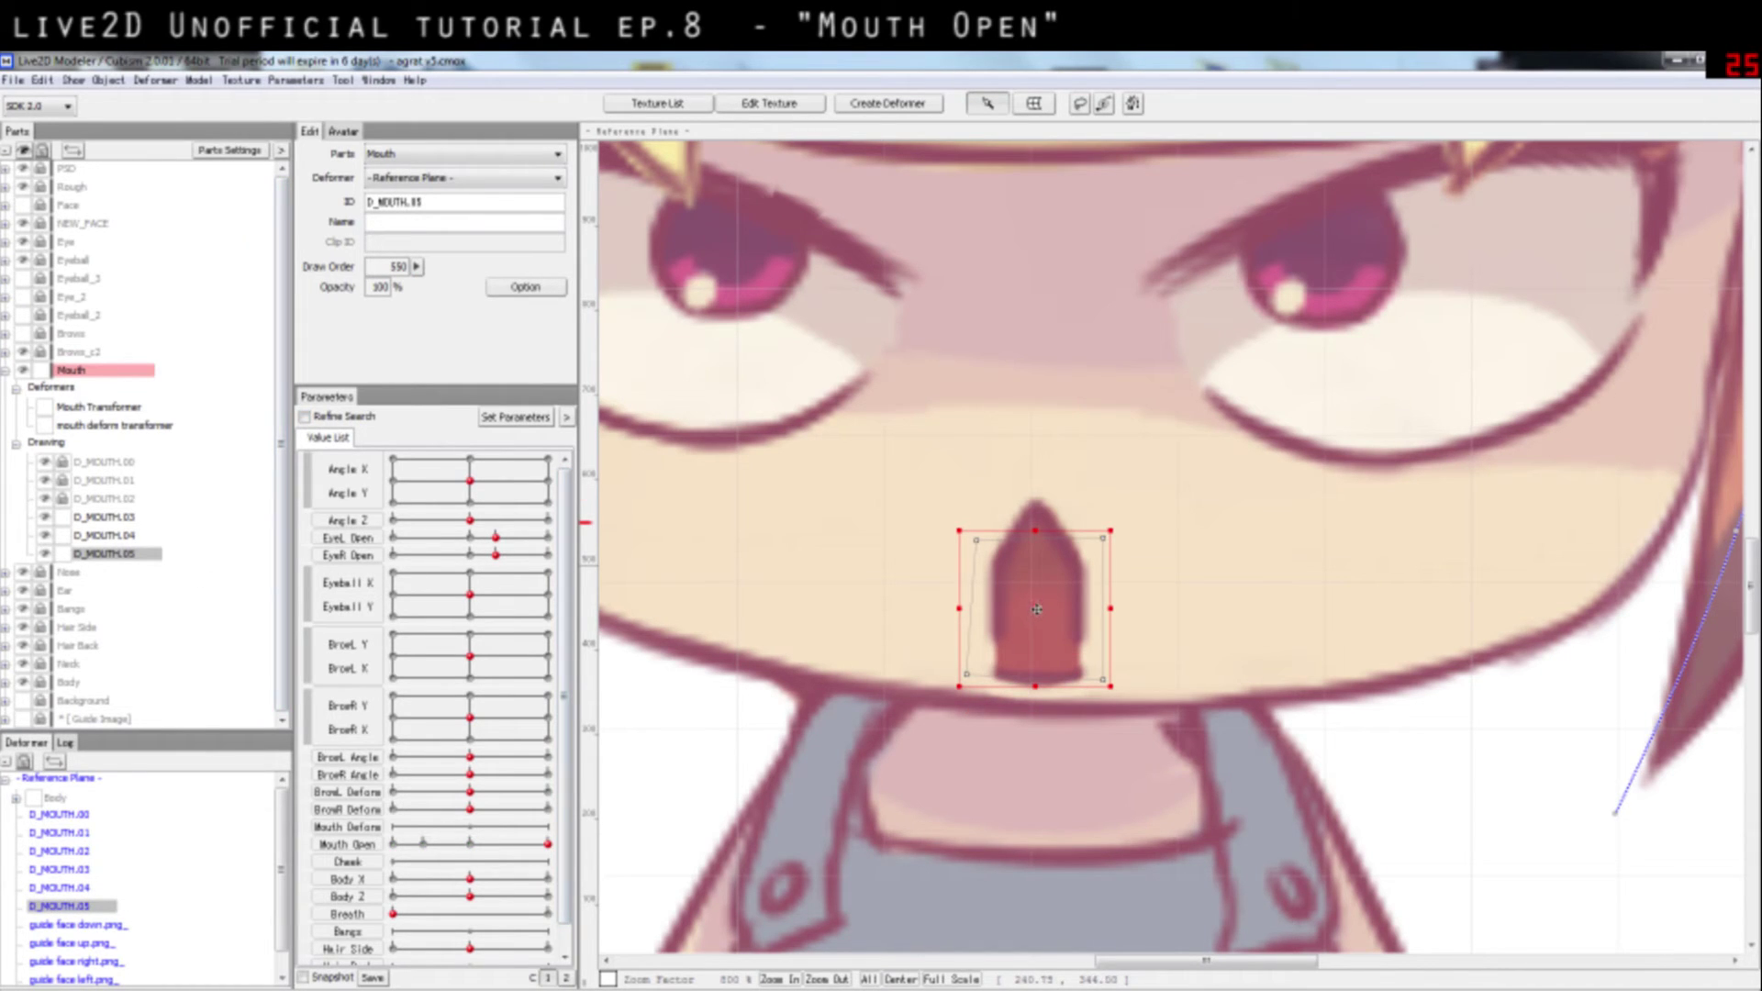
left_click_drag(1037, 610, 1008, 528)
left_click_drag(1005, 548, 1097, 539)
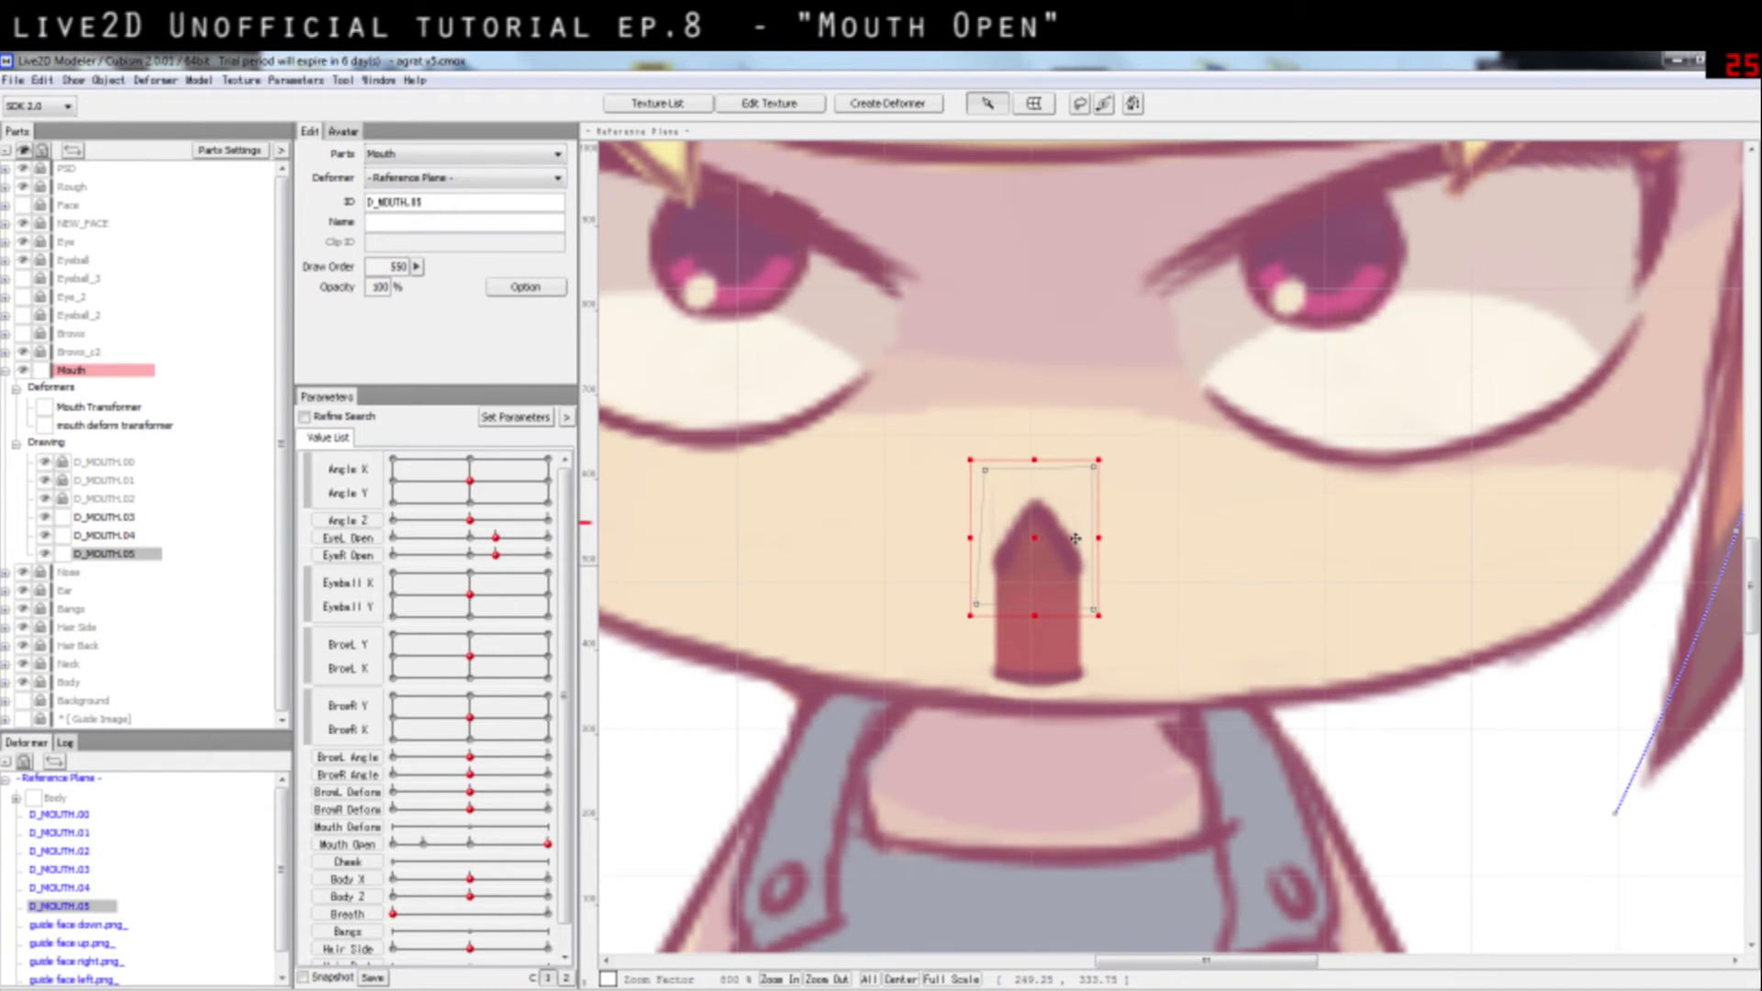
left_click_drag(974, 537, 1030, 596)
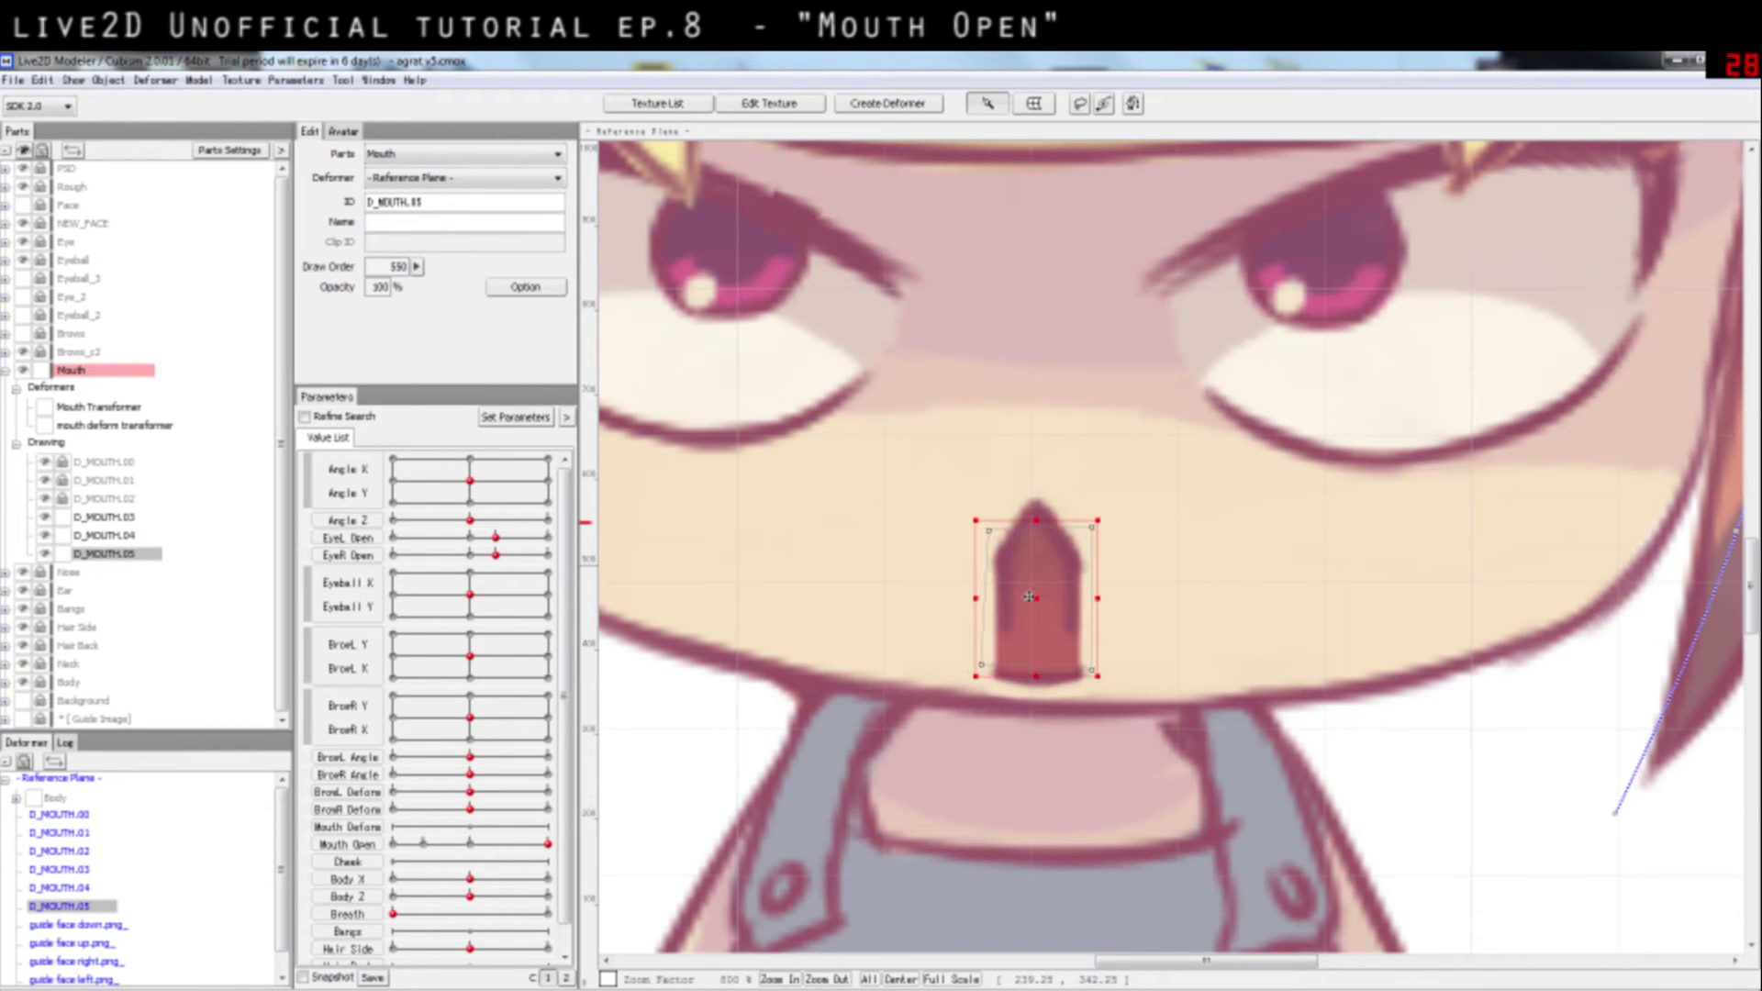
key("ctrl+z")
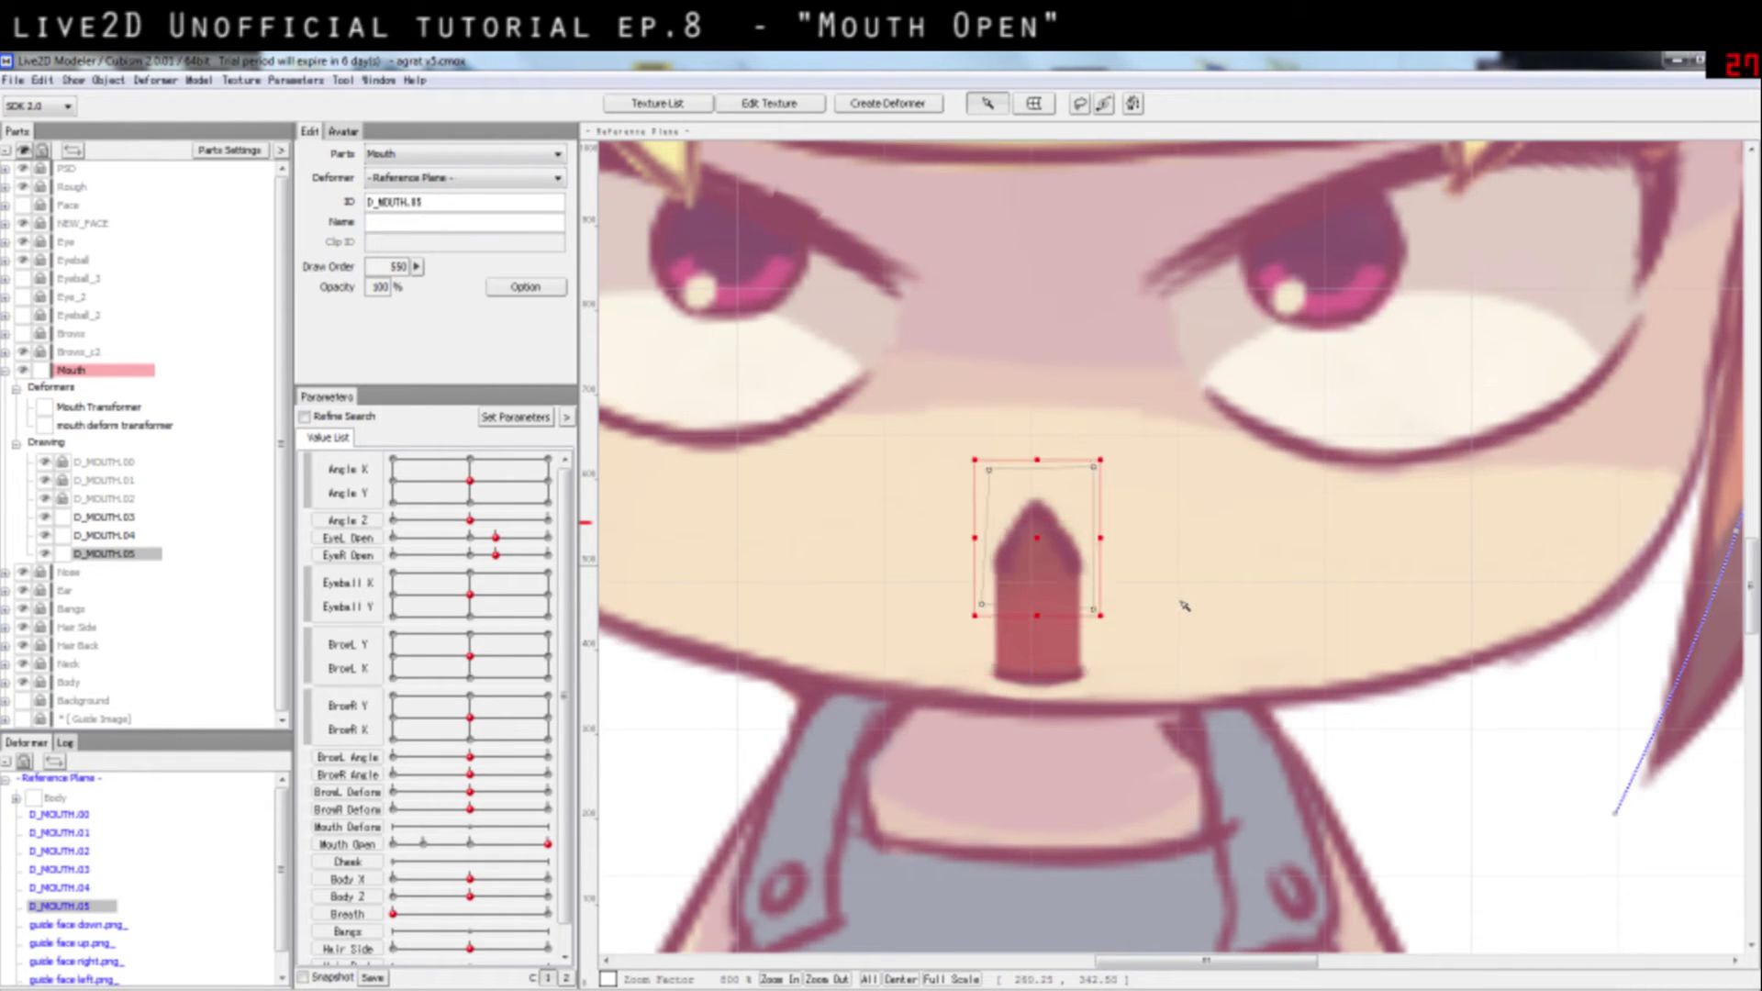
key("ctrl+z")
key("ctrl+z")
key("ctrl+z")
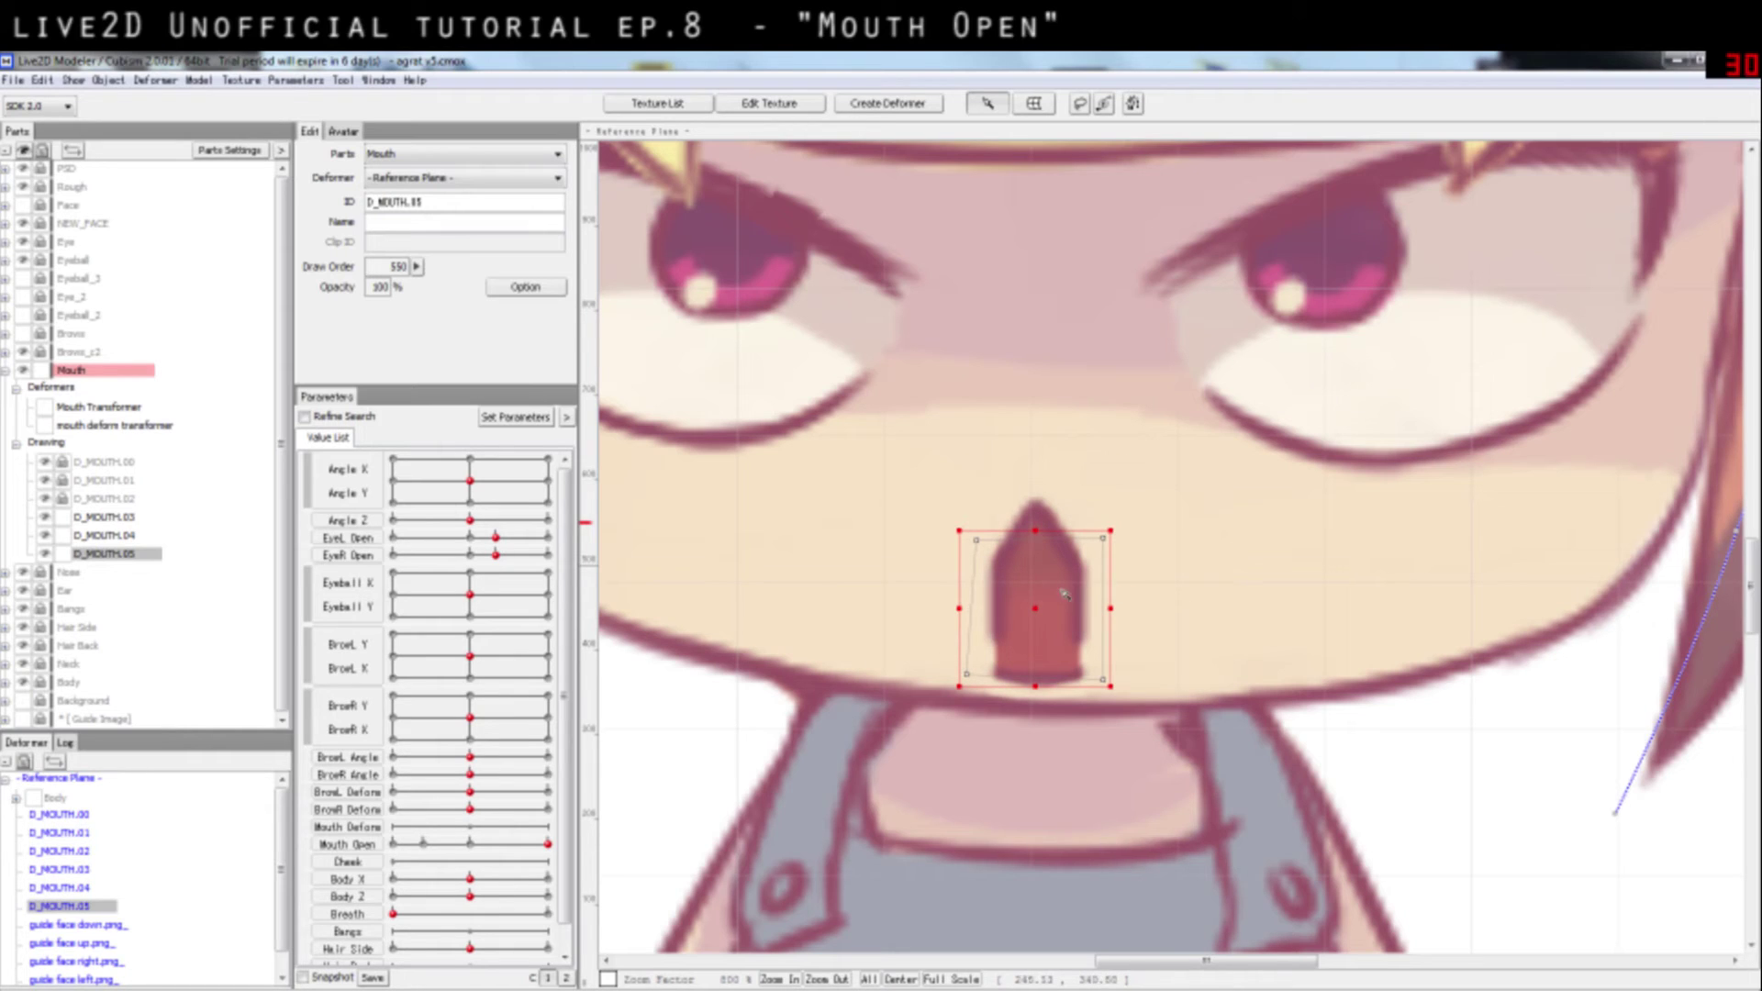
Step: Nudge the D_MOUTH.05 side lines slightly upward over the open mouth and deselect them
left_click_drag(1033, 615, 1031, 606)
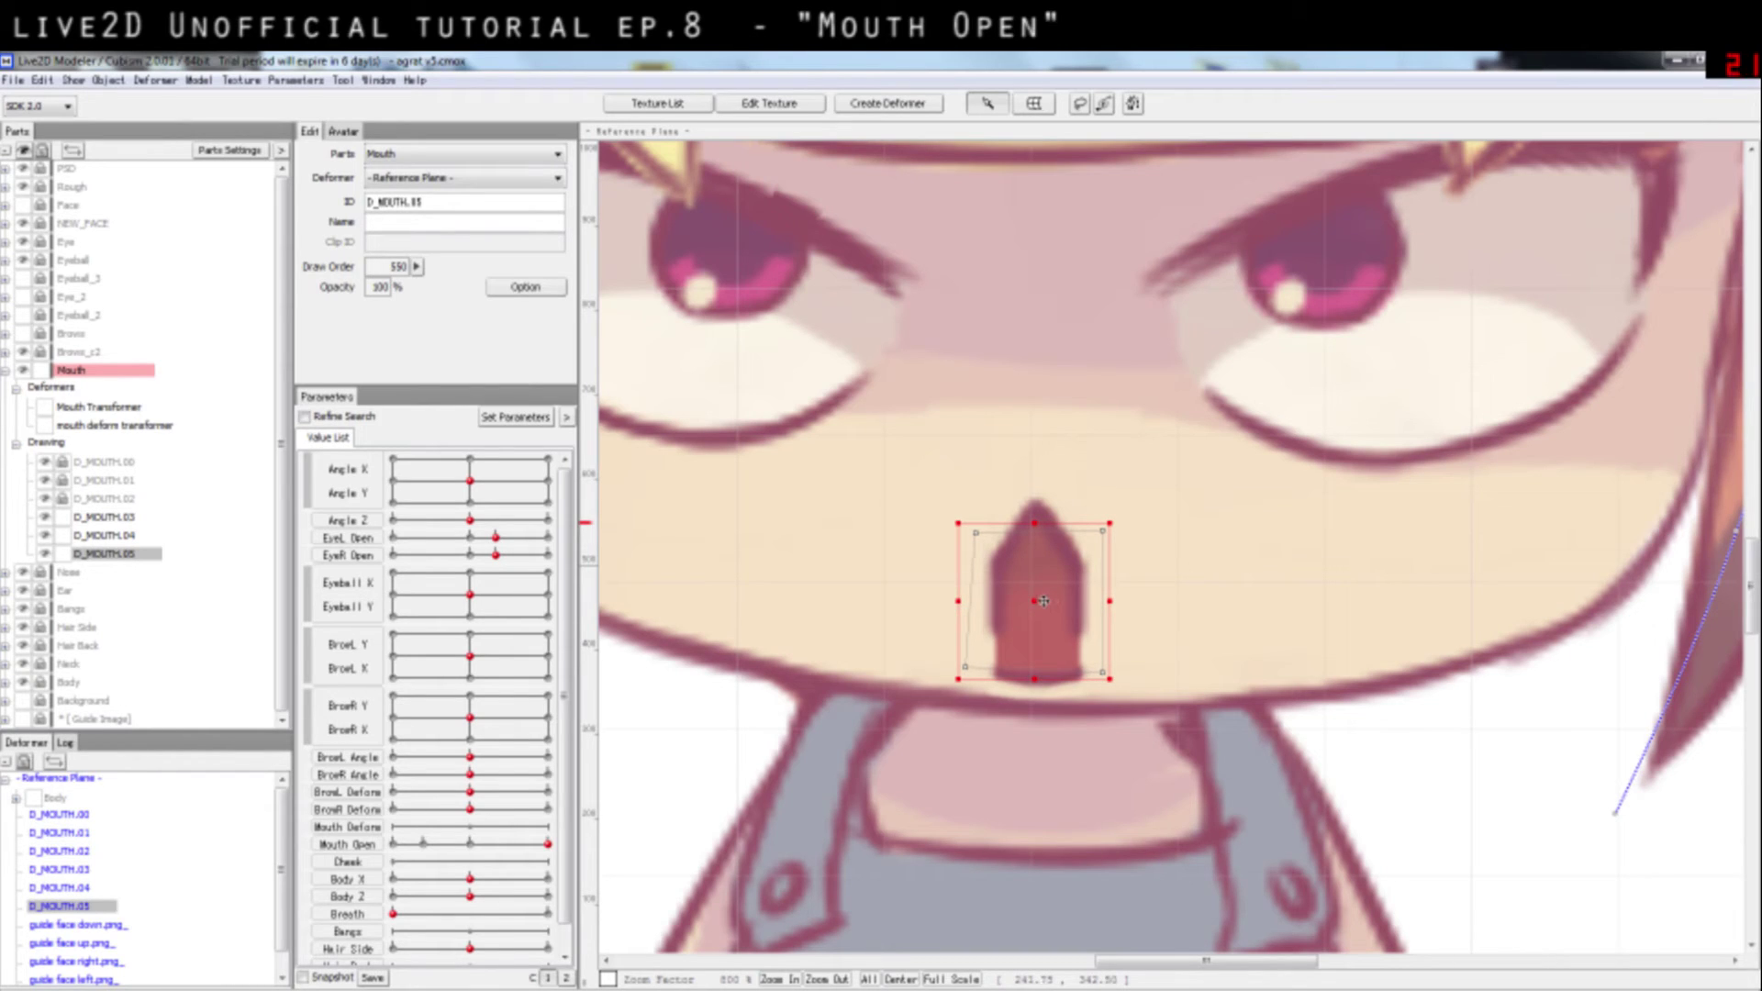
key("Escape")
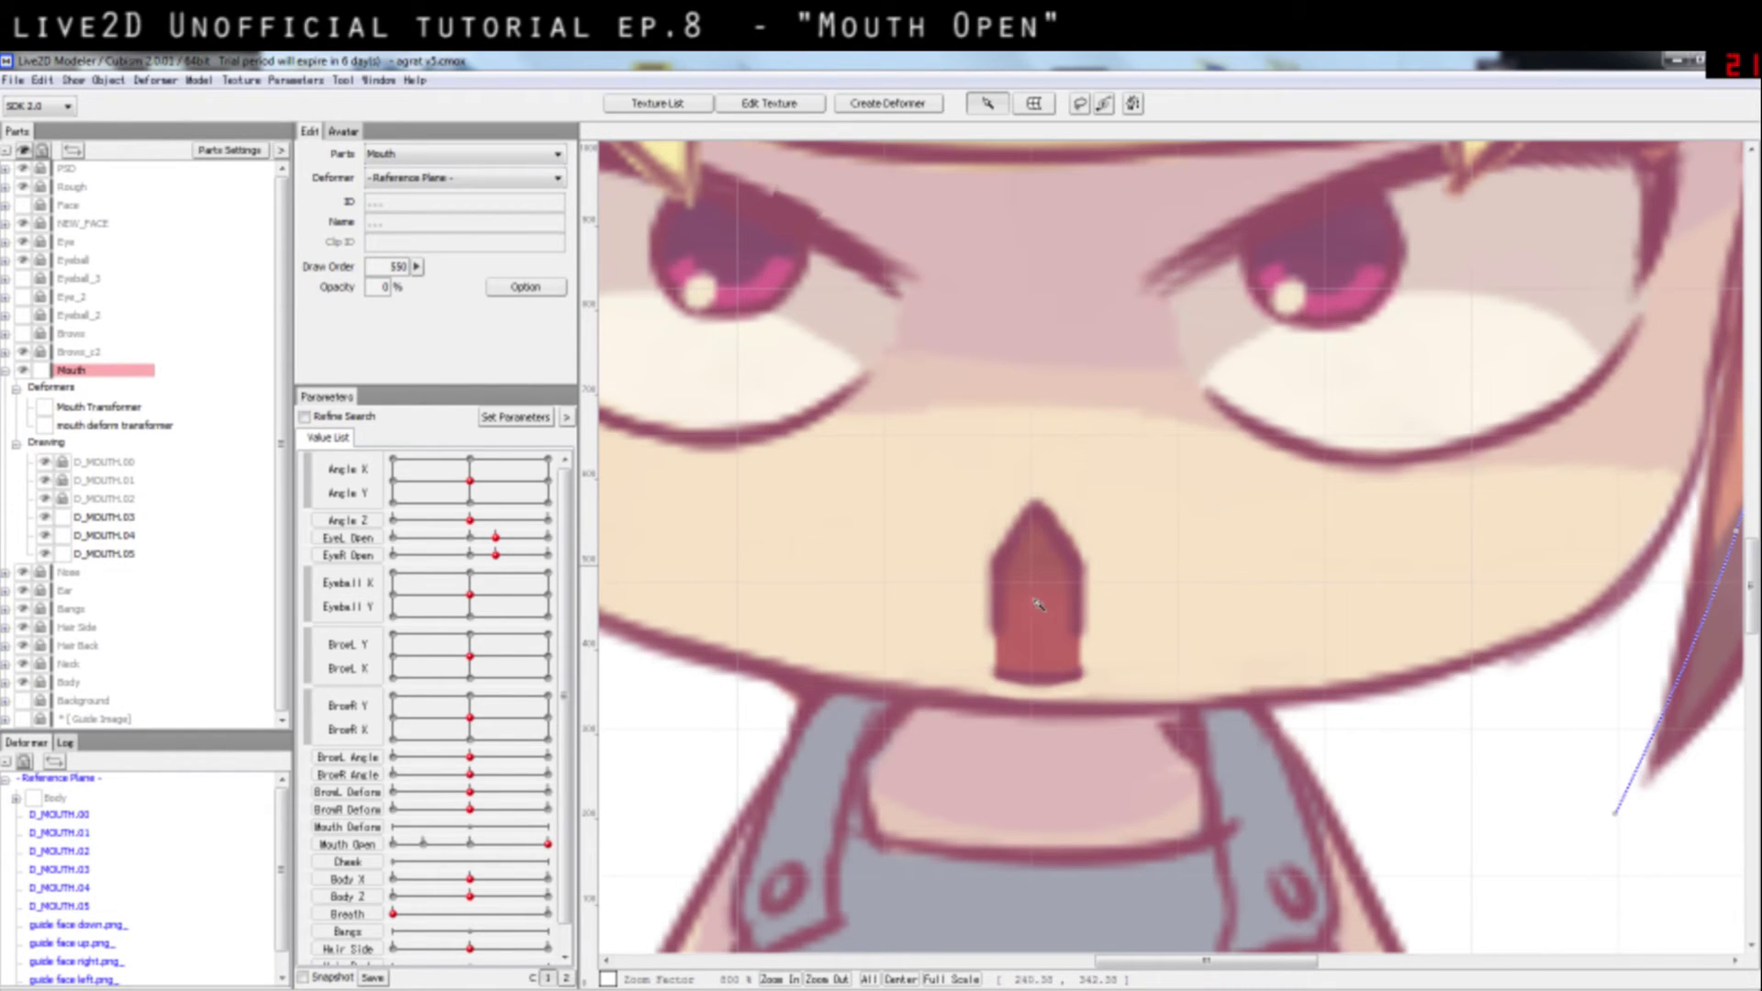
Step: Refine D_MOUTH.05's mesh by dividing its polygons into four twice, and apply the edited mesh
left_click(110, 554)
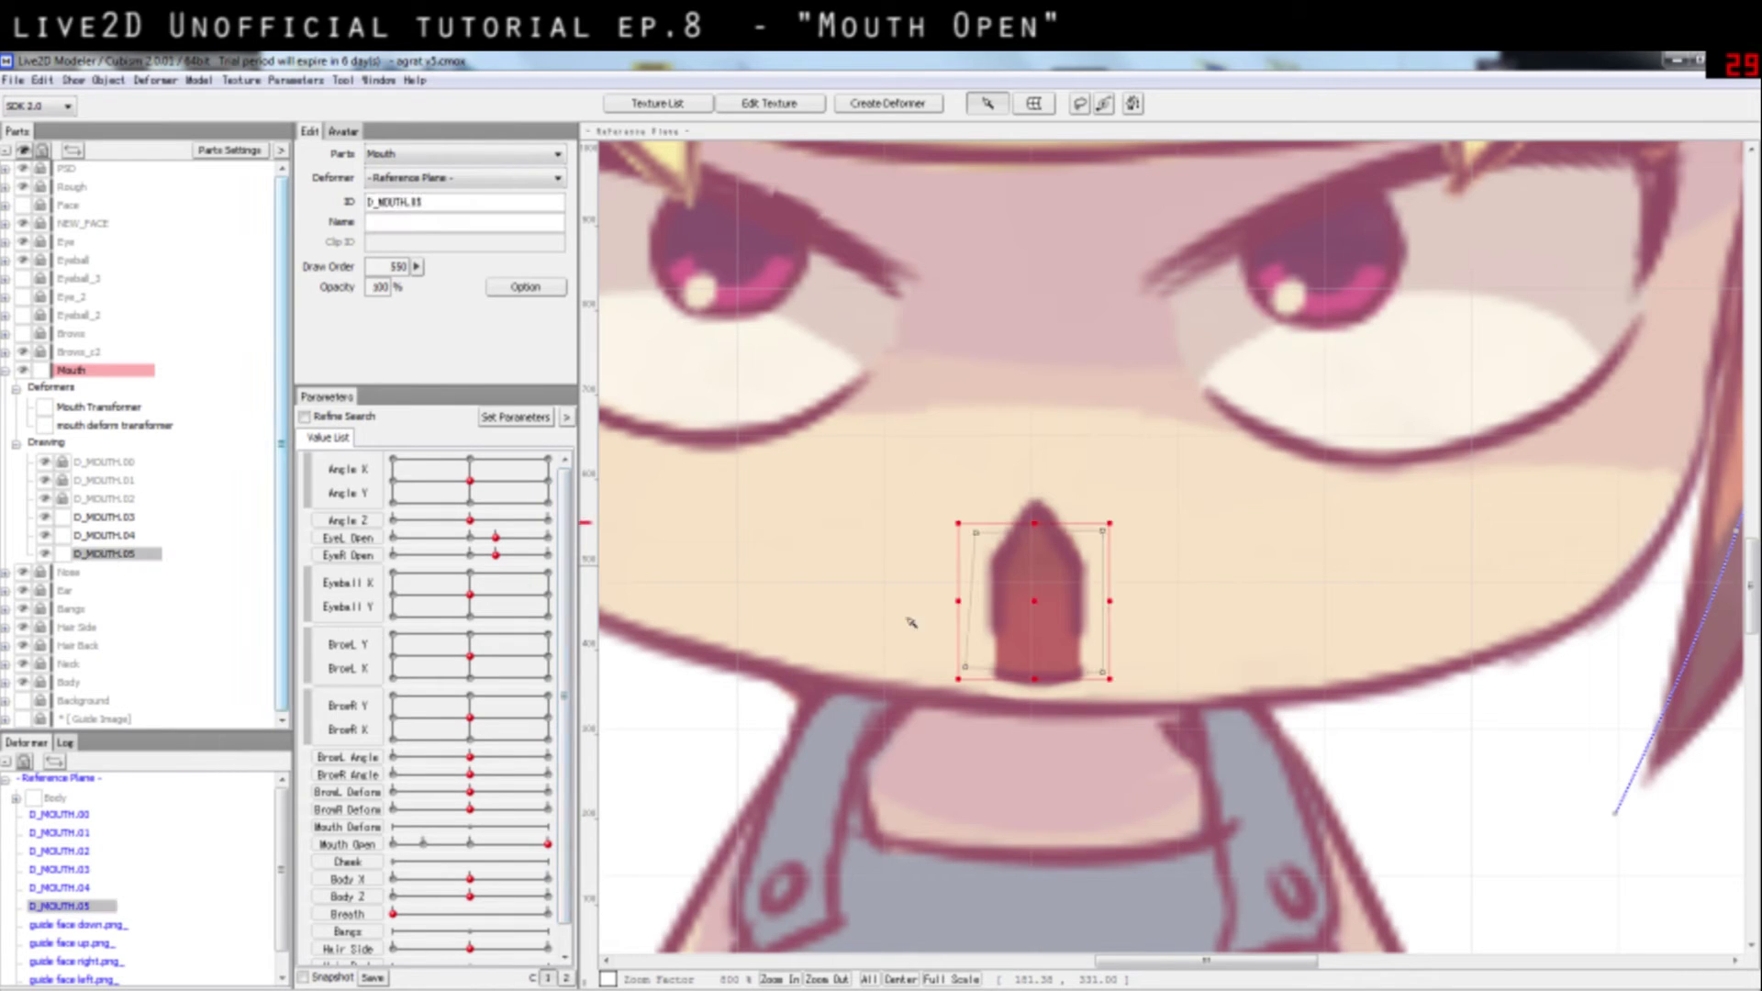
double_click(1033, 601)
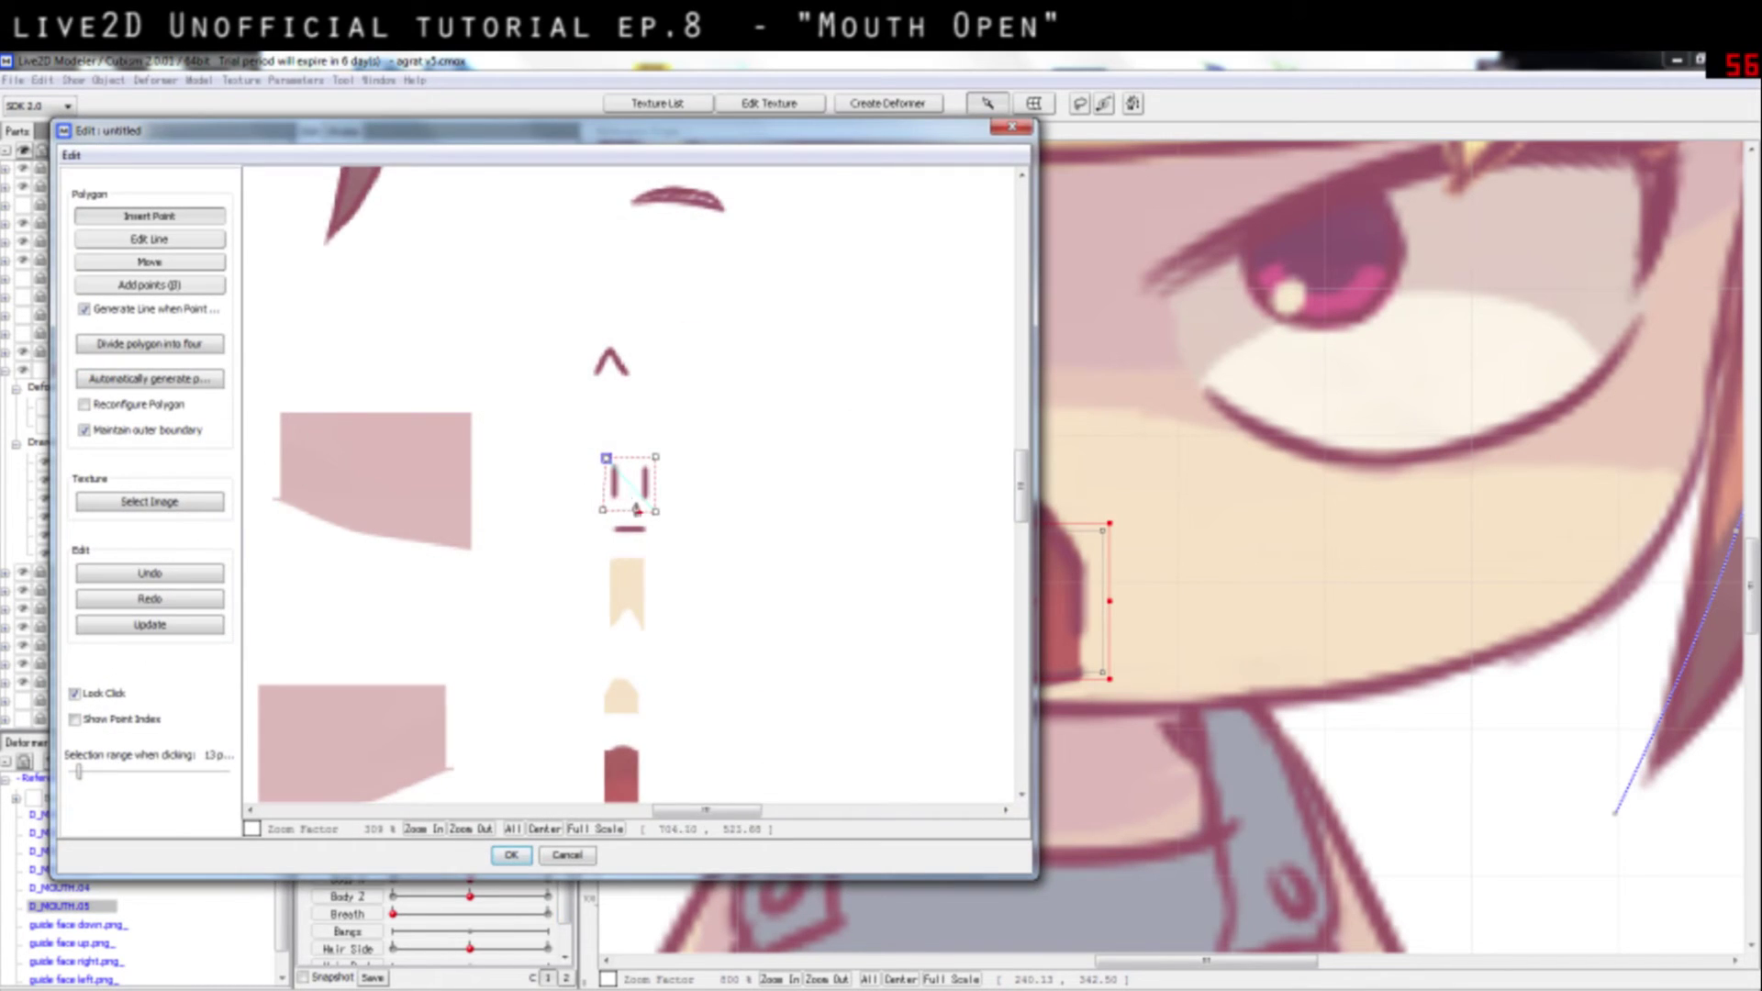
scroll(386, 430, "up", 3)
scroll(385, 430, "down", 1)
scroll(197, 352, "up", 1)
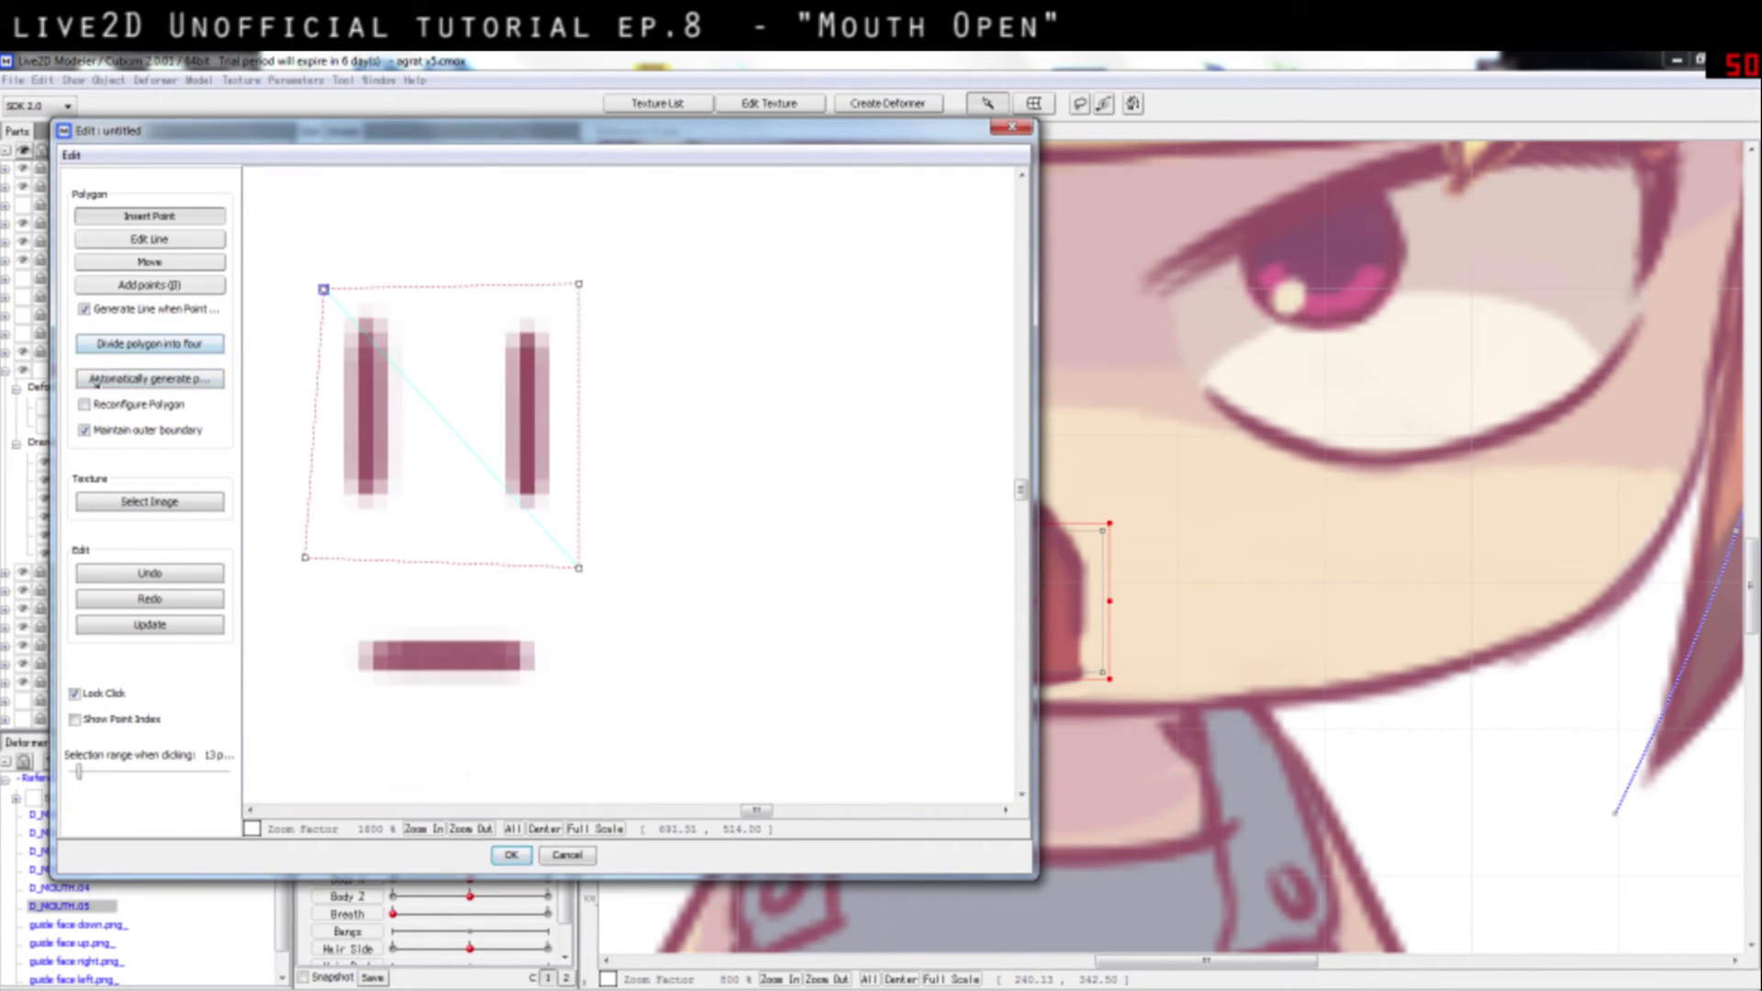
left_click(133, 356)
left_click(152, 383)
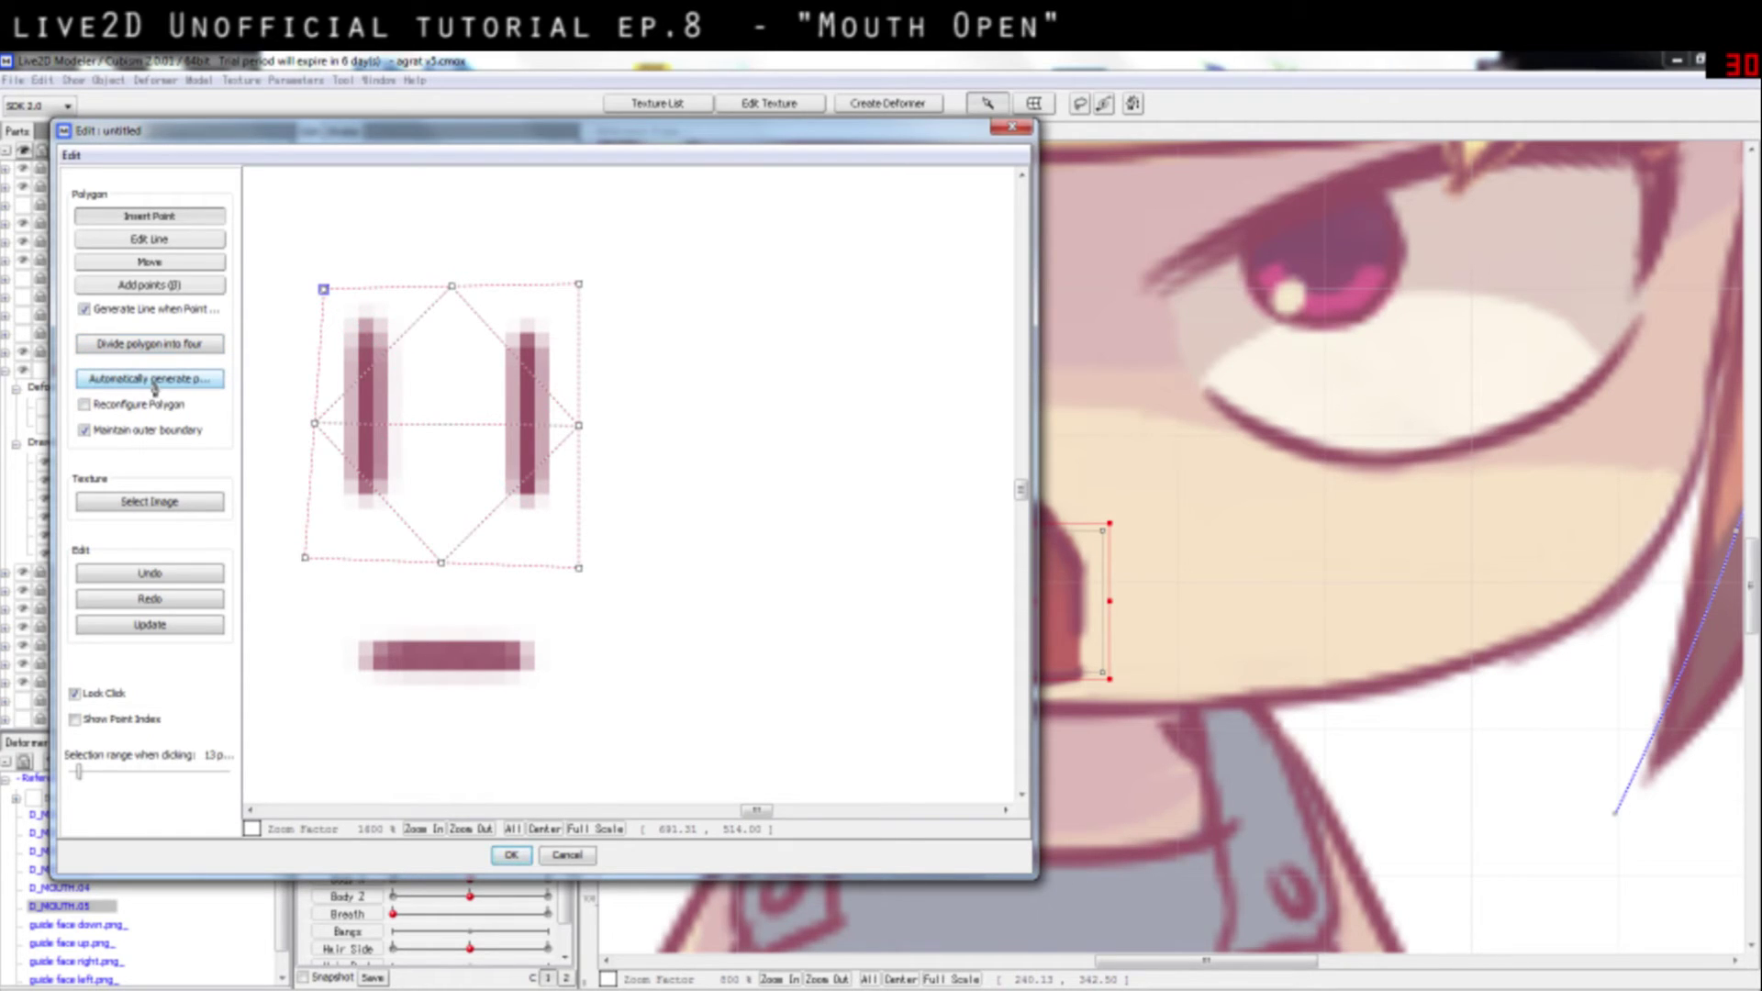
left_click(183, 354)
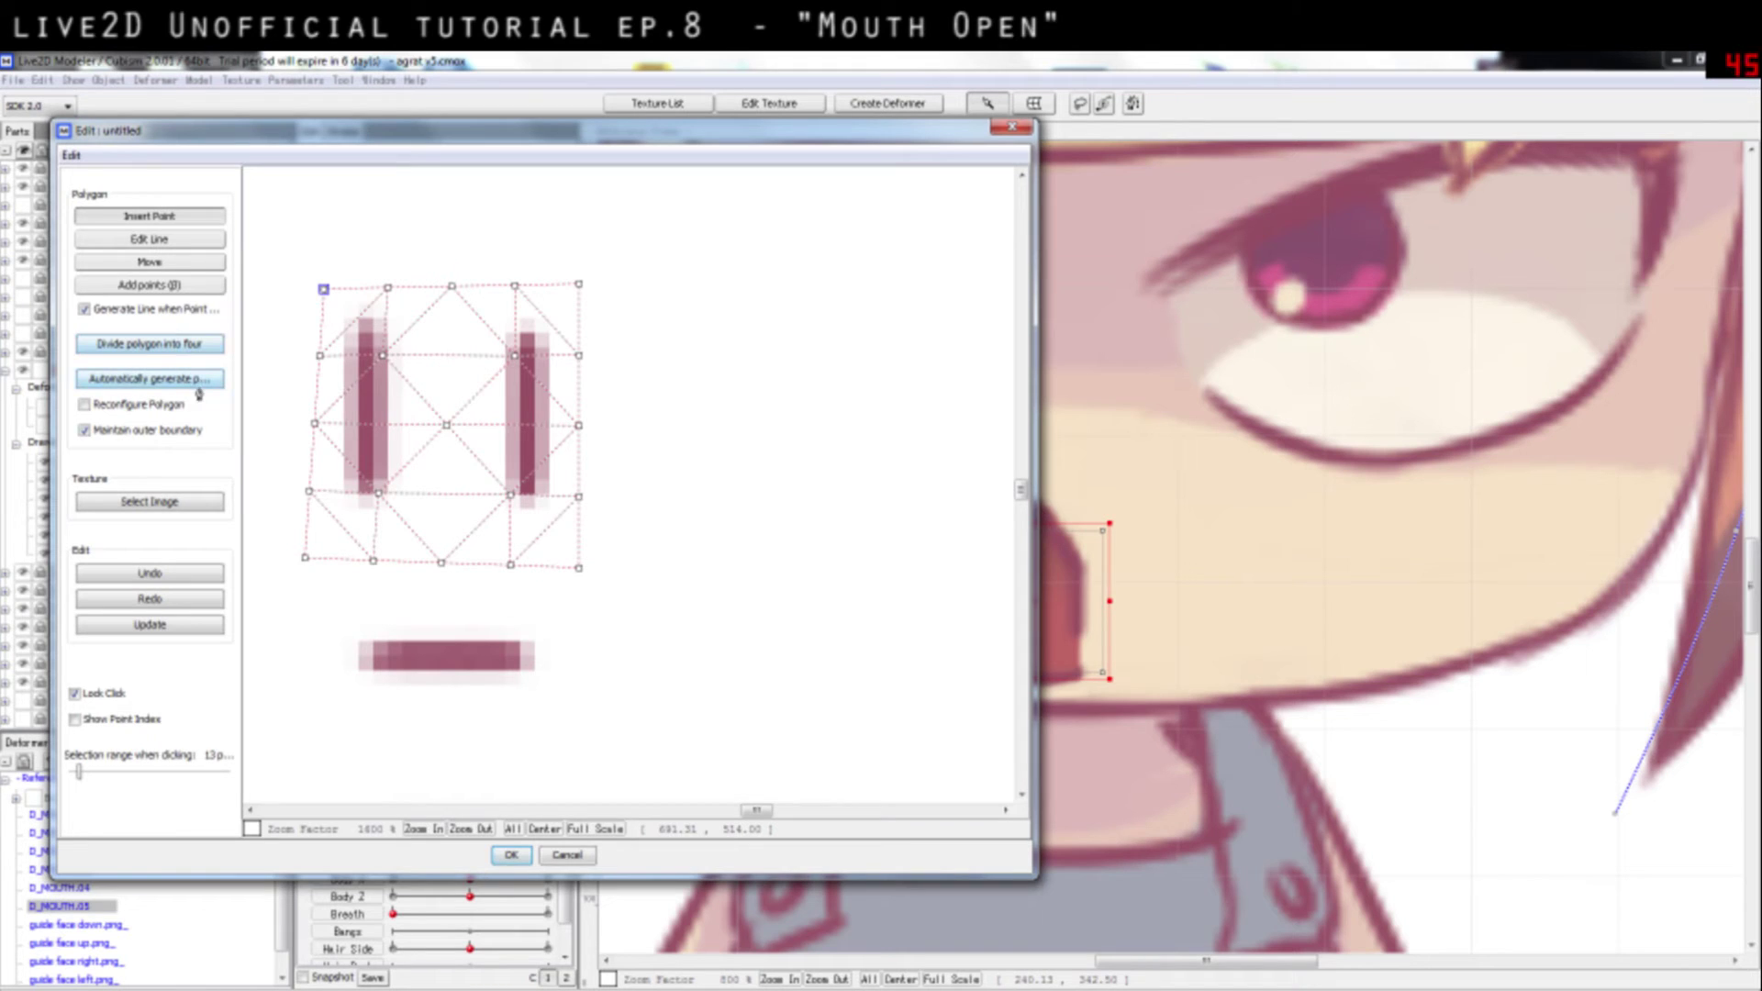
left_click(510, 856)
Step: Add Mouth Open keys at 0.00, 0.20, 0.50 and 1.00 to D_MOUTH.05
scroll(1180, 663, "up", 1)
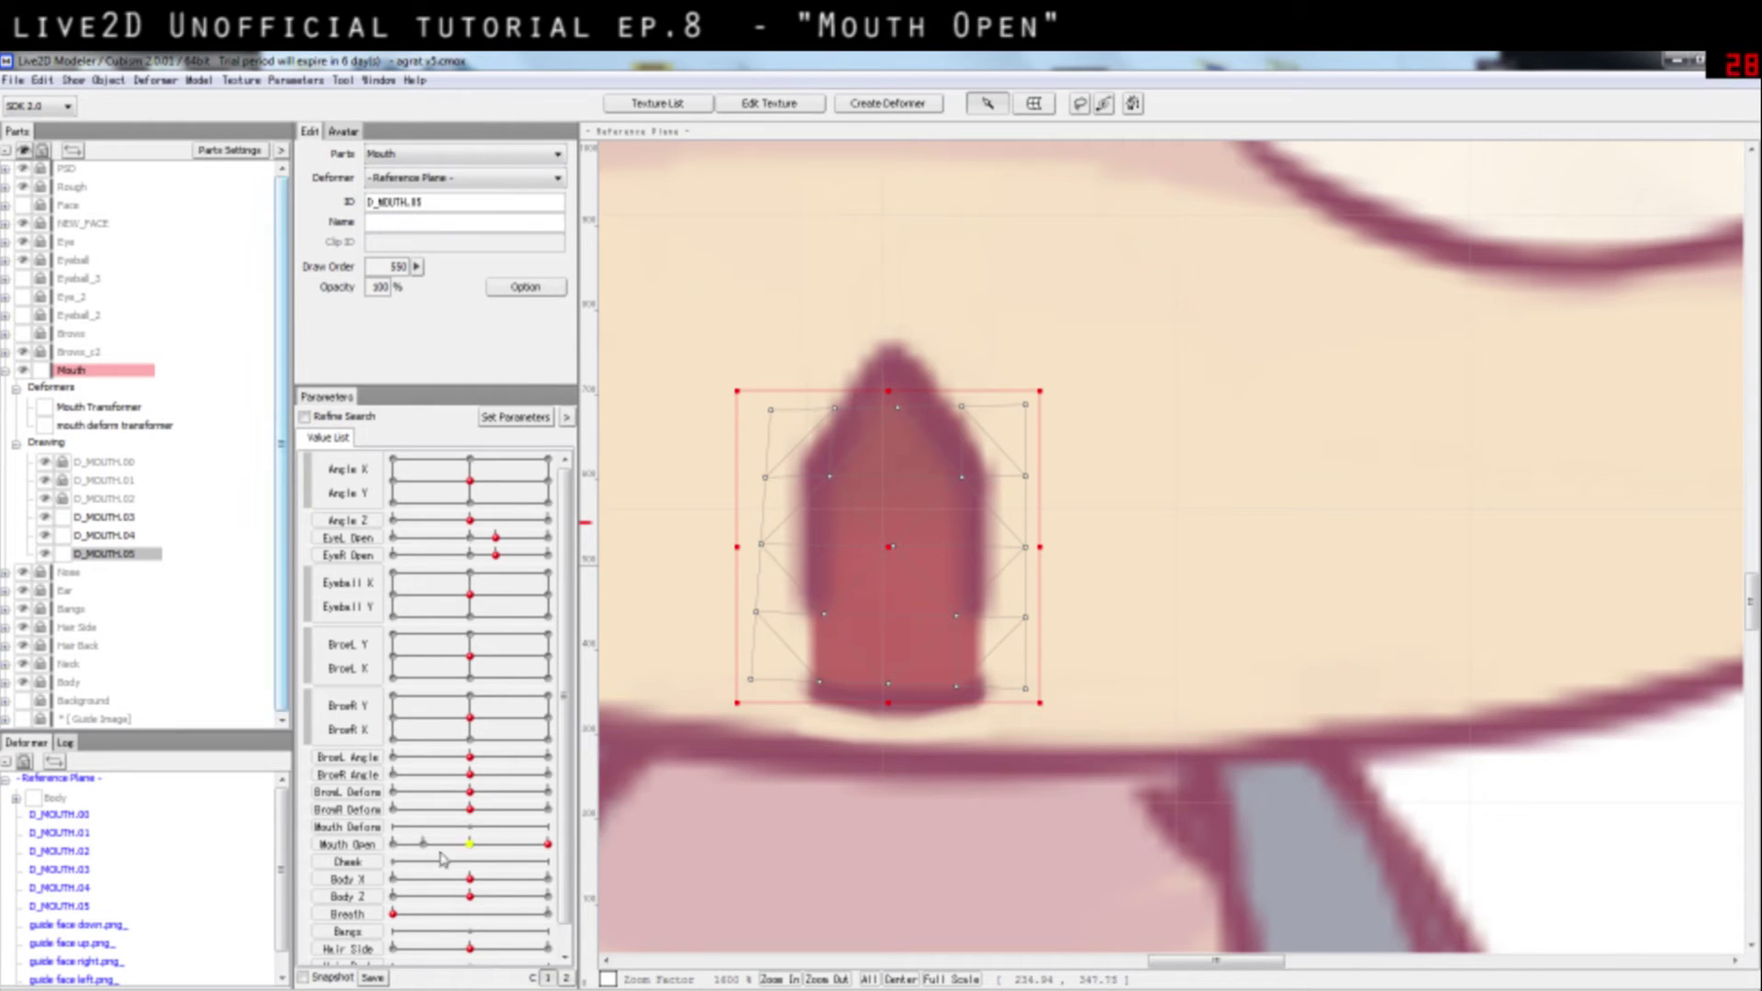
double_click(358, 846)
left_click(790, 516)
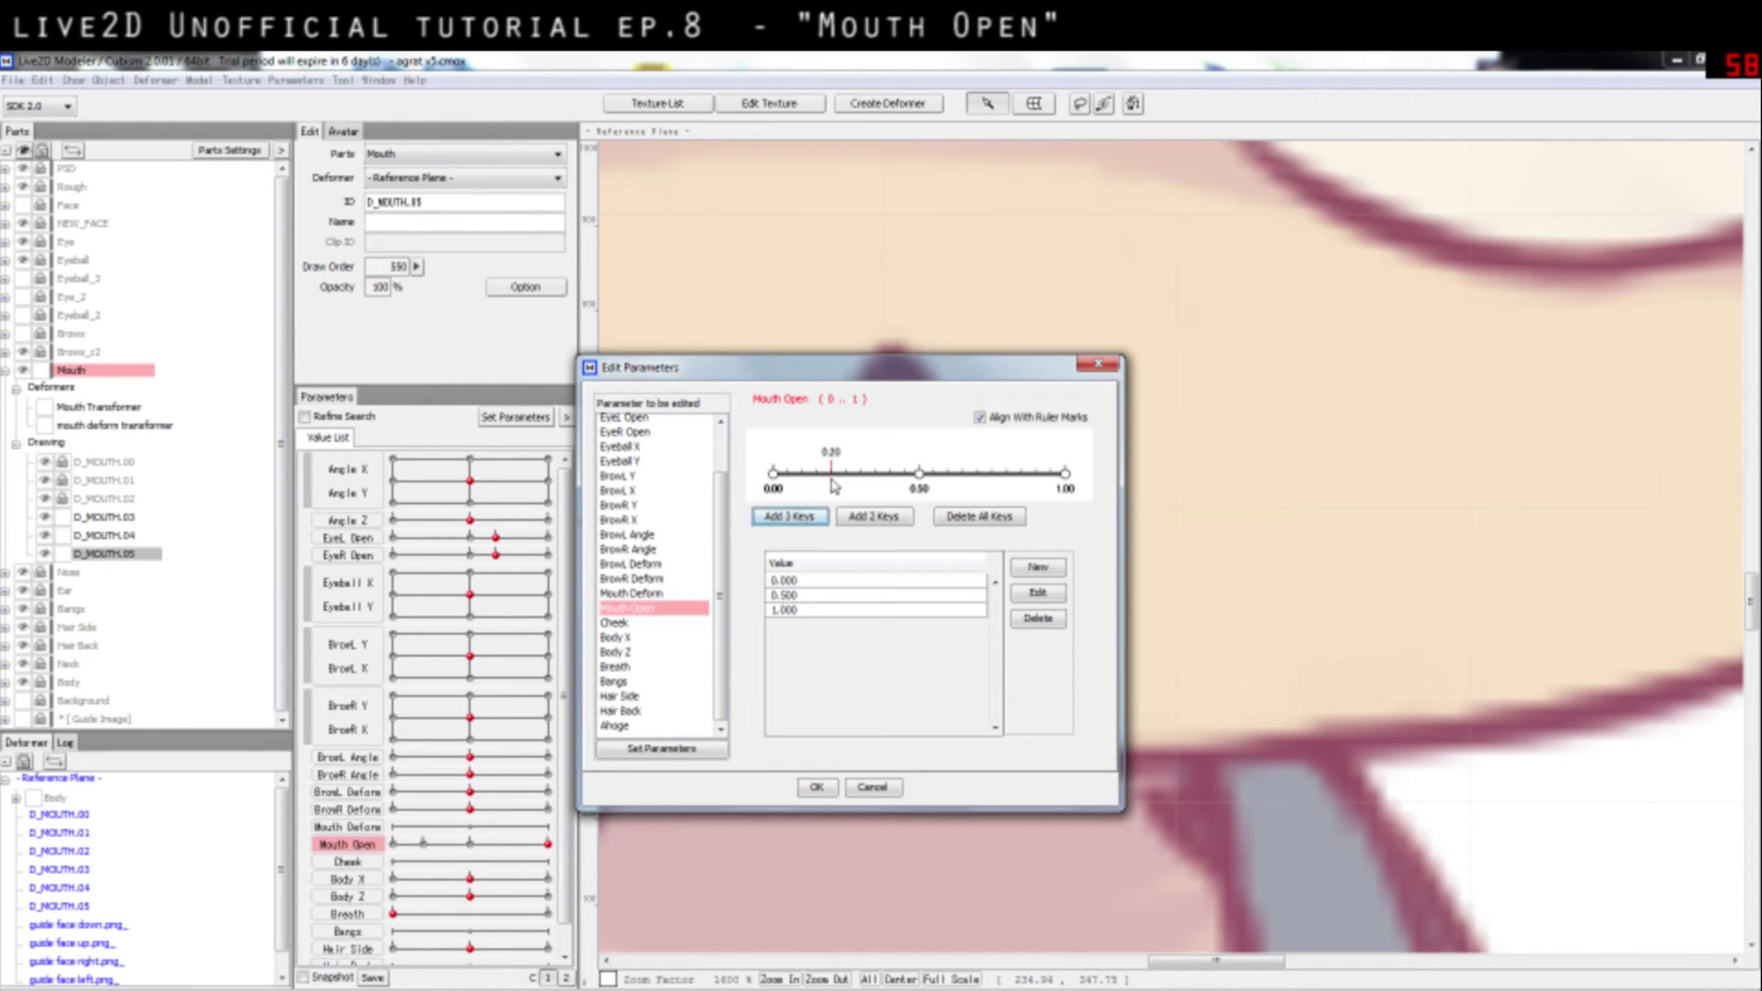
left_click(831, 472)
left_click(816, 786)
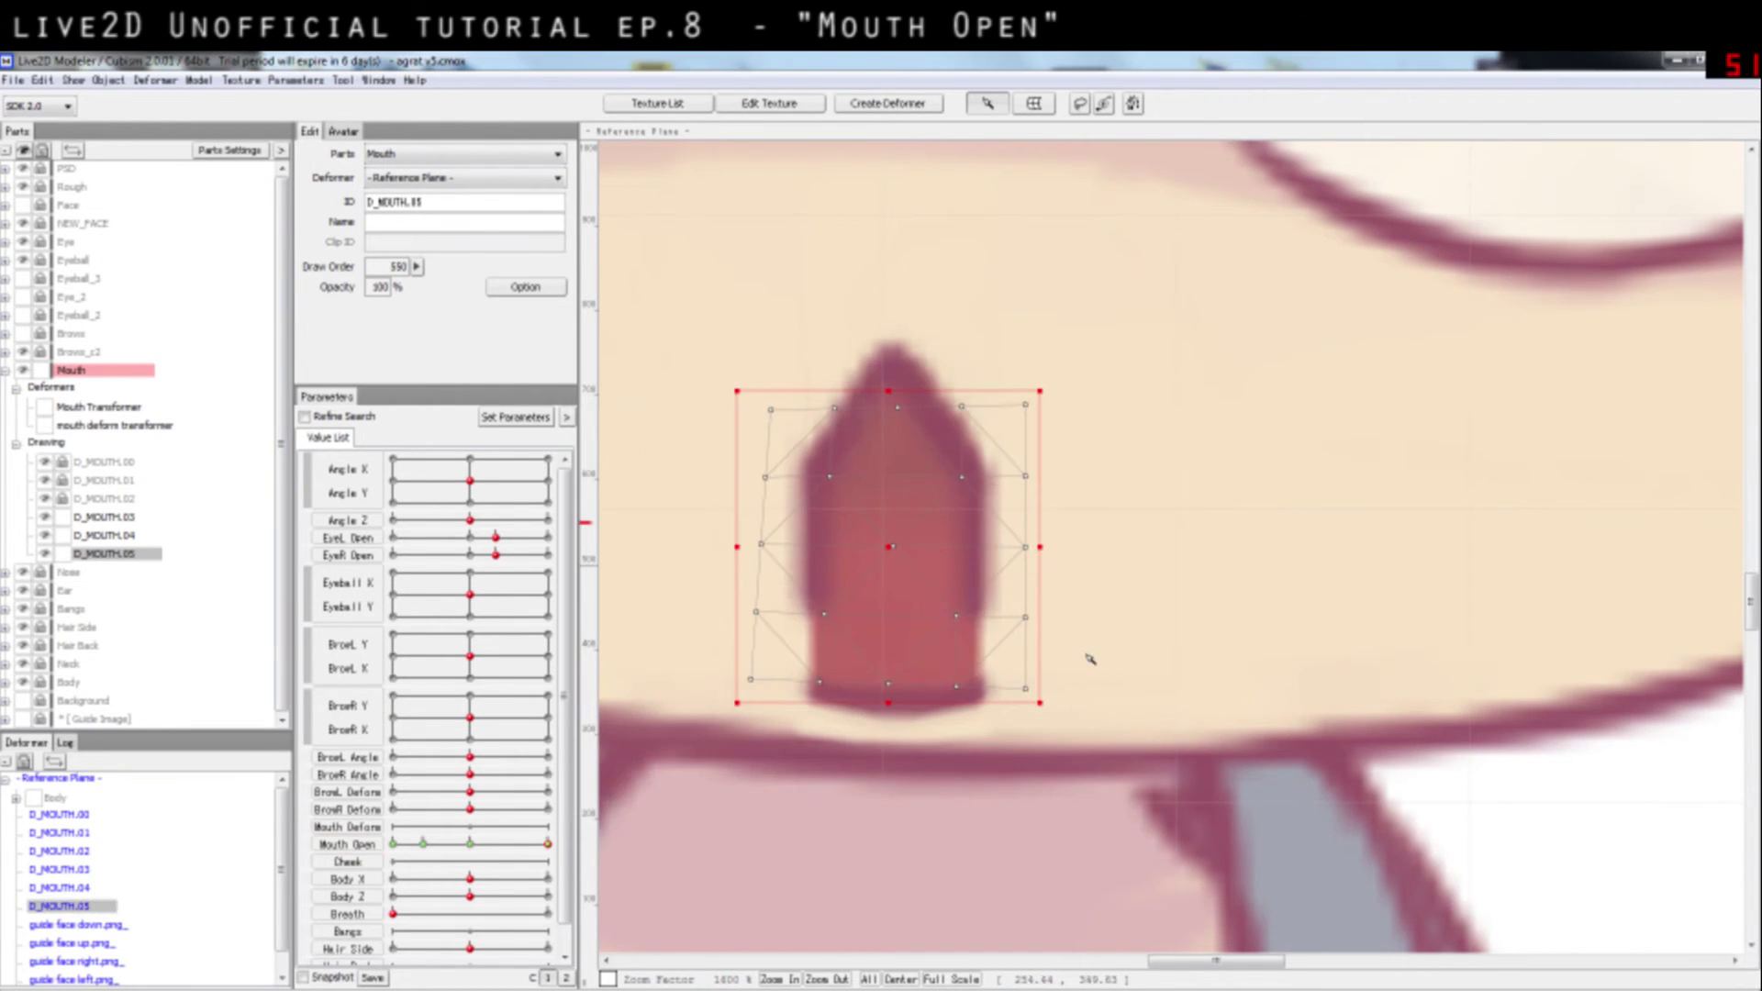
Step: At Mouth Open 0.50, move D_MOUTH.05 down so its side lines meet the lower corners of the half-open mouth
left_click_drag(460, 845, 387, 846)
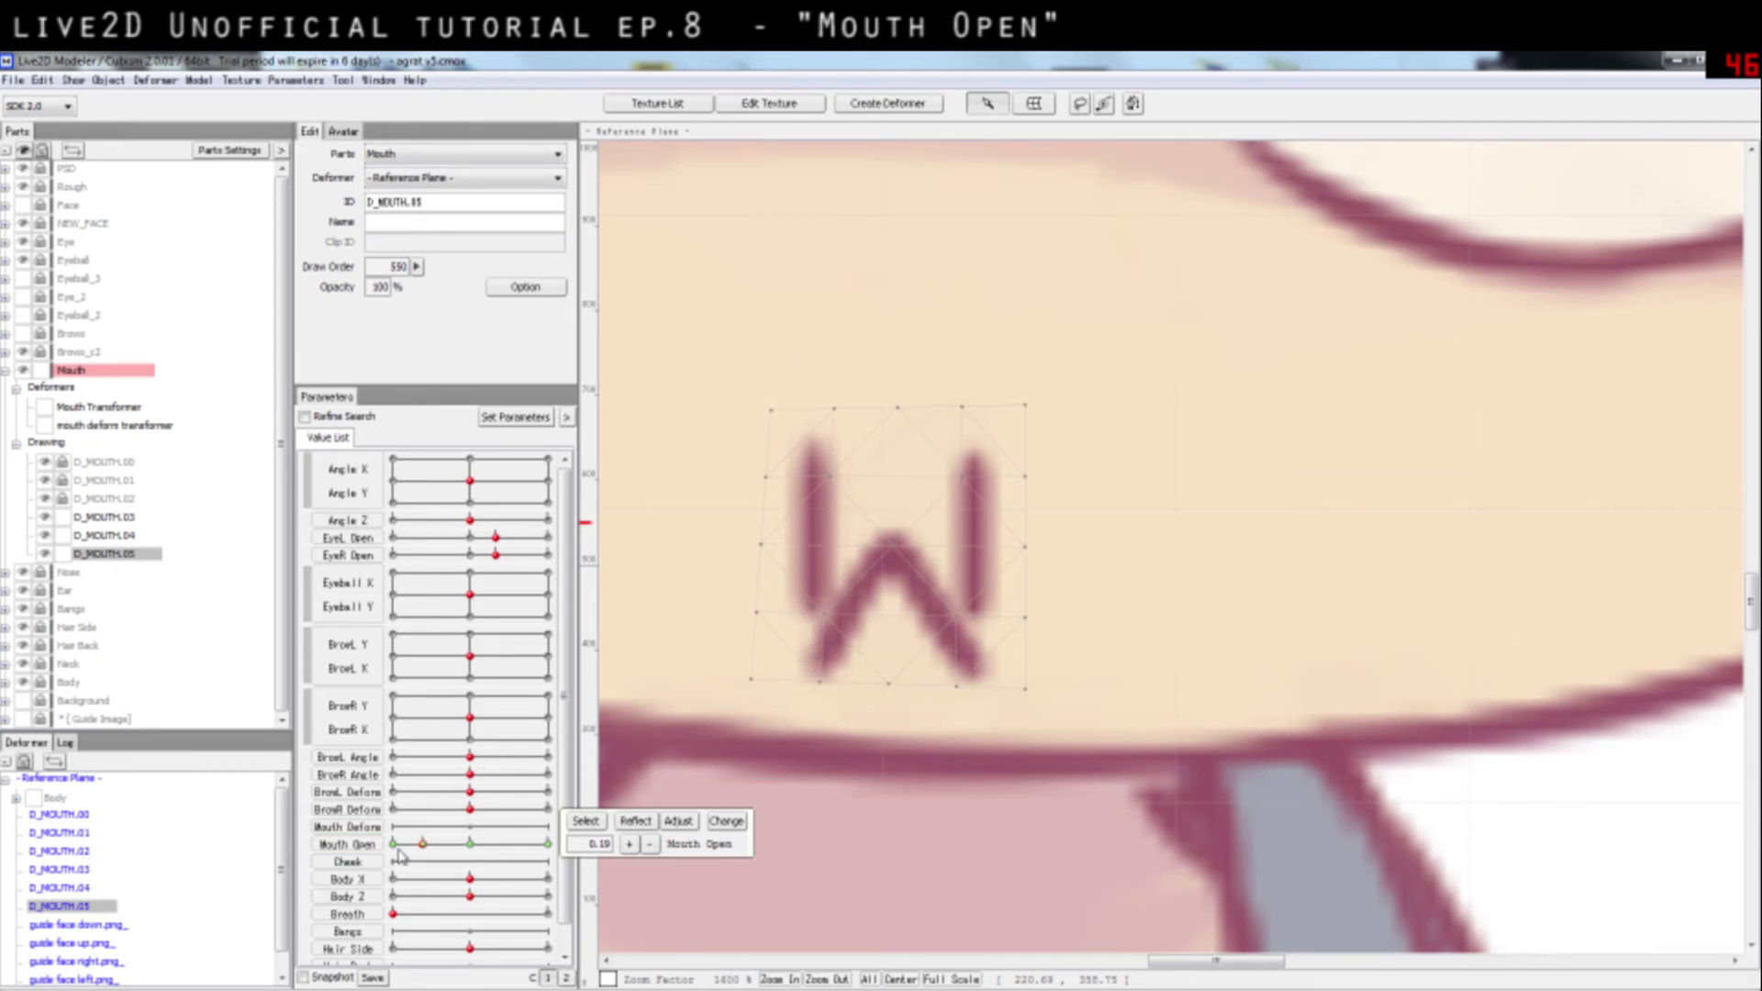
left_click(896, 558)
left_click(893, 576)
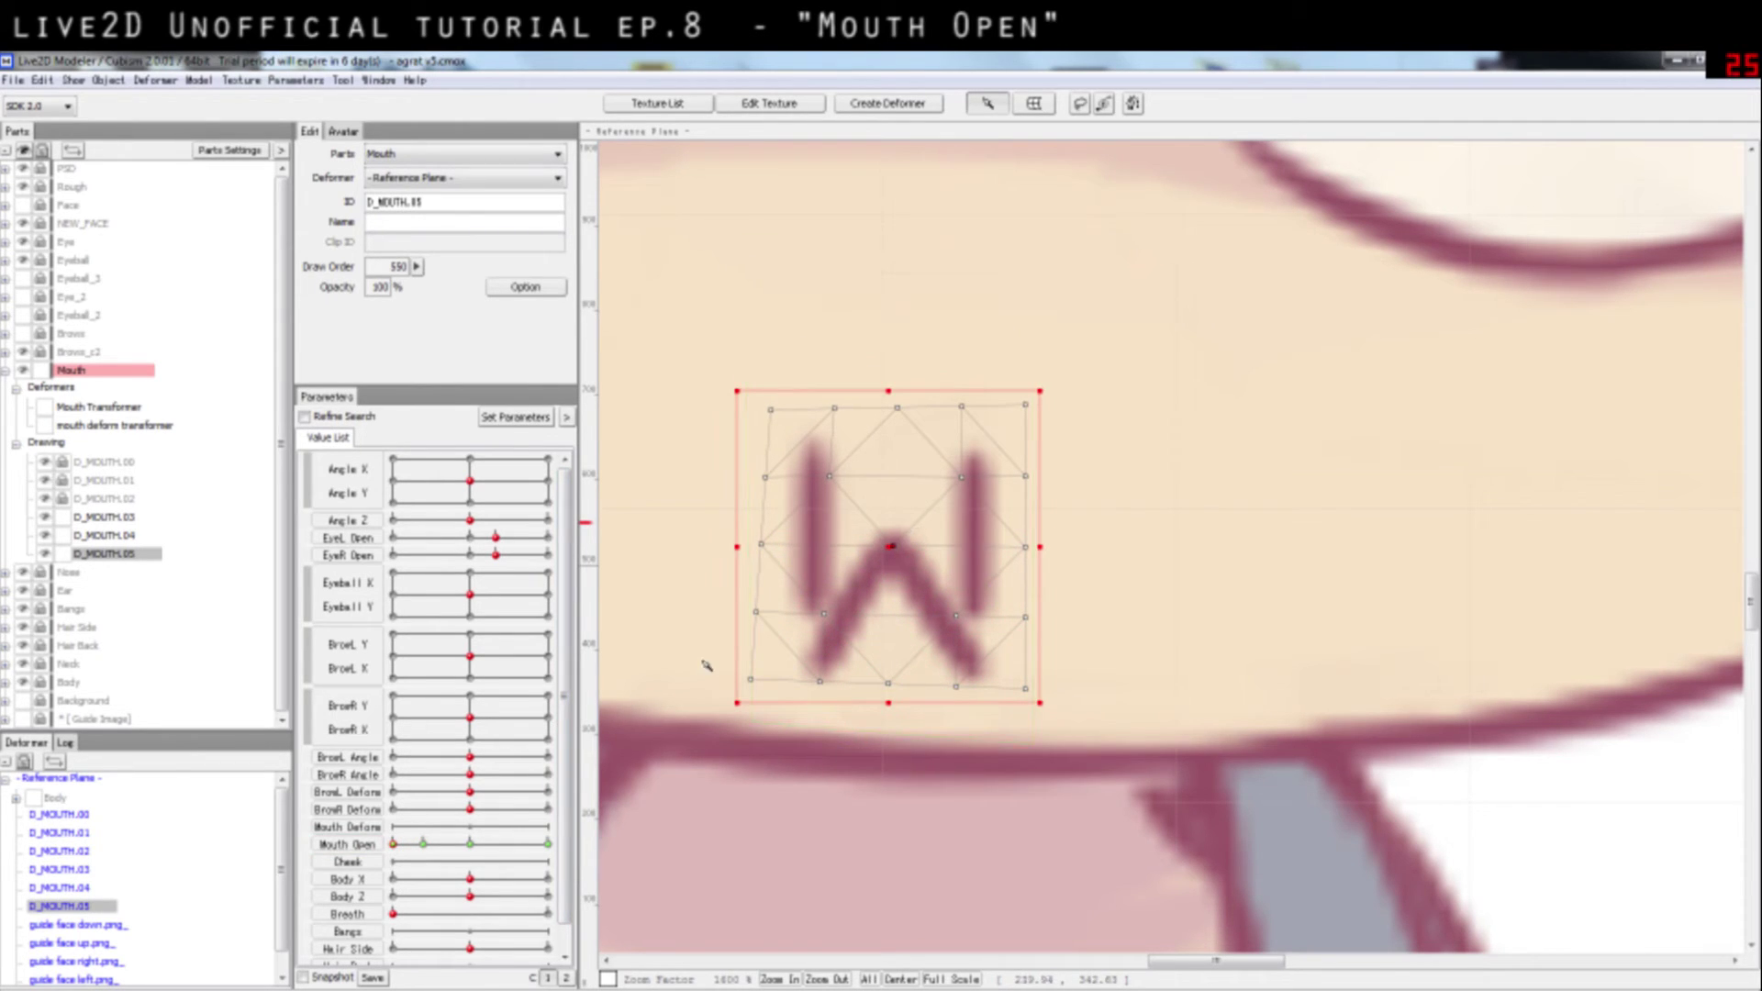
left_click(470, 844)
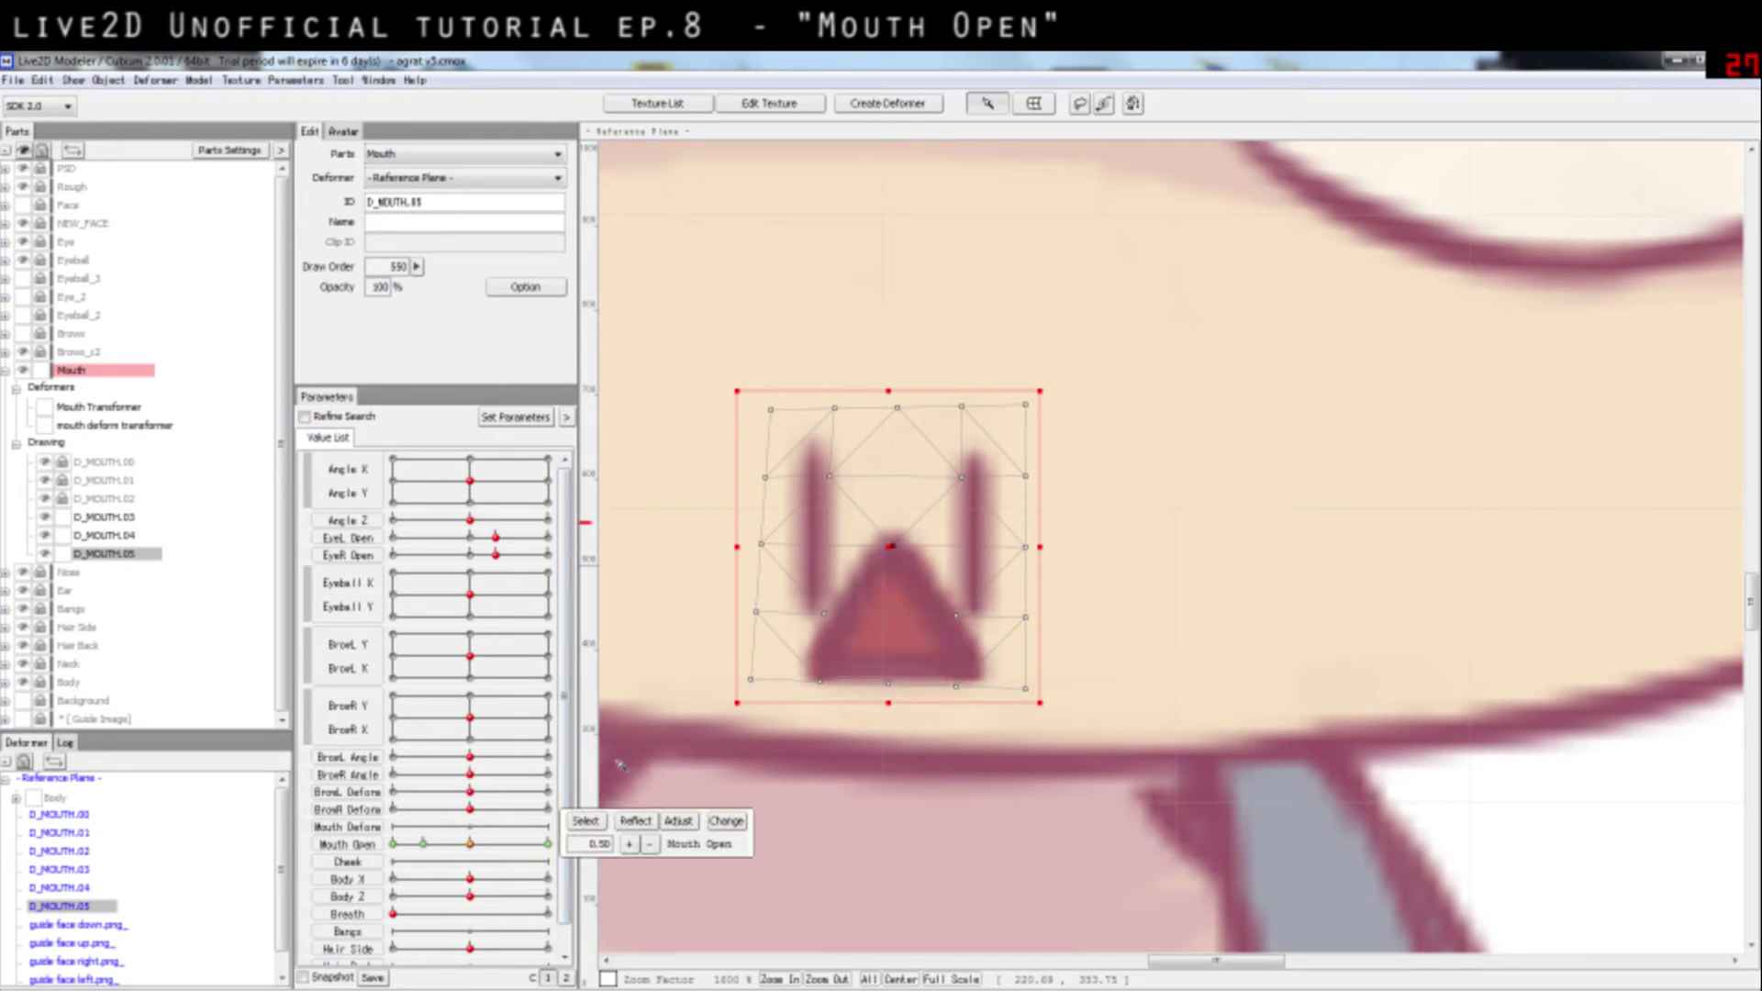
left_click_drag(889, 542, 891, 607)
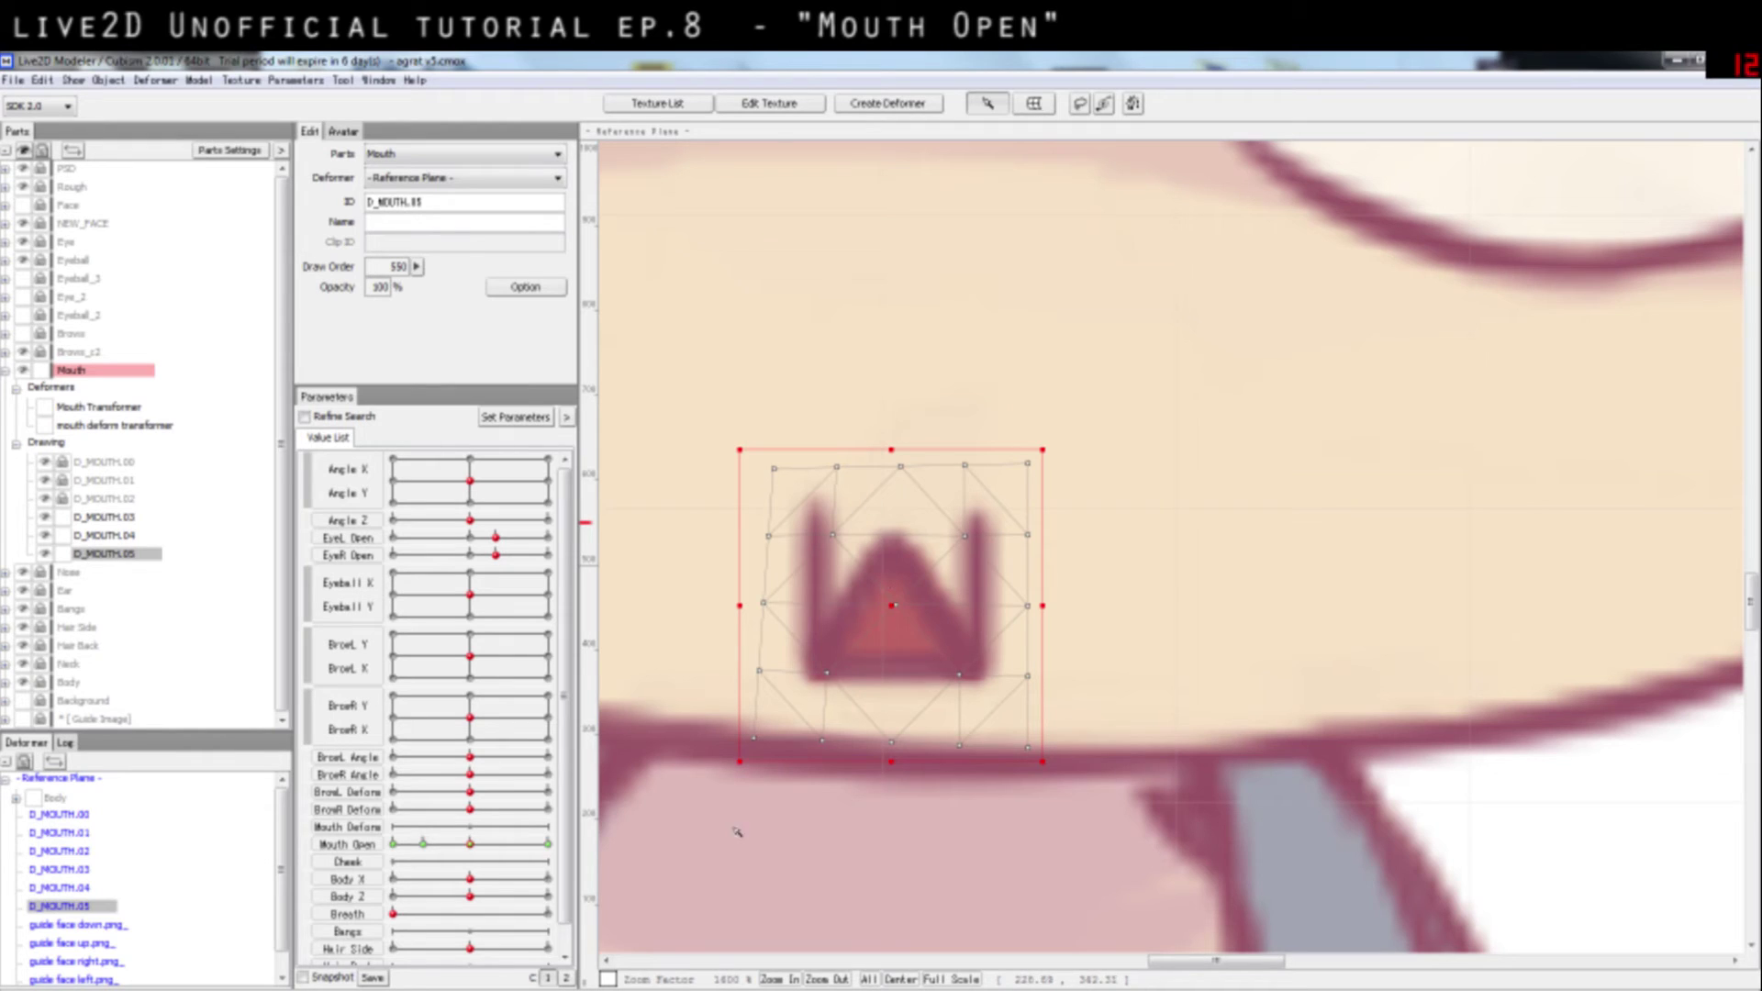
Step: Set D_MOUTH.05's opacity to 0% at the Mouth Open keys 0.00, 0.20 and 0.50
left_click(403, 844)
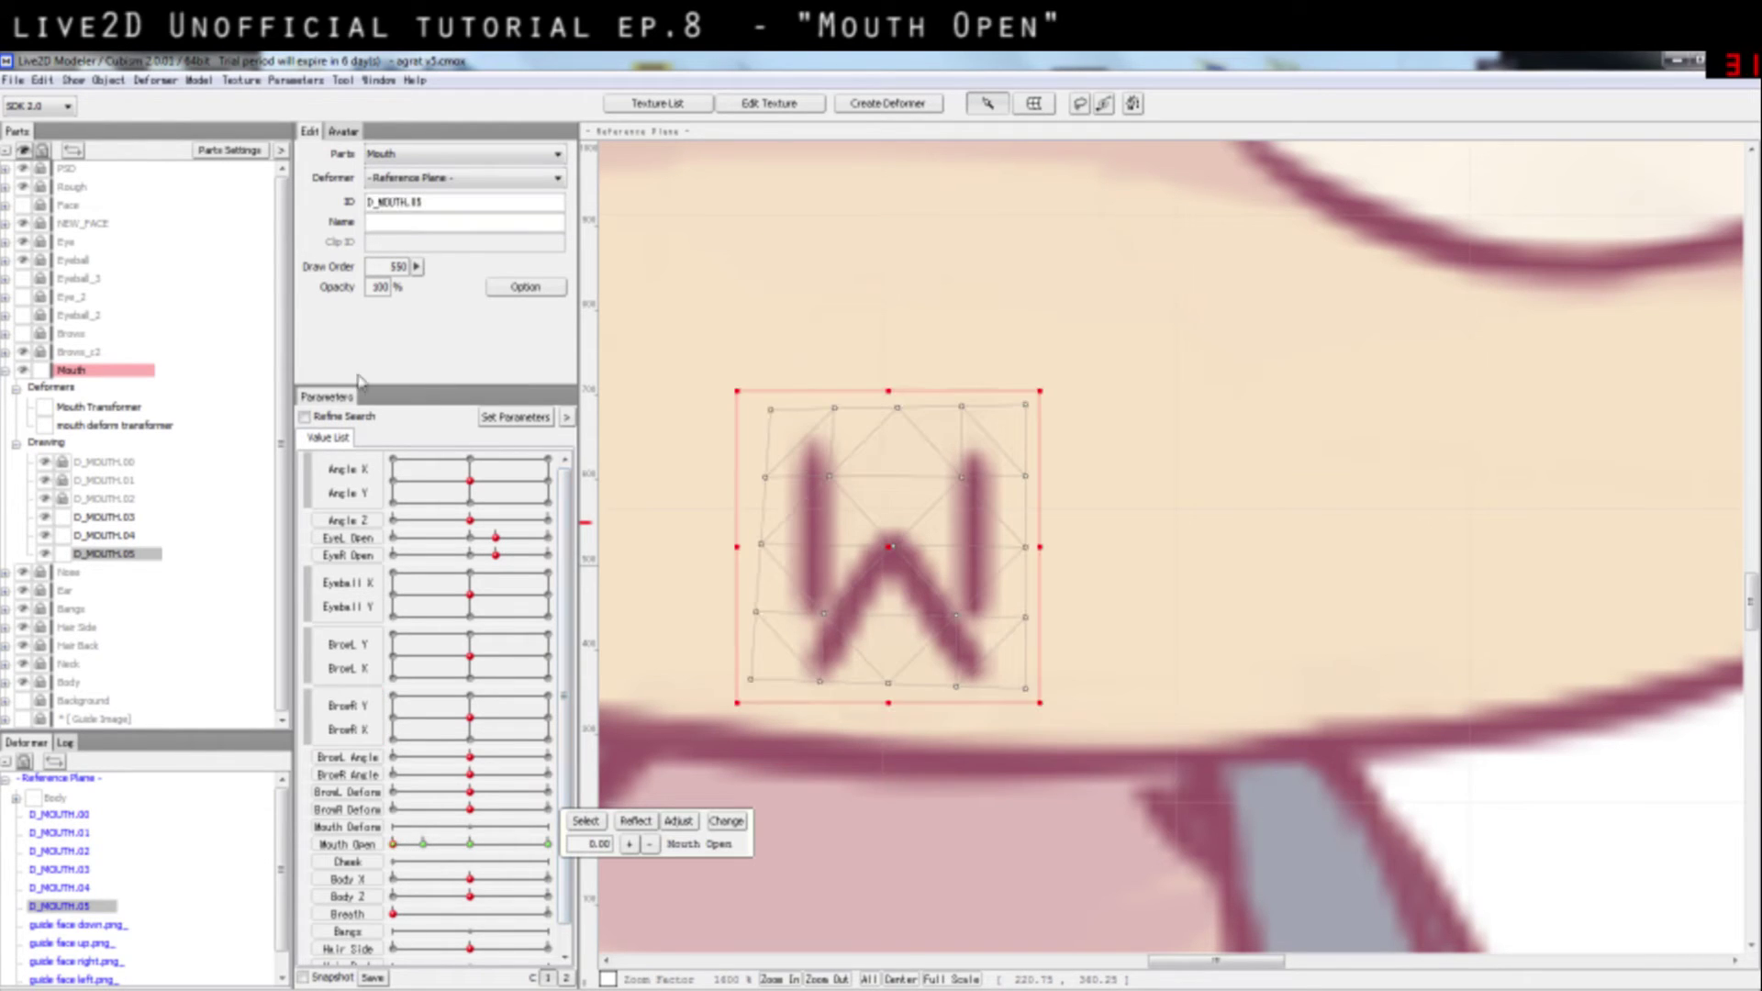
left_click_drag(370, 282, 166, 327)
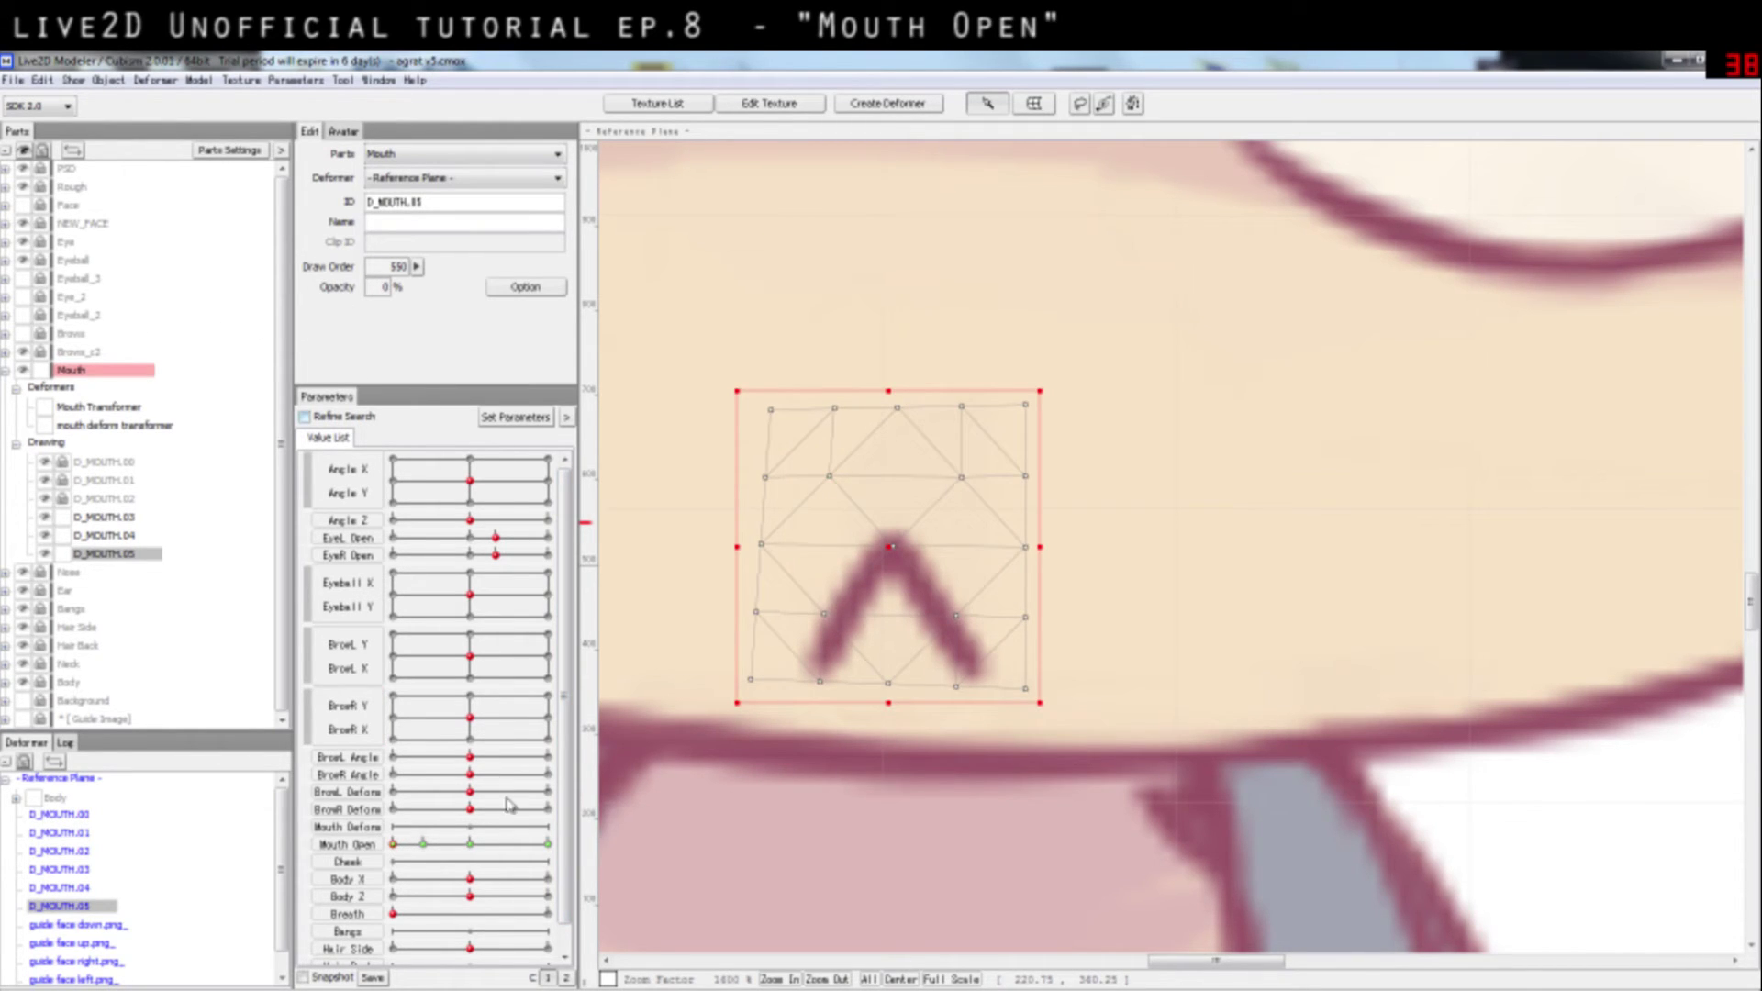
left_click(422, 844)
left_click_drag(356, 290, 130, 267)
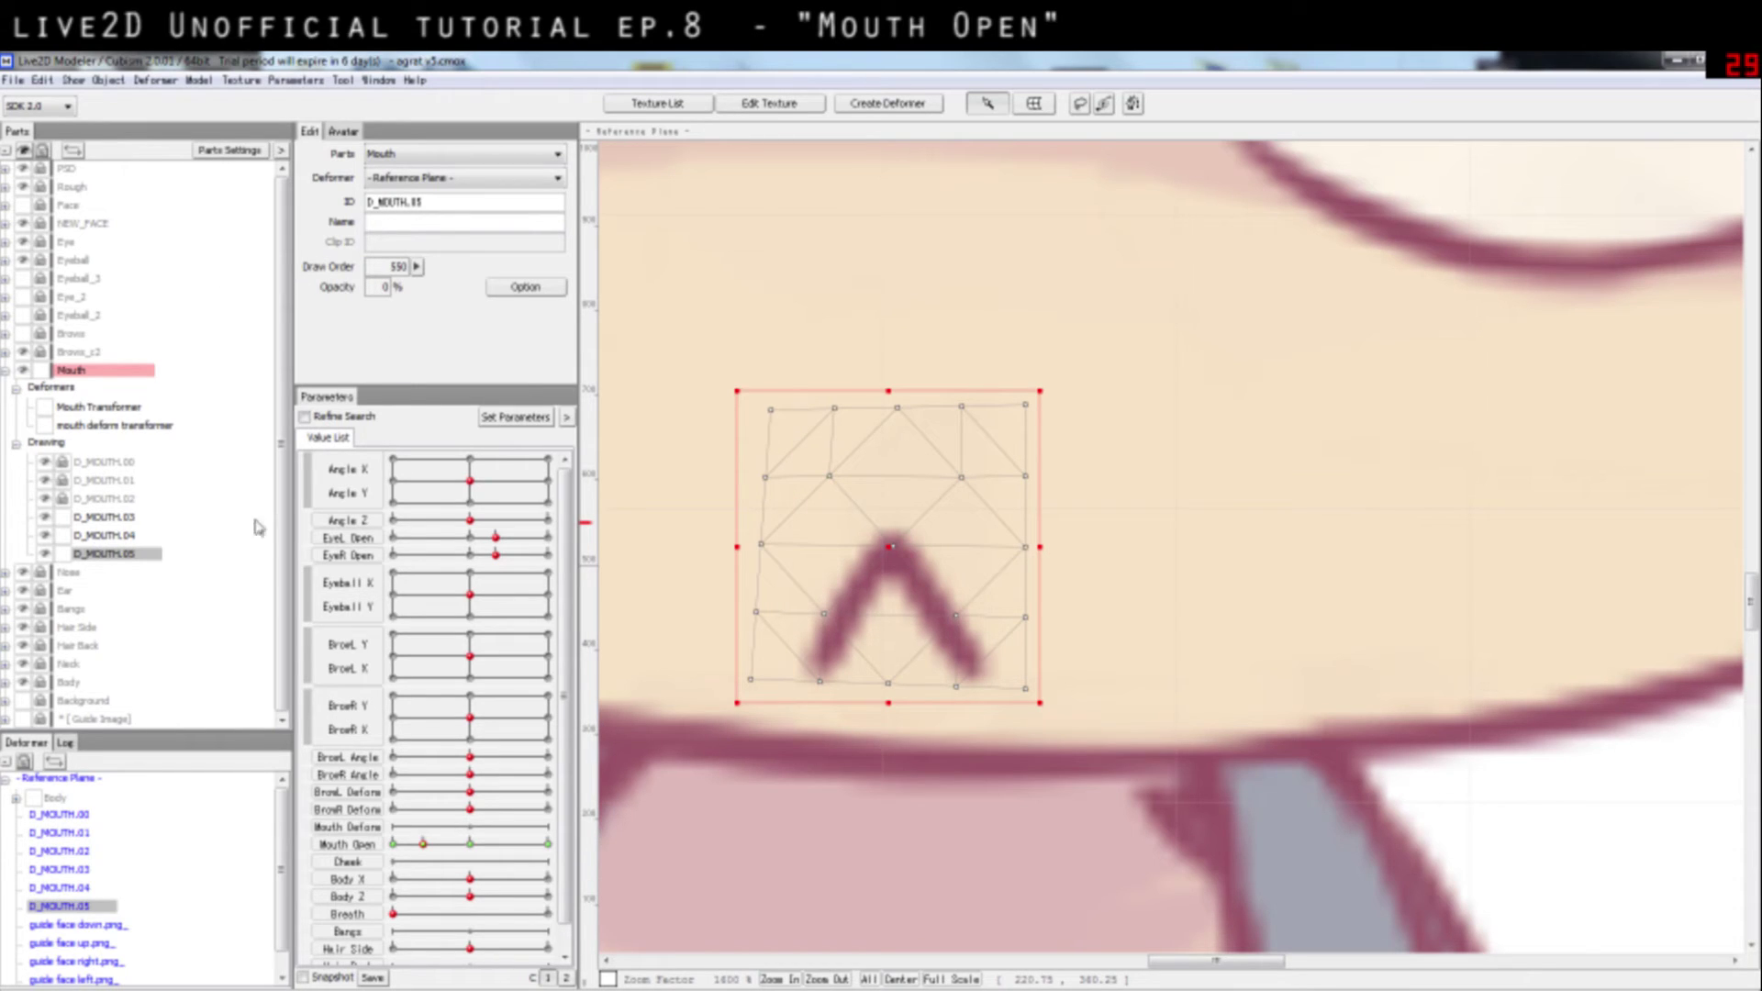
left_click(472, 850)
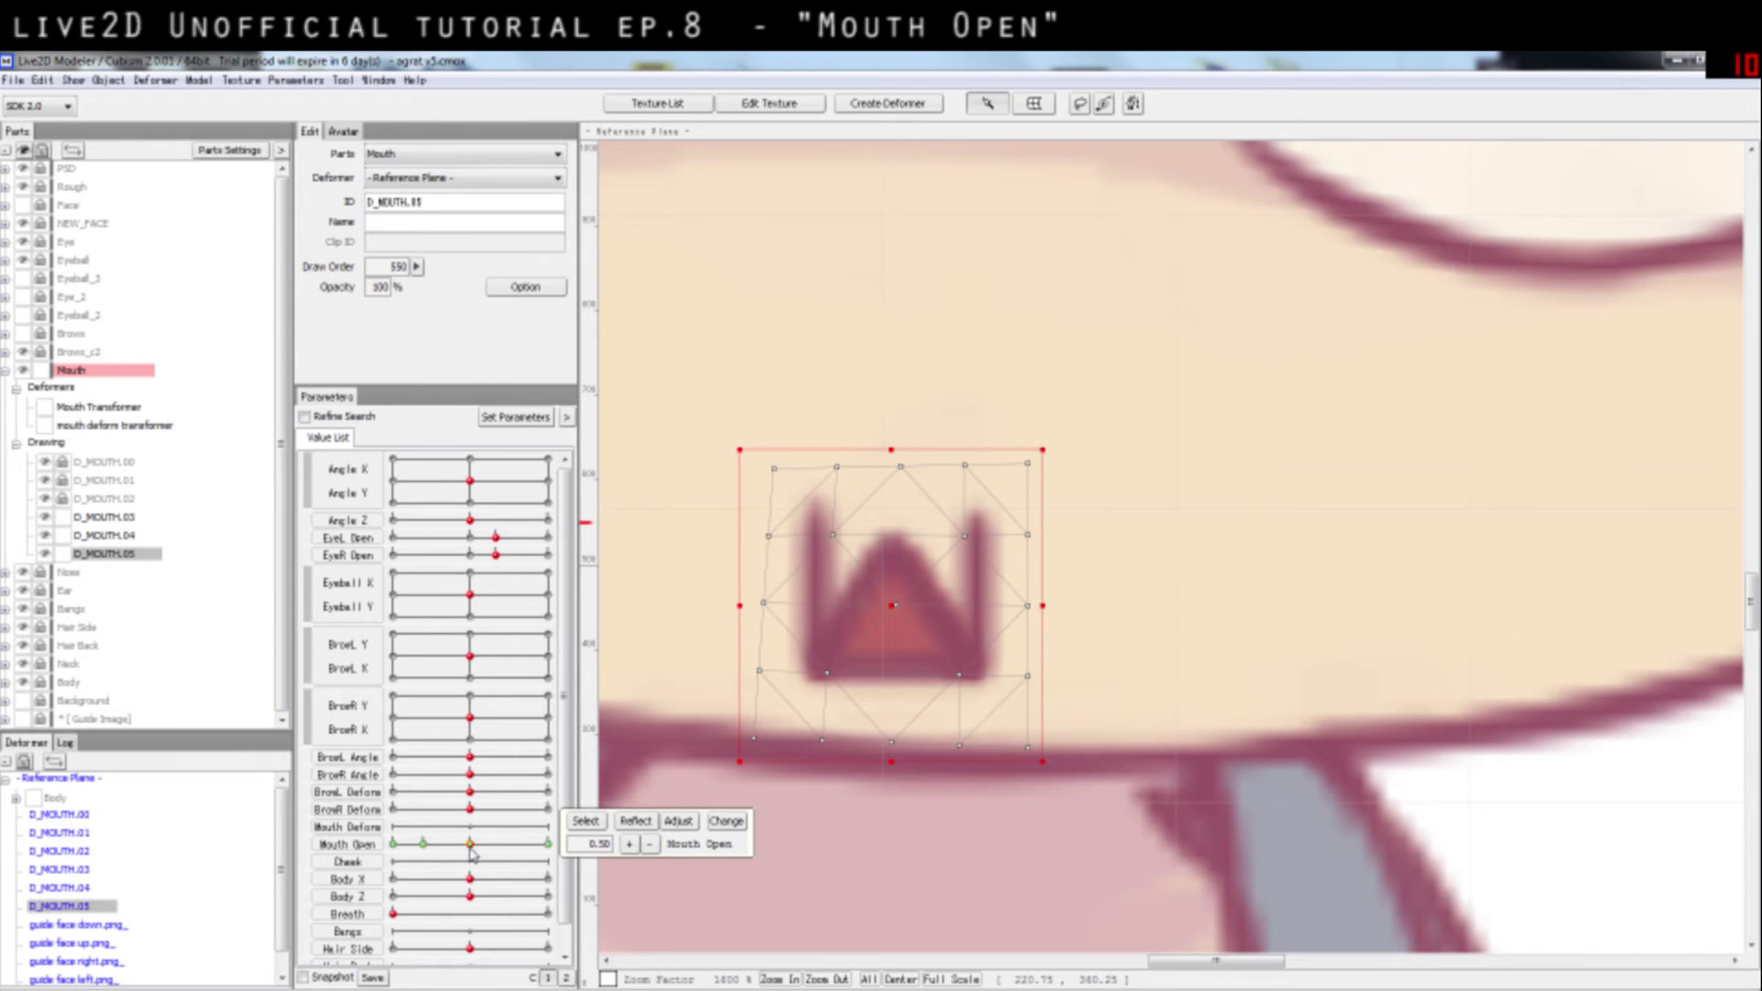
mouse_move(471, 854)
left_mouse_down()
mouse_move(427, 858)
mouse_move(475, 860)
left_mouse_up()
left_click_drag(379, 287, 139, 276)
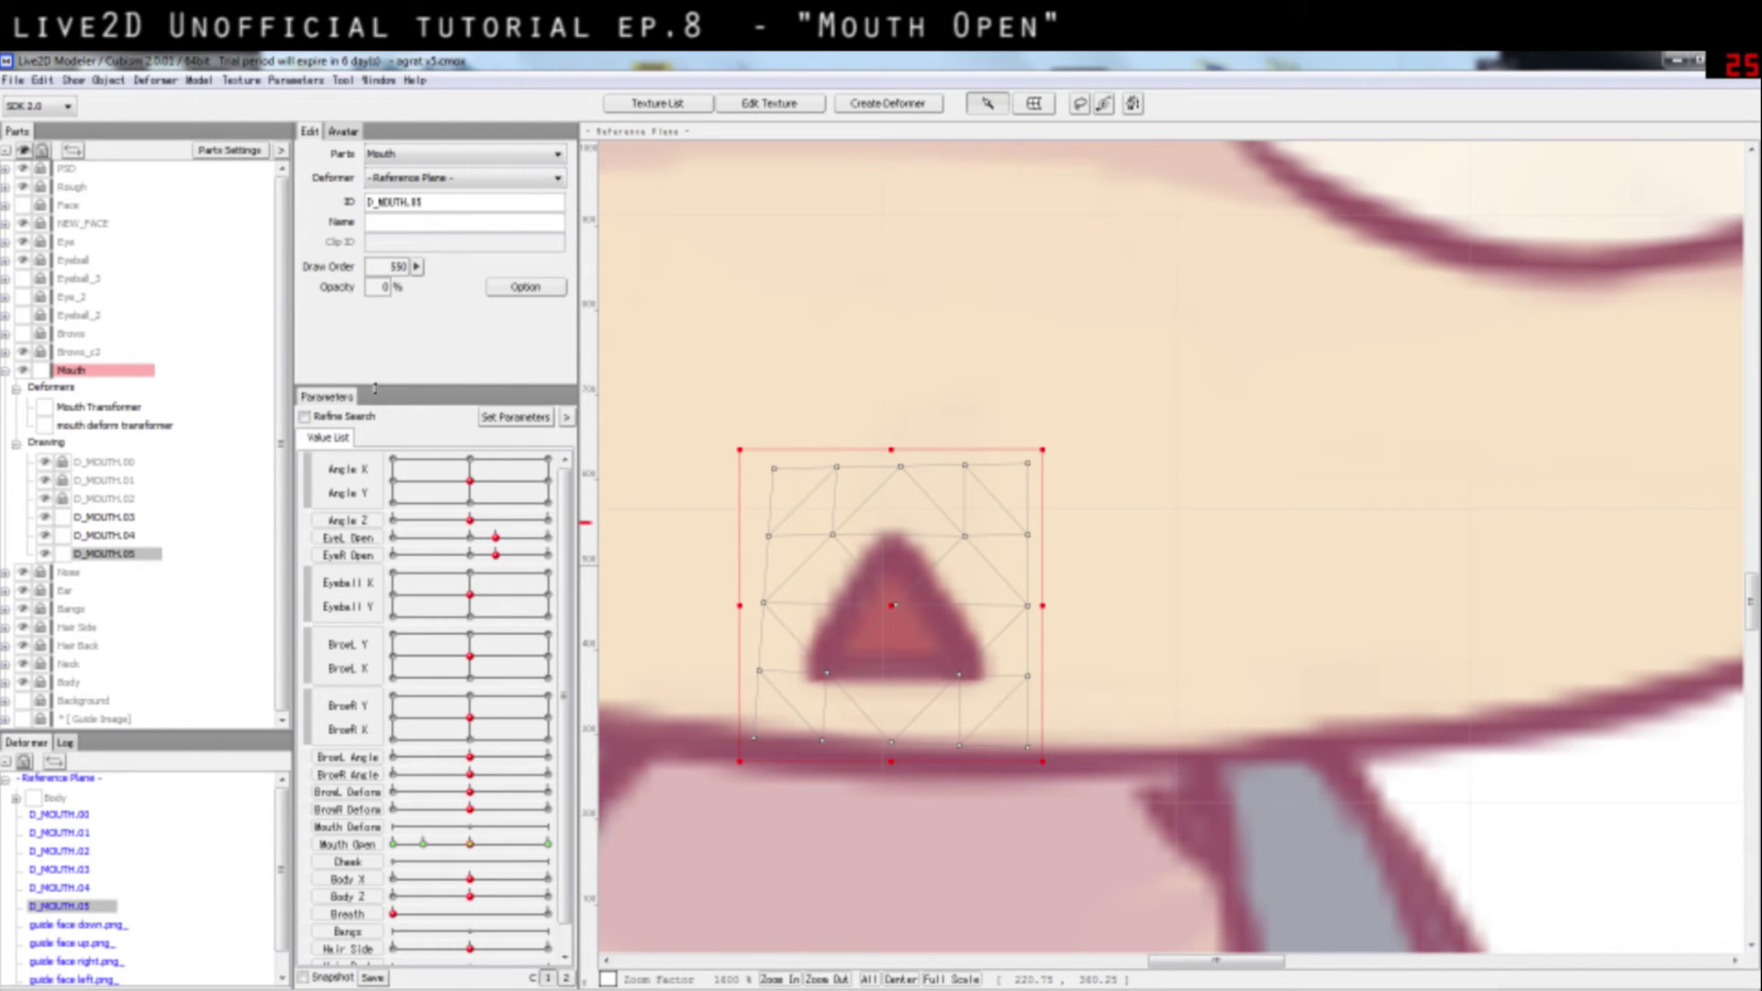
Step: At Mouth Open 1.00, lower and vertically stretch D_MOUTH.05 so its side lines run down to the lower lip
left_click_drag(470, 844, 530, 835)
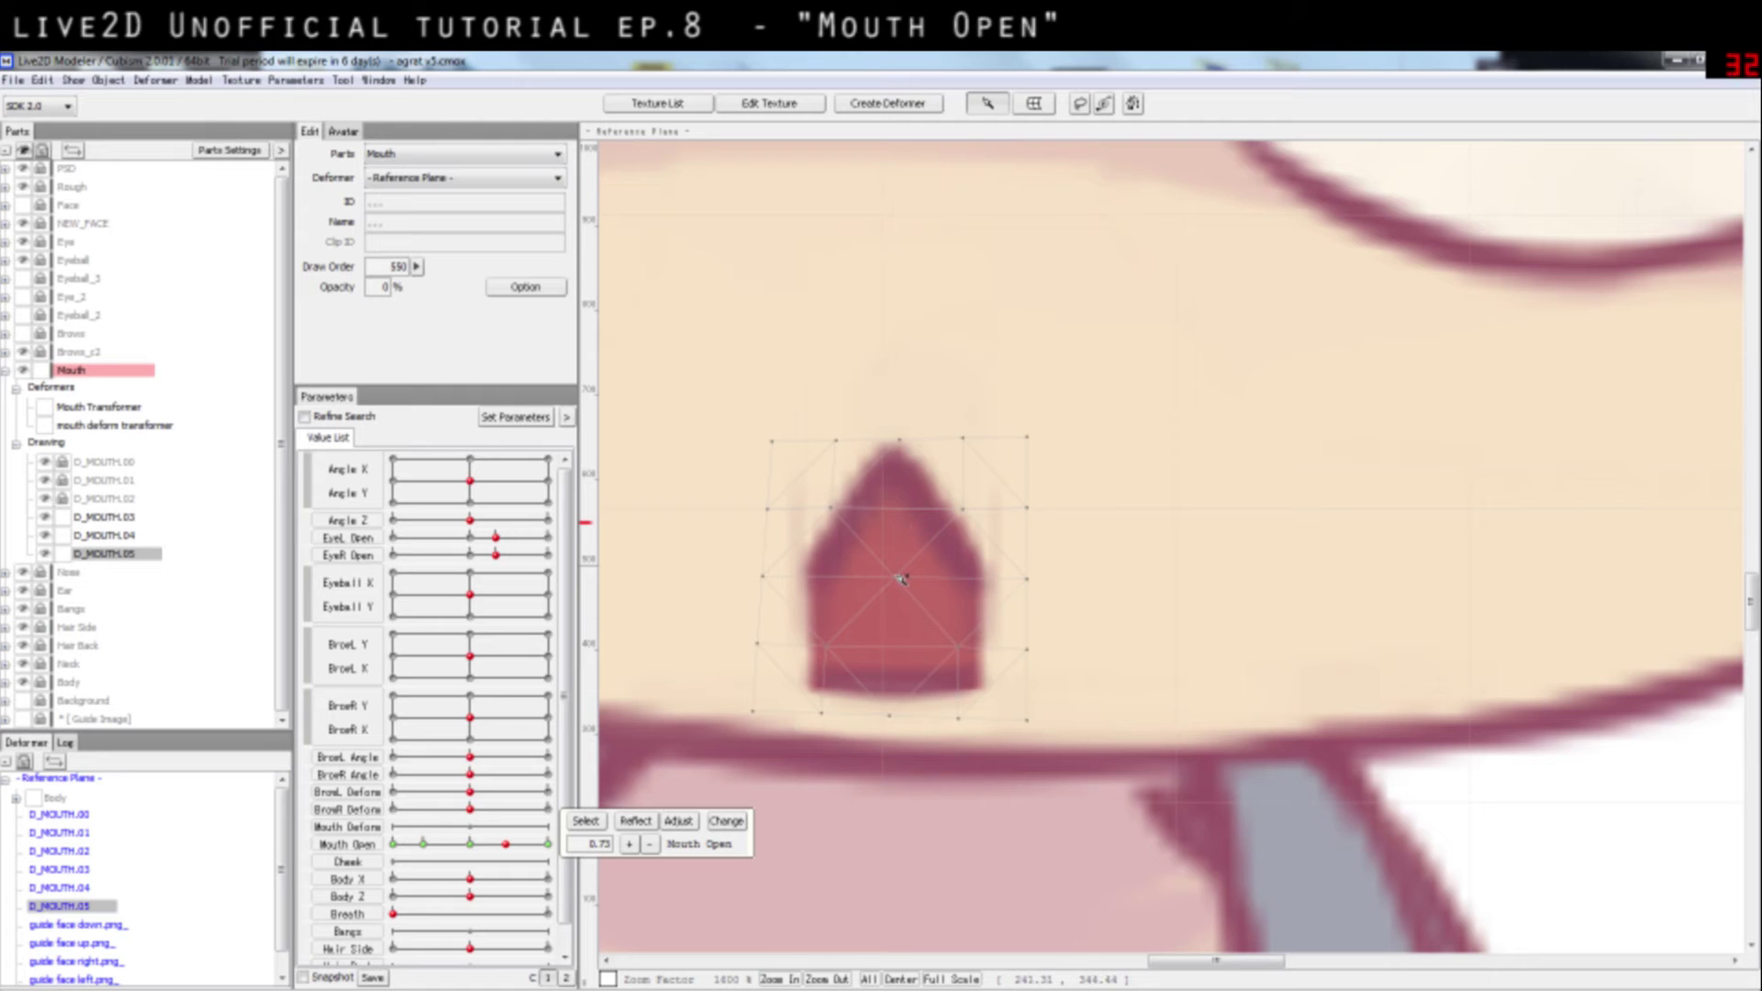
left_click_drag(474, 846, 548, 844)
left_click(868, 560)
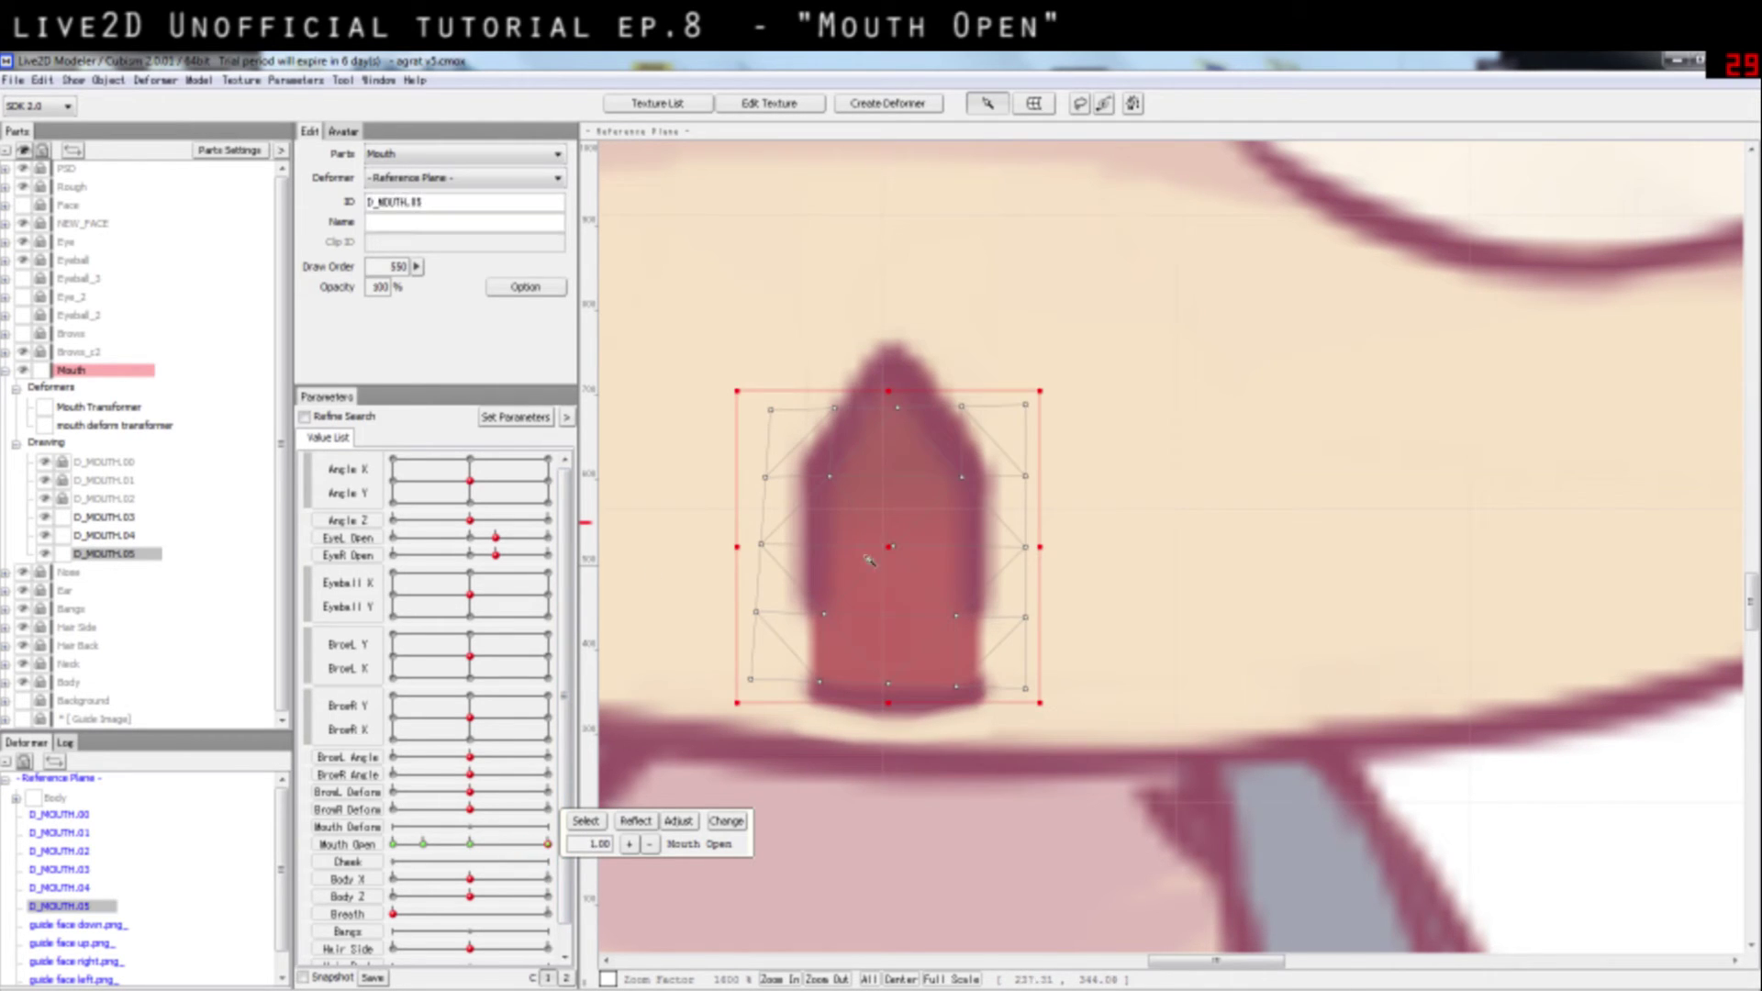
left_click_drag(886, 553, 889, 630)
left_click_drag(892, 474, 886, 387)
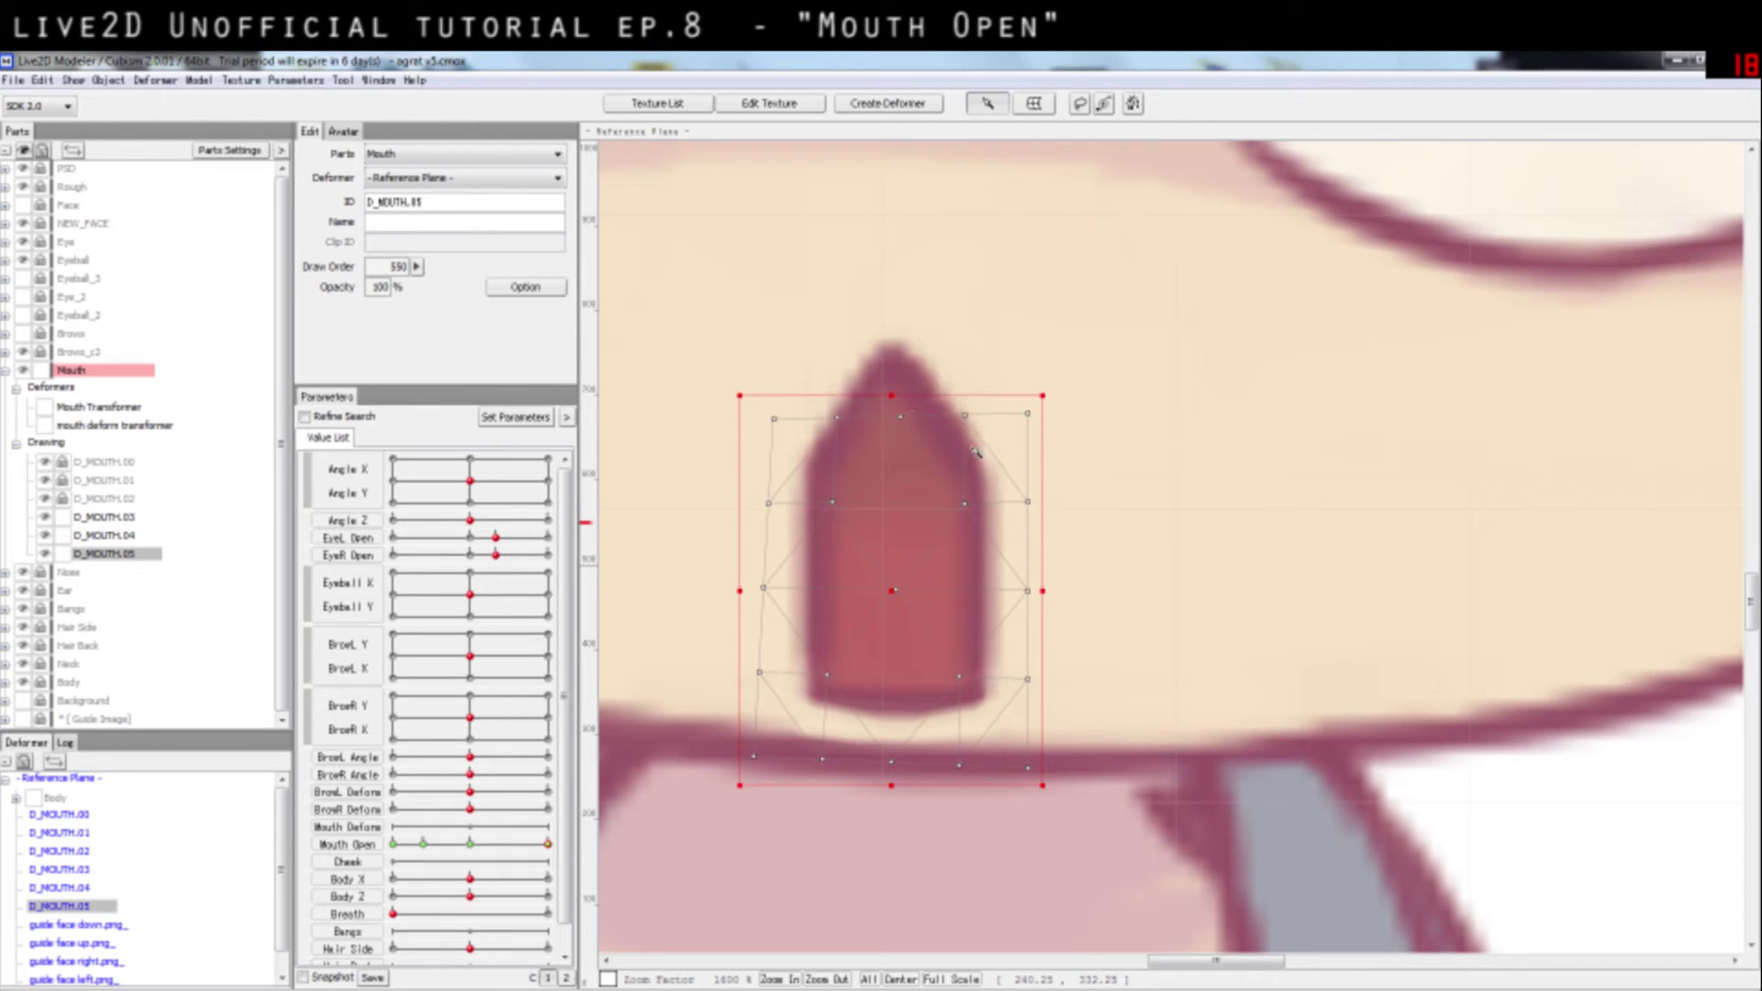
Step: Try to narrow D_MOUTH.05 at Mouth Open 1.00 and recentre its side lines over the mouth
left_click_drag(1028, 585, 1008, 584)
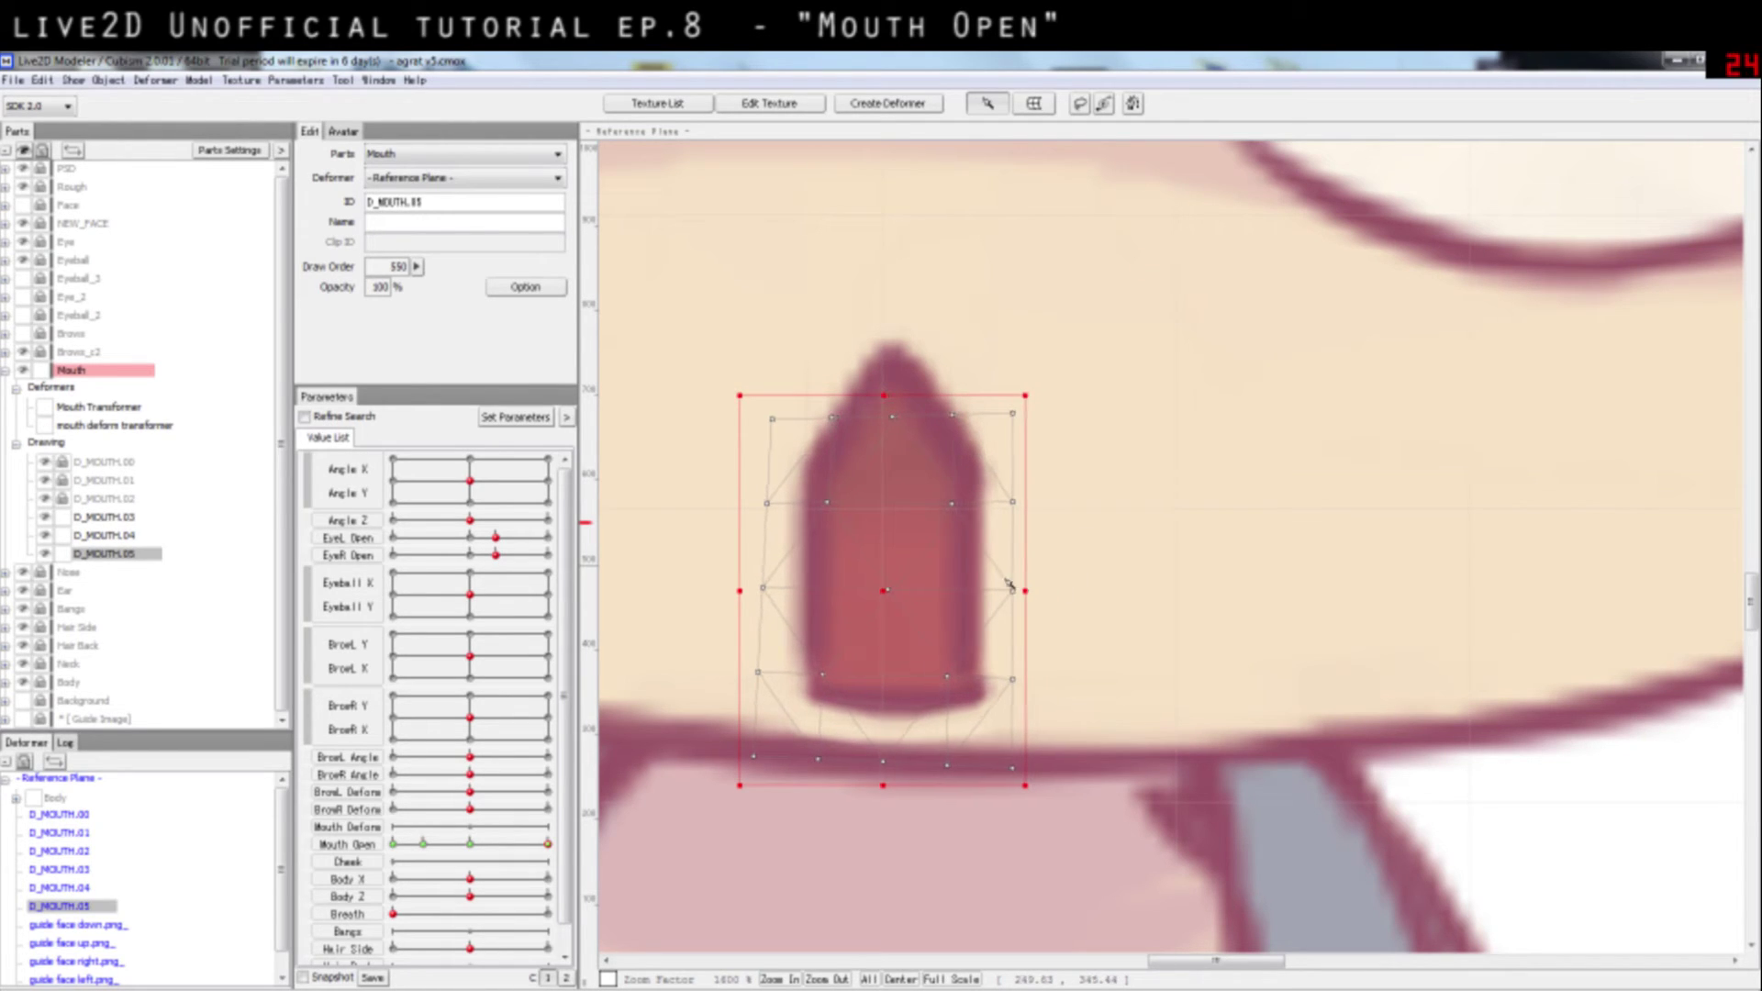
left_click(895, 592)
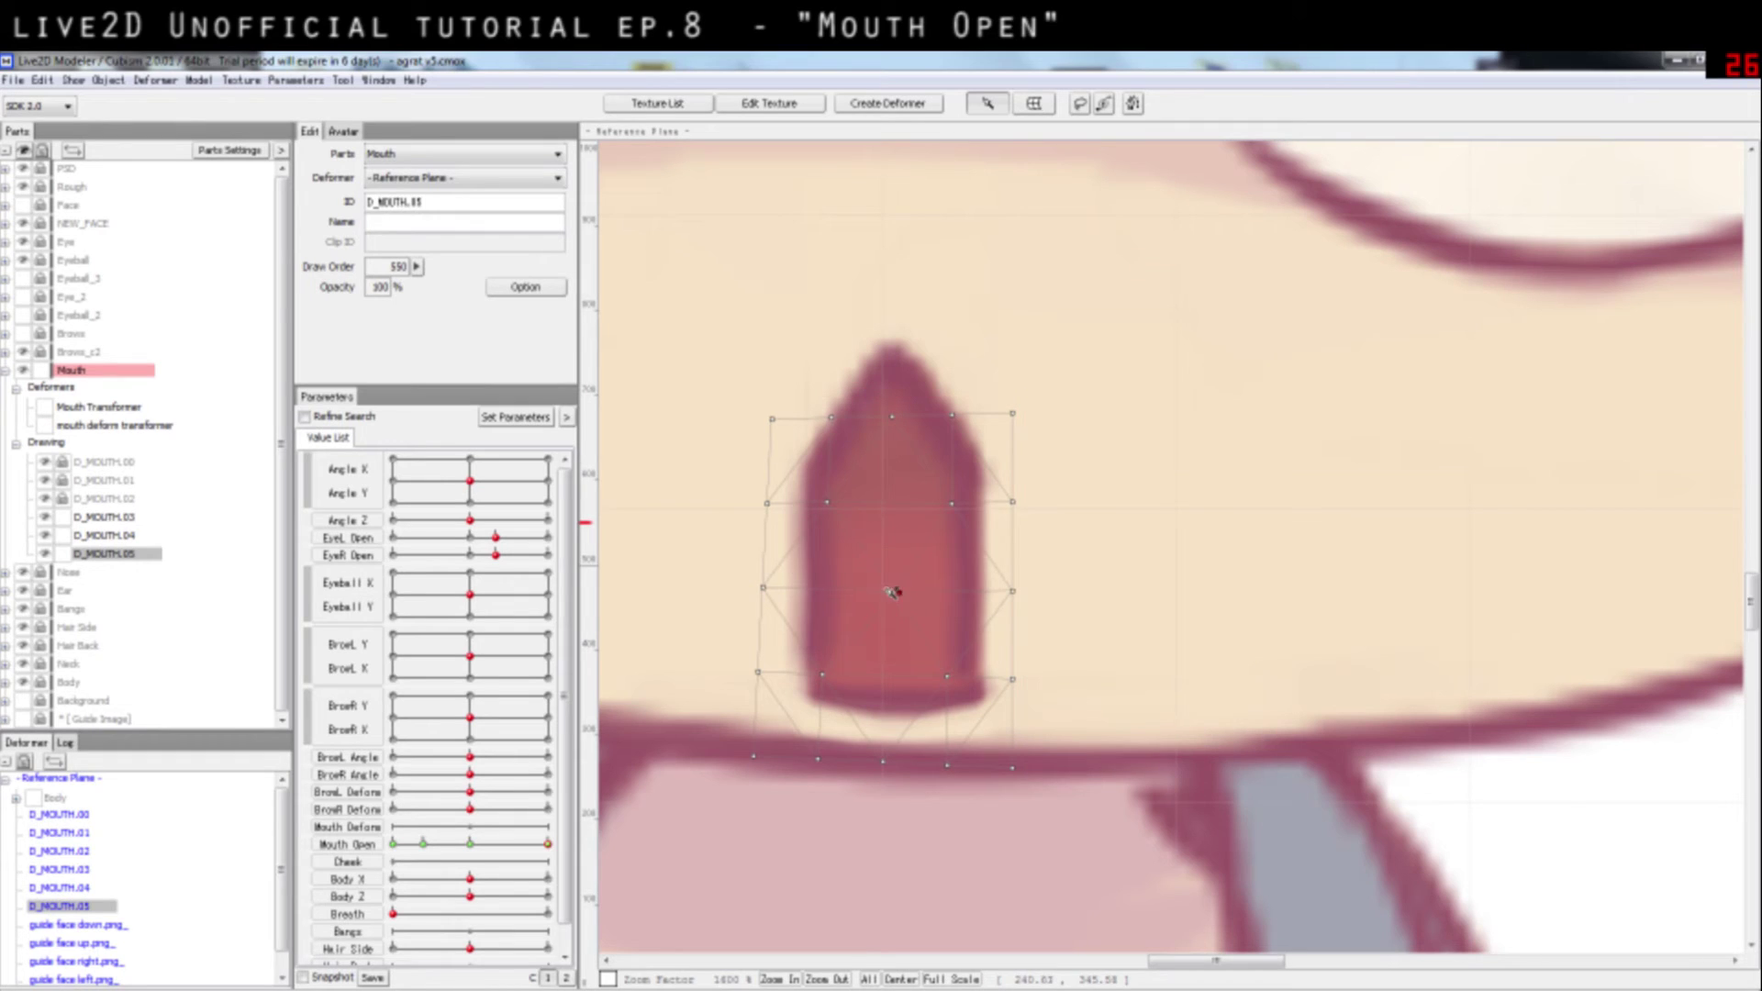
left_click(913, 592)
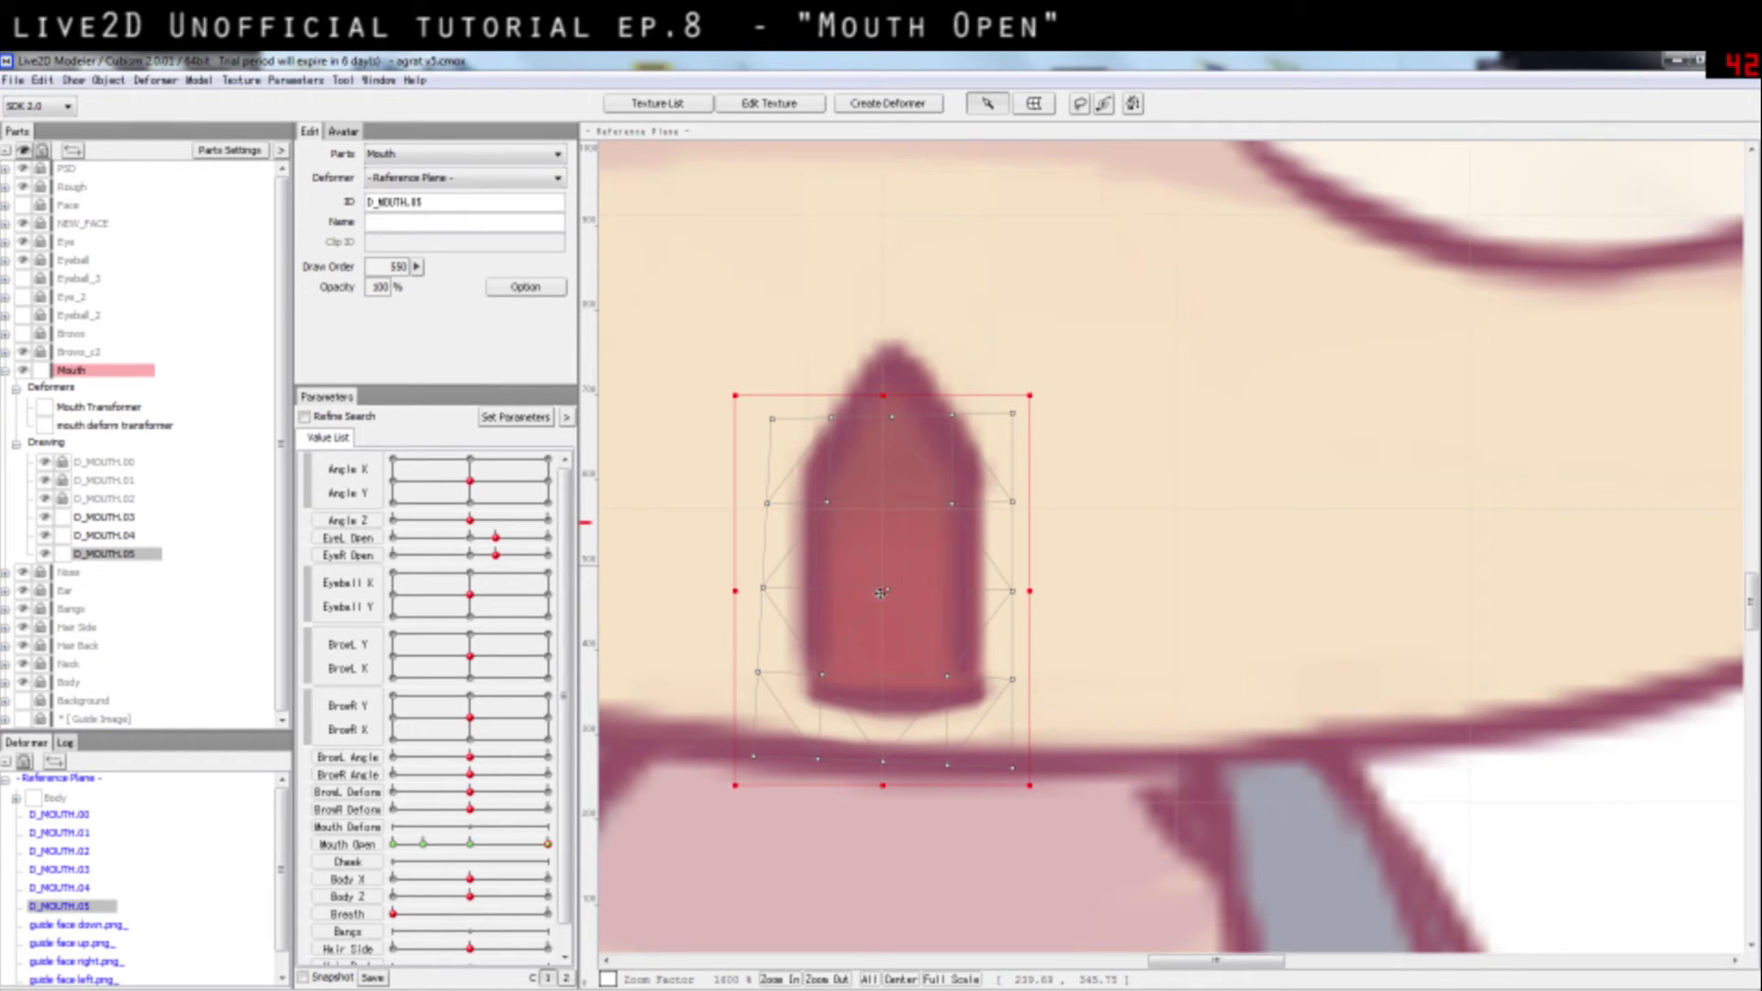
left_click_drag(880, 593, 899, 606)
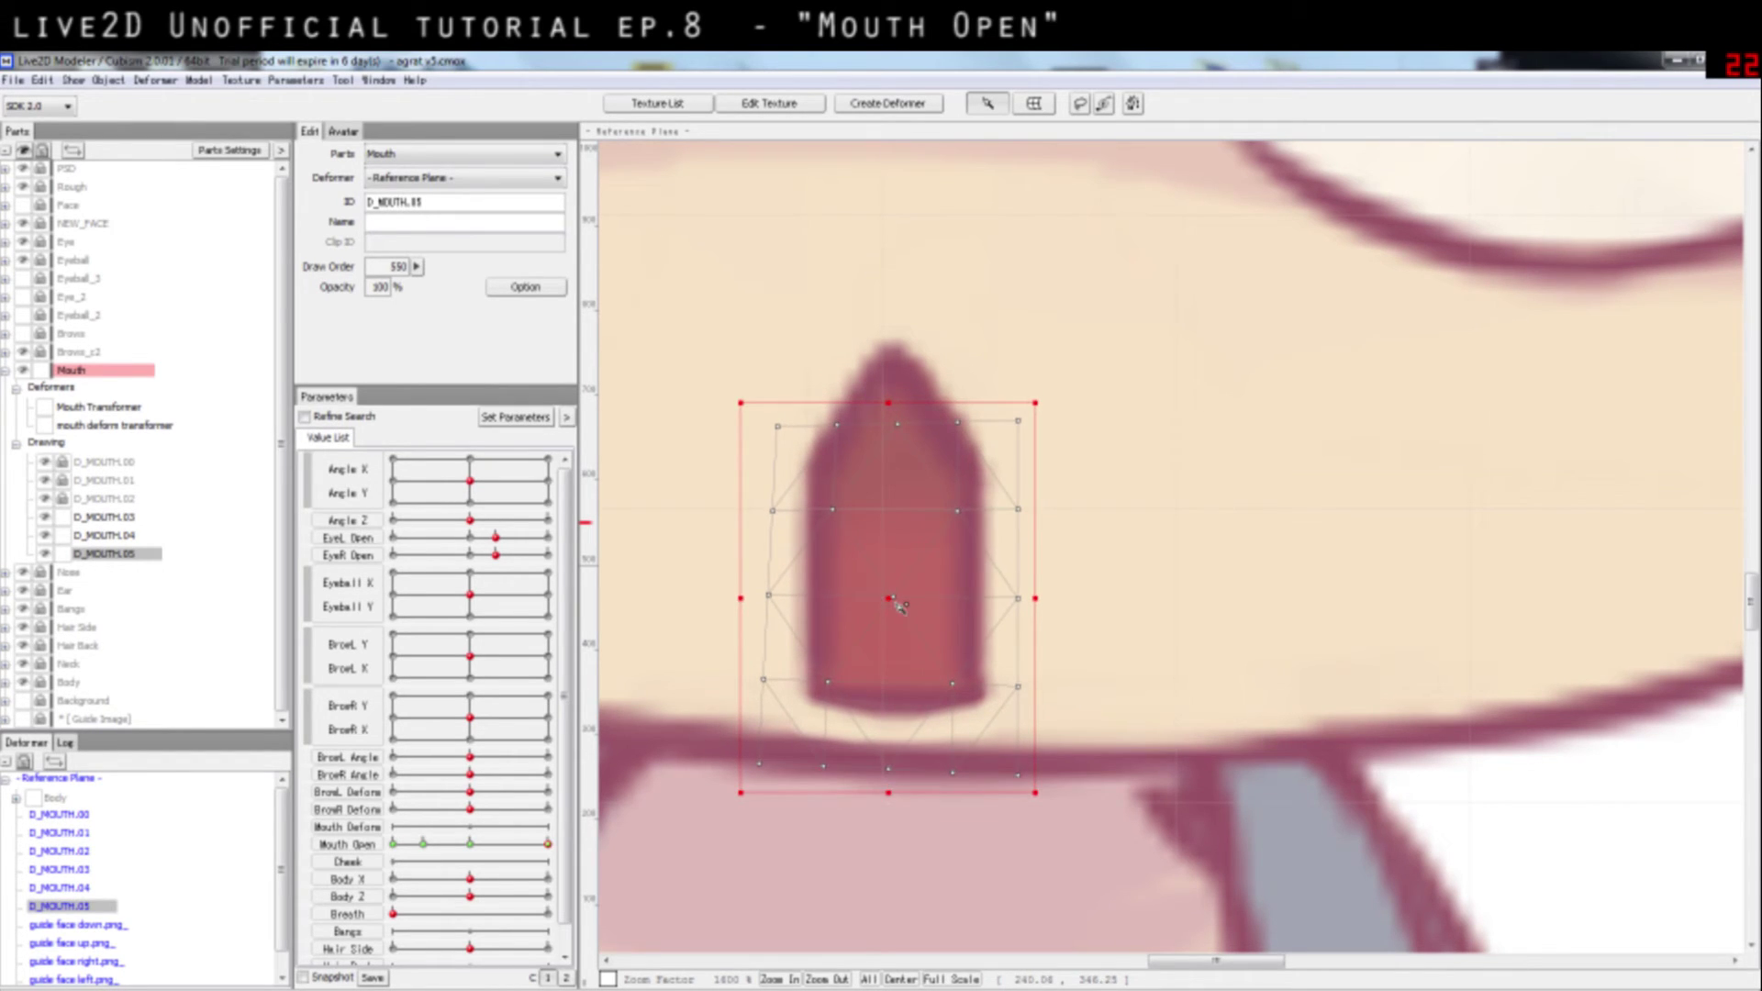
left_click(1204, 645)
left_click(994, 632)
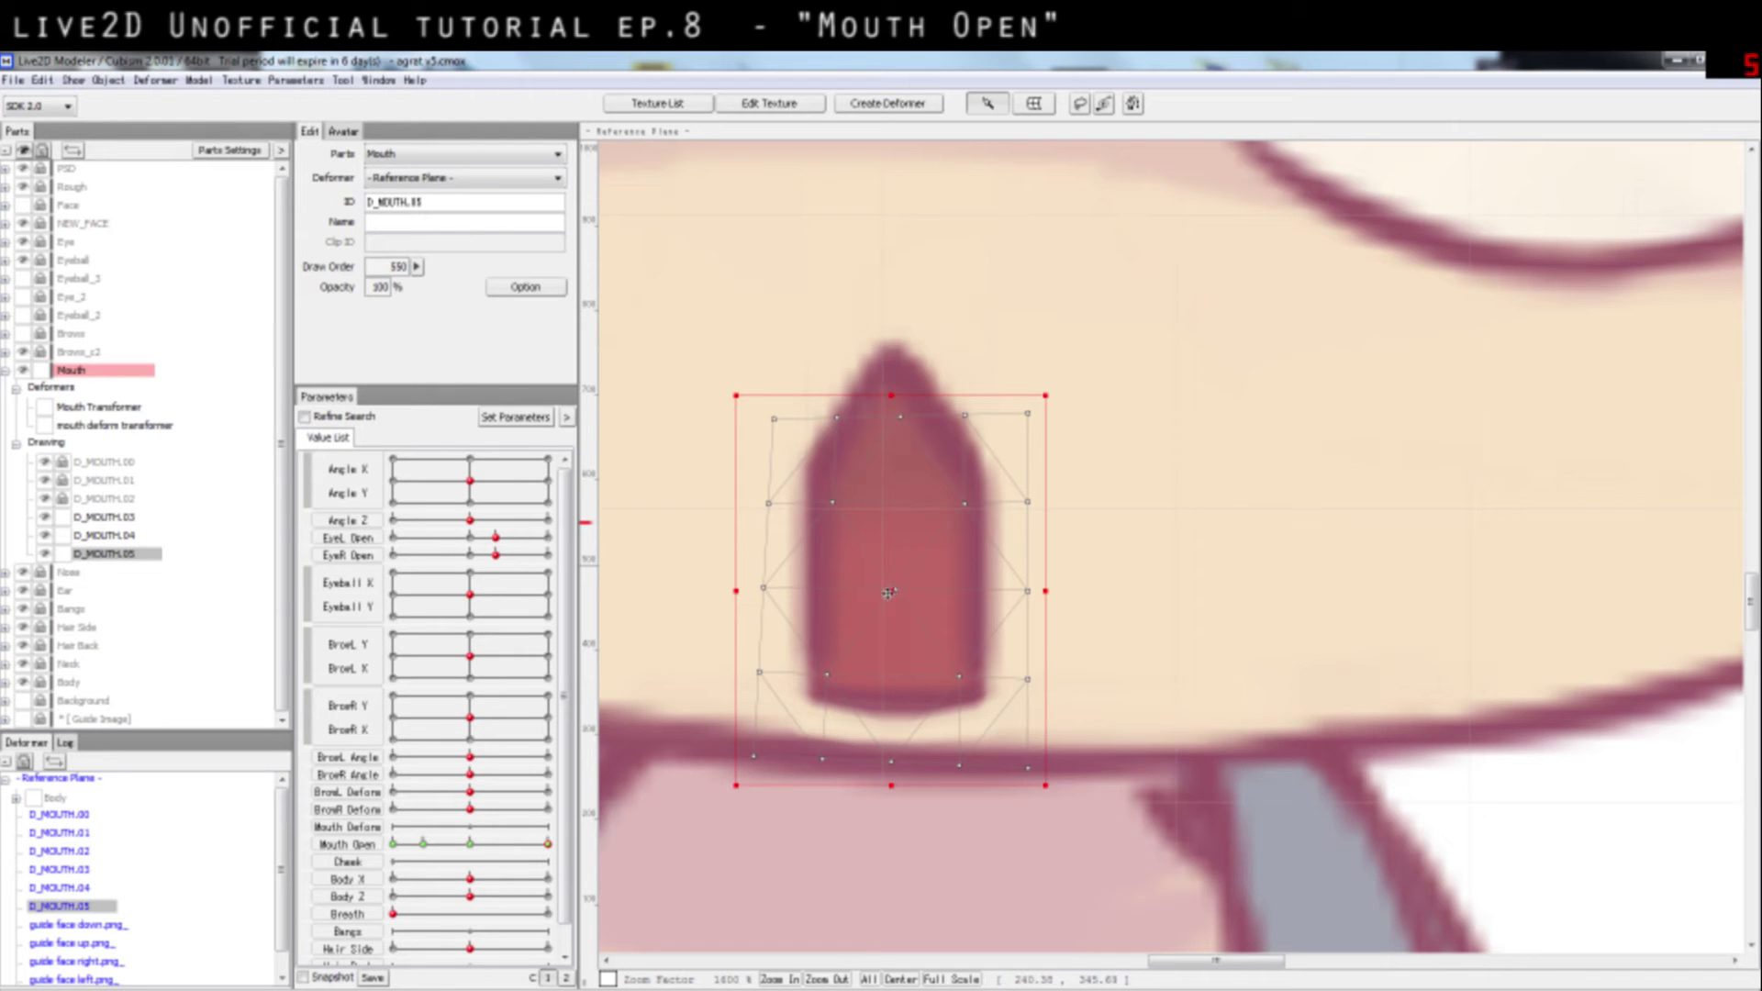
Step: Nudge D_MOUTH.05 slightly down and narrow it a little, keeping its side lines centred on the fully open mouth's edges
left_click_drag(888, 593, 888, 597)
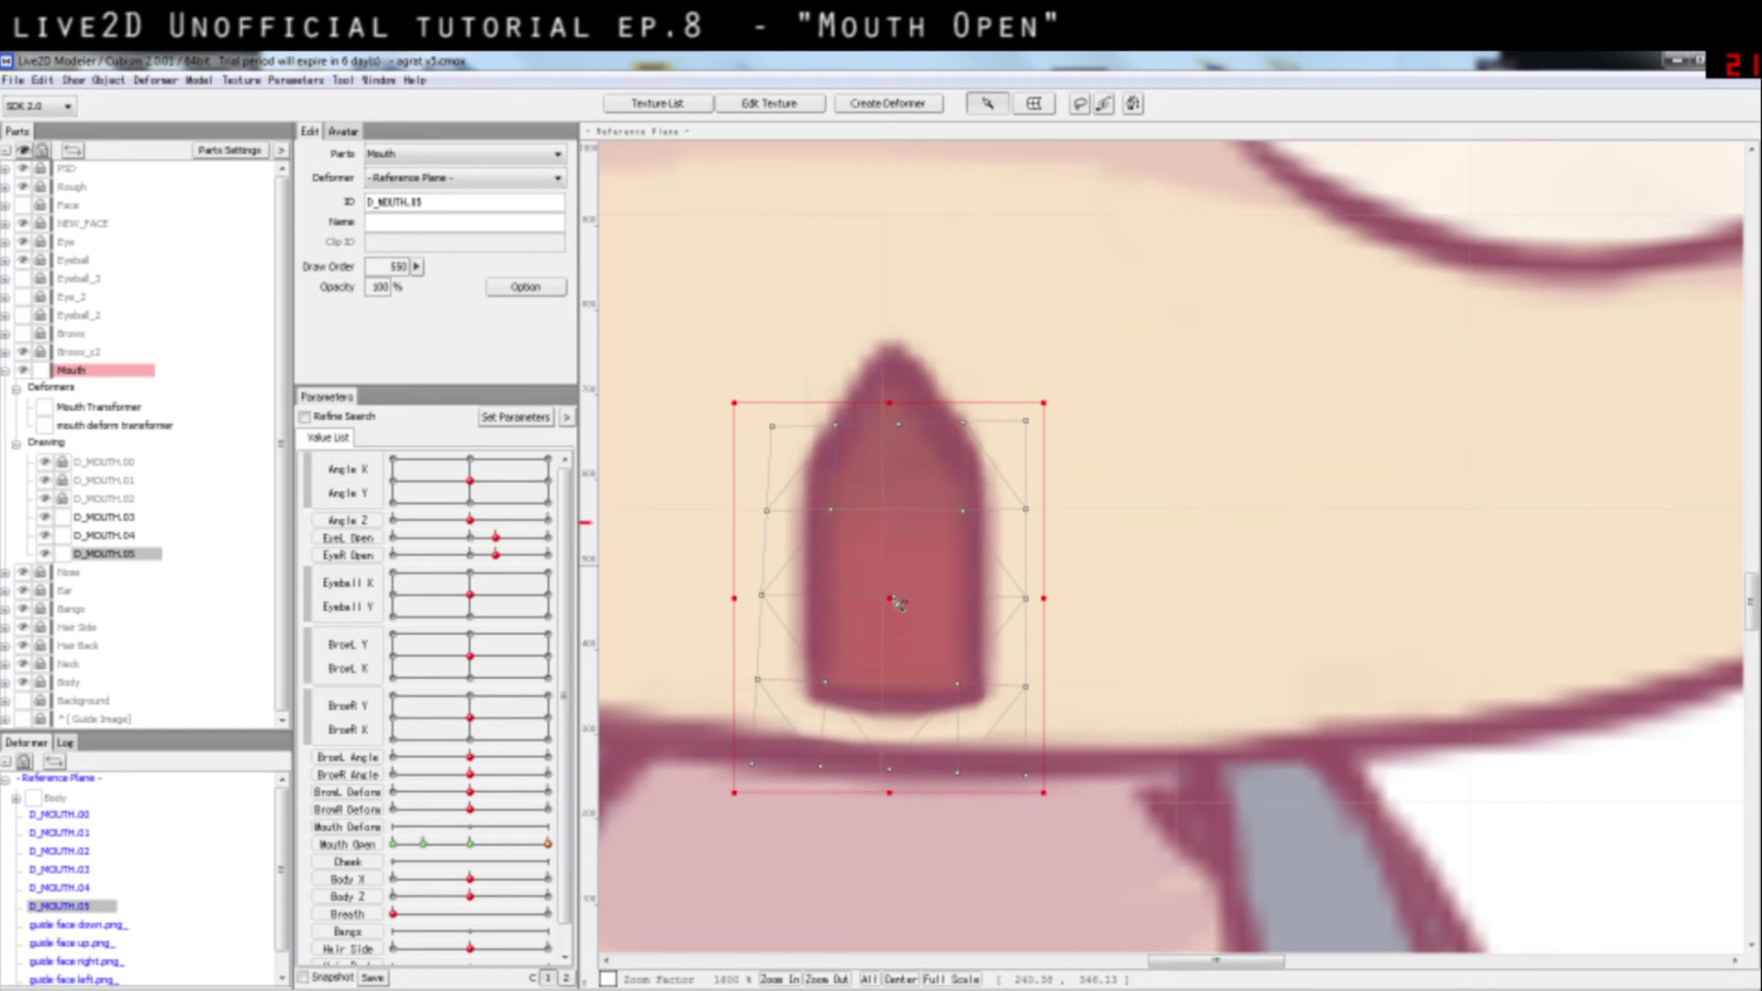
left_click(1108, 616)
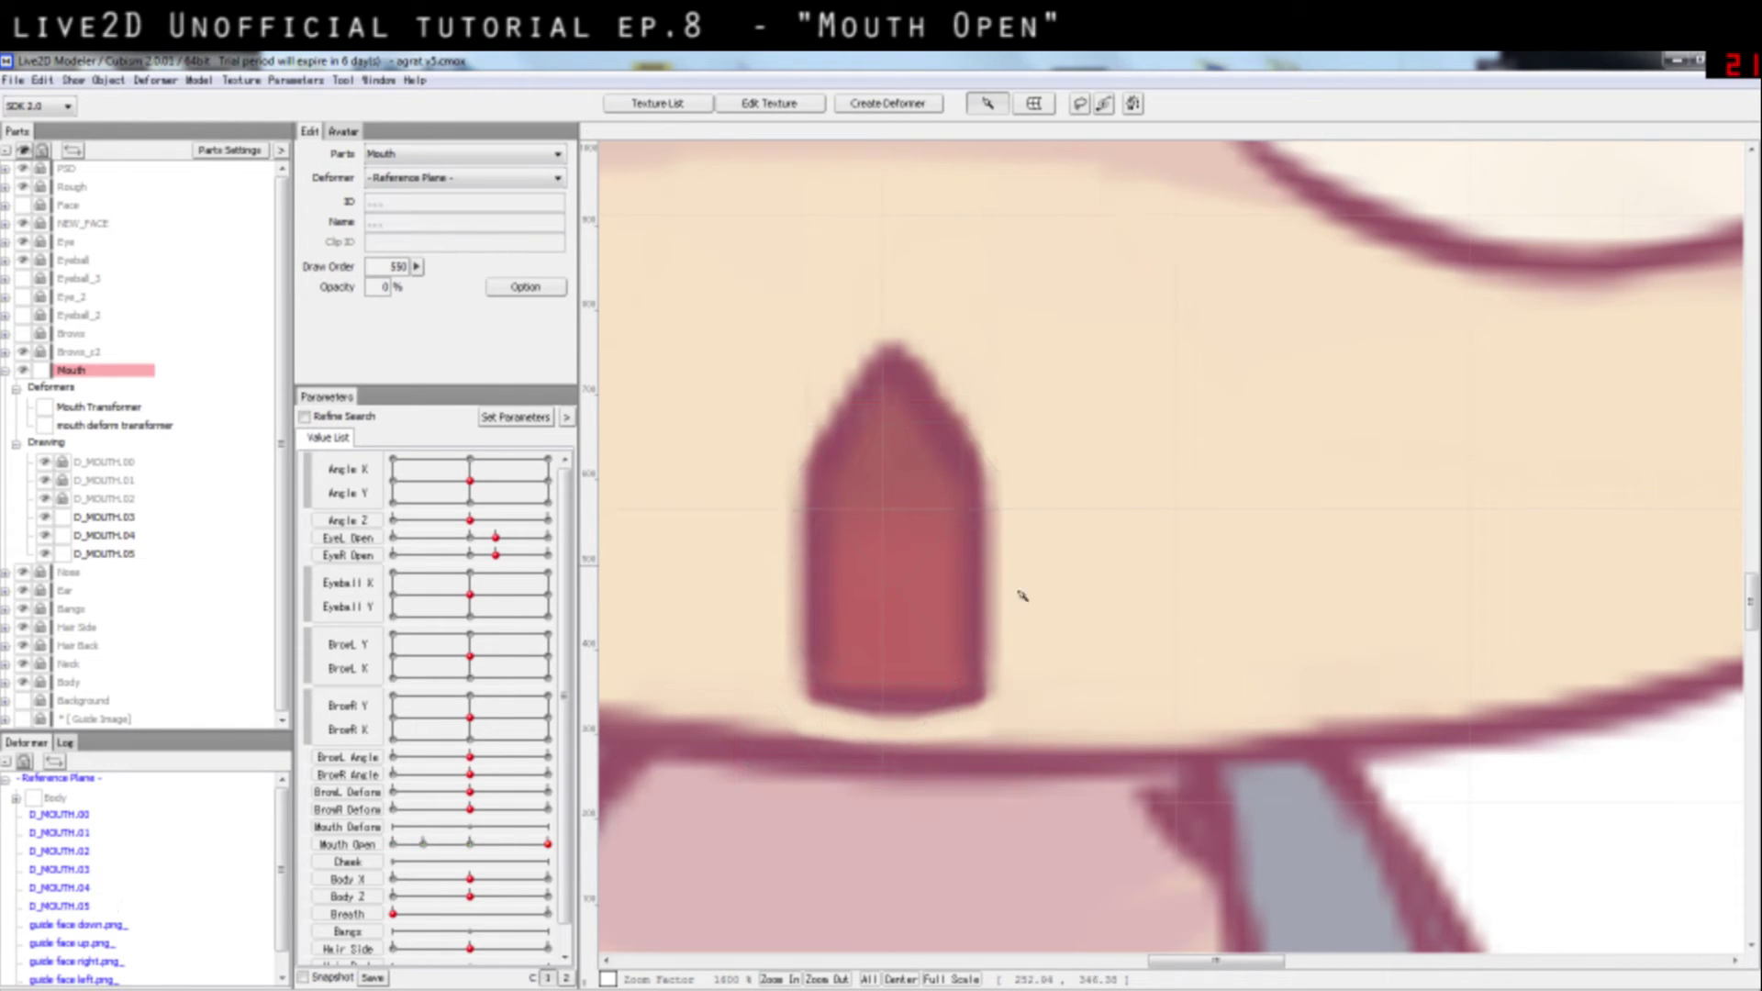
left_click(972, 580)
scroll(1130, 585, "down", 2)
left_click(1259, 571)
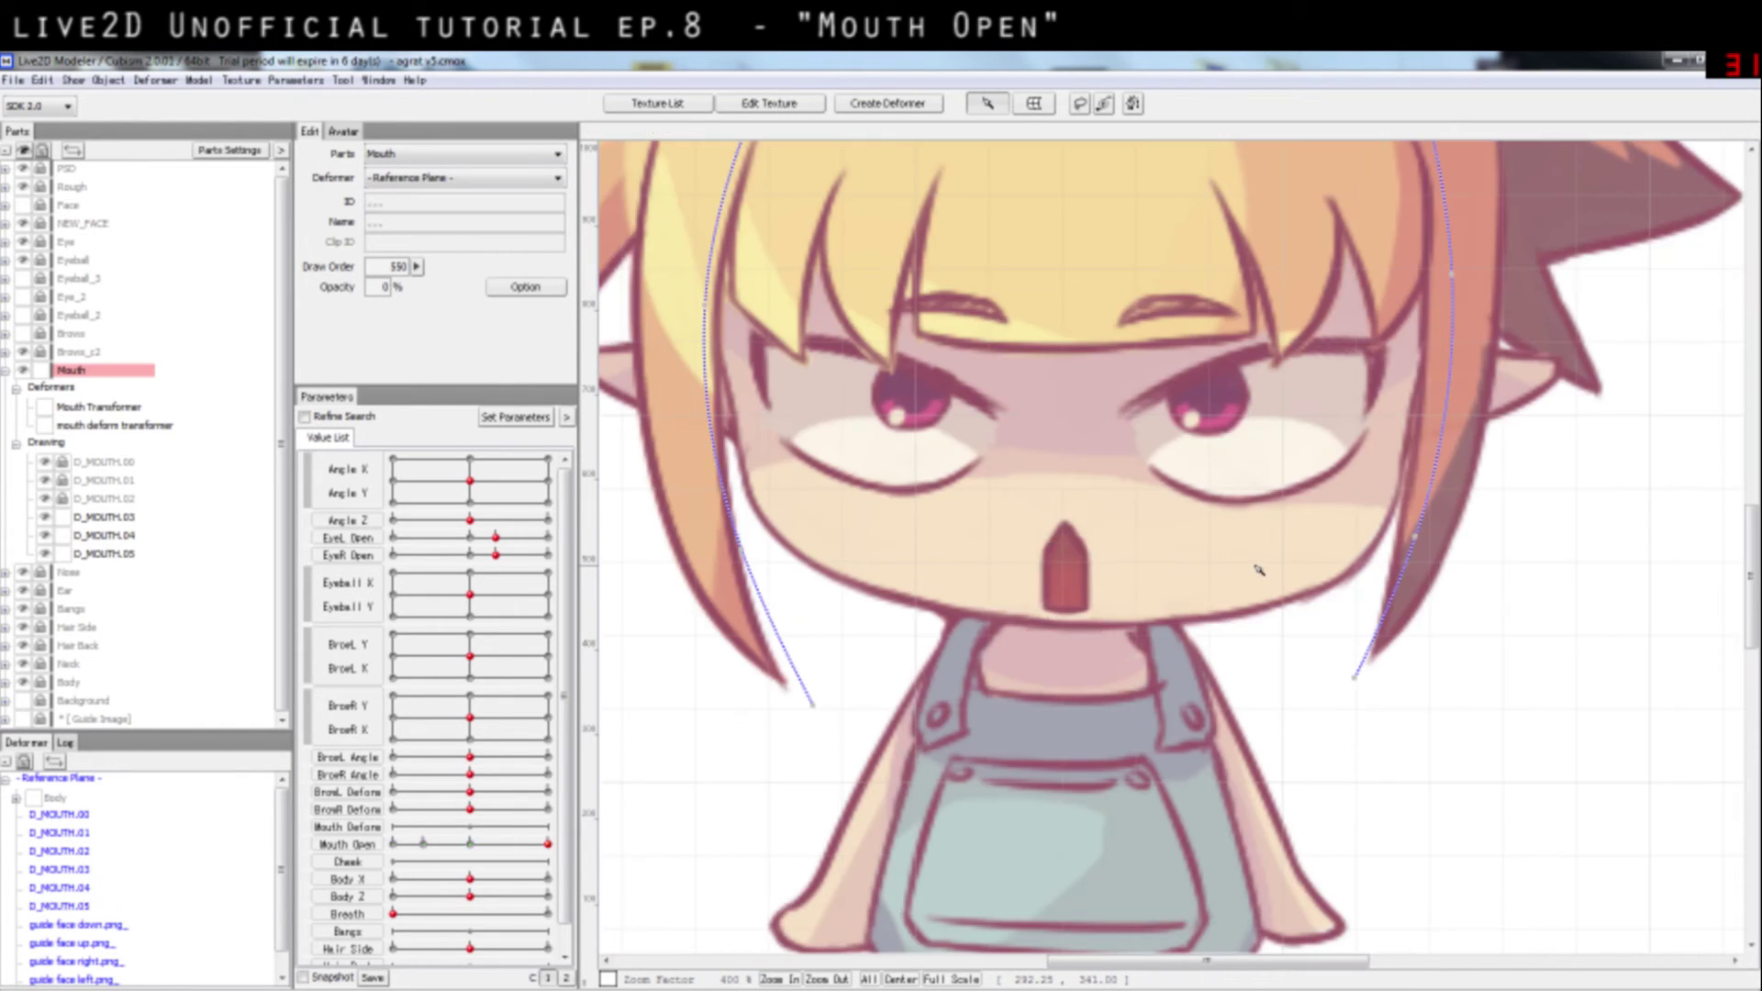
scroll(1218, 554, "up", 2)
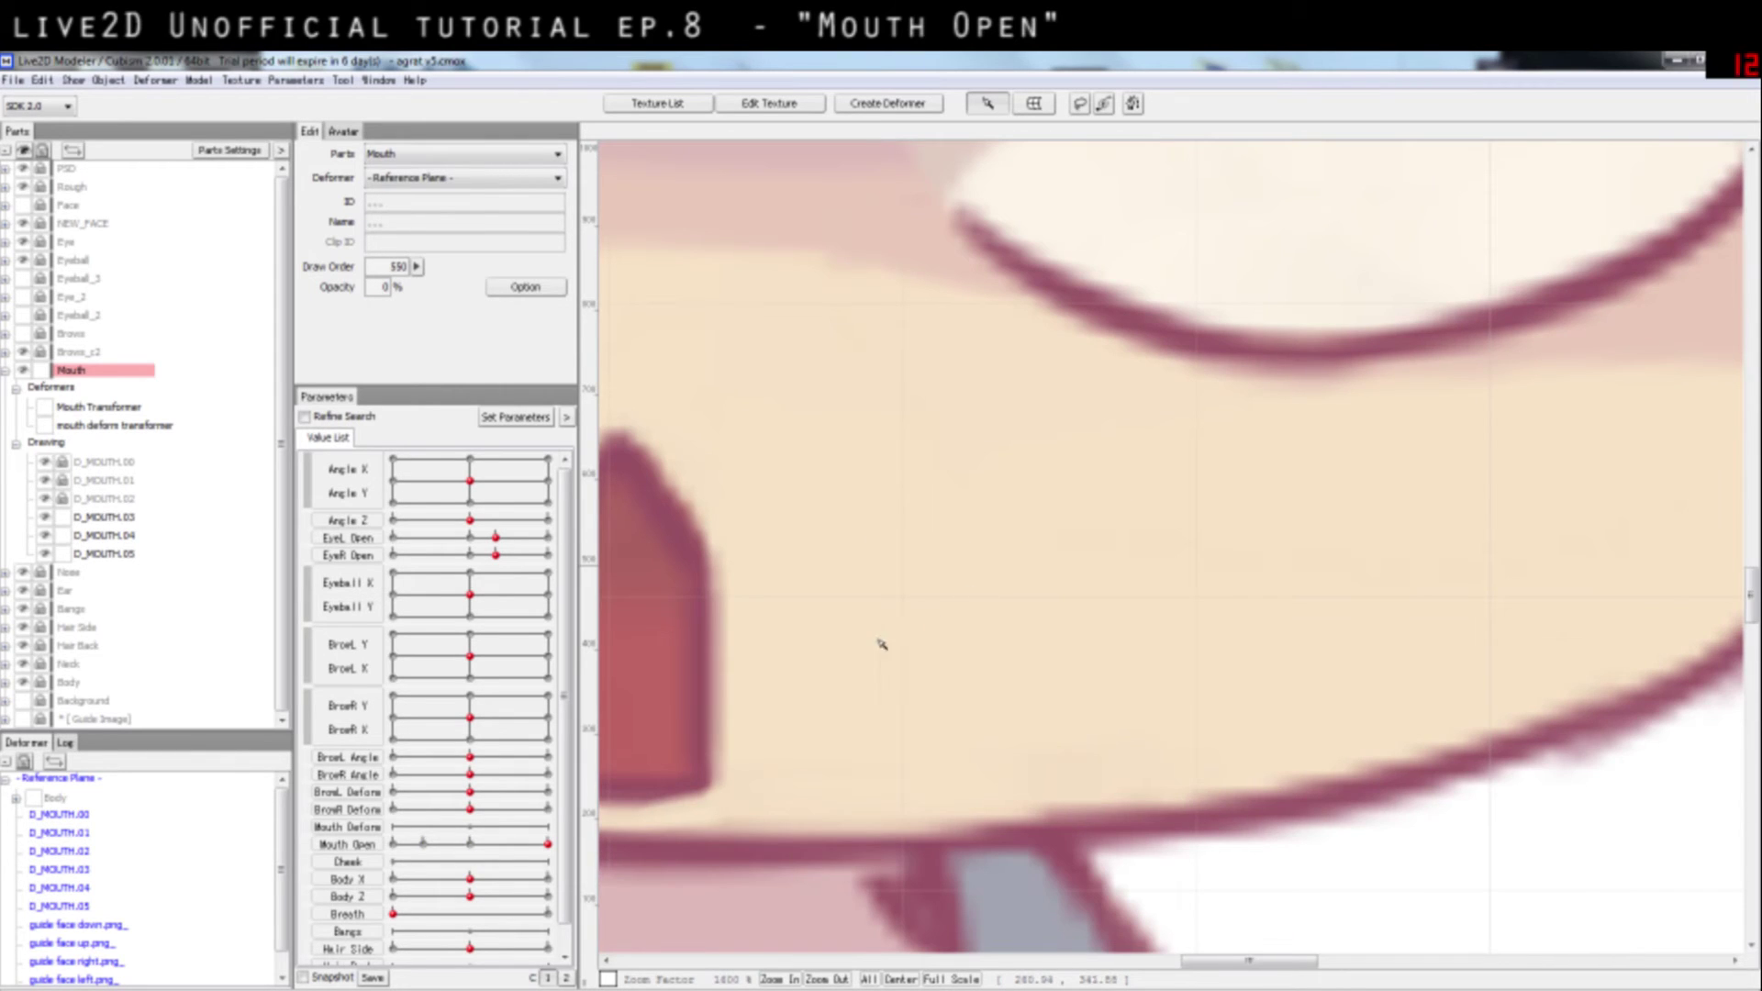
left_click_drag(876, 641, 1136, 606)
left_click(969, 620)
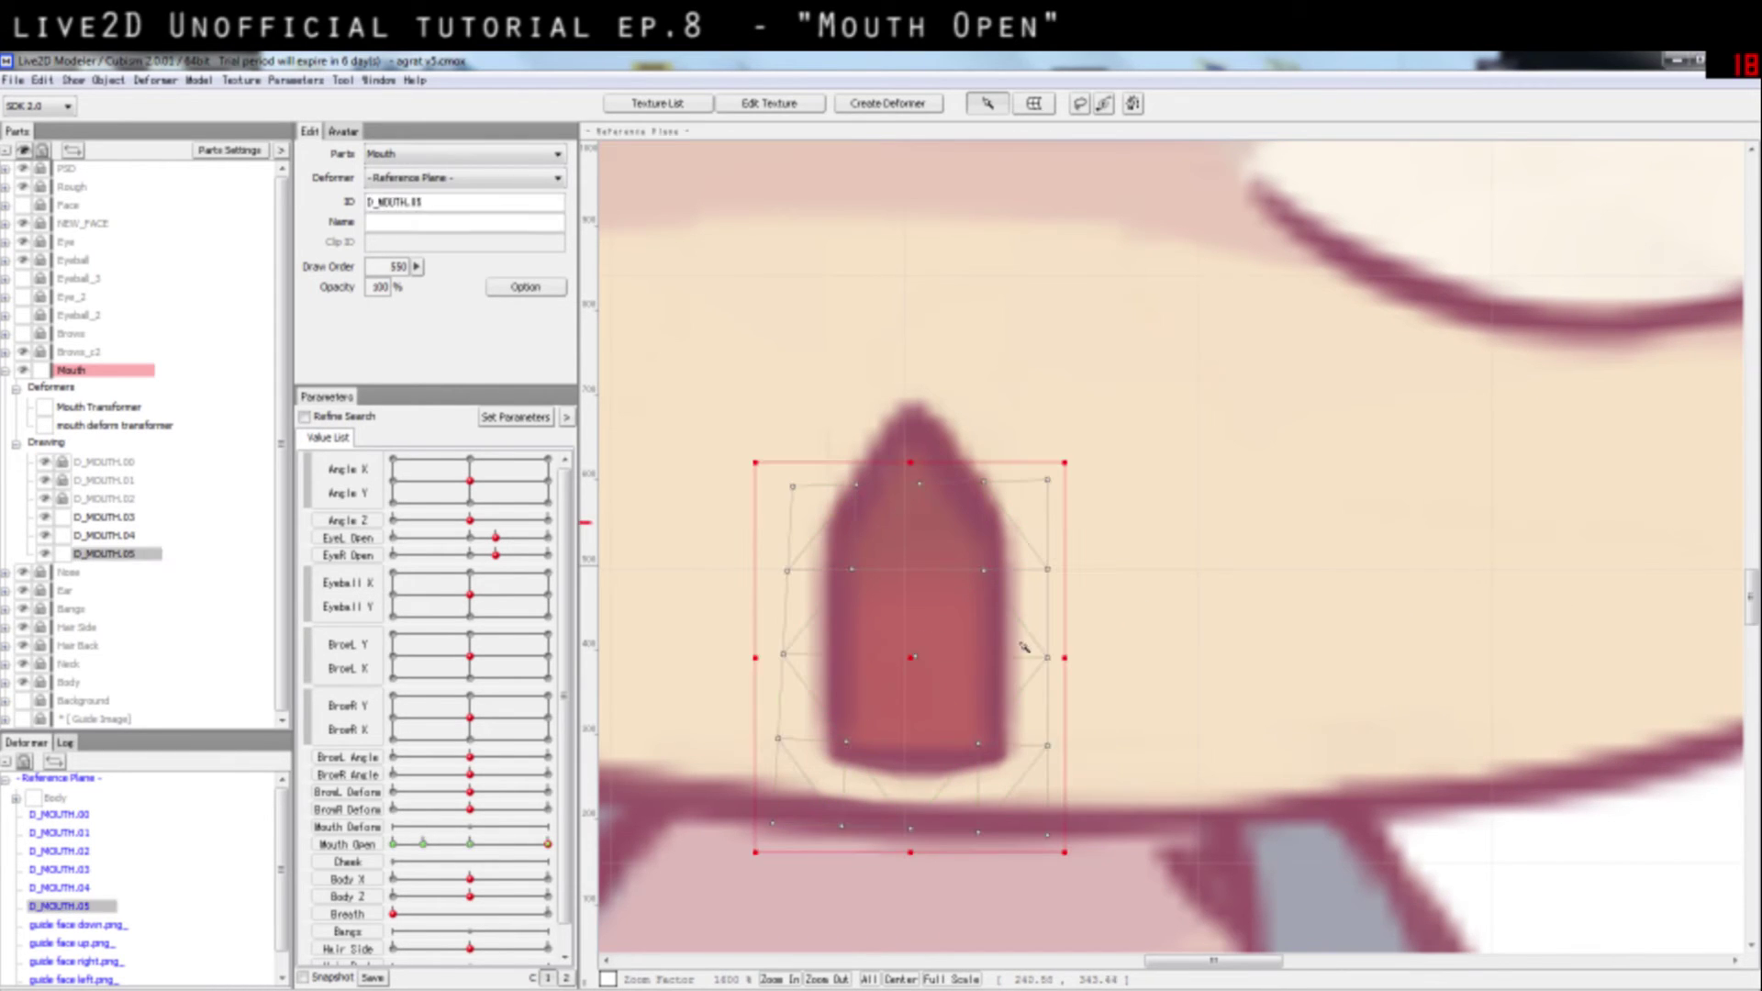
left_click_drag(1062, 657, 1055, 657)
left_click_drag(906, 661, 913, 661)
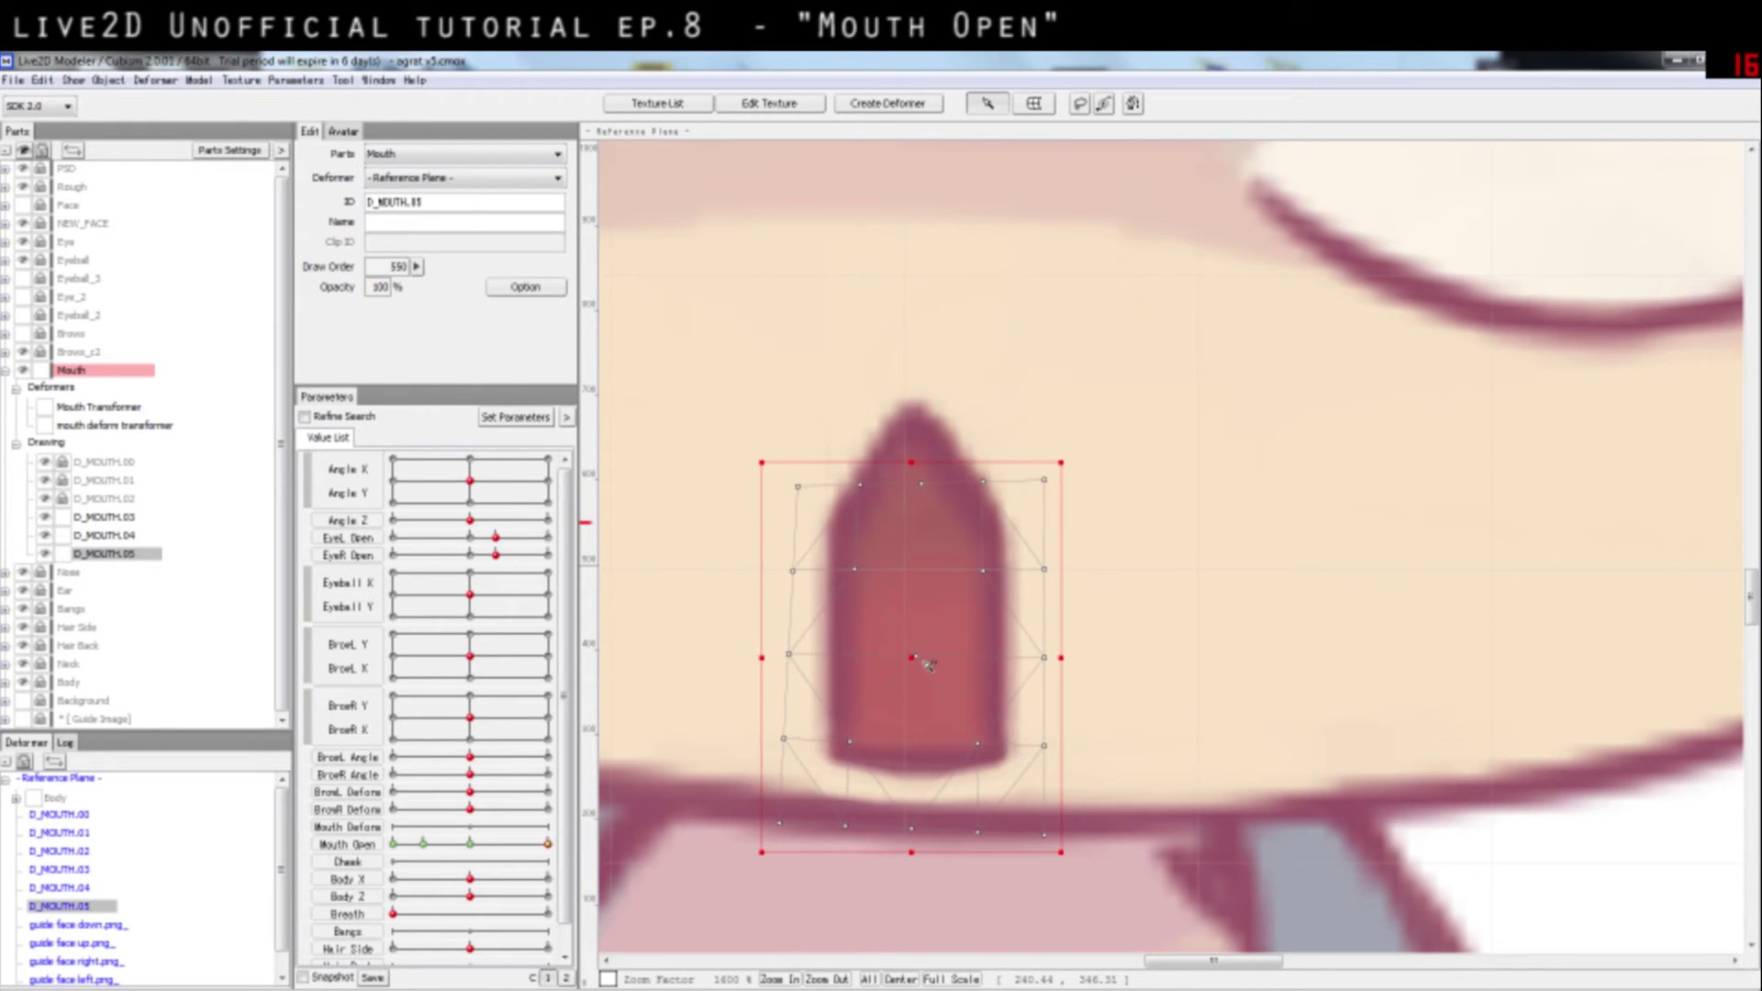
Step: Lock D_MOUTH.03 and D_MOUTH.04 so that only D_MOUTH.05's mesh points can be selected
left_click(856, 342)
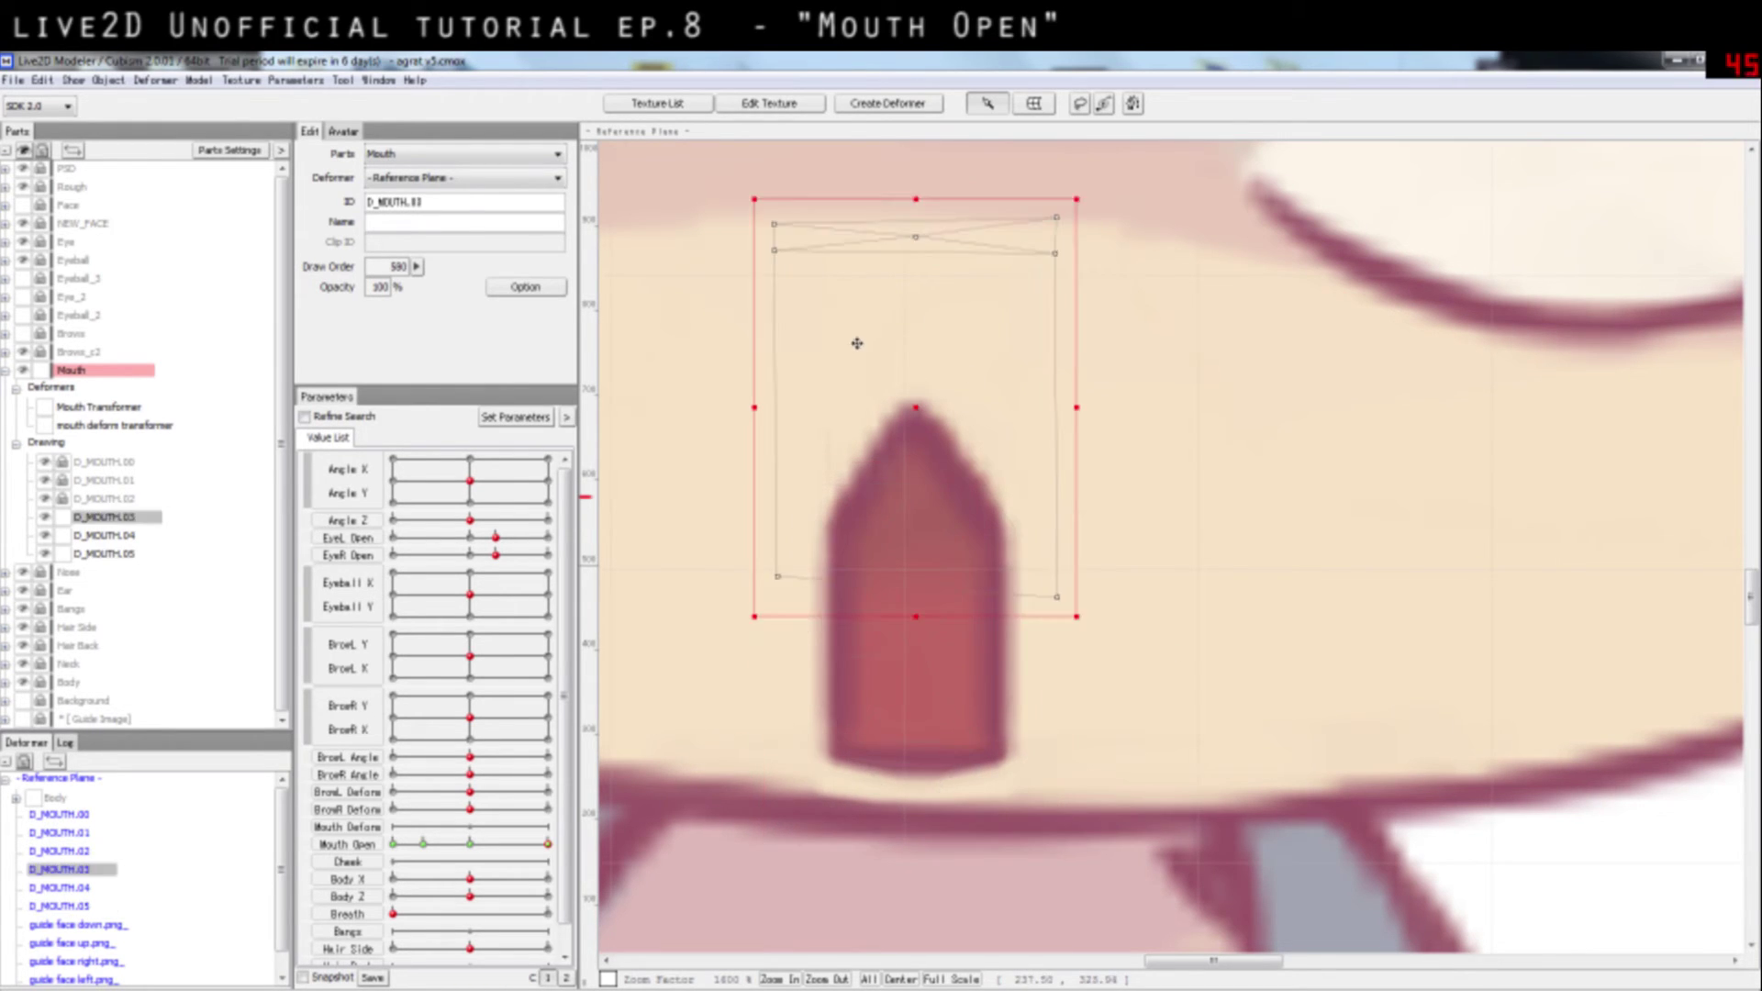
left_click_drag(680, 409, 801, 857)
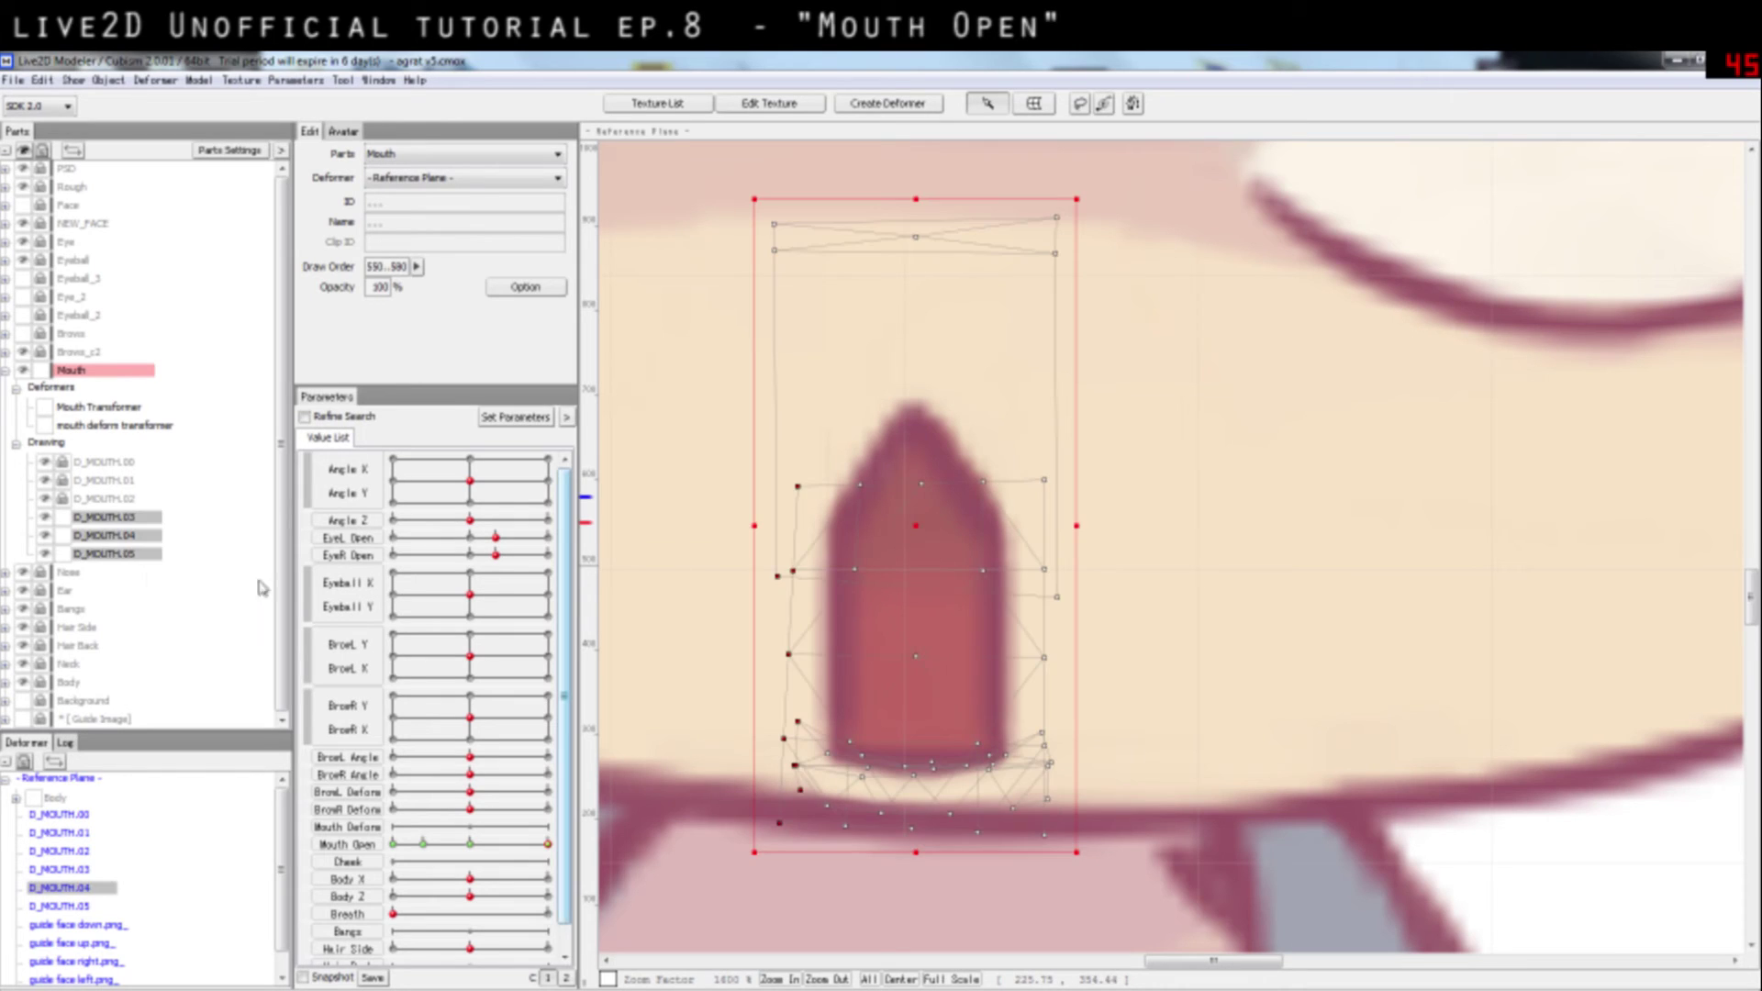
left_click(62, 517)
left_click(63, 535)
Step: Try to pull the outer left and right mesh point columns of D_MOUTH.05 inward toward the mouth
left_click_drag(734, 442, 819, 890)
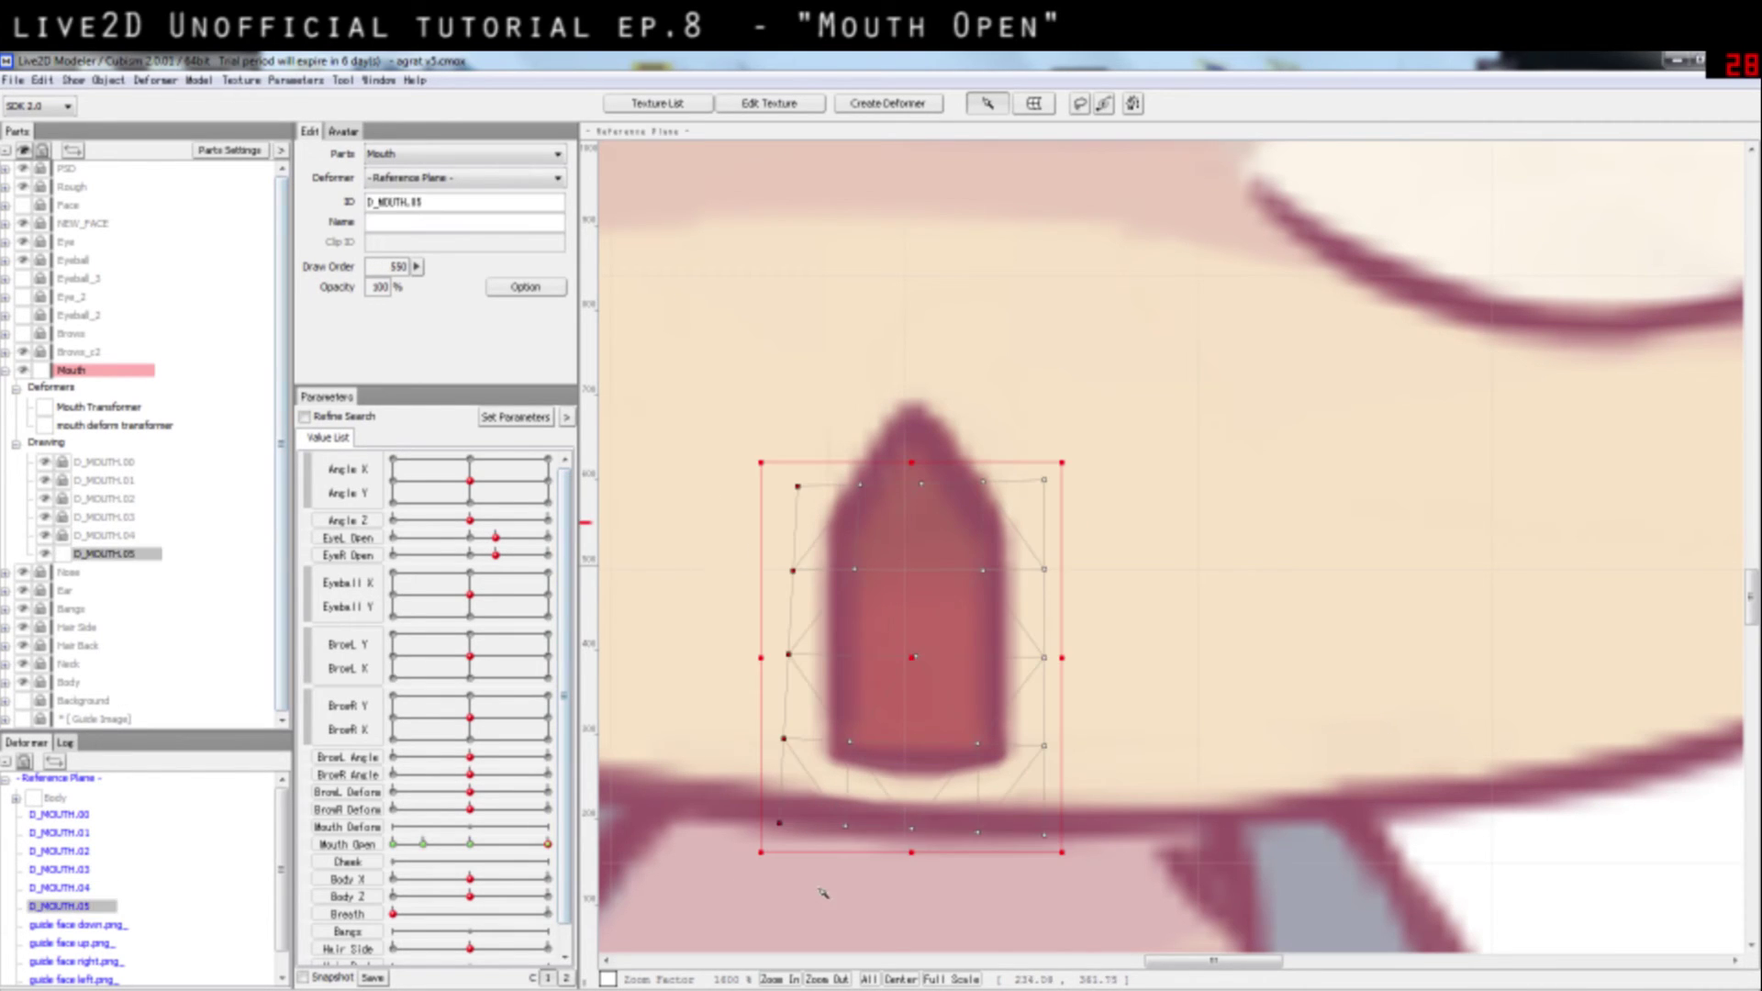
left_click_drag(791, 657, 797, 659)
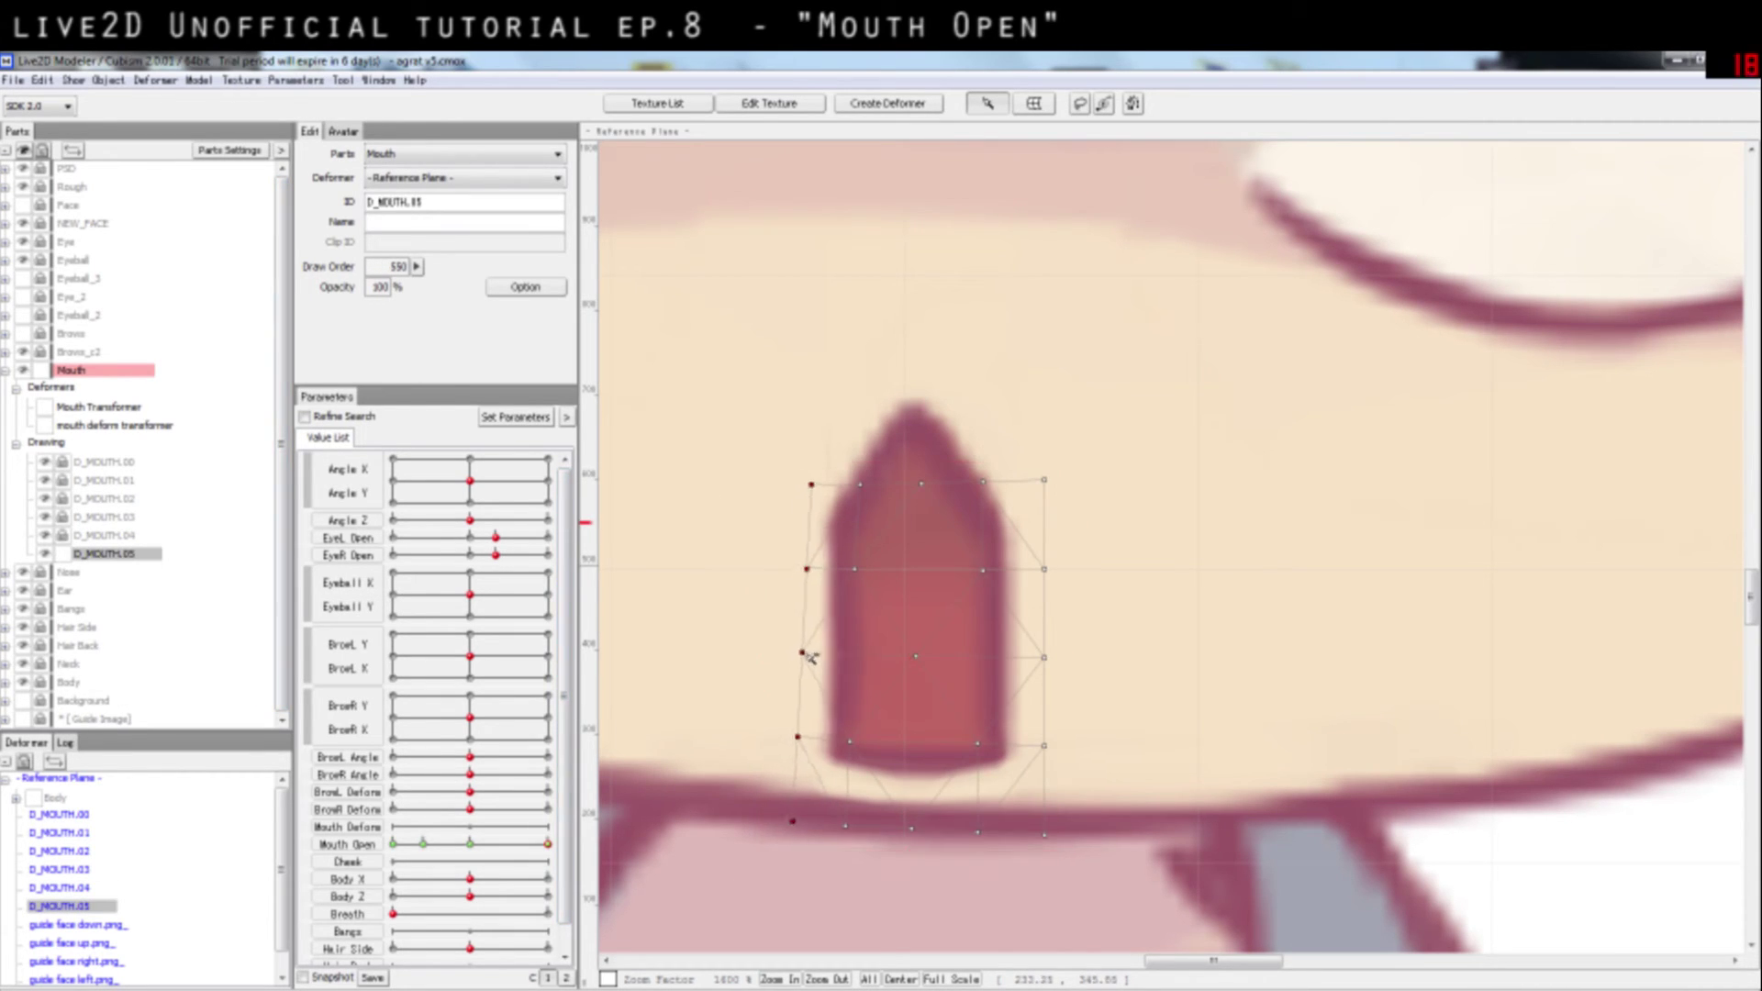
left_click(1184, 427)
left_click_drag(1169, 401, 1017, 867)
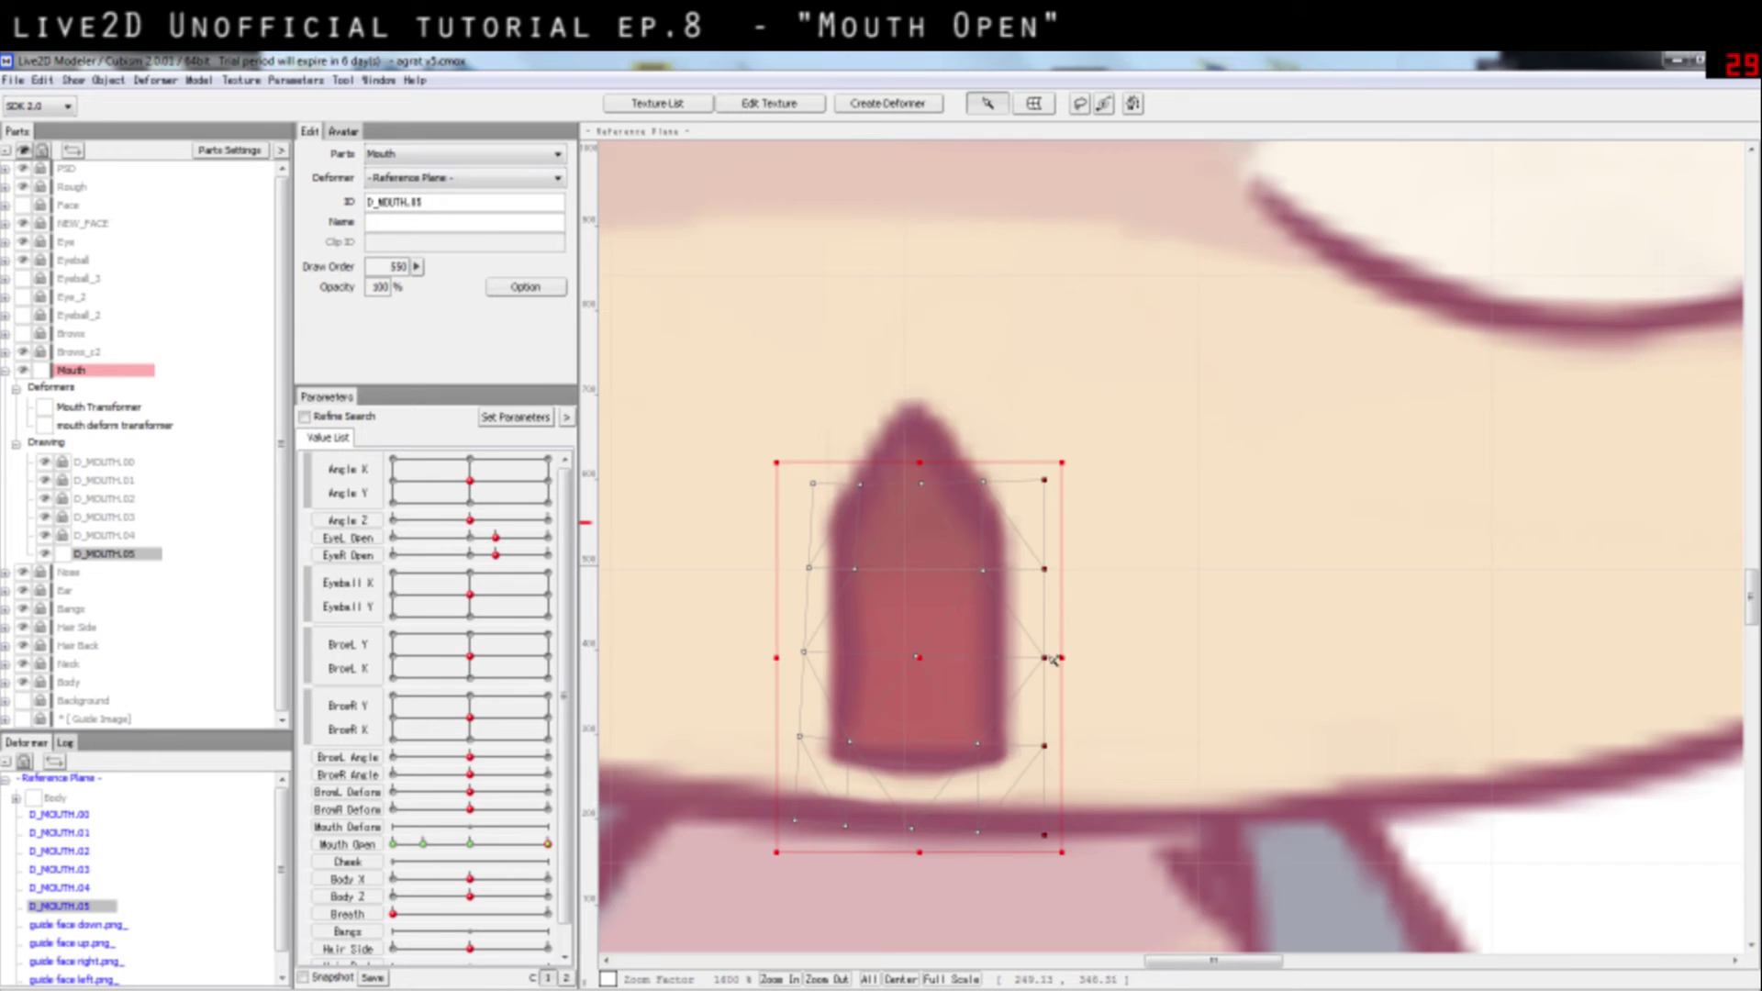
left_click_drag(1055, 659, 1032, 663)
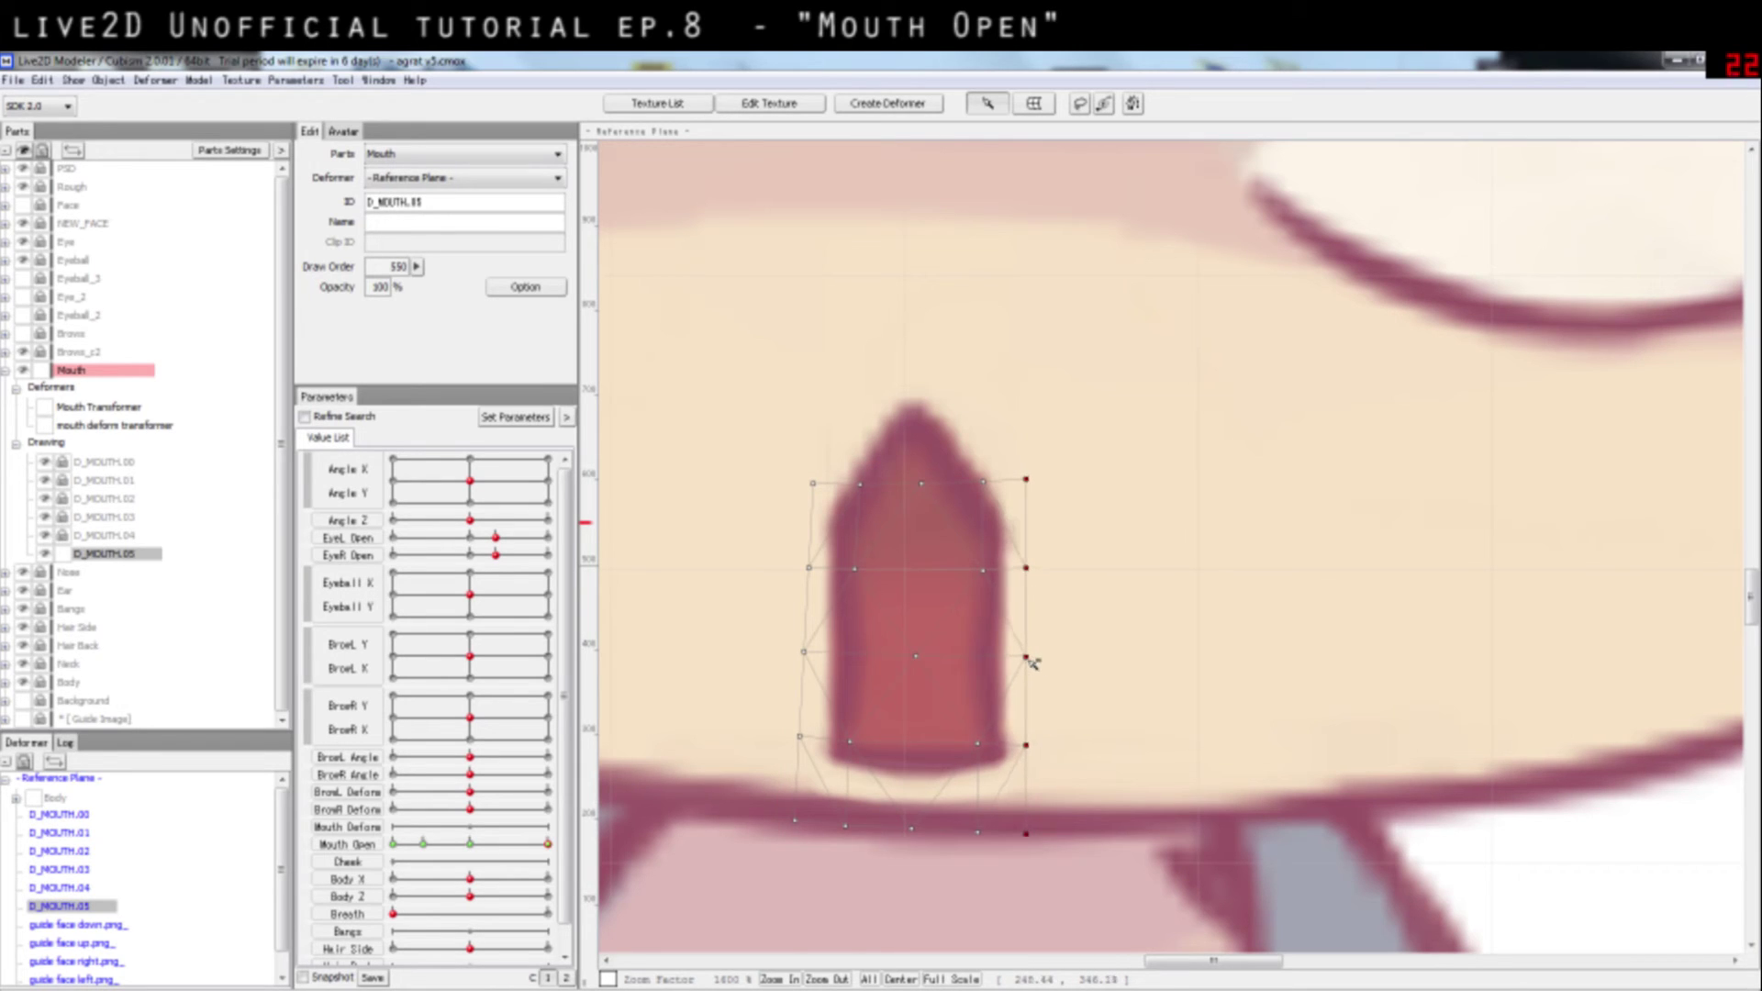
key("ctrl+z")
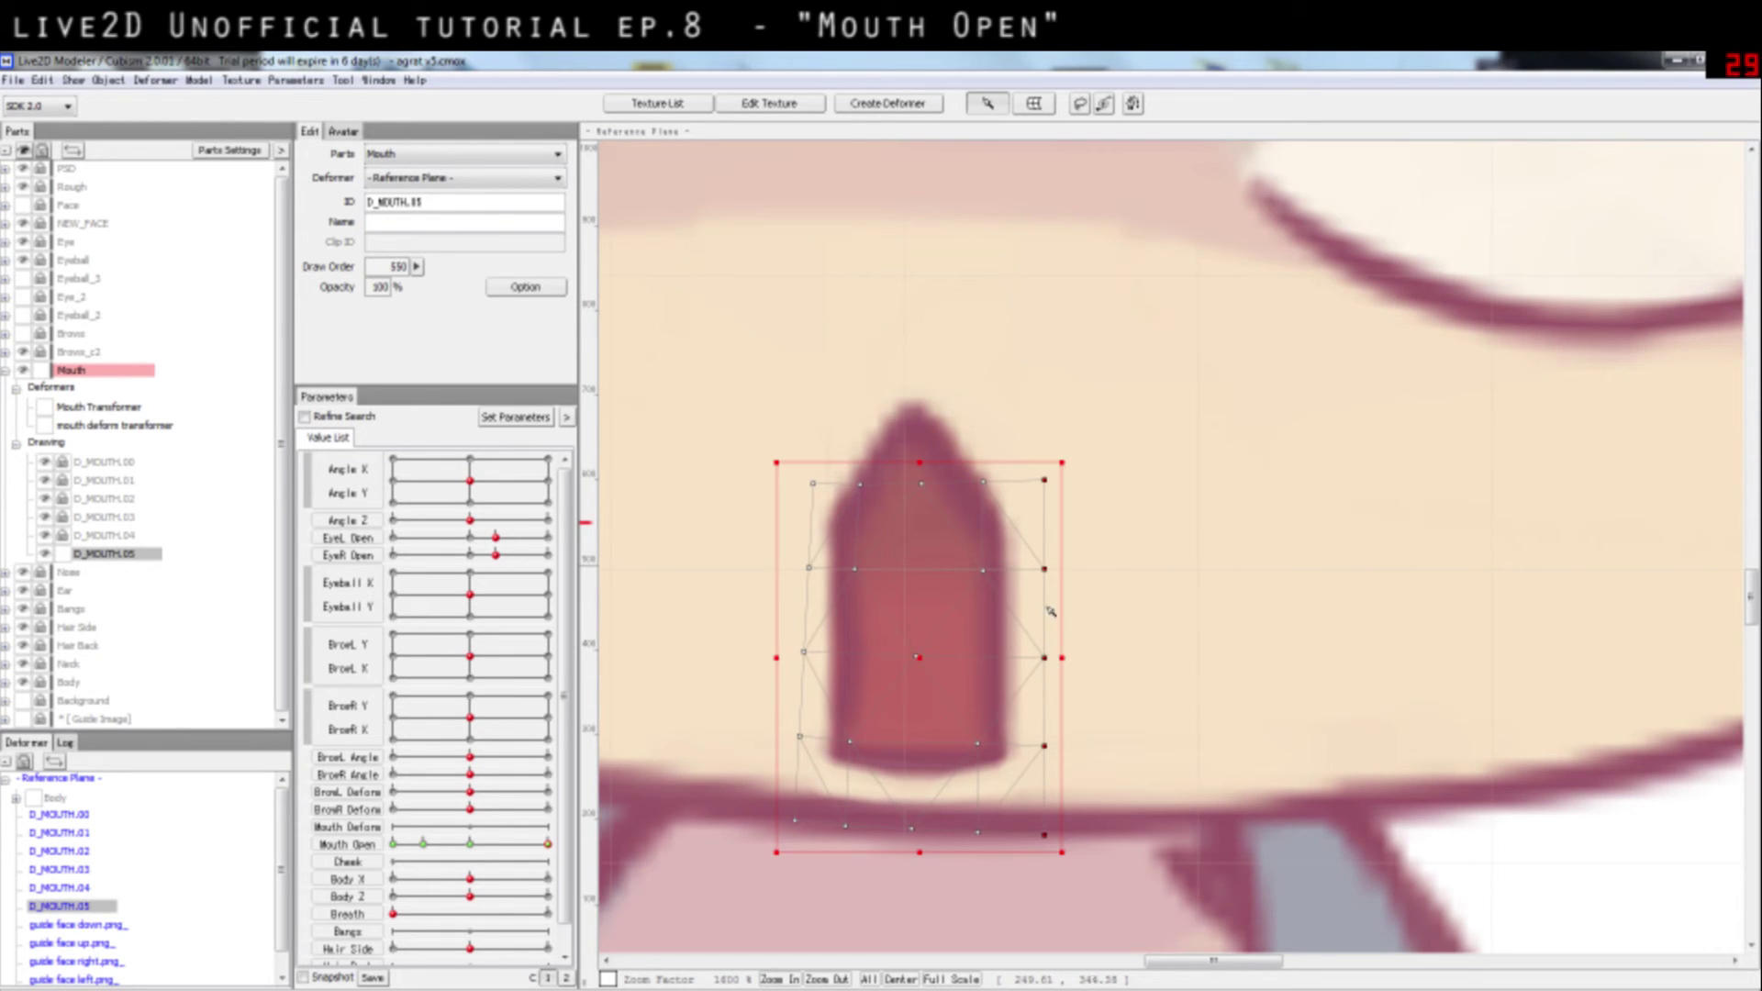
key("alt")
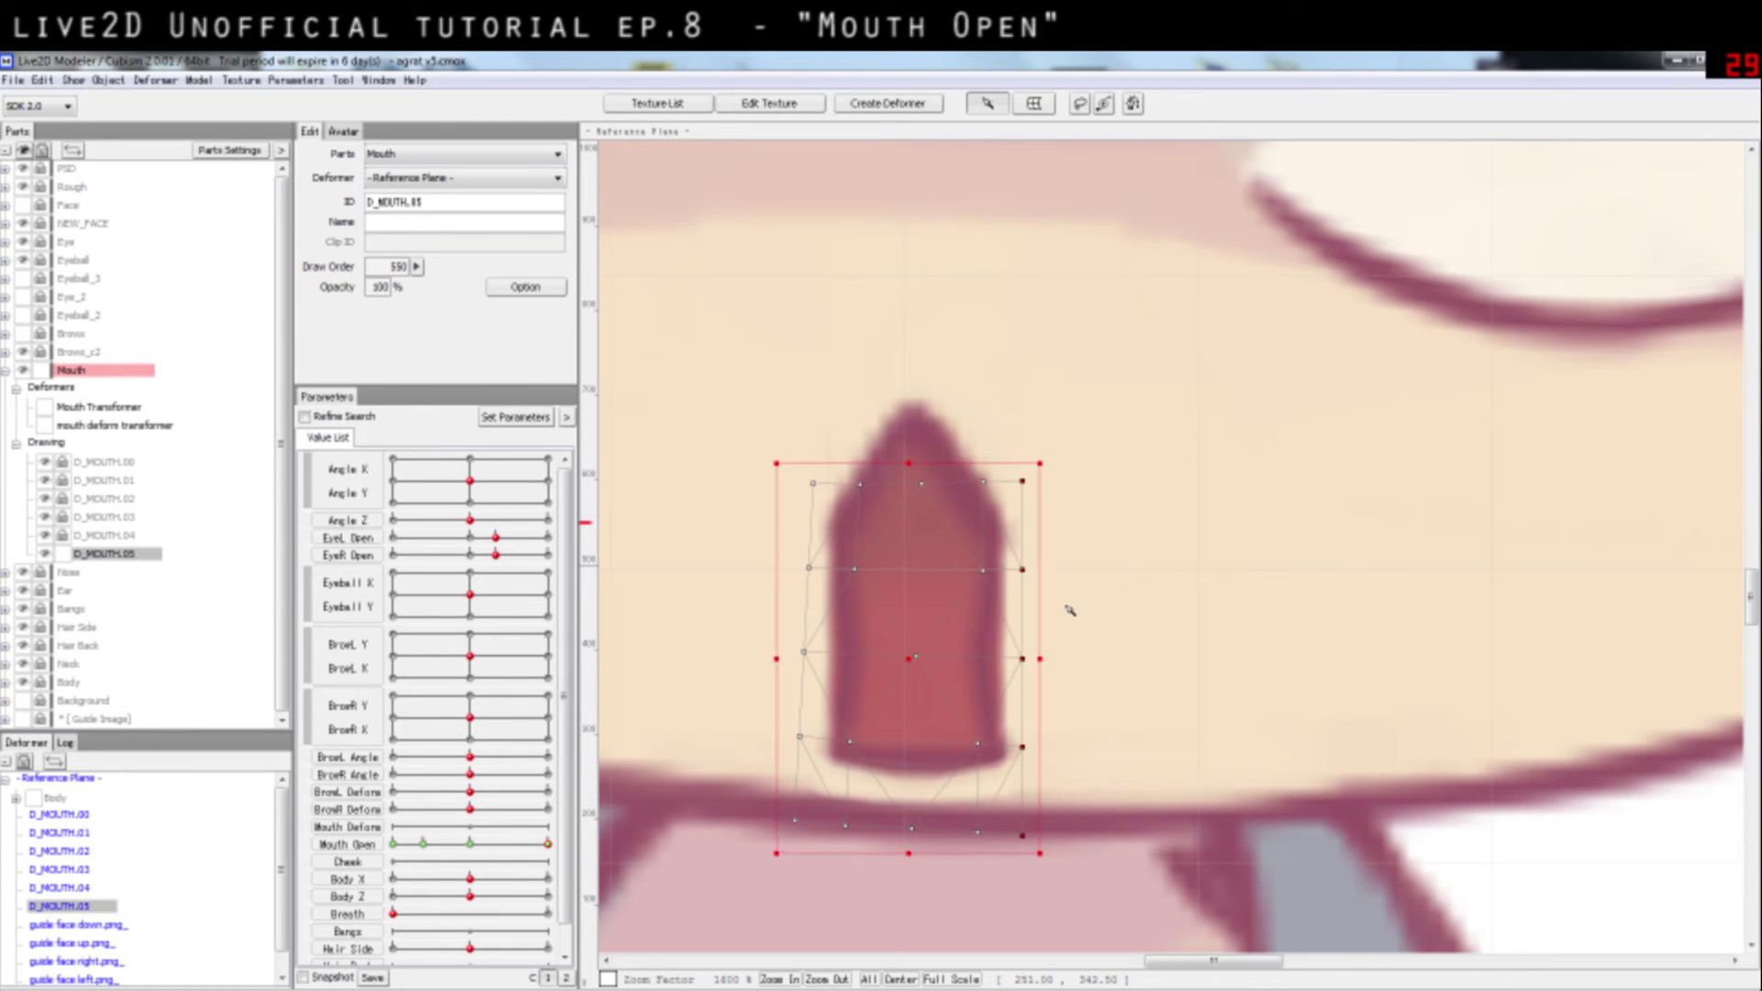
Step: Try bulging D_MOUTH.05's right edge outward at its middle point, and undo the moves of its outer mesh points
left_click(1035, 655)
left_click(988, 655)
left_click_drag(1028, 659, 1040, 658)
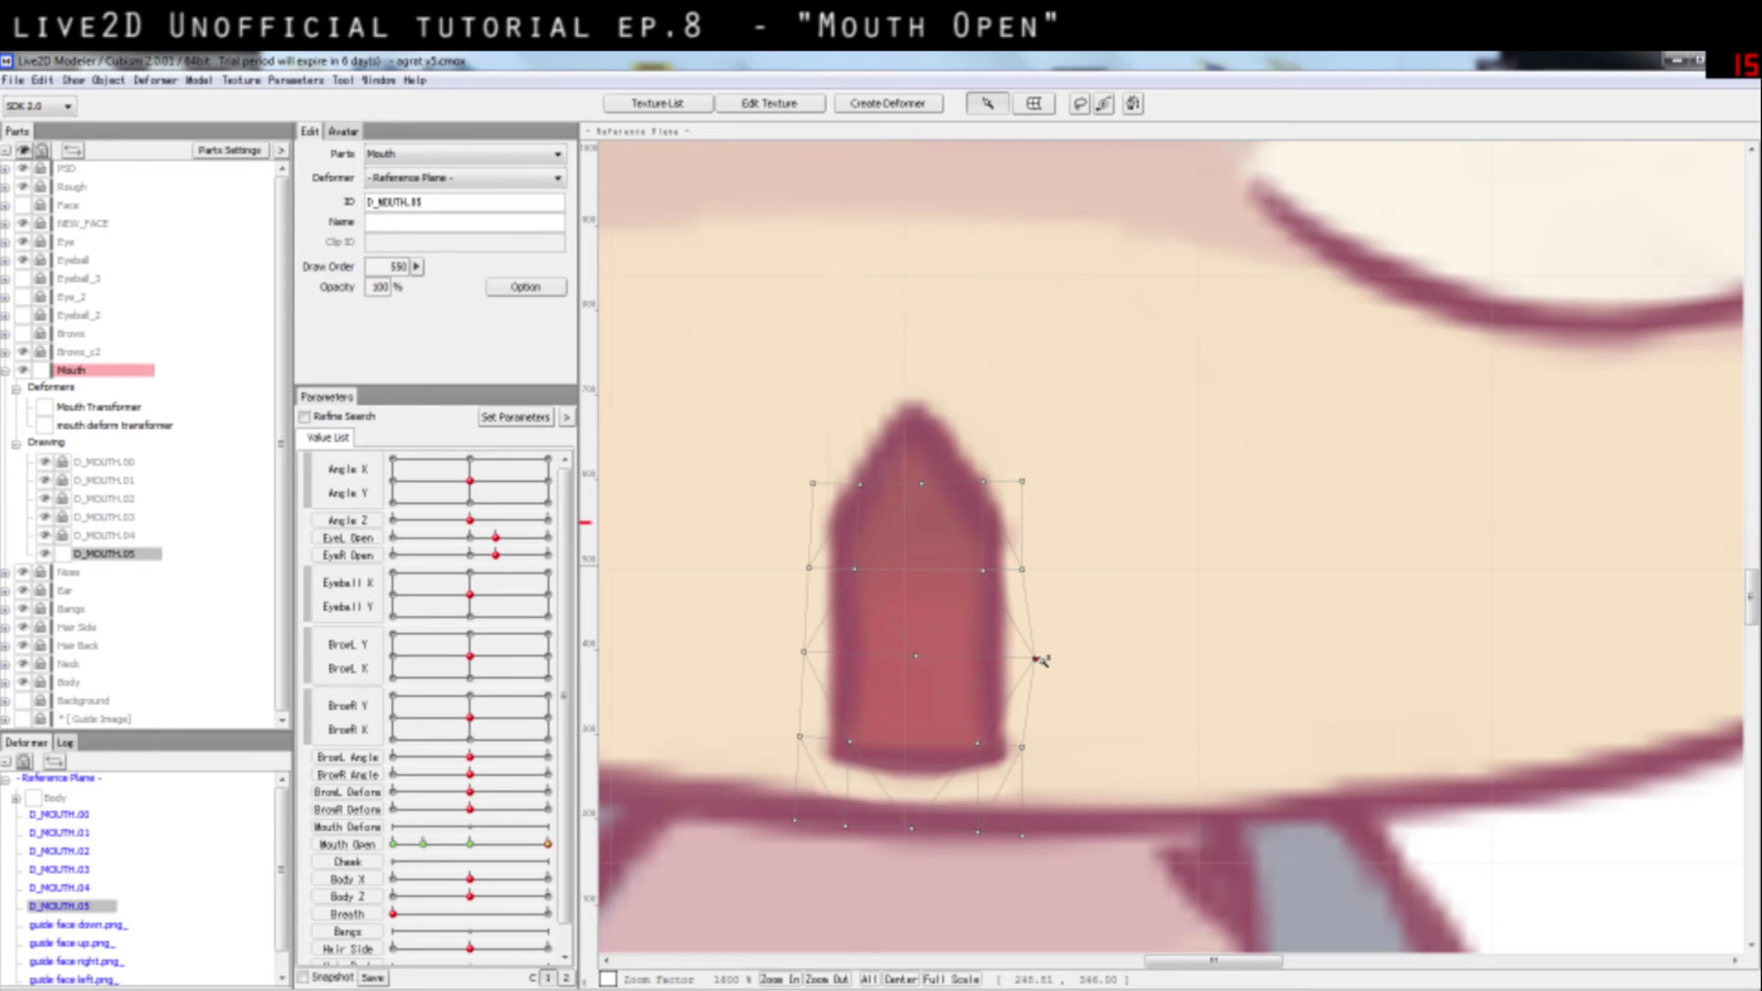
left_click(1041, 661)
left_click(1083, 655)
left_click(856, 661)
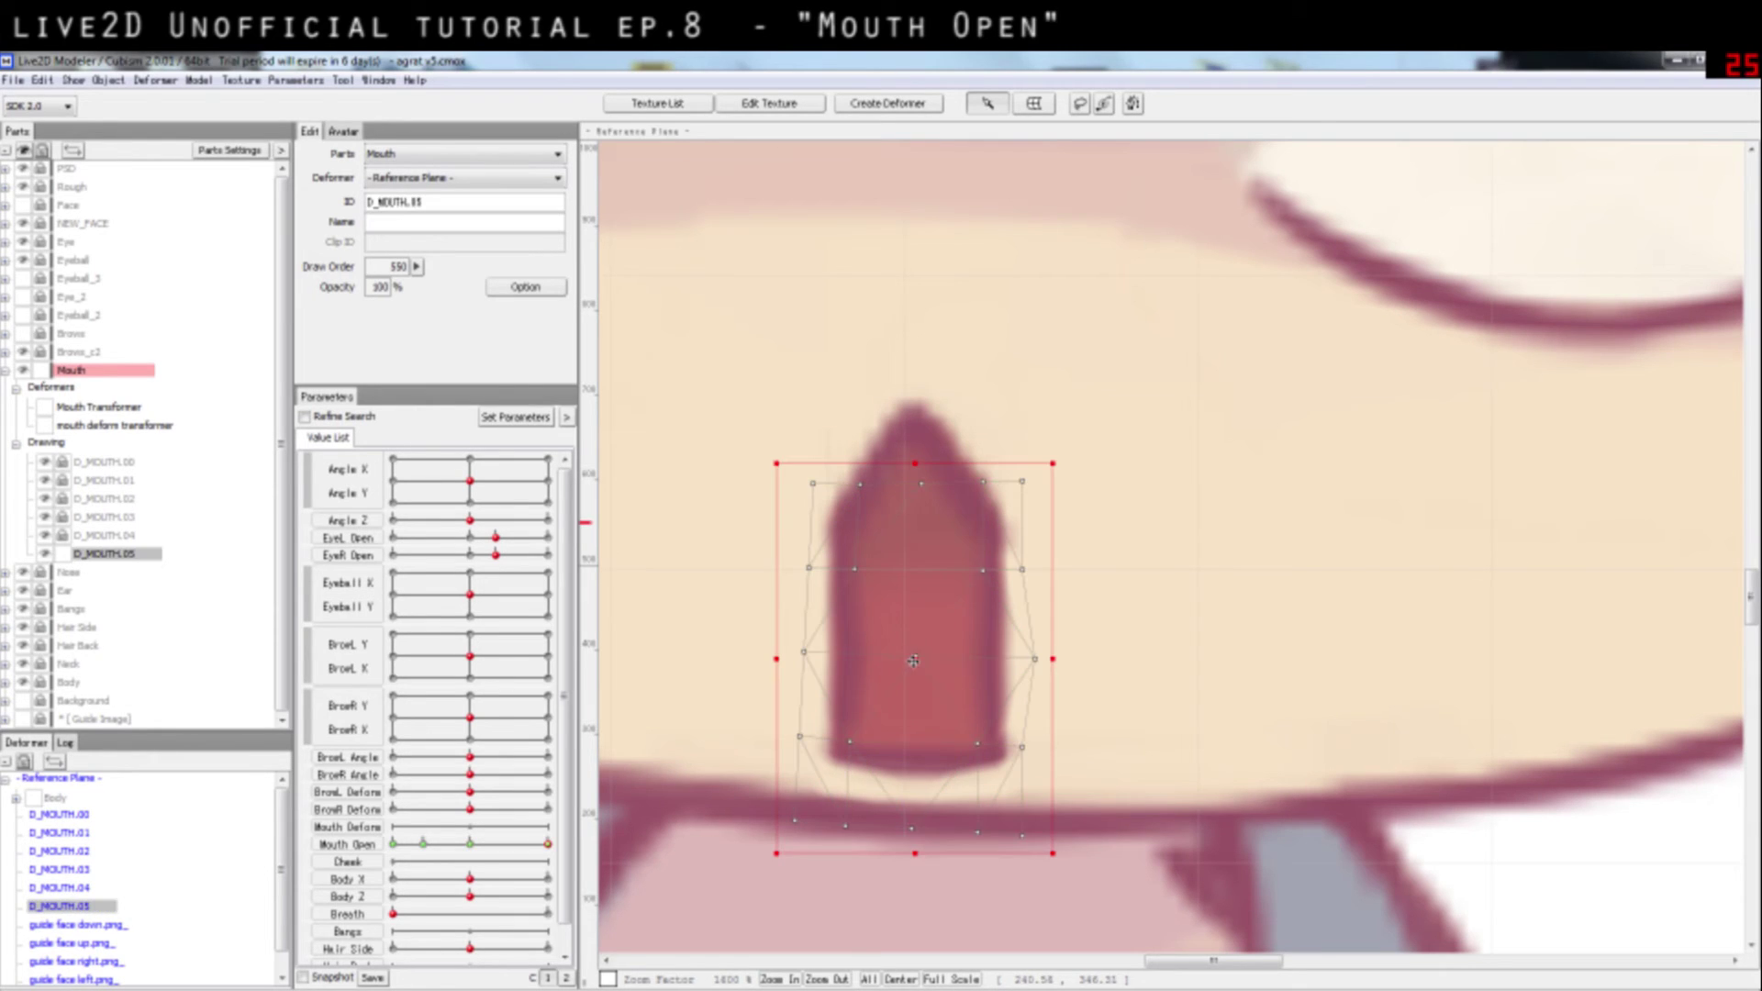
key("ctrl+z")
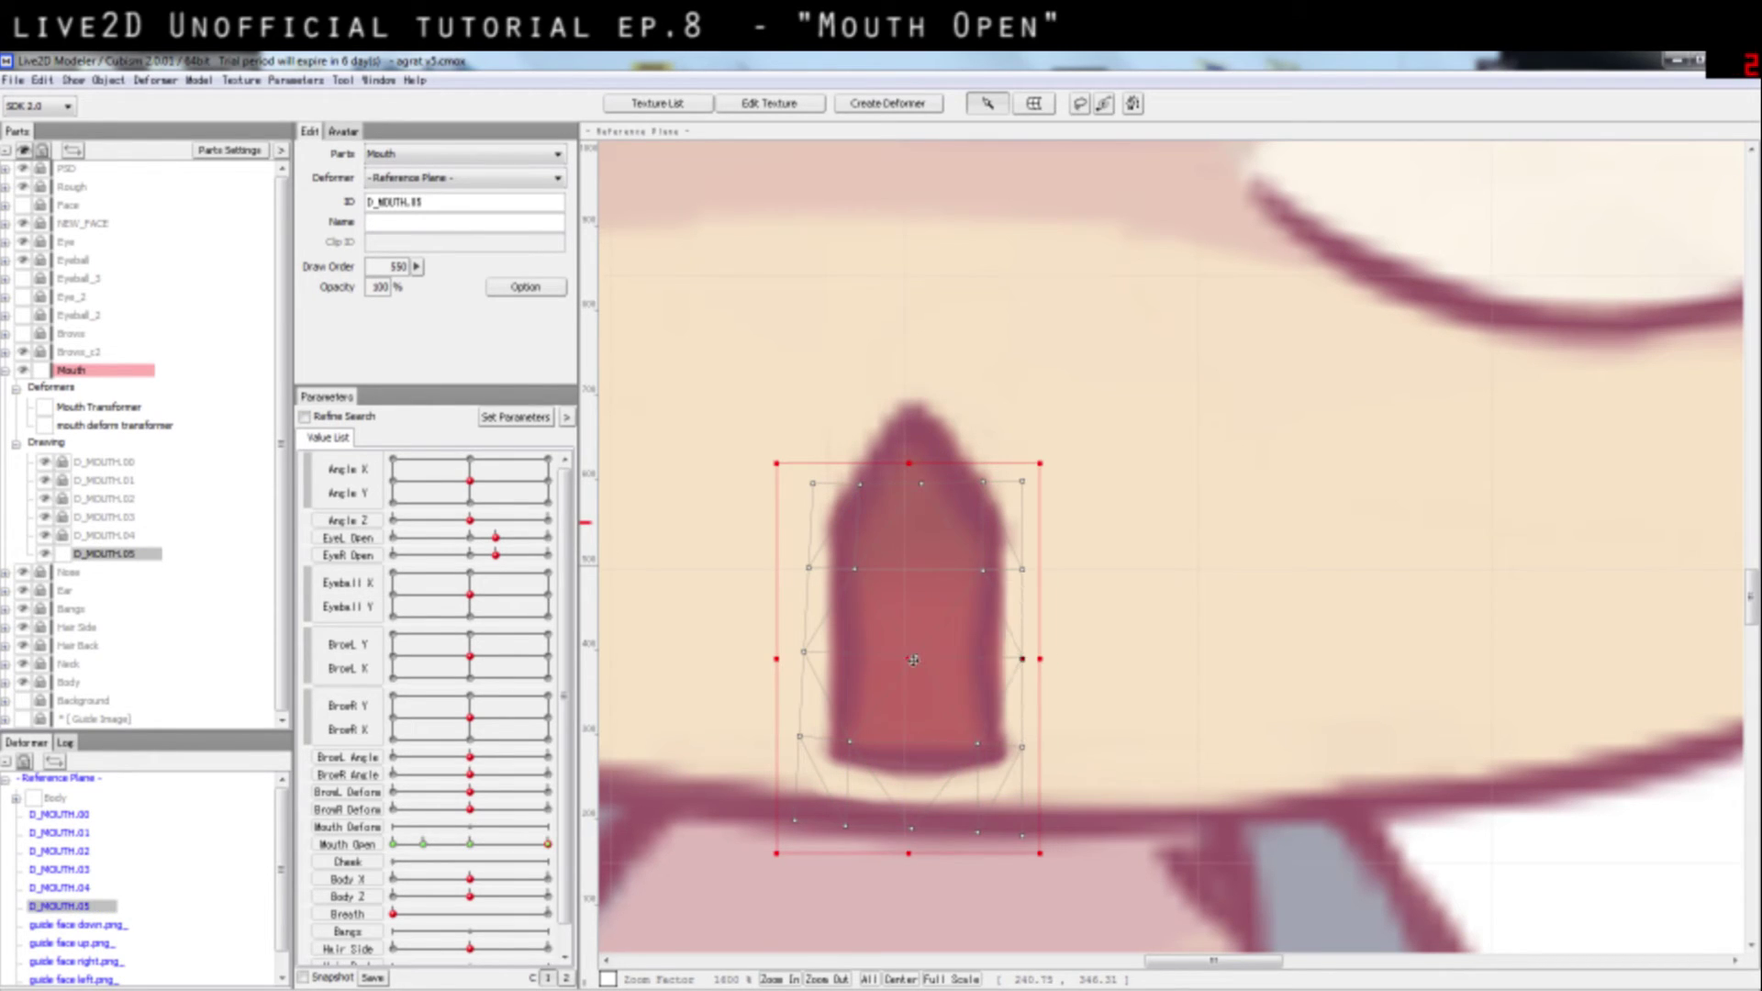
key("ctrl+z")
key("ctrl+z")
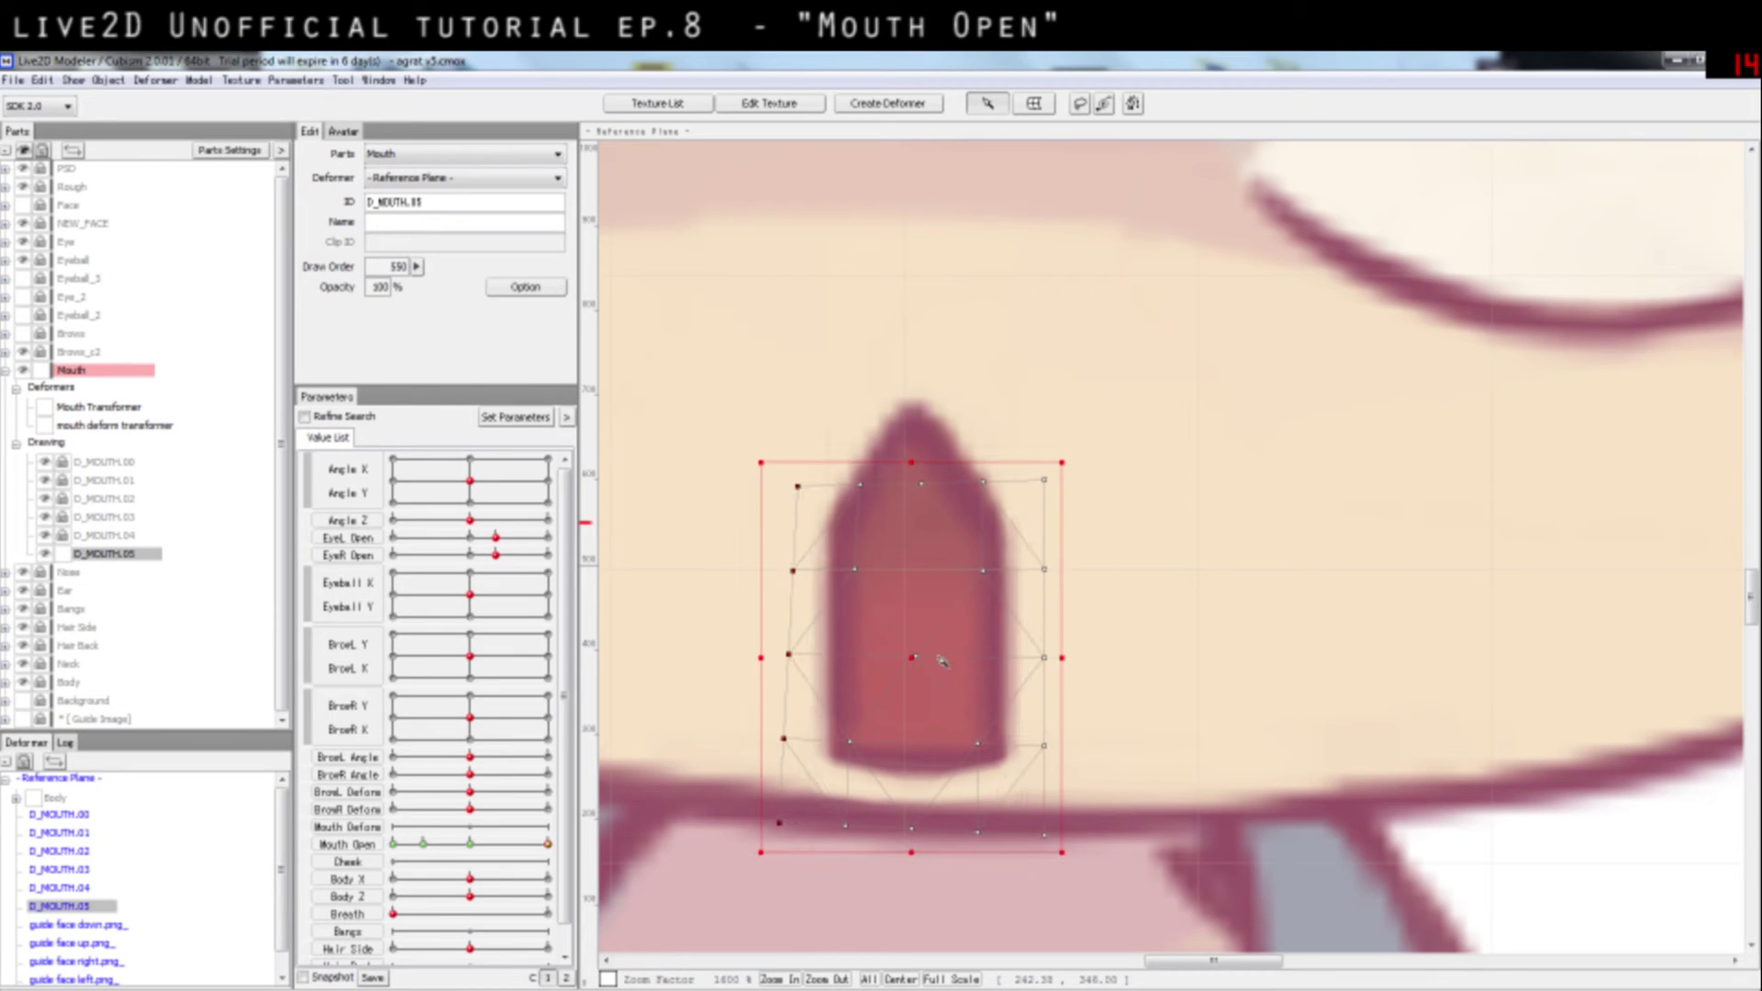
Step: Open D_MOUTH.05's mesh for editing and insert points halfway along the inner edges of both side lines
left_click(941, 661)
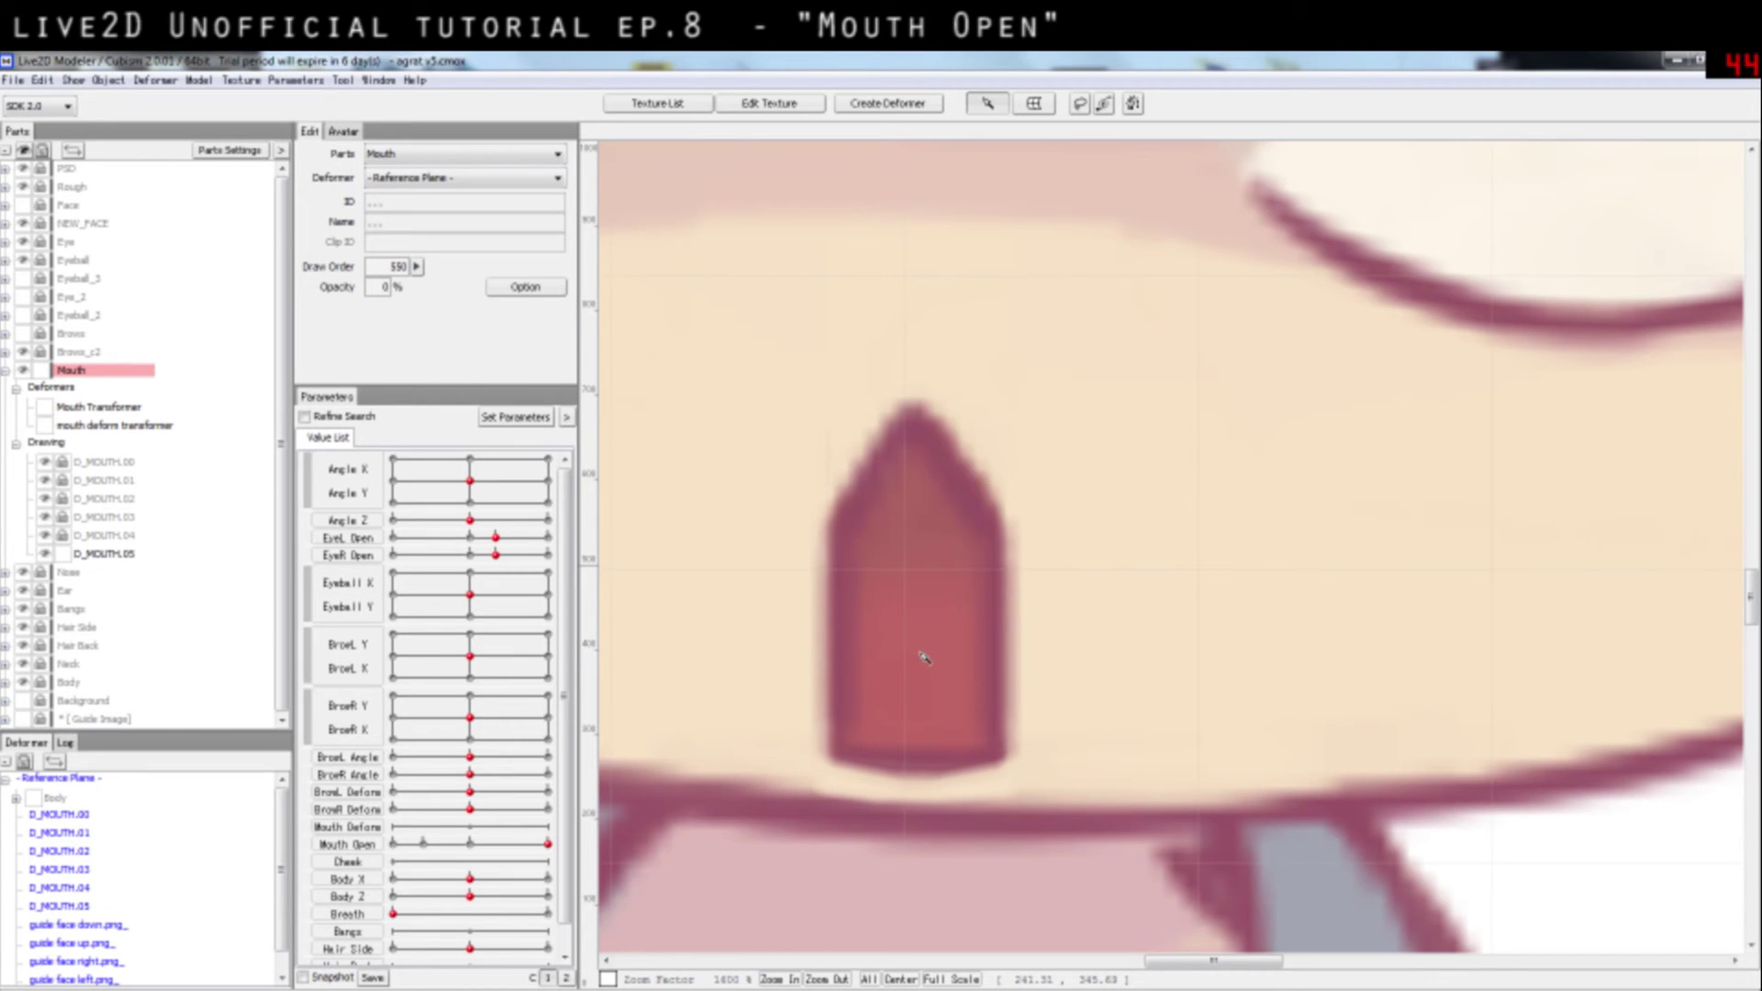
left_click(915, 661)
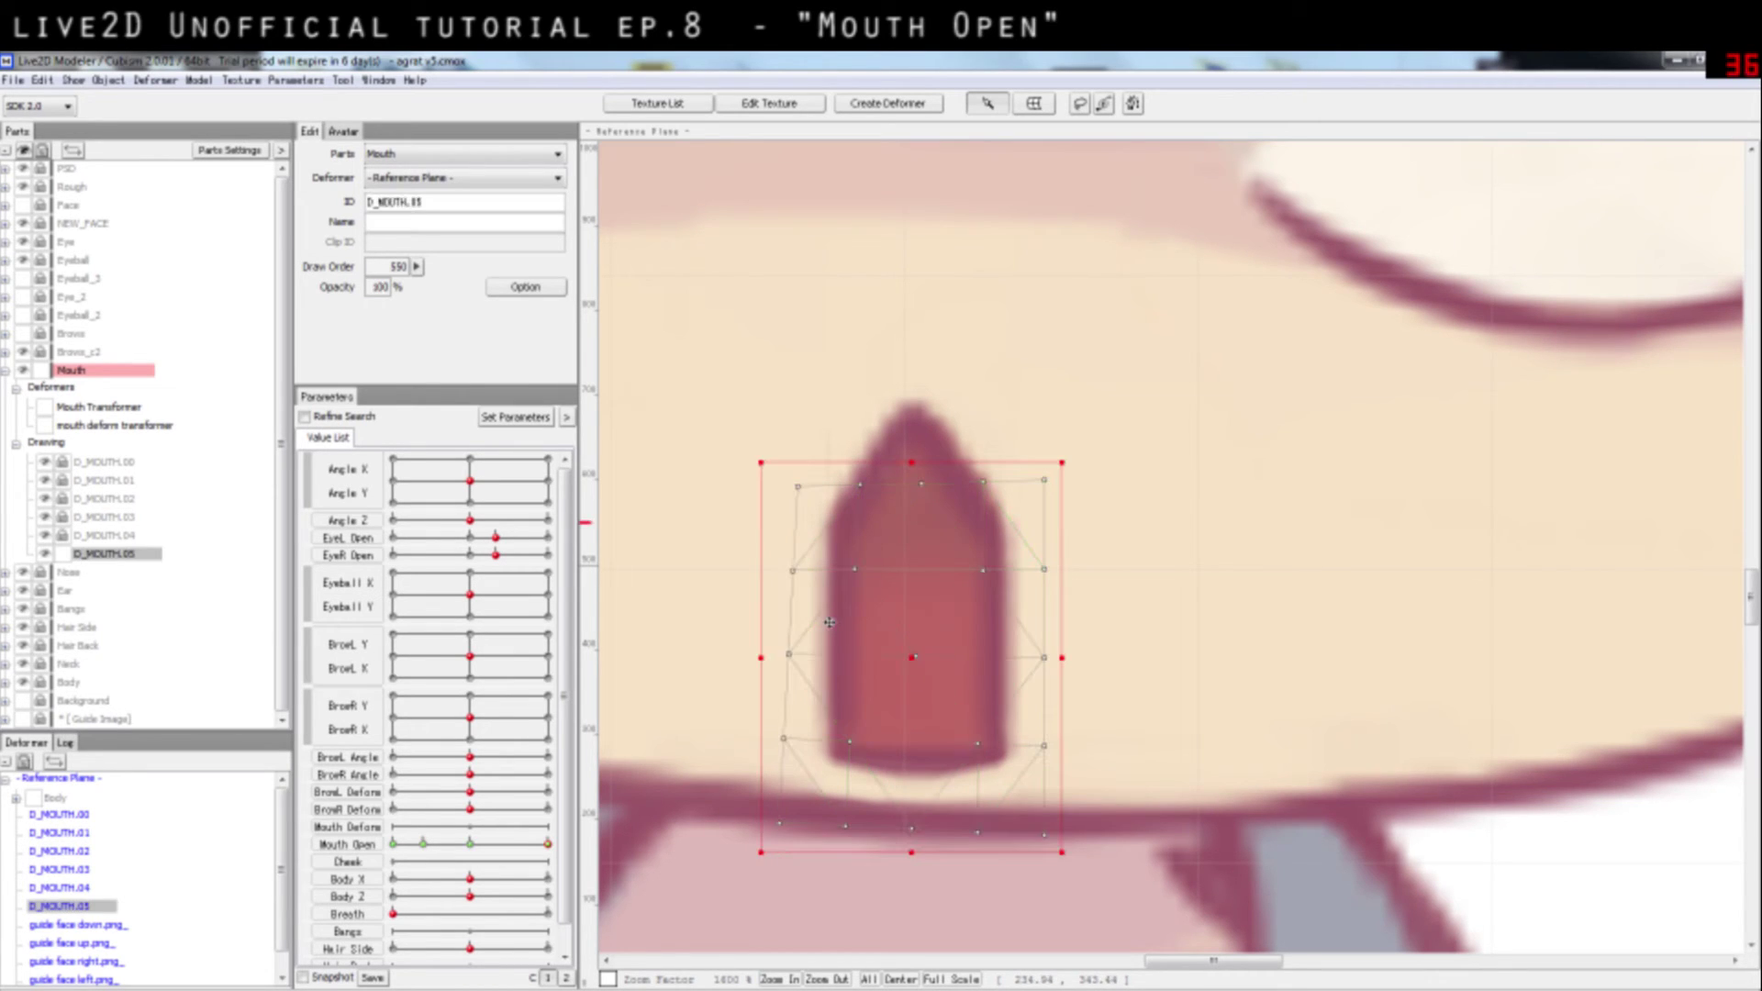
double_click(794, 657)
left_click_drag(619, 532, 755, 384)
left_click(761, 271)
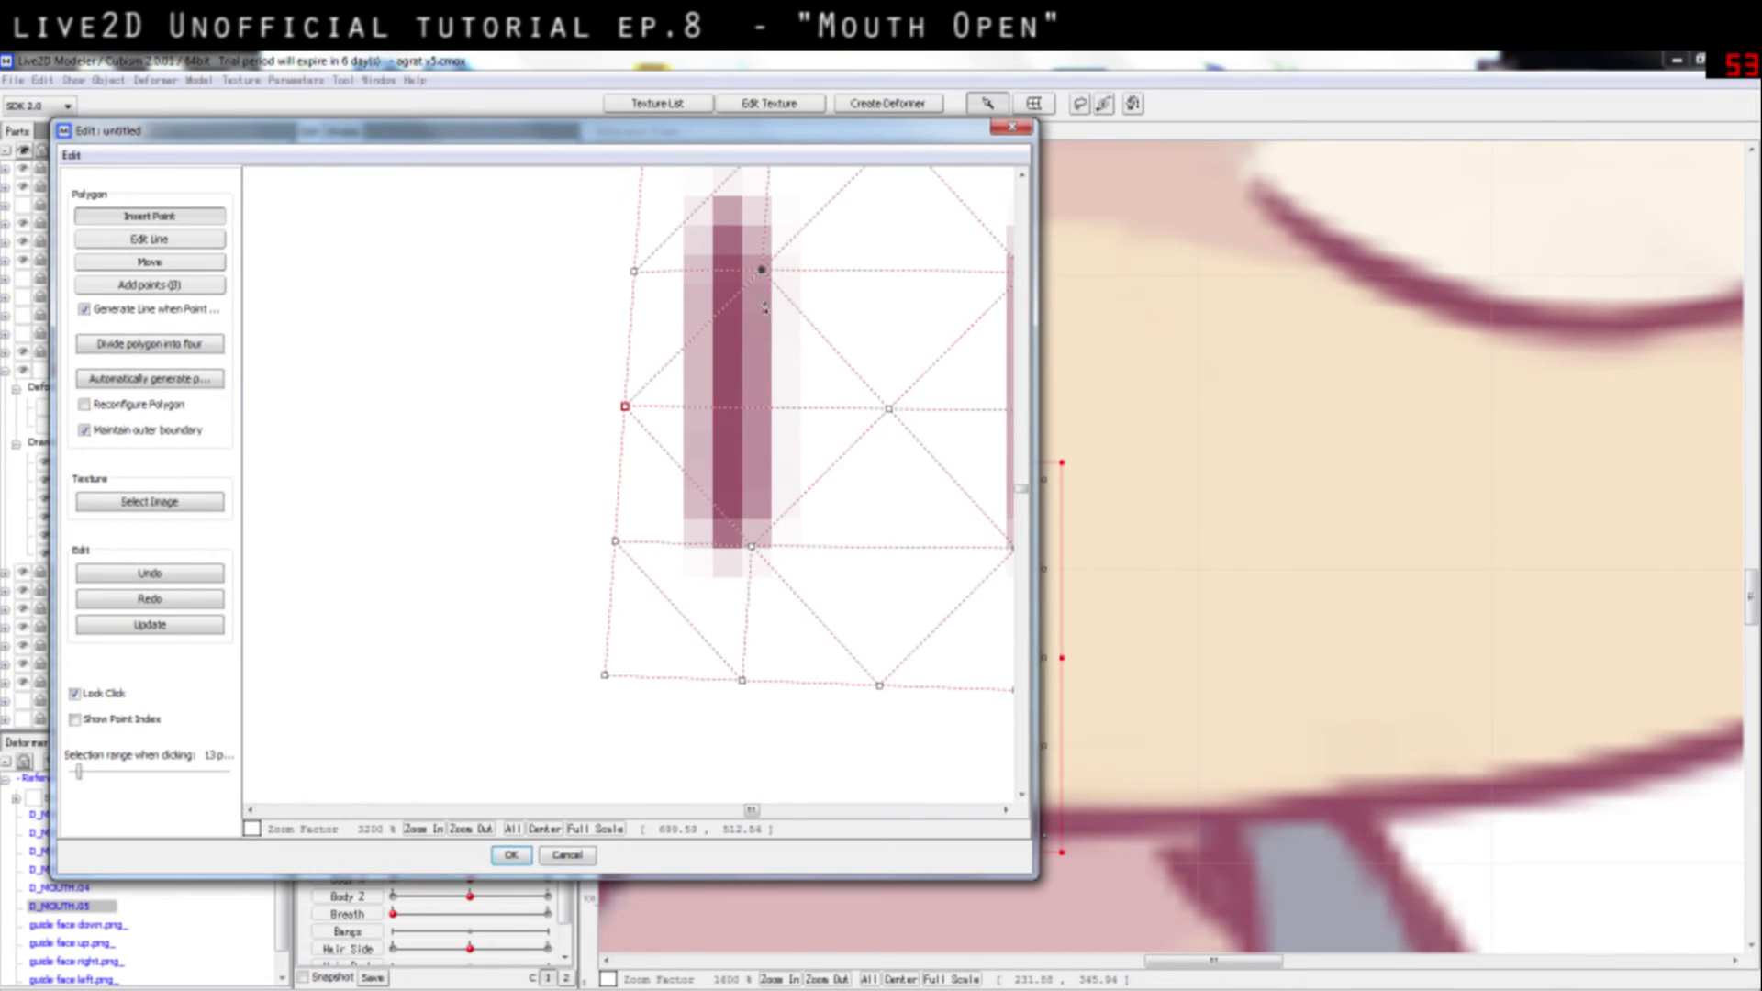
left_click(767, 406)
left_click(751, 546)
left_click_drag(935, 479, 844, 461)
left_click(900, 496)
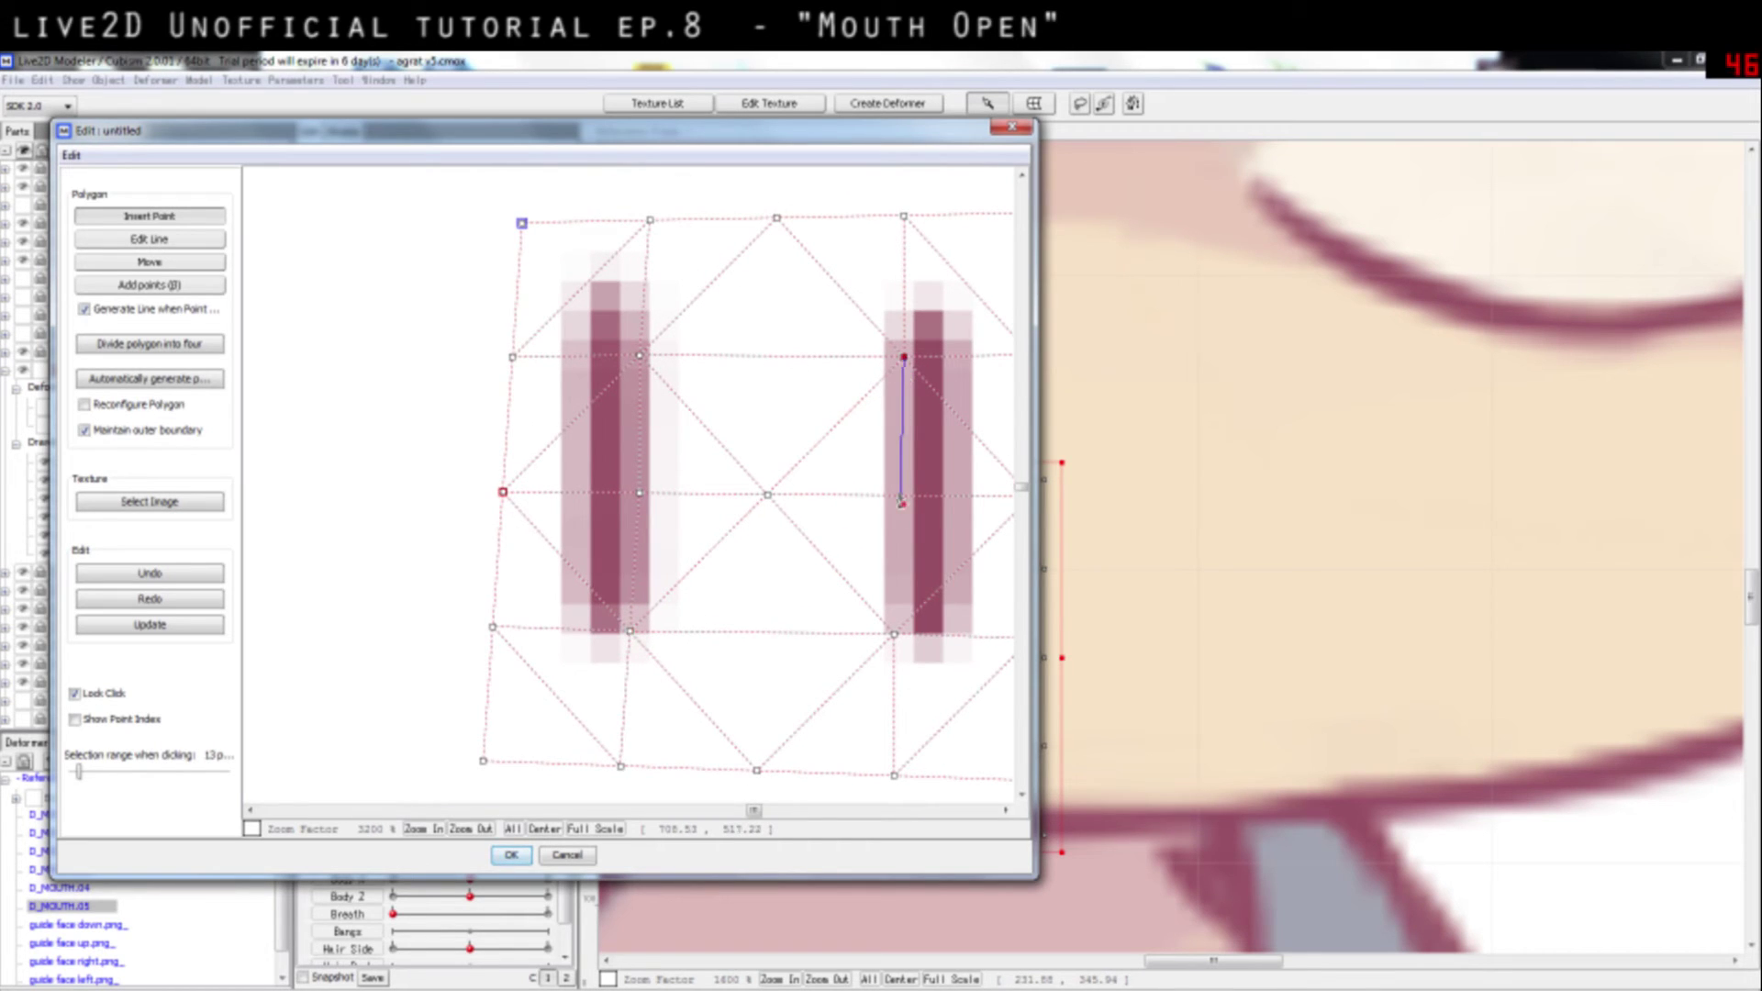
left_click(893, 633)
Step: Add a column of mesh points along the outer edge of each side line, regenerate the polygons automatically, and apply the mesh
left_click_drag(585, 356, 586, 409)
left_click_drag(586, 409, 586, 494)
left_click_drag(586, 493, 581, 630)
left_click_drag(952, 635, 951, 356)
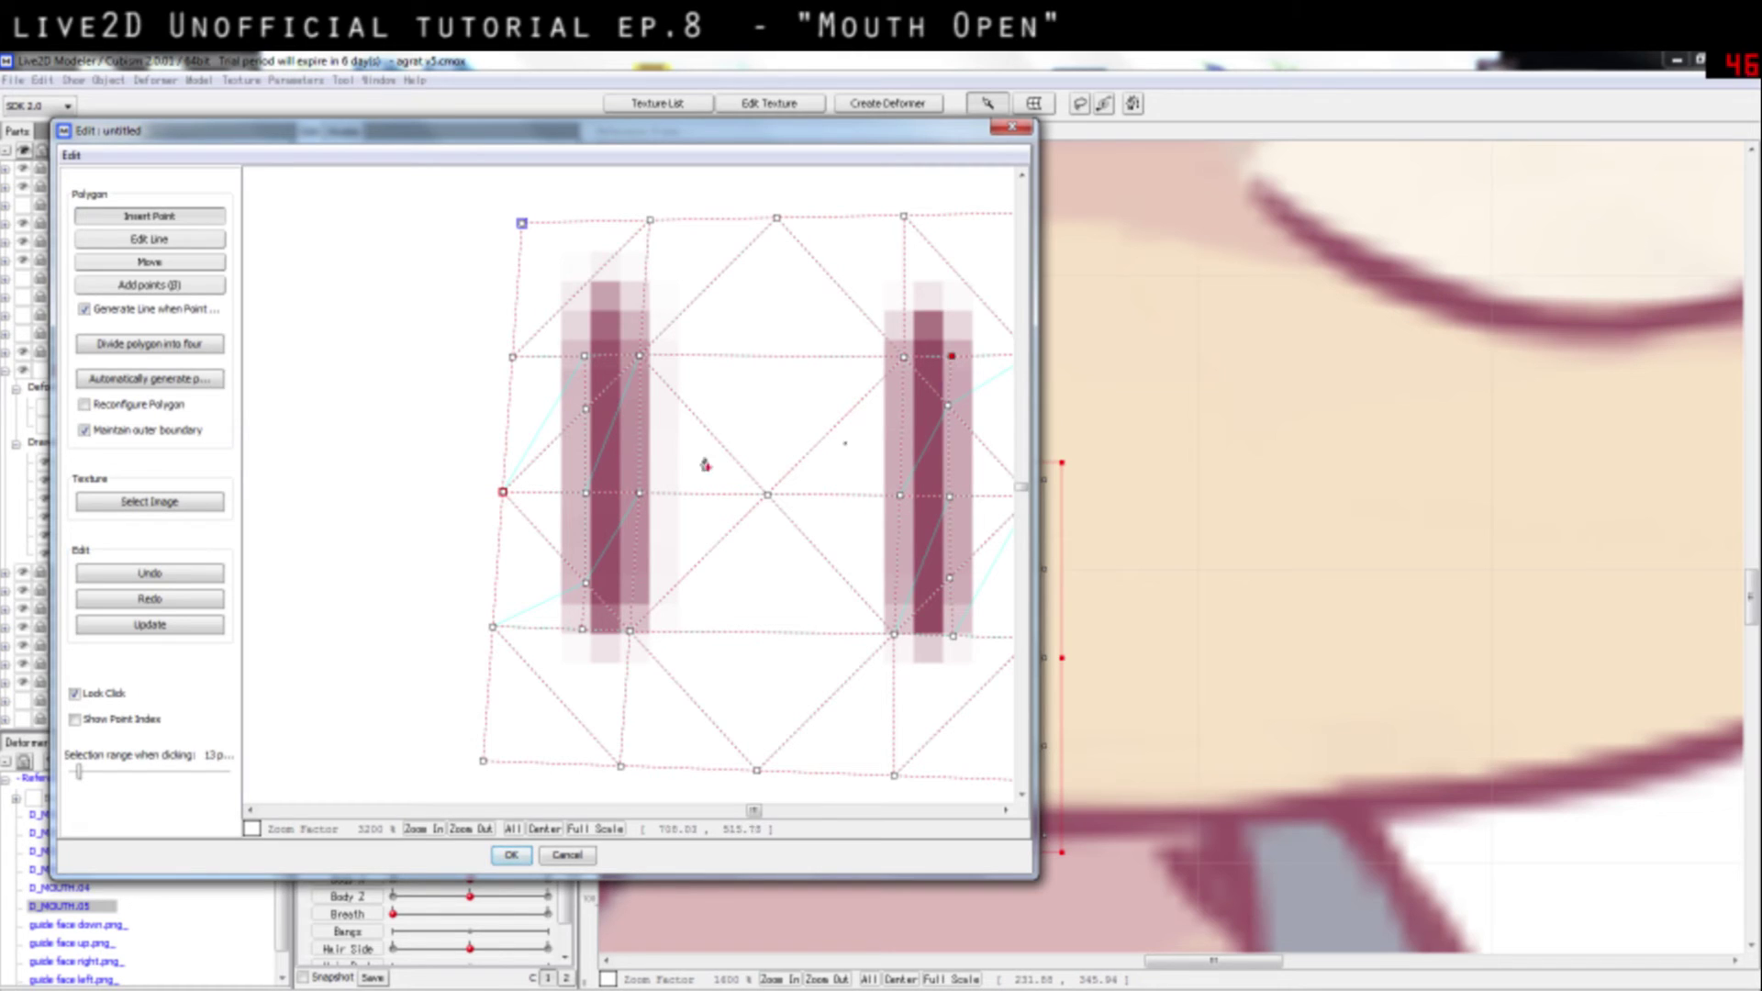
left_click(165, 375)
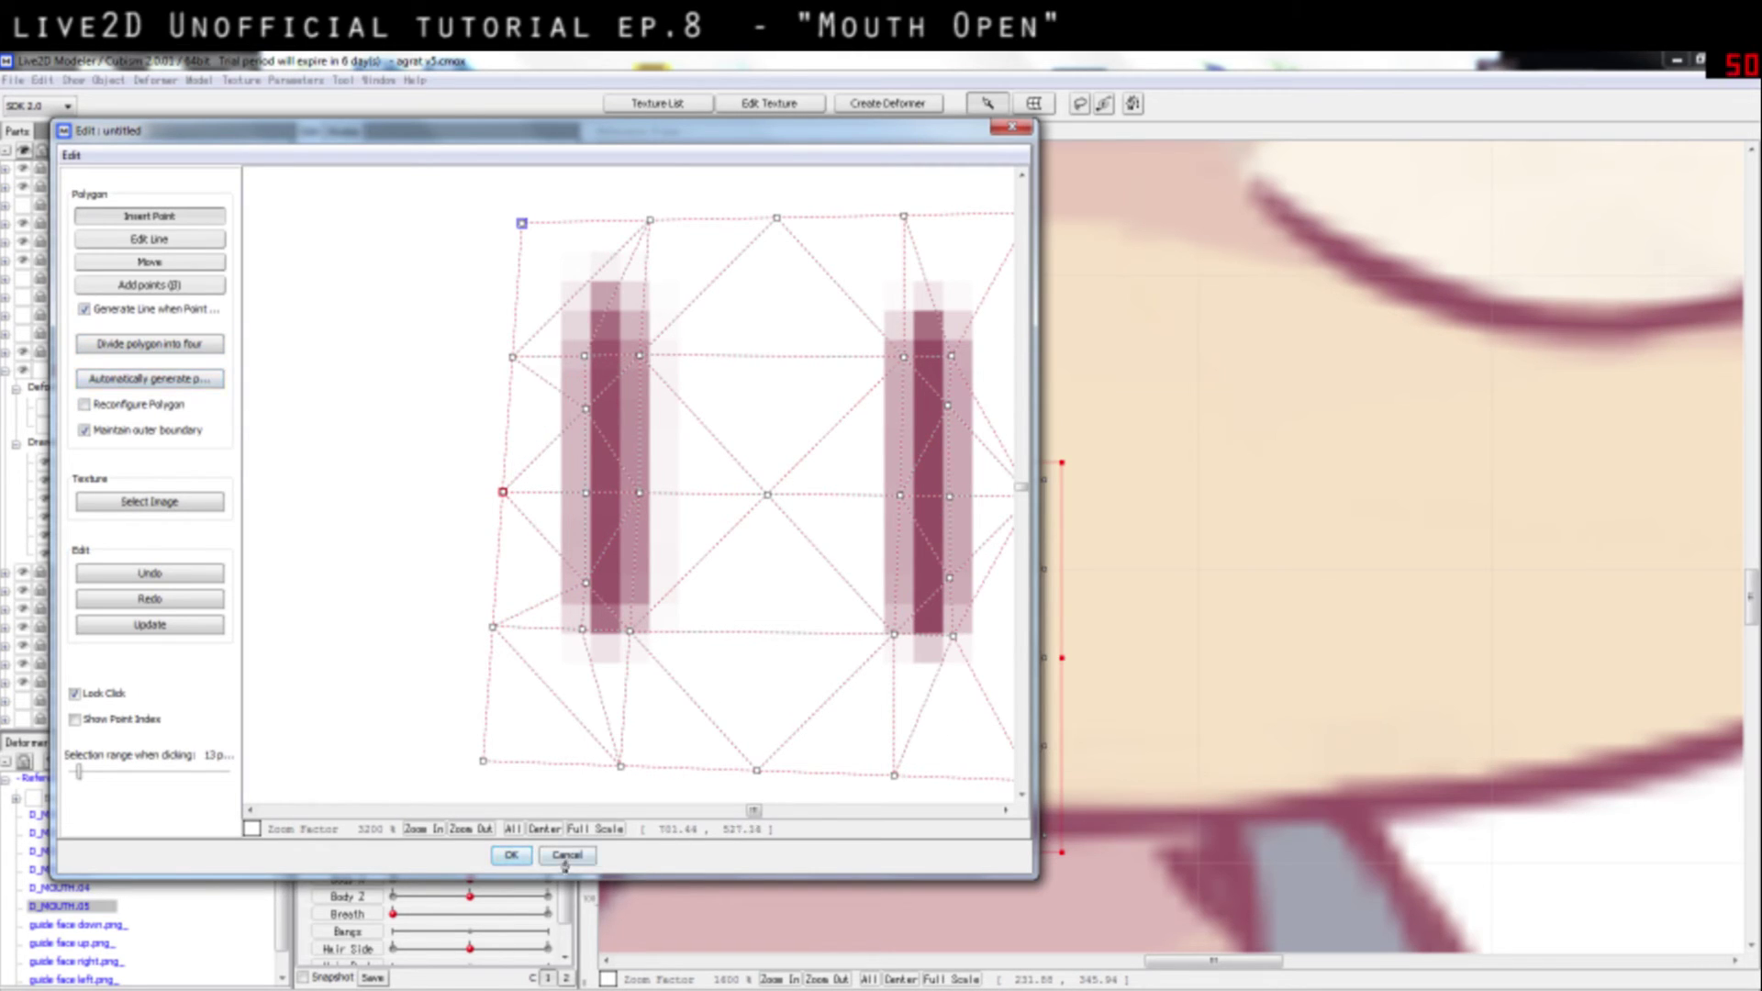
left_click(519, 858)
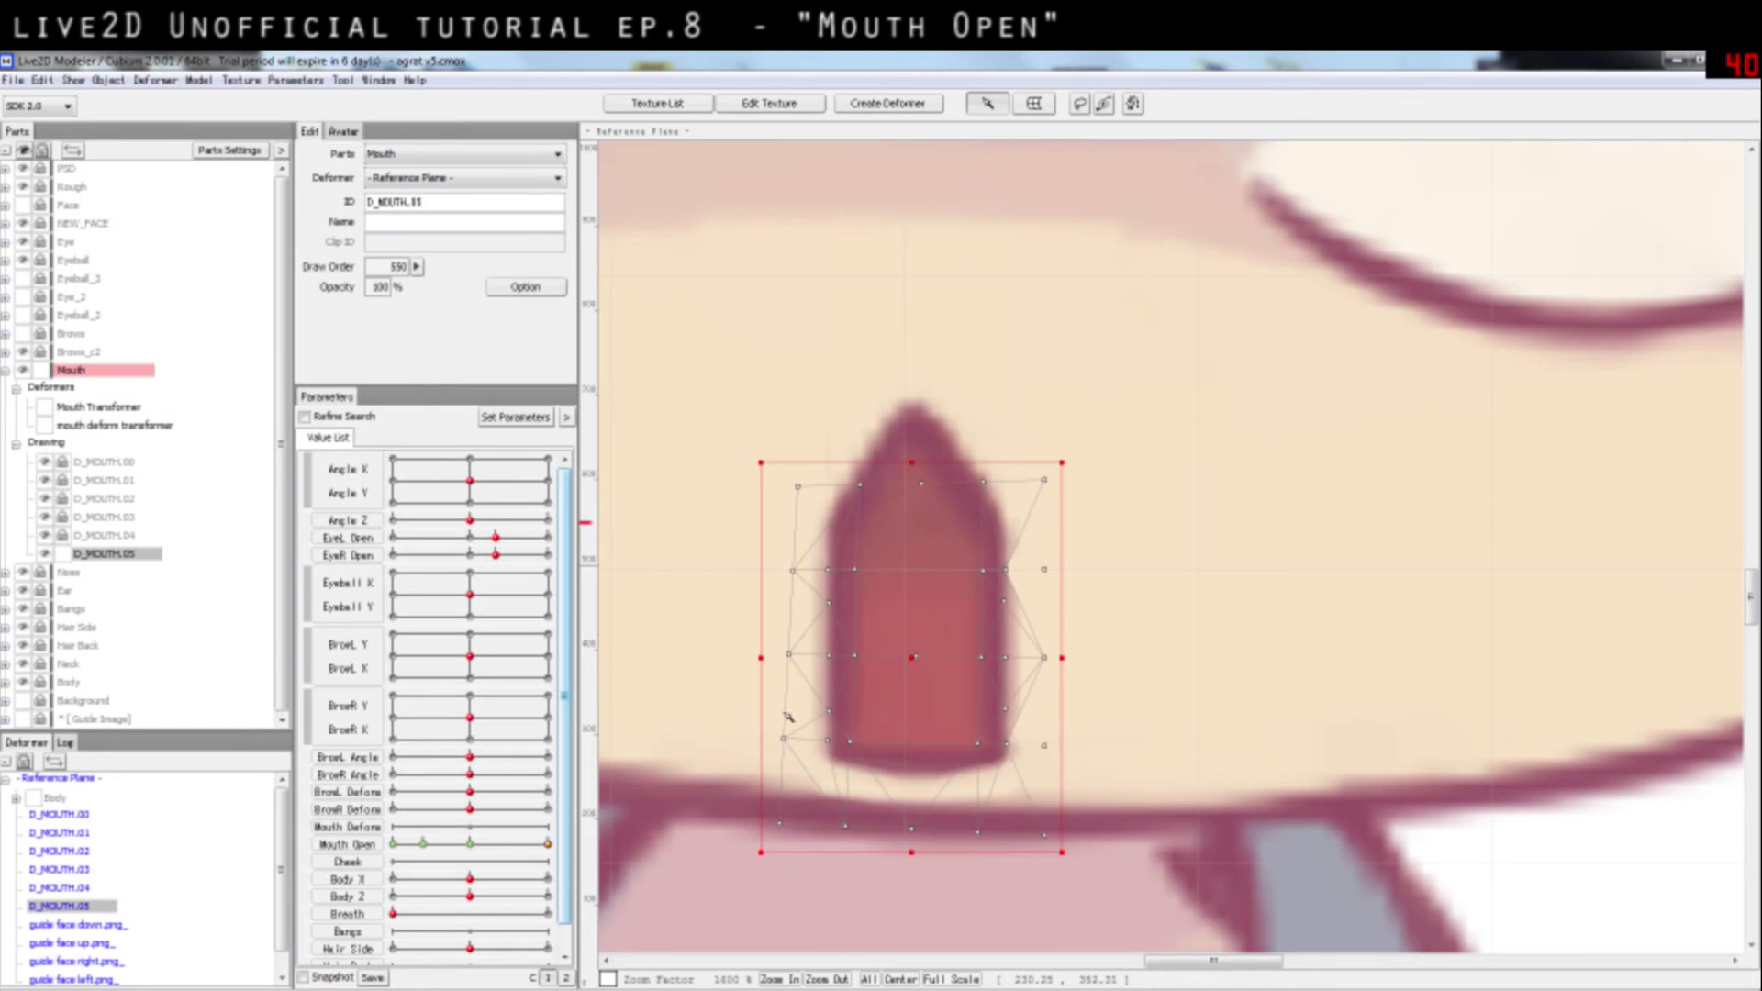
Step: Move the outermost left column of D_MOUTH.05's mesh points inward, close to the left side line
scroll(895, 631, "up", 1)
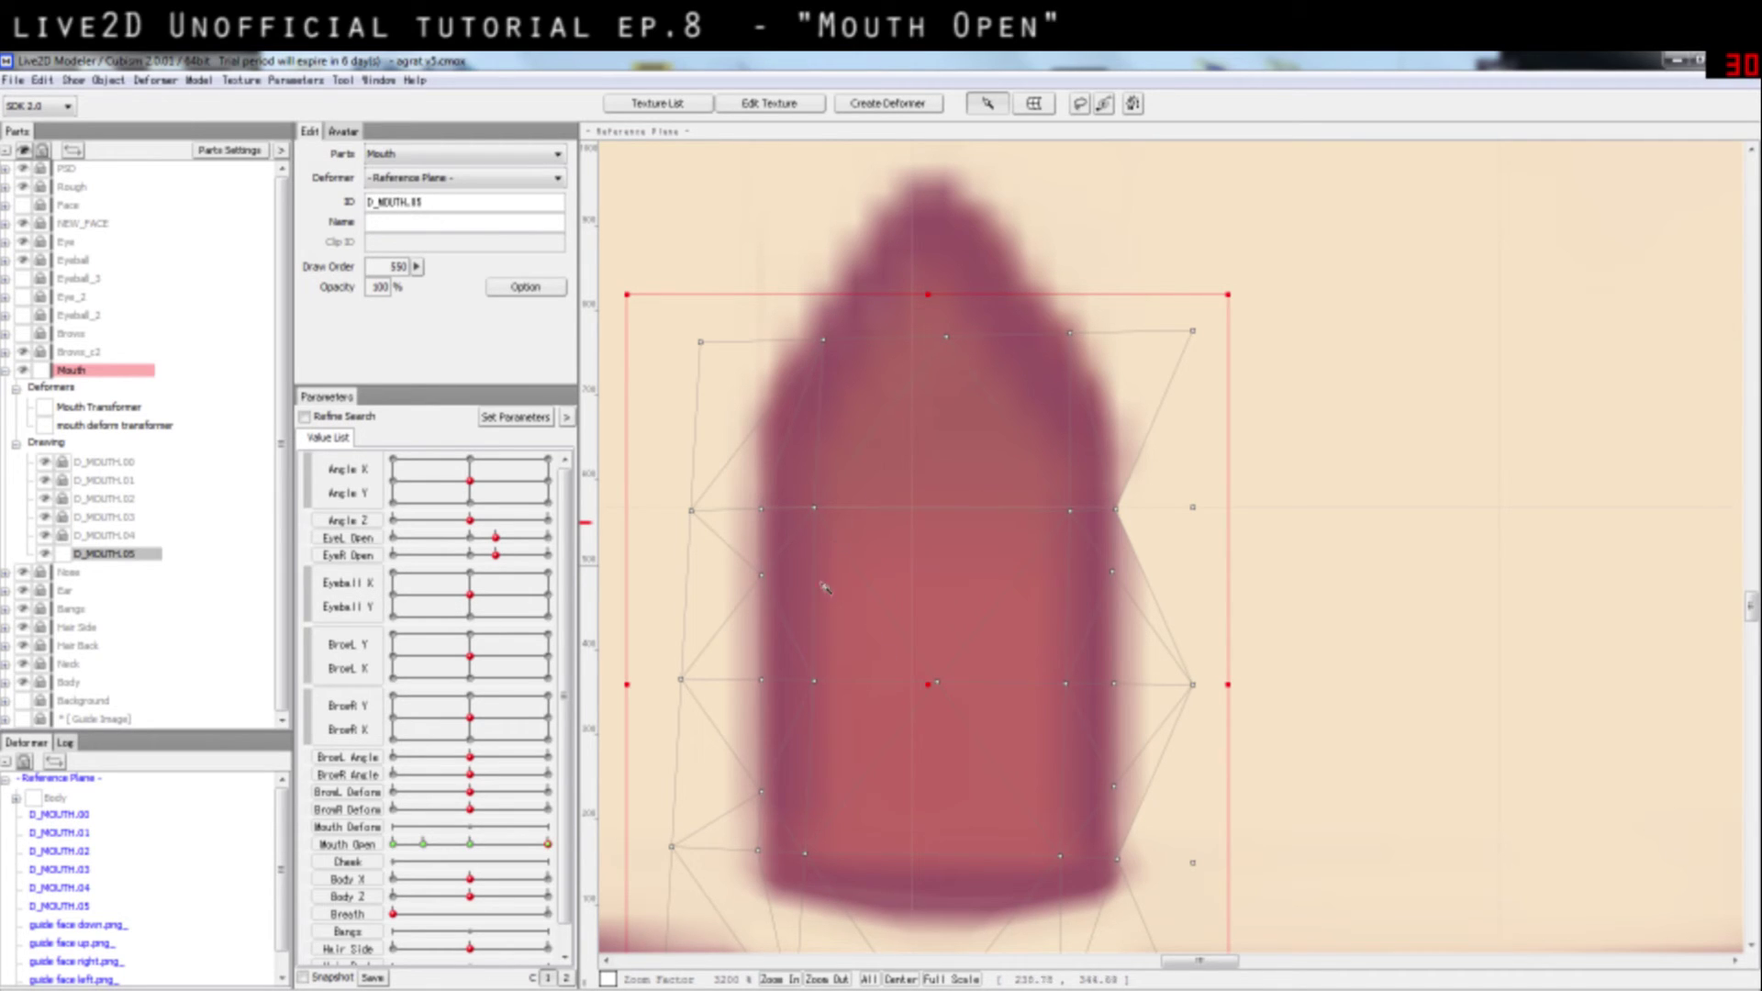
scroll(682, 369, "down", 1)
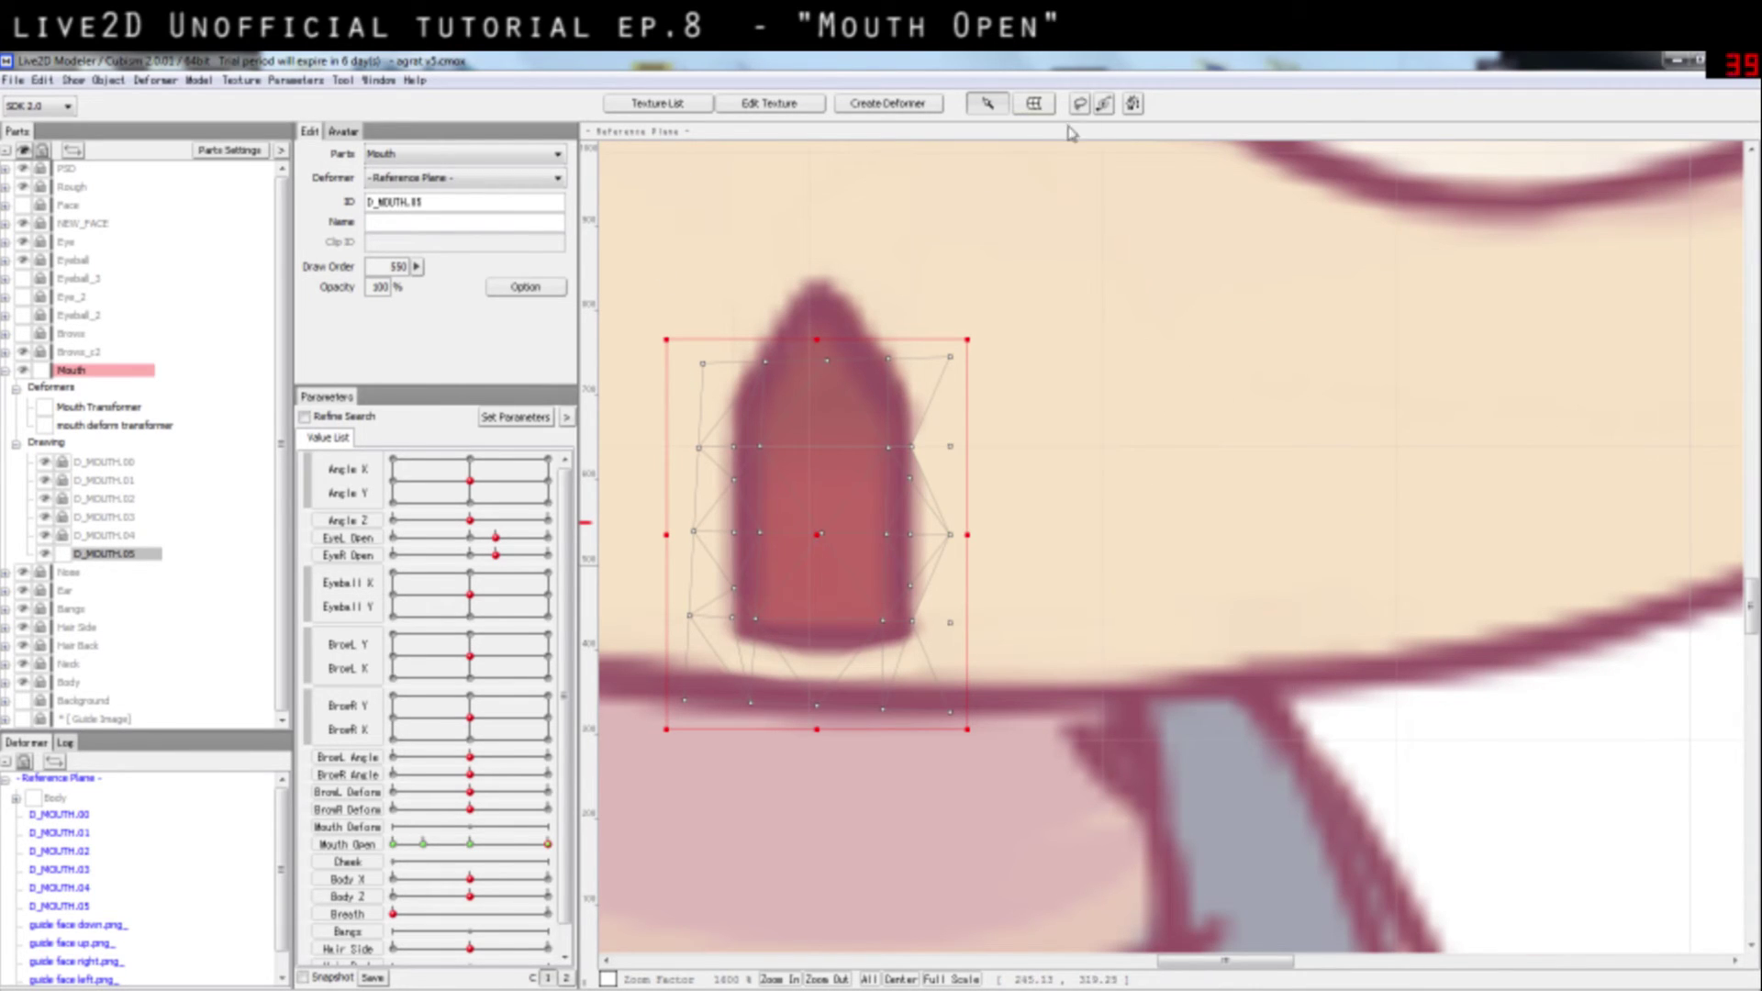
left_click_drag(640, 295, 719, 767)
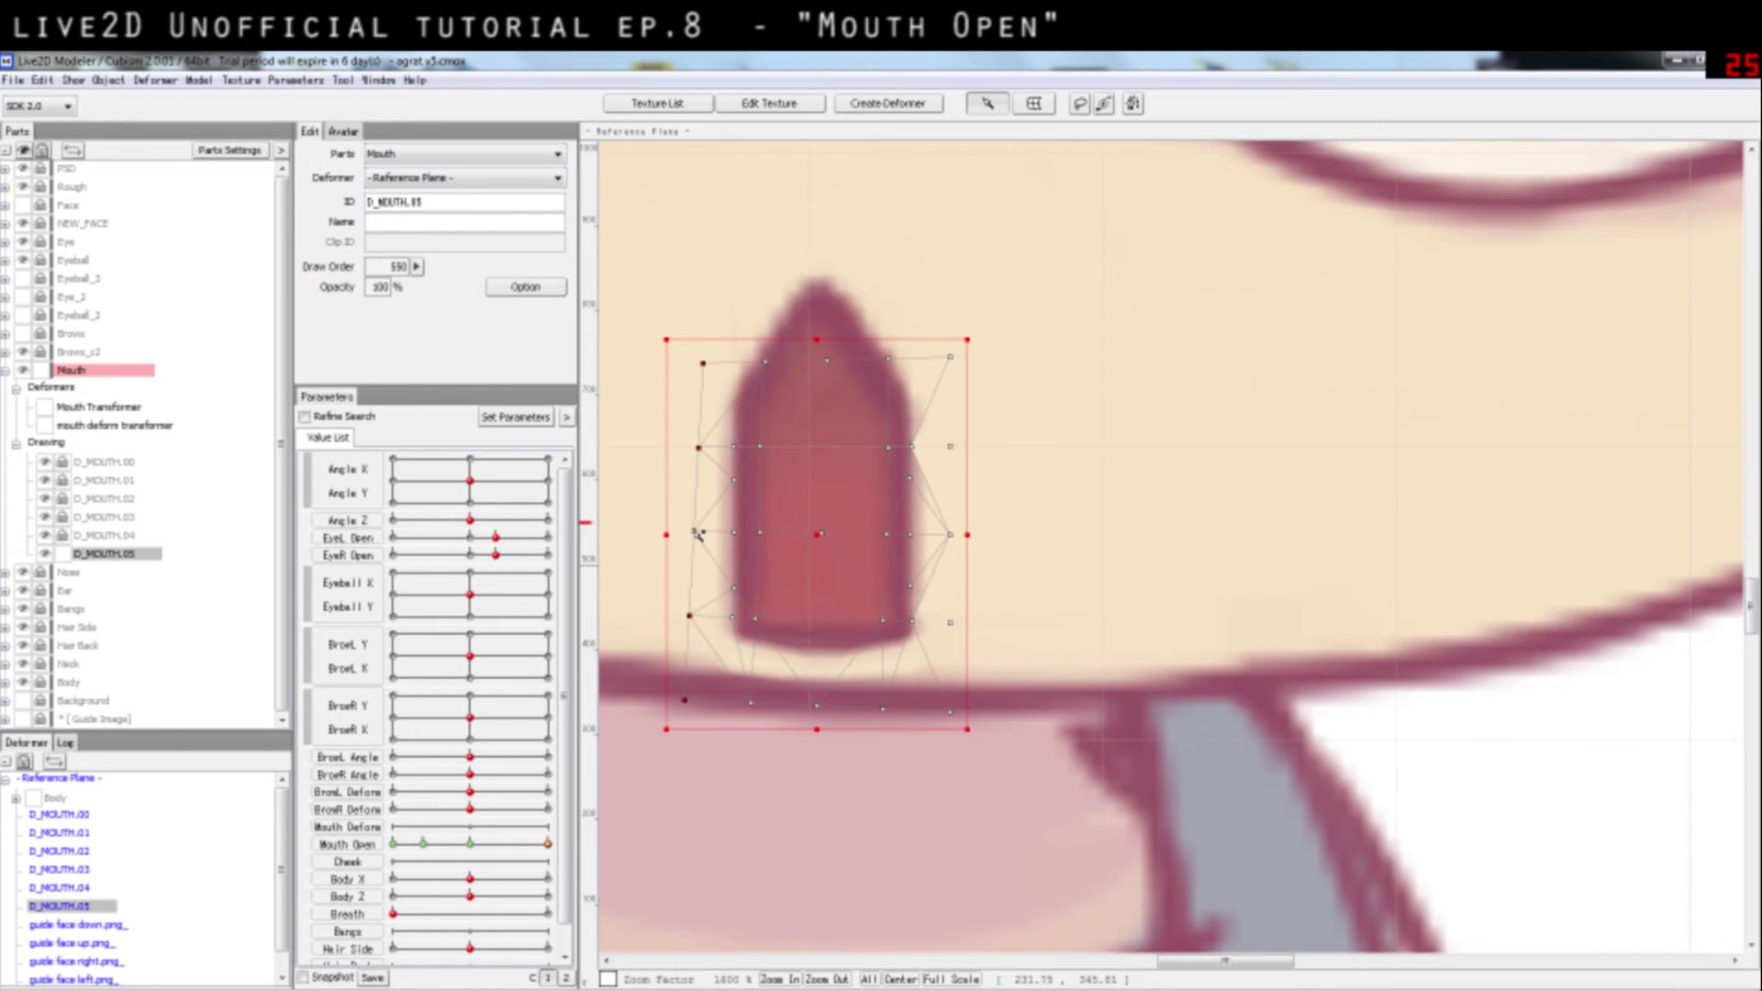
left_click_drag(697, 534, 723, 530)
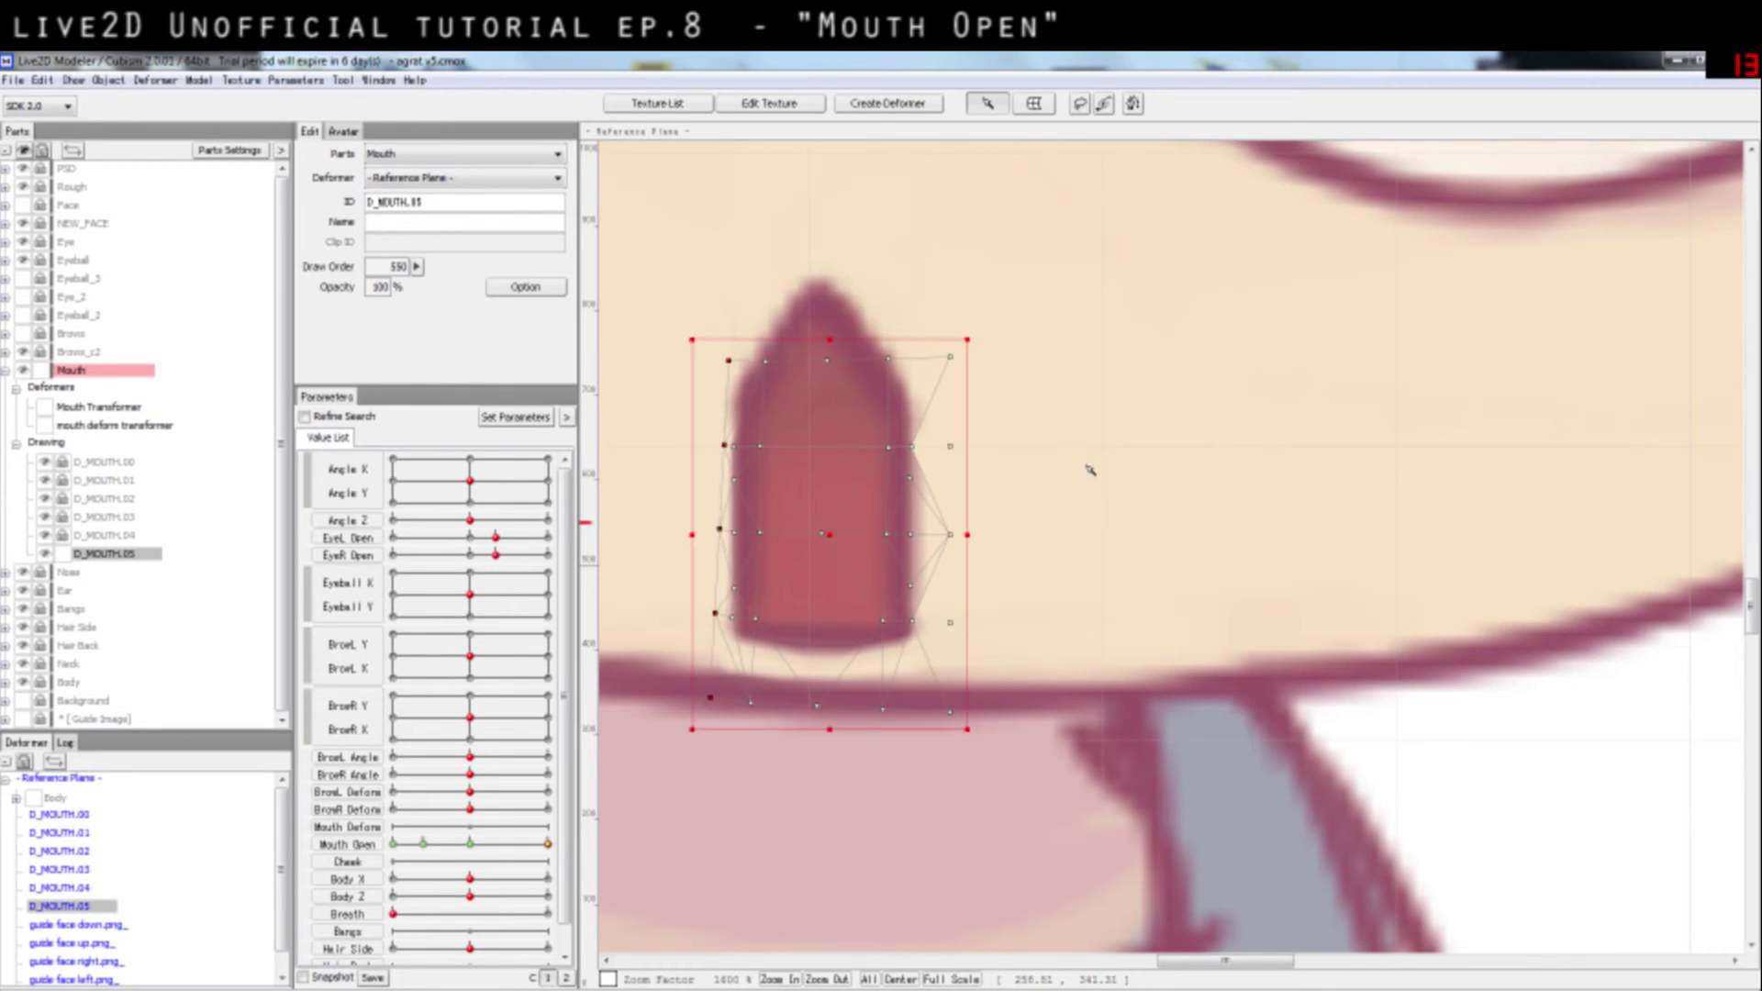
Step: Move the outermost right column of D_MOUTH.05's mesh points inward, up against the right side line
left_click(1090, 470)
left_click_drag(1024, 301, 912, 705)
left_click(1005, 526)
left_click_drag(1071, 766, 916, 299)
left_click_drag(951, 537, 918, 540)
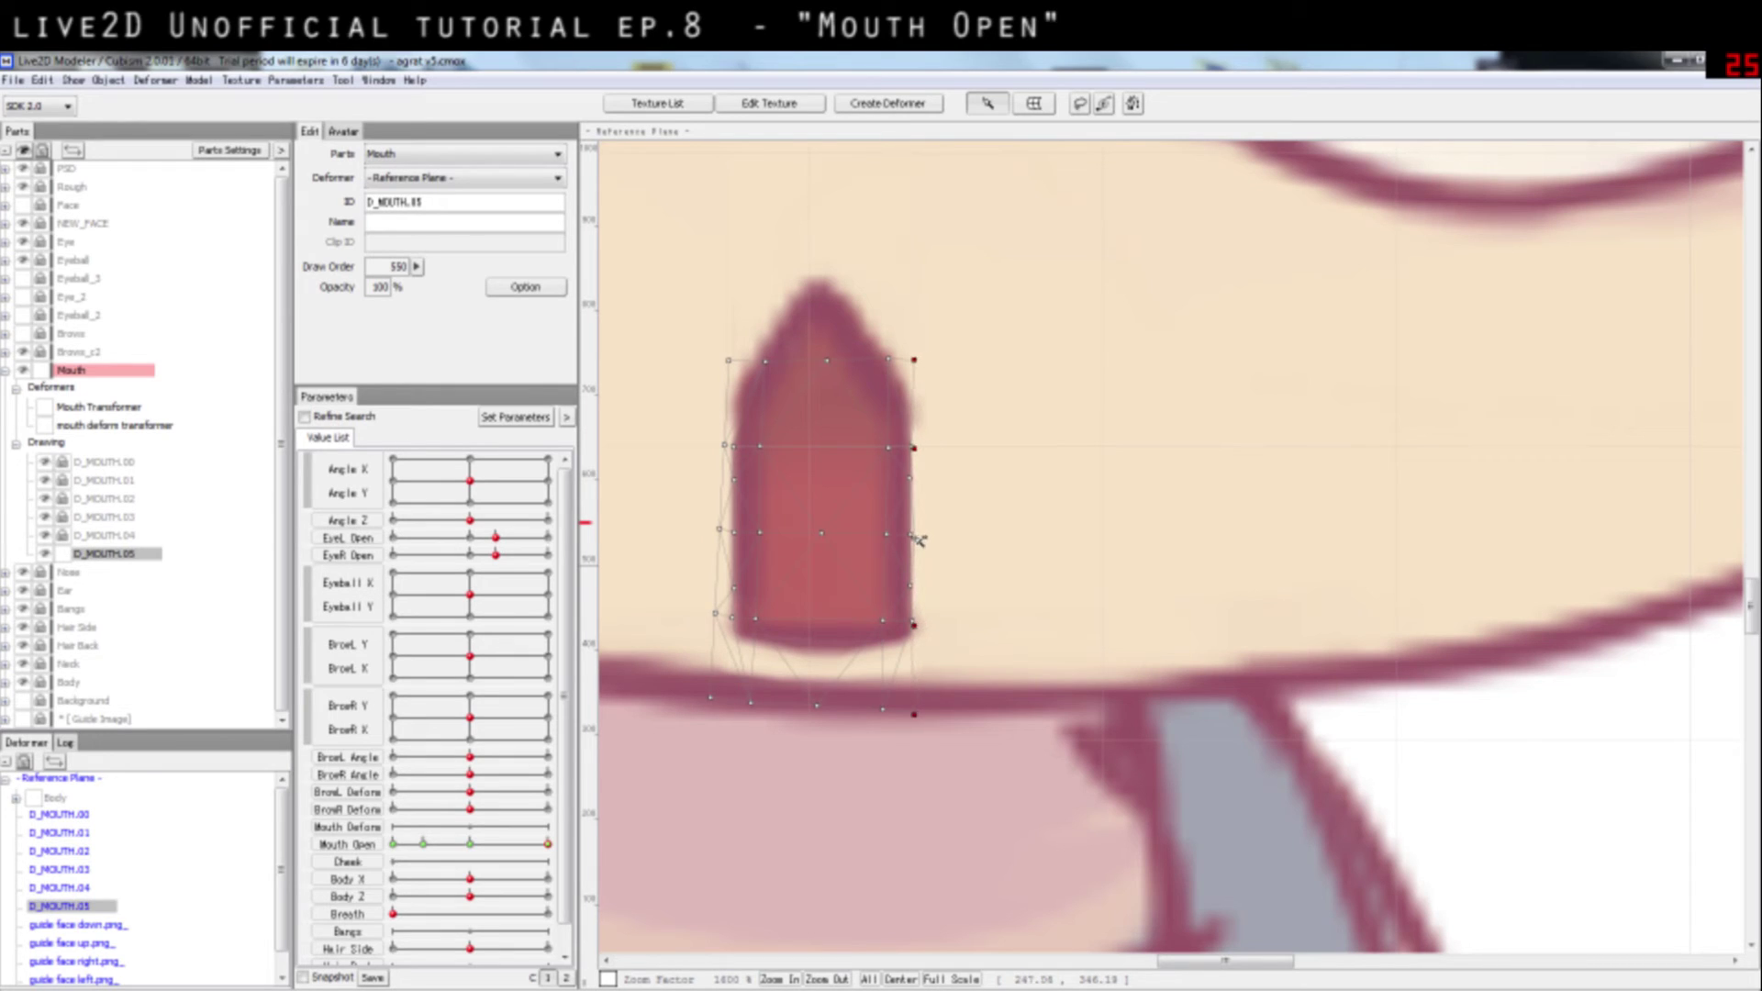
Step: Move the upper-left inner mesh point of D_MOUTH.05 outward, near the top of the left side line
left_click(1013, 540)
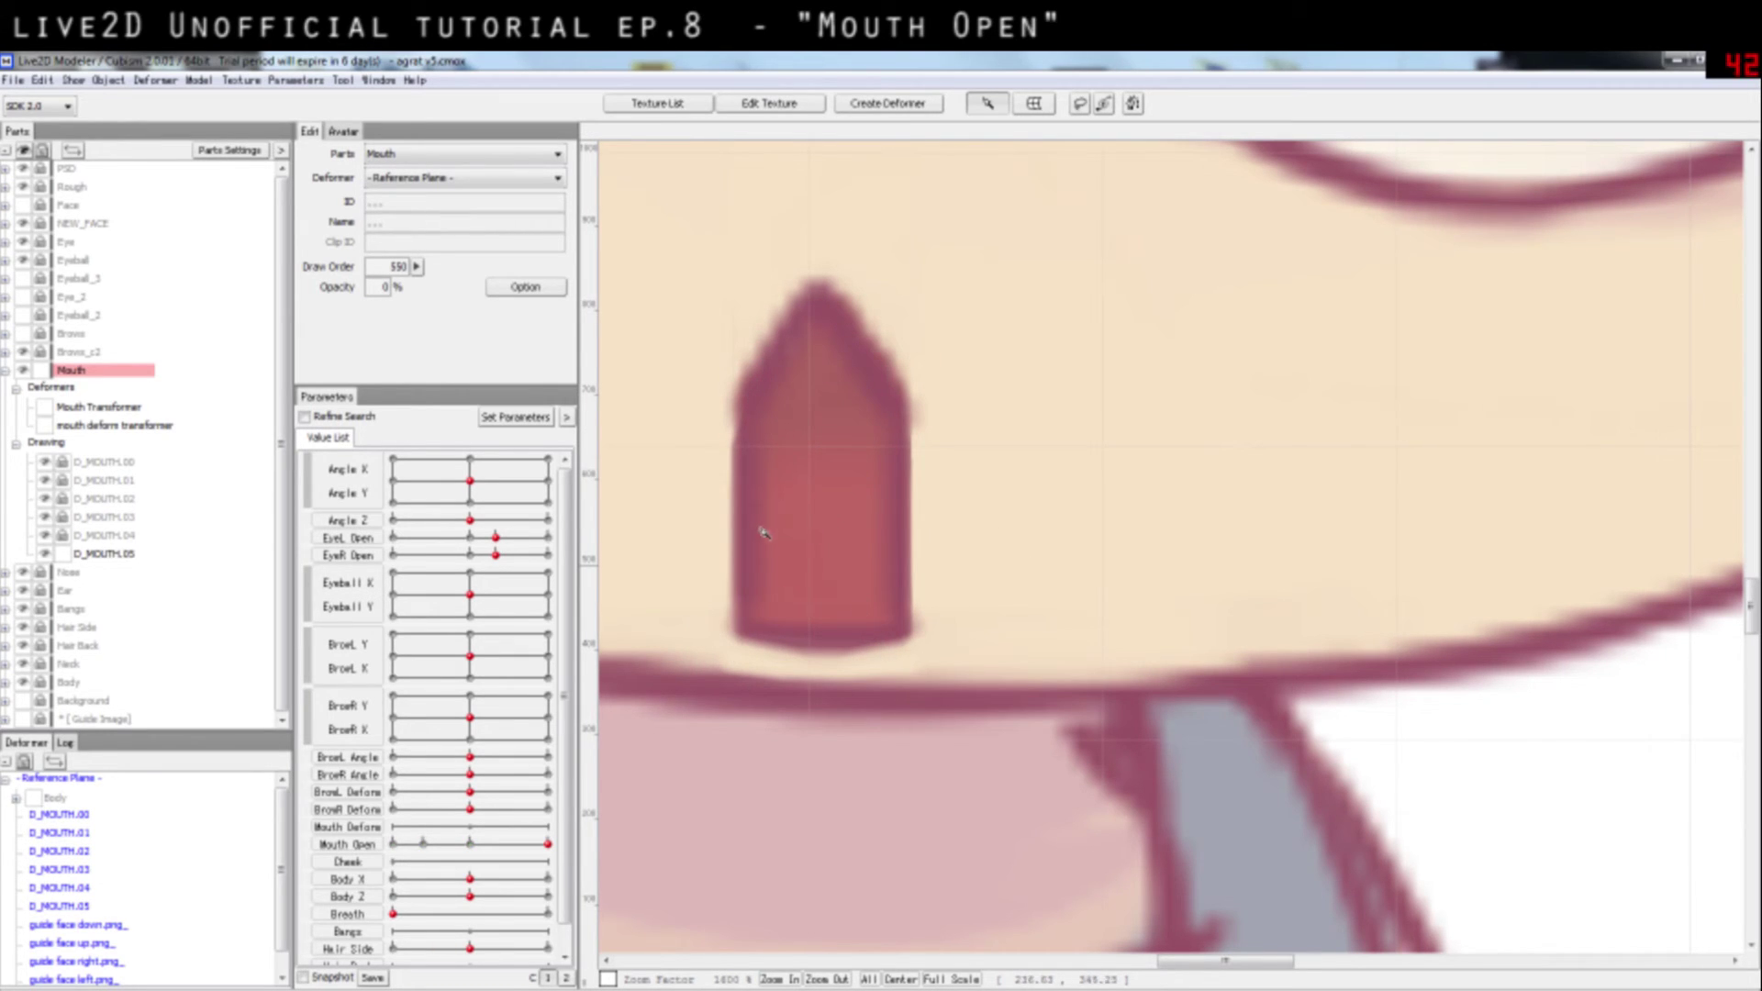
left_click(746, 424)
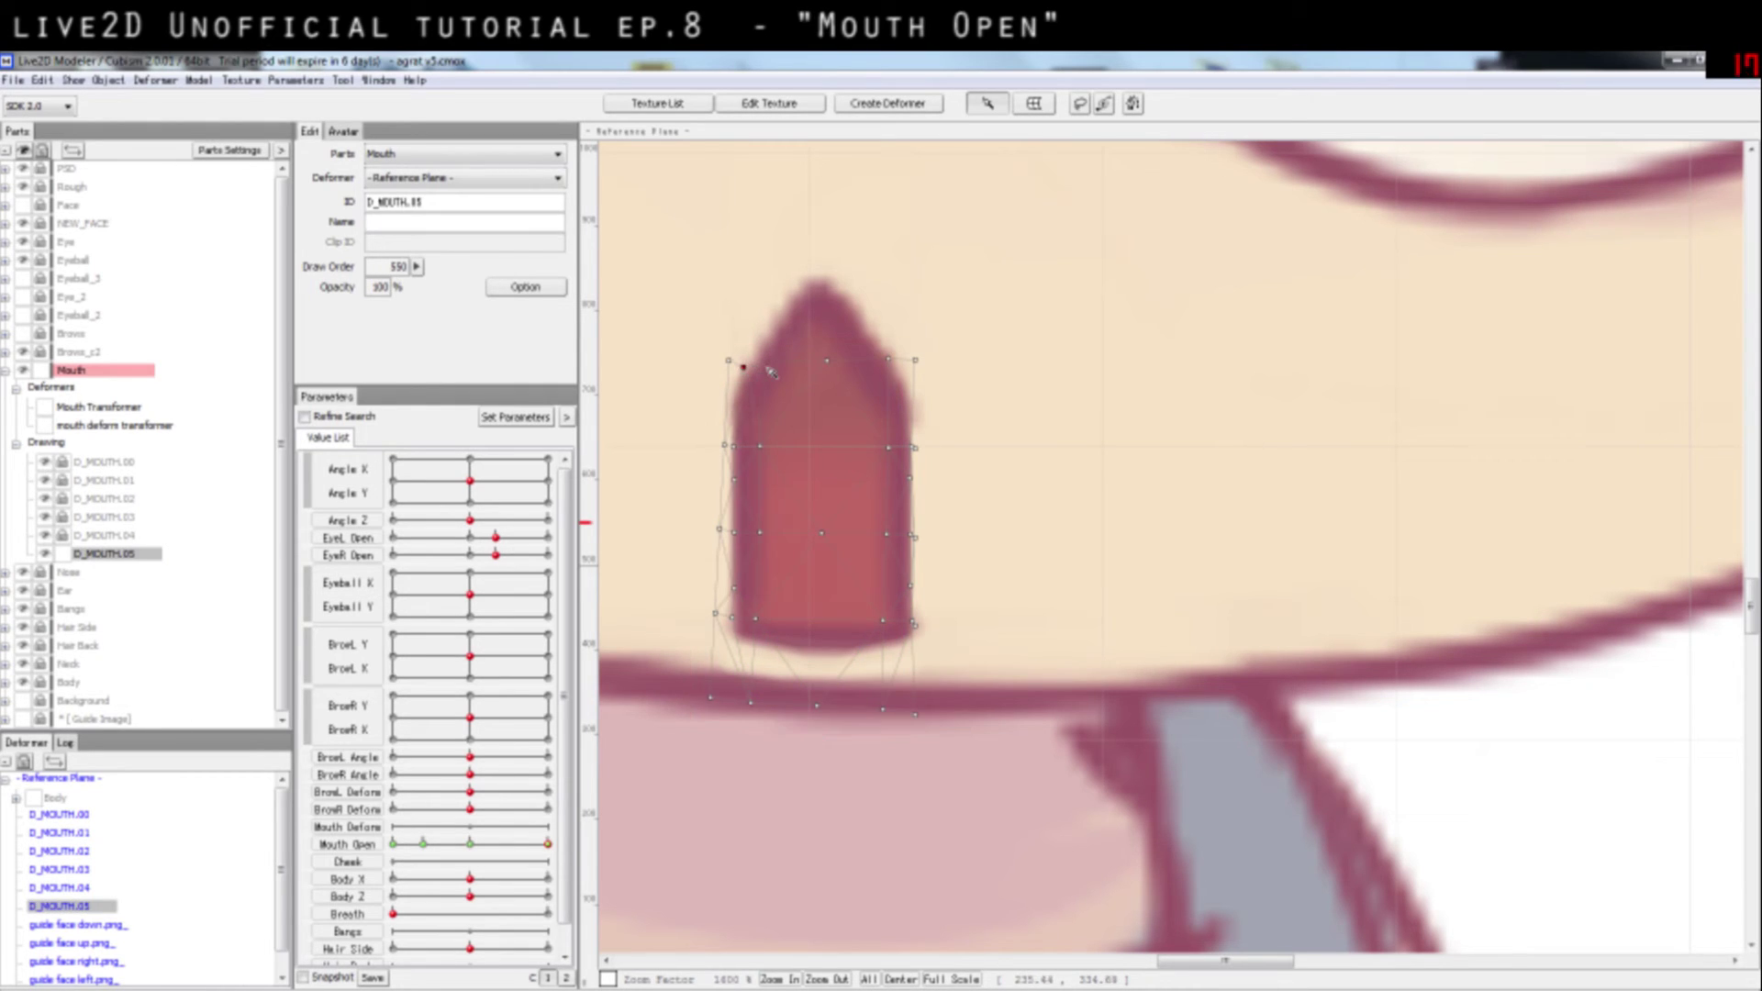
left_click(976, 367)
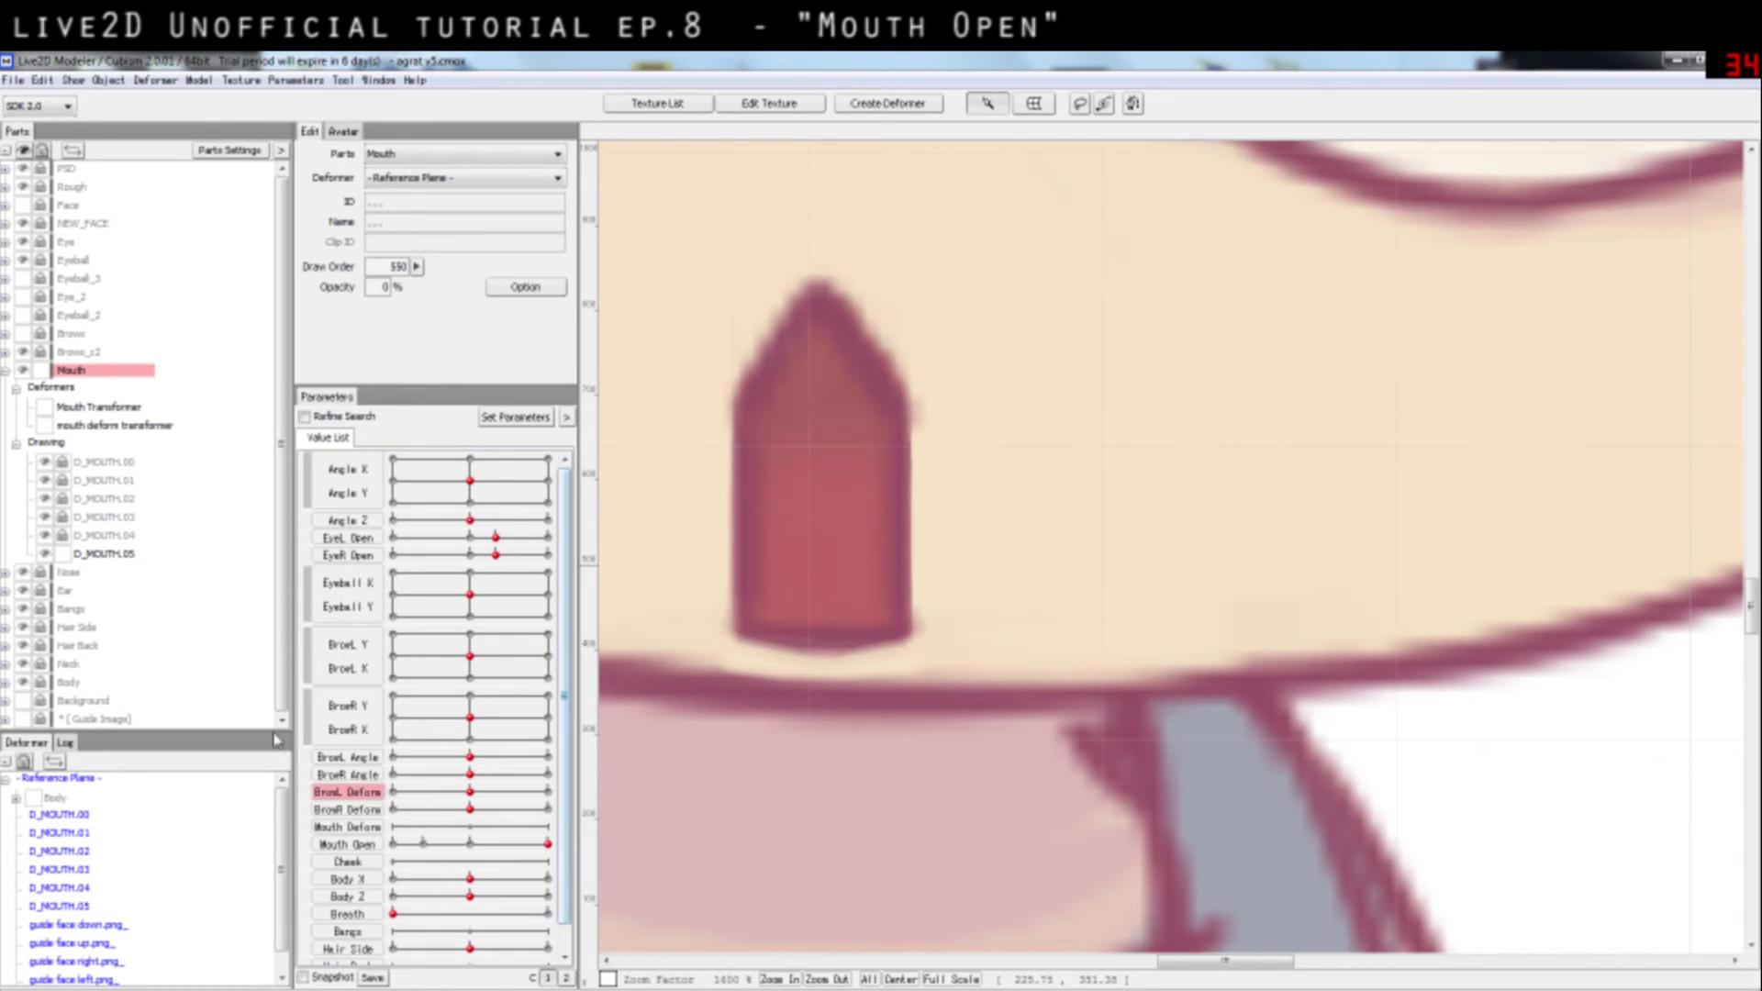
left_click(116, 553)
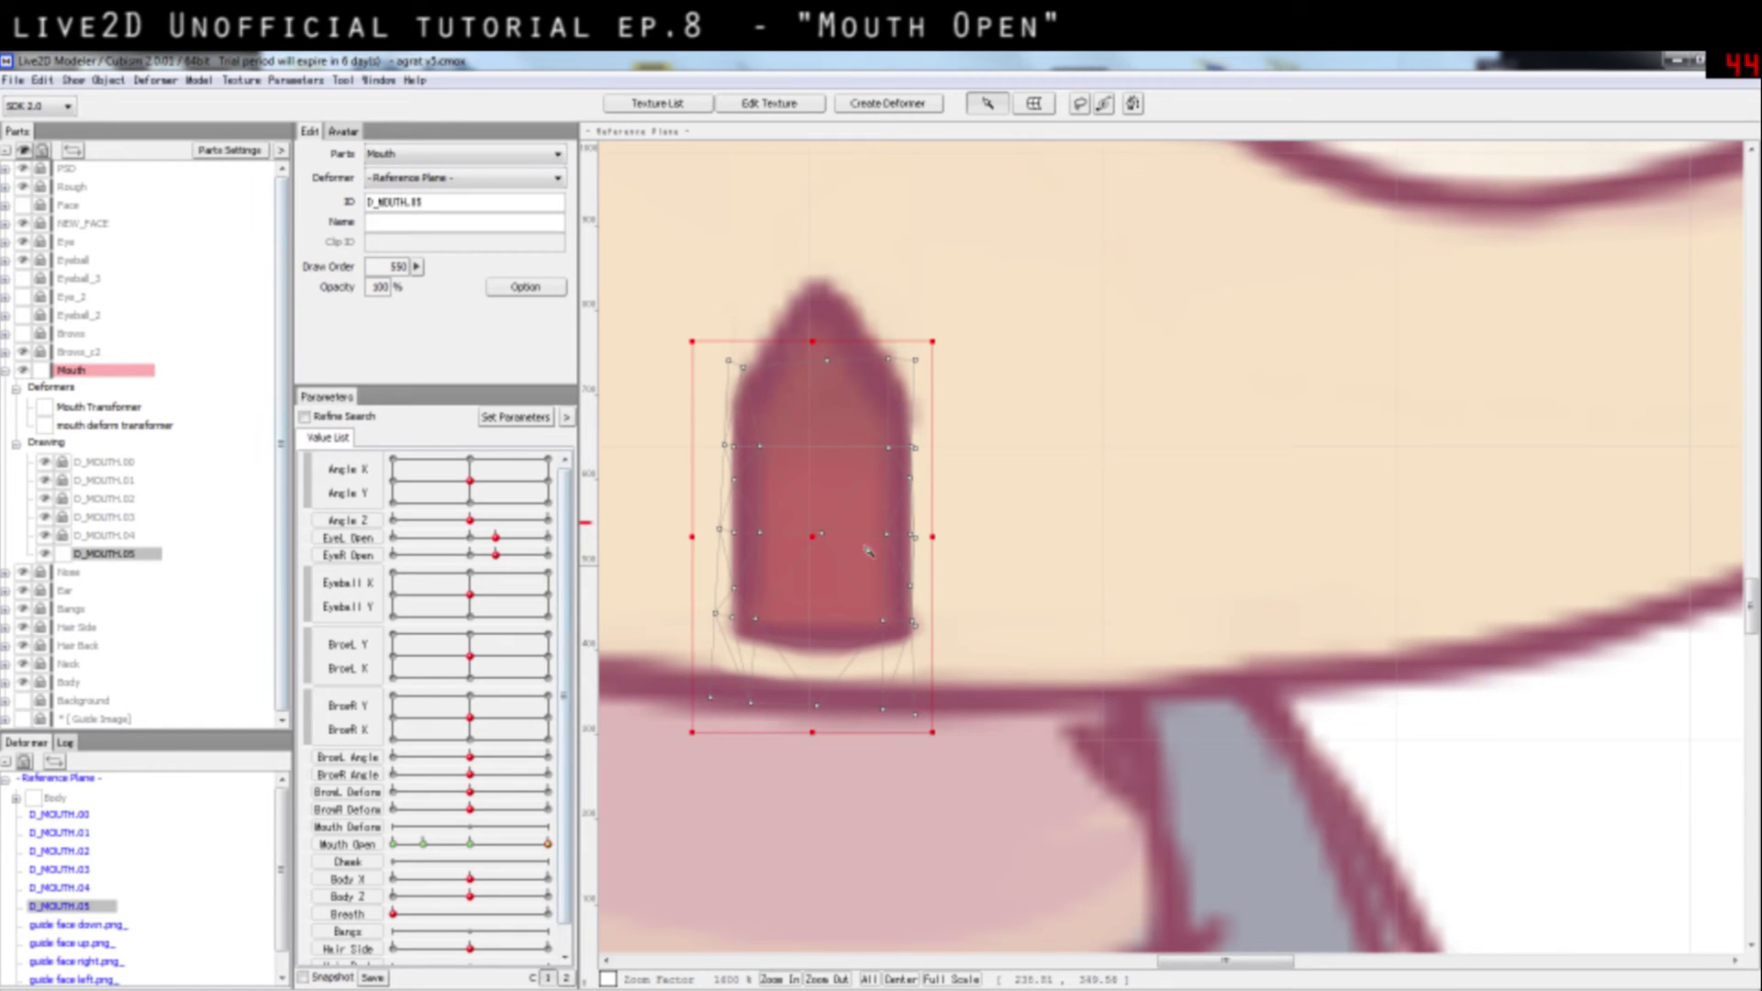
left_click(358, 850)
double_click(358, 850)
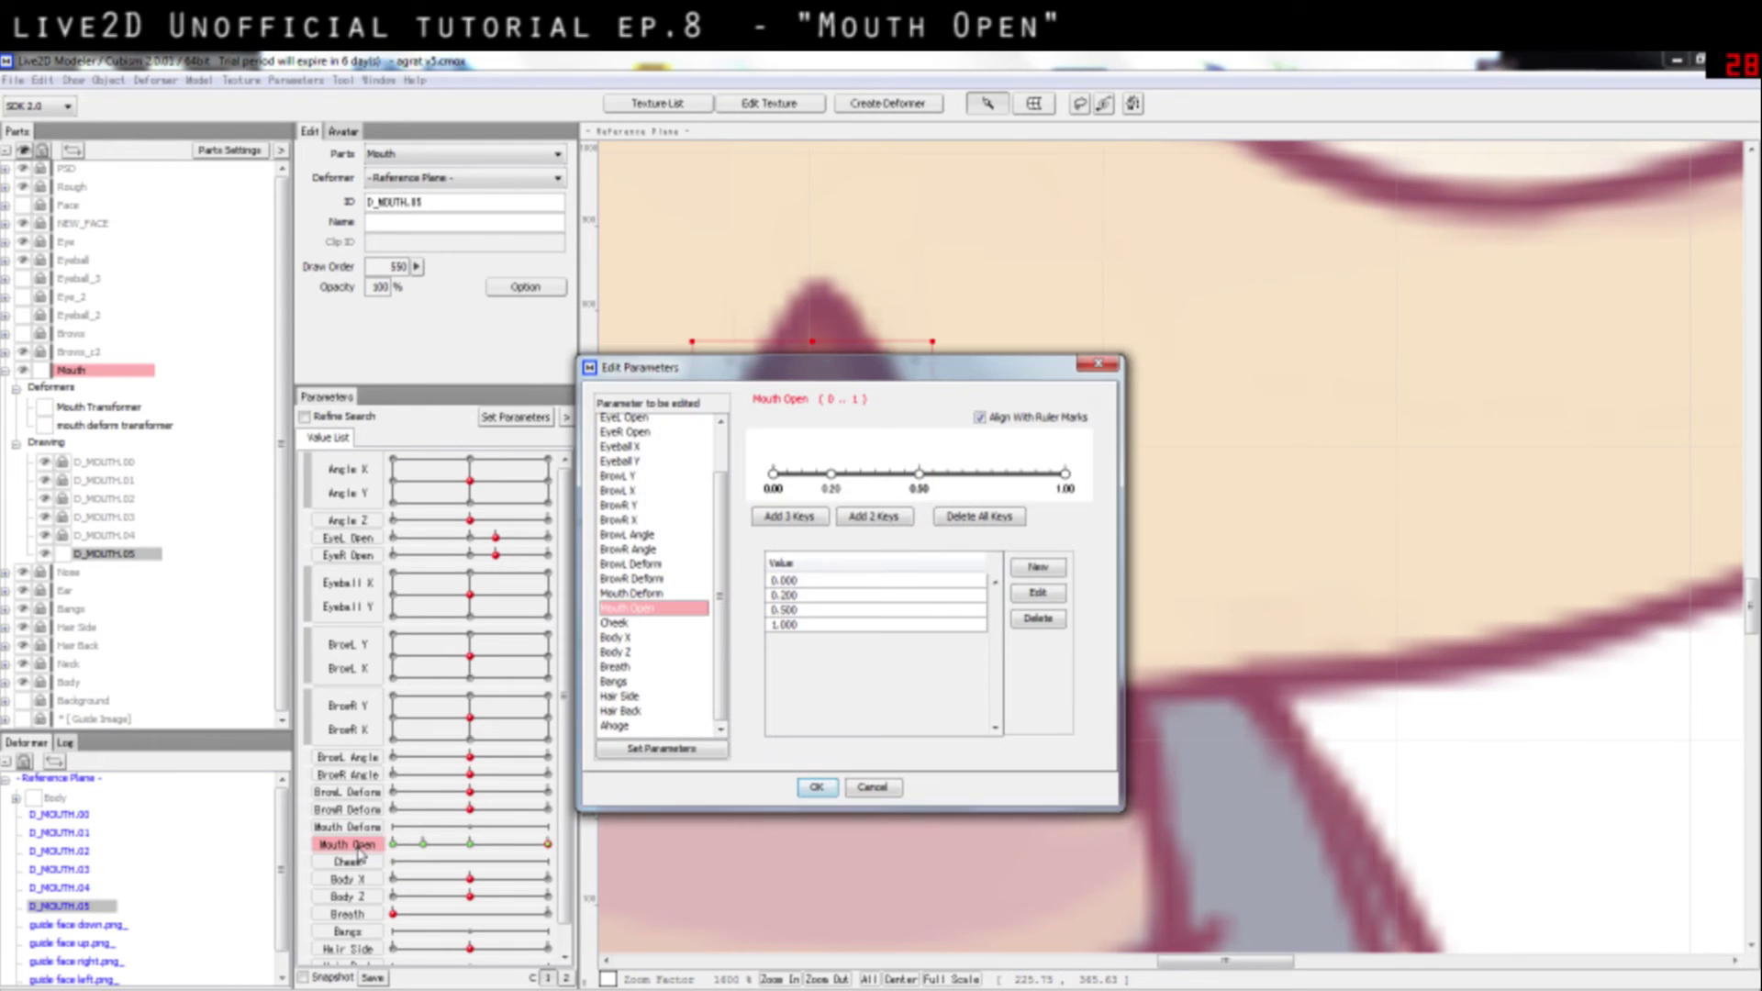
left_click(872, 787)
Step: Set Mouth Open to 0.50 and add a key at 0.55 to the parameter for D_MOUTH.05
left_click(459, 844)
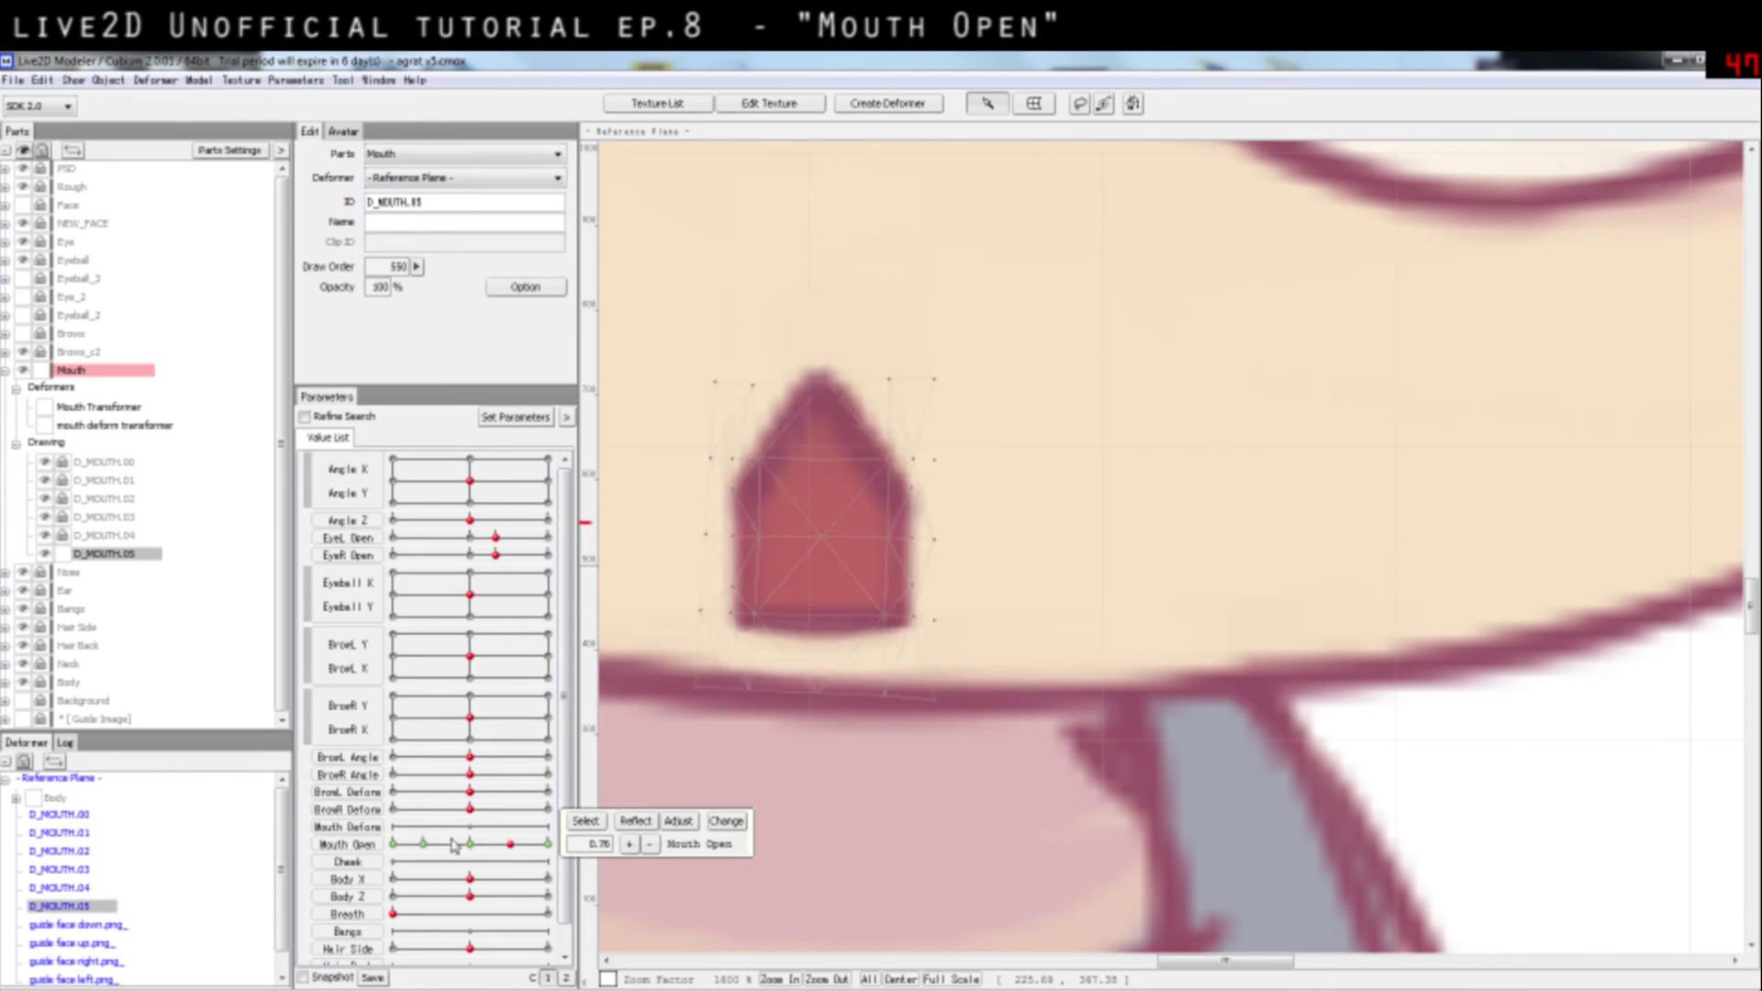
mouse_move(452, 844)
left_mouse_down()
mouse_move(423, 844)
mouse_move(569, 859)
mouse_move(472, 852)
left_mouse_up()
left_click(347, 844)
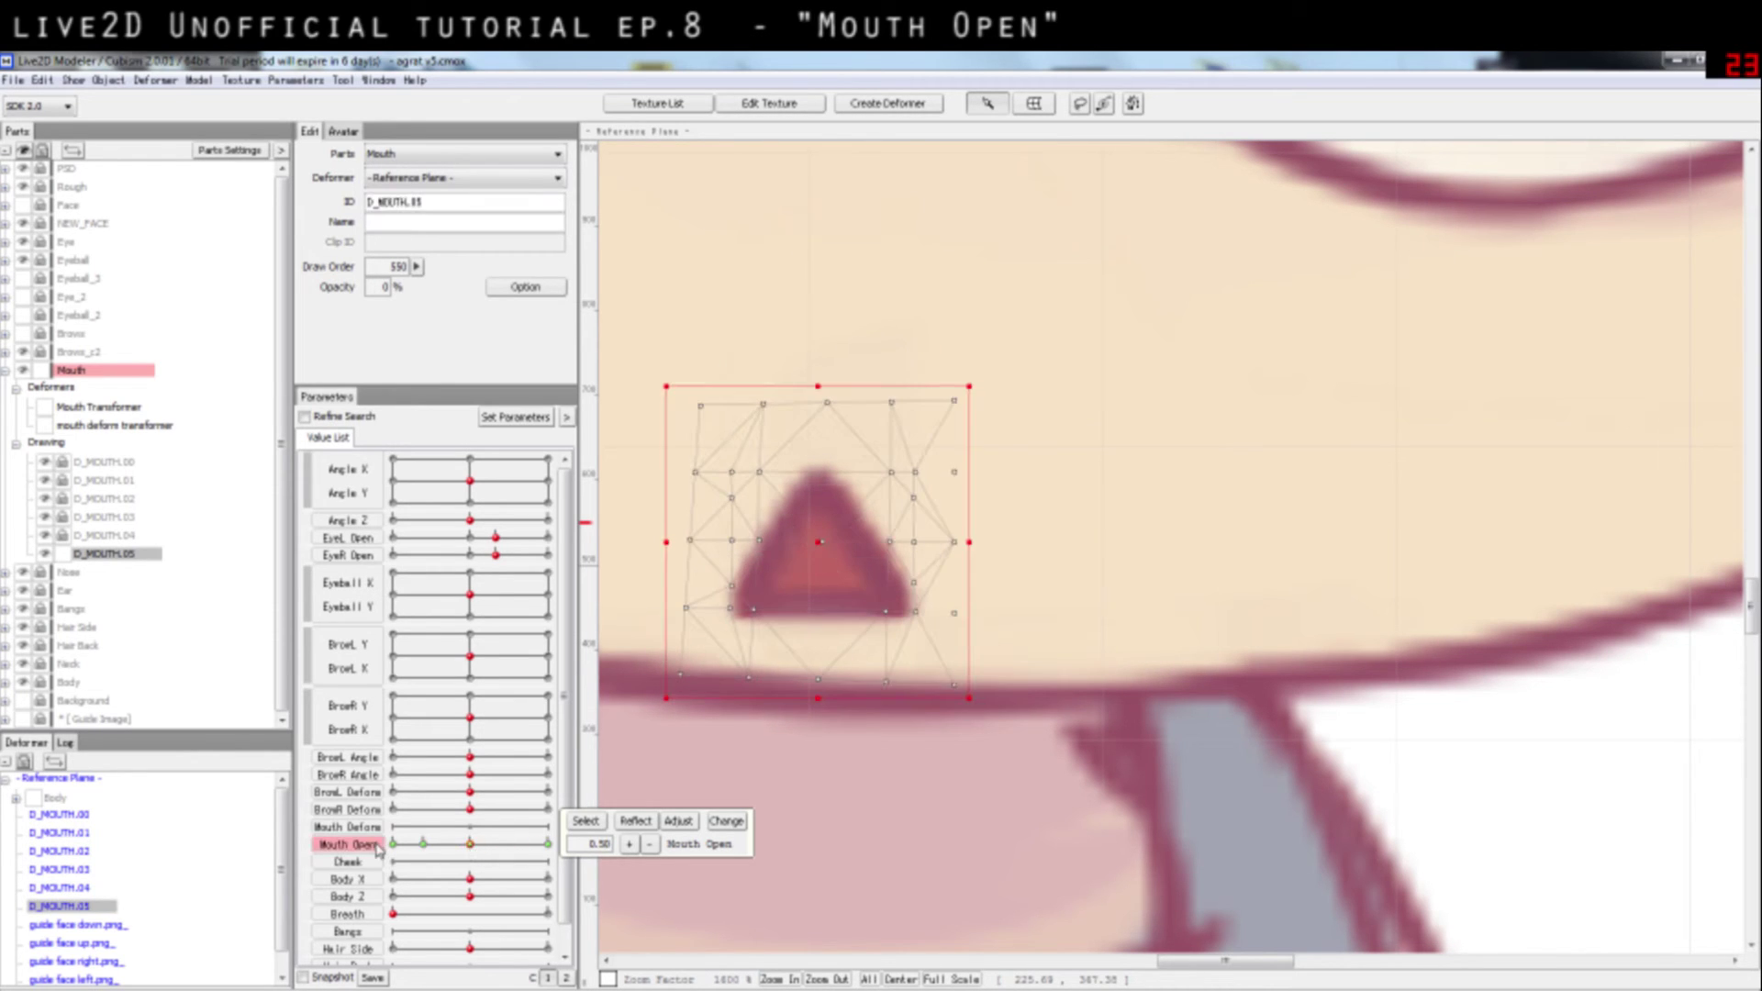
double_click(347, 844)
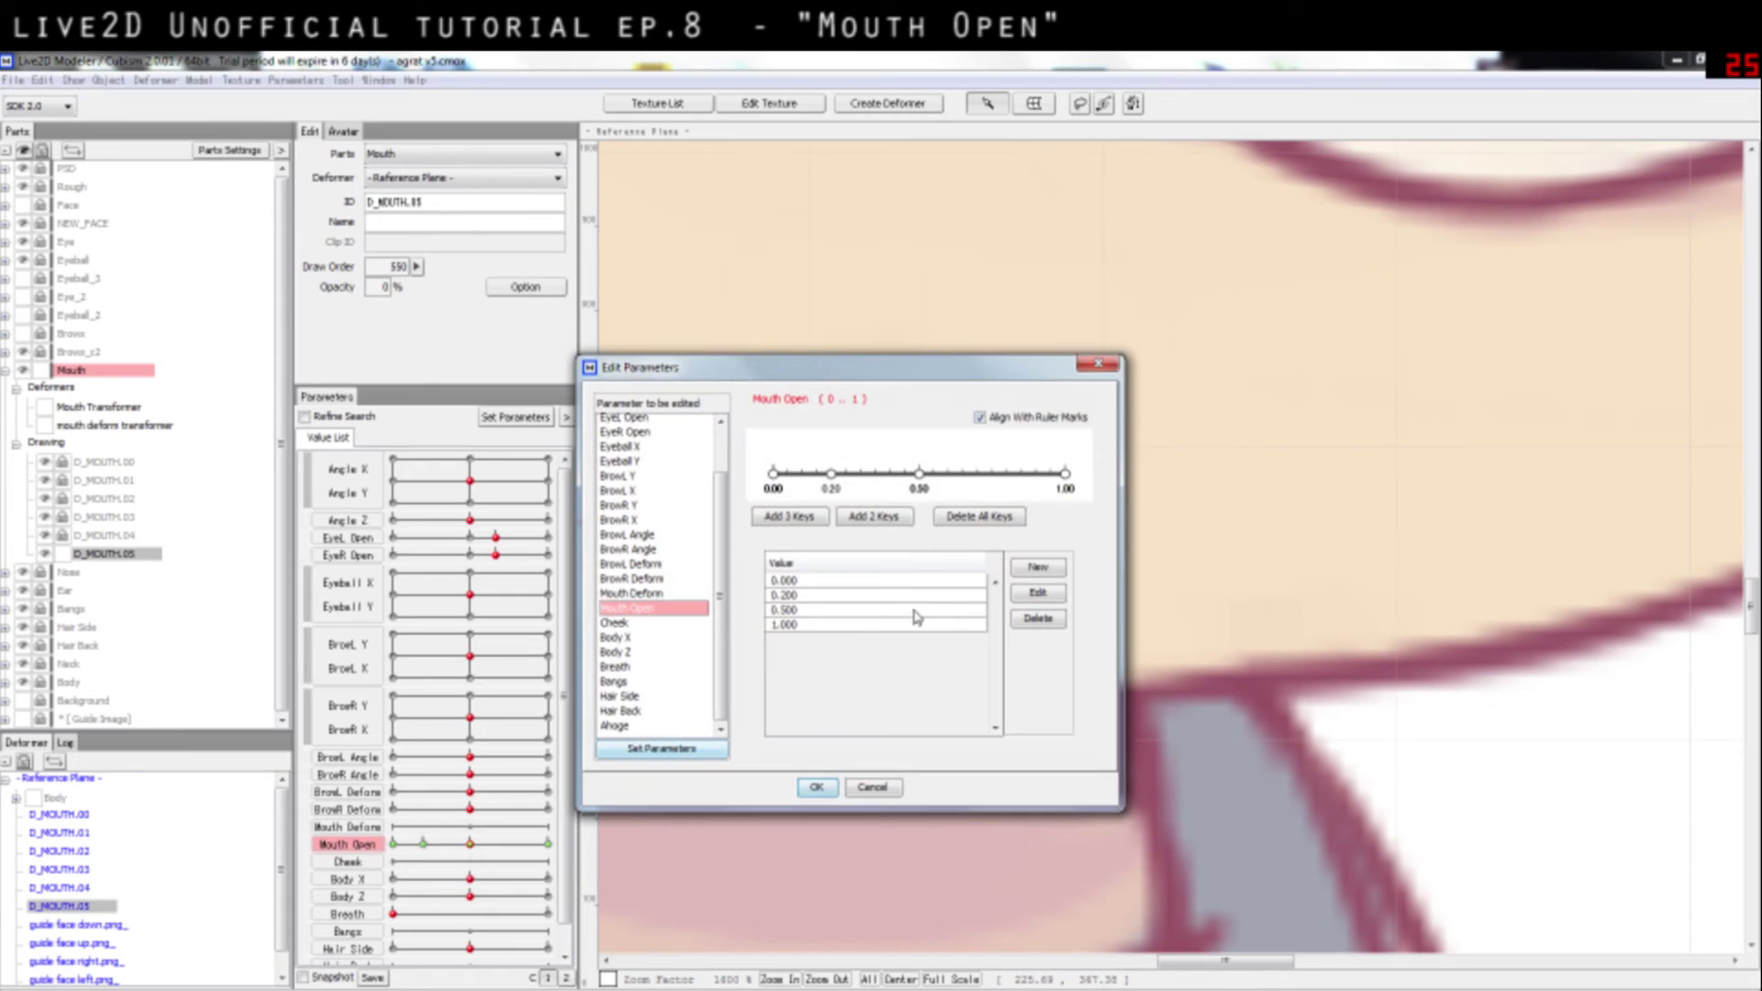
left_click(929, 481)
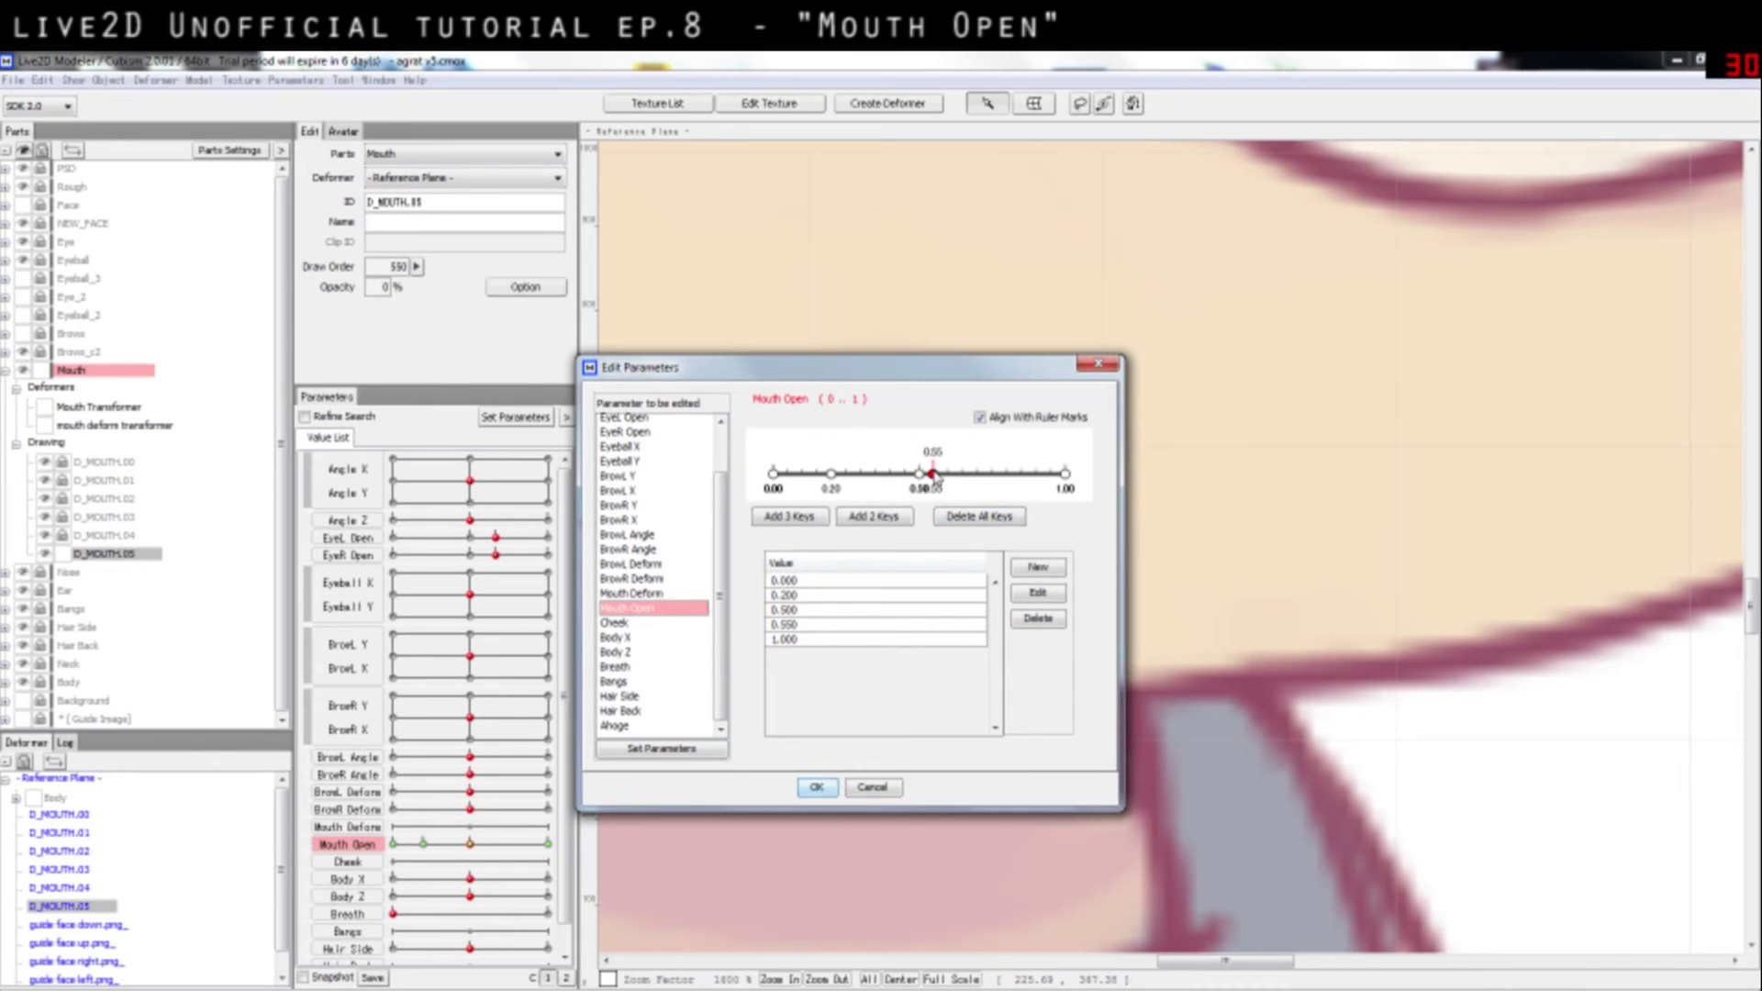
left_click(816, 789)
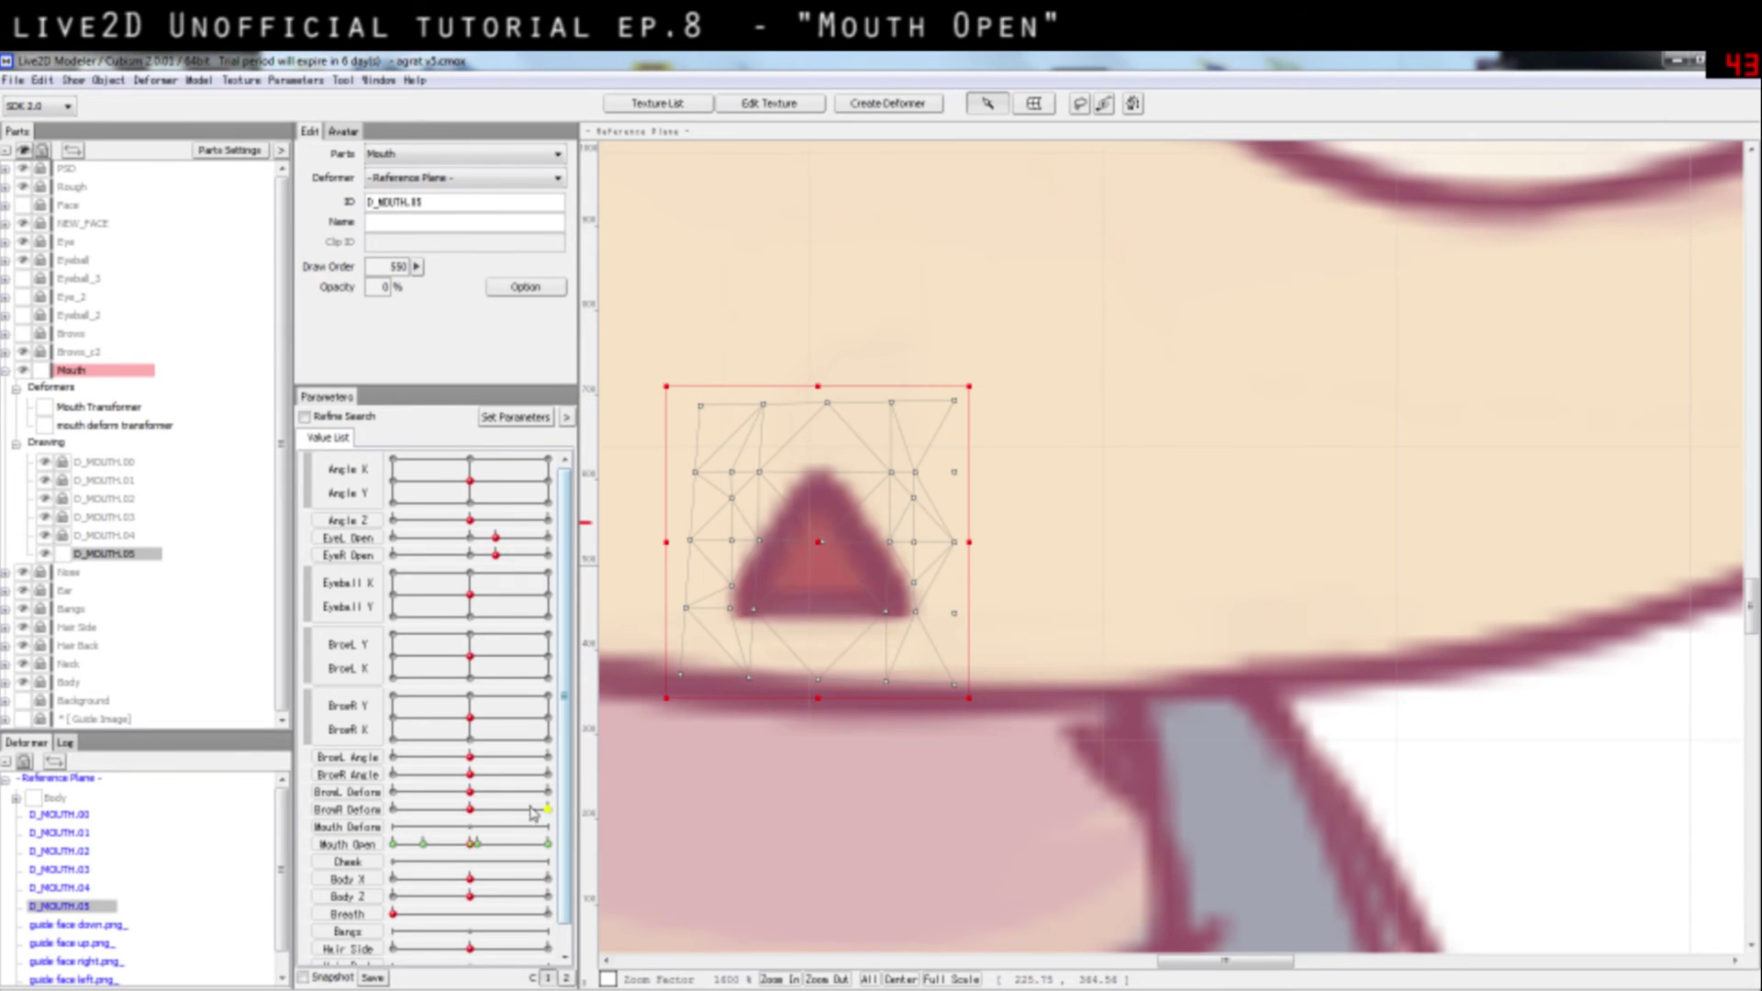
Step: At Mouth Open 0.55, move the outermost left column of D_MOUTH.05's mesh points inward over the stray side line
left_click(475, 844)
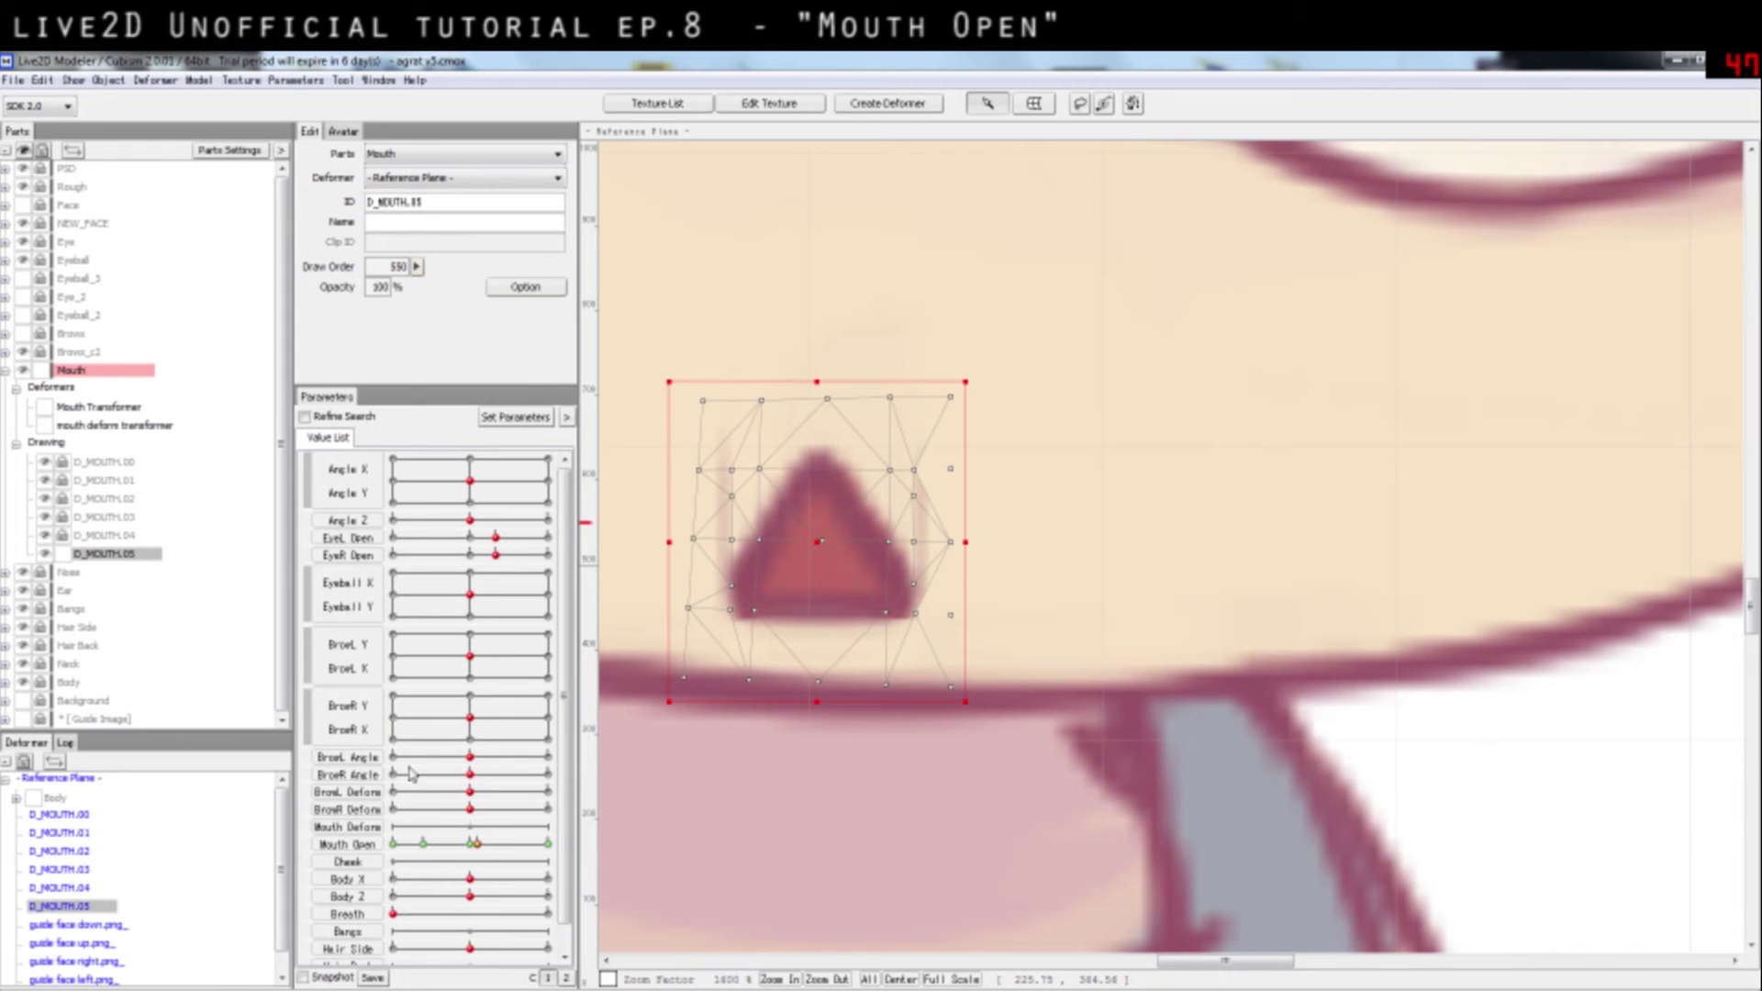
left_click(473, 844)
left_click(471, 845)
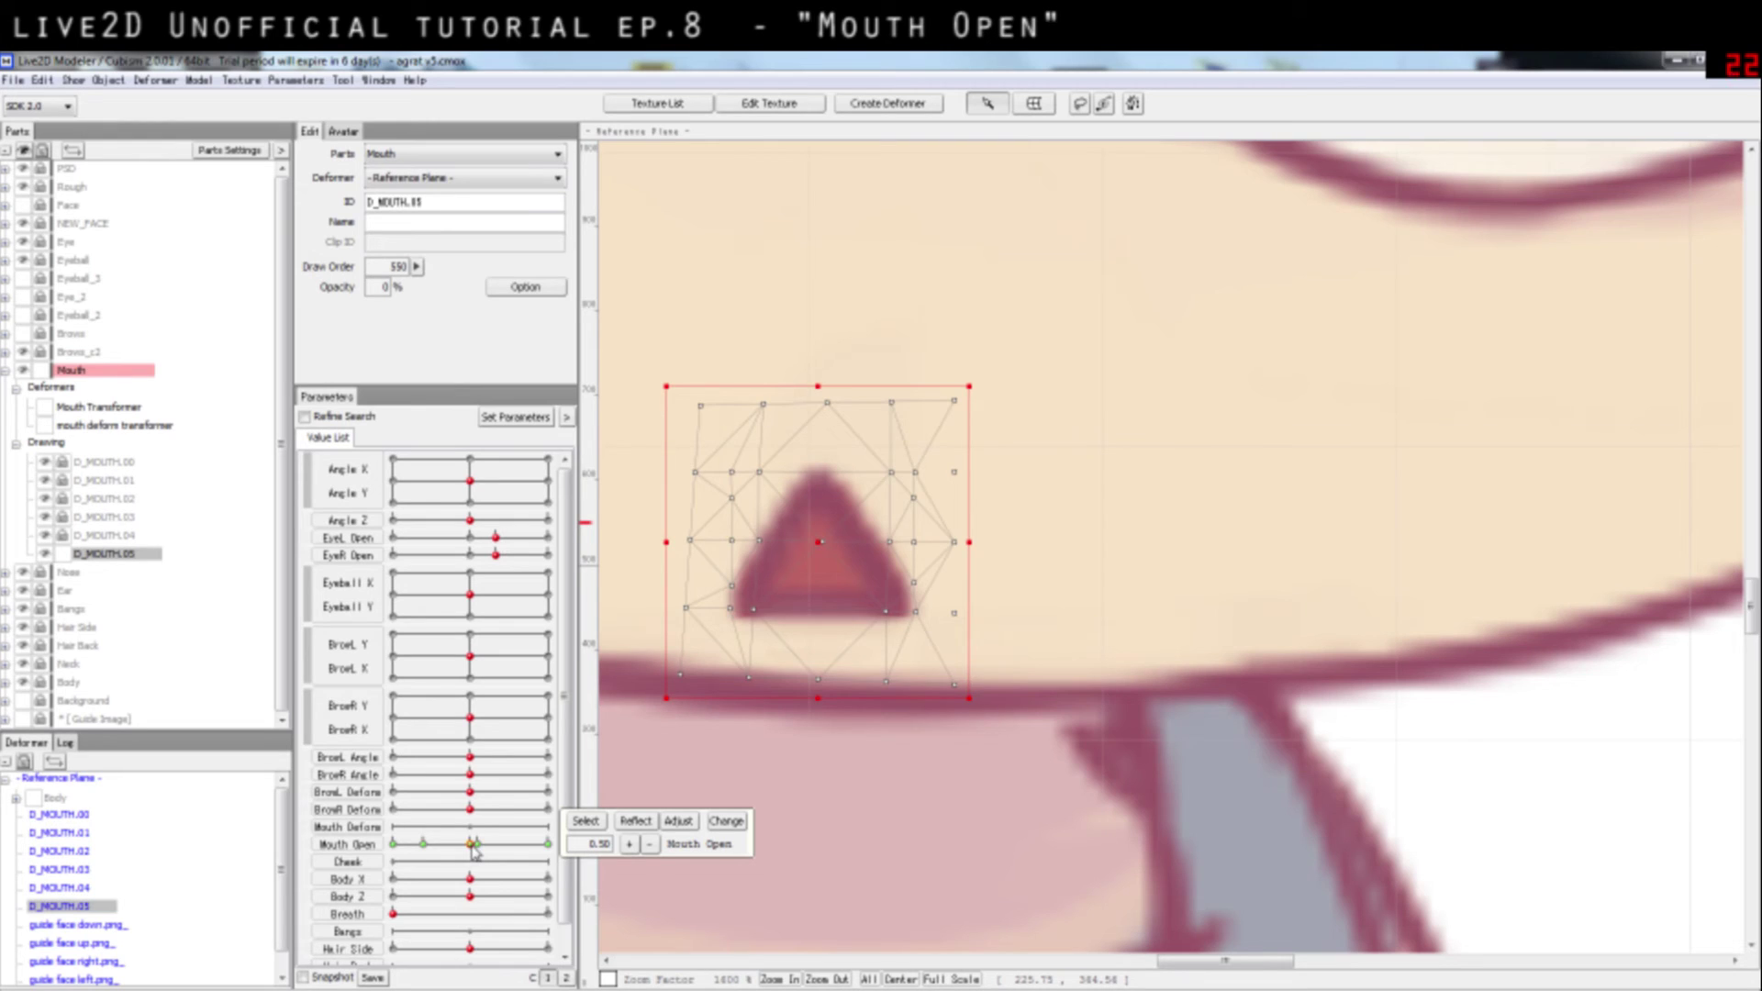
left_click_drag(474, 851, 481, 849)
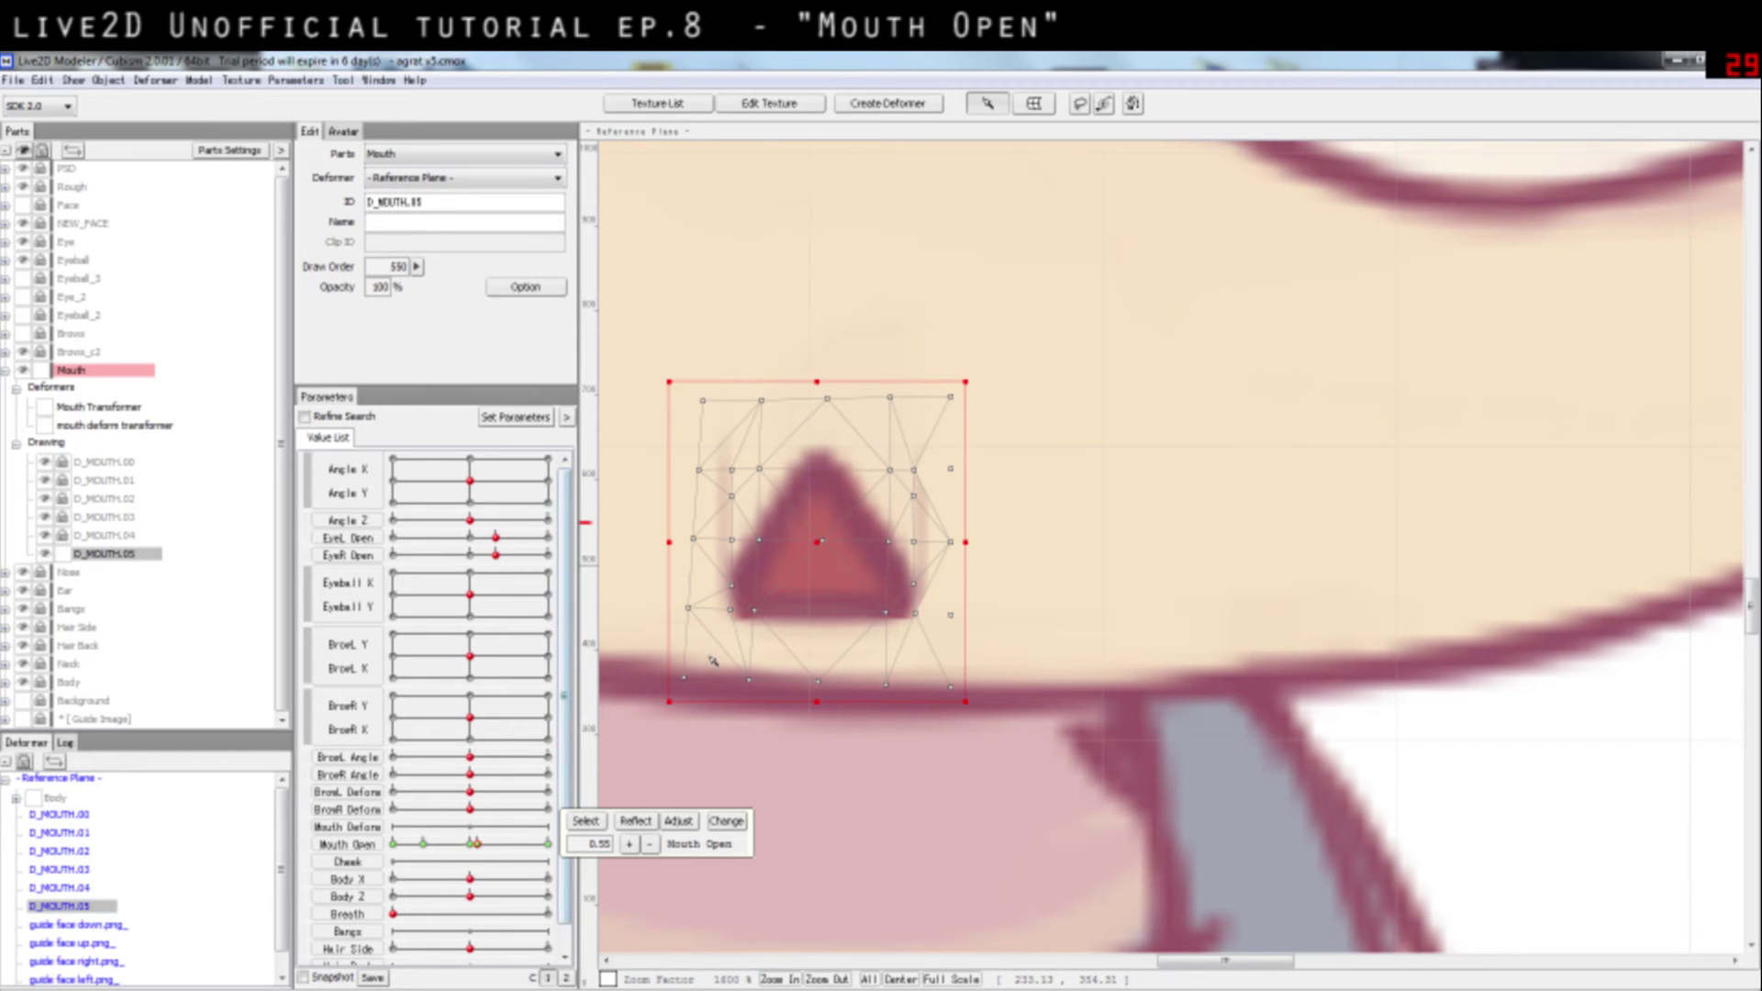
scroll(713, 661, "up", 2)
scroll(723, 532, "down", 2)
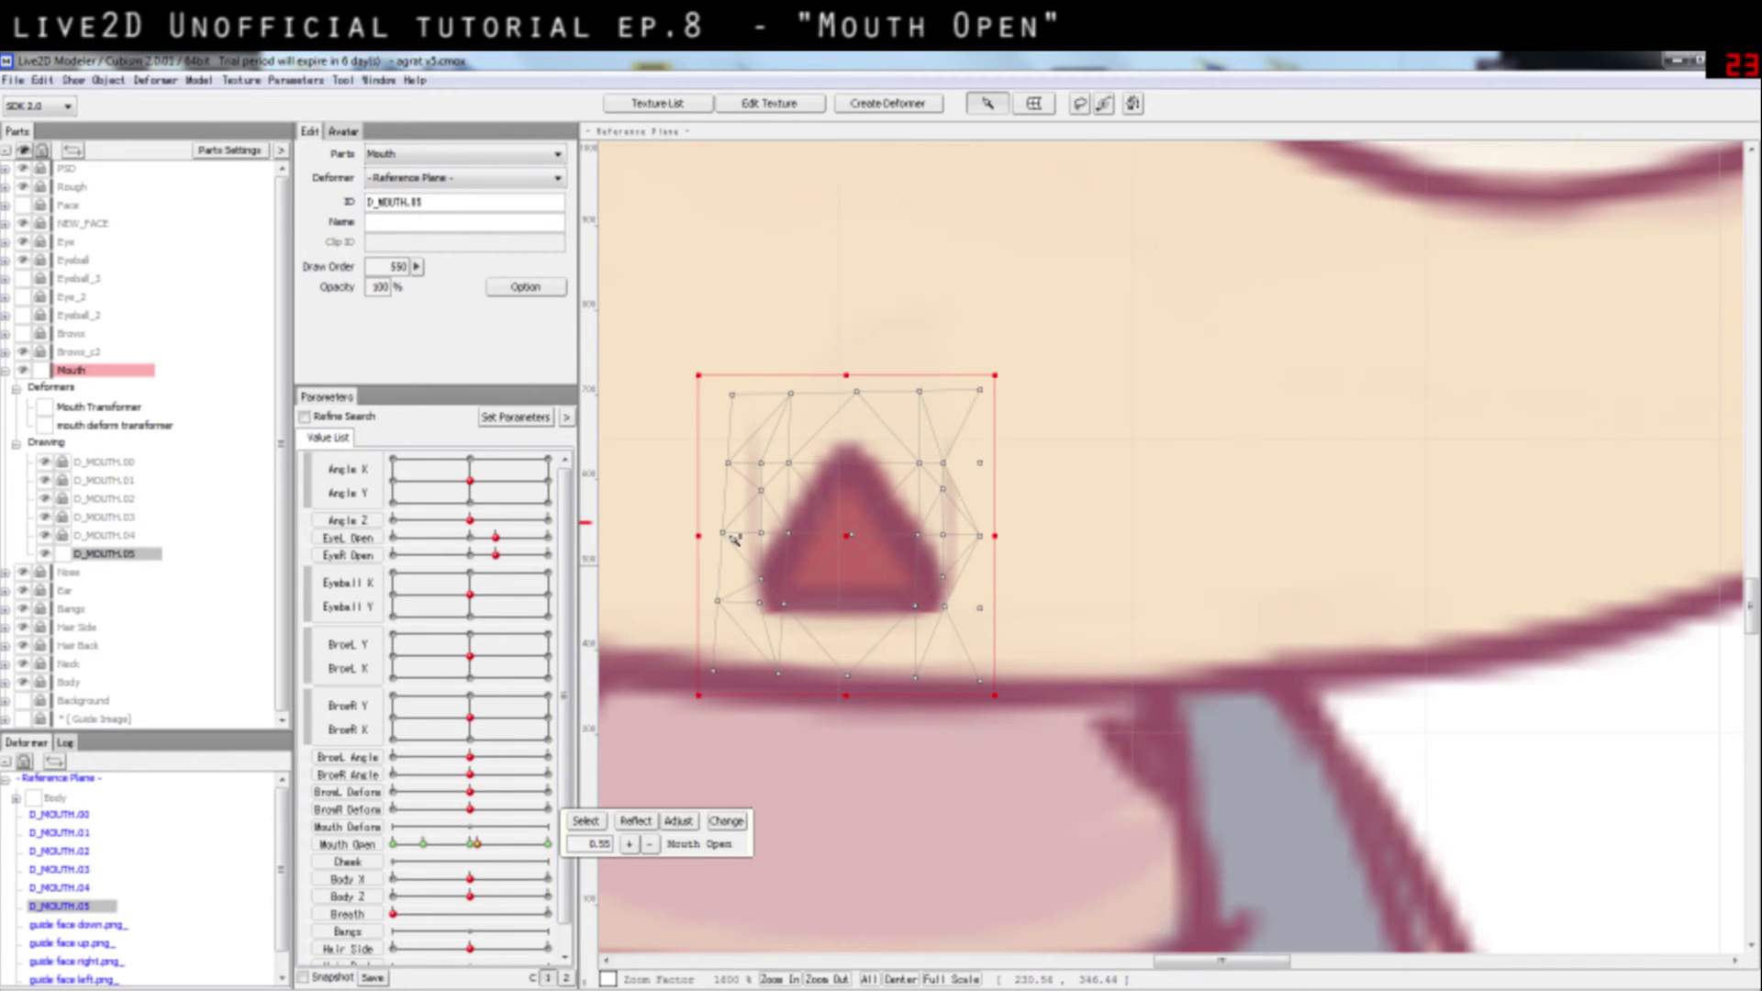
left_click(667, 315)
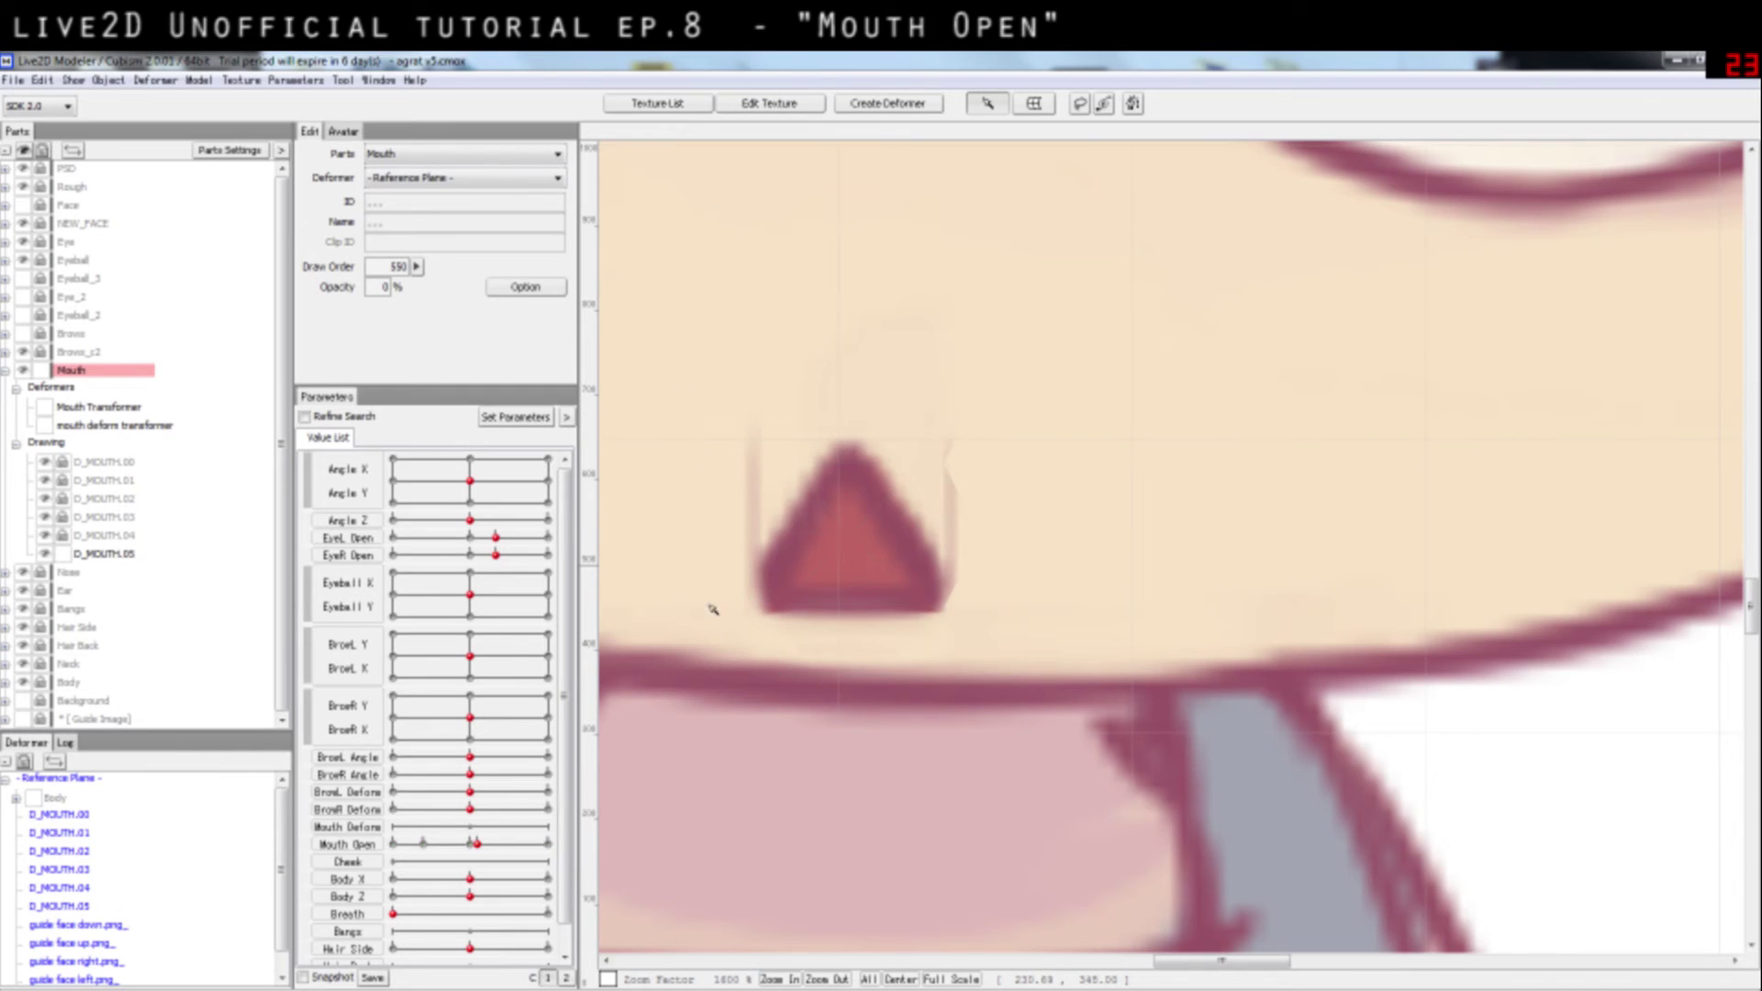
left_click(748, 715)
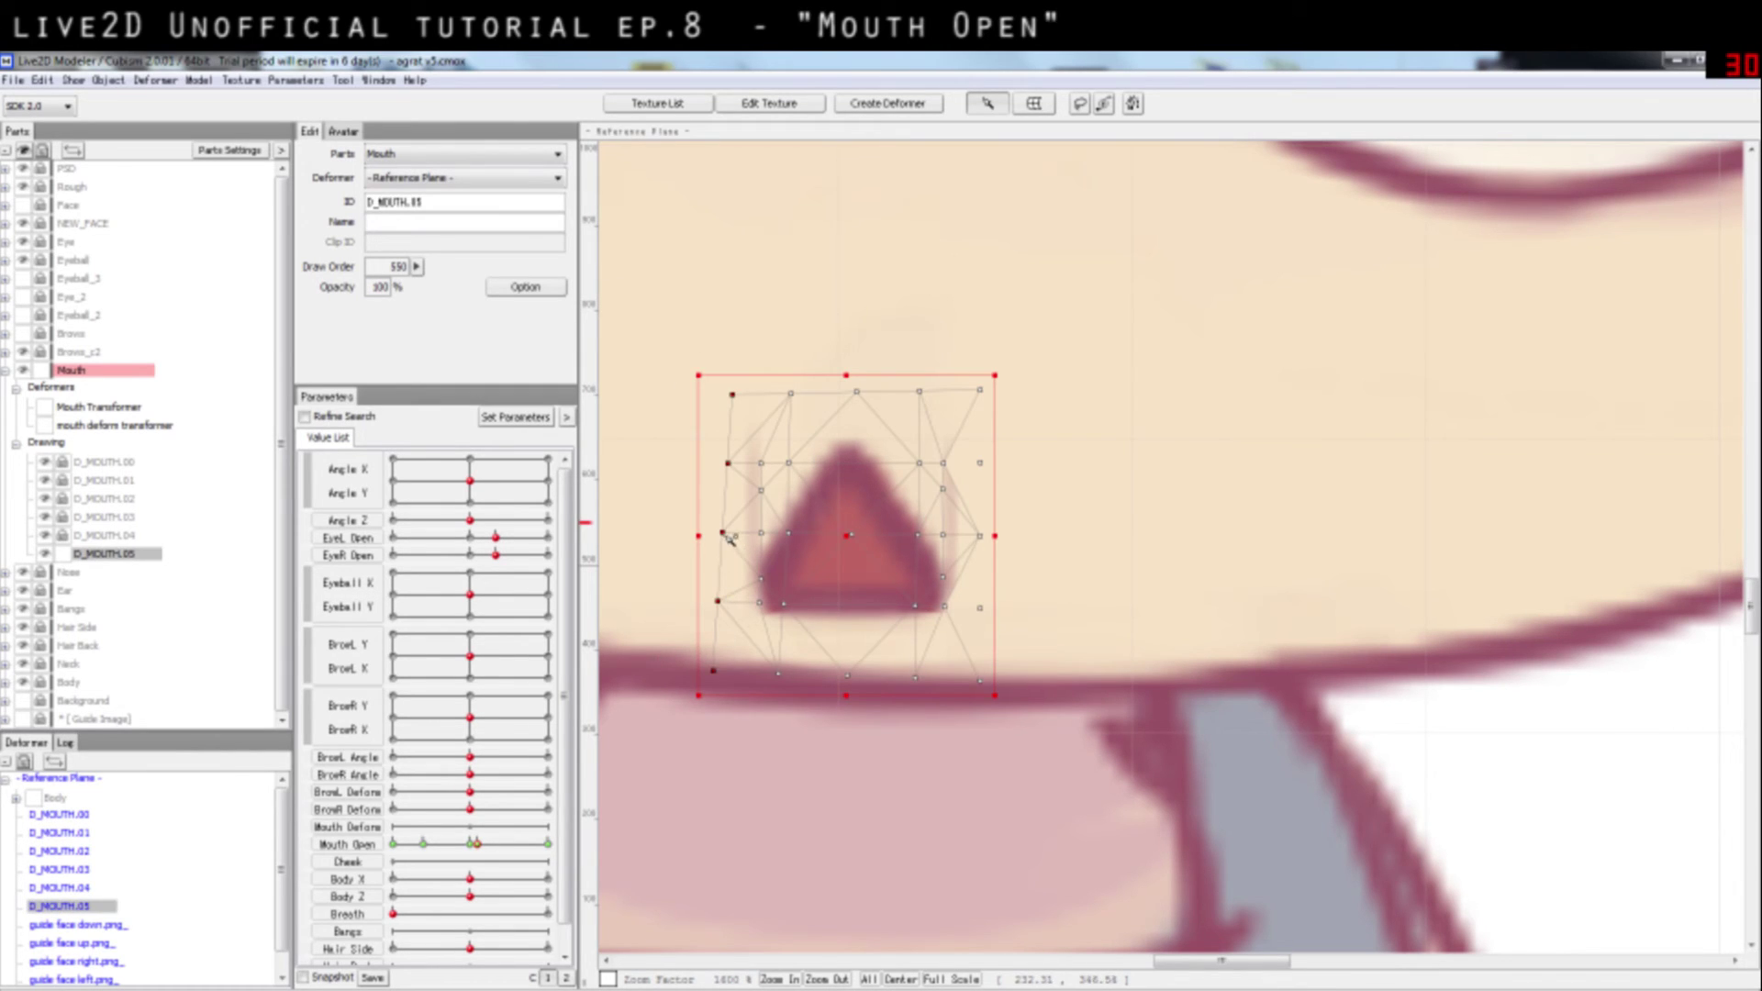
left_click_drag(725, 537, 753, 538)
Step: At the 0.55 key, move the outermost right column of D_MOUTH.05's mesh points inward to the mouth's right edge
left_click_drag(1042, 348, 964, 697)
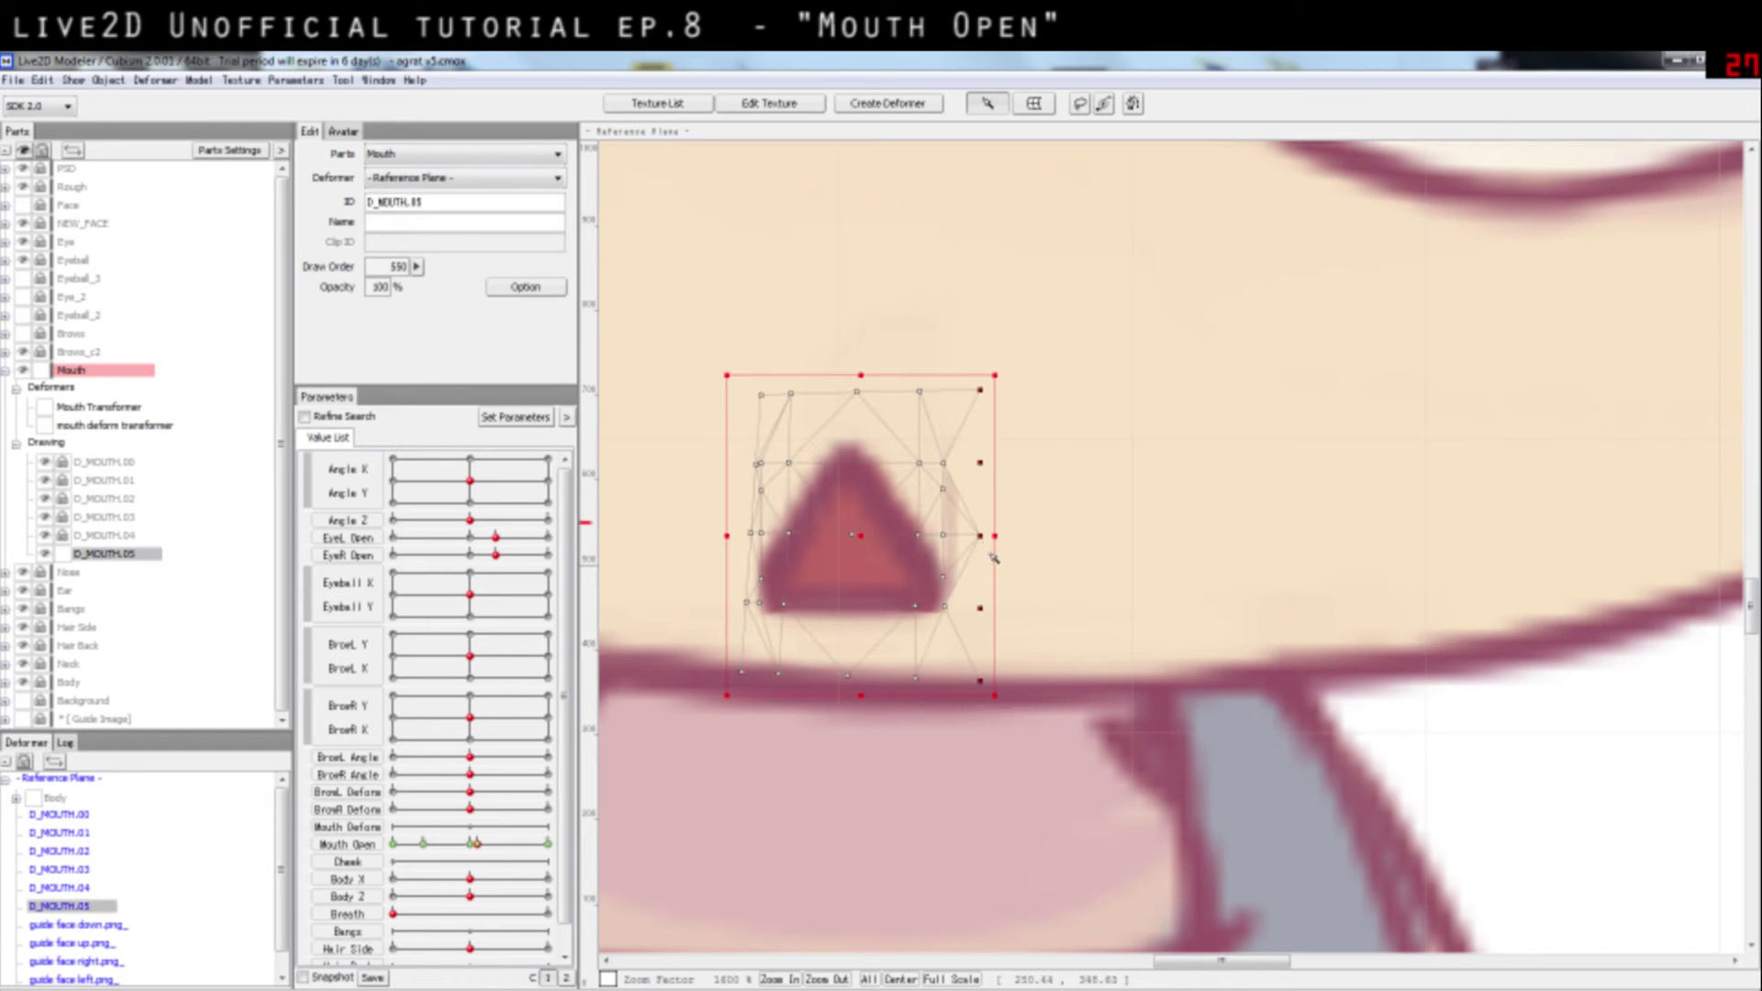
left_click_drag(985, 537, 955, 535)
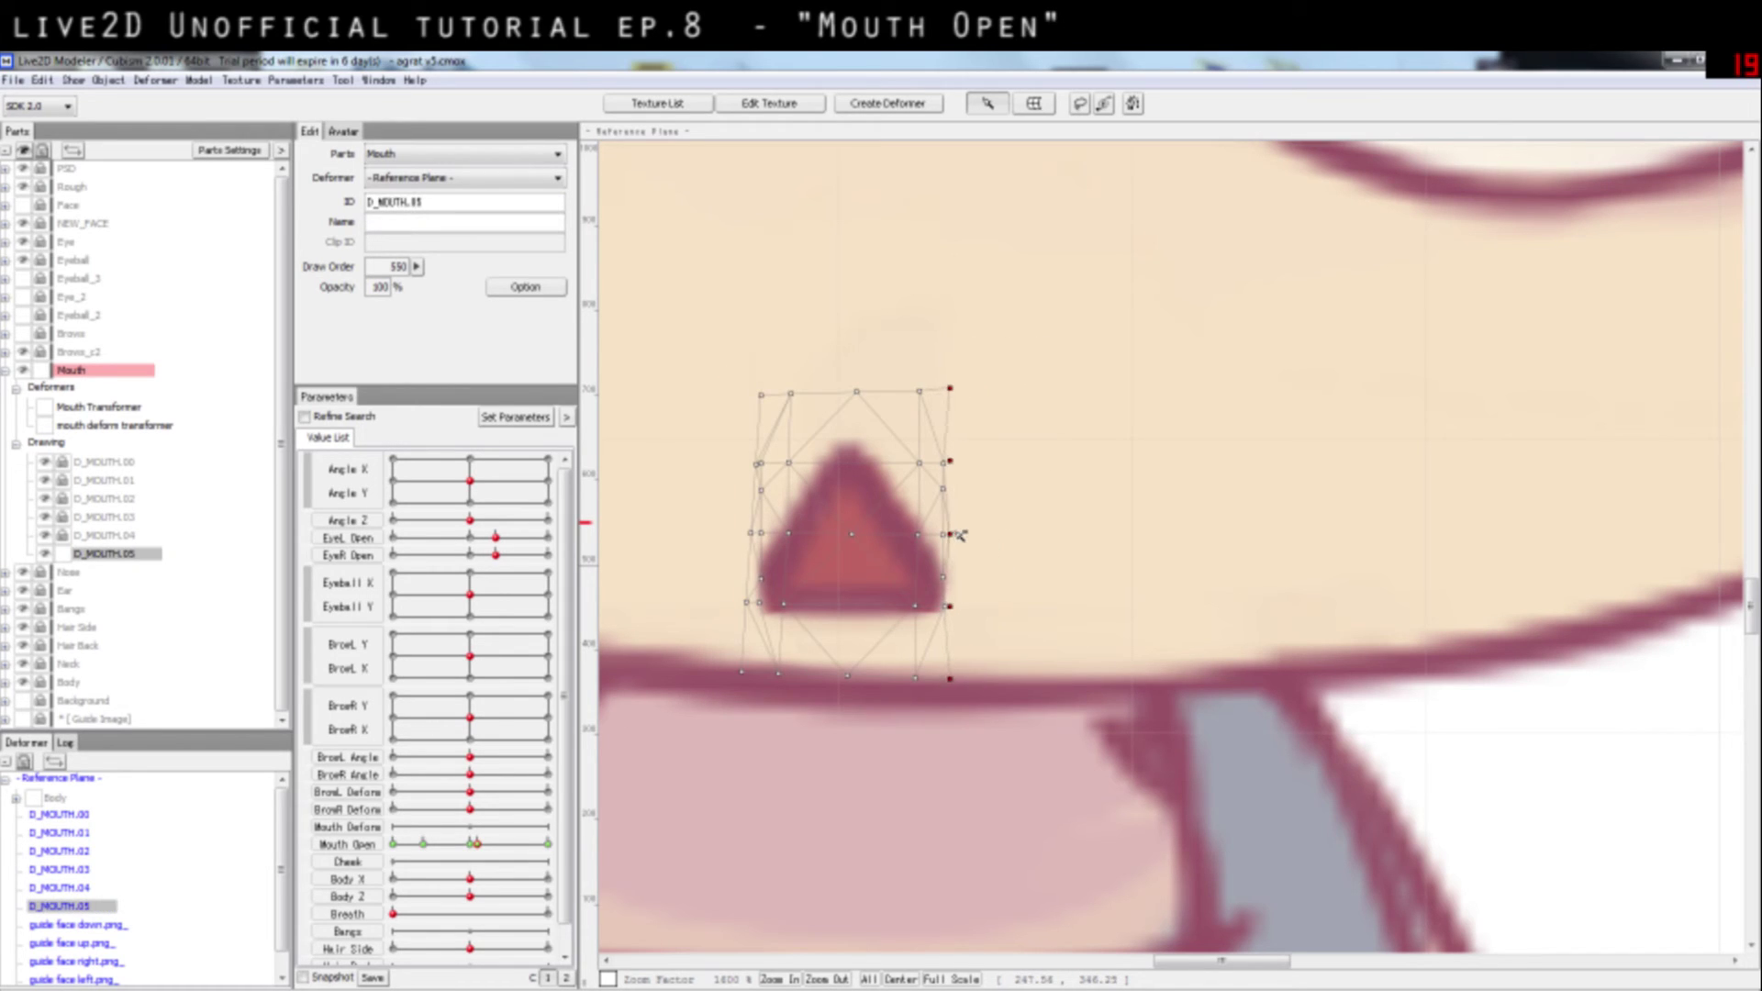
left_click(1019, 532)
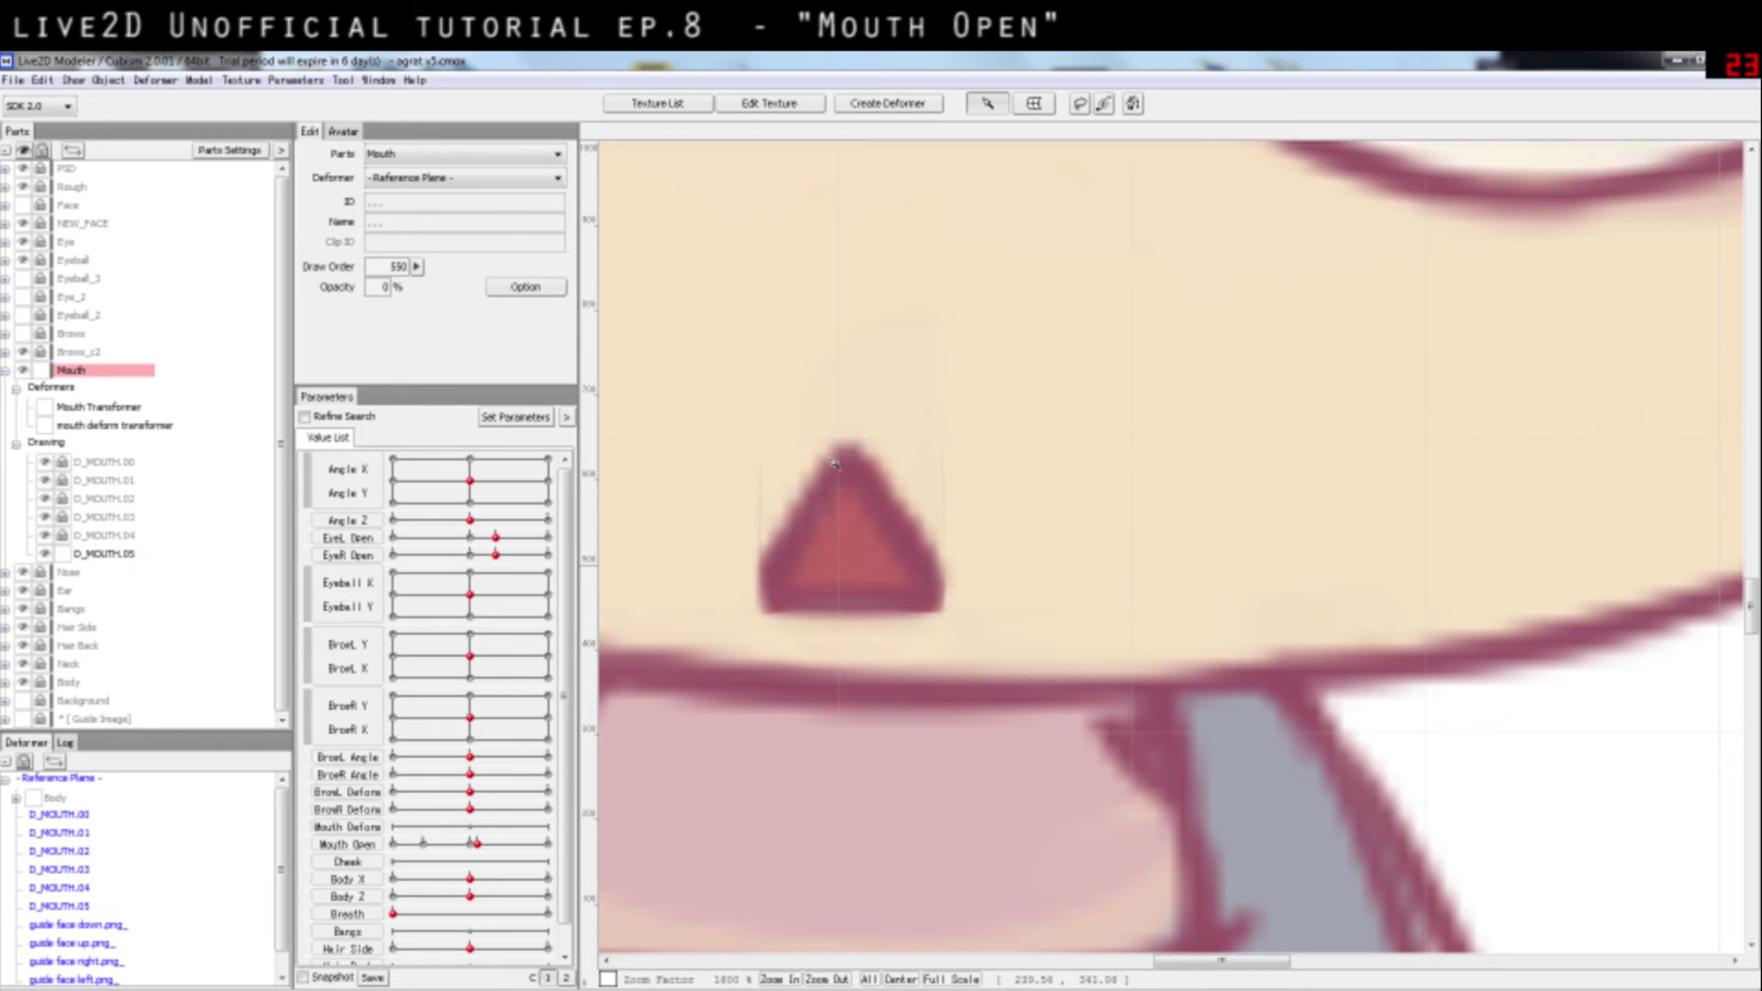
Step: Narrow the whole D_MOUTH.05 mesh slightly from both sides at the 0.55 key
left_click(757, 525)
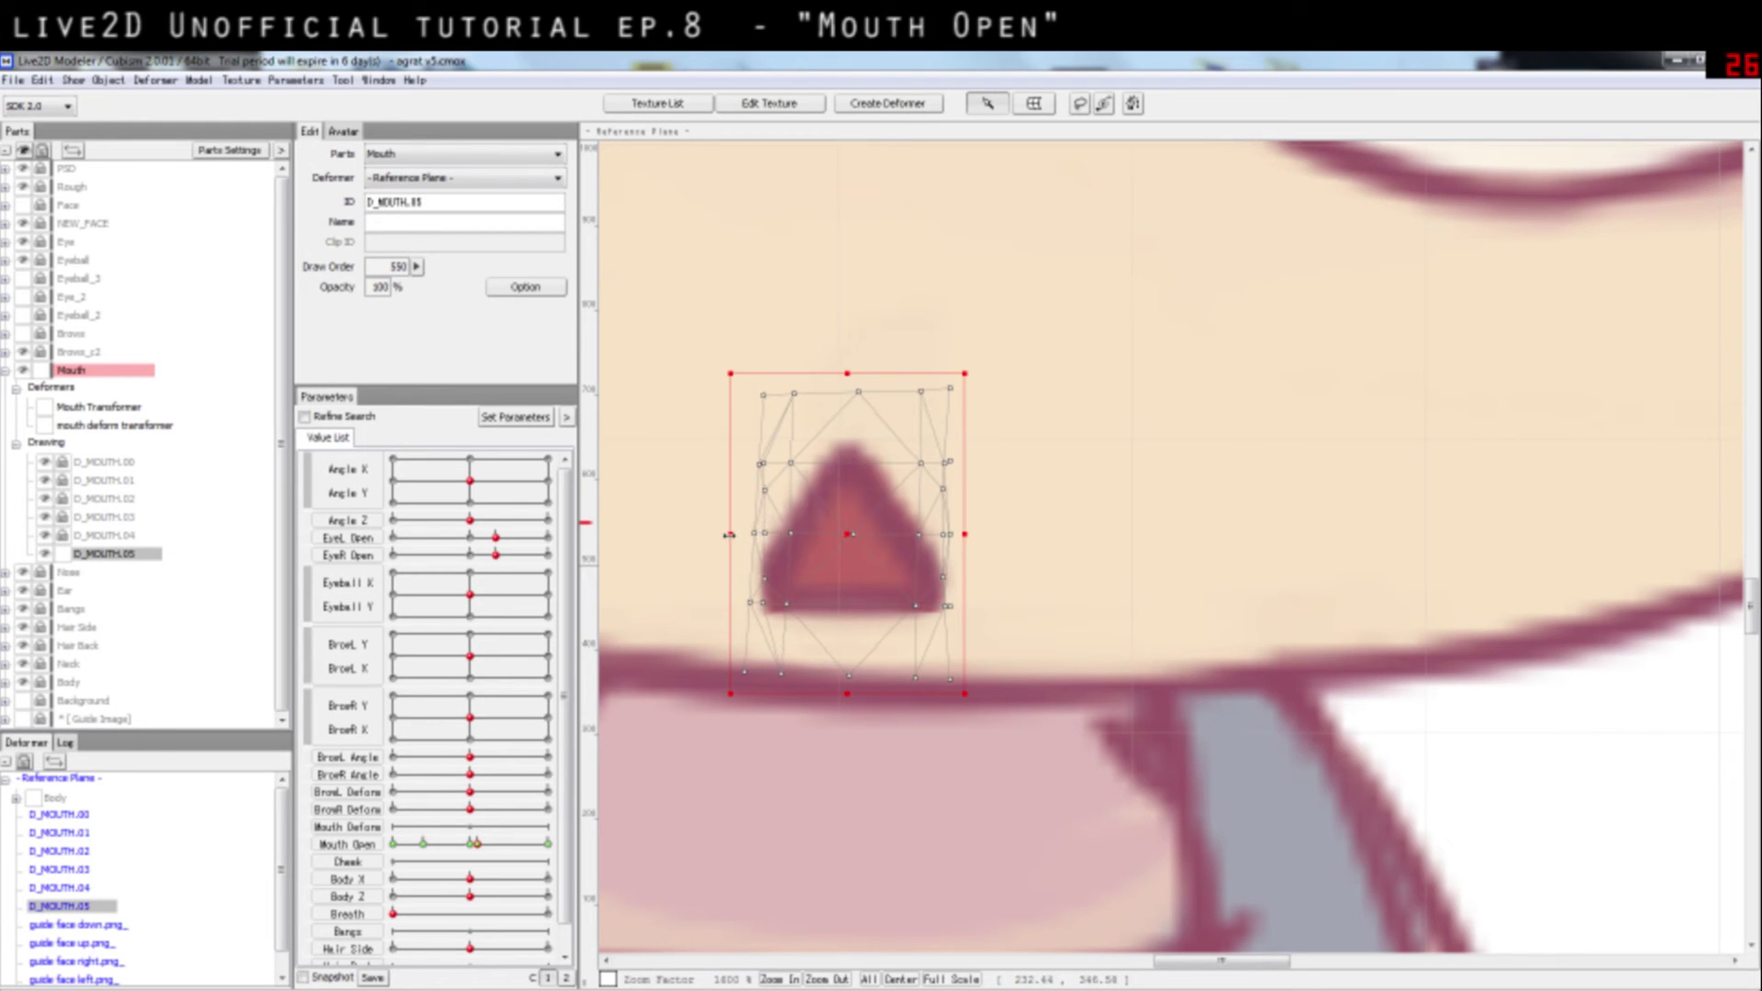
left_click_drag(728, 534, 735, 536)
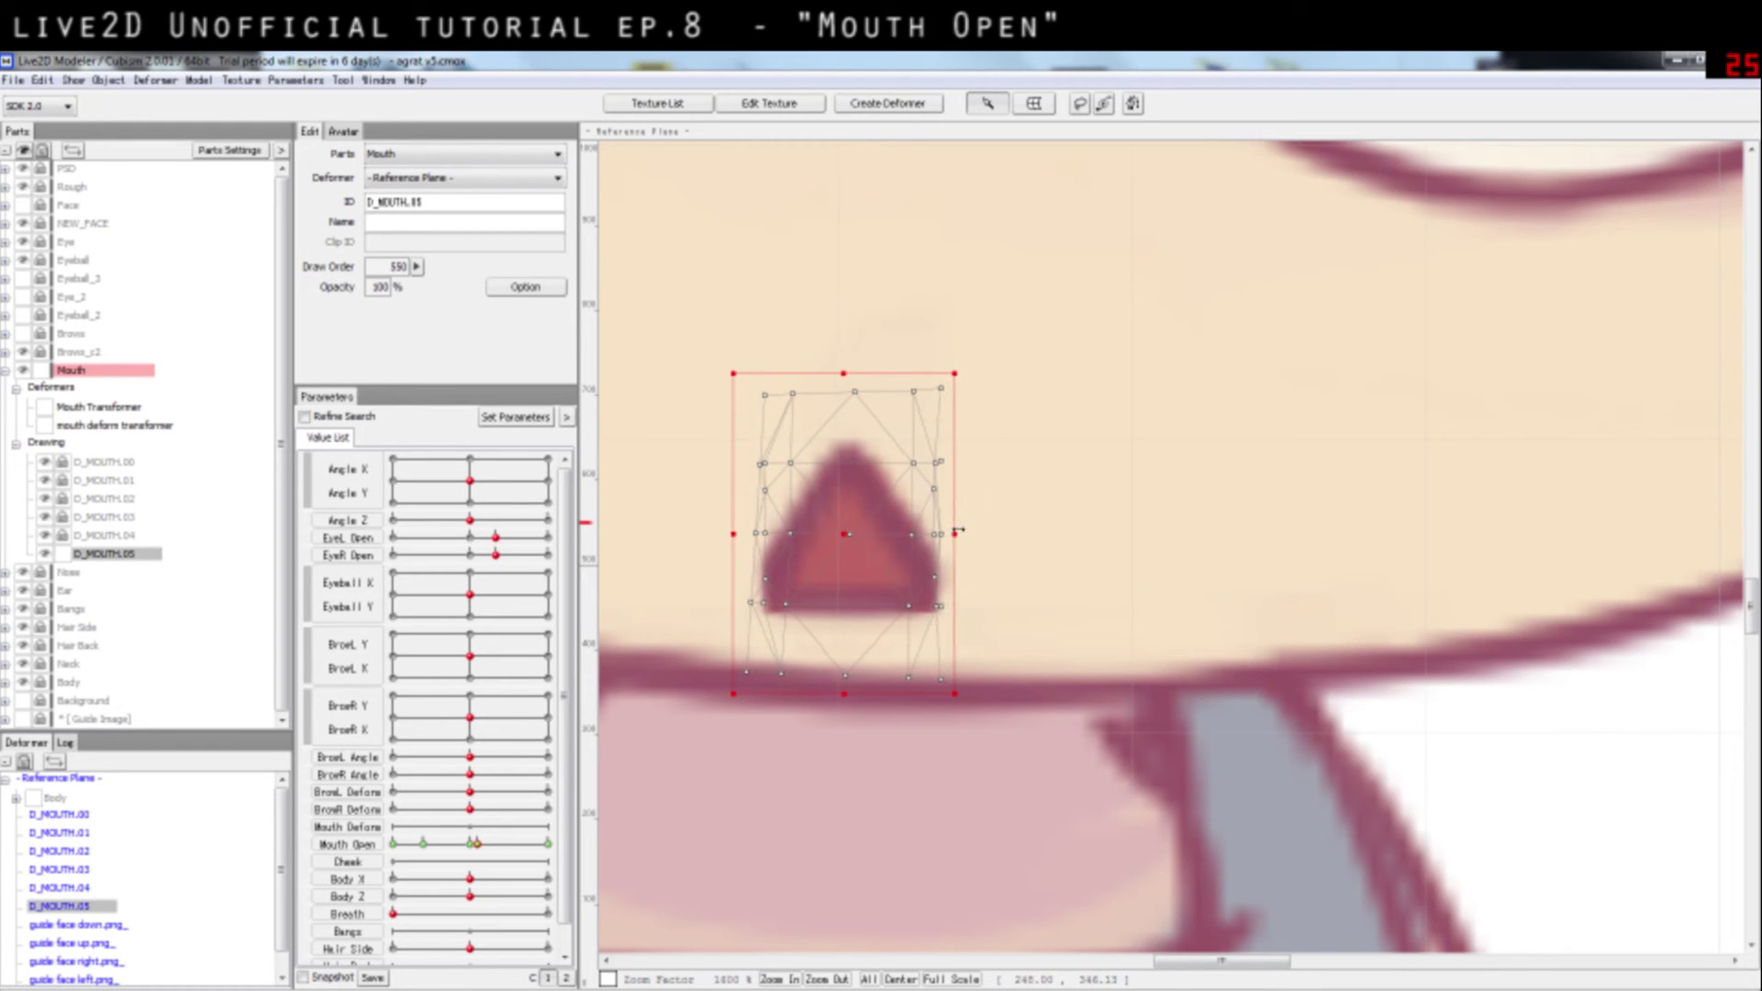
left_click(1040, 533)
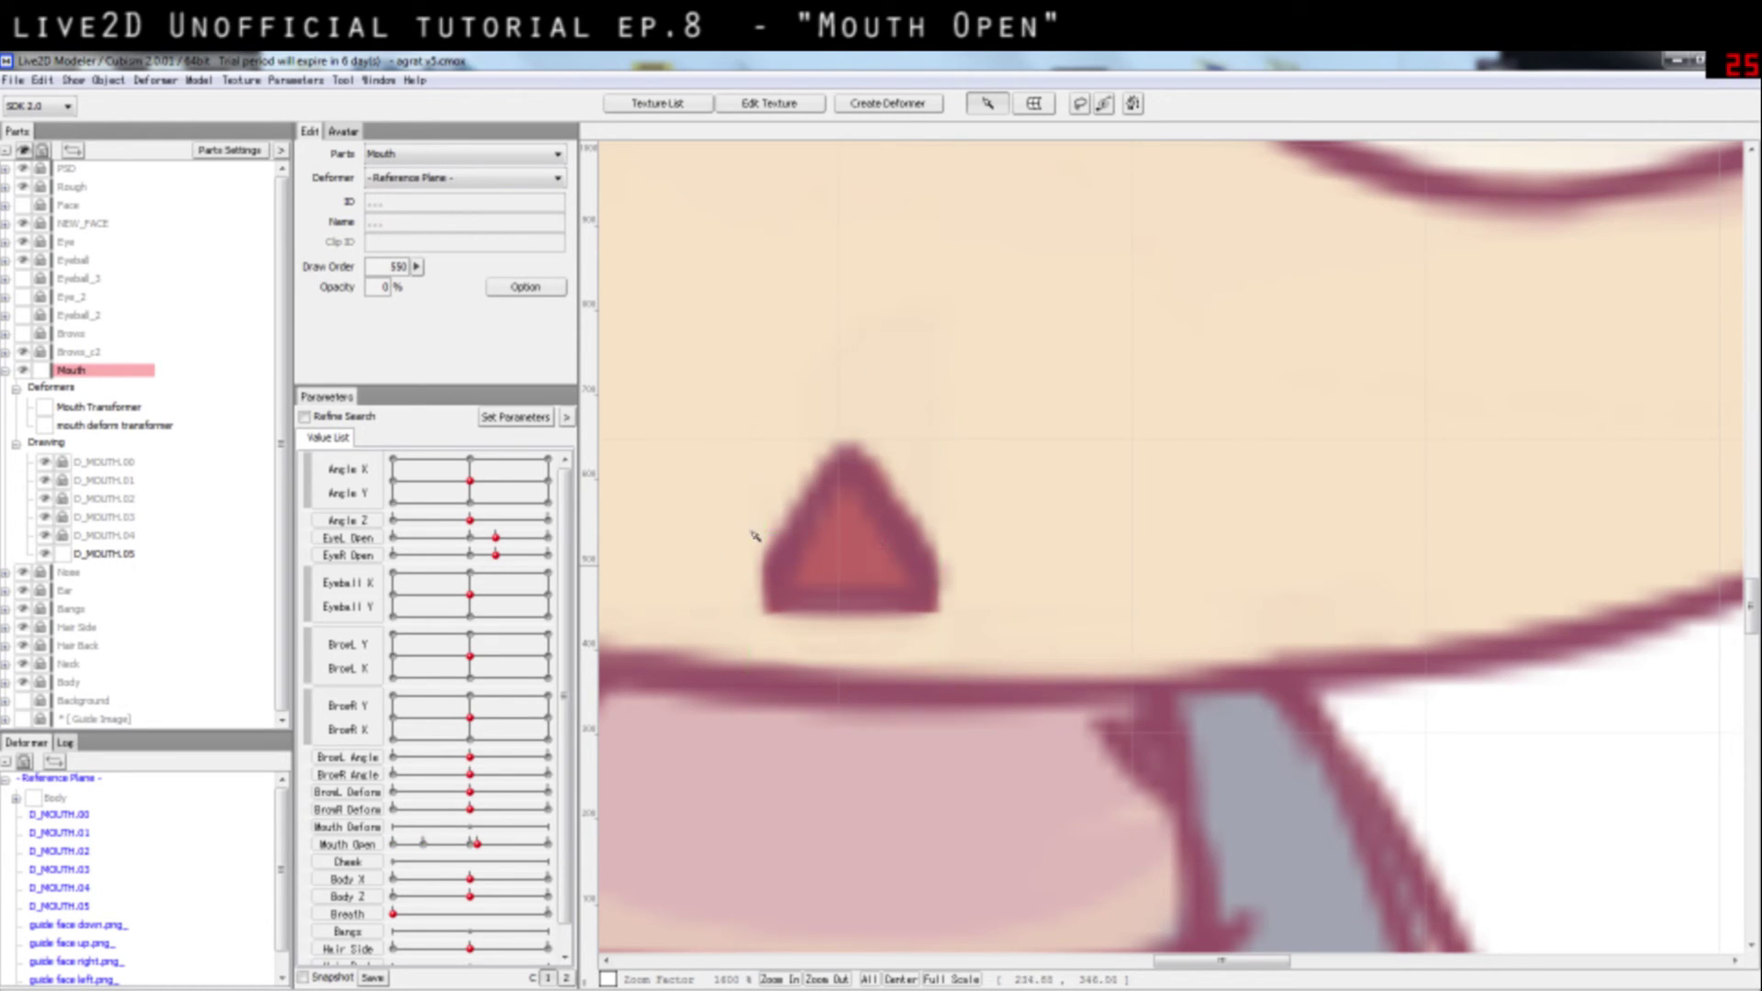
Step: At Mouth Open 0.50, shrink D_MOUTH.05's mesh in height and width to fit the triangular mouth
left_click(99, 554)
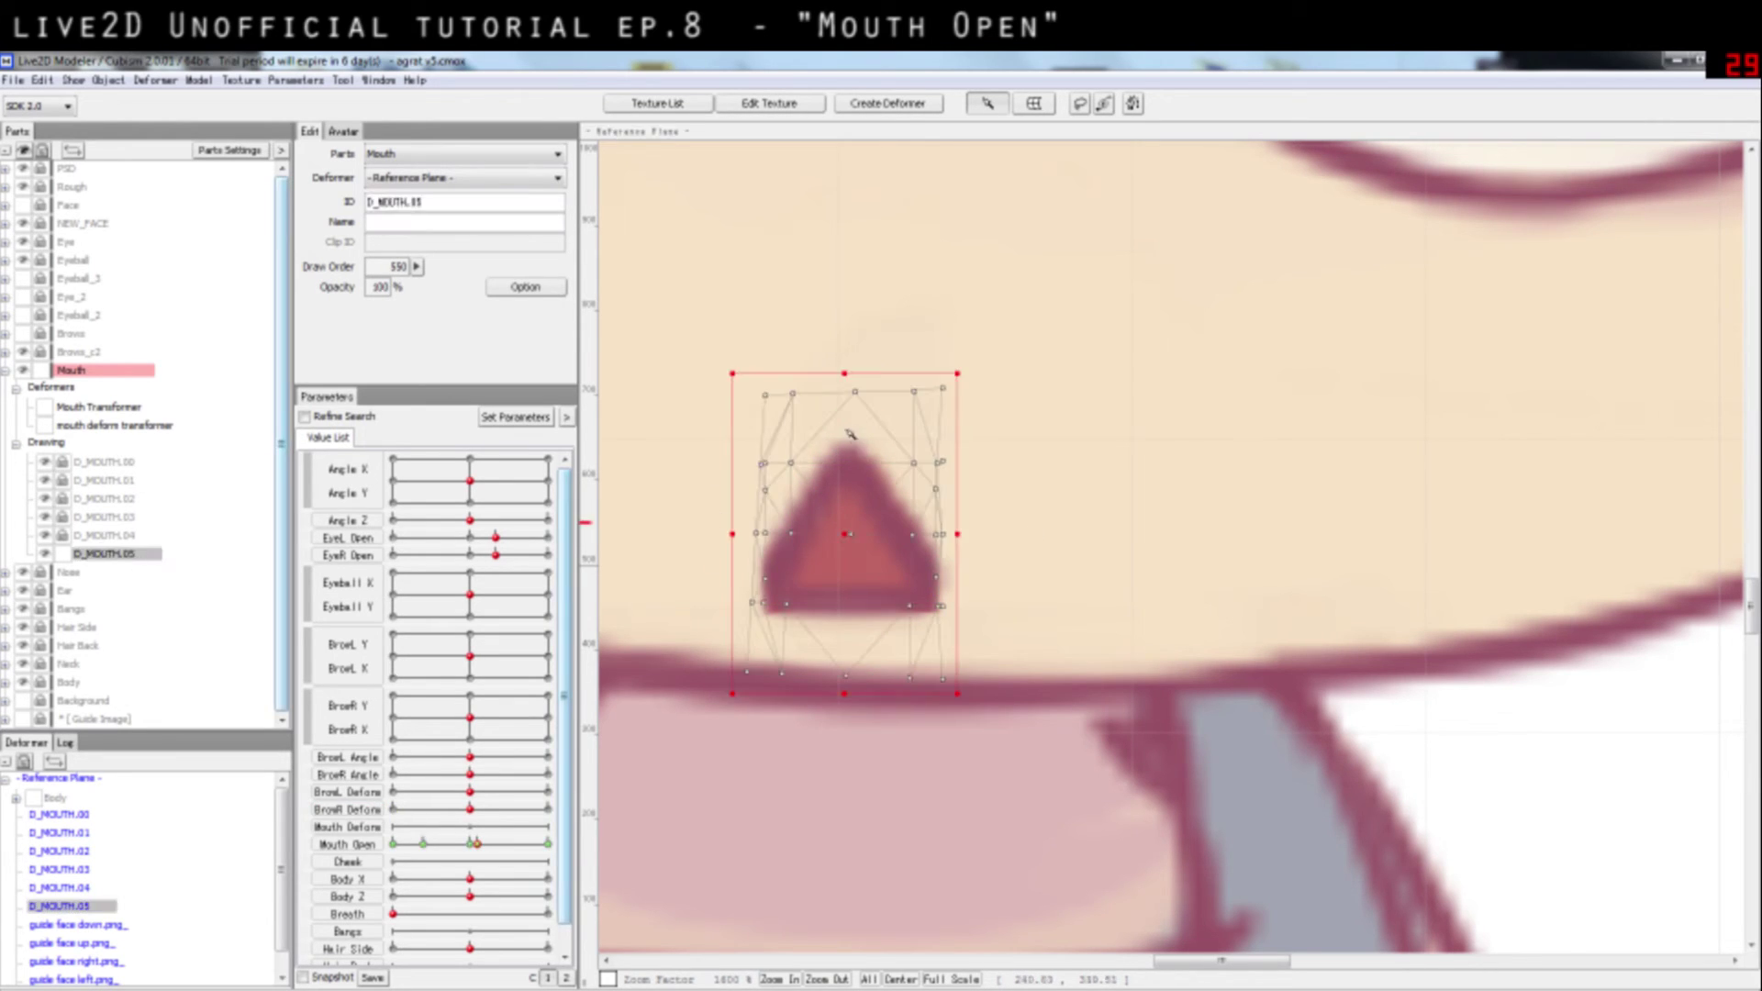
left_click_drag(476, 842, 535, 838)
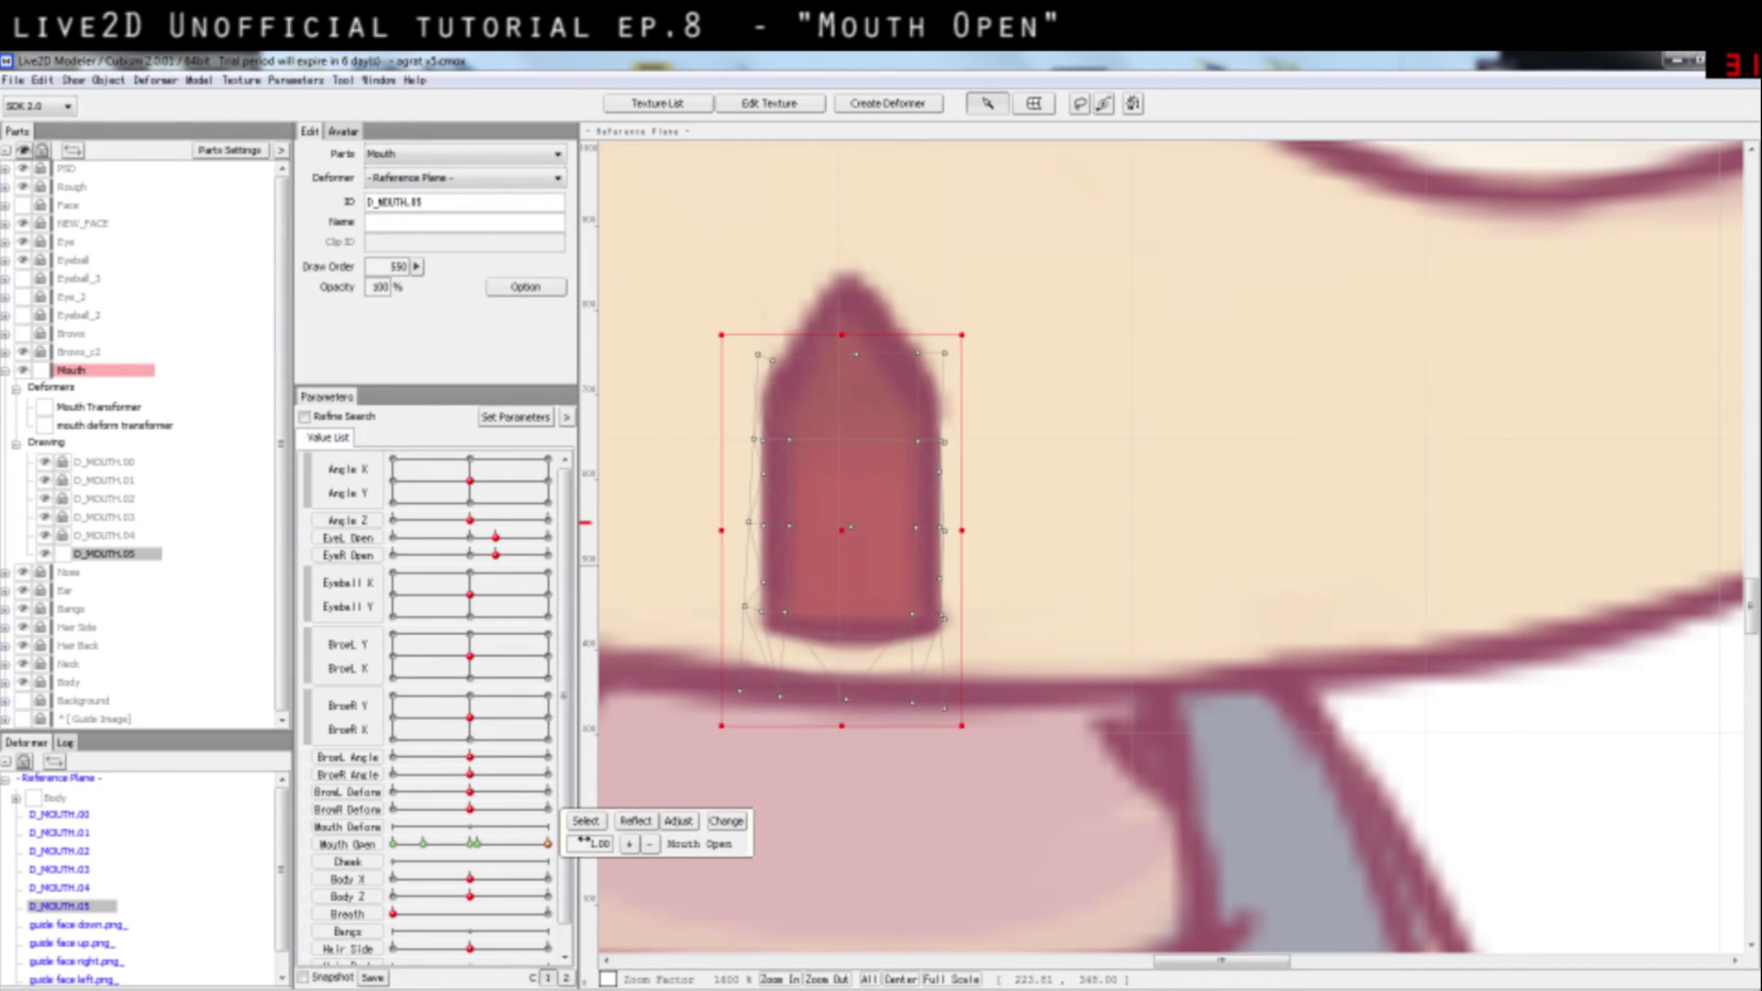
mouse_move(470, 843)
left_mouse_down()
mouse_move(494, 845)
mouse_move(473, 850)
left_mouse_up()
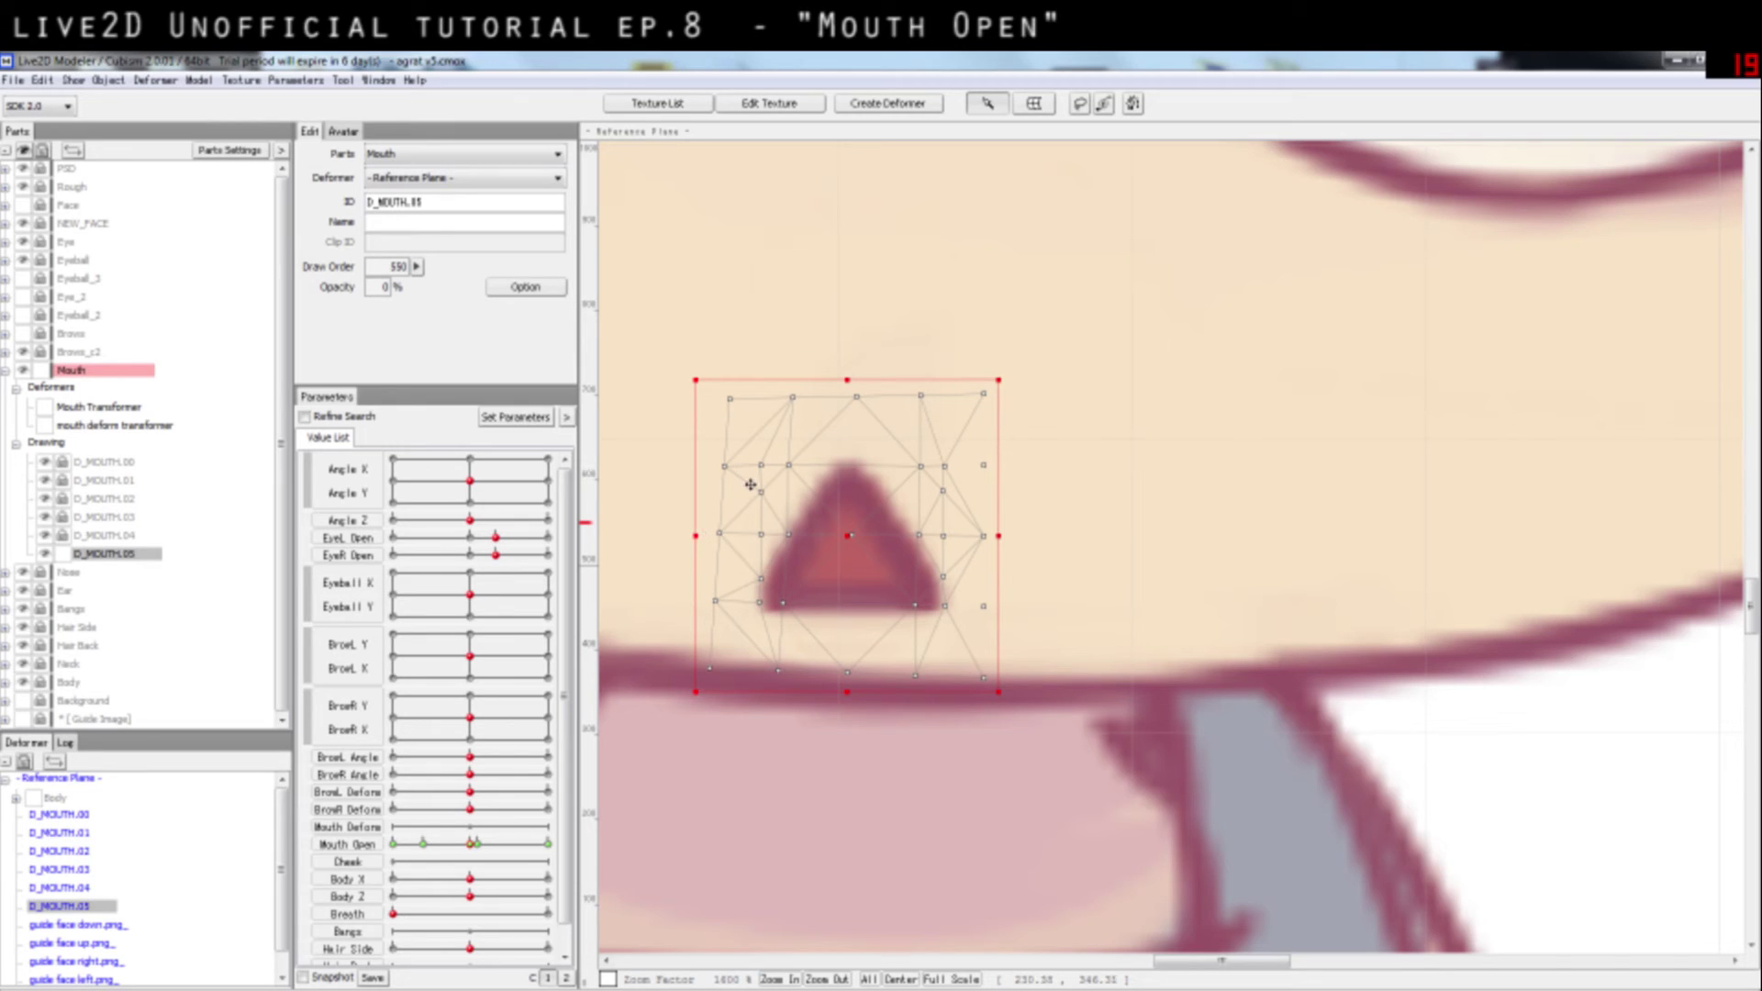
left_click_drag(847, 377, 847, 466)
left_click_drag(846, 658, 847, 616)
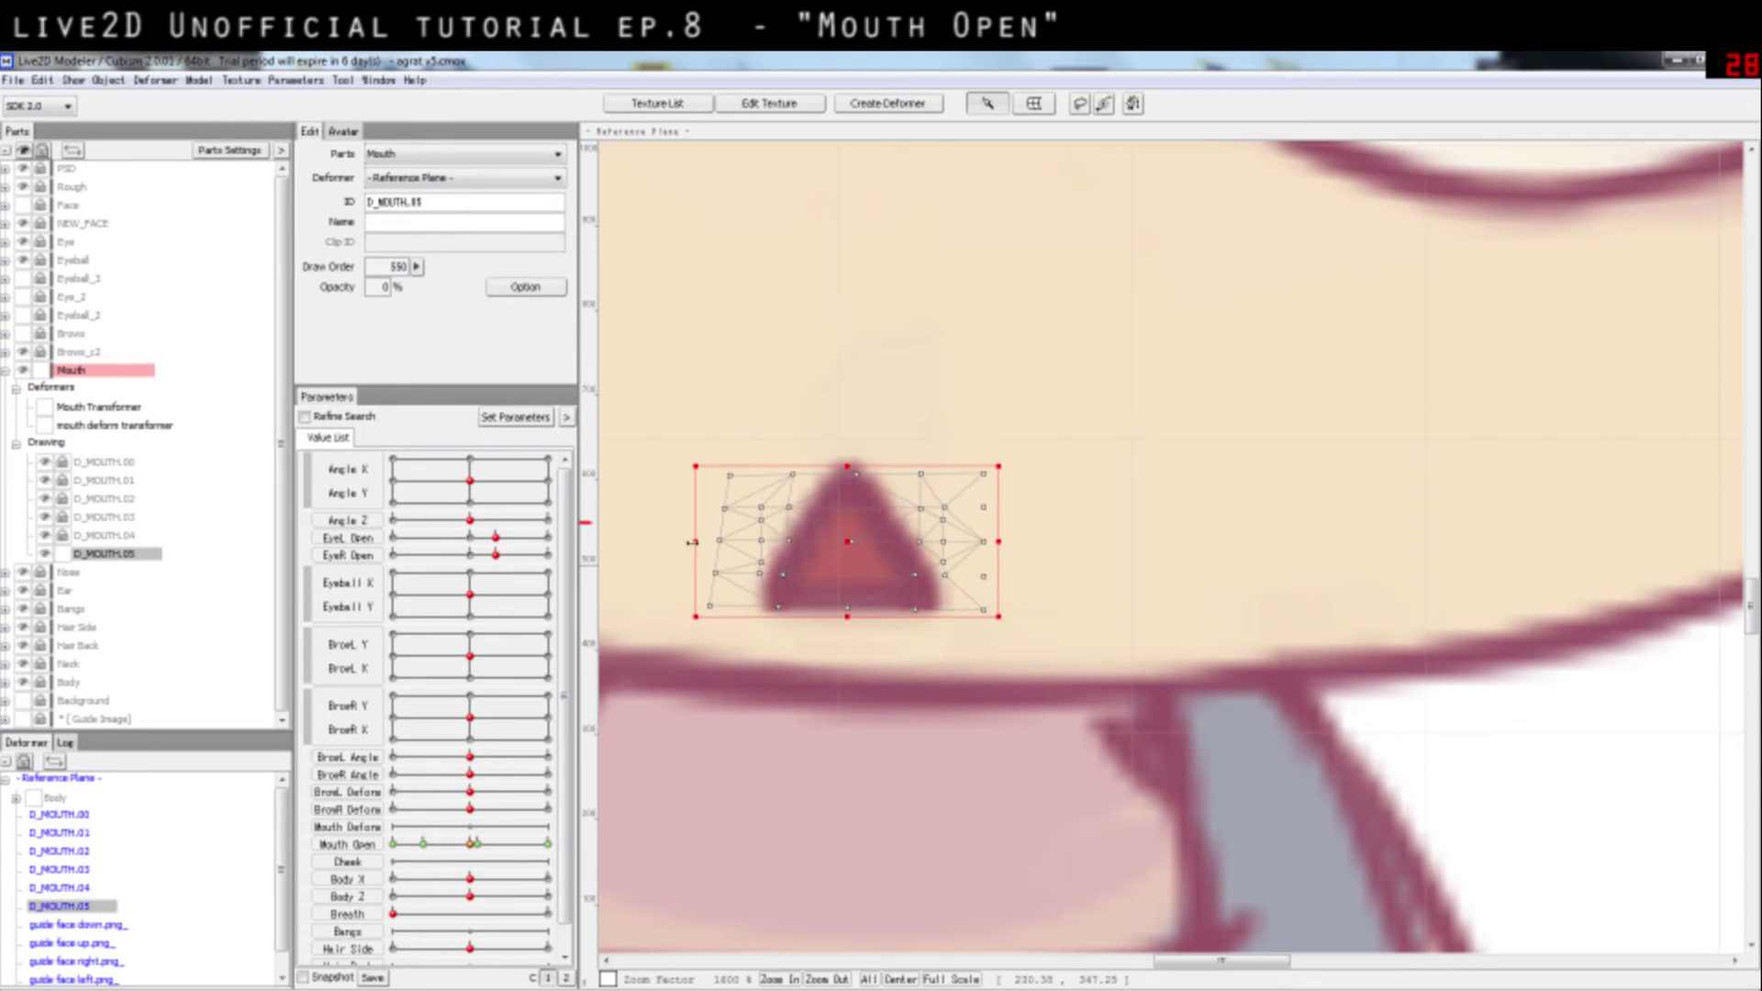
left_click_drag(696, 542, 729, 542)
left_click_drag(997, 542, 978, 542)
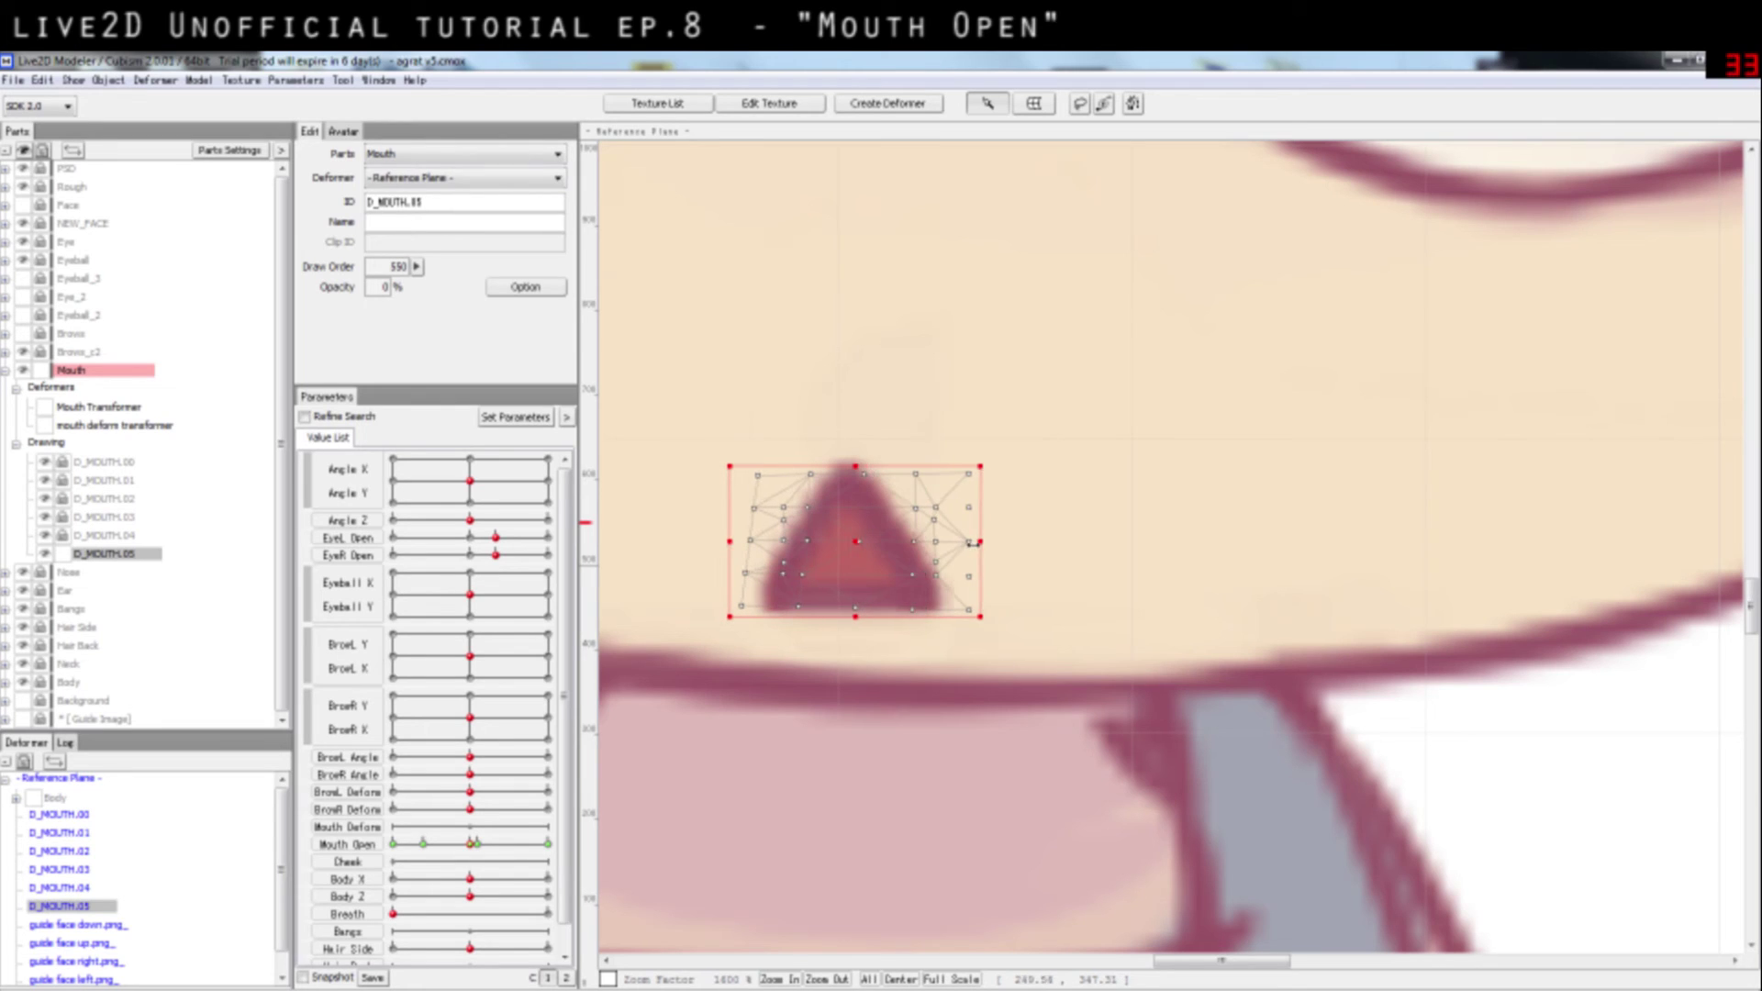
left_click(1034, 535)
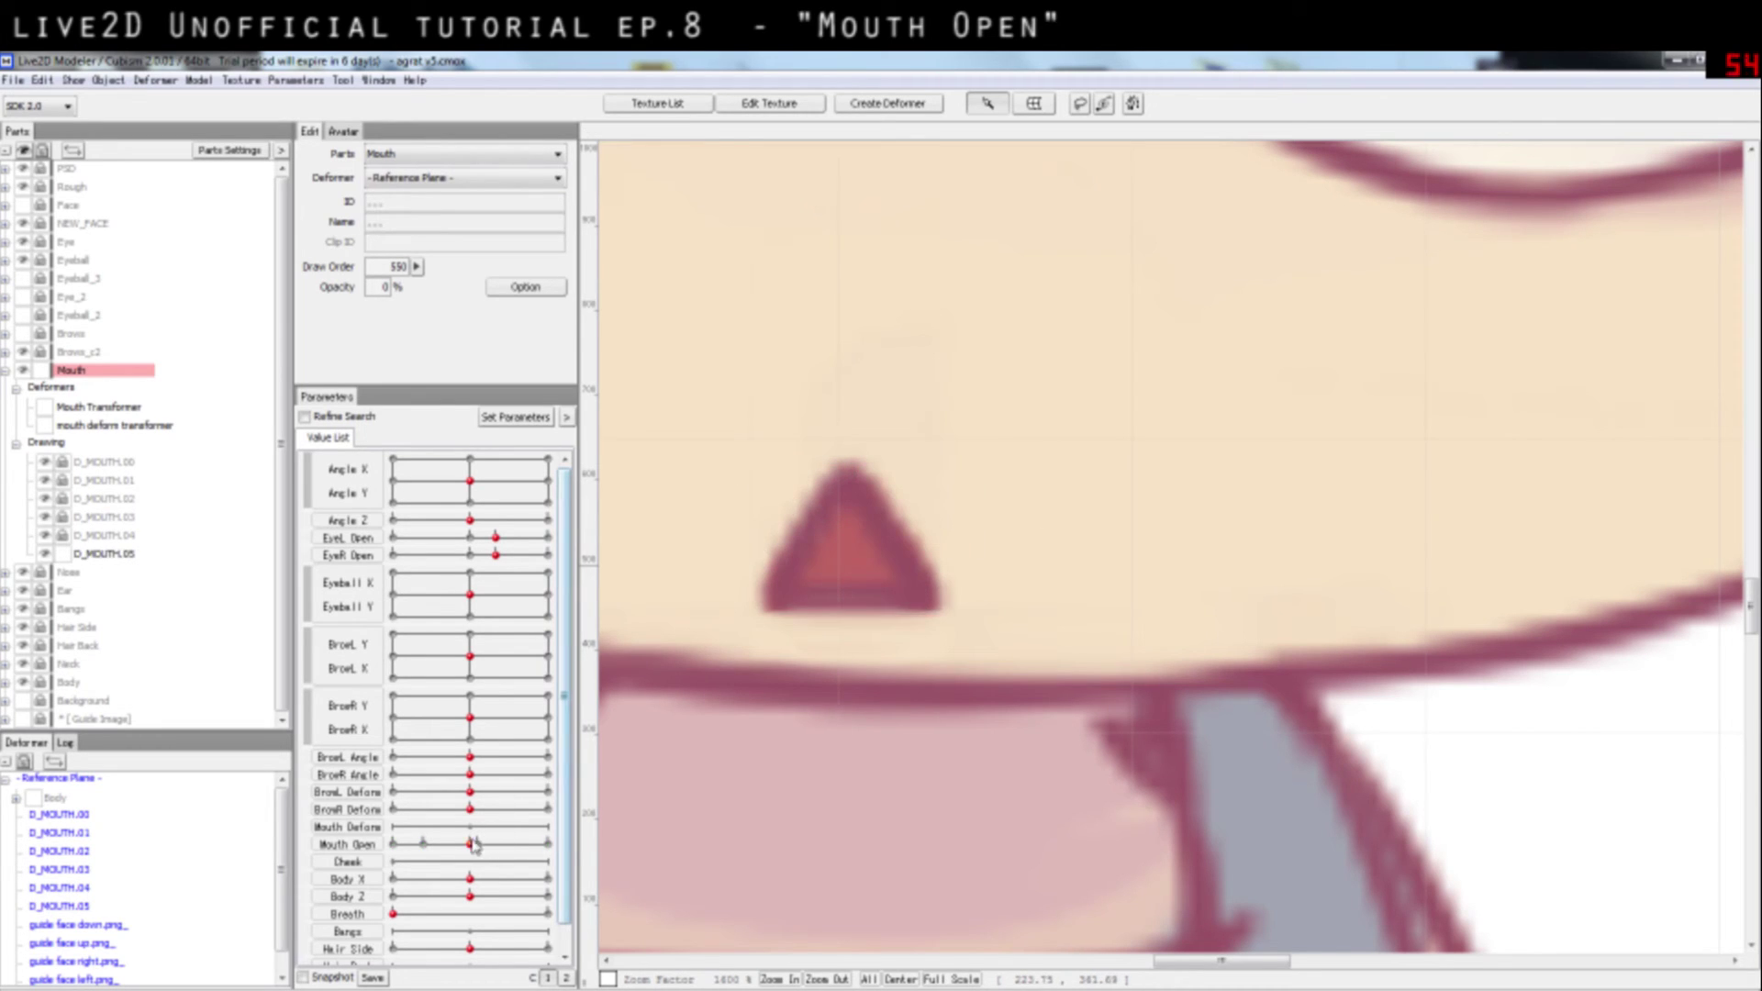
Step: At Mouth Open 0.55, lower the top edge of D_MOUTH.05's mesh to roughly half its height
mouse_move(476, 844)
left_mouse_down()
mouse_move(550, 849)
mouse_move(454, 849)
mouse_move(566, 846)
mouse_move(459, 848)
mouse_move(514, 849)
mouse_move(464, 849)
mouse_move(511, 861)
mouse_move(481, 867)
left_mouse_up()
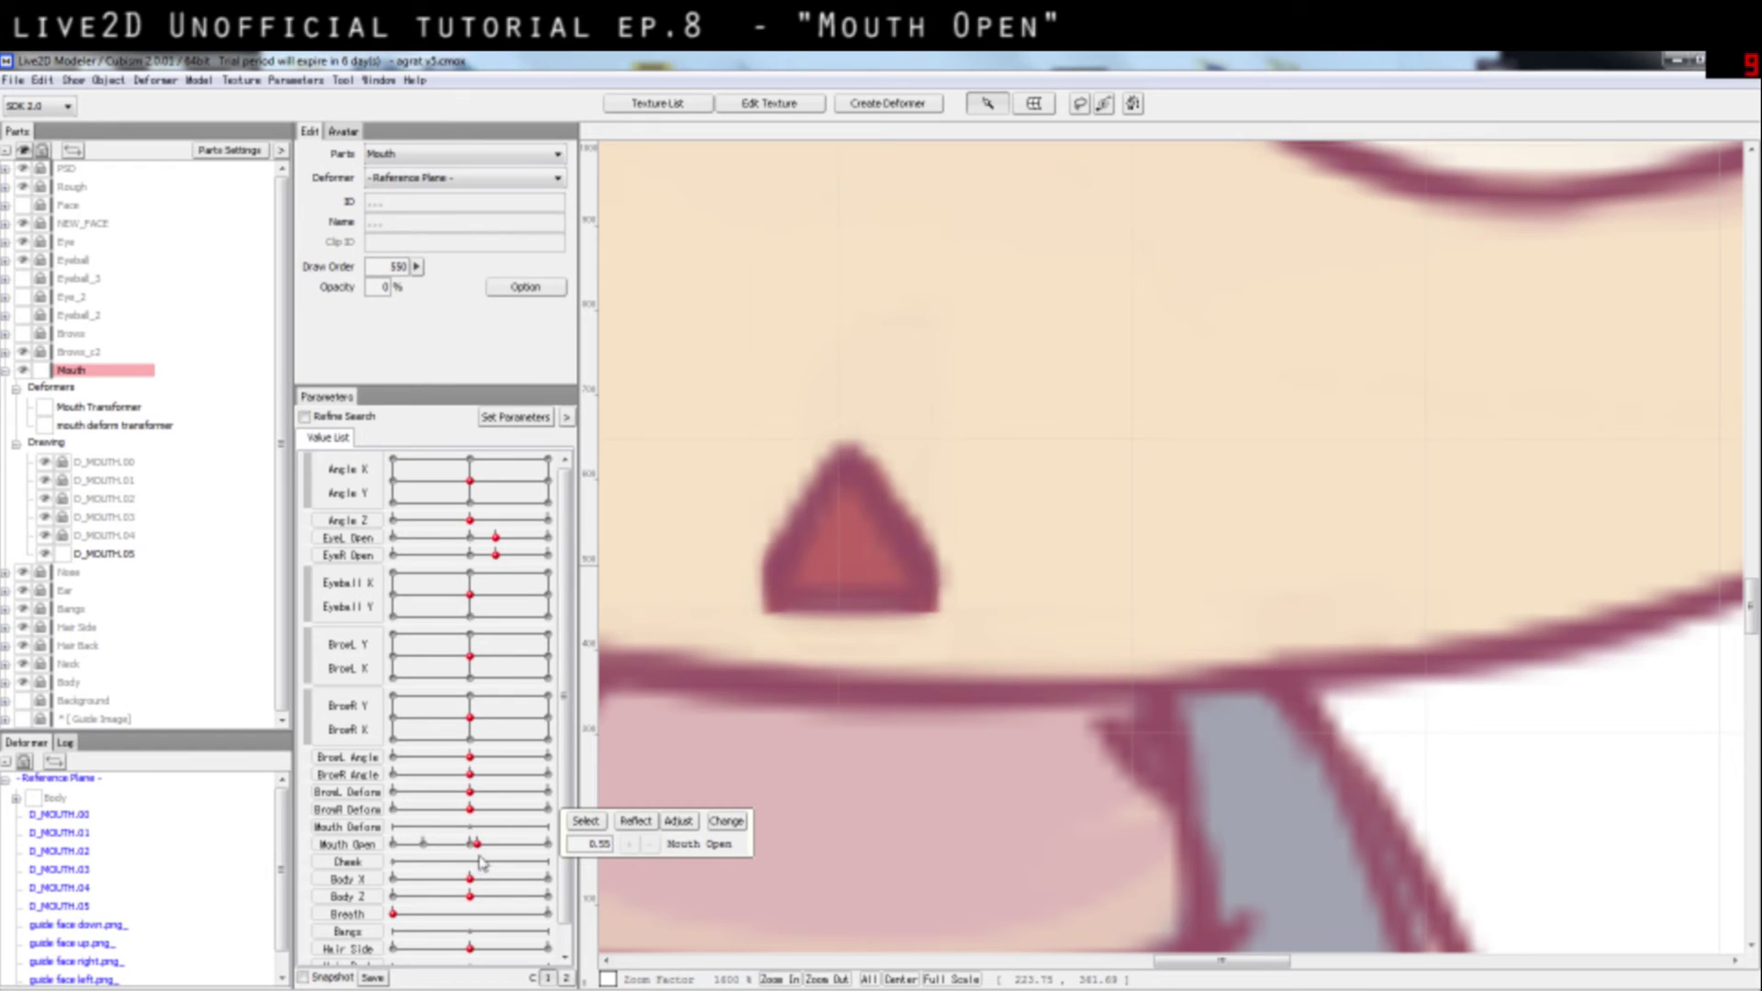
left_click(112, 554)
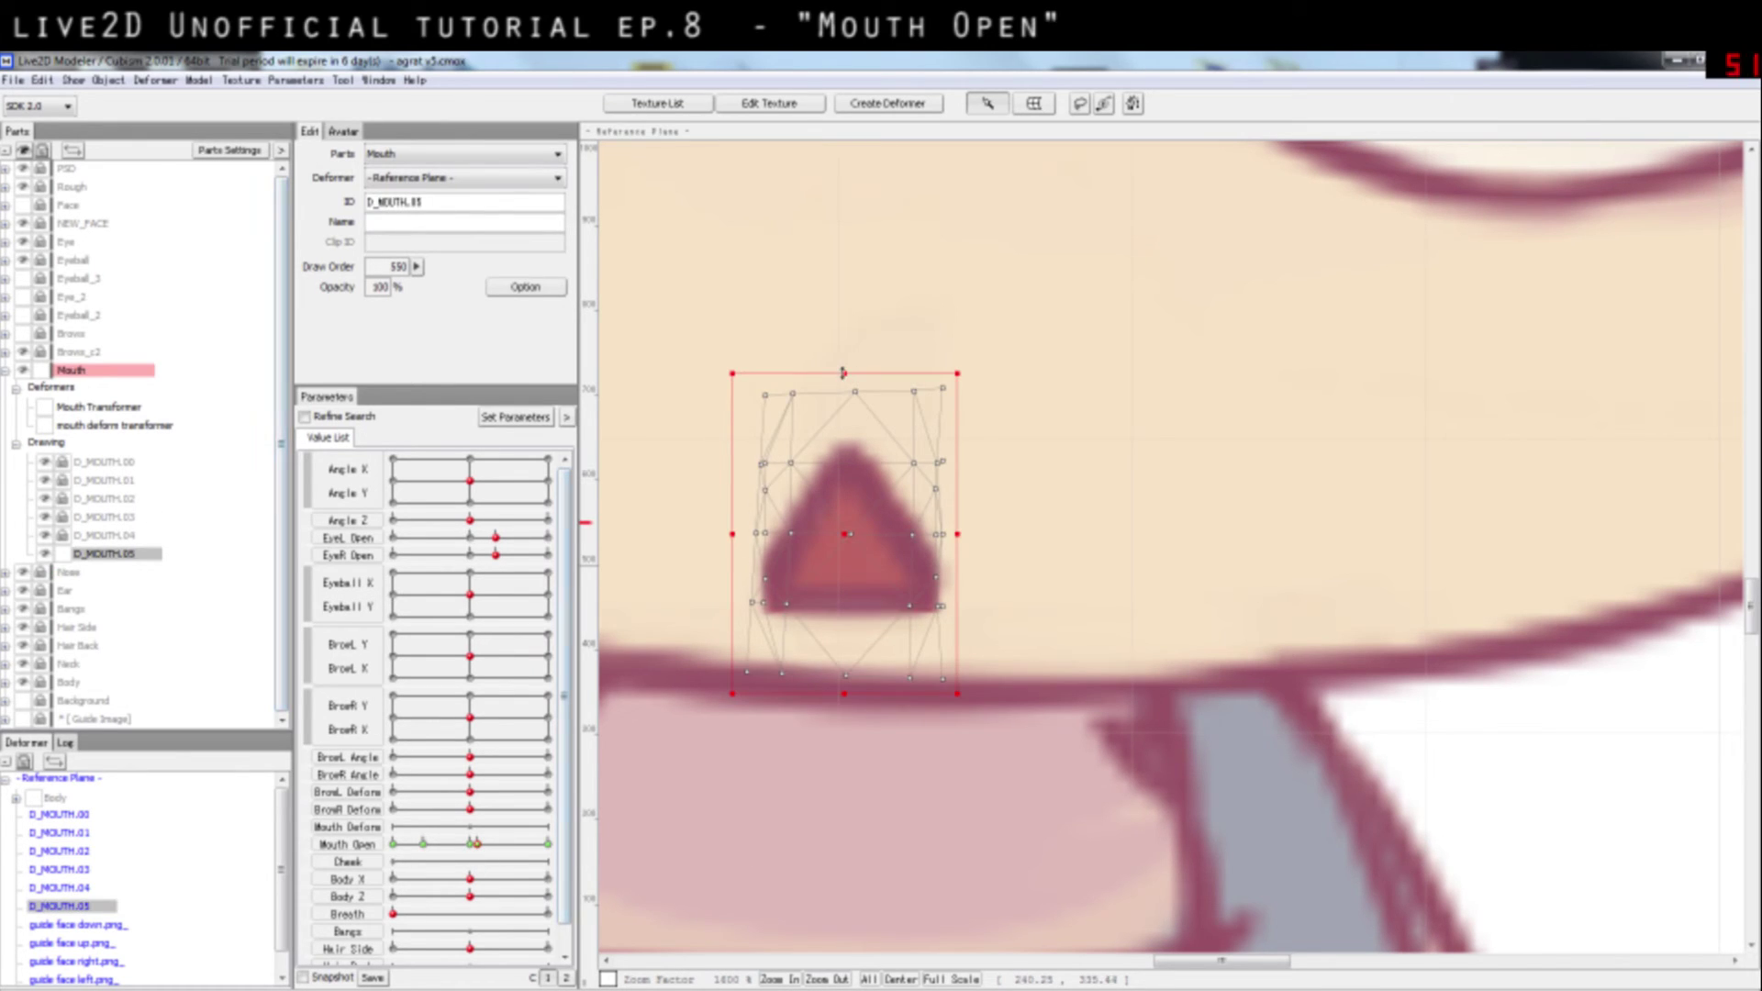
left_click_drag(844, 372, 840, 418)
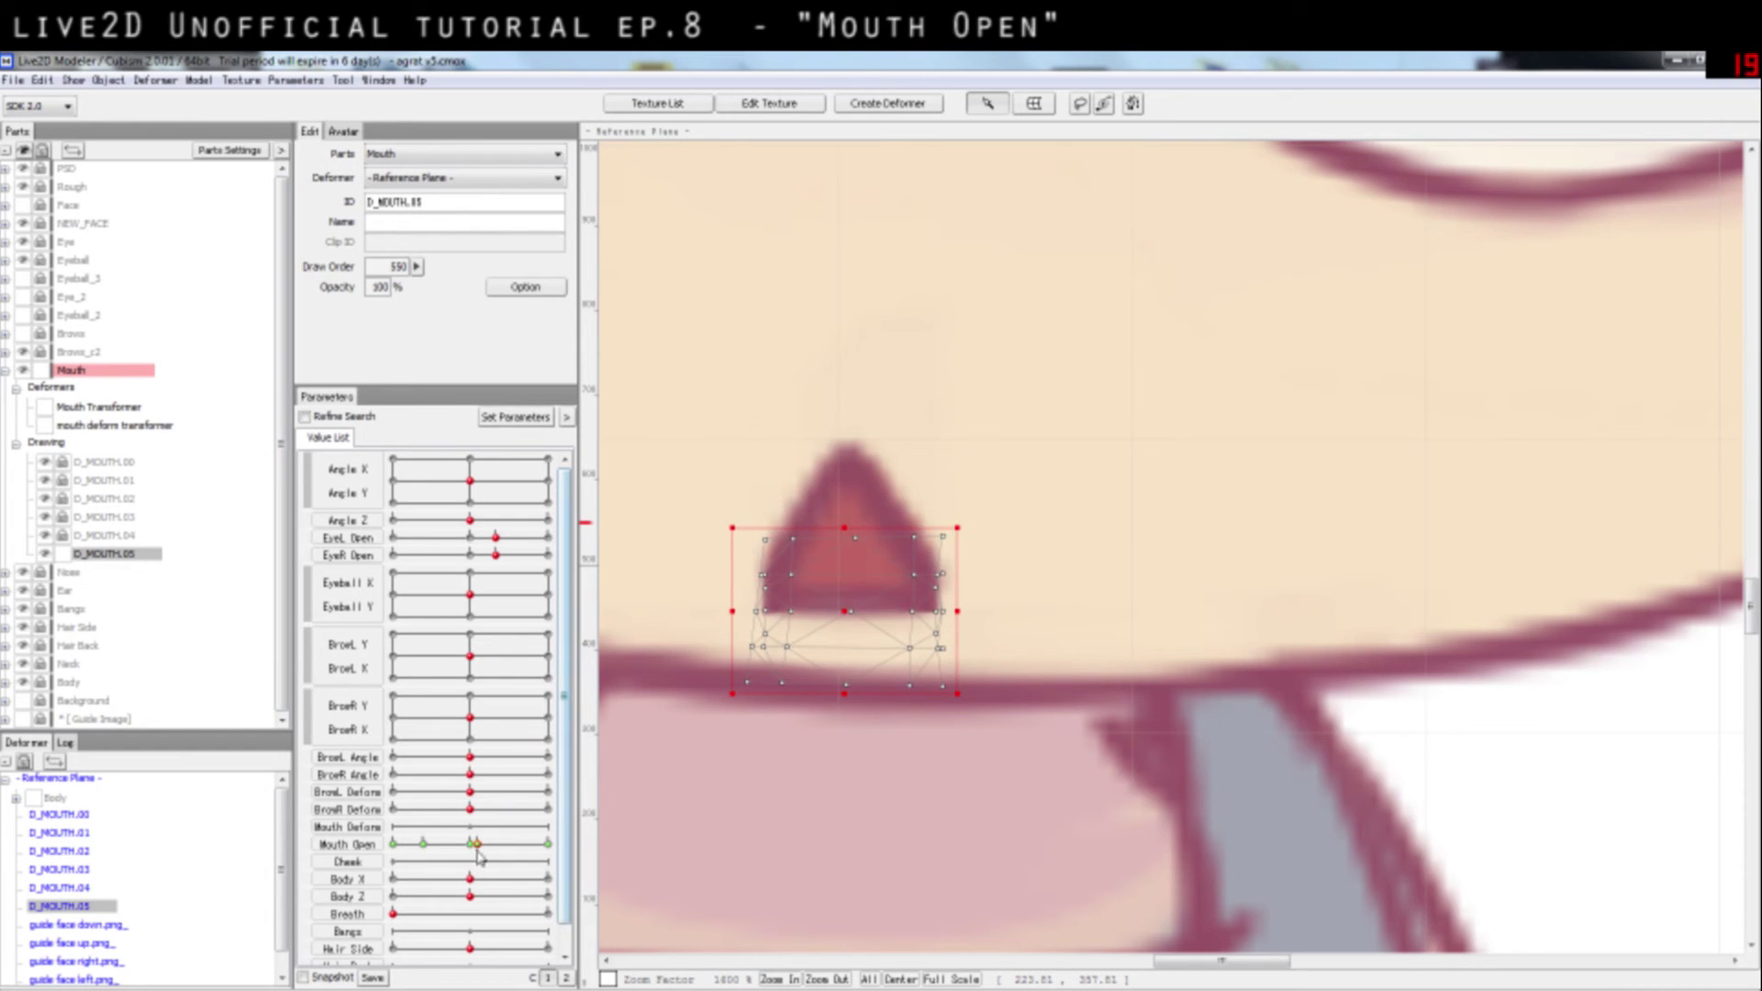
Step: Preview the mouth on the whole face across the Mouth Open range, up to 1.00
left_click_drag(477, 849, 420, 844)
left_click(845, 858)
scroll(886, 752, "down", 4)
left_click_drag(531, 858, 604, 898)
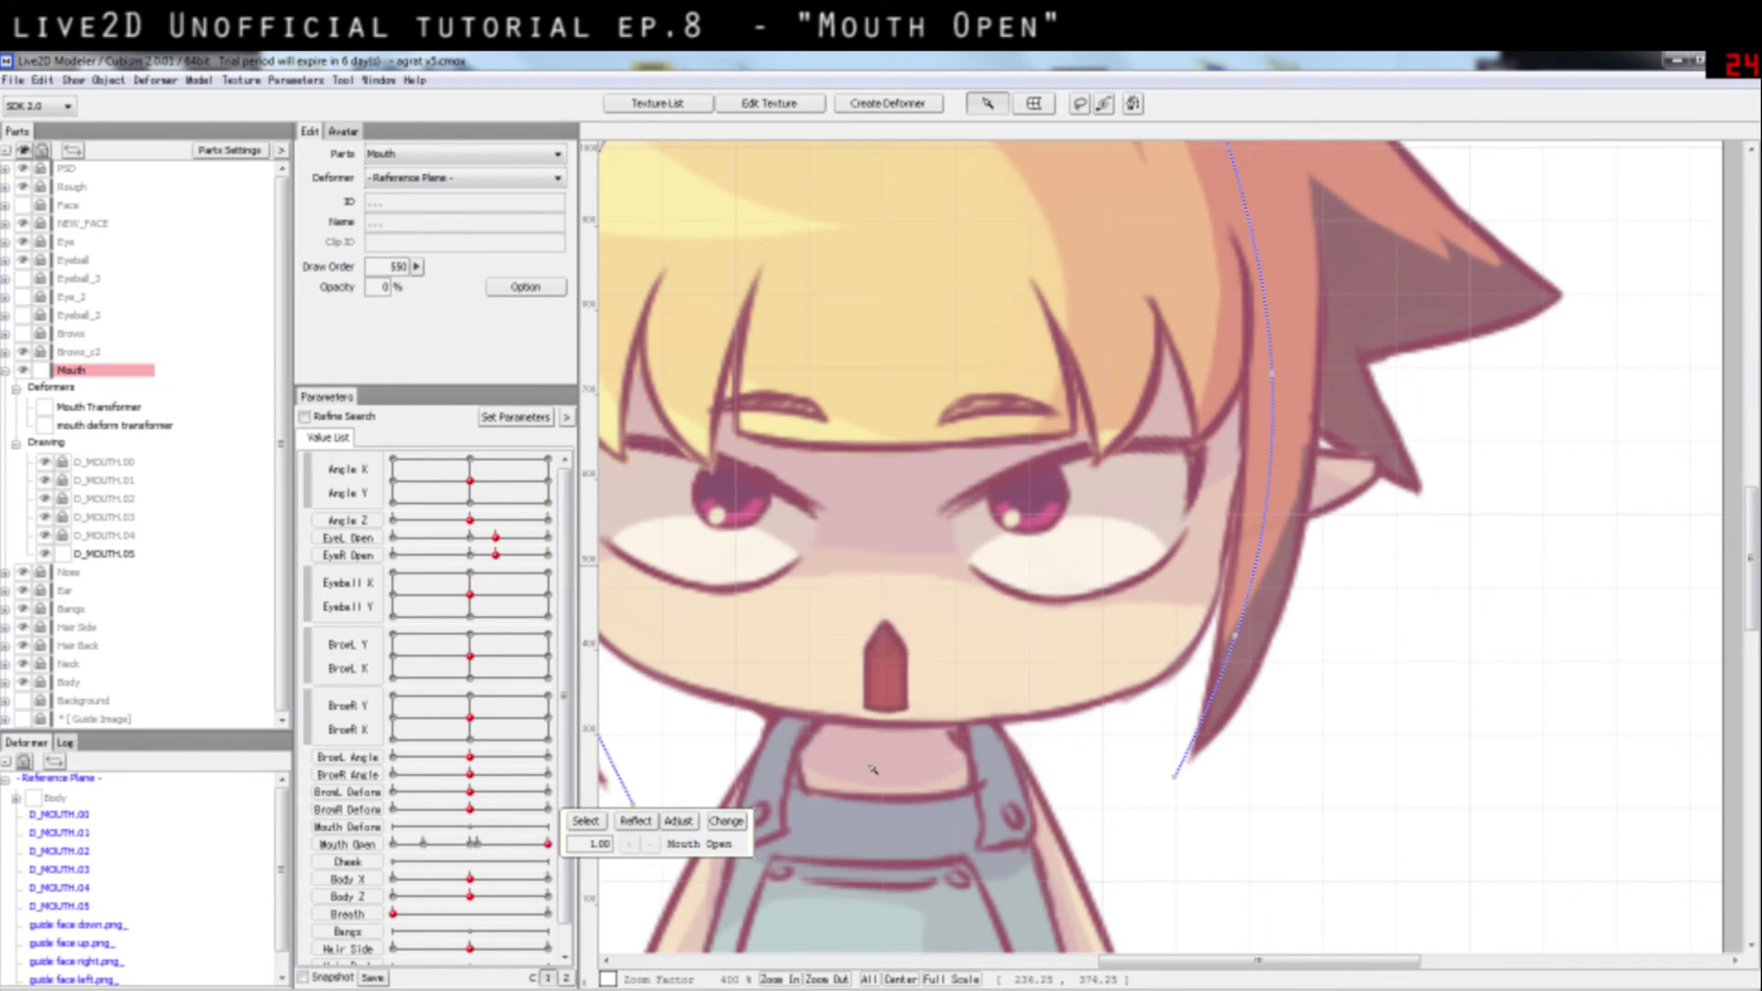
scroll(873, 769, "up", 2)
left_click_drag(975, 700, 1058, 725)
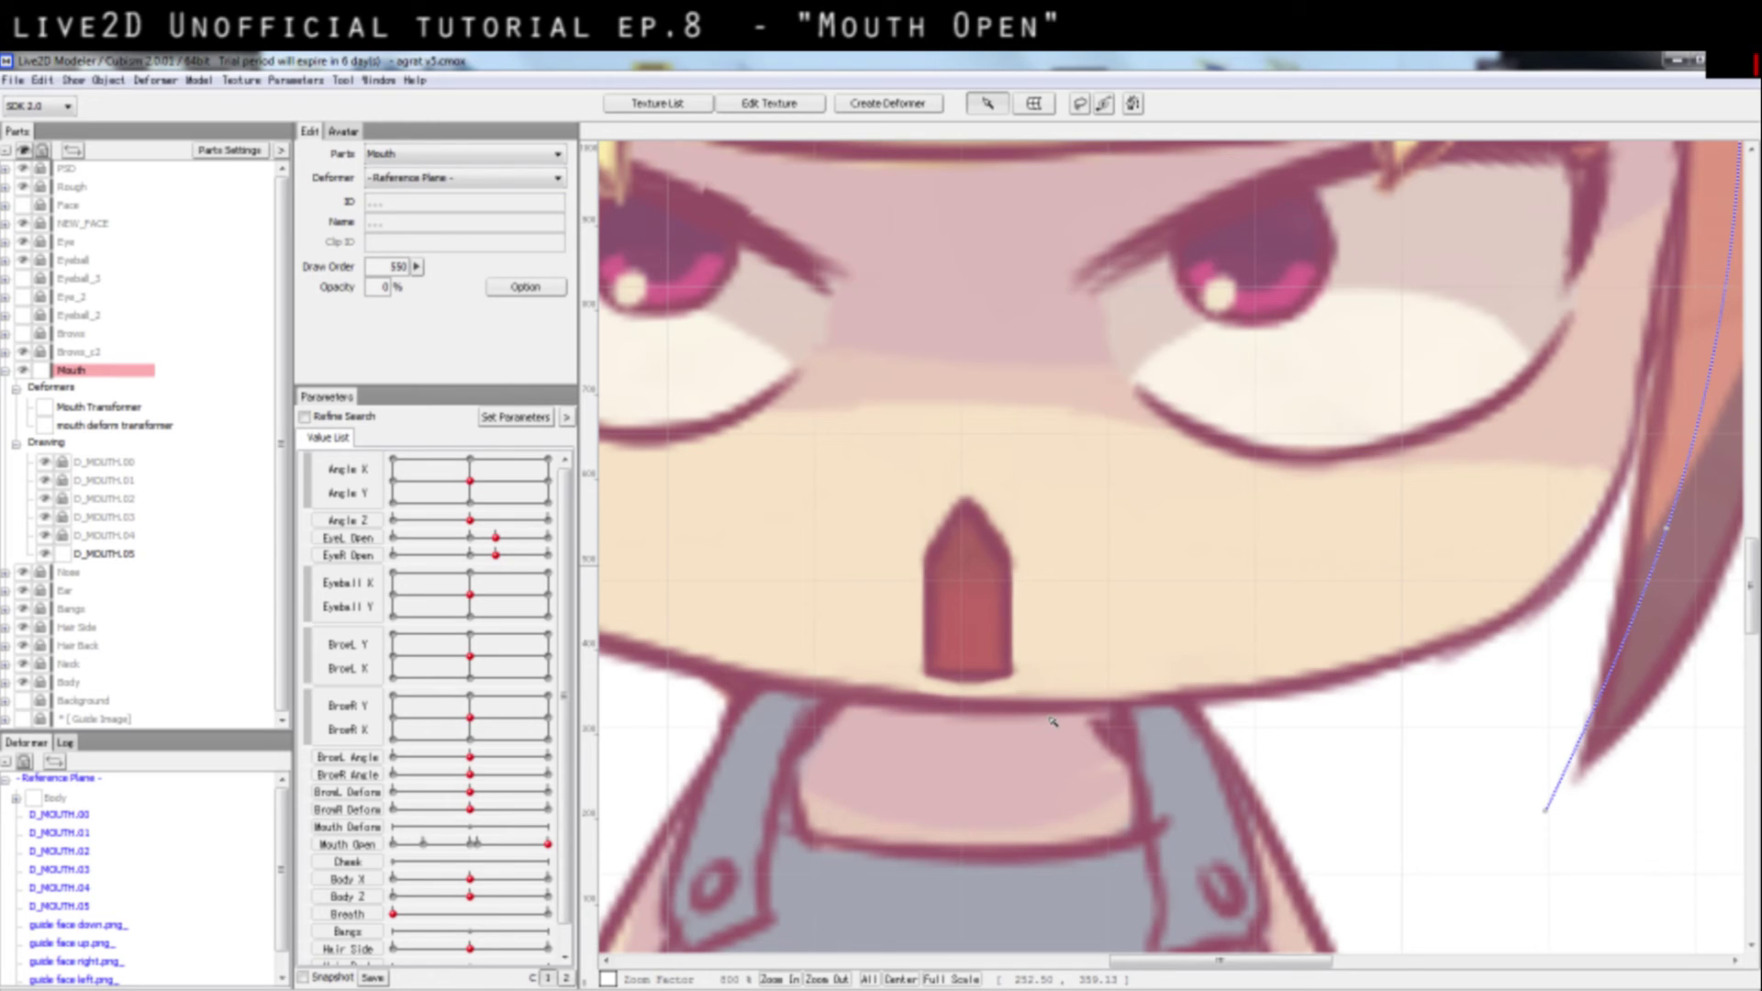
Step: Examine the extents of the D_MOUTH.05 mesh, the Mouth Transformer and the mouth deform transformer around the open mouth
left_click(368, 829)
left_click(380, 829)
left_click(112, 554)
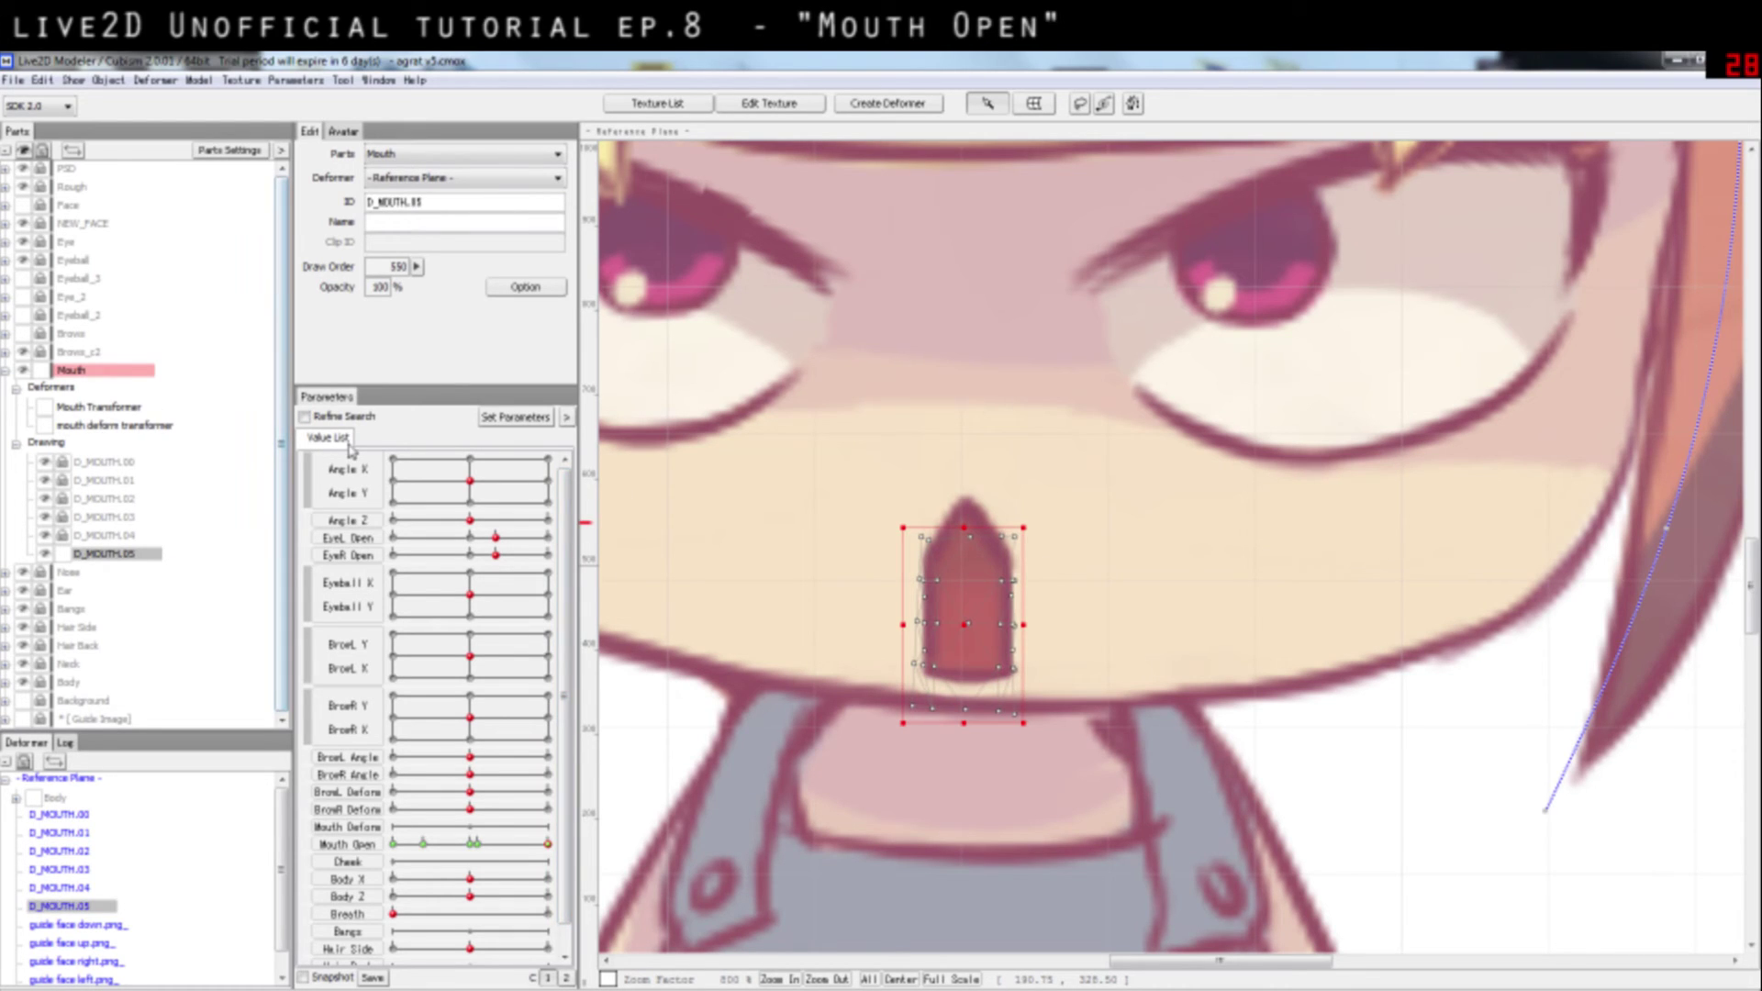
left_click(121, 427)
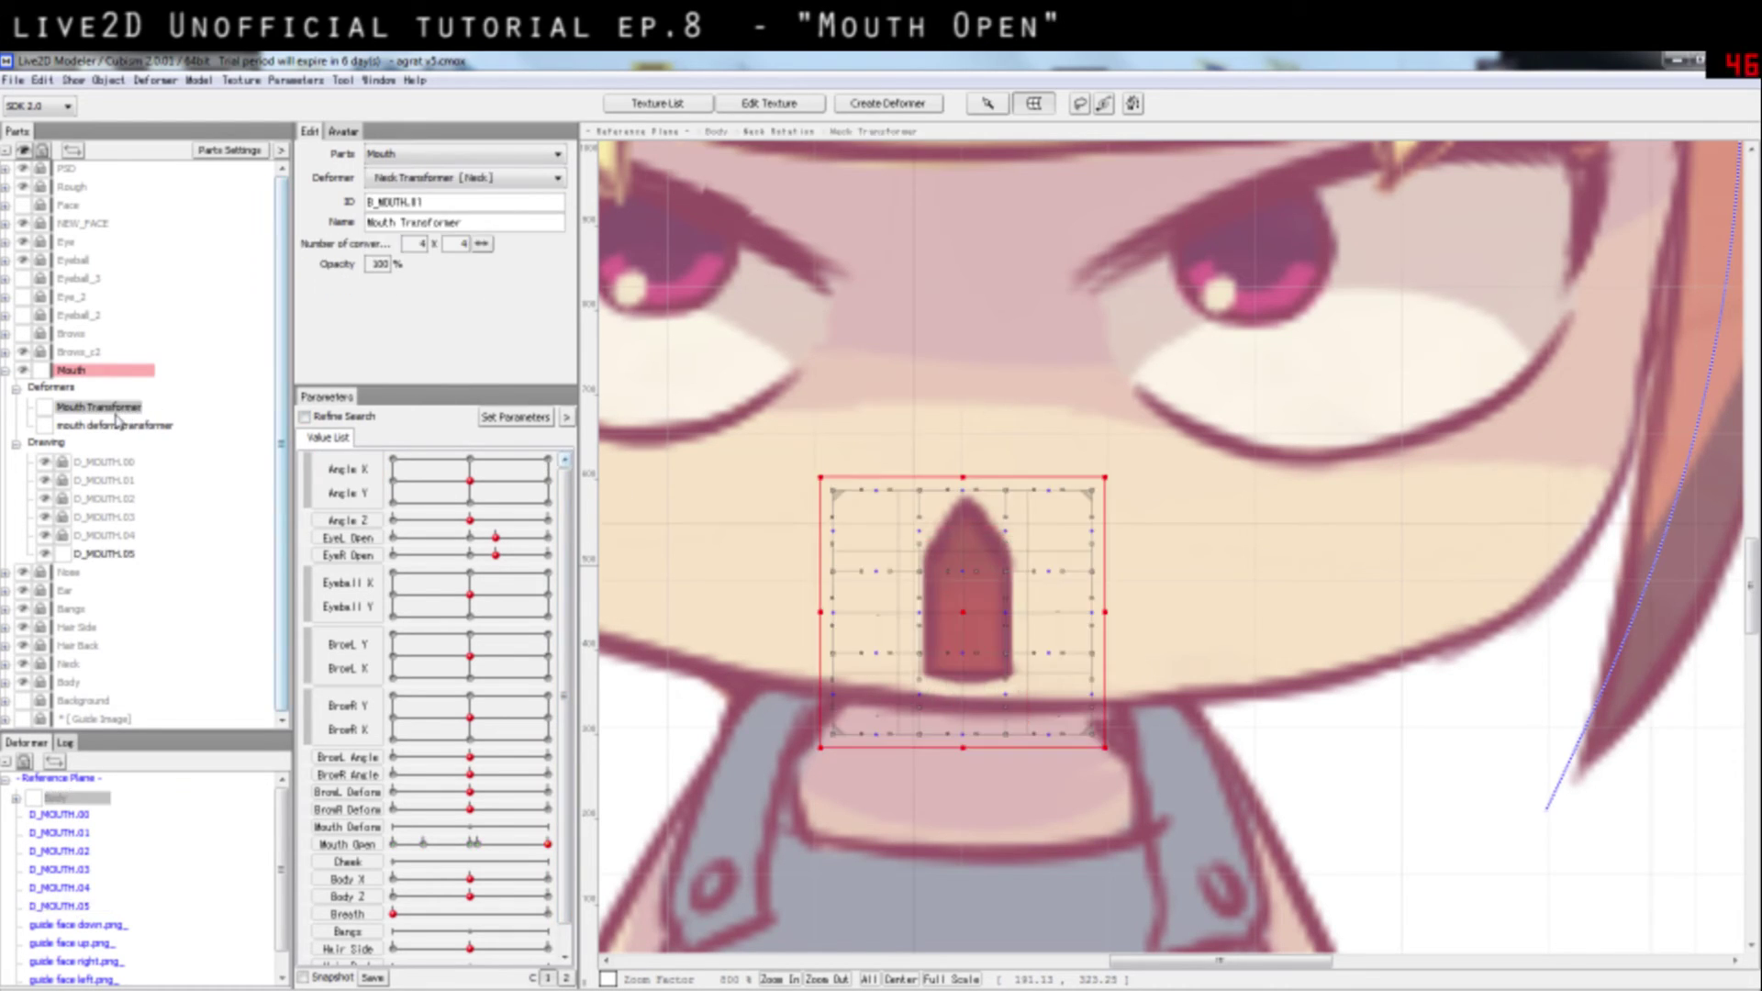
left_click(118, 409)
left_click(129, 428)
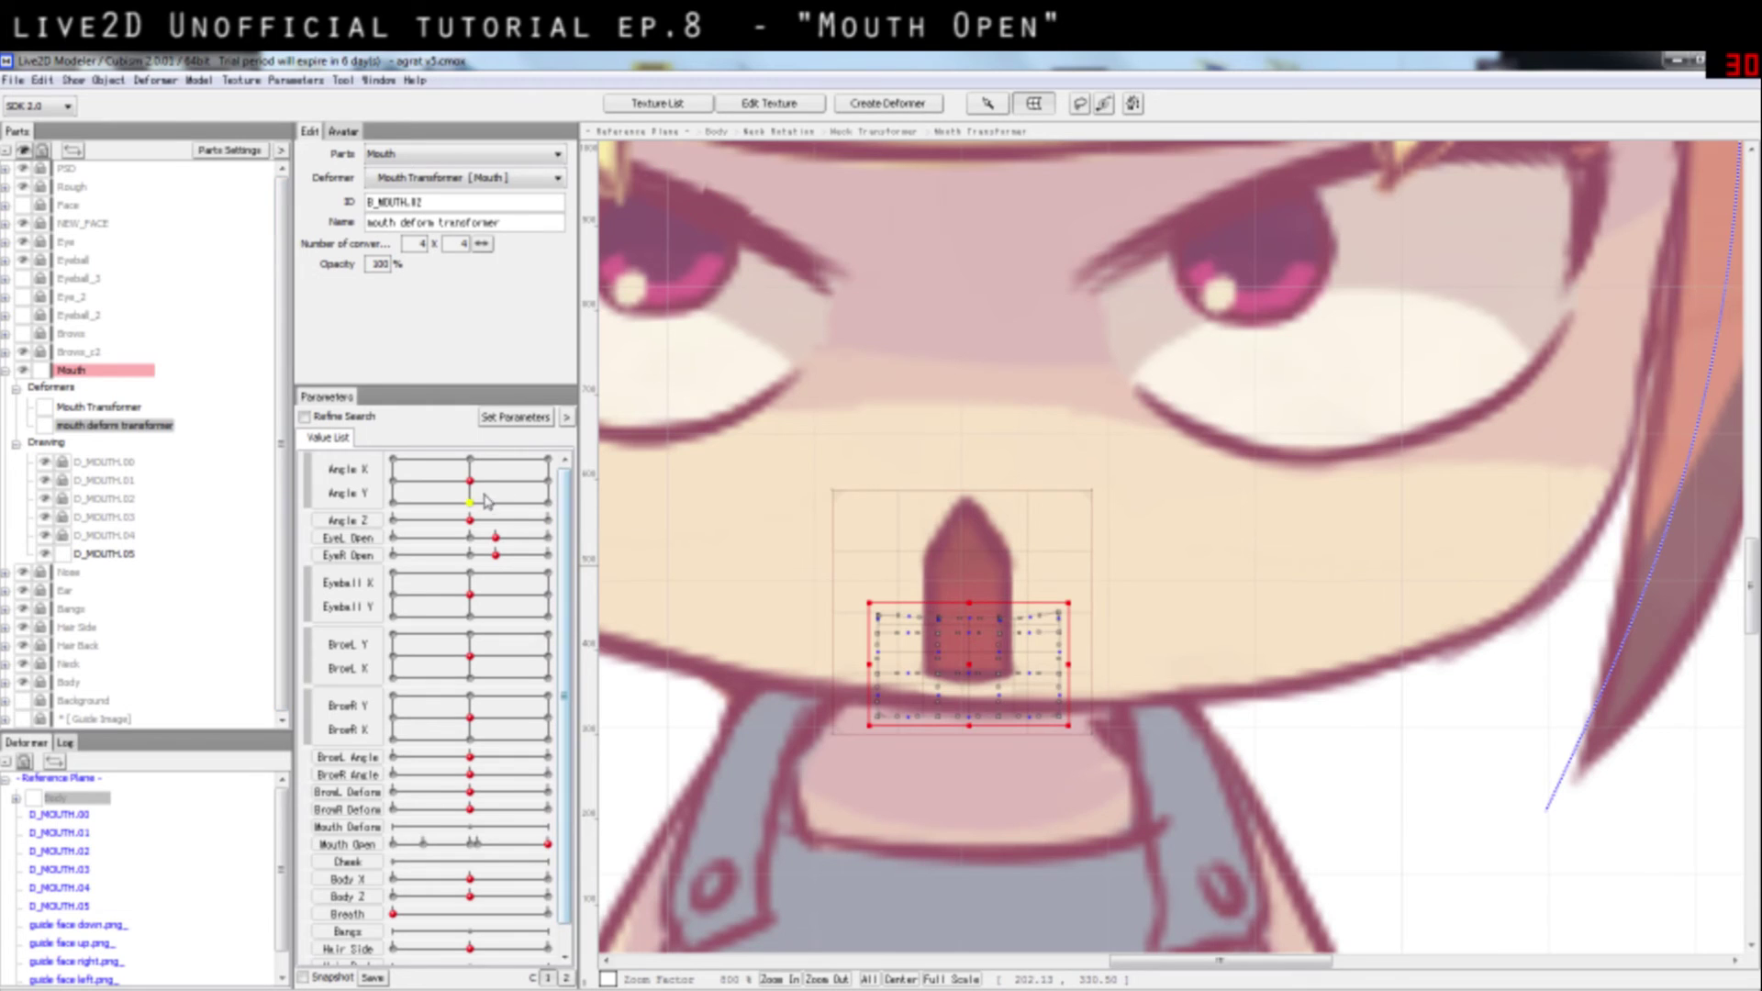
mouse_move(469, 481)
left_mouse_down()
mouse_move(394, 503)
mouse_move(422, 468)
mouse_move(404, 463)
mouse_move(449, 502)
mouse_move(474, 489)
left_mouse_up()
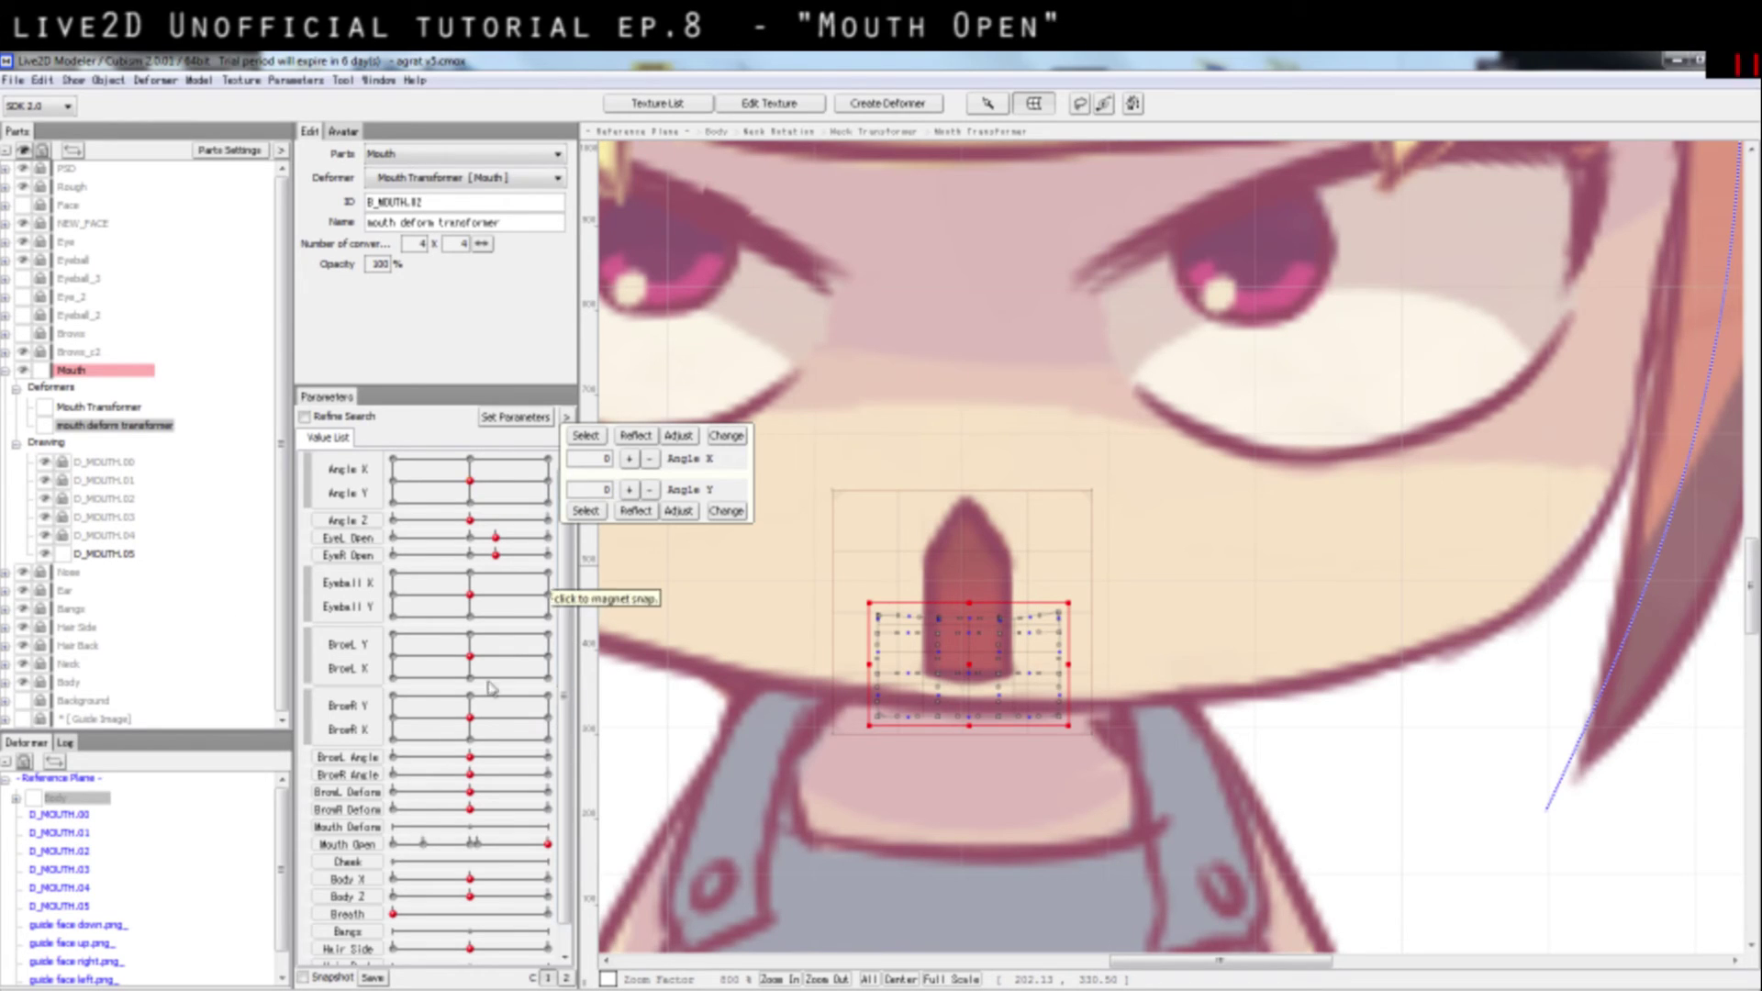
Step: Unlock the drawings D_MOUTH.00 through D_MOUTH.04 in the Mouth part
left_click(99, 556)
left_click(61, 536)
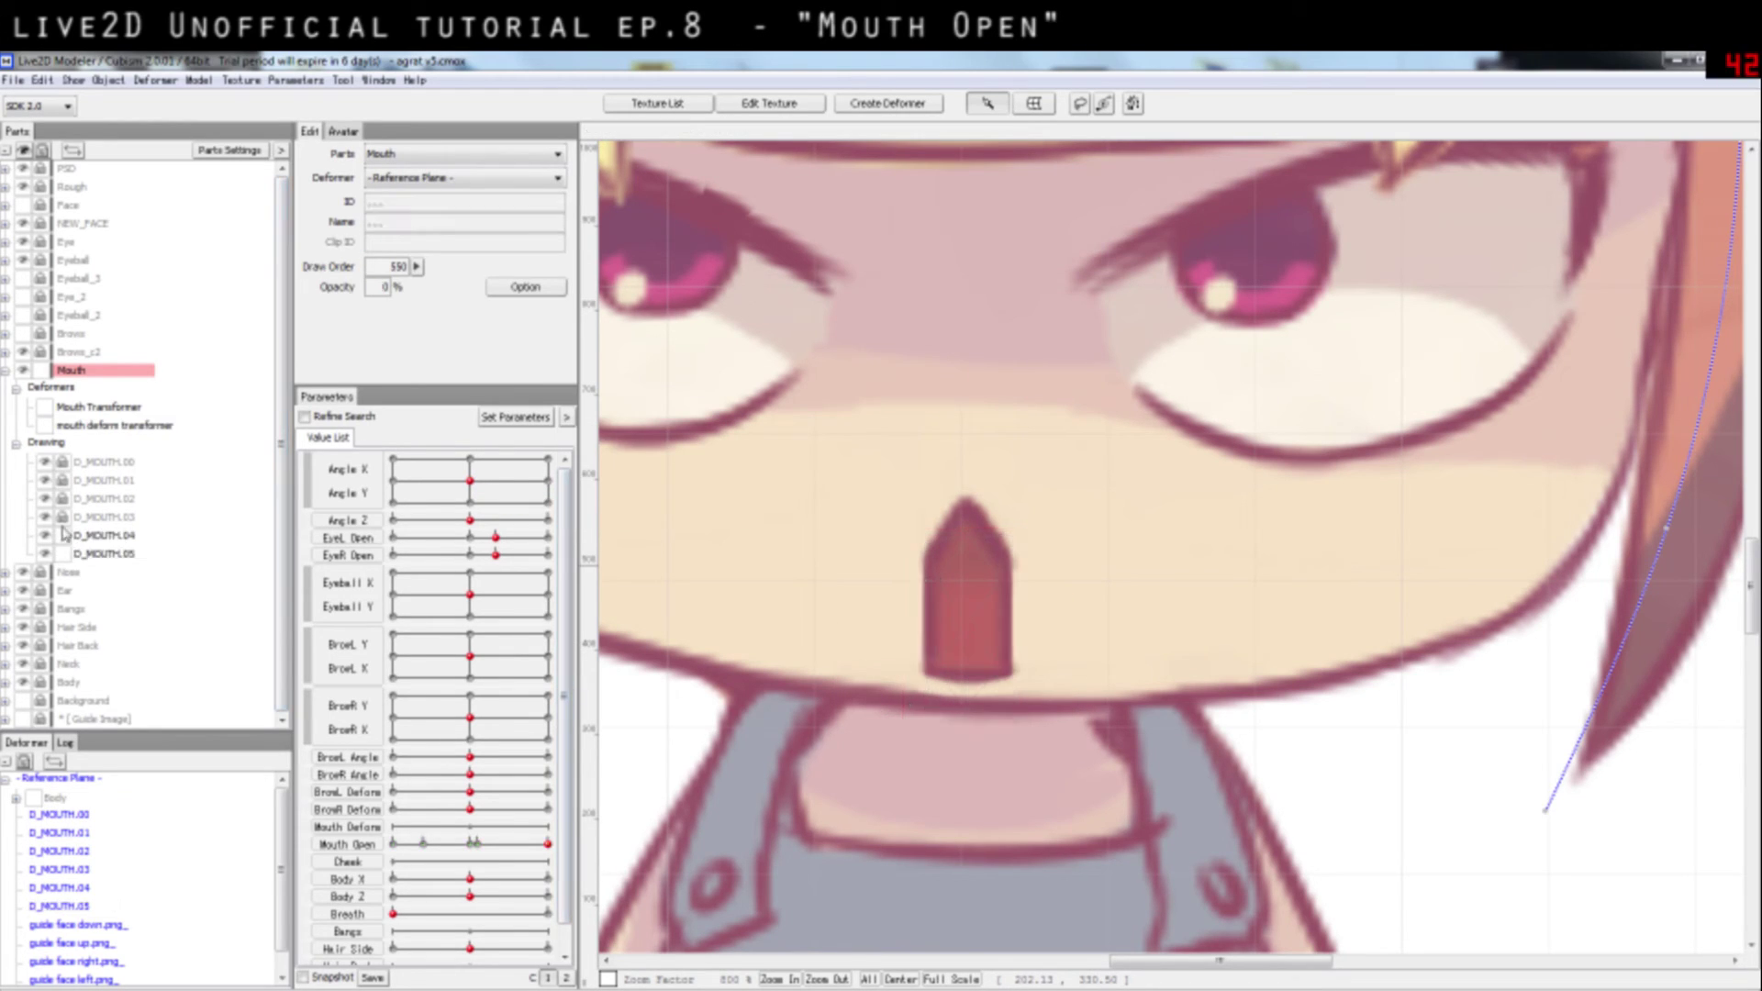
left_click(61, 517)
left_click(61, 480)
left_click(61, 461)
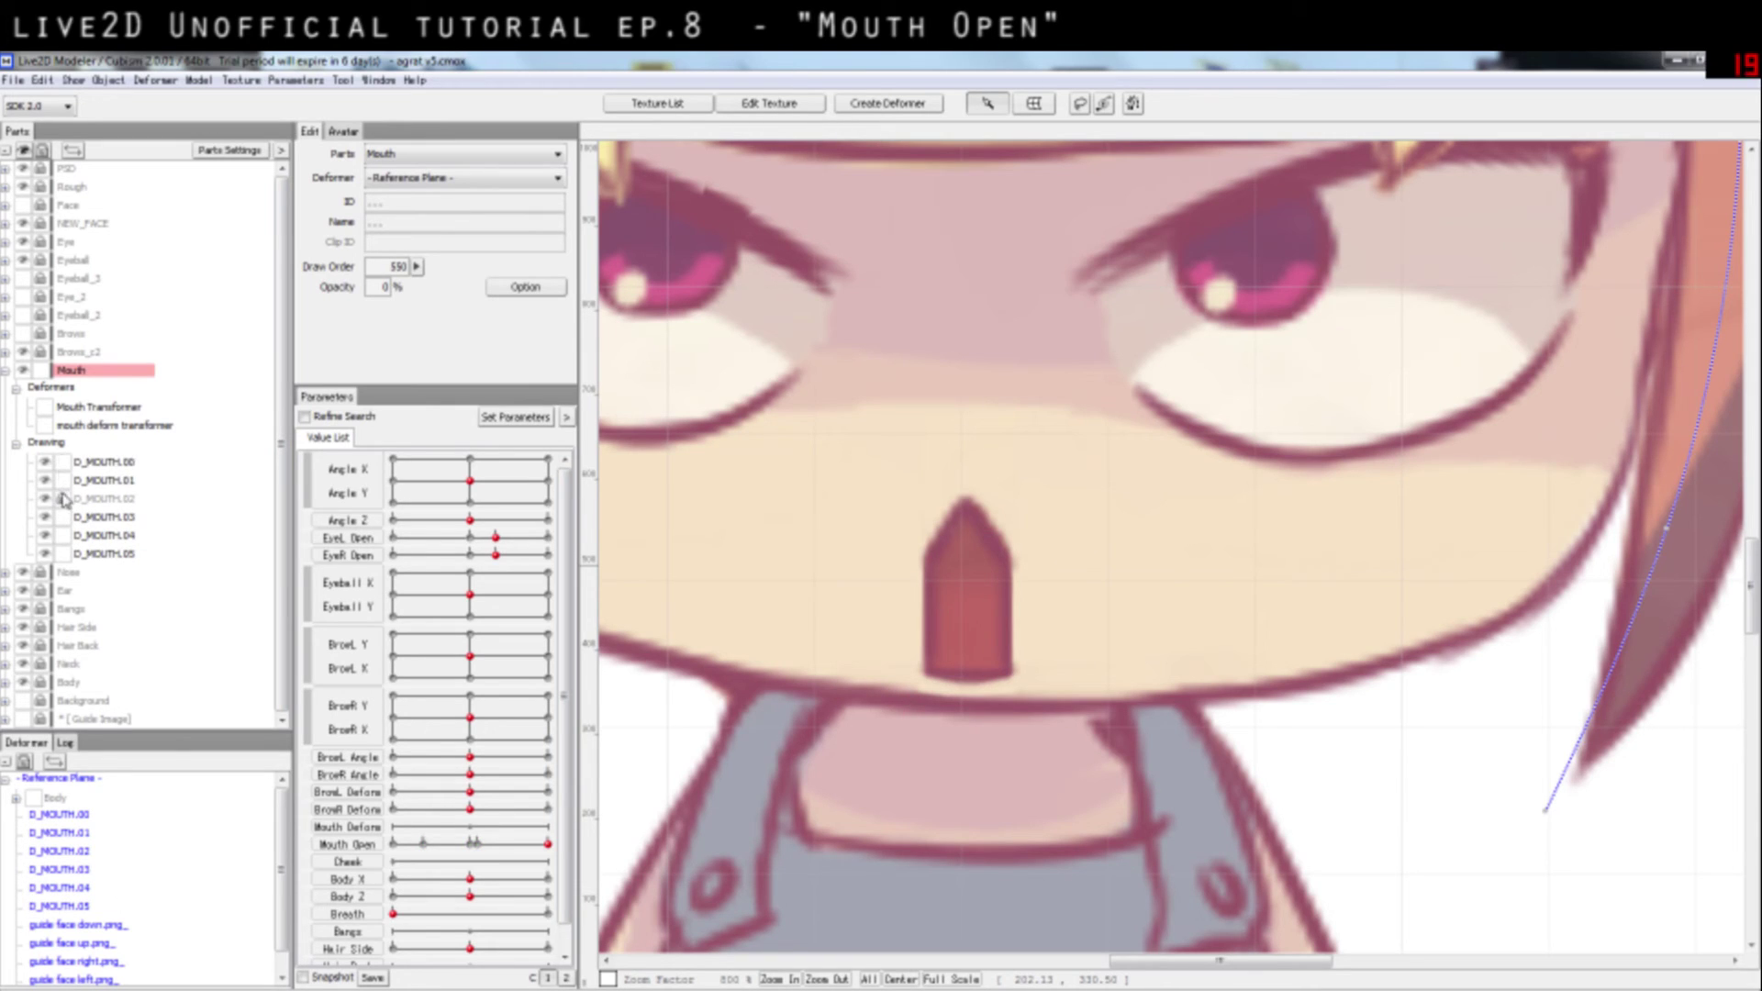
left_click(61, 498)
Step: Assign all six mouth drawings, D_MOUTH.00 through D_MOUTH.05, to the Face Transformer deformer
left_click(112, 462)
left_click(124, 555, "shift")
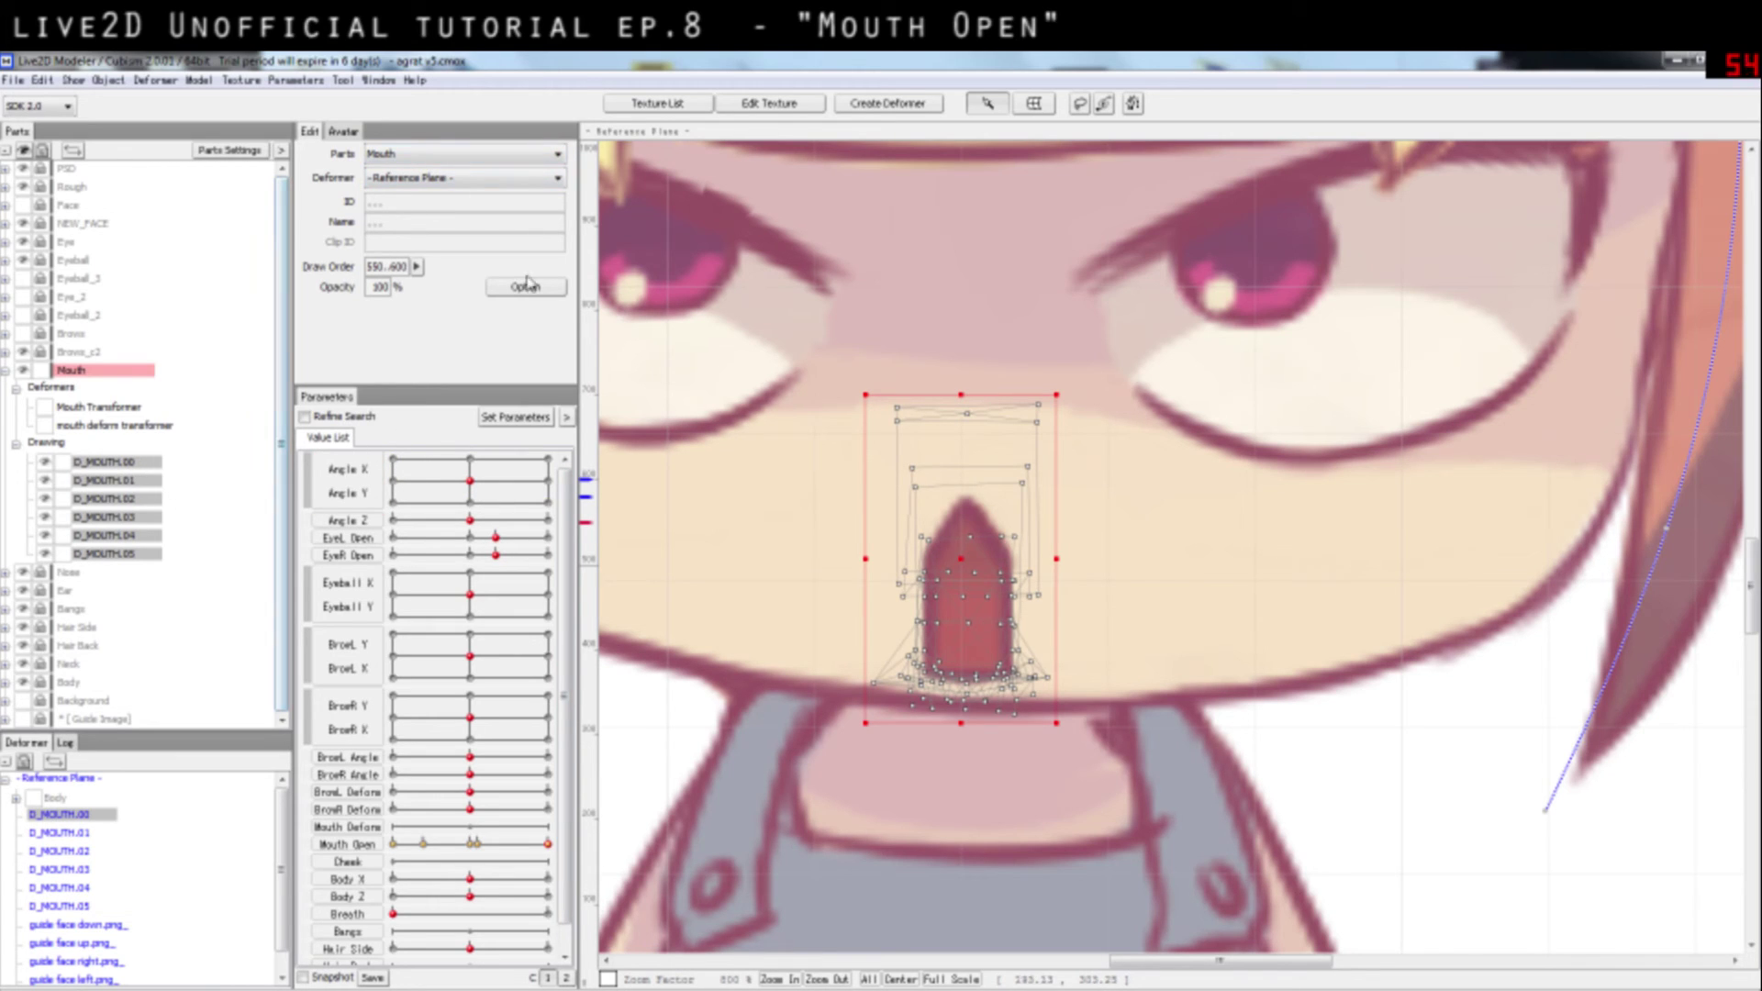
left_click(468, 182)
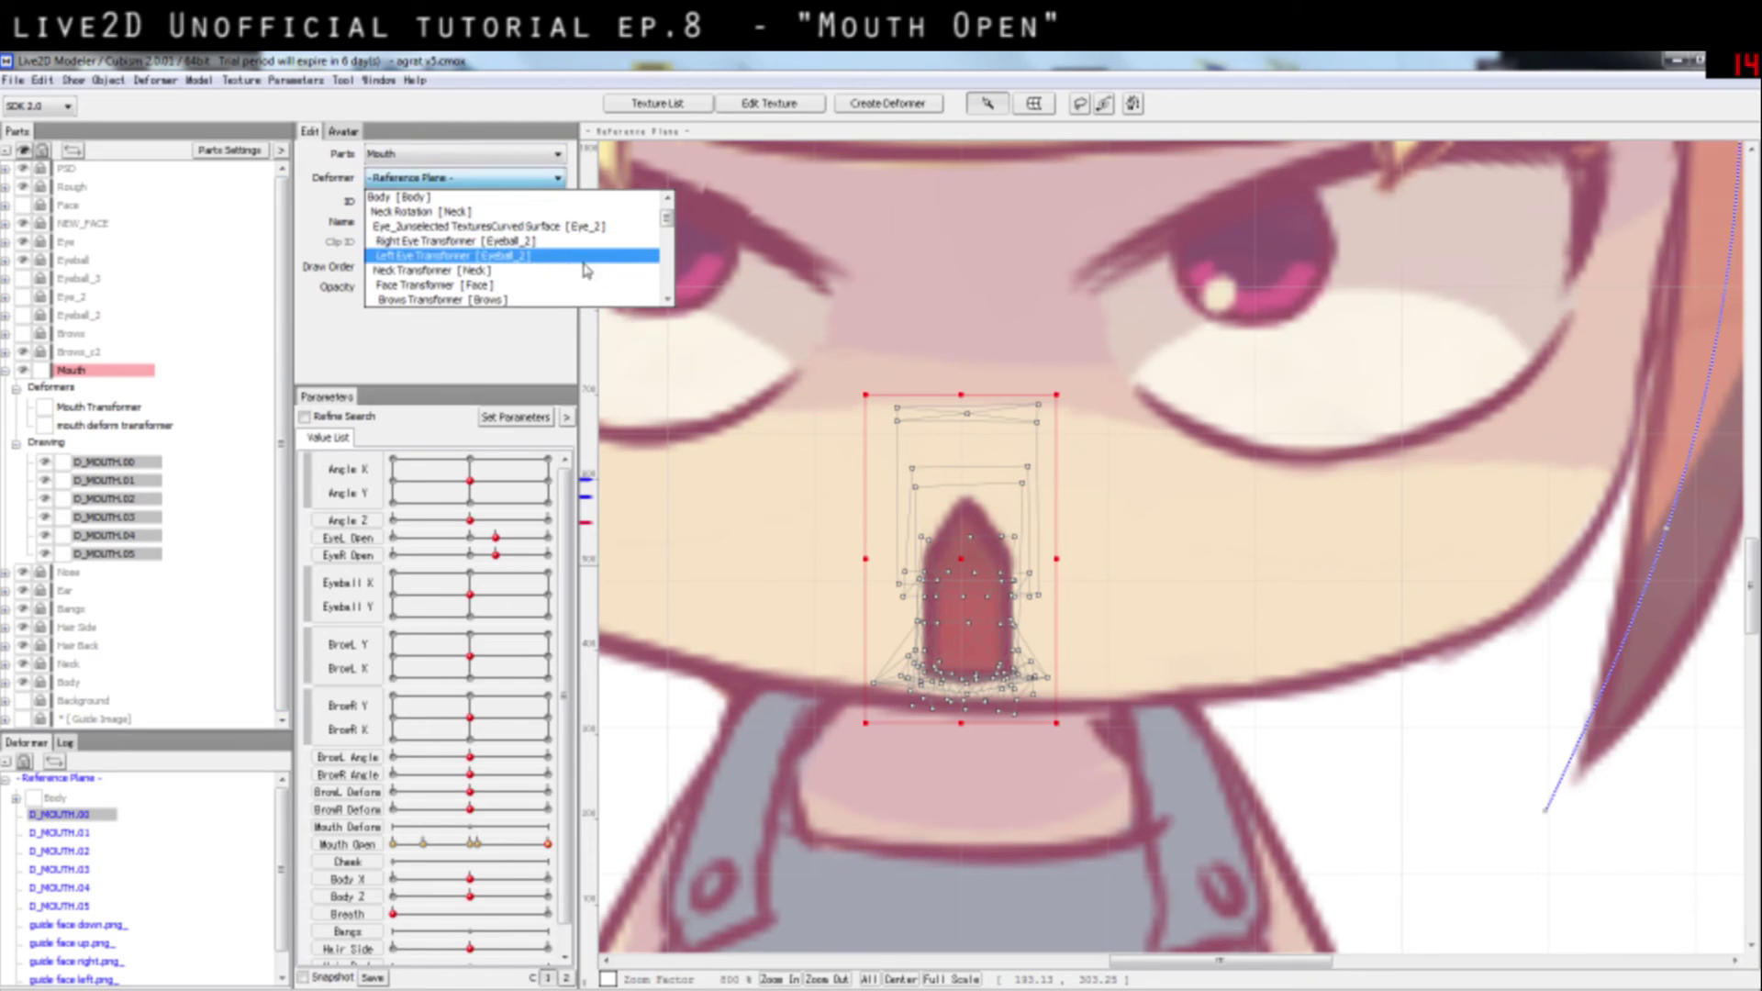
scroll(598, 283, "down", 1)
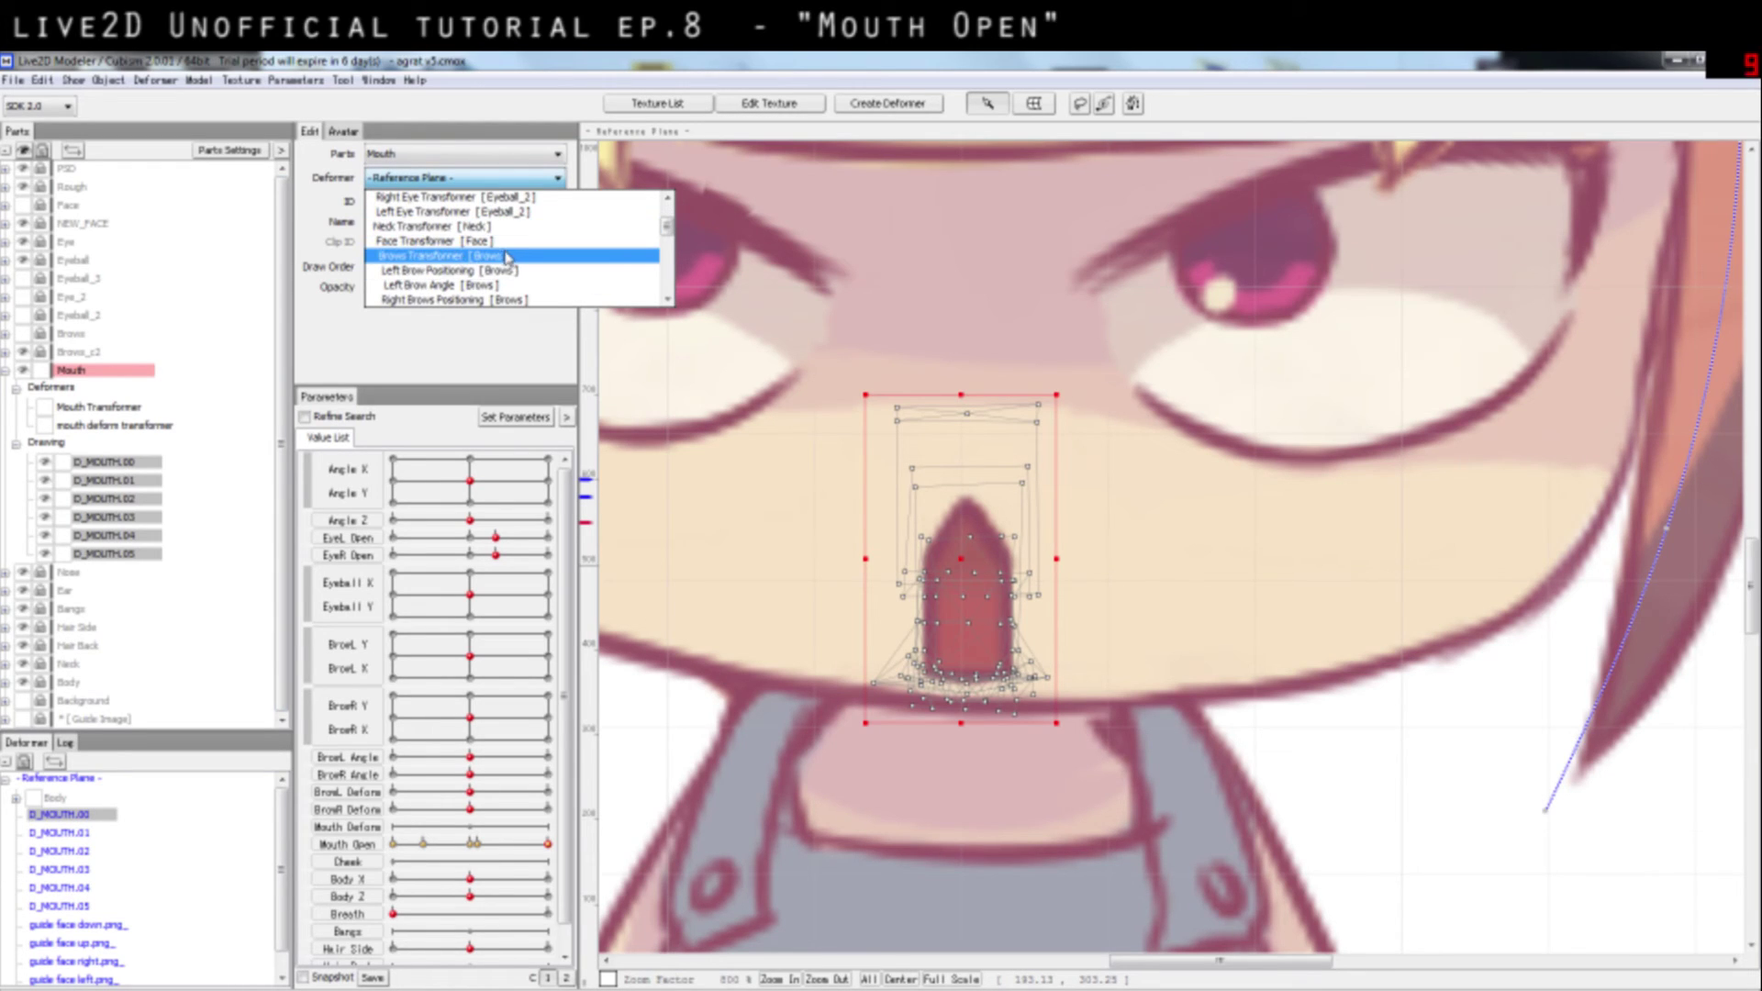
left_click(459, 242)
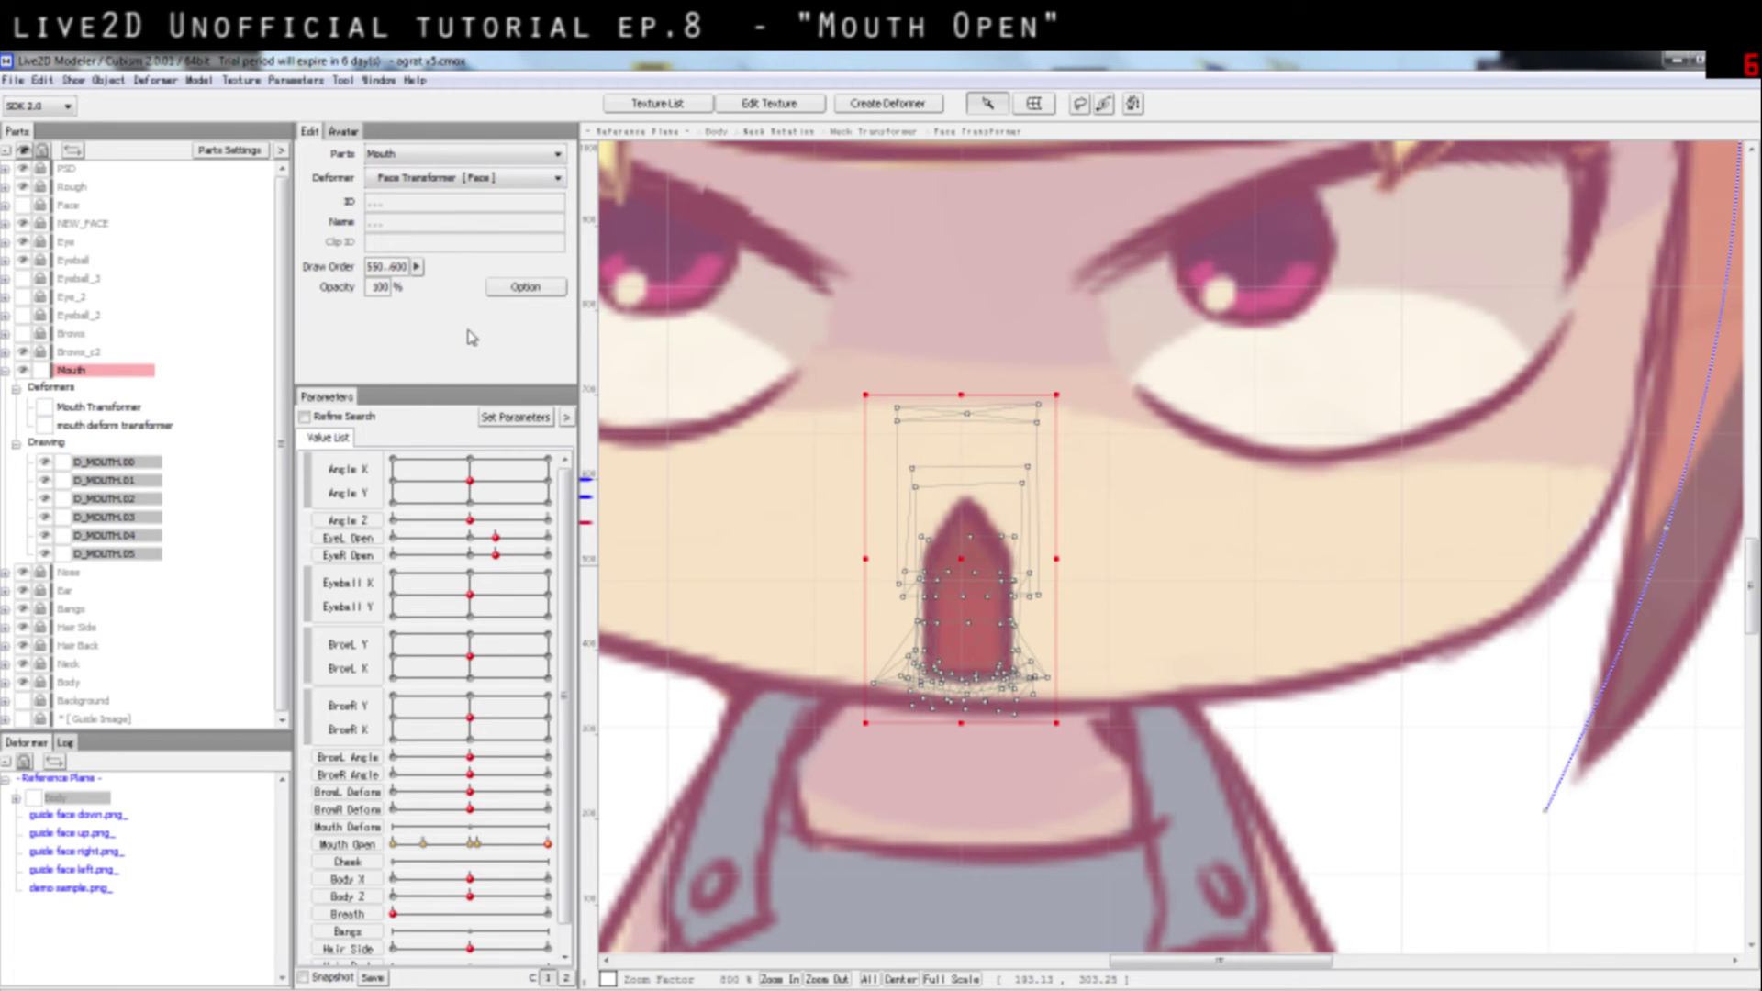
Step: Preview how the open mouth follows the head across the Angle X and Angle Y ranges, and return both angles to 0
left_click_drag(473, 495, 393, 503)
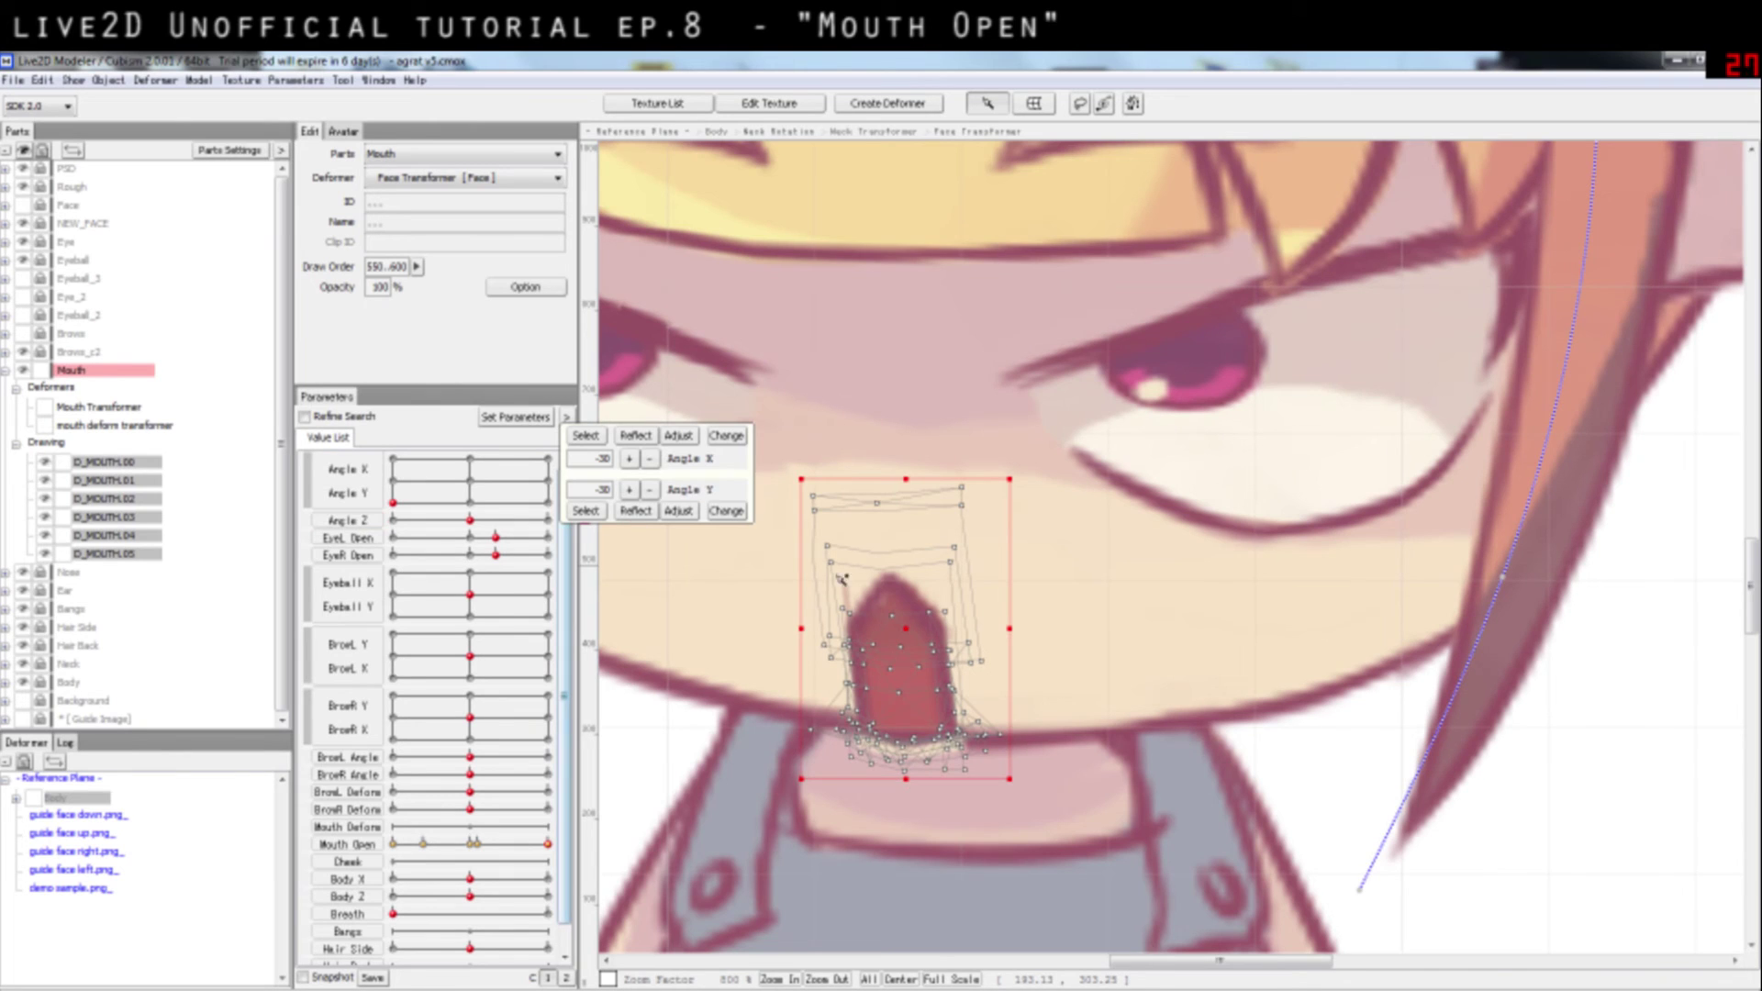
left_click(1264, 698)
scroll(1265, 698, "down", 2)
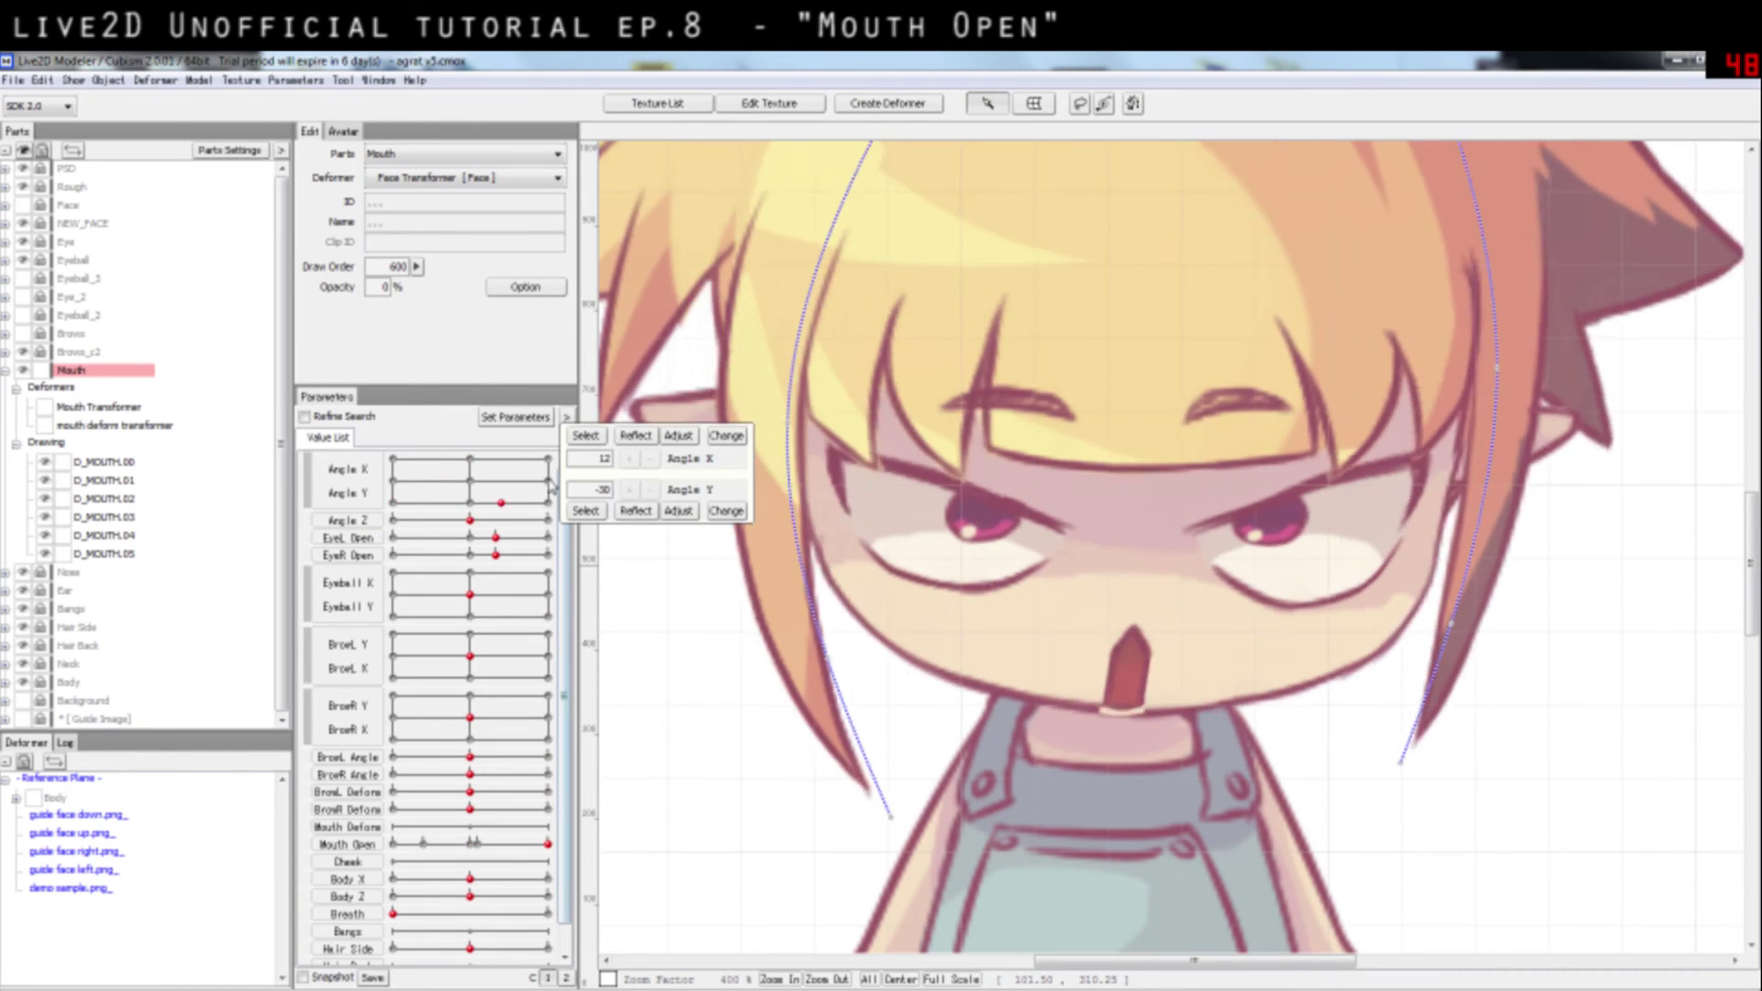
left_click(438, 459)
left_click_drag(439, 459, 392, 459)
left_click_drag(309, 410, 532, 475)
left_click(468, 482)
Step: Move the Mouth Transformer grid slightly up and enlarge it so it encloses the mouth, with its upper edge between the eyes
left_click(488, 180)
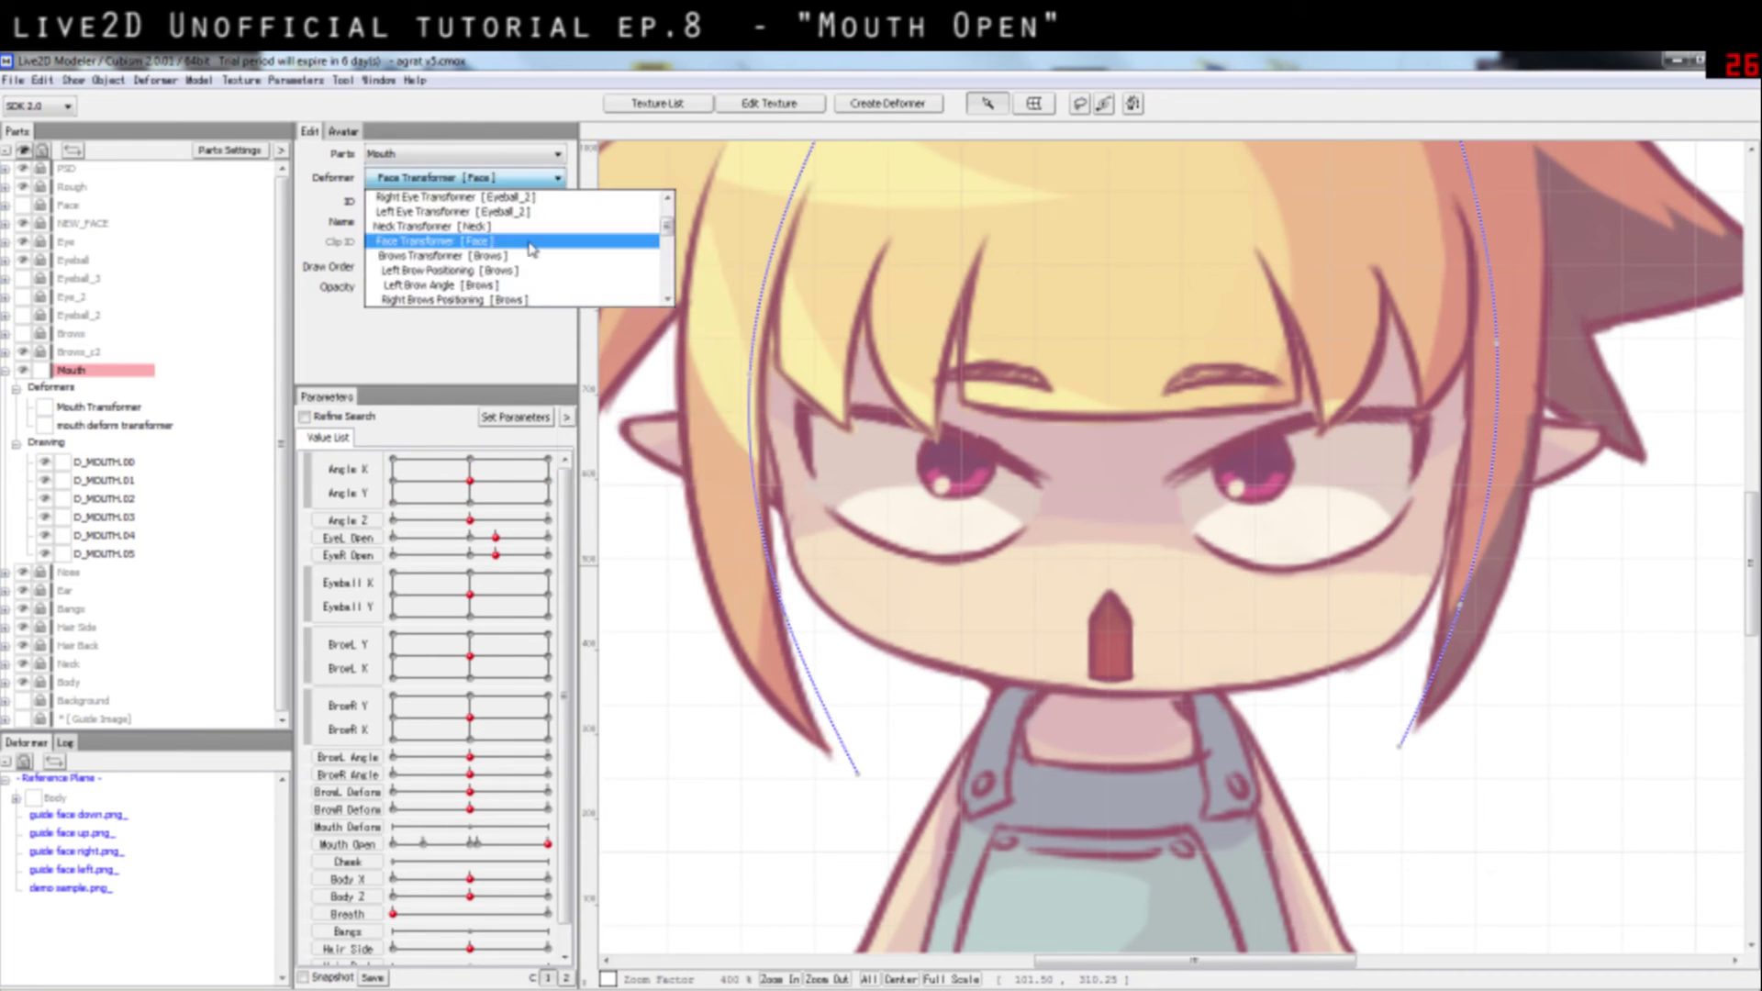
left_click(147, 425)
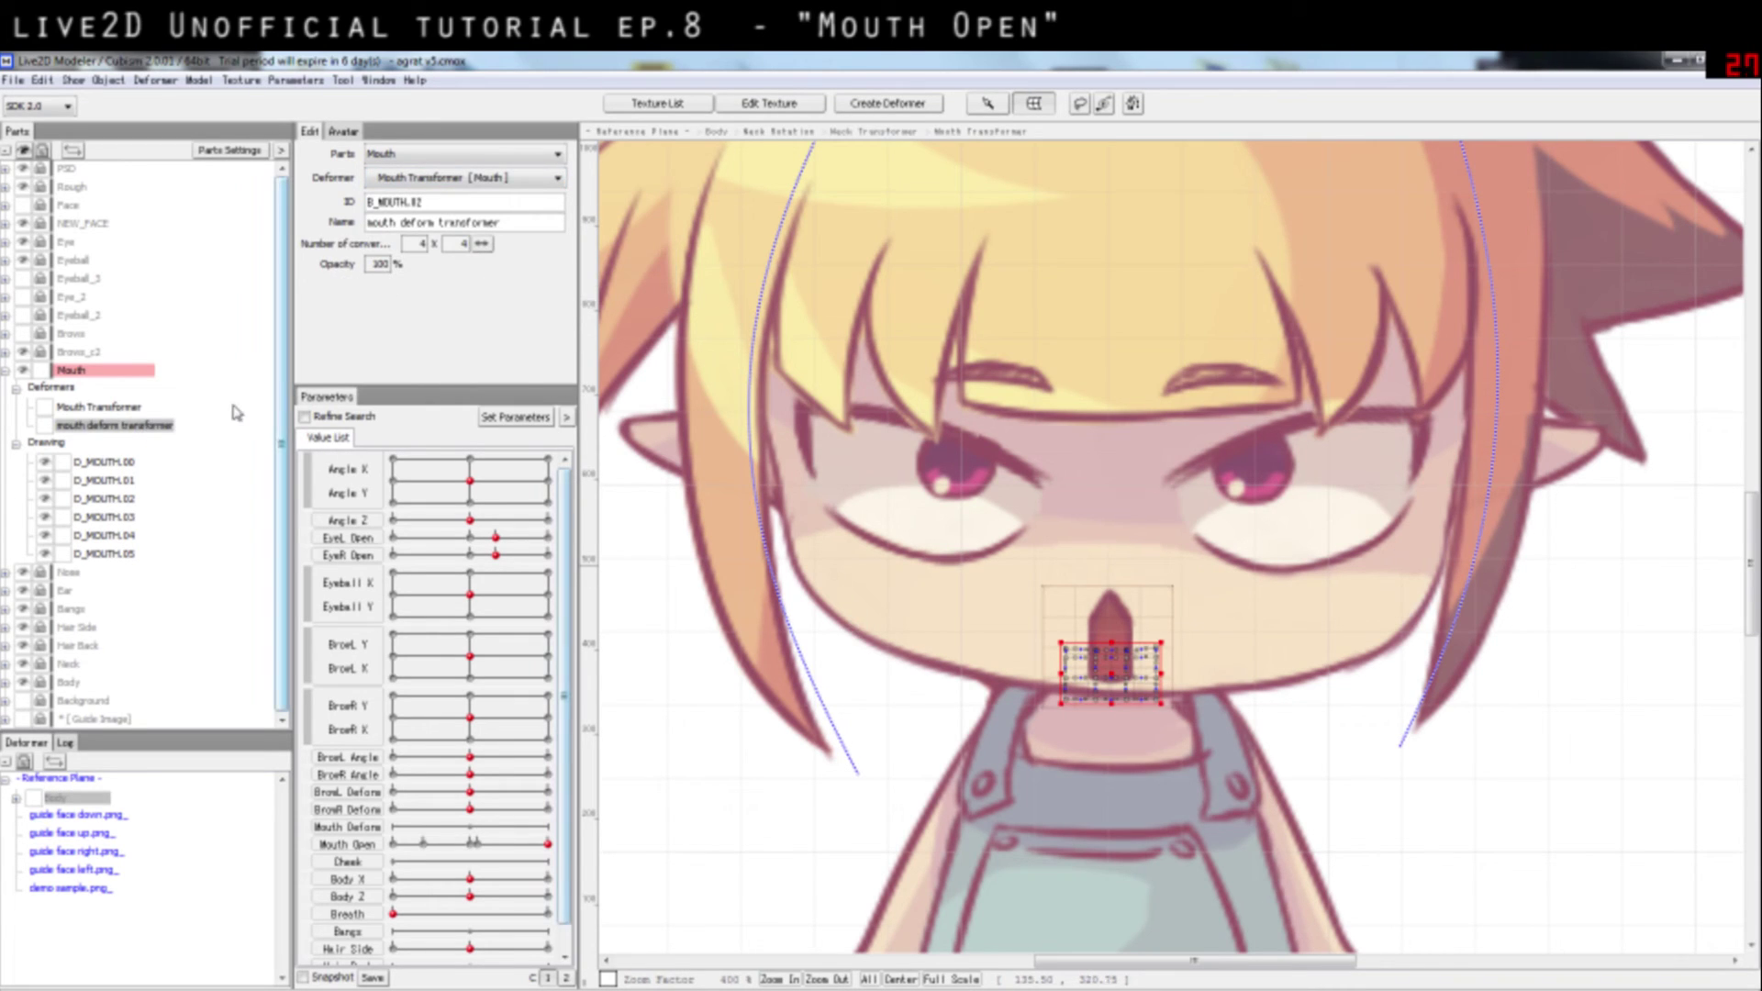
left_click(115, 410)
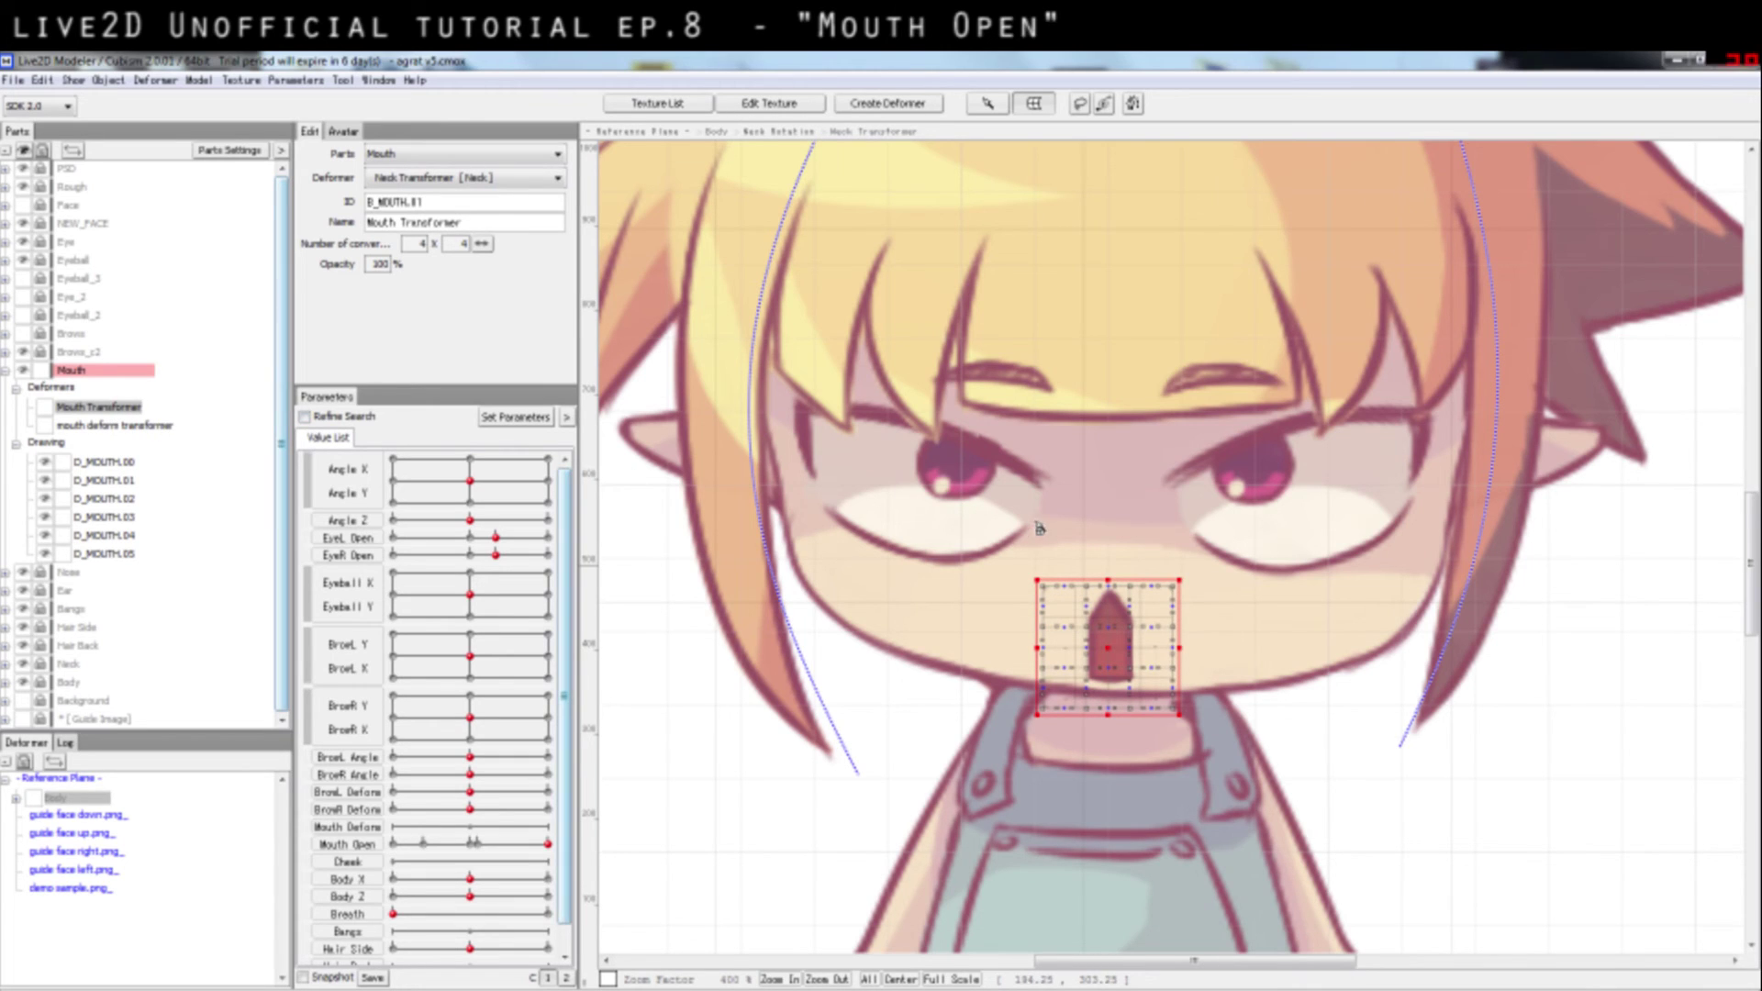
scroll(1040, 529, "up", 2)
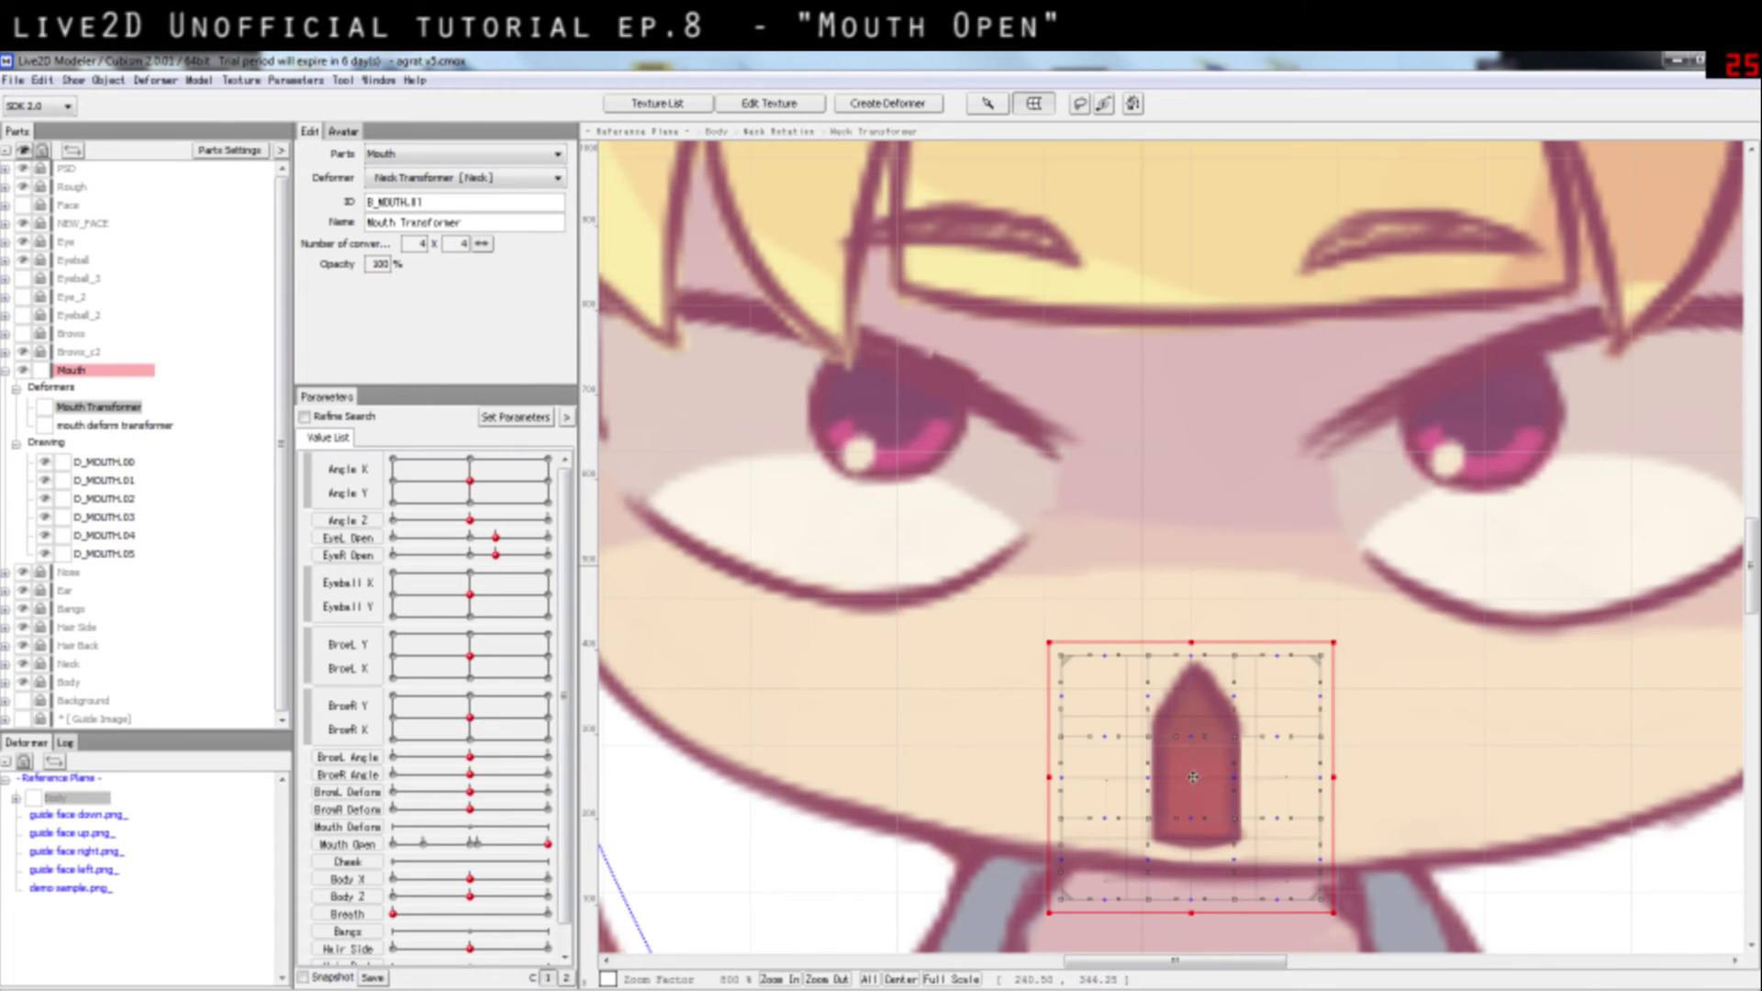
left_click_drag(1192, 777, 1196, 747)
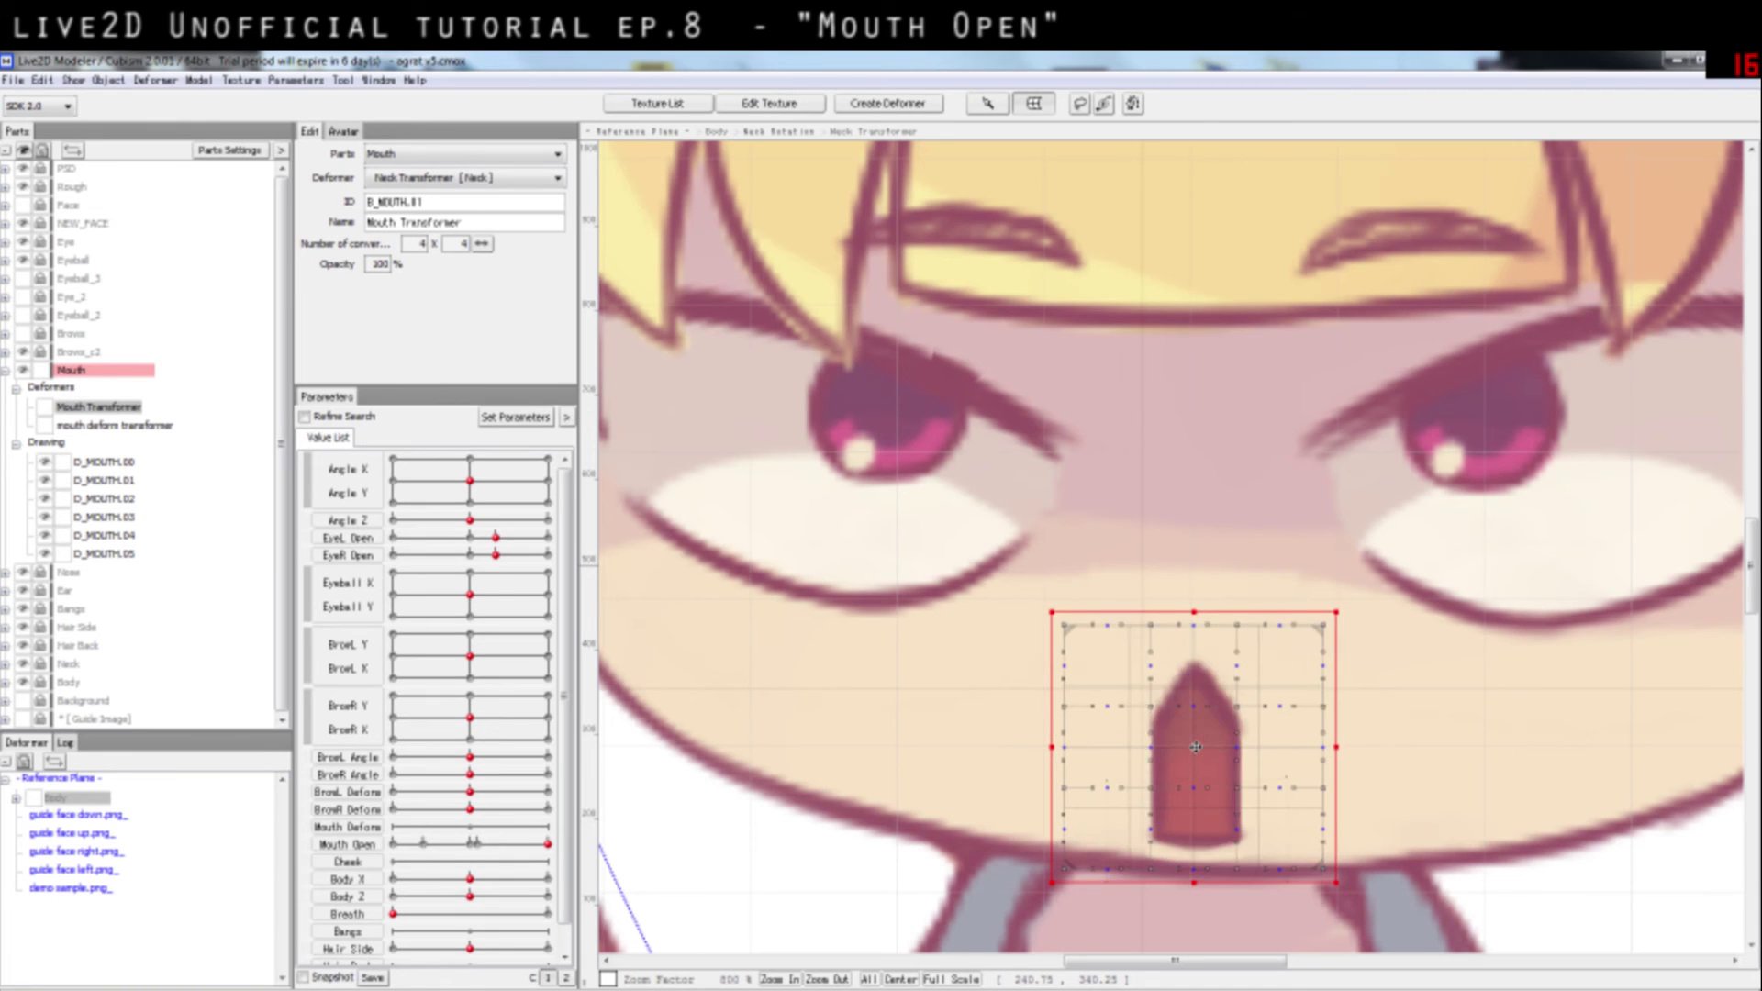
left_click_drag(1053, 612, 1045, 459)
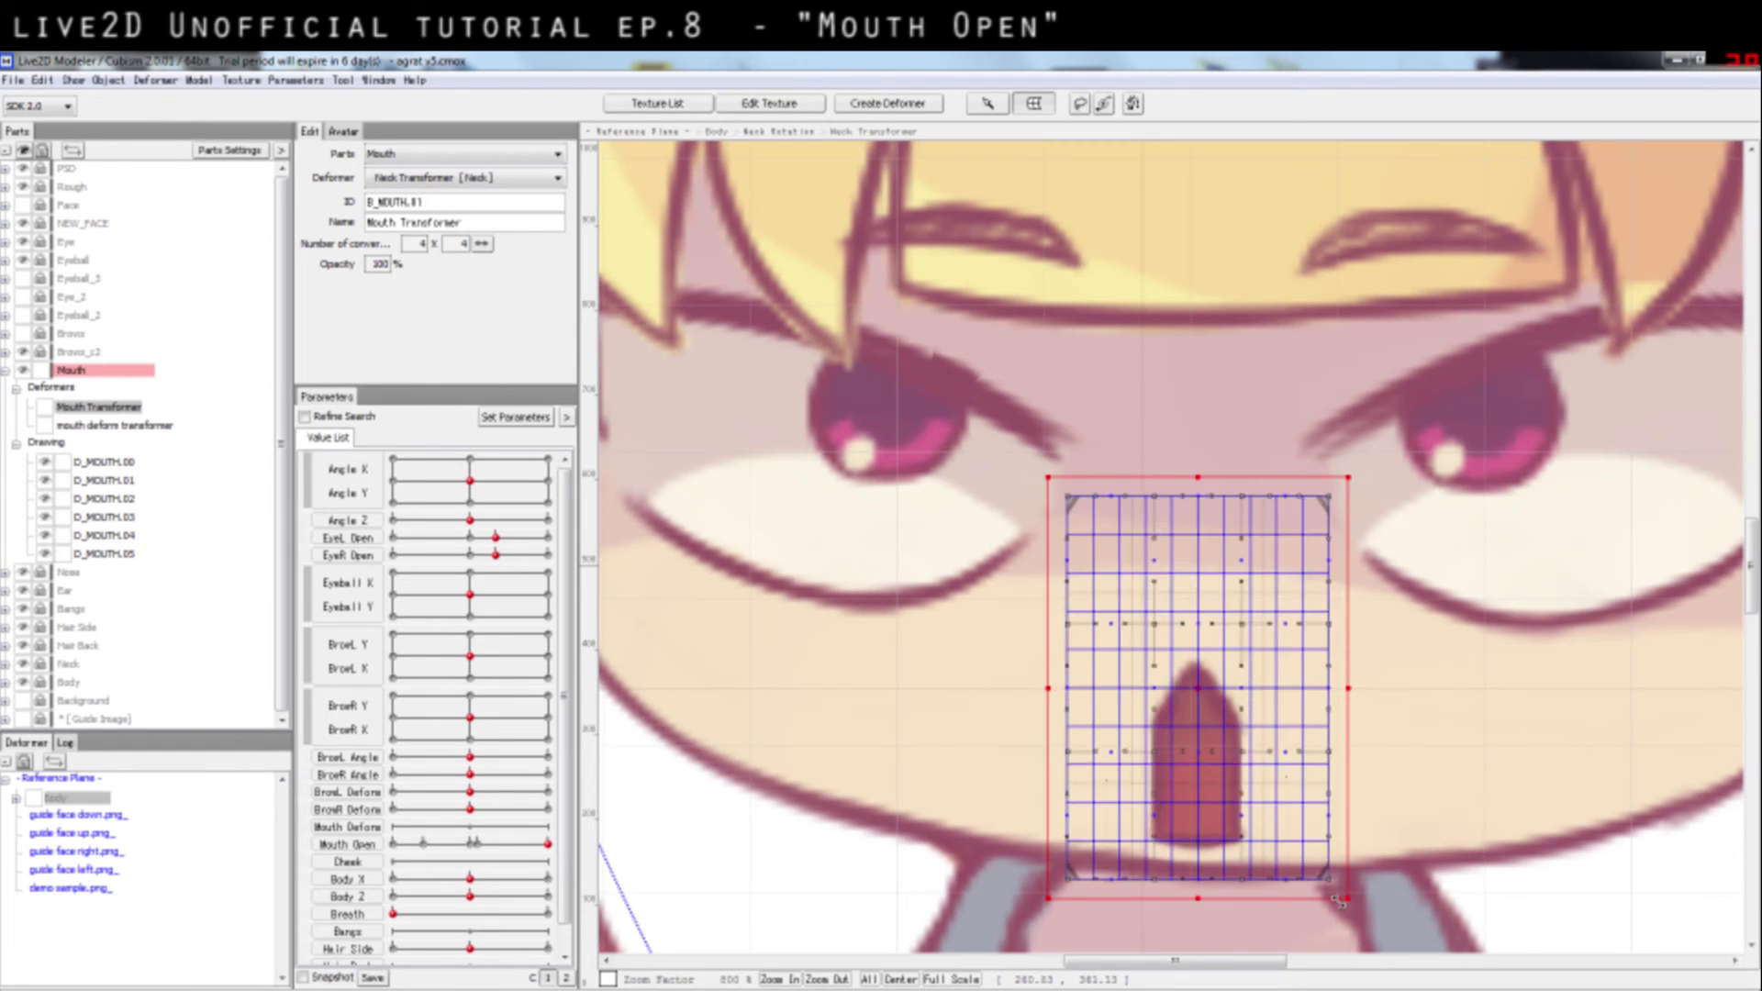
left_click_drag(1345, 883, 1340, 902)
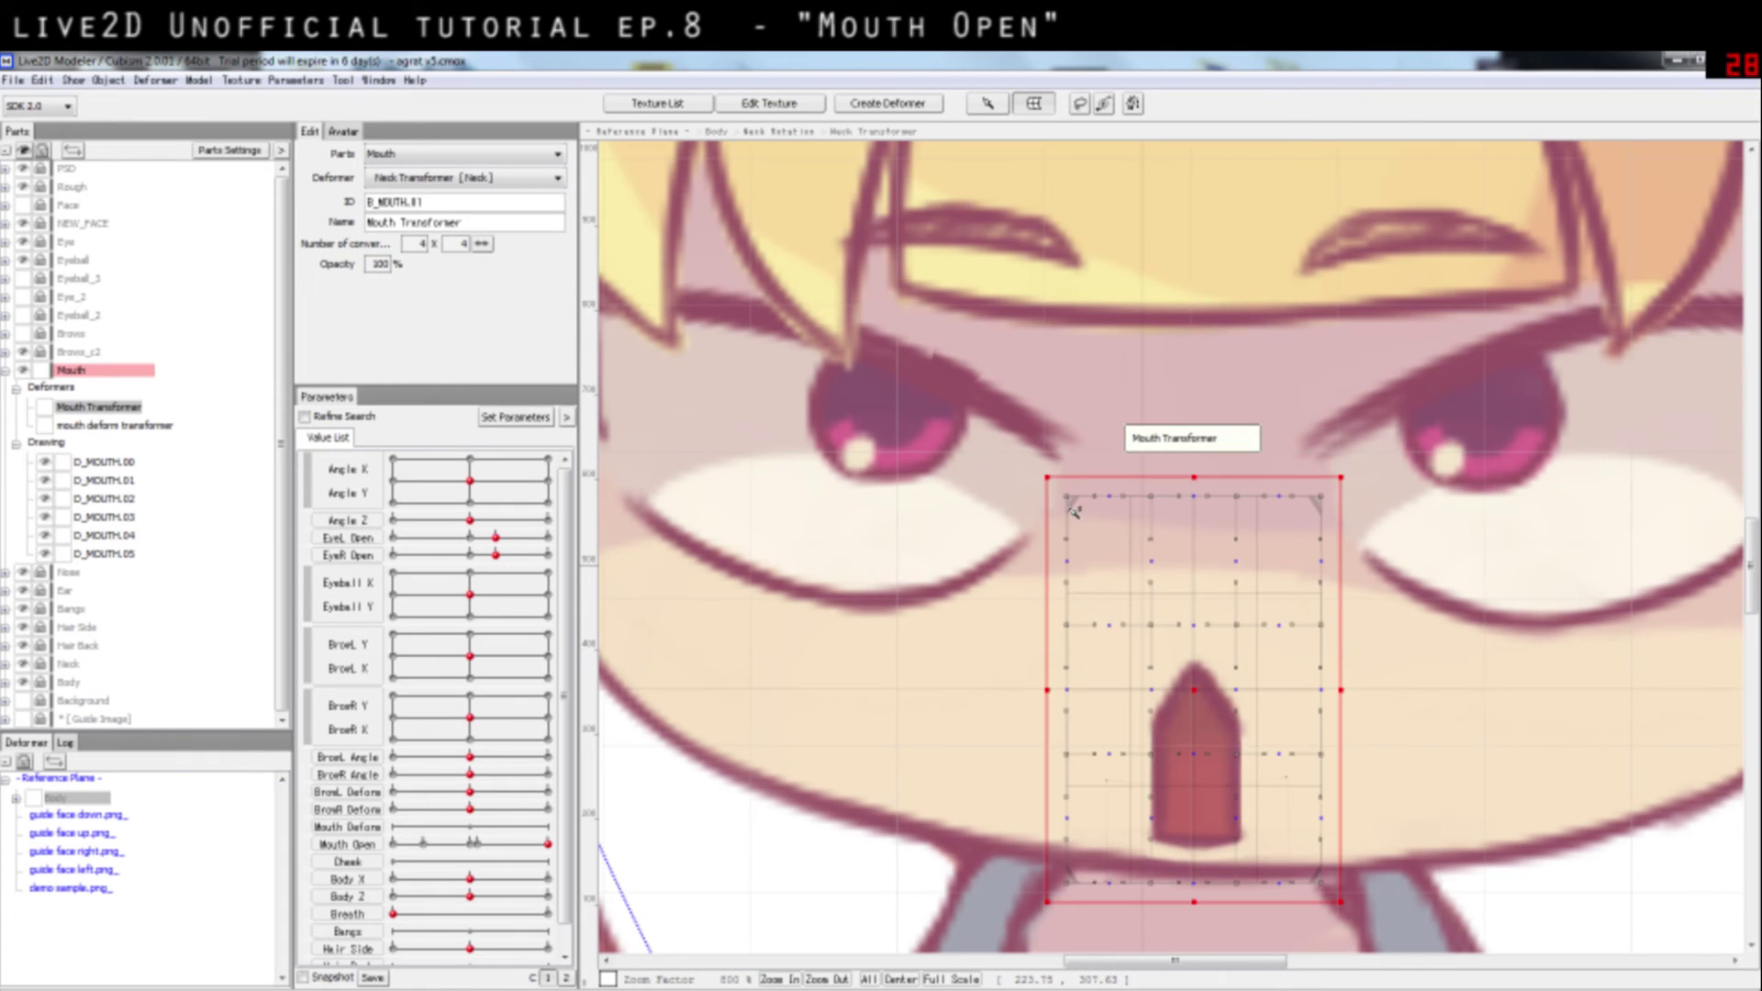
Step: Assign D_MOUTH.00 through D_MOUTH.05 together to the Mouth Transformer deformer
left_click(124, 463)
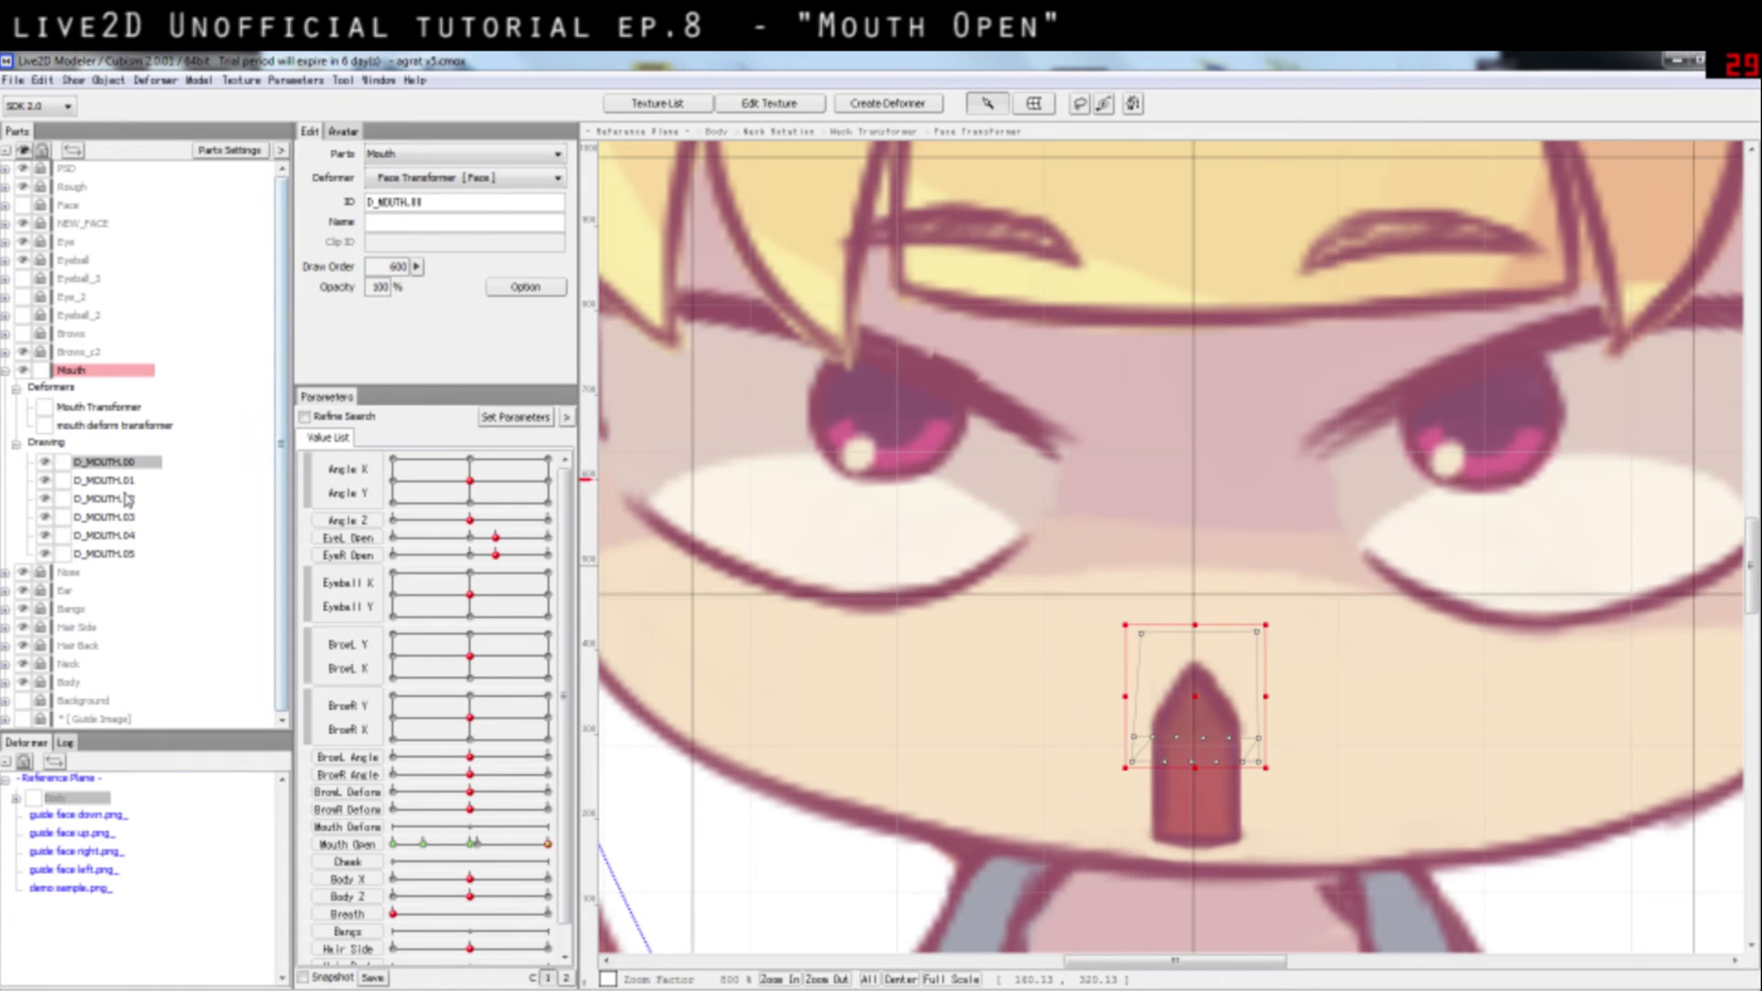
left_click(110, 554)
left_click(112, 567)
left_click(112, 556, "shift")
left_click(486, 181)
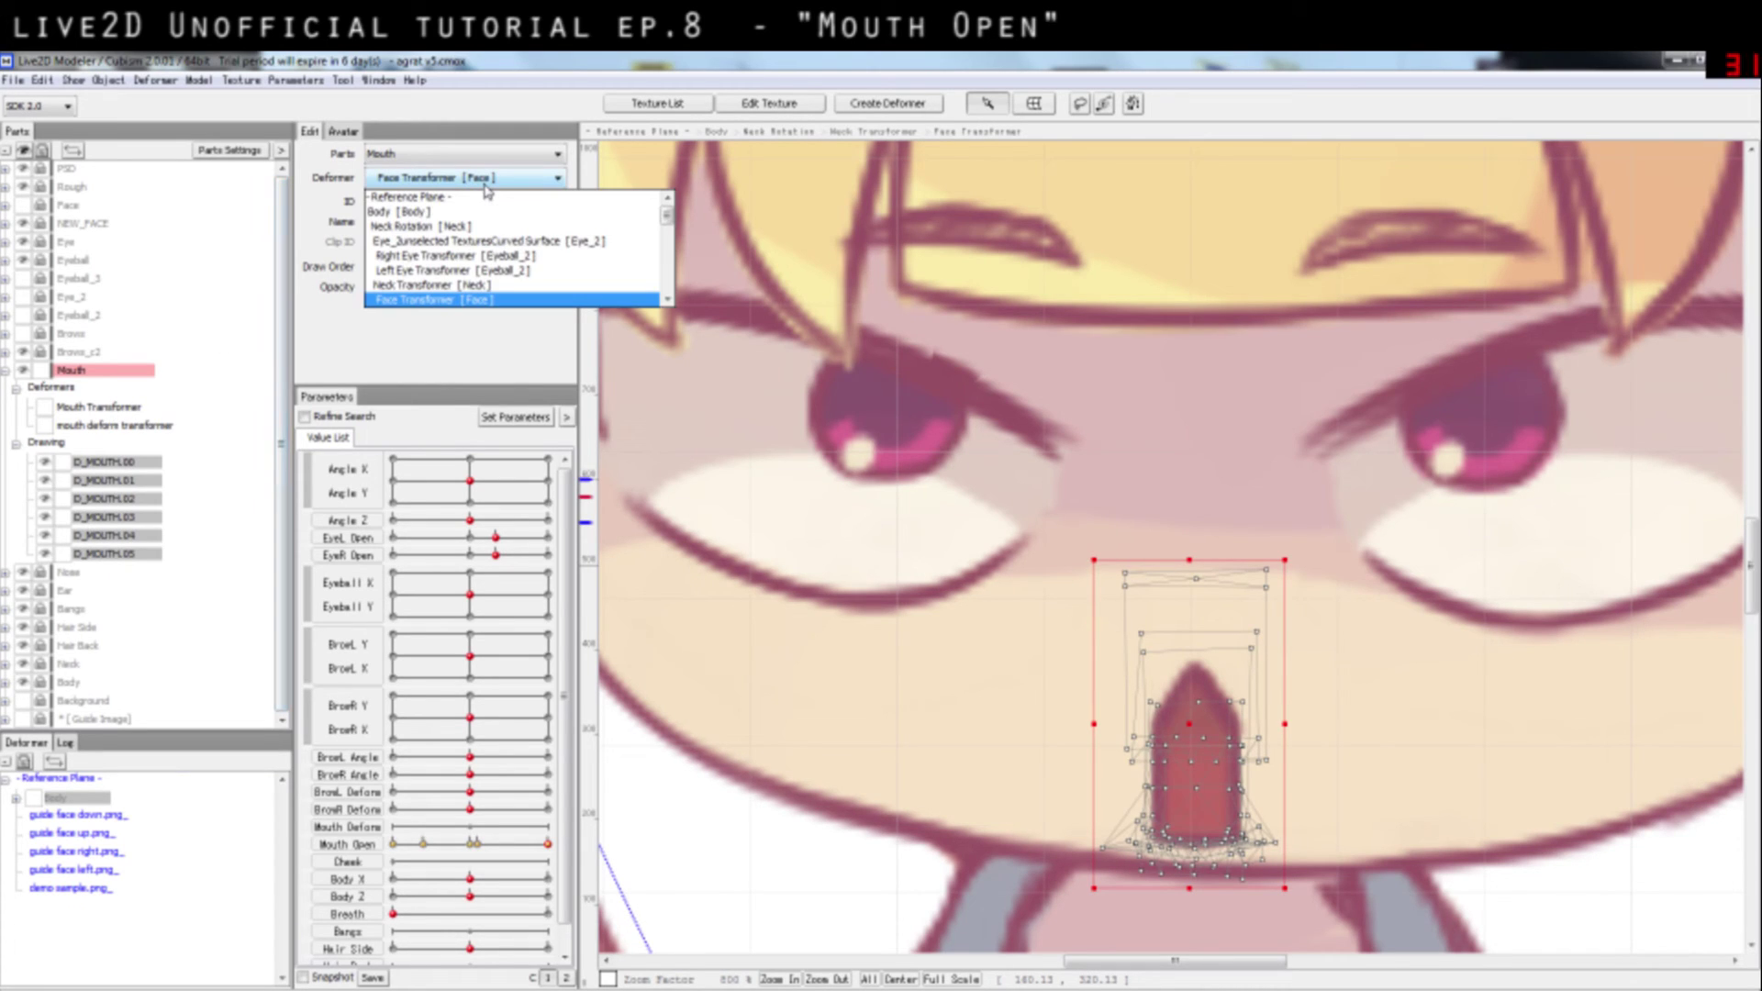
scroll(503, 271, "down", 1)
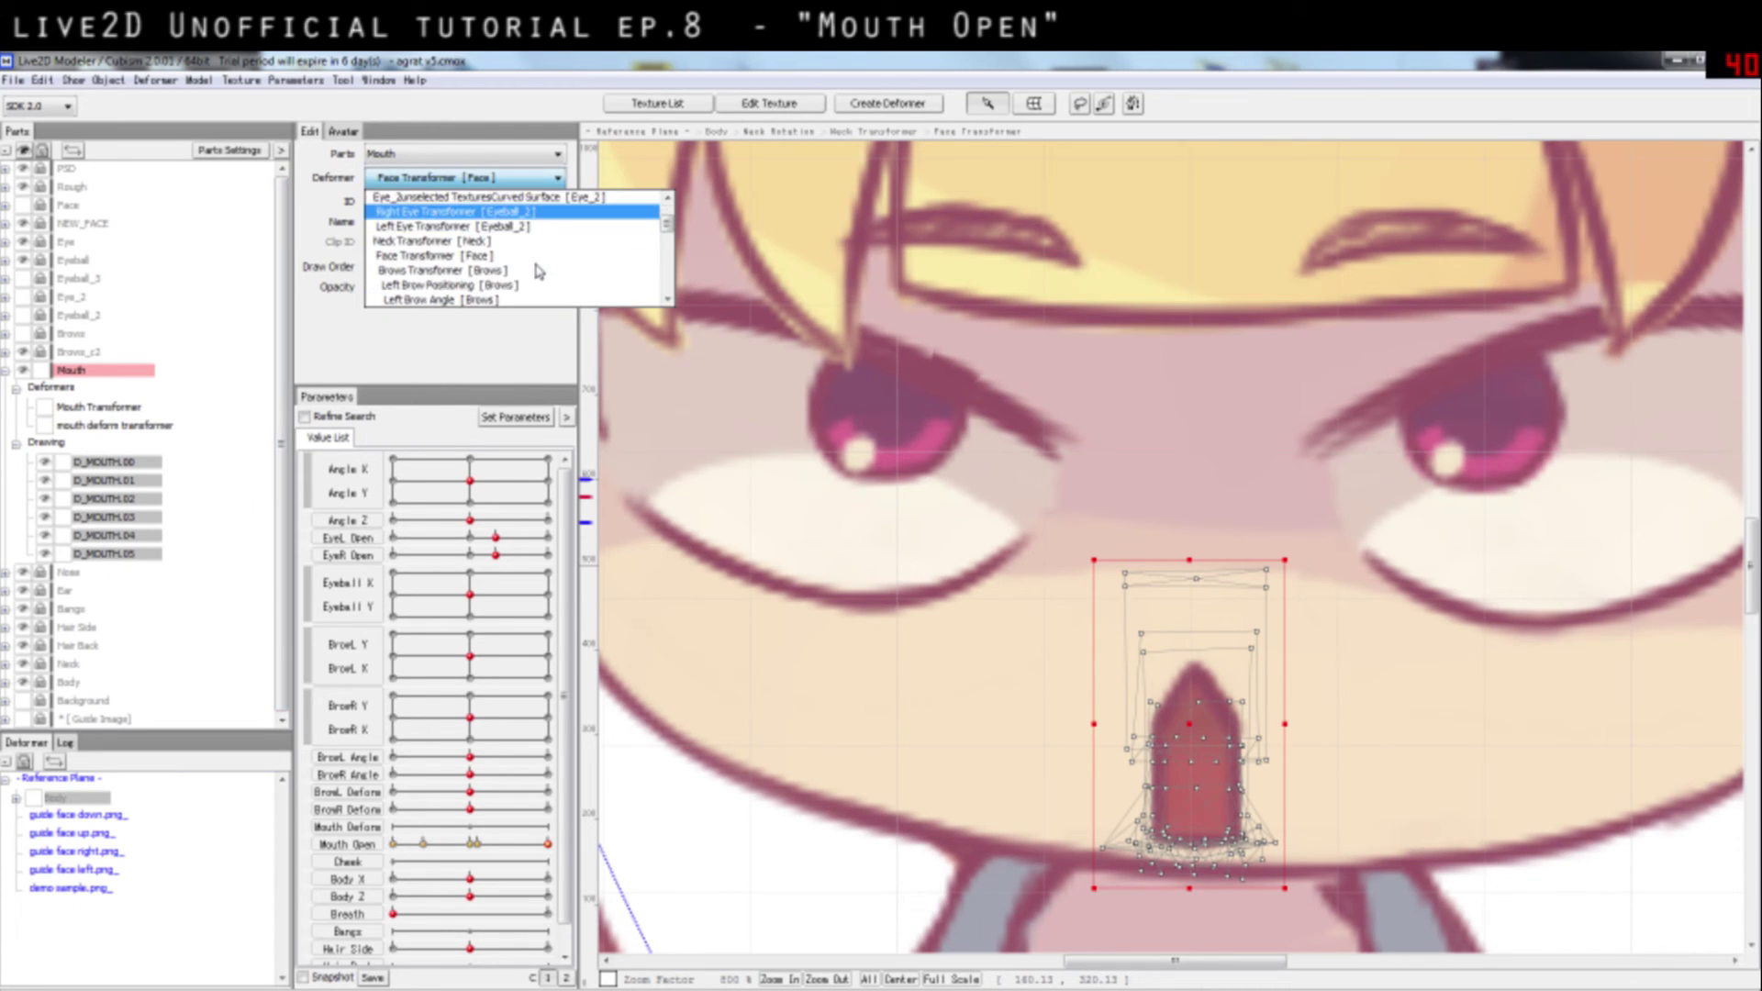
scroll(506, 280, "down", 3)
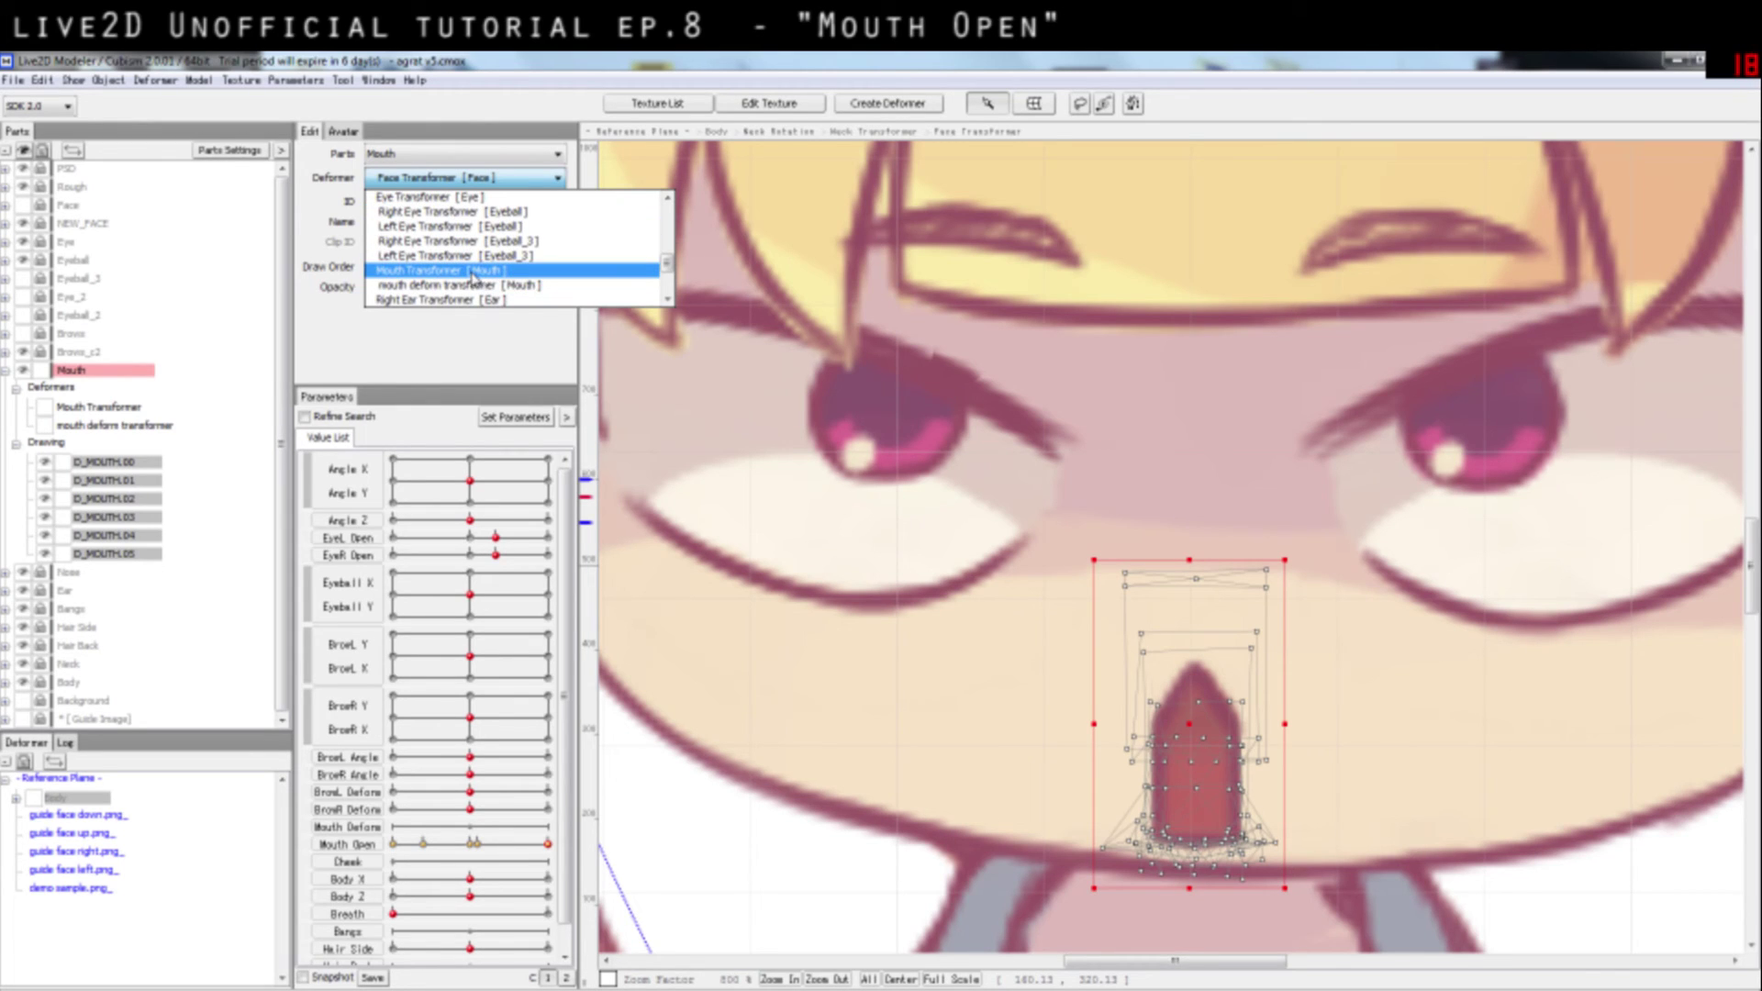
left_click(473, 272)
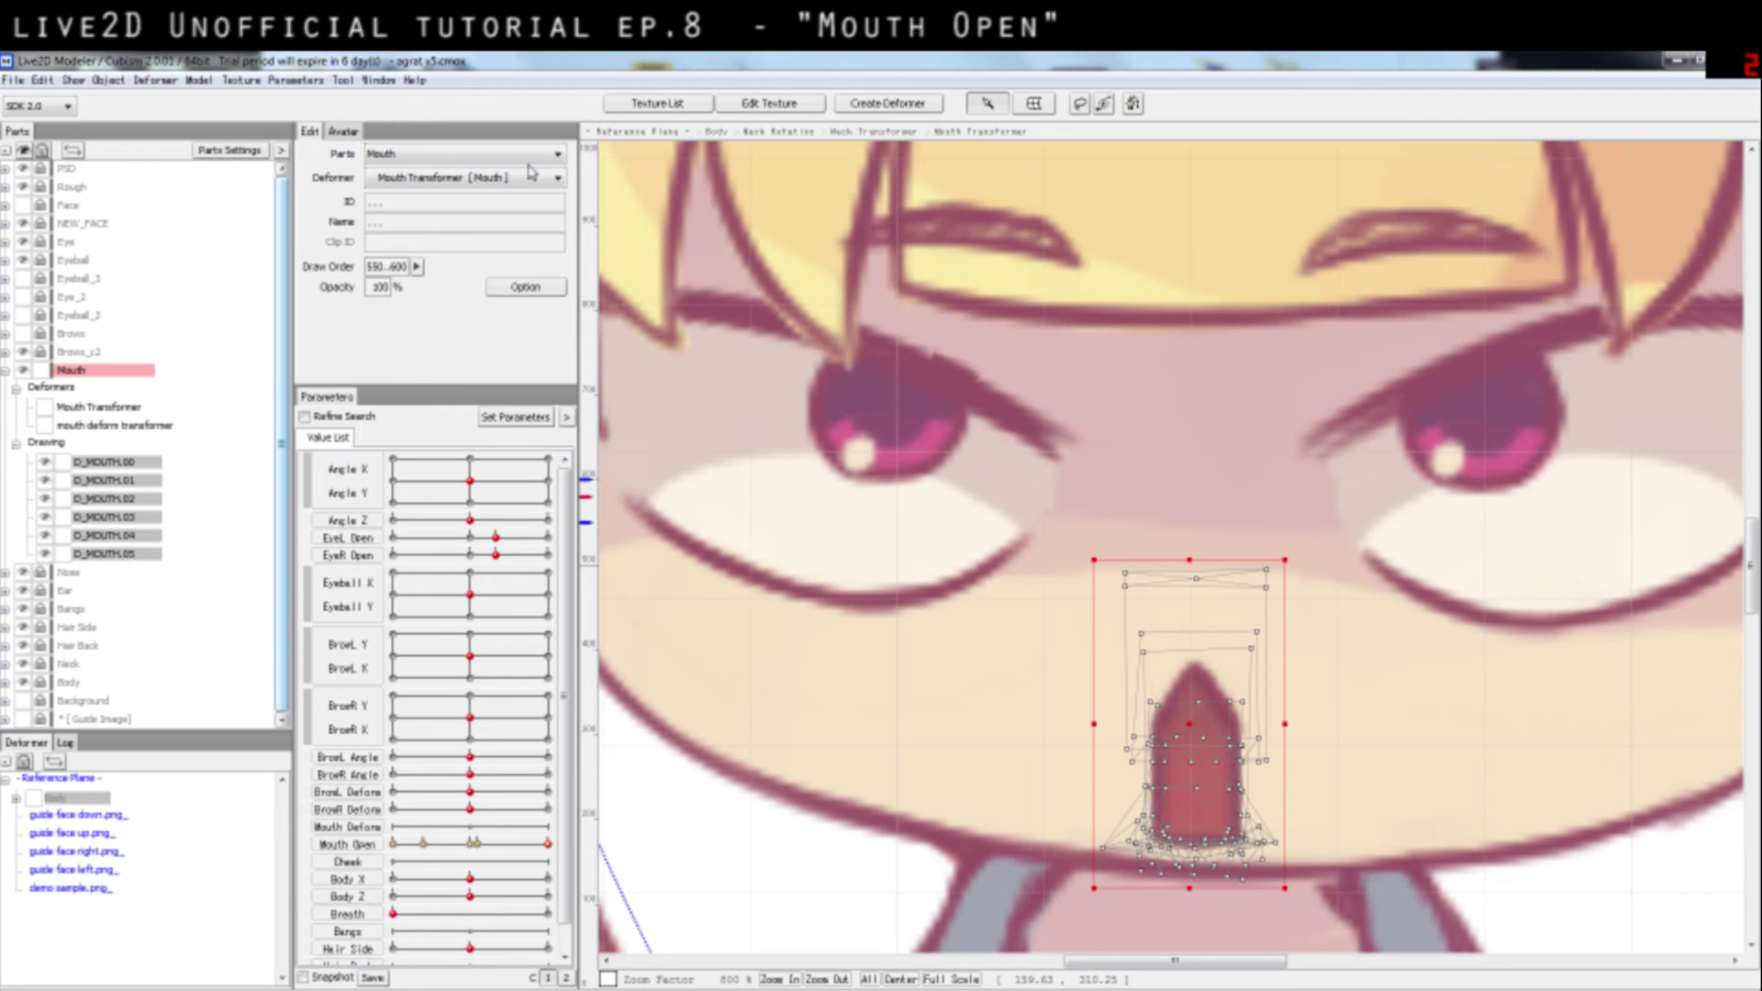
Step: Try stretching the mouth deform transformer up over the whole mouth, and delete that deformer
left_click(159, 427)
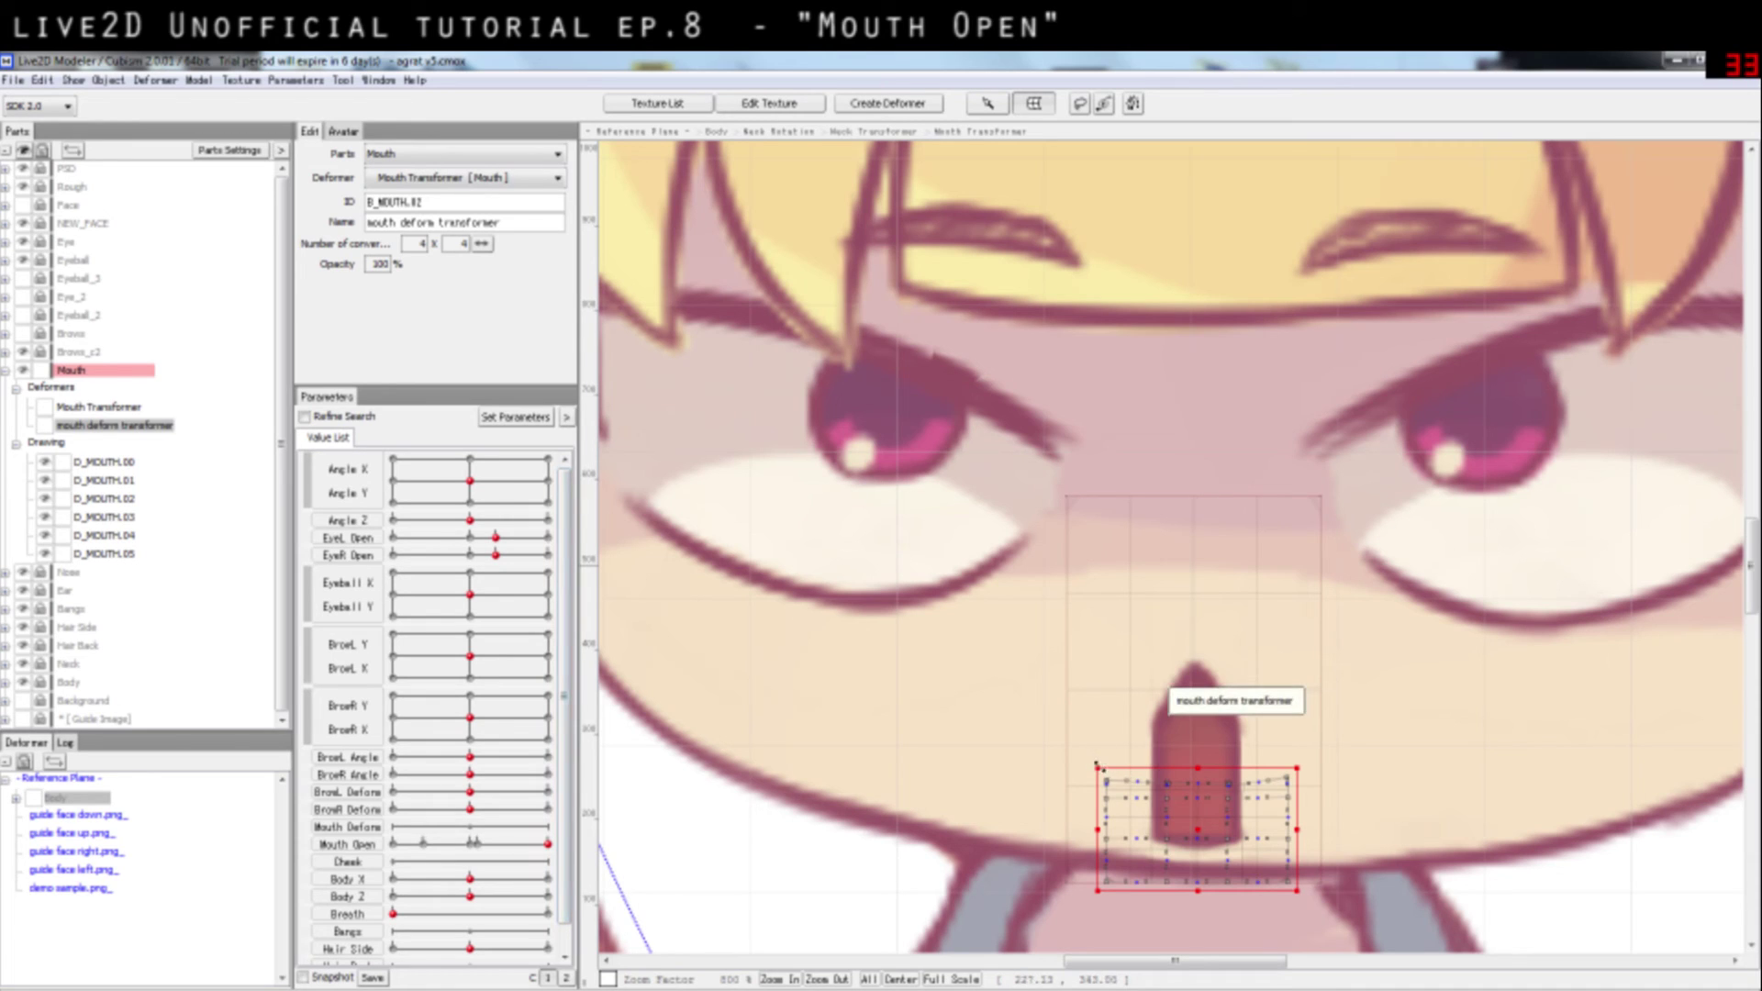
left_click_drag(1096, 762, 1070, 477)
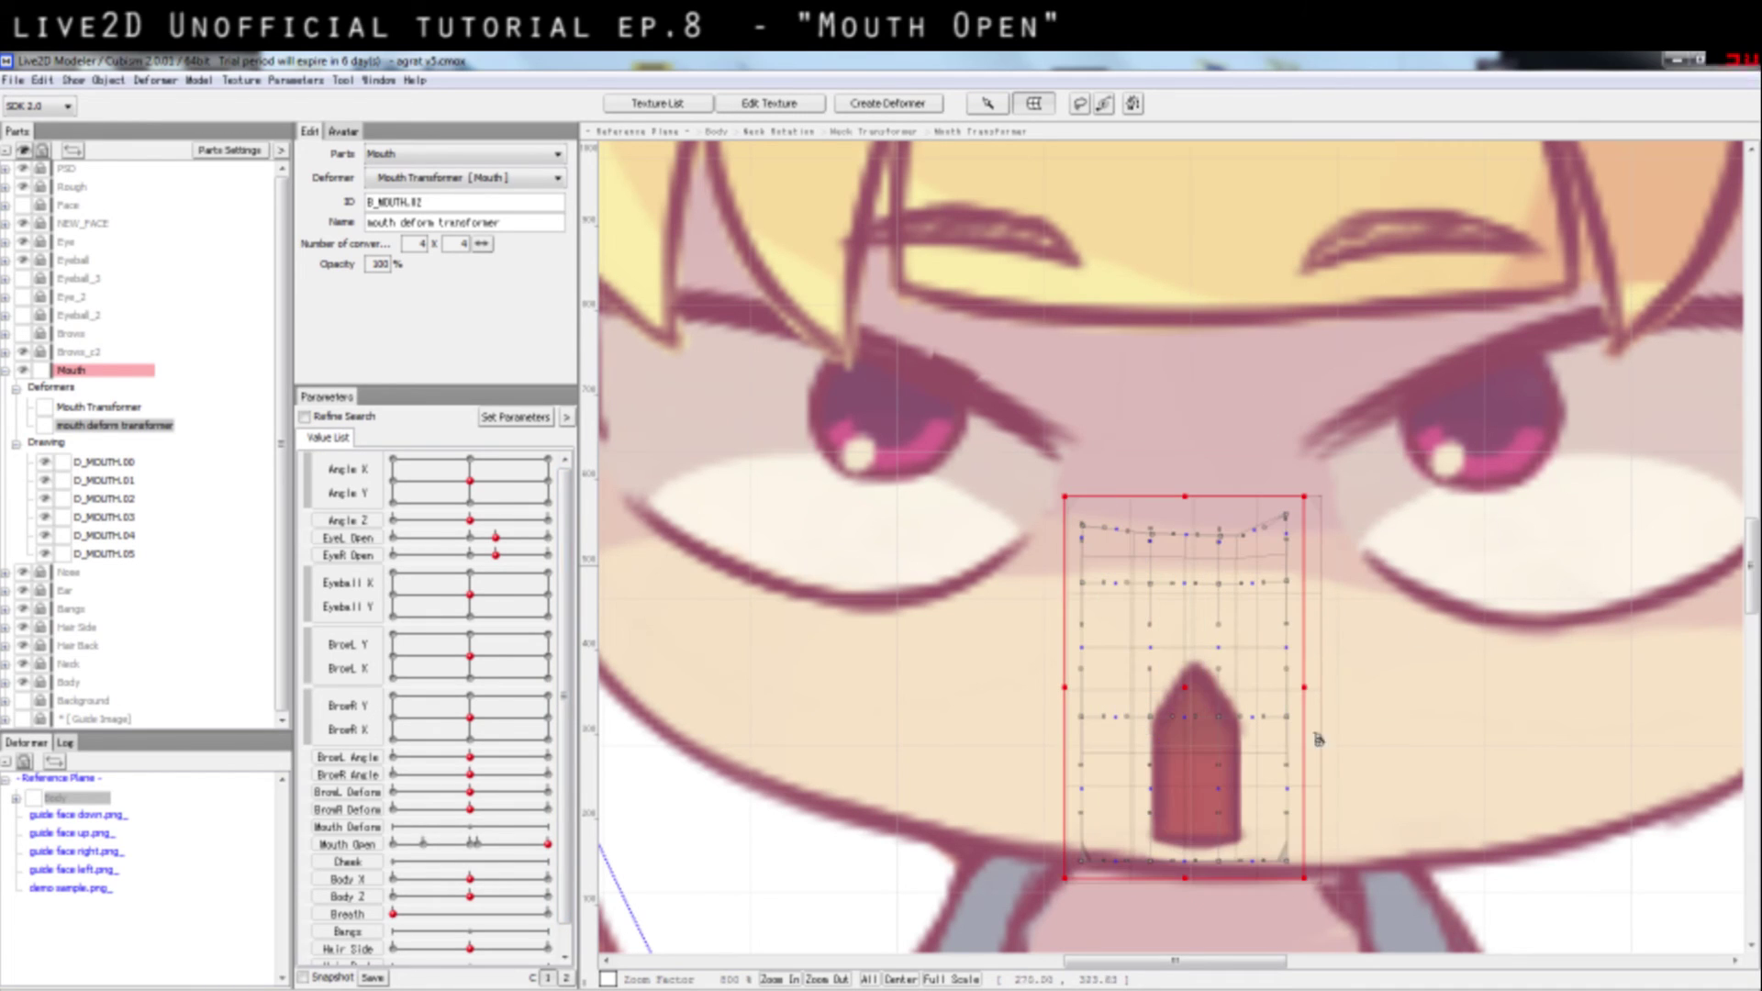
left_click(1221, 704)
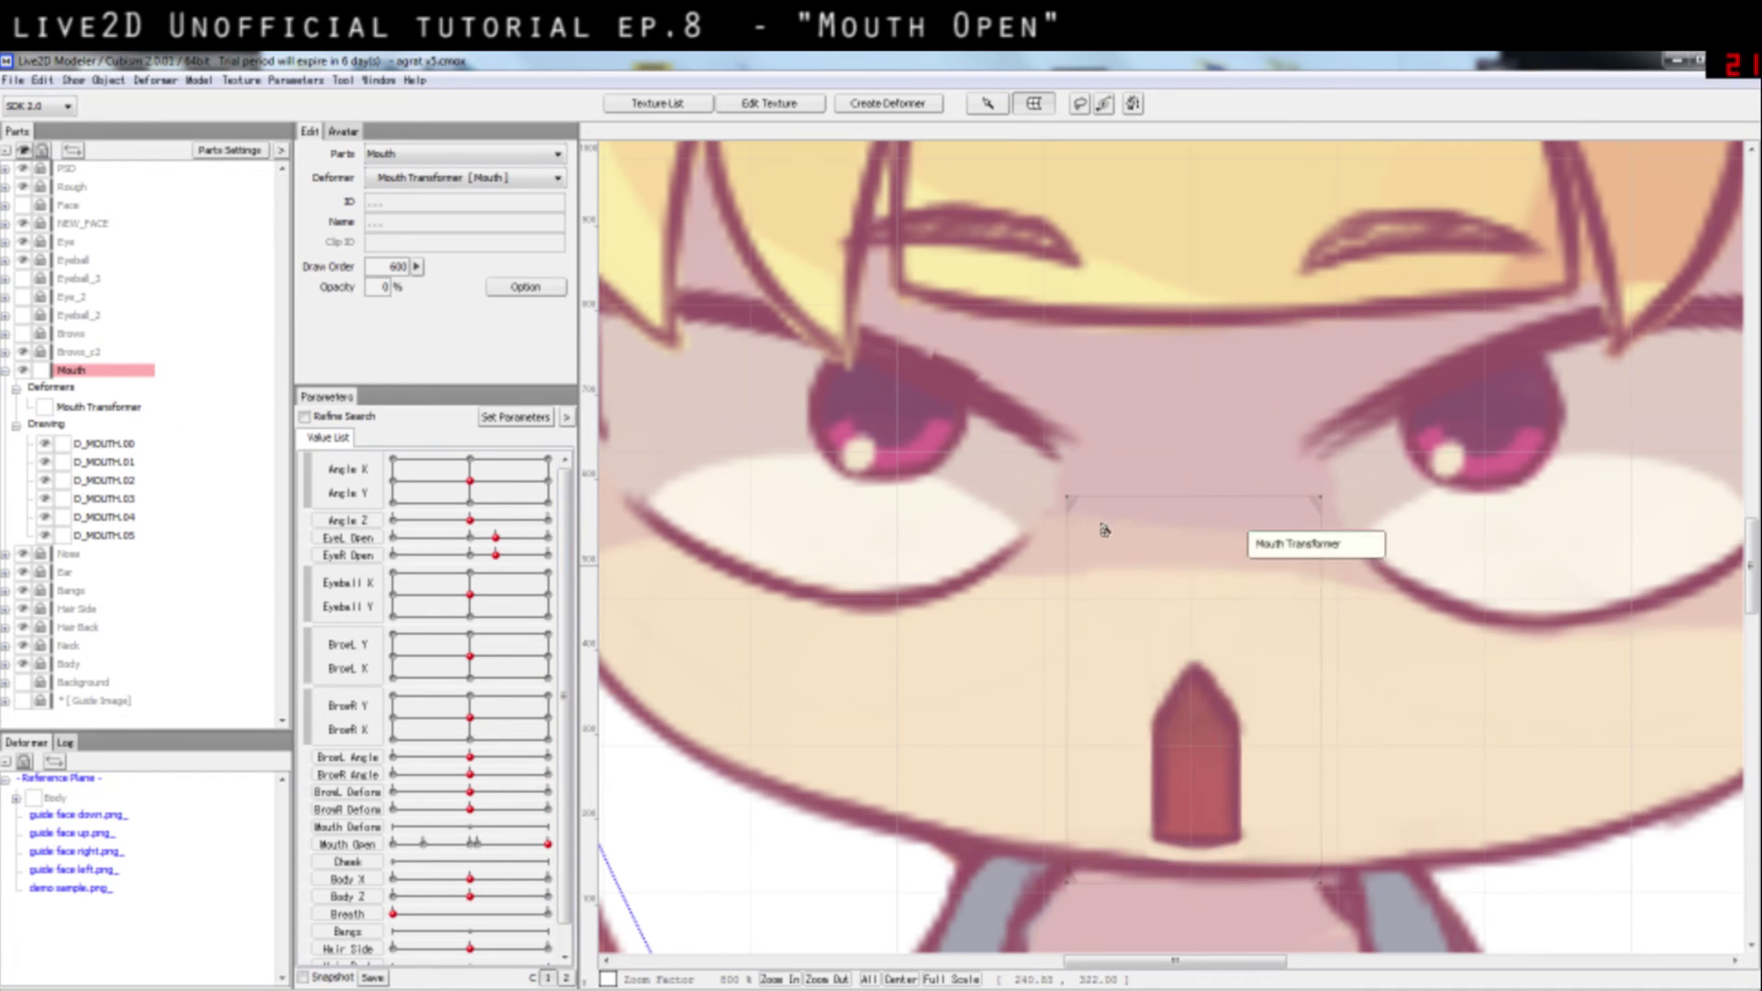
Step: Widen the Mouth Transformer grid slightly from its upper corner so it sits evenly around the mouth
left_click(1077, 507)
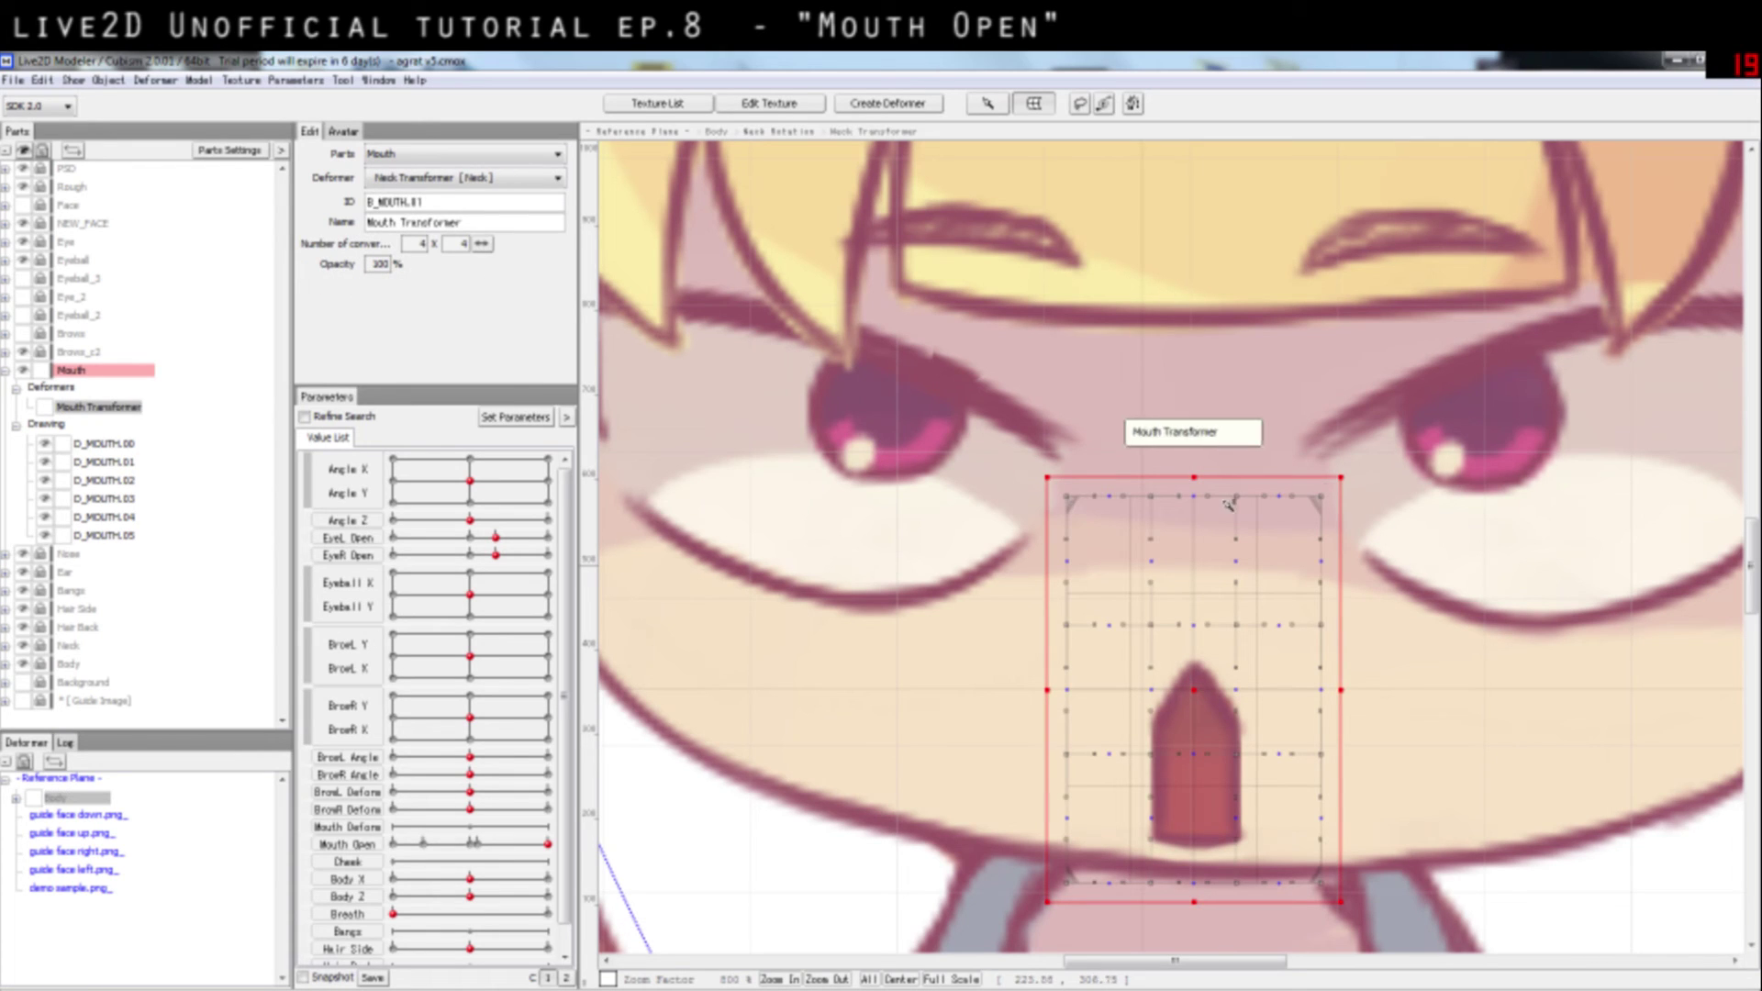
left_click_drag(1351, 473, 1347, 473)
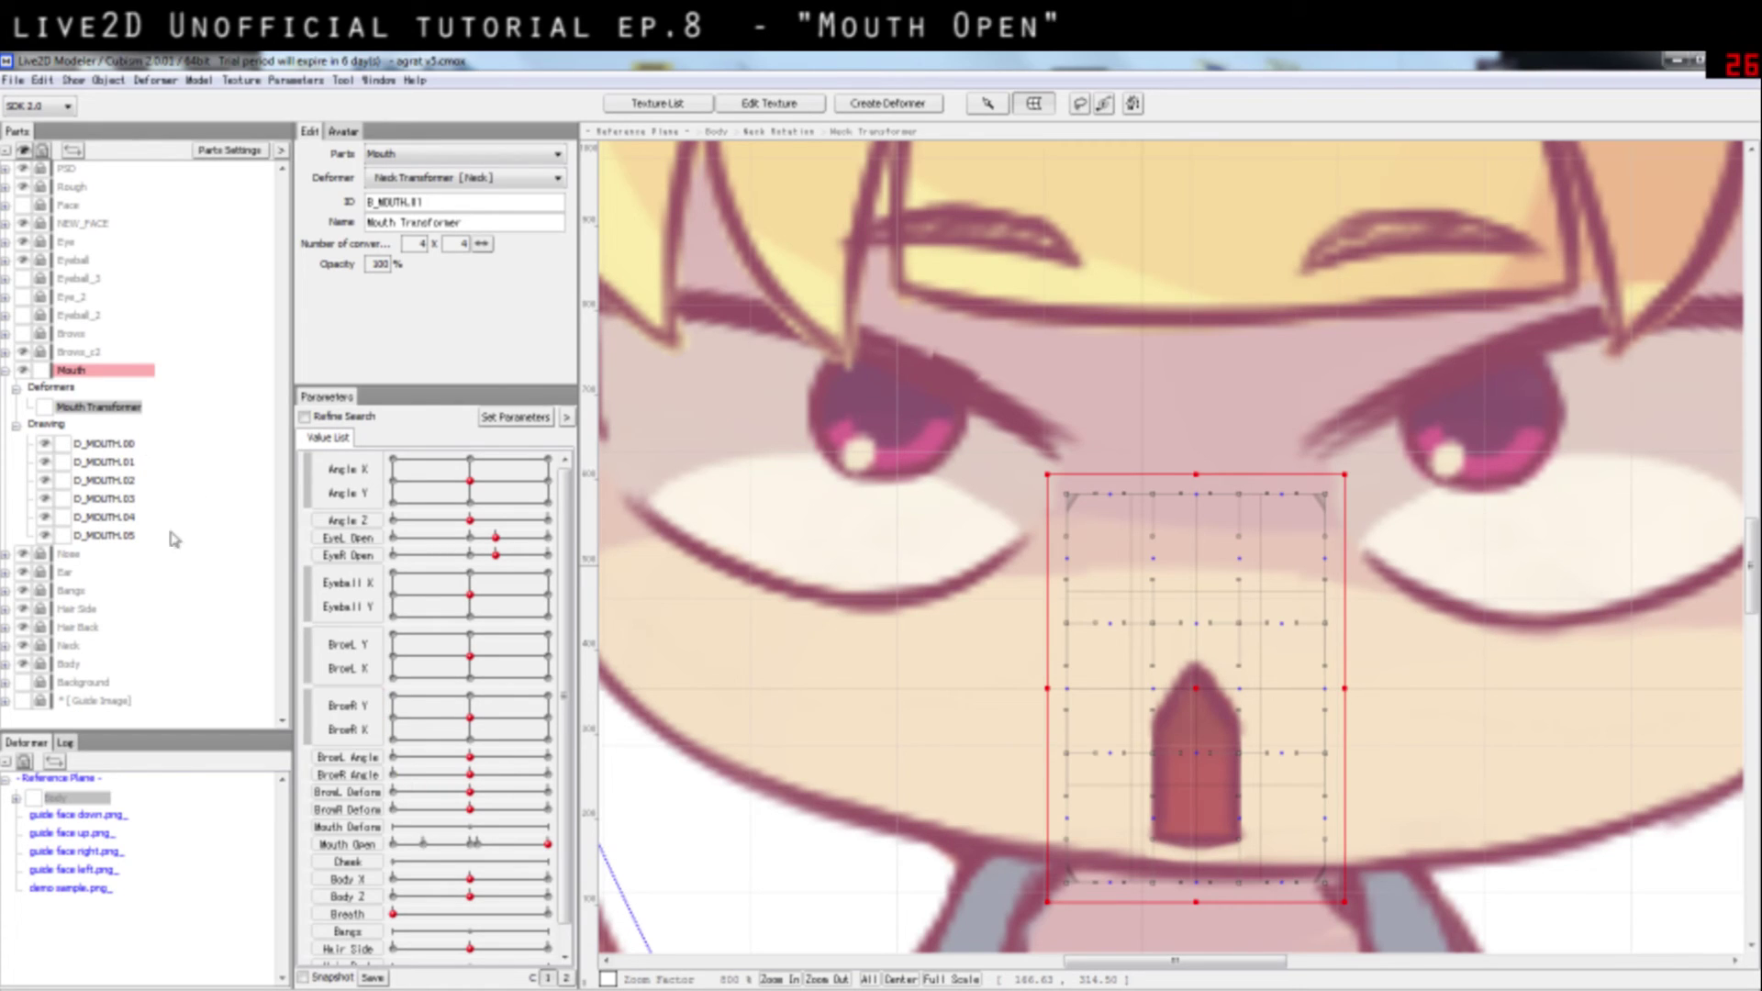
left_click(992, 738)
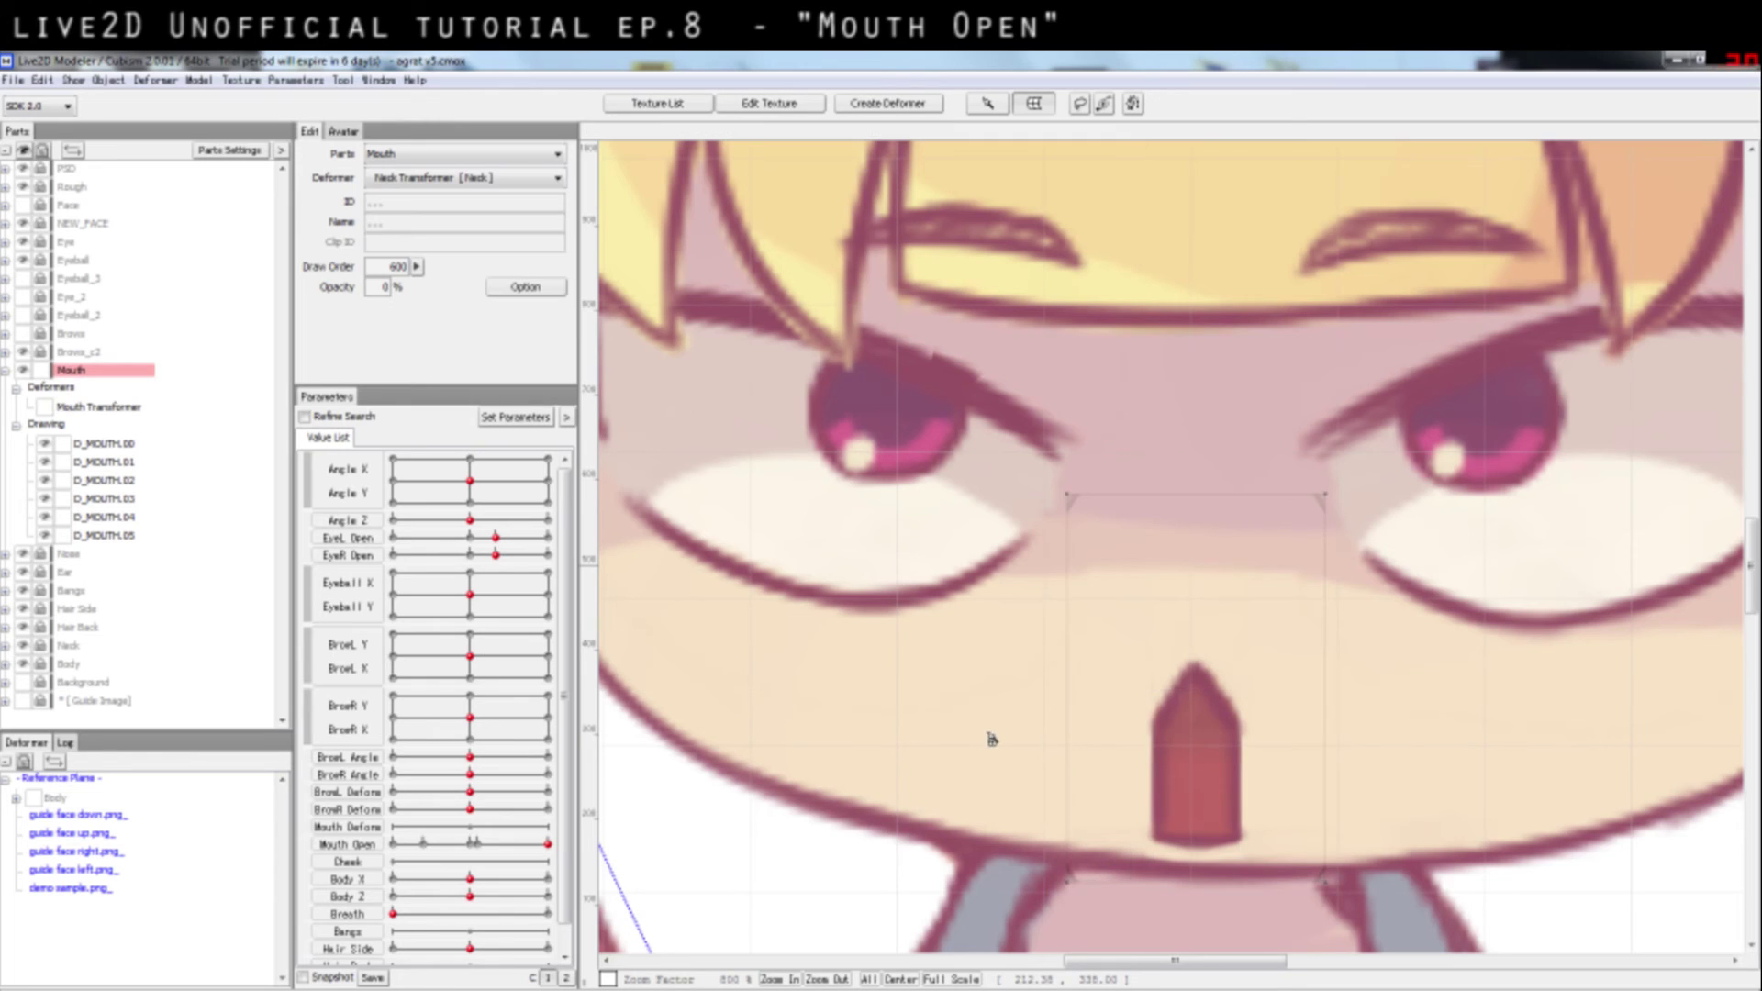
Step: Create a curved surface deformer named "Mouth deform Transformer" in the Mouth part, with Mouth Transformer as its associated deformer
left_click(925, 106)
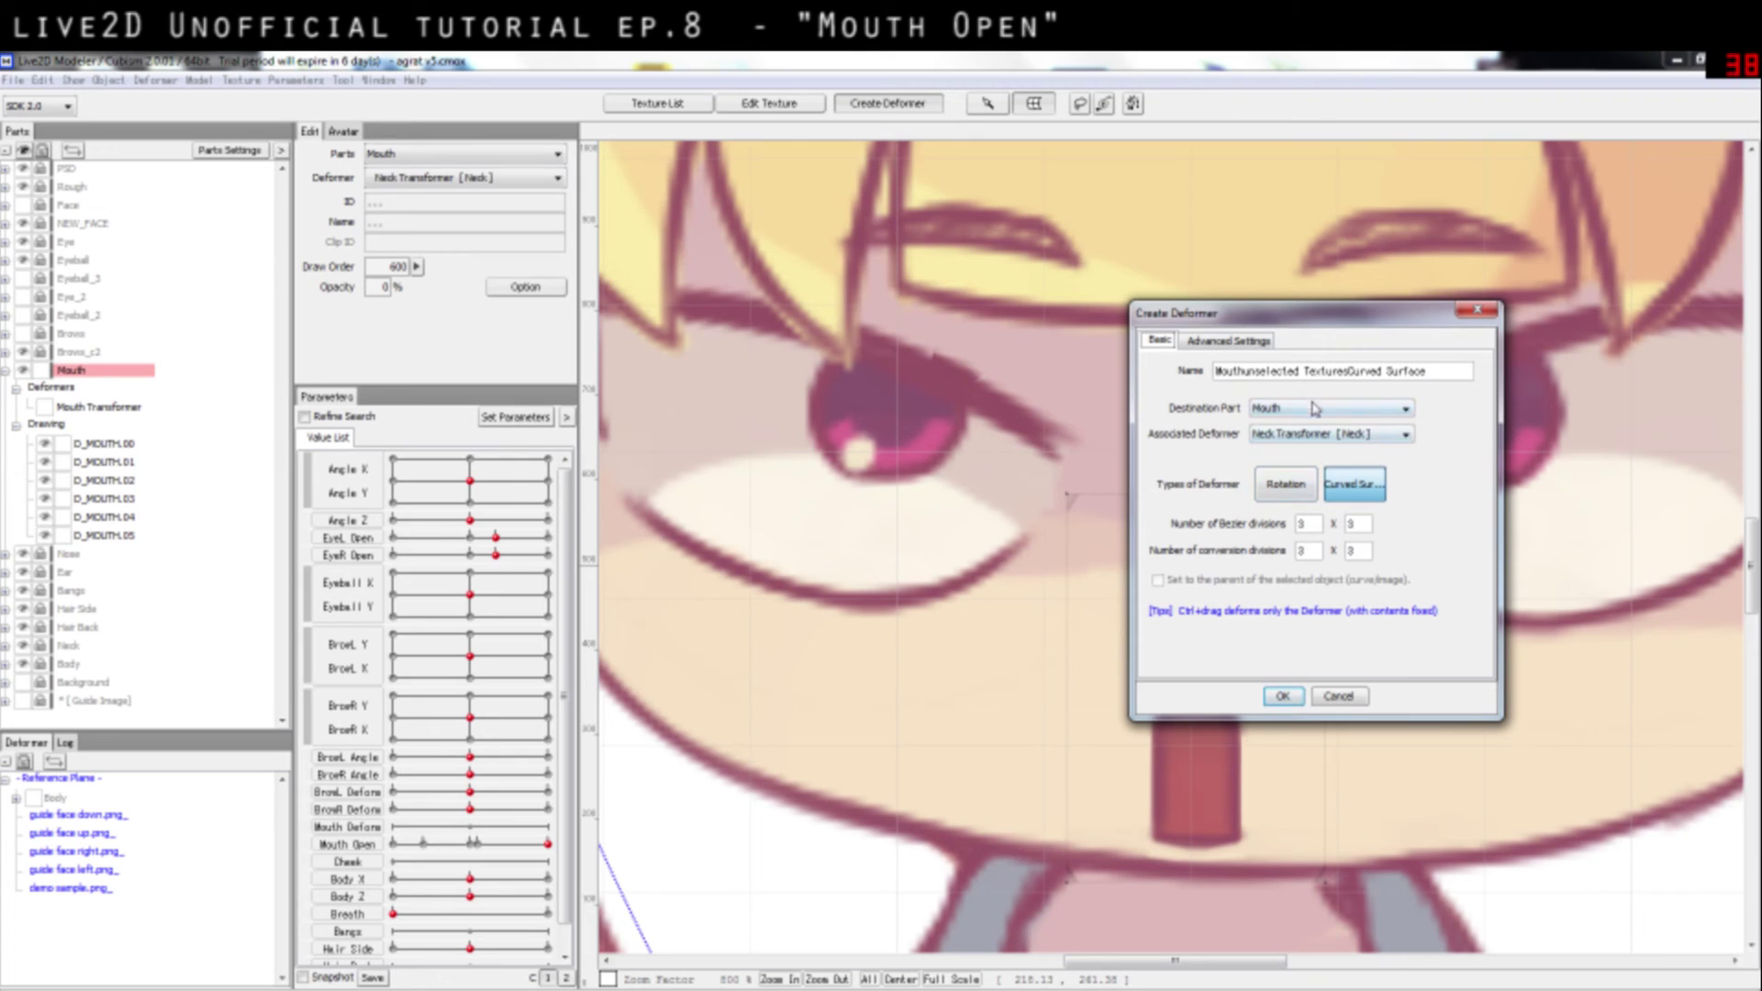
left_click(1373, 373)
left_click(1246, 380, "shift")
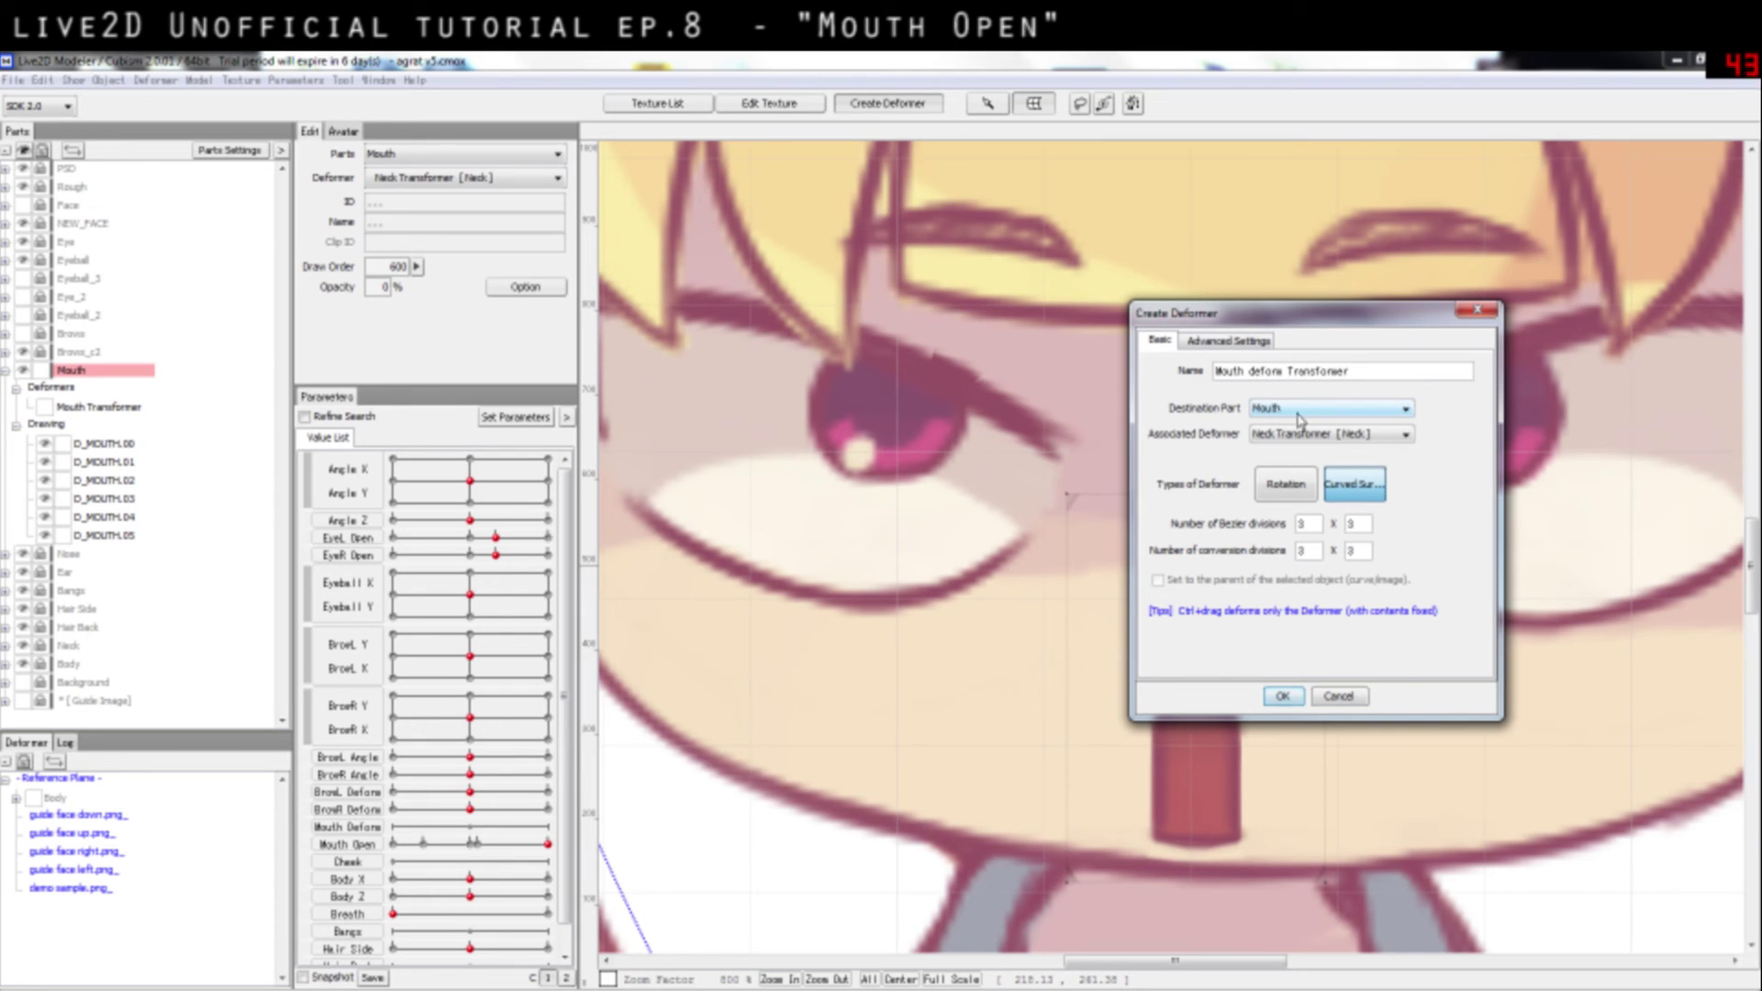
left_click(1345, 437)
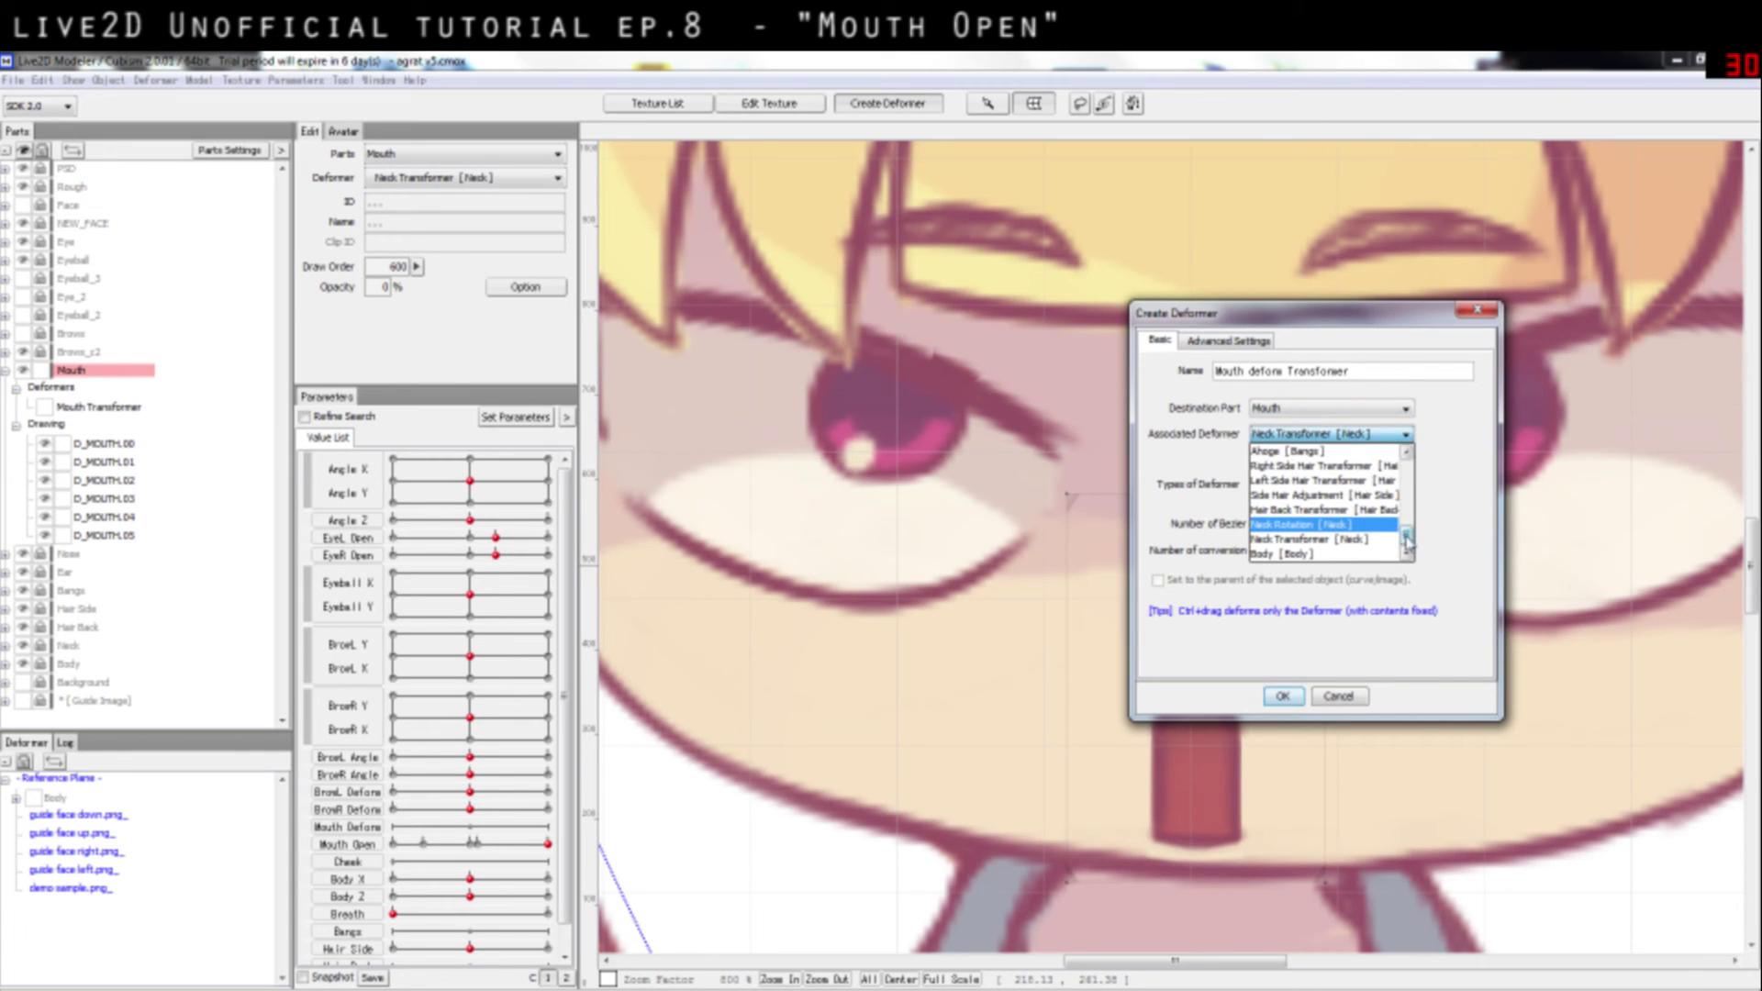
mouse_move(1406, 541)
left_mouse_down()
mouse_move(1405, 487)
mouse_move(1405, 523)
left_mouse_up()
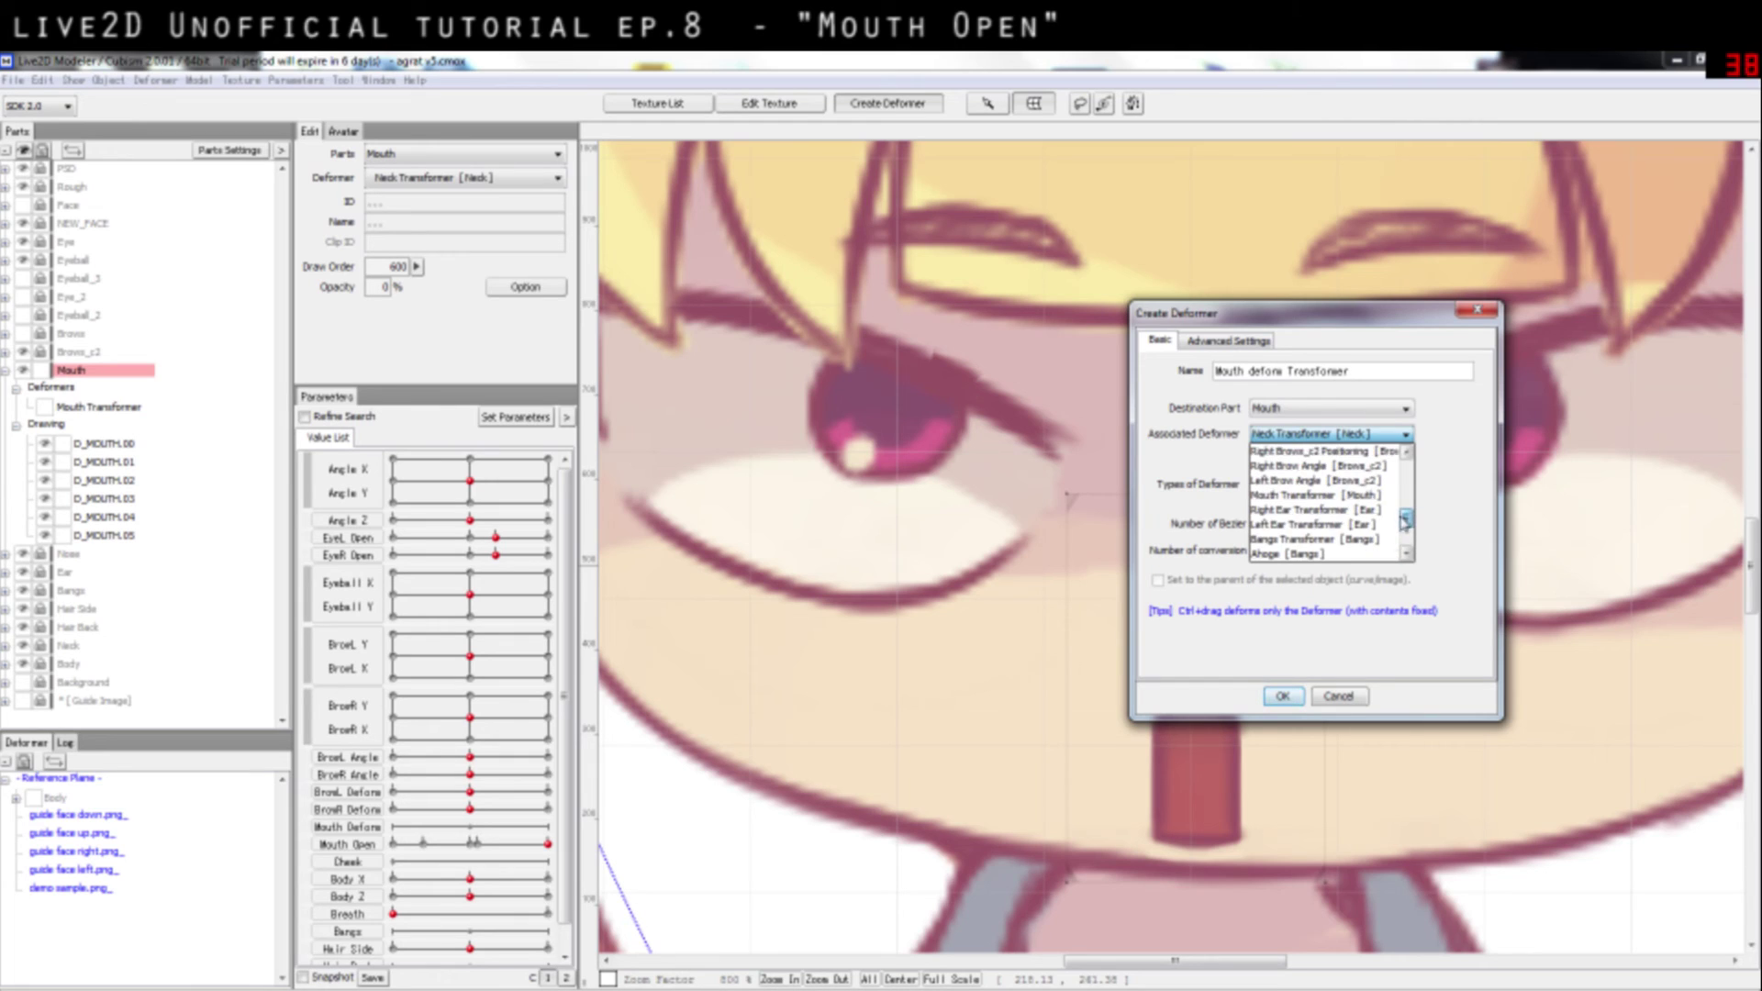
left_click(1303, 509)
left_click(1284, 696)
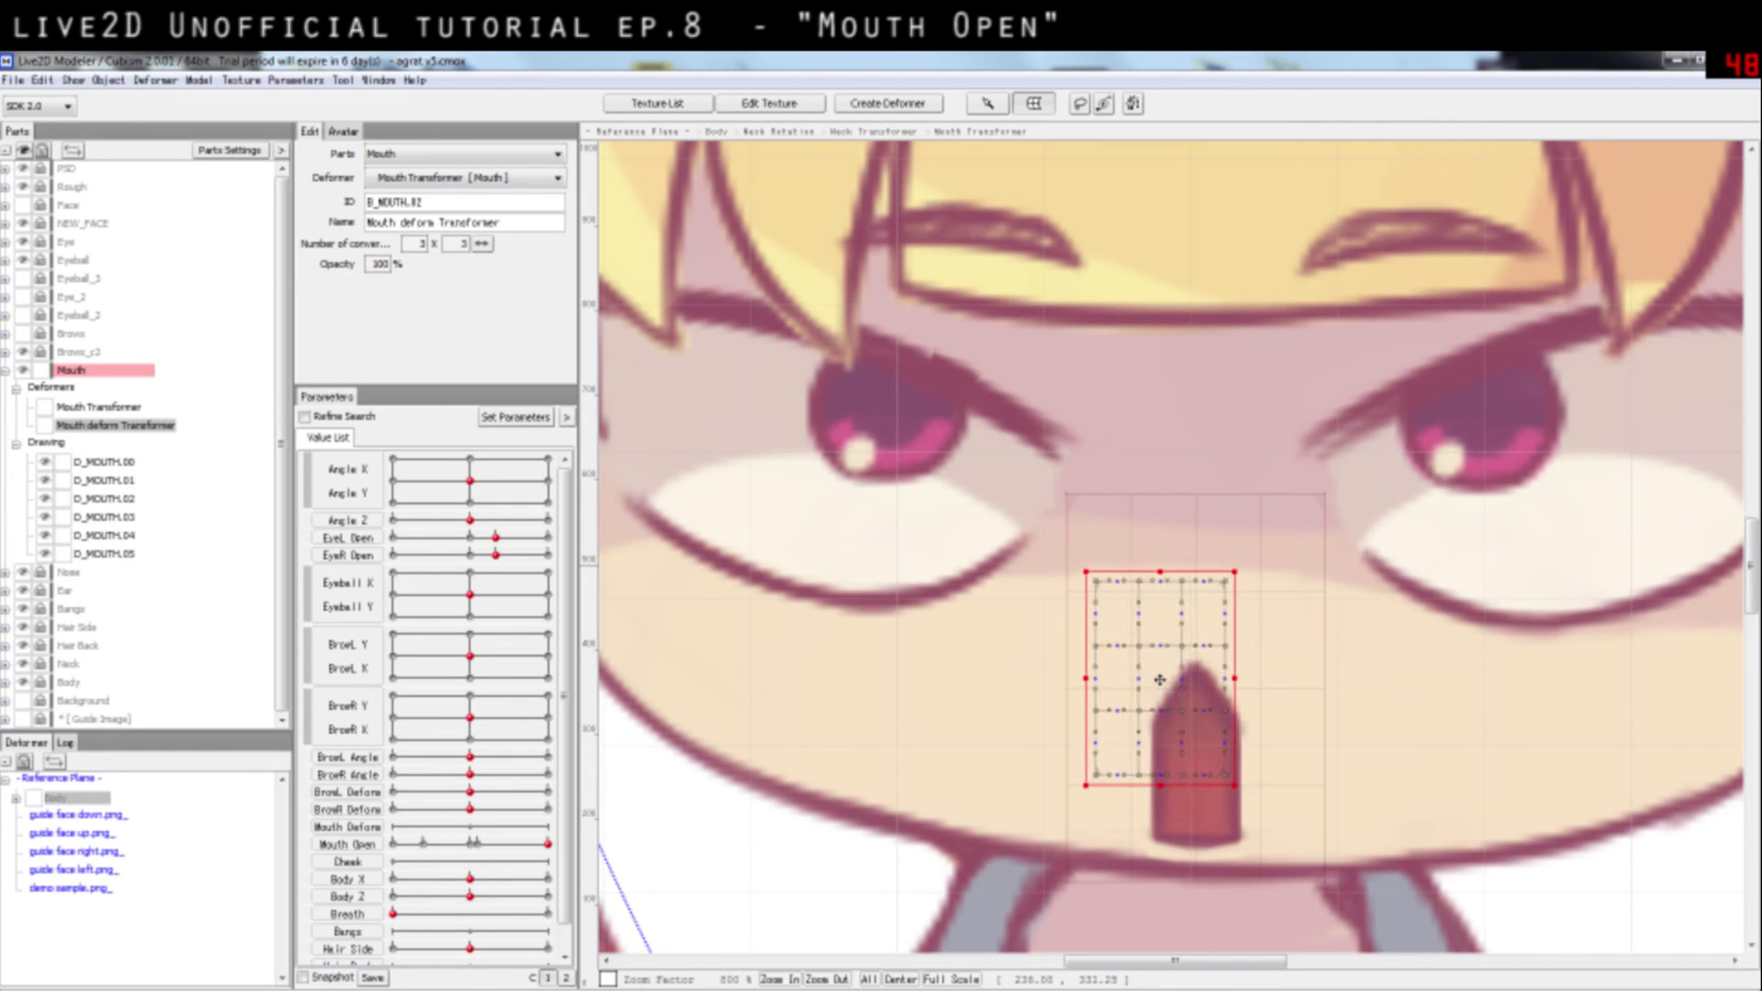
Step: Resize the Mouth deform Transformer grid so it encloses the open mouth while staying inside the Mouth Transformer
left_click(1261, 793)
left_click_drag(1261, 793, 1319, 877)
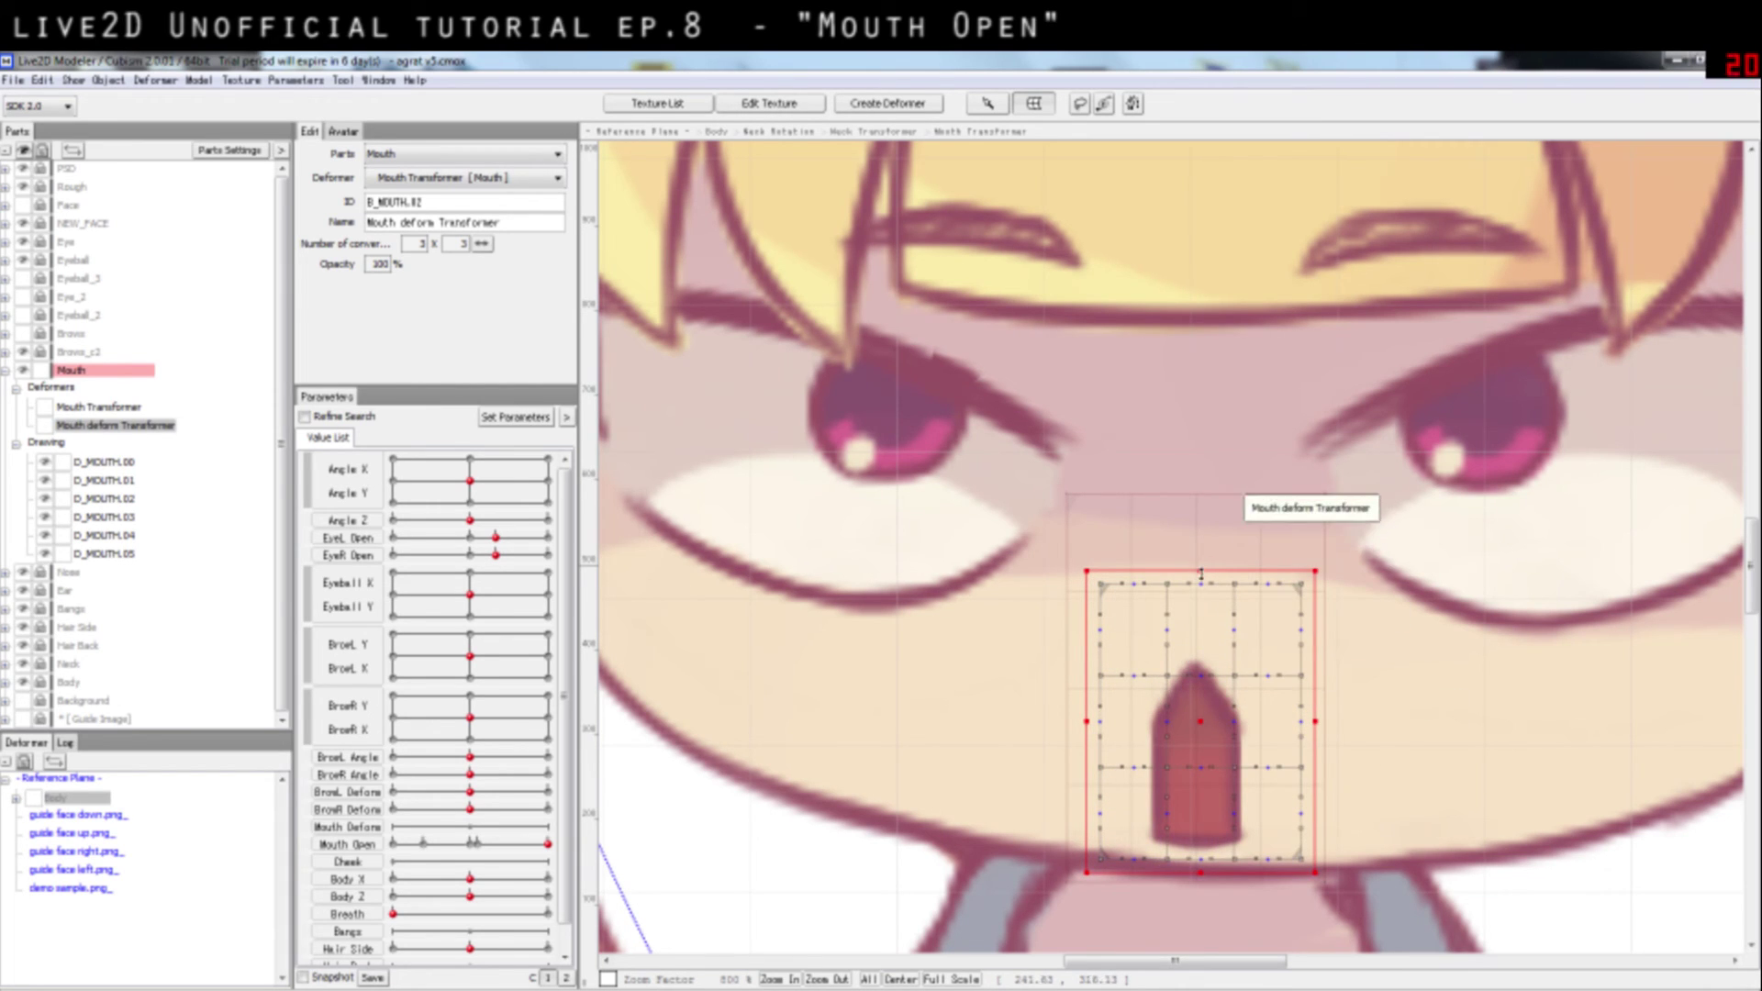
left_click_drag(1202, 573, 1201, 592)
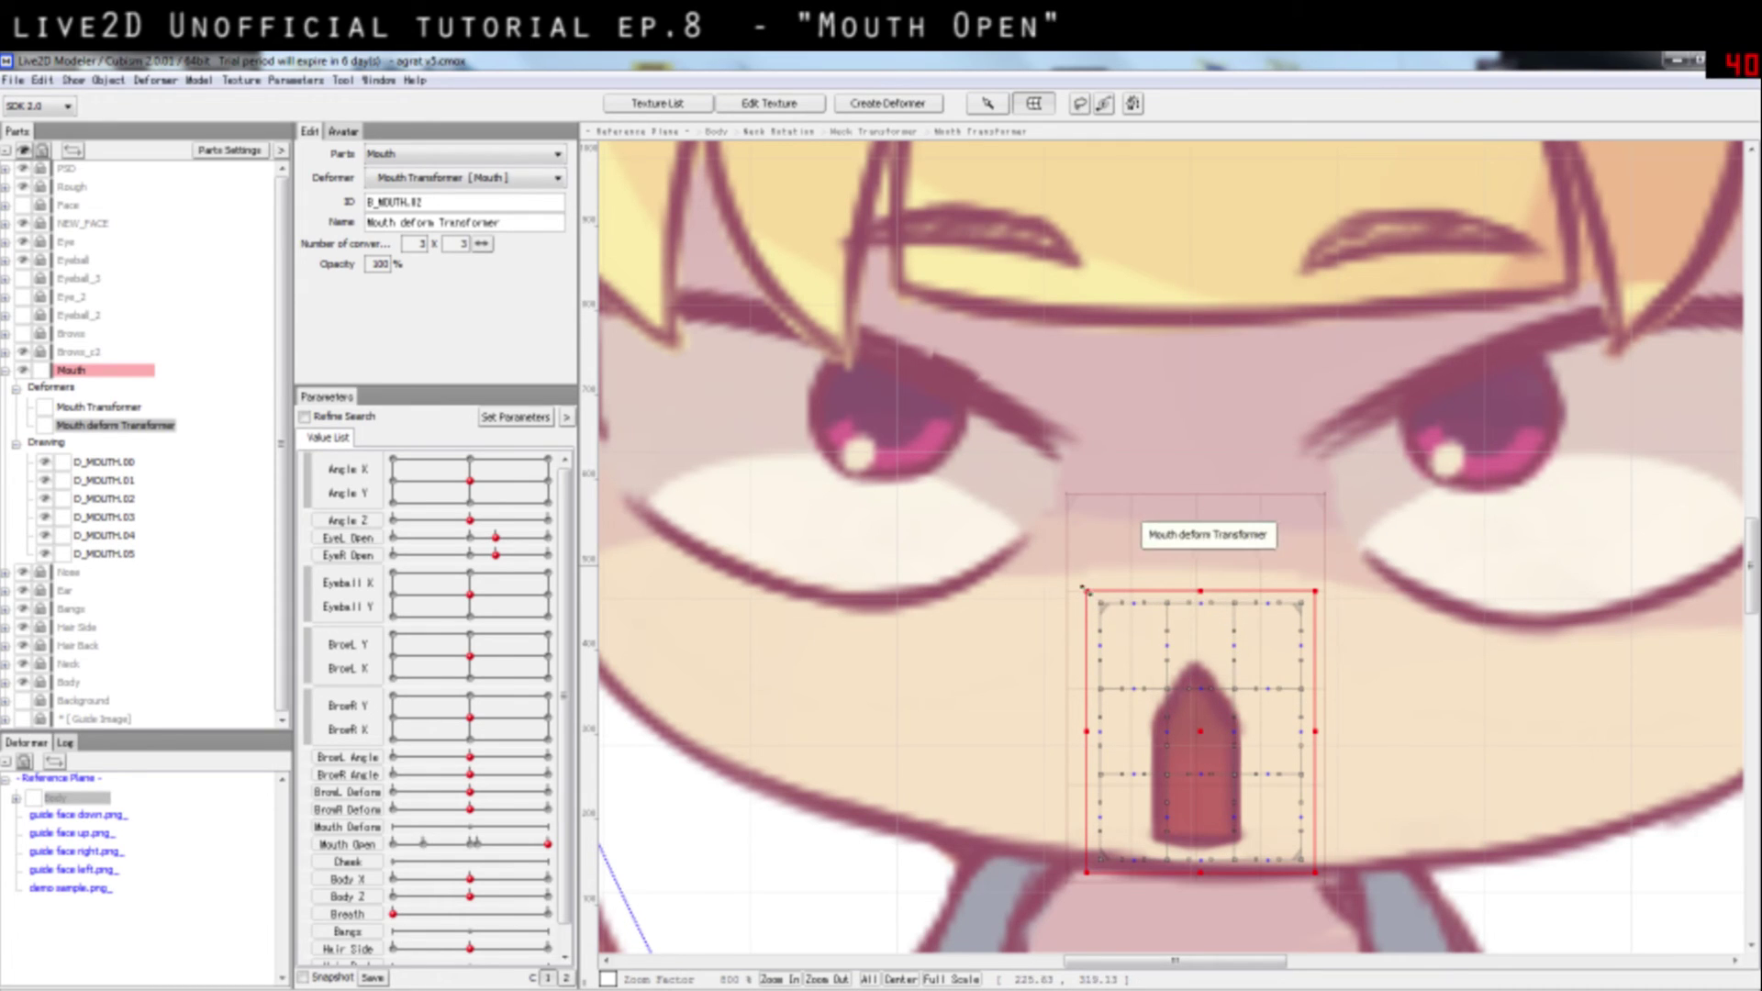
left_click_drag(1085, 591, 1081, 588)
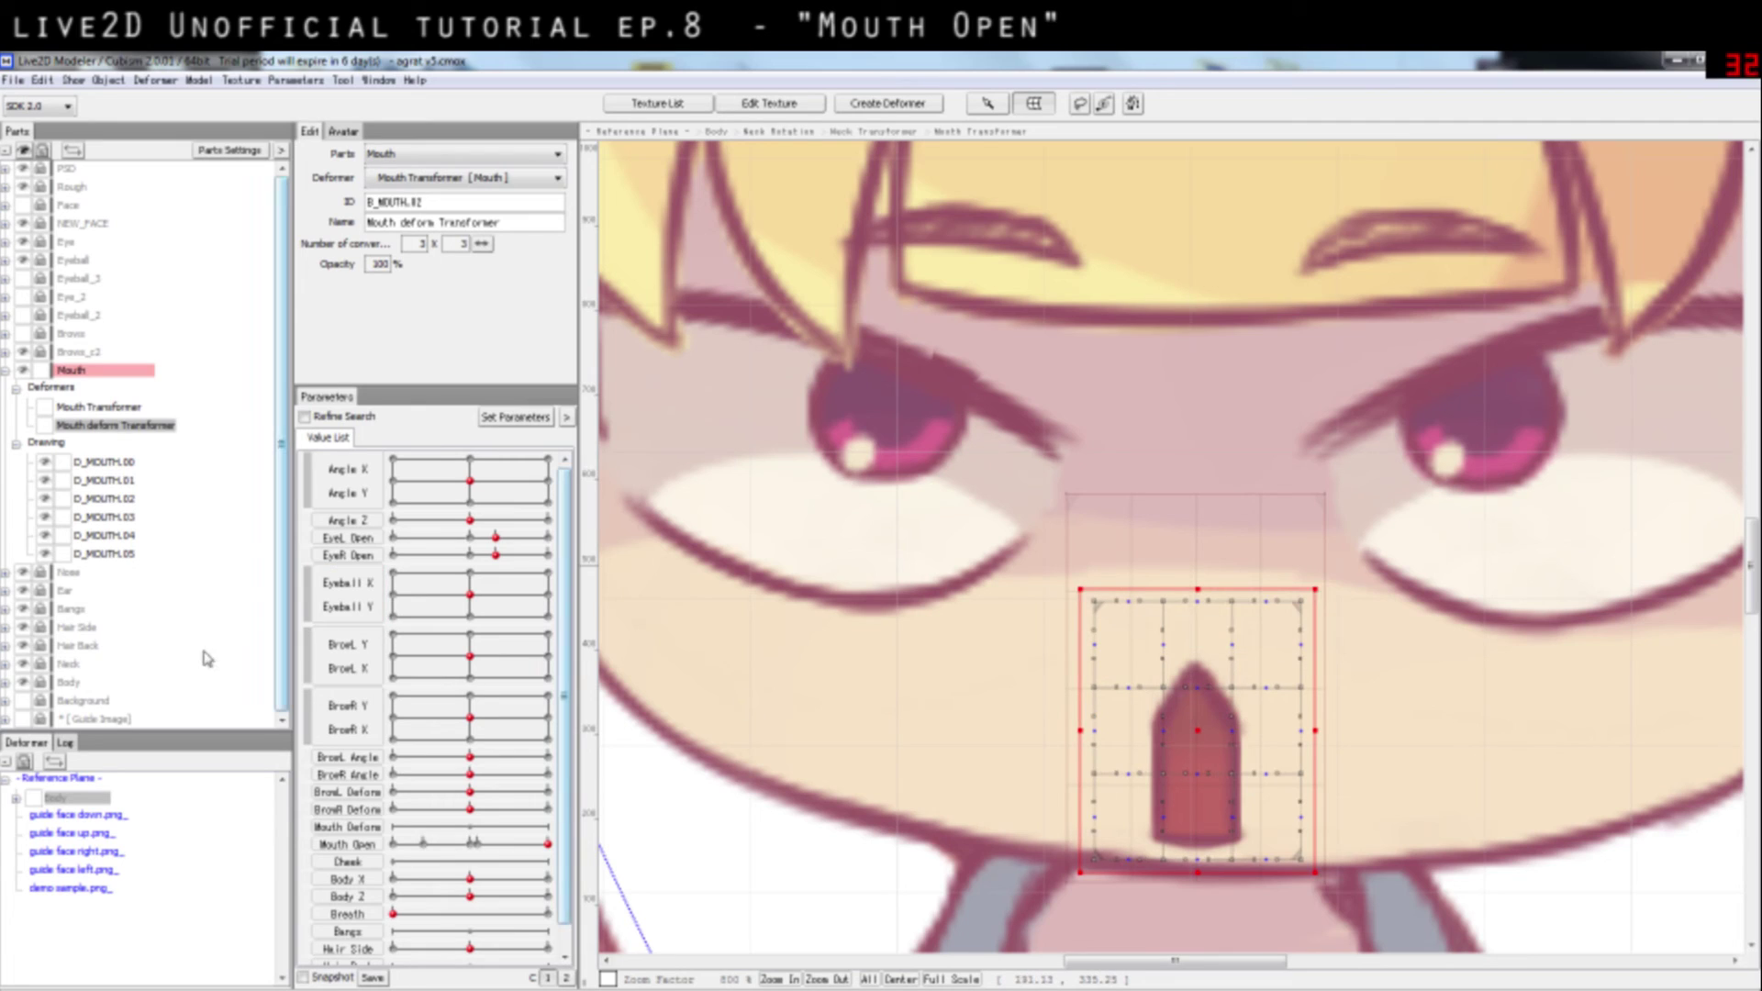
Step: Assign D_MOUTH.00 through D_MOUTH.05 together to the Mouth deform Transformer
left_click(124, 463)
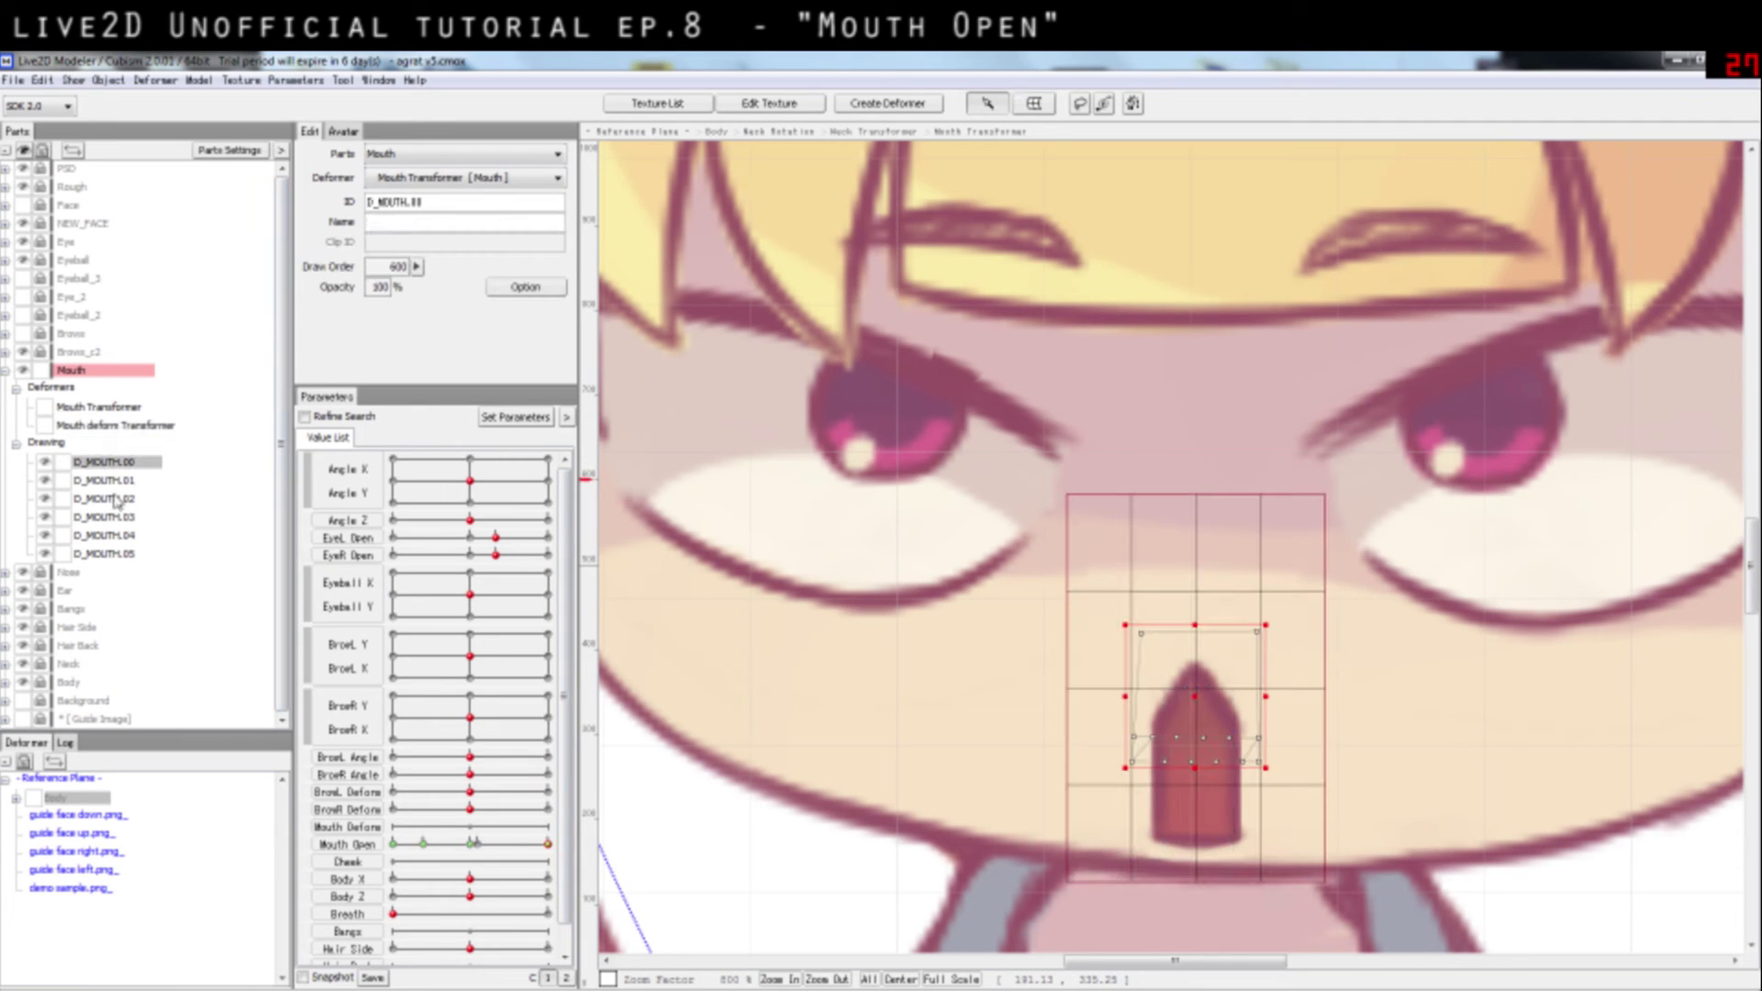
left_click(117, 554, "shift")
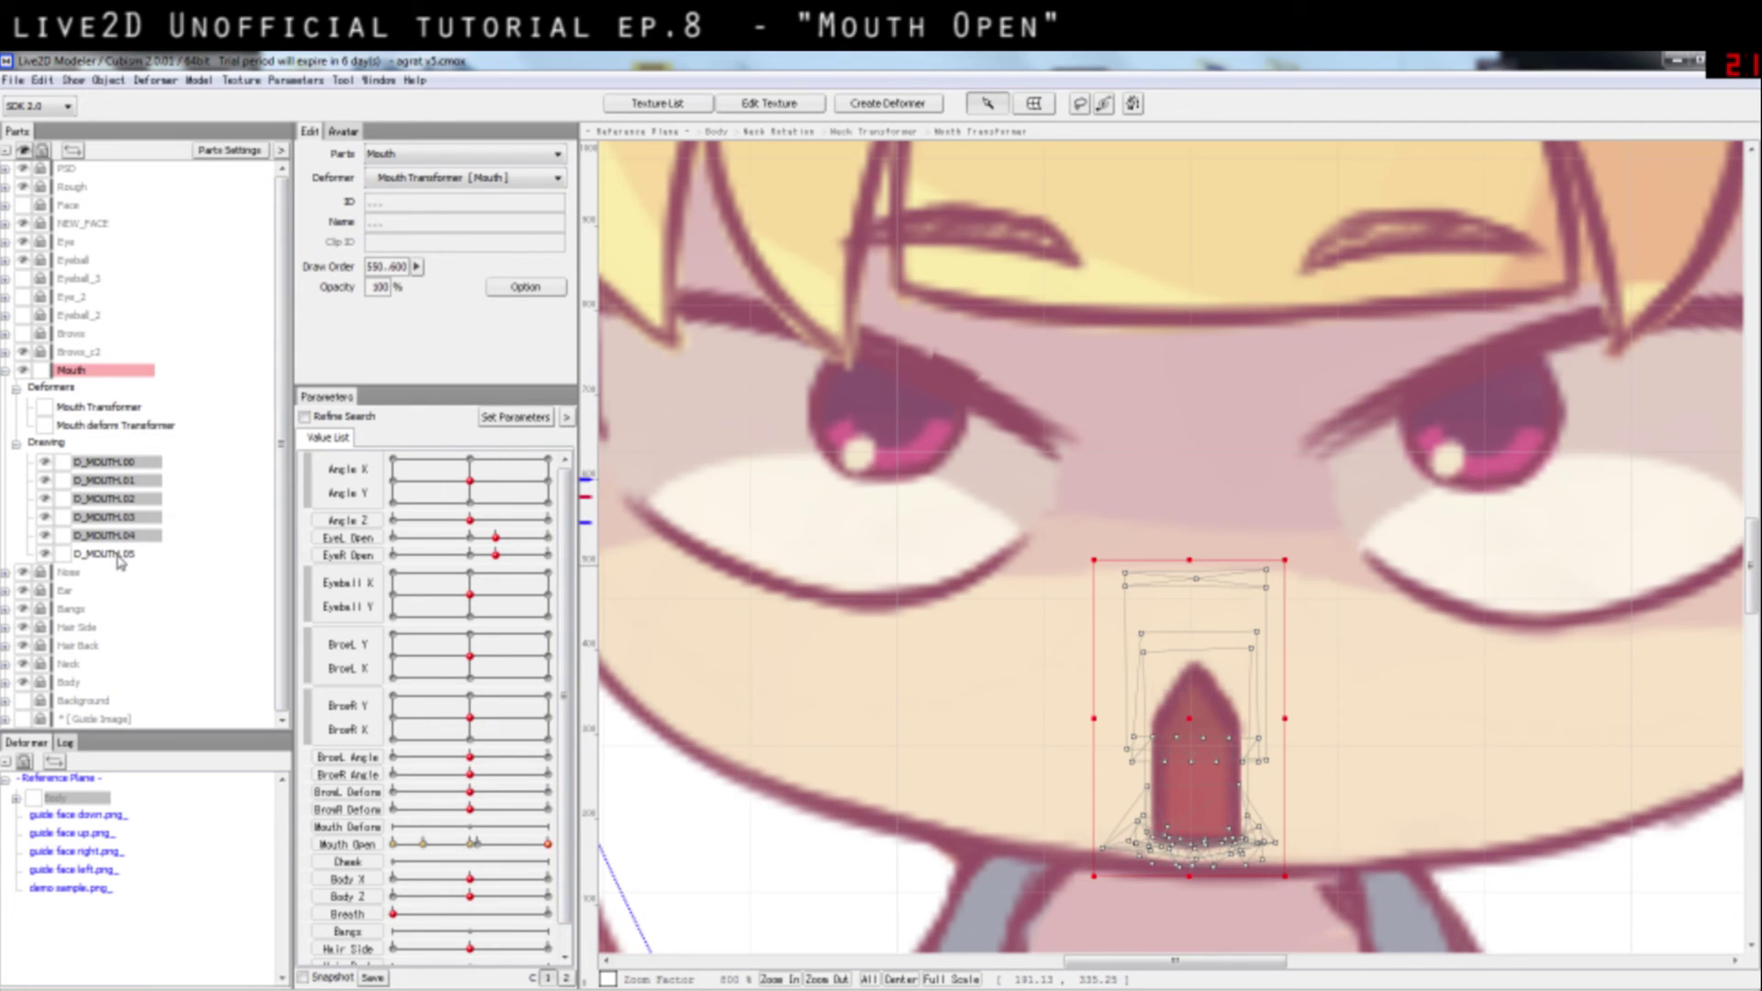
left_click(512, 183)
scroll(521, 266, "up", 1)
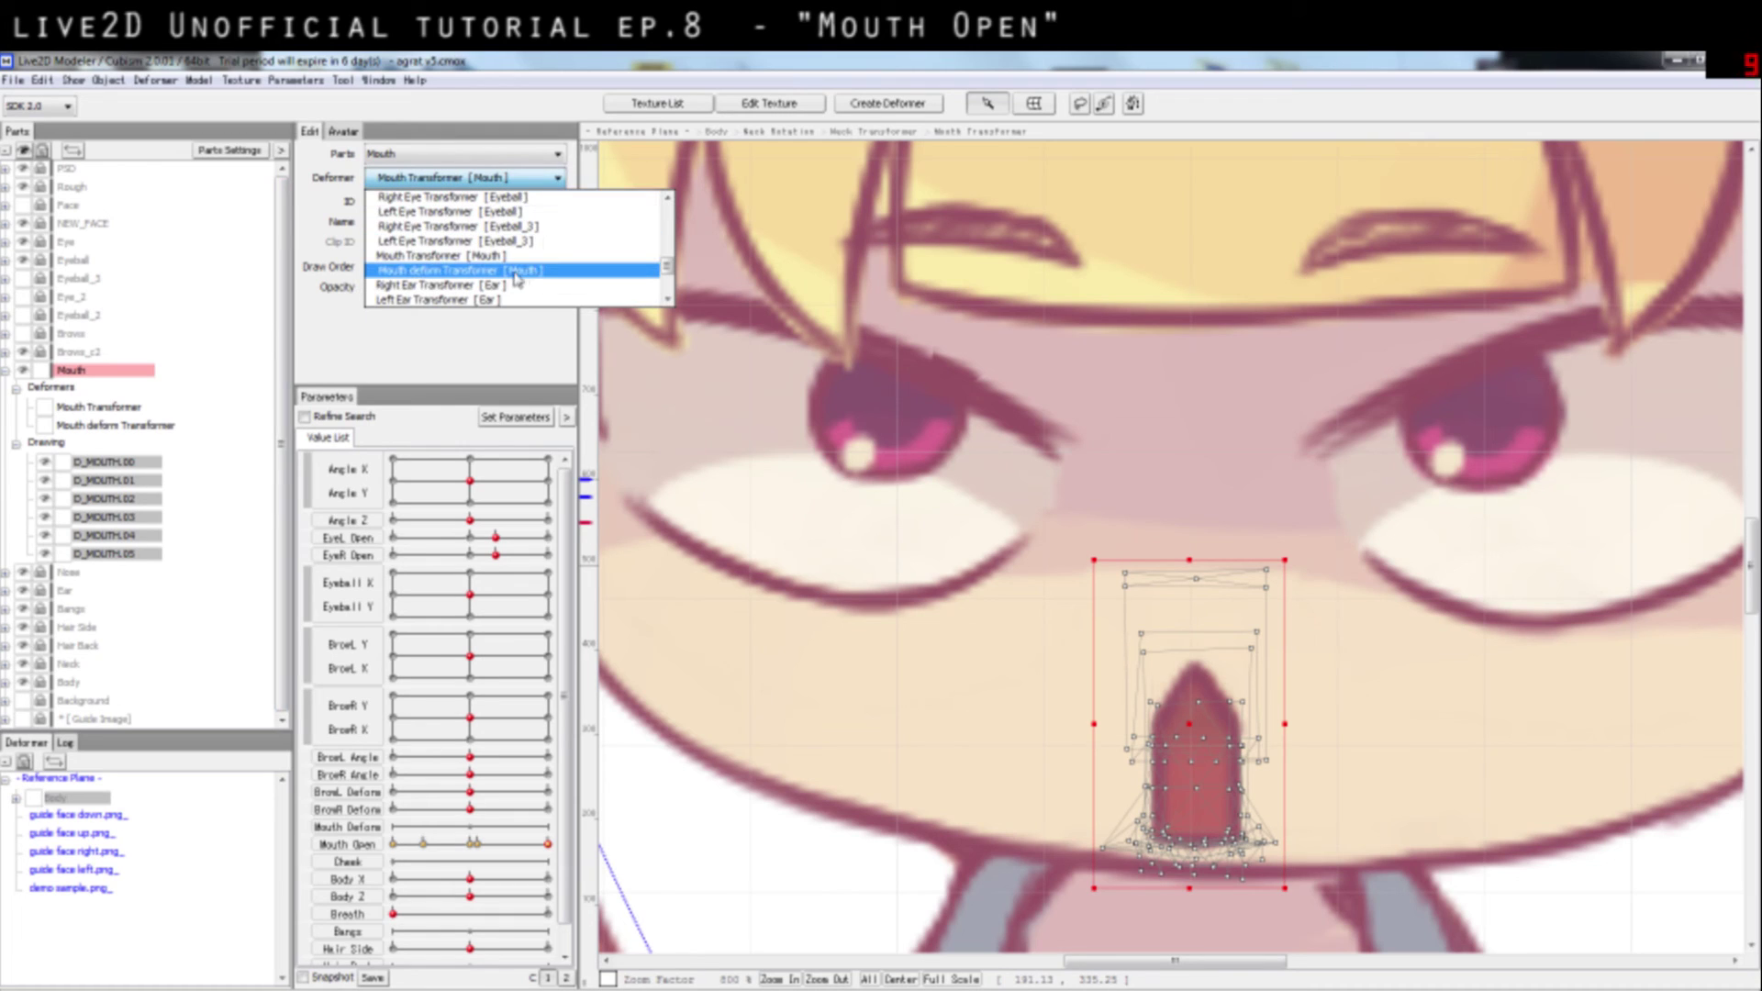
left_click(517, 273)
Step: Check the parent deformer of the individual mouth drawings and of both mouth deformers
left_click(131, 464)
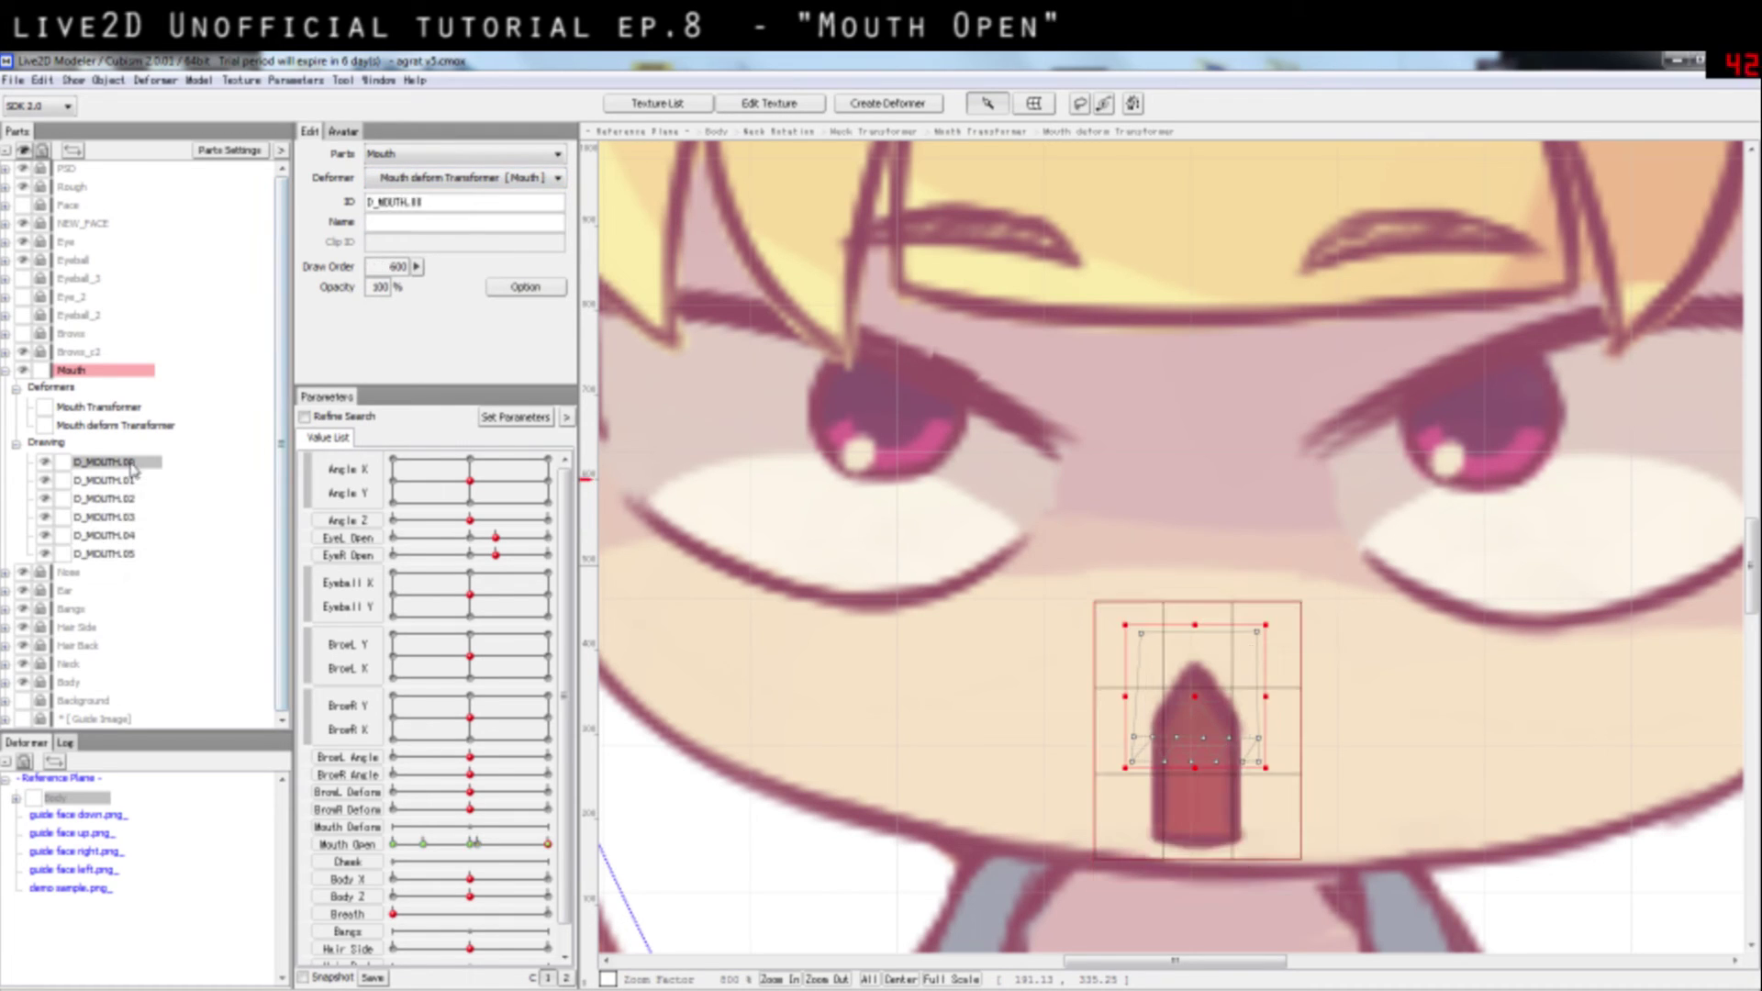
left_click(131, 480)
left_click(133, 499)
left_click(134, 516)
left_click(138, 535)
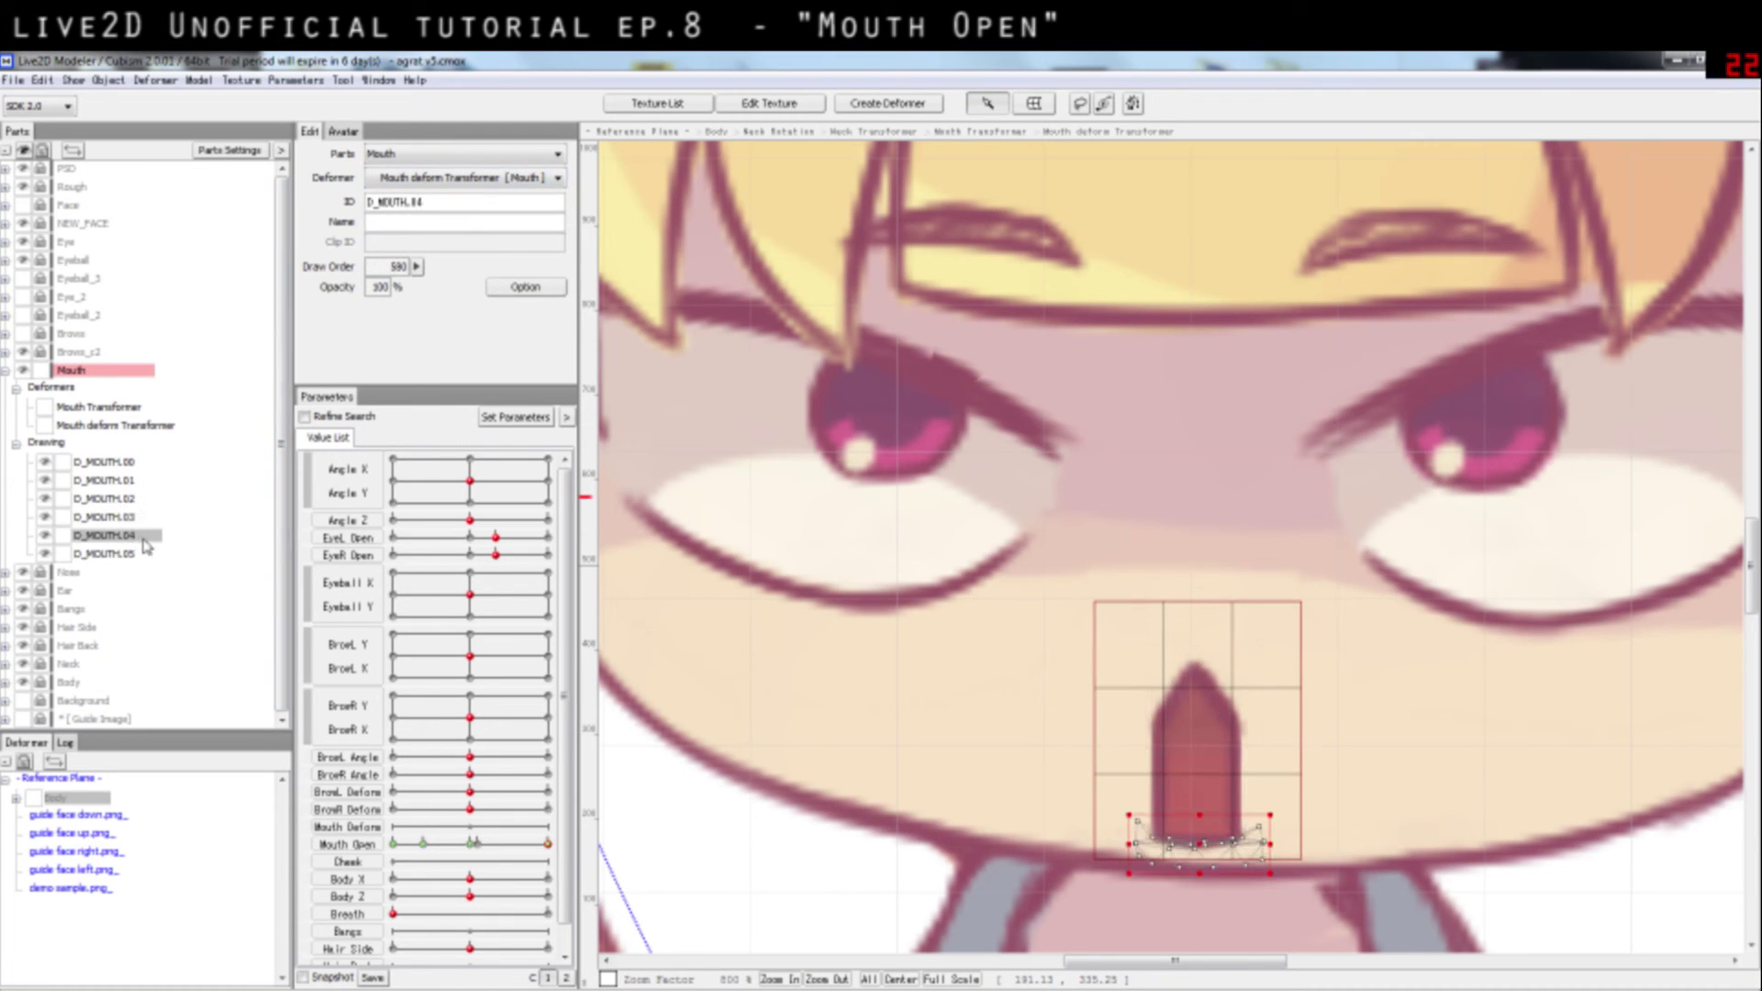
left_click(107, 427)
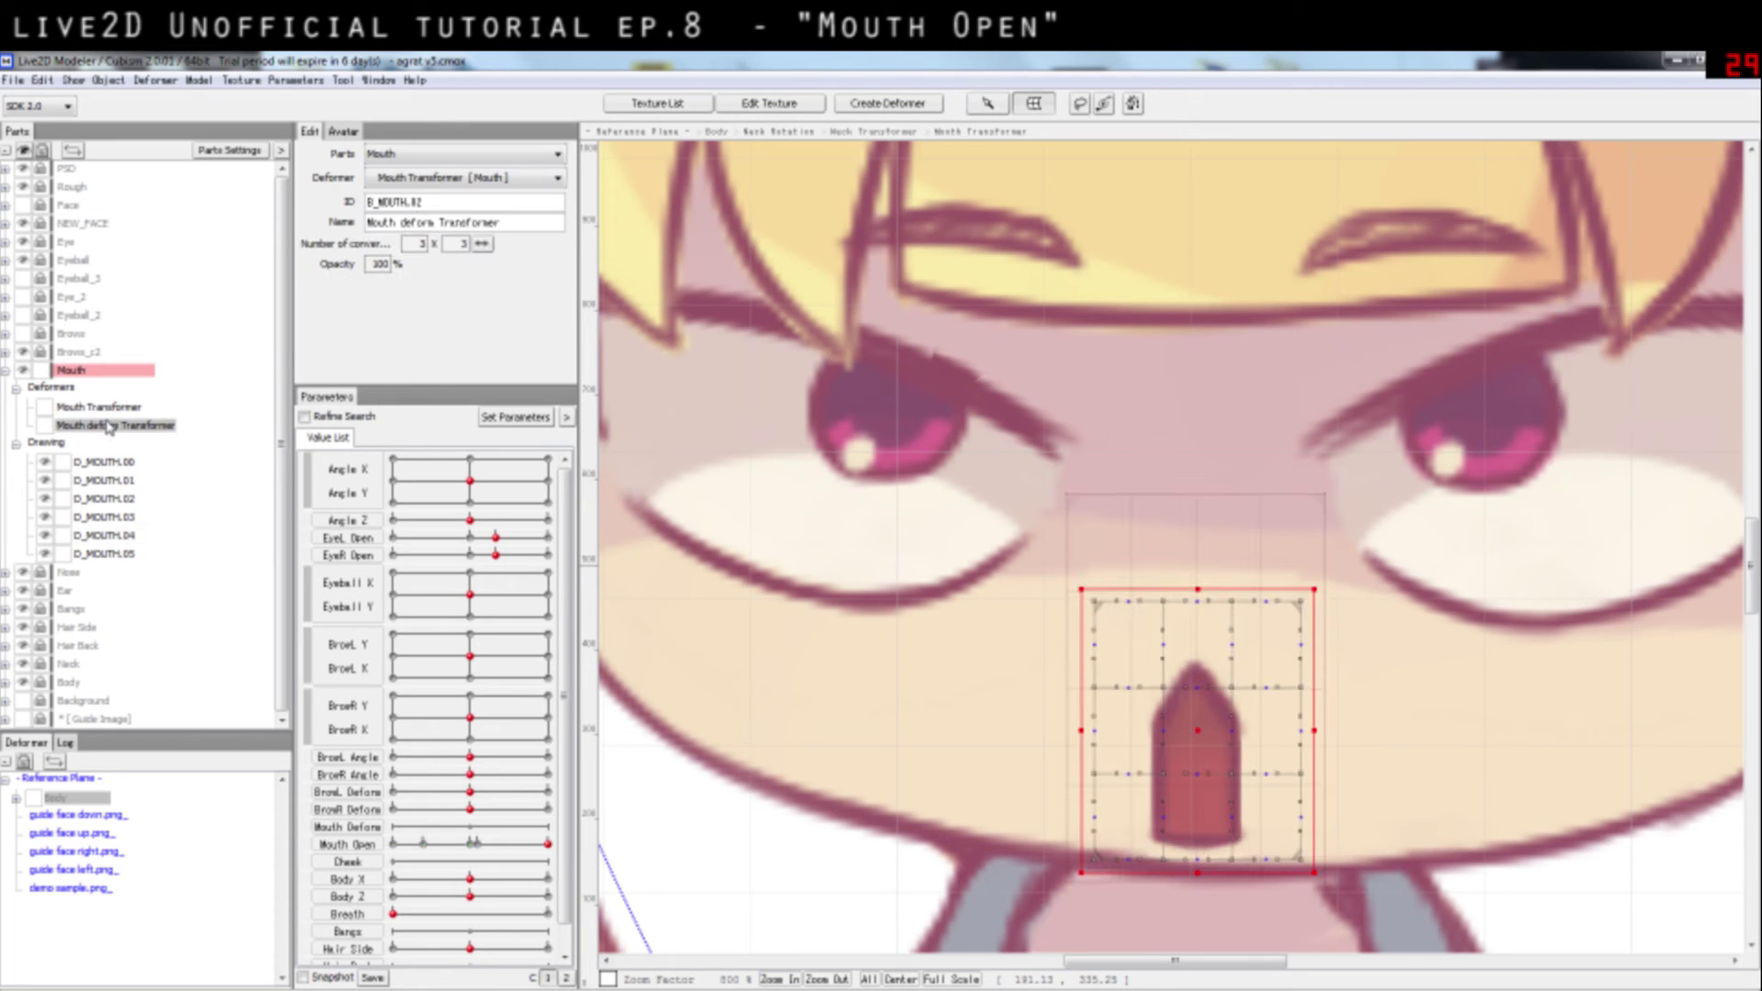
left_click(108, 407)
left_click(117, 426)
left_click(108, 407)
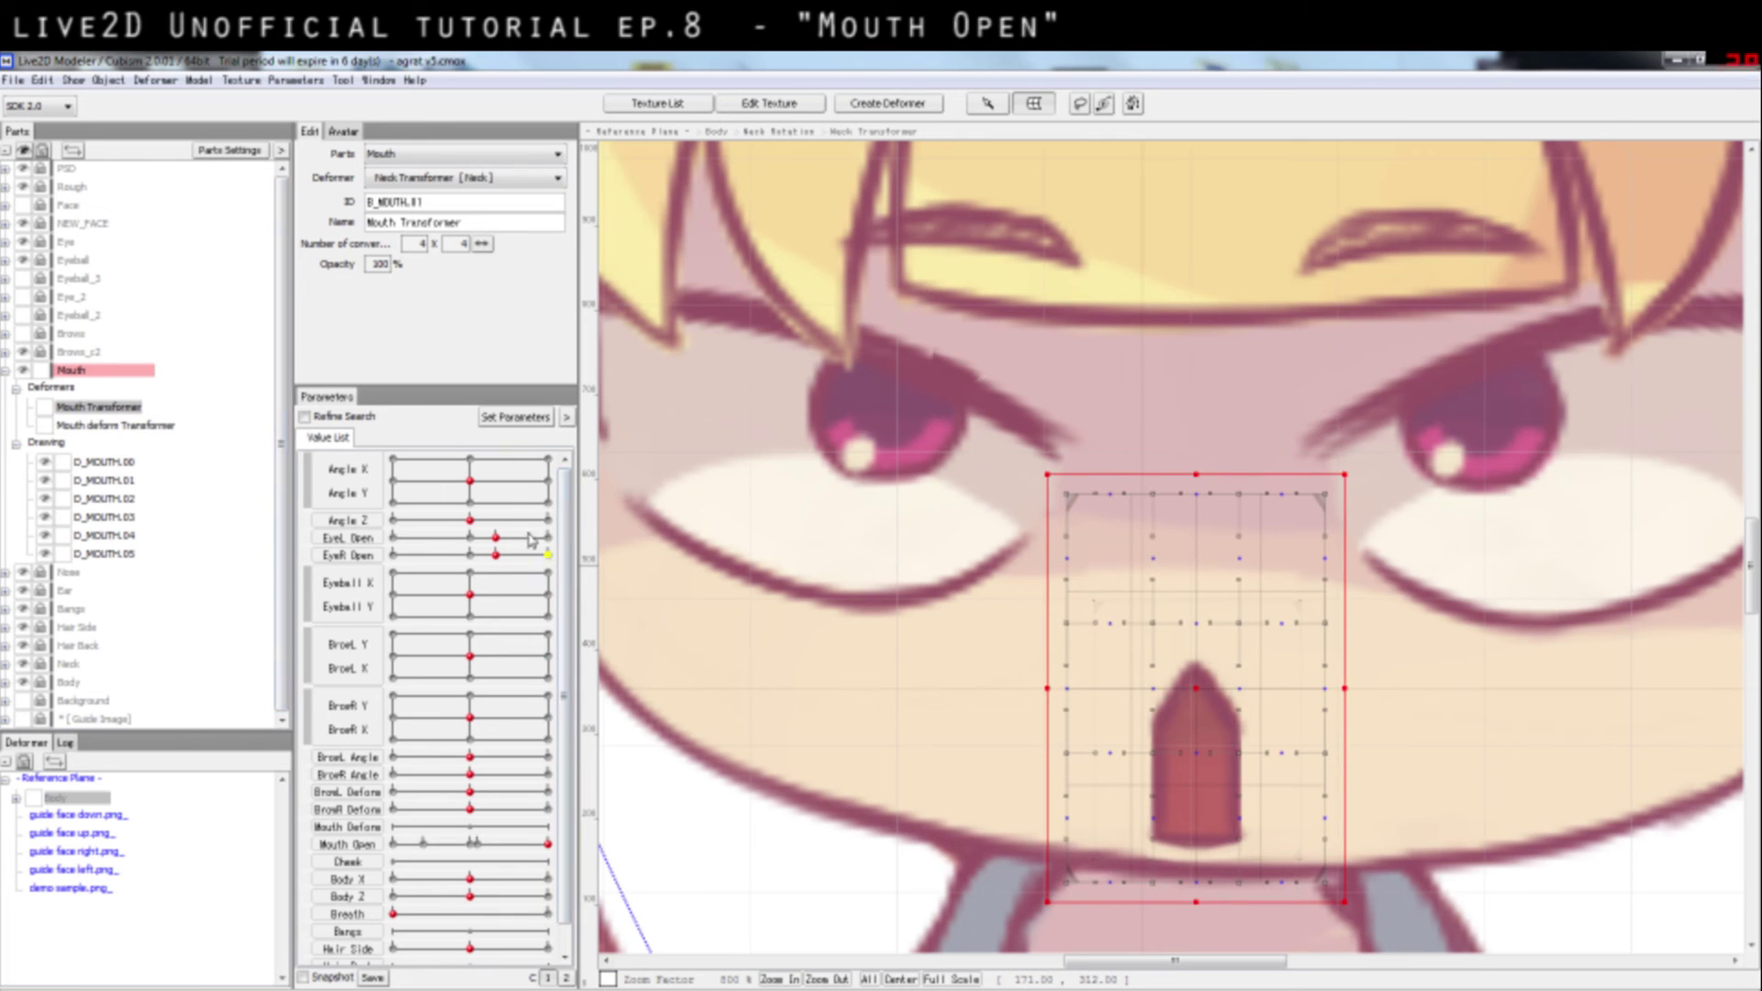
Step: Preview the head turn with Angle X and Angle Y to test the mouth, and return both angles to 0
mouse_move(469, 481)
left_mouse_down()
mouse_move(475, 458)
mouse_move(618, 556)
mouse_move(471, 478)
mouse_move(353, 473)
mouse_move(470, 480)
left_mouse_up()
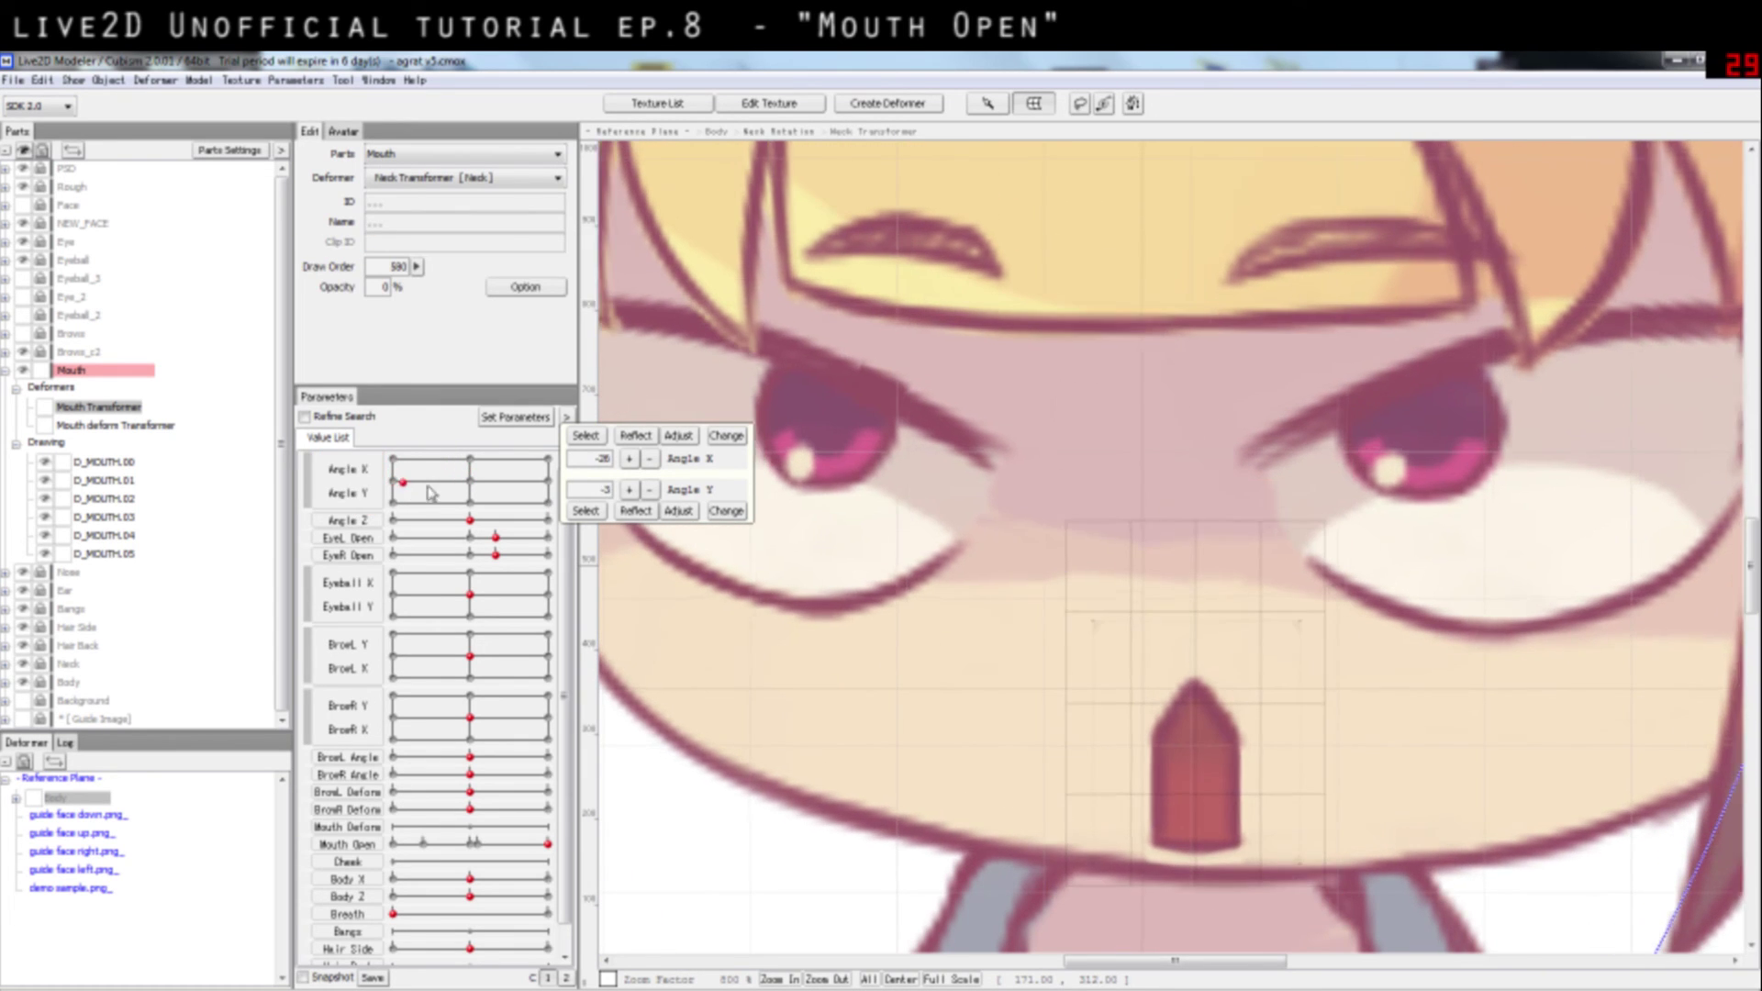
left_click(101, 407)
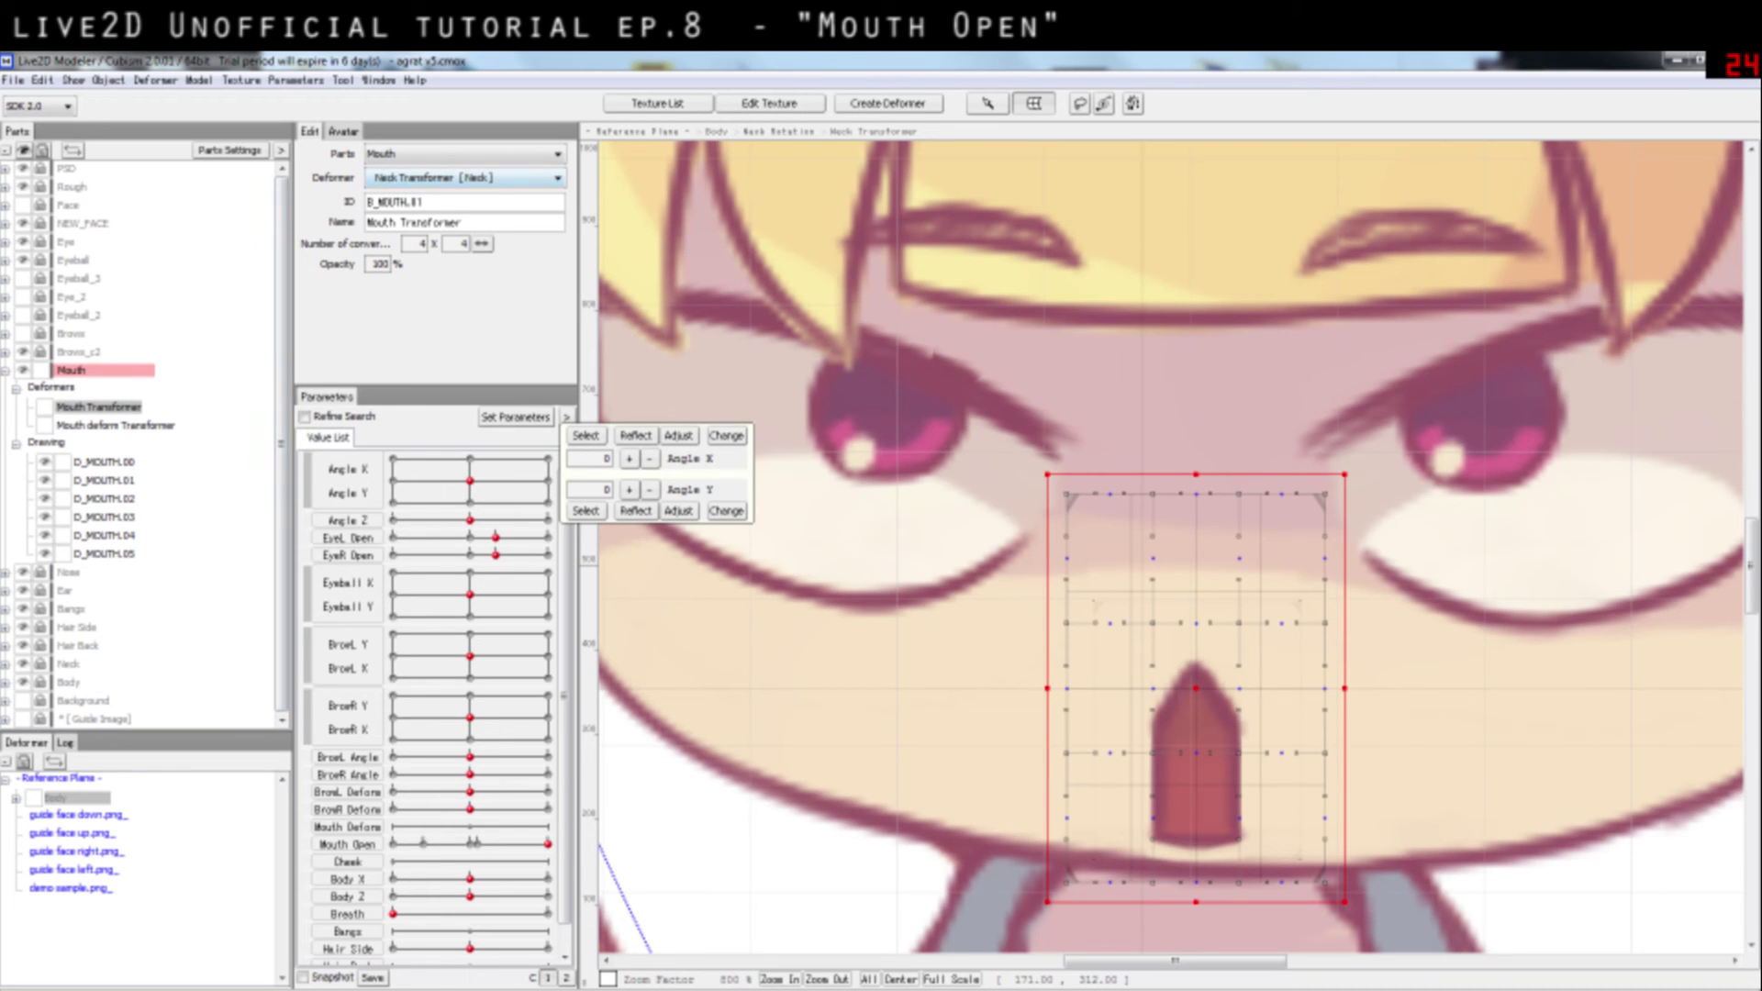
mouse_move(504, 487)
left_mouse_down()
mouse_move(491, 496)
mouse_move(481, 463)
mouse_move(469, 480)
left_mouse_up()
Step: Examine the Angle X and Angle Y keys for both mouth deformers together and for Mouth Transformer alone, cancelling the parameter editor each time
left_click(115, 425)
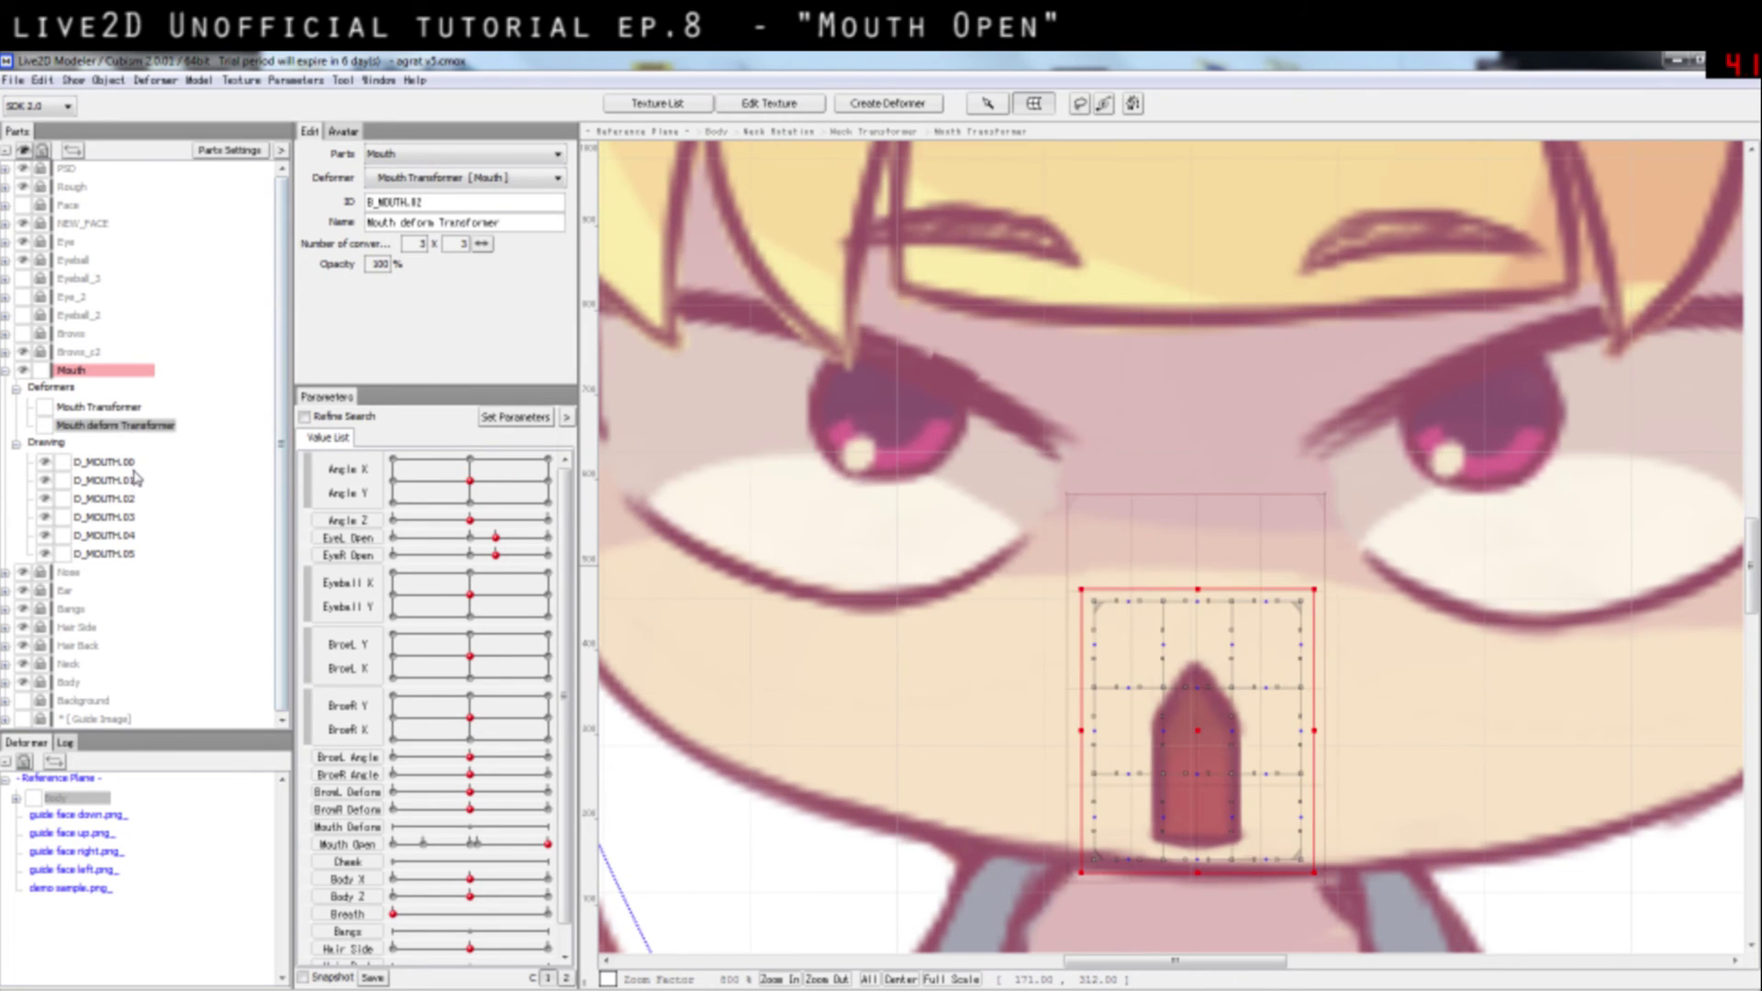
left_click(131, 474)
left_click(134, 428)
left_click(130, 406)
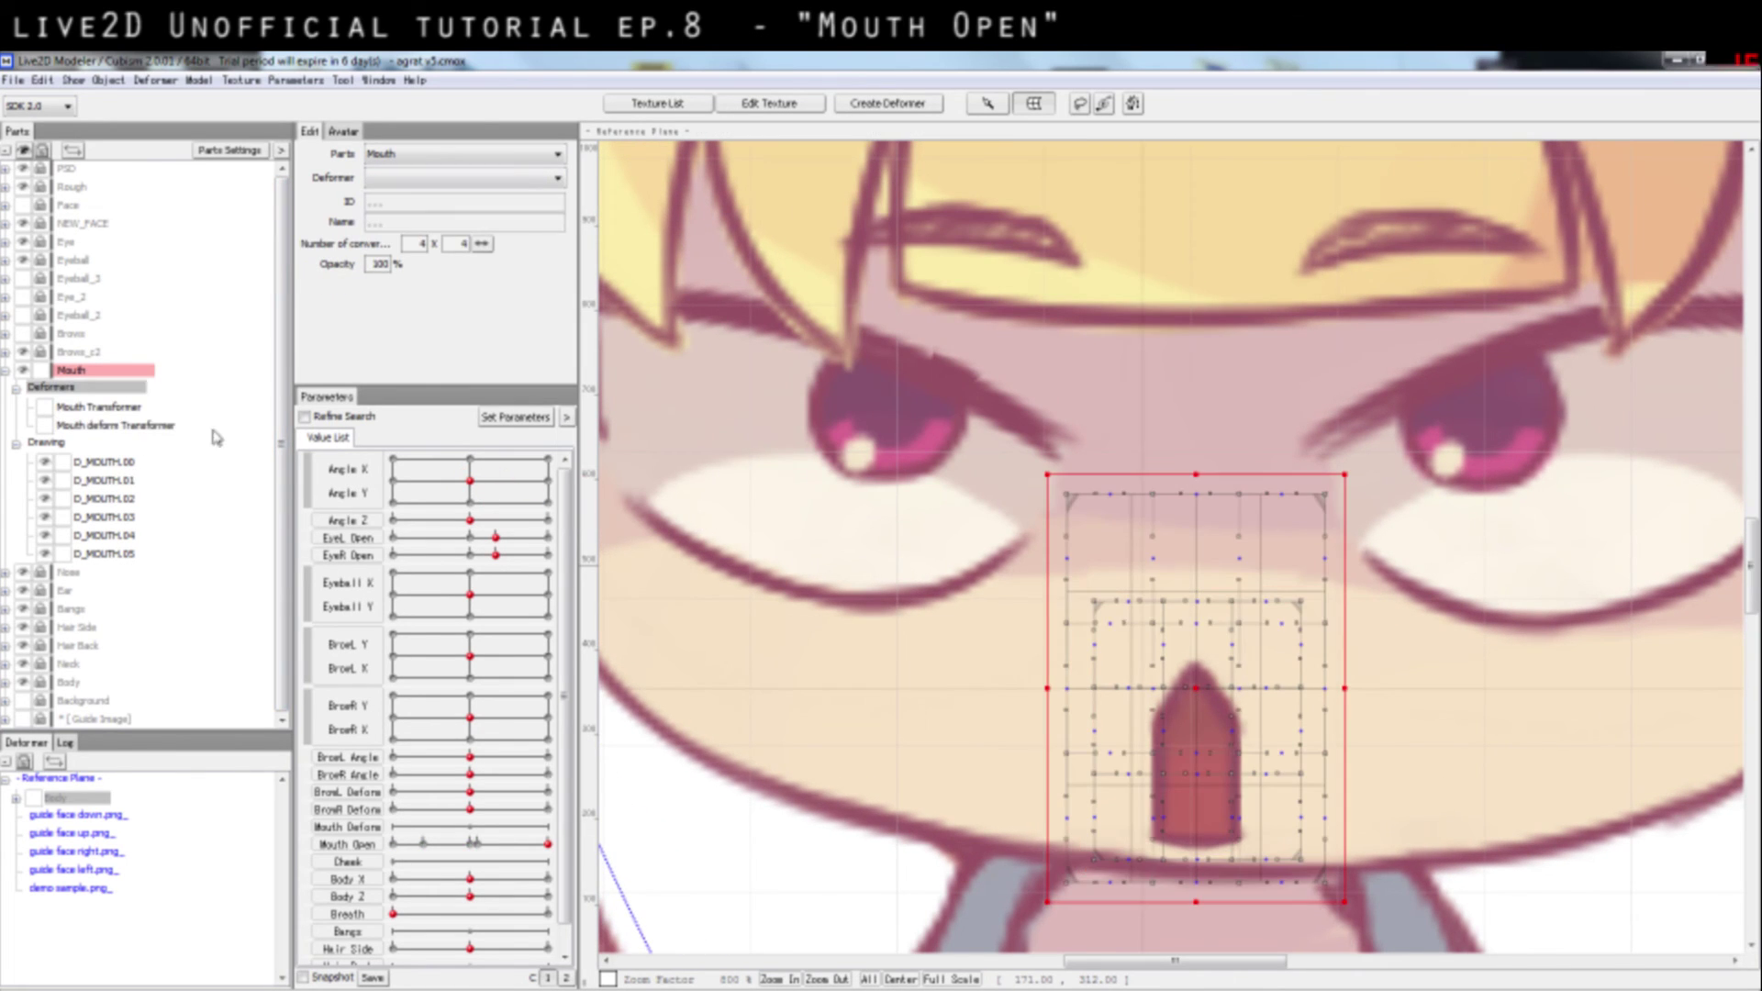
double_click(358, 496)
left_click(649, 441)
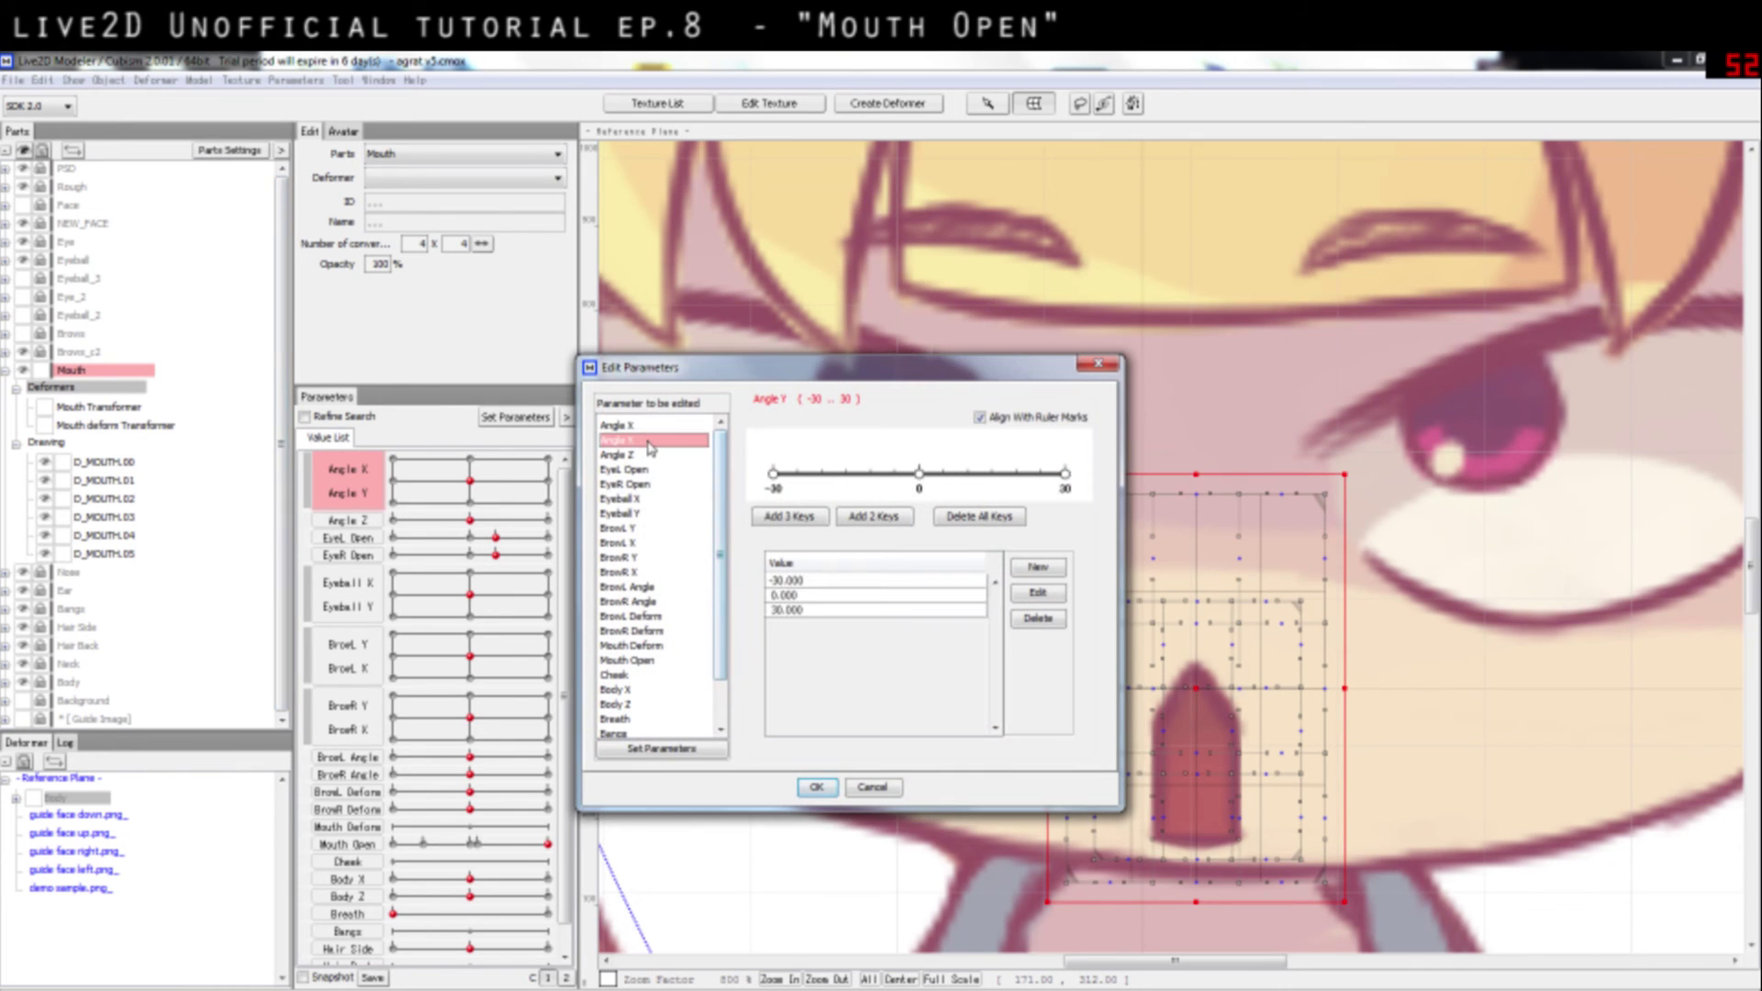
left_click(631, 426)
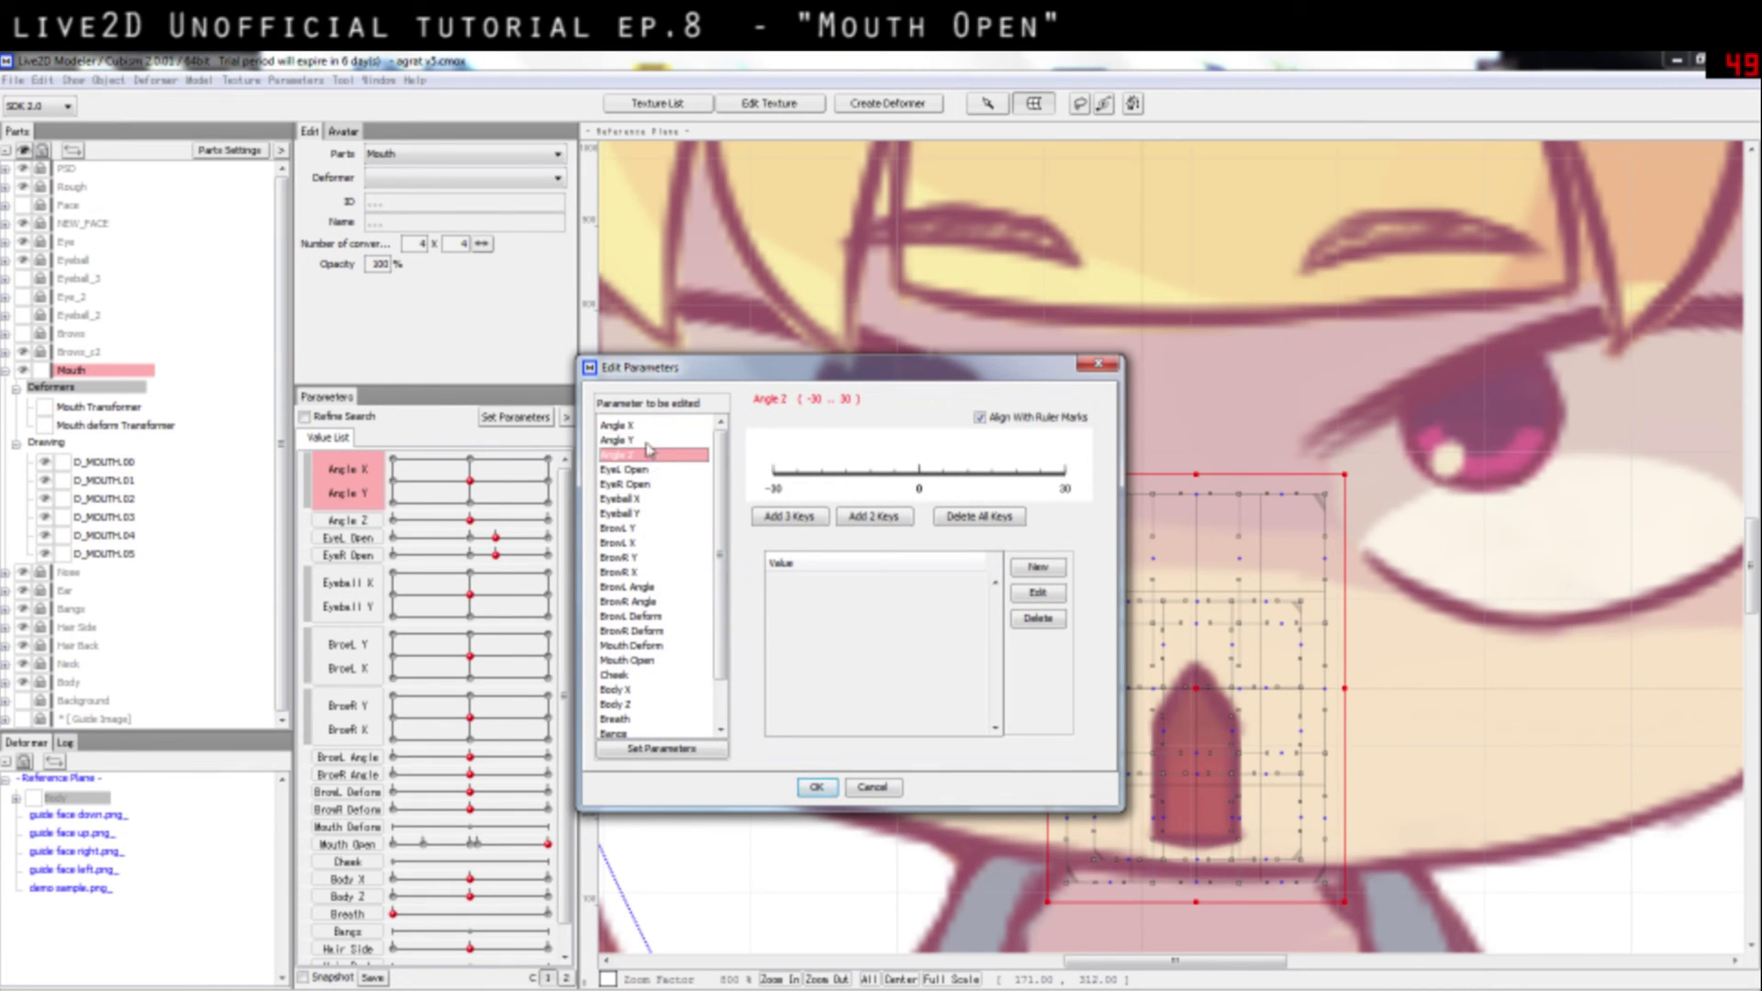
left_click(650, 441)
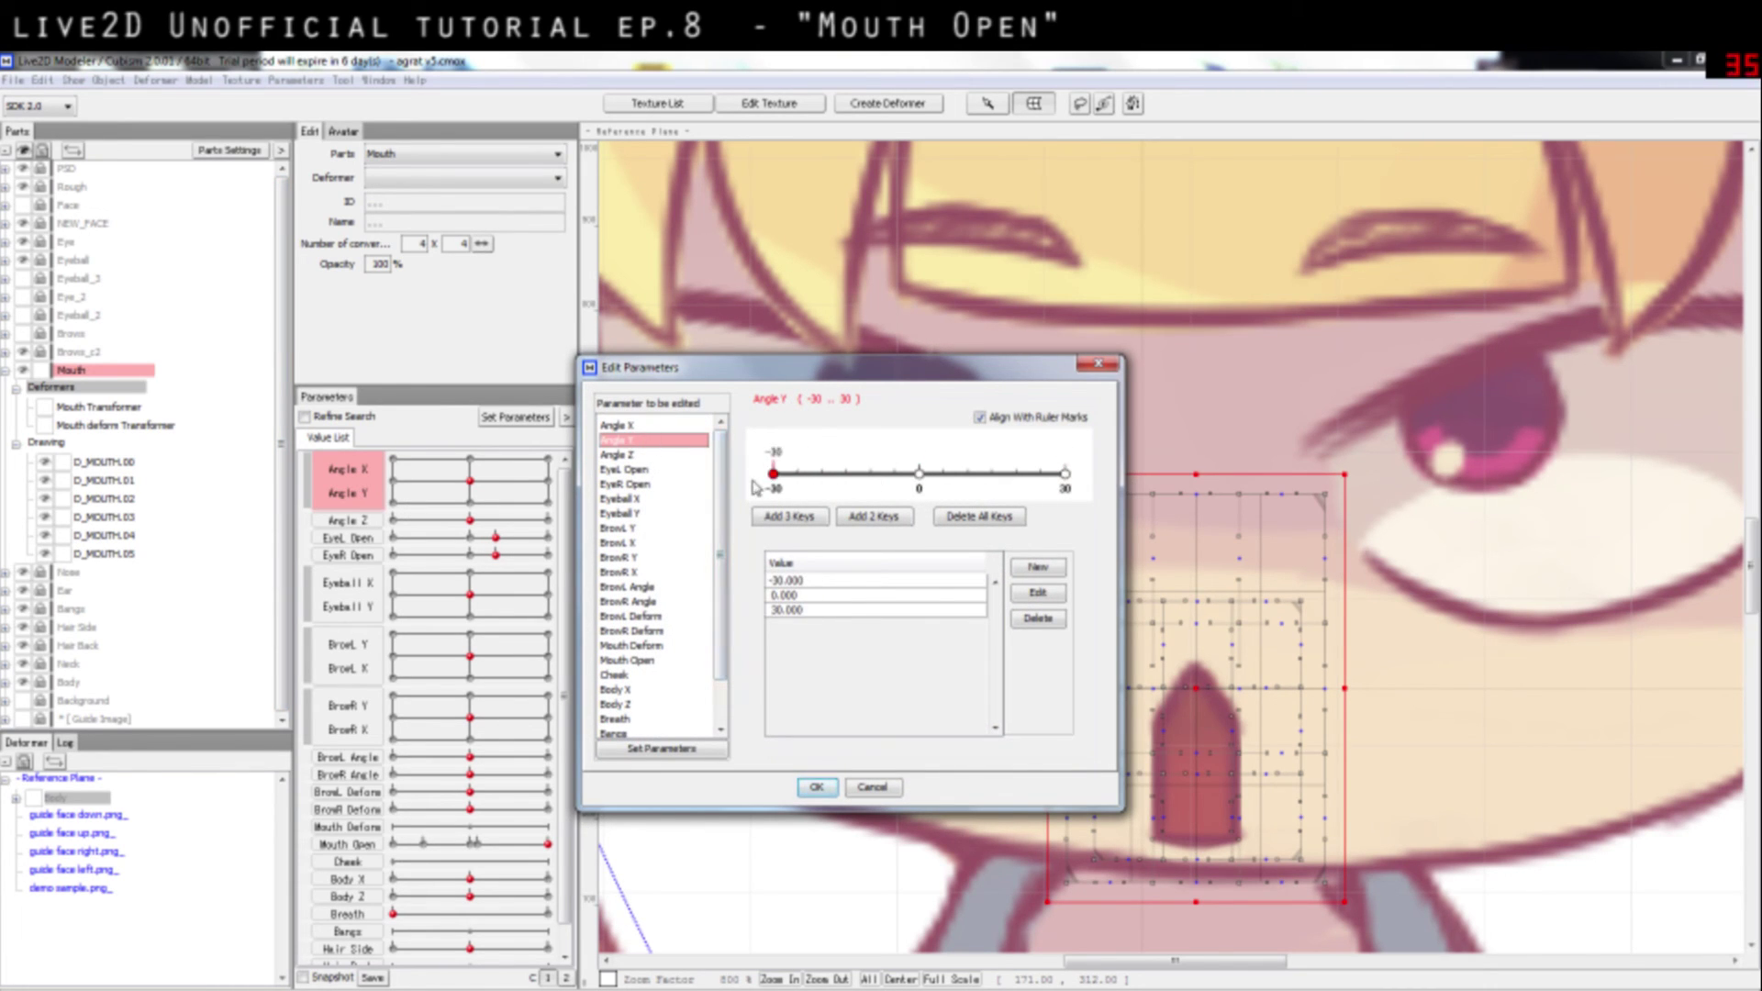
left_click(887, 790)
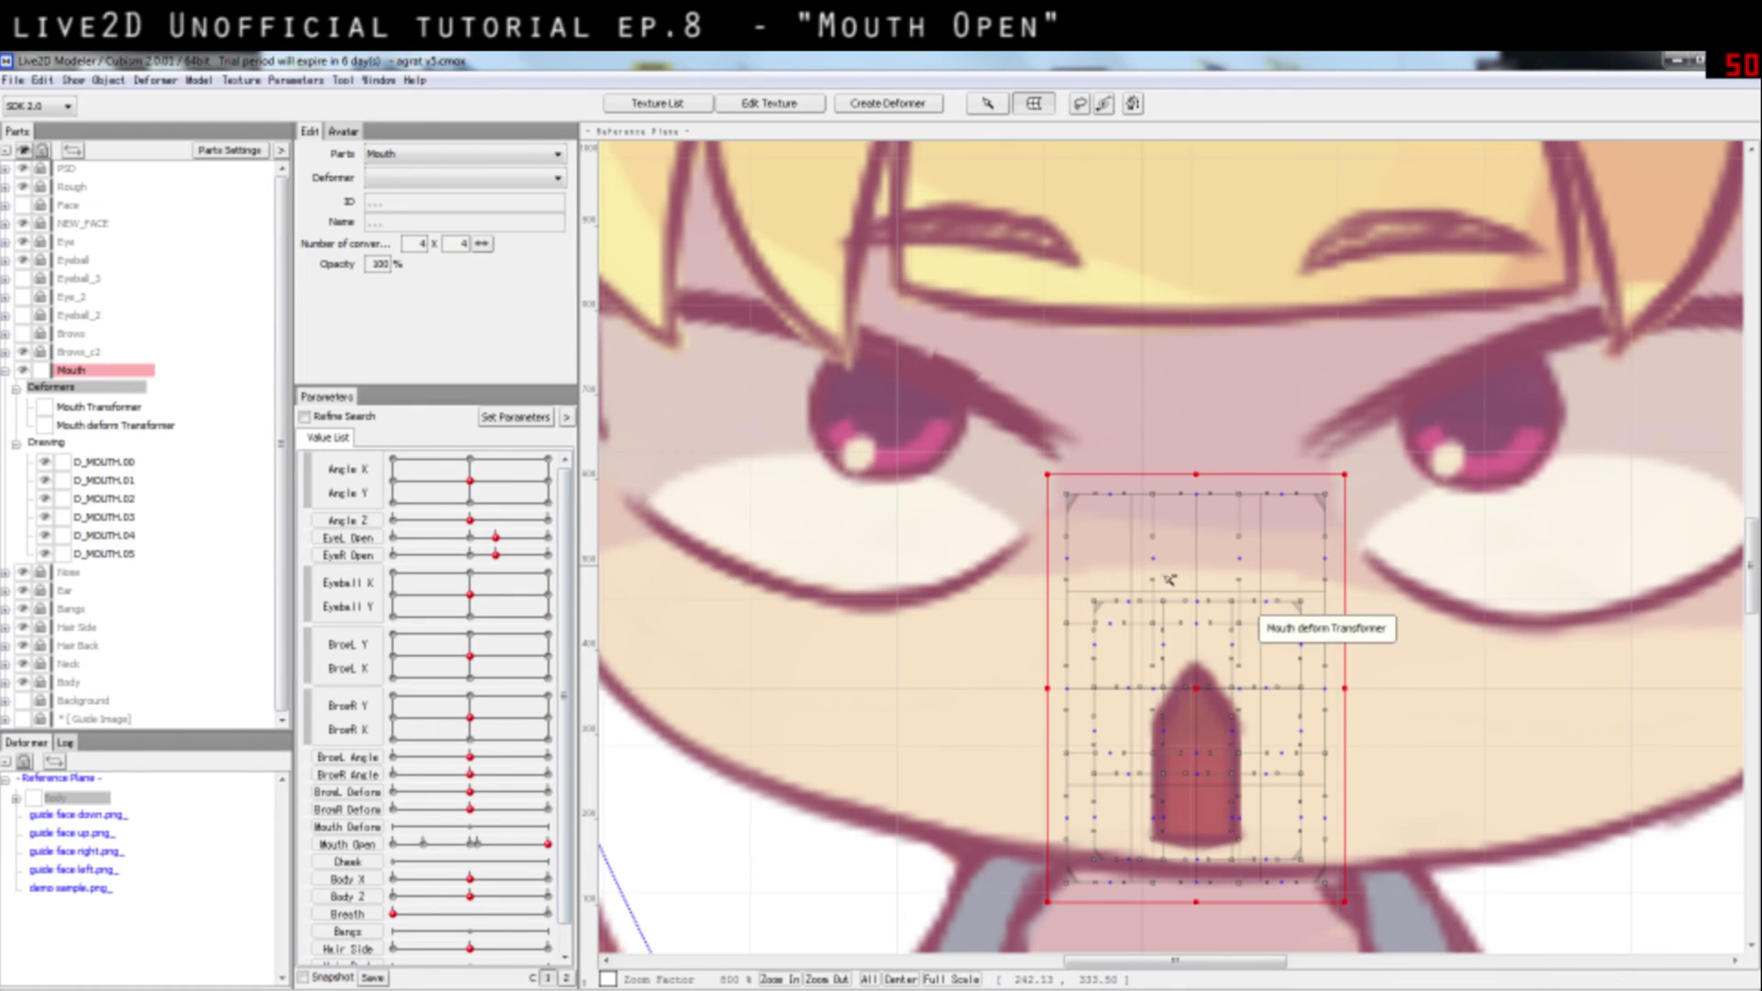
left_click(101, 409)
double_click(339, 487)
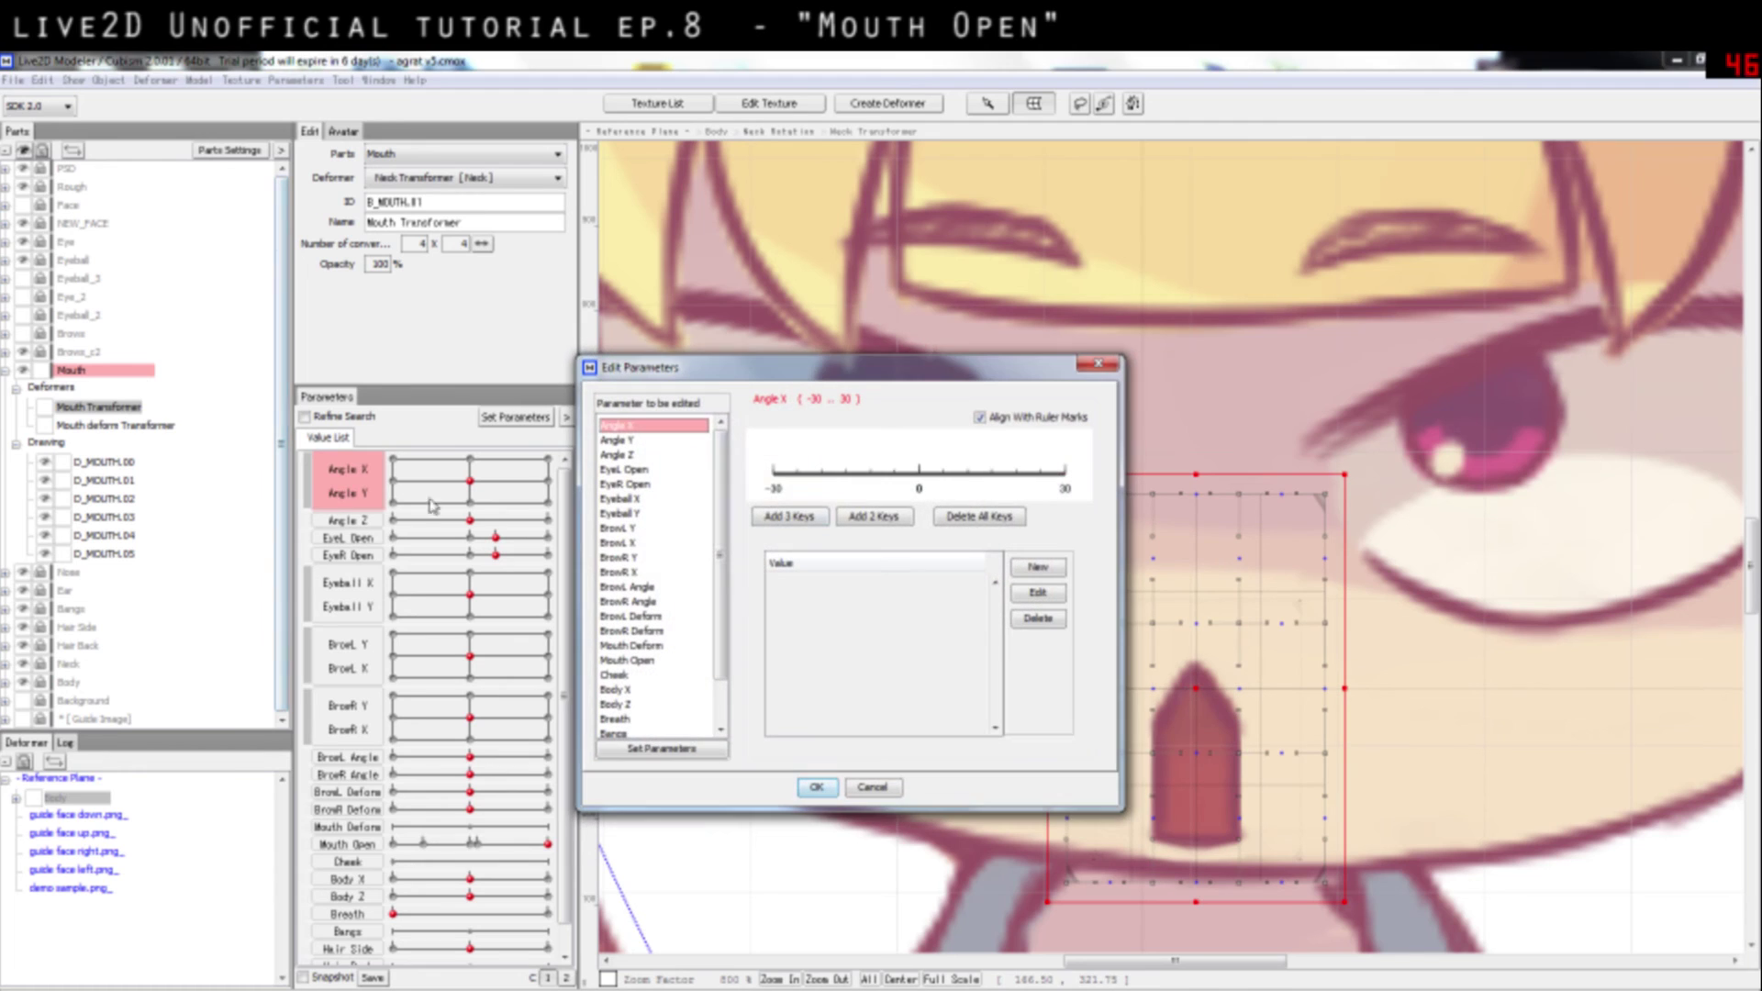
left_click(695, 445)
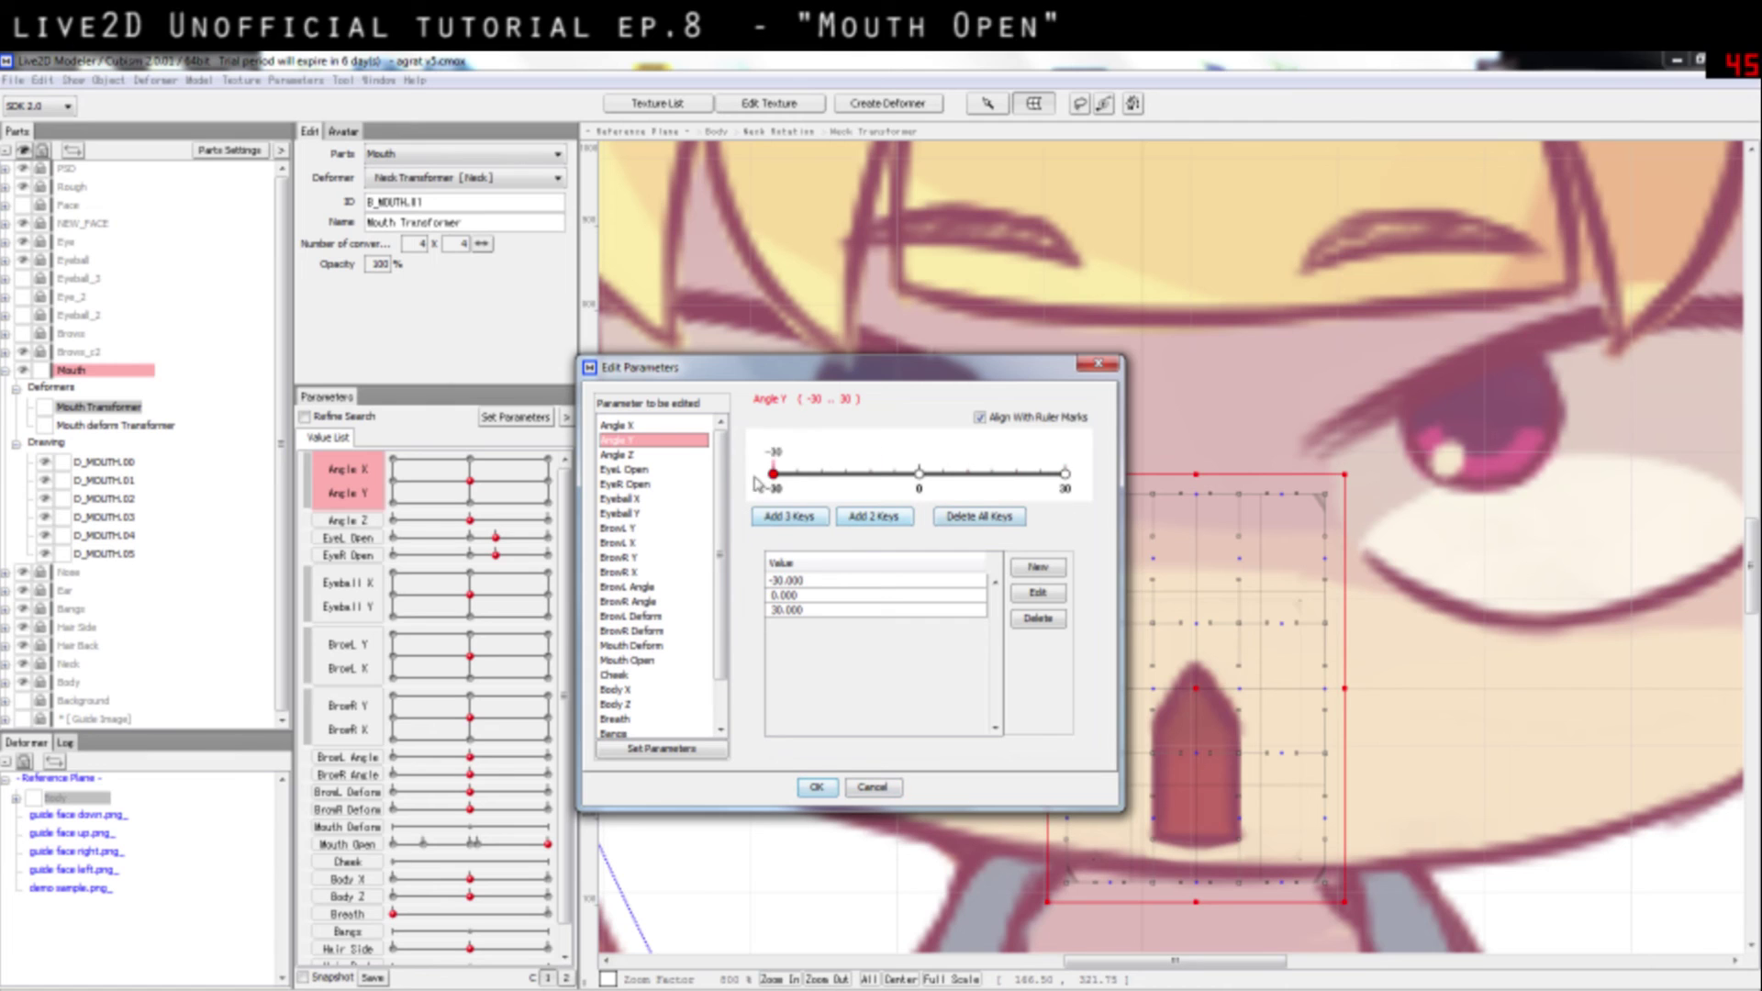
left_click(876, 791)
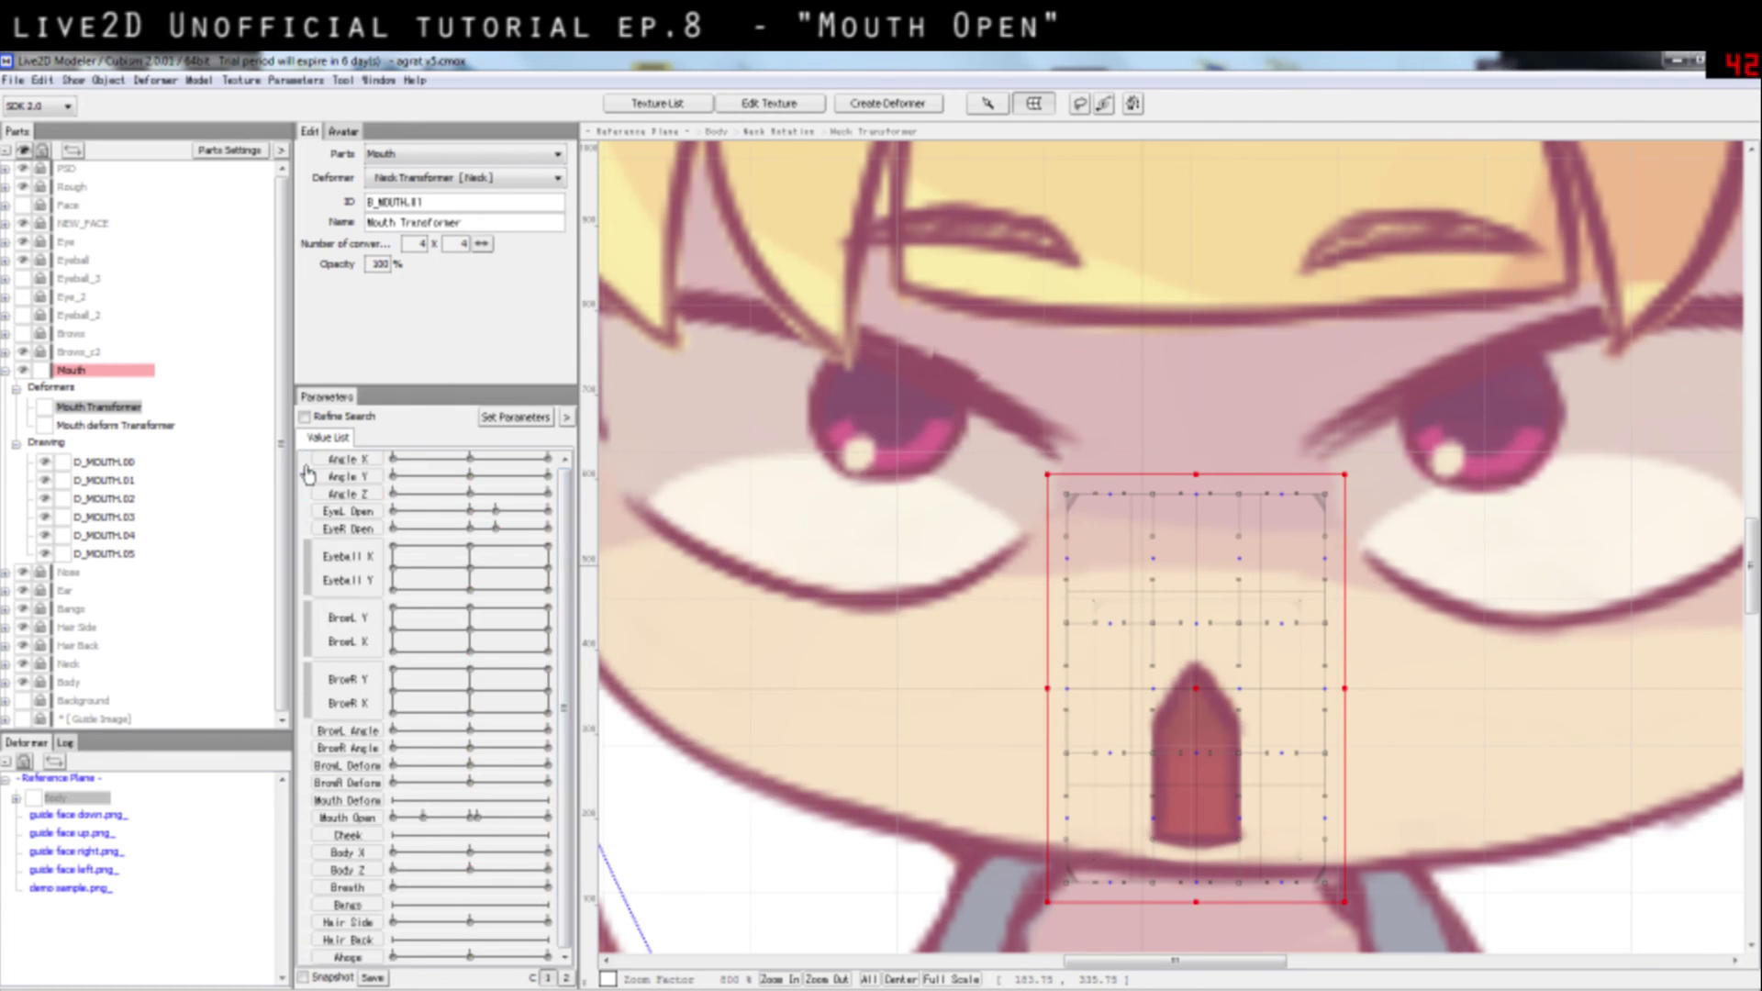
Step: With Angle X and Angle Y unlinked, delete all Angle Y keys from the Mouth Transformer
left_click(338, 495)
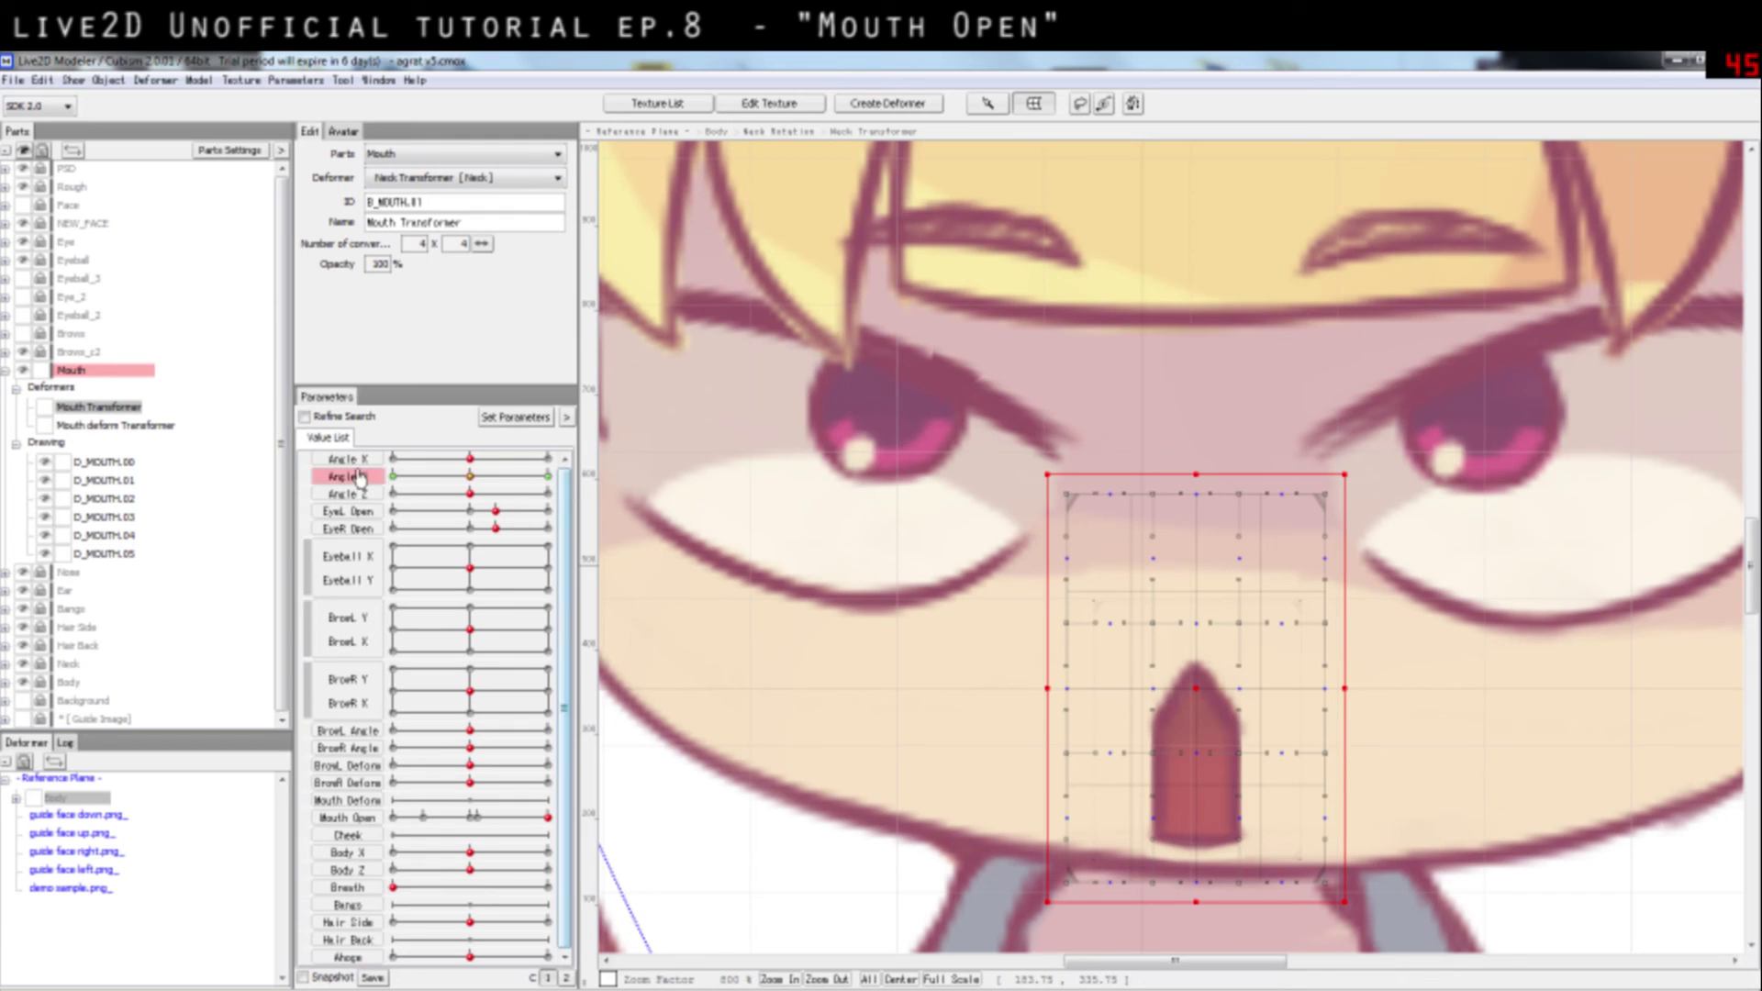
double_click(317, 479)
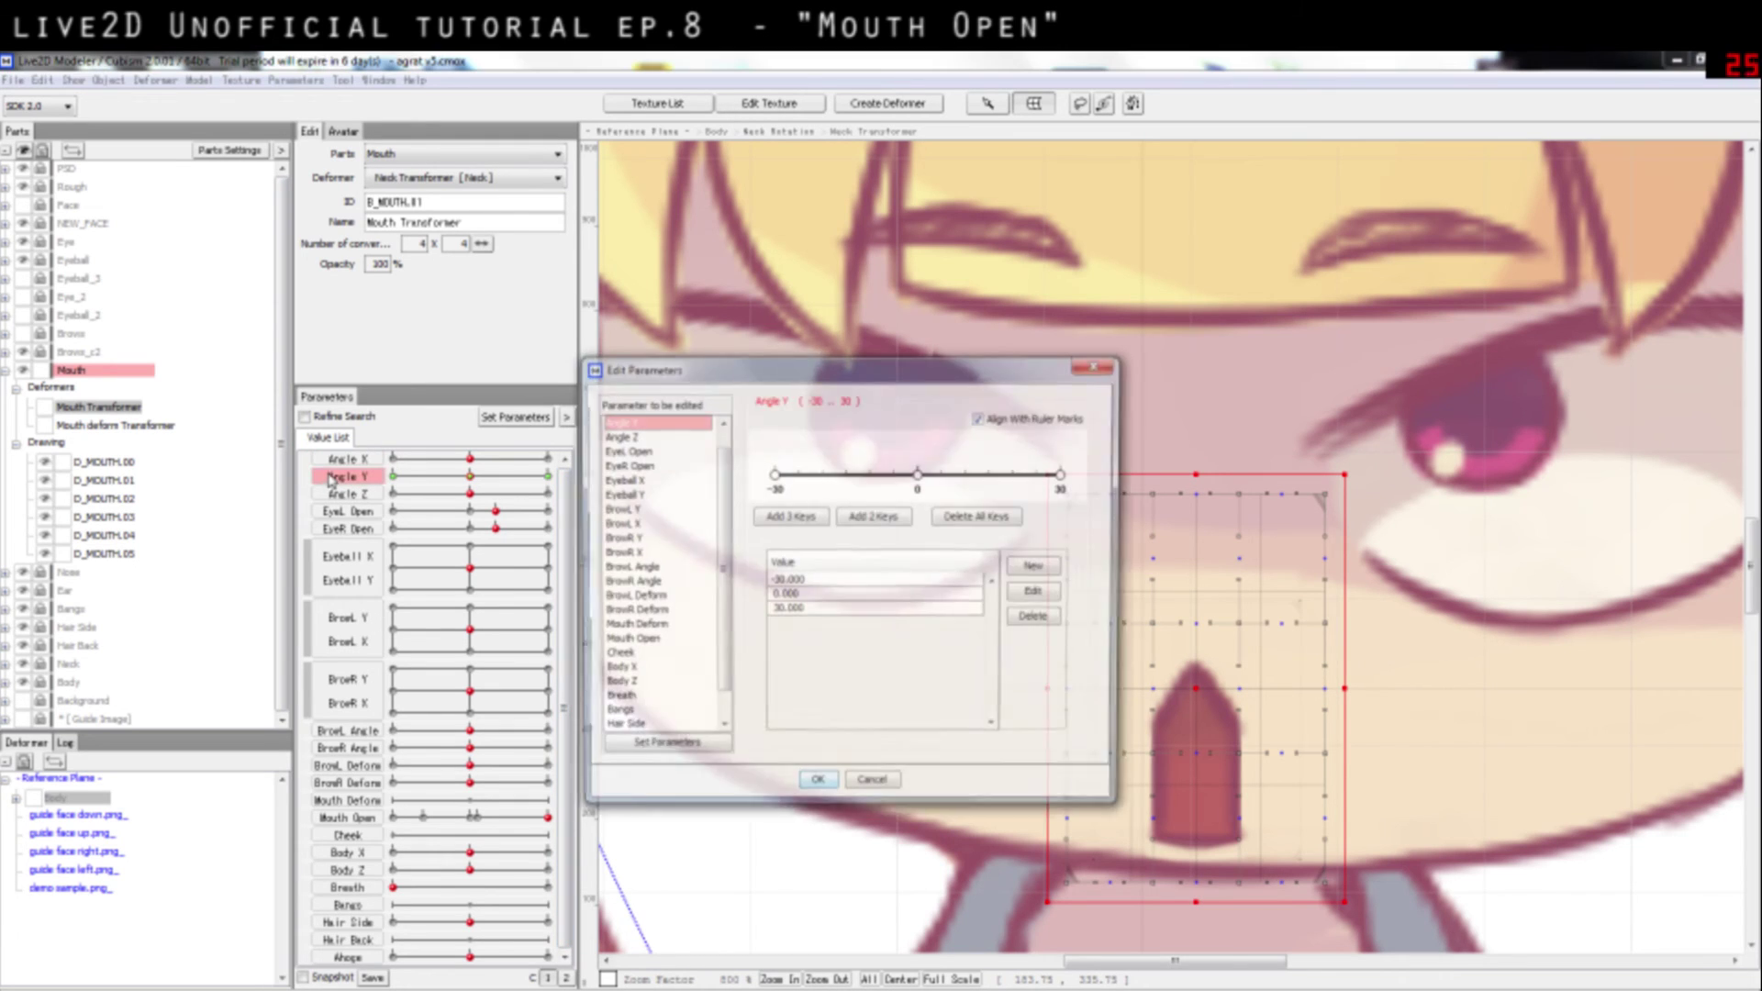
left_click(991, 519)
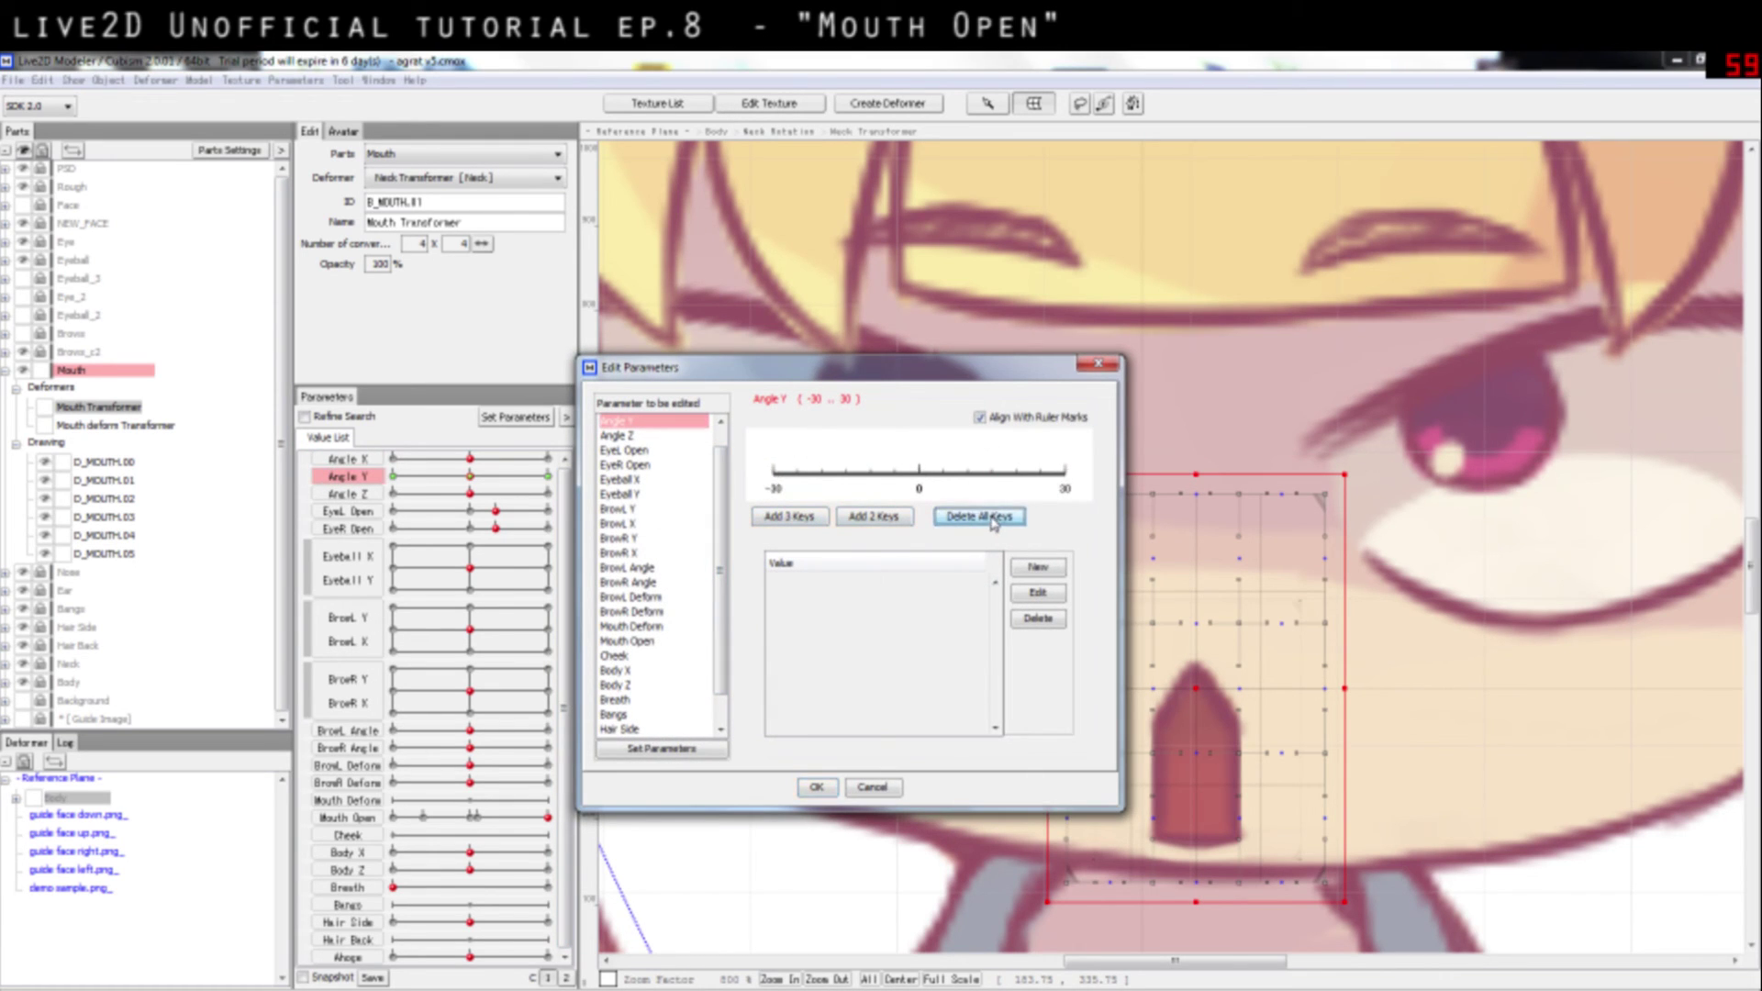
left_click(816, 786)
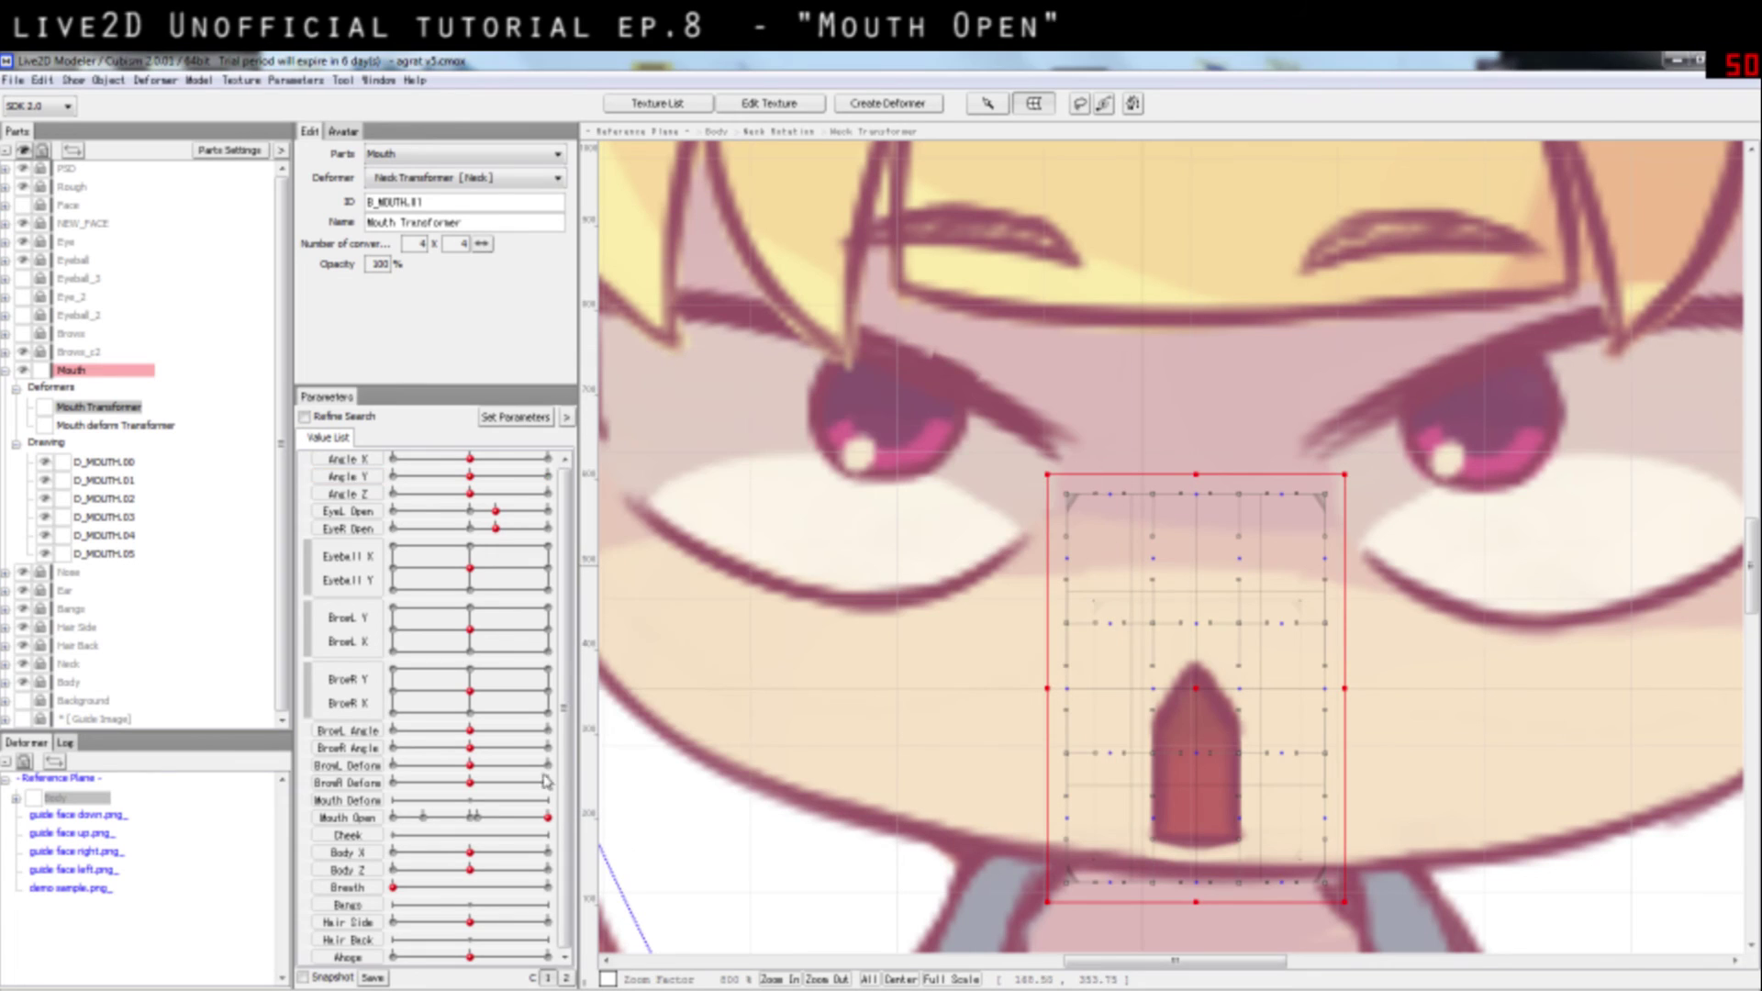
Step: Add three keys (-30, 0, 30) to both Angle X and Angle Y for the Mouth Transformer, and link the two parameters again
double_click(330, 461)
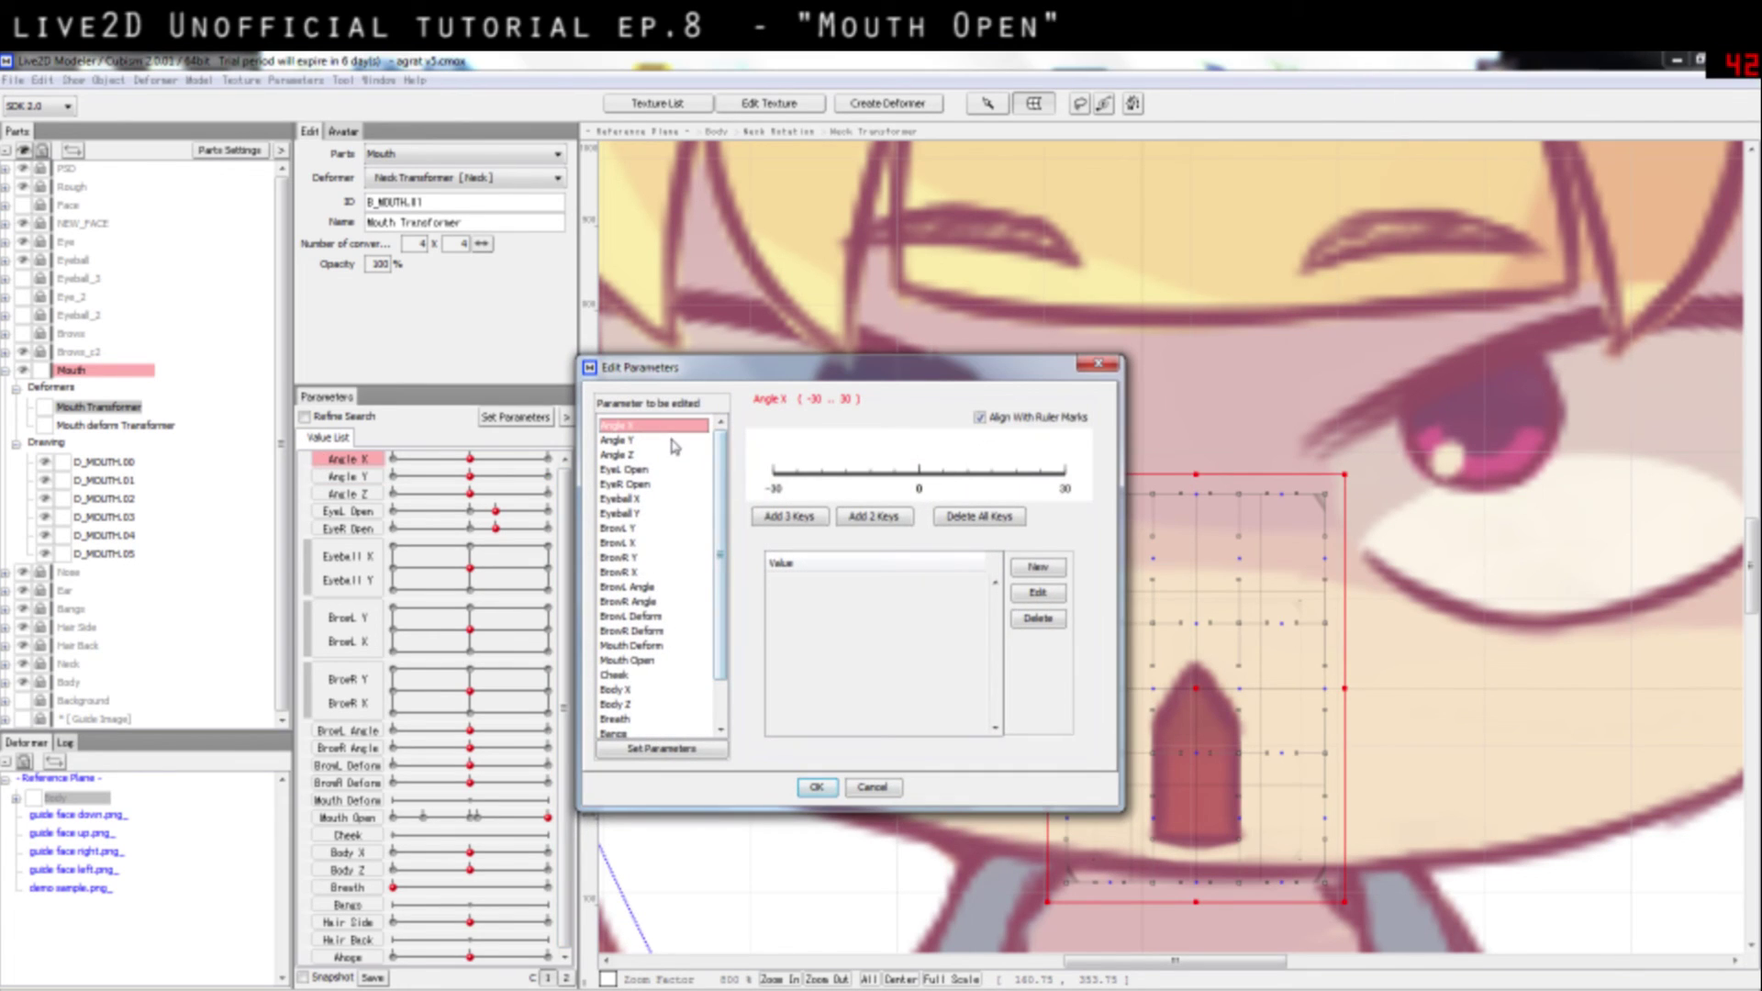
left_click(772, 517)
left_click(656, 441)
left_click(772, 518)
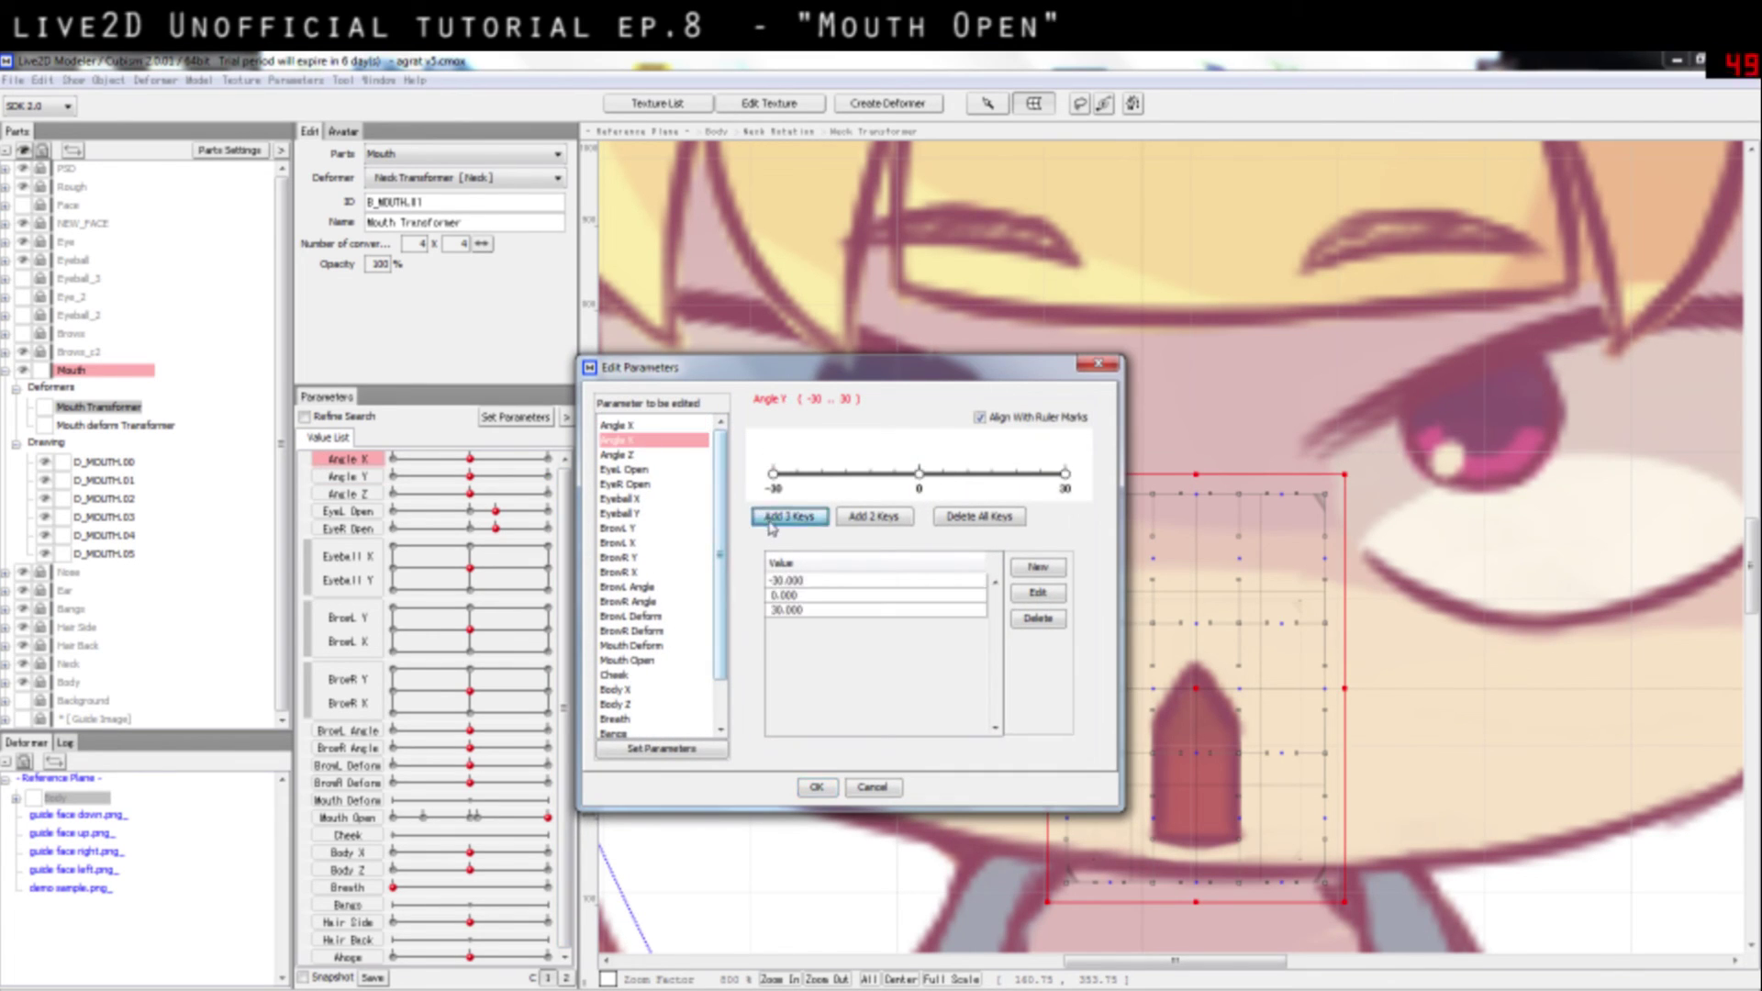
left_click(816, 787)
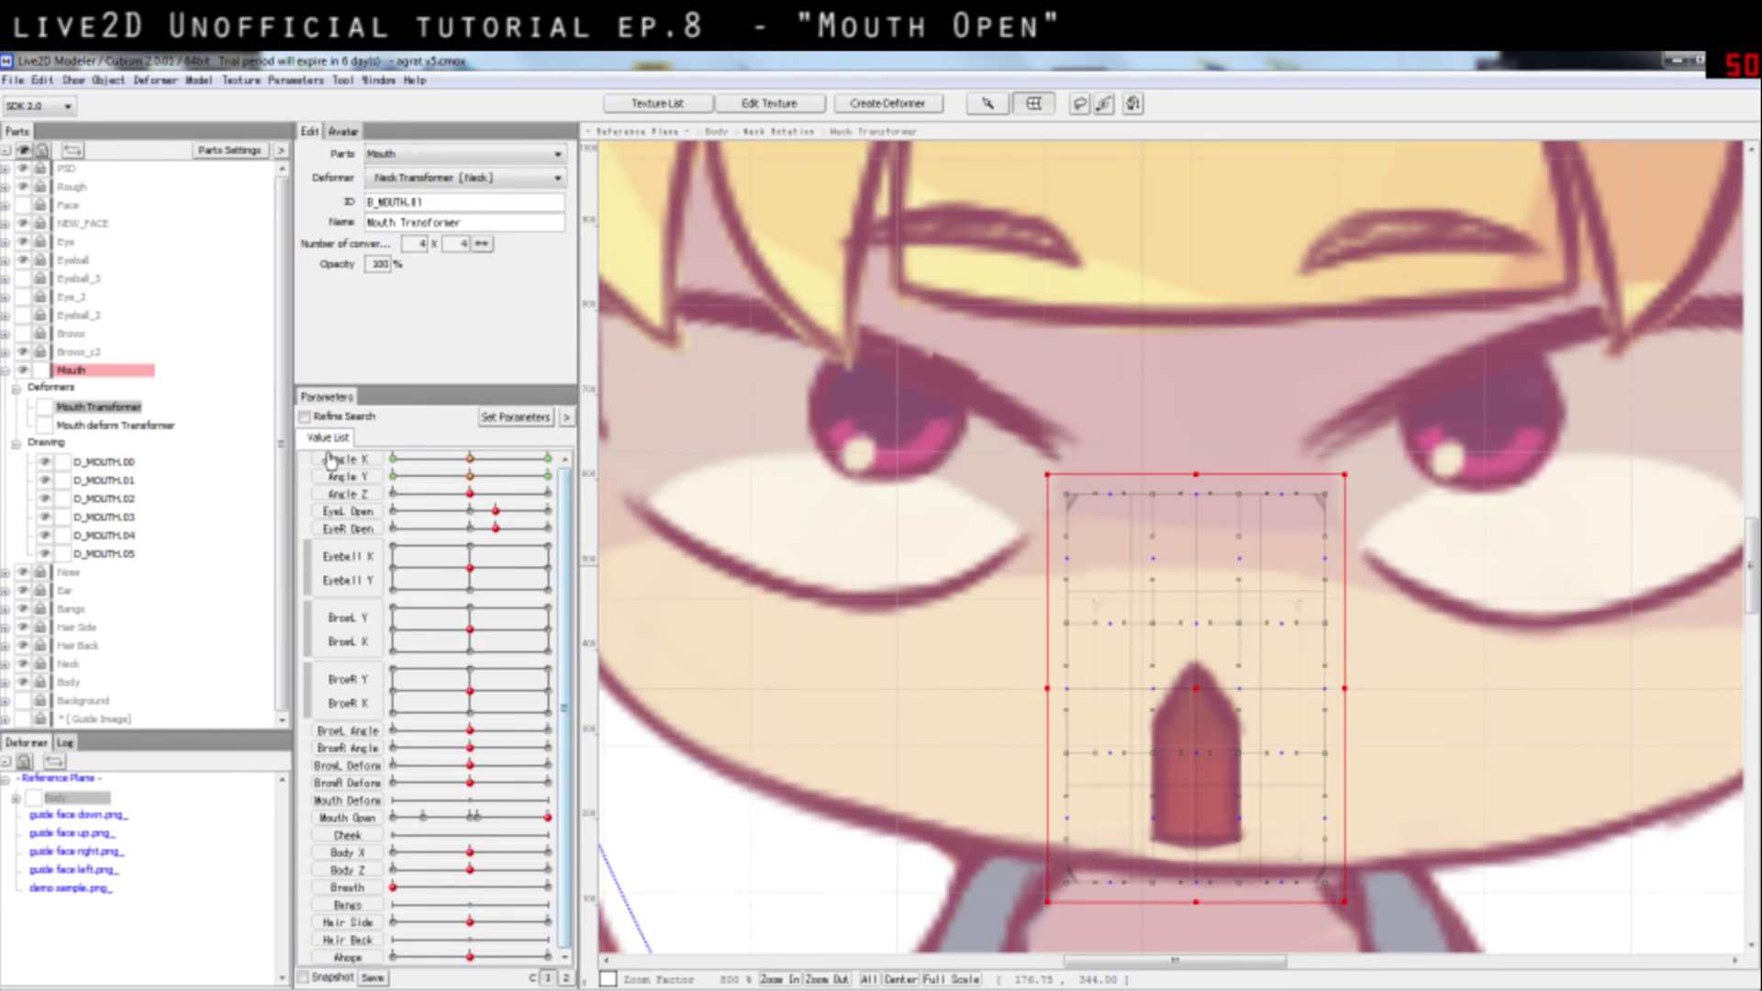
left_click(317, 470)
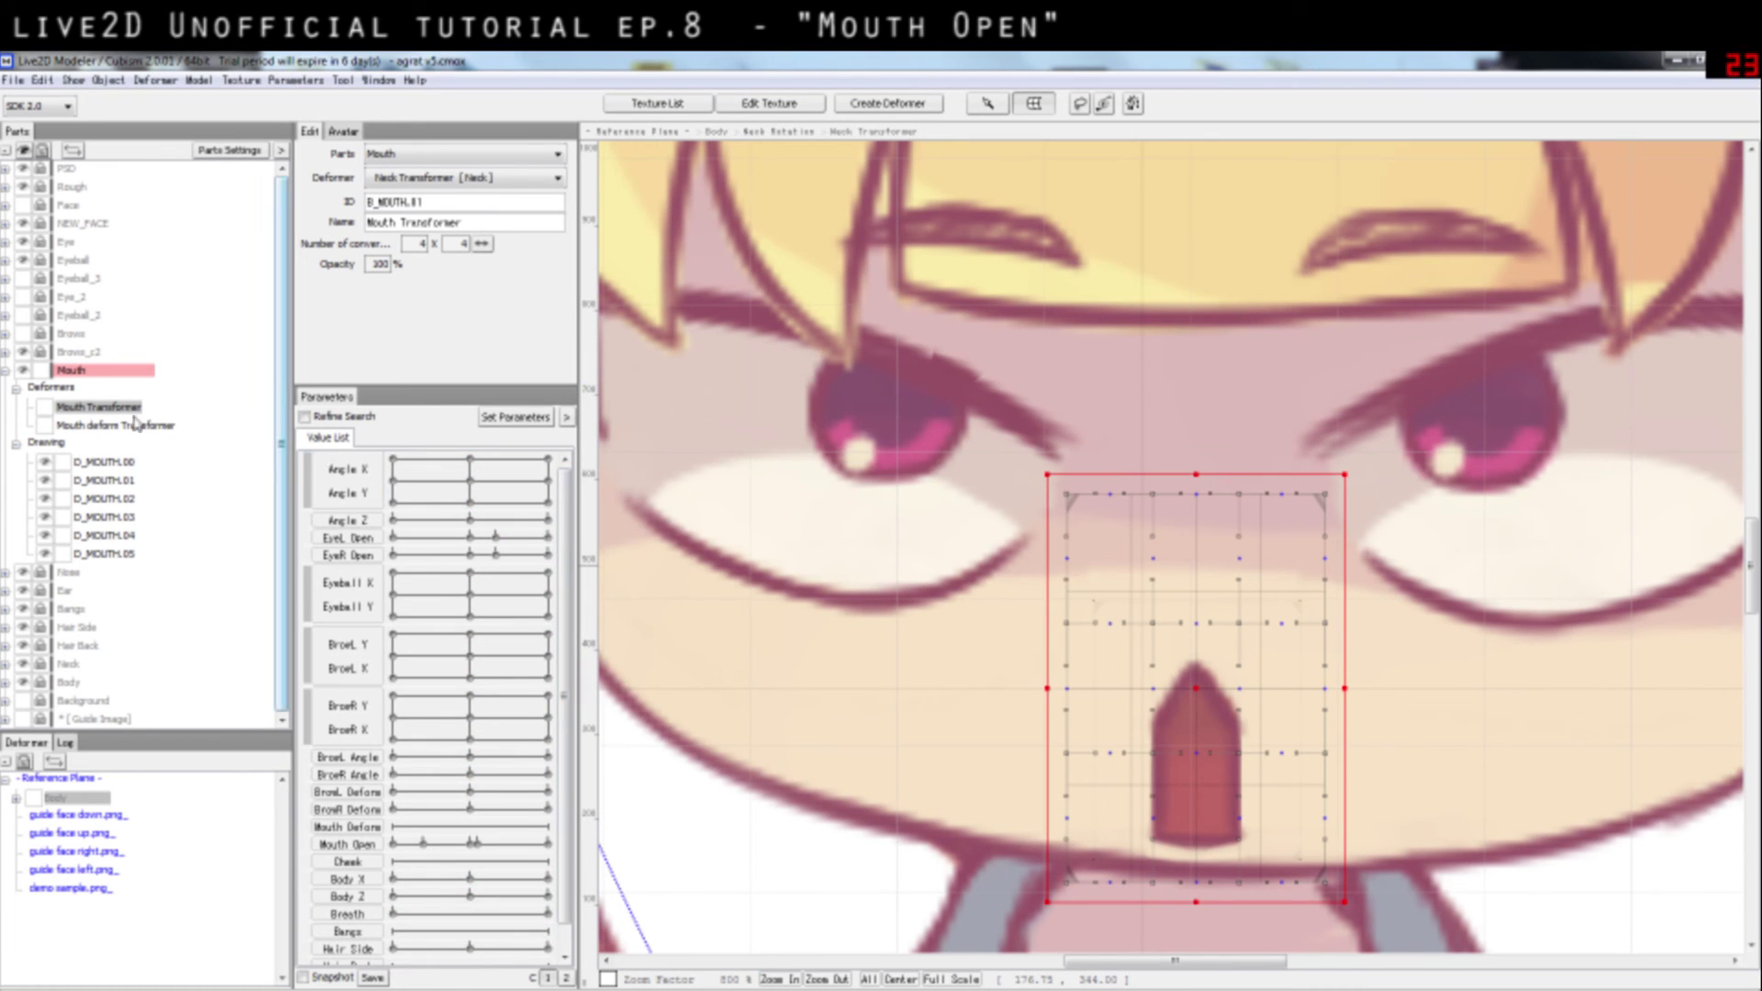
Step: At Angle X 0 and Angle Y 30, move the Mouth Transformer up so the mouth follows the raised face
left_click(84, 425)
left_click(92, 411)
left_click(470, 459)
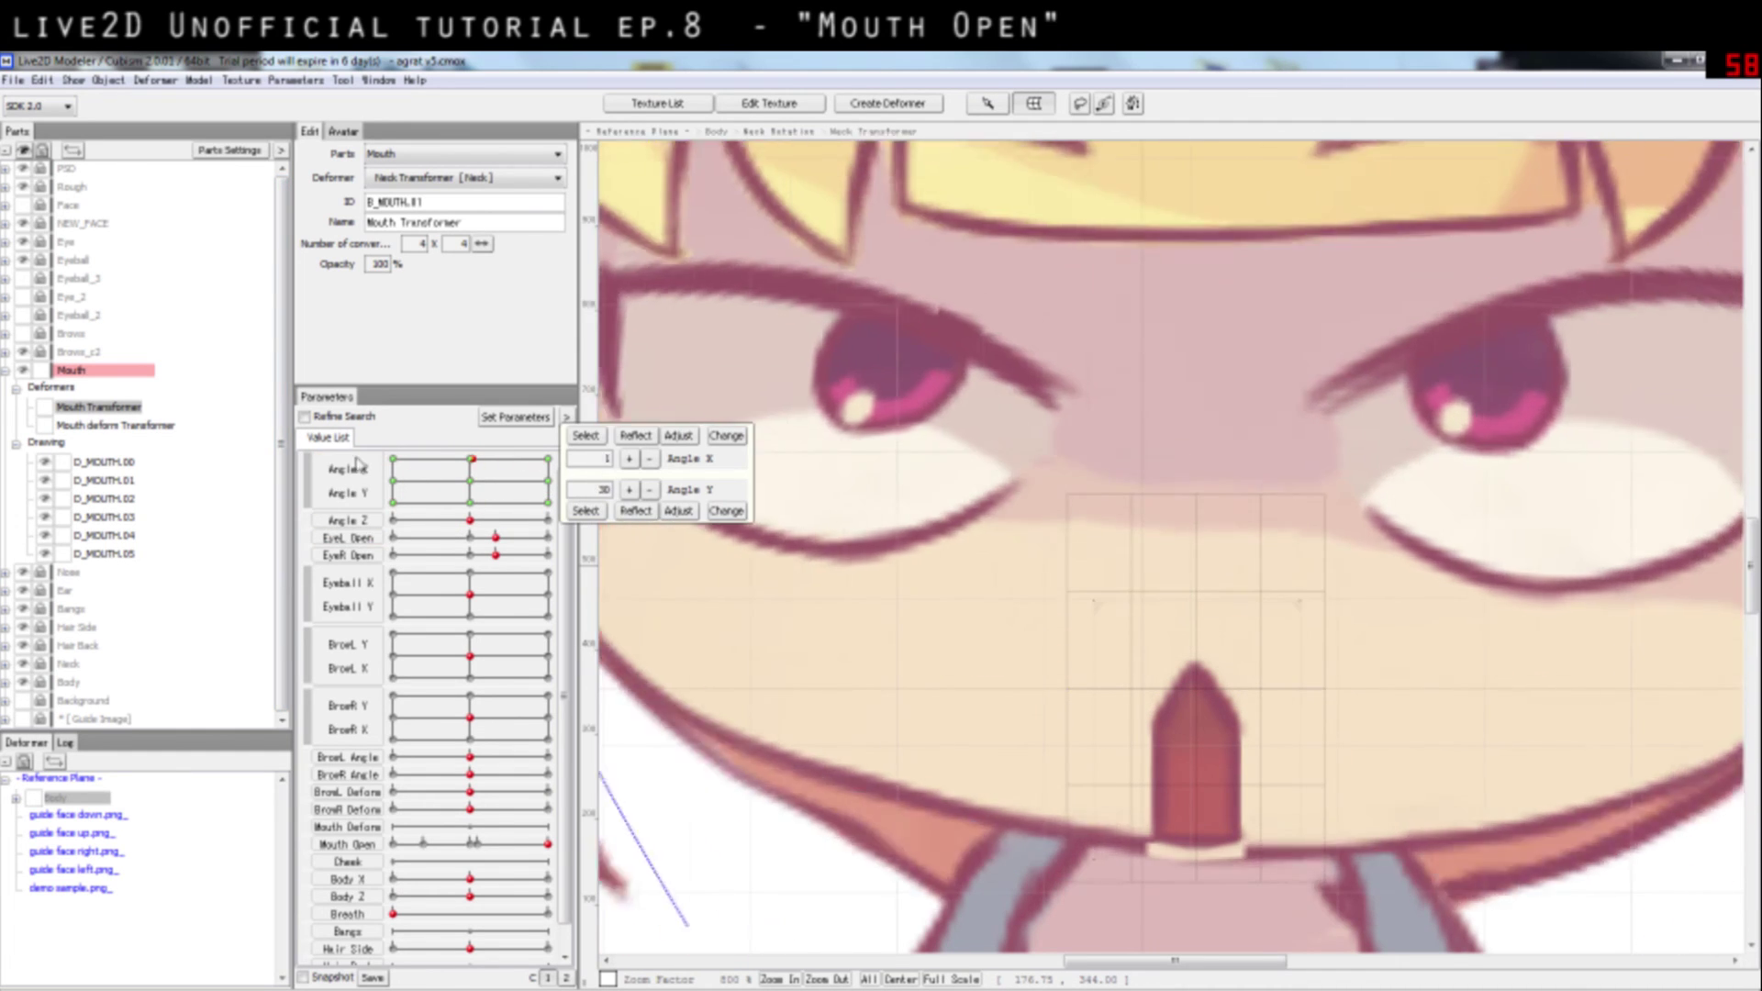
mouse_move(431, 463)
left_mouse_down()
mouse_move(399, 464)
mouse_move(459, 468)
mouse_move(432, 475)
mouse_move(463, 458)
left_mouse_up()
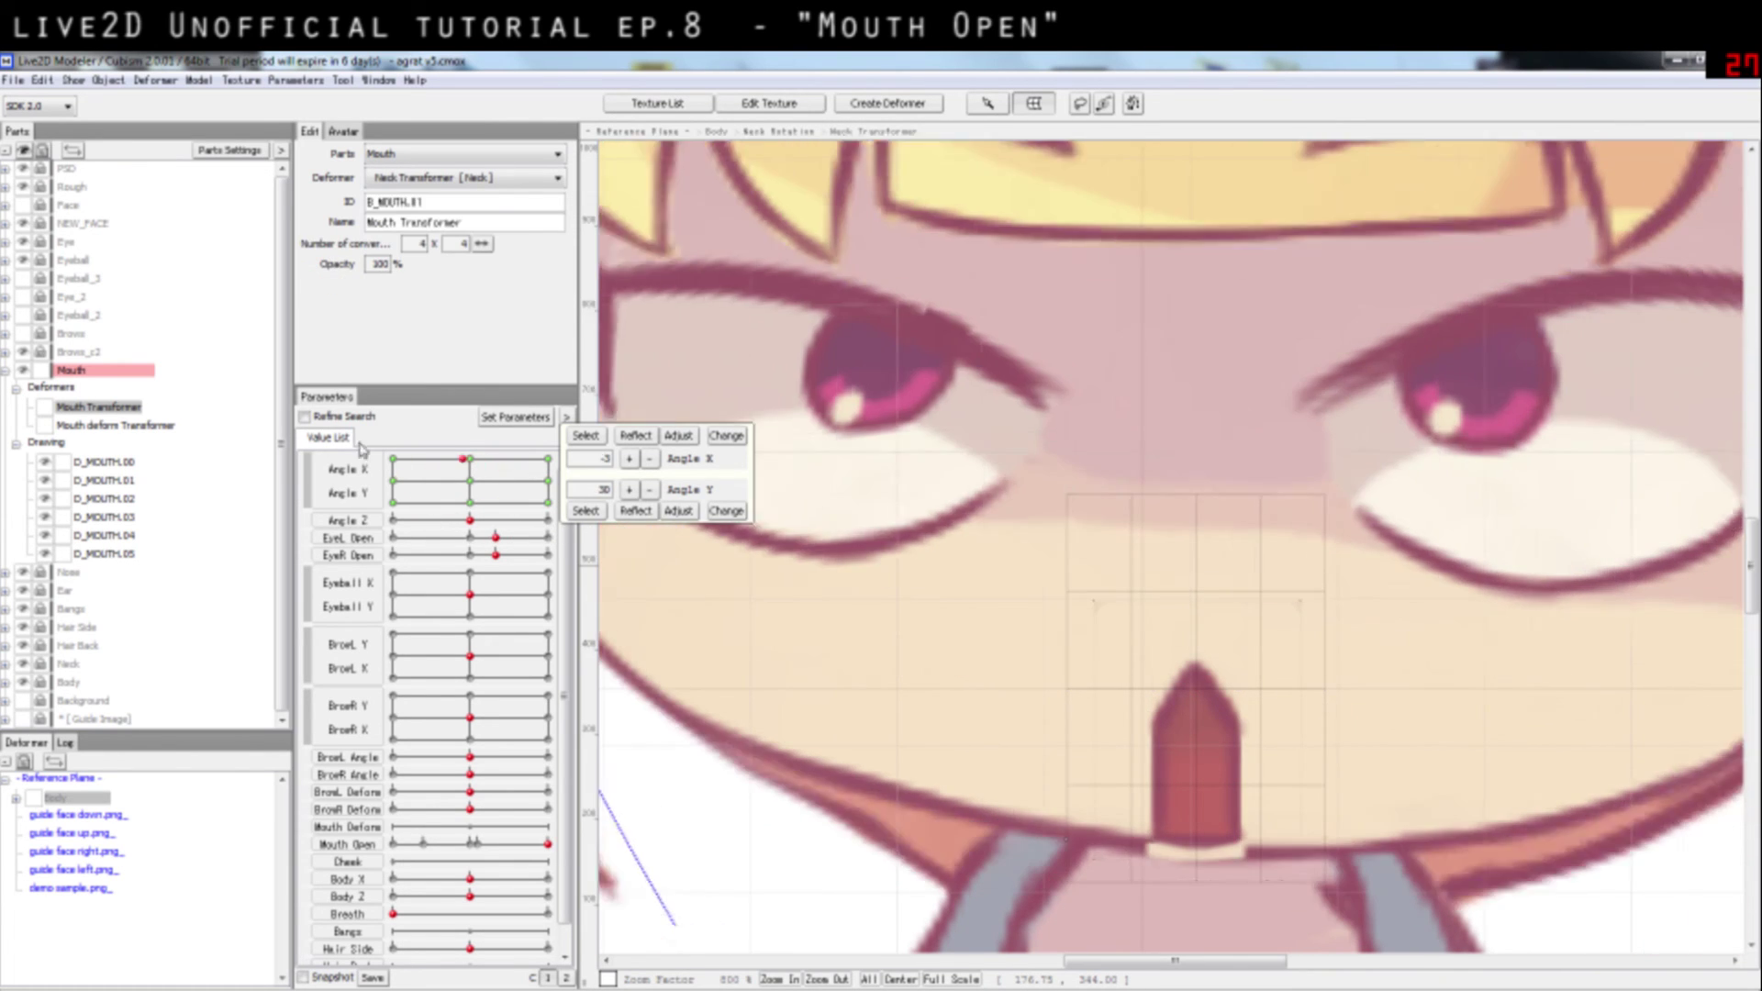
left_click(470, 480)
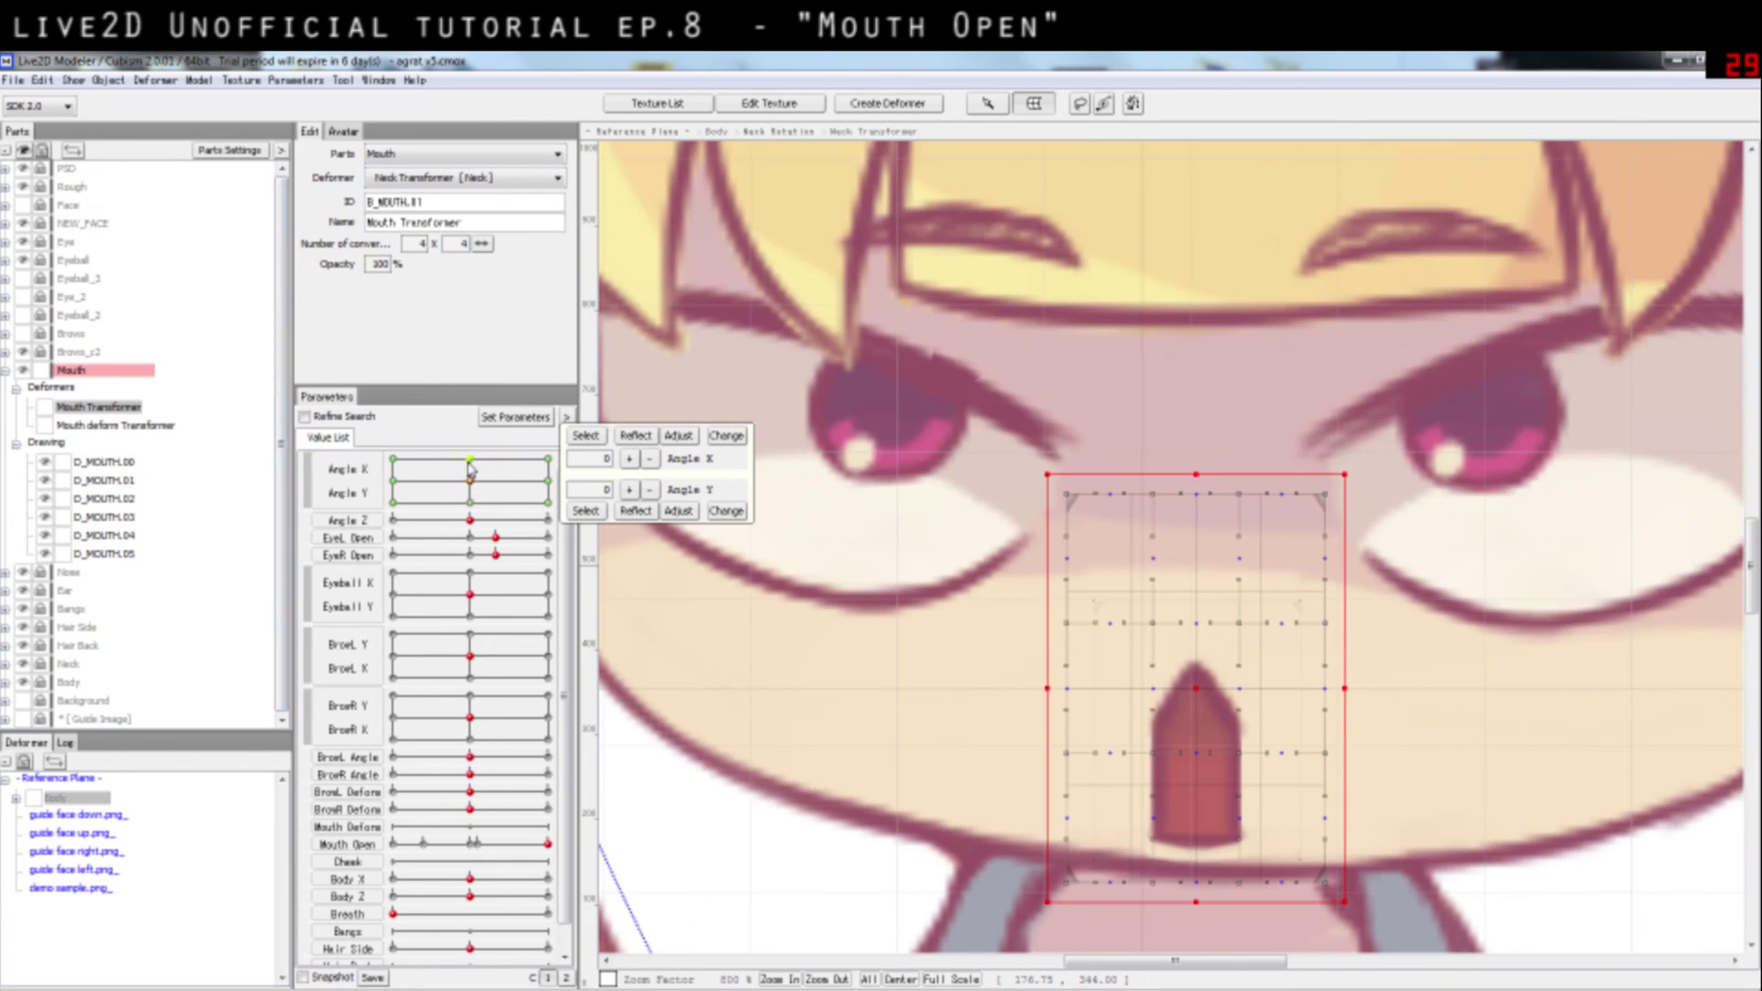
left_click(470, 468)
left_click_drag(1199, 687, 1193, 640)
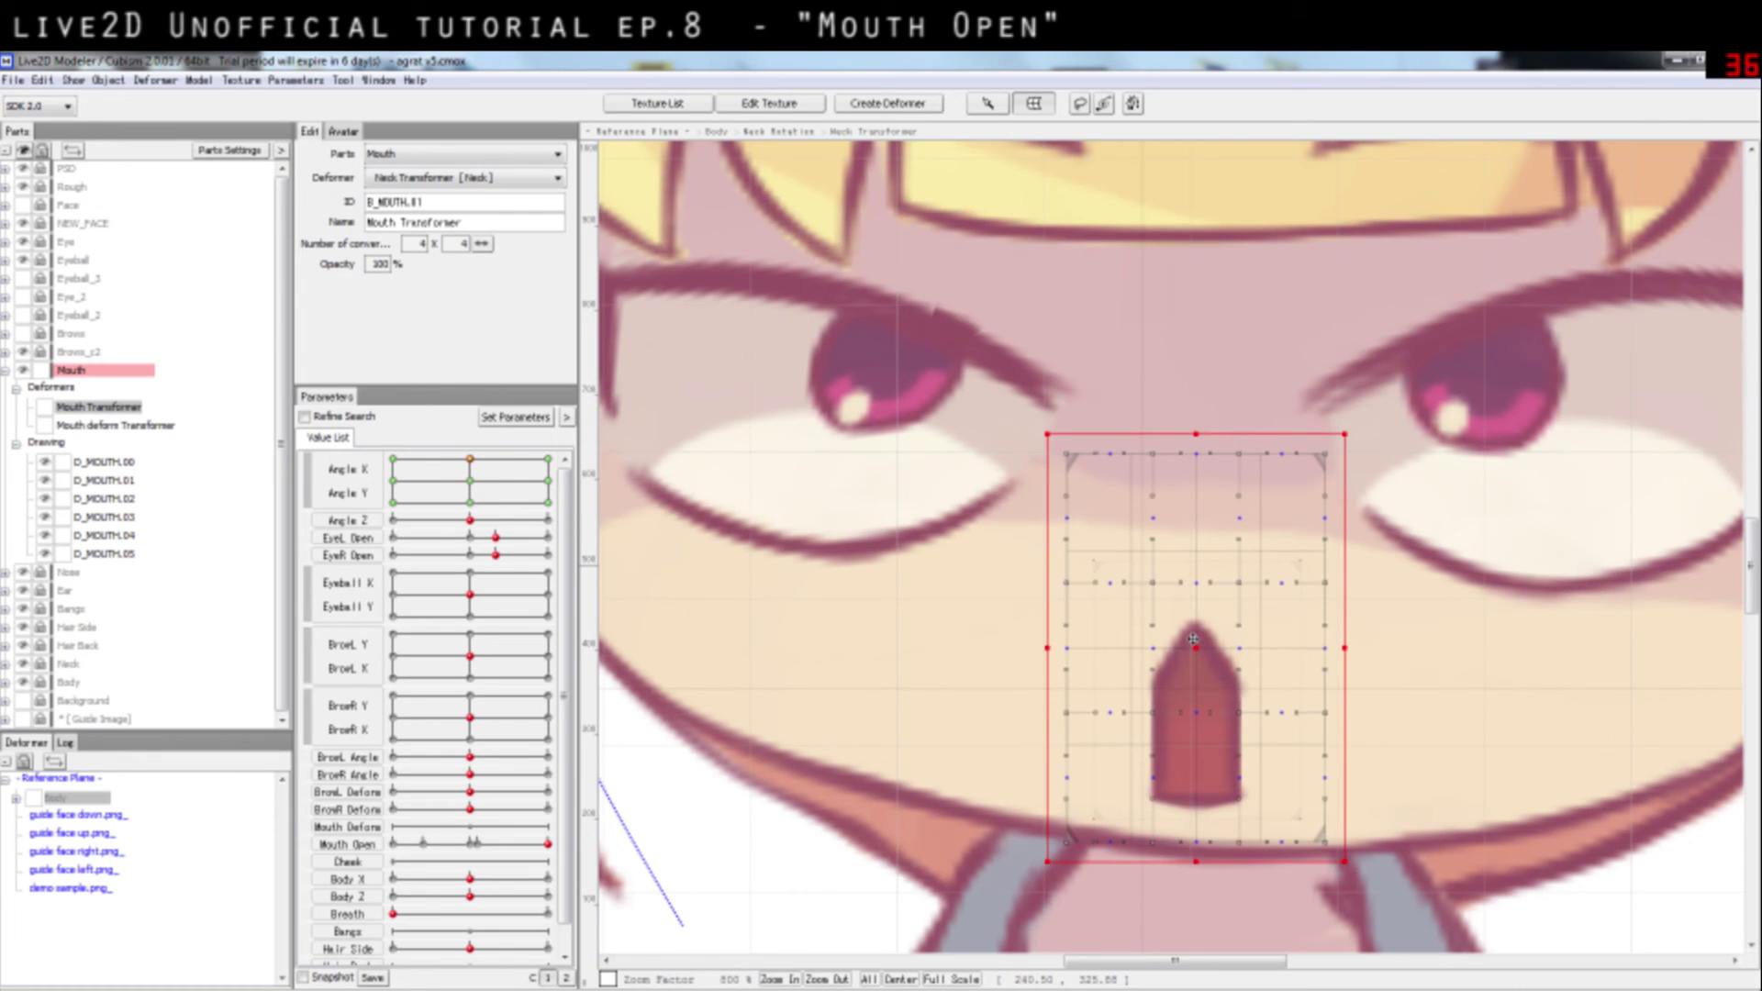
left_click_drag(1193, 639, 1193, 623)
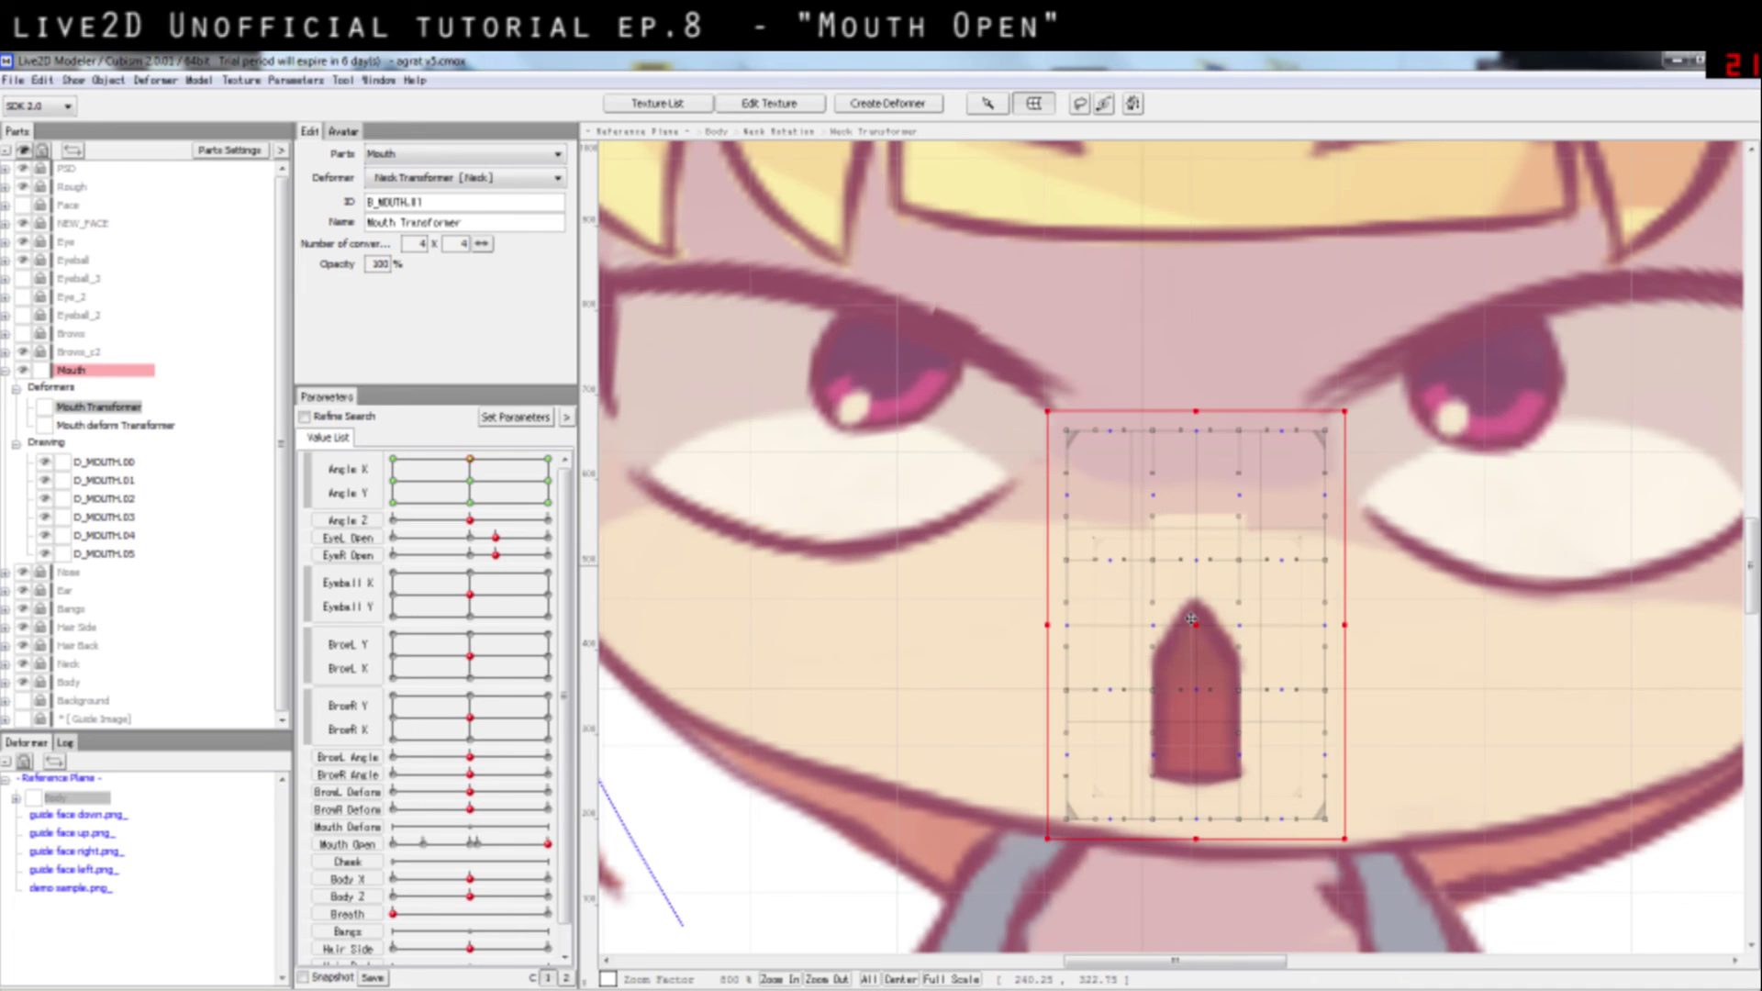
scroll(858, 594, "down", 3)
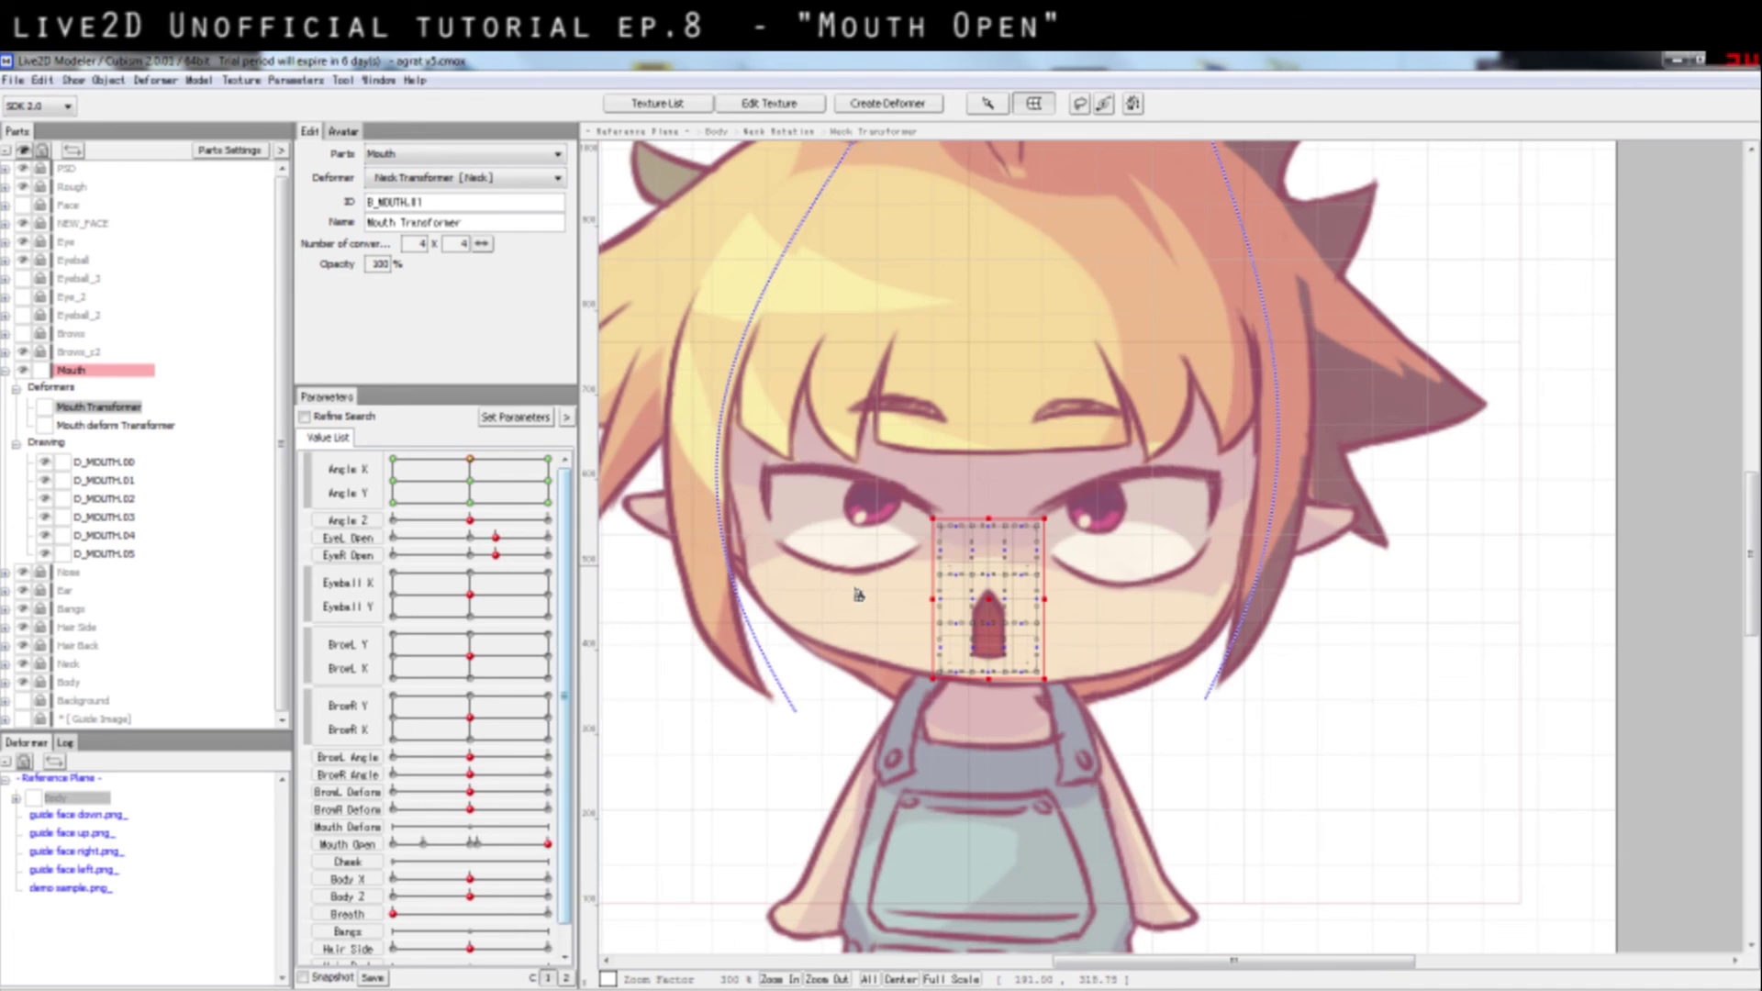
Step: At Angle X 0 and Angle Y 30, lower the top-row control points of the Mouth Transformer into a shallow downward curve
left_click(469, 459)
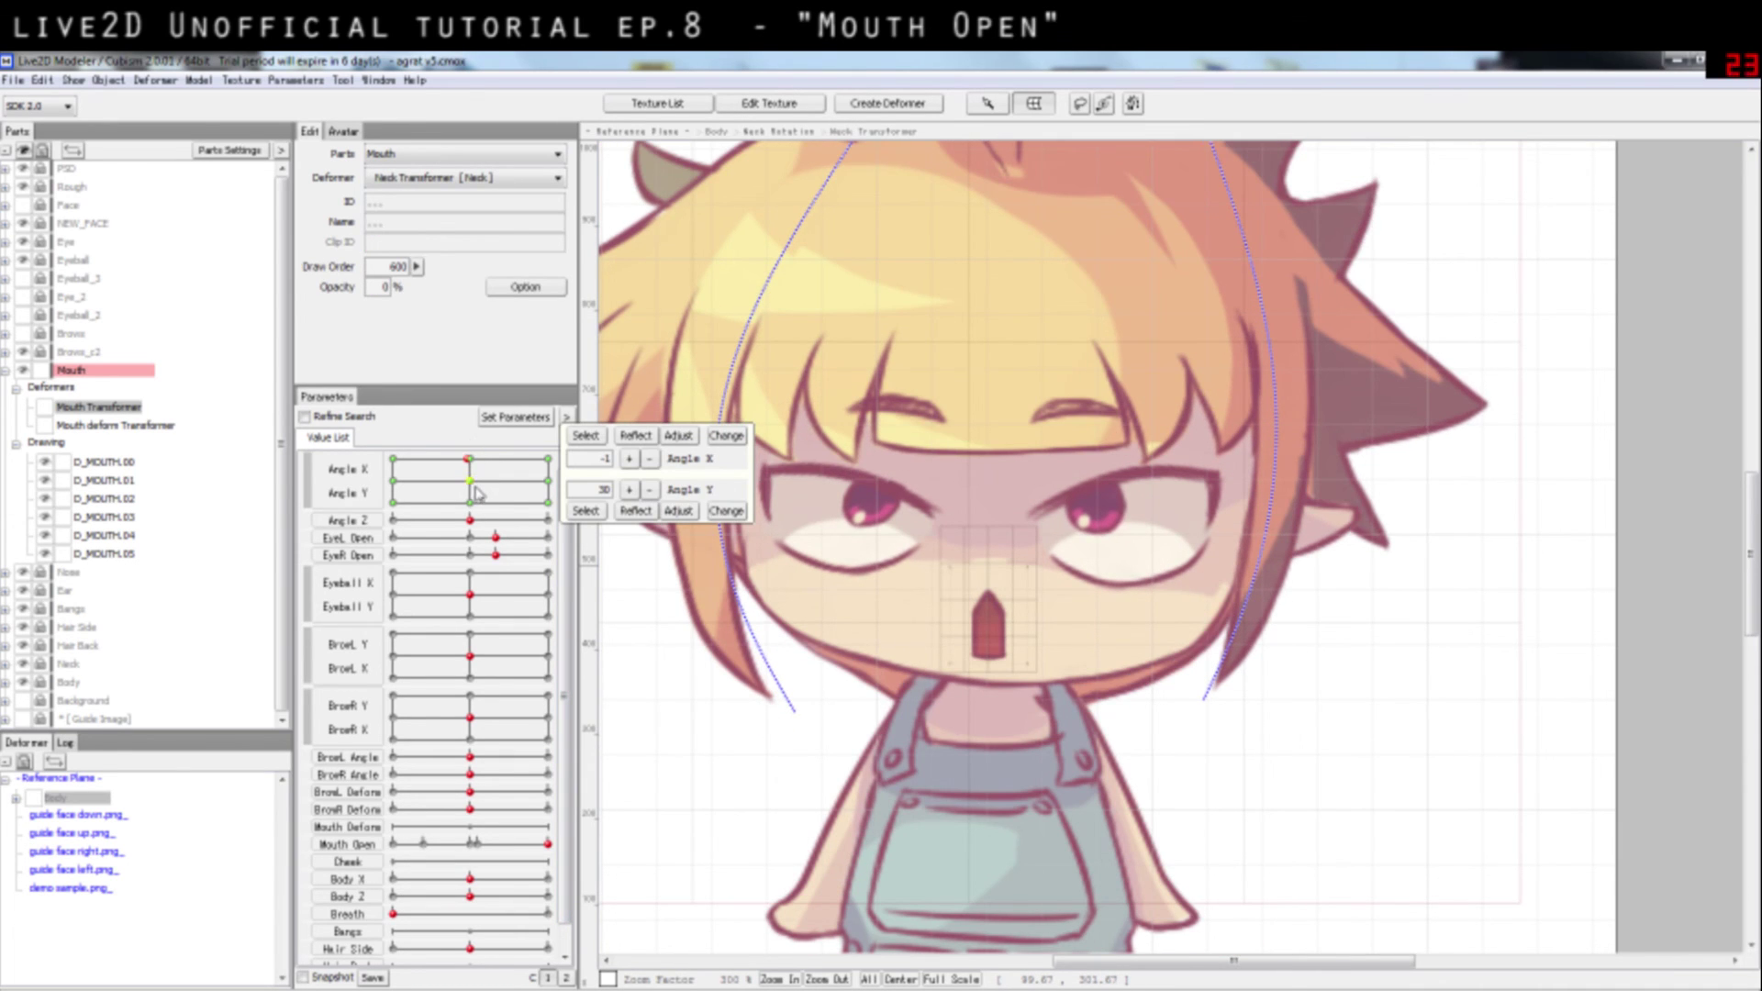
left_click(471, 459)
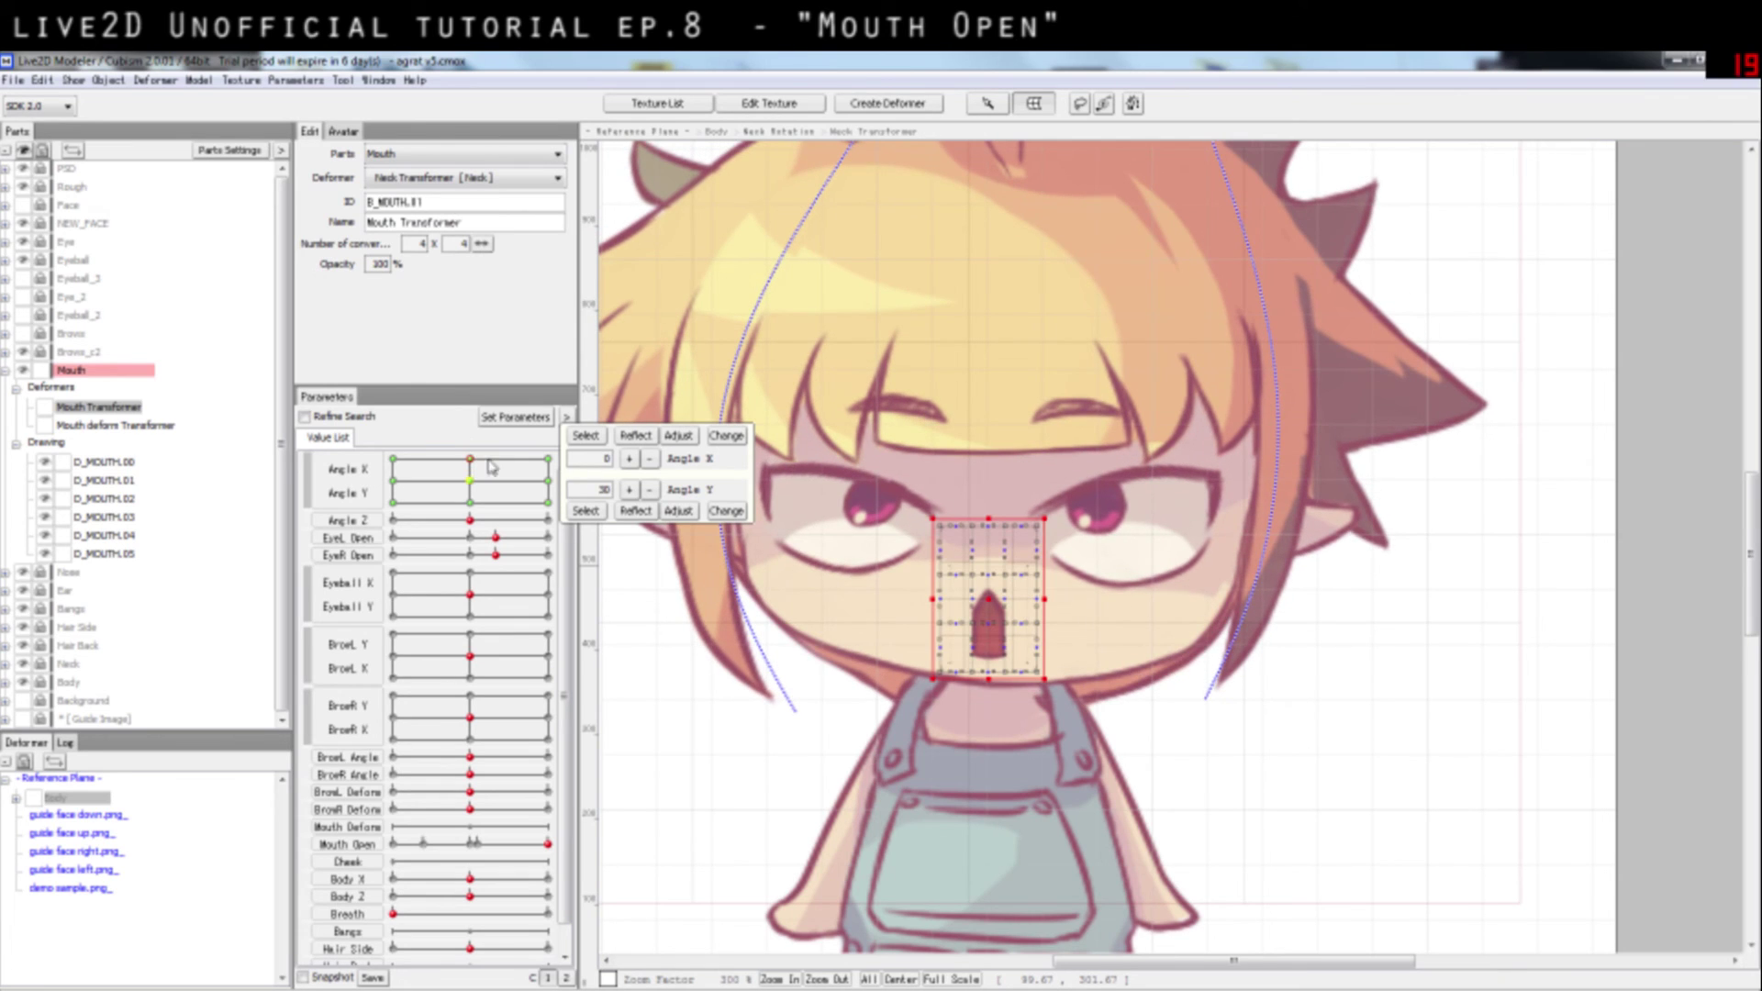
left_click(1158, 556)
scroll(1046, 546, "up", 1)
left_click(1039, 549)
left_click(951, 511)
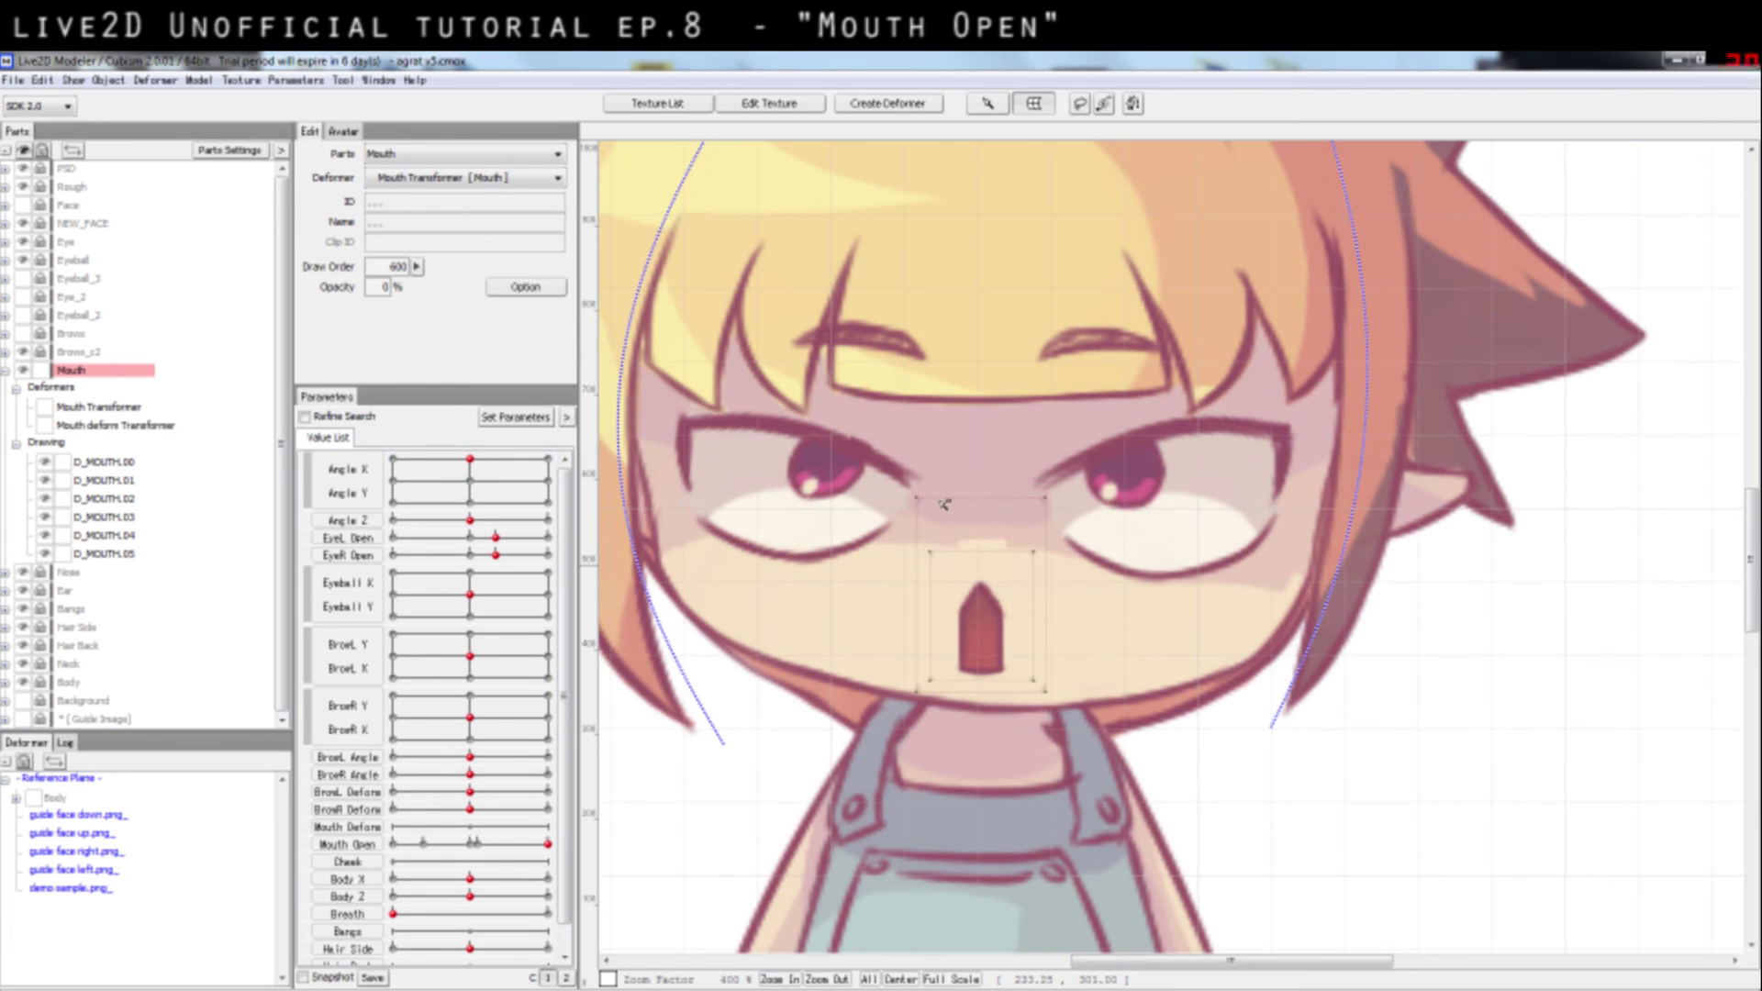
left_click(919, 502)
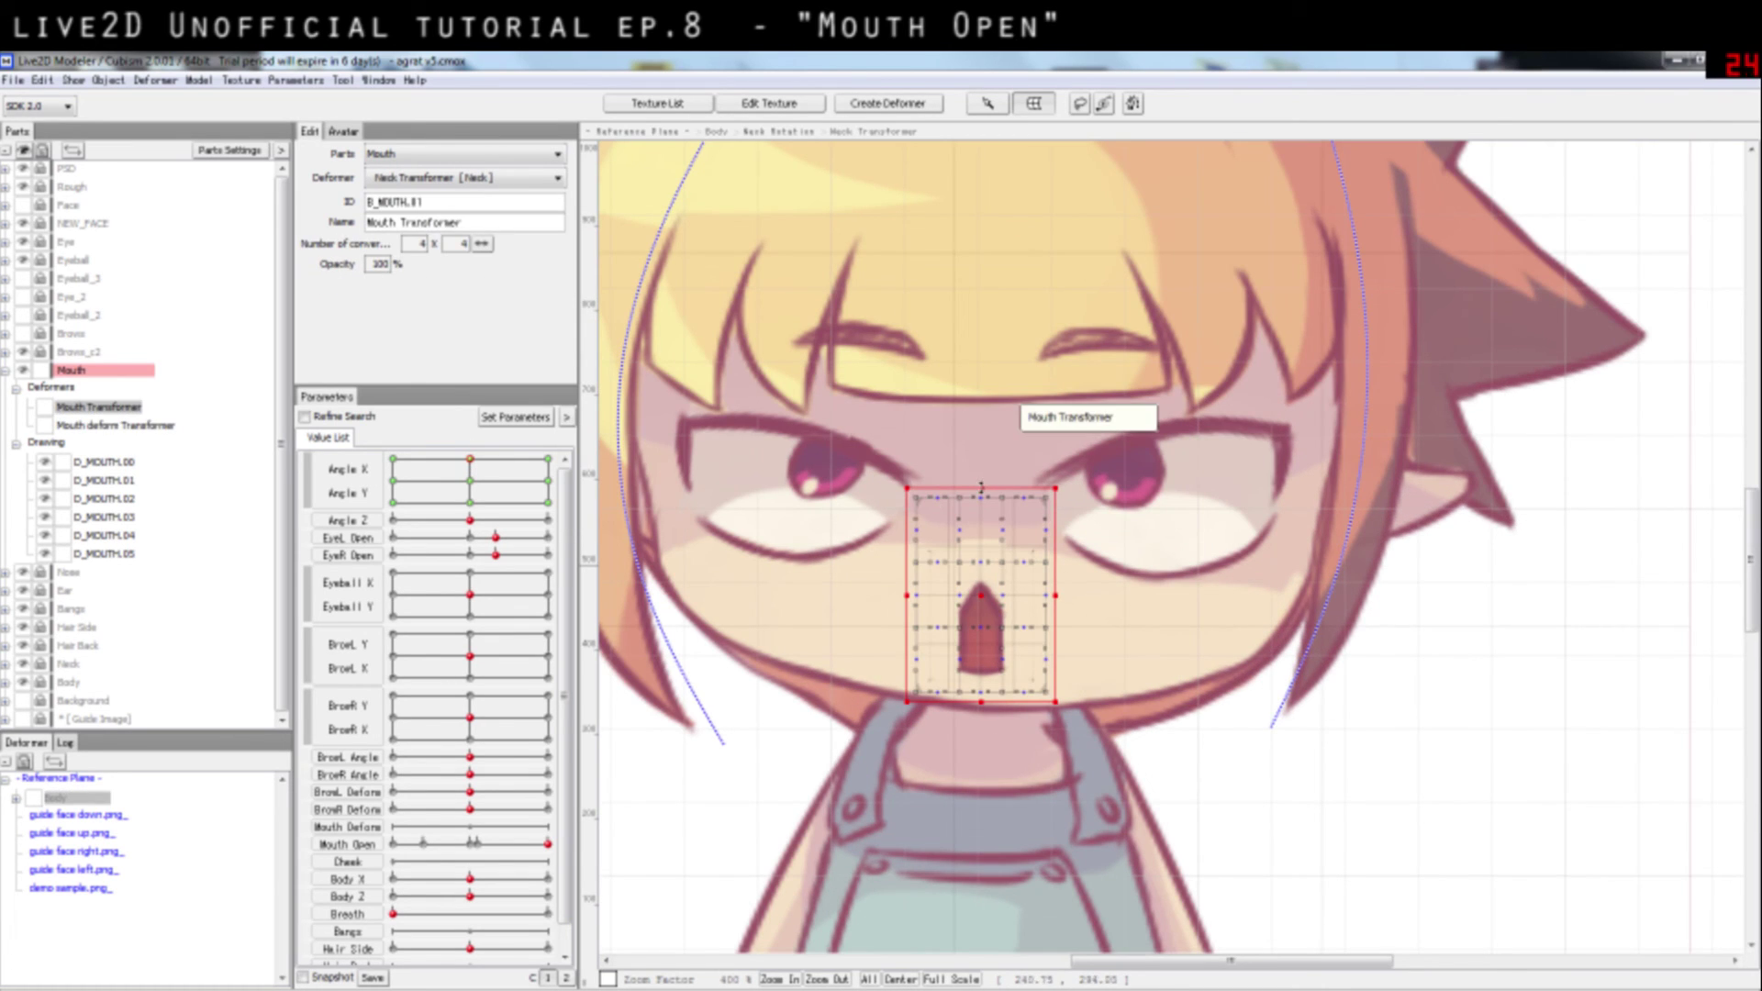
left_click_drag(981, 488, 980, 500)
key("ctrl+z")
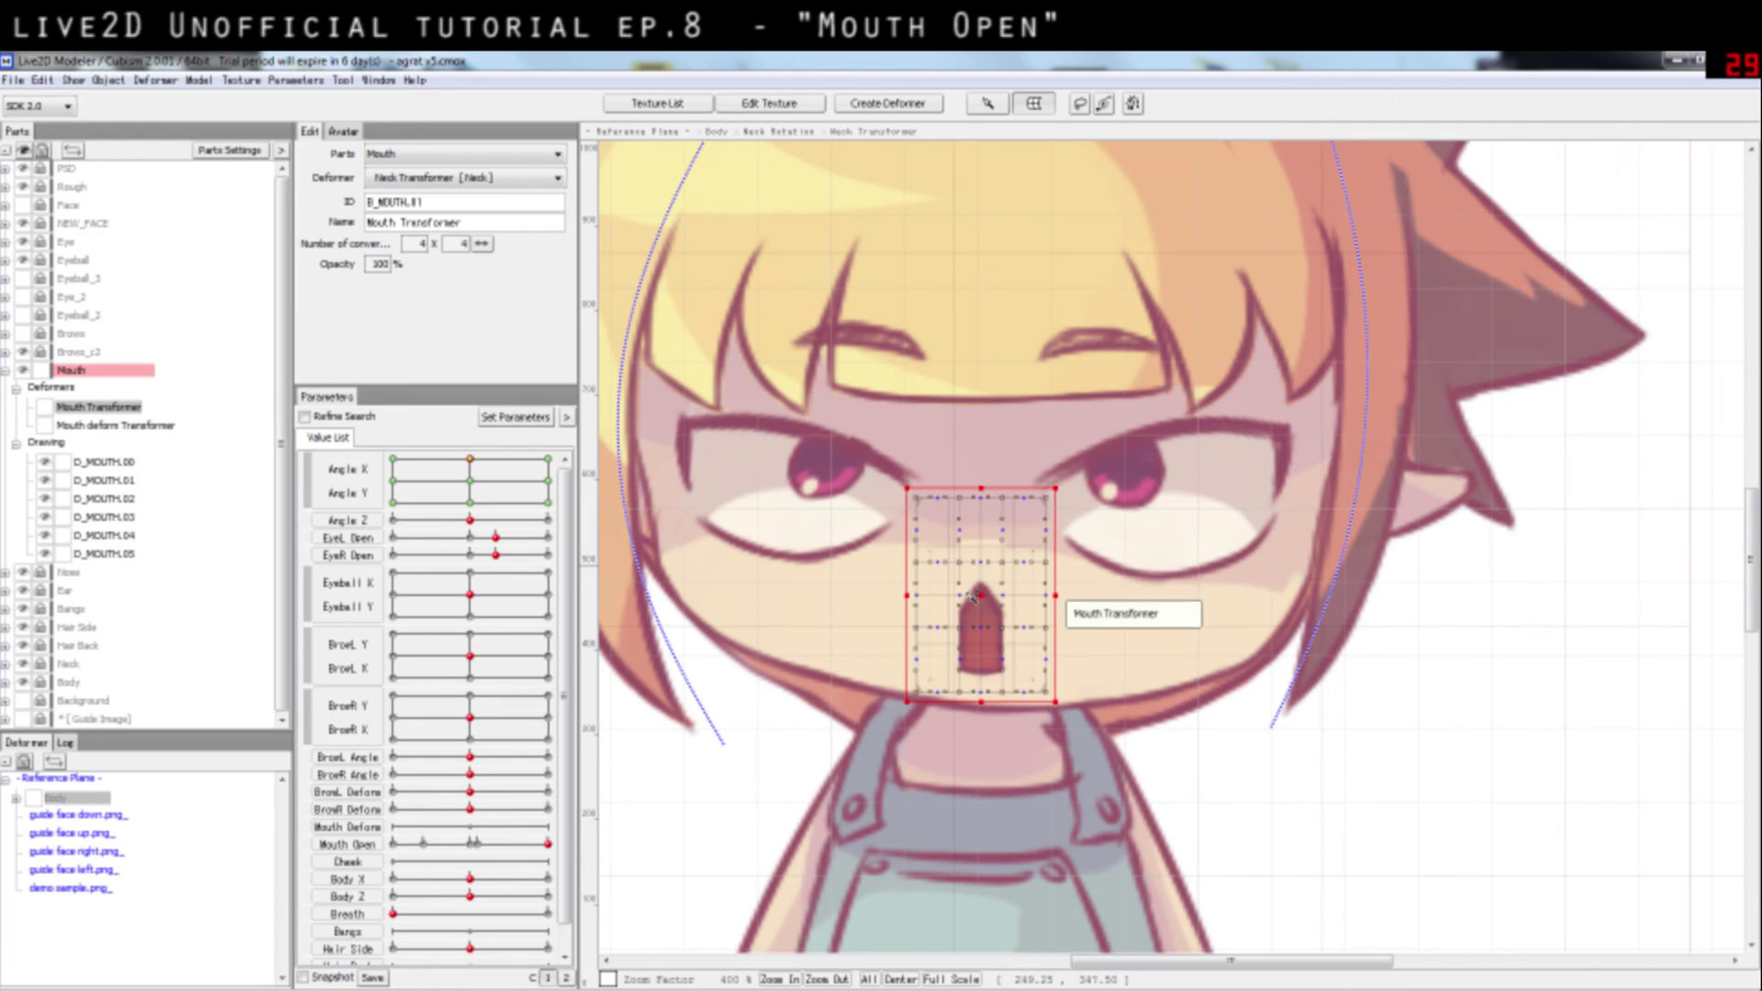
left_click_drag(960, 501, 1007, 525)
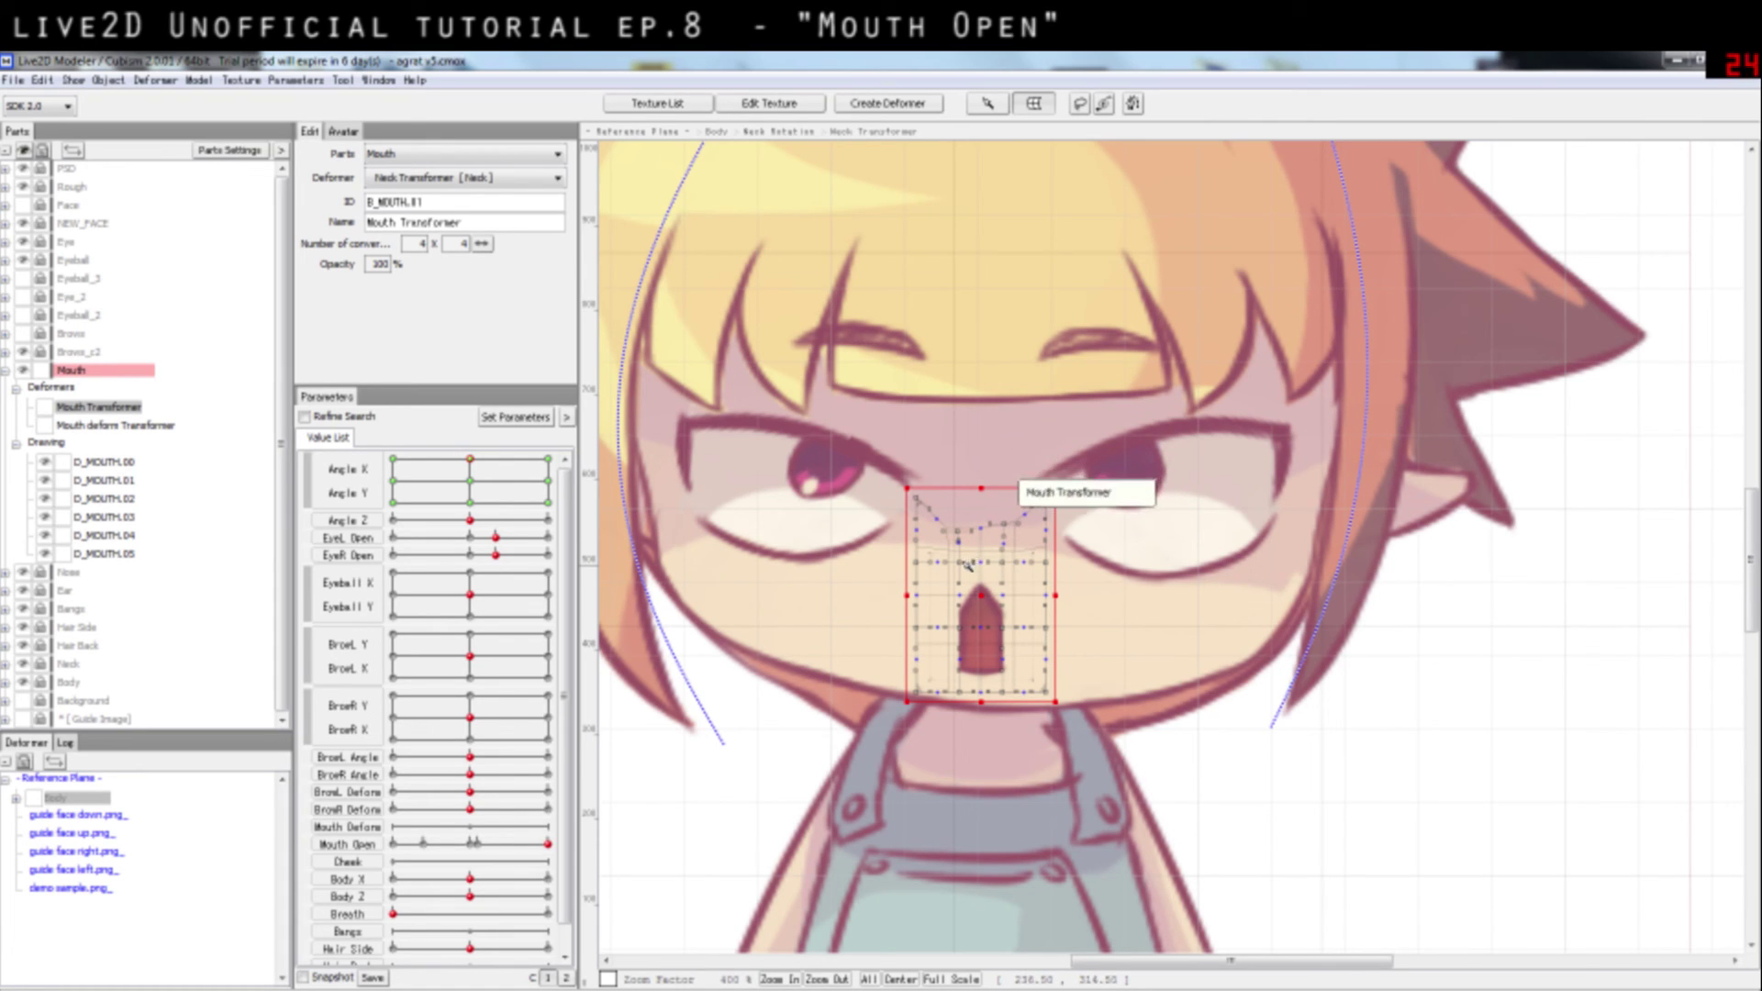
left_click_drag(960, 562, 958, 550)
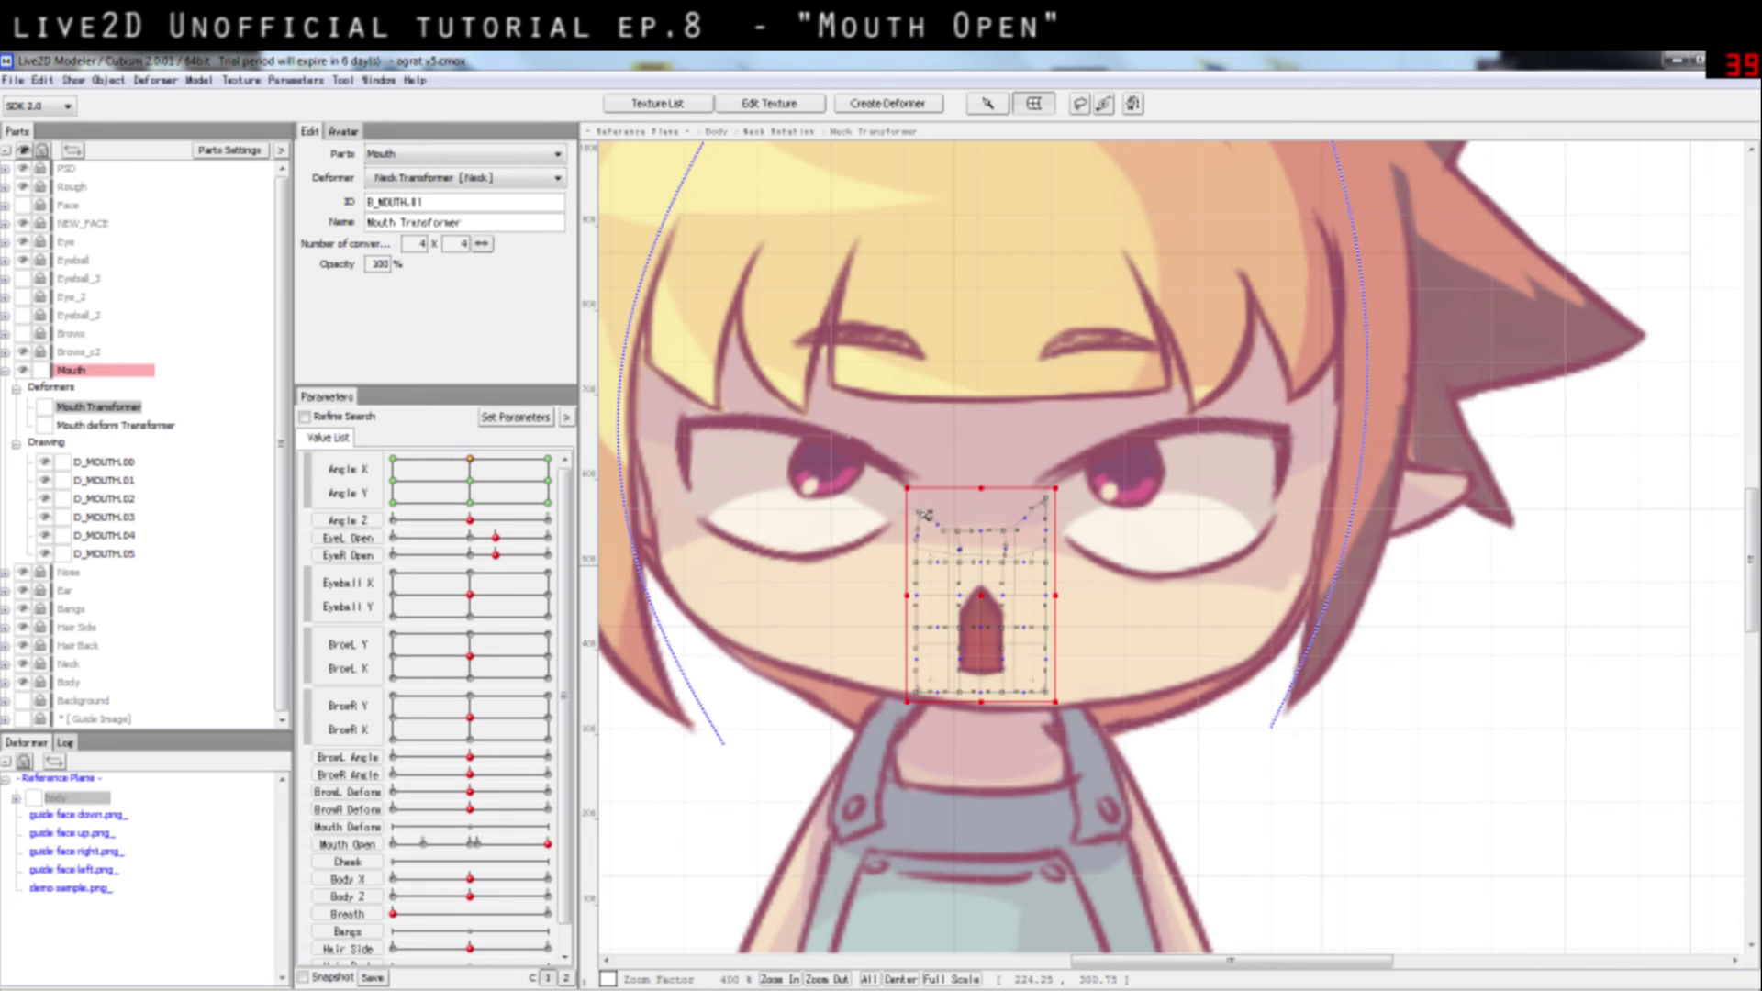
left_click_drag(1045, 498, 1045, 515)
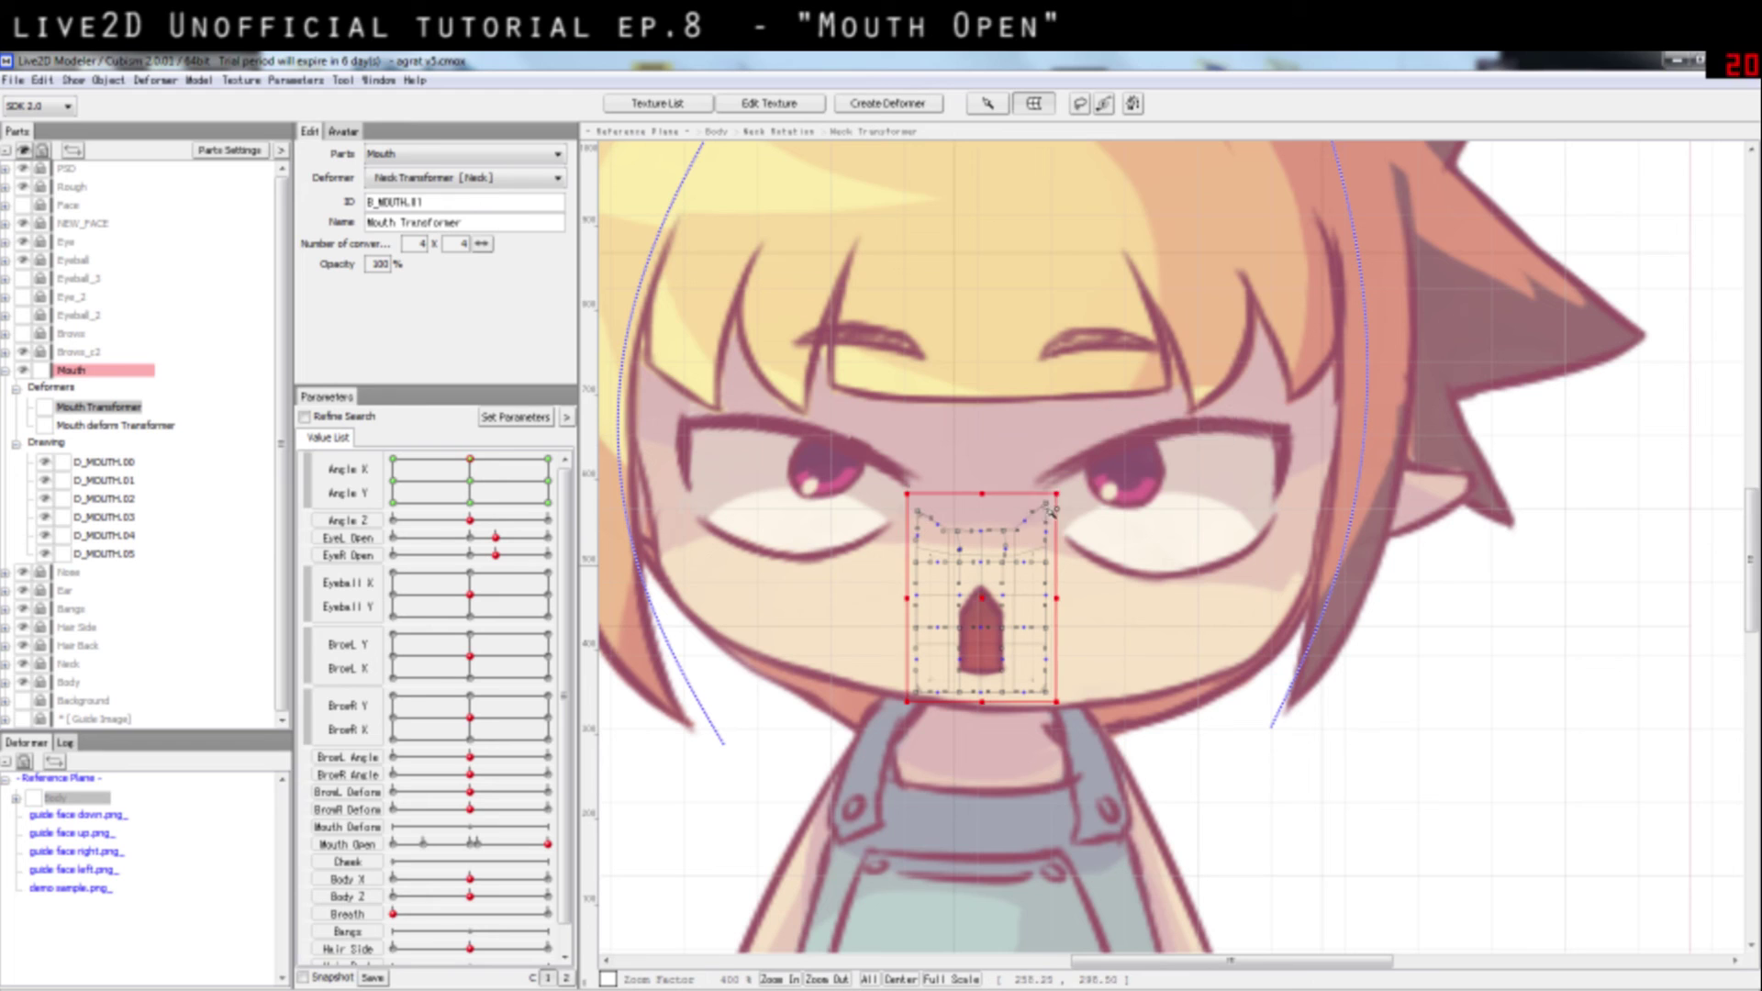
left_click(1242, 592)
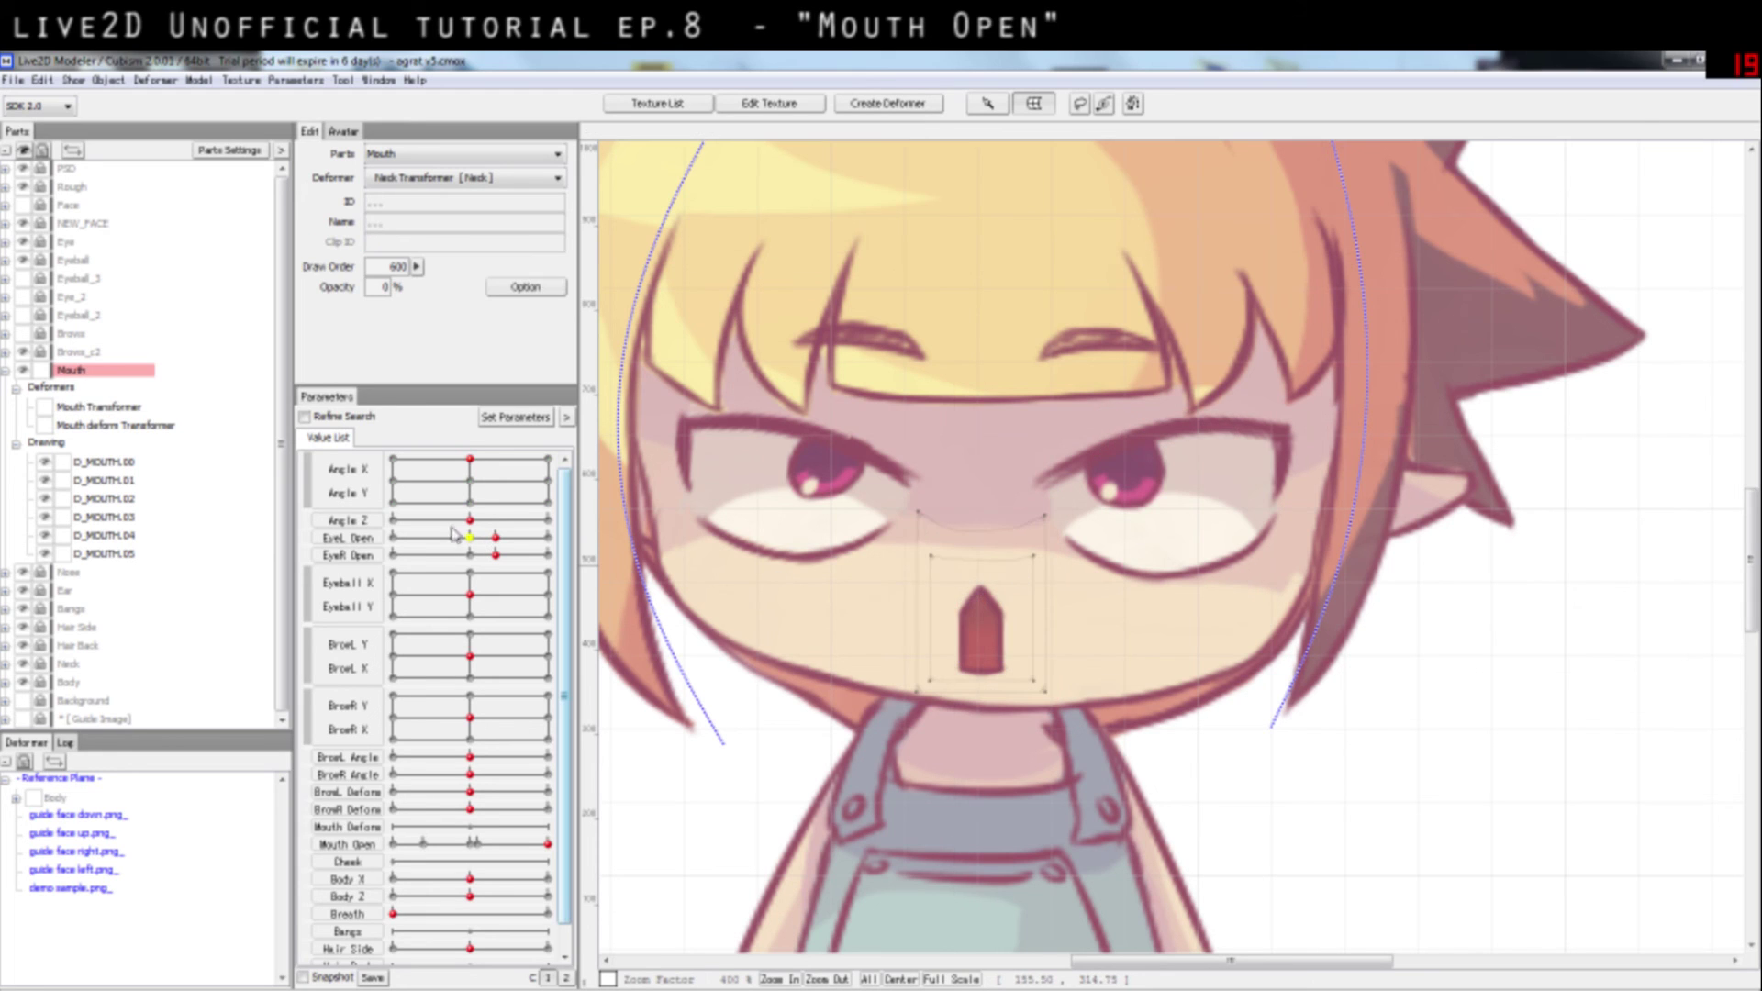
Step: At Angle X 0 and Angle Y -30, move the Mouth Transformer down with the lowered face and compress it from its top edge
mouse_move(469, 491)
left_mouse_down()
mouse_move(469, 457)
mouse_move(470, 480)
left_mouse_up()
left_click(99, 408)
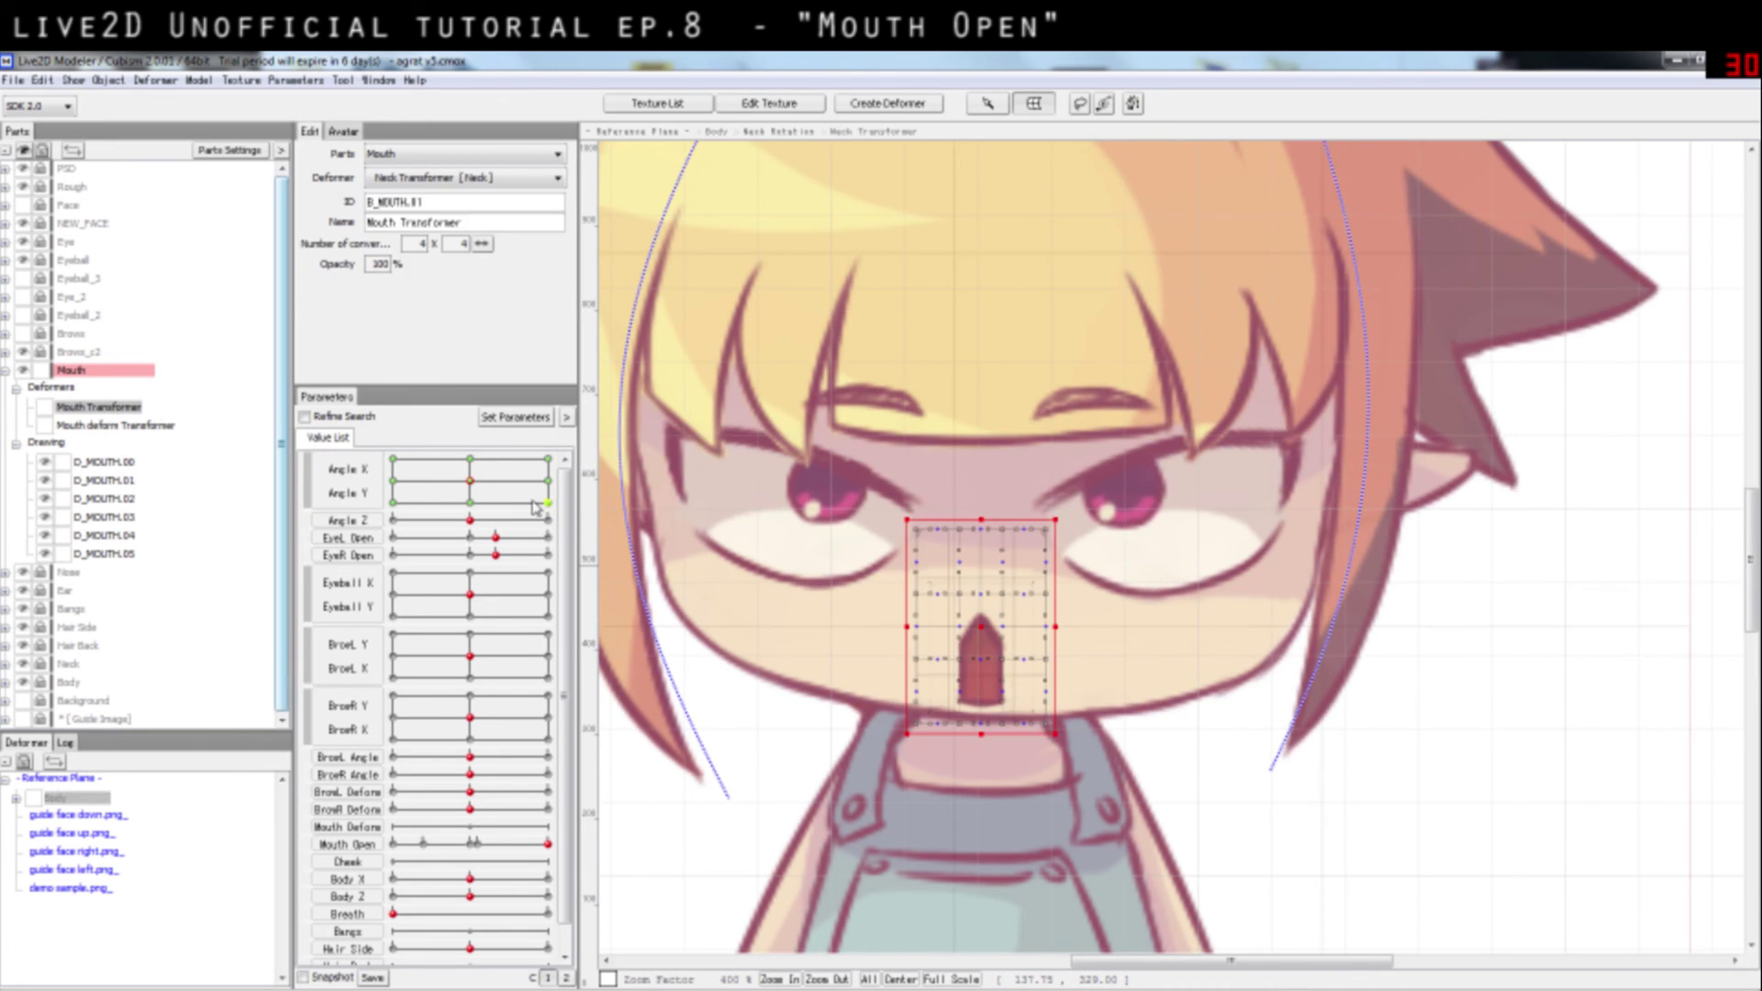
left_click(469, 503)
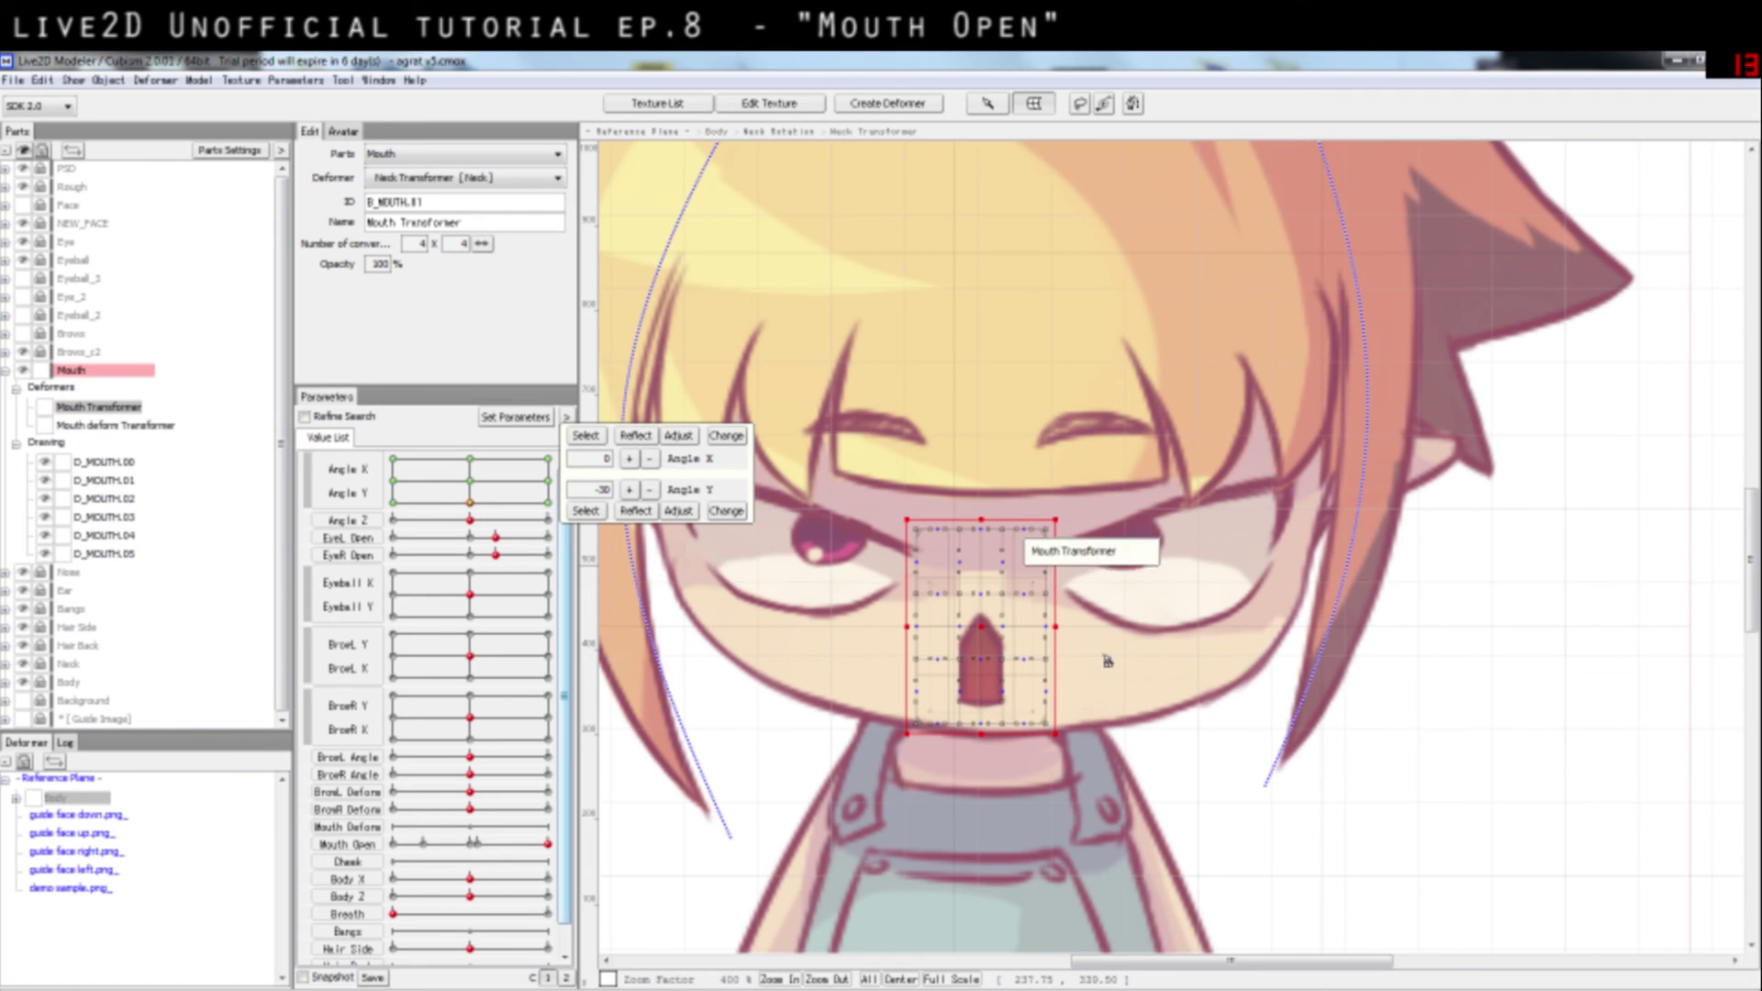
left_click_drag(982, 624, 982, 638)
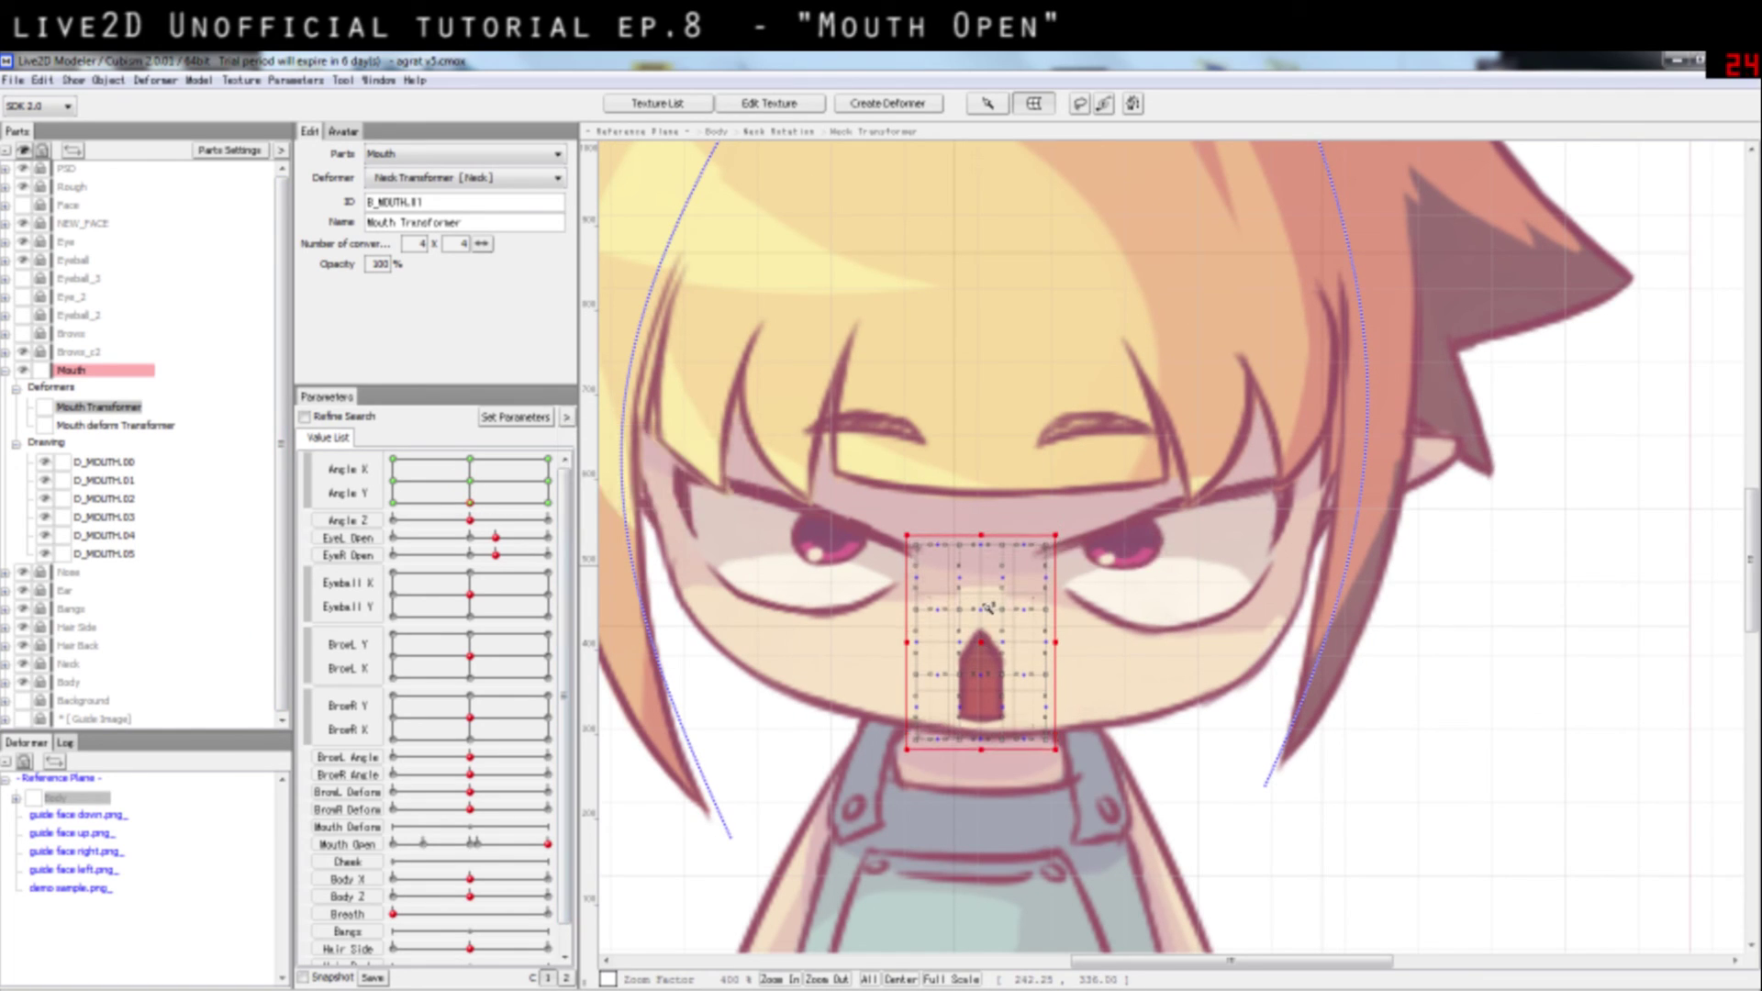
left_click_drag(983, 534, 983, 544)
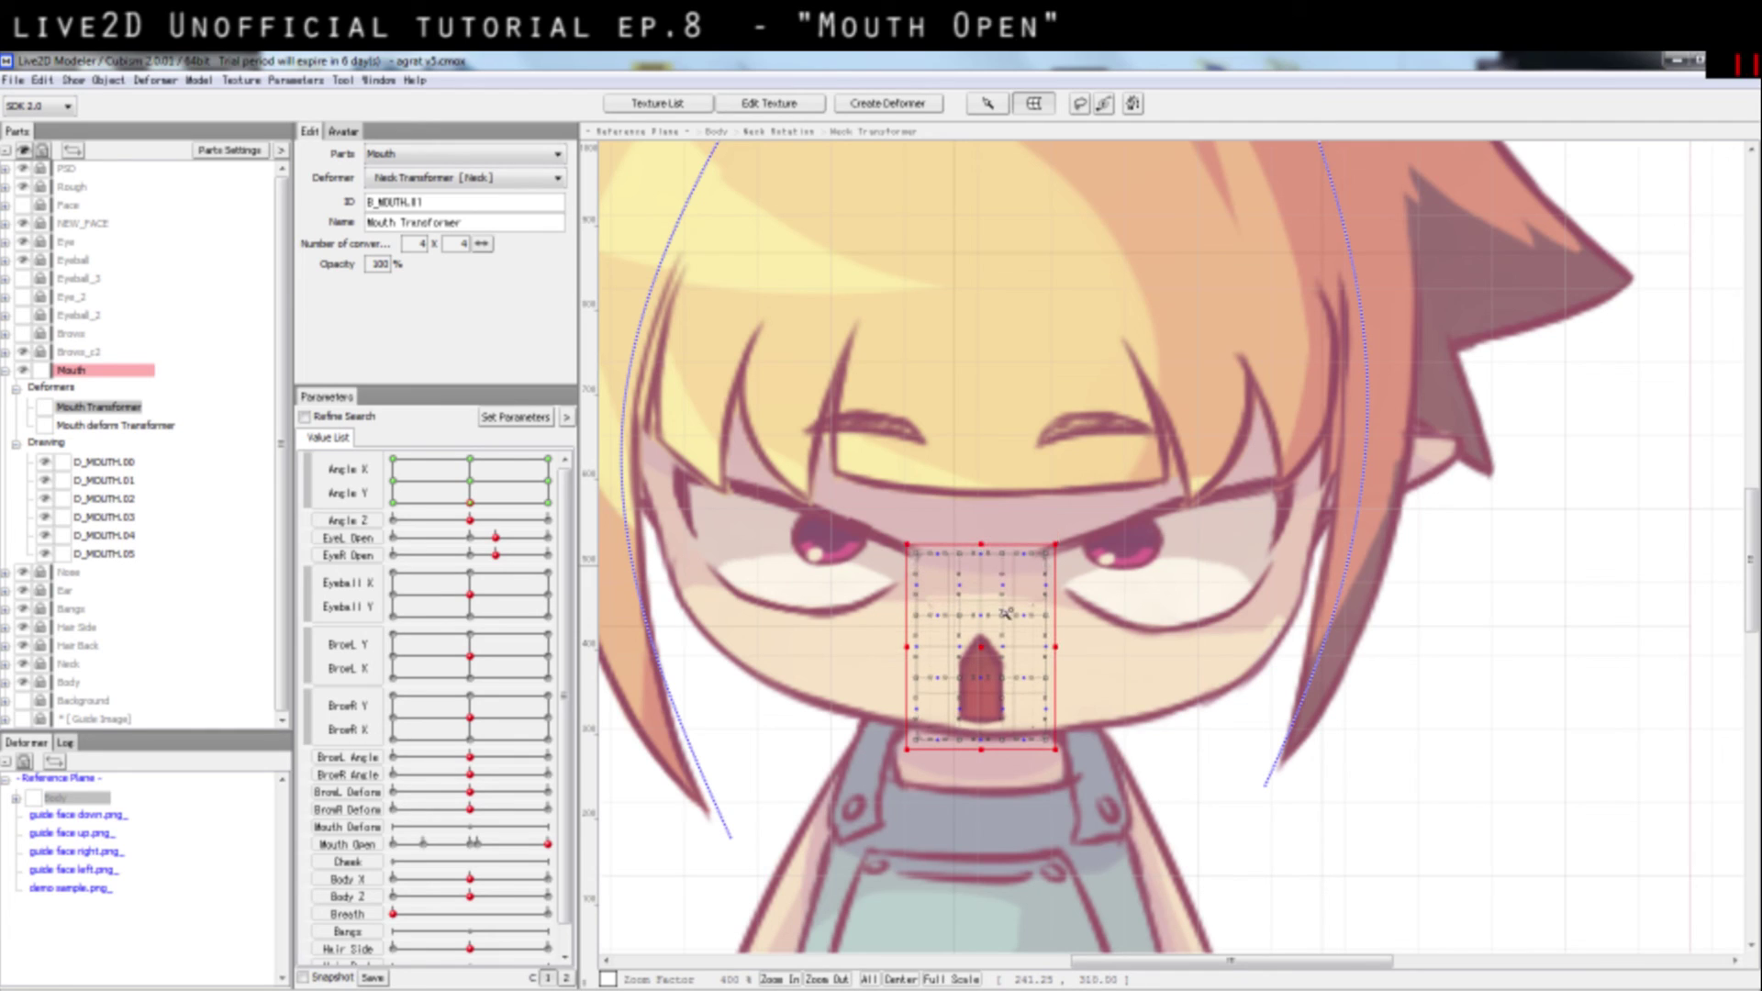
Step: Draw the Mouth Transformer's lower corners inward, lower its top row of points and adjust the row above the mouth
left_click_drag(918, 739, 938, 741)
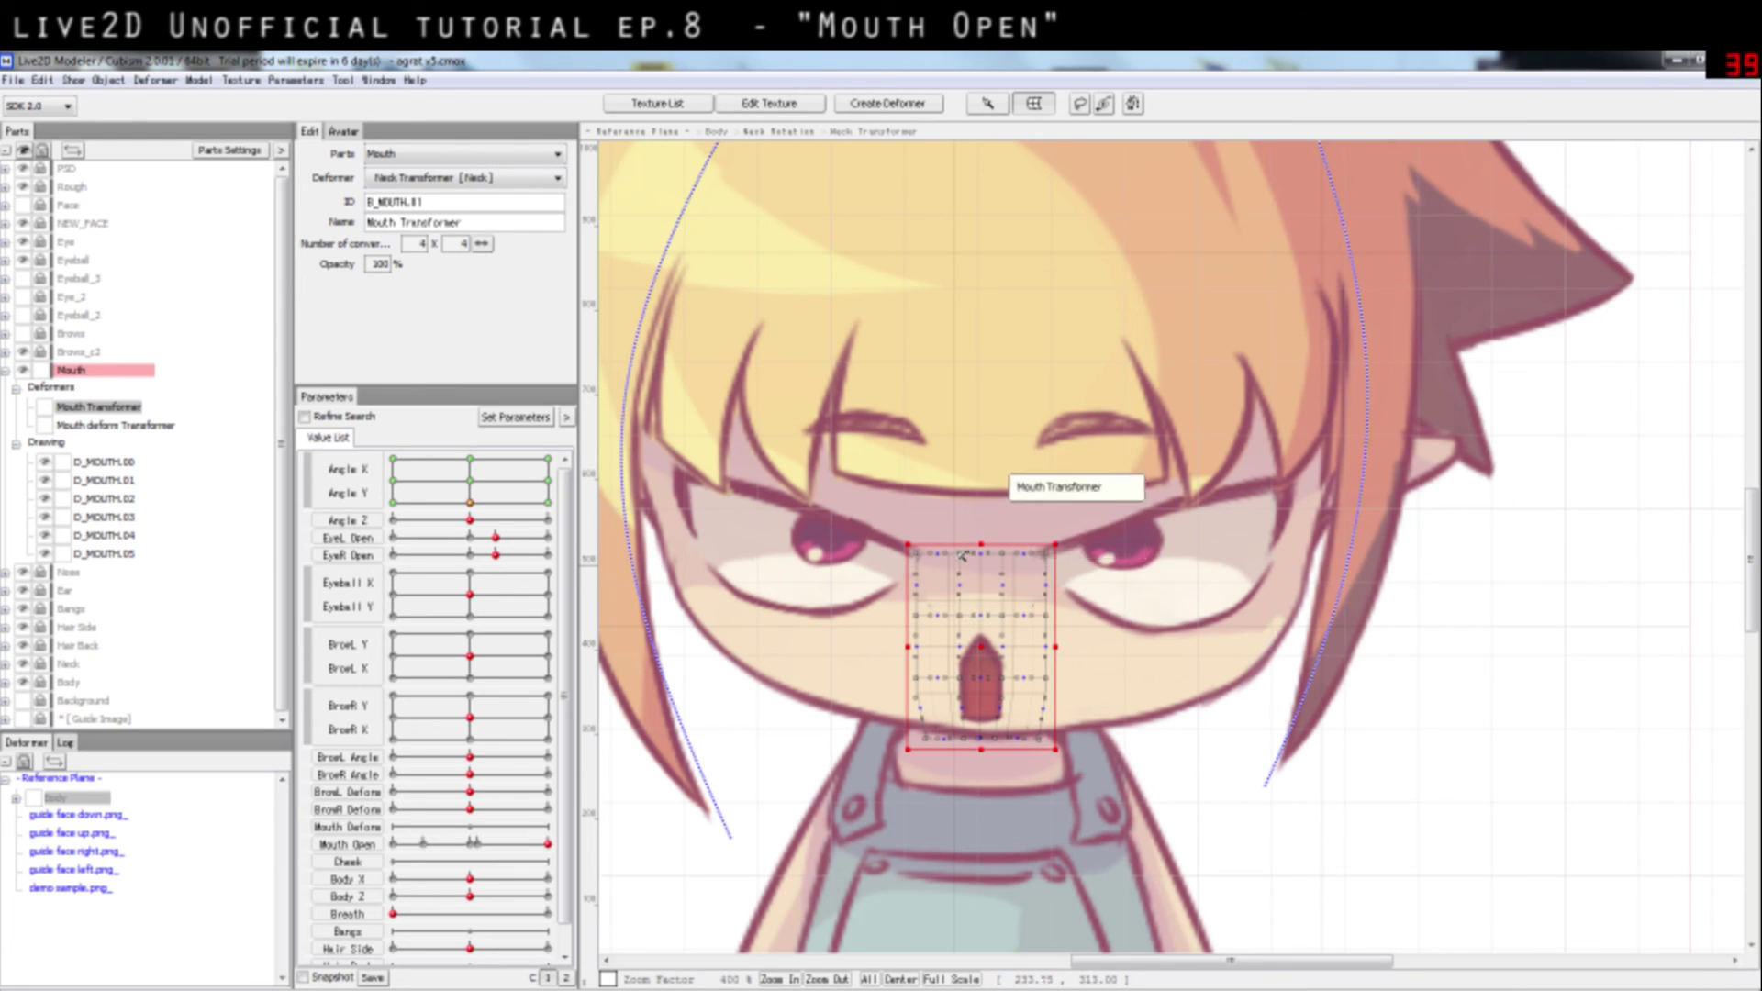
left_click_drag(1004, 558, 921, 579)
left_click_drag(1045, 554, 1049, 576)
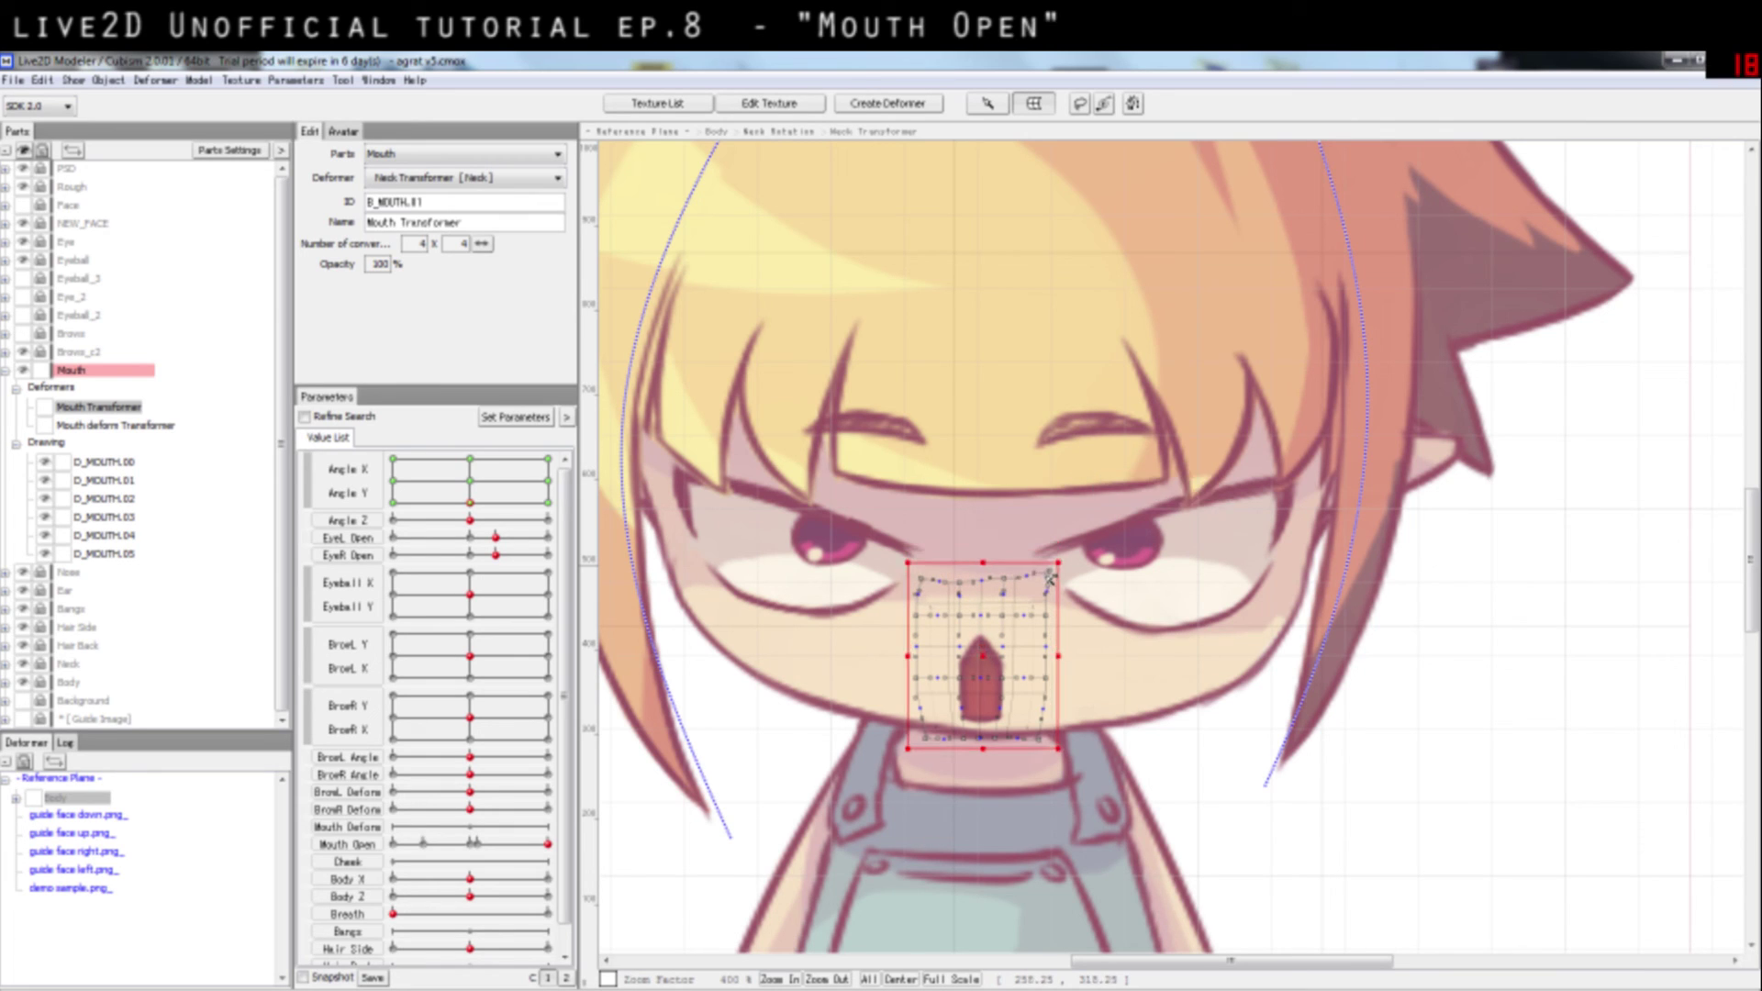
left_click(964, 622)
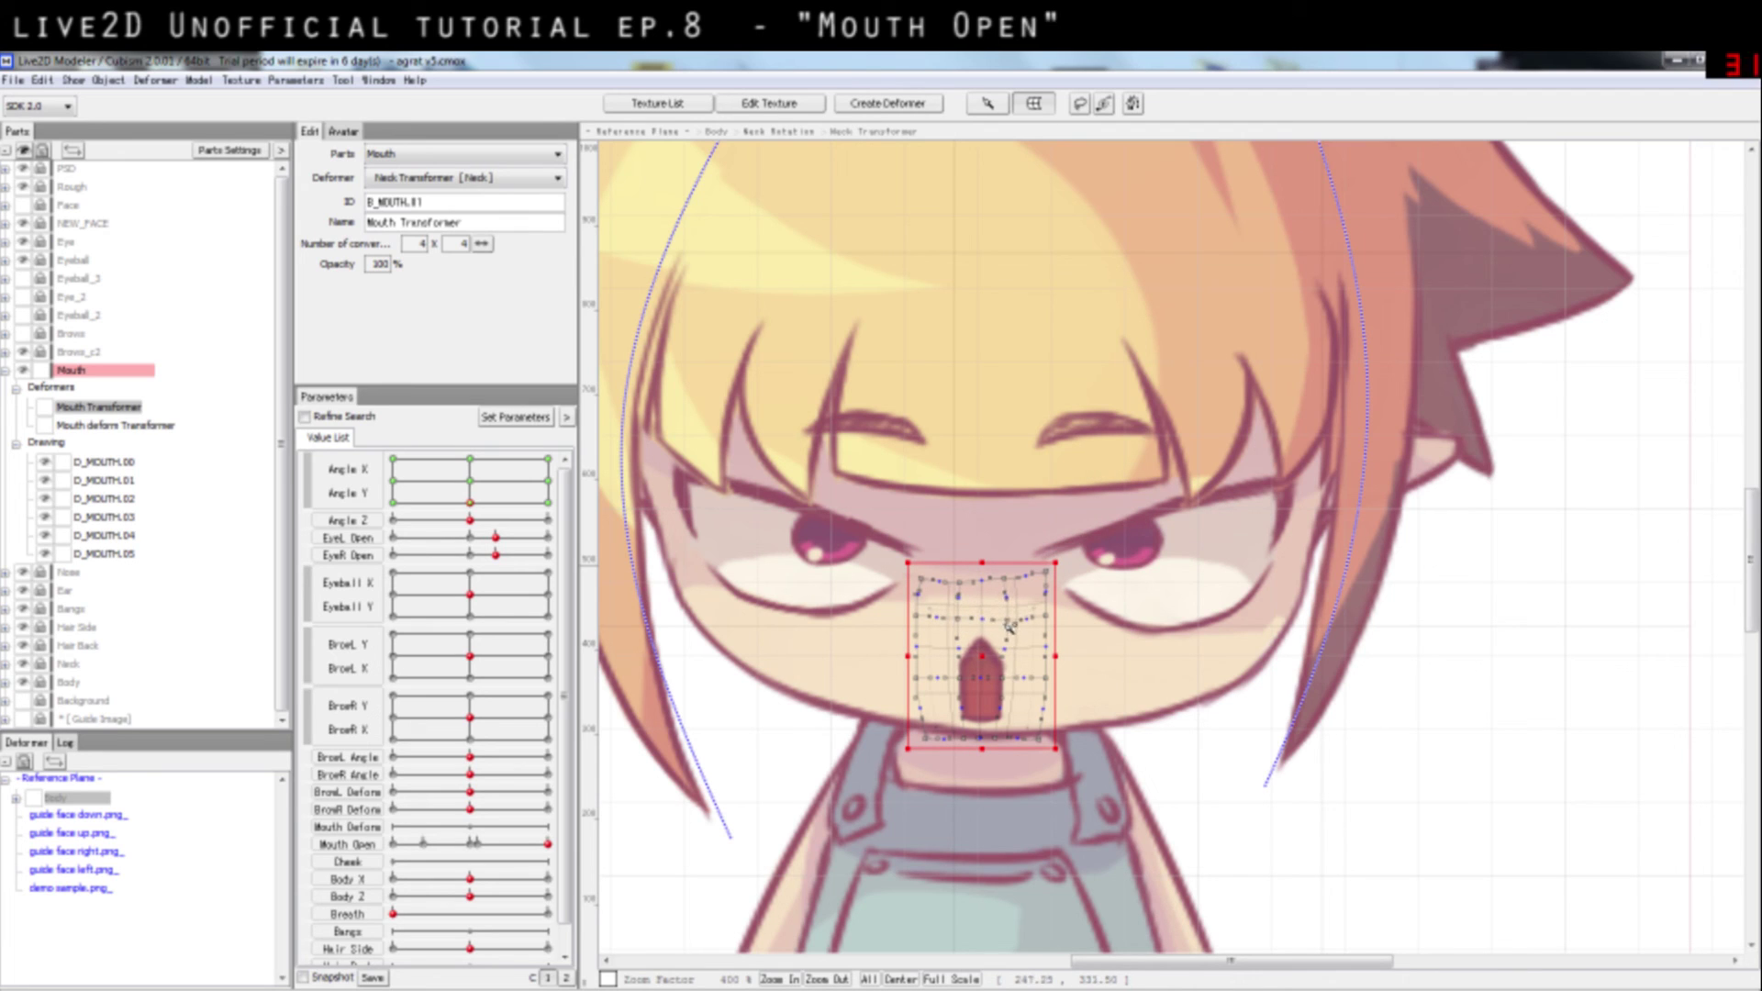
left_click(1206, 643)
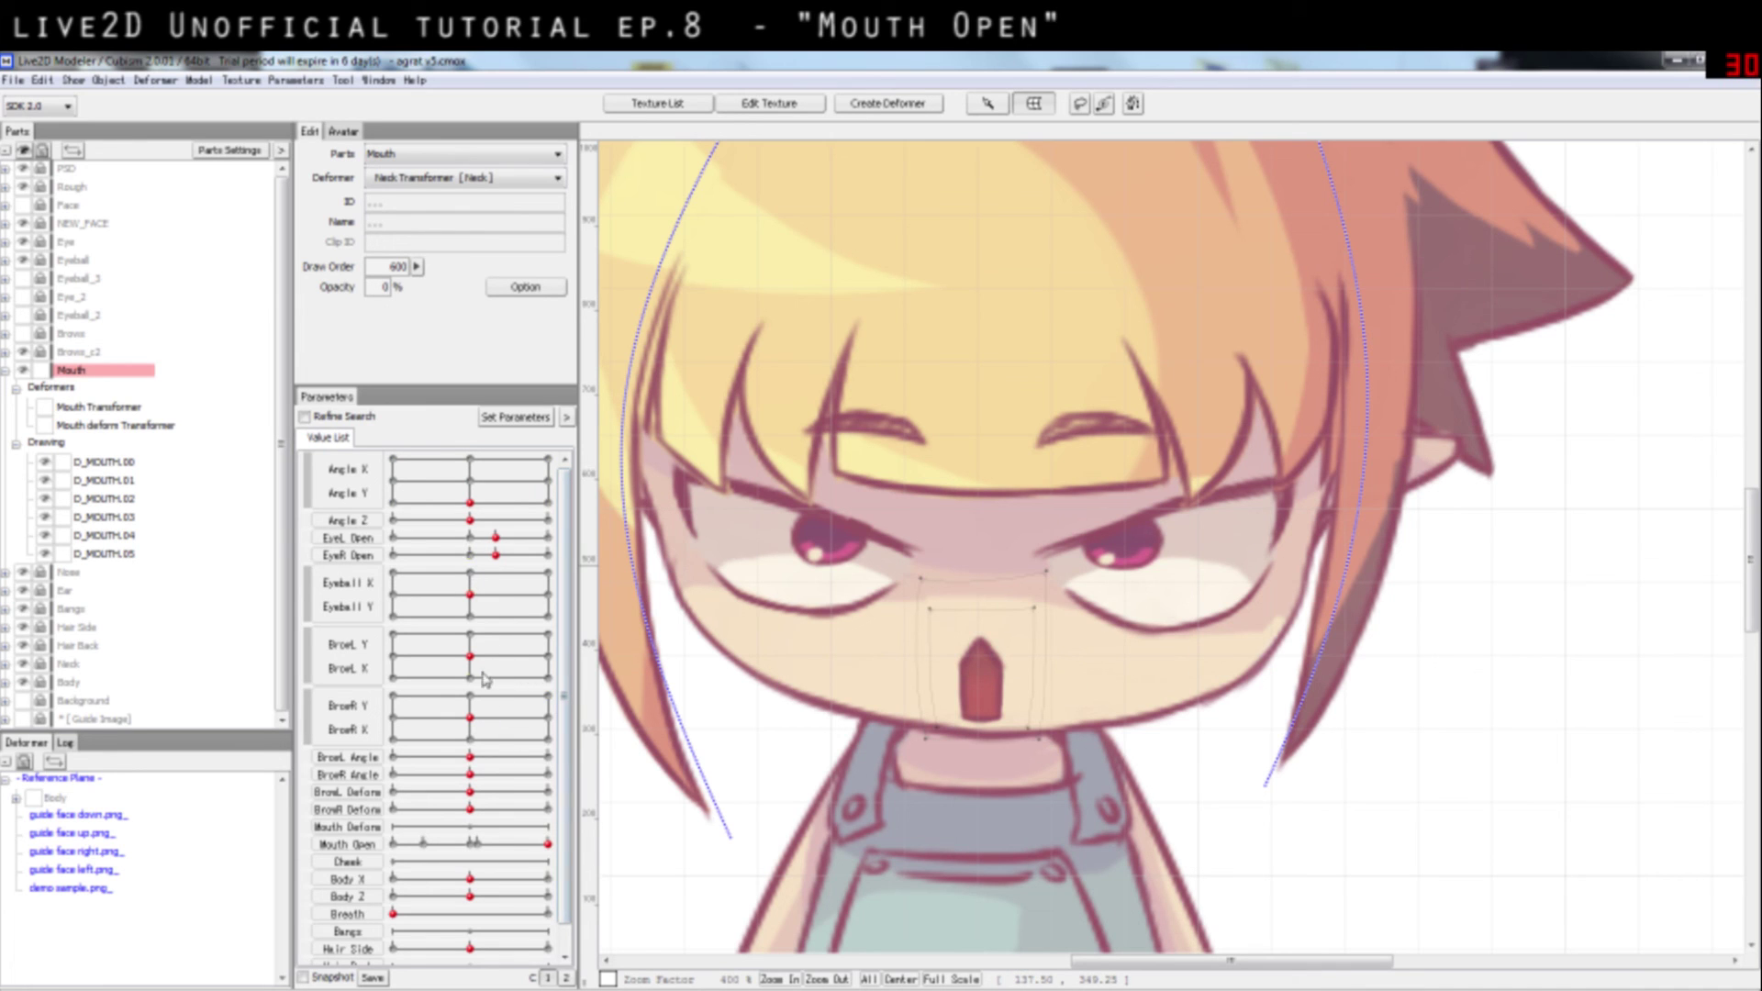
Step: Raise the Mouth Transformer slightly at Angle Y 30, and compress it further from the top at Angle Y -30
mouse_move(470, 486)
left_mouse_down()
mouse_move(476, 532)
mouse_move(468, 466)
left_mouse_up()
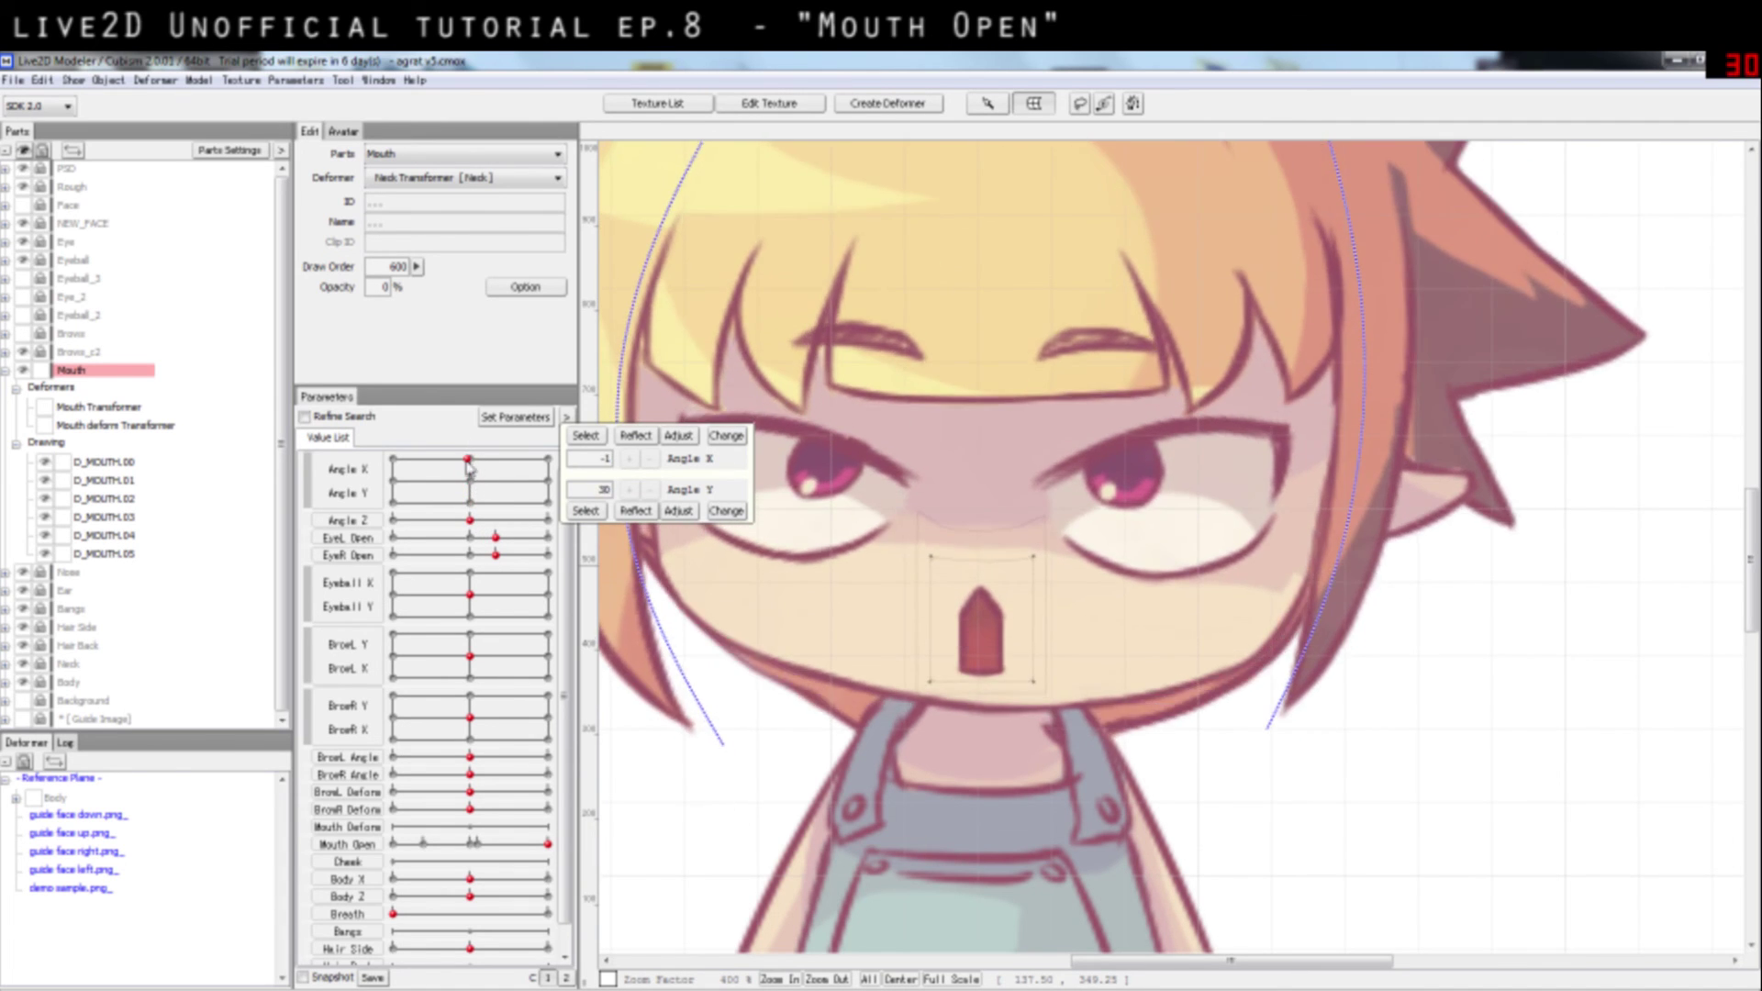
left_click(979, 603)
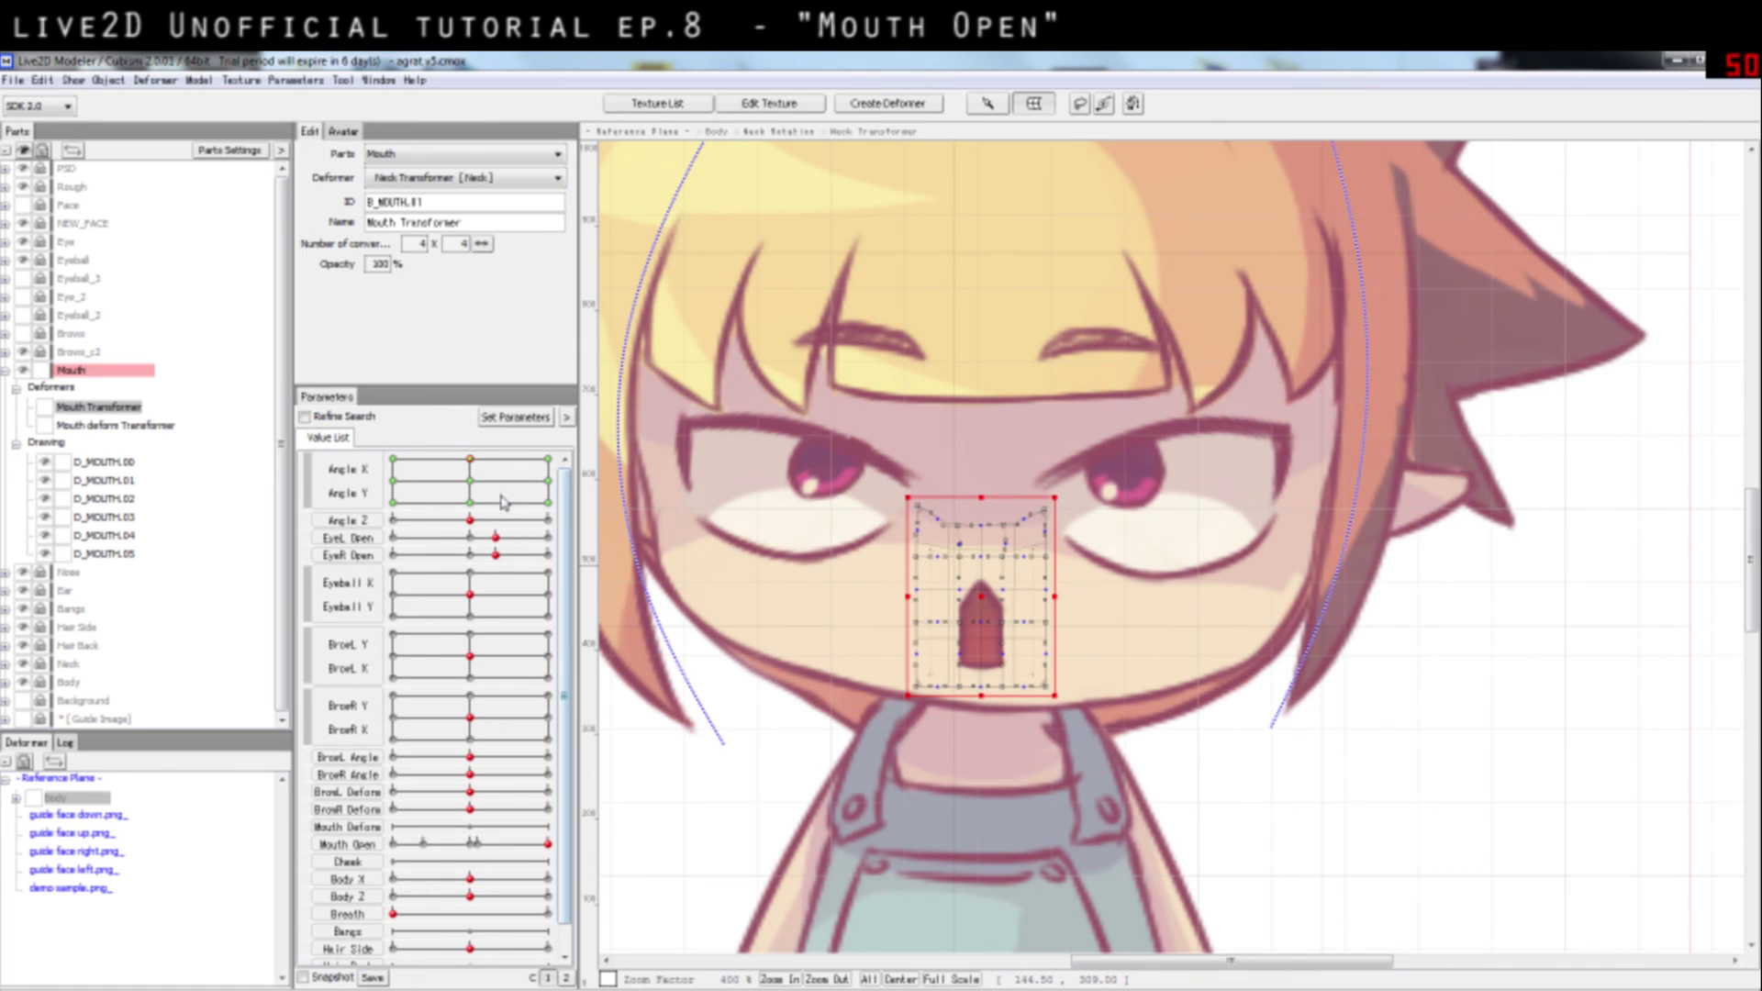
mouse_move(503, 502)
left_mouse_down()
mouse_move(474, 483)
mouse_move(466, 497)
left_mouse_up()
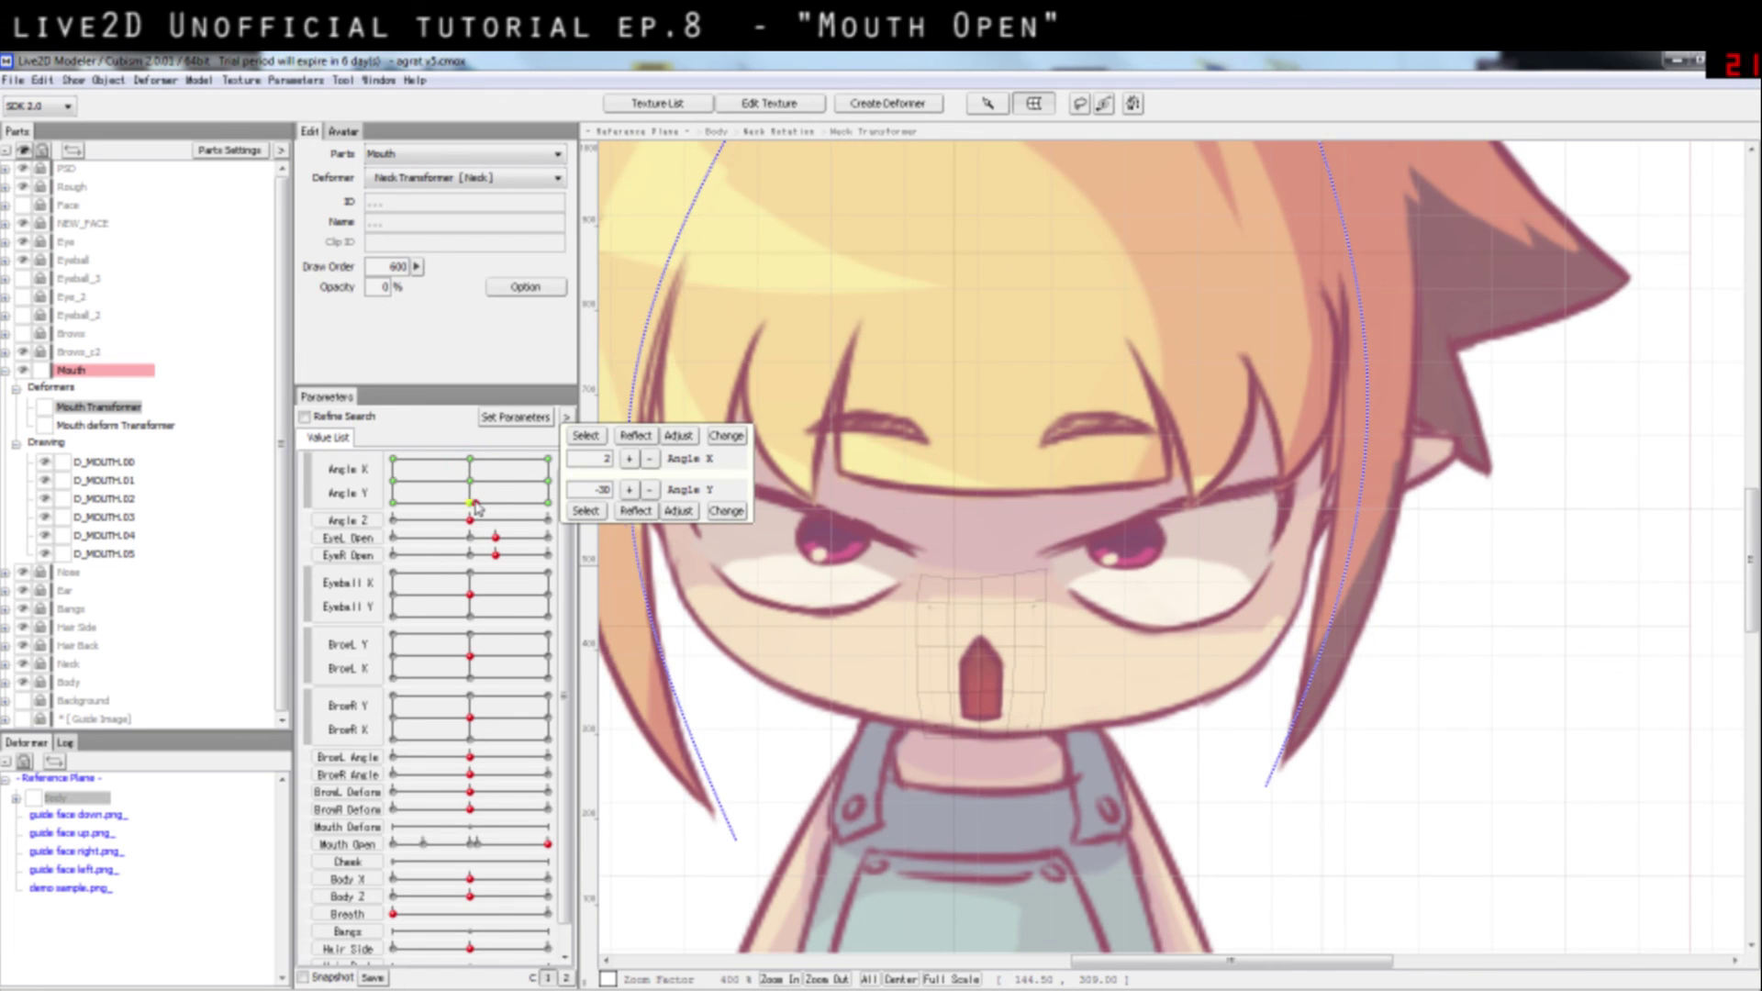
left_click(980, 588)
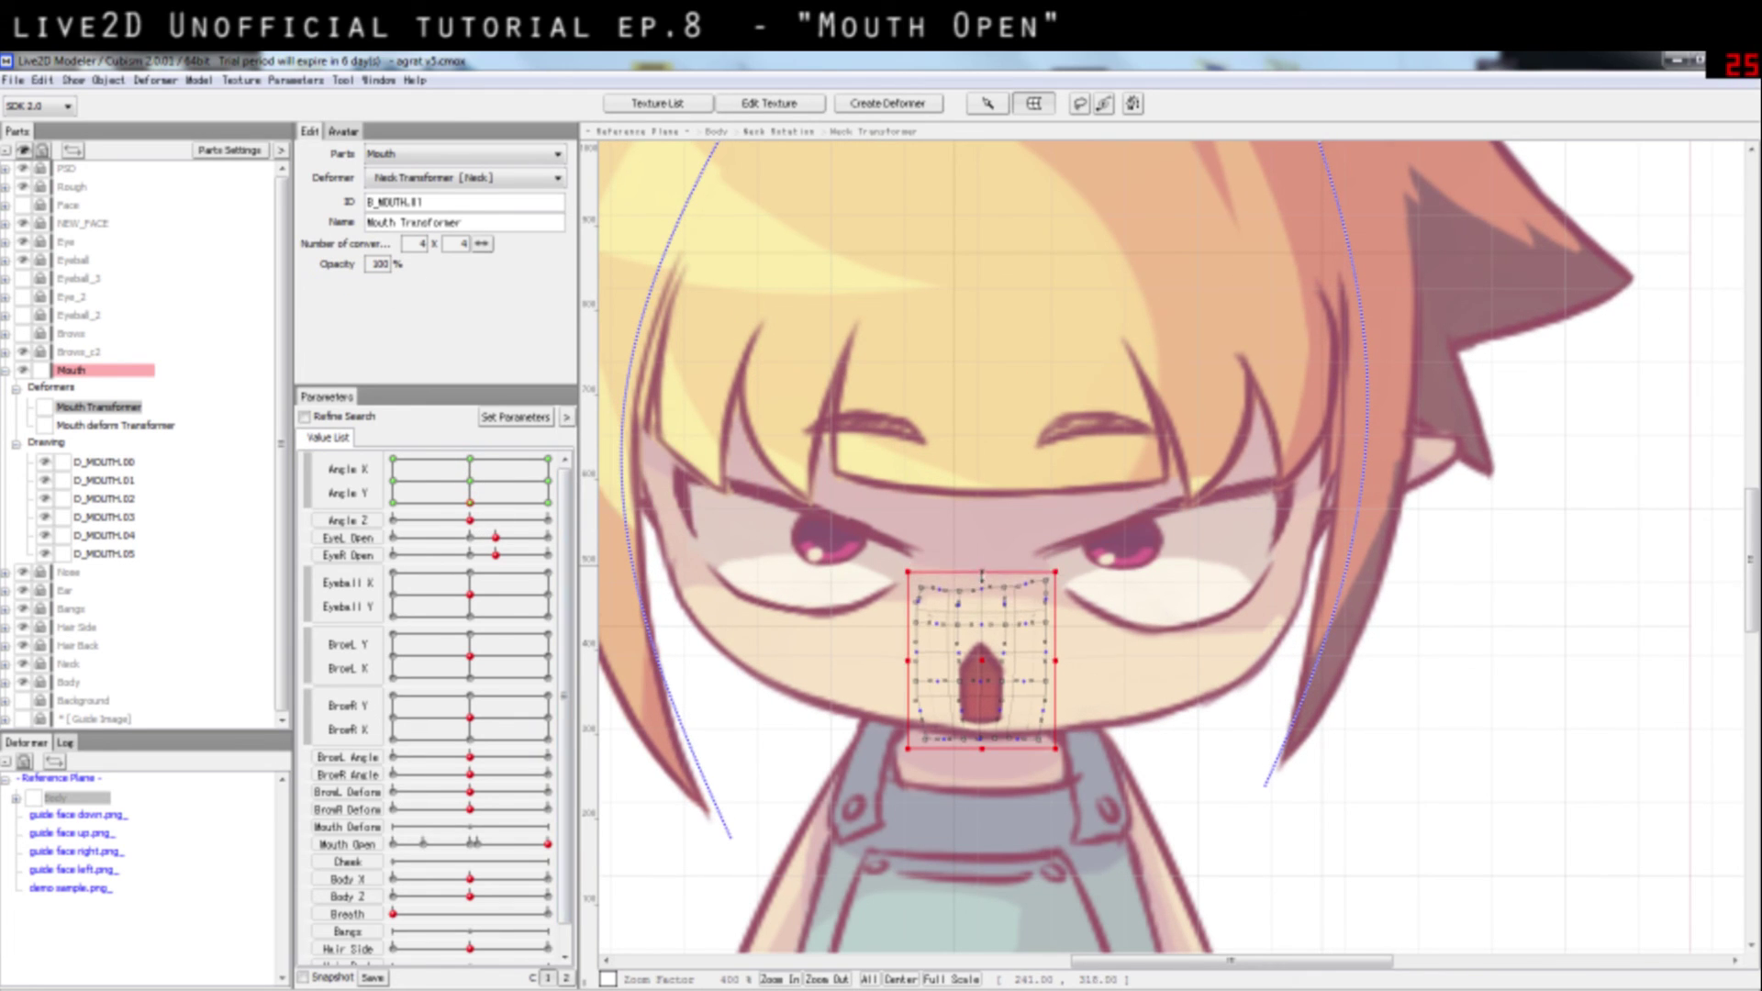
left_click_drag(982, 573, 976, 580)
Step: At Angle X -30 and Angle Y 0, shift the Mouth Transformer left with the turned face and bend its inner columns
mouse_move(470, 503)
left_mouse_down()
mouse_move(477, 488)
mouse_move(445, 472)
mouse_move(463, 496)
mouse_move(459, 463)
mouse_move(473, 489)
left_mouse_up()
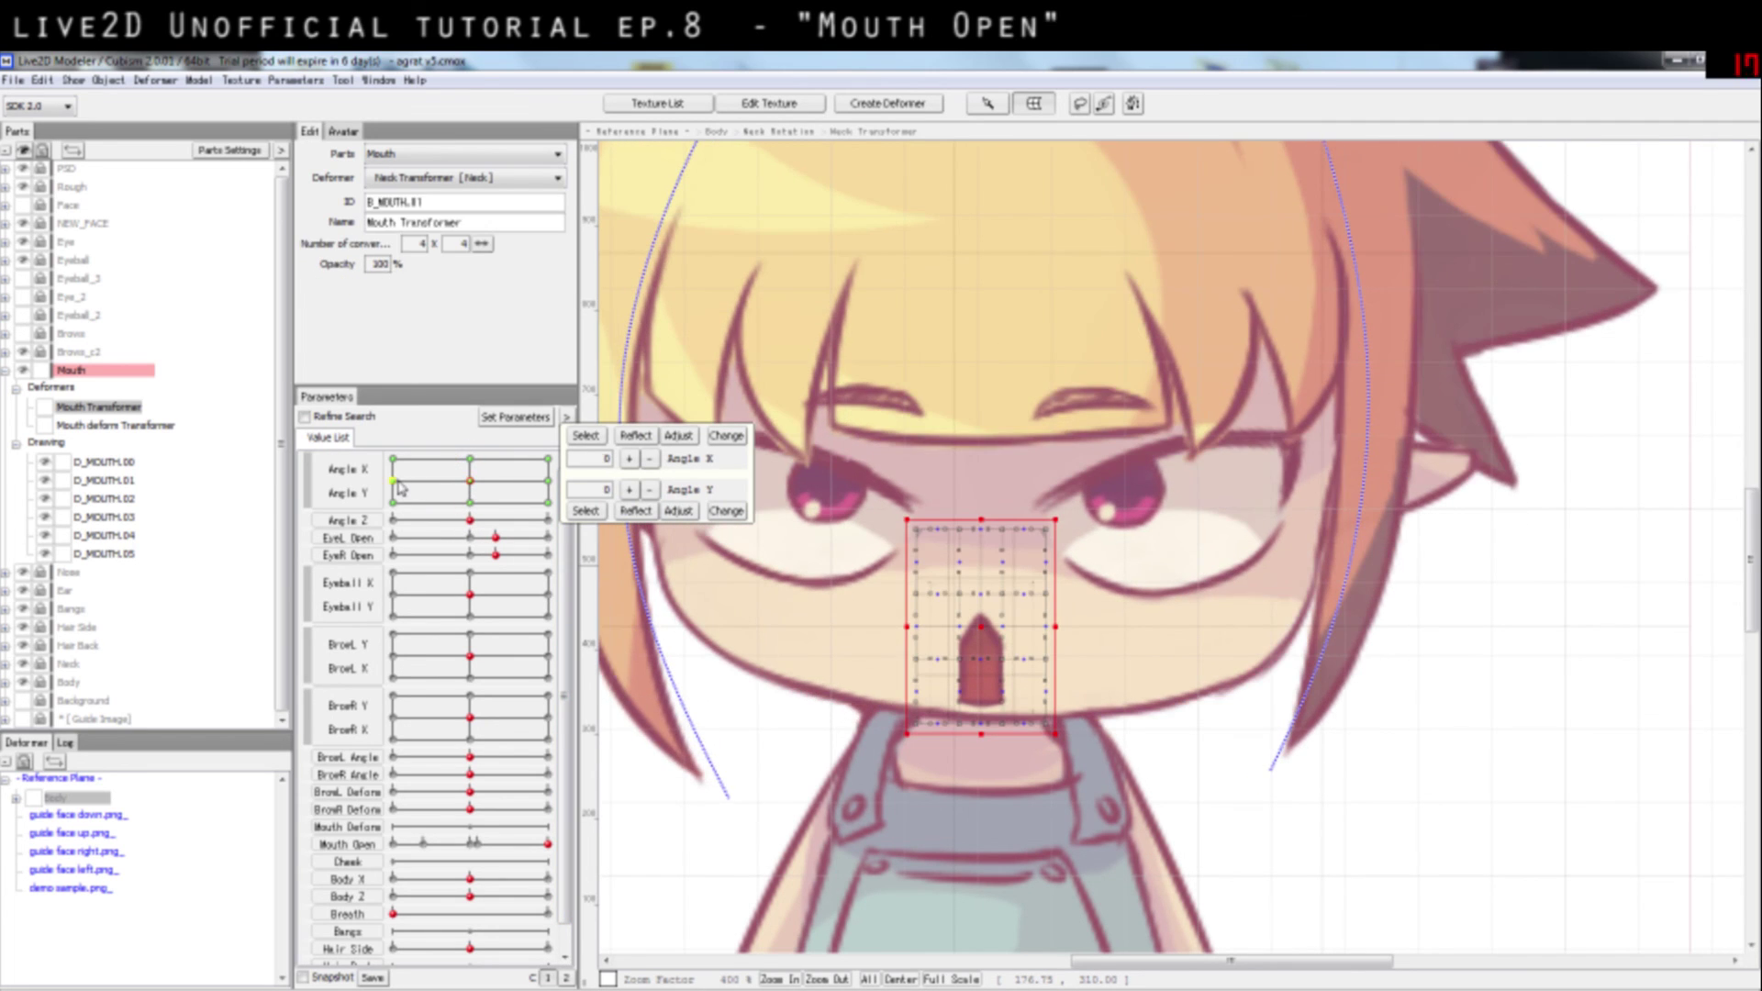
left_click(395, 480)
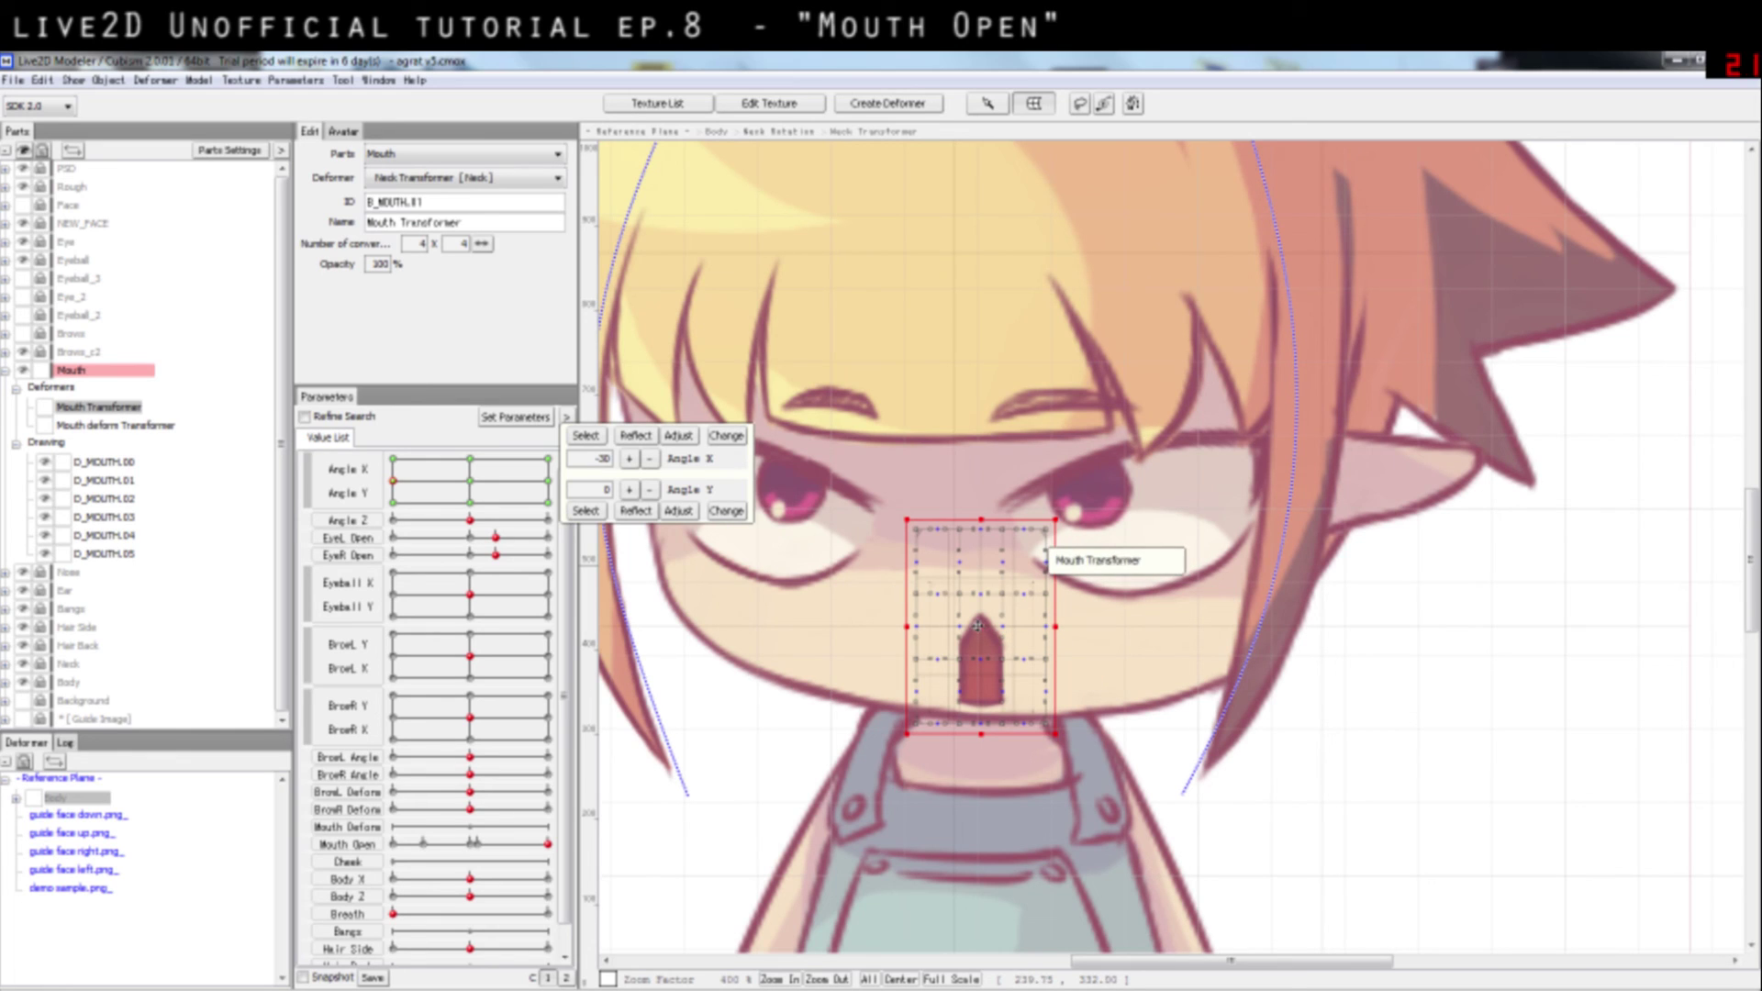
left_click_drag(978, 626, 948, 631)
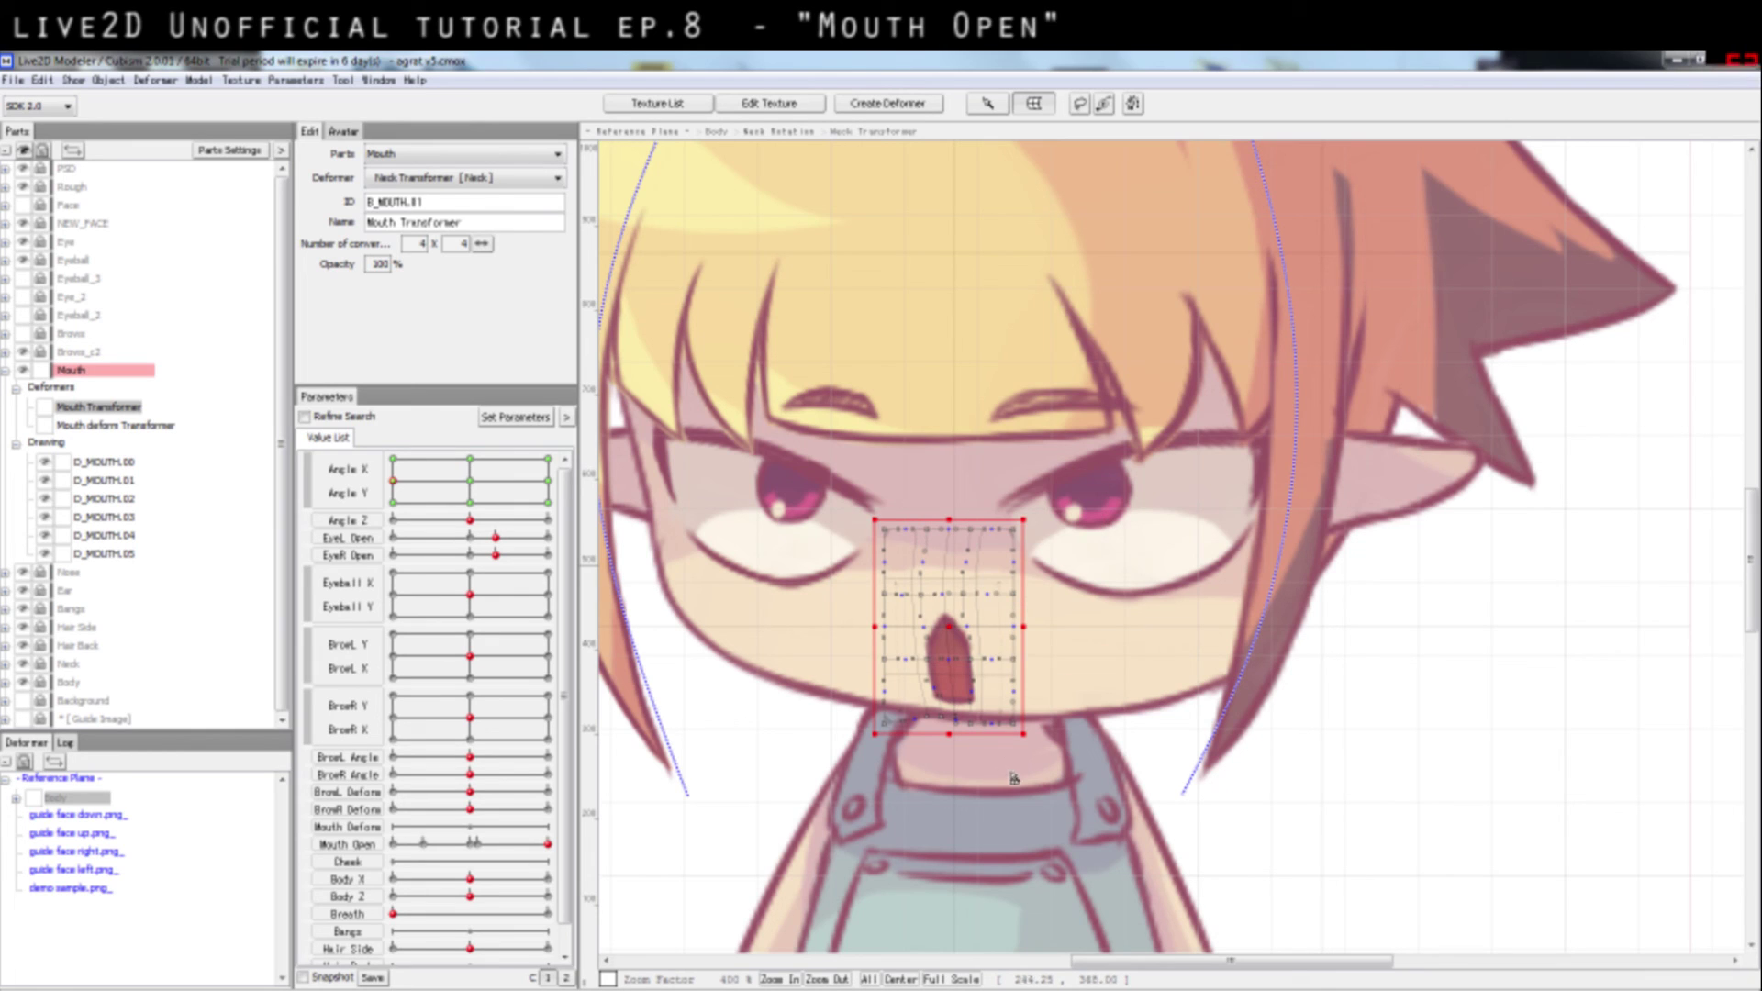
left_click(1142, 768)
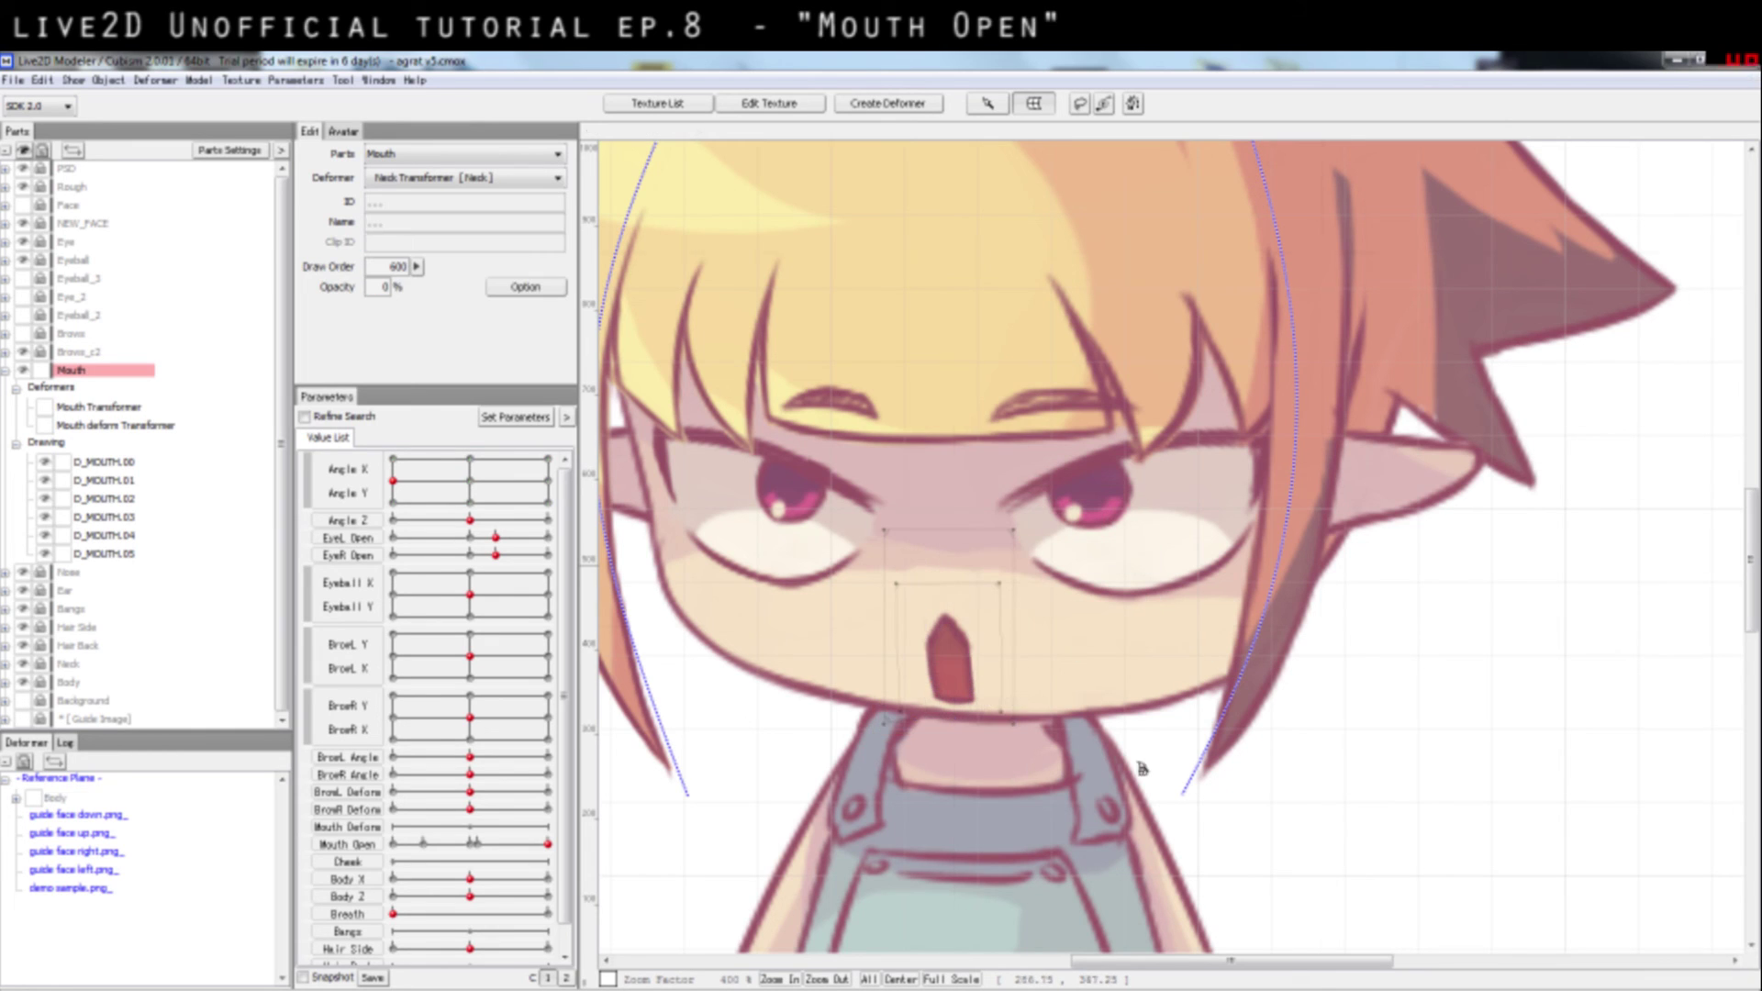
Step: At Angle X 30 and Angle Y 0, shift the Mouth Transformer right so the mouth follows the turned face
left_click(472, 489)
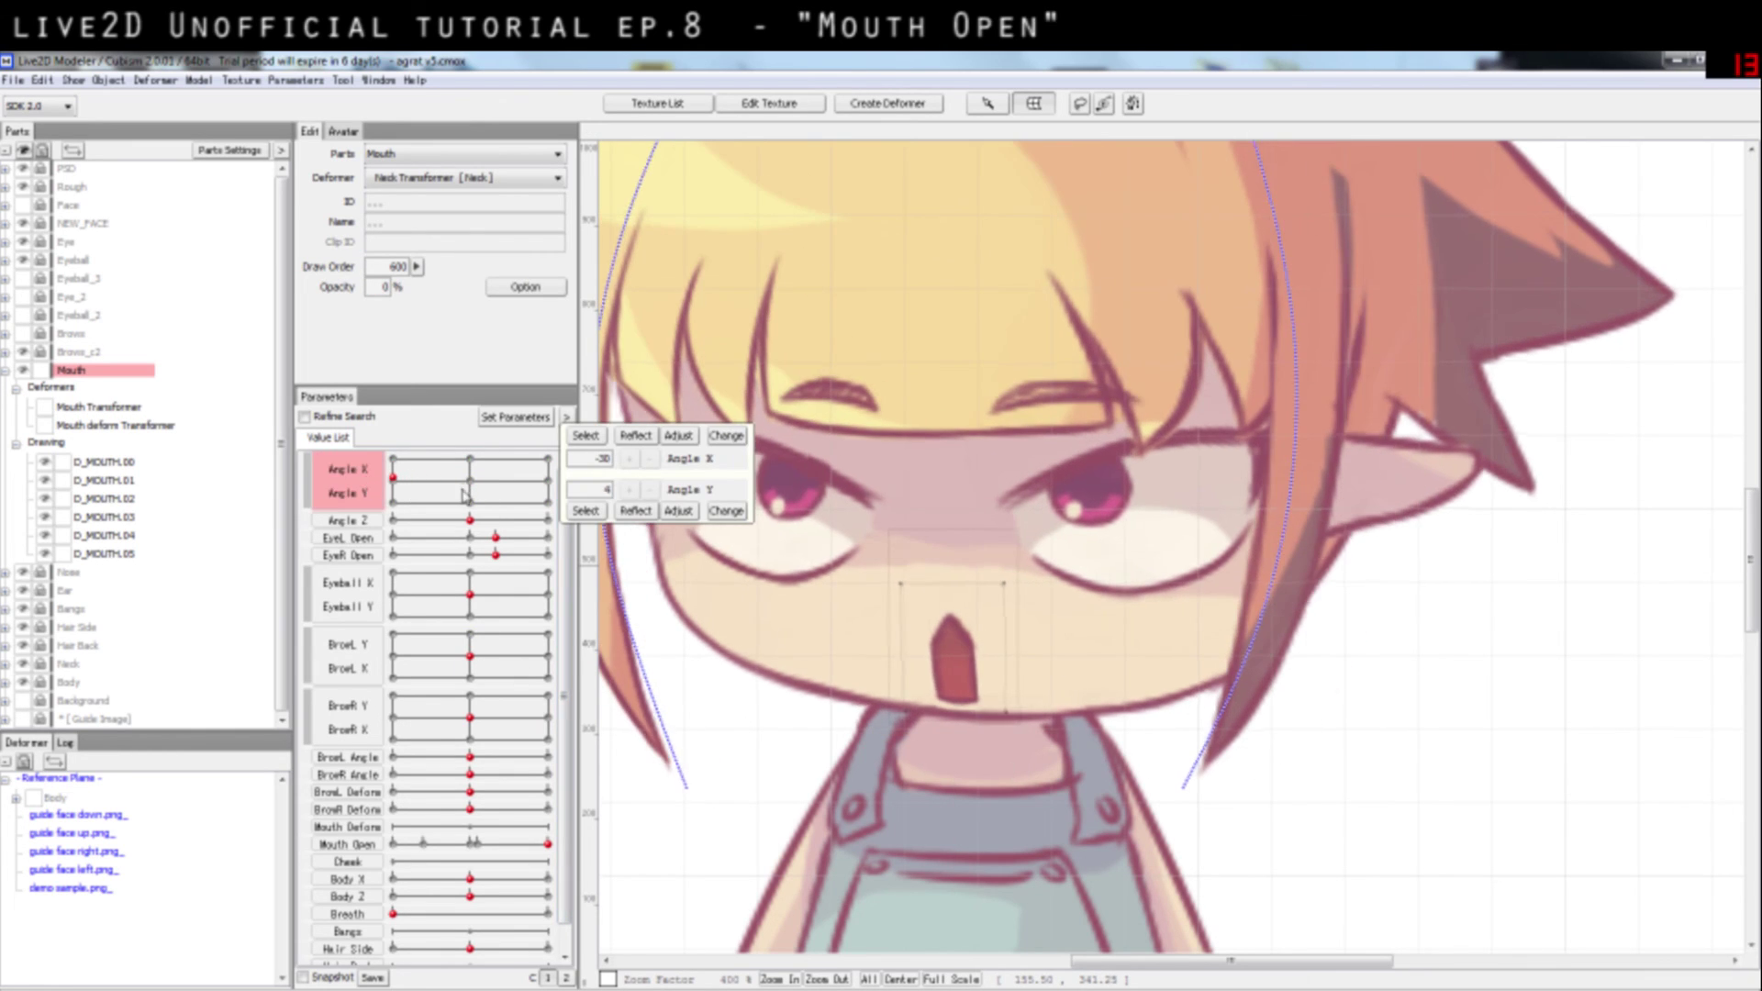
left_click_drag(473, 489, 548, 480)
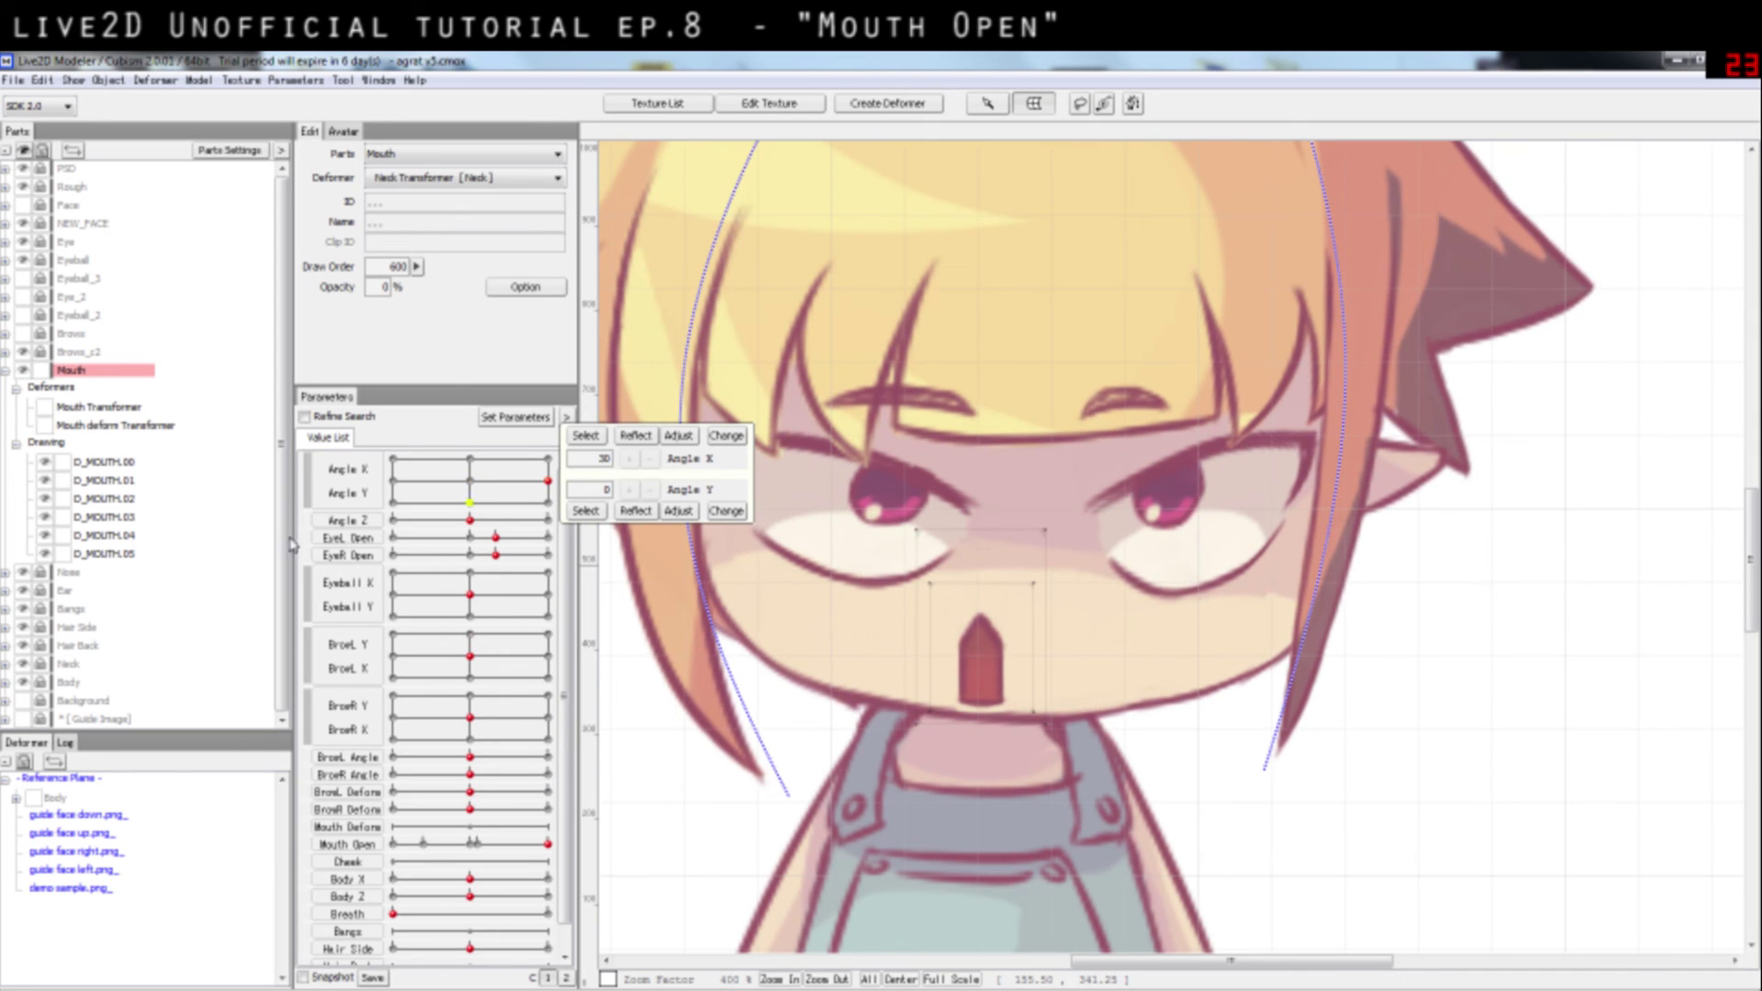
left_click(131, 411)
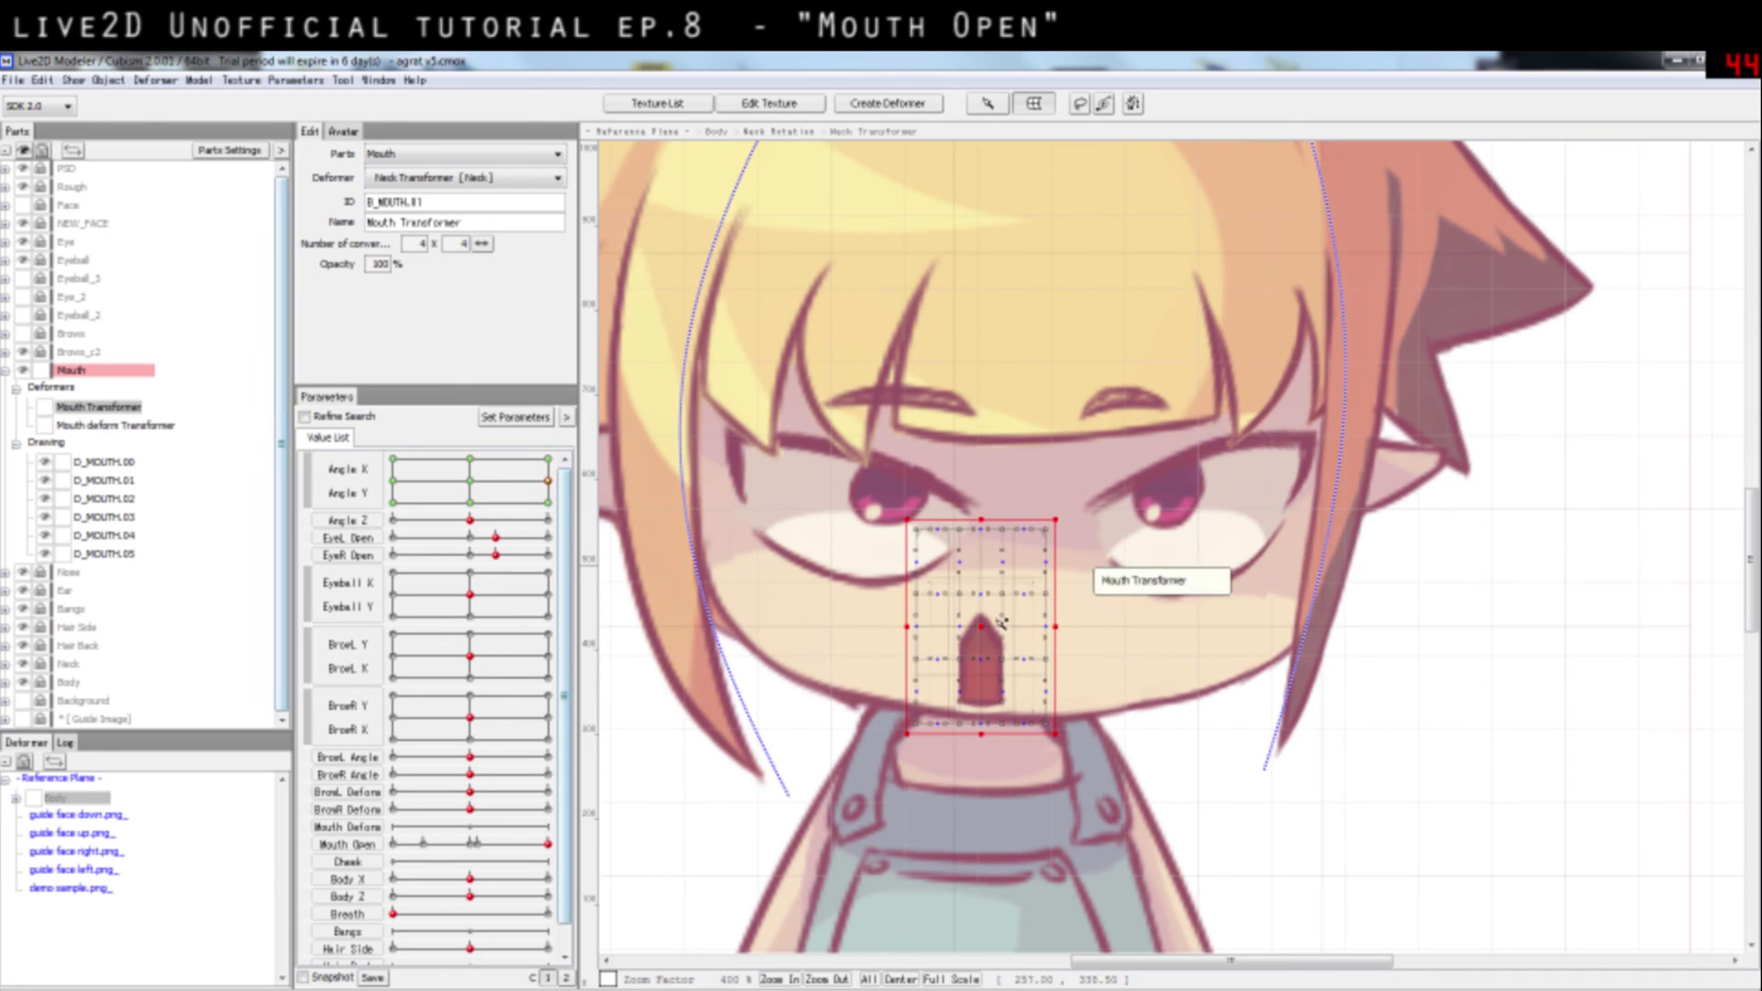
left_click_drag(981, 627, 1022, 621)
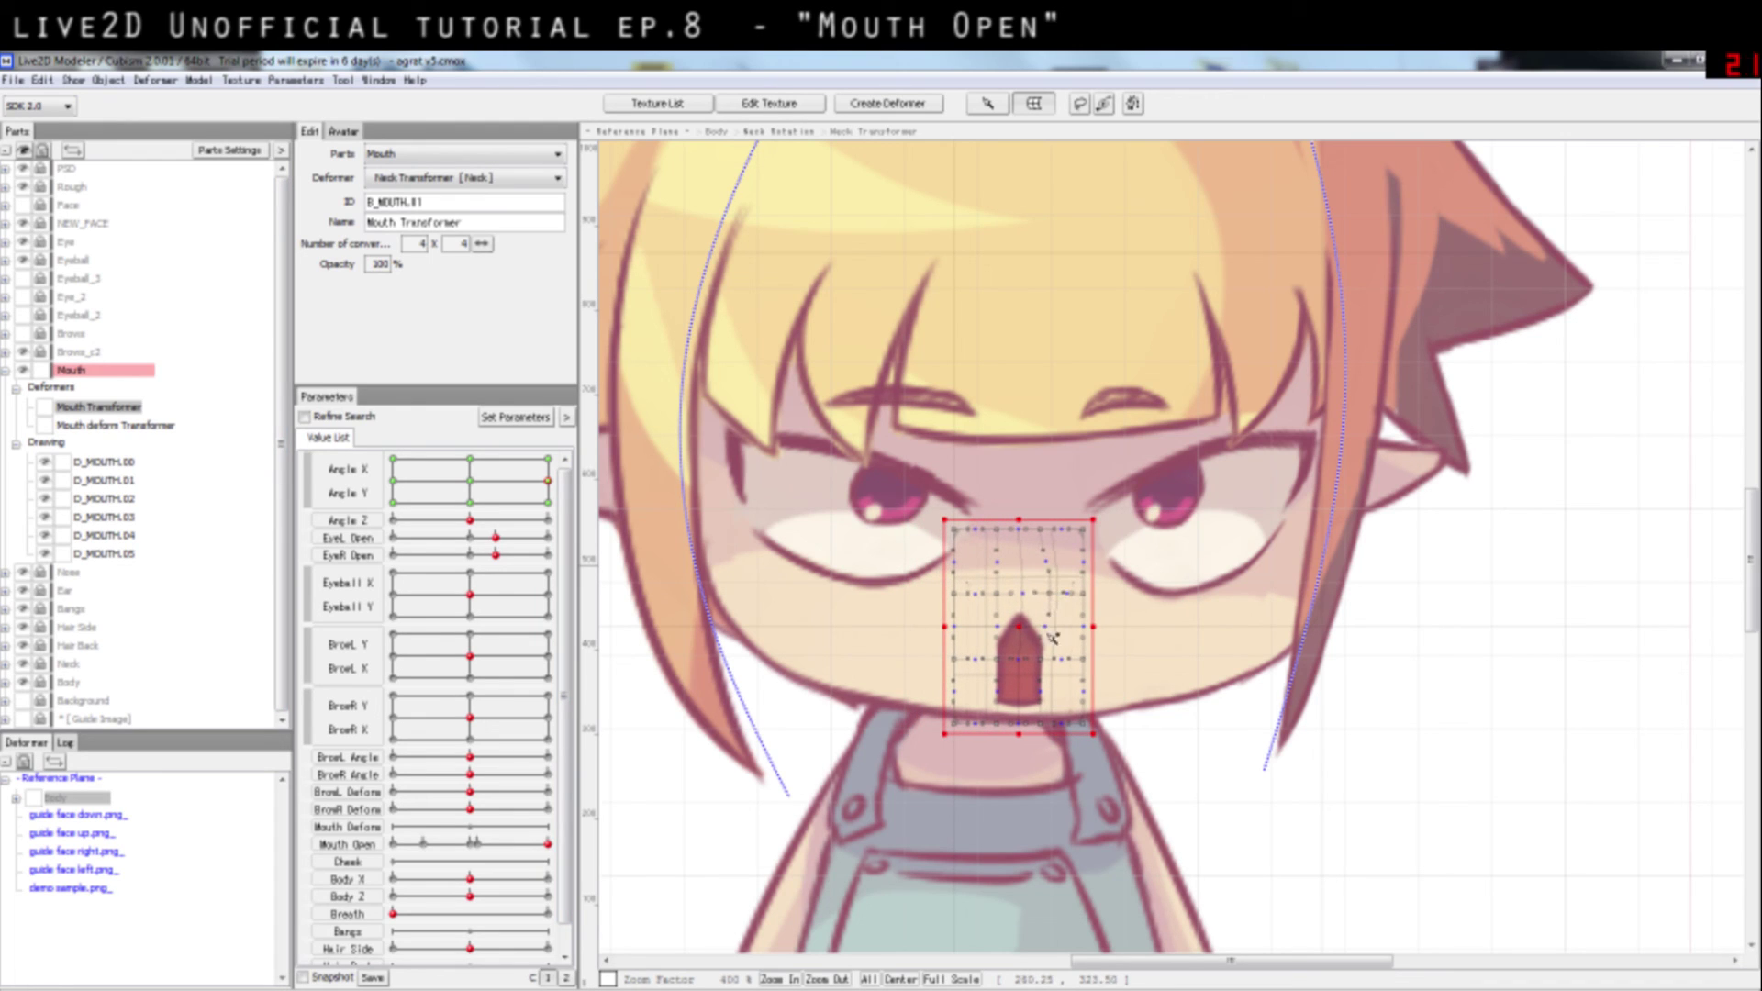
Step: Bend the Mouth Transformer's inner grid columns at Angle X 30 so the mouth slants with the turned face, undoing unwanted point moves
mouse_move(1046, 633)
left_mouse_down()
mouse_move(1015, 609)
mouse_move(1007, 661)
left_mouse_up()
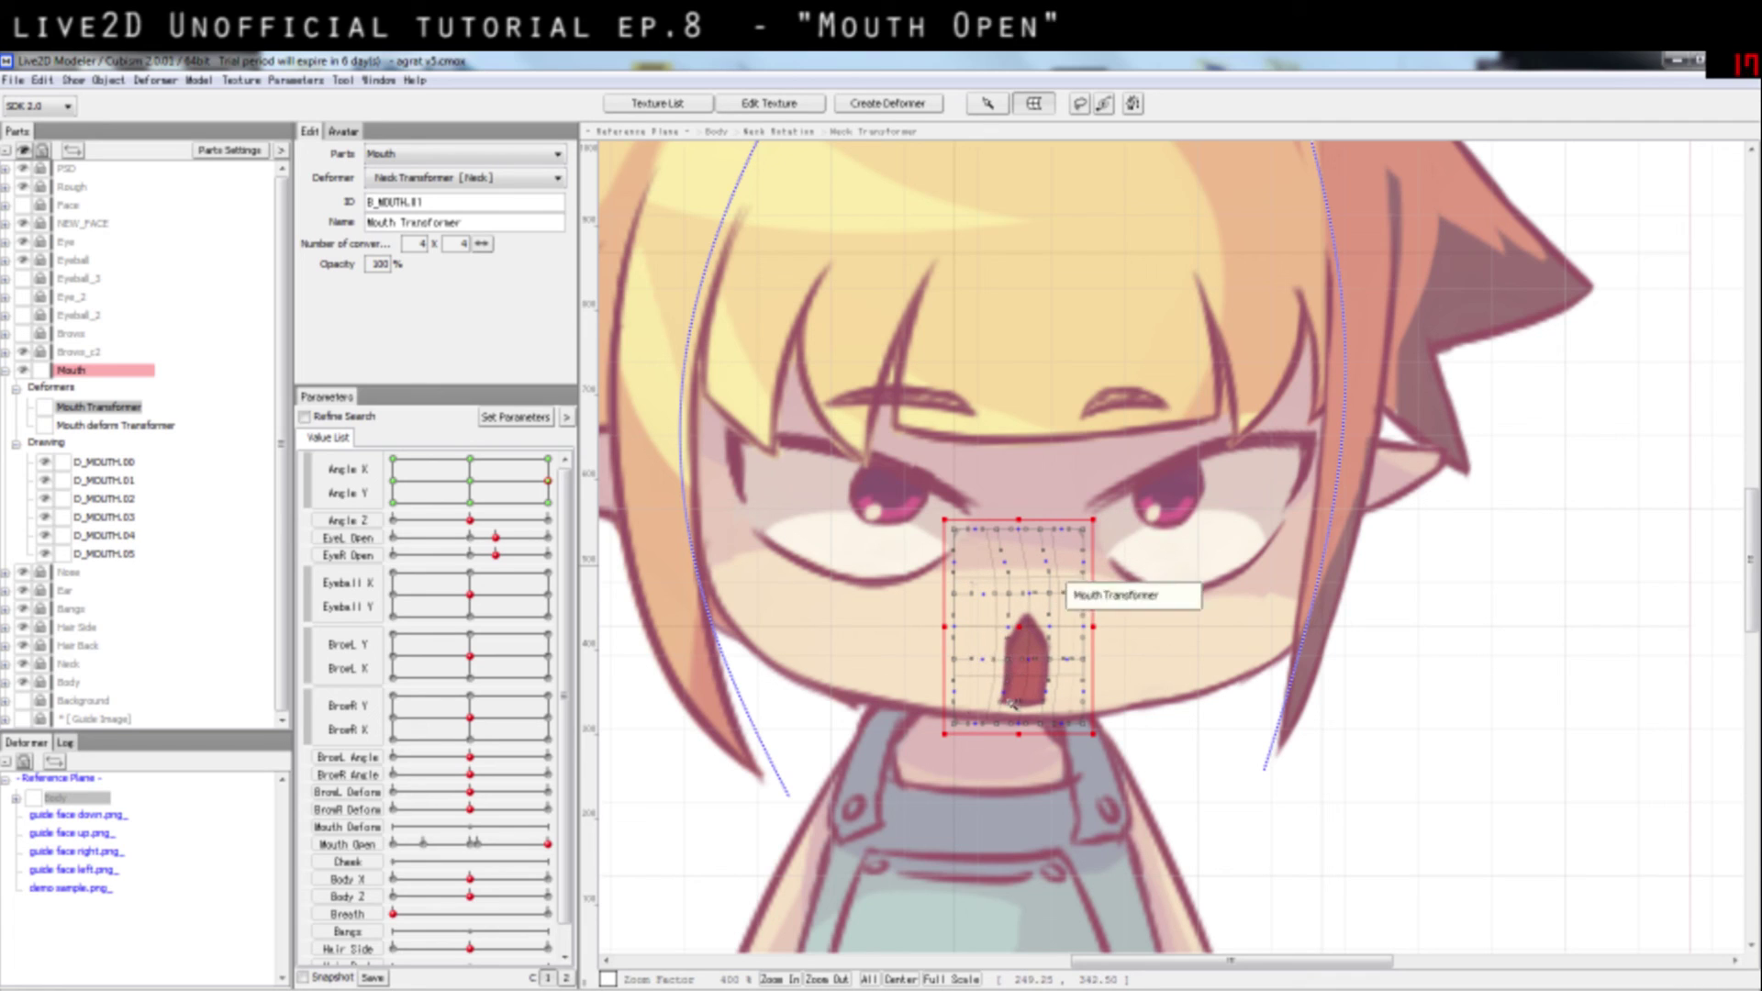
key("ctrl+z")
left_click_drag(1010, 731, 1032, 728)
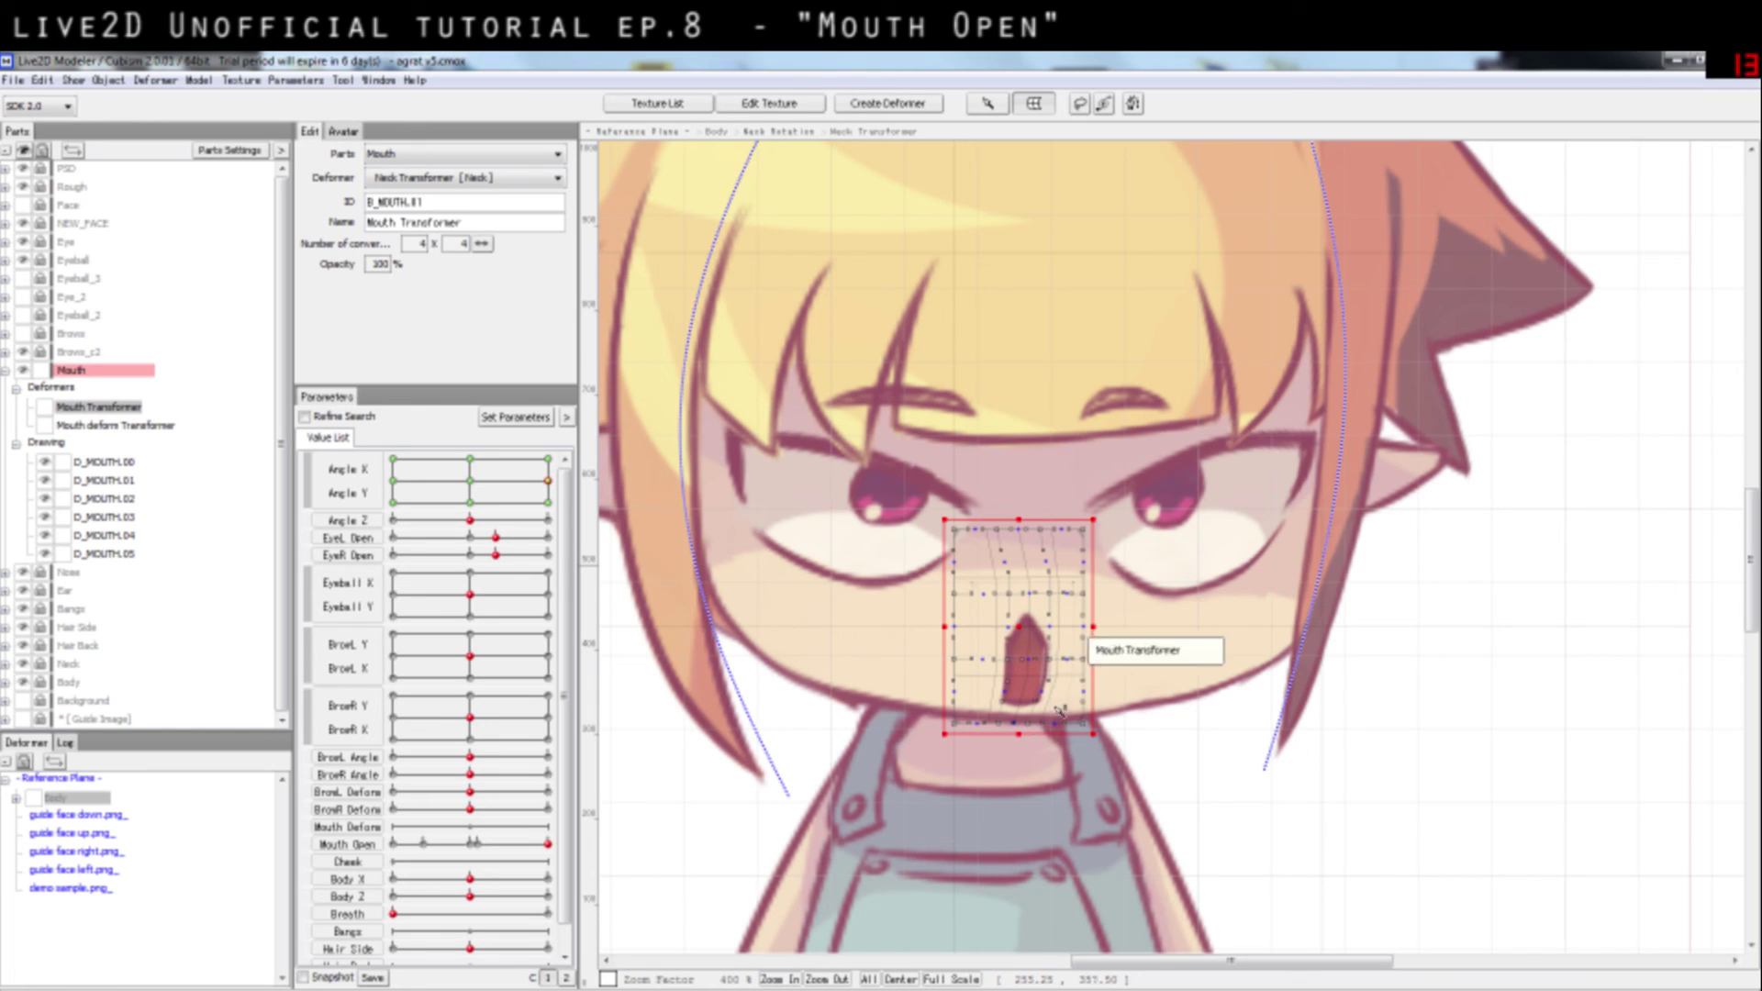
key("ctrl+z")
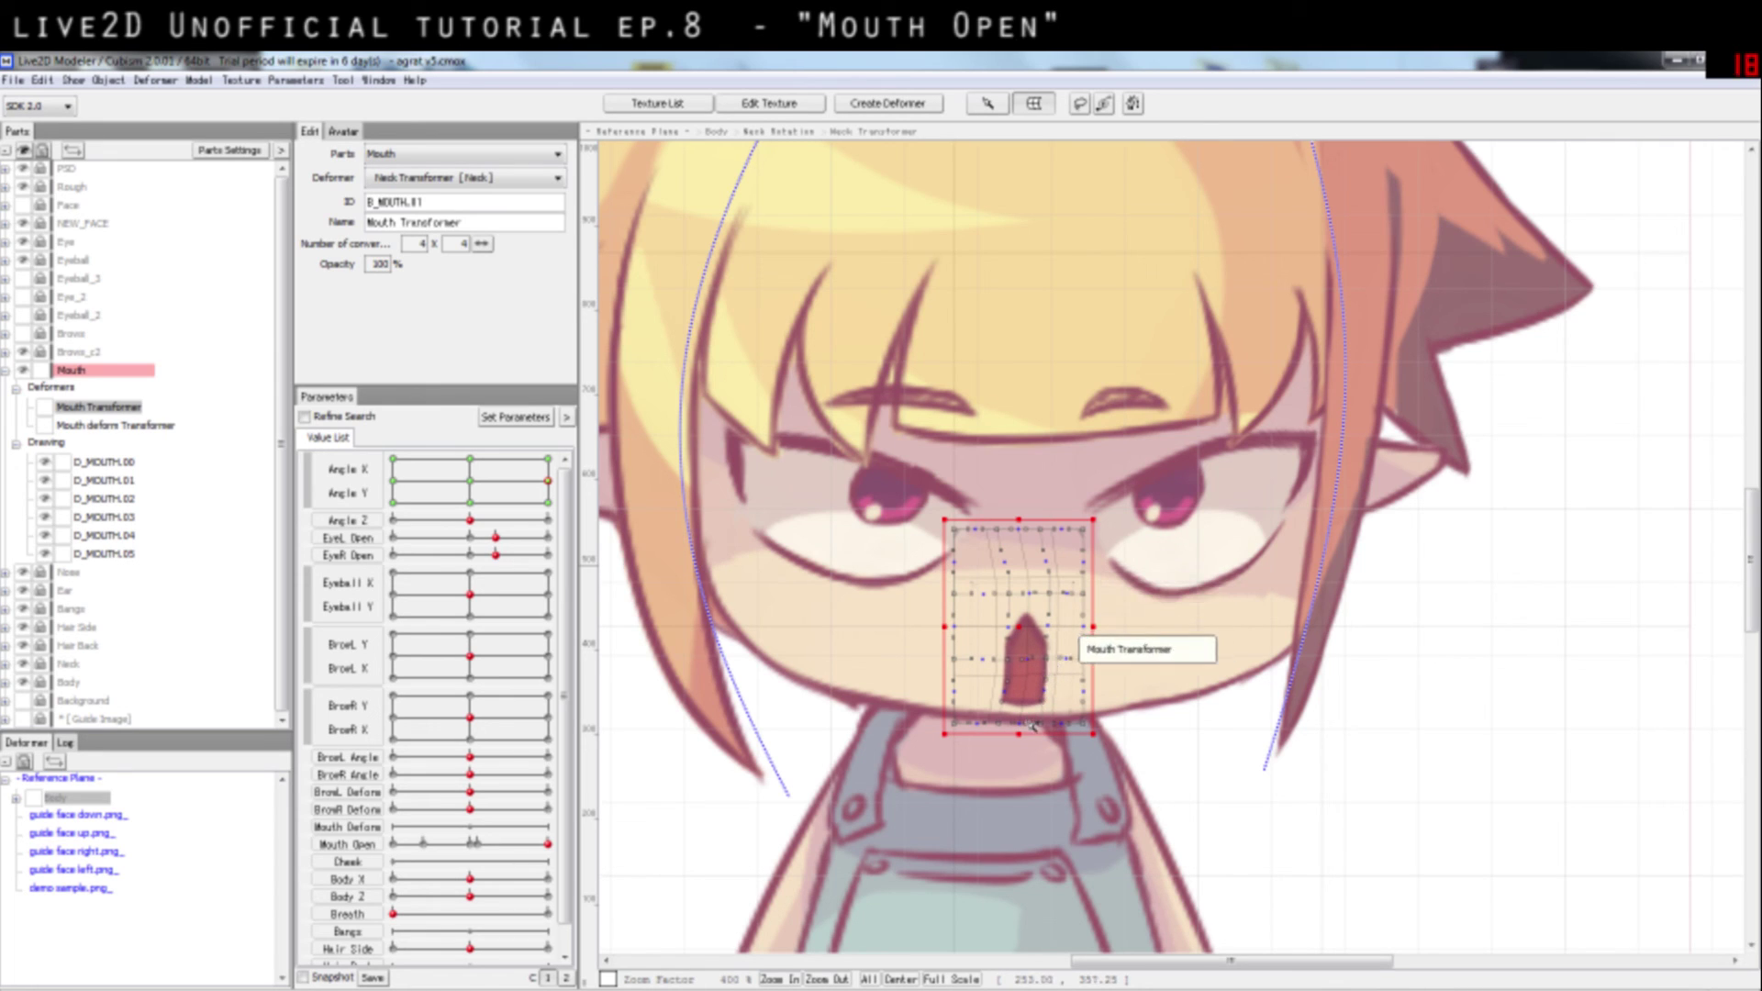
left_click(1354, 679)
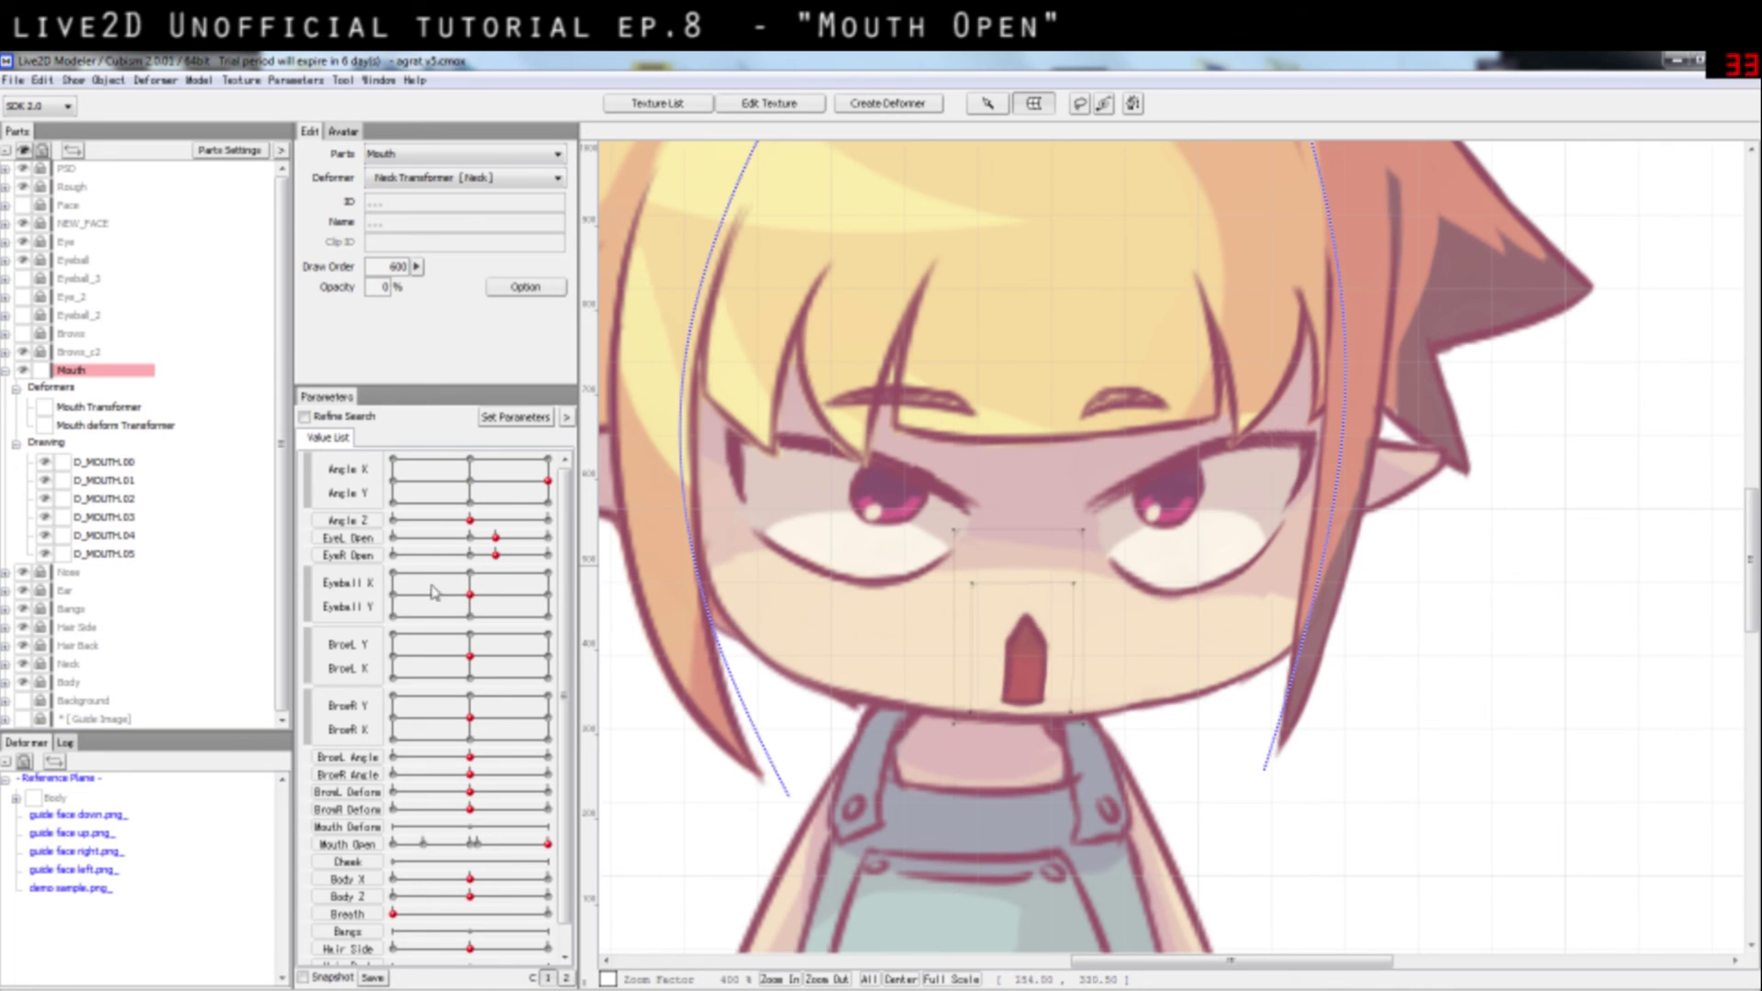
Step: Try to shift and bend the Mouth deform Transformer at Angle X 30, then undo the changes
mouse_move(530, 491)
left_mouse_down()
mouse_move(423, 480)
mouse_move(573, 487)
mouse_move(548, 481)
left_mouse_up()
left_click(401, 484)
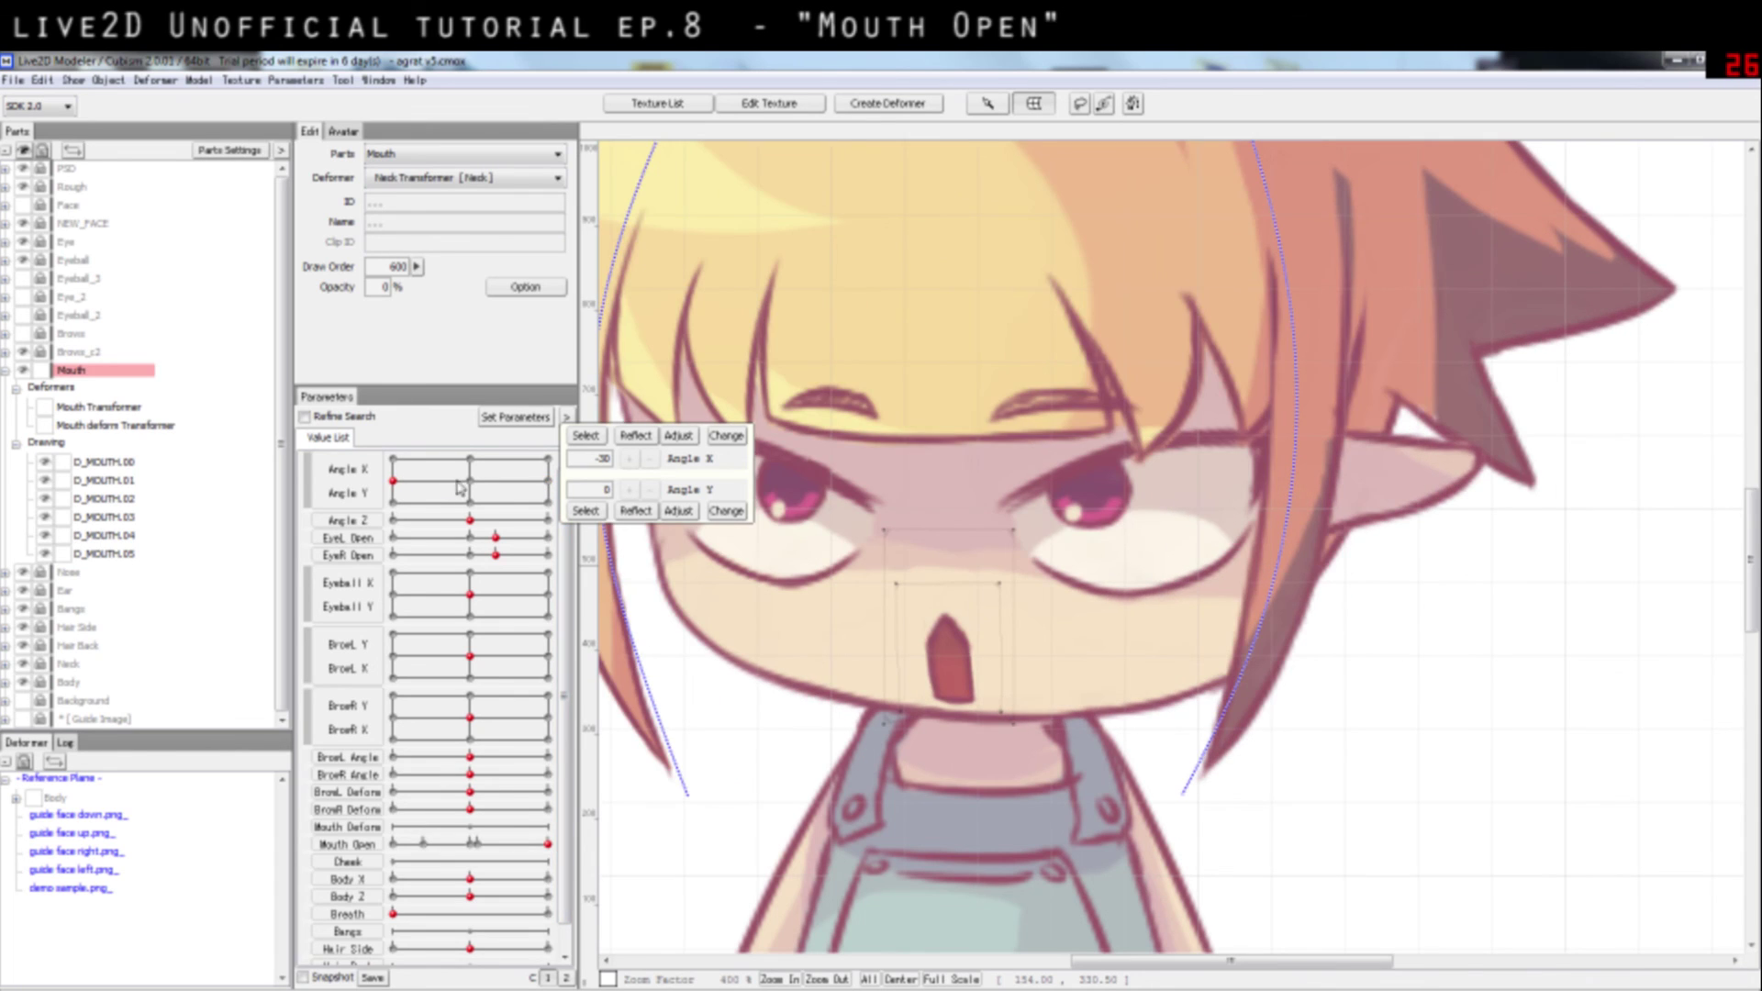
left_click(547, 484)
left_click(1037, 647)
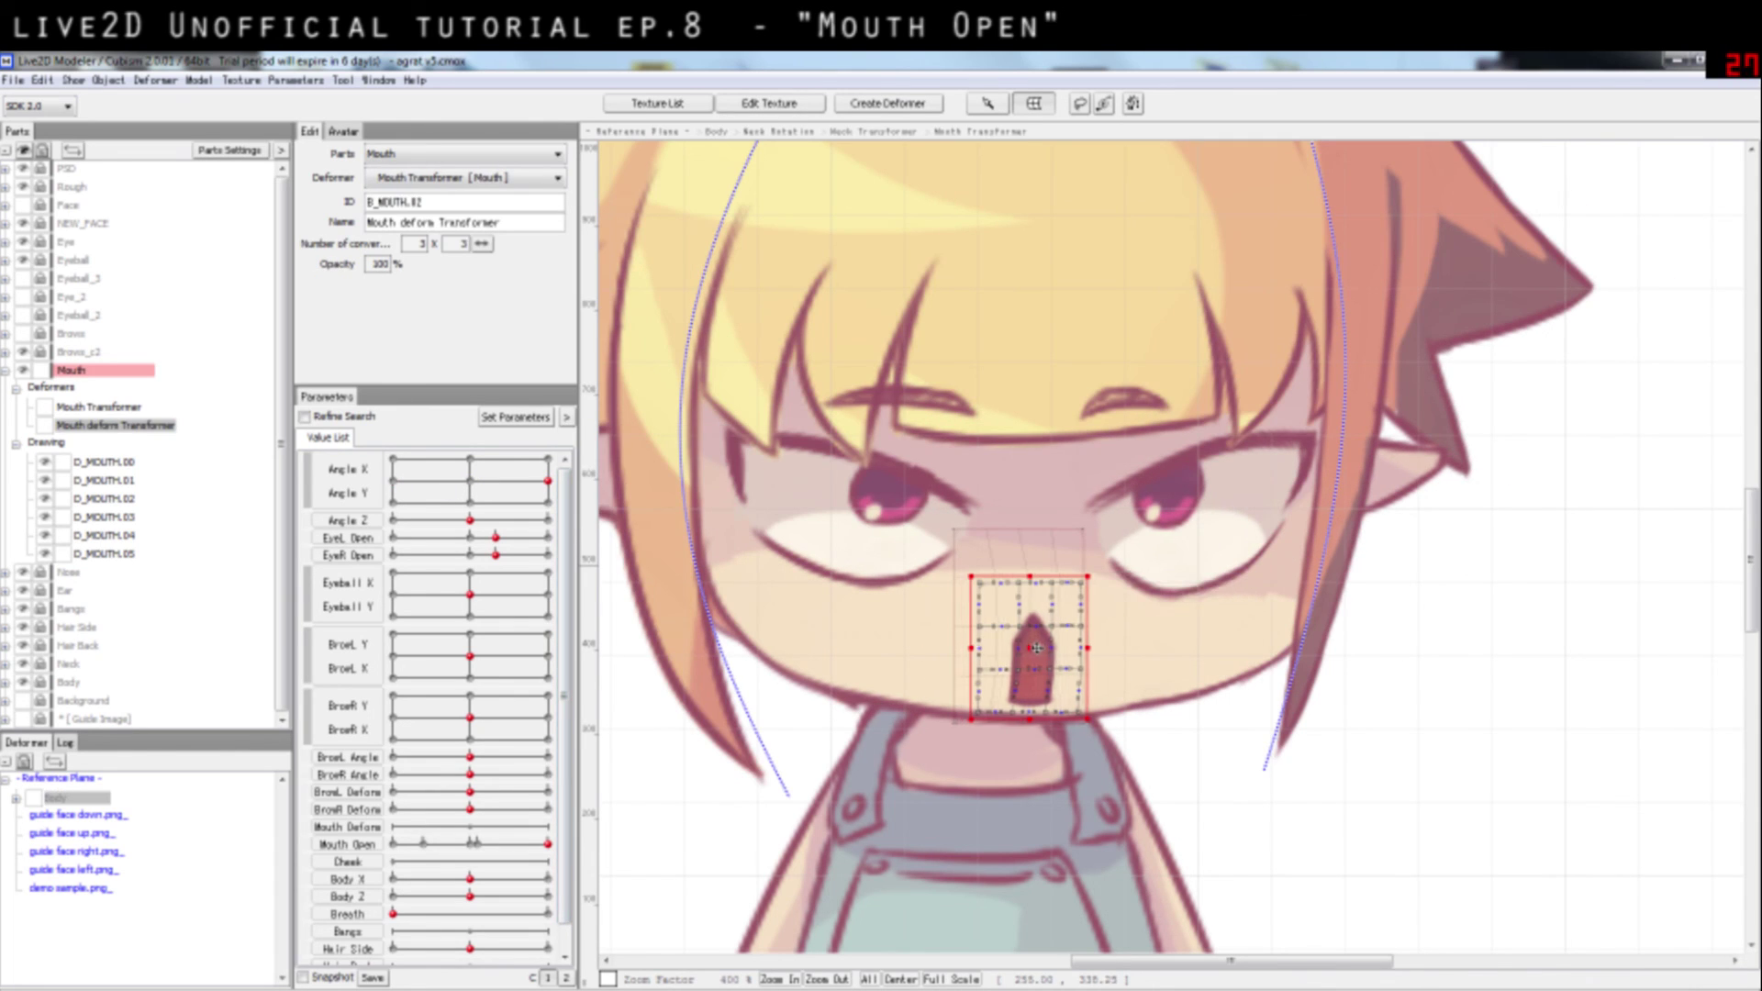
left_click_drag(1037, 647, 1035, 648)
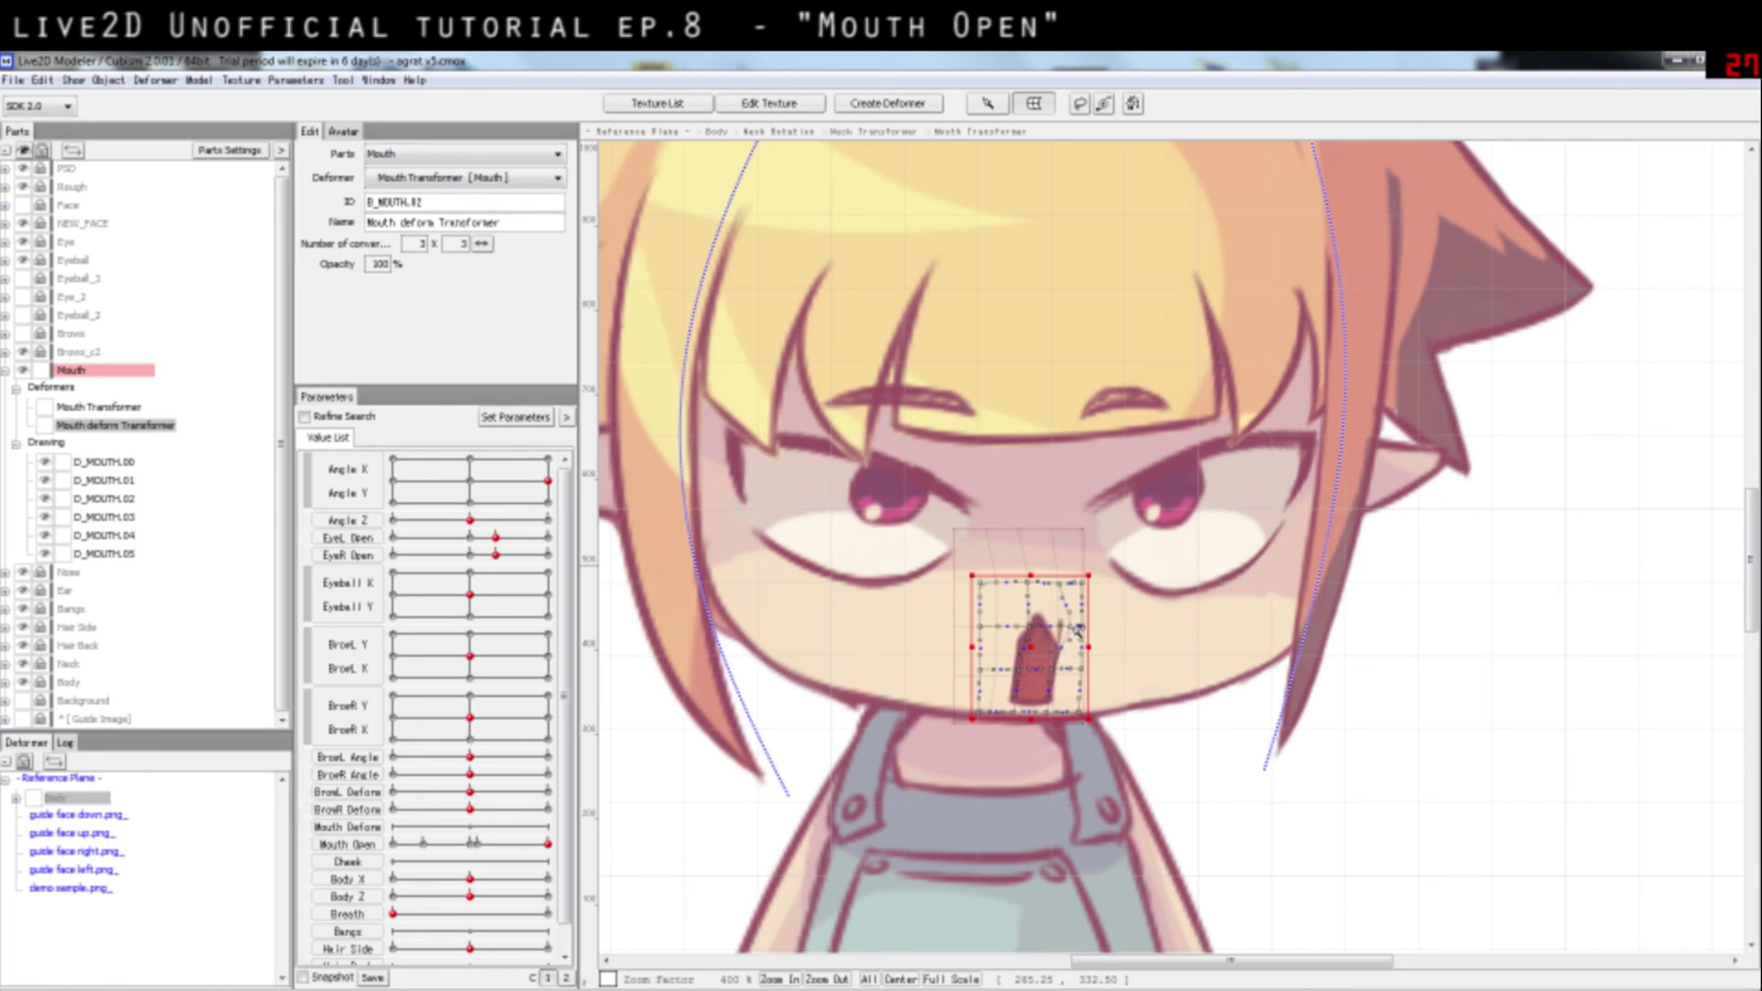
mouse_move(1125, 638)
left_mouse_down()
mouse_move(1138, 715)
mouse_move(1083, 606)
mouse_move(1102, 587)
mouse_move(1126, 613)
left_mouse_up()
key("ctrl+z")
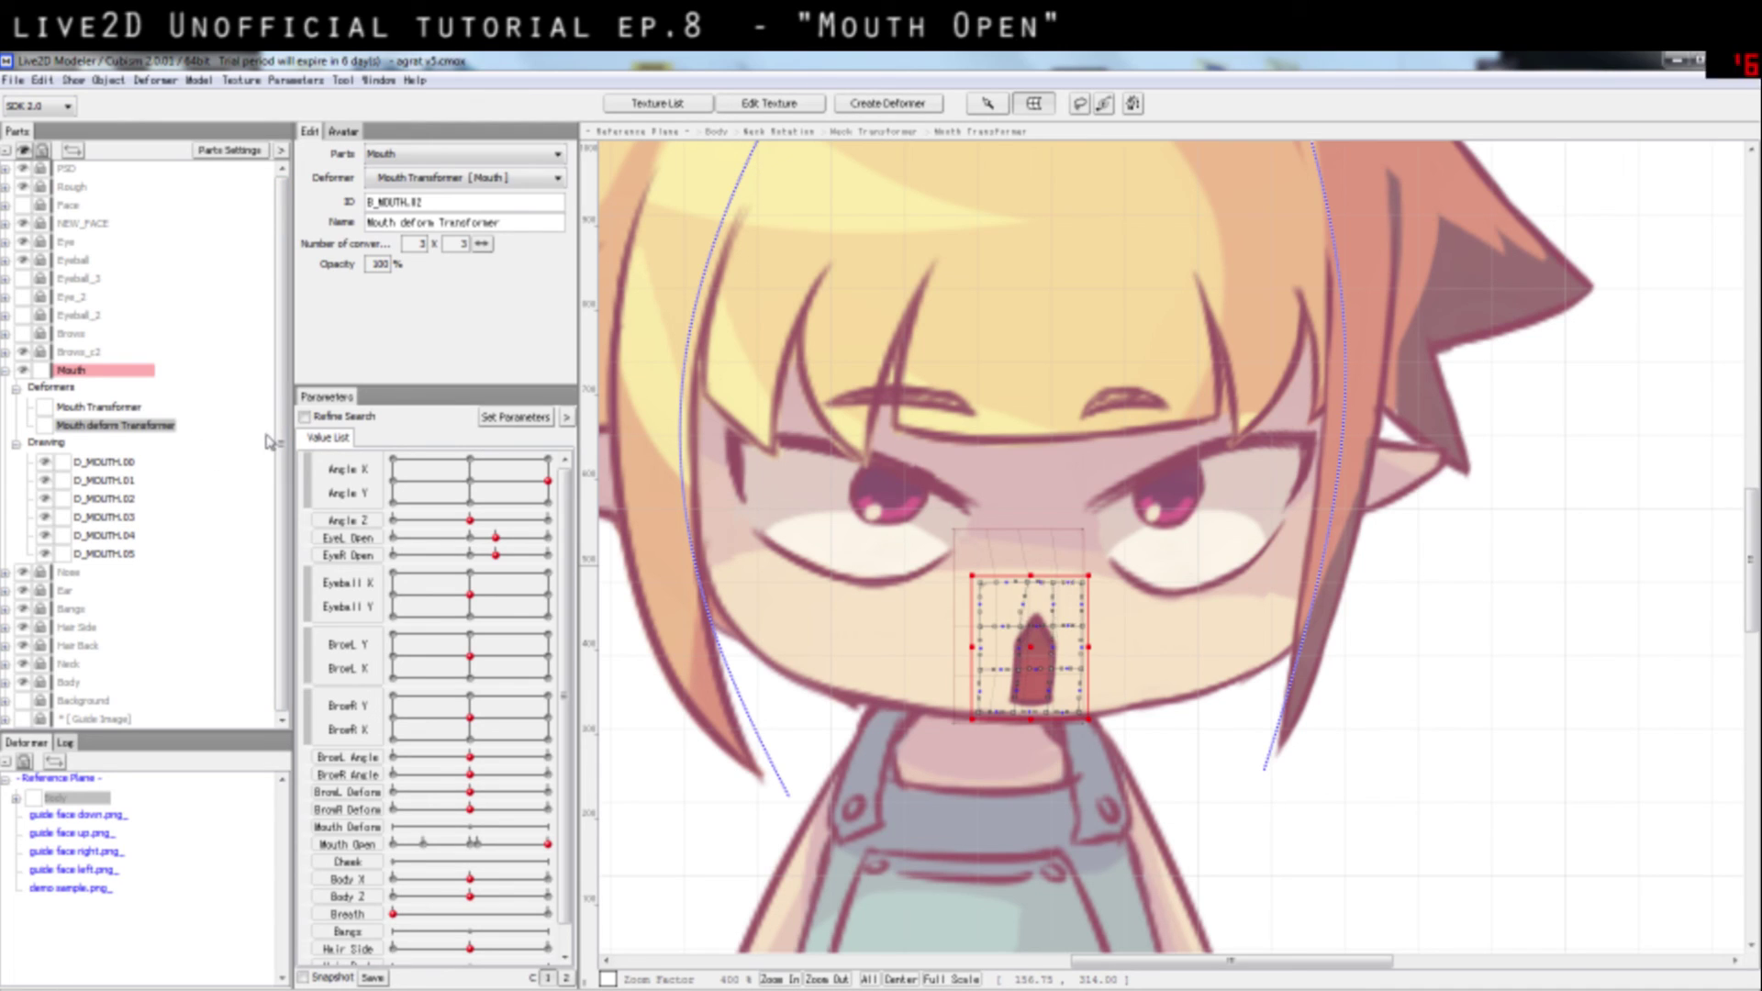
Step: Shift the whole Mouth Transformer slightly further right at Angle X 30 and Angle Y 0
key("Up")
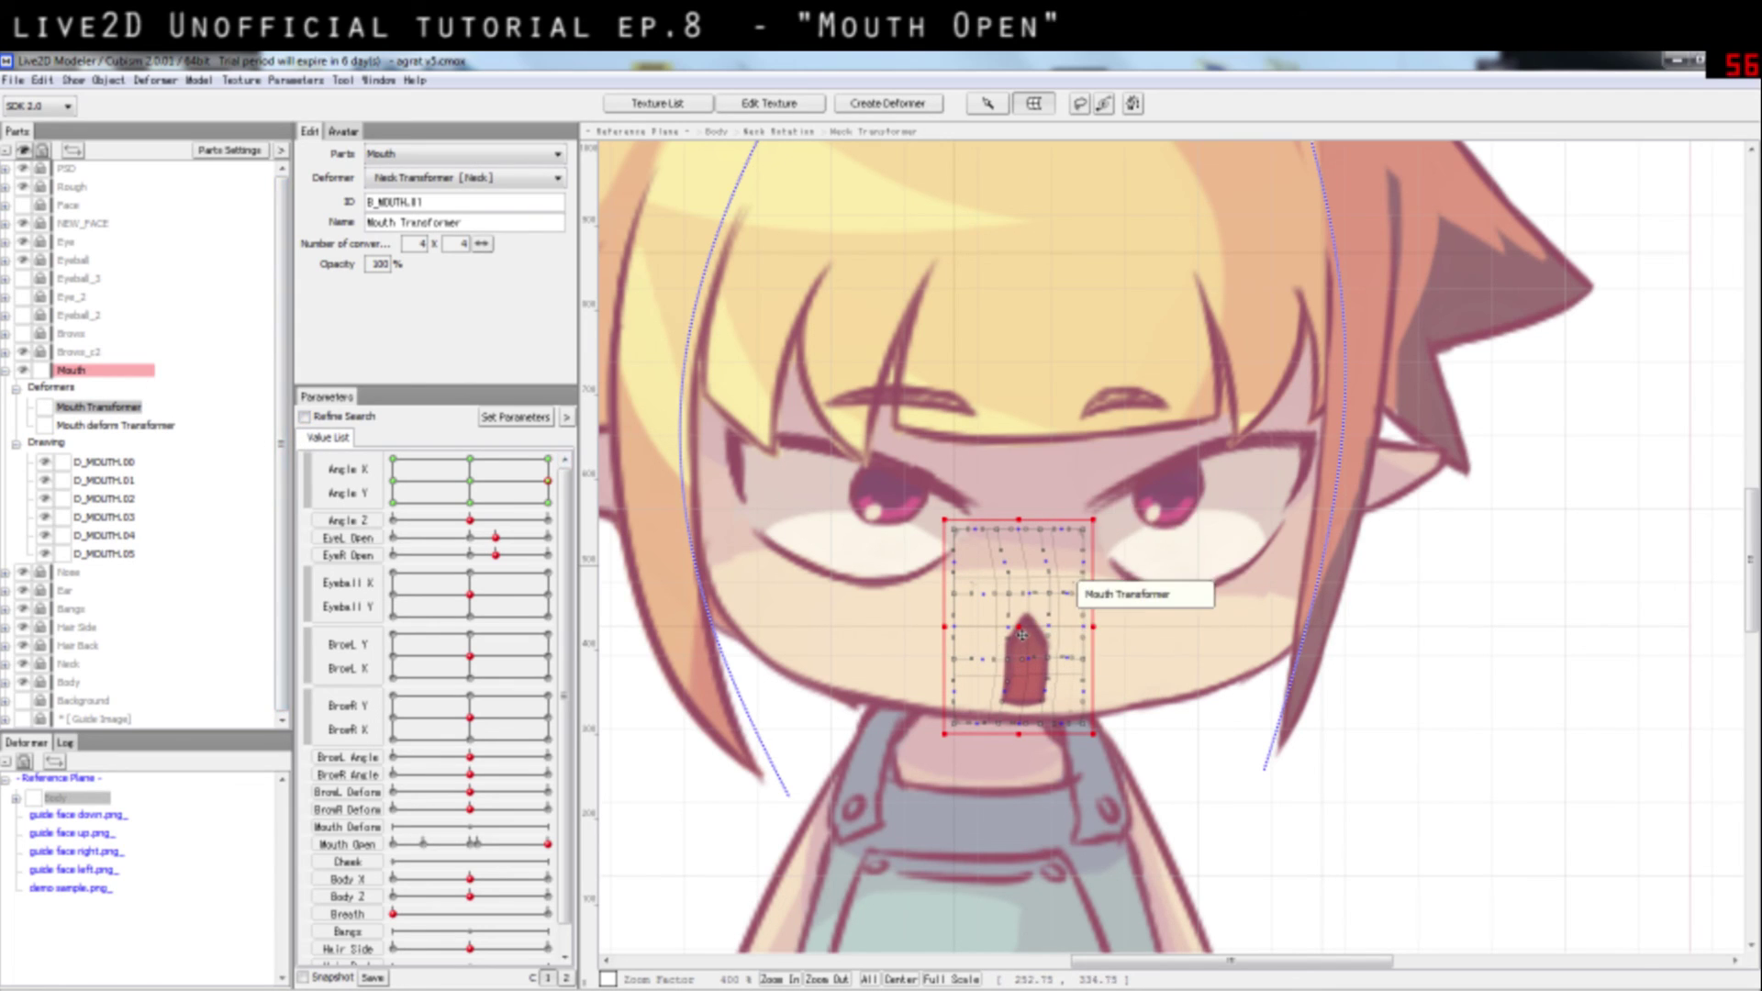
left_click_drag(1021, 628, 1032, 628)
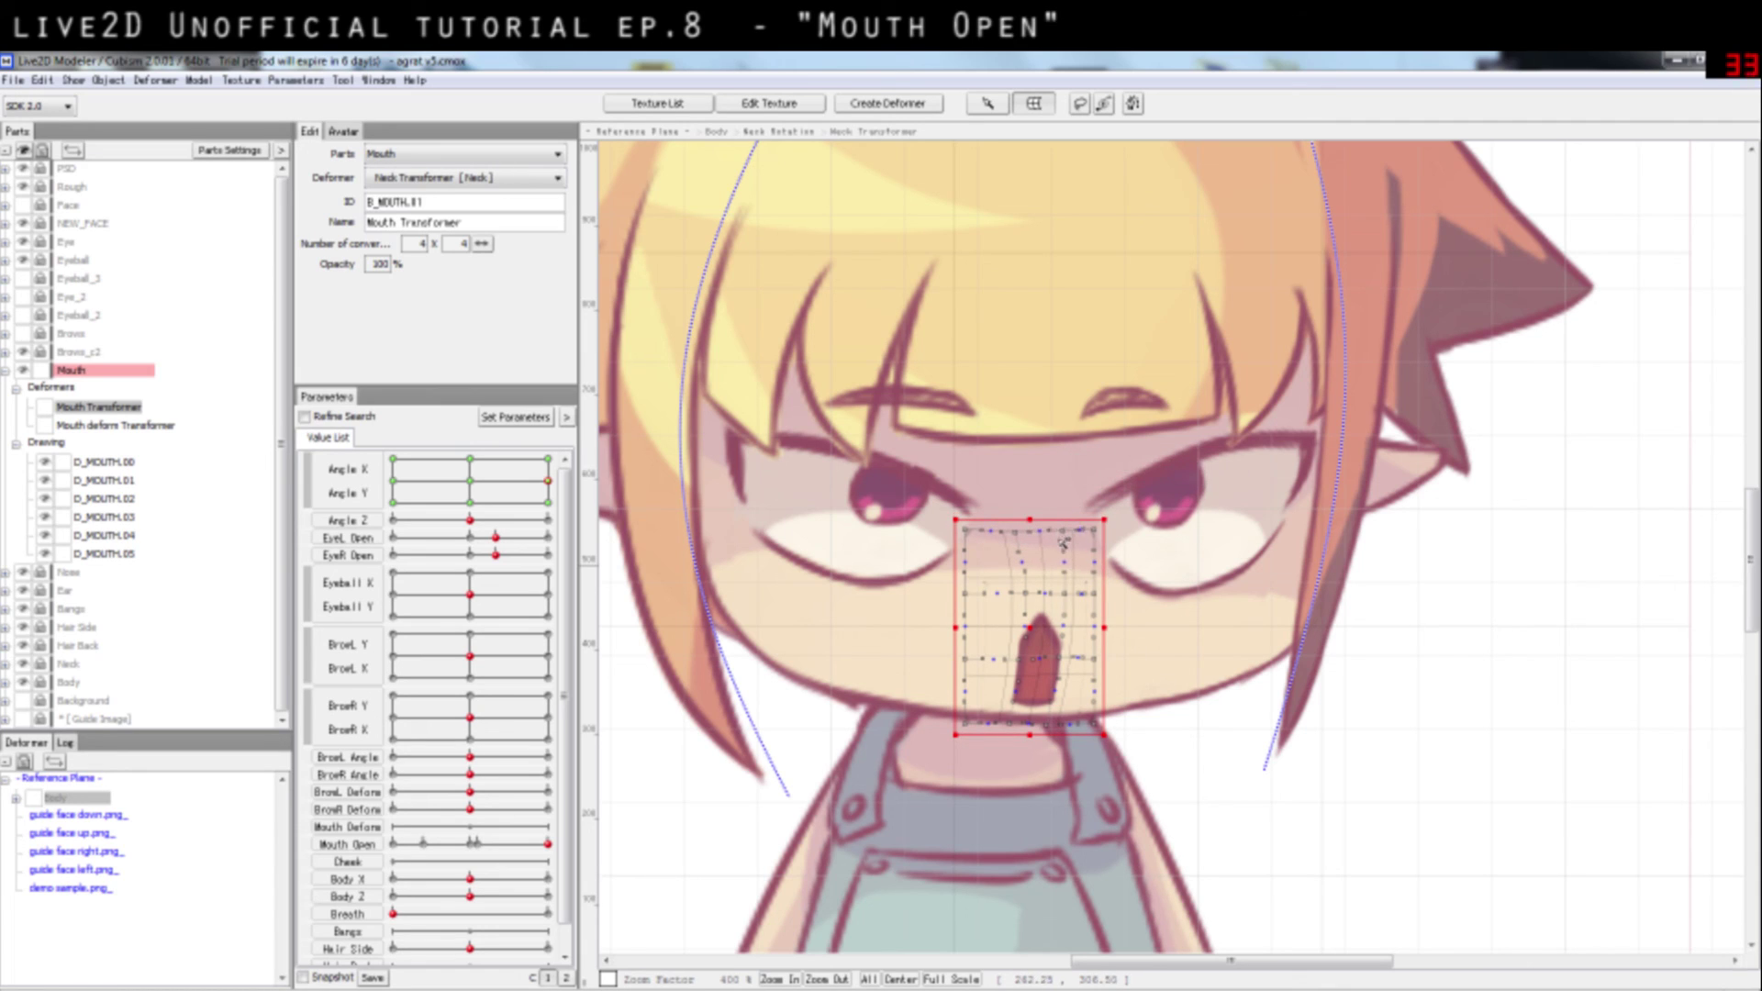
left_click(1302, 693)
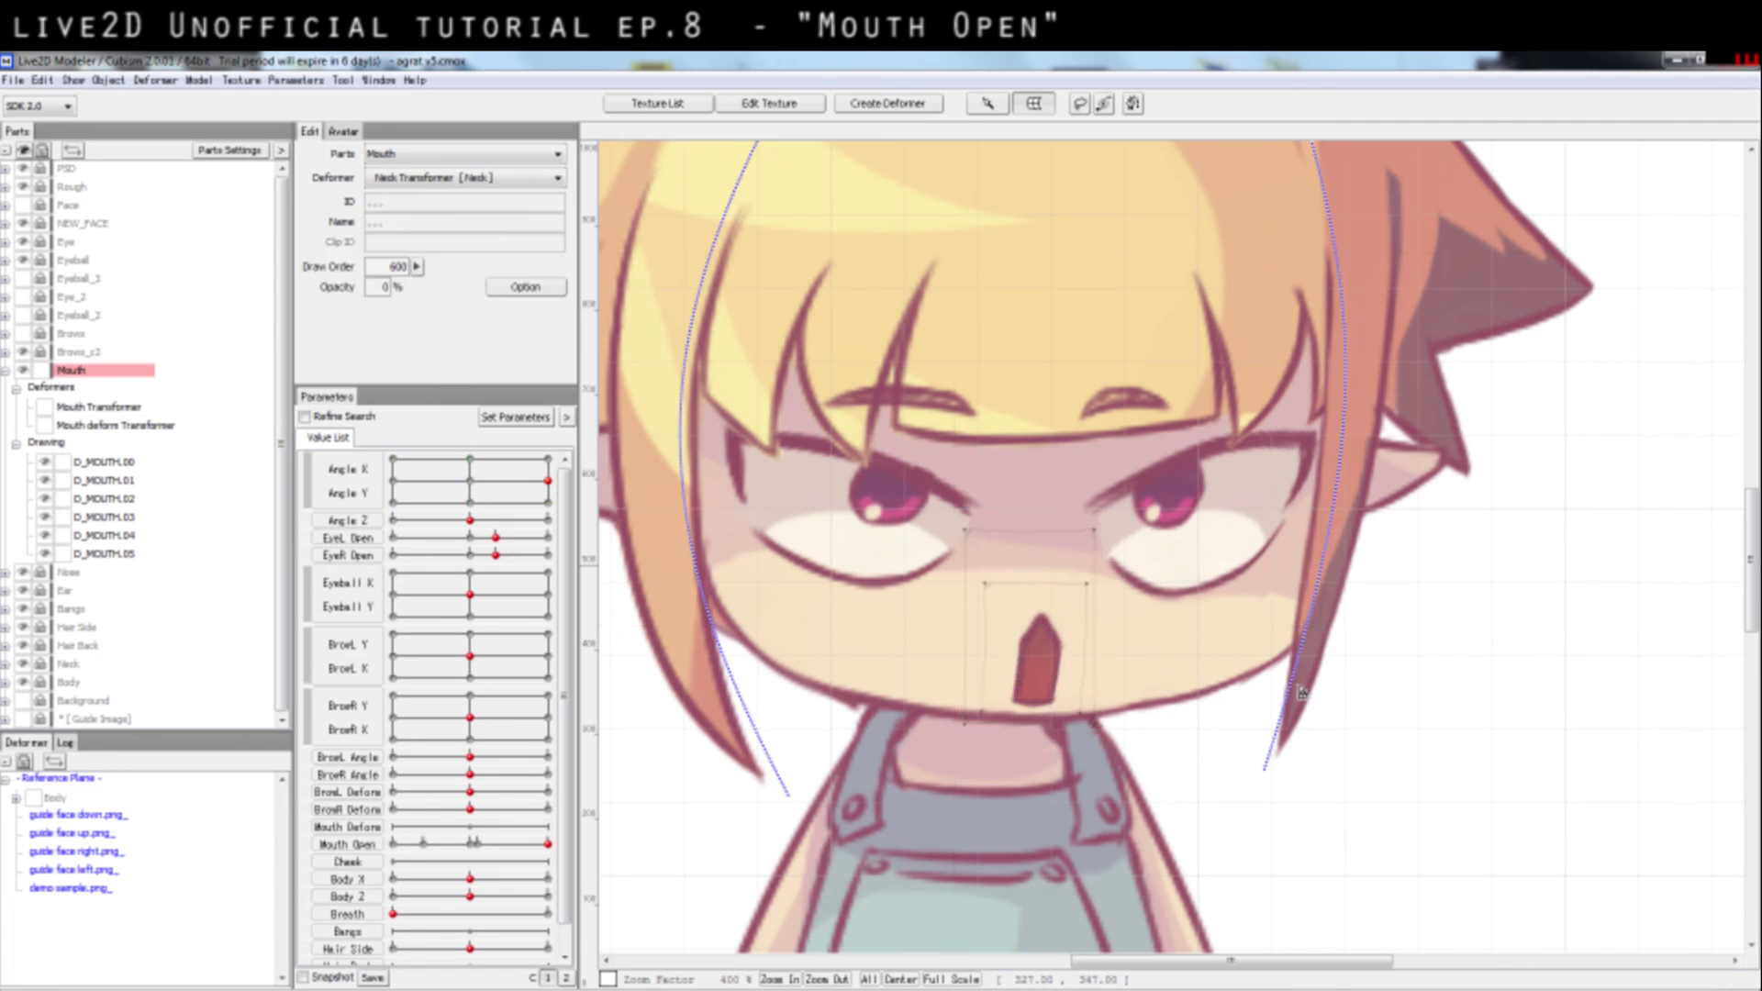
Step: Compare Angle X -30 and 30, and bend the Mouth Transformer's inner columns further at Angle X 30 to slant the mouth
left_click_drag(548, 486, 624, 486)
left_click_drag(487, 489, 551, 481)
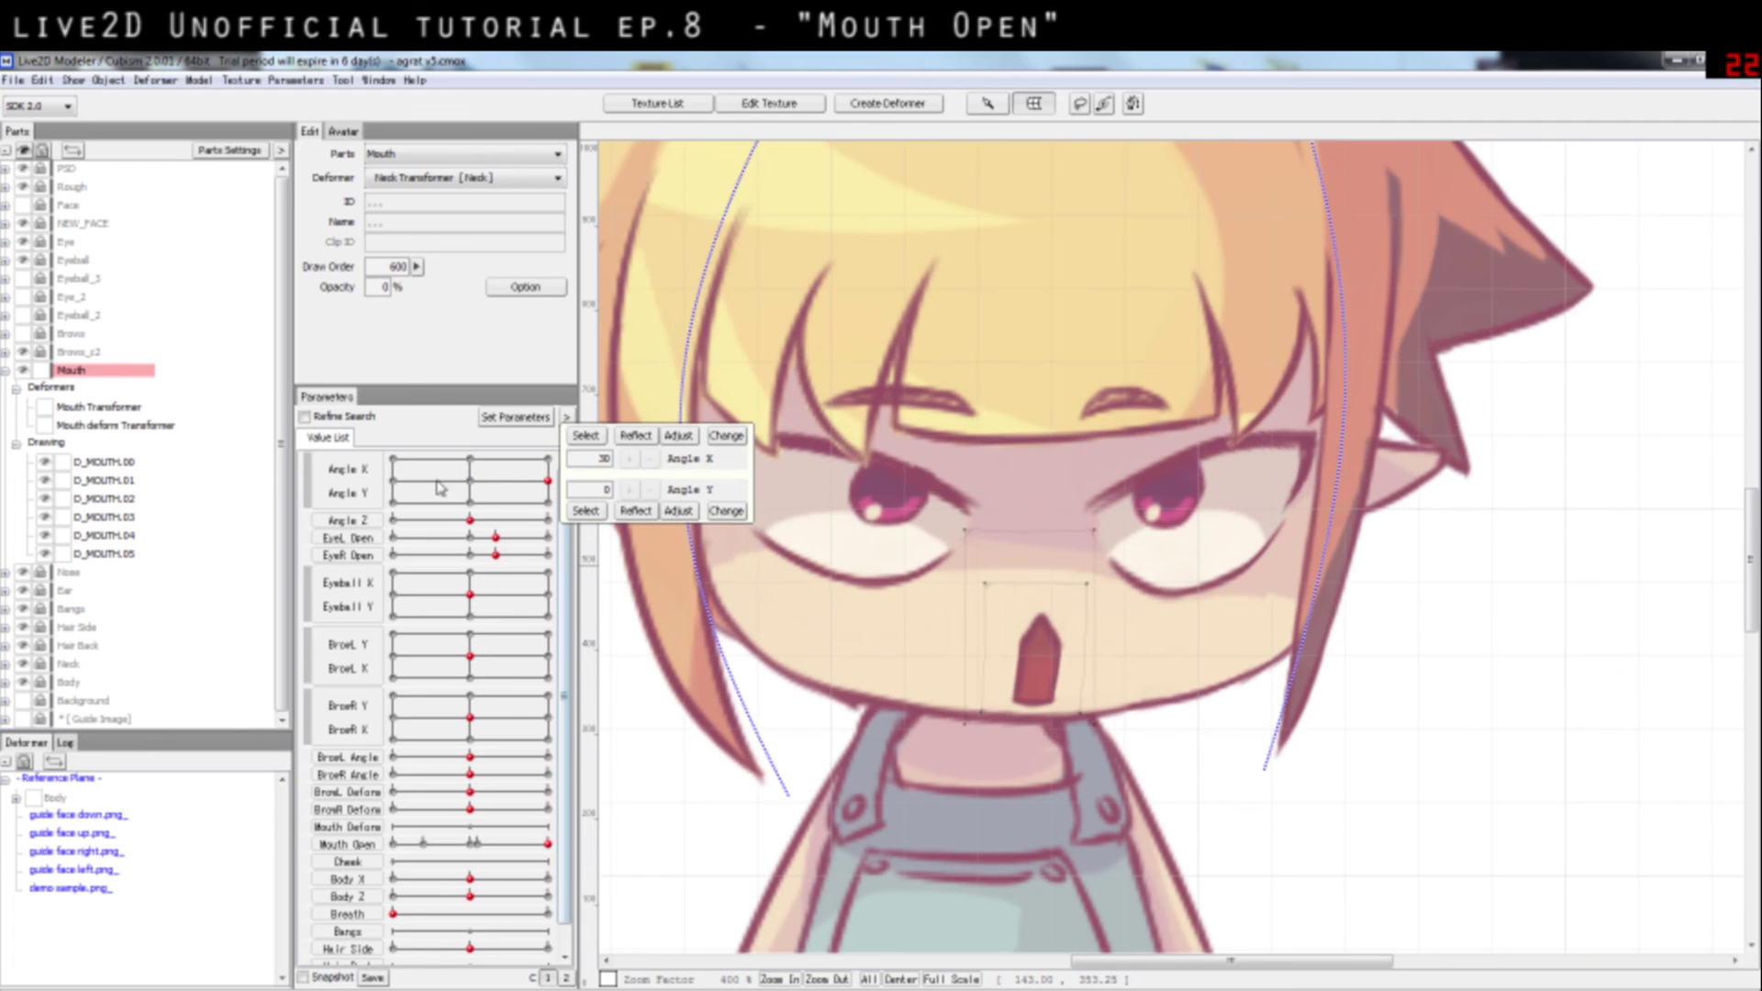
left_click(394, 482)
left_click(547, 480)
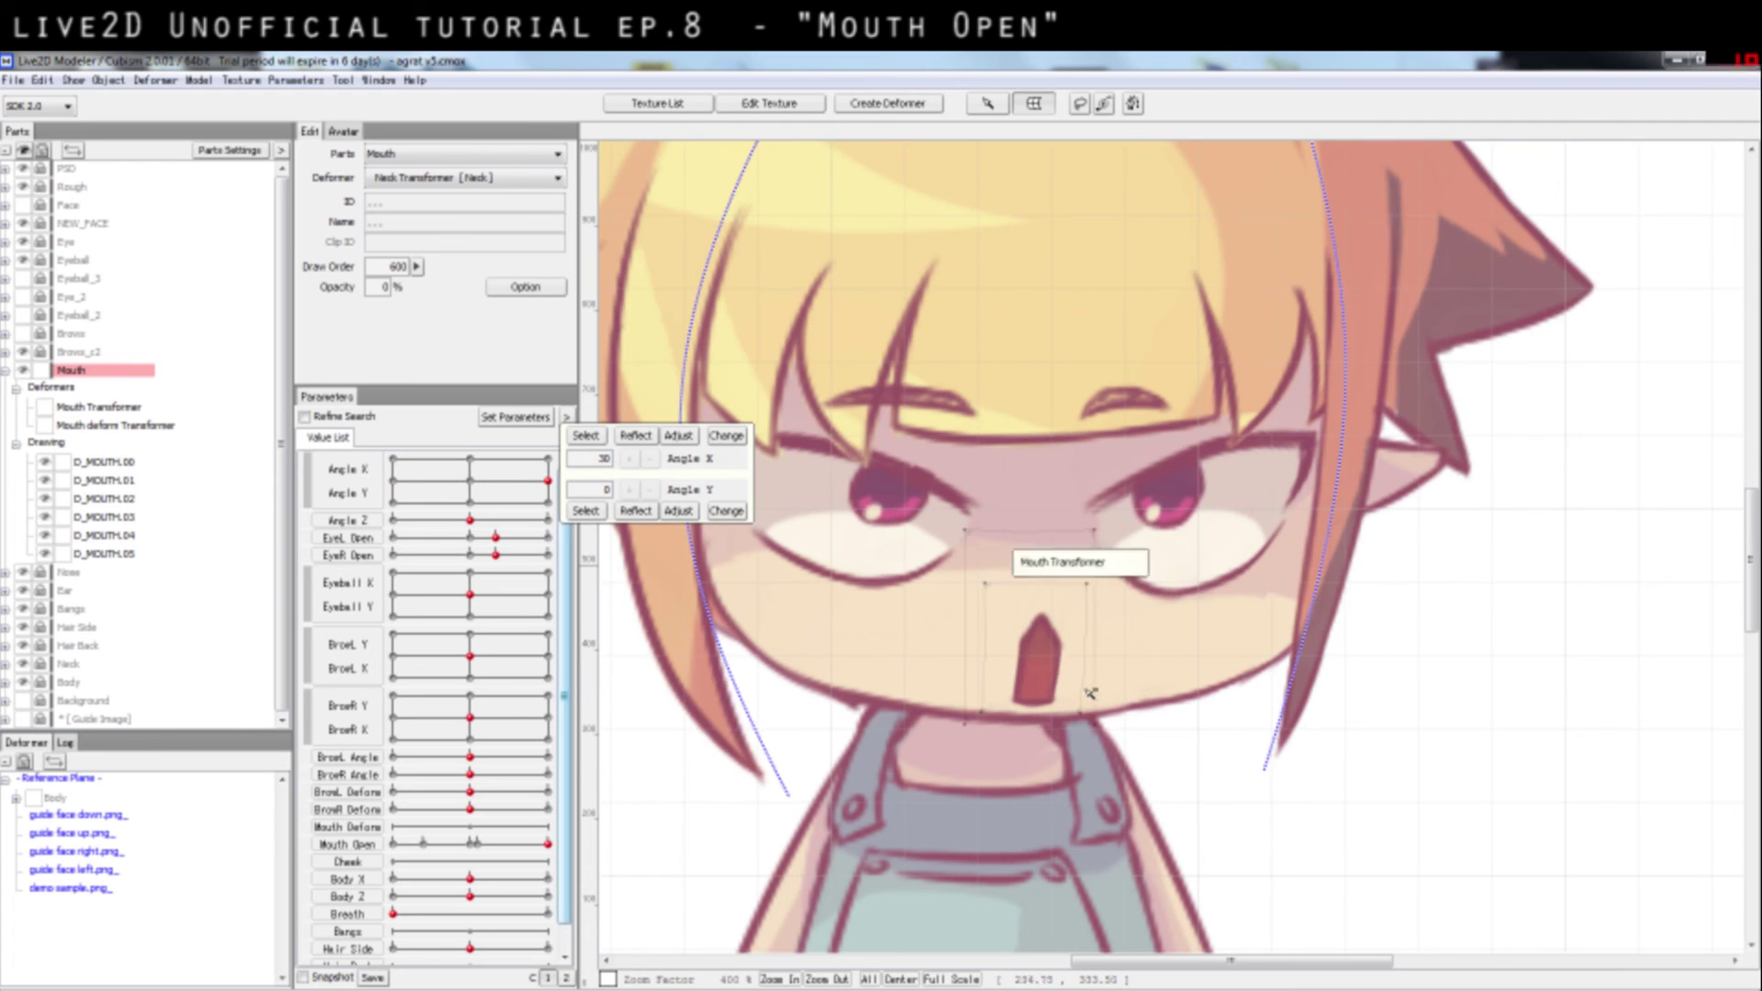
left_click(1019, 569)
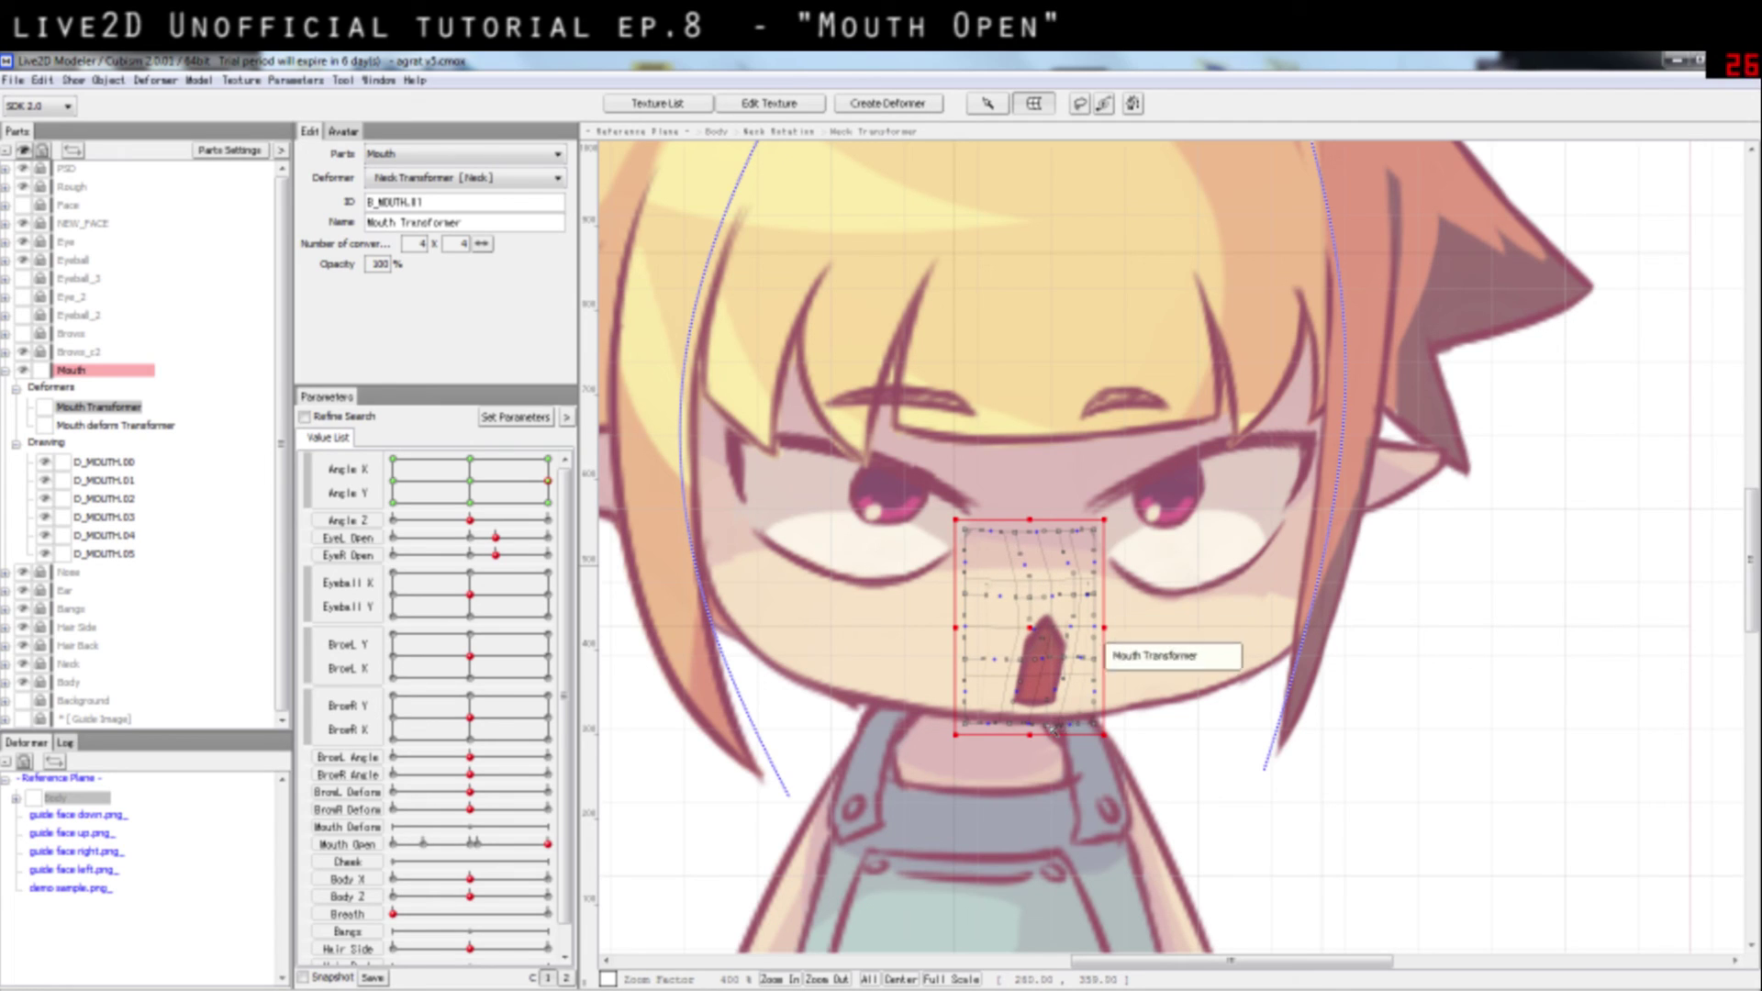
left_click(1220, 758)
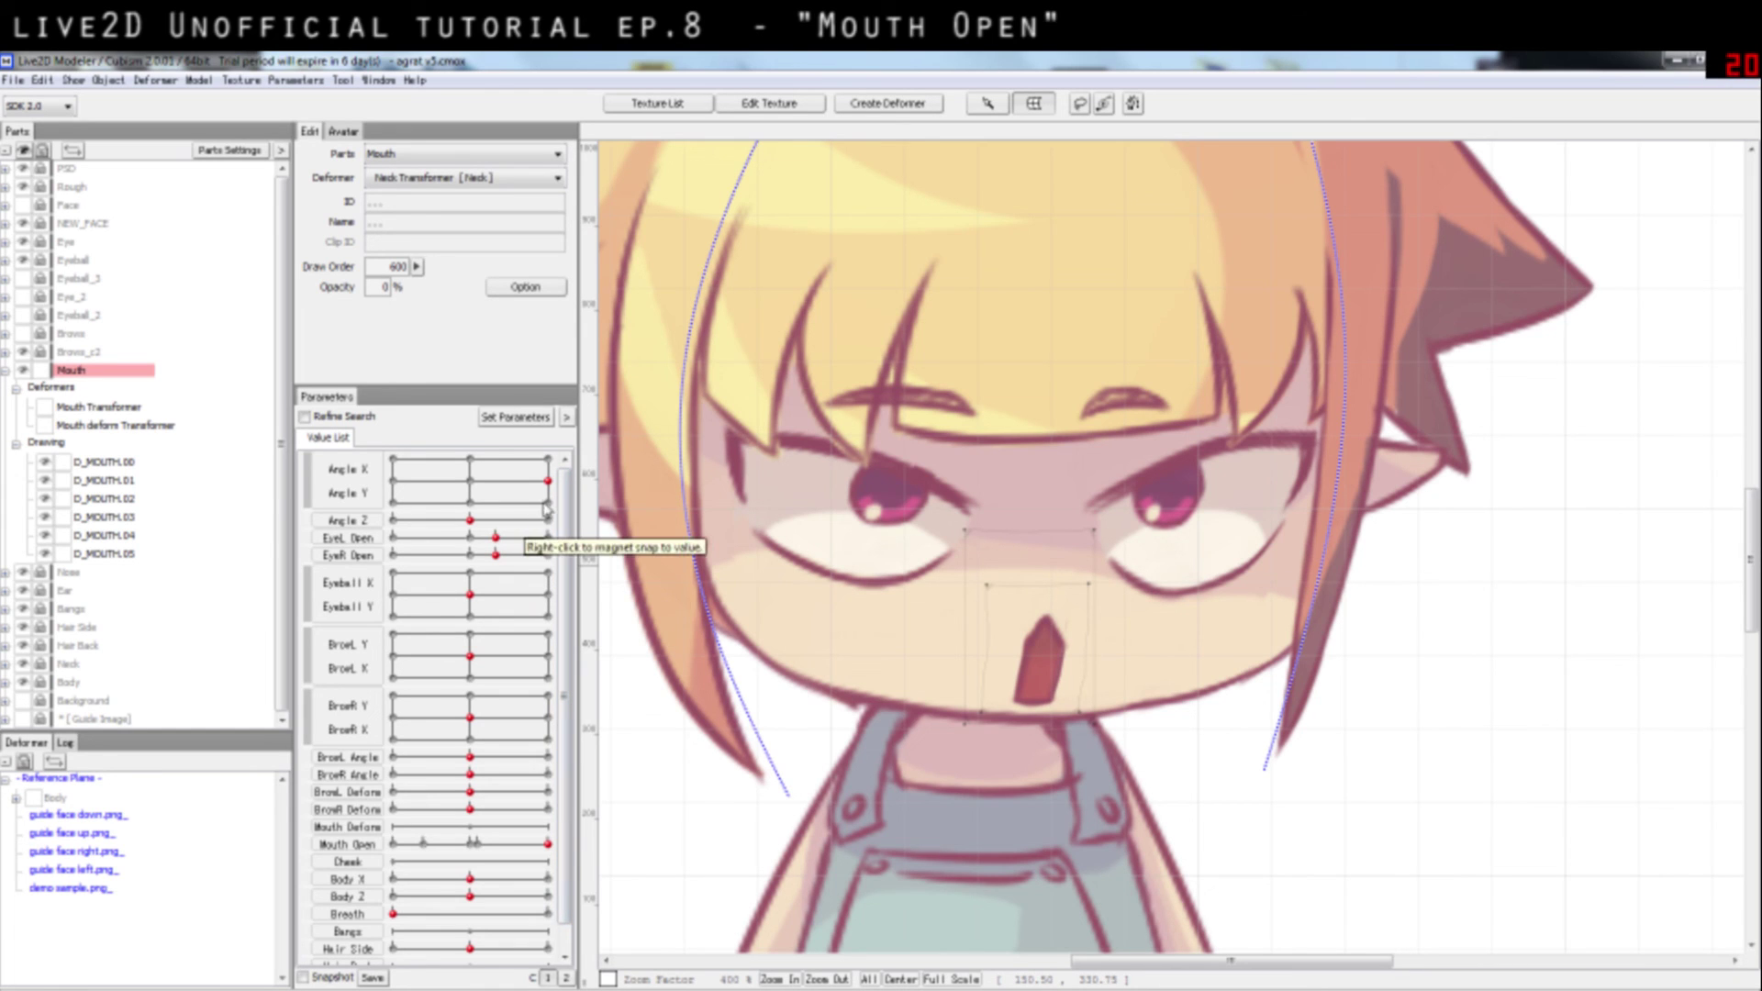
Step: Examine how the open mouth sits on the face at the combined Angle X and Angle Y extremes
left_click_drag(499, 476, 364, 534)
left_click(360, 523)
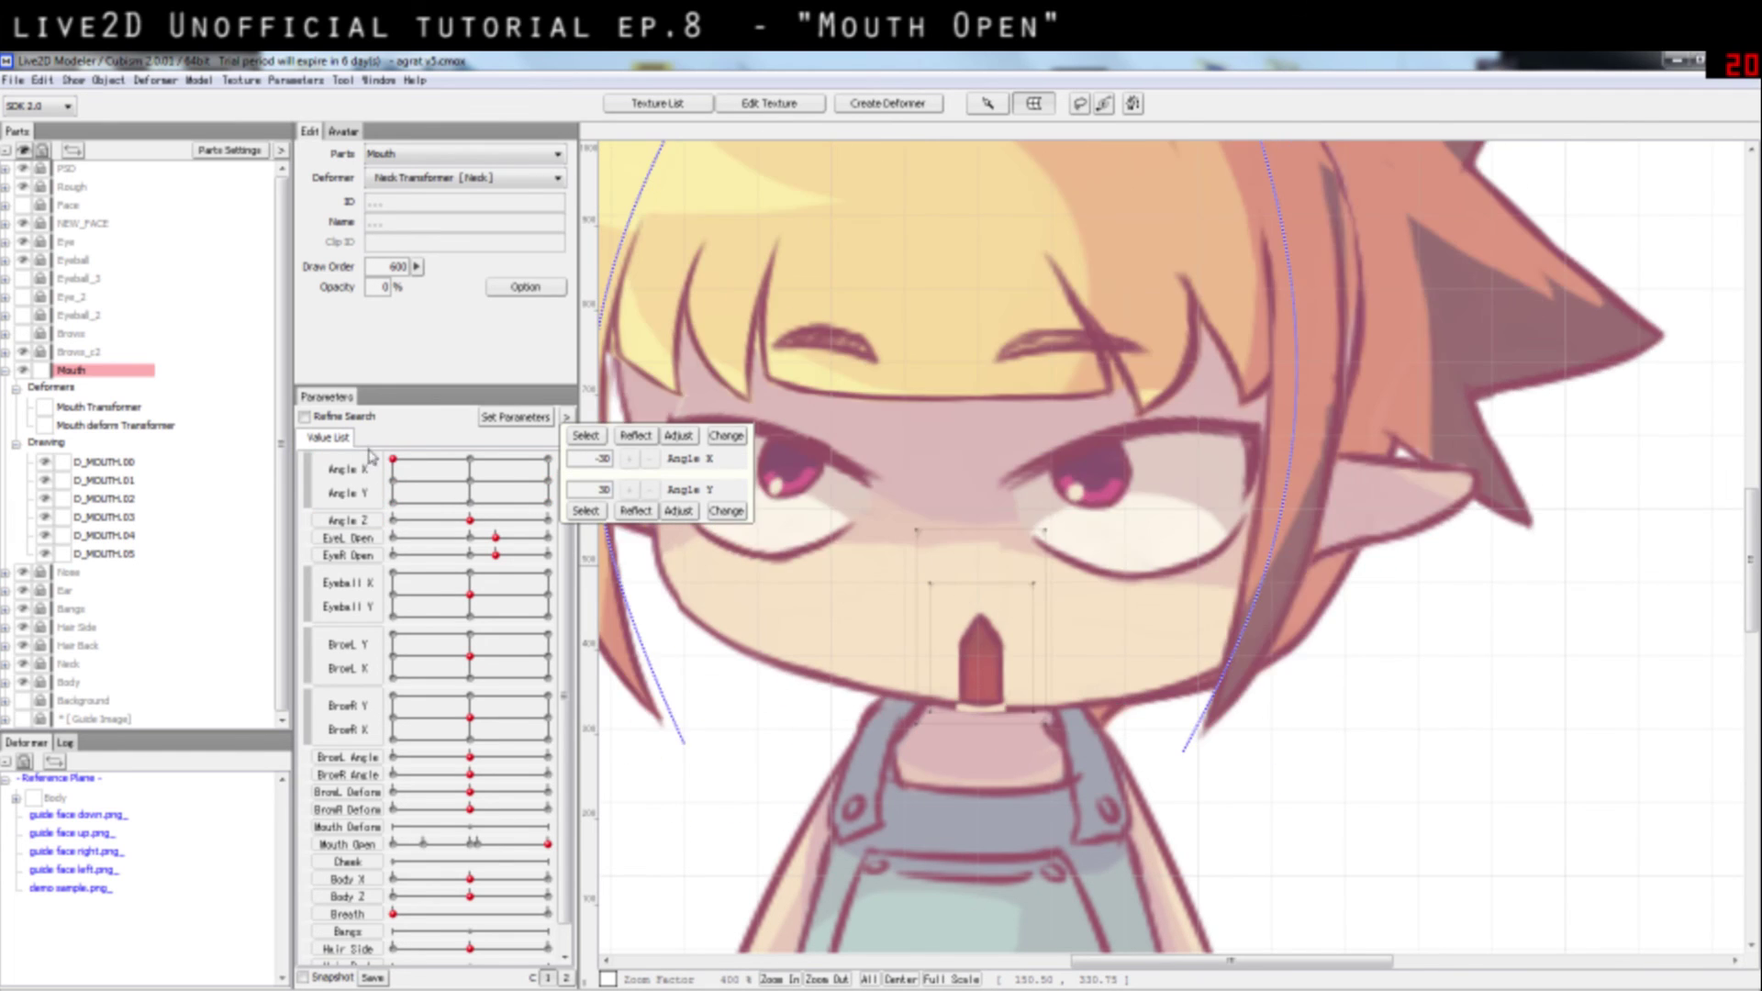
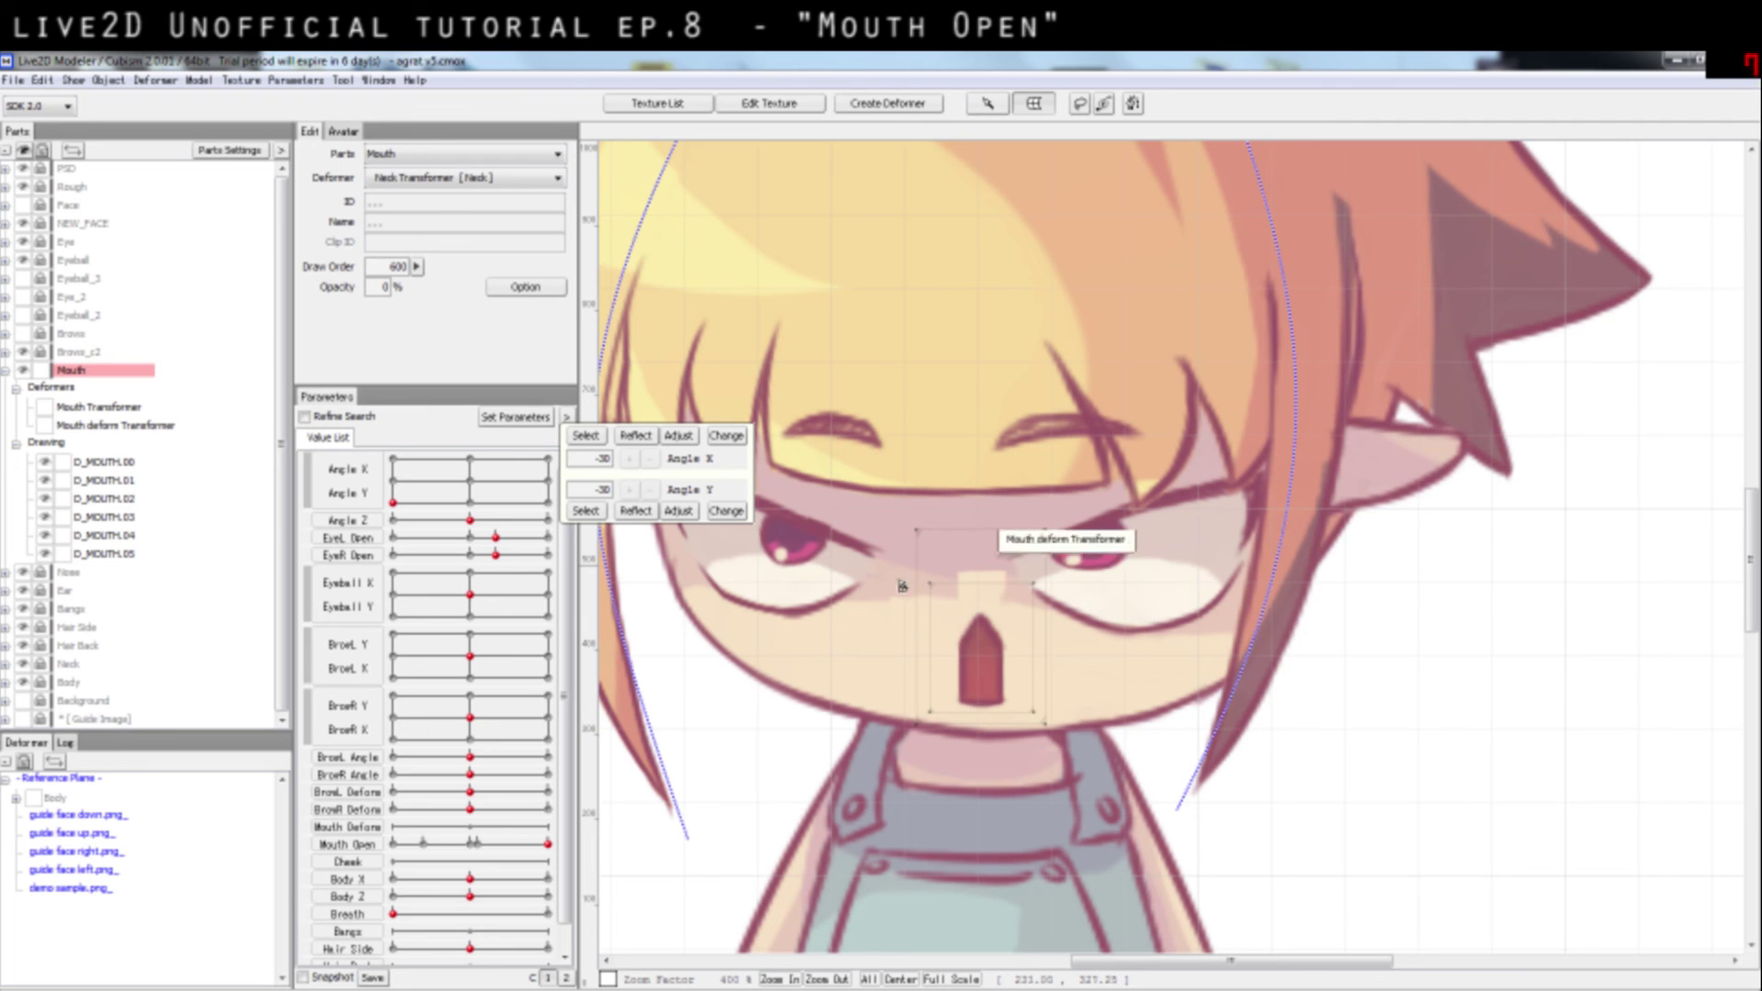
left_click_drag(459, 498, 384, 487)
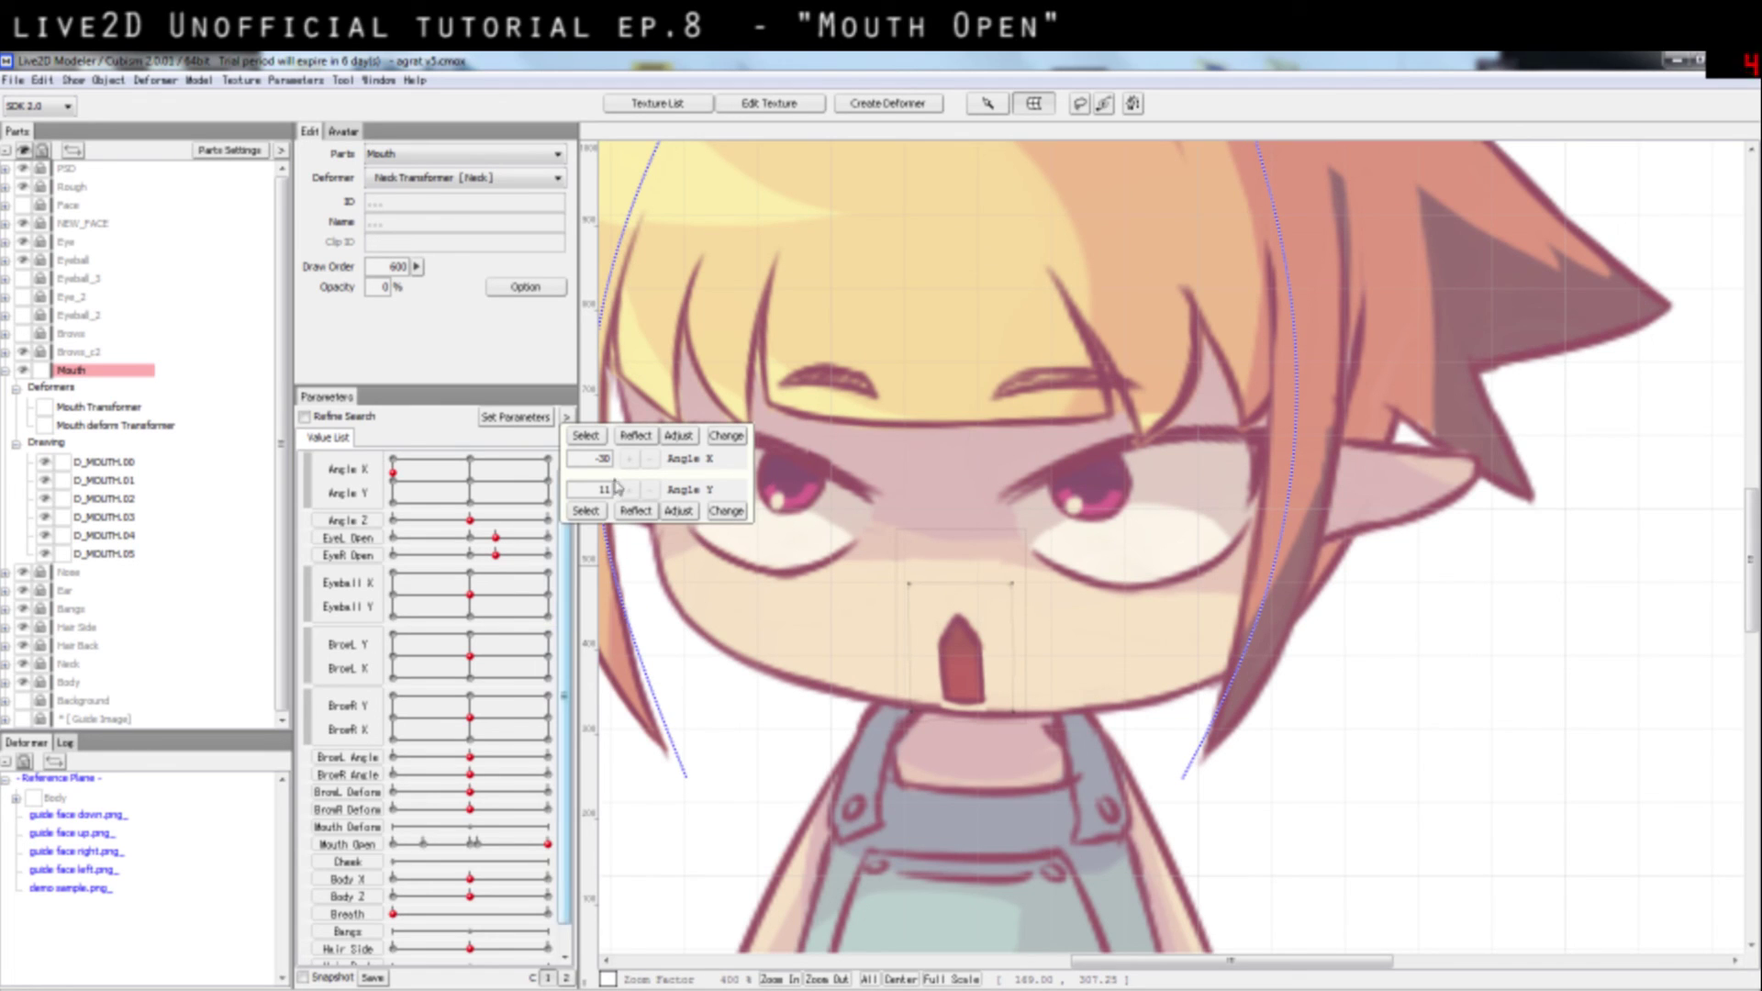
right_click(473, 483)
mouse_move(473, 484)
left_mouse_down()
mouse_move(387, 489)
mouse_move(476, 491)
mouse_move(384, 484)
mouse_move(382, 455)
mouse_move(460, 499)
mouse_move(460, 467)
mouse_move(477, 480)
left_mouse_up()
left_click(405, 461)
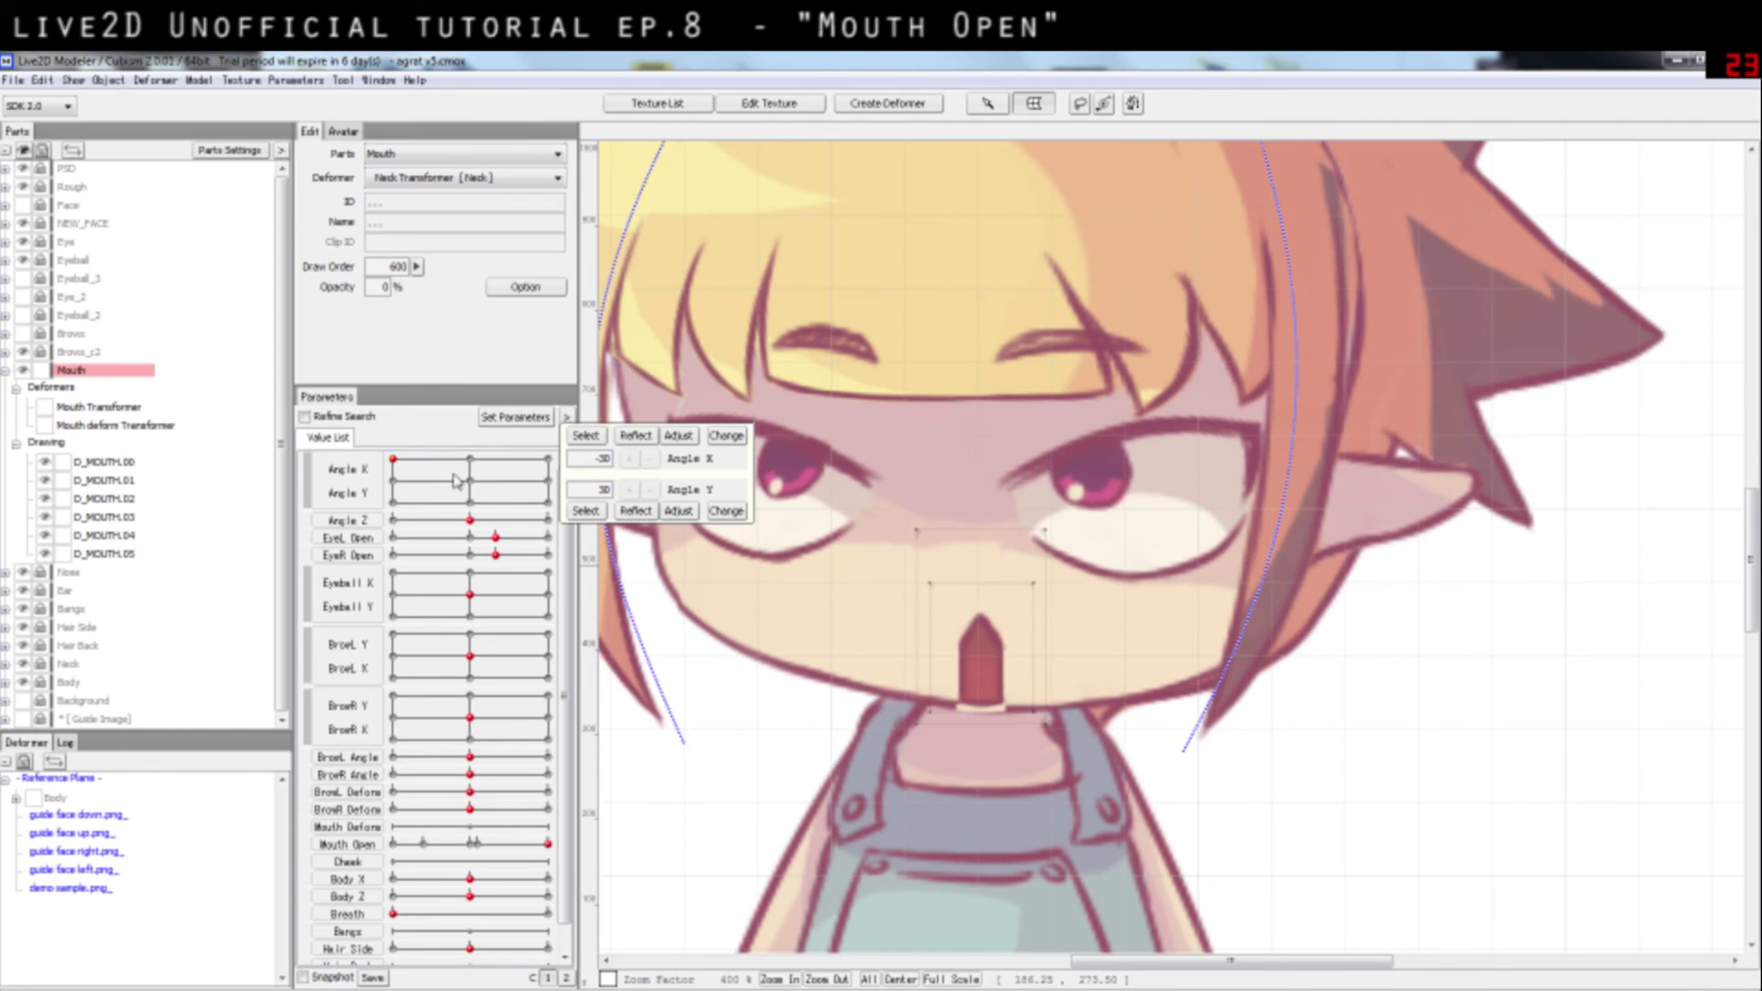
Step: Return Angle X and Angle Y to 0 and set Mouth Open to 0 to close the mouth
left_click(479, 487)
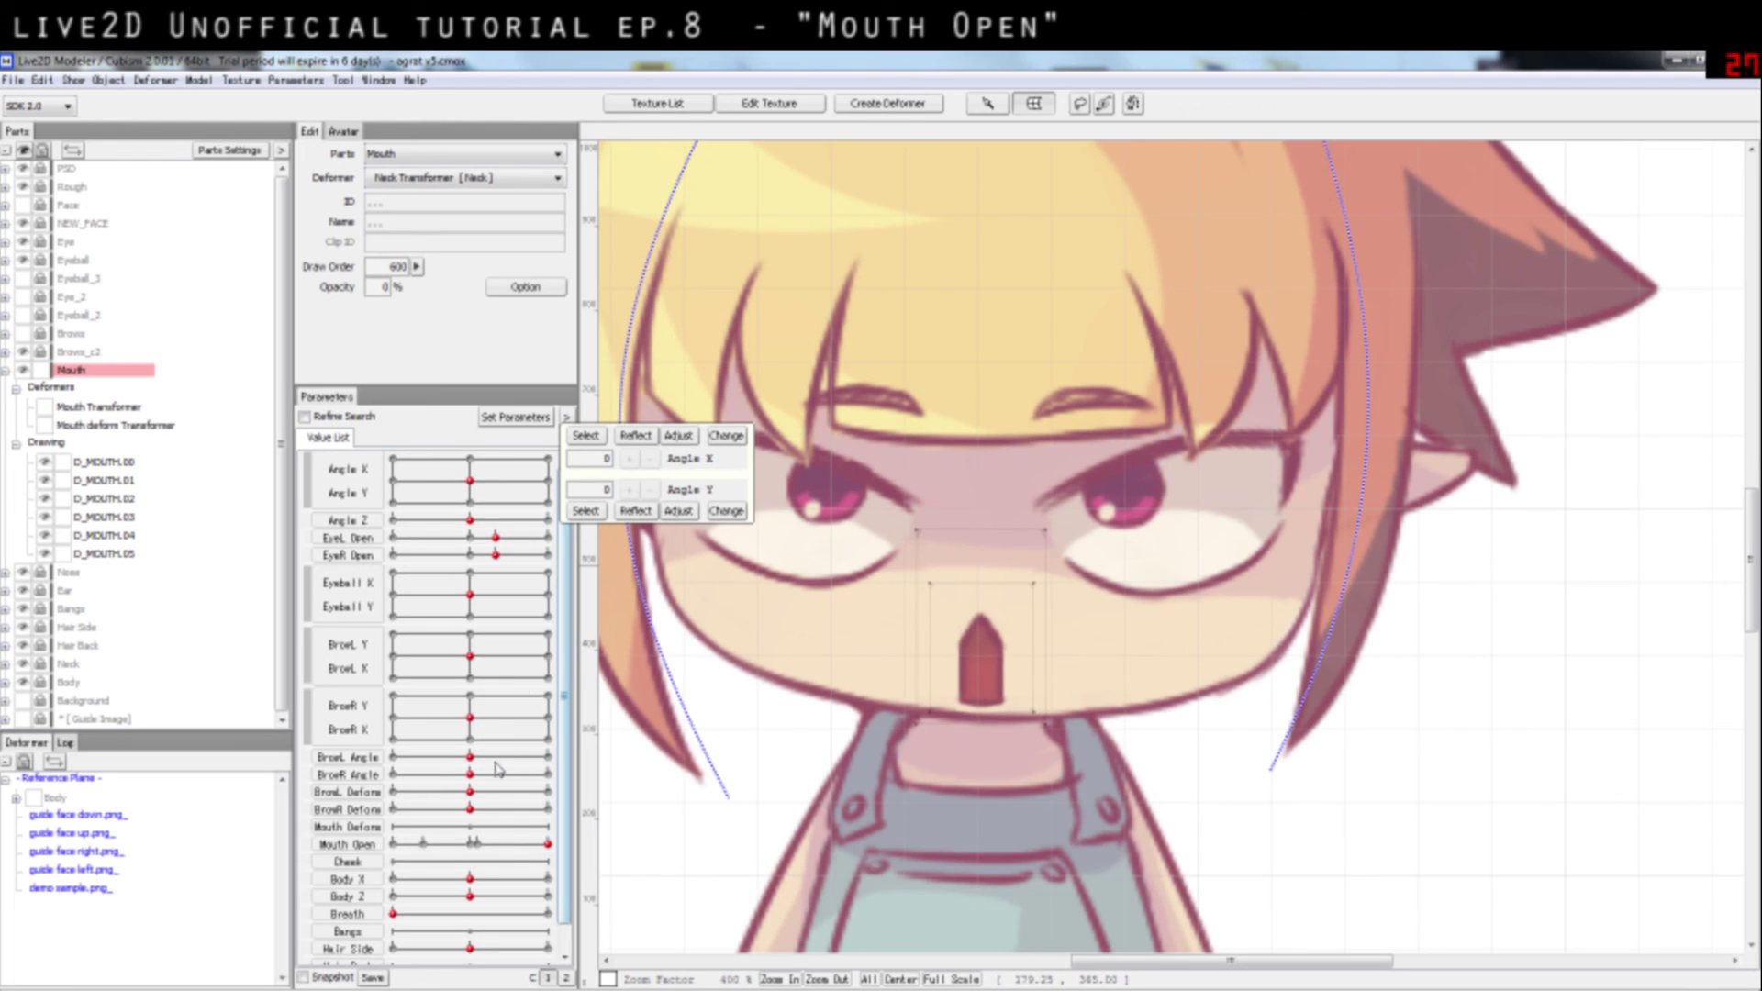
left_click(393, 843)
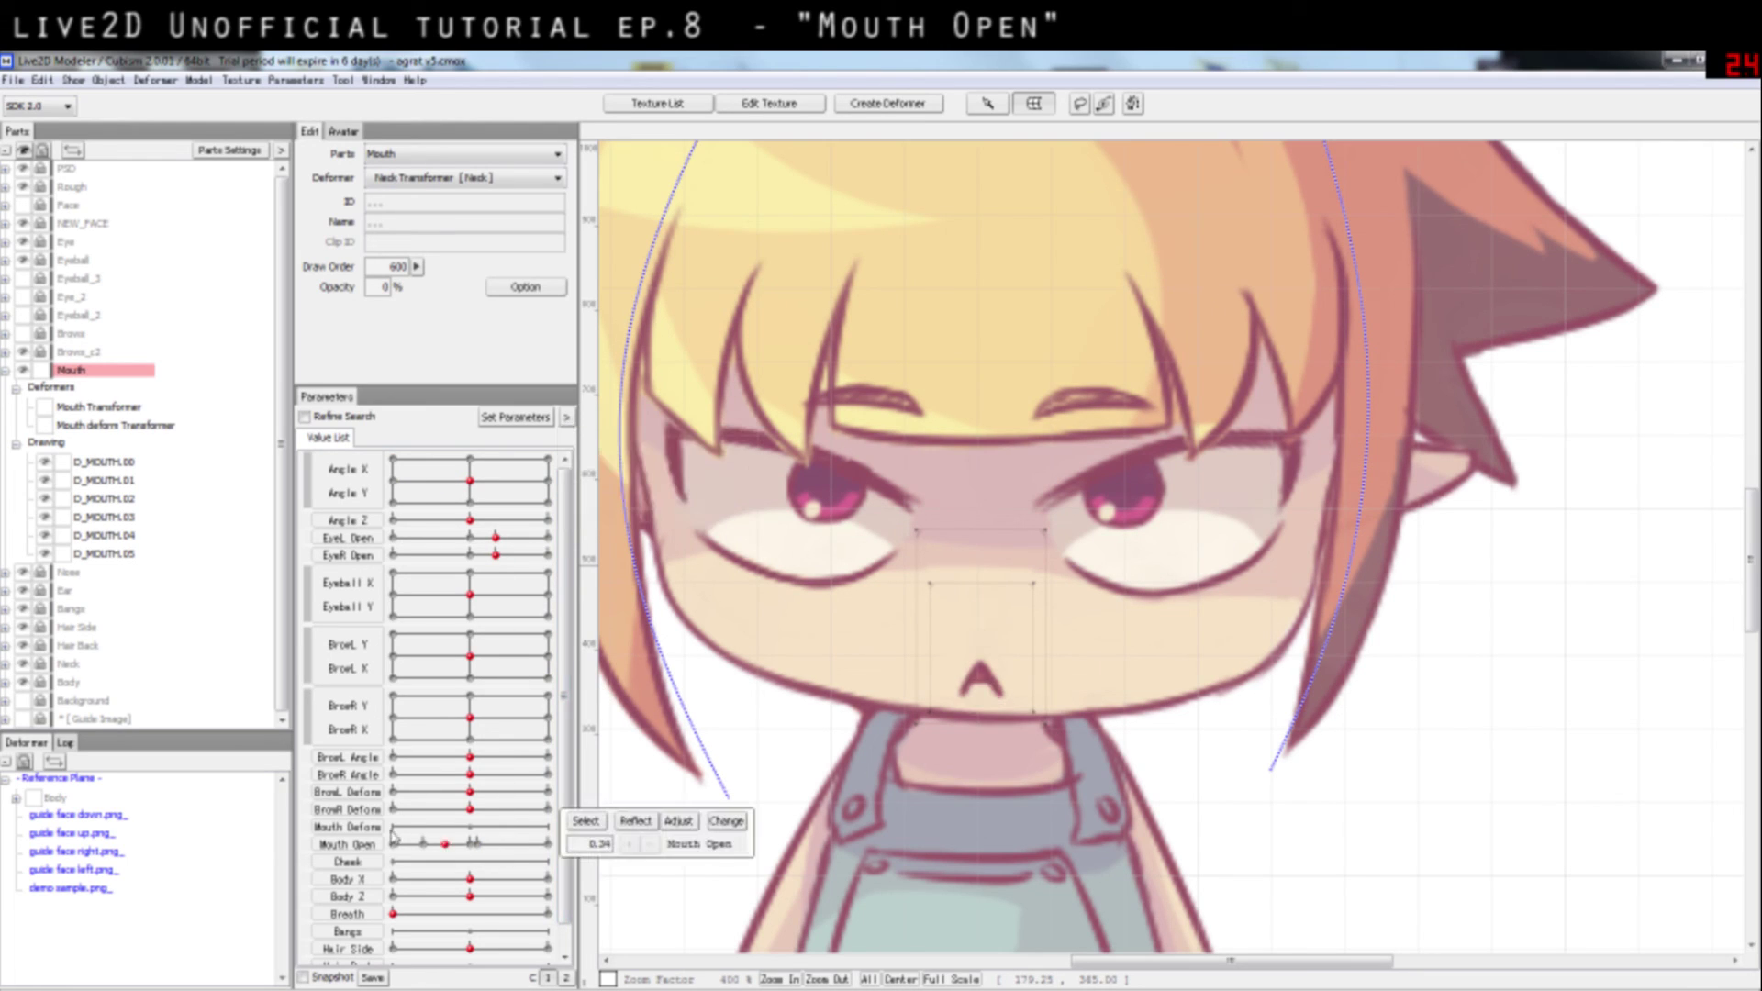
left_click_drag(425, 494, 469, 480)
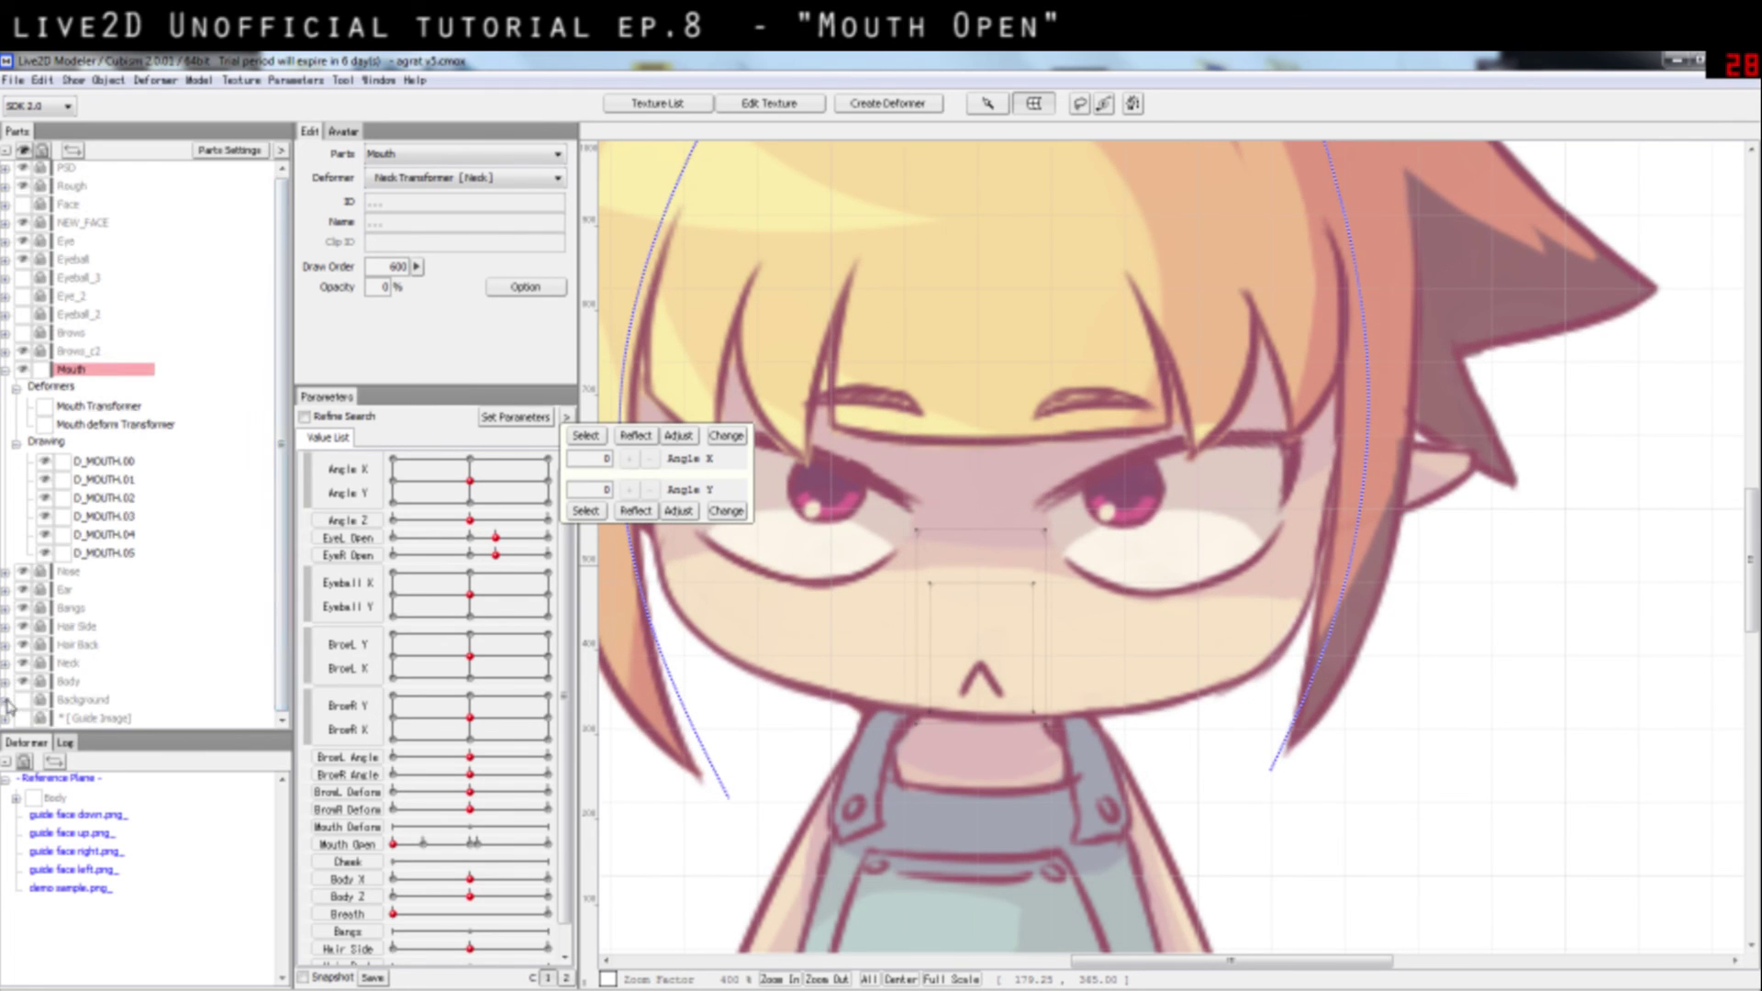
left_click(39, 700)
left_click(85, 701)
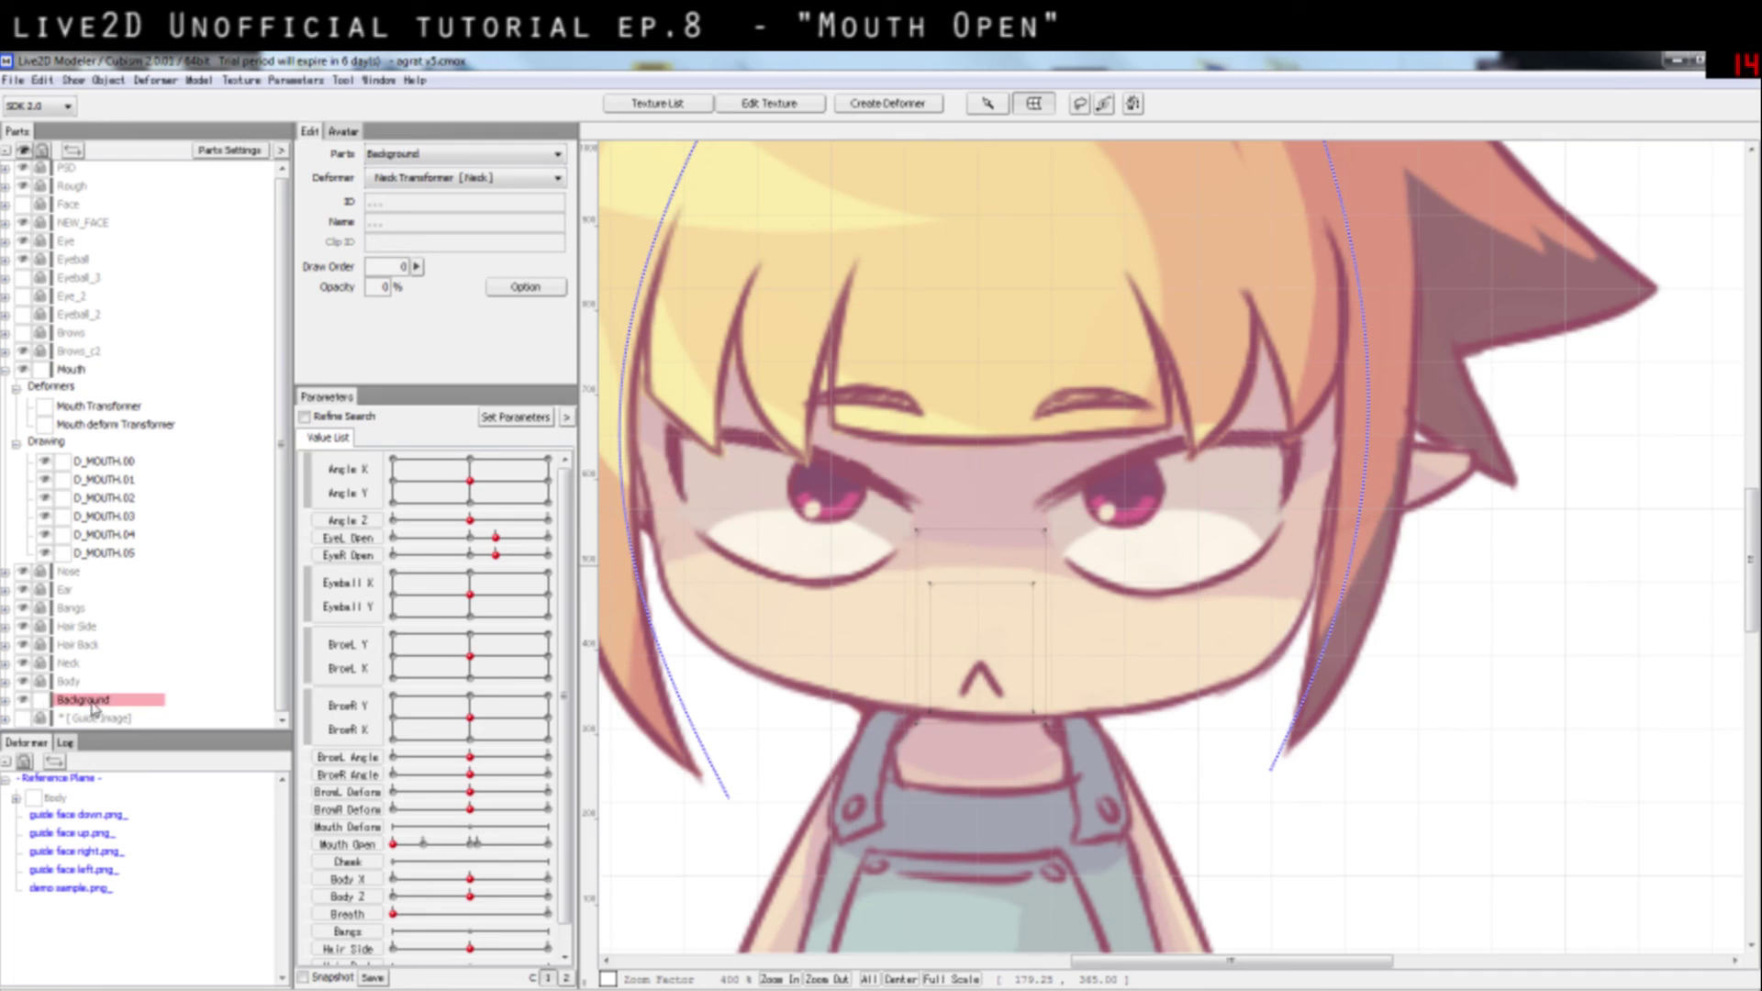
left_click(22, 700)
left_click(40, 699)
Step: Show the Guide Image part with its guide face left drawing, and compare the closed mouth against it at Angle X 30
left_click(60, 720)
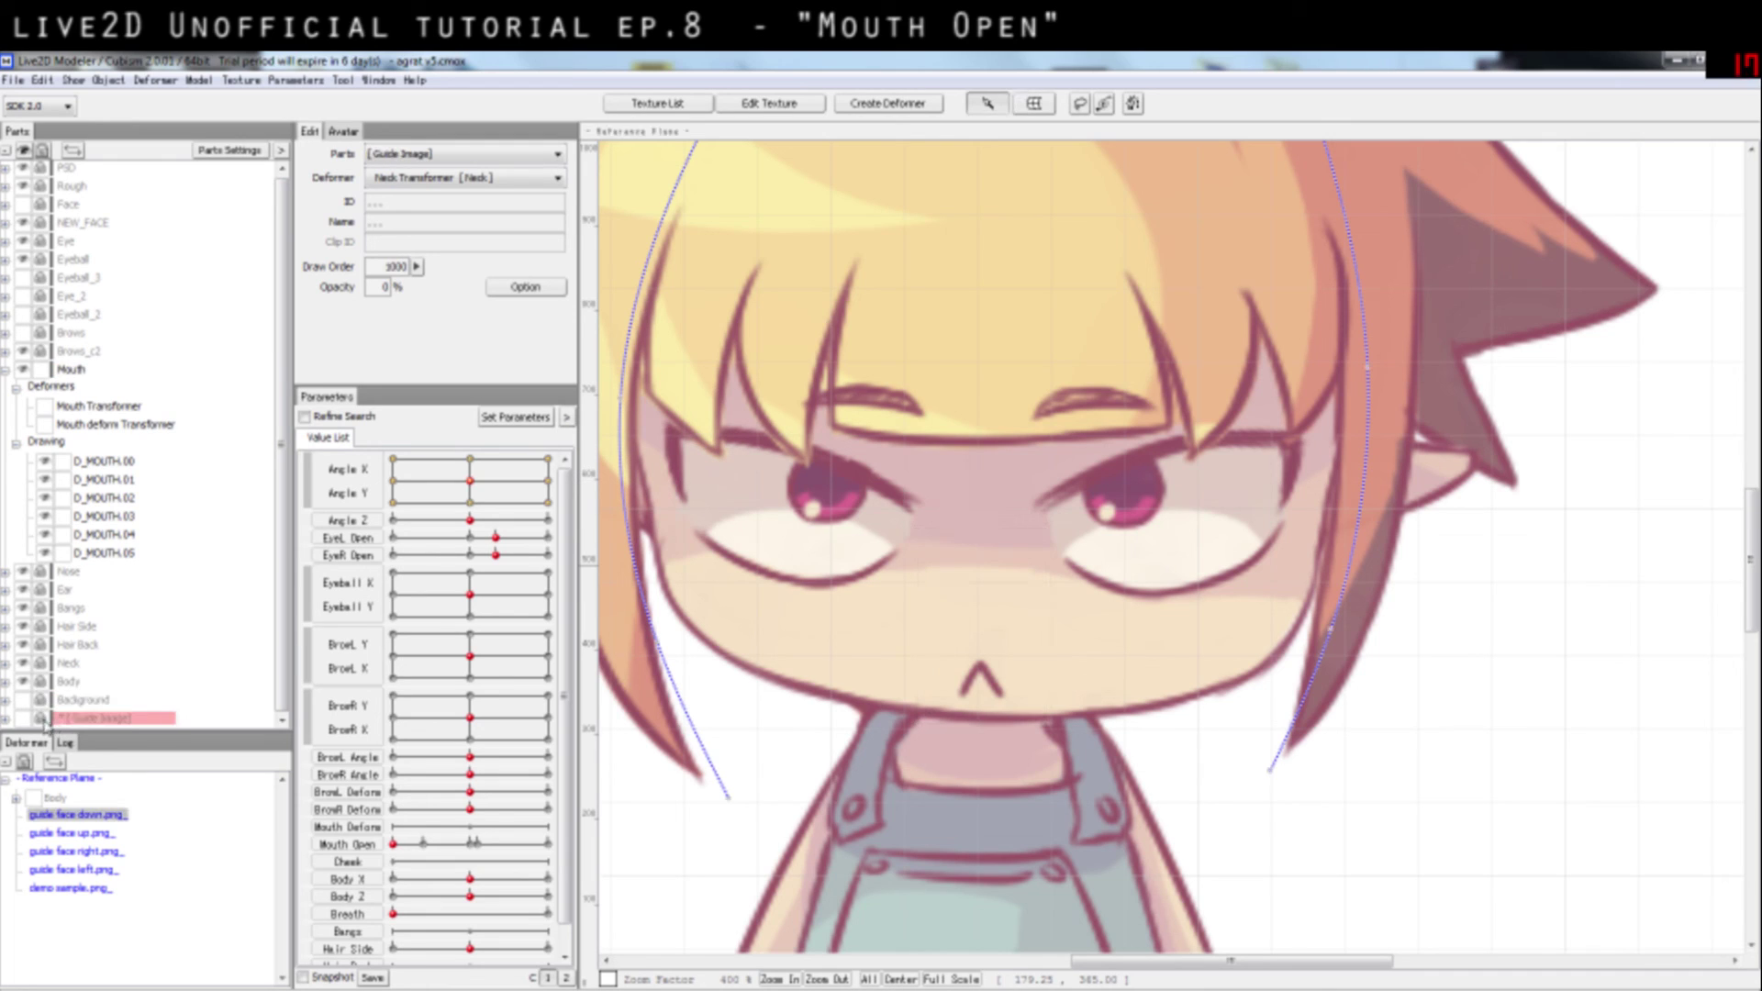
left_click(5, 707)
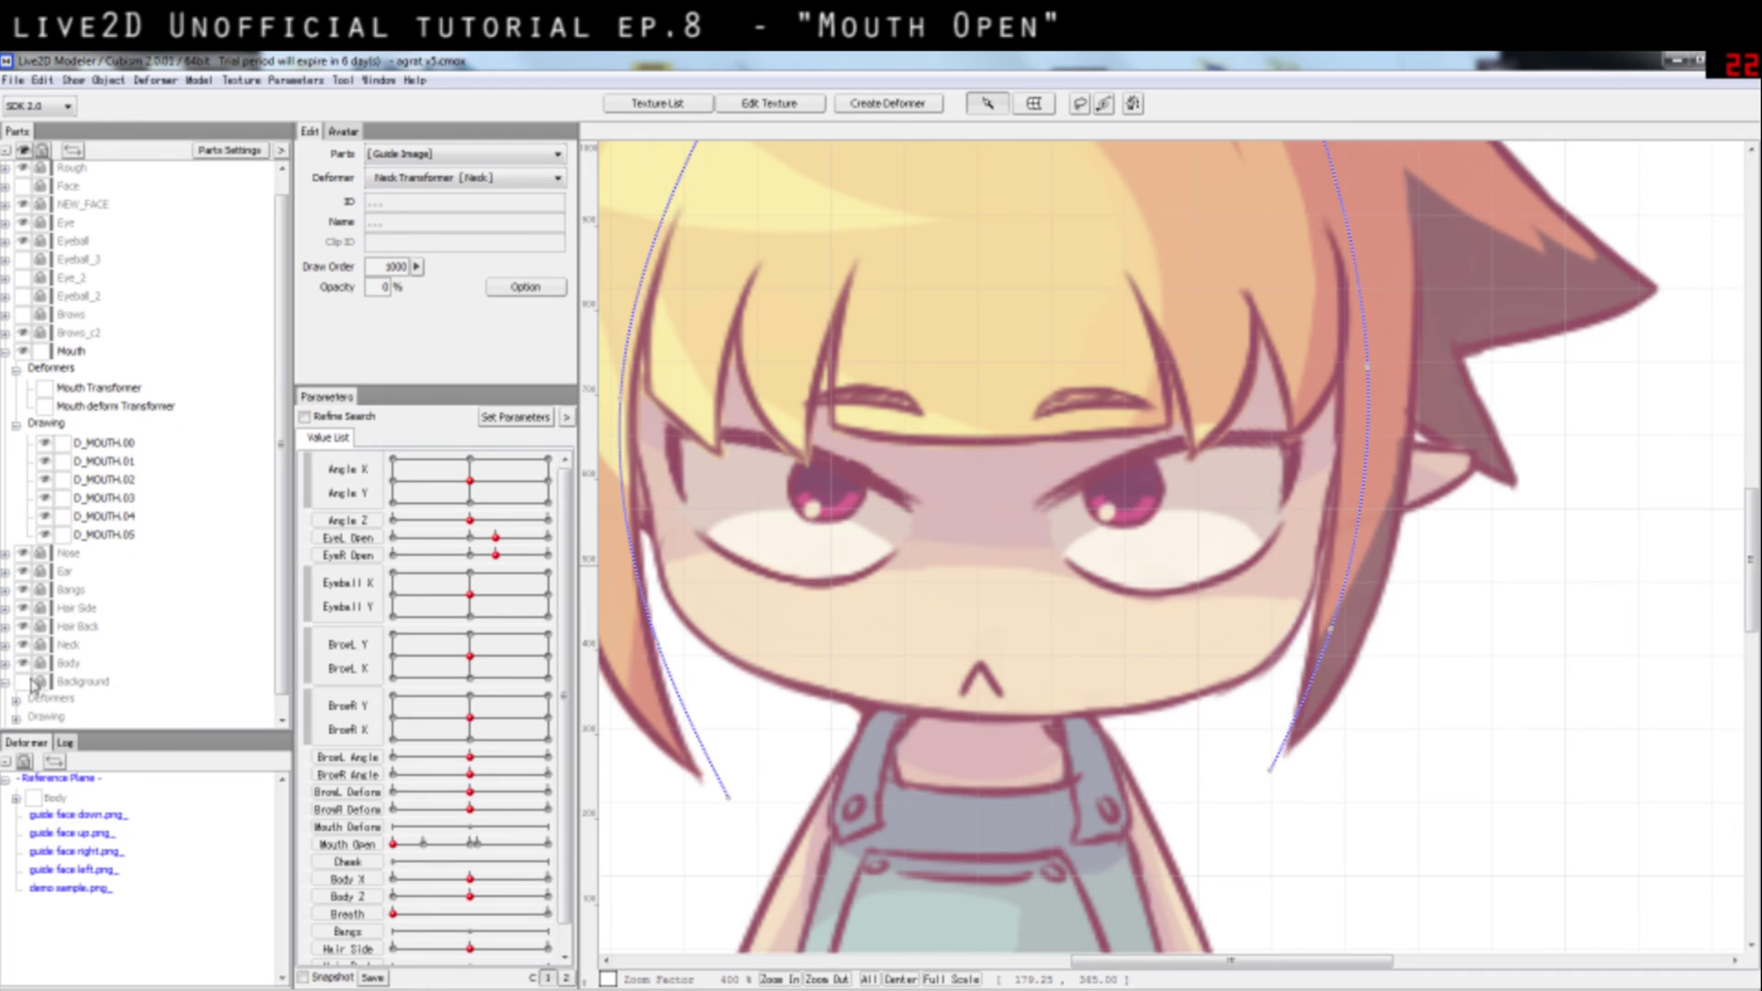
left_click(398, 287)
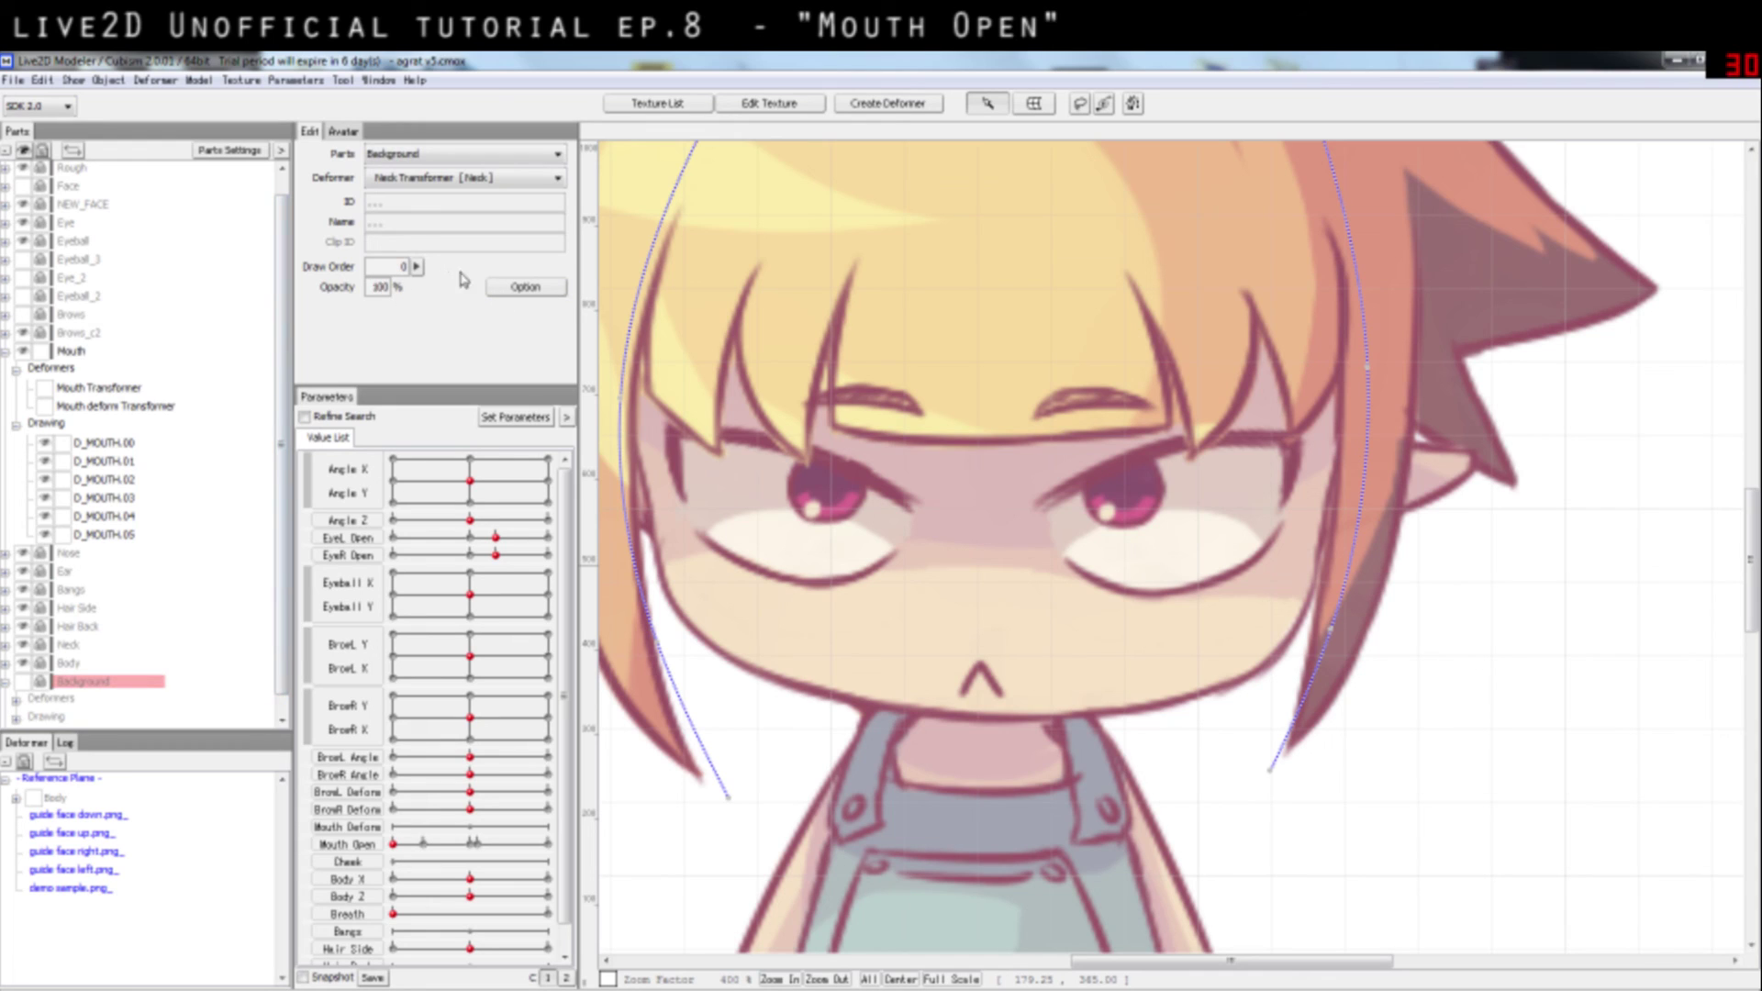
scroll(114, 682, "down", 1)
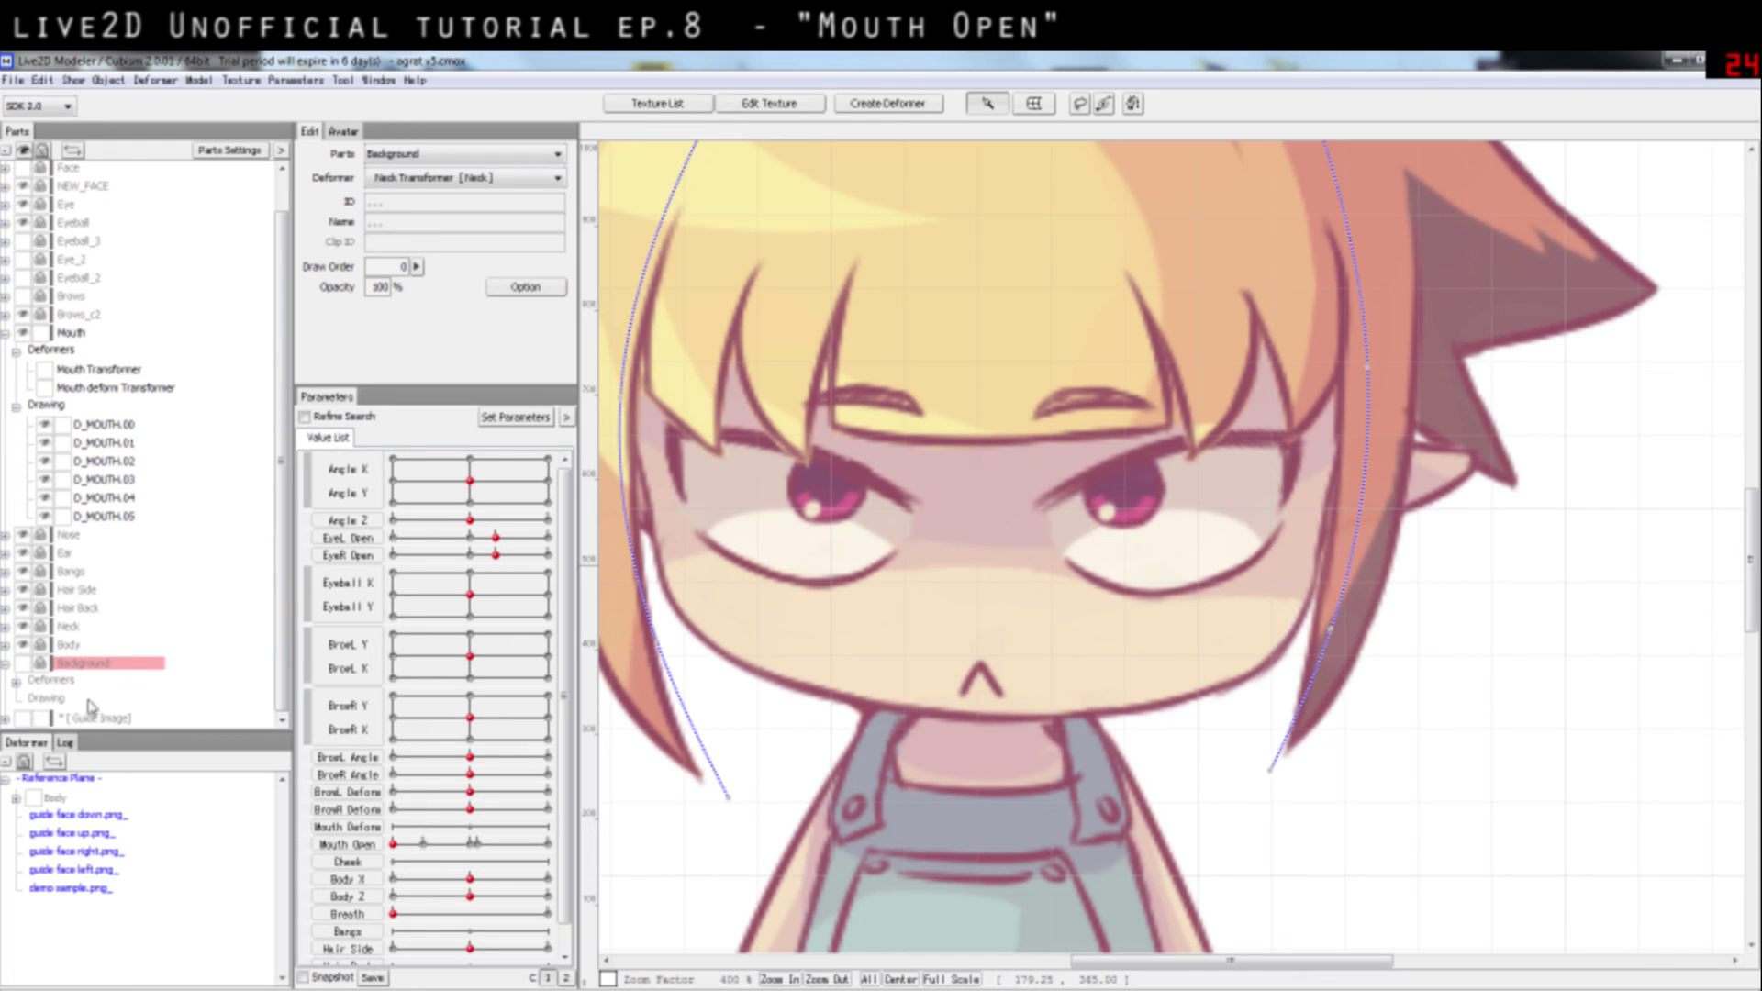
left_click(13, 680)
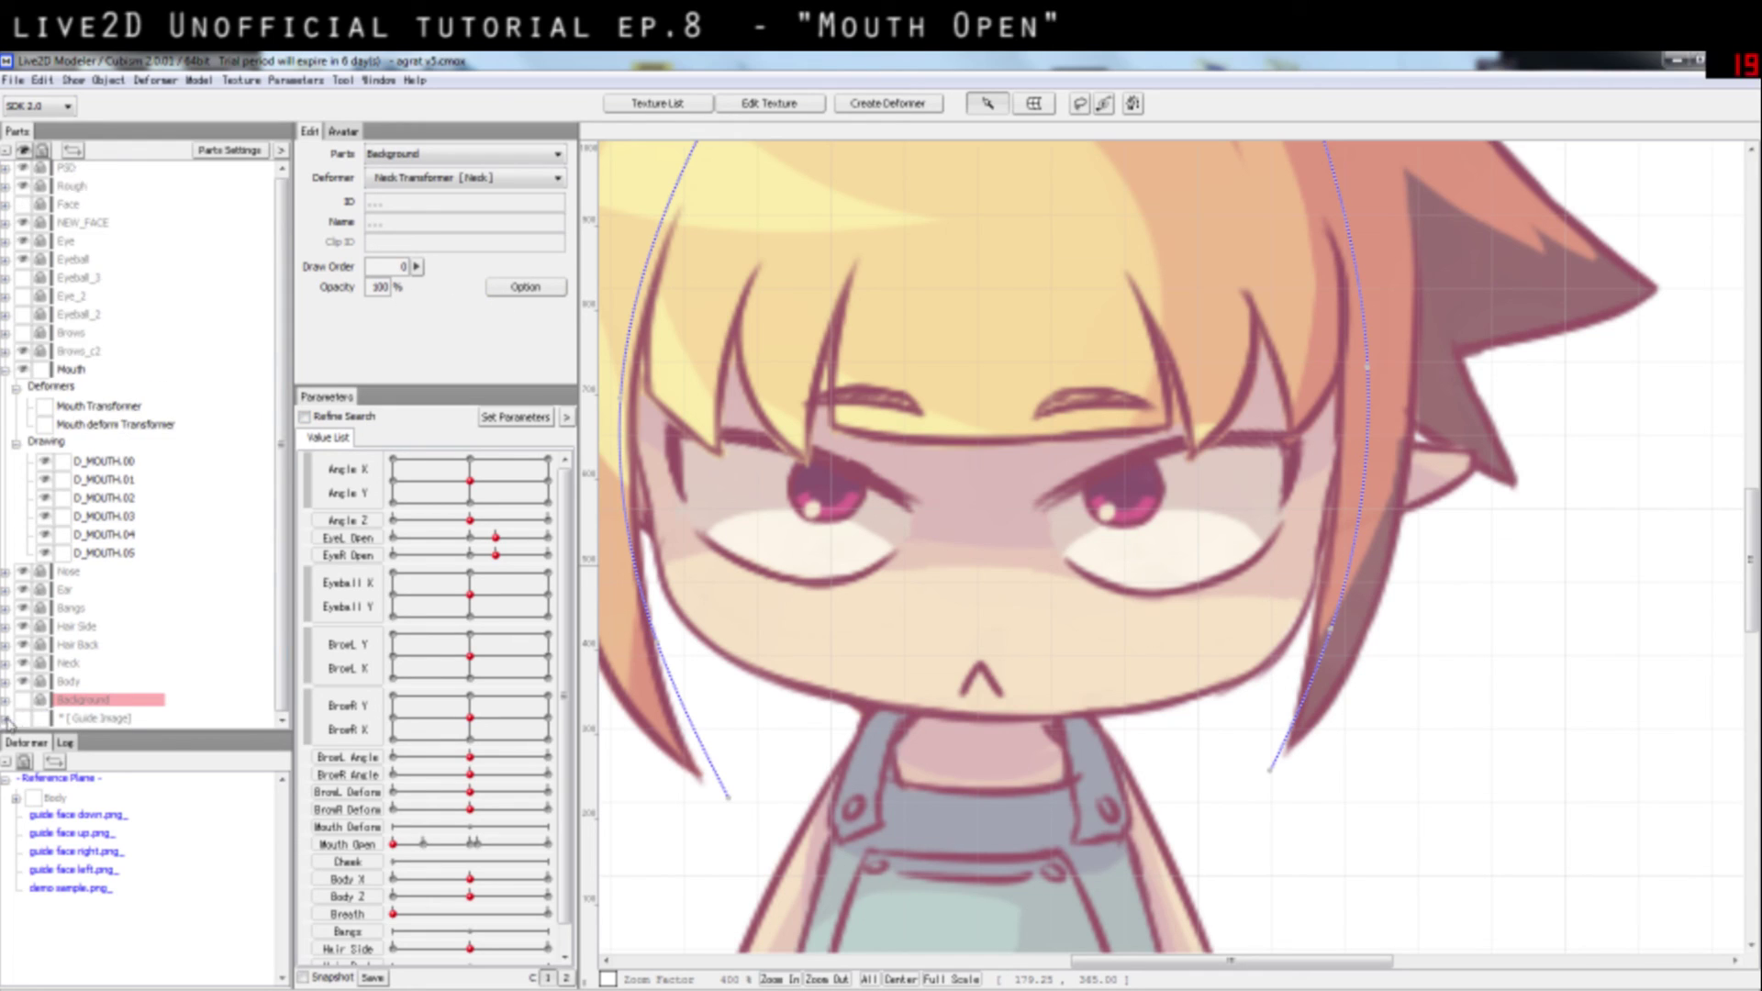
left_click(92, 684)
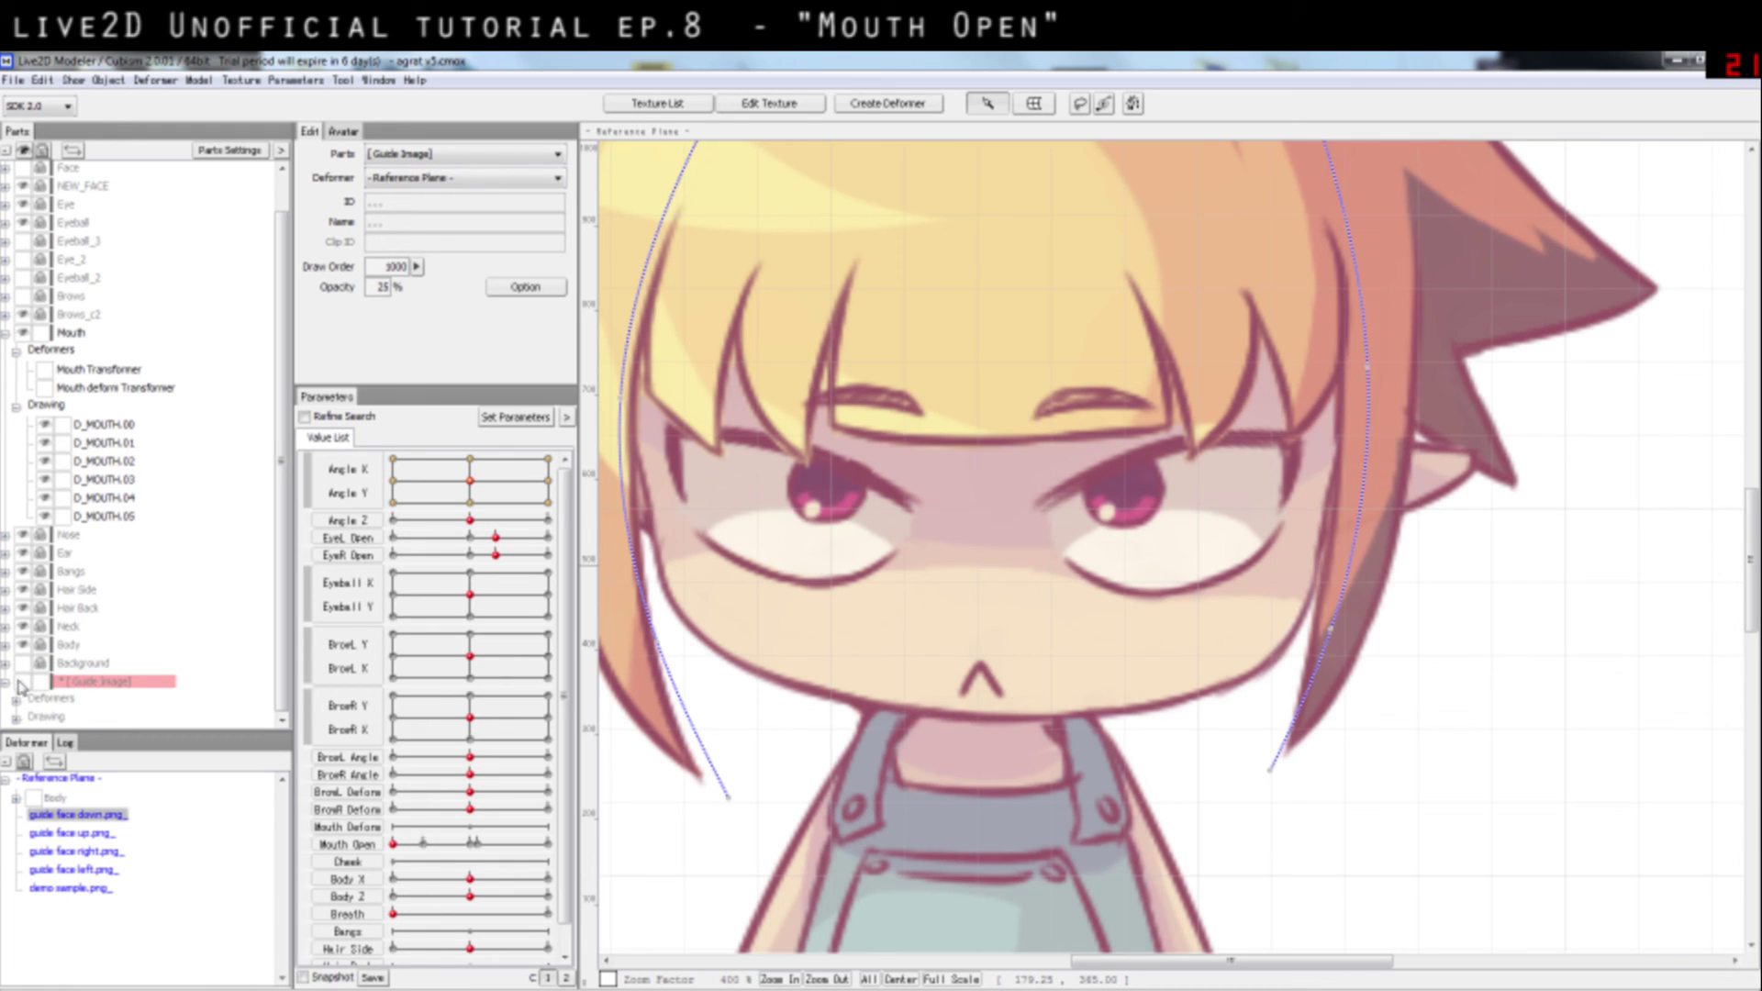
left_click(22, 682)
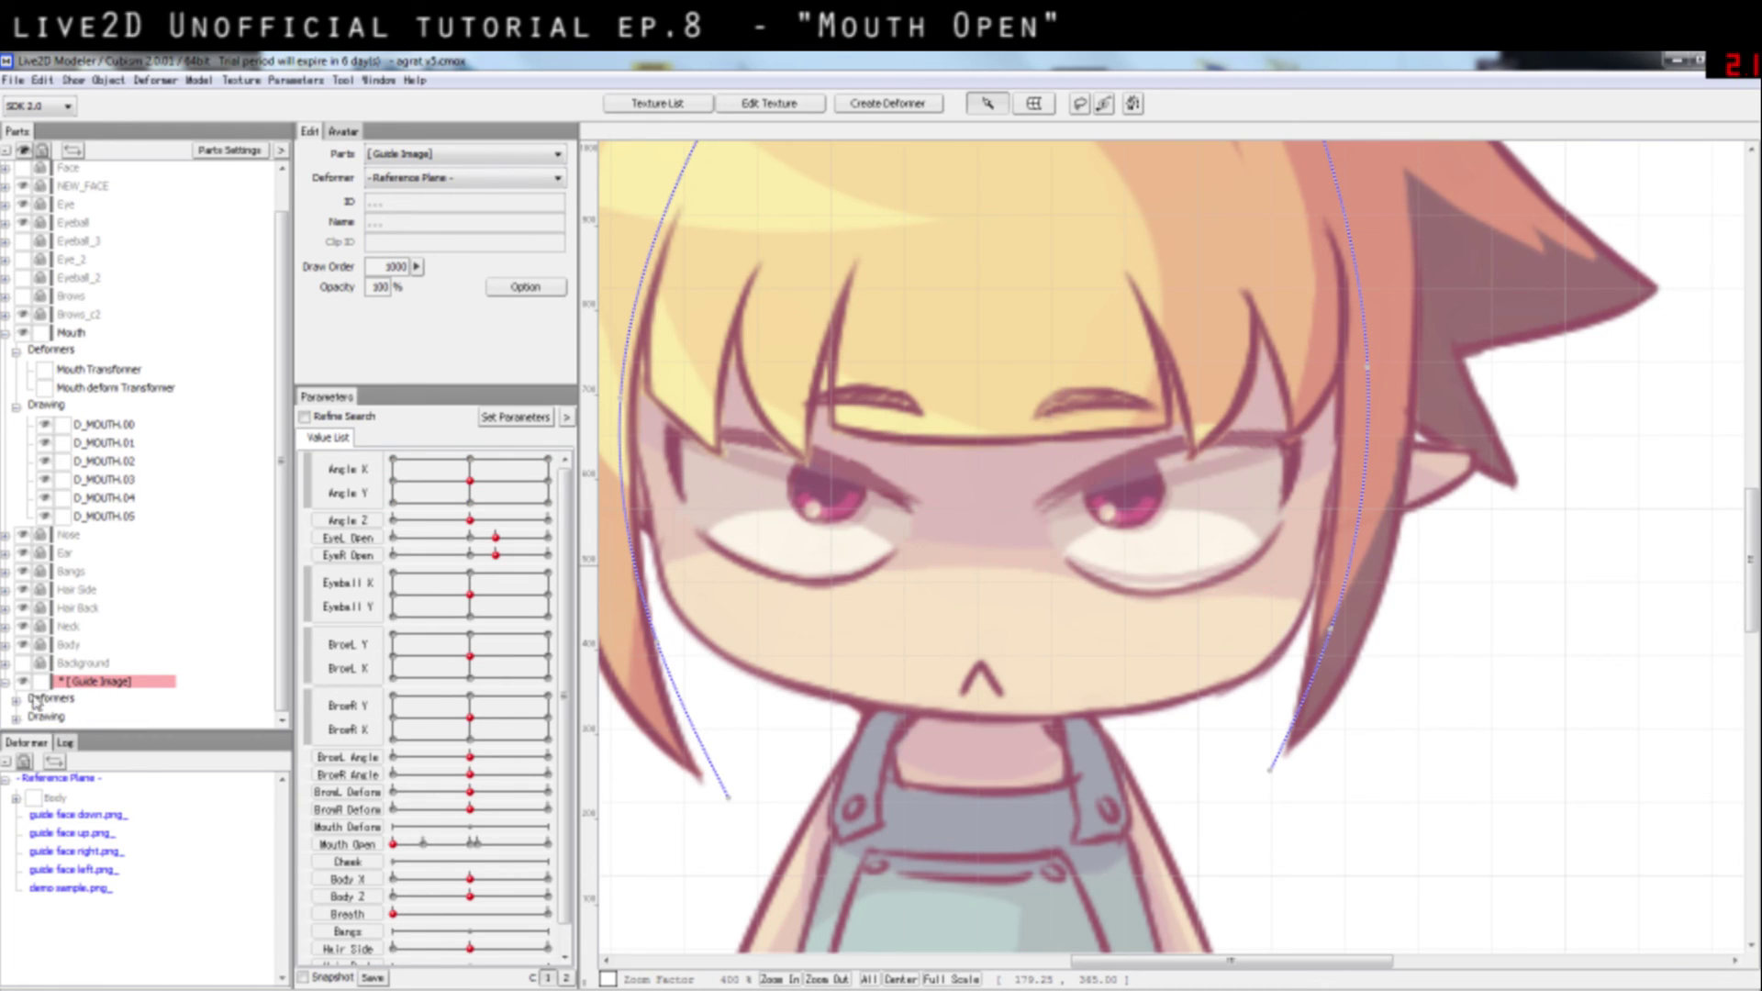
left_click(15, 717)
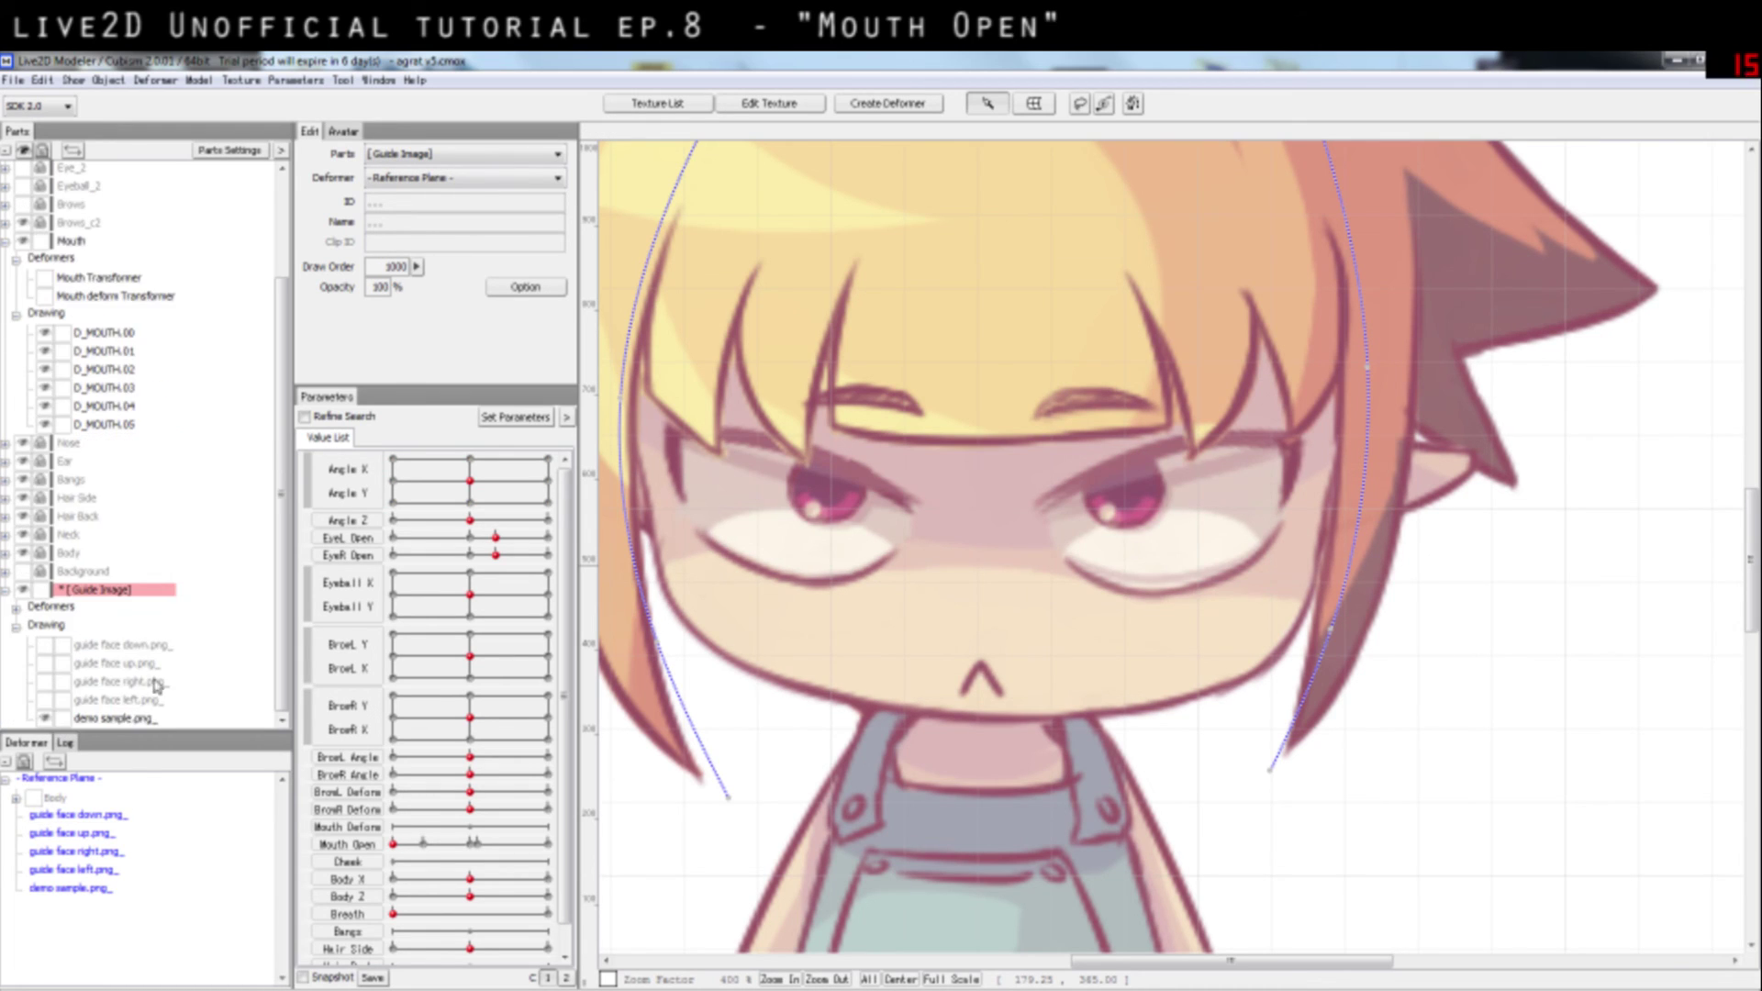
left_click(45, 701)
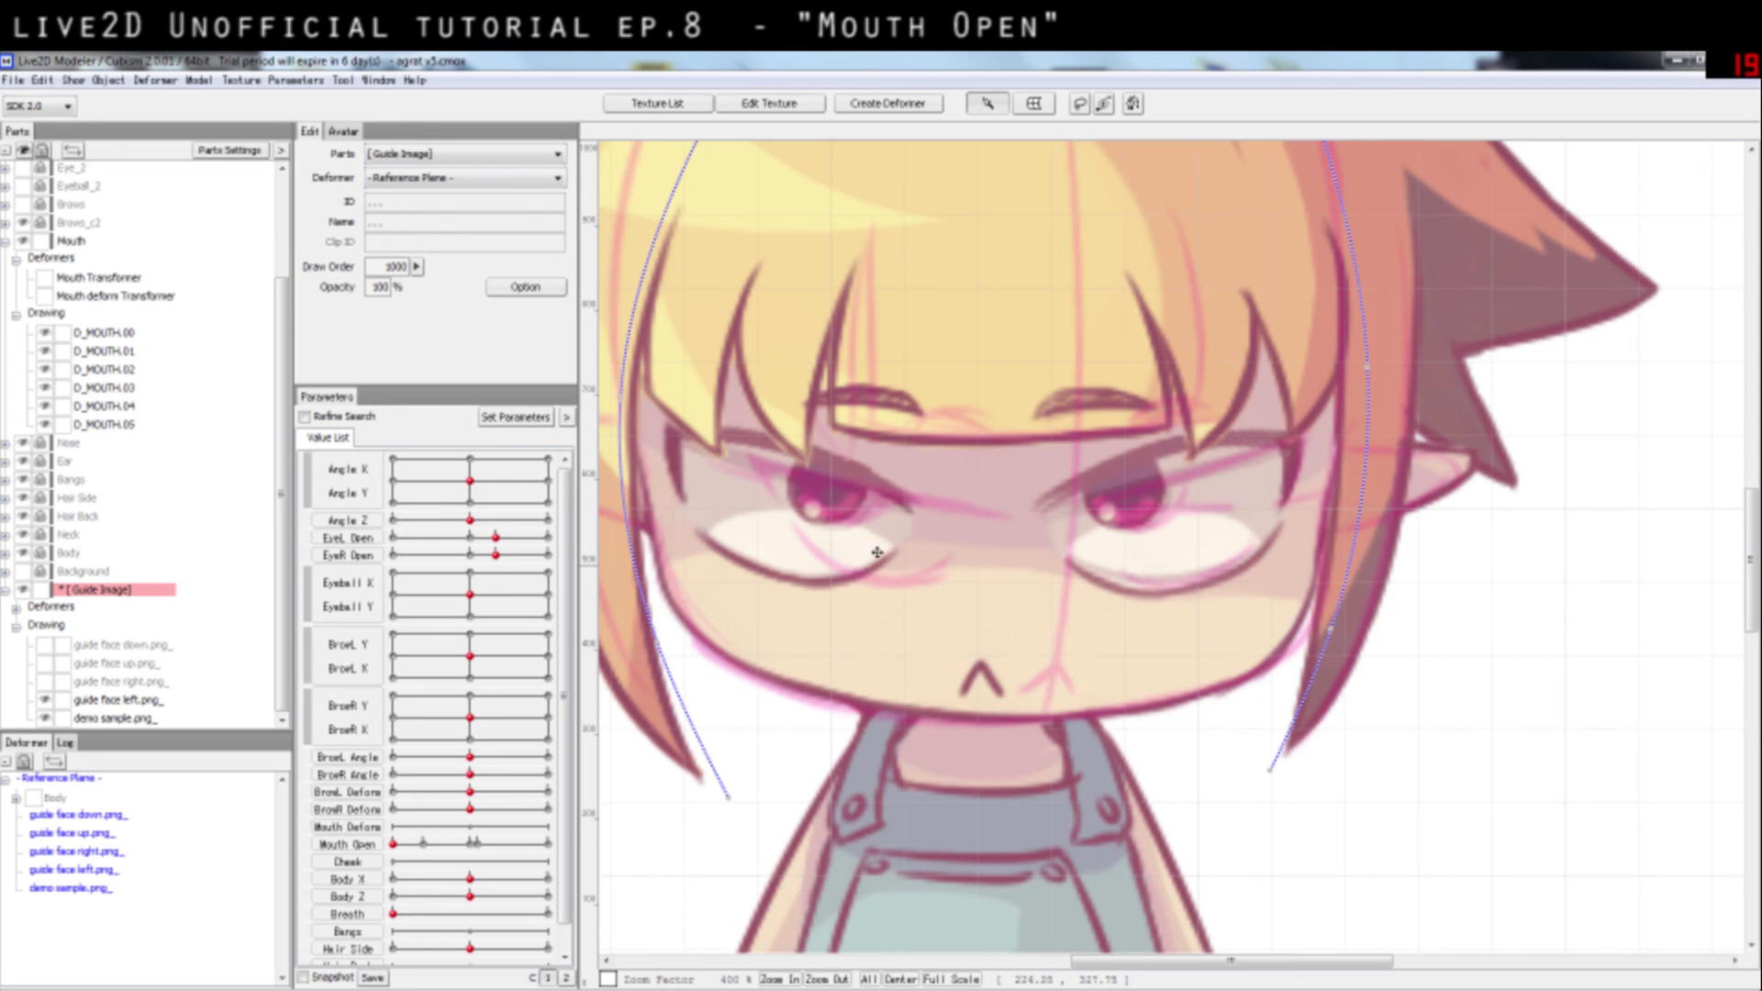
left_click(549, 482)
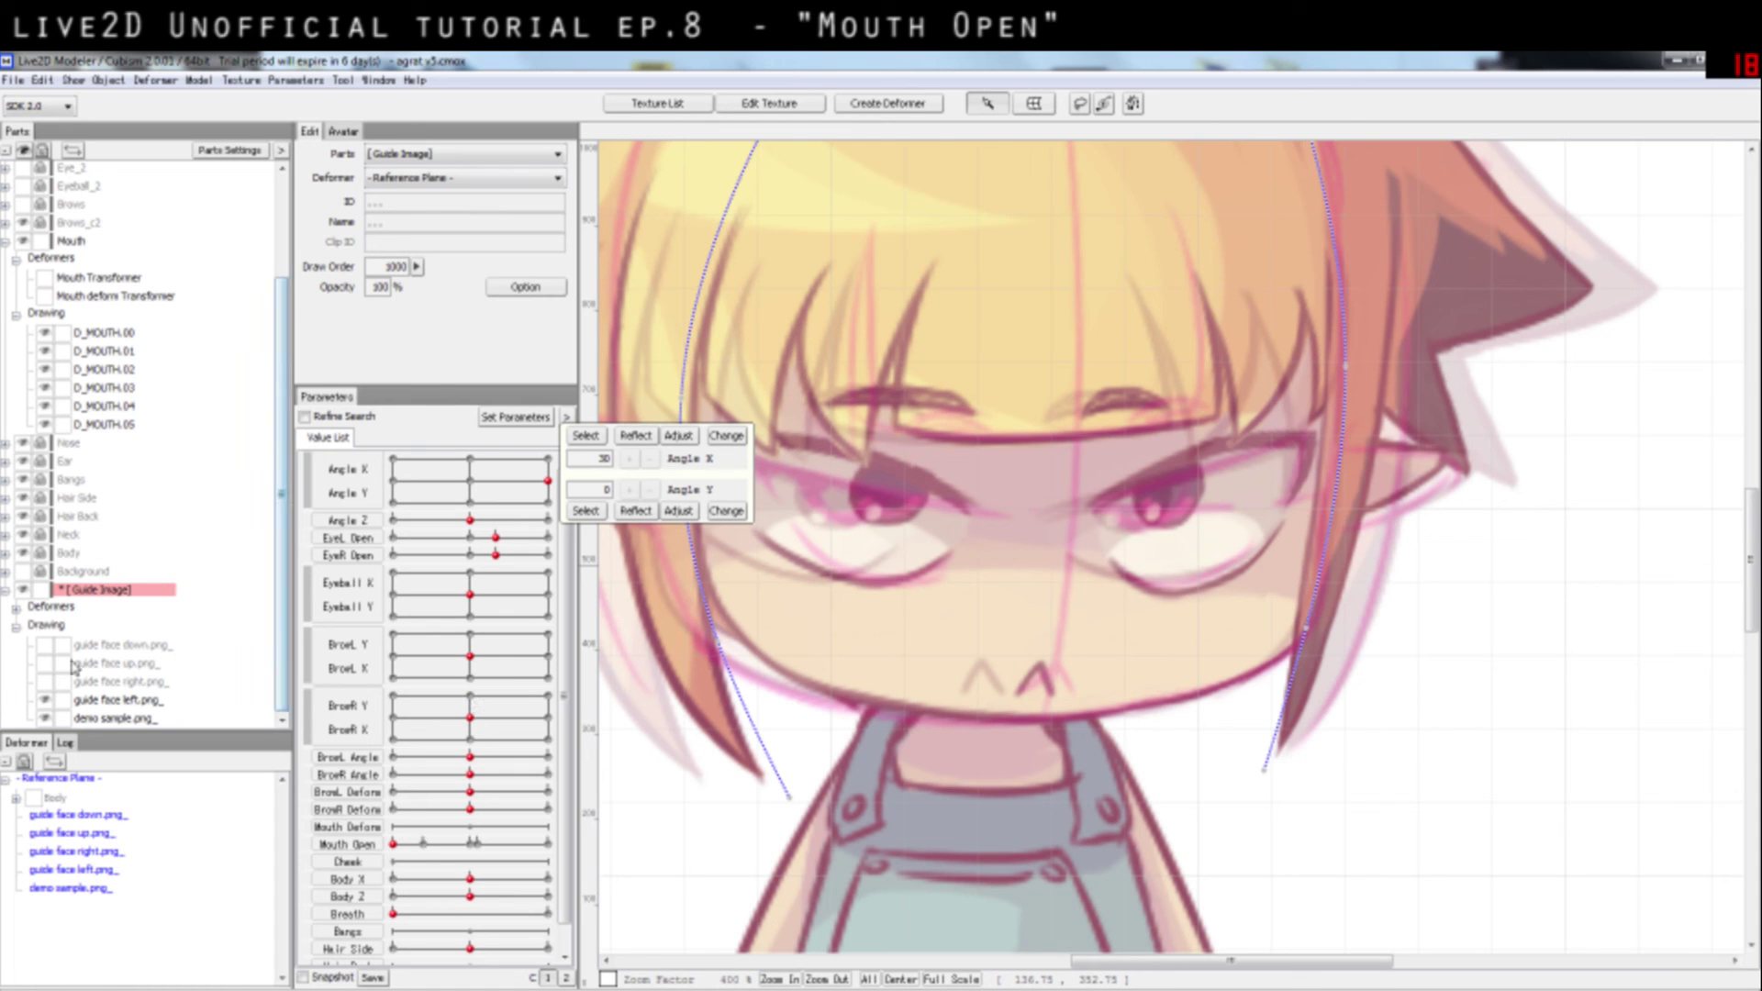
Step: Hide the guide face left drawing and the Guide Image part, and return Angle X and Angle Y to 0
left_click(26, 592)
left_click(524, 459)
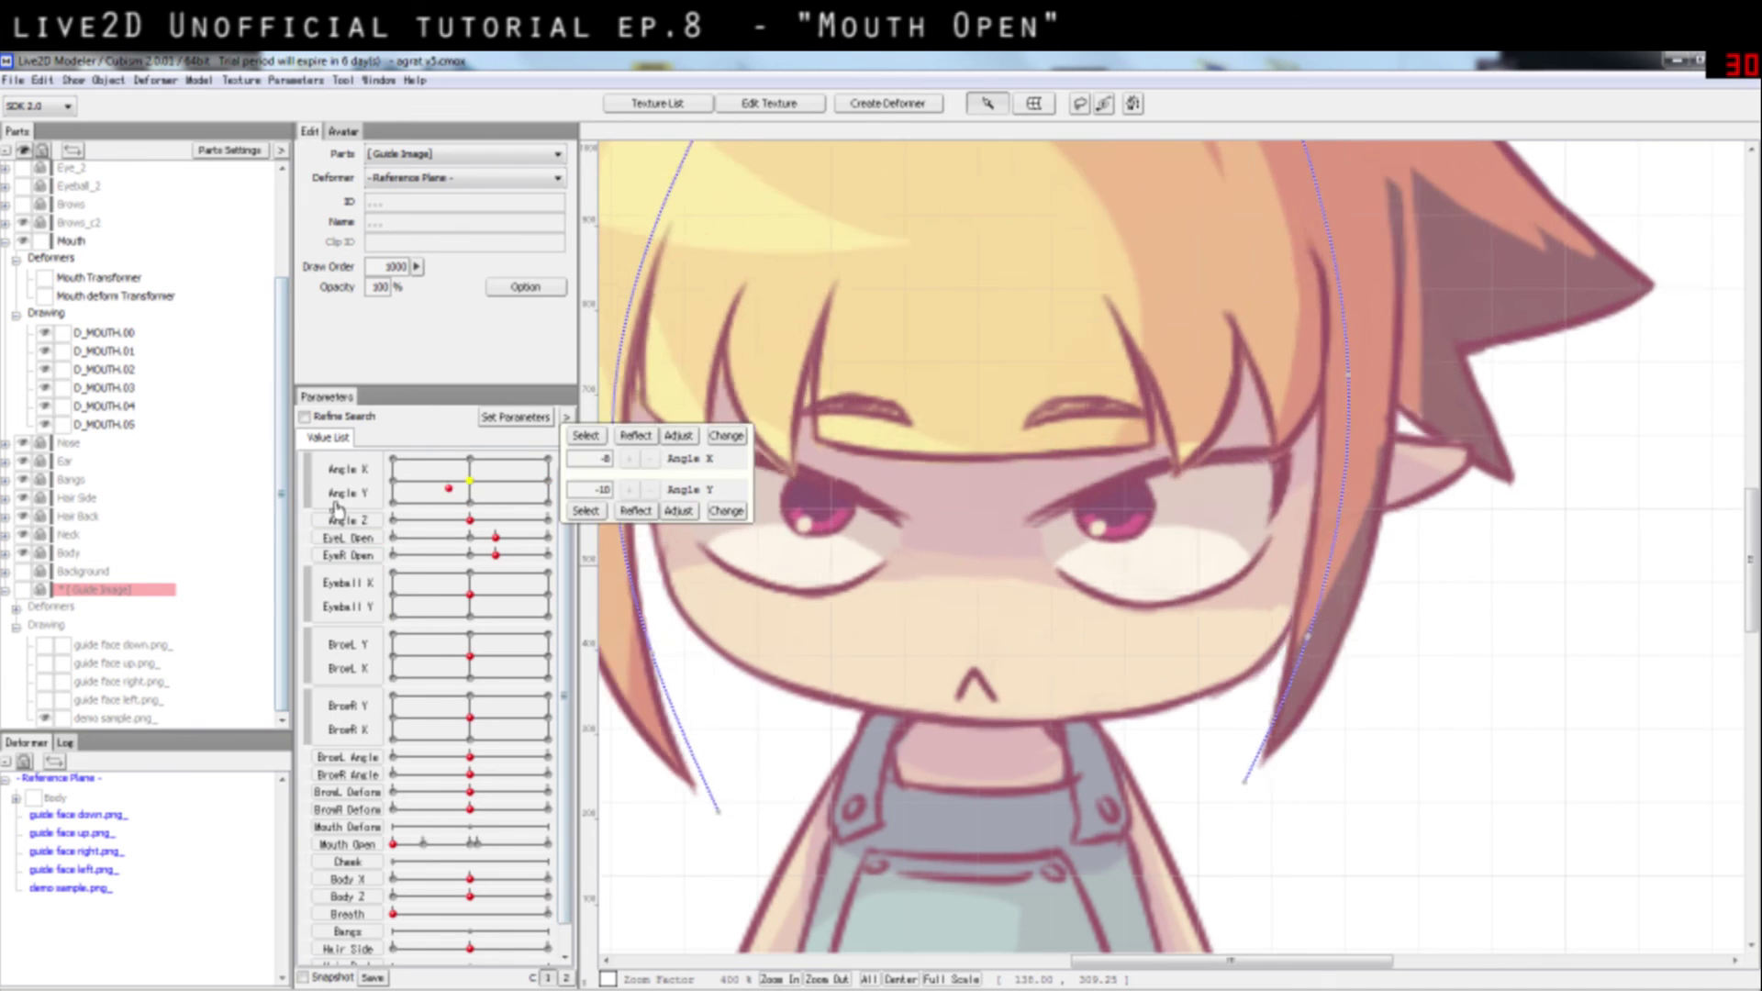
mouse_move(498, 470)
left_mouse_down()
mouse_move(444, 471)
mouse_move(484, 471)
mouse_move(472, 487)
left_mouse_up()
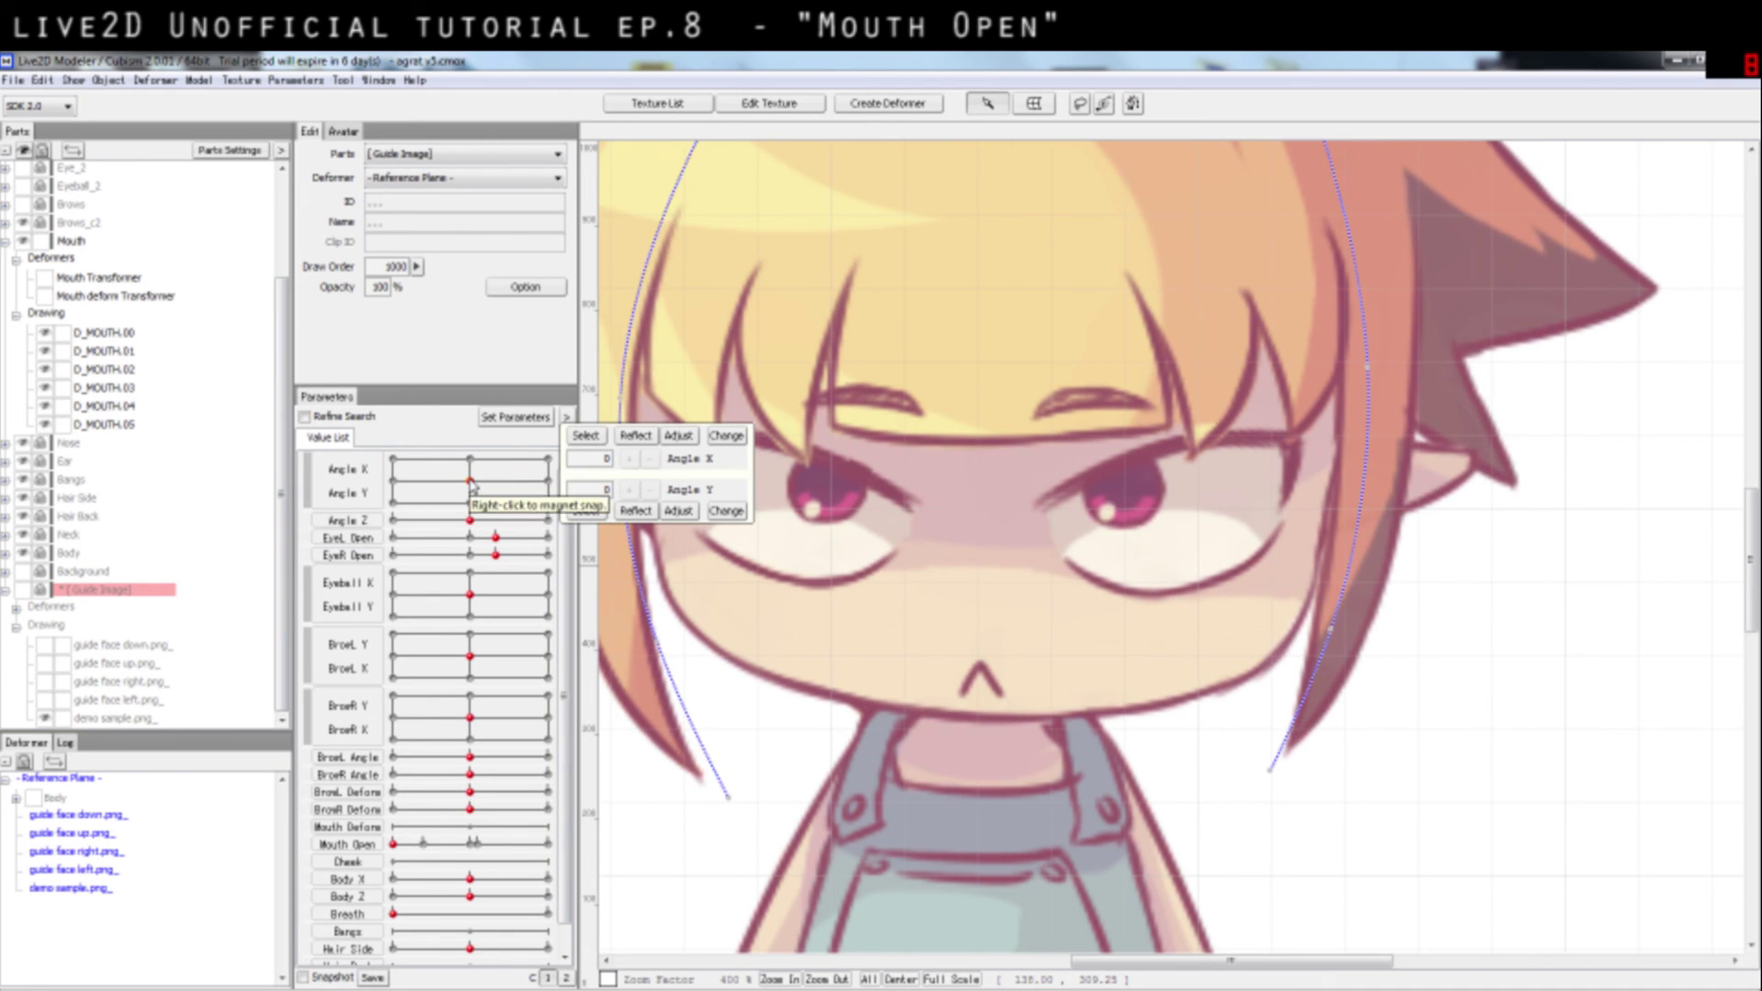